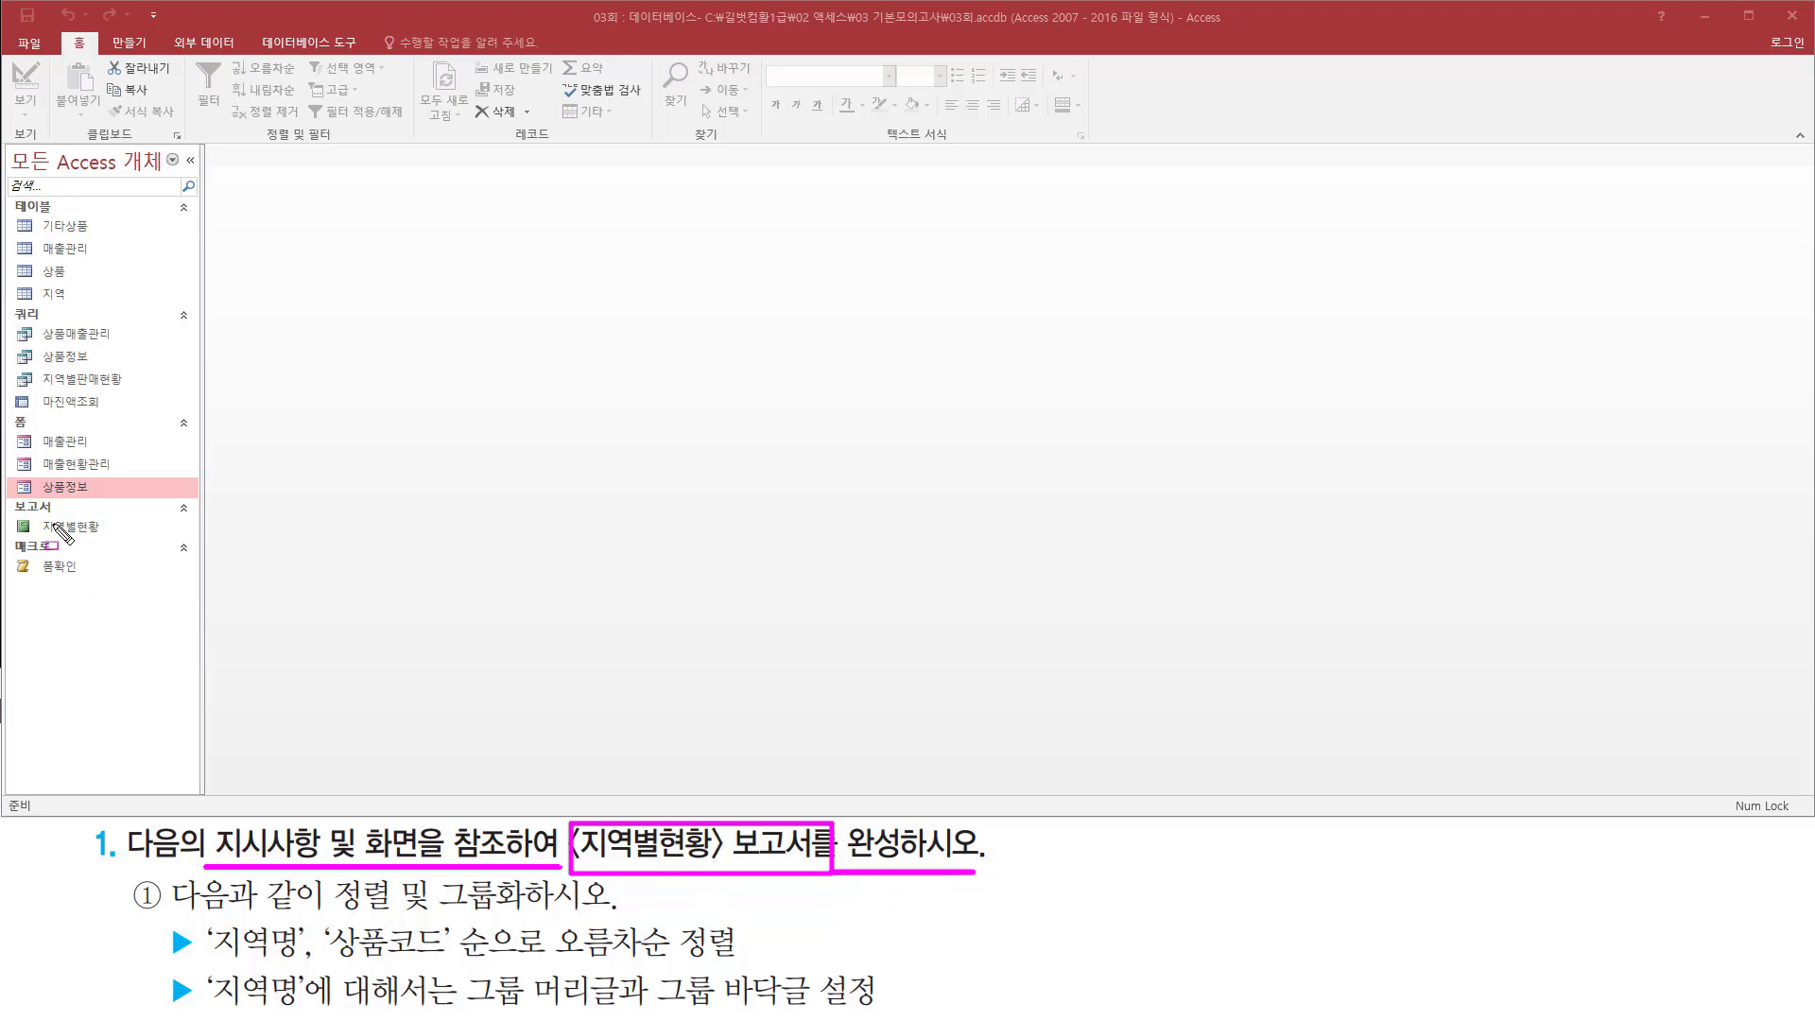
Step: Open the 지역별현황 report in Design View
{"action": "left_click_drag", "start_coordinate": [17, 512], "coordinate": [115, 545]}
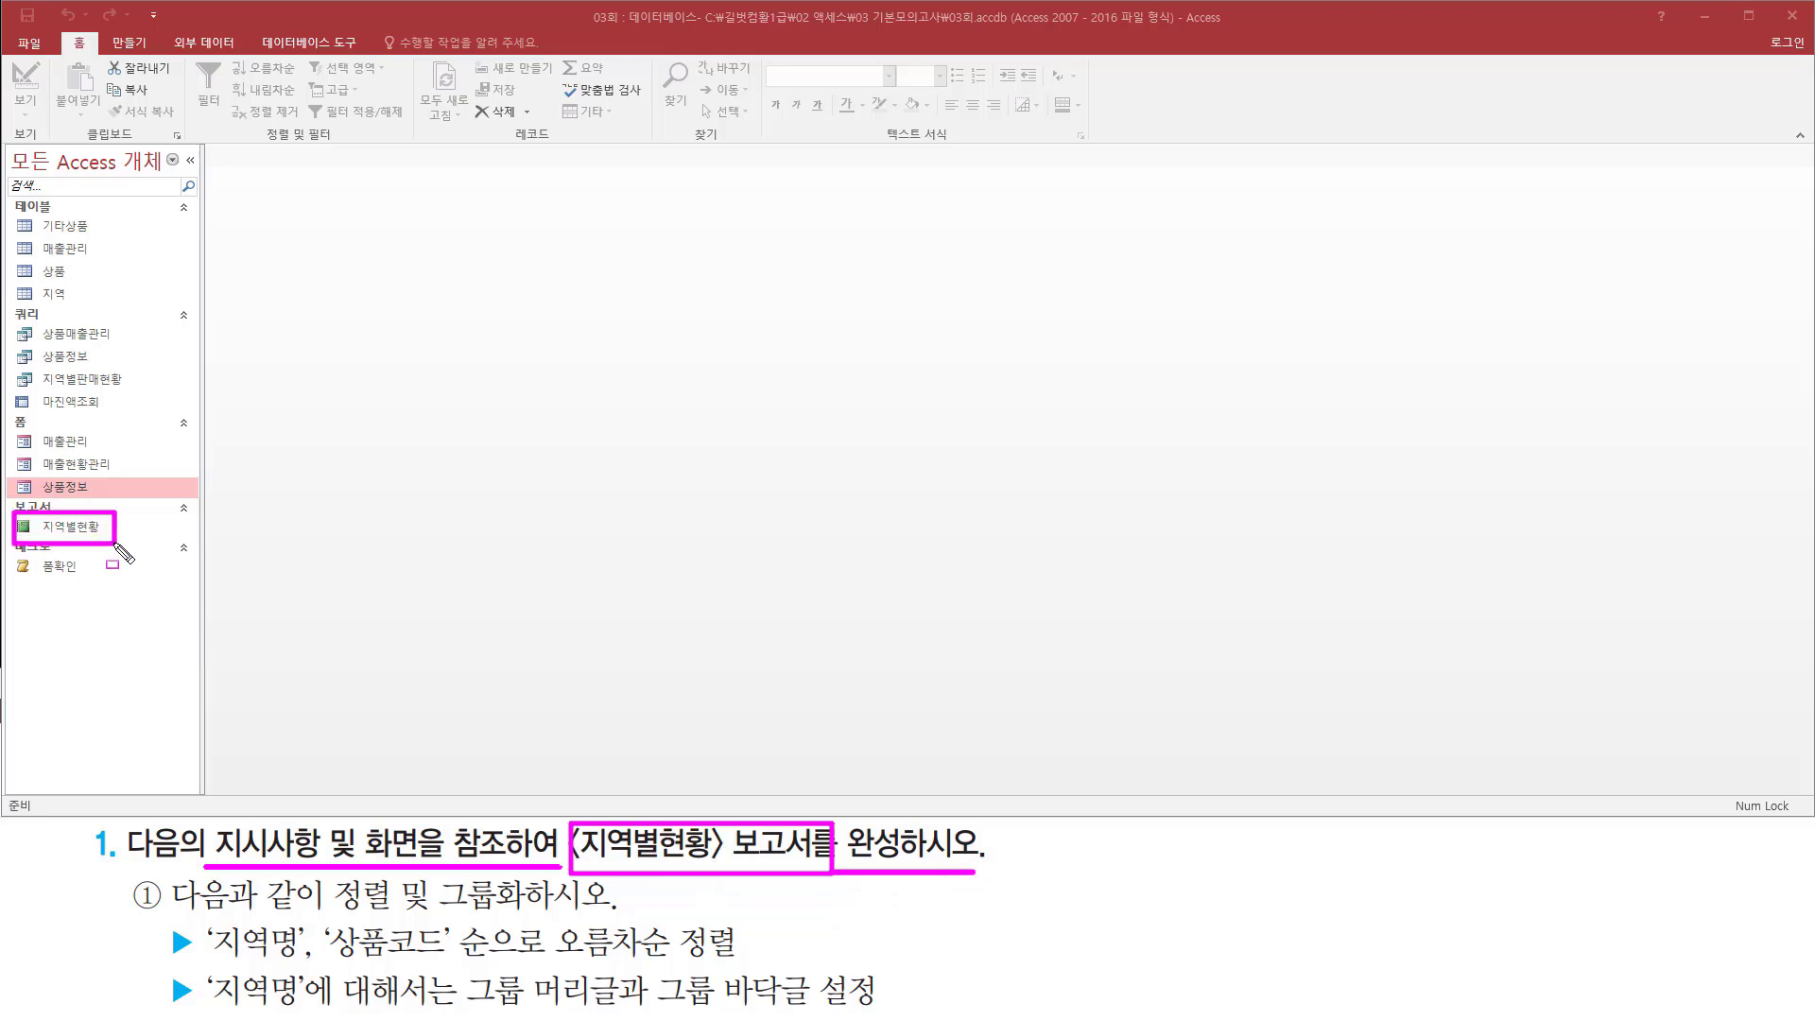
{"action": "left_click", "coordinate": [85, 528]}
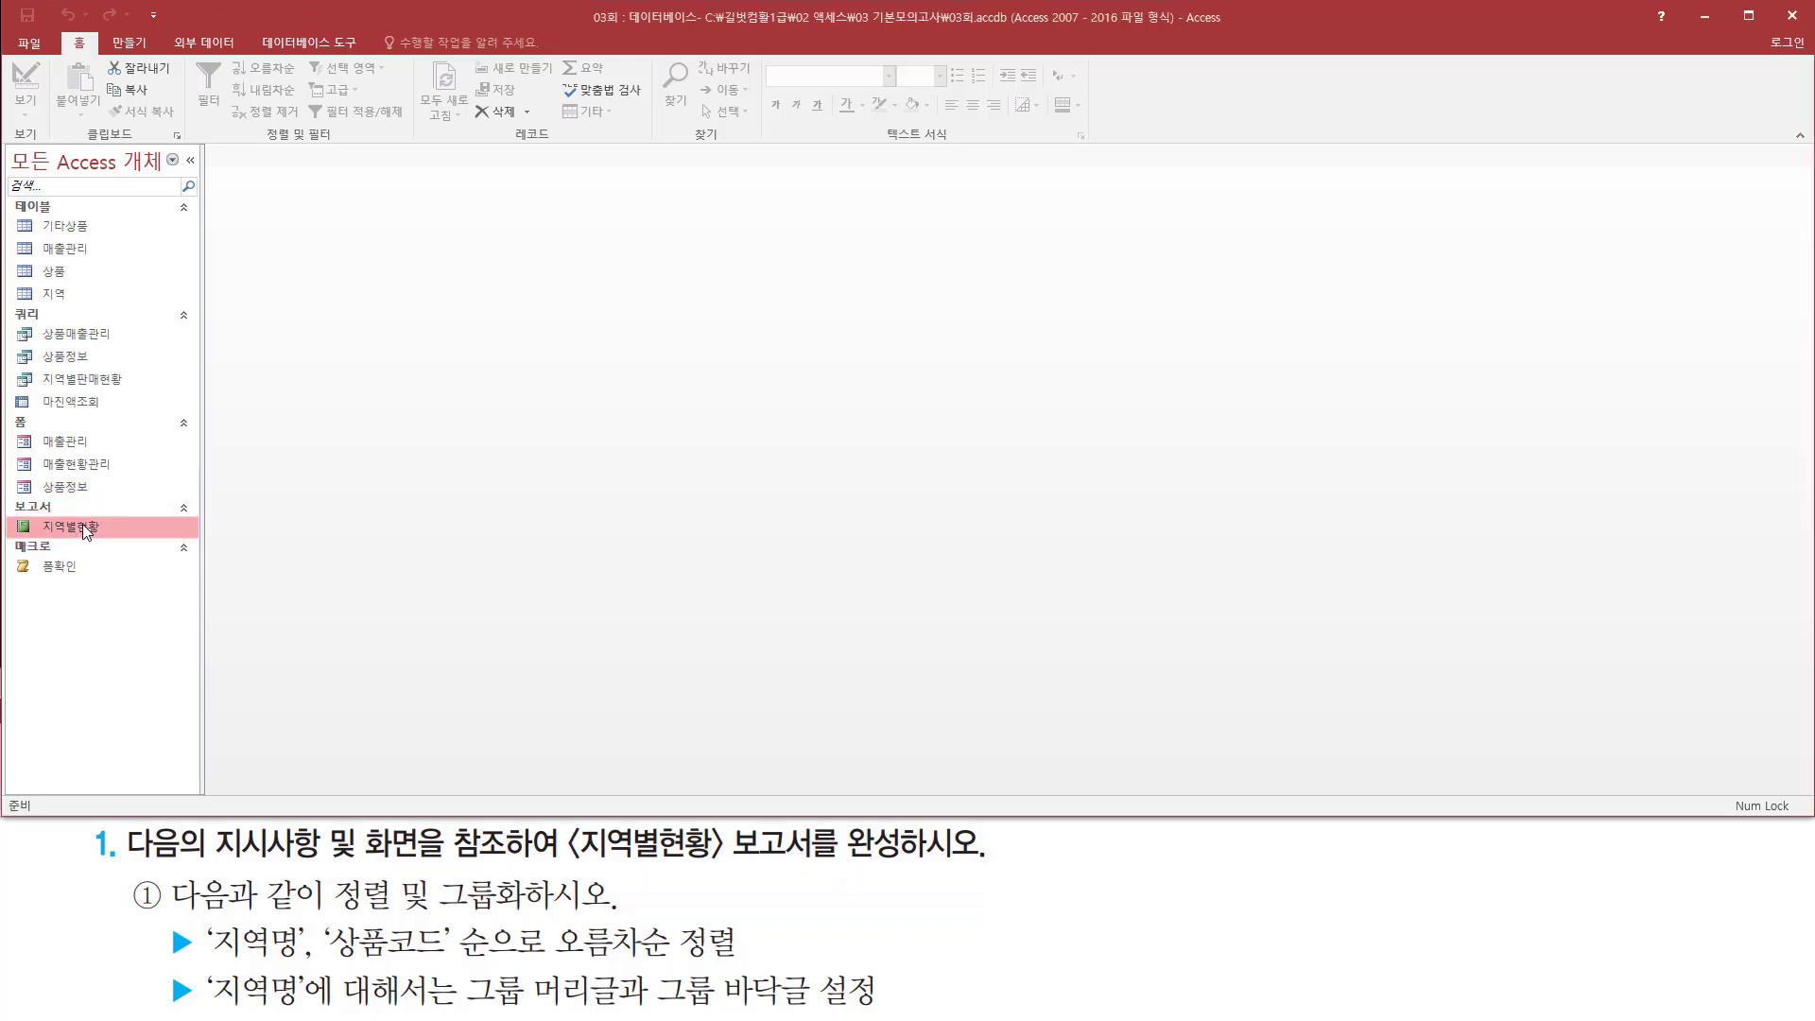
{"action": "right_click", "coordinate": [85, 527]}
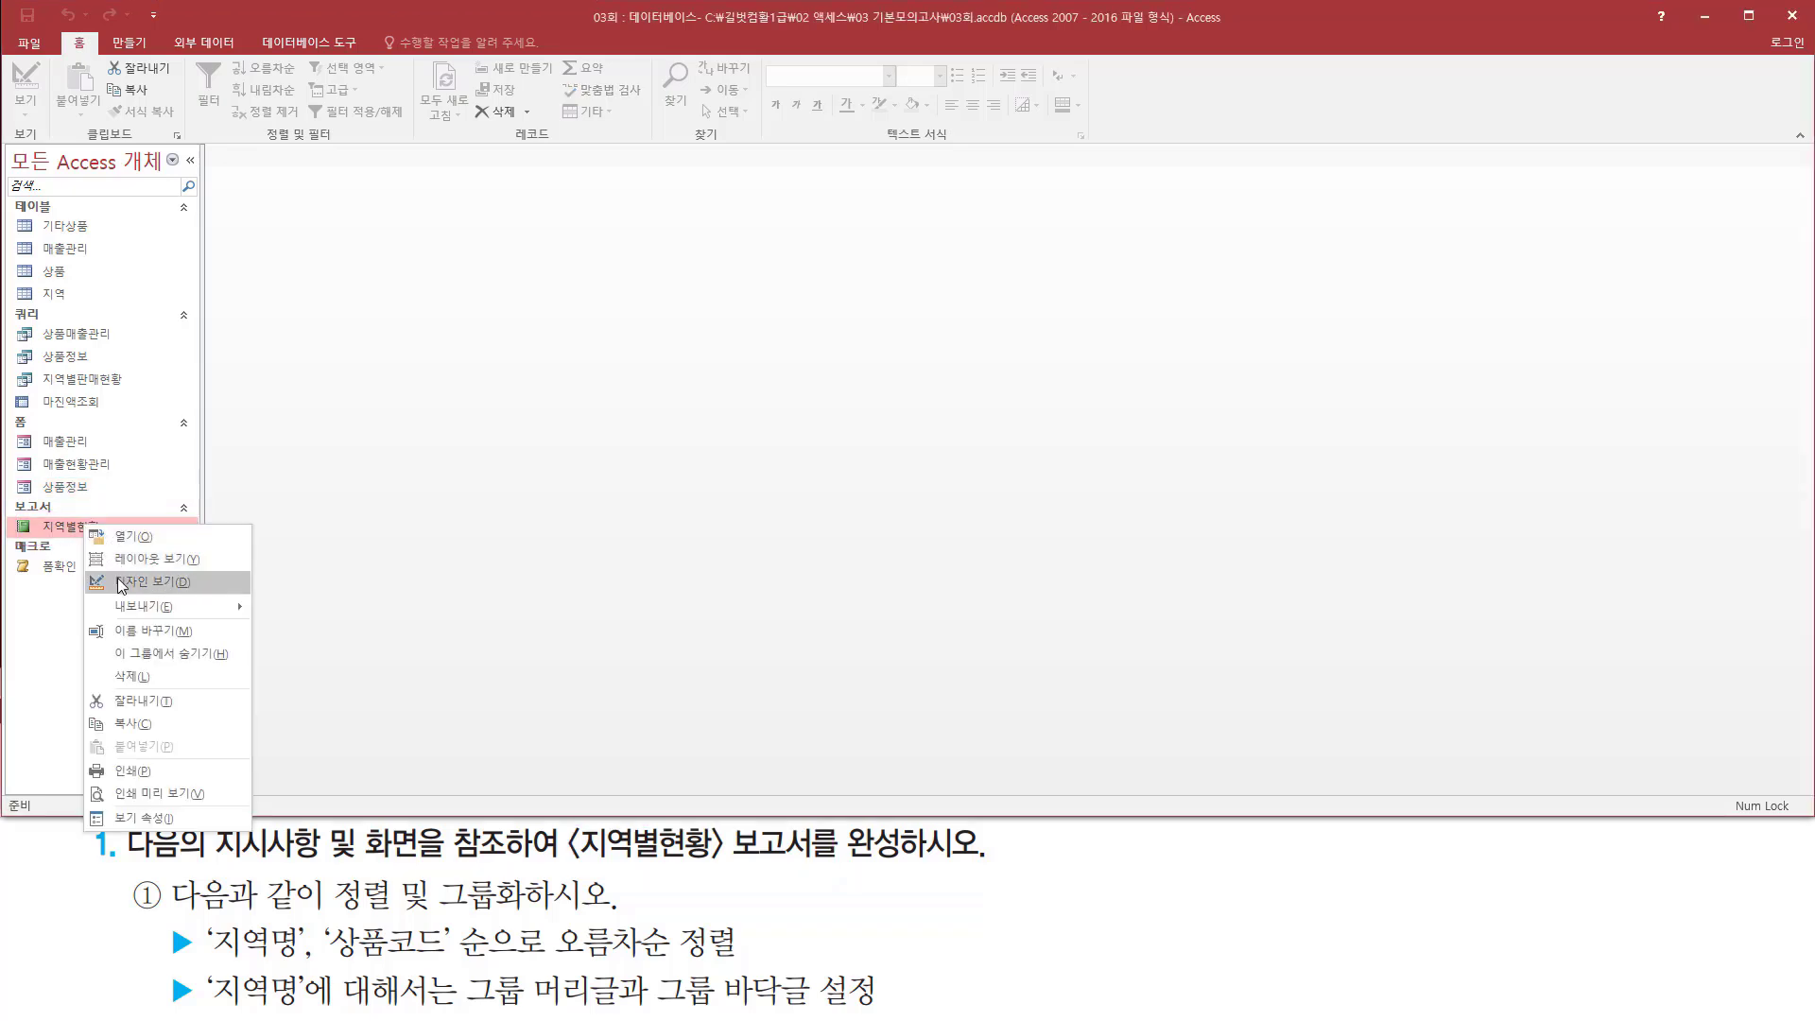
{"action": "left_click", "coordinate": [115, 581]}
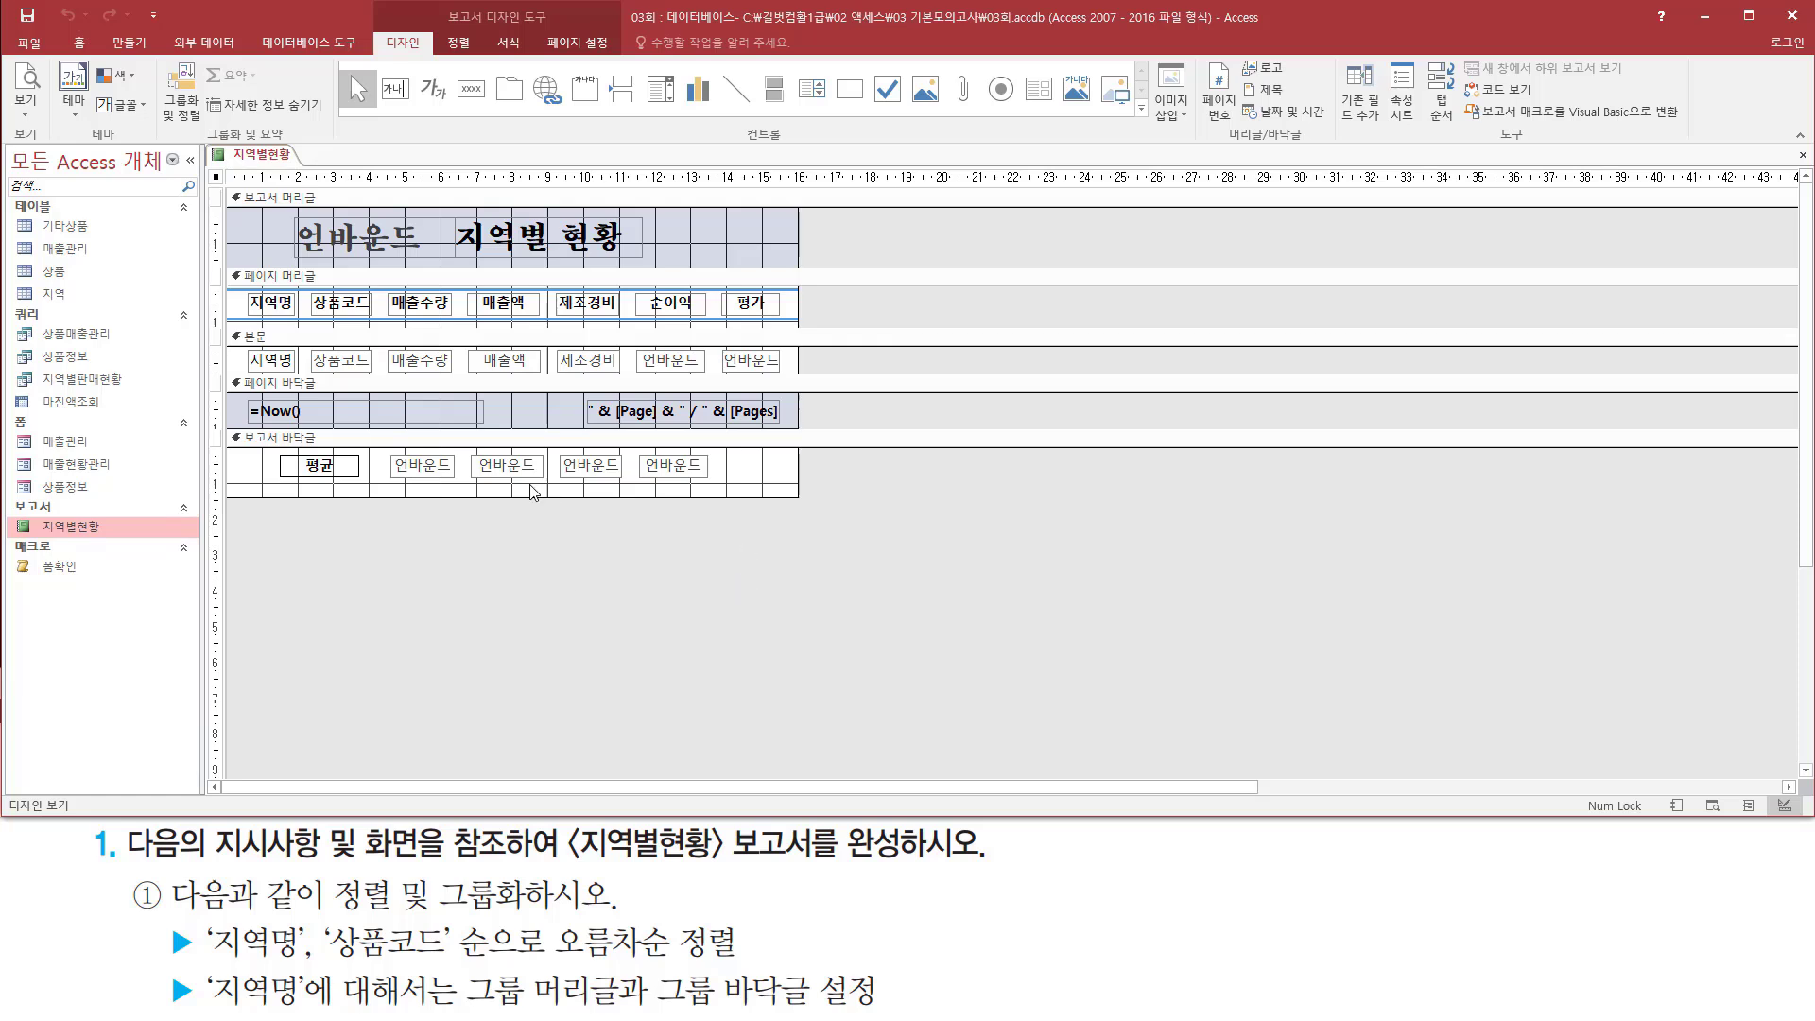
{"action": "mouse_move", "coordinate": [209, 148]}
{"action": "left_mouse_down"}
{"action": "mouse_move", "coordinate": [310, 411]}
{"action": "mouse_move", "coordinate": [806, 511]}
{"action": "left_mouse_up"}
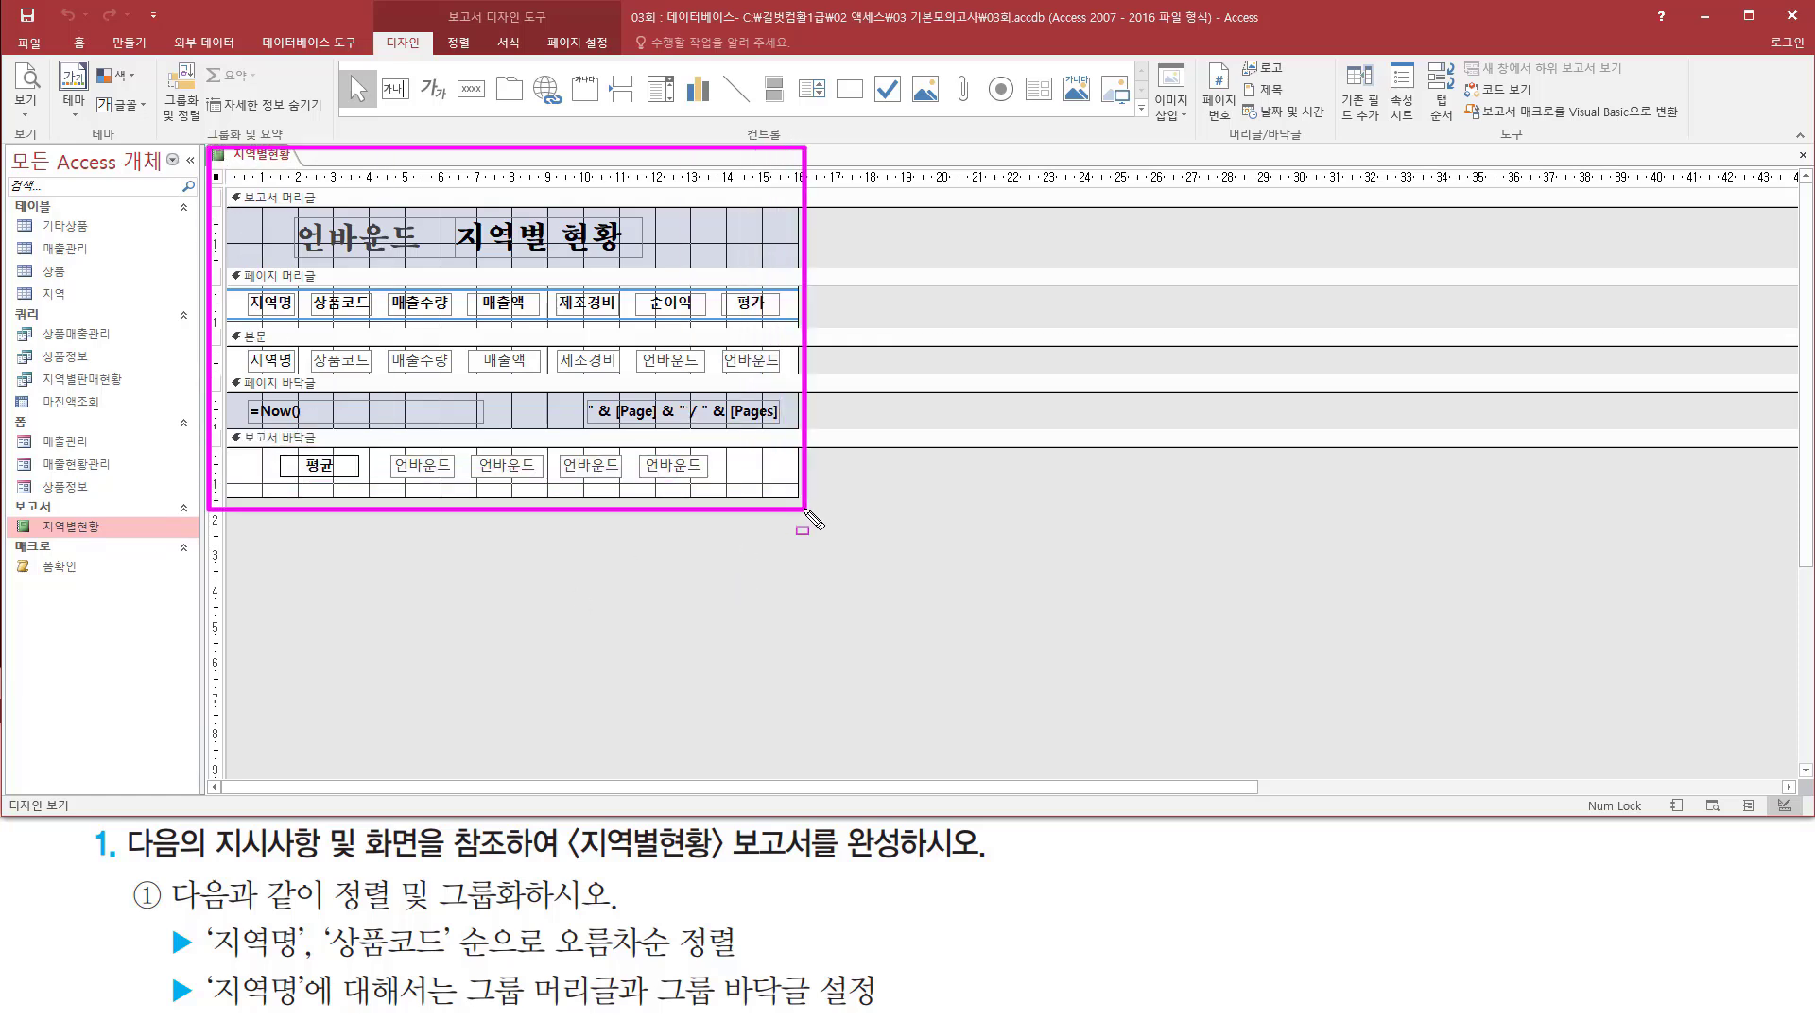
{"action": "key", "text": "Escape"}
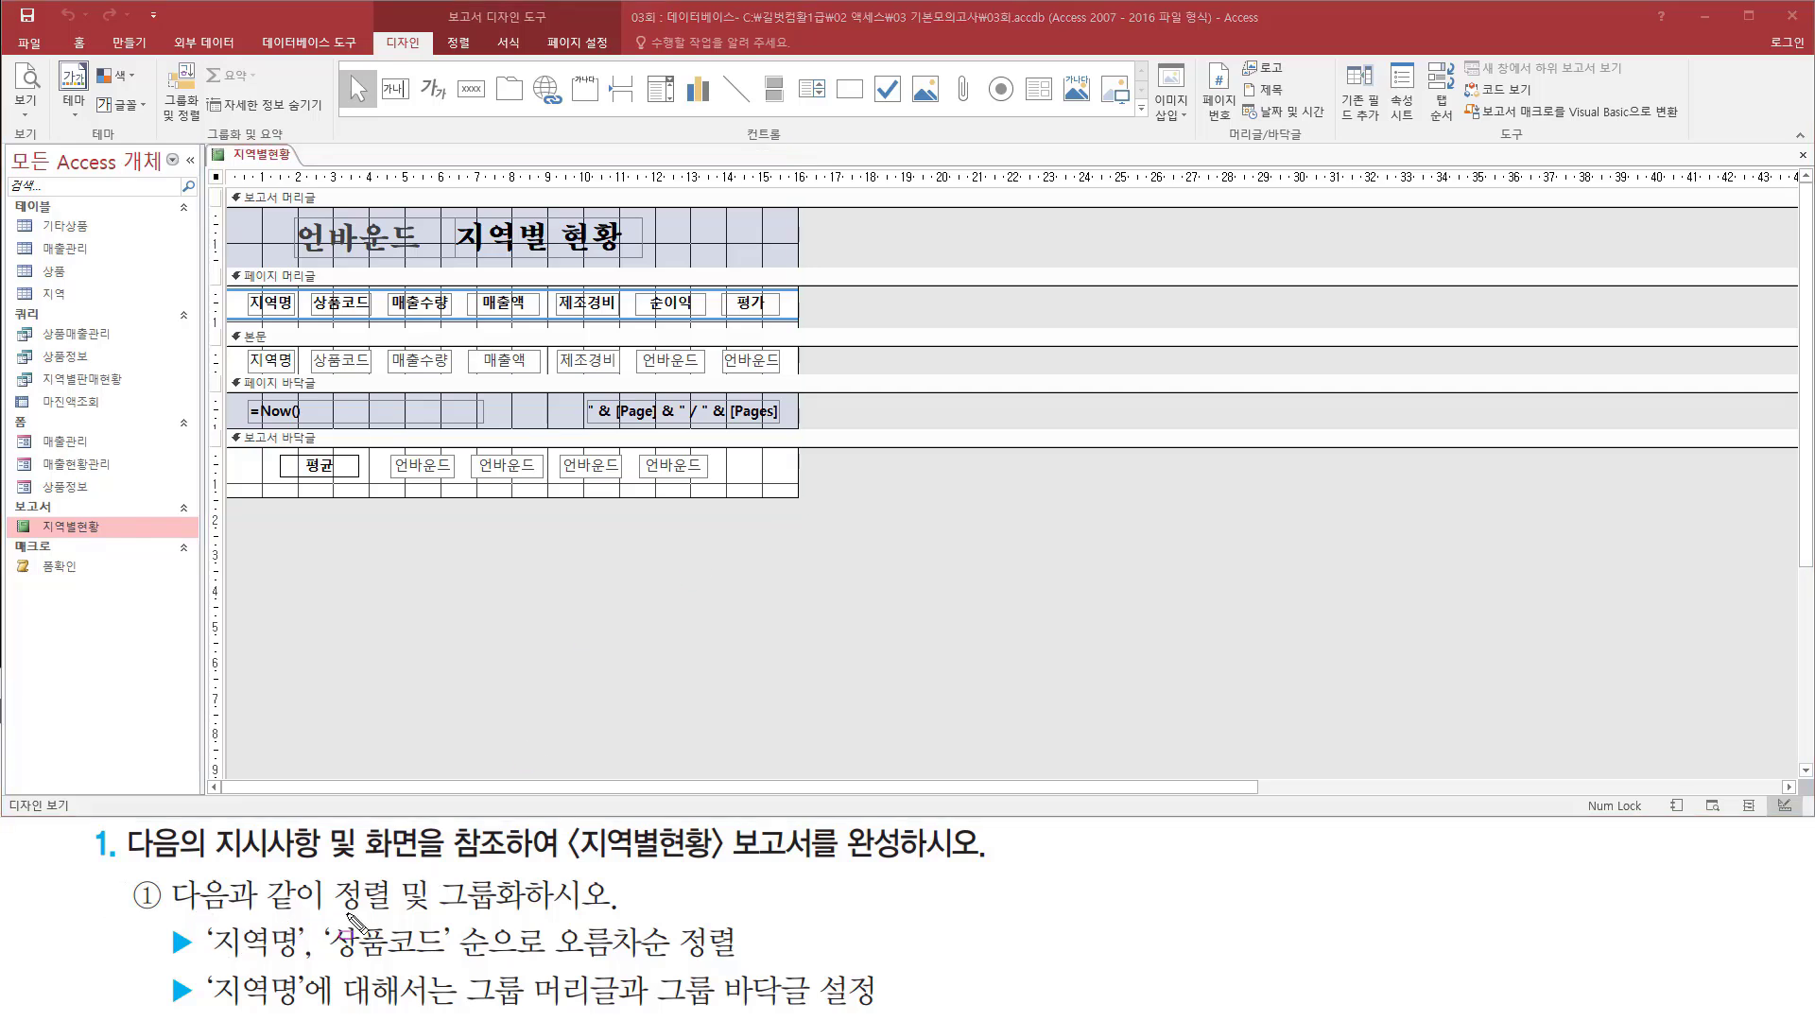
{"action": "left_click_drag", "start_coordinate": [333, 912], "coordinate": [535, 913]}
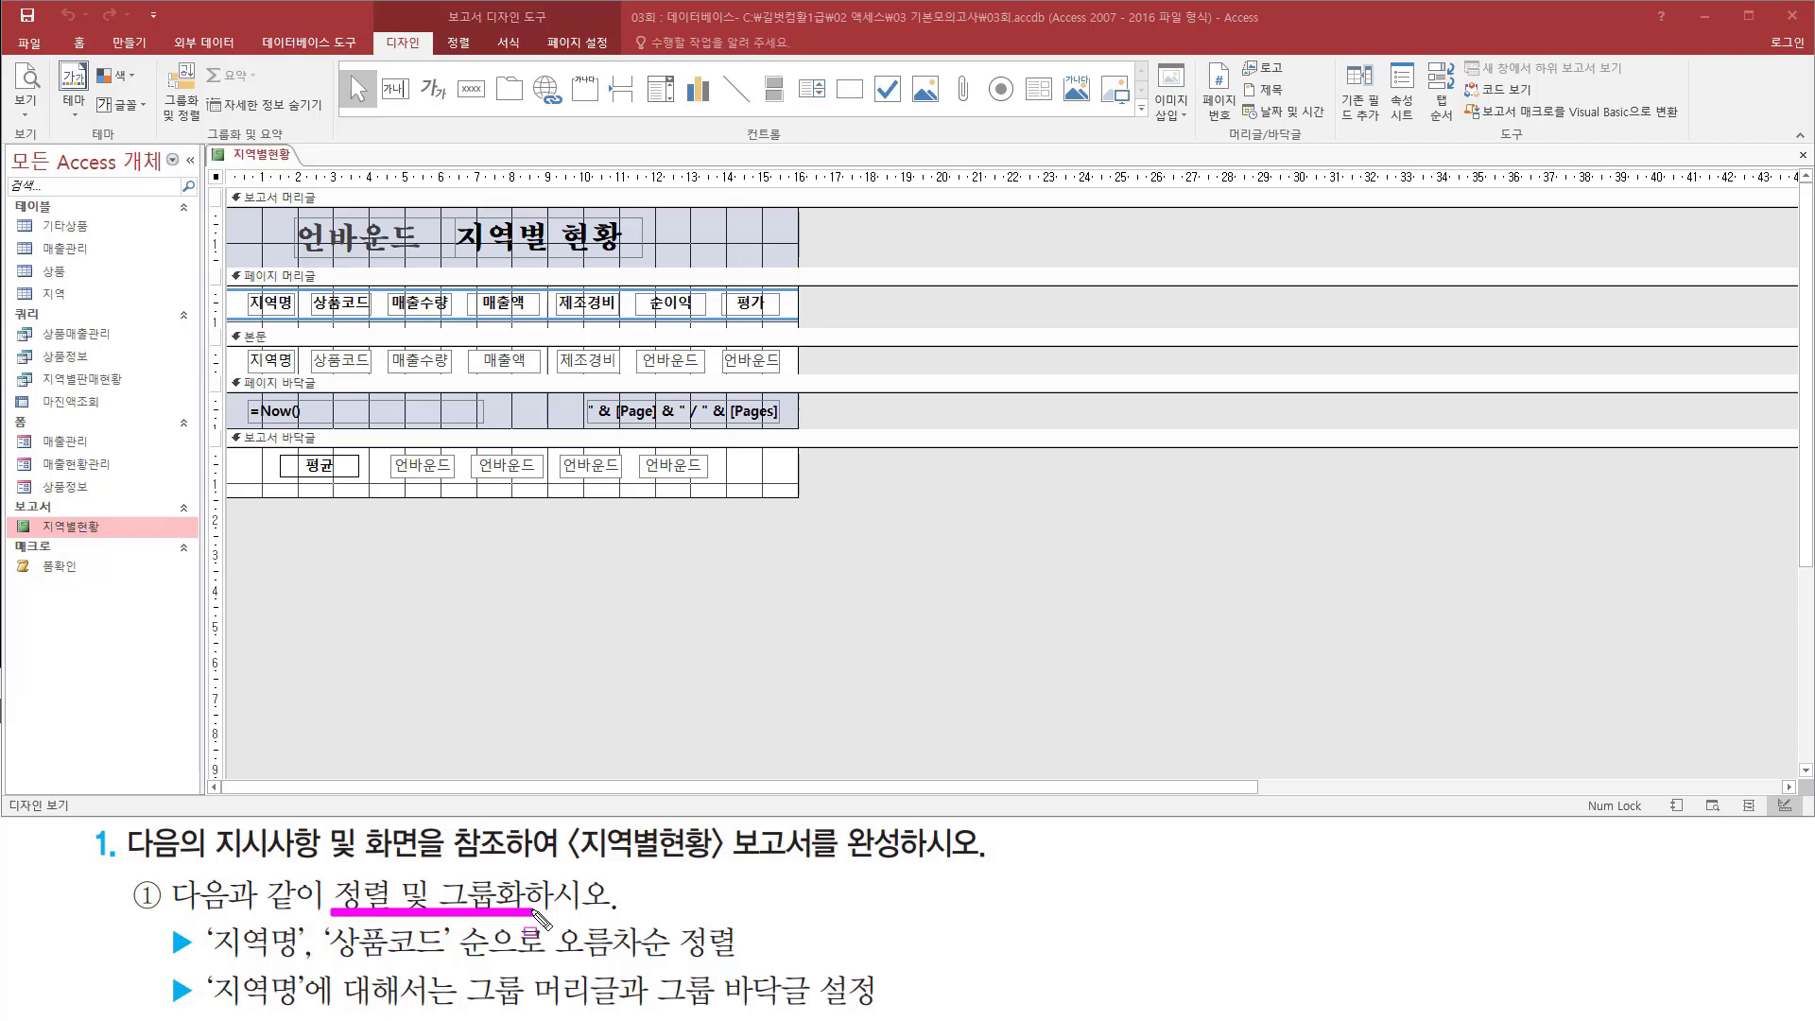
{"action": "key", "text": "Escape"}
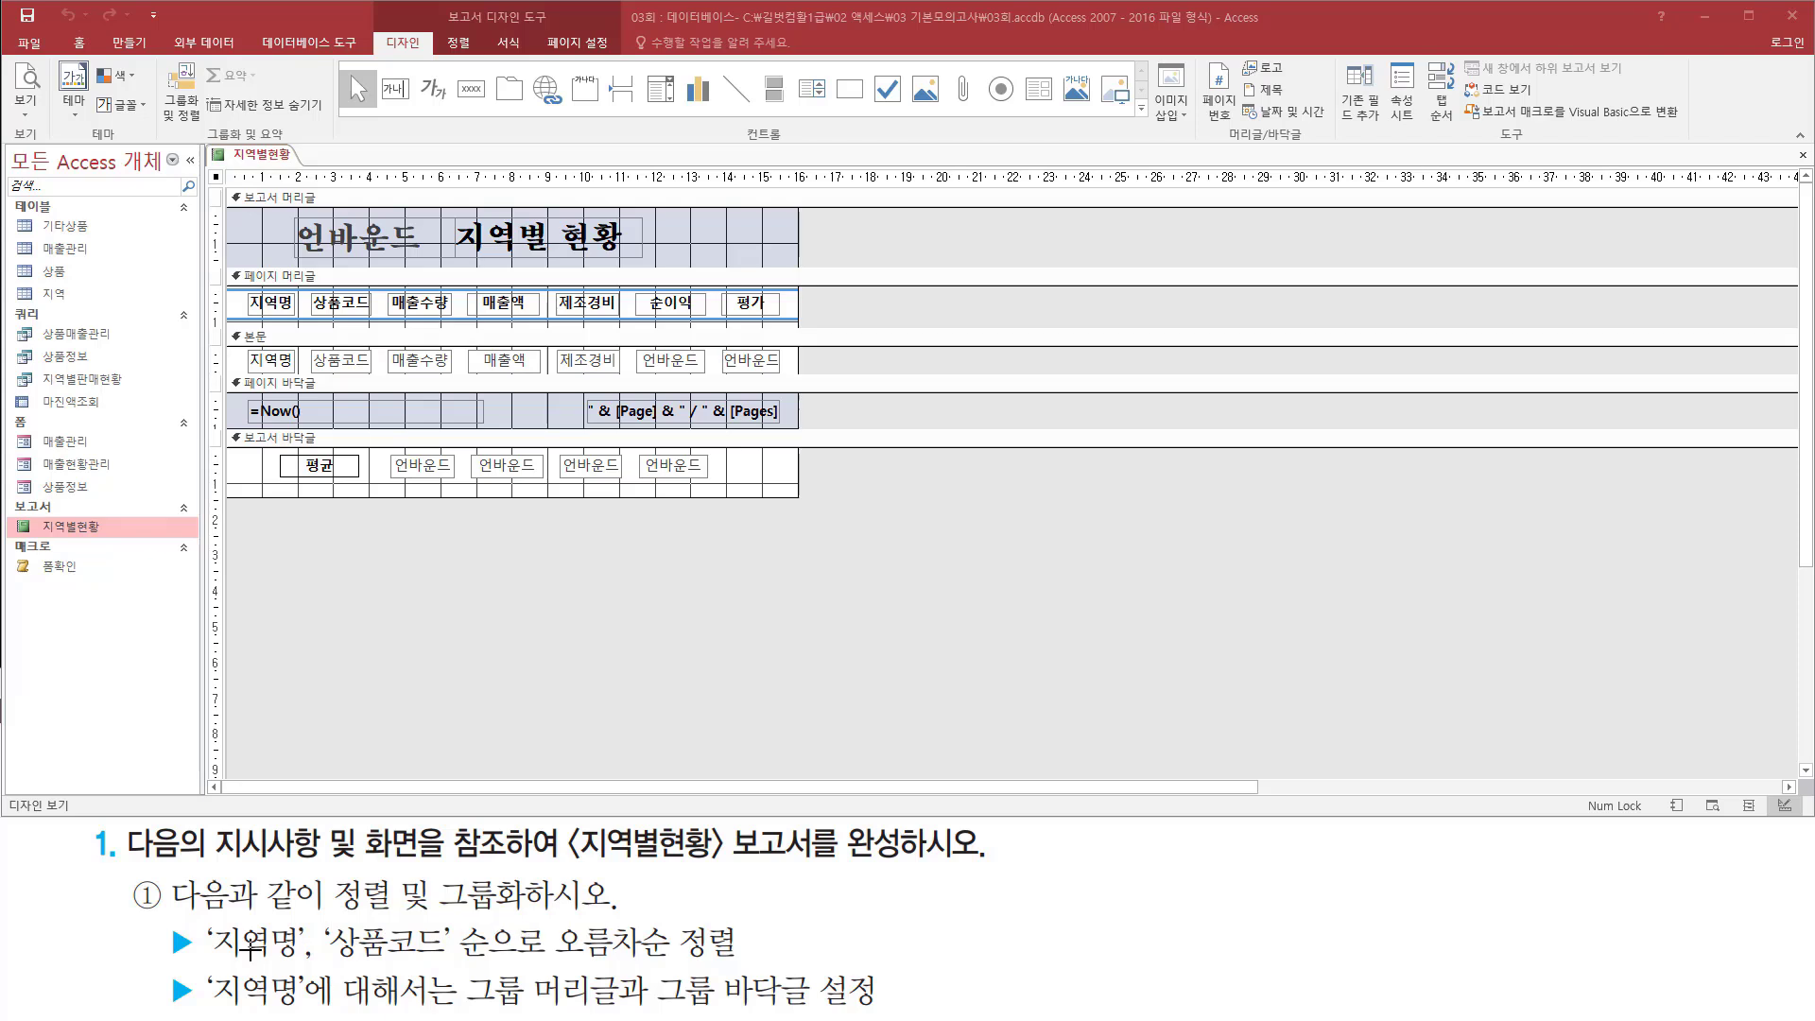
{"action": "left_click_drag", "start_coordinate": [207, 964], "coordinate": [451, 959]}
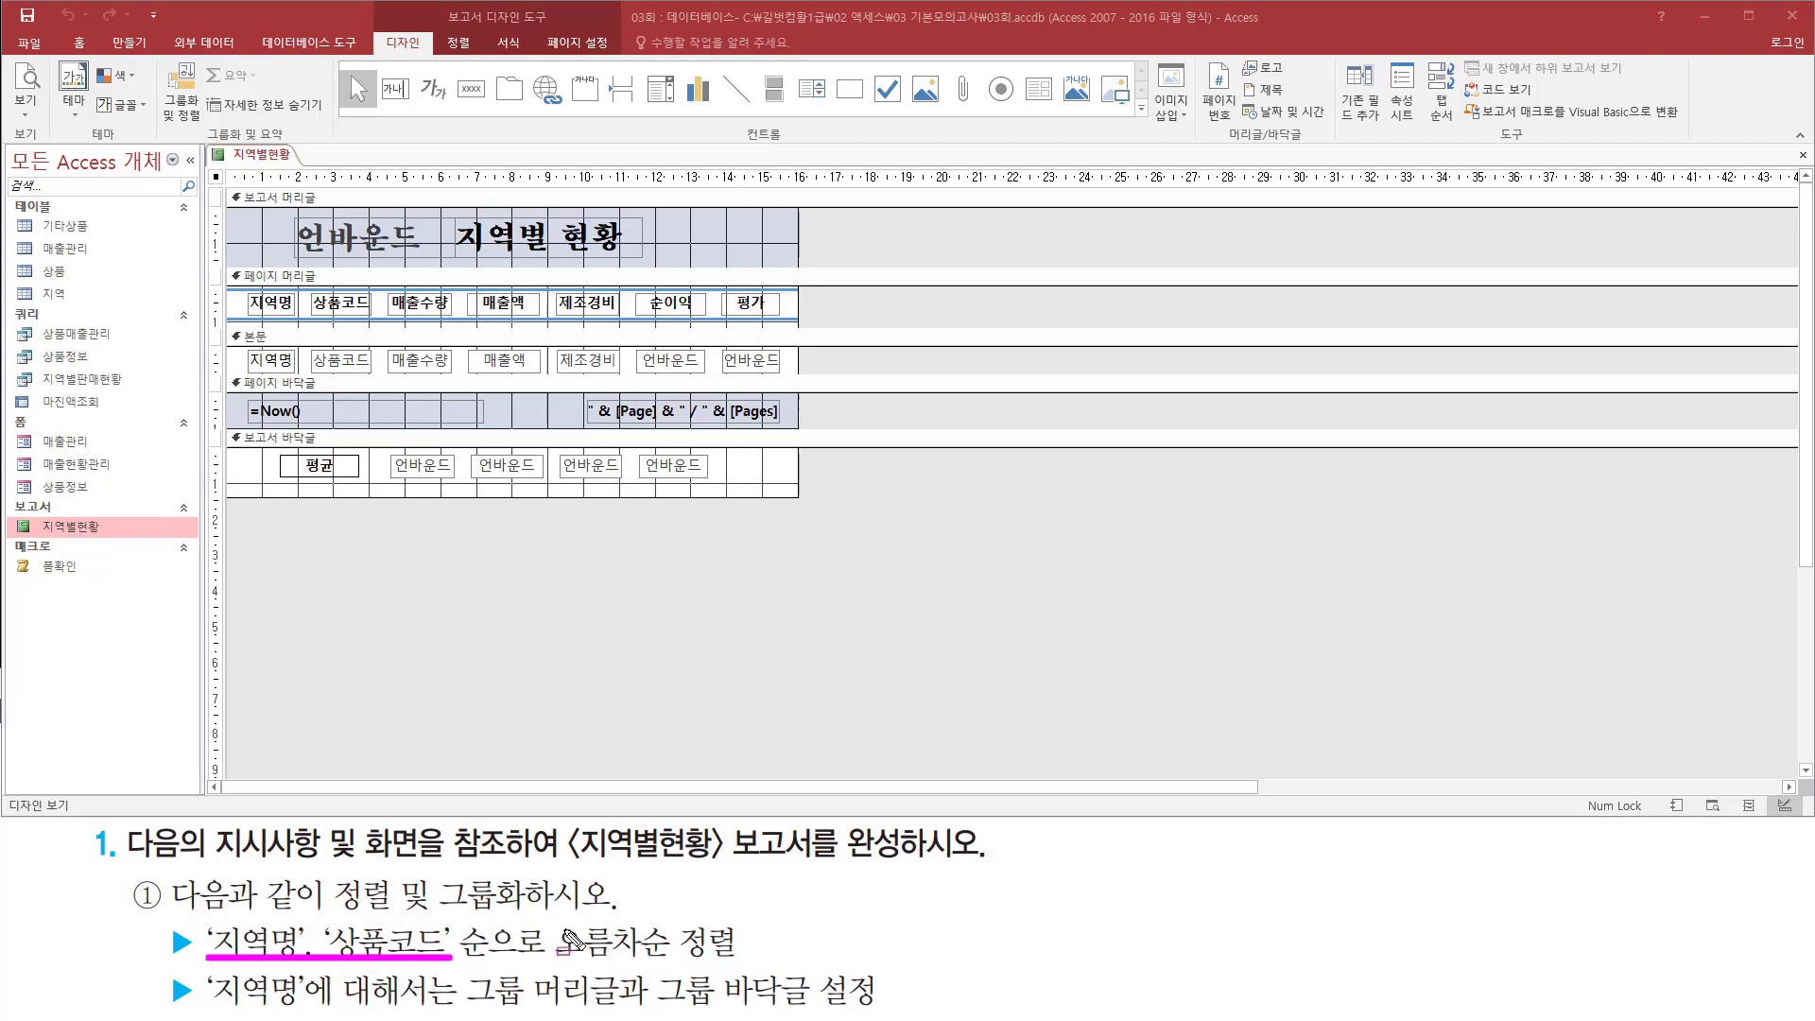
{"action": "mouse_move", "coordinate": [552, 915]}
{"action": "left_mouse_down"}
{"action": "mouse_move", "coordinate": [572, 964]}
{"action": "mouse_move", "coordinate": [743, 961]}
{"action": "left_mouse_up"}
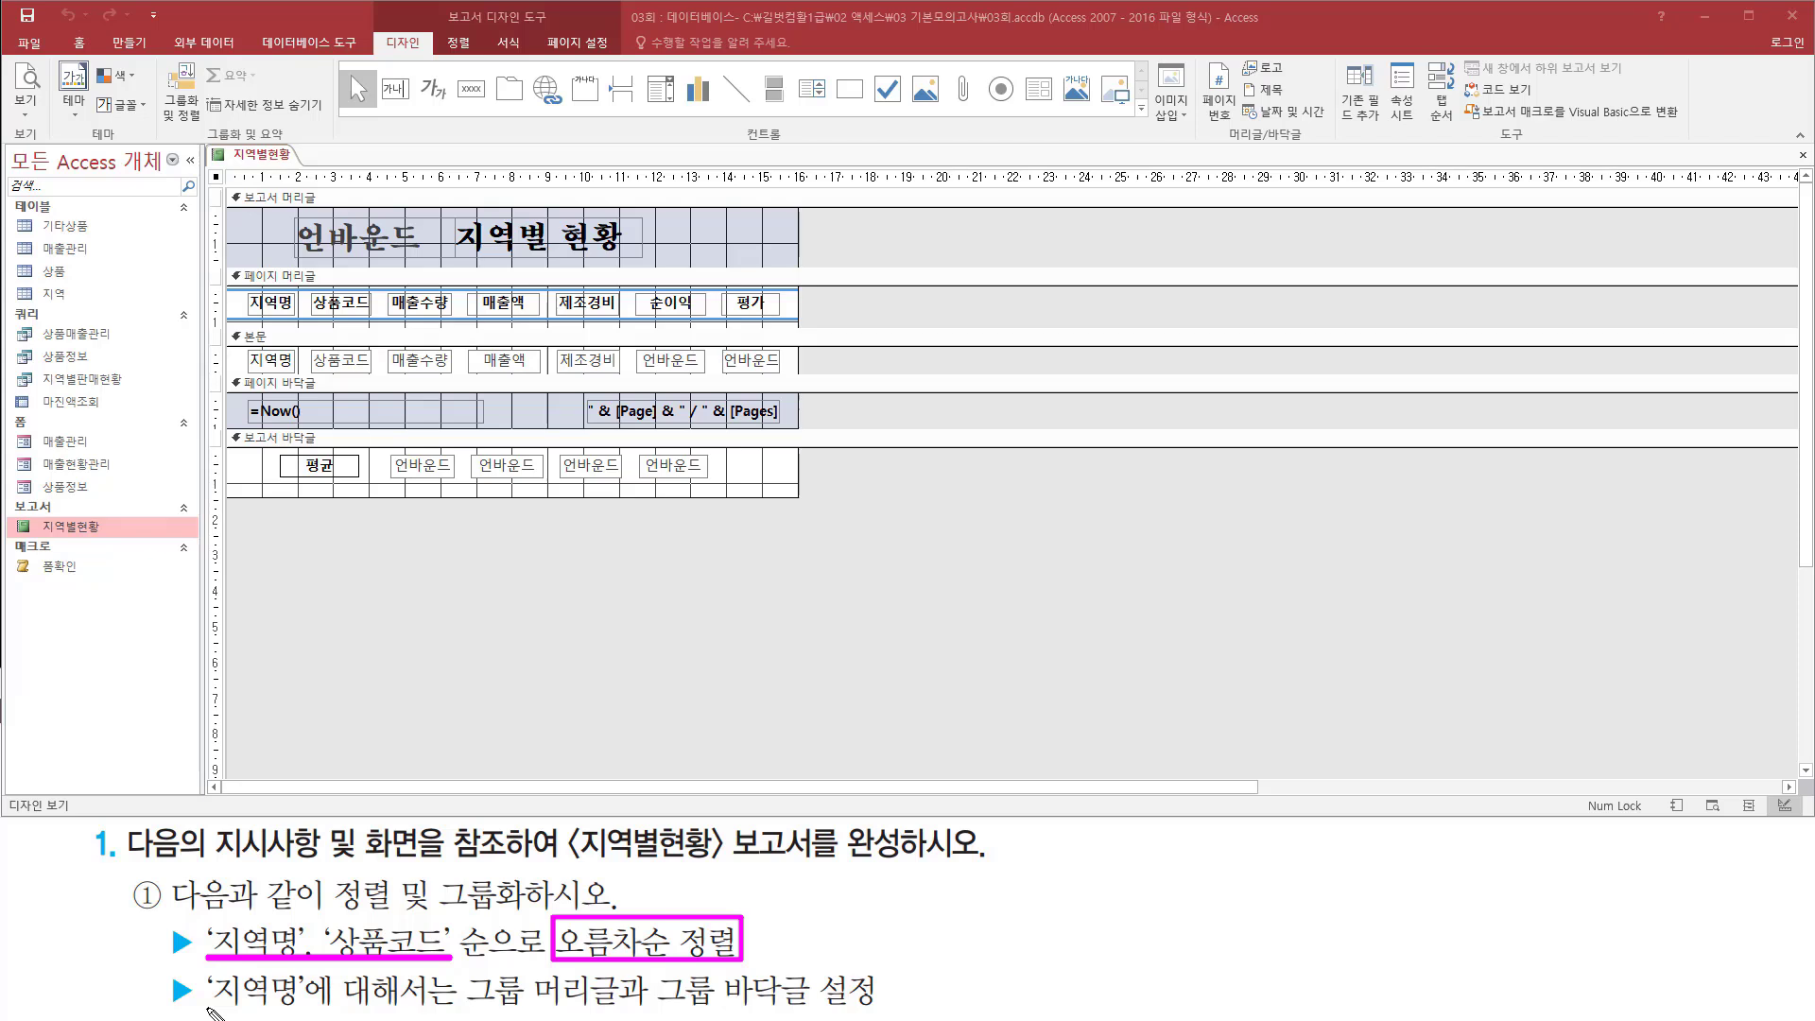
{"action": "mouse_move", "coordinate": [207, 1008]}
{"action": "left_mouse_down"}
{"action": "mouse_move", "coordinate": [848, 1016]}
{"action": "mouse_move", "coordinate": [819, 1016]}
{"action": "left_mouse_up"}
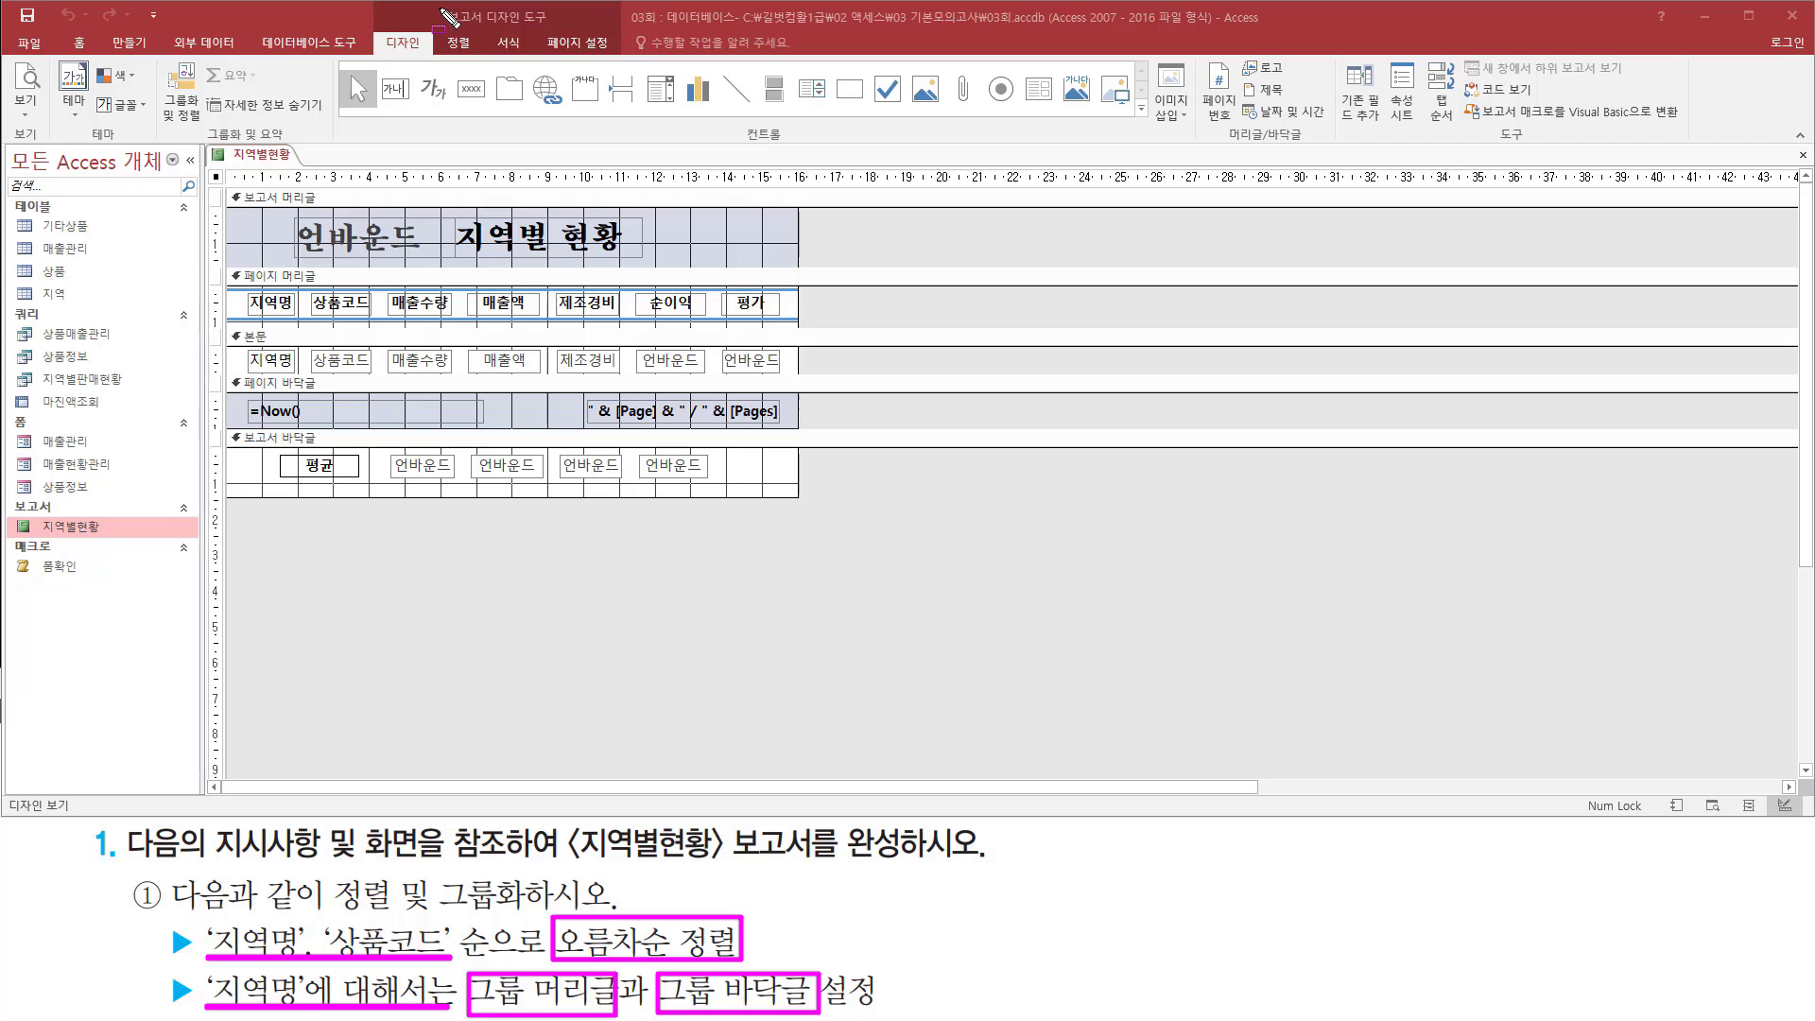
{"action": "left_click_drag", "start_coordinate": [438, 6], "coordinate": [567, 30]}
{"action": "left_click_drag", "start_coordinate": [365, 35], "coordinate": [431, 49]}
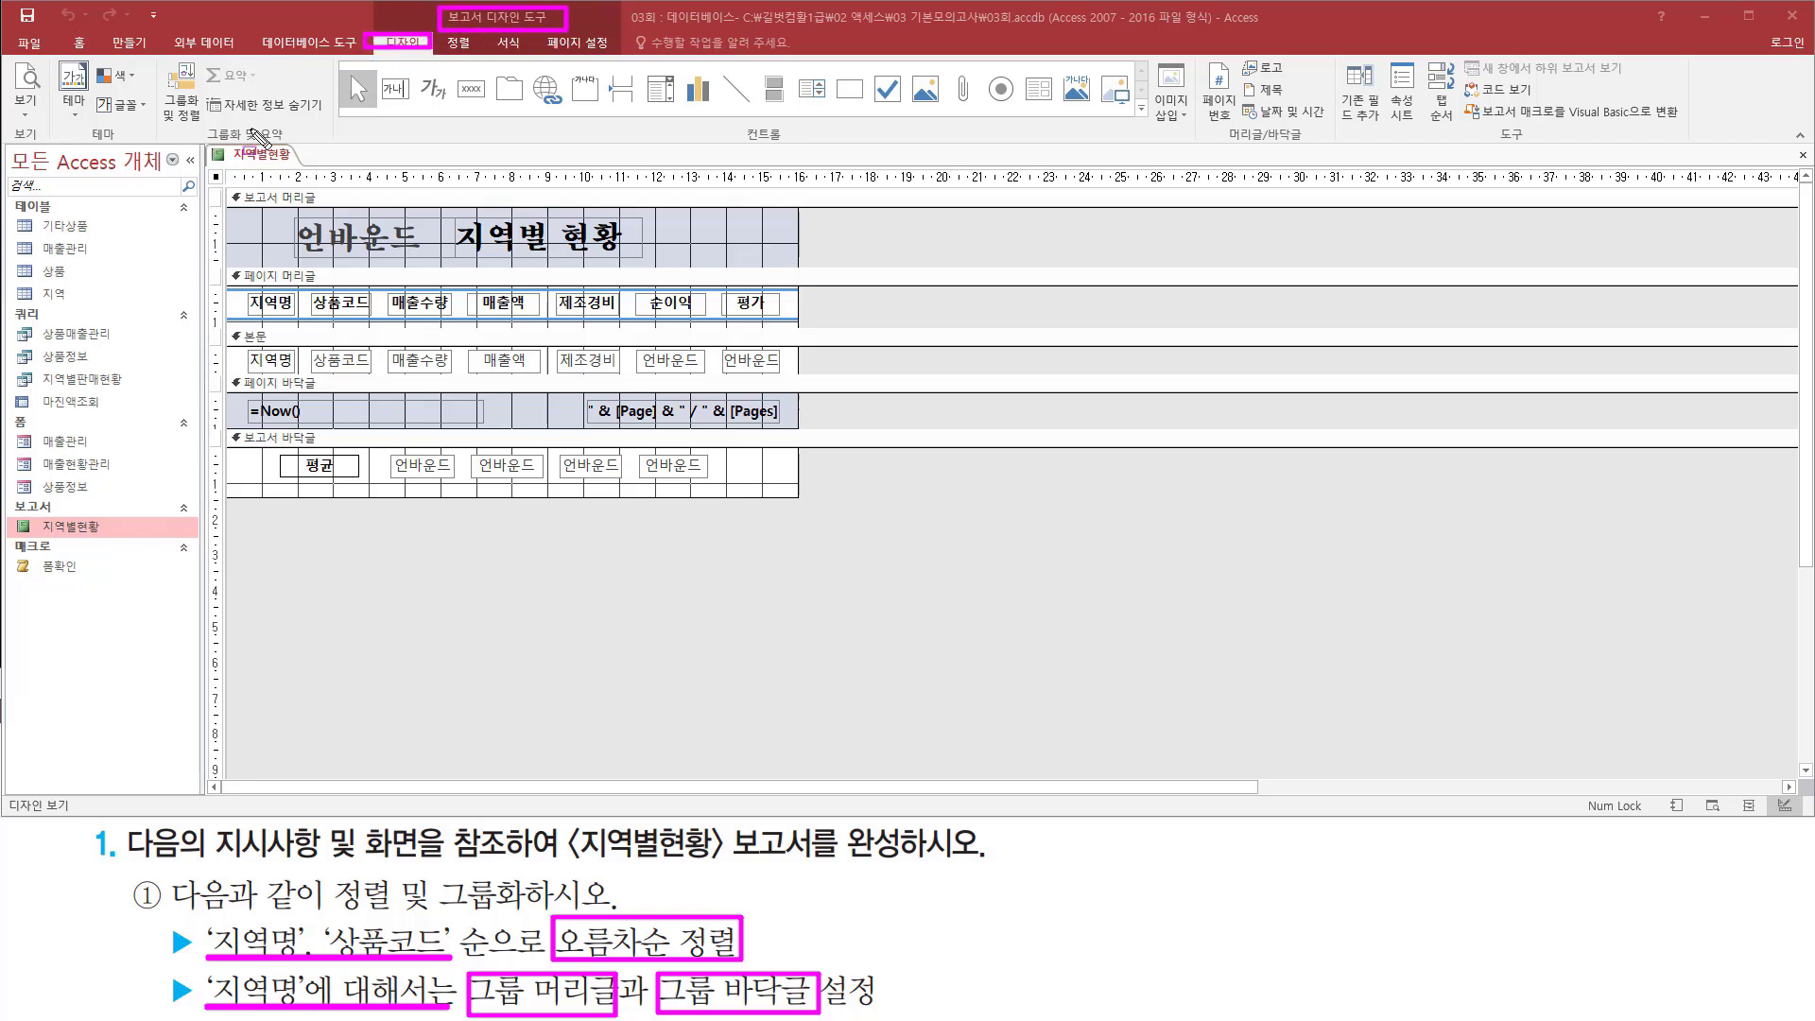
{"action": "mouse_move", "coordinate": [197, 148]}
{"action": "left_mouse_down"}
{"action": "mouse_move", "coordinate": [312, 142]}
{"action": "mouse_move", "coordinate": [293, 125]}
{"action": "left_mouse_up"}
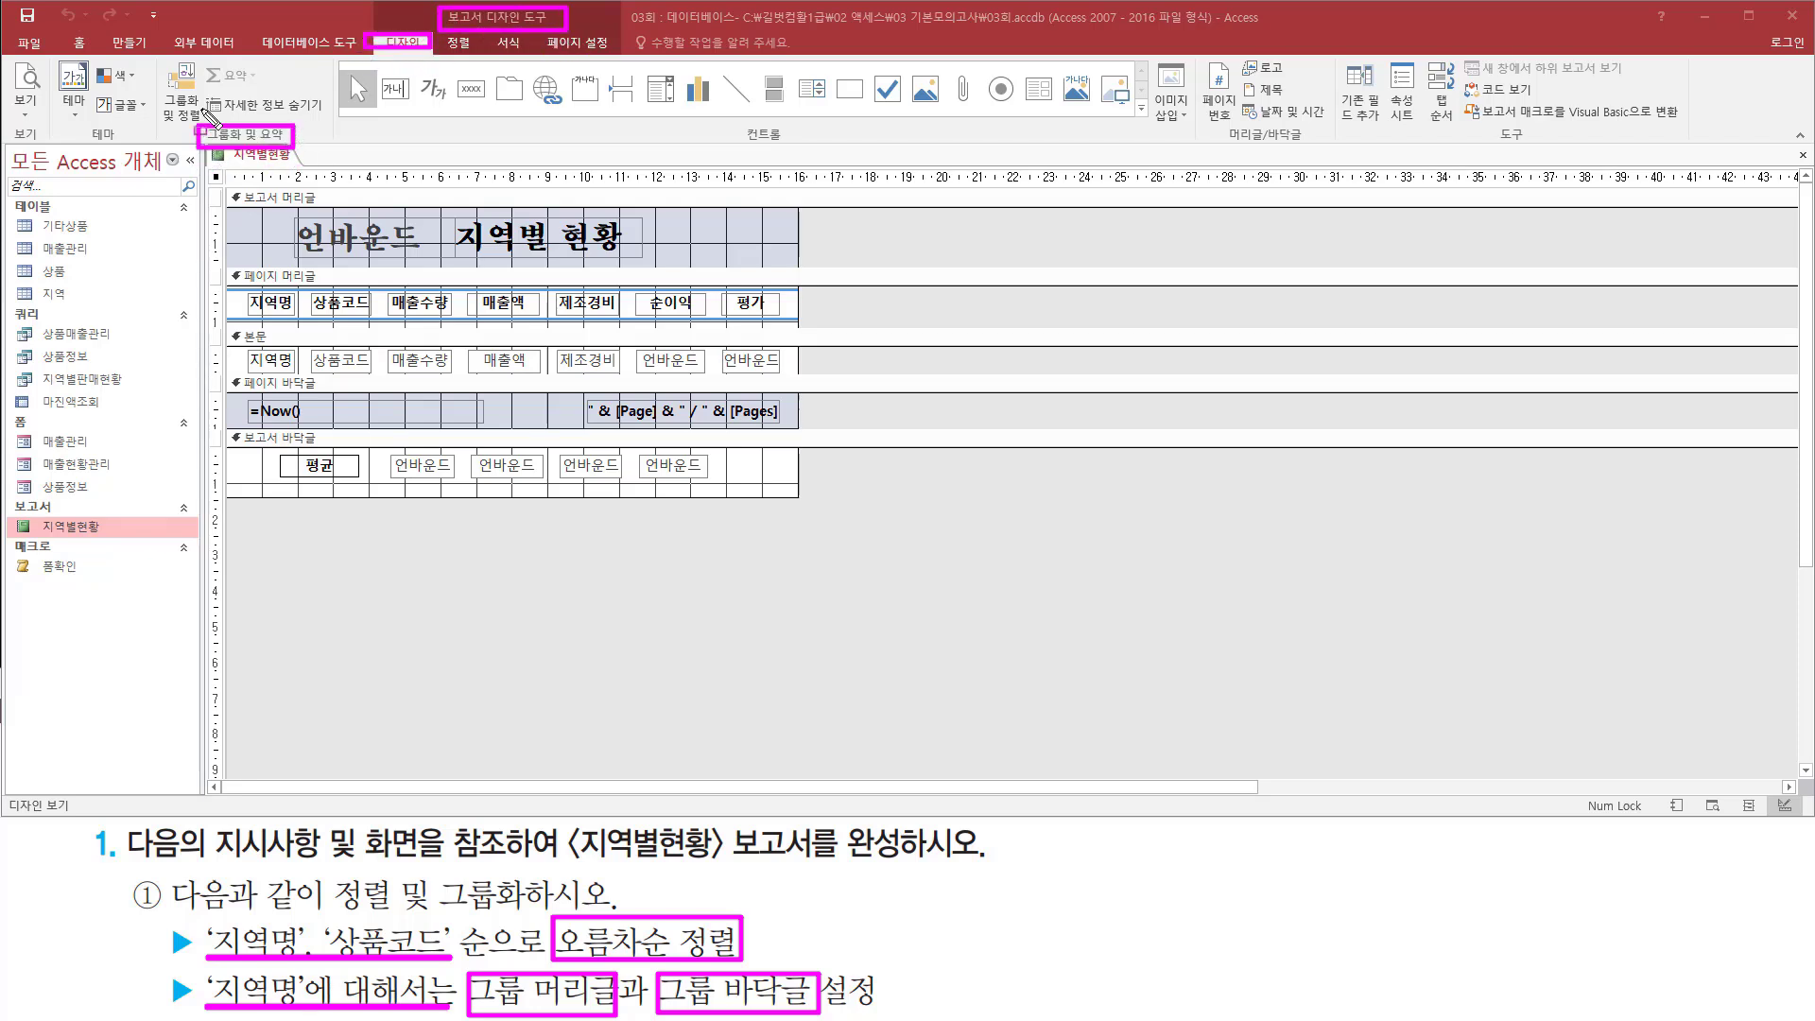
{"action": "mouse_move", "coordinate": [187, 63]}
{"action": "left_mouse_down"}
{"action": "mouse_move", "coordinate": [155, 85]}
{"action": "mouse_move", "coordinate": [179, 124]}
{"action": "mouse_move", "coordinate": [210, 63]}
{"action": "left_mouse_up"}
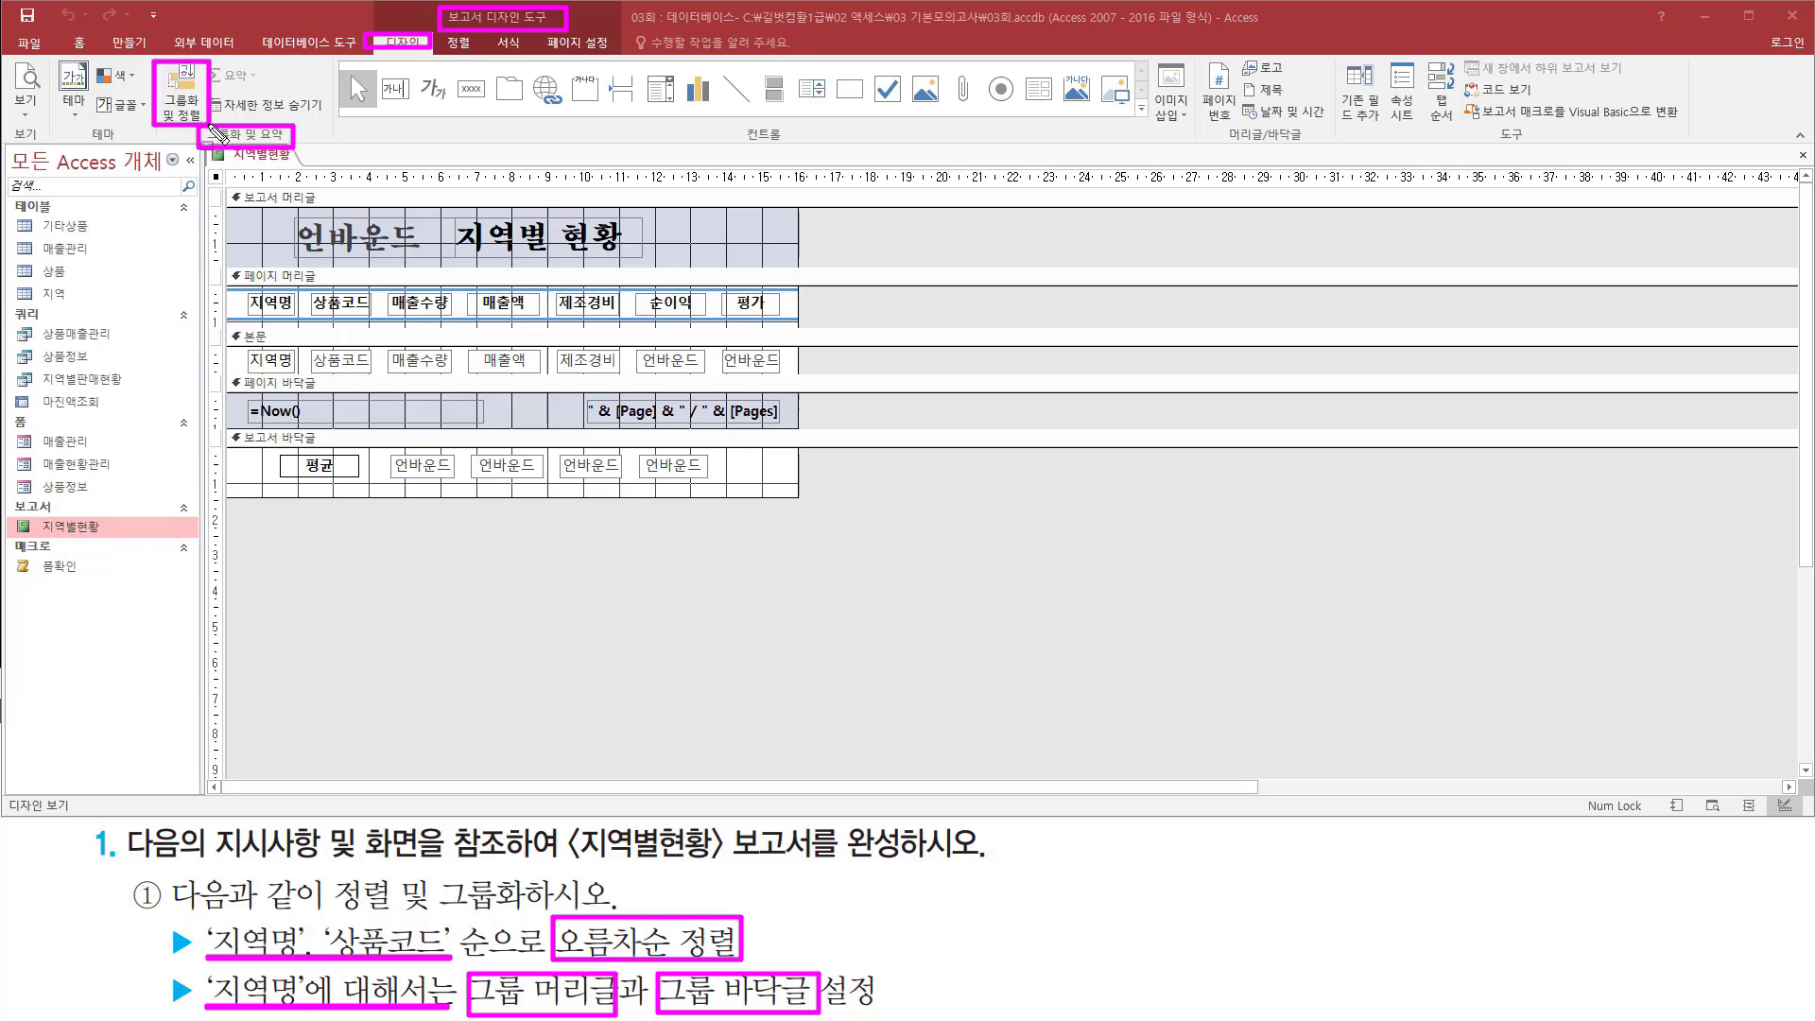
Step: Show the grouping and sorting settings for the 지역별현황 report
{"action": "left_click", "coordinate": [180, 94]}
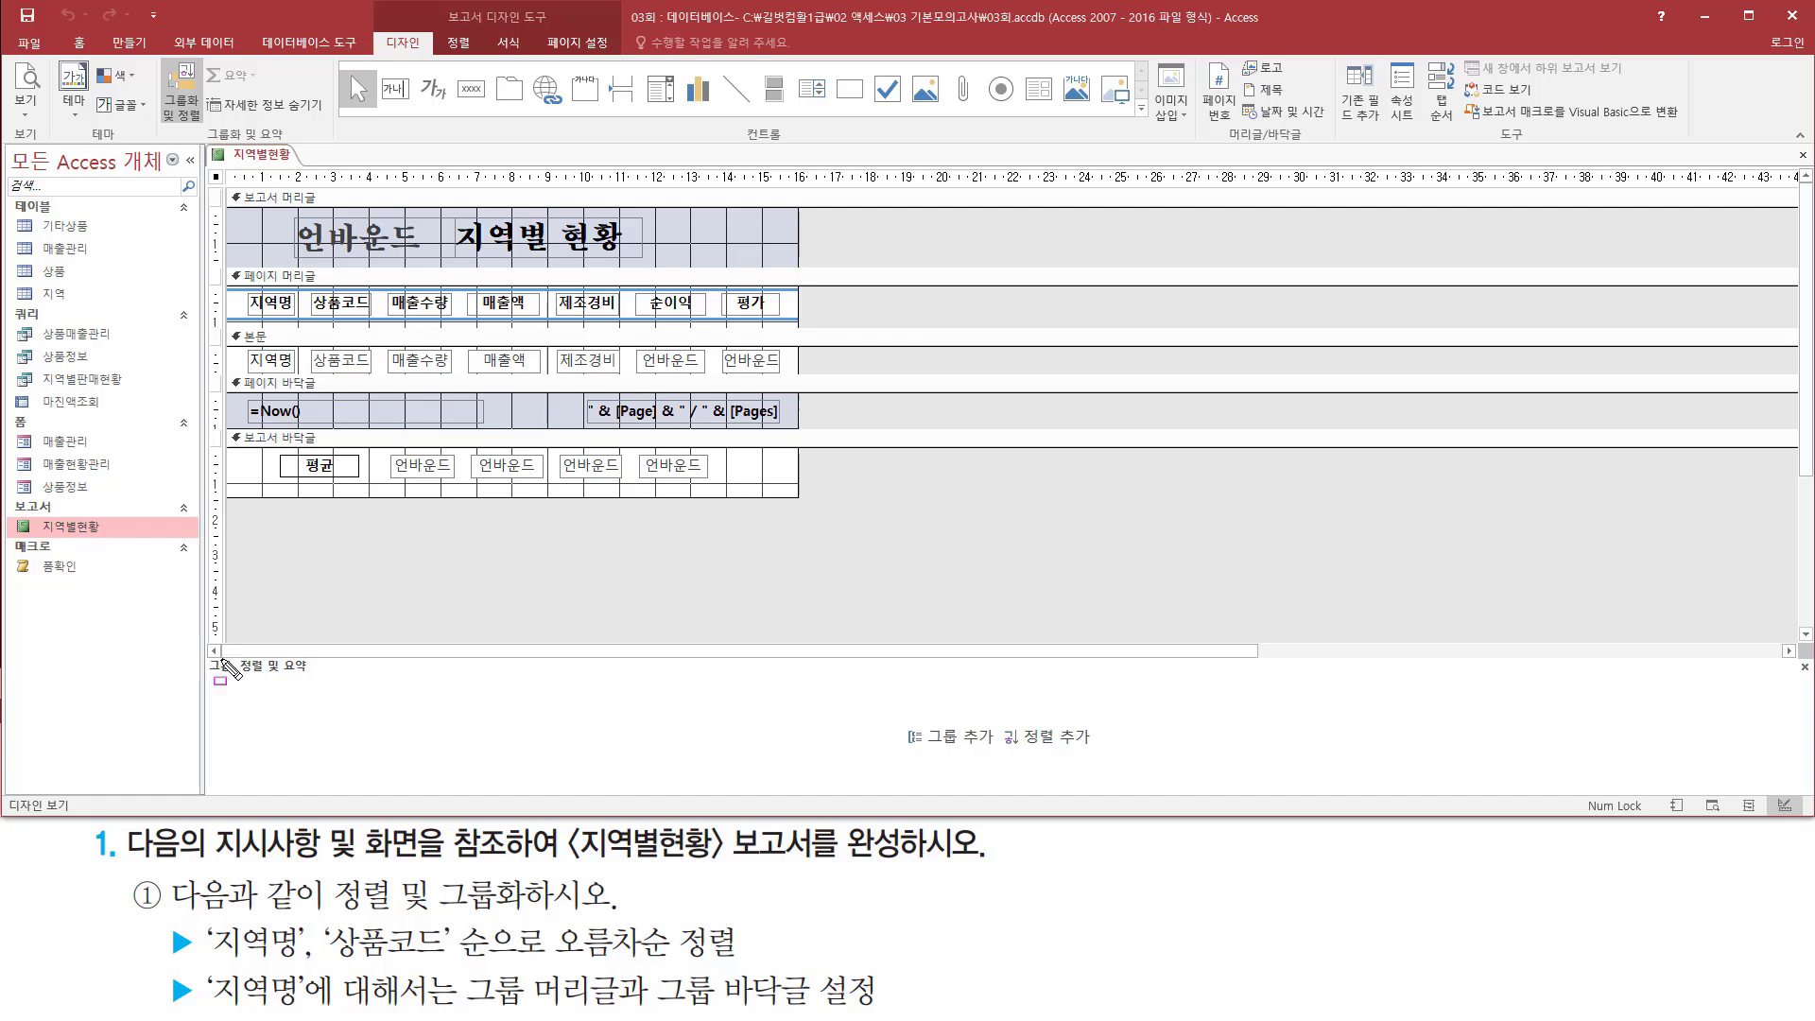
{"action": "mouse_move", "coordinate": [208, 652]}
{"action": "left_mouse_down"}
{"action": "mouse_move", "coordinate": [1435, 789]}
{"action": "mouse_move", "coordinate": [1774, 792]}
{"action": "left_mouse_up"}
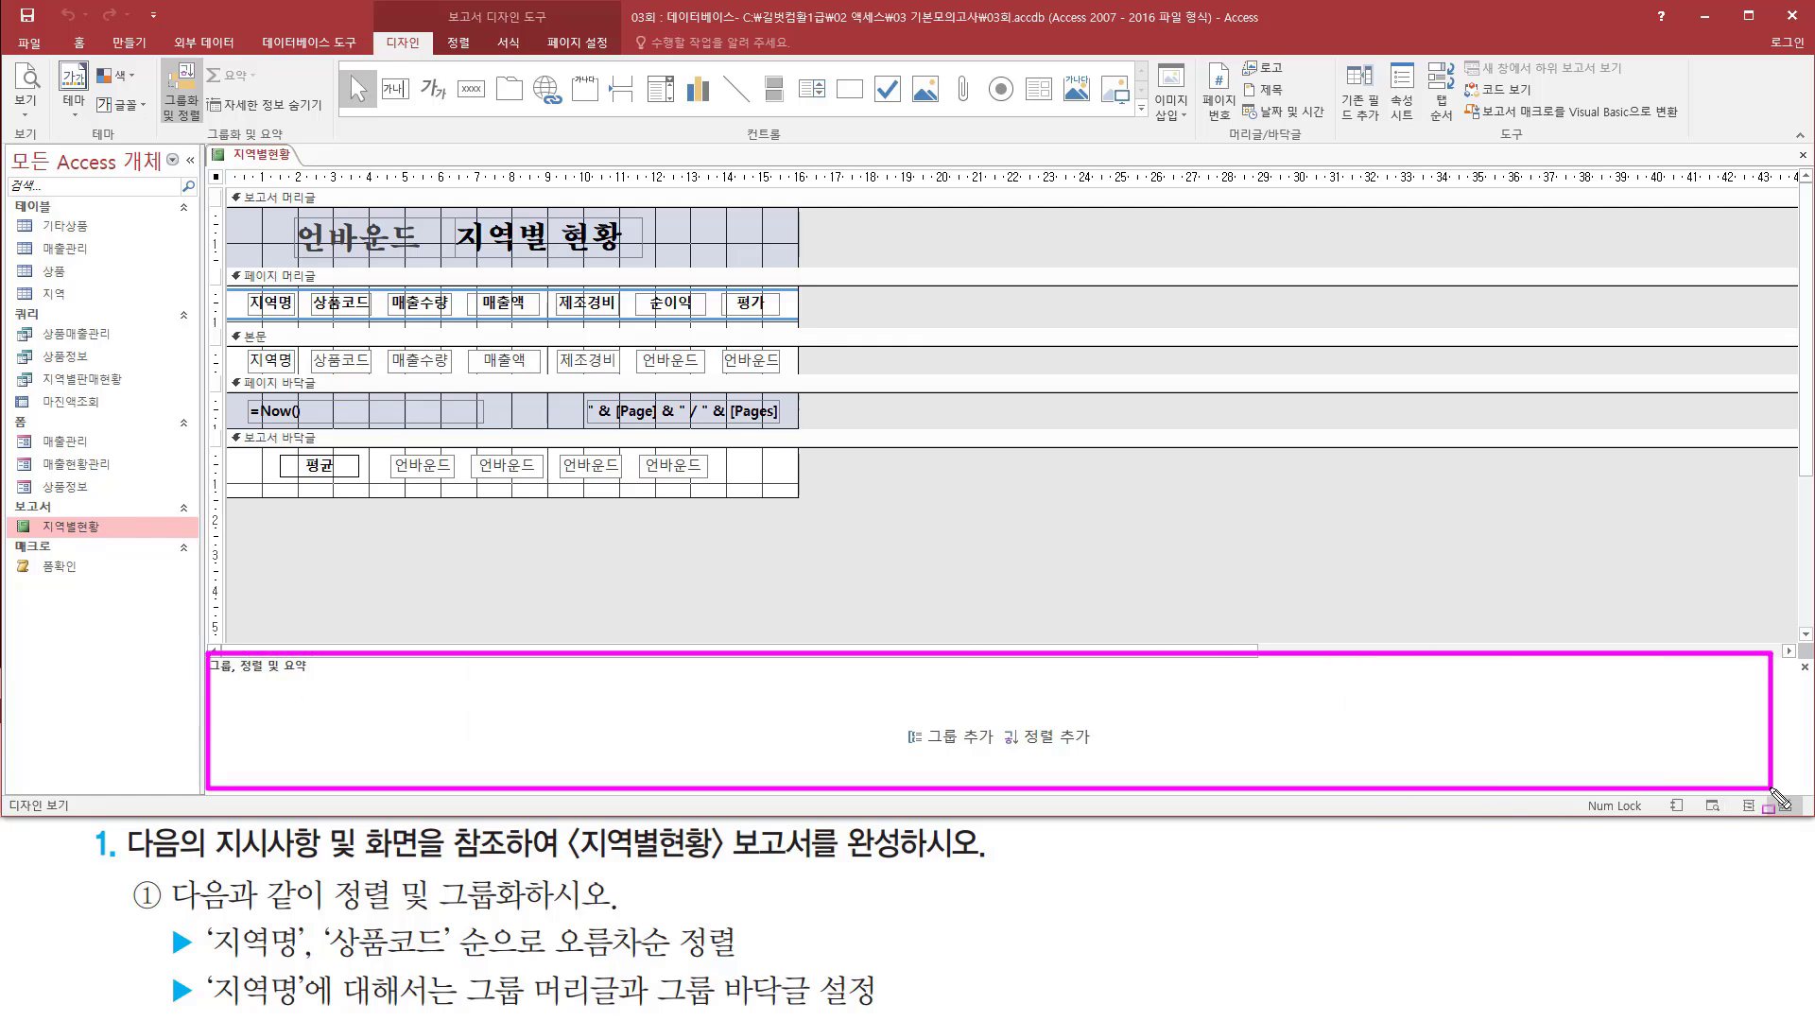
{"action": "mouse_move", "coordinate": [205, 965]}
{"action": "left_mouse_down"}
{"action": "mouse_move", "coordinate": [331, 966]}
{"action": "mouse_move", "coordinate": [452, 947]}
{"action": "mouse_move", "coordinate": [452, 927]}
{"action": "left_mouse_up"}
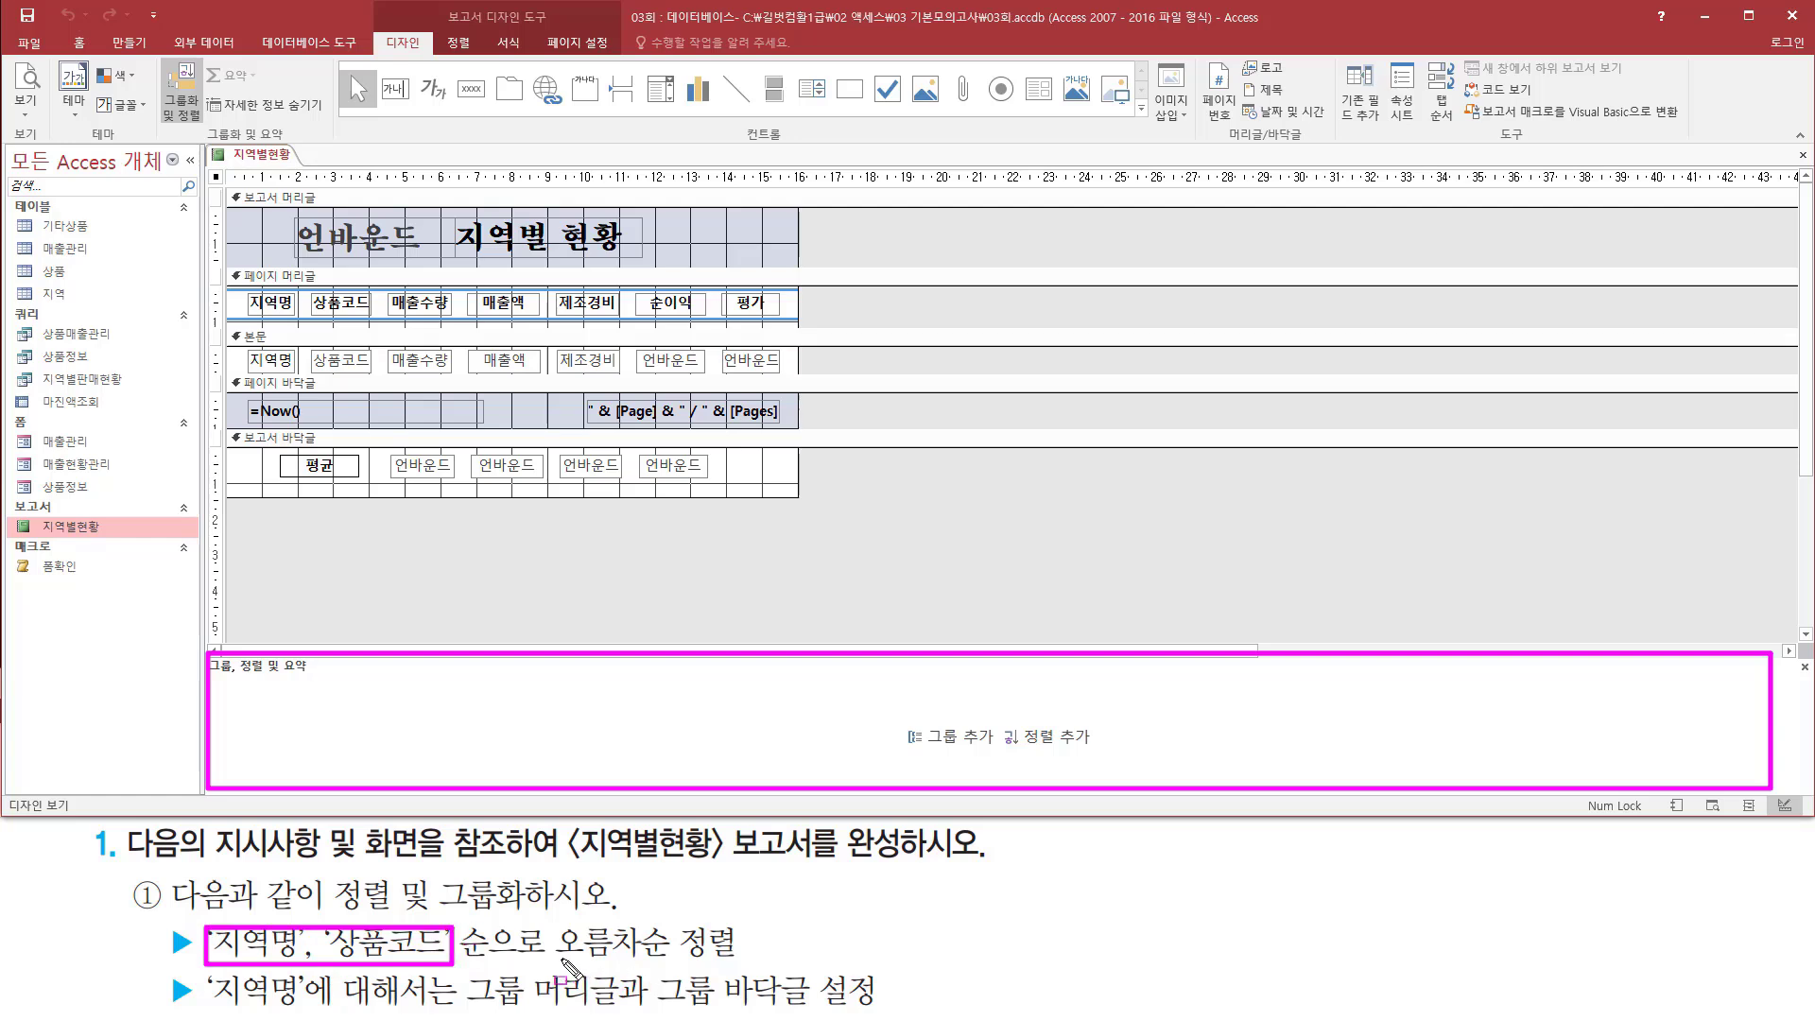
{"action": "left_click_drag", "start_coordinate": [559, 959], "coordinate": [735, 958]}
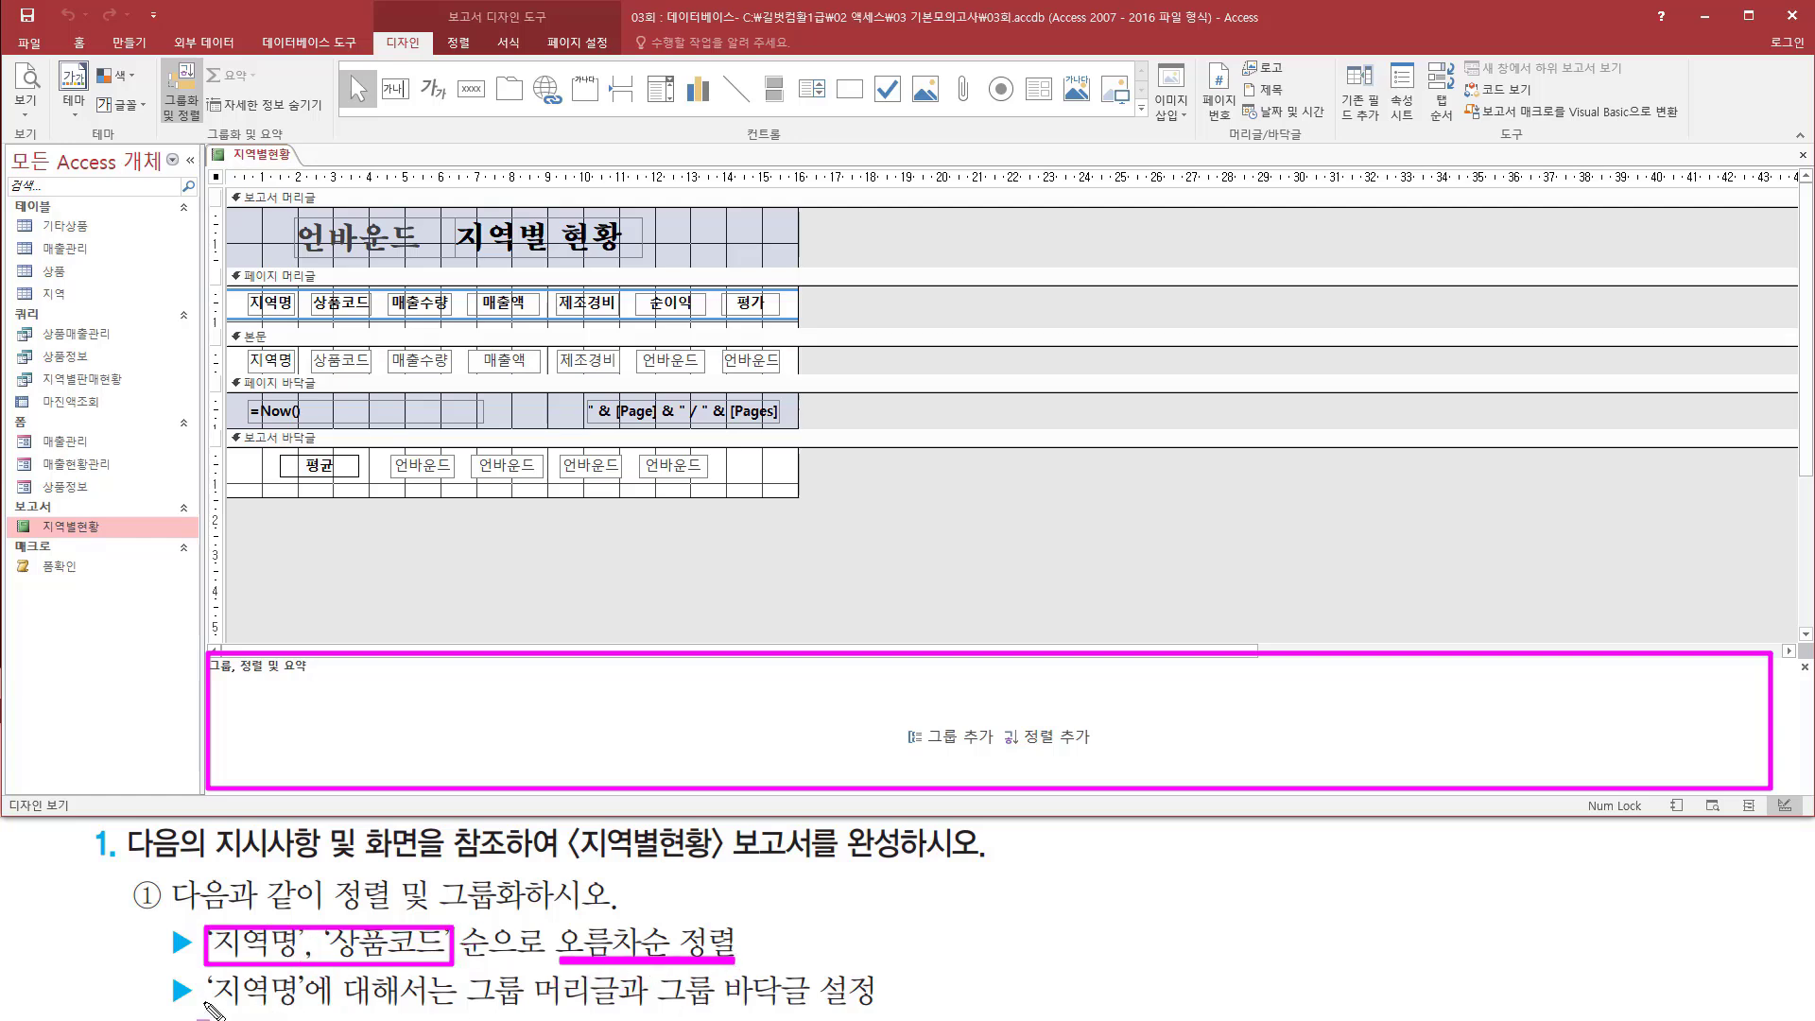
{"action": "mouse_move", "coordinate": [253, 1012]}
{"action": "left_mouse_down"}
{"action": "mouse_move", "coordinate": [208, 985]}
{"action": "mouse_move", "coordinate": [236, 969]}
{"action": "mouse_move", "coordinate": [302, 1014]}
{"action": "left_mouse_up"}
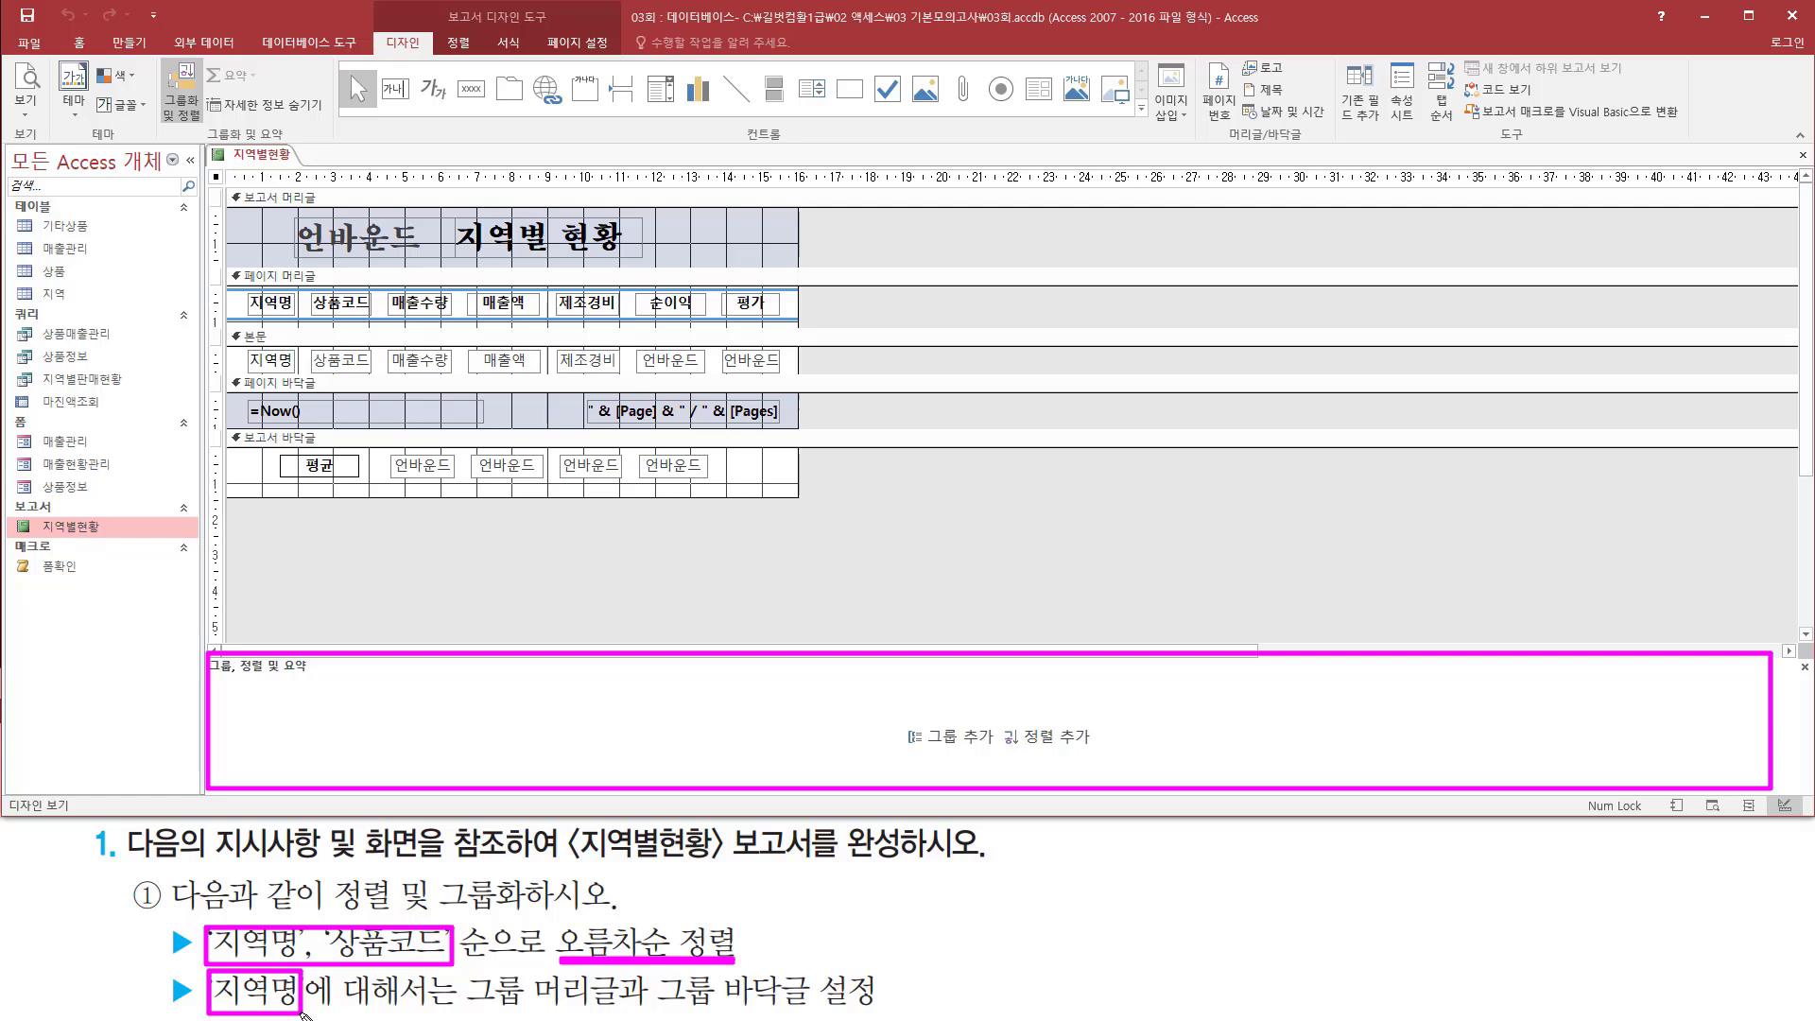
{"action": "left_click_drag", "start_coordinate": [466, 1007], "coordinate": [819, 1008]}
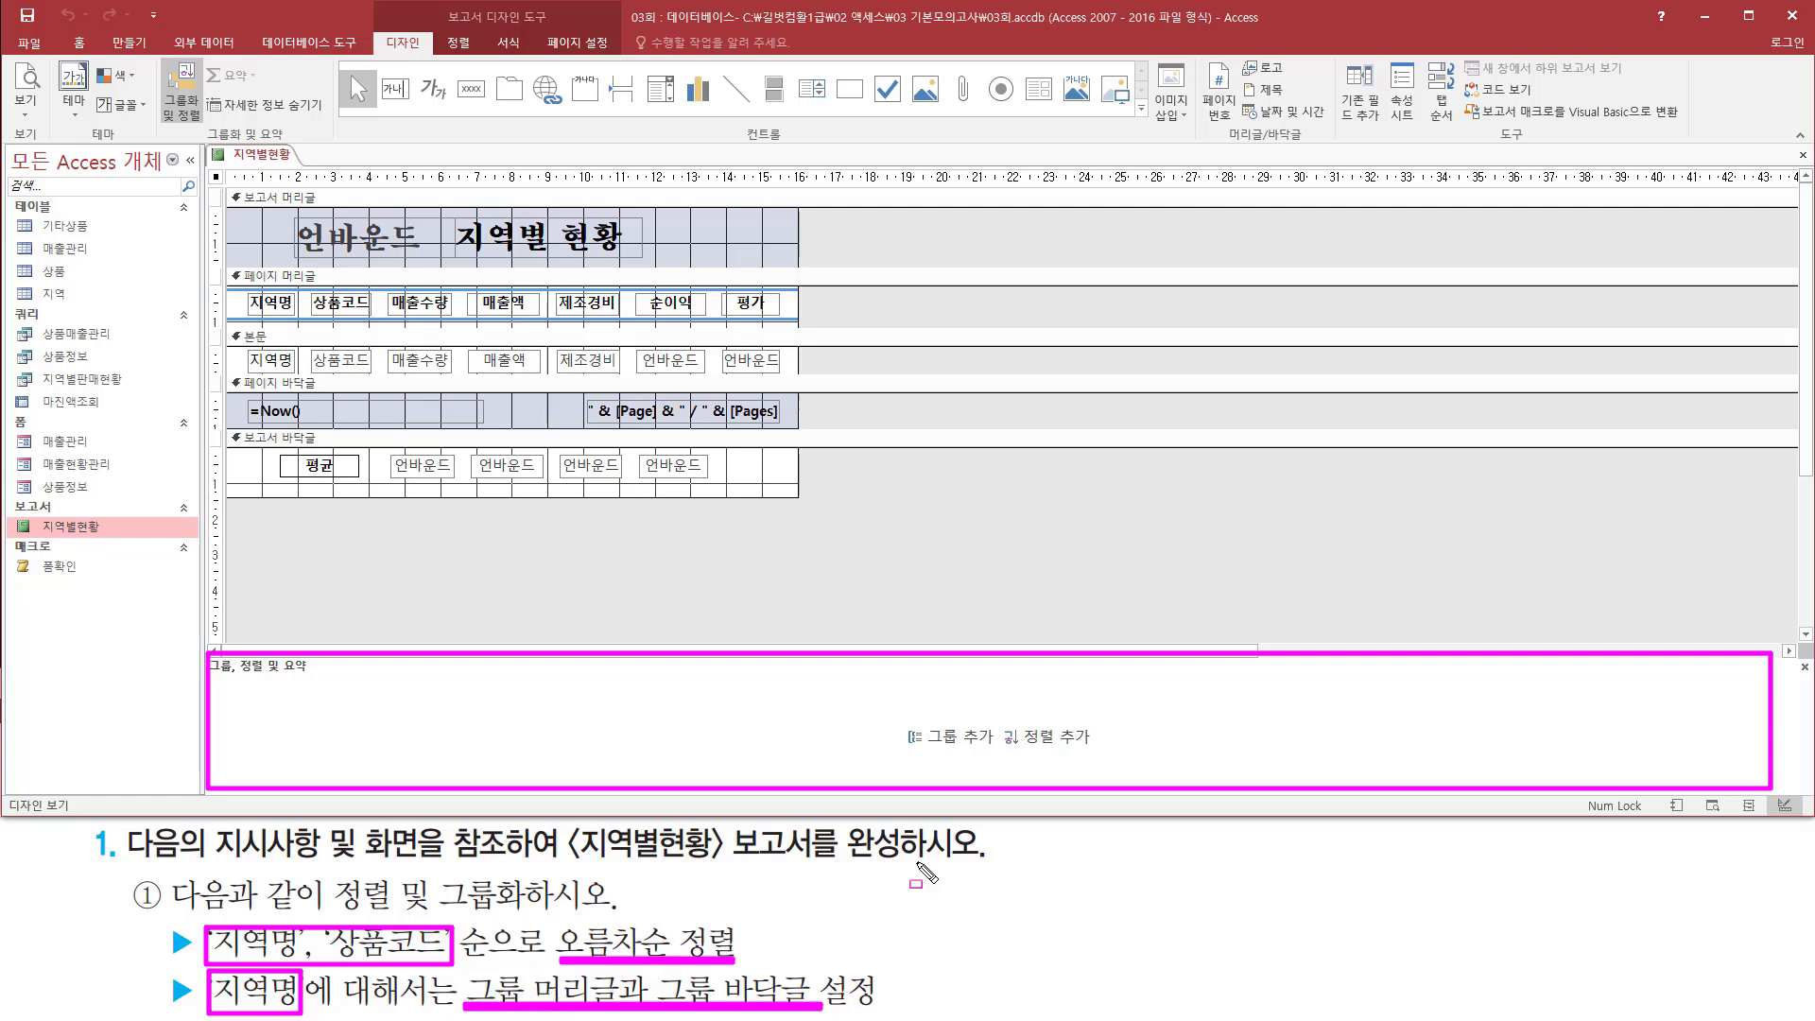
{"action": "left_click_drag", "start_coordinate": [900, 719], "coordinate": [998, 752]}
{"action": "key", "text": "Escape"}
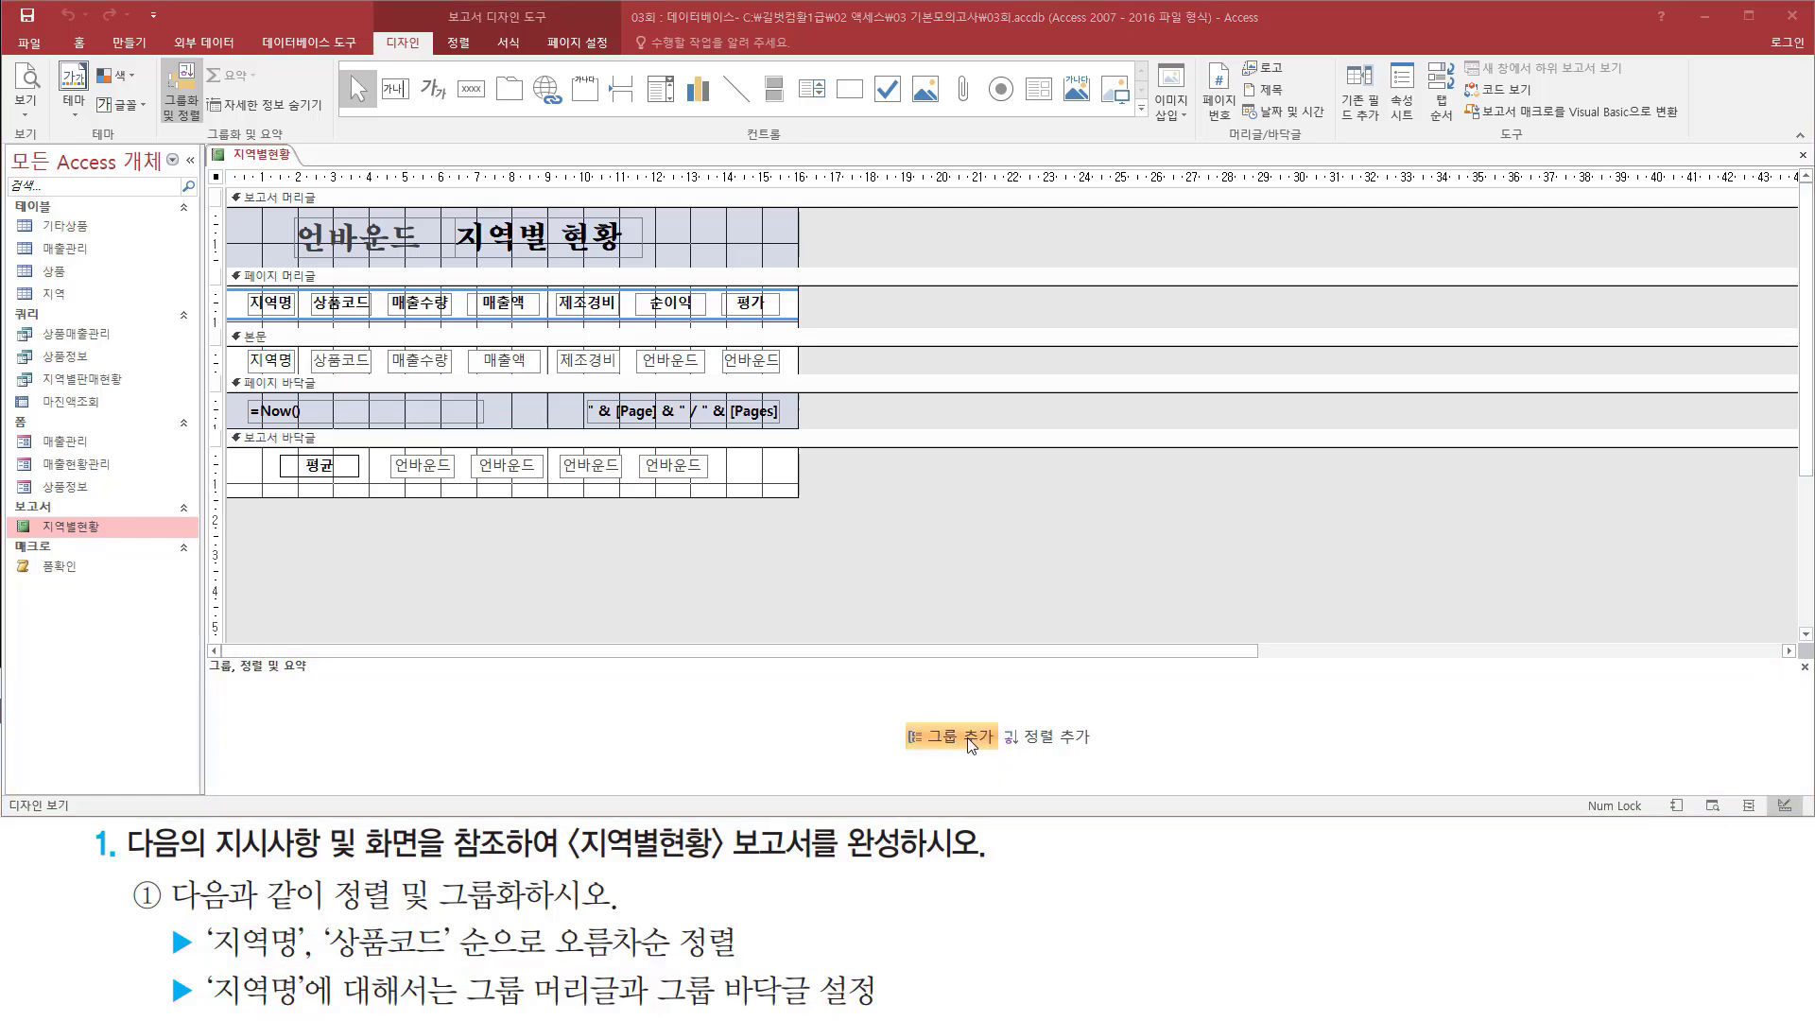
Step: Add a group level to the report based on the 지역명 field
{"action": "left_click", "coordinate": [953, 736]}
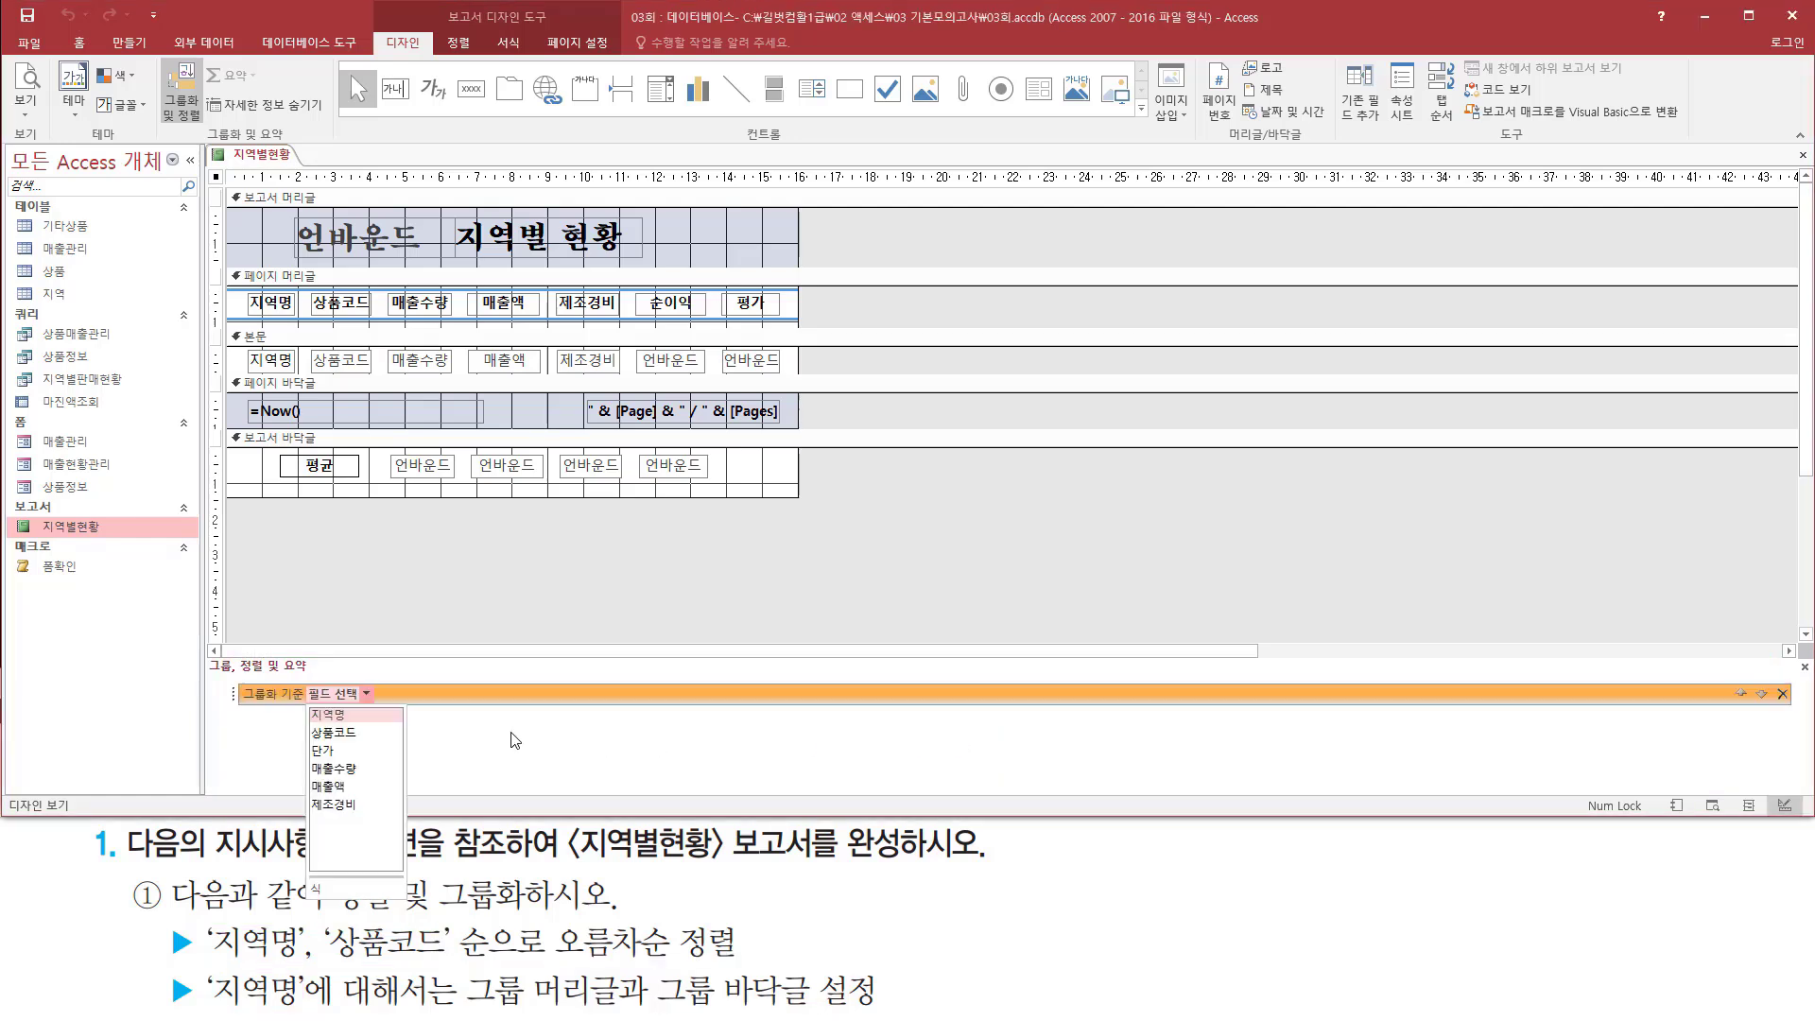
{"action": "left_click", "coordinate": [336, 719]}
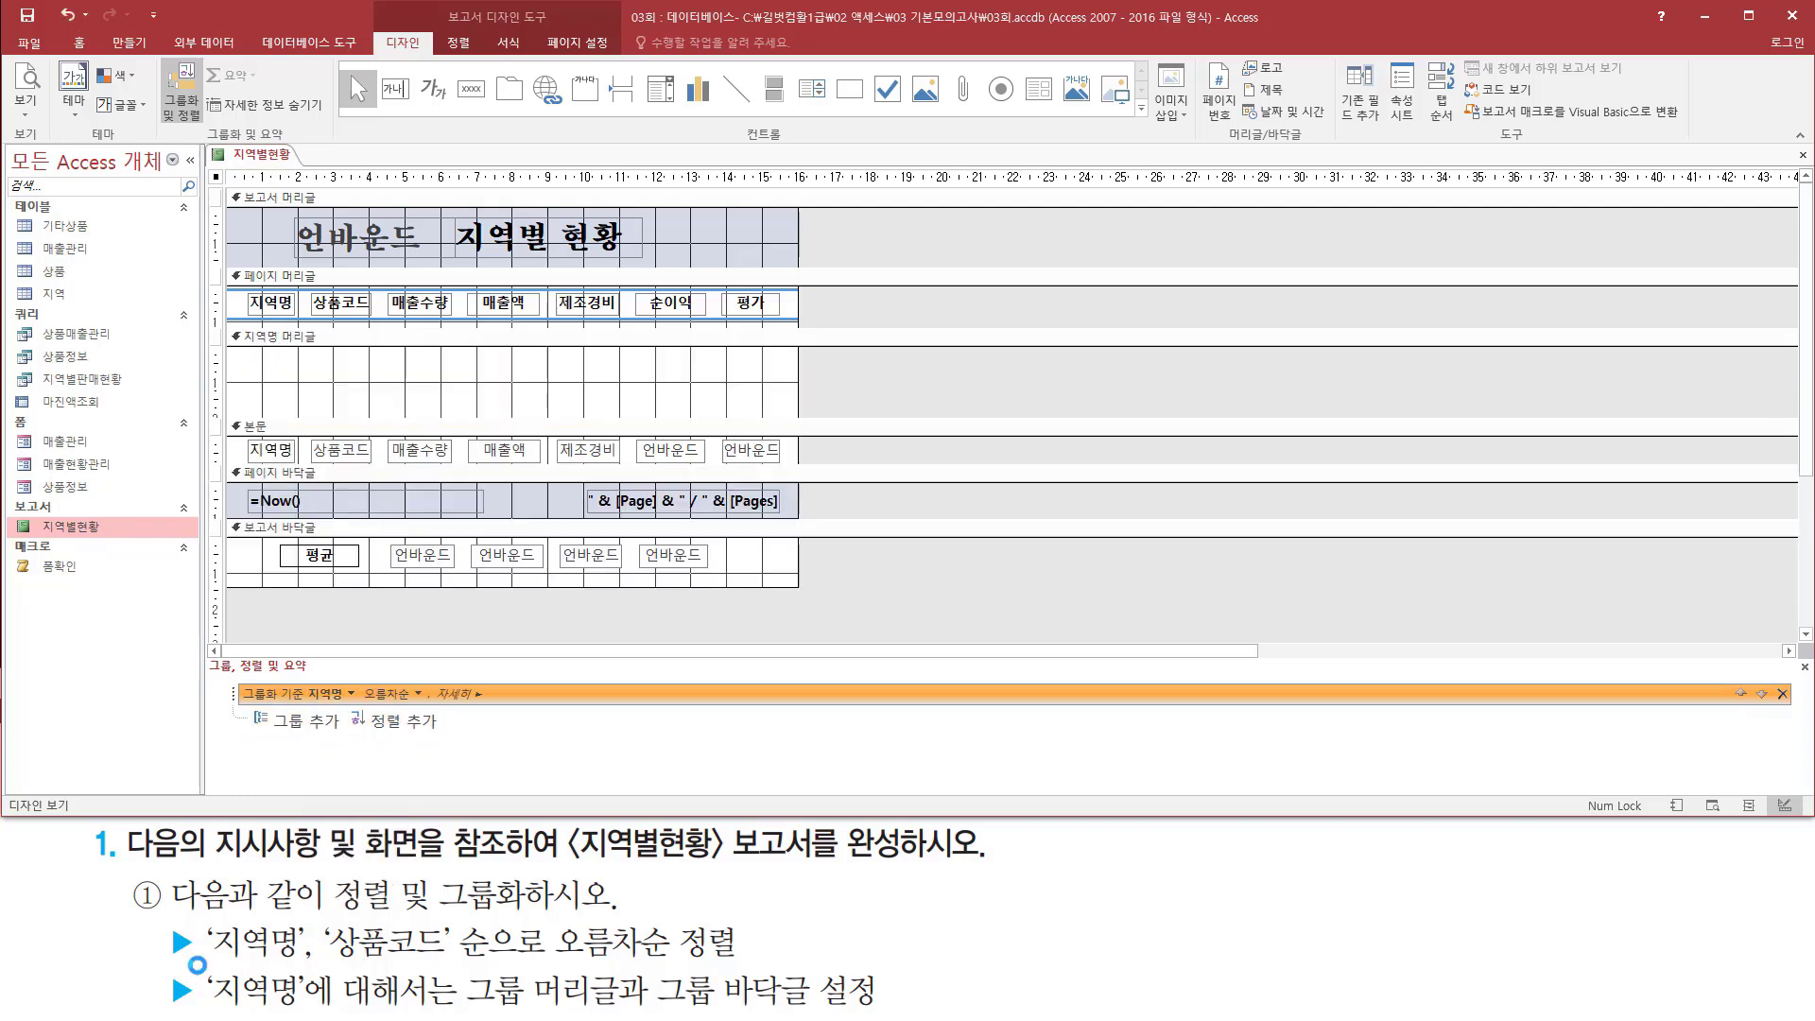
{"action": "left_click_drag", "start_coordinate": [198, 962], "coordinate": [304, 962]}
{"action": "mouse_move", "coordinate": [300, 680]}
{"action": "left_mouse_down"}
{"action": "mouse_move", "coordinate": [407, 725]}
{"action": "mouse_move", "coordinate": [414, 705]}
{"action": "left_mouse_up"}
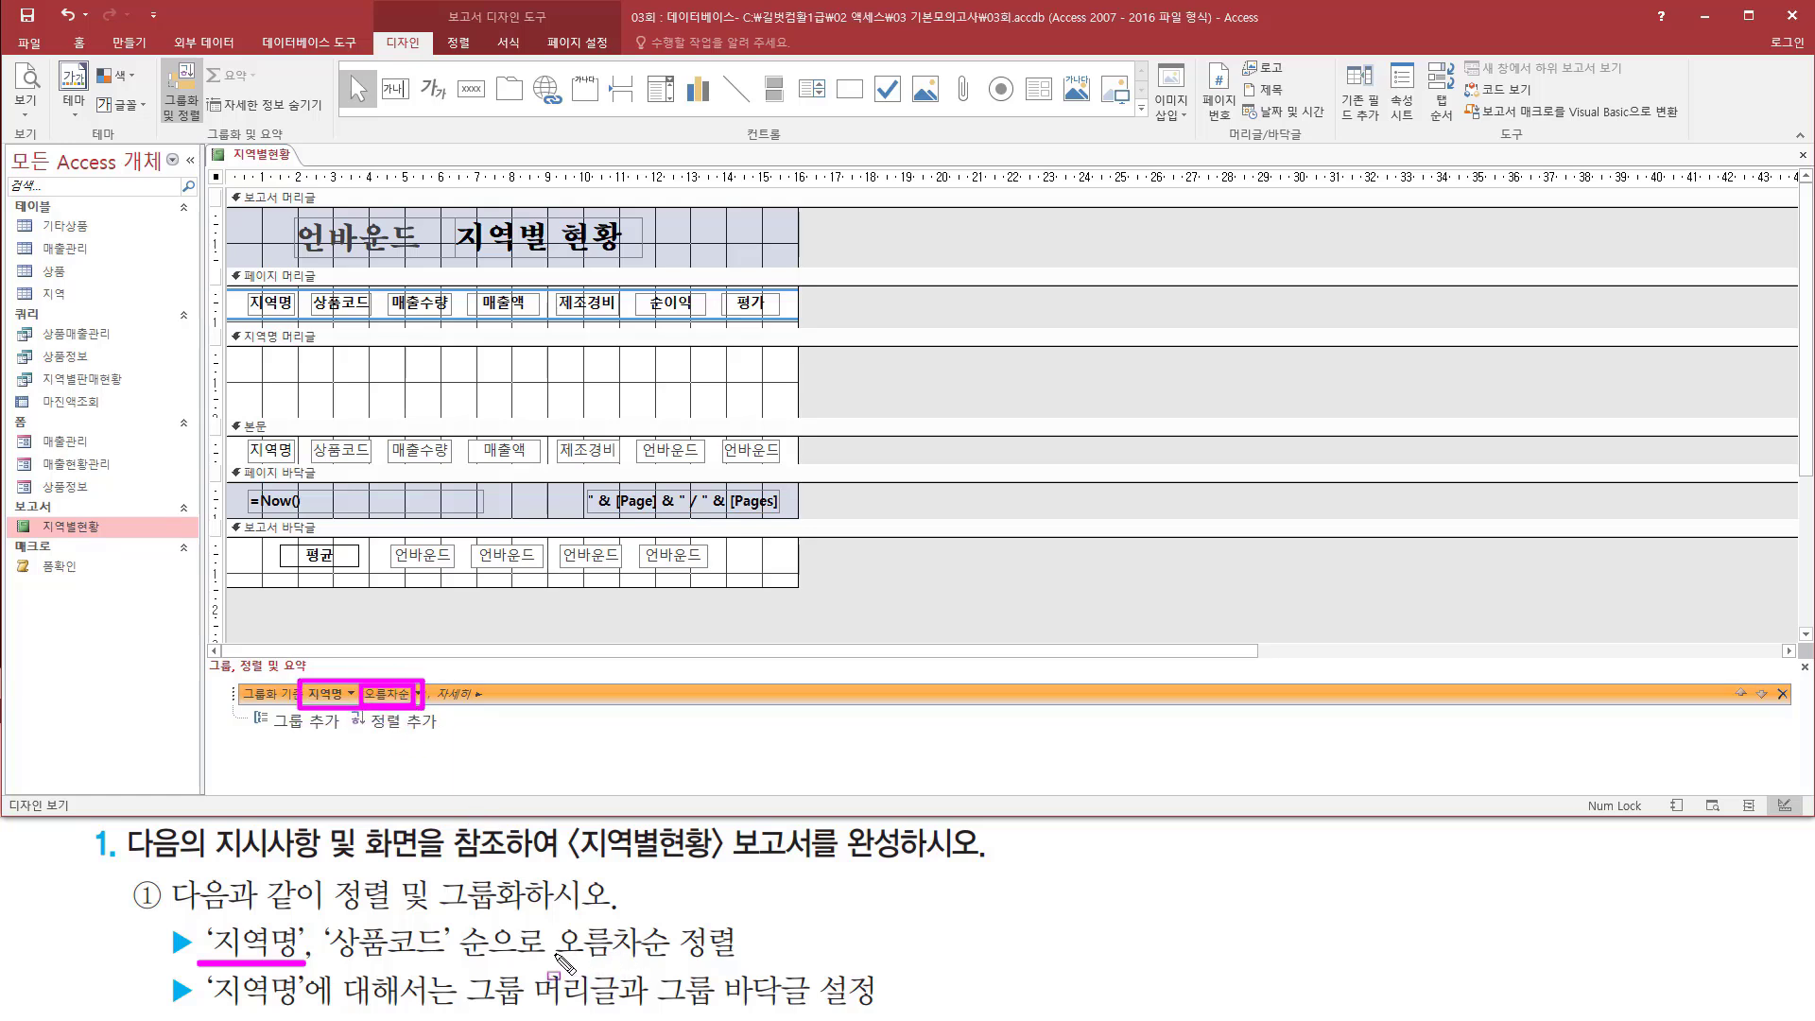
{"action": "left_click_drag", "start_coordinate": [555, 954], "coordinate": [744, 955]}
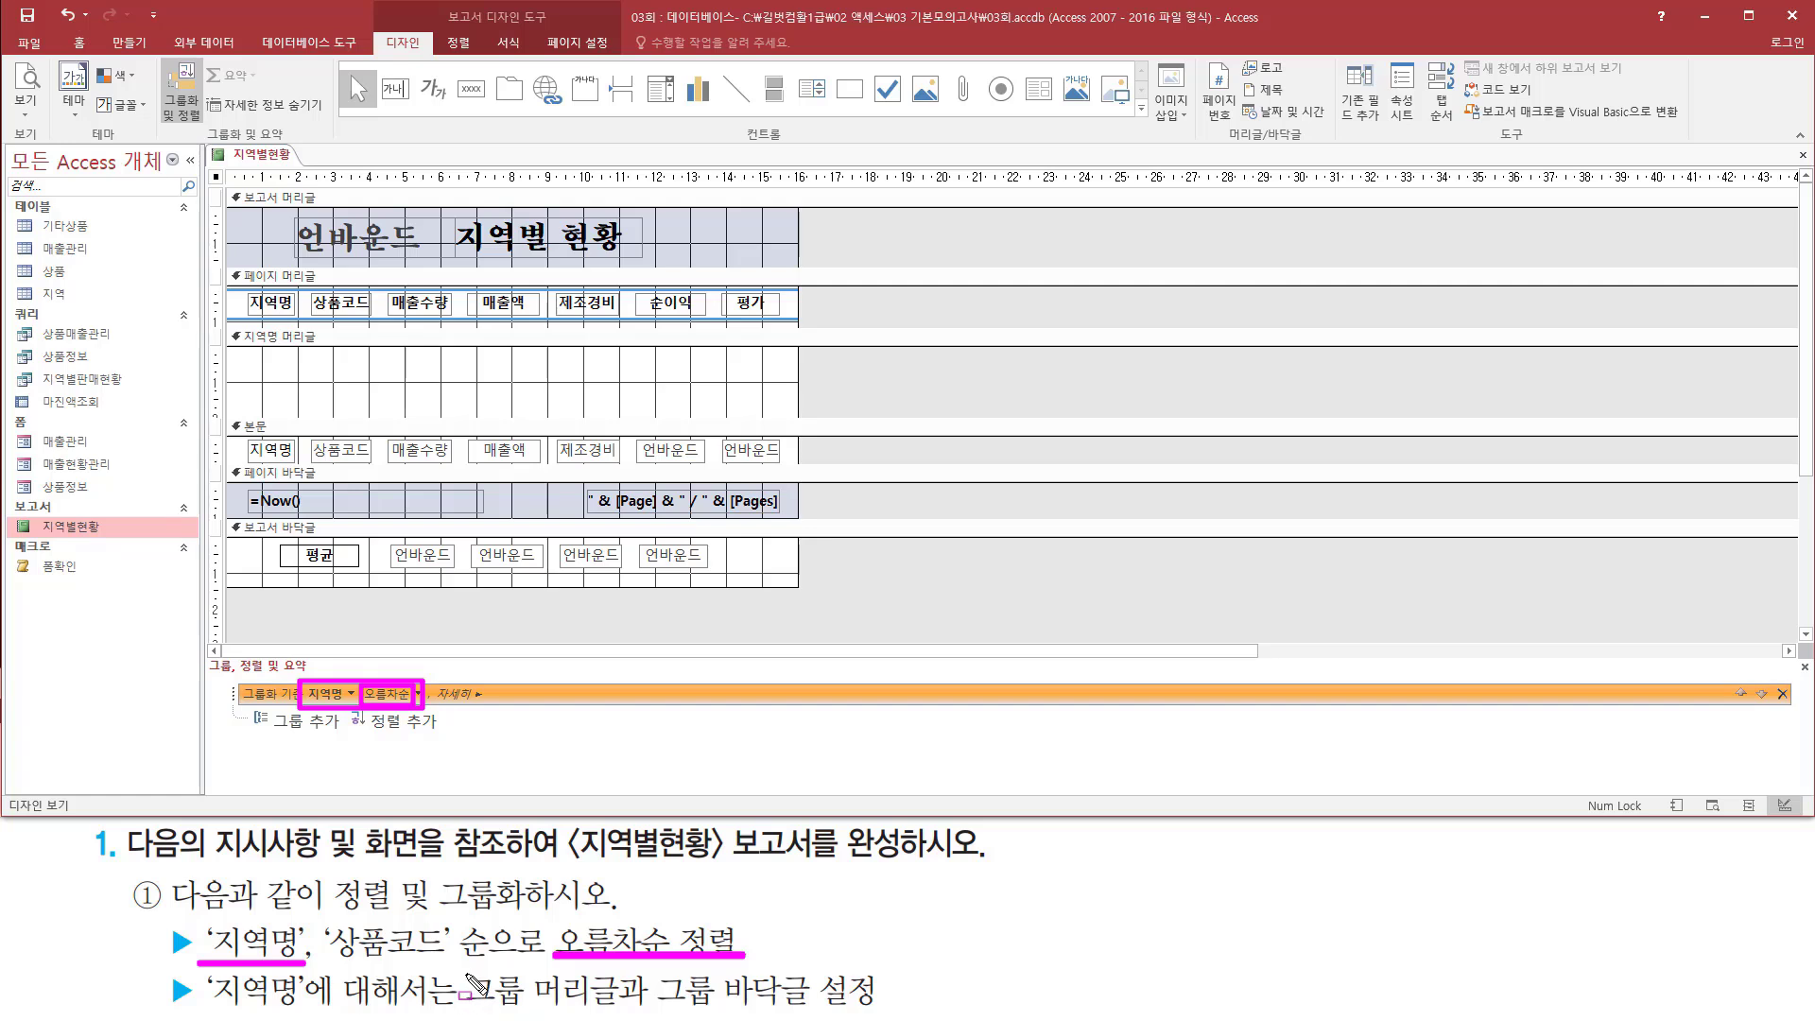
{"action": "mouse_move", "coordinate": [464, 974]}
{"action": "left_mouse_down"}
{"action": "mouse_move", "coordinate": [635, 1009]}
{"action": "mouse_move", "coordinate": [815, 1011]}
{"action": "left_mouse_up"}
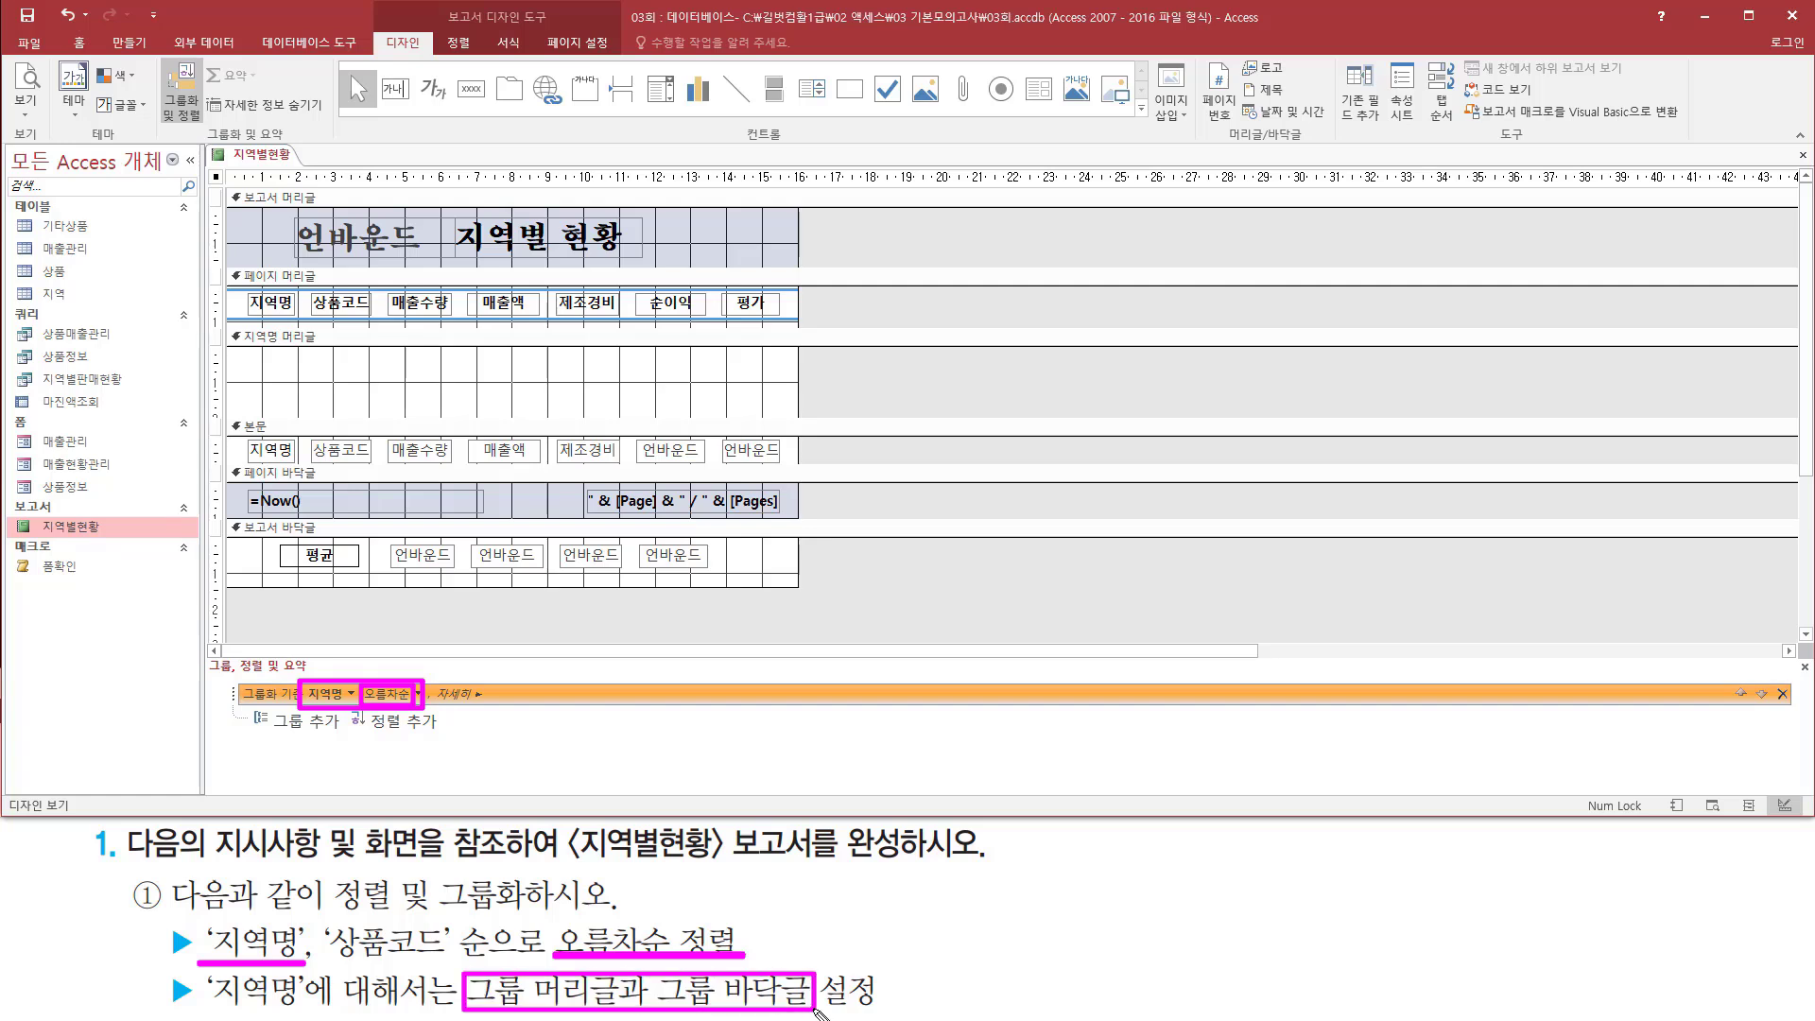
{"action": "mouse_move", "coordinate": [437, 677]}
{"action": "left_mouse_down"}
{"action": "mouse_move", "coordinate": [463, 712]}
{"action": "mouse_move", "coordinate": [502, 715]}
{"action": "left_mouse_up"}
{"action": "key", "text": "Escape"}
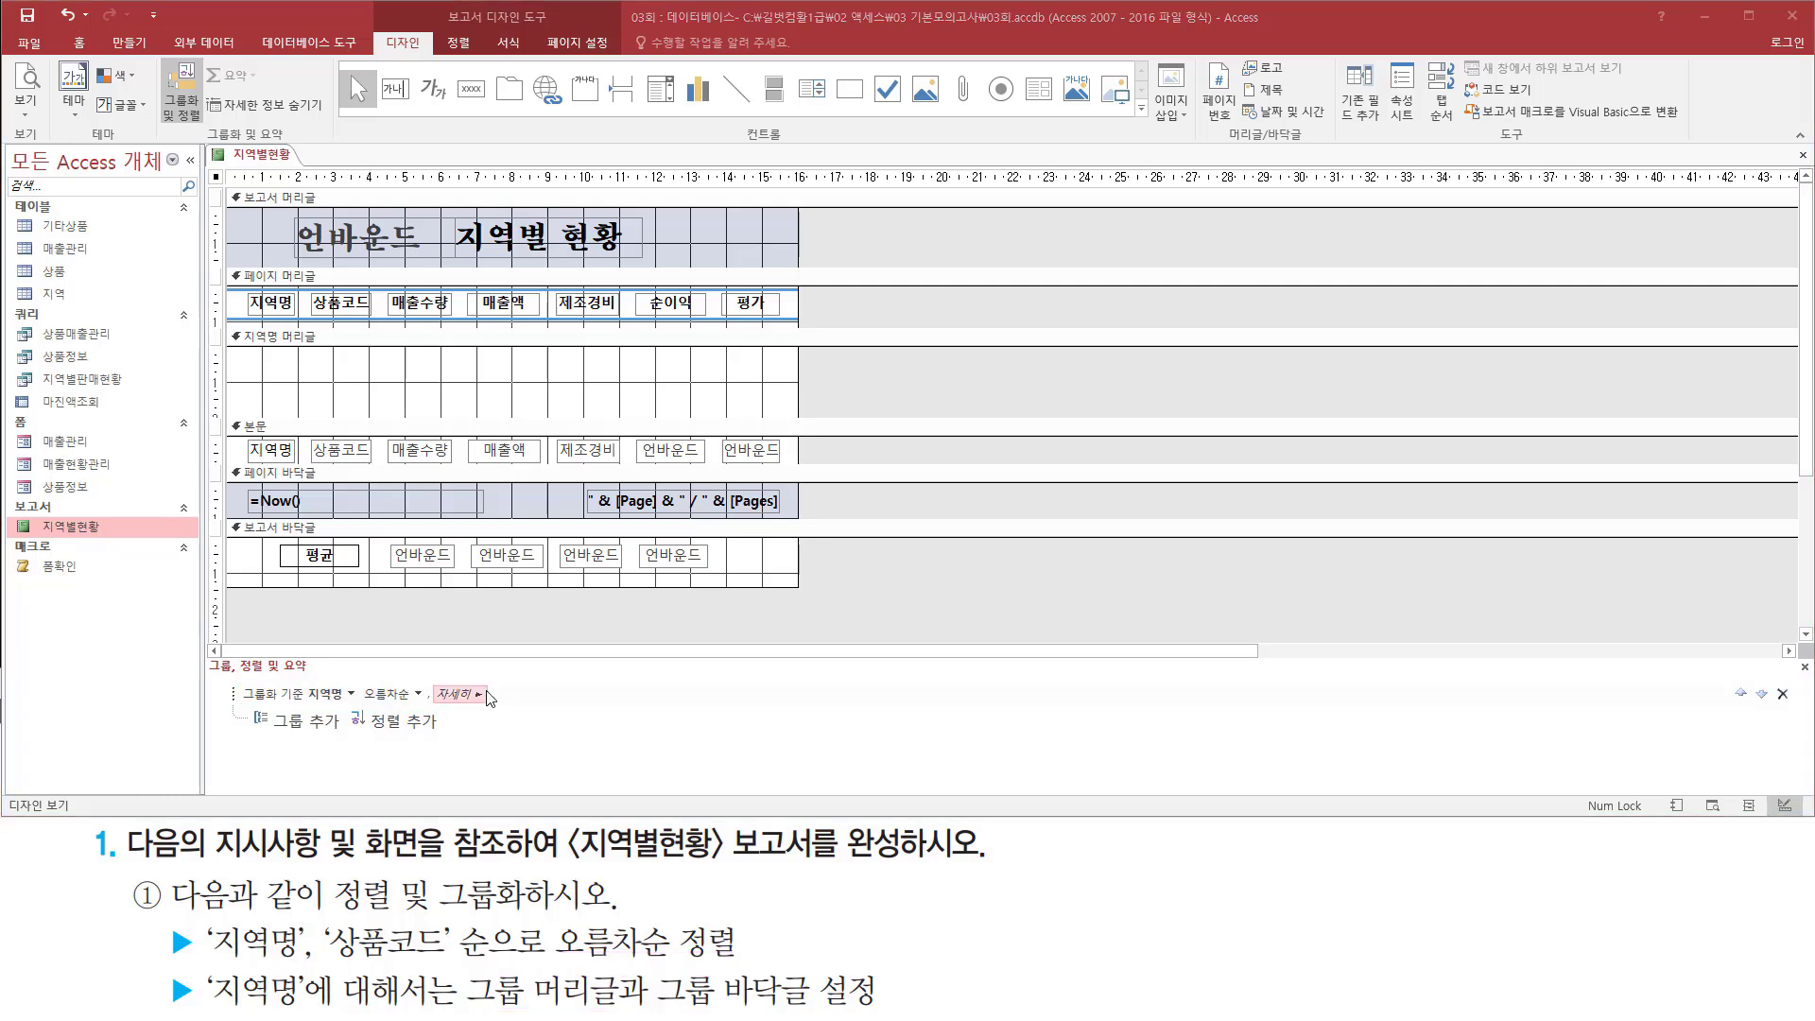
Step: Expand the detailed options of the 지역명 group level
{"action": "left_click", "coordinate": [479, 695]}
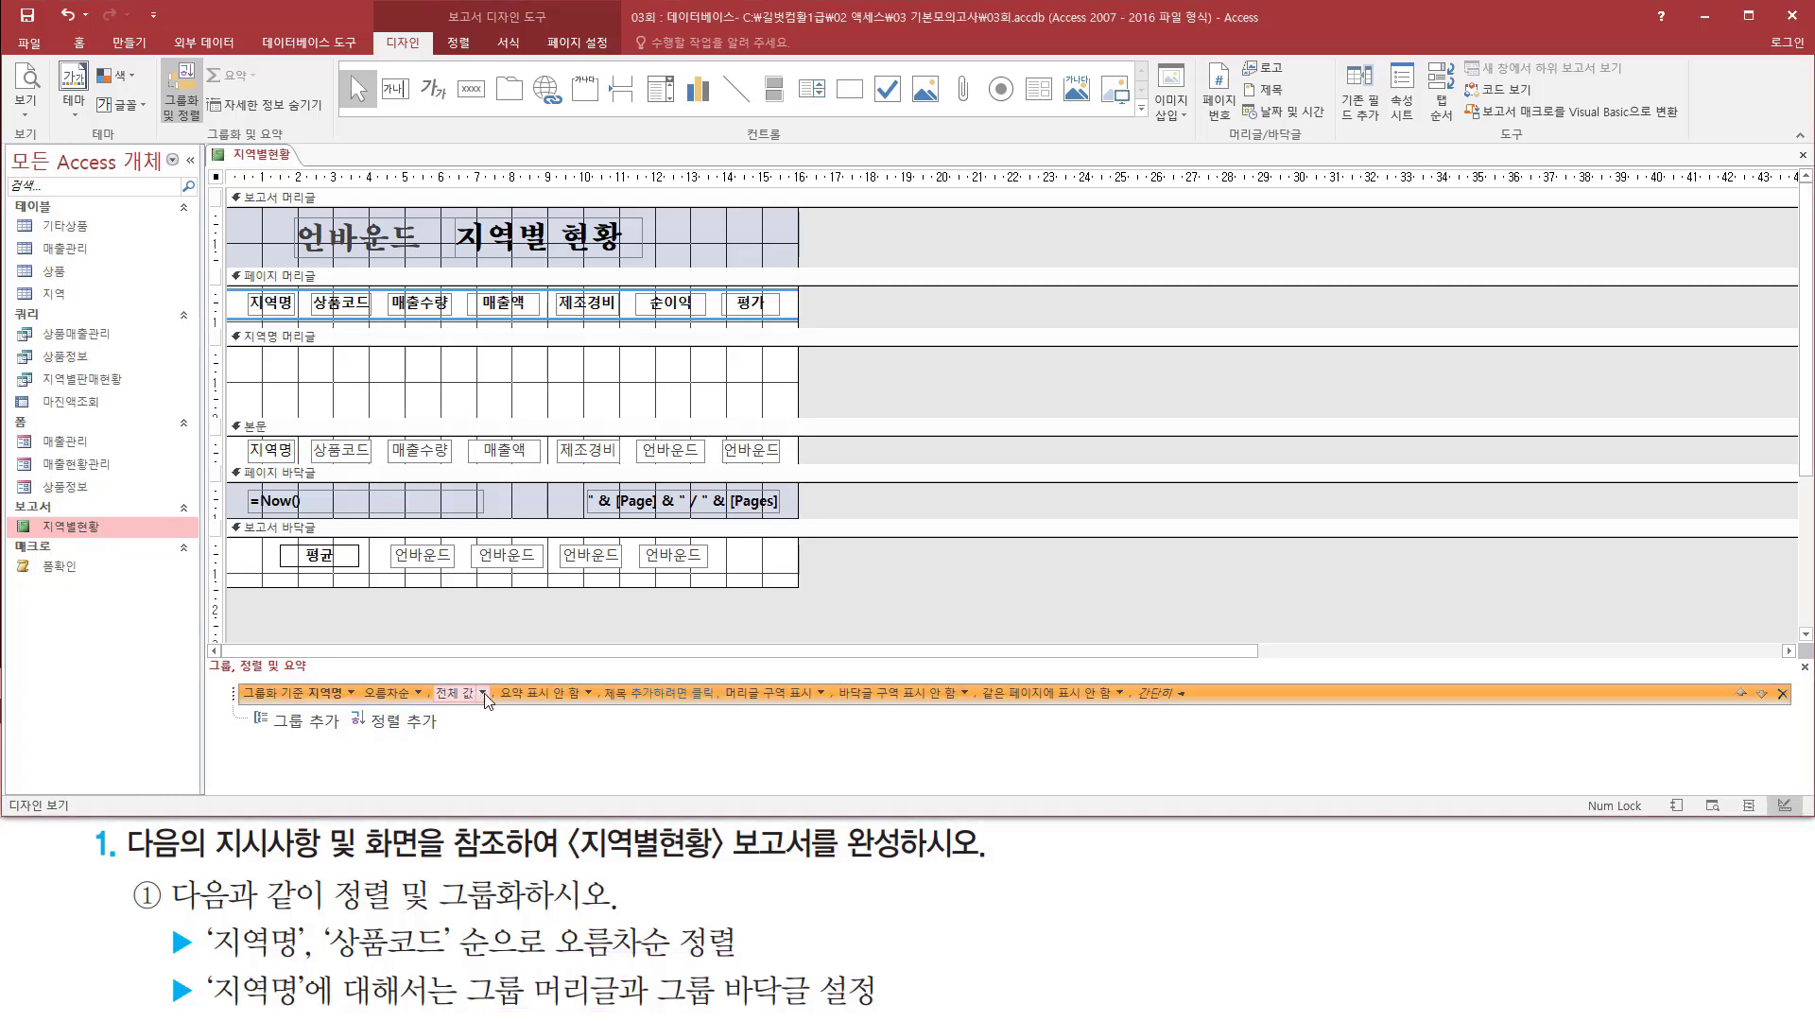
{"action": "key", "text": "ctrl+2"}
{"action": "mouse_move", "coordinate": [432, 669]}
{"action": "left_mouse_down"}
{"action": "mouse_move", "coordinate": [442, 695]}
{"action": "mouse_move", "coordinate": [1265, 711]}
{"action": "left_mouse_up"}
{"action": "mouse_move", "coordinate": [450, 966]}
{"action": "left_mouse_down"}
{"action": "mouse_move", "coordinate": [624, 1004]}
{"action": "mouse_move", "coordinate": [823, 1014]}
{"action": "left_mouse_up"}
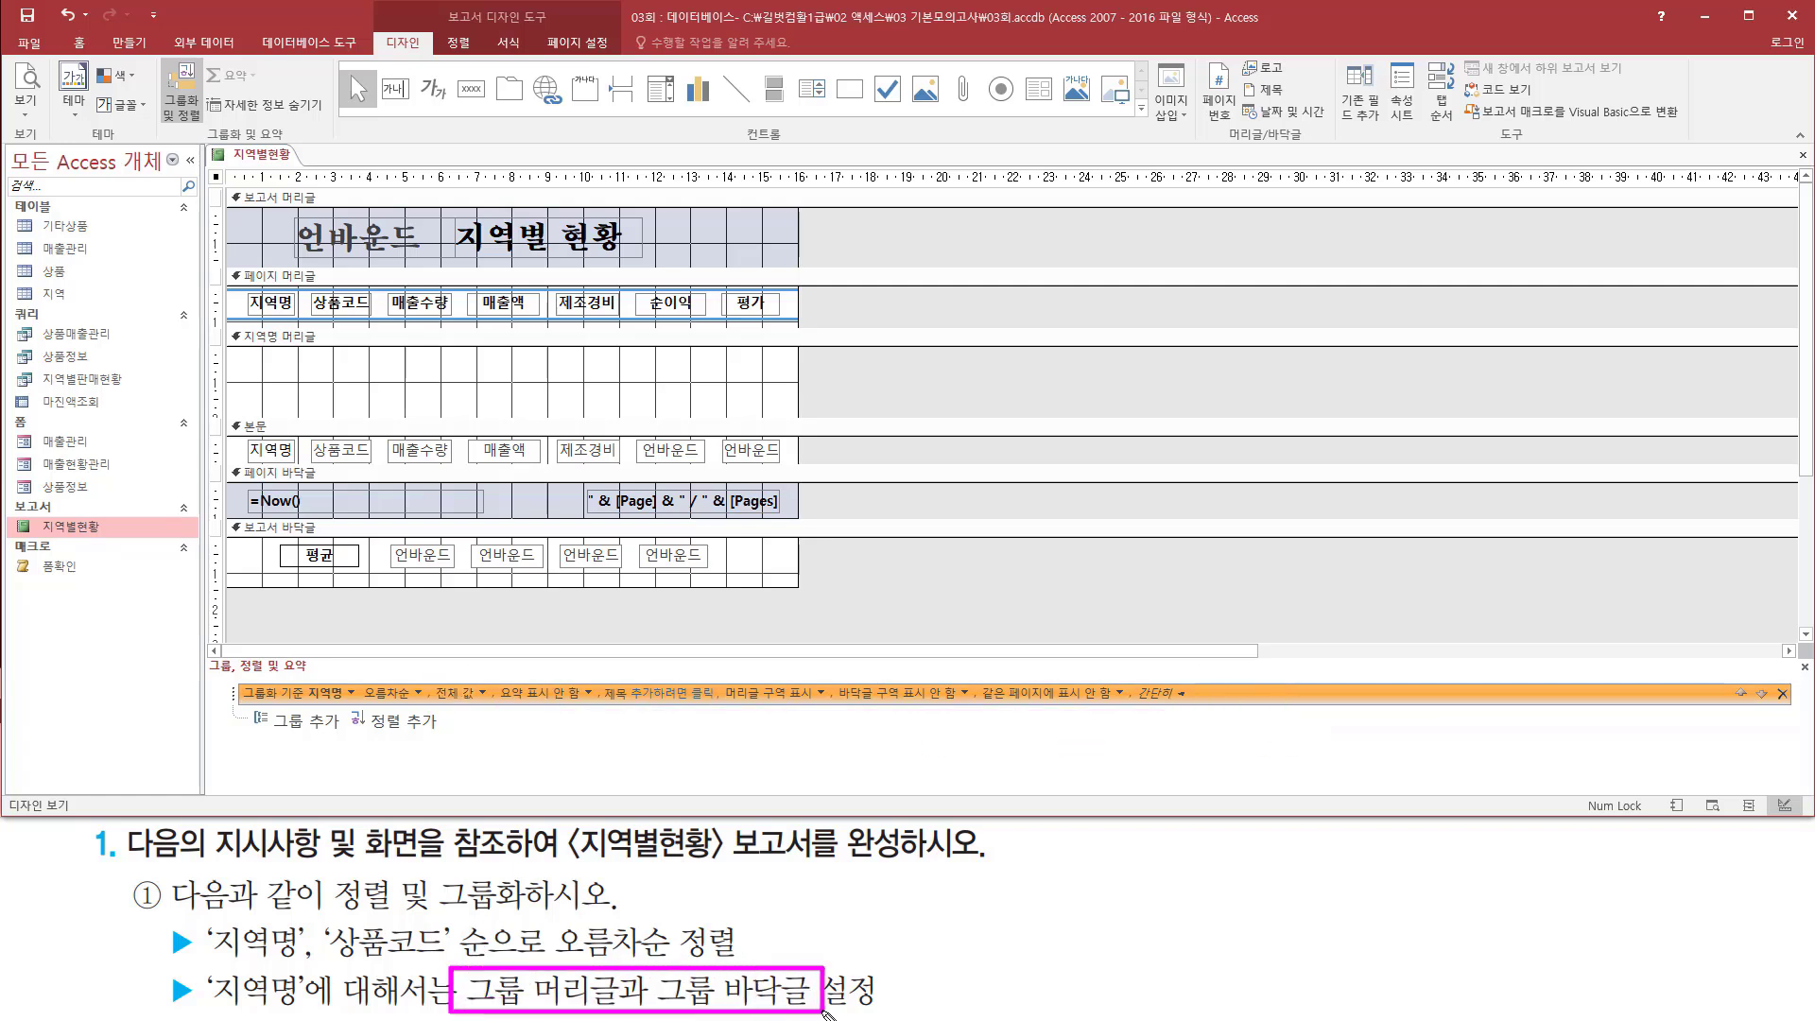
{"action": "mouse_move", "coordinate": [721, 673]}
{"action": "left_mouse_down"}
{"action": "mouse_move", "coordinate": [799, 733]}
{"action": "mouse_move", "coordinate": [820, 737]}
{"action": "mouse_move", "coordinate": [822, 718]}
{"action": "left_mouse_up"}
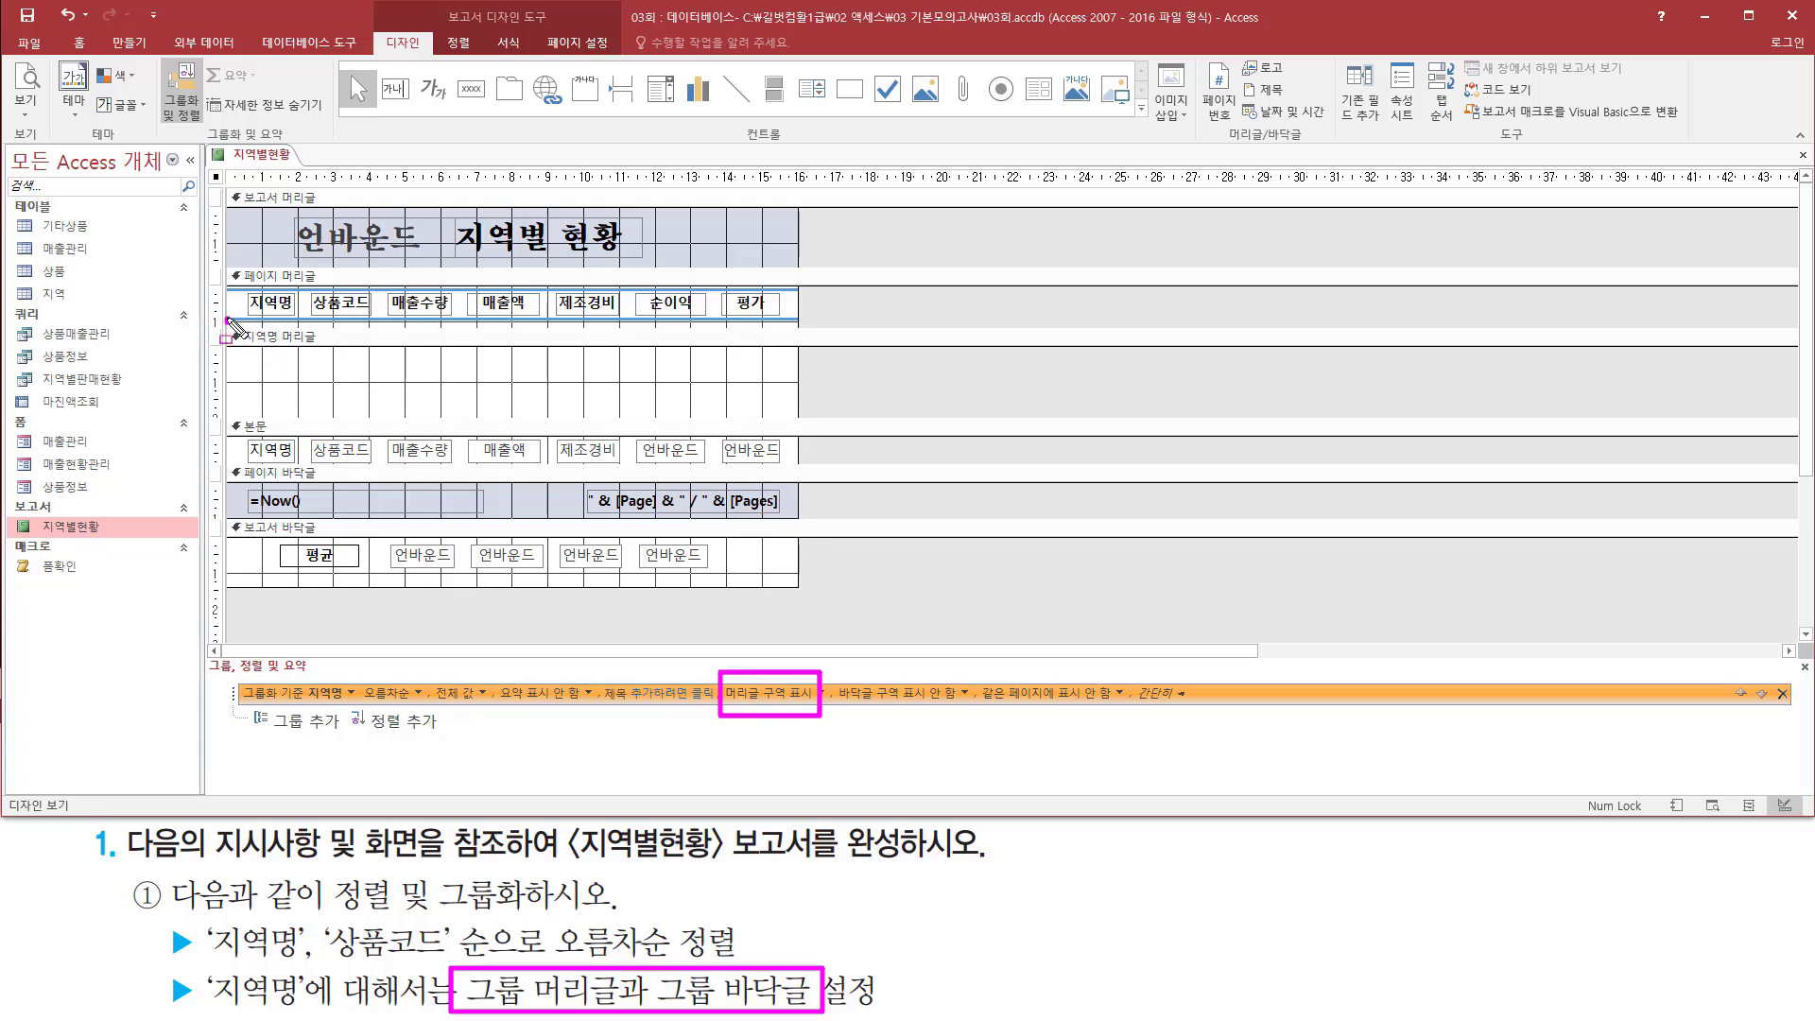
{"action": "mouse_move", "coordinate": [227, 323]}
{"action": "left_mouse_down"}
{"action": "mouse_move", "coordinate": [576, 416]}
{"action": "mouse_move", "coordinate": [794, 424]}
{"action": "left_mouse_up"}
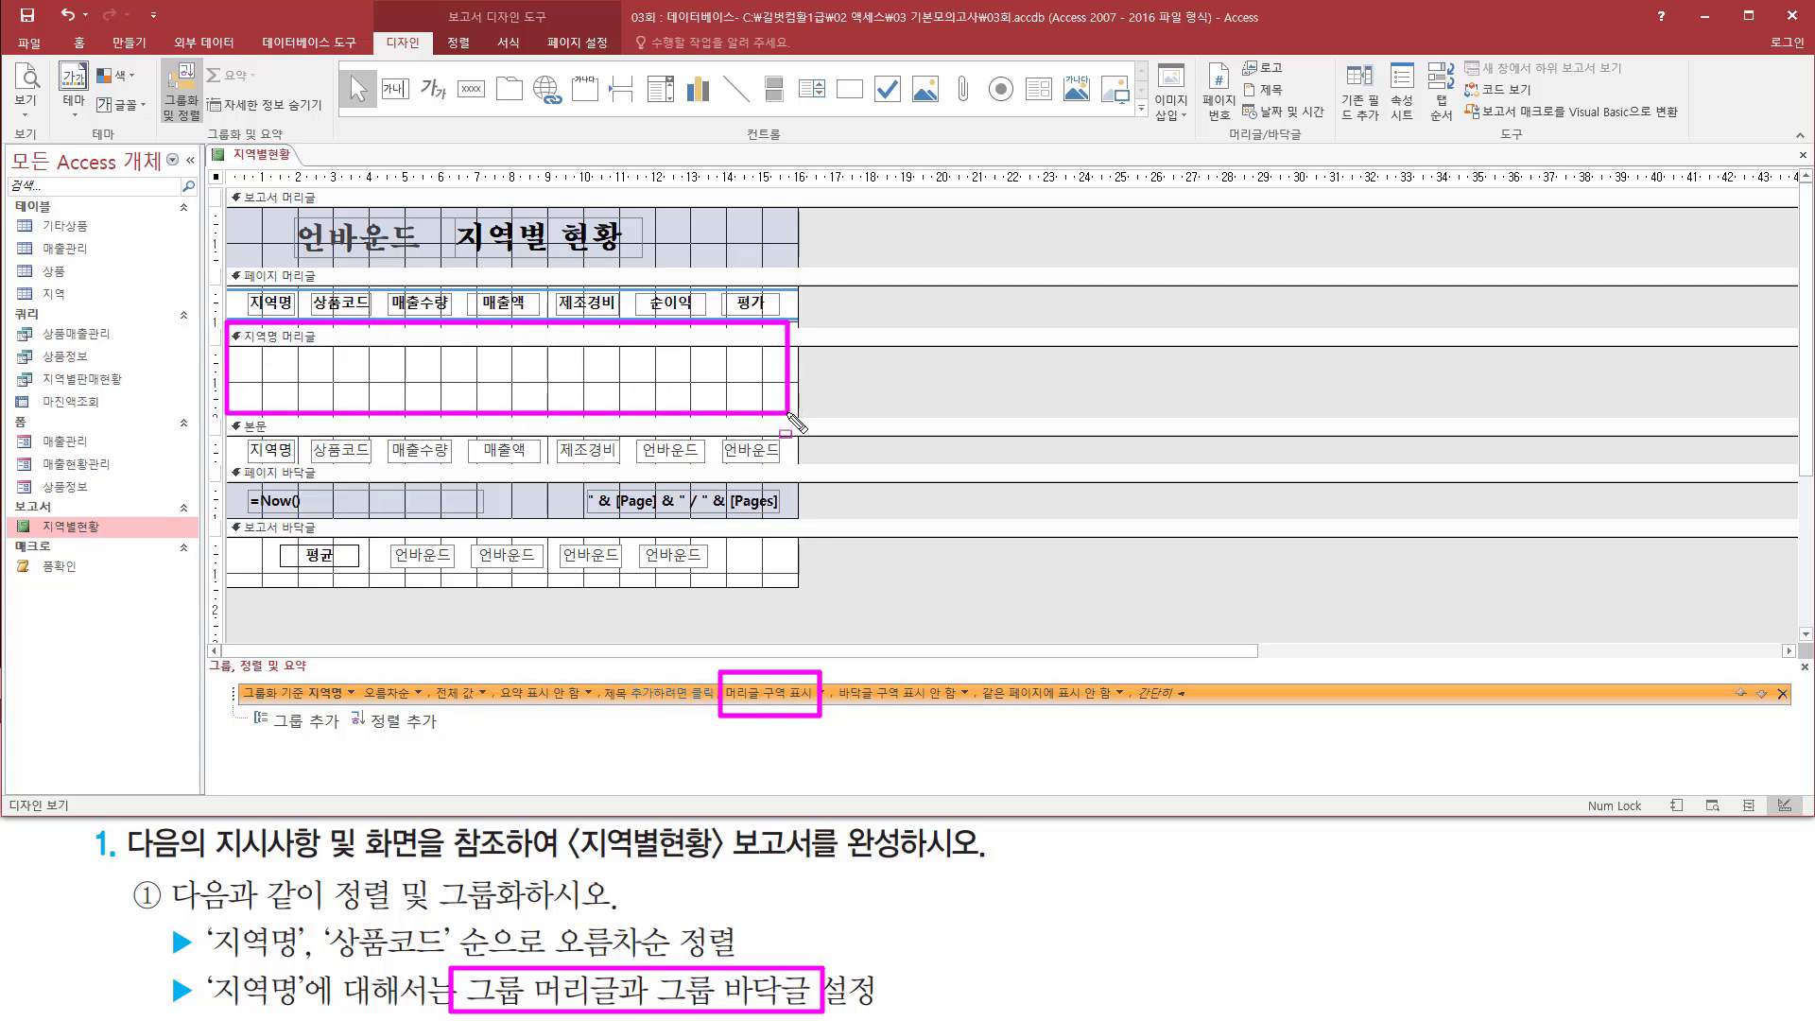
{"action": "left_click_drag", "start_coordinate": [840, 702], "coordinate": [959, 702]}
{"action": "key", "text": "Escape"}
Step: Set the 지역명 group to display its footer section (바닥글 구역 표시)
{"action": "left_click", "coordinate": [965, 696]}
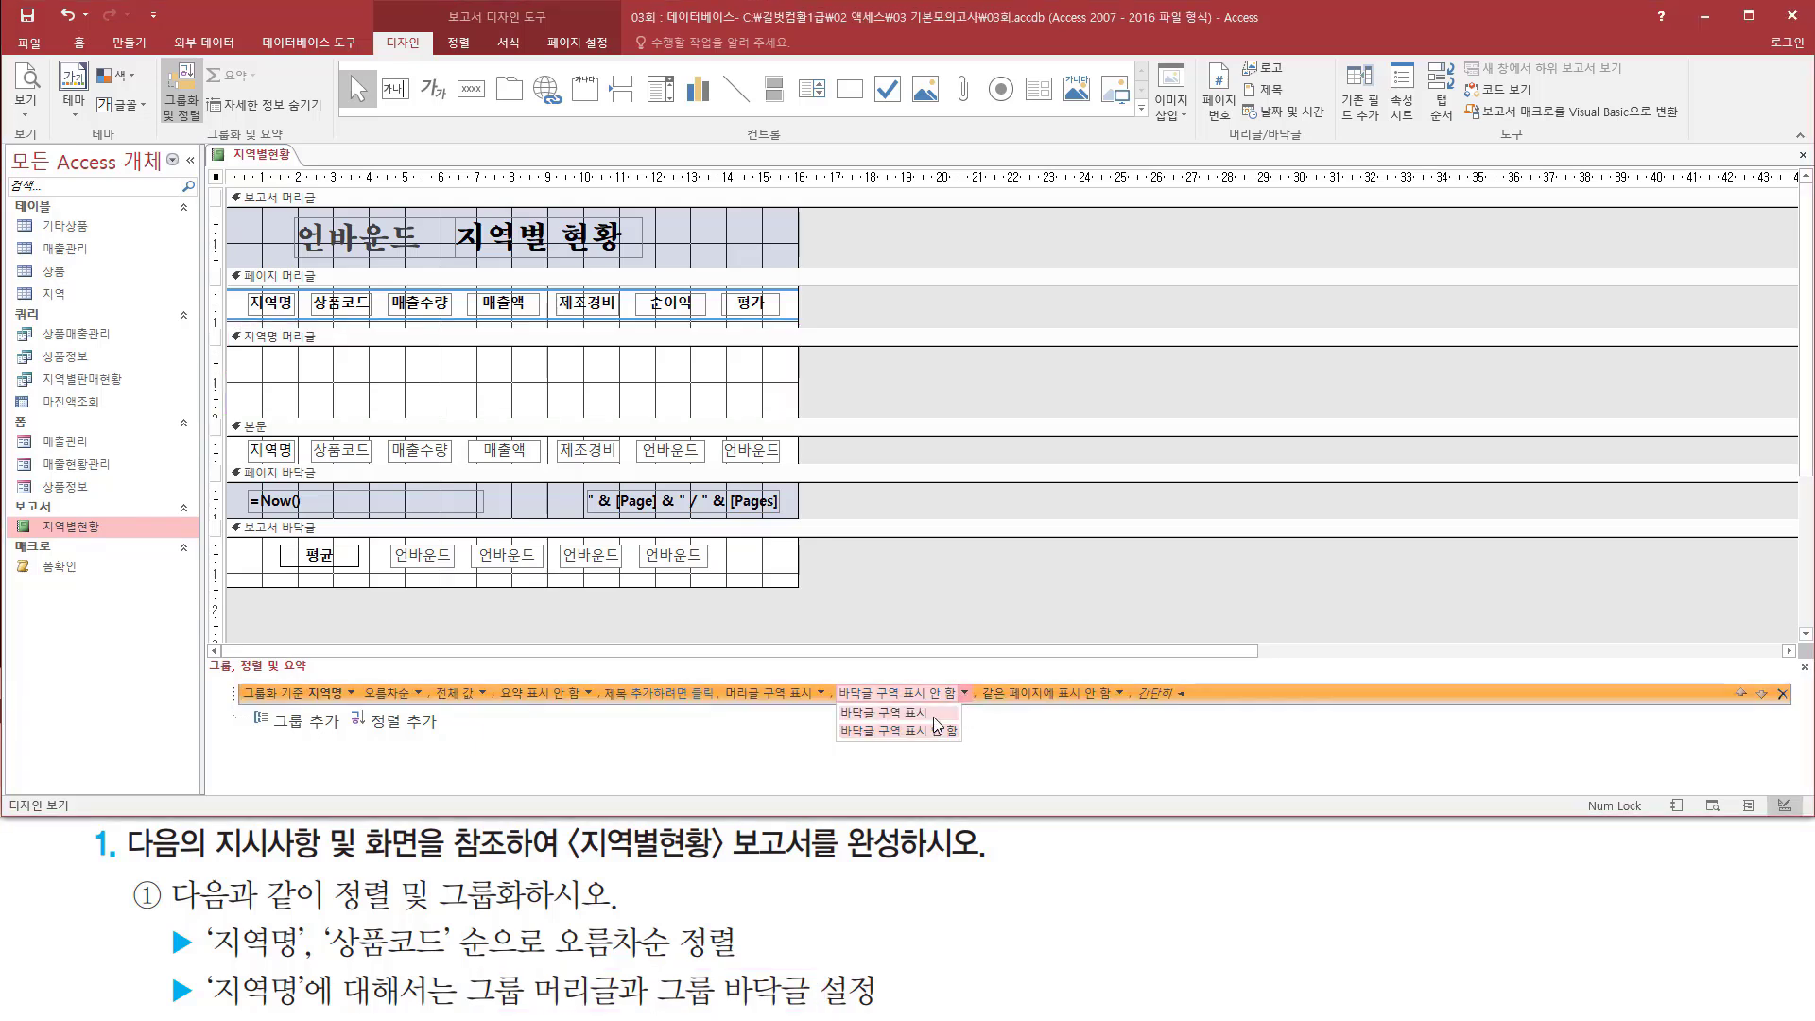
{"action": "left_click", "coordinate": [884, 712]}
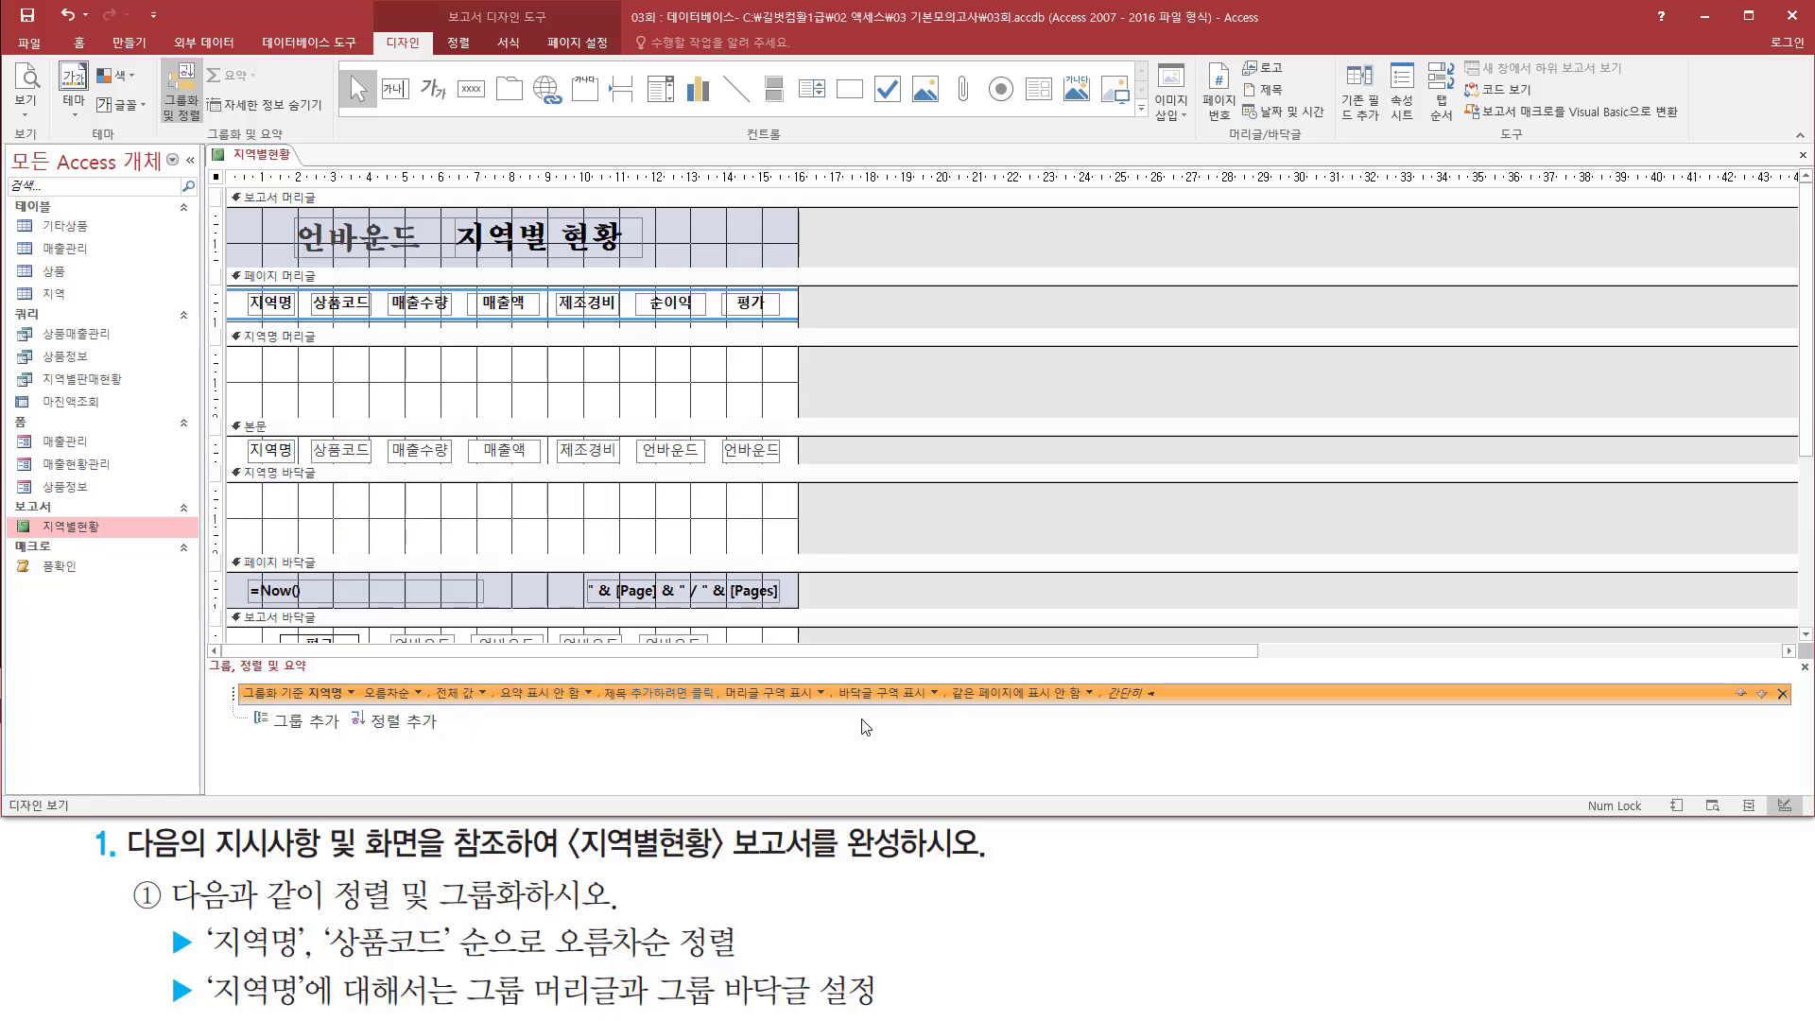
{"action": "mouse_move", "coordinate": [836, 673]}
{"action": "left_mouse_down"}
{"action": "mouse_move", "coordinate": [837, 697]}
{"action": "mouse_move", "coordinate": [942, 722]}
{"action": "left_mouse_up"}
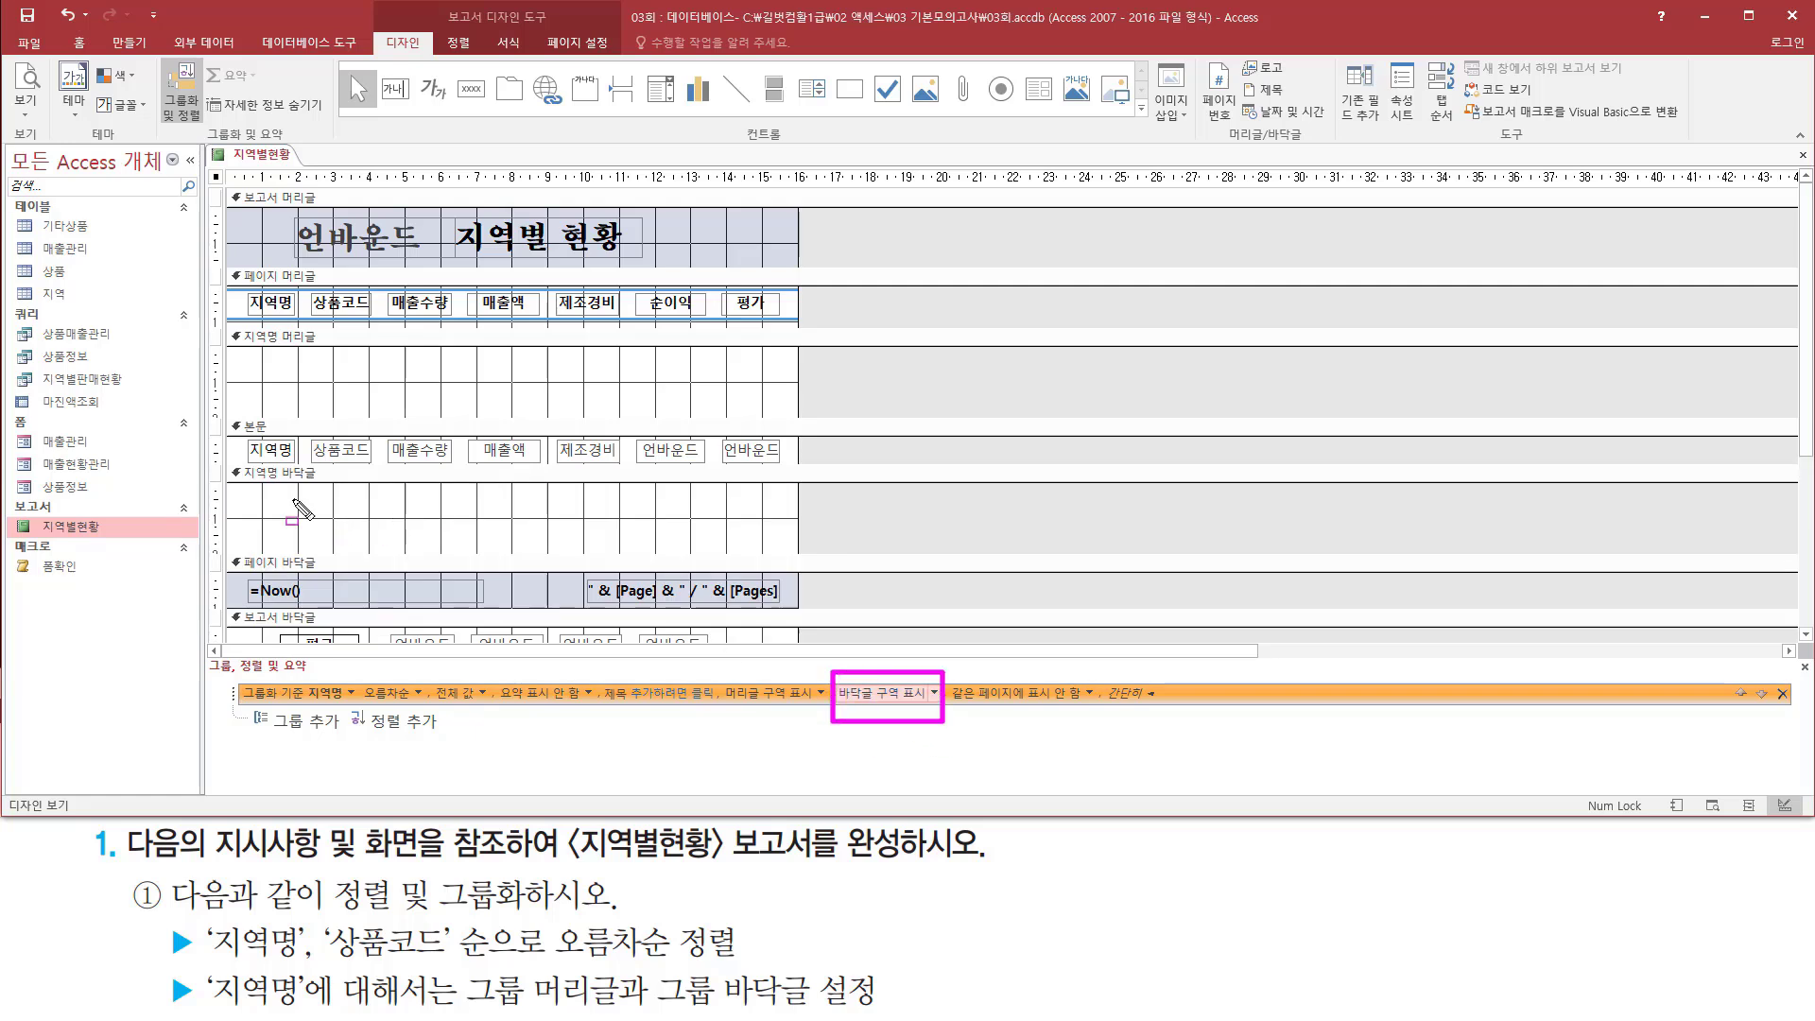
{"action": "mouse_move", "coordinate": [227, 461]}
{"action": "left_mouse_down"}
{"action": "mouse_move", "coordinate": [283, 521]}
{"action": "mouse_move", "coordinate": [796, 558]}
{"action": "left_mouse_up"}
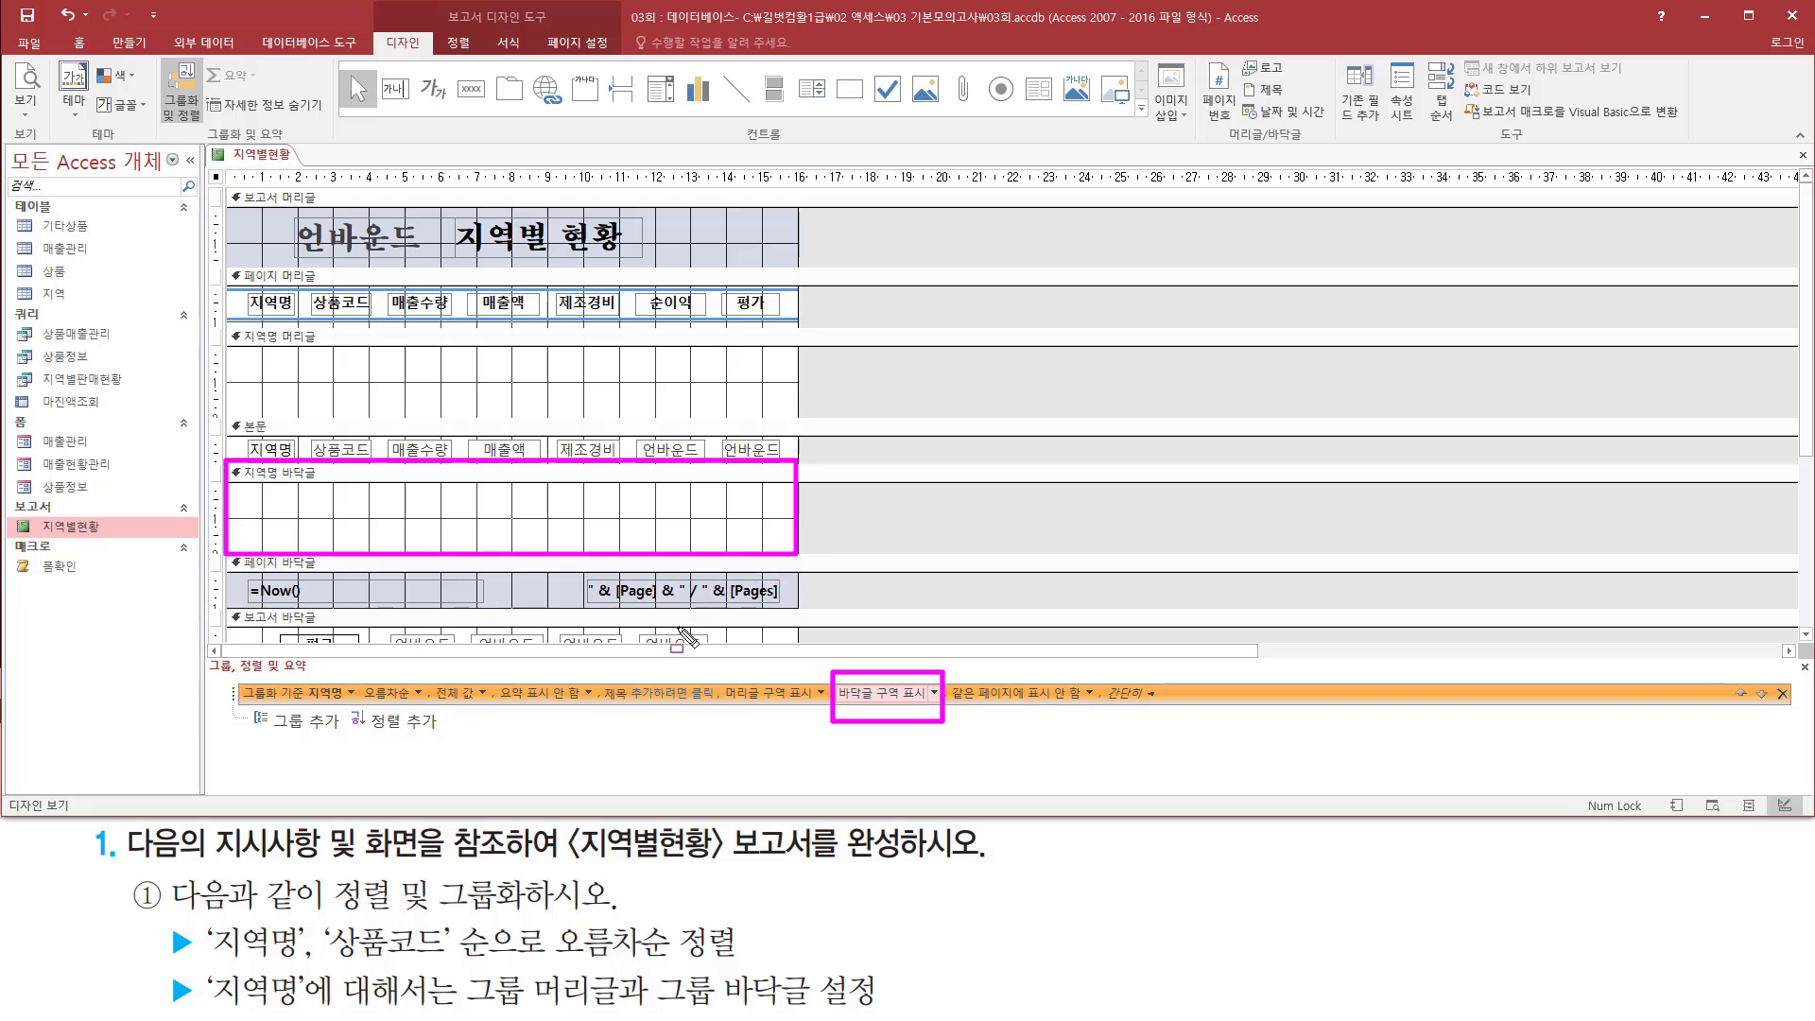
{"action": "key", "text": "Escape"}
{"action": "left_click_drag", "start_coordinate": [170, 966], "coordinate": [906, 1008]}
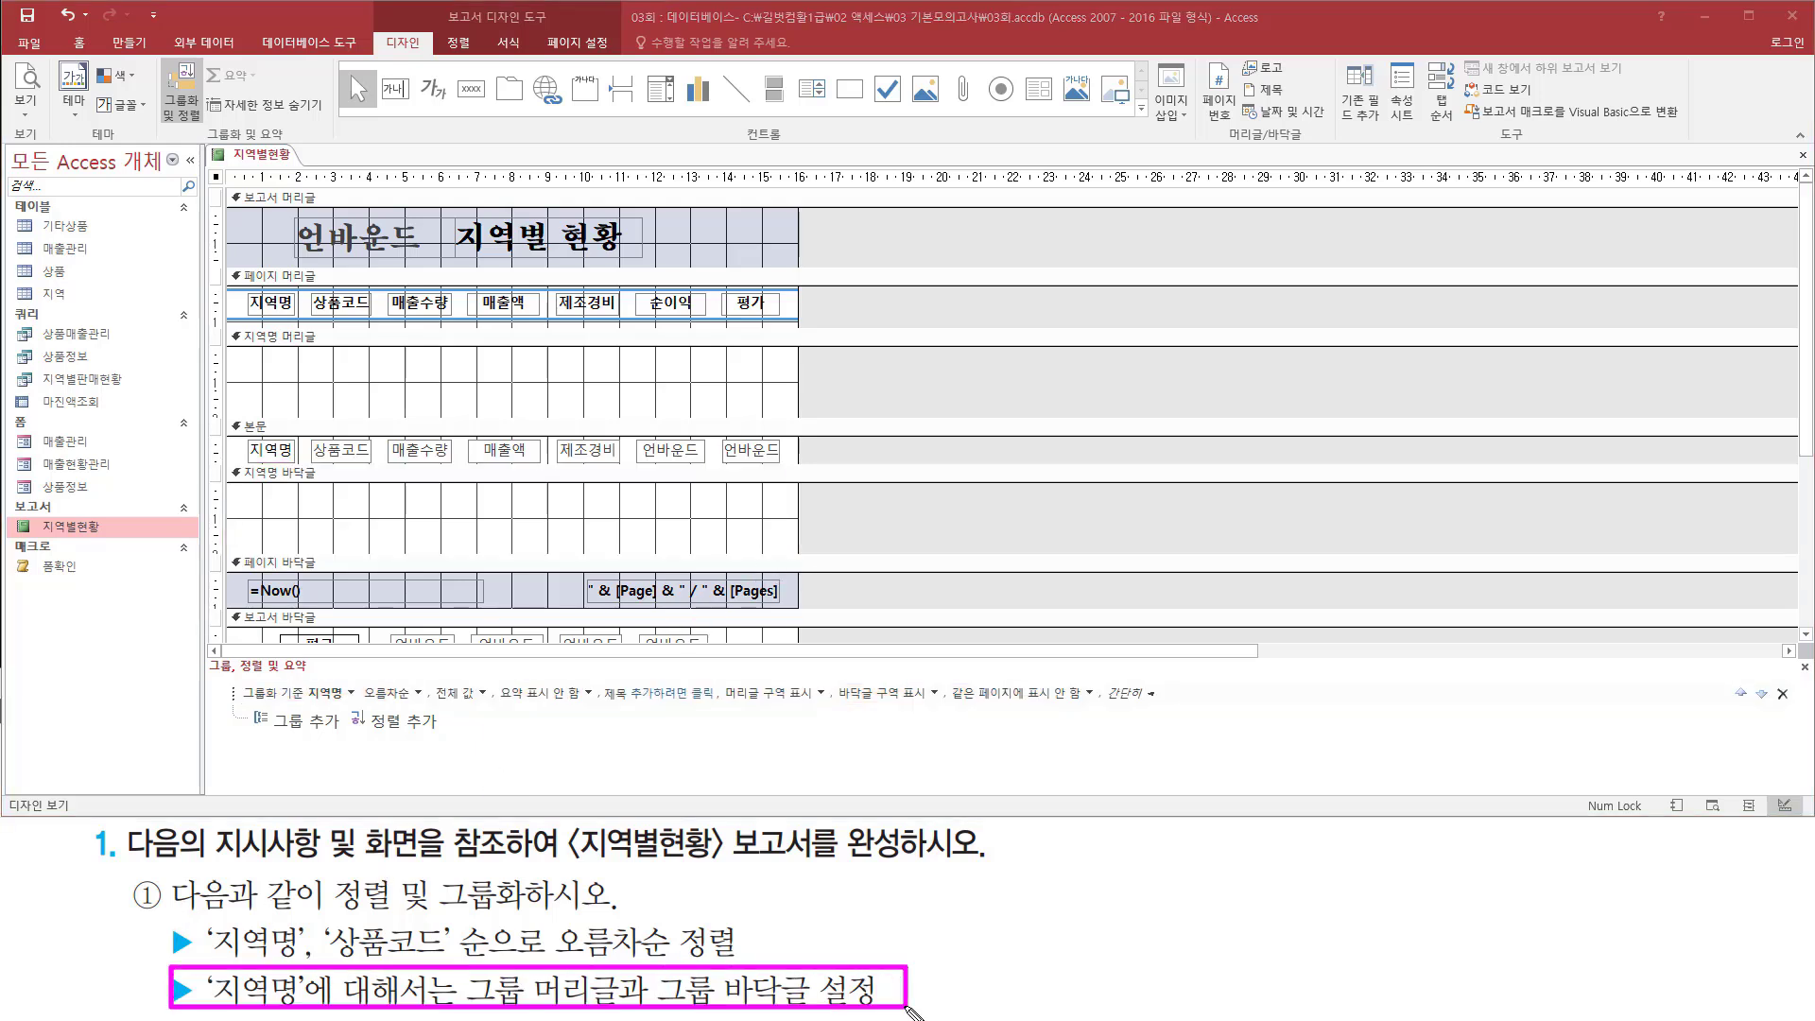
{"action": "key", "text": "Escape"}
{"action": "mouse_move", "coordinate": [322, 915]}
{"action": "left_mouse_down"}
{"action": "mouse_move", "coordinate": [327, 937]}
{"action": "mouse_move", "coordinate": [459, 966]}
{"action": "mouse_move", "coordinate": [740, 966]}
{"action": "left_mouse_up"}
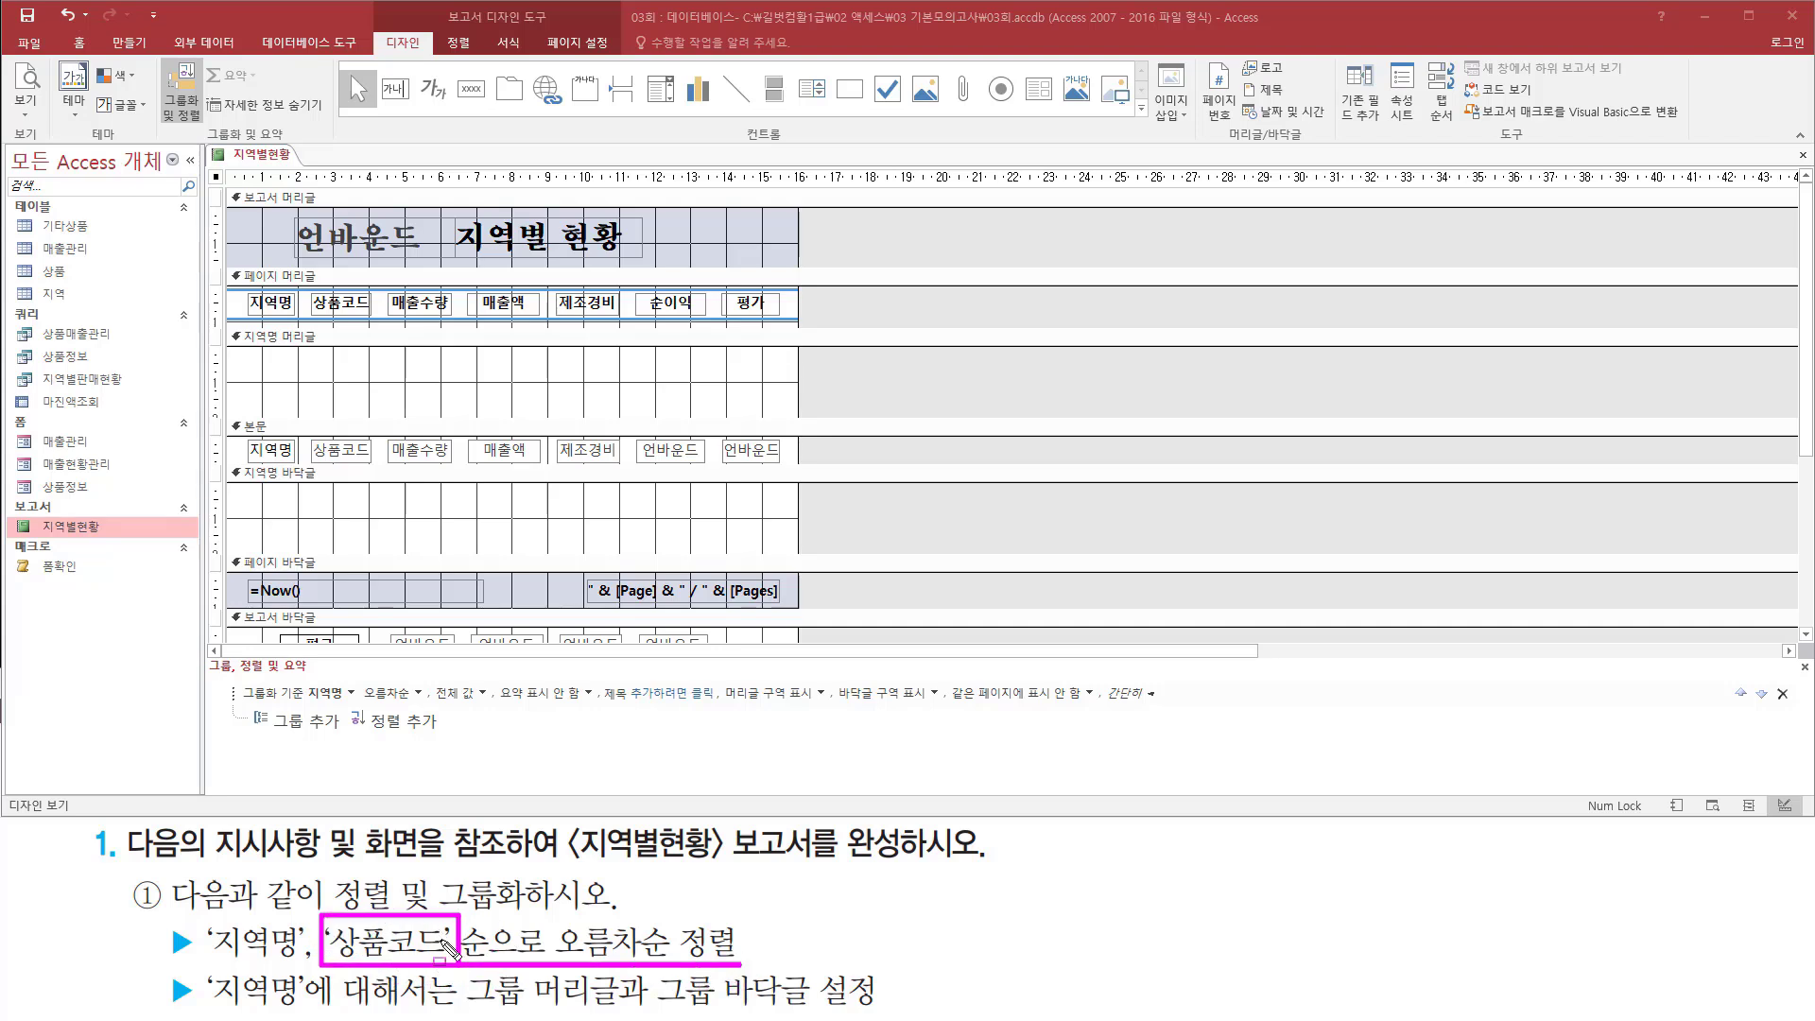
Step: Add an ascending sort level on the 상품코드 field beneath the 지역명 group
{"action": "left_click_drag", "start_coordinate": [361, 706], "coordinate": [457, 743]}
{"action": "key", "text": "Escape"}
{"action": "left_click", "coordinate": [409, 724]}
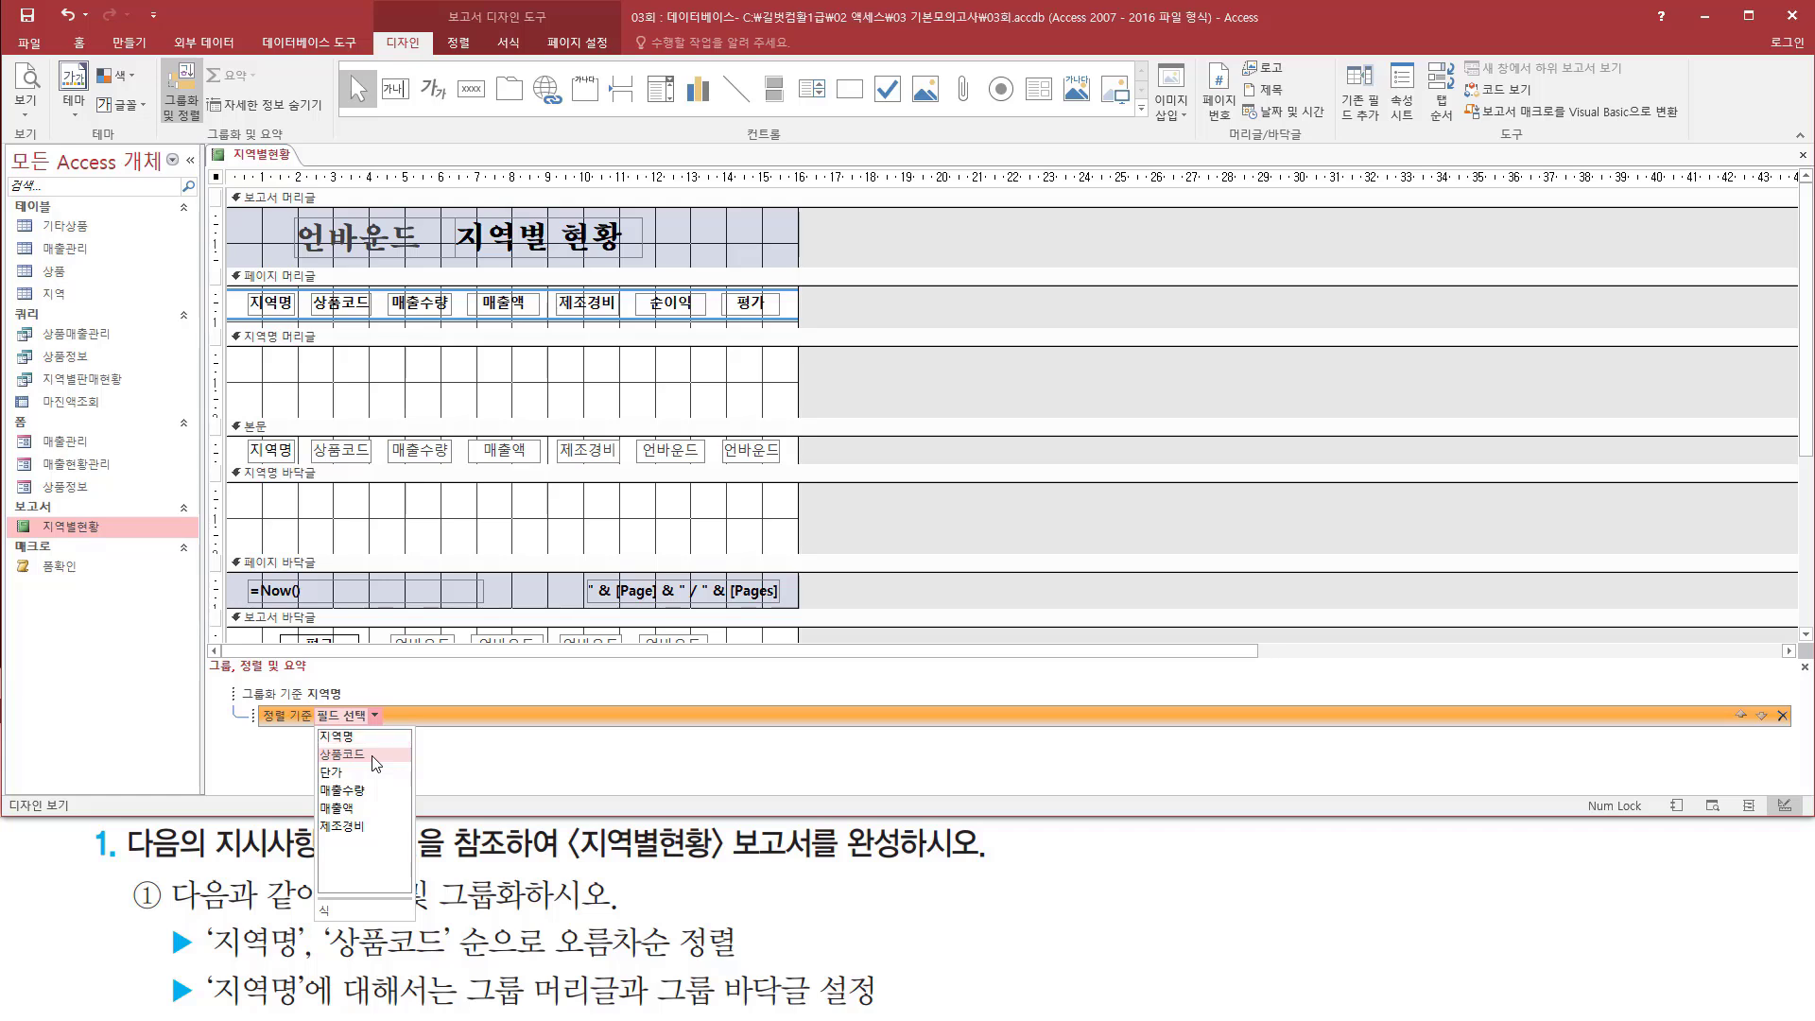
{"action": "left_click", "coordinate": [402, 753]}
{"action": "left_click_drag", "start_coordinate": [309, 701], "coordinate": [442, 730]}
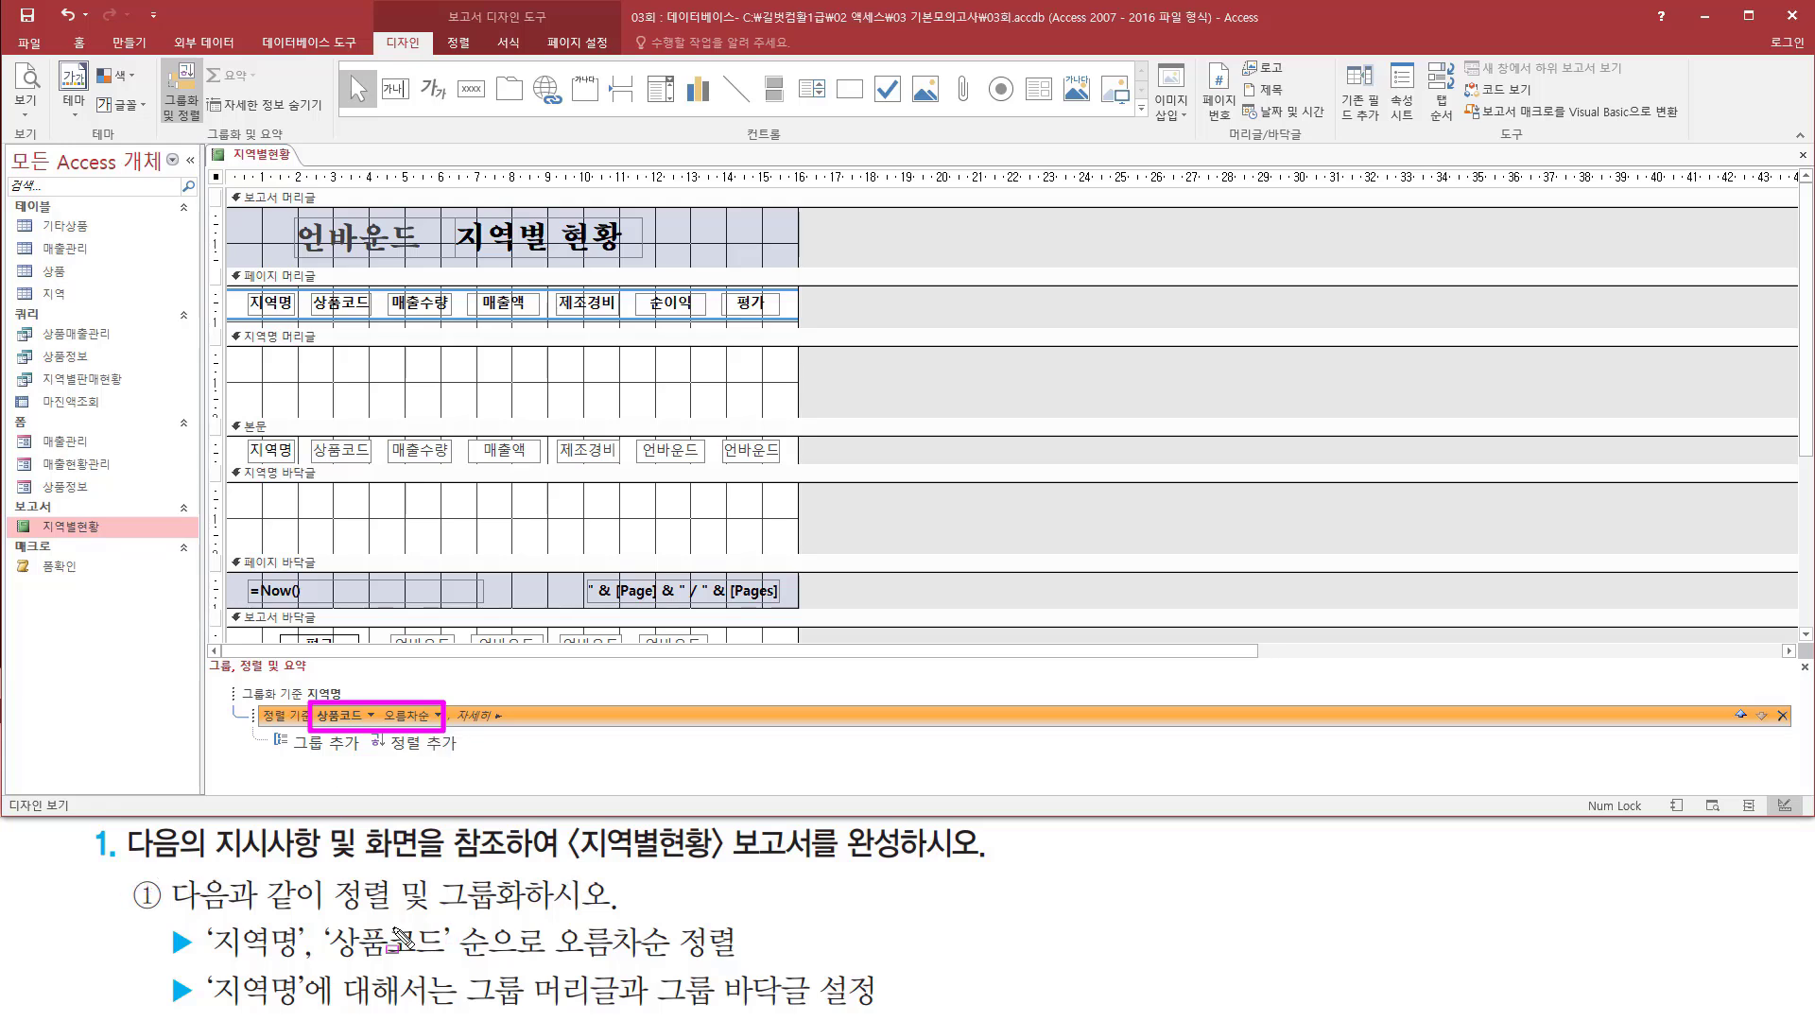
{"action": "key", "text": "Escape"}
{"action": "left_click", "coordinate": [601, 773]}
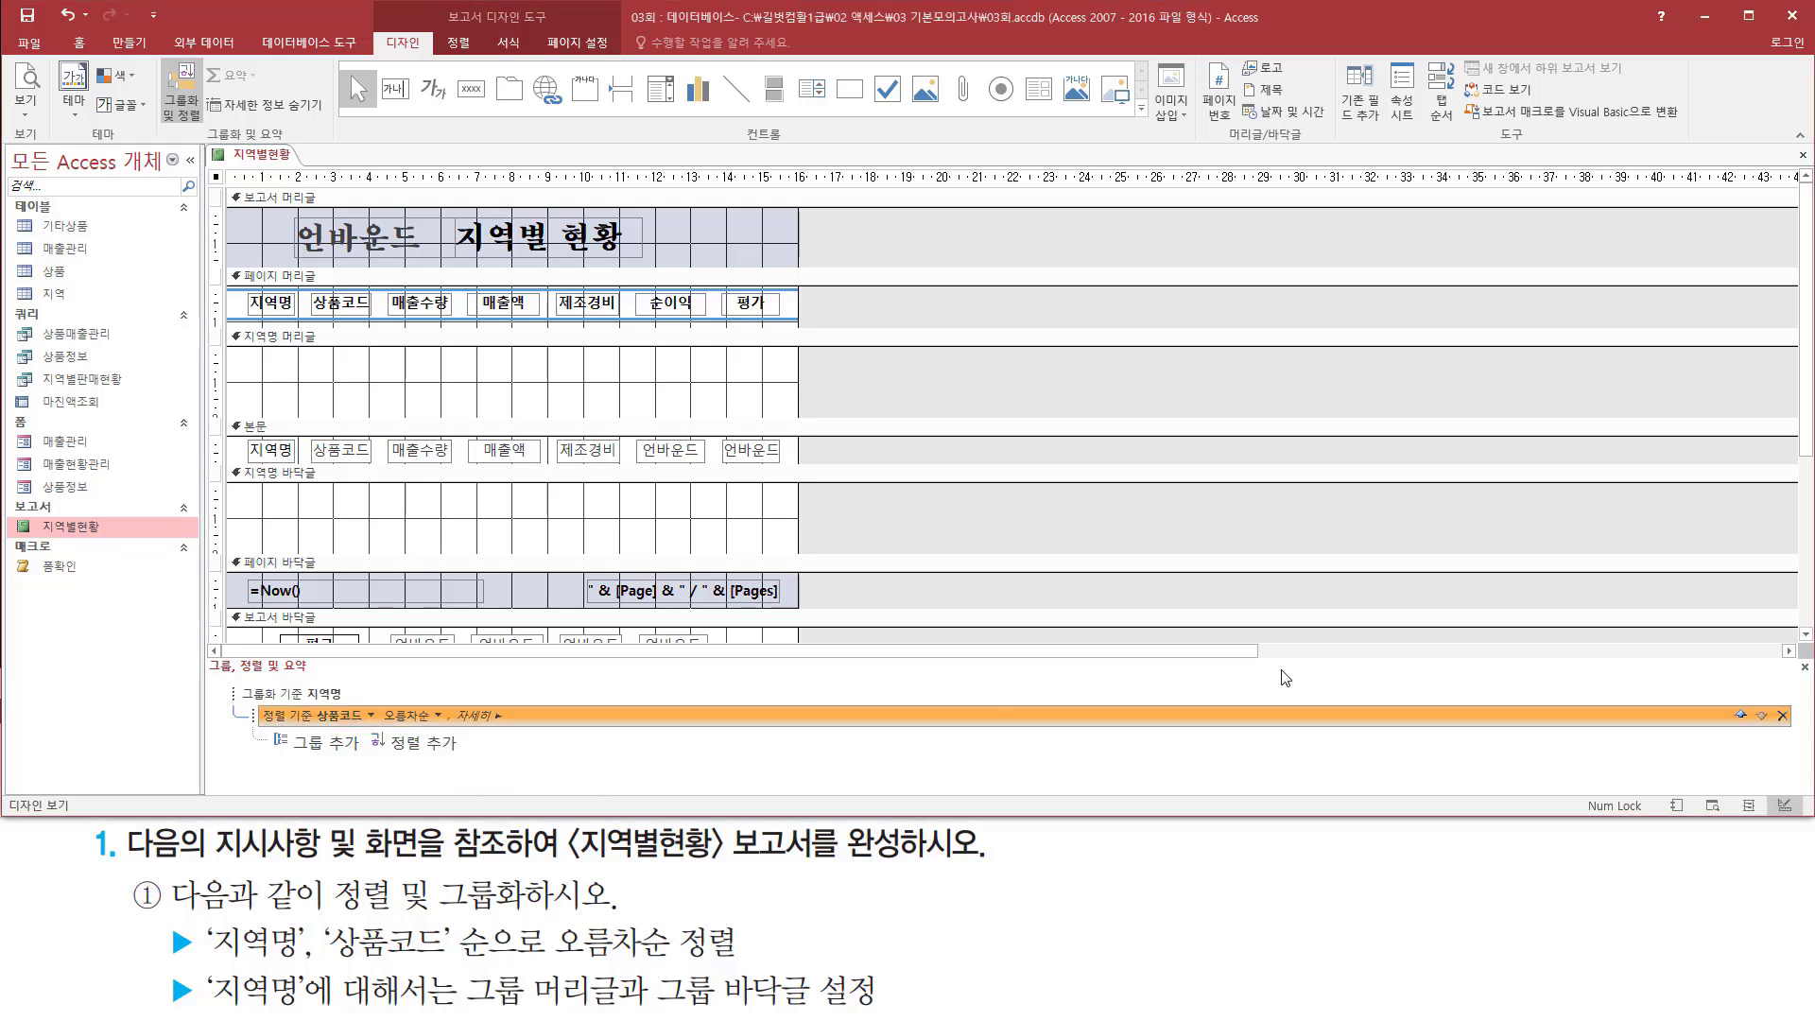
Step: Close the grouping and sorting settings (그룹, 정렬 및 요약) of the report
{"action": "key", "text": "ctrl+2"}
{"action": "left_click_drag", "start_coordinate": [1791, 652], "coordinate": [1812, 685]}
{"action": "key", "text": "Escape"}
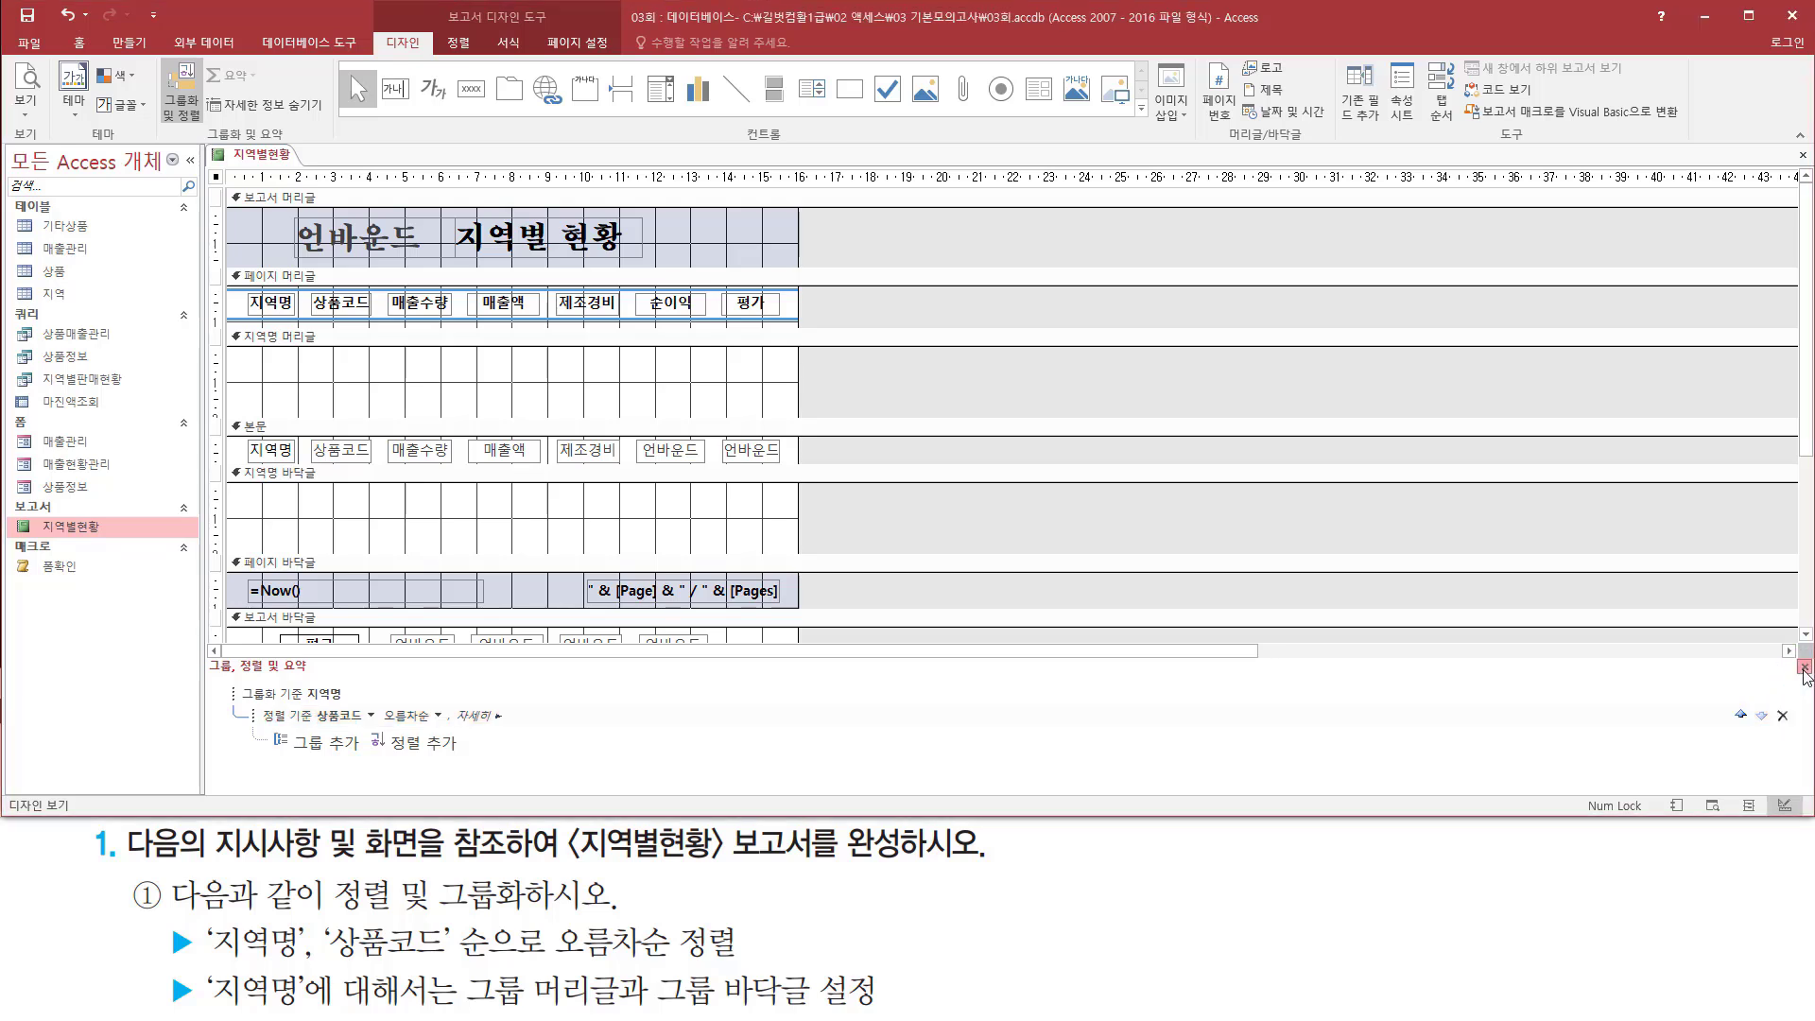
{"action": "left_click", "coordinate": [1802, 667]}
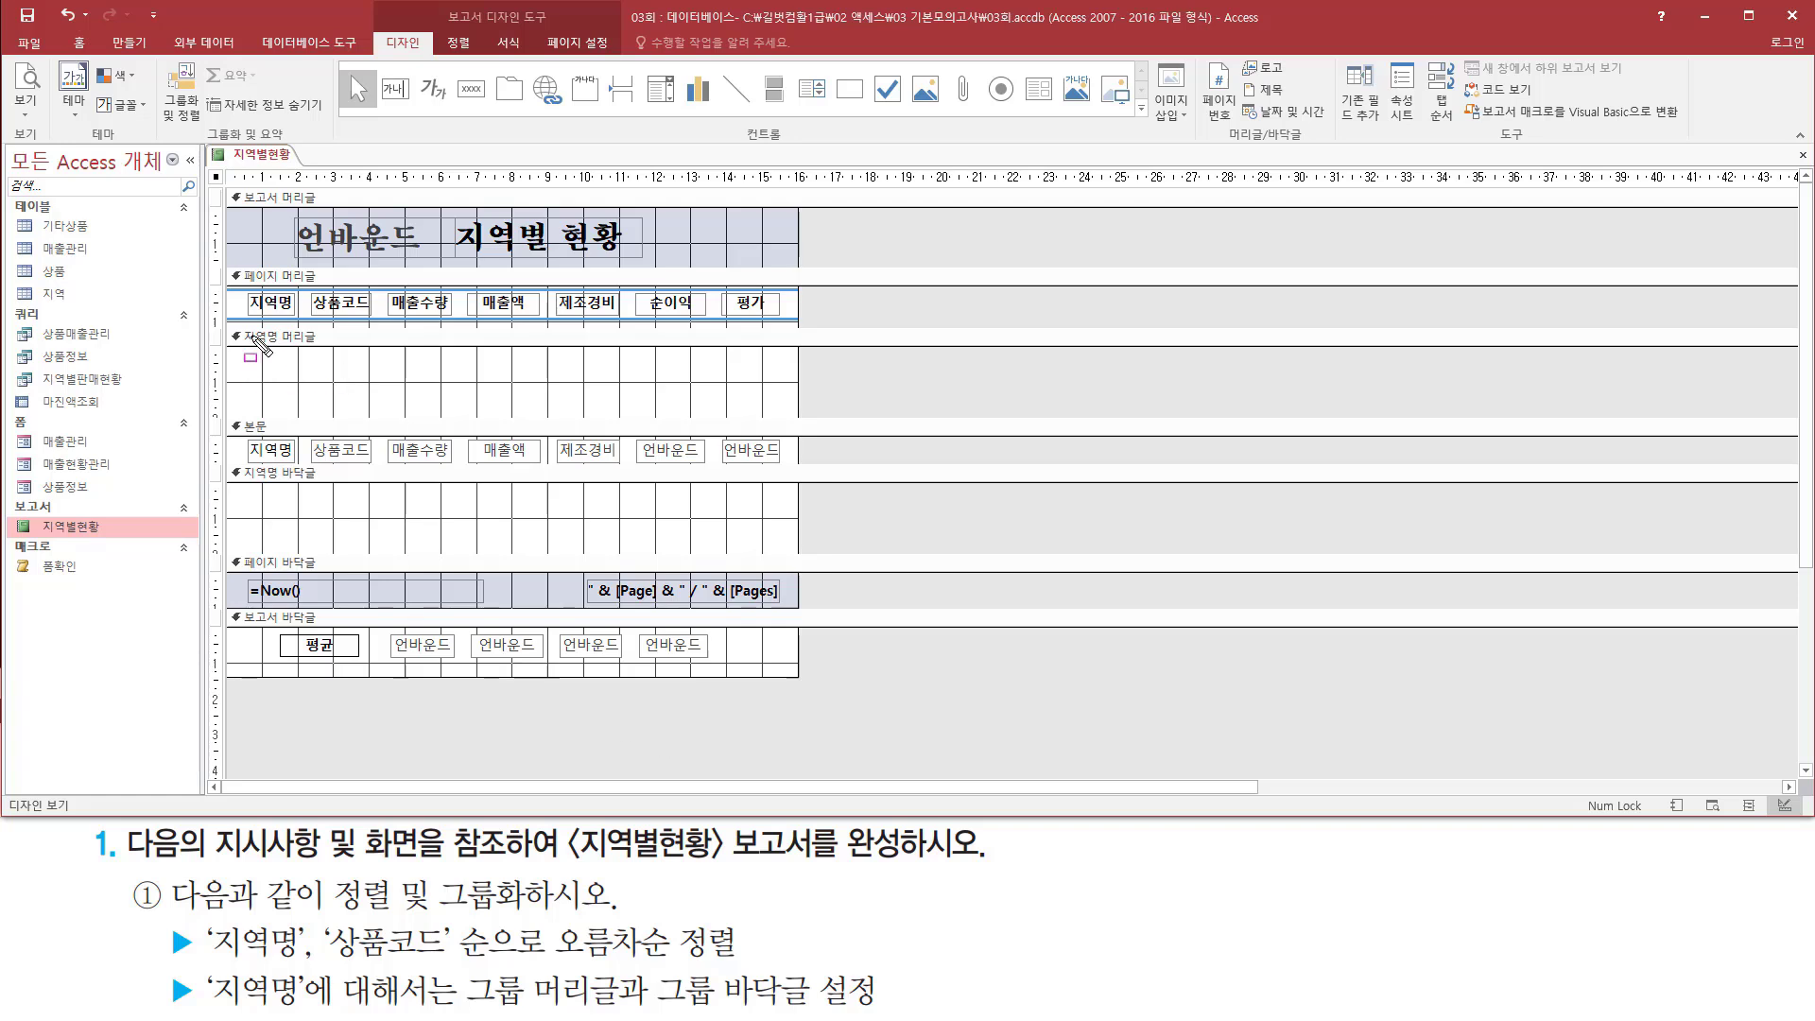
{"action": "left_click_drag", "start_coordinate": [230, 327], "coordinate": [783, 410]}
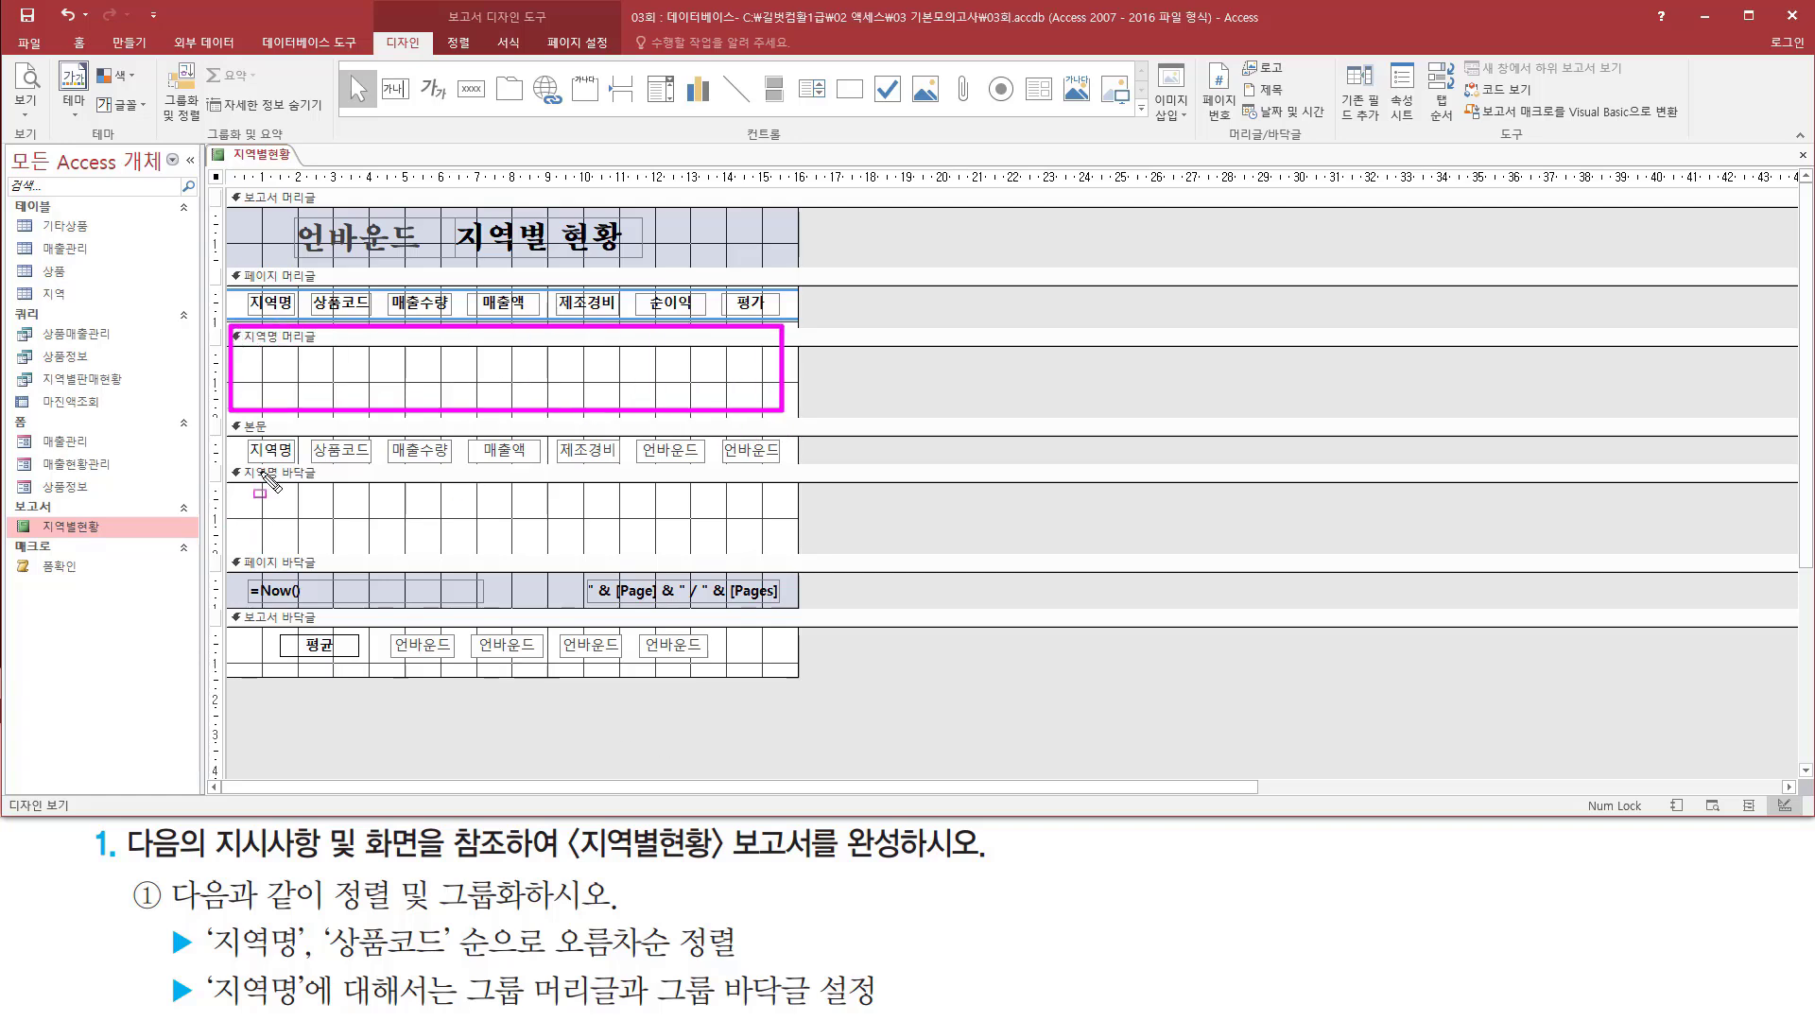
{"action": "mouse_move", "coordinate": [220, 465]}
{"action": "left_mouse_down"}
{"action": "mouse_move", "coordinate": [278, 493]}
{"action": "mouse_move", "coordinate": [790, 554]}
{"action": "left_mouse_up"}
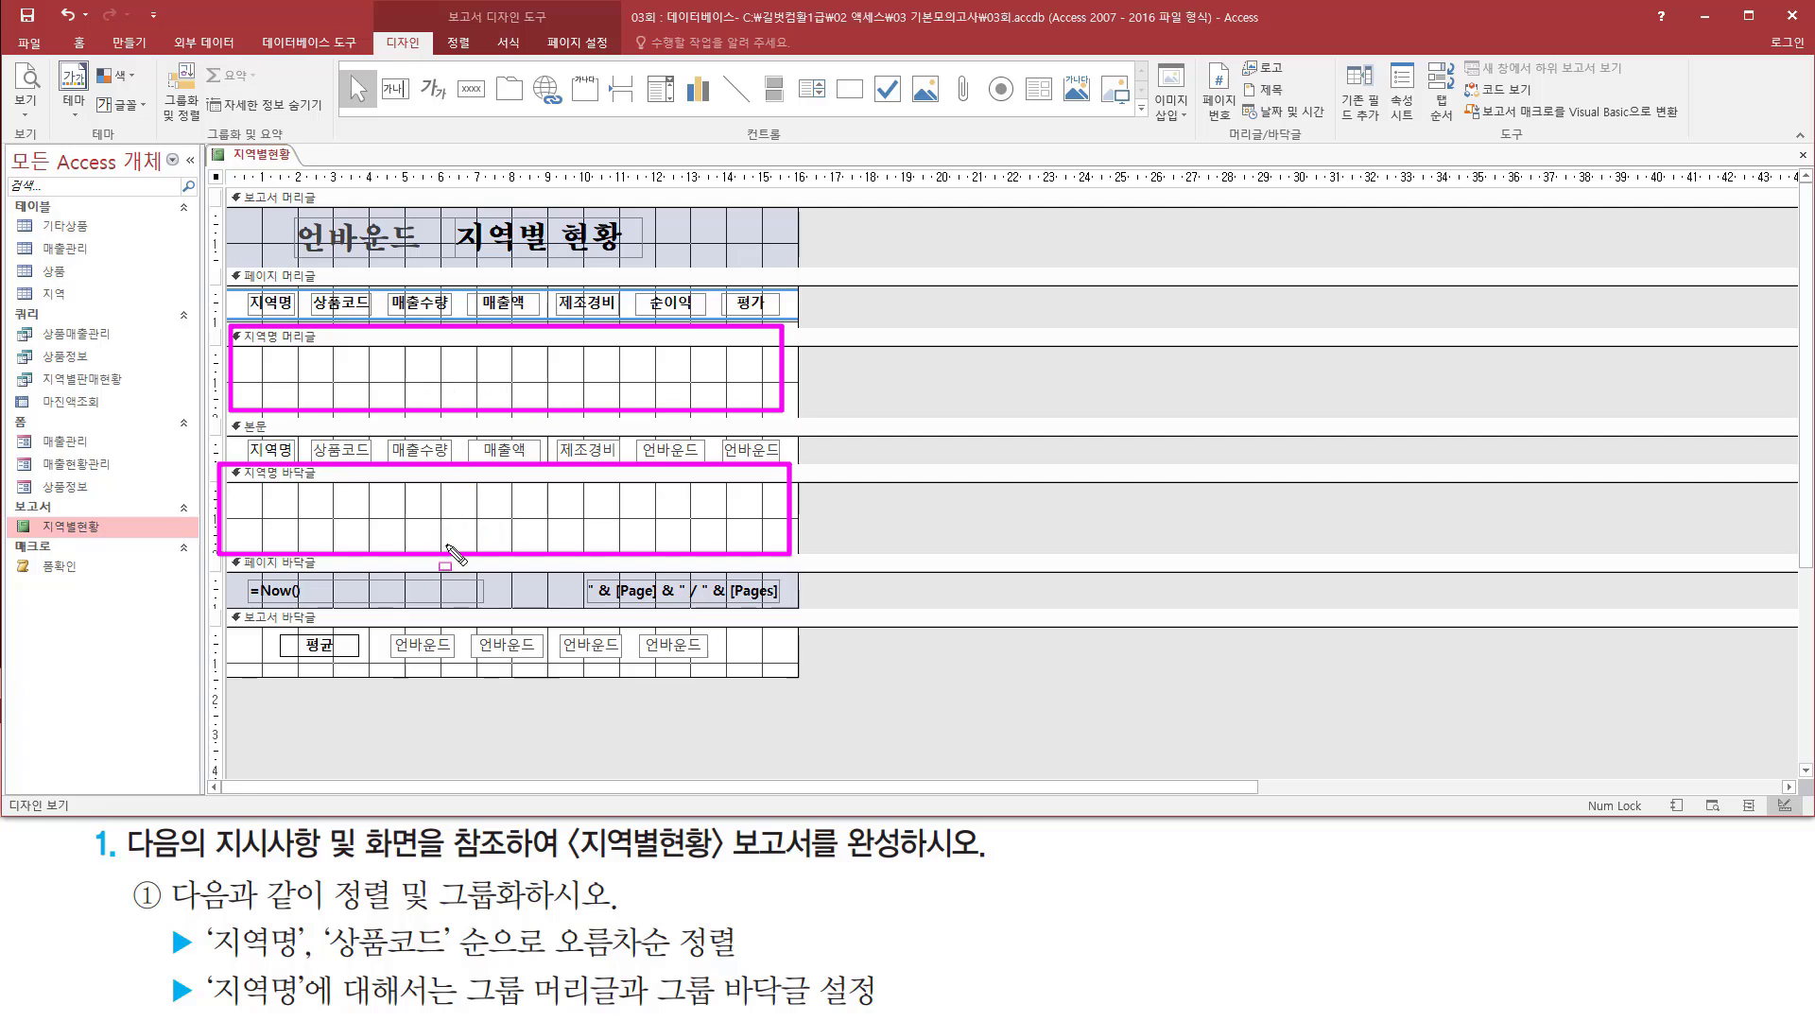
{"action": "key", "text": "Escape"}
Step: Open the 지역별현황 report in print preview and examine the 지역명 grouping on the first page
{"action": "right_click", "coordinate": [283, 157]}
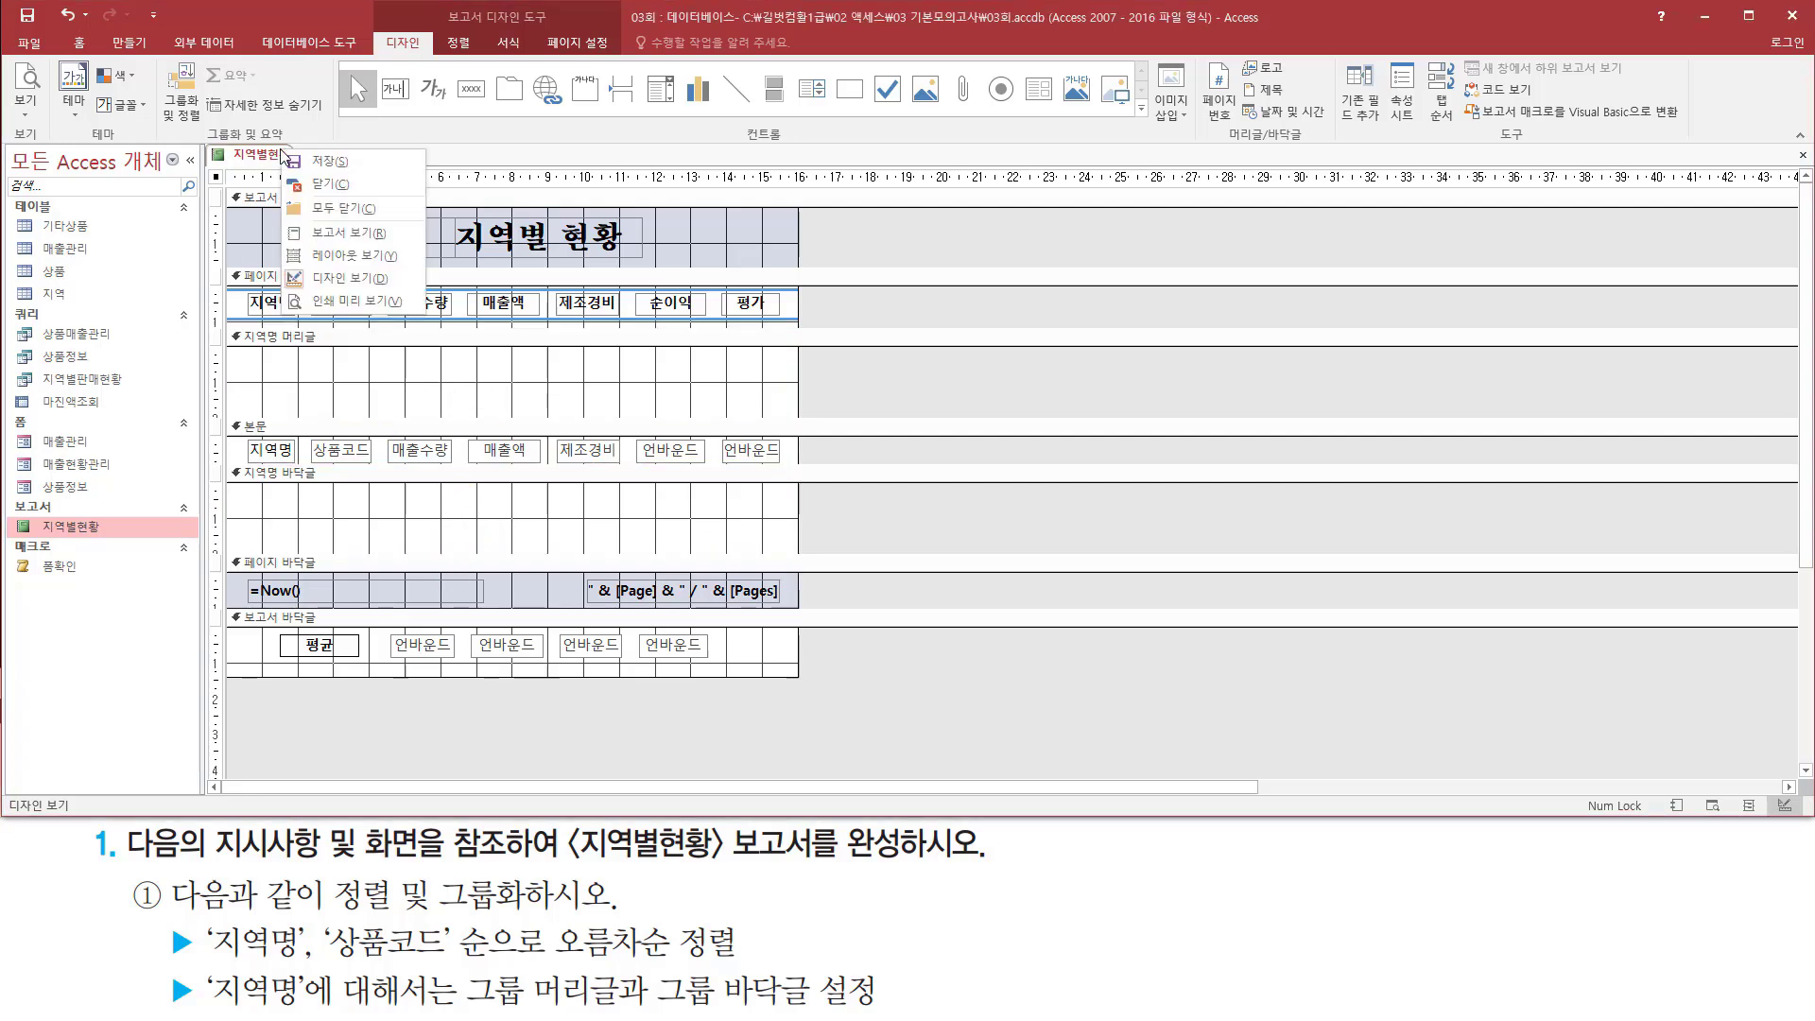
{"action": "left_click", "coordinate": [376, 303]}
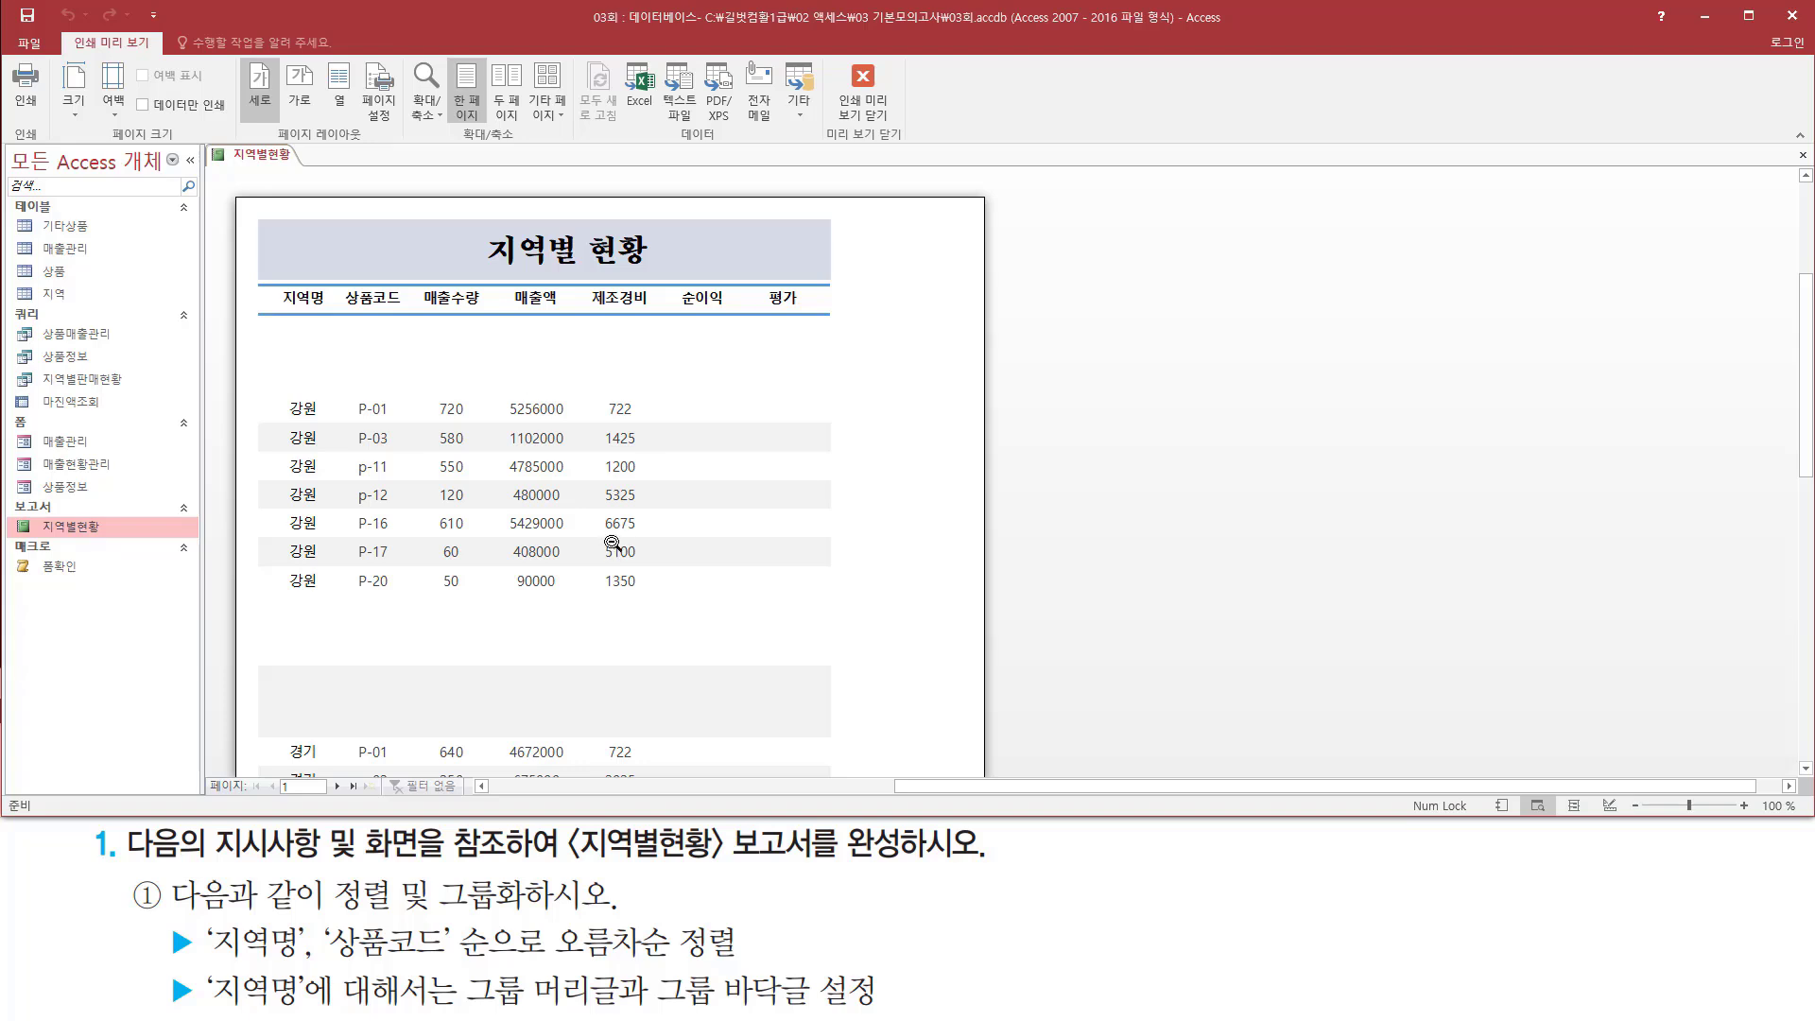
{"action": "scroll", "coordinate": [613, 544], "scroll_direction": "down", "scroll_amount": 1}
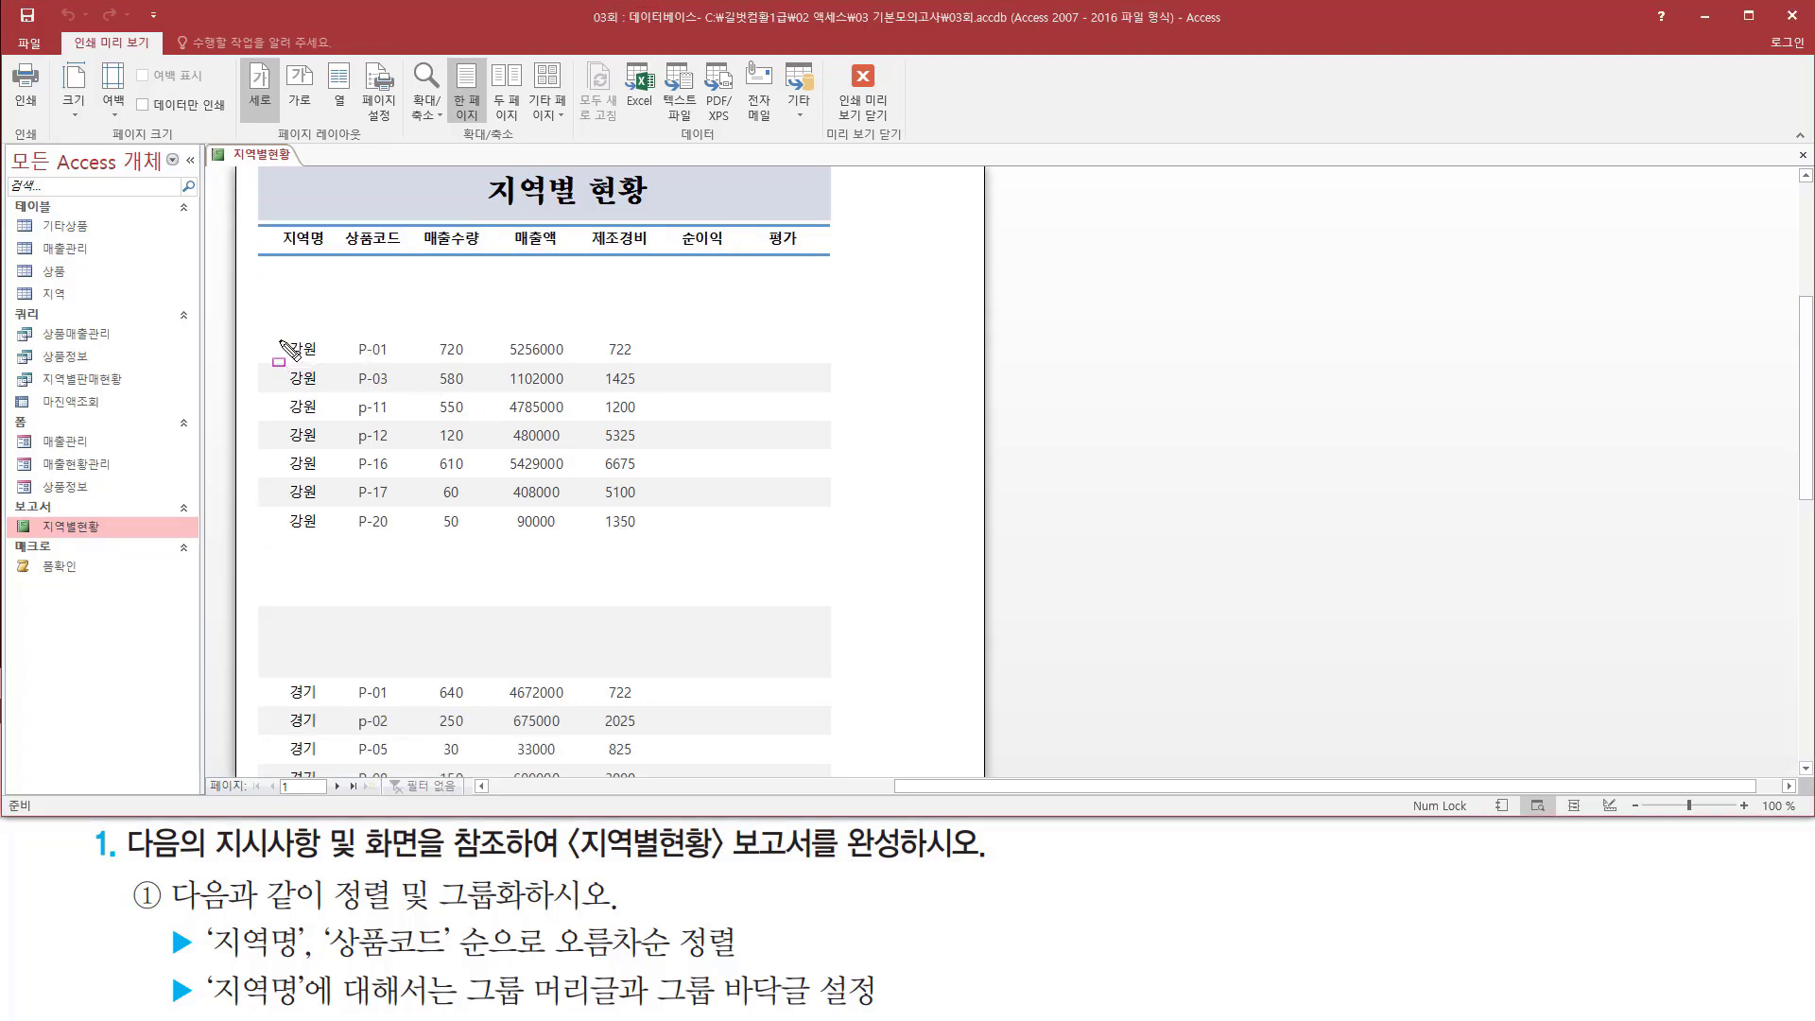
{"action": "left_click_drag", "start_coordinate": [281, 328], "coordinate": [326, 550]}
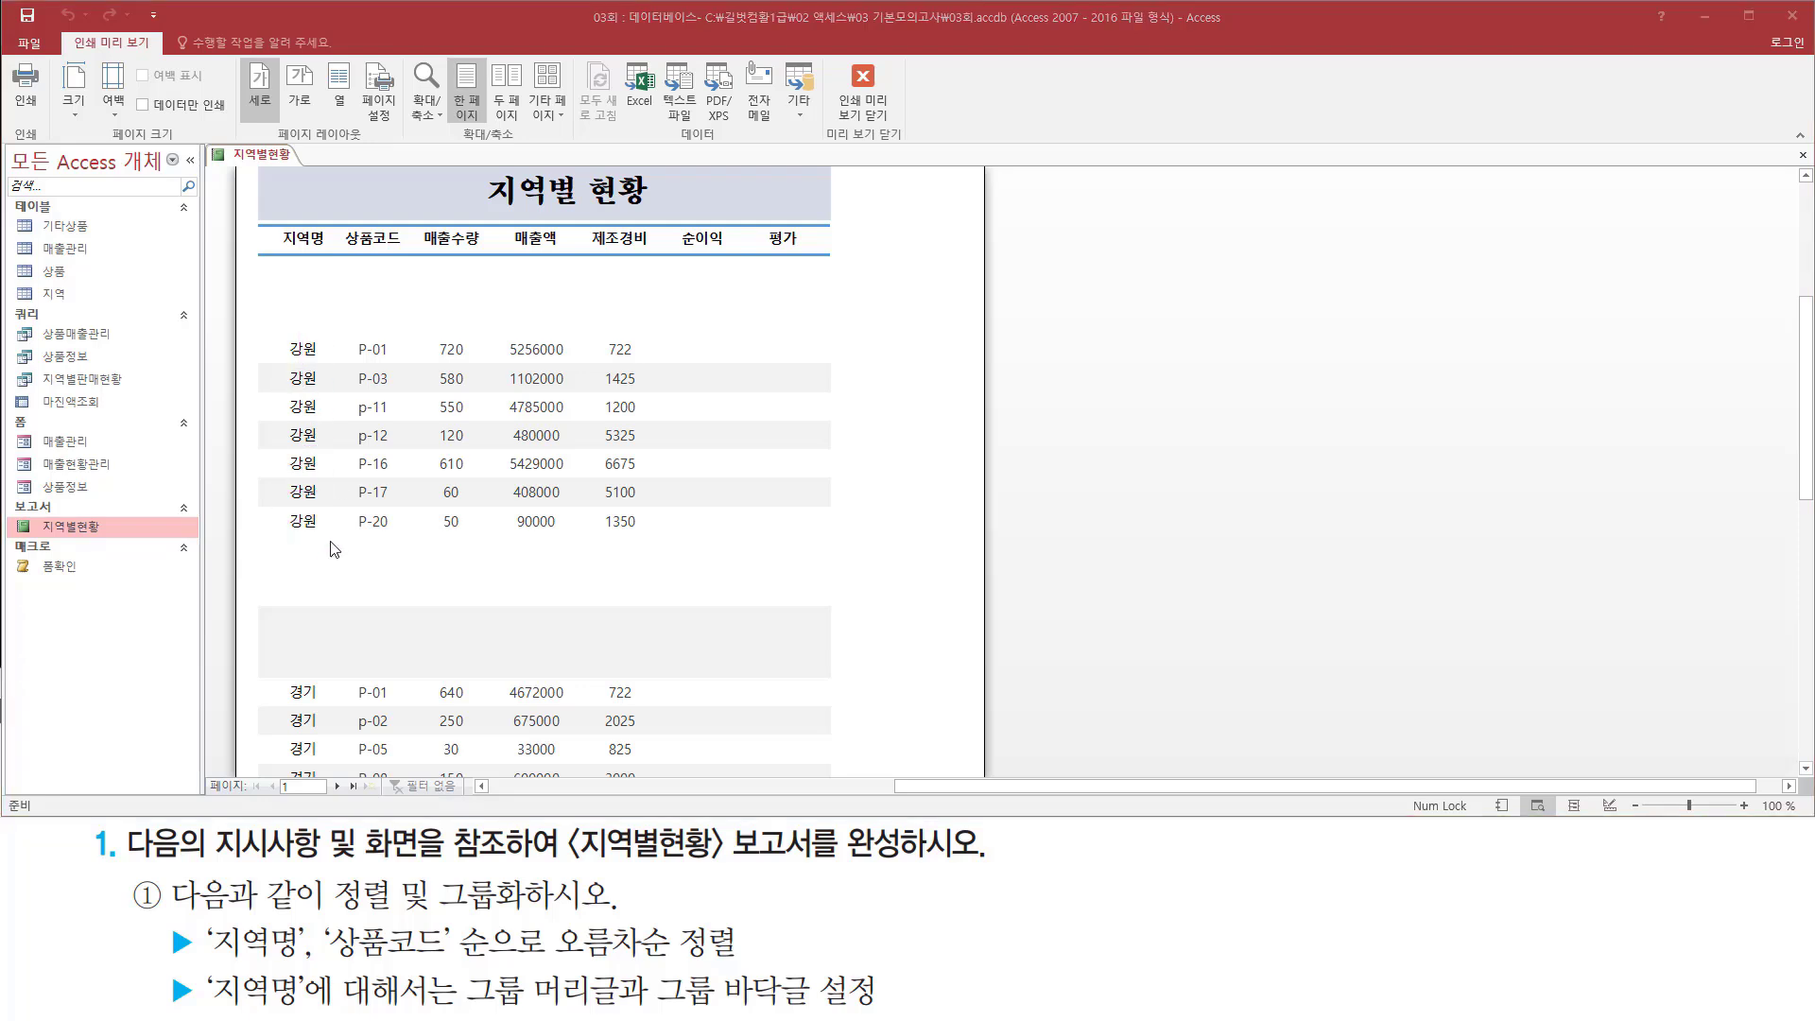
{"action": "scroll", "coordinate": [312, 511], "scroll_direction": "down", "scroll_amount": 4}
{"action": "mouse_move", "coordinate": [283, 449]}
{"action": "left_mouse_down"}
{"action": "mouse_move", "coordinate": [351, 716]}
{"action": "mouse_move", "coordinate": [333, 709]}
{"action": "left_mouse_up"}
Step: Go through preview pages 2 and 3 to check the 지역명 grouping and the 상품코드 order within each region
{"action": "left_click", "coordinate": [337, 786]}
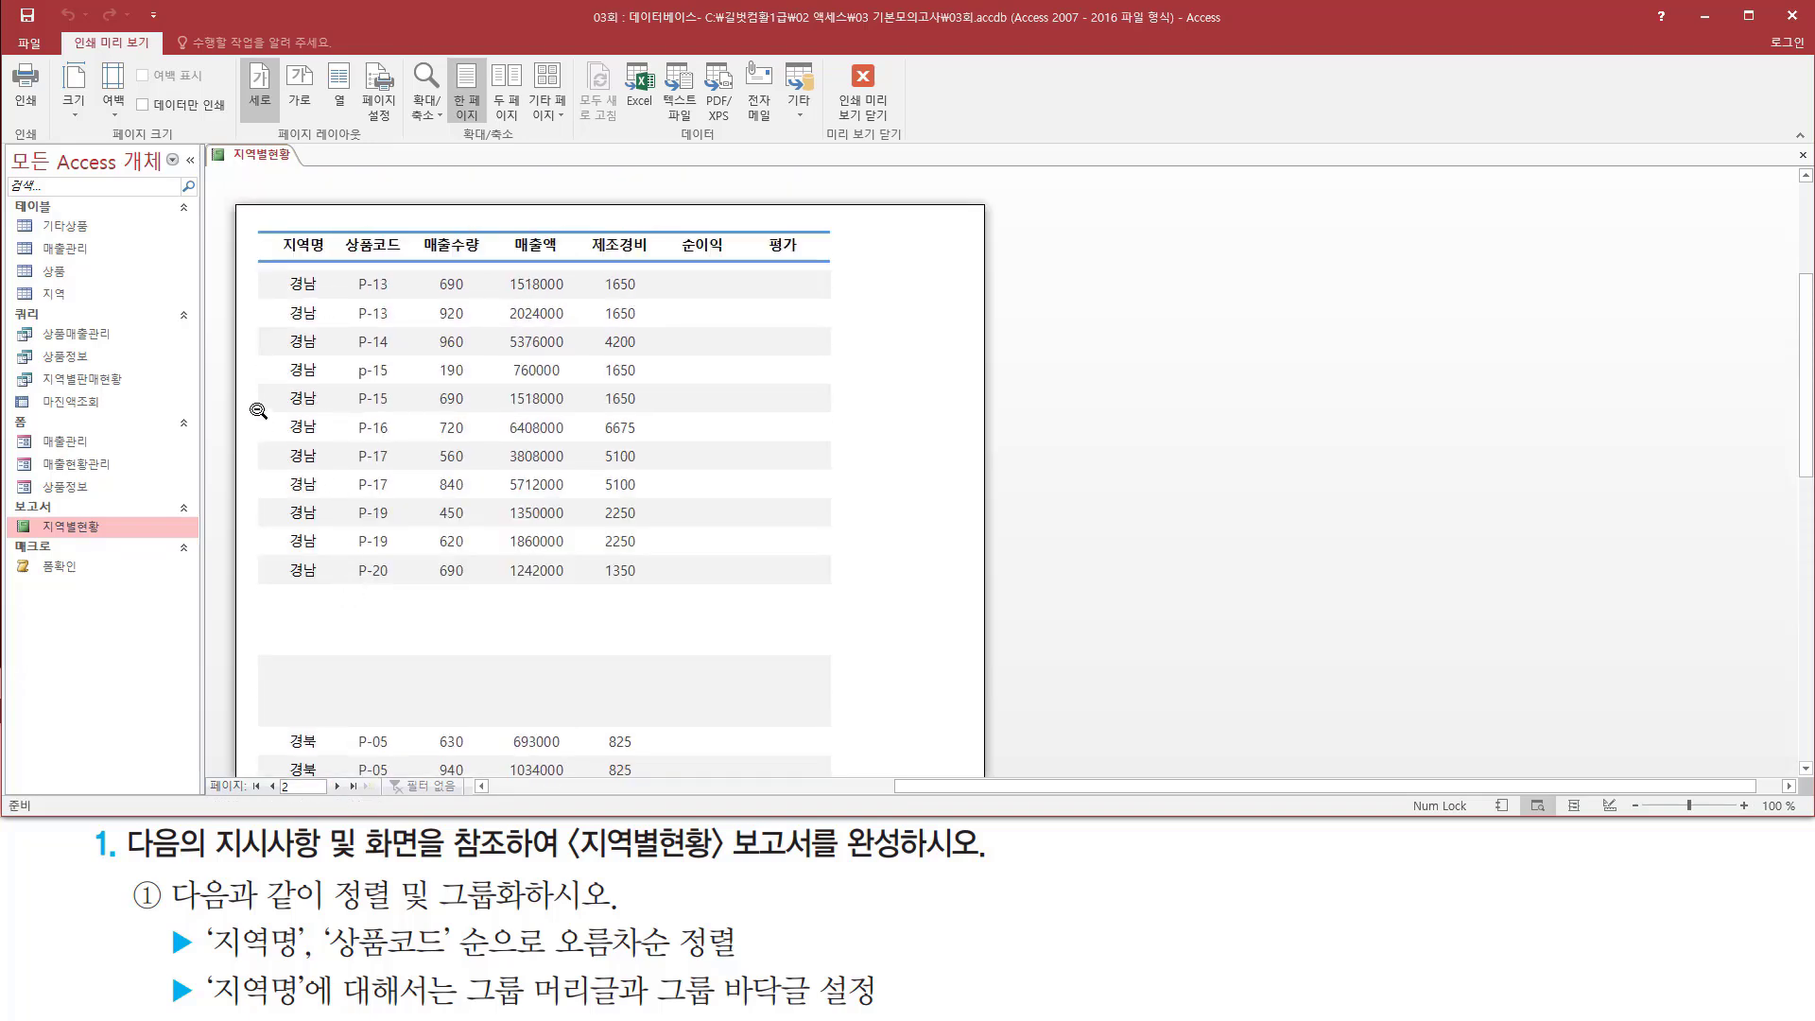
{"action": "scroll", "coordinate": [275, 575], "scroll_direction": "down", "scroll_amount": 5}
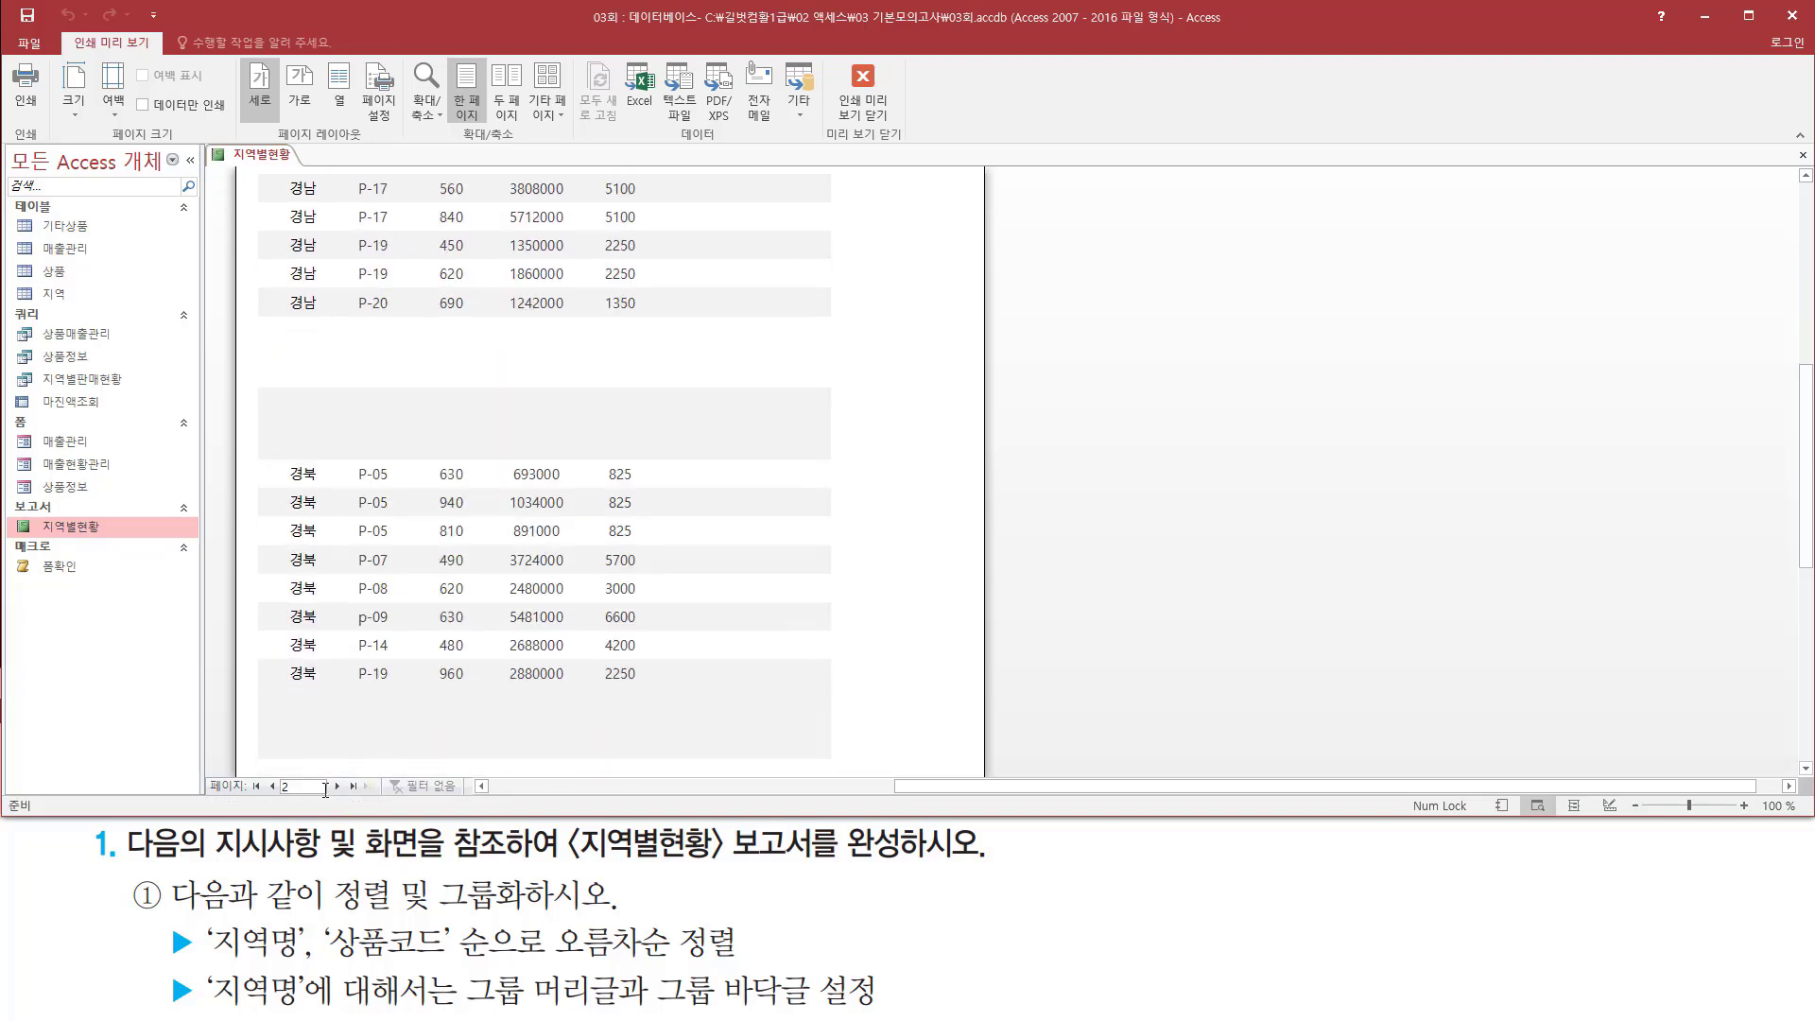
{"action": "left_click", "coordinate": [338, 787]}
{"action": "scroll", "coordinate": [378, 577], "scroll_direction": "up", "scroll_amount": 6}
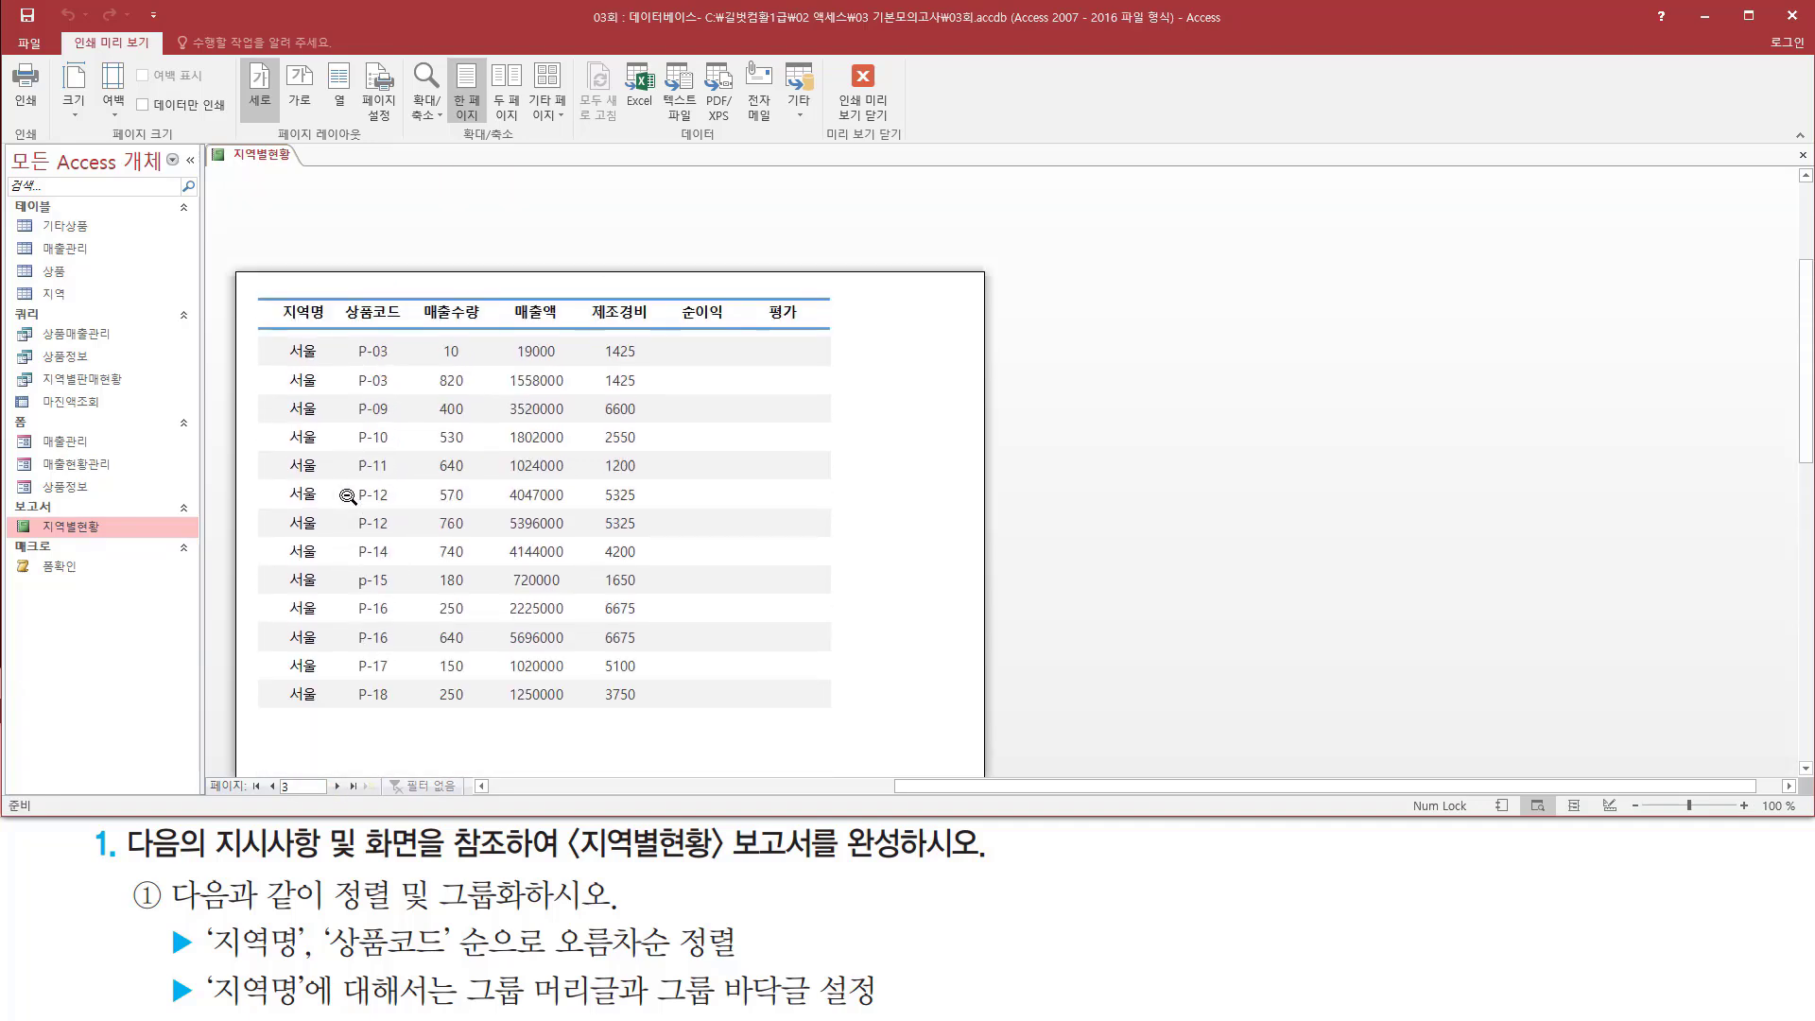
{"action": "scroll", "coordinate": [352, 524], "scroll_direction": "down", "scroll_amount": 3}
{"action": "scroll", "coordinate": [350, 547], "scroll_direction": "down", "scroll_amount": 3}
{"action": "scroll", "coordinate": [320, 651], "scroll_direction": "down", "scroll_amount": 2}
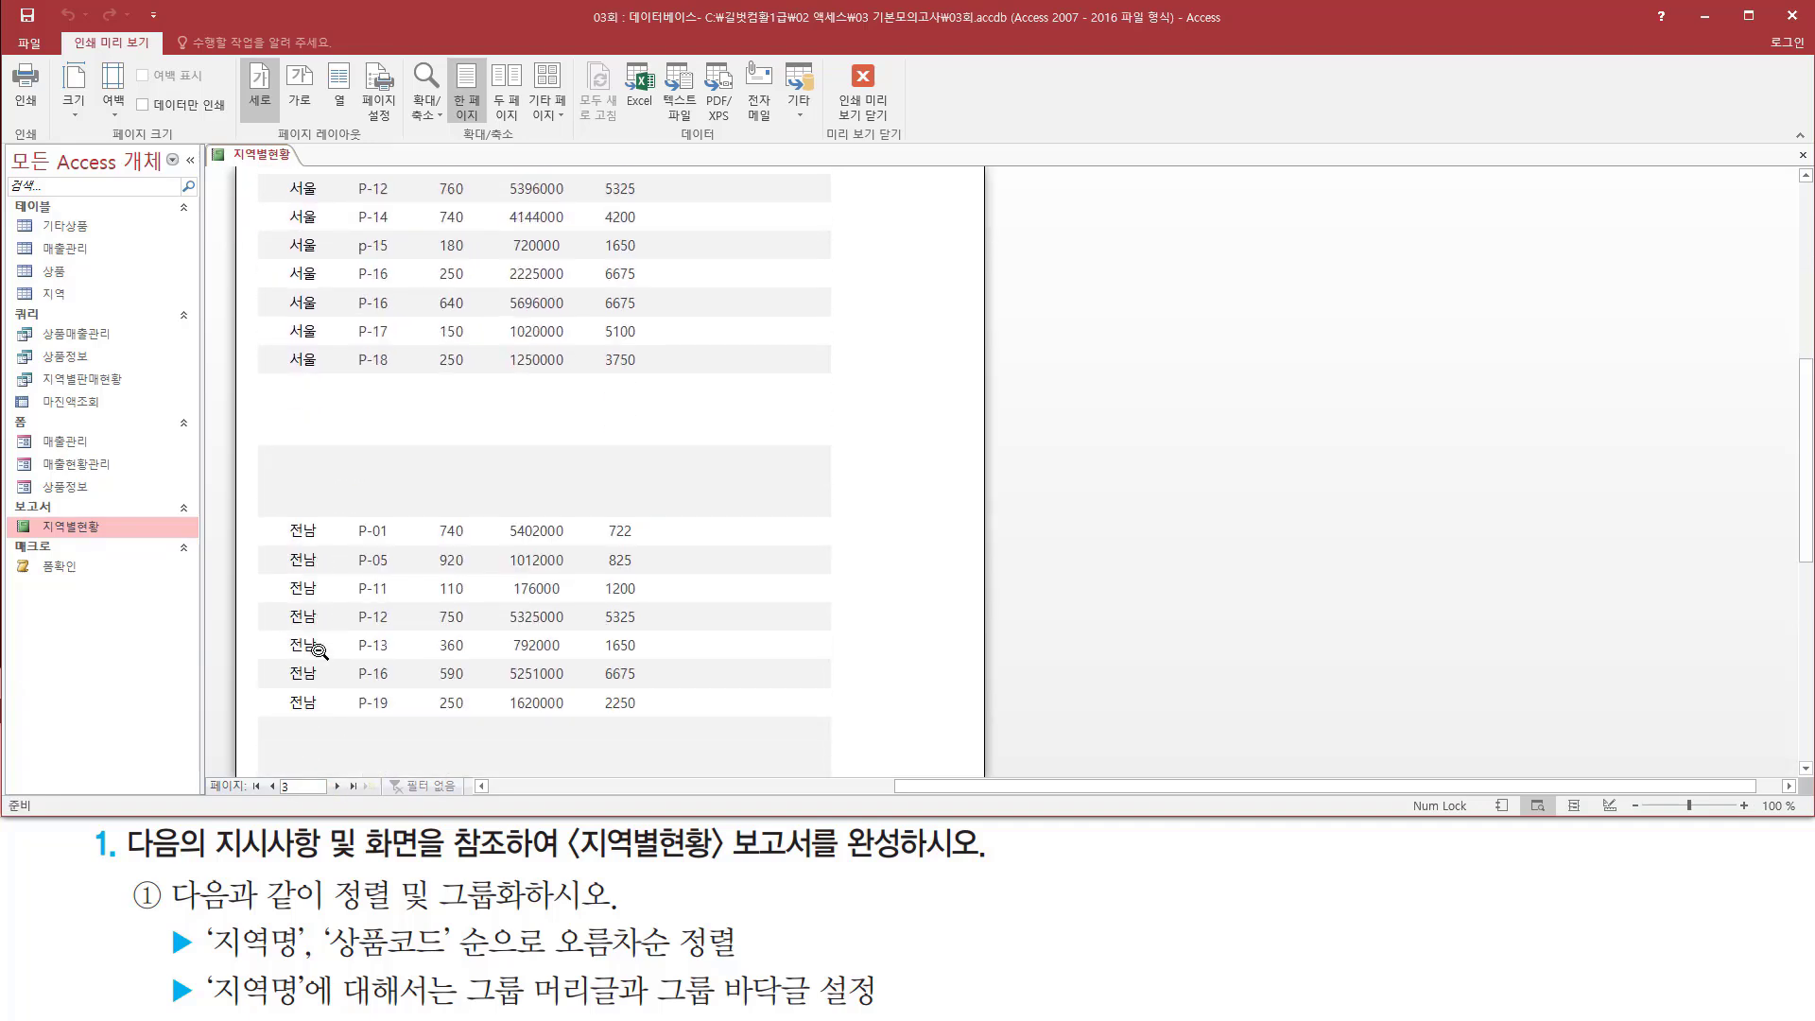
{"action": "left_click_drag", "start_coordinate": [202, 904], "coordinate": [310, 960]}
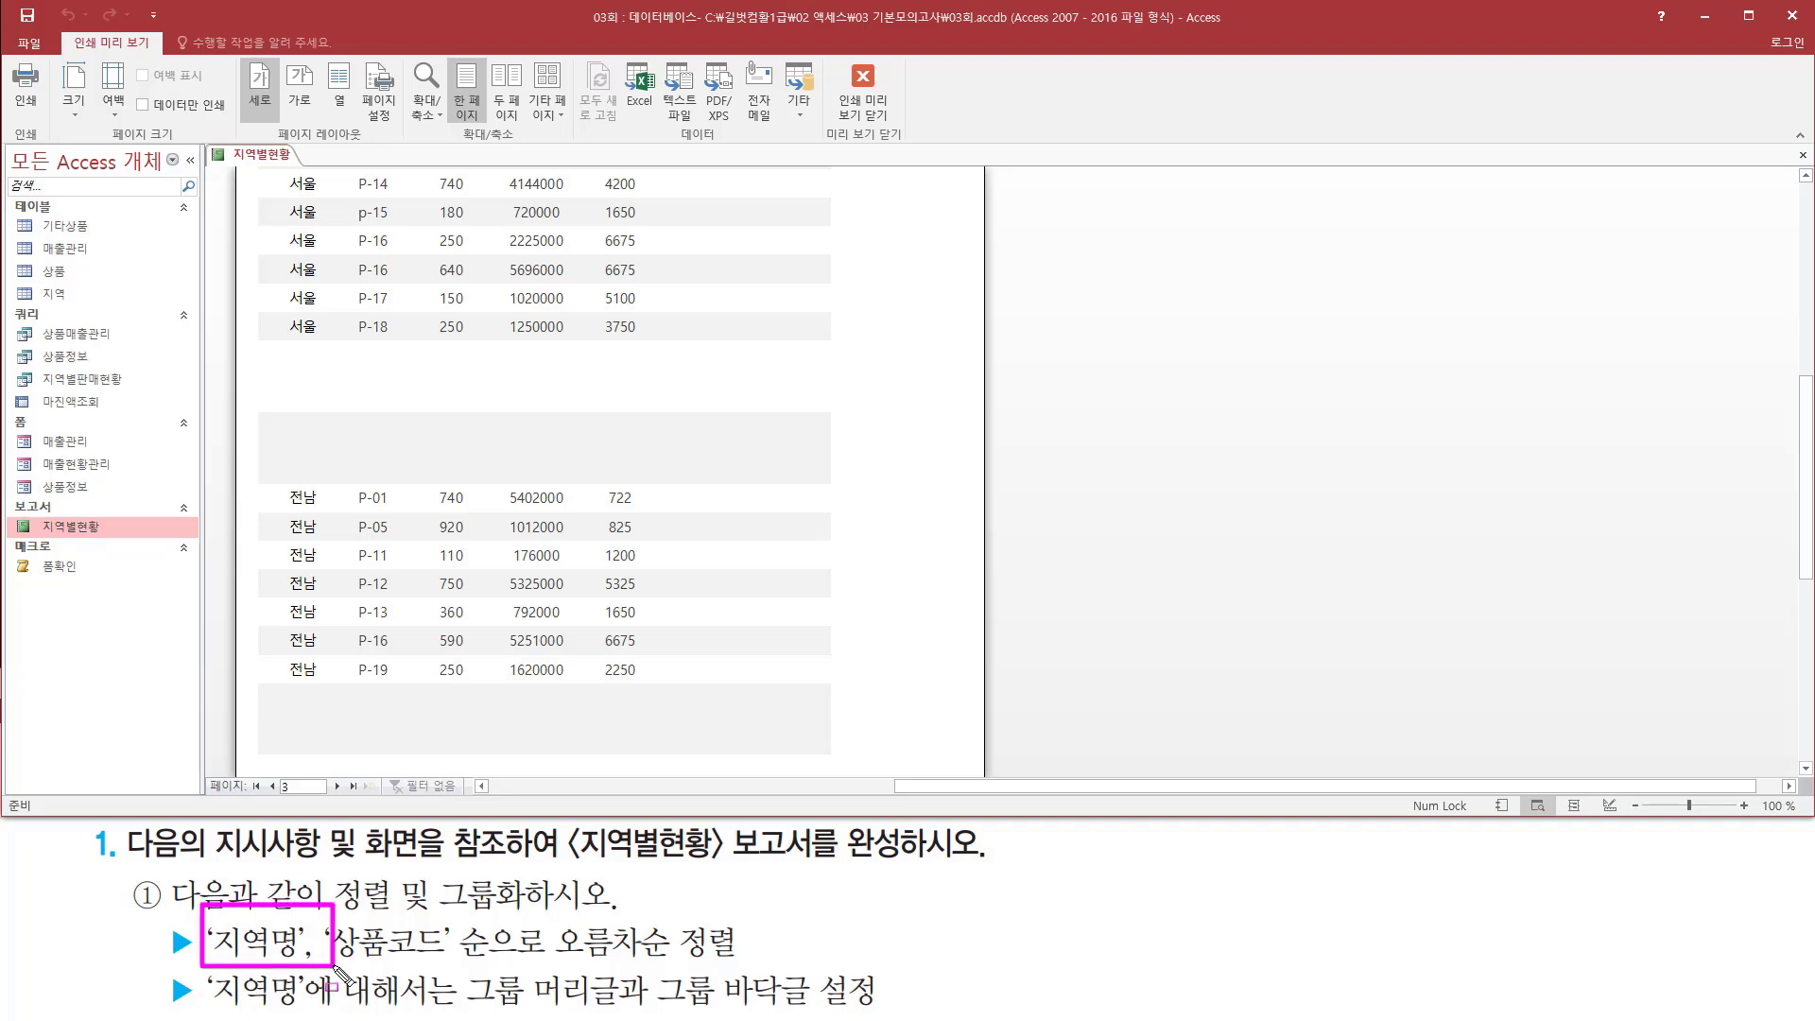
{"action": "left_click_drag", "start_coordinate": [558, 957], "coordinate": [733, 957]}
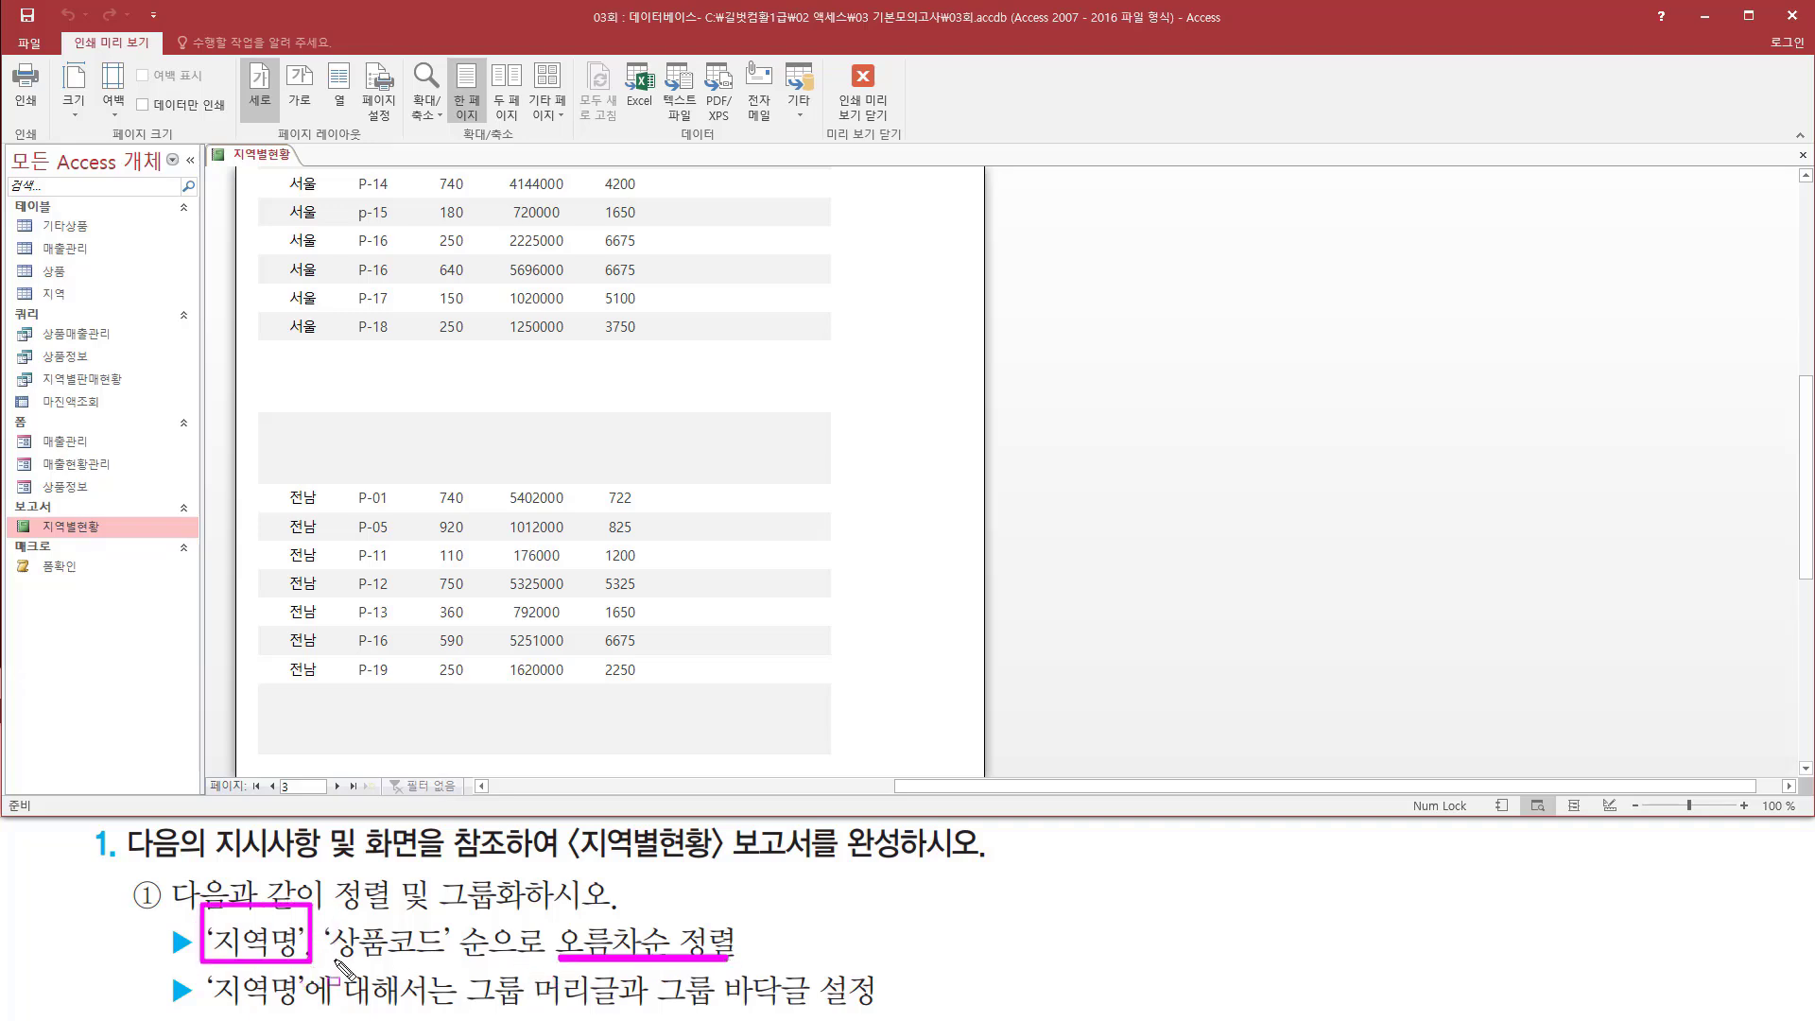
{"action": "left_click_drag", "start_coordinate": [333, 957], "coordinate": [491, 958]}
{"action": "key", "text": "Escape"}
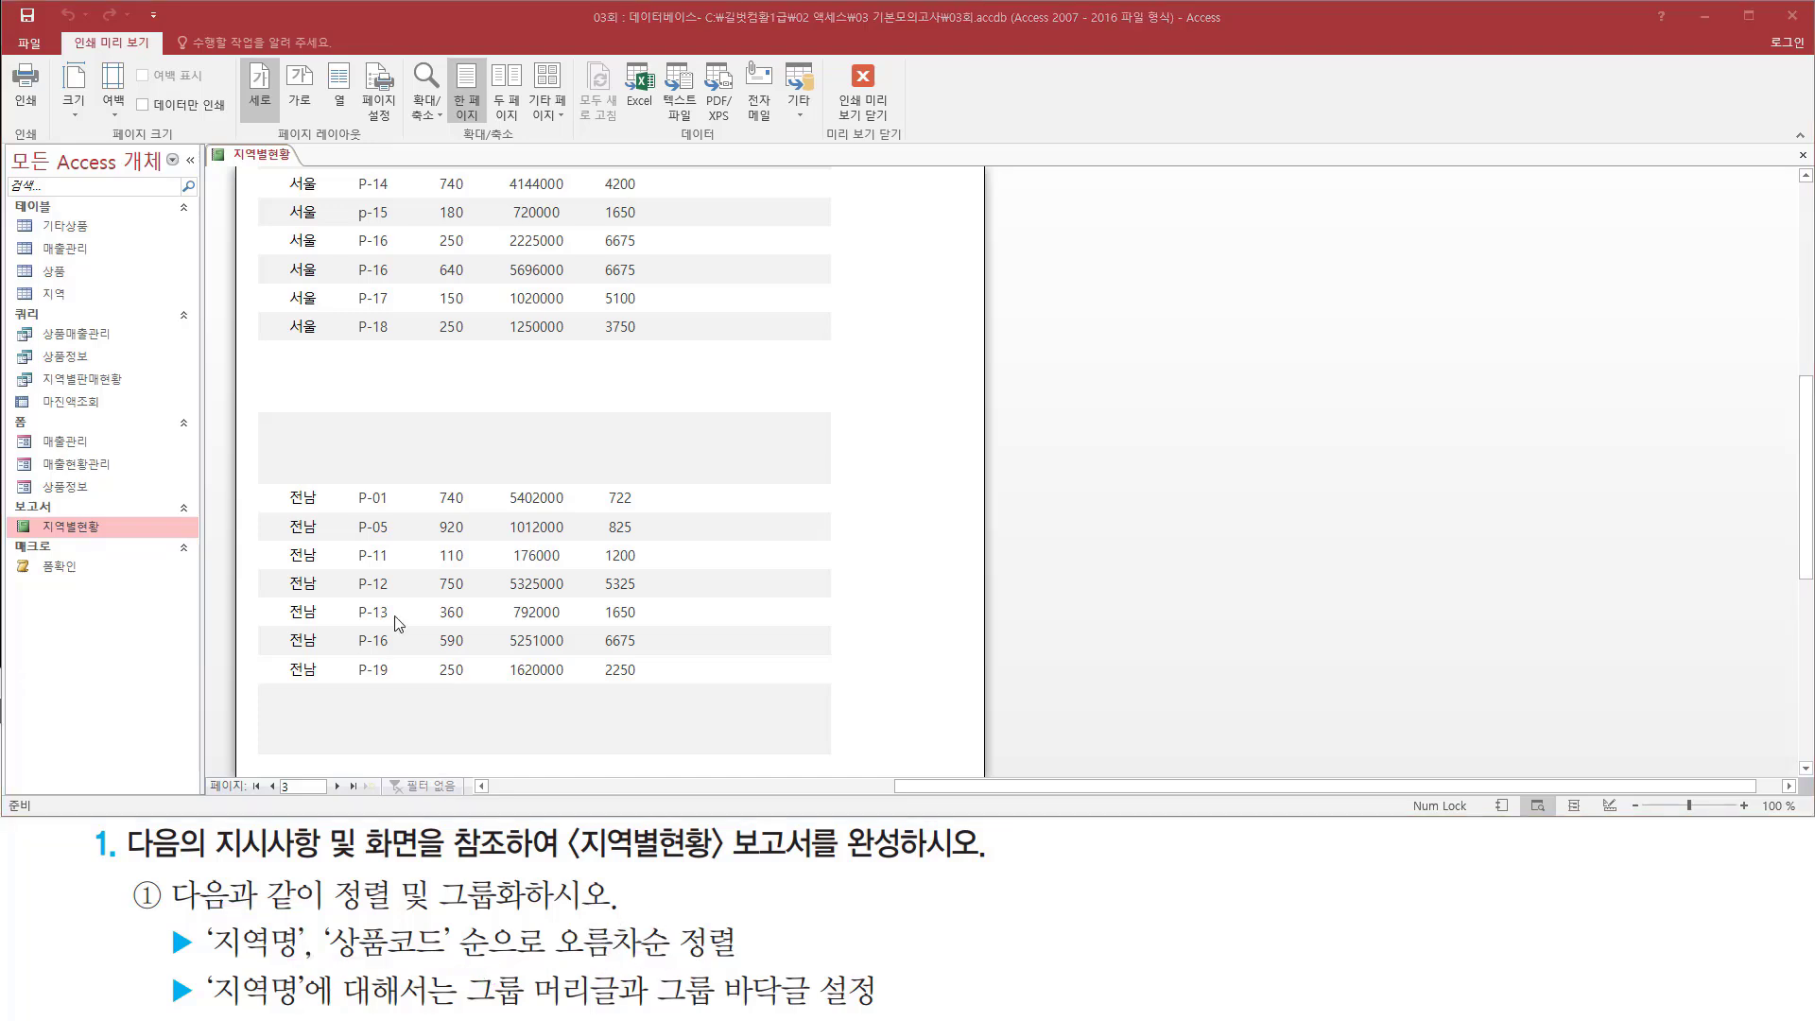
{"action": "scroll", "coordinate": [414, 596], "scroll_direction": "up", "scroll_amount": 8}
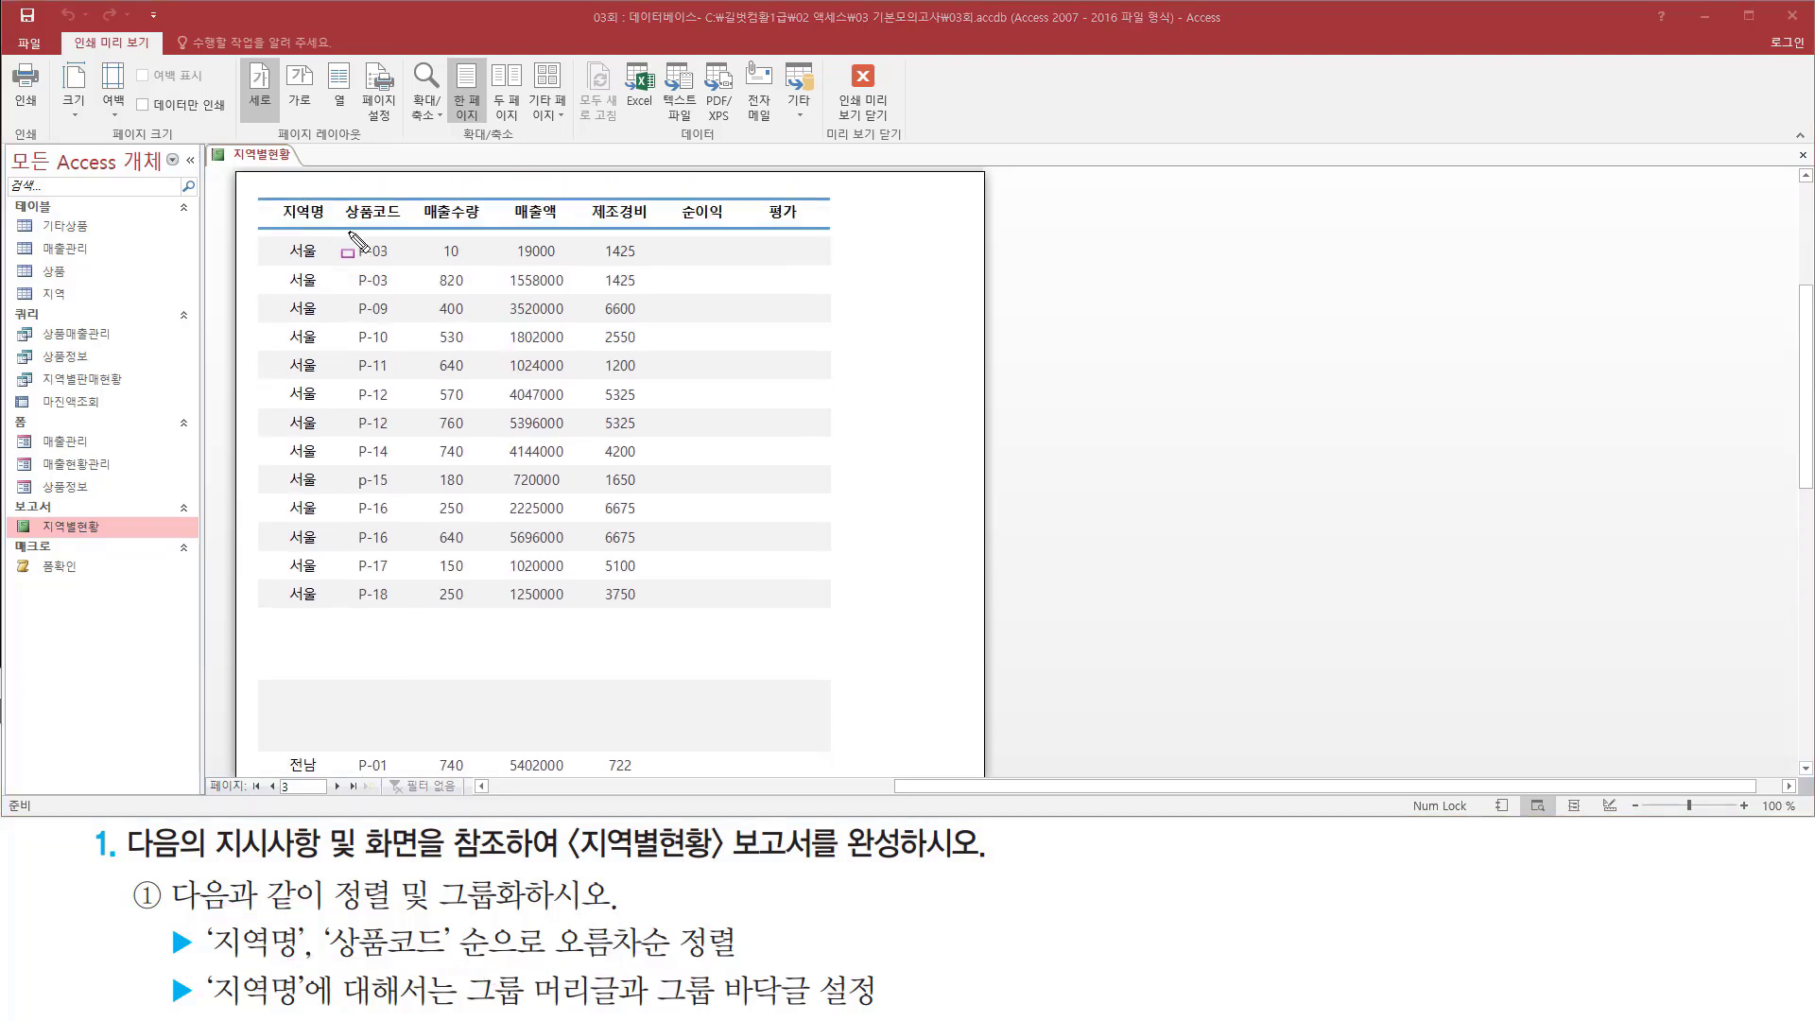
{"action": "left_click_drag", "start_coordinate": [340, 224], "coordinate": [401, 612]}
{"action": "left_click_drag", "start_coordinate": [400, 610], "coordinate": [409, 621]}
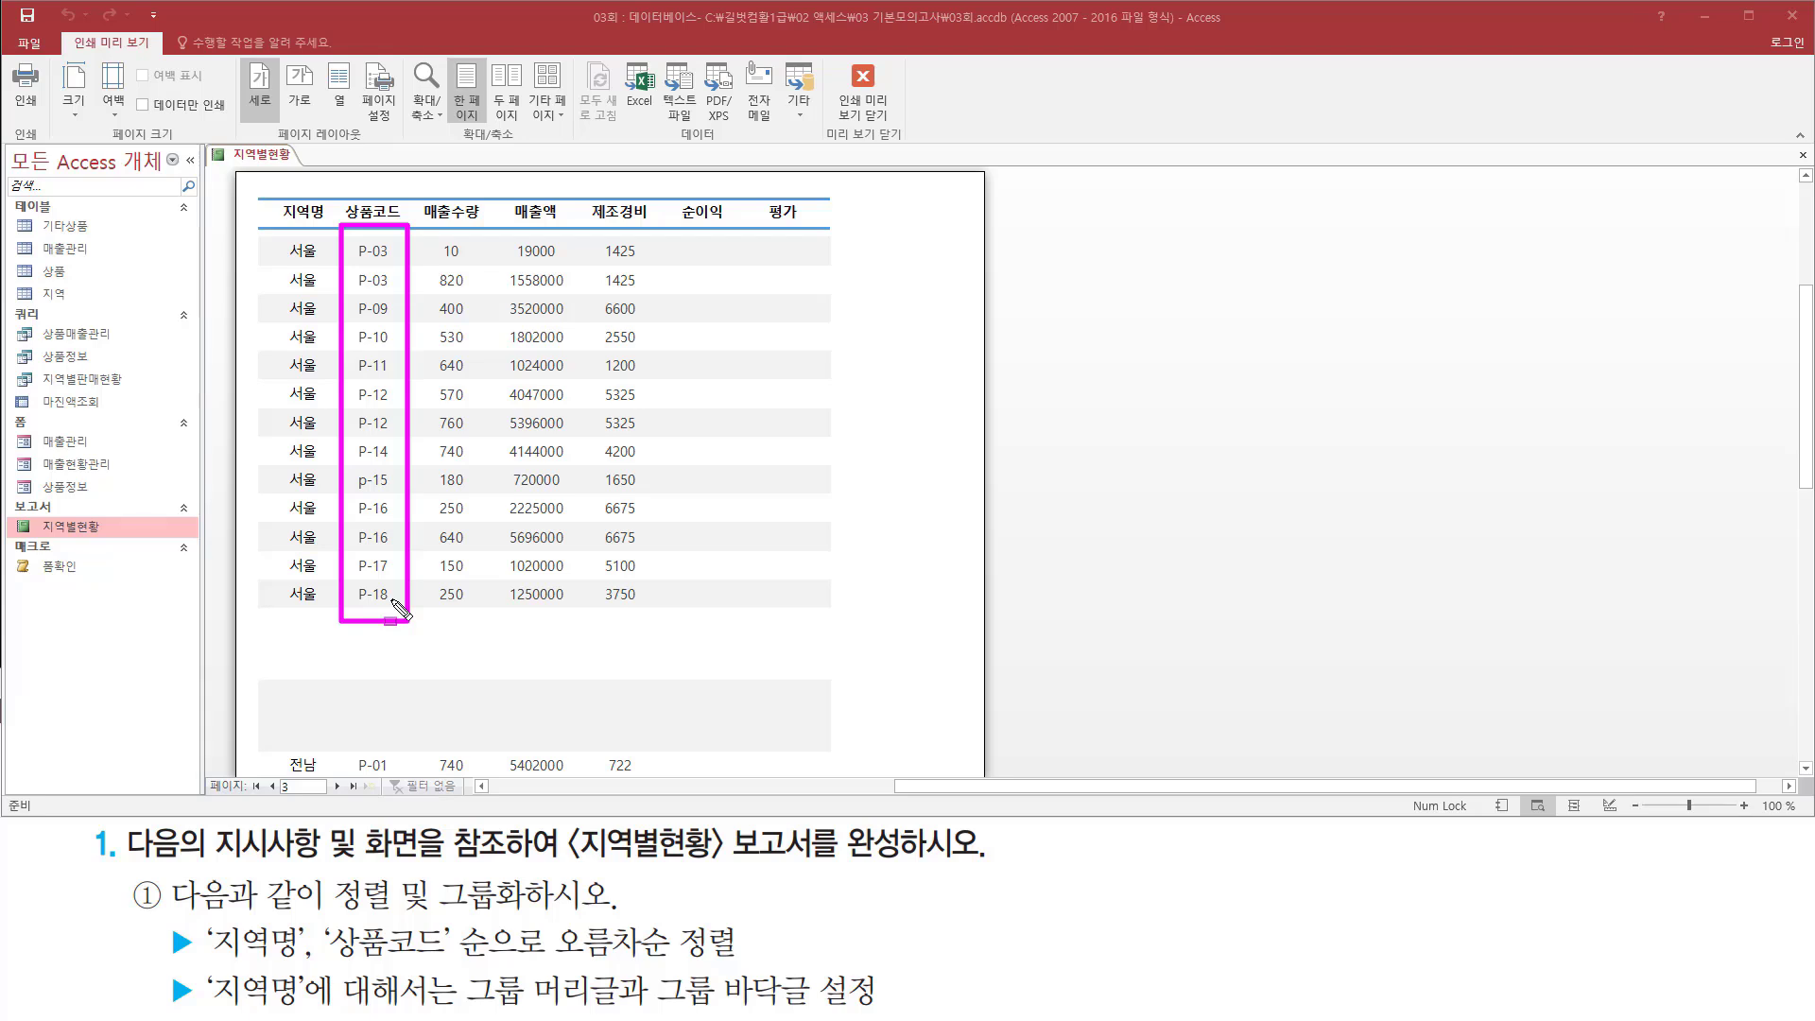
{"action": "key", "text": "Escape"}
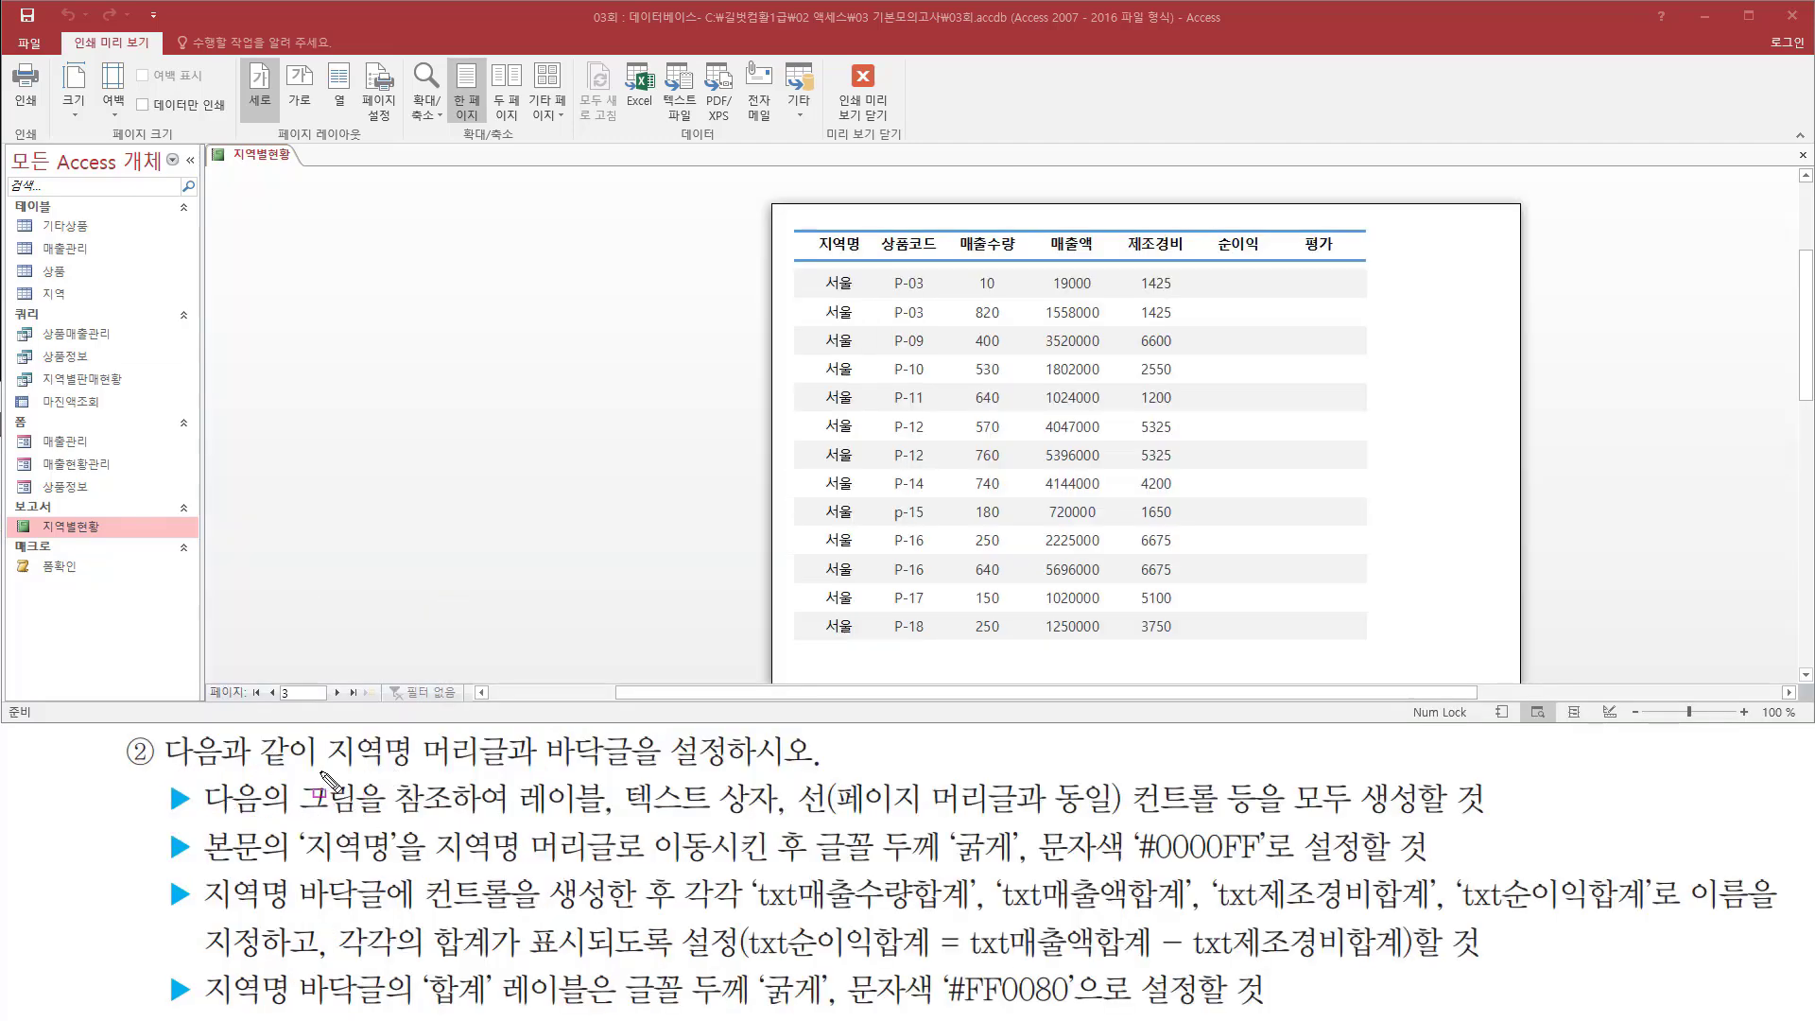
{"action": "left_click_drag", "start_coordinate": [319, 769], "coordinate": [603, 768]}
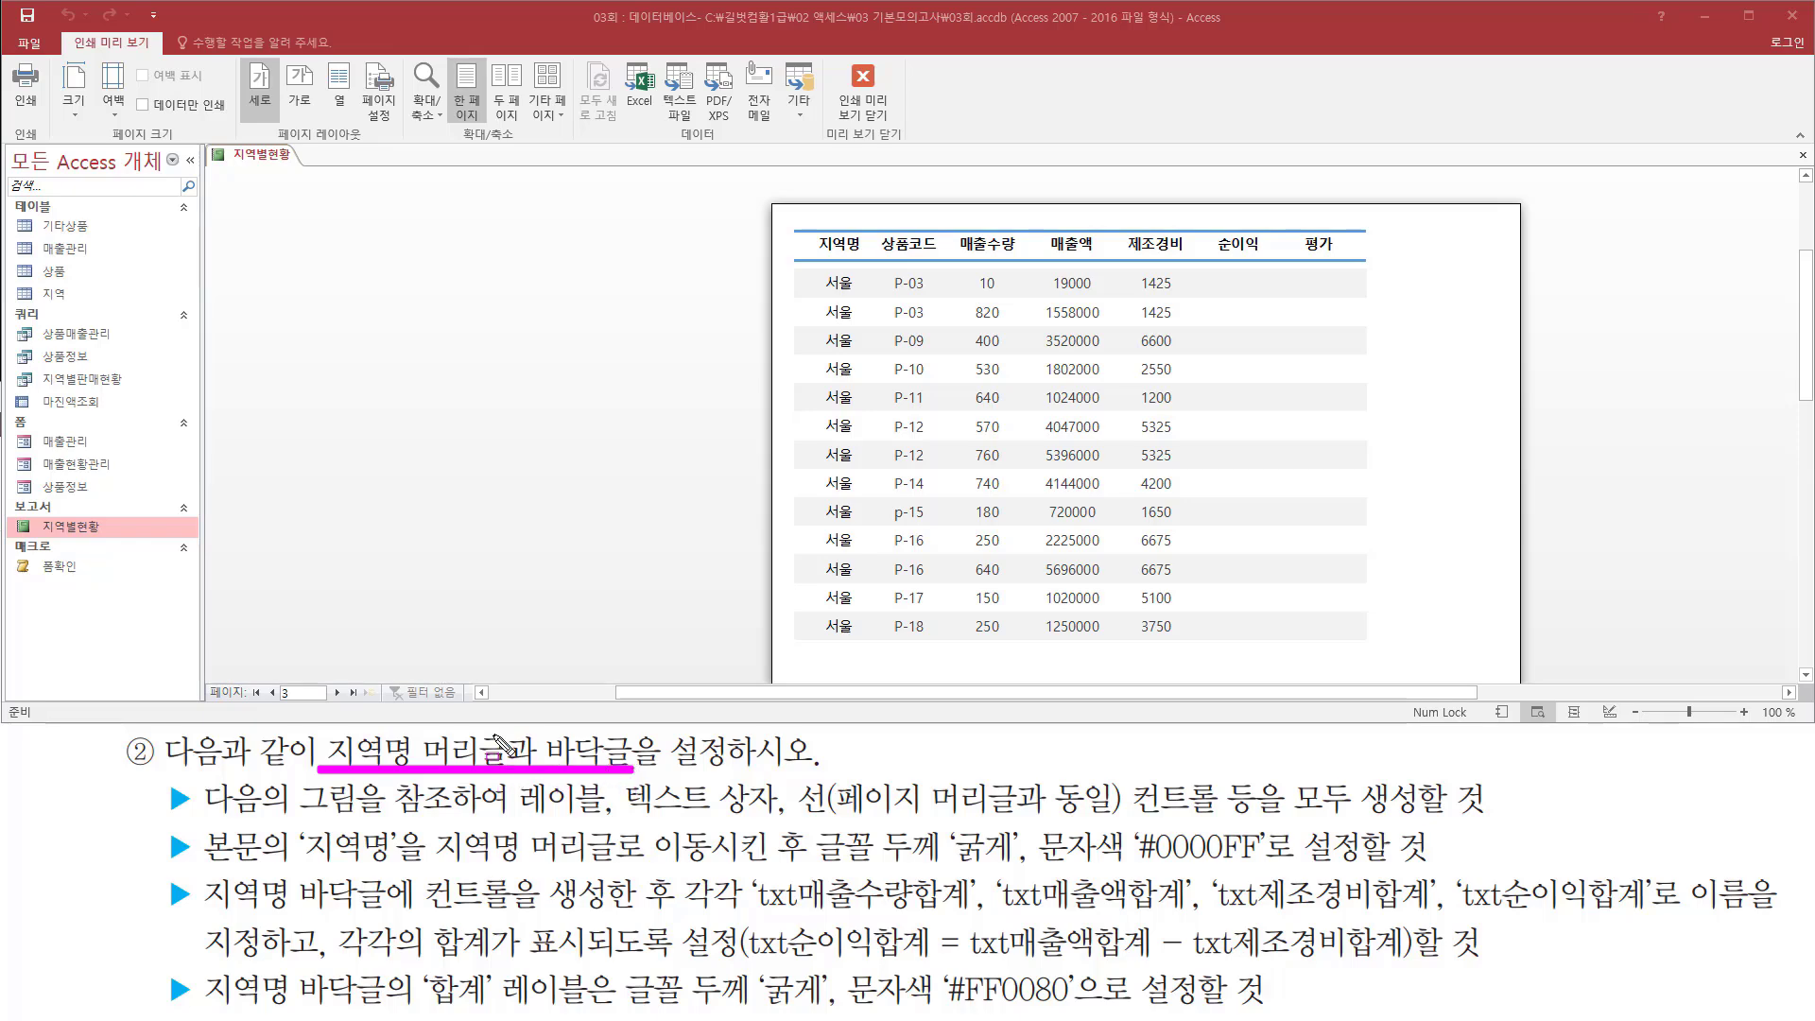
{"action": "left_click_drag", "start_coordinate": [418, 736], "coordinate": [632, 769]}
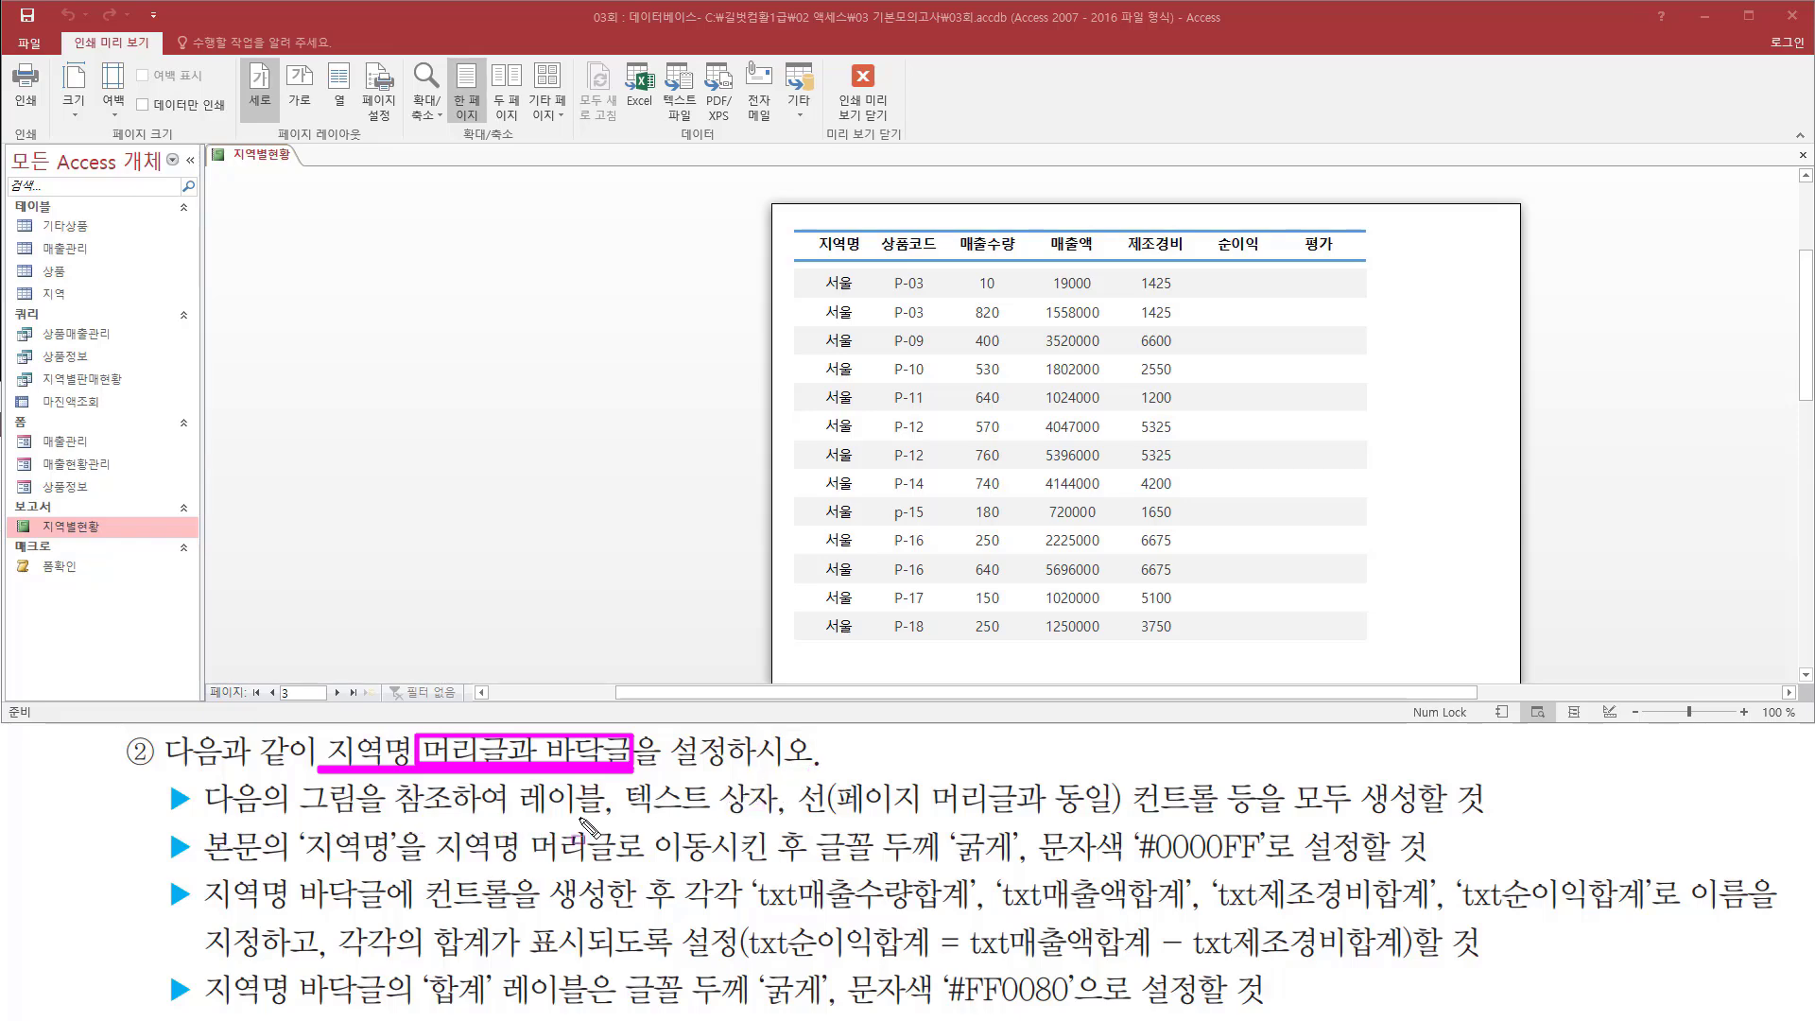
{"action": "left_click_drag", "start_coordinate": [519, 818], "coordinate": [844, 821]}
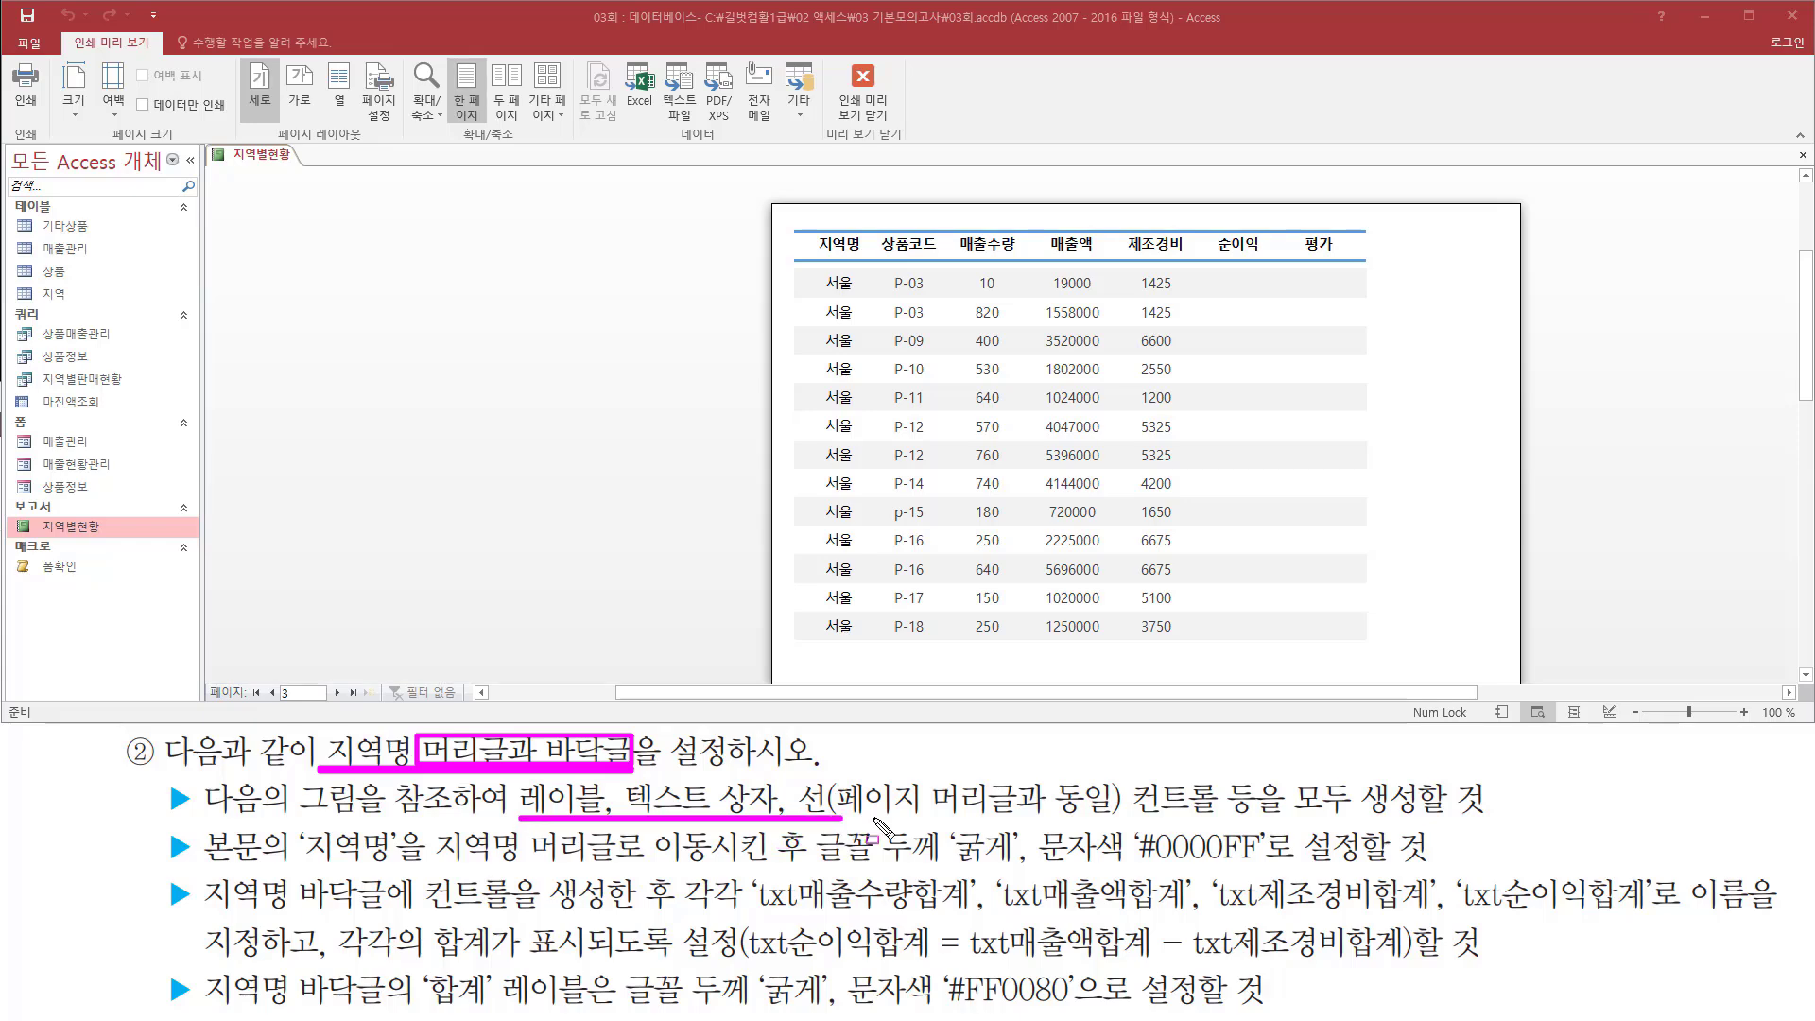
{"action": "mouse_move", "coordinate": [1284, 815]}
{"action": "left_mouse_down"}
{"action": "mouse_move", "coordinate": [1489, 819]}
{"action": "mouse_move", "coordinate": [1499, 783]}
{"action": "left_mouse_up"}
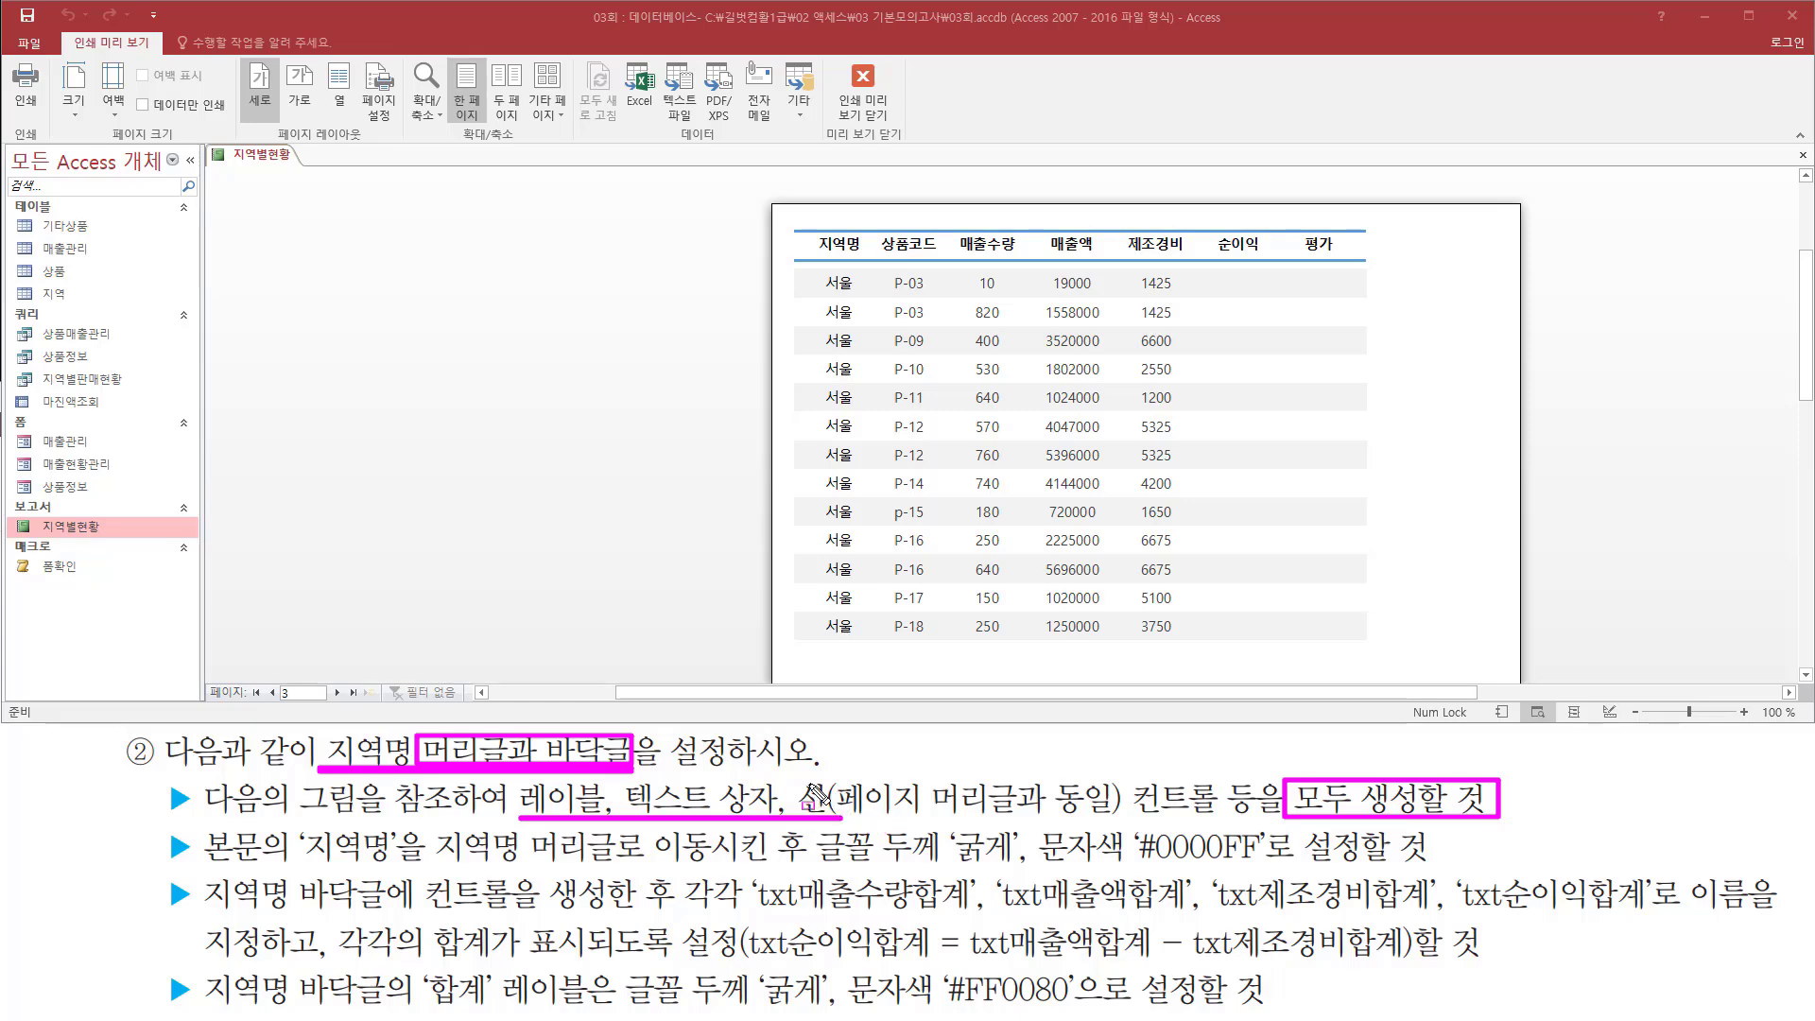
{"action": "mouse_move", "coordinate": [795, 777]}
{"action": "left_mouse_down"}
{"action": "mouse_move", "coordinate": [830, 813]}
{"action": "mouse_move", "coordinate": [1112, 815]}
{"action": "left_mouse_up"}
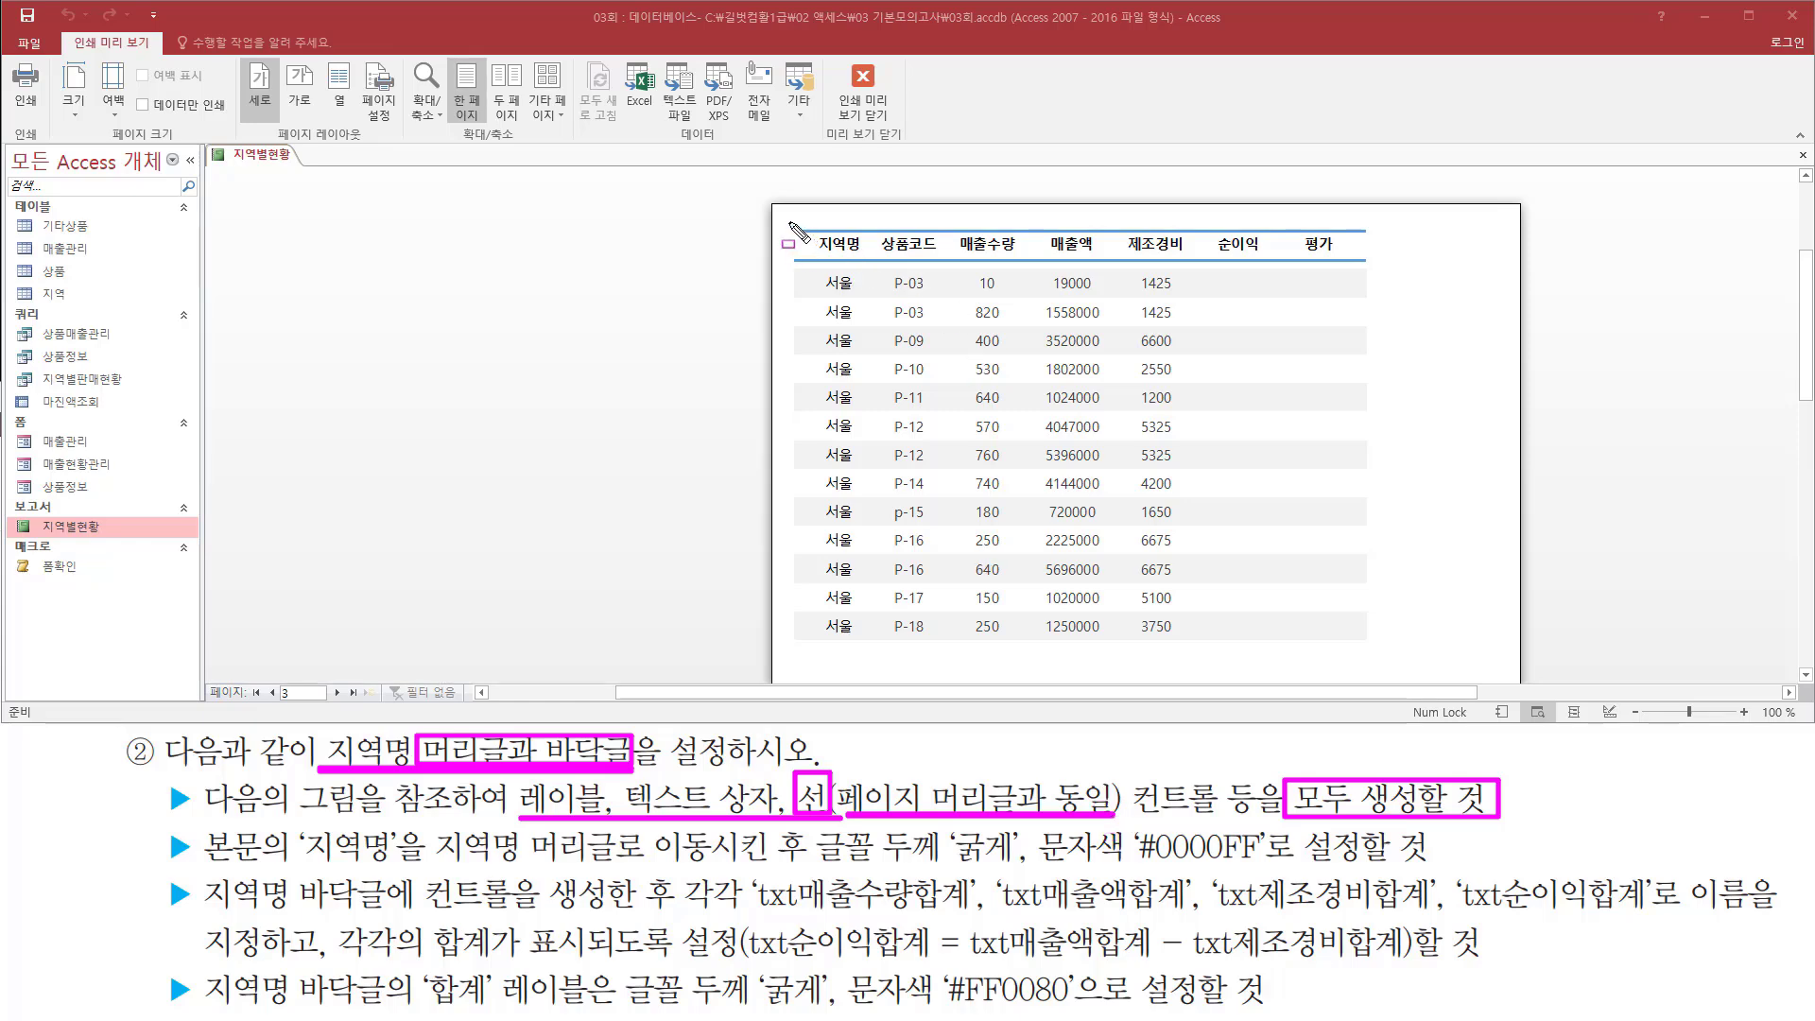
{"action": "left_click_drag", "start_coordinate": [789, 224], "coordinate": [1375, 238]}
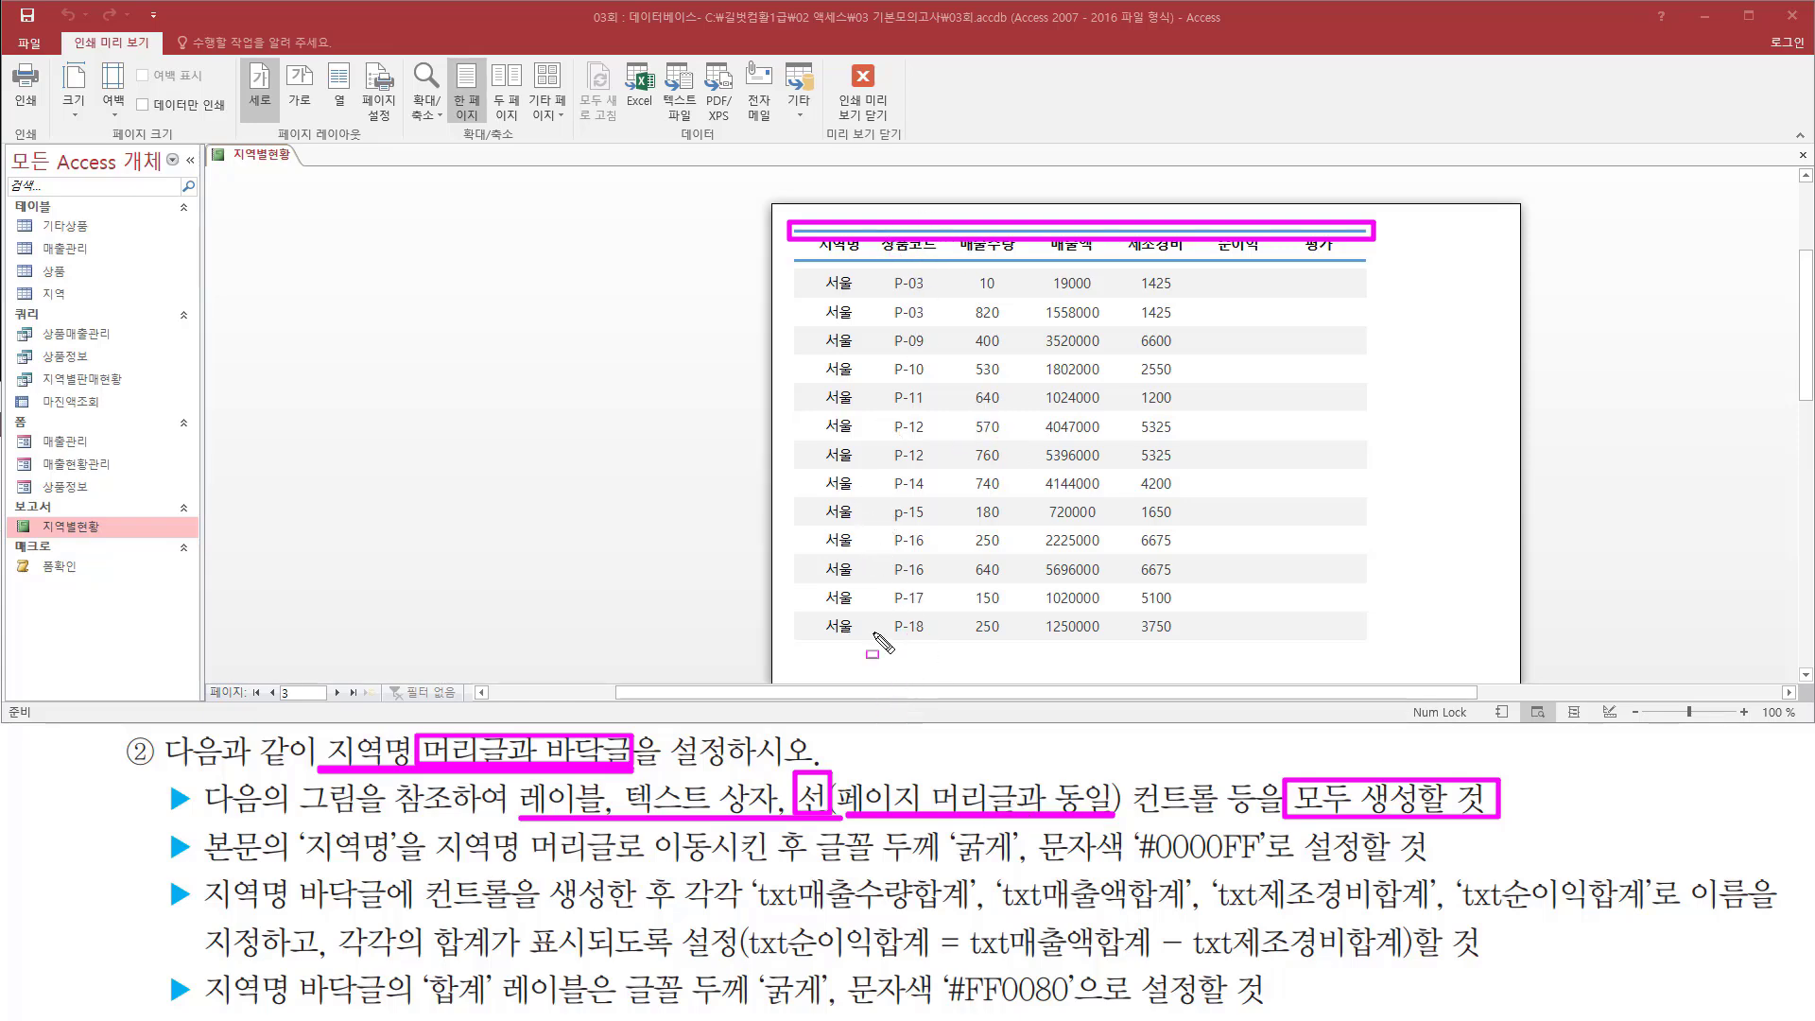
{"action": "key", "text": "Escape"}
Step: Examine the page header lines, the 서울 detail rows and the 지역명 footer area on preview page 3
{"action": "scroll", "coordinate": [805, 393], "scroll_direction": "down", "scroll_amount": 3}
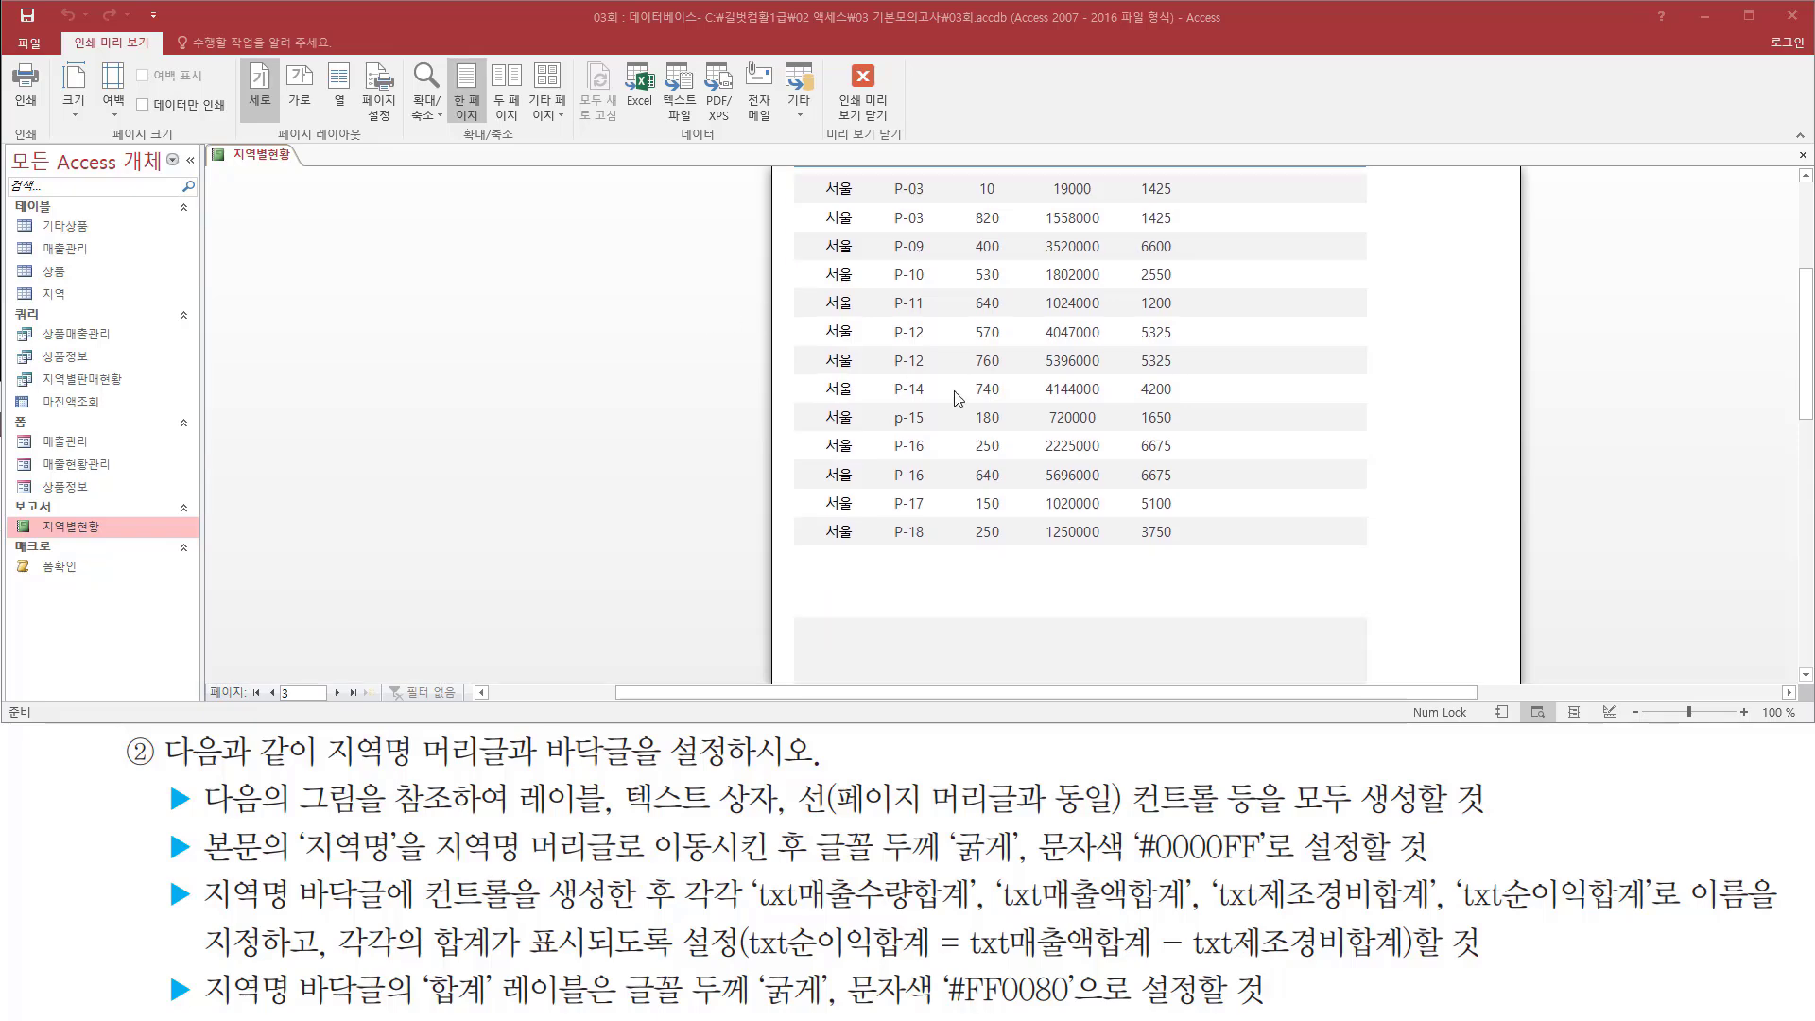
{"action": "scroll", "coordinate": [839, 394], "scroll_direction": "up", "scroll_amount": 5}
{"action": "scroll", "coordinate": [958, 398], "scroll_direction": "down", "scroll_amount": 3}
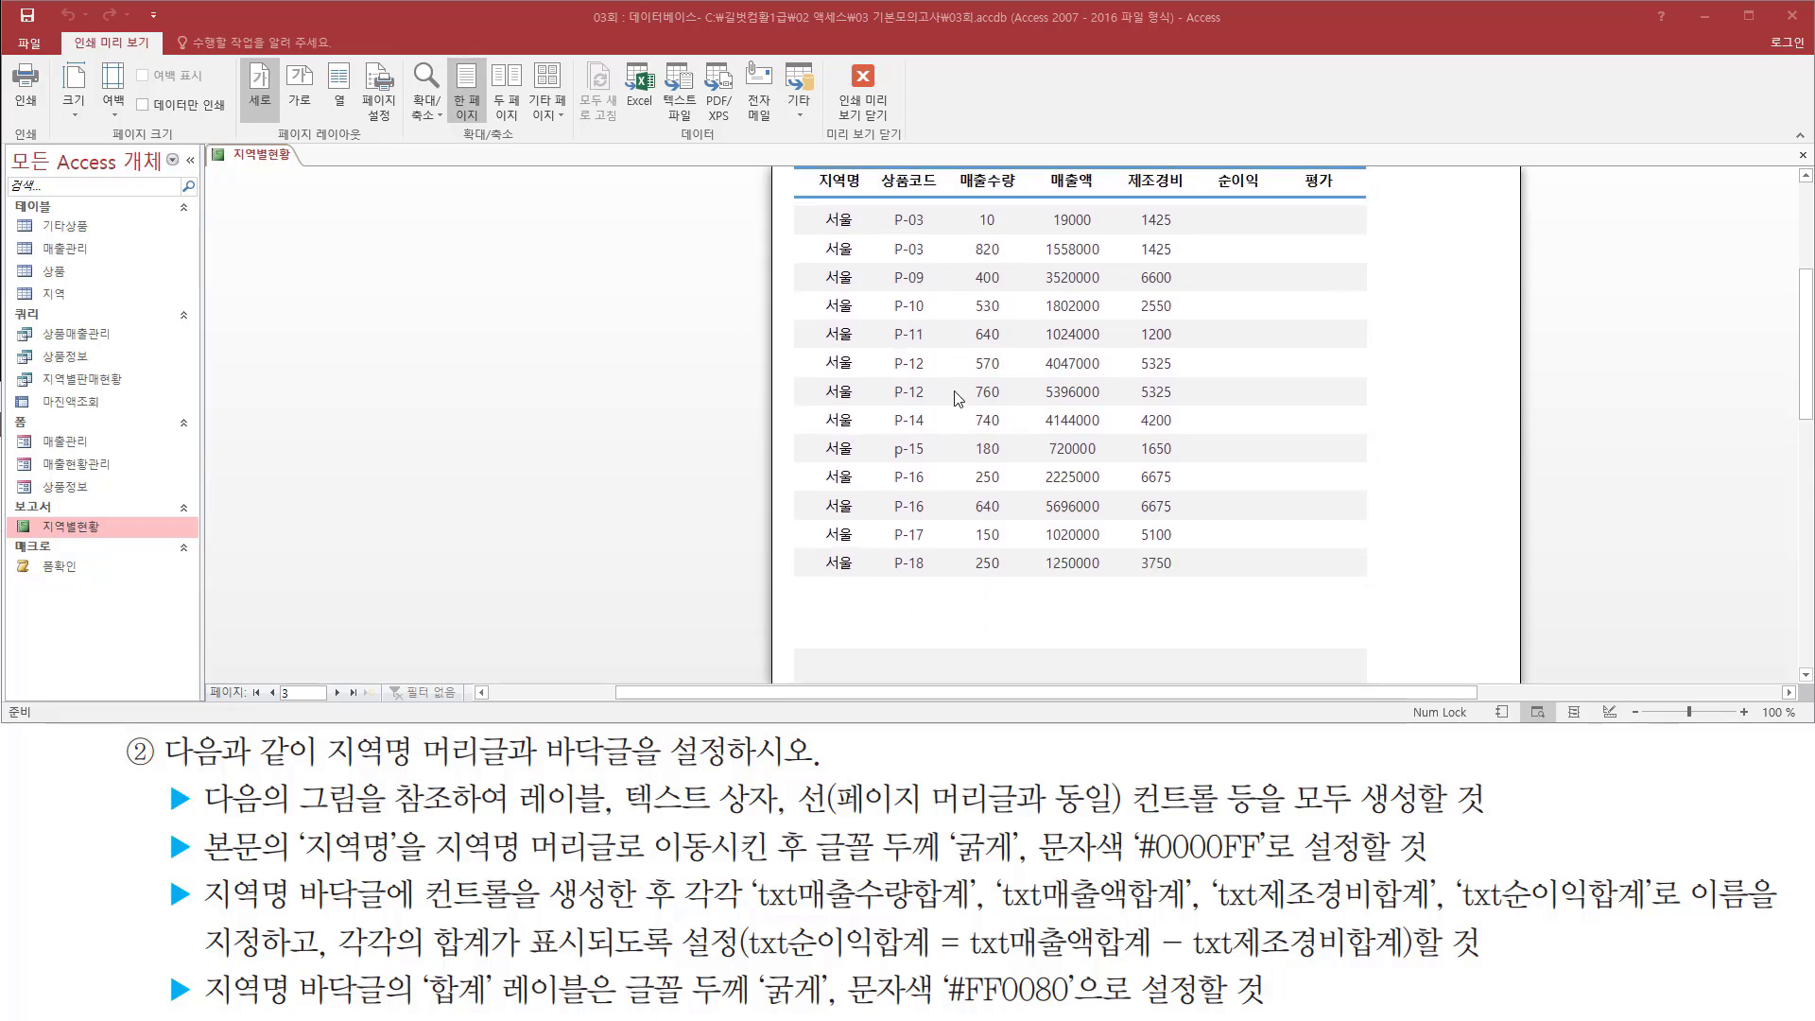
{"action": "key", "text": "ctrl+shift+d"}
{"action": "left_click_drag", "start_coordinate": [787, 218], "coordinate": [1382, 270]}
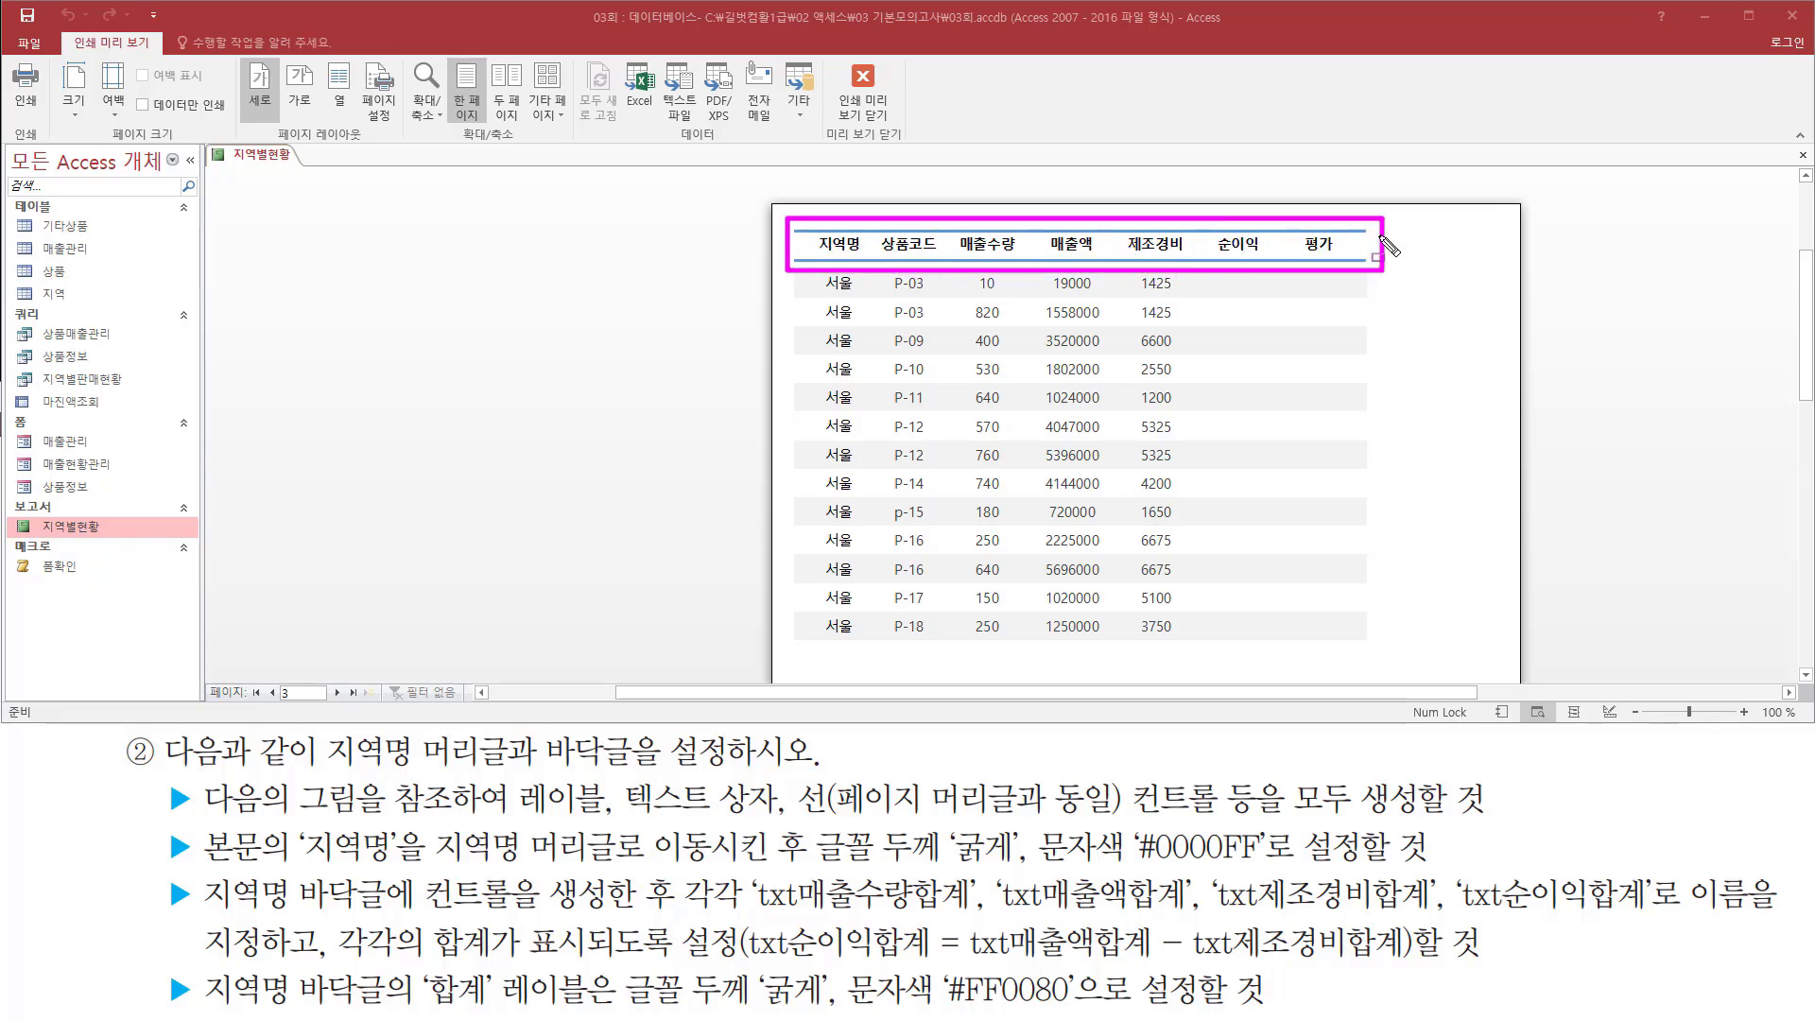
{"action": "key", "text": "ctrl+z"}
{"action": "mouse_move", "coordinate": [816, 274]}
{"action": "left_mouse_down"}
{"action": "mouse_move", "coordinate": [843, 495]}
{"action": "mouse_move", "coordinate": [1238, 643]}
{"action": "mouse_move", "coordinate": [1386, 647]}
{"action": "mouse_move", "coordinate": [1365, 638]}
{"action": "left_mouse_up"}
{"action": "key", "text": "Escape"}
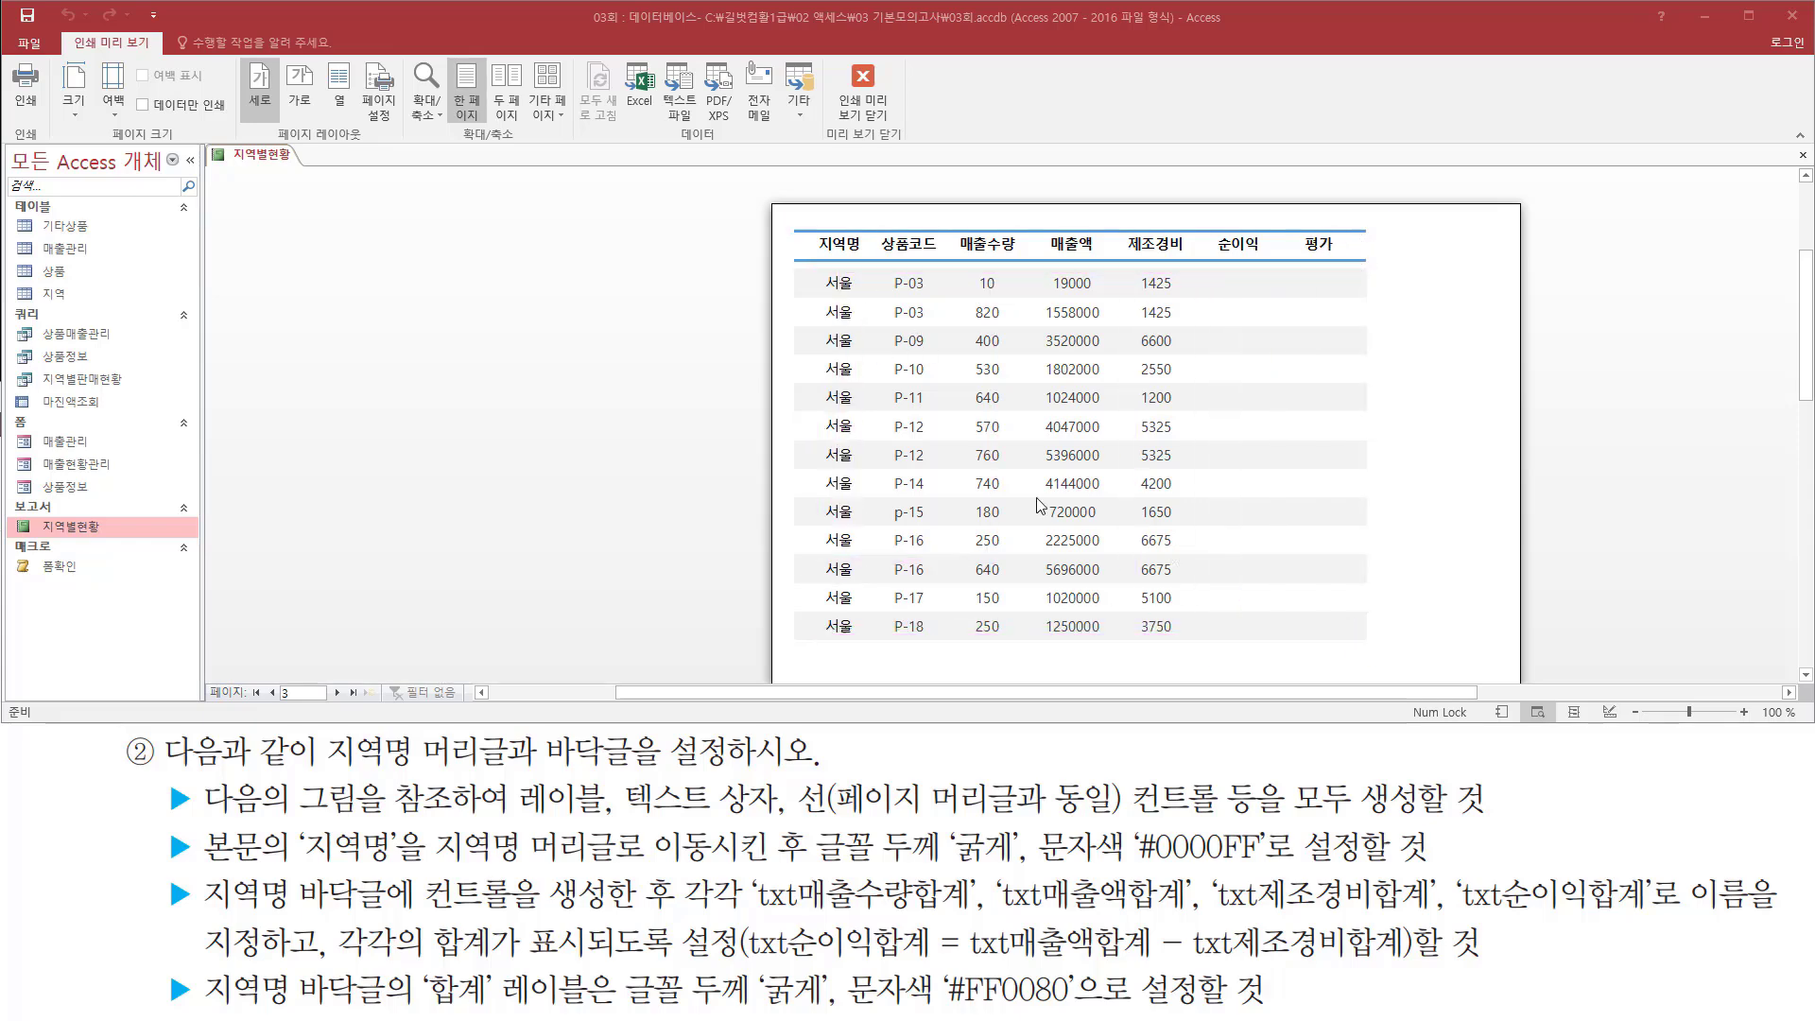
{"action": "scroll", "coordinate": [983, 499], "scroll_direction": "down", "scroll_amount": 3}
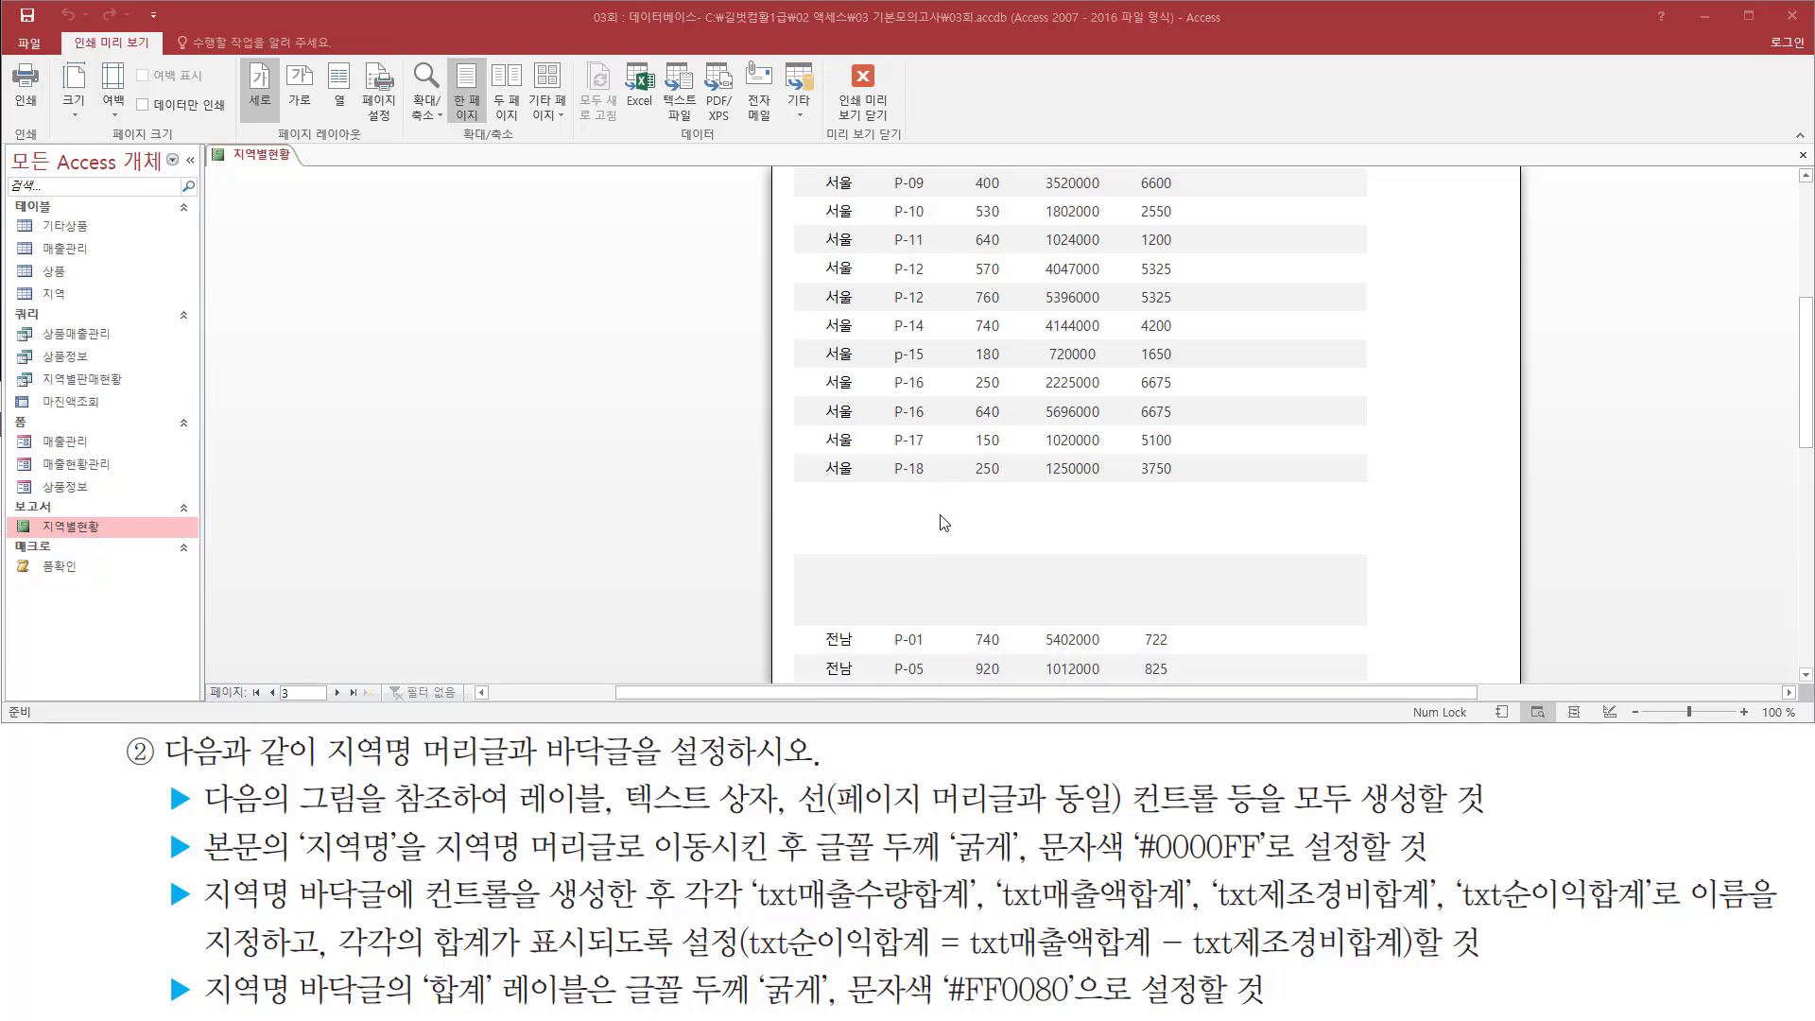
{"action": "left_click_drag", "start_coordinate": [796, 491], "coordinate": [1352, 567]}
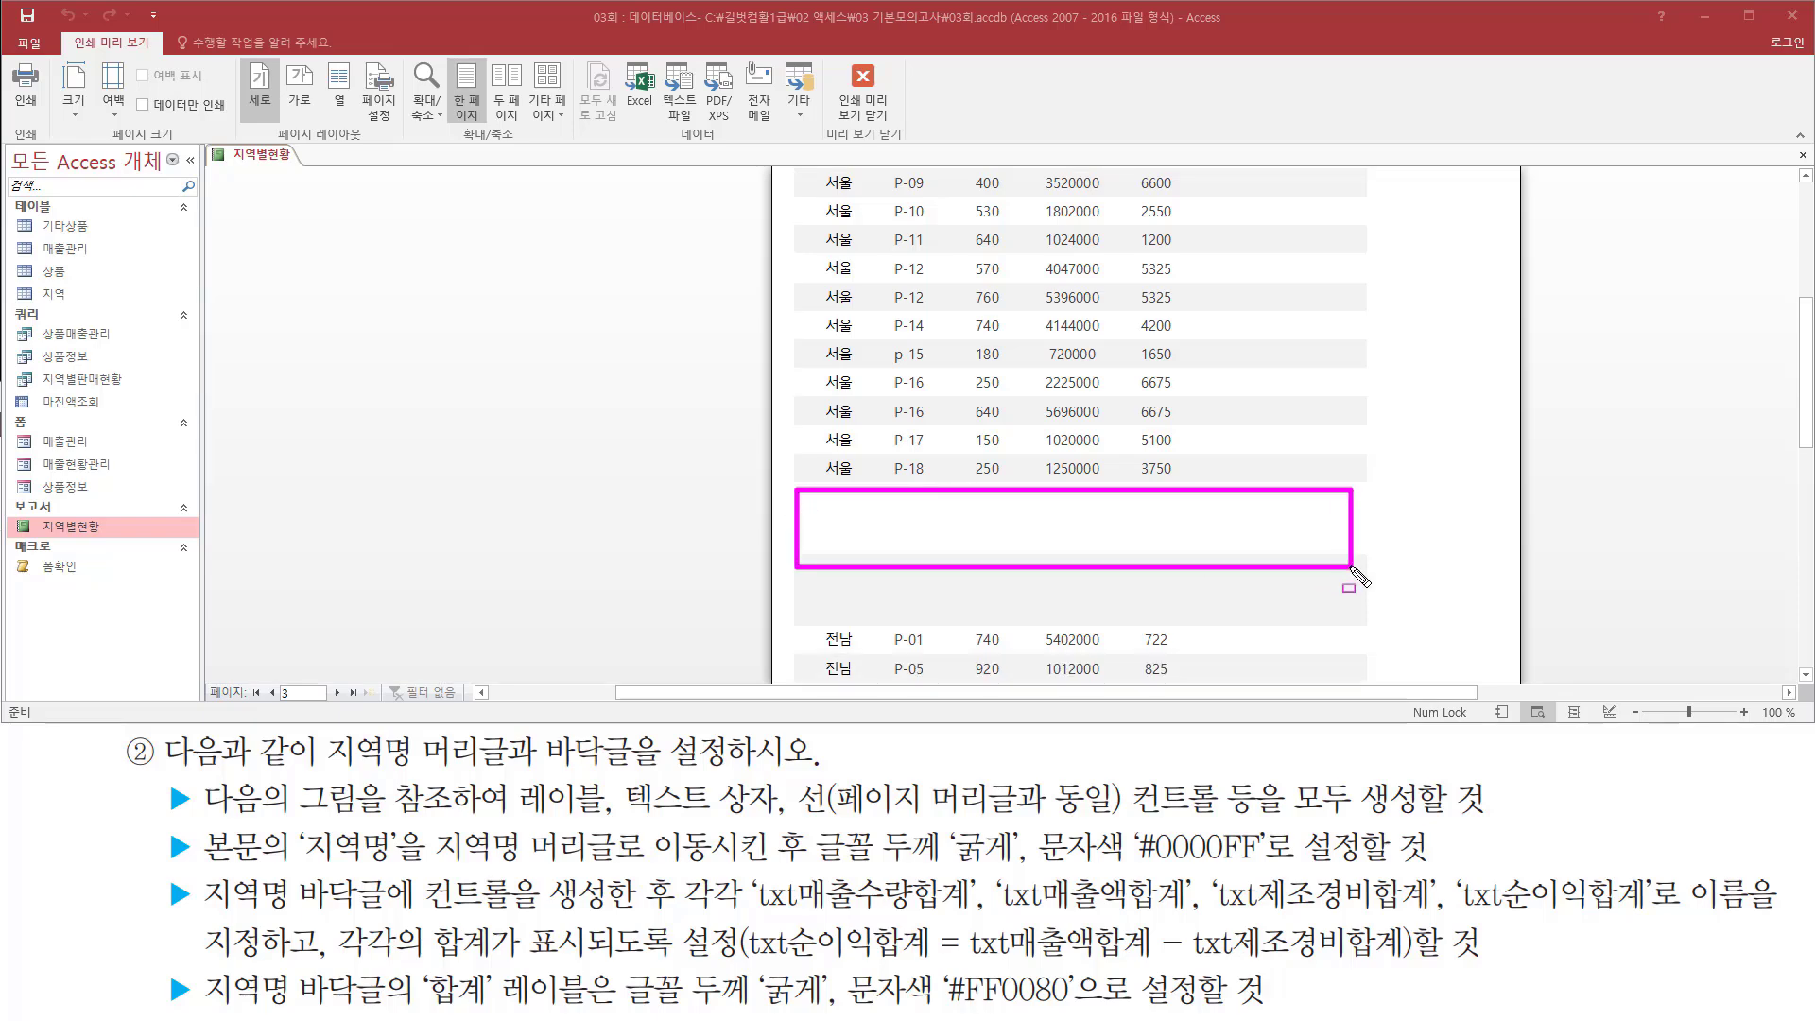
{"action": "mouse_move", "coordinate": [824, 627]}
{"action": "left_mouse_down"}
{"action": "mouse_move", "coordinate": [862, 677]}
{"action": "mouse_move", "coordinate": [1380, 695]}
{"action": "mouse_move", "coordinate": [1352, 679]}
{"action": "left_mouse_up"}
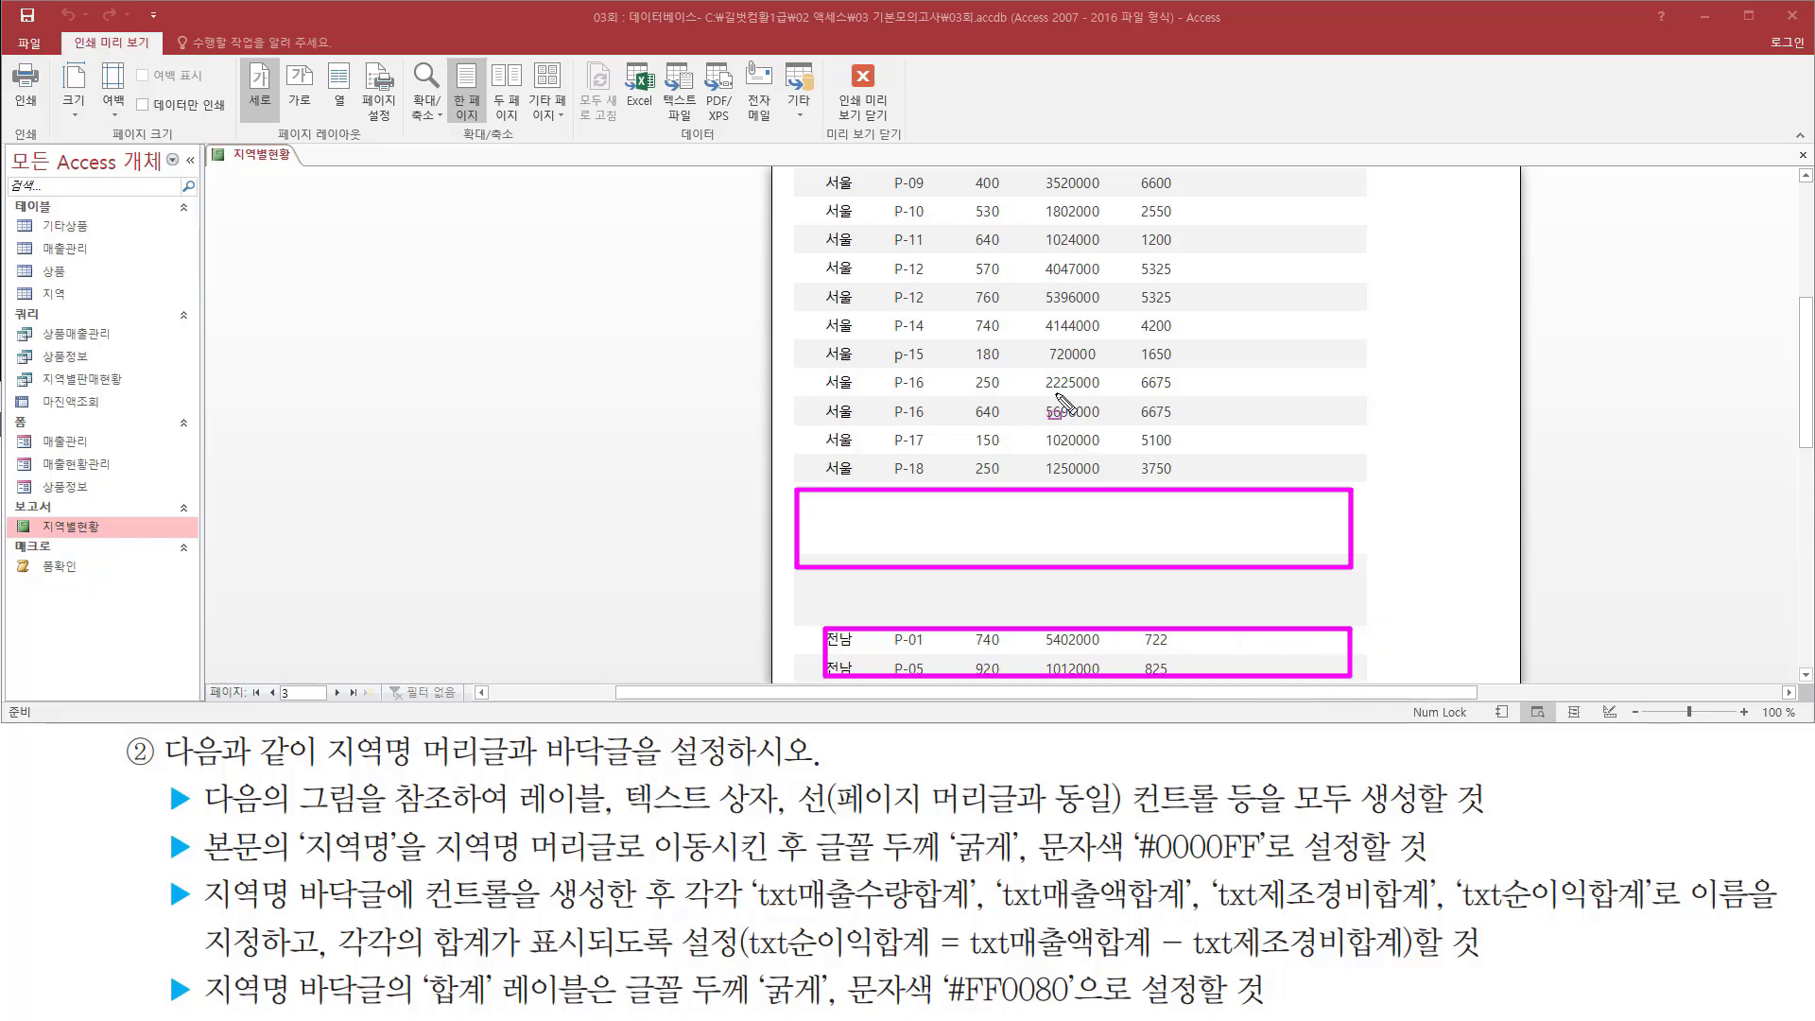
{"action": "key", "text": "e"}
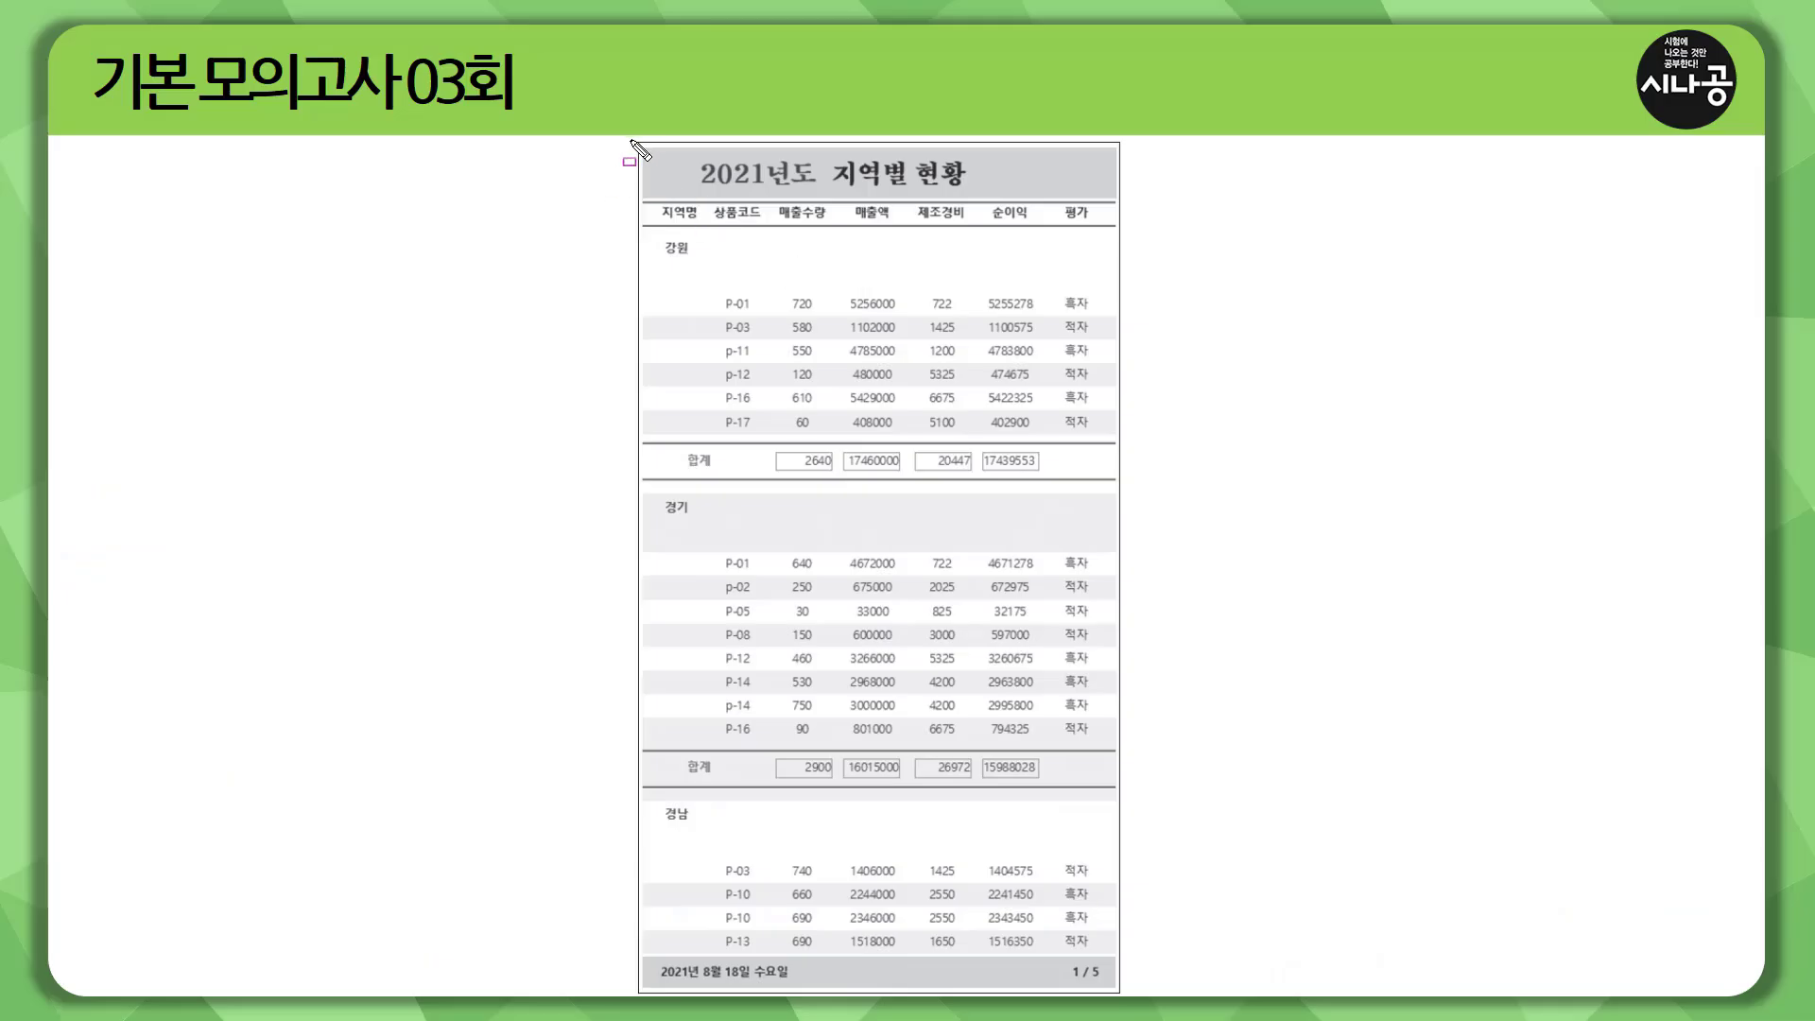
{"action": "mouse_move", "coordinate": [633, 141]}
{"action": "left_mouse_down"}
{"action": "mouse_move", "coordinate": [753, 656]}
{"action": "mouse_move", "coordinate": [1093, 1000]}
{"action": "mouse_move", "coordinate": [1125, 997]}
{"action": "left_mouse_up"}
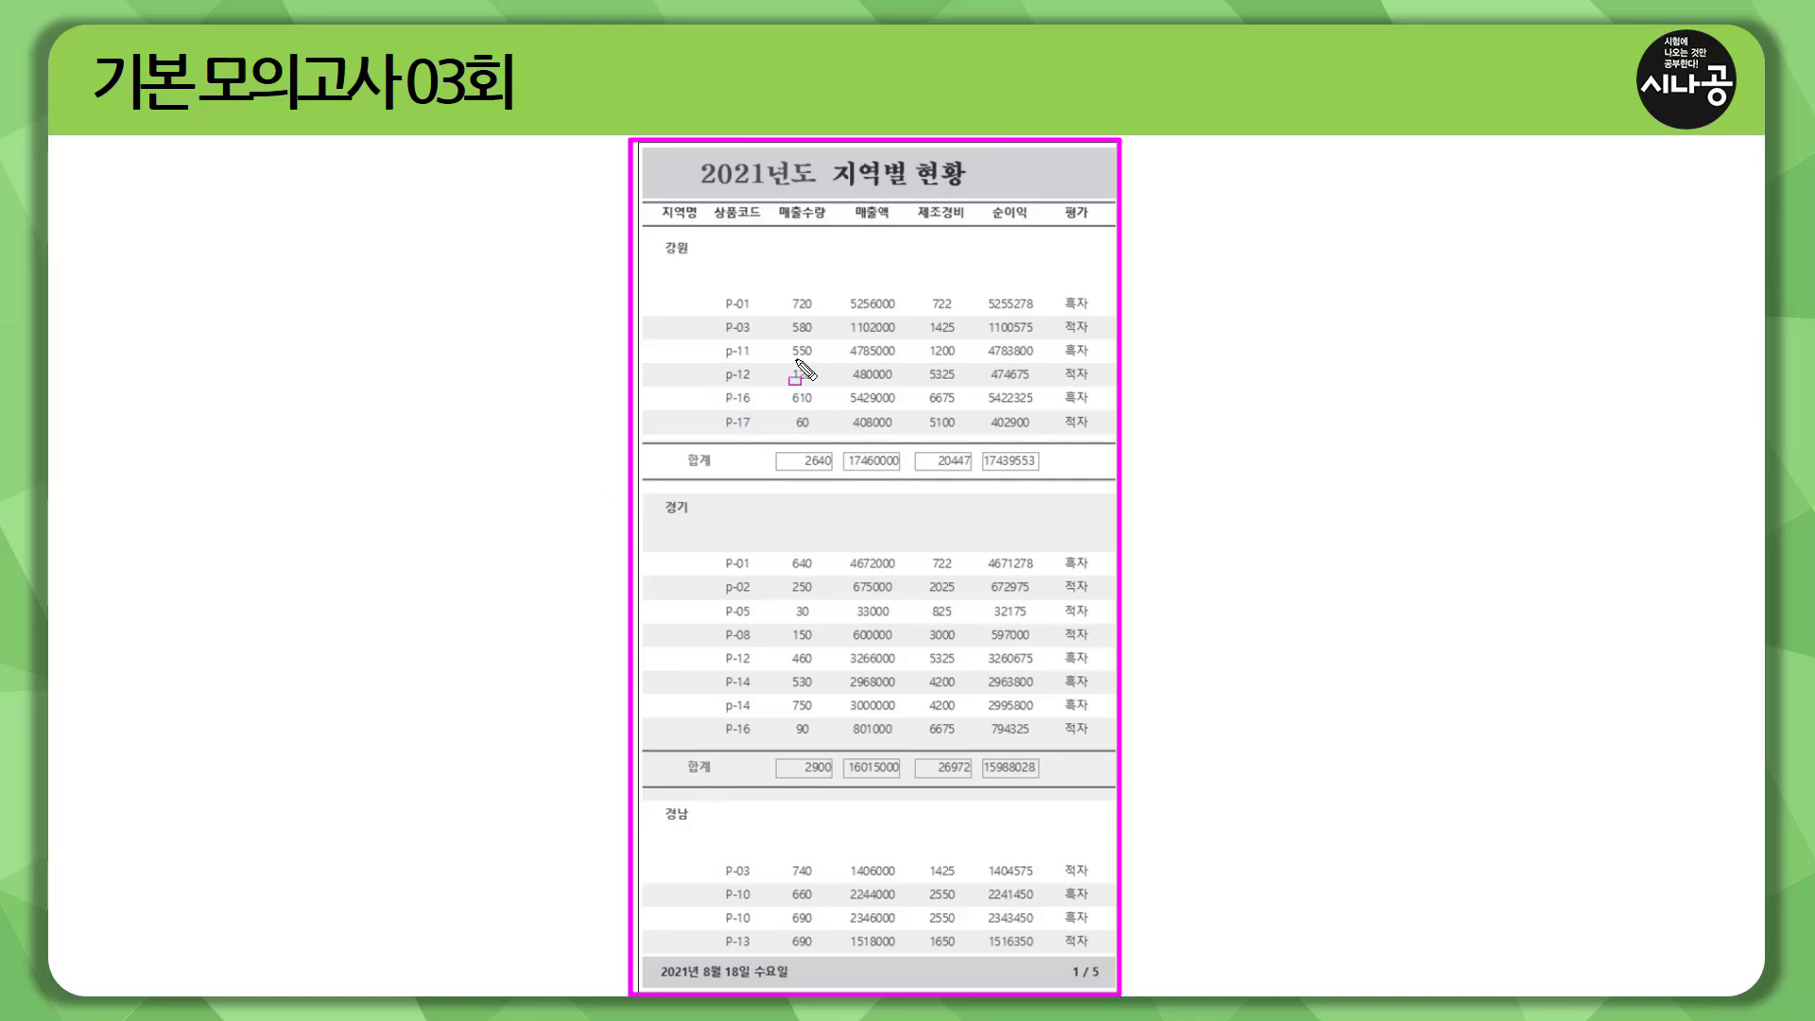
{"action": "key", "text": "Escape"}
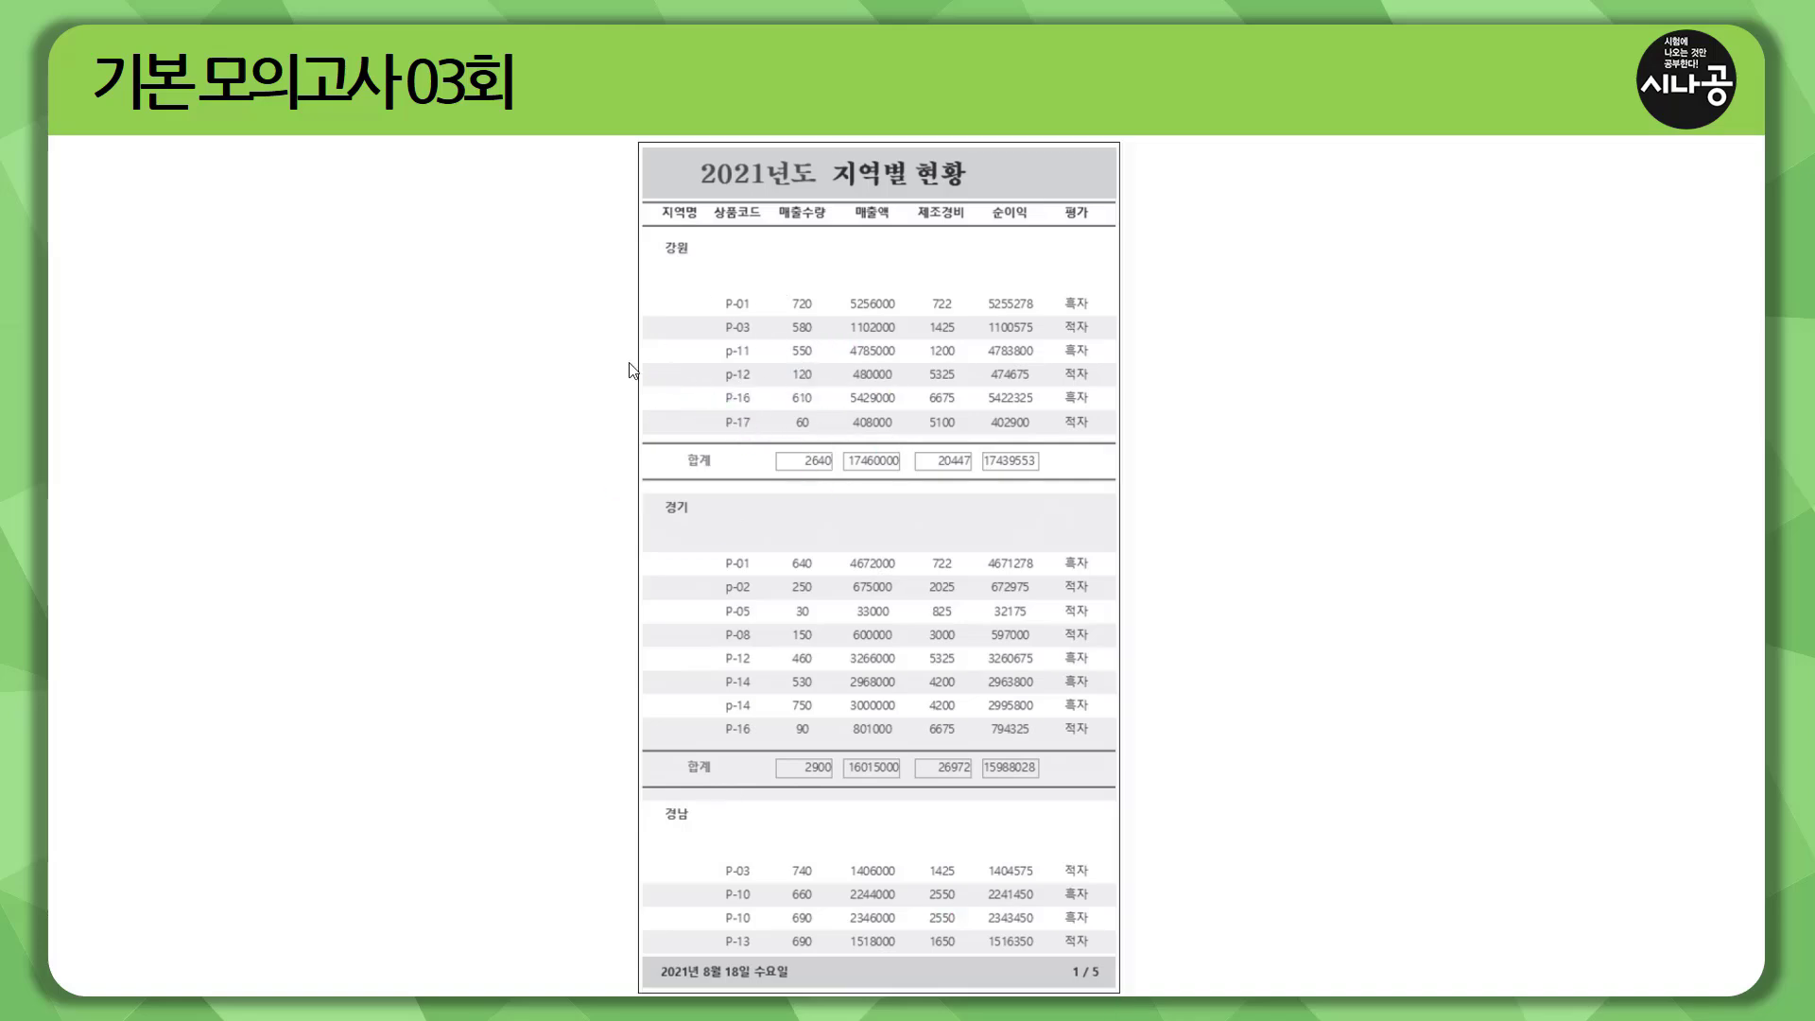
{"action": "left_click", "coordinate": [513, 354]}
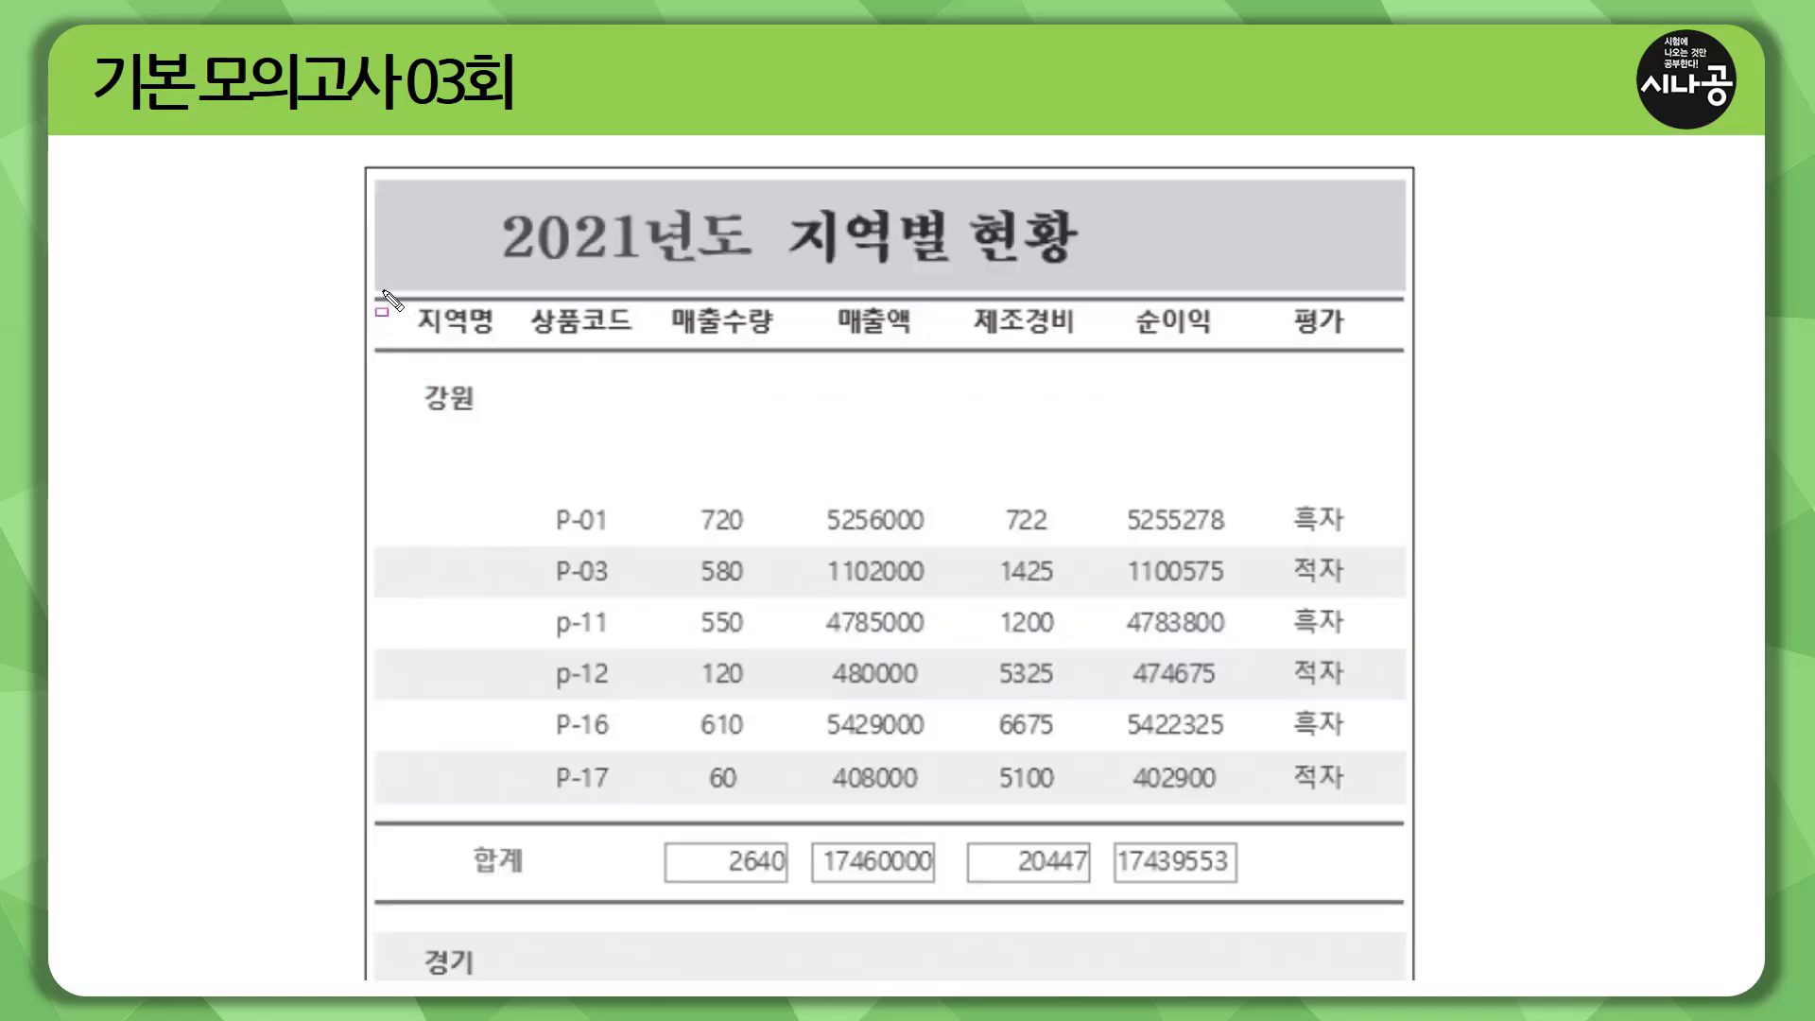
{"action": "left_click_drag", "start_coordinate": [365, 291], "coordinate": [1413, 361]}
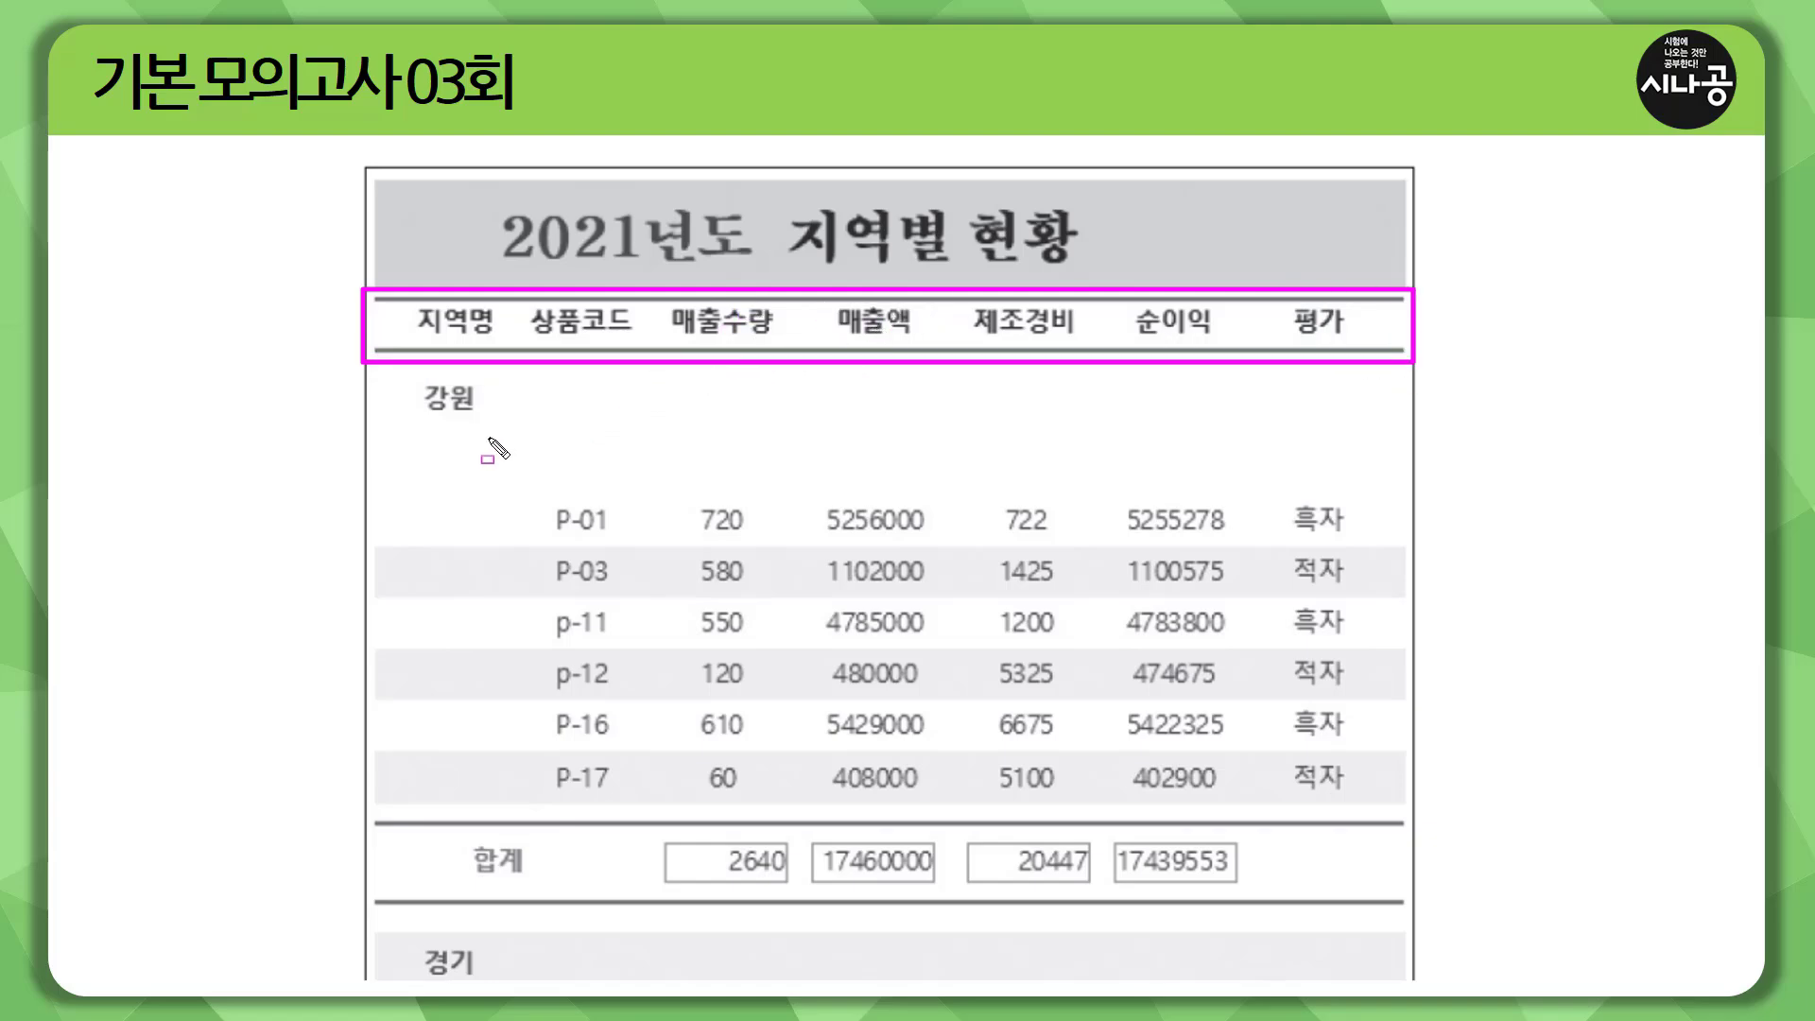
{"action": "key", "text": "Escape"}
{"action": "key", "text": "ctrl+shift+d"}
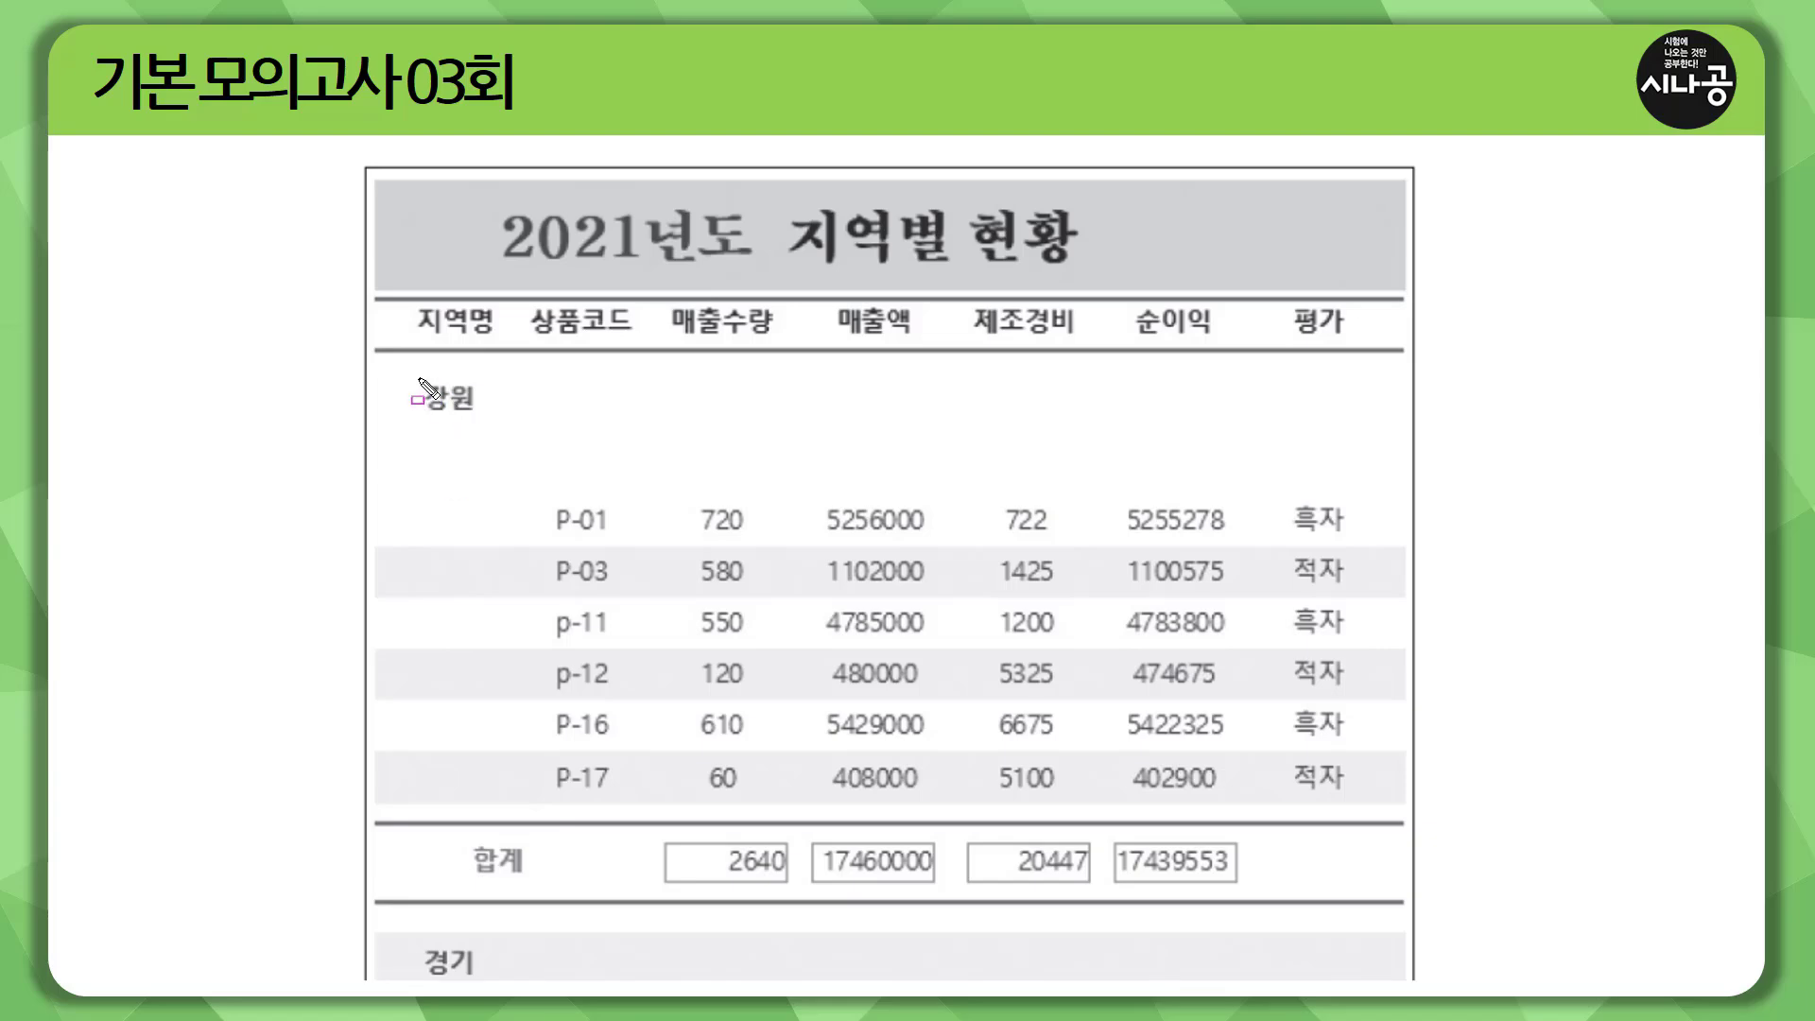
{"action": "left_click_drag", "start_coordinate": [419, 378], "coordinate": [488, 415]}
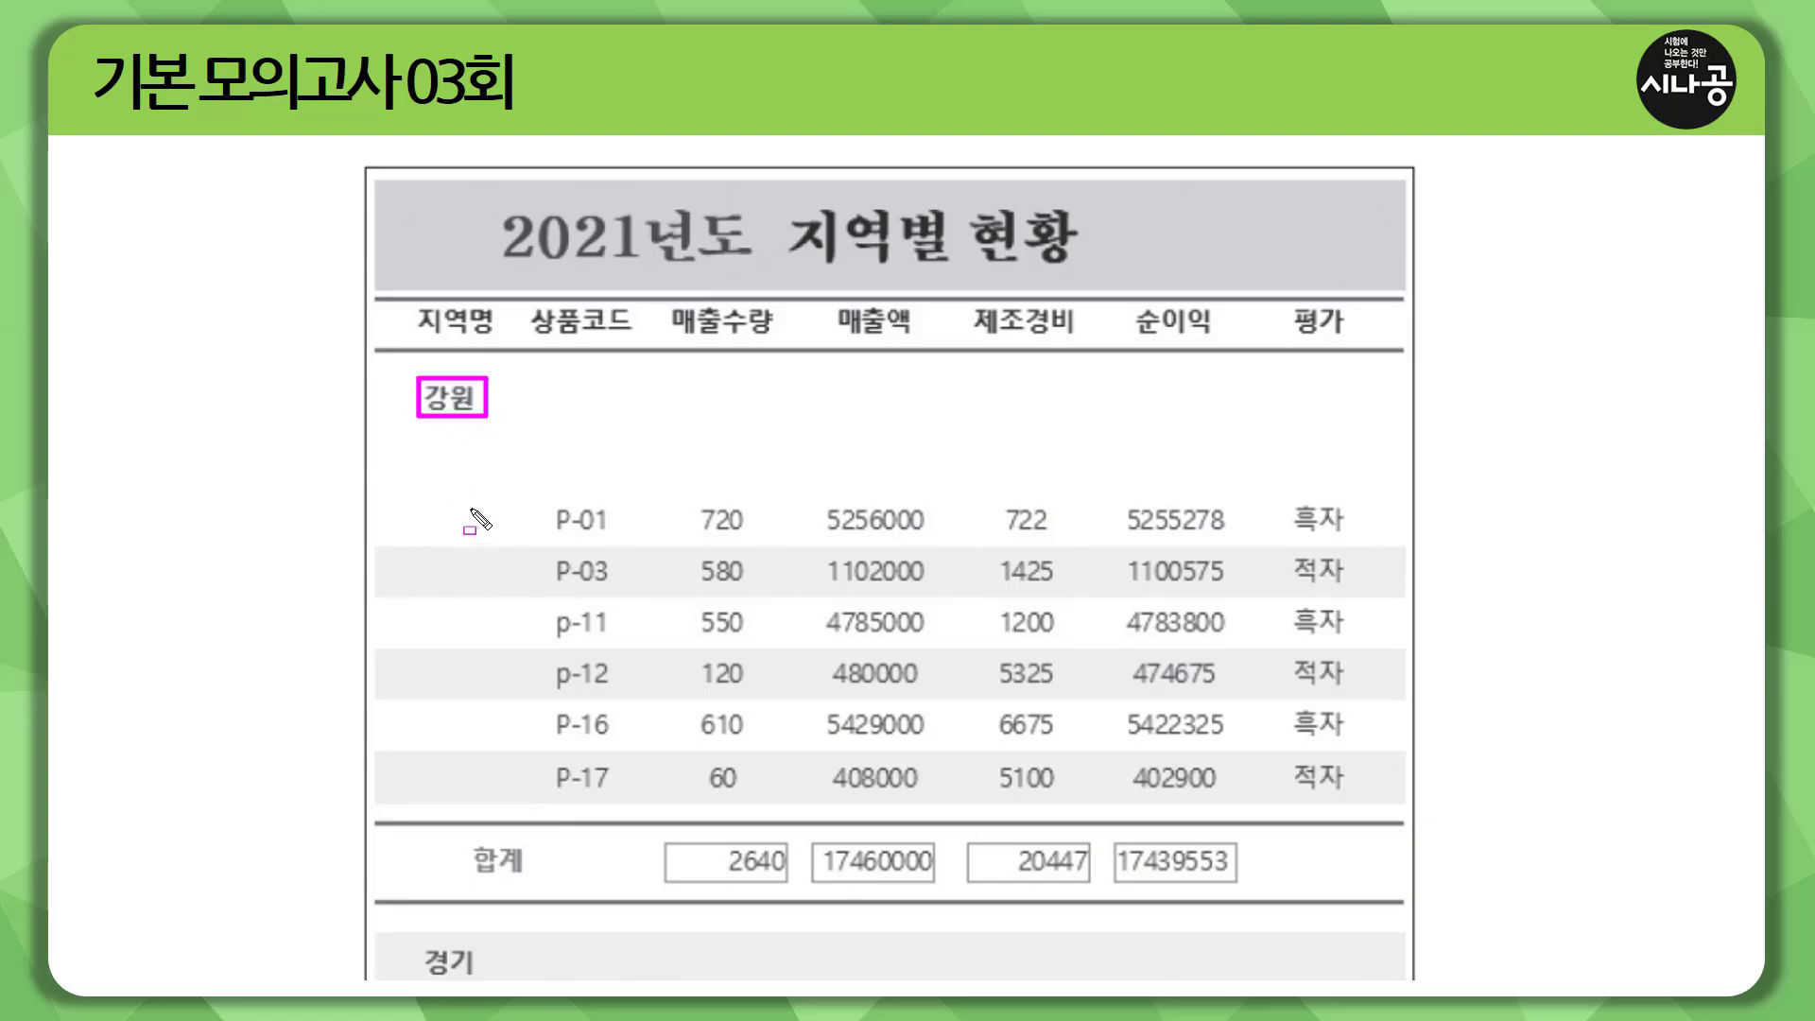
{"action": "left_click_drag", "start_coordinate": [424, 501], "coordinate": [488, 810]}
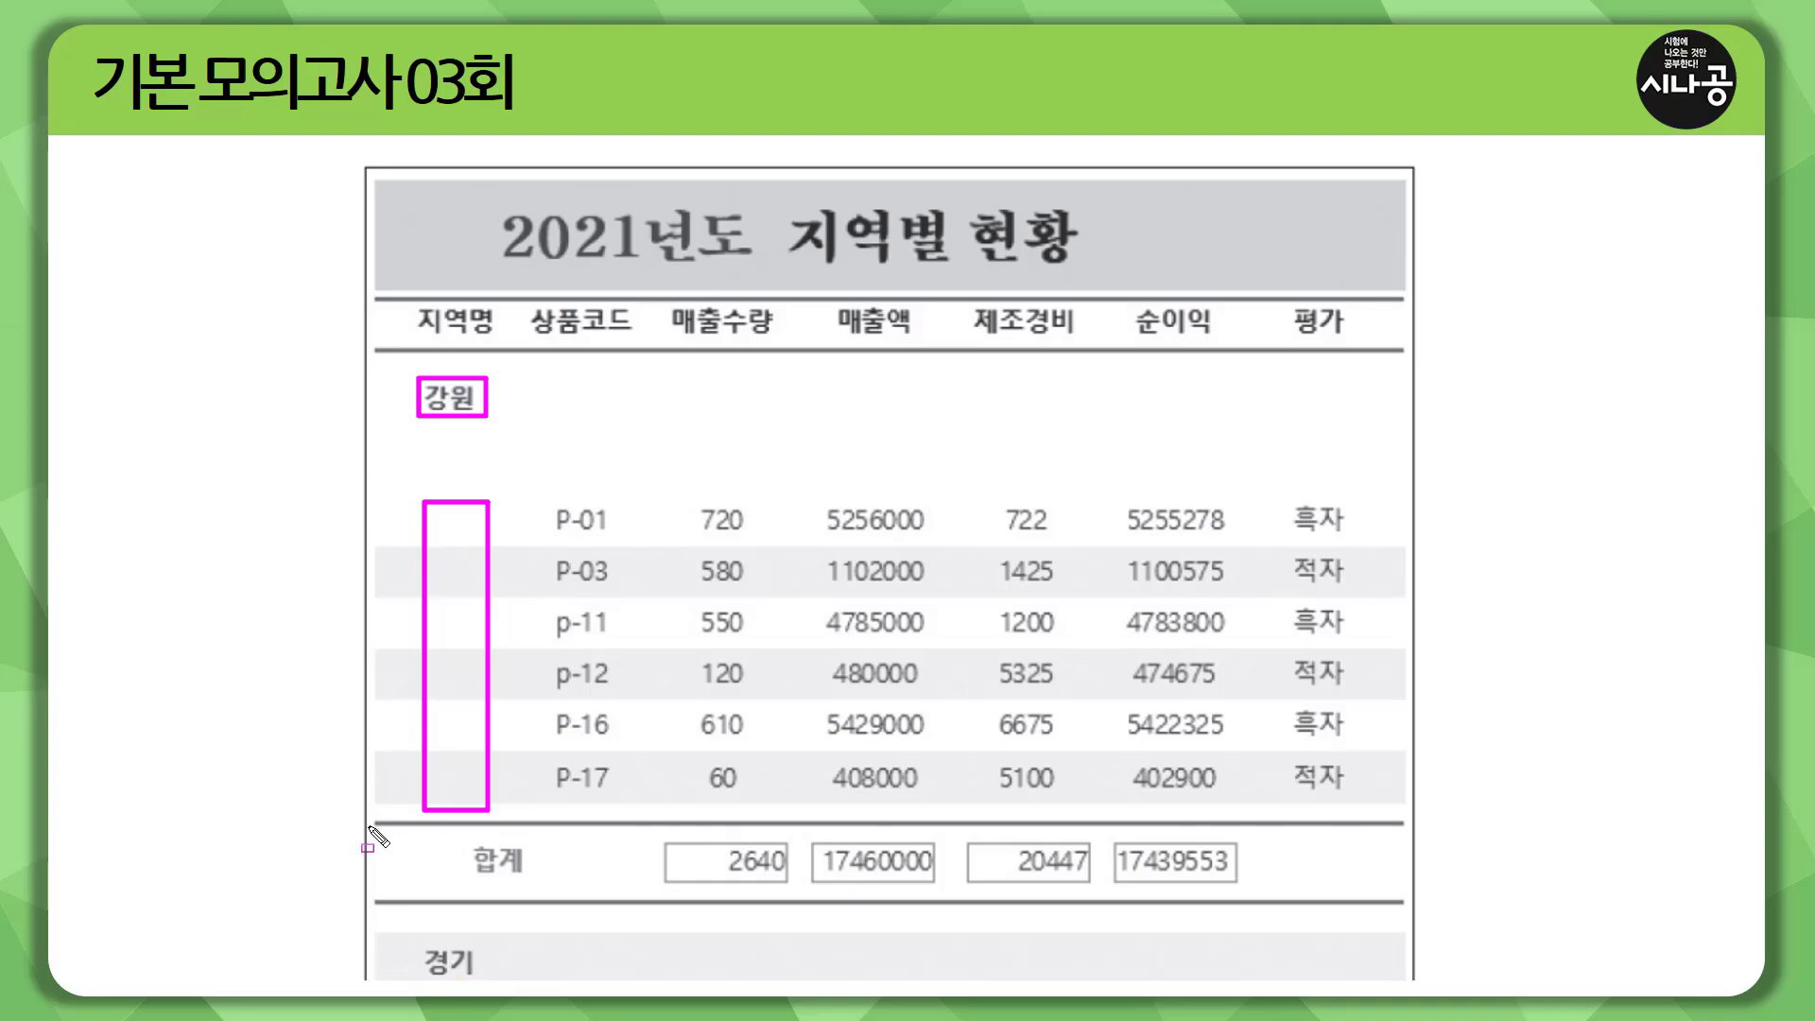
{"action": "key", "text": "e"}
{"action": "mouse_move", "coordinate": [365, 803]}
{"action": "left_mouse_down"}
{"action": "mouse_move", "coordinate": [802, 840]}
{"action": "mouse_move", "coordinate": [1411, 840]}
{"action": "left_mouse_up"}
{"action": "mouse_move", "coordinate": [369, 886]}
{"action": "left_mouse_down"}
{"action": "mouse_move", "coordinate": [911, 932]}
{"action": "mouse_move", "coordinate": [1461, 945]}
{"action": "mouse_move", "coordinate": [1420, 925]}
{"action": "left_mouse_up"}
{"action": "left_click_drag", "start_coordinate": [465, 843], "coordinate": [600, 879]}
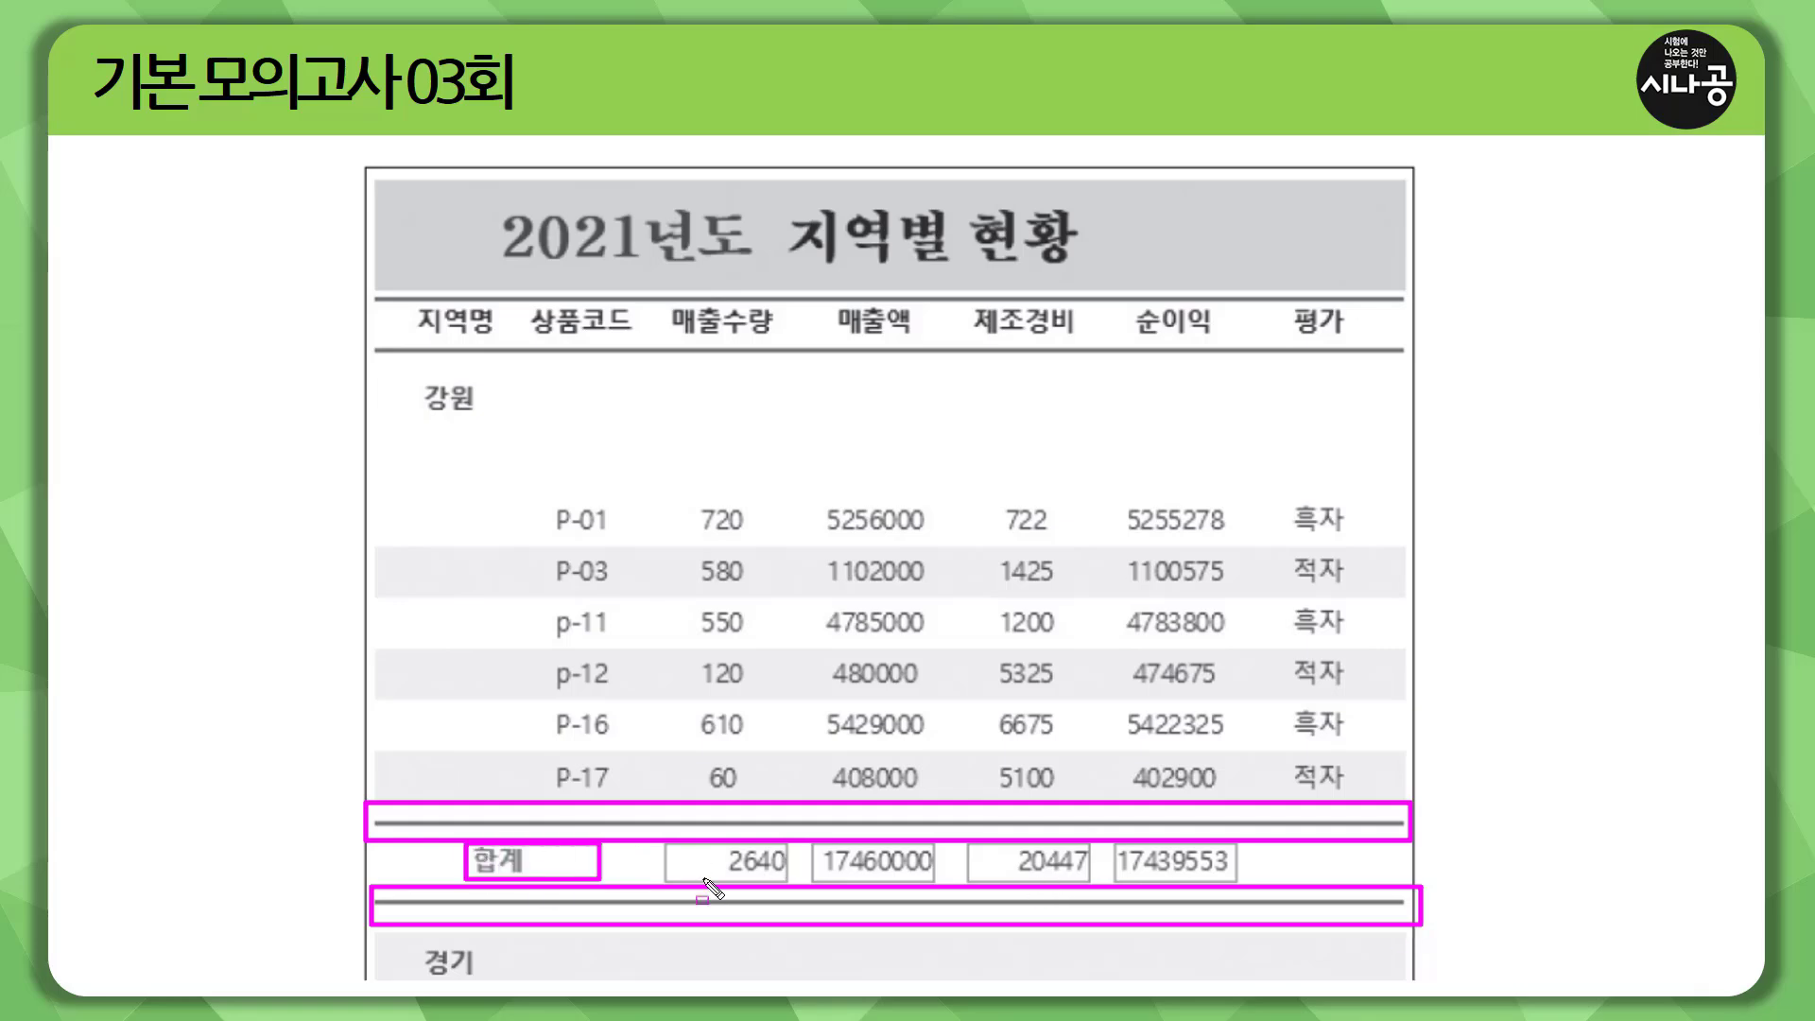
{"action": "left_click_drag", "start_coordinate": [709, 887], "coordinate": [1256, 888]}
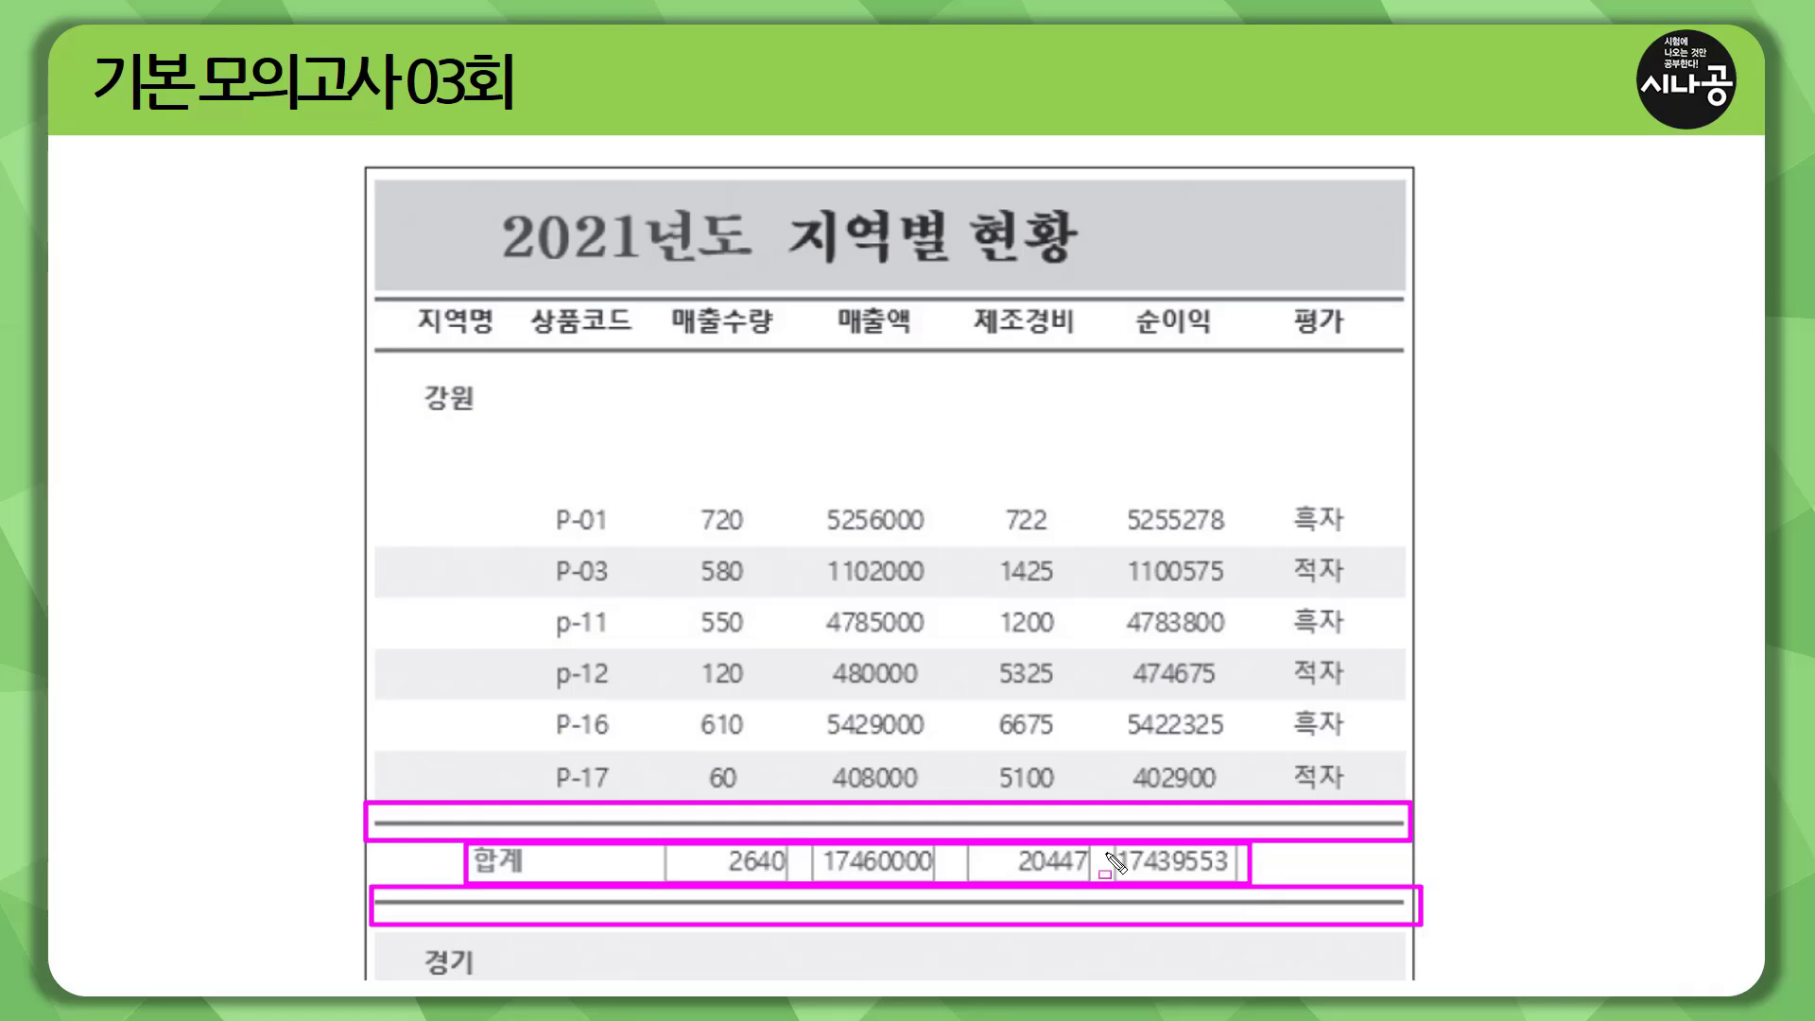
{"action": "key", "text": "Escape"}
{"action": "left_click_drag", "start_coordinate": [680, 482], "coordinate": [778, 868]}
{"action": "left_click_drag", "start_coordinate": [831, 508], "coordinate": [926, 825]}
{"action": "mouse_move", "coordinate": [828, 848]}
{"action": "left_mouse_down"}
{"action": "mouse_move", "coordinate": [838, 868]}
{"action": "mouse_move", "coordinate": [909, 879]}
{"action": "left_mouse_up"}
{"action": "left_click_drag", "start_coordinate": [987, 509], "coordinate": [1084, 867]}
{"action": "mouse_move", "coordinate": [1124, 497]}
{"action": "left_mouse_down"}
{"action": "mouse_move", "coordinate": [1169, 667]}
{"action": "mouse_move", "coordinate": [1235, 792]}
{"action": "left_mouse_up"}
{"action": "left_click_drag", "start_coordinate": [1116, 849], "coordinate": [1218, 871]}
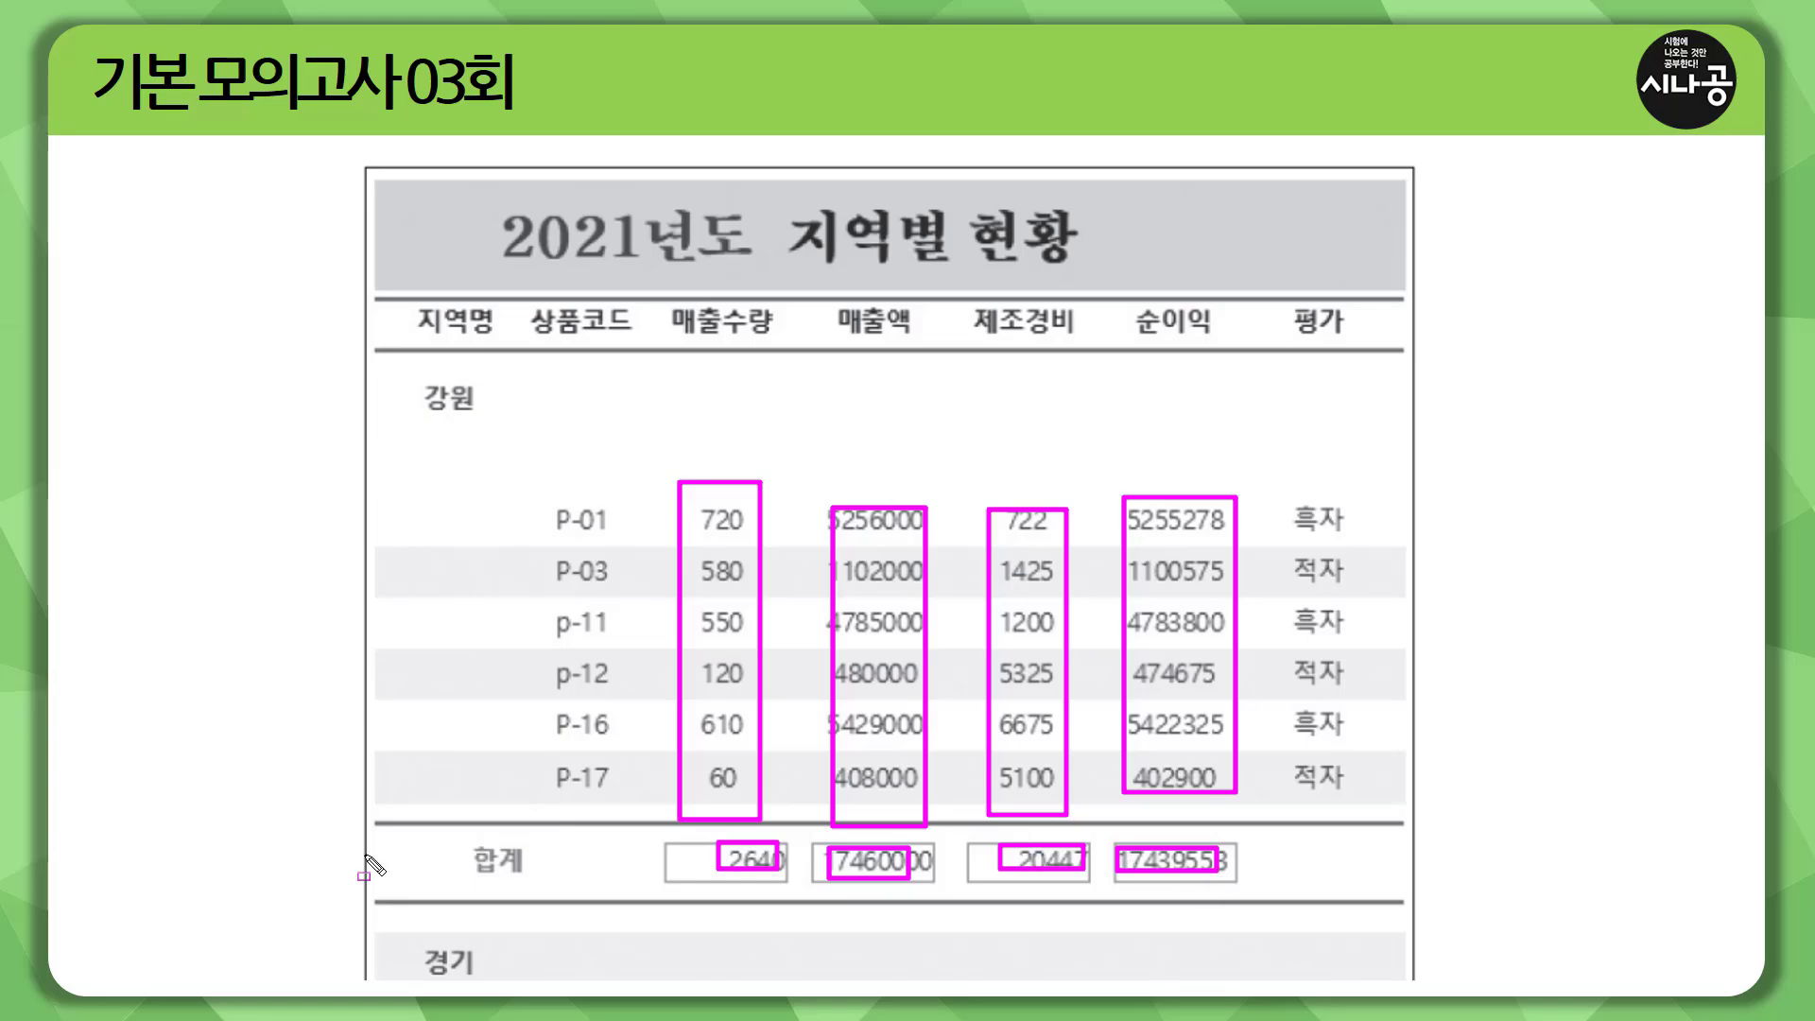
{"action": "key", "text": "Escape"}
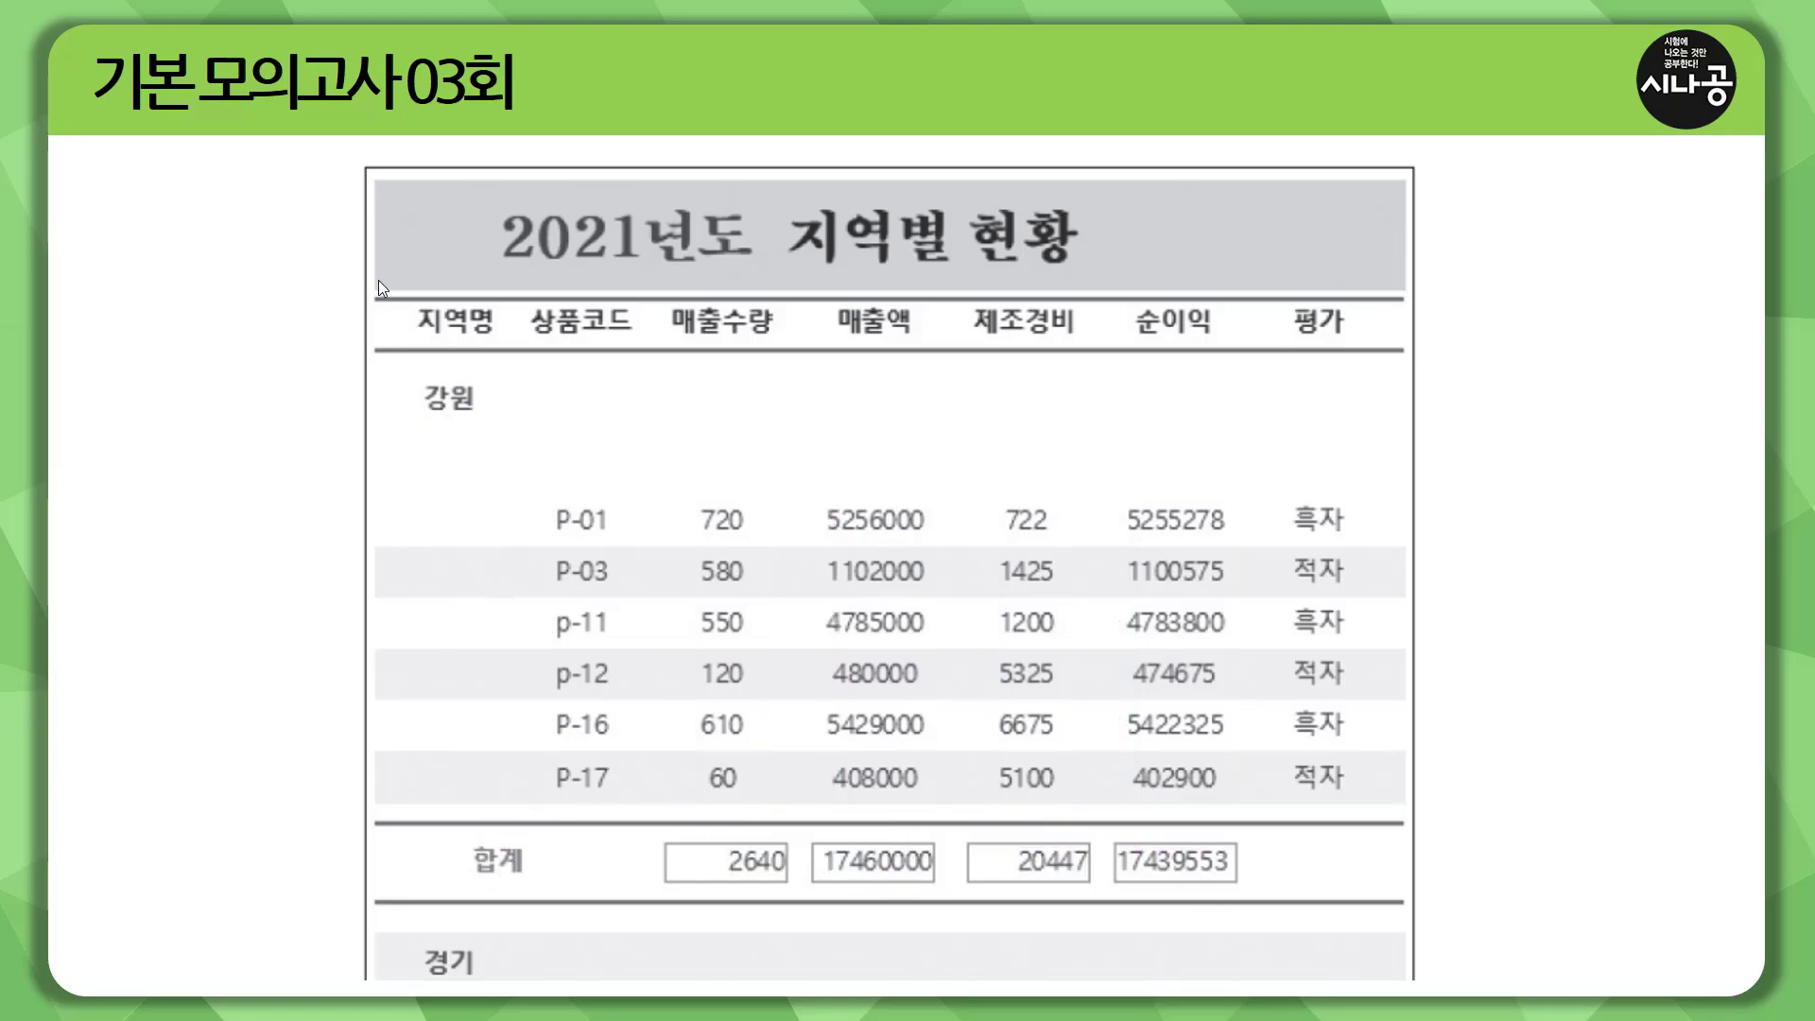
{"action": "left_click_drag", "start_coordinate": [369, 309], "coordinate": [1410, 290]}
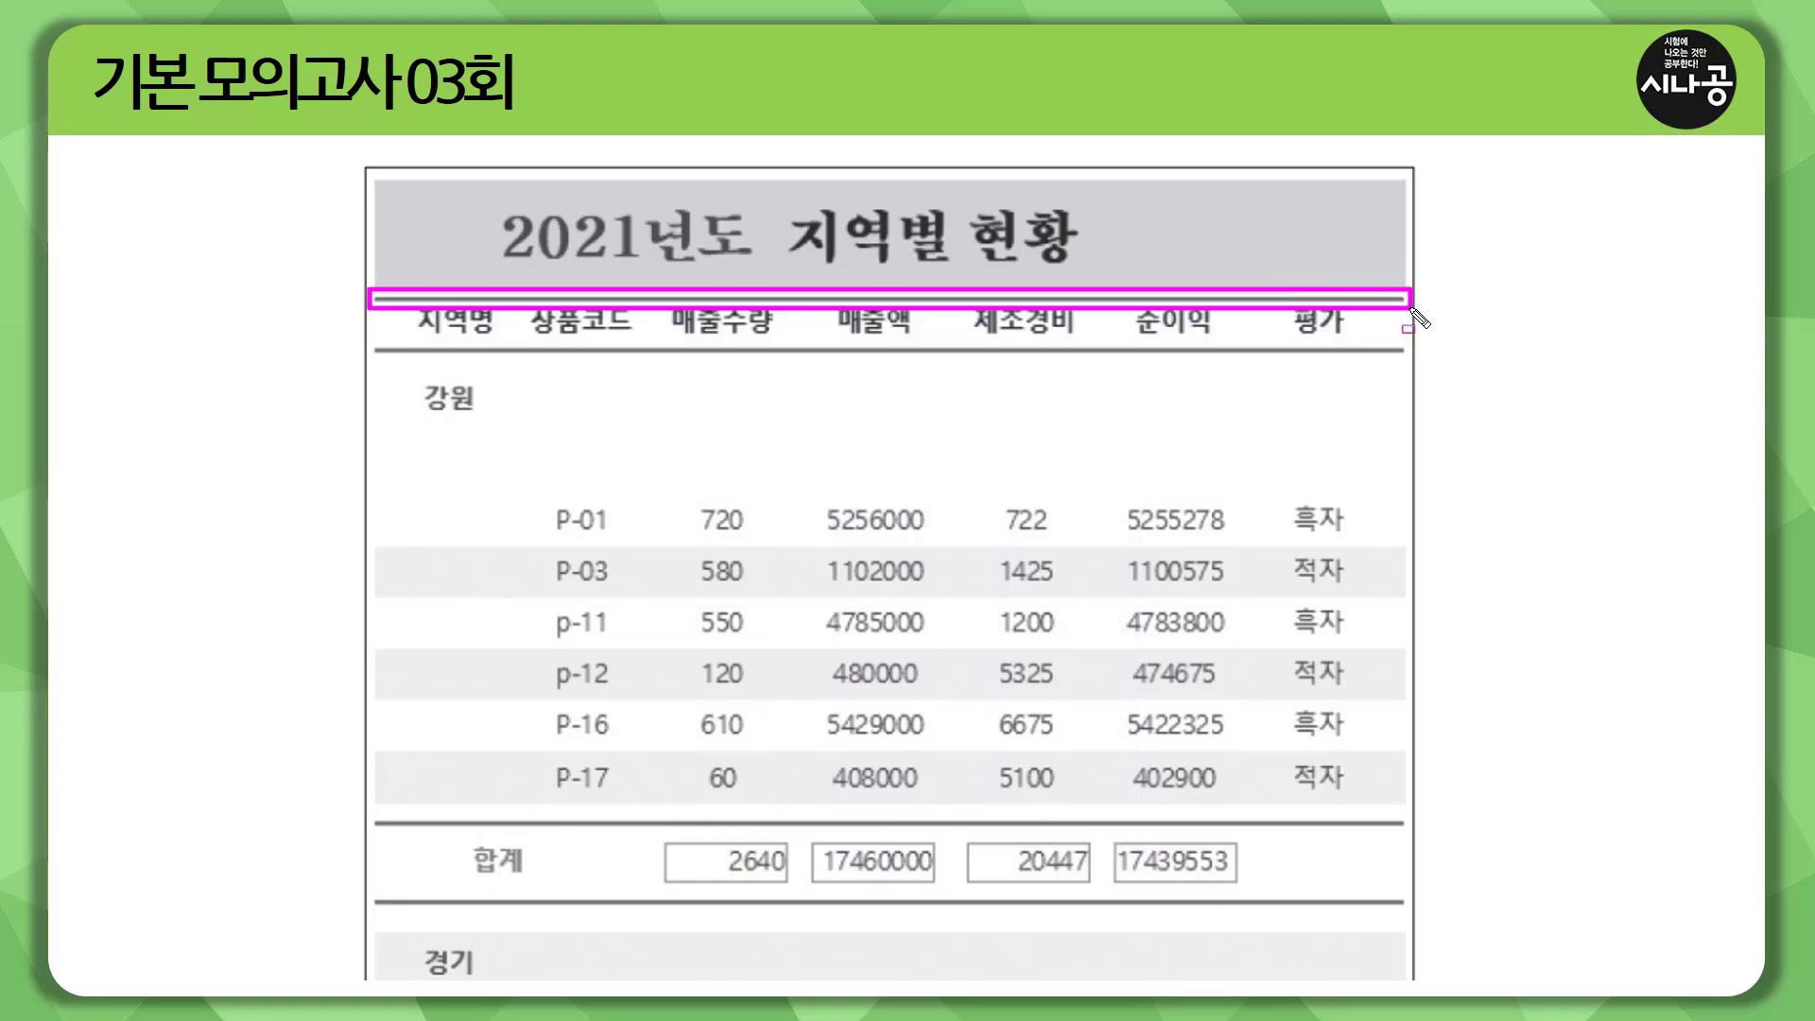
{"action": "mouse_move", "coordinate": [370, 803]}
{"action": "left_mouse_down"}
{"action": "mouse_move", "coordinate": [383, 831]}
{"action": "mouse_move", "coordinate": [1398, 850]}
{"action": "mouse_move", "coordinate": [1406, 836]}
{"action": "left_mouse_up"}
{"action": "mouse_move", "coordinate": [369, 883]}
{"action": "left_mouse_down"}
{"action": "mouse_move", "coordinate": [441, 923]}
{"action": "mouse_move", "coordinate": [1397, 938]}
{"action": "mouse_move", "coordinate": [1427, 920]}
{"action": "left_mouse_up"}
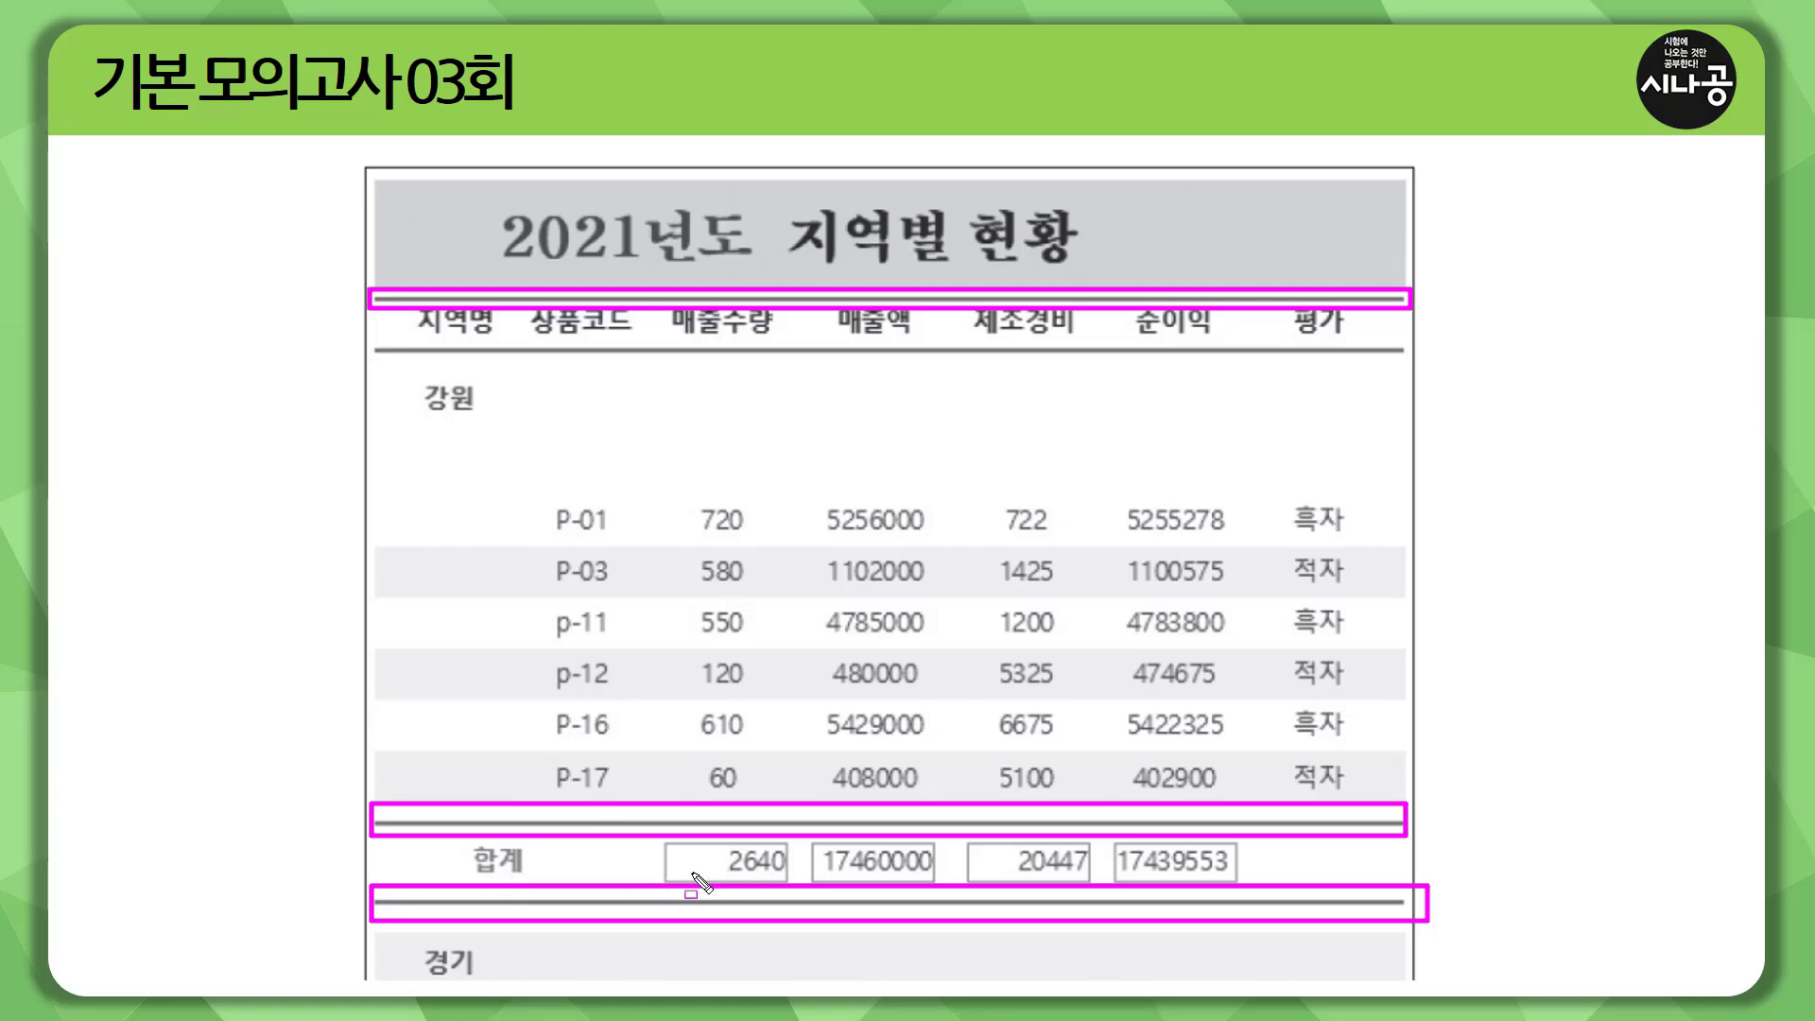
{"action": "left_click_drag", "start_coordinate": [679, 854], "coordinate": [1223, 869]}
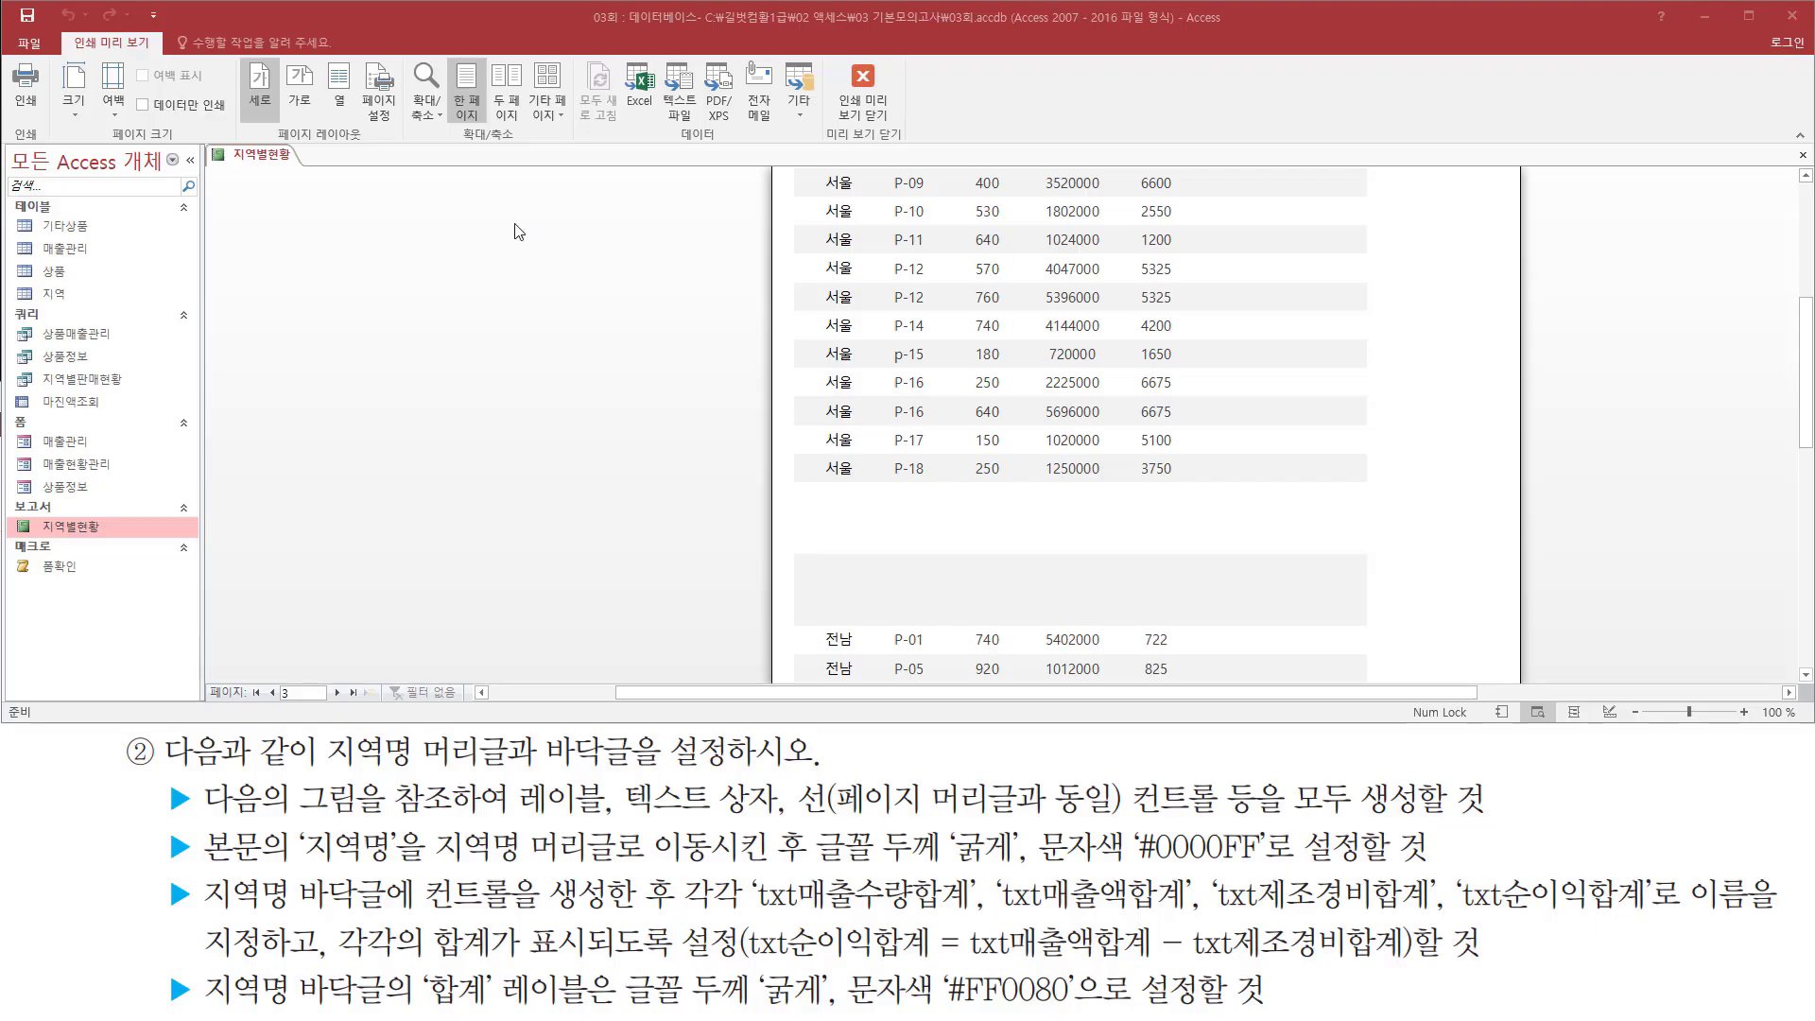
Step: Return the report to design view and move the 지역명 text box from the detail section (본문) into the 지역명 header
{"action": "right_click", "coordinate": [515, 231]}
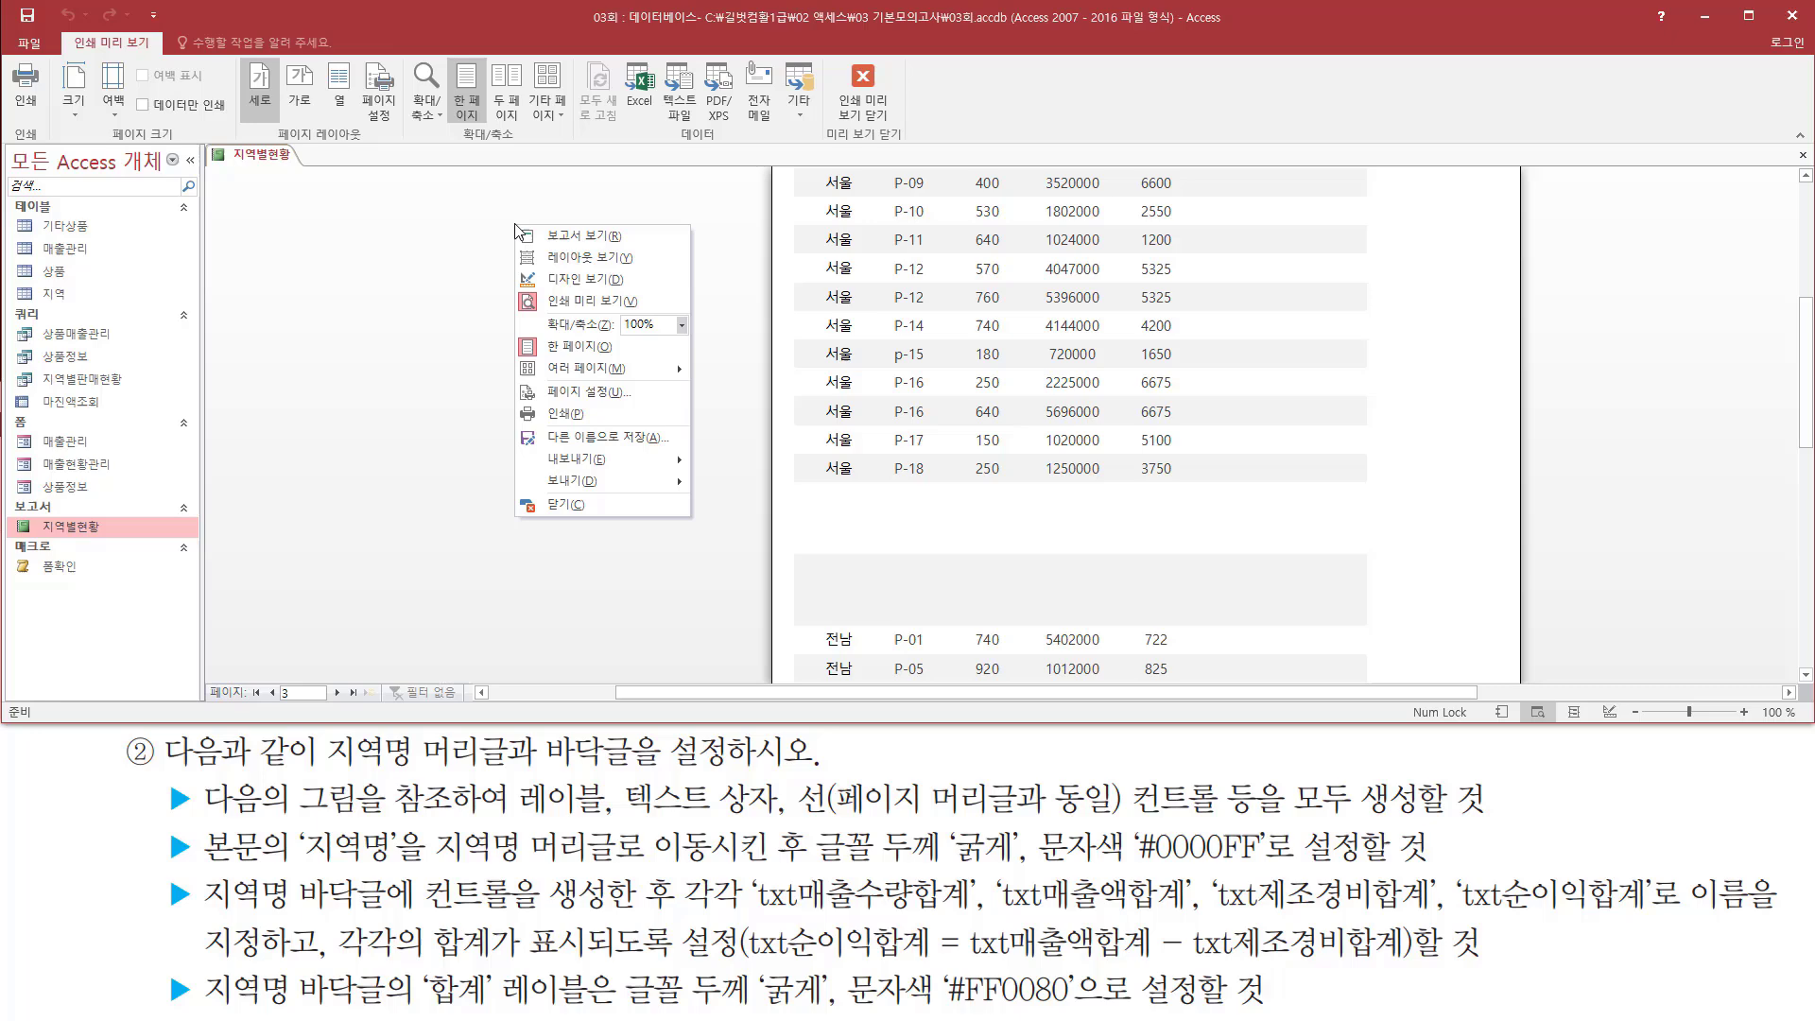
{"action": "left_click", "coordinate": [583, 282]}
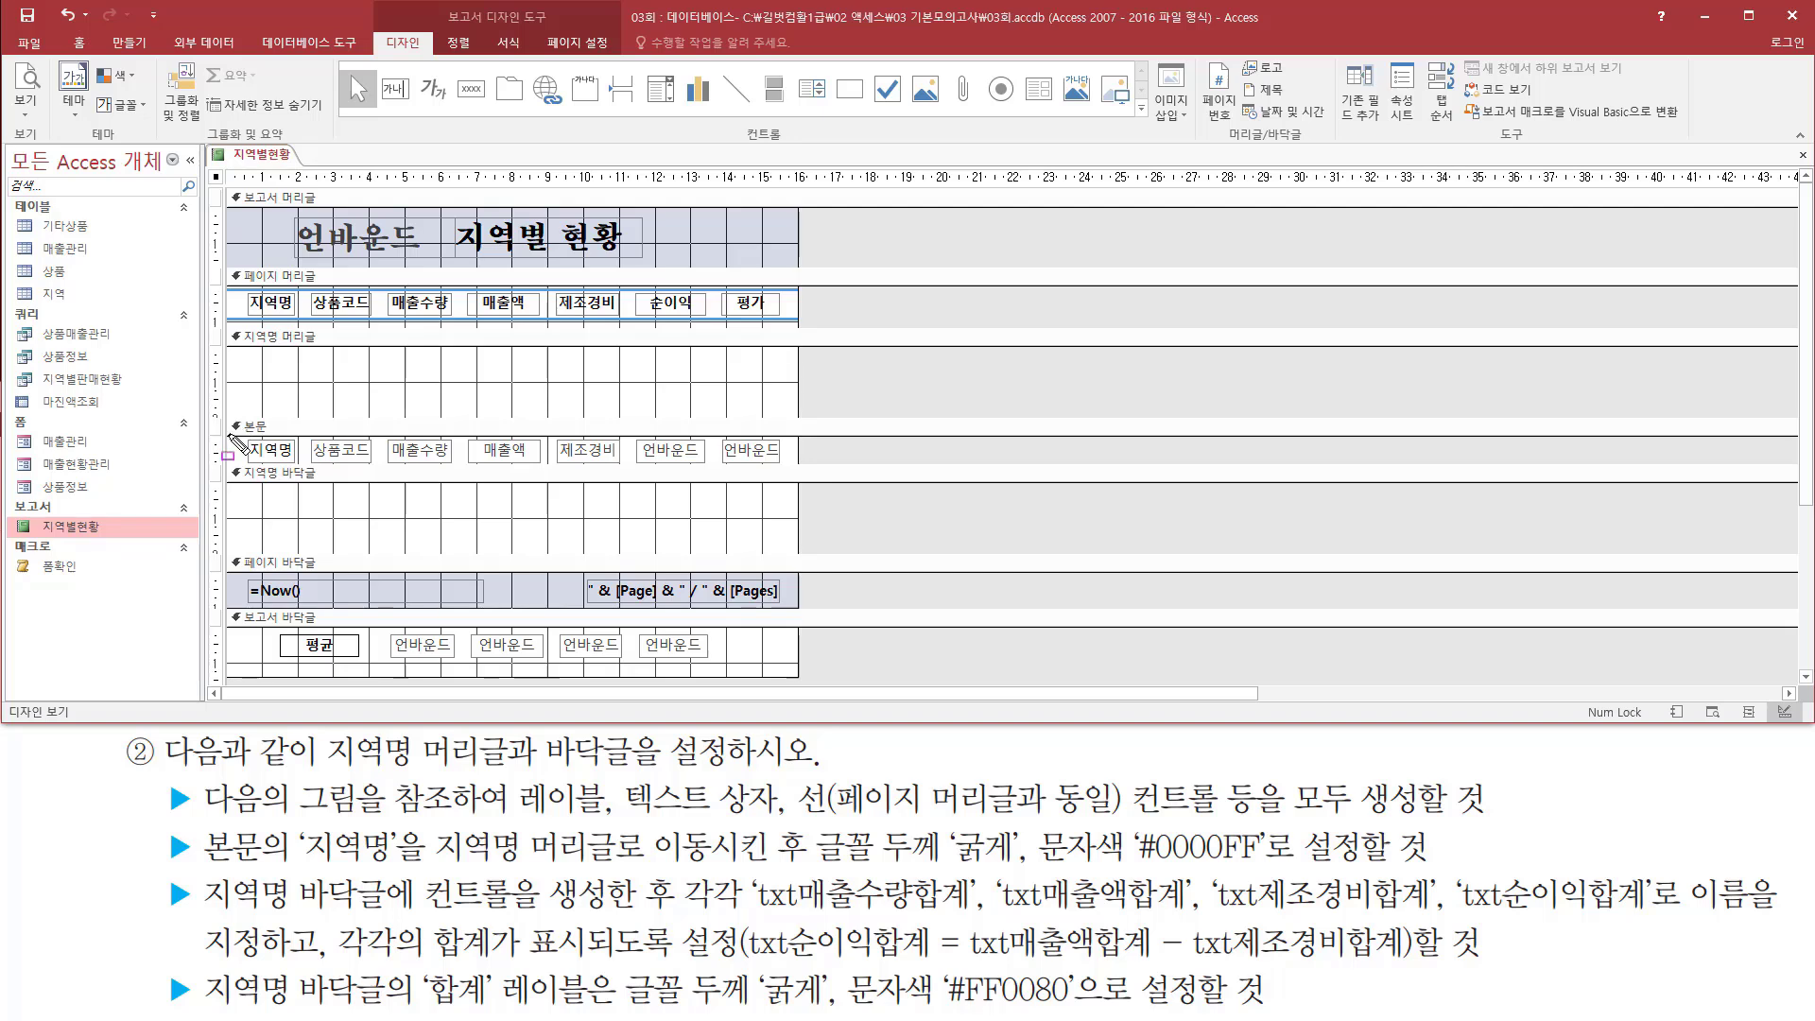
{"action": "left_click_drag", "start_coordinate": [234, 430], "coordinate": [797, 469]}
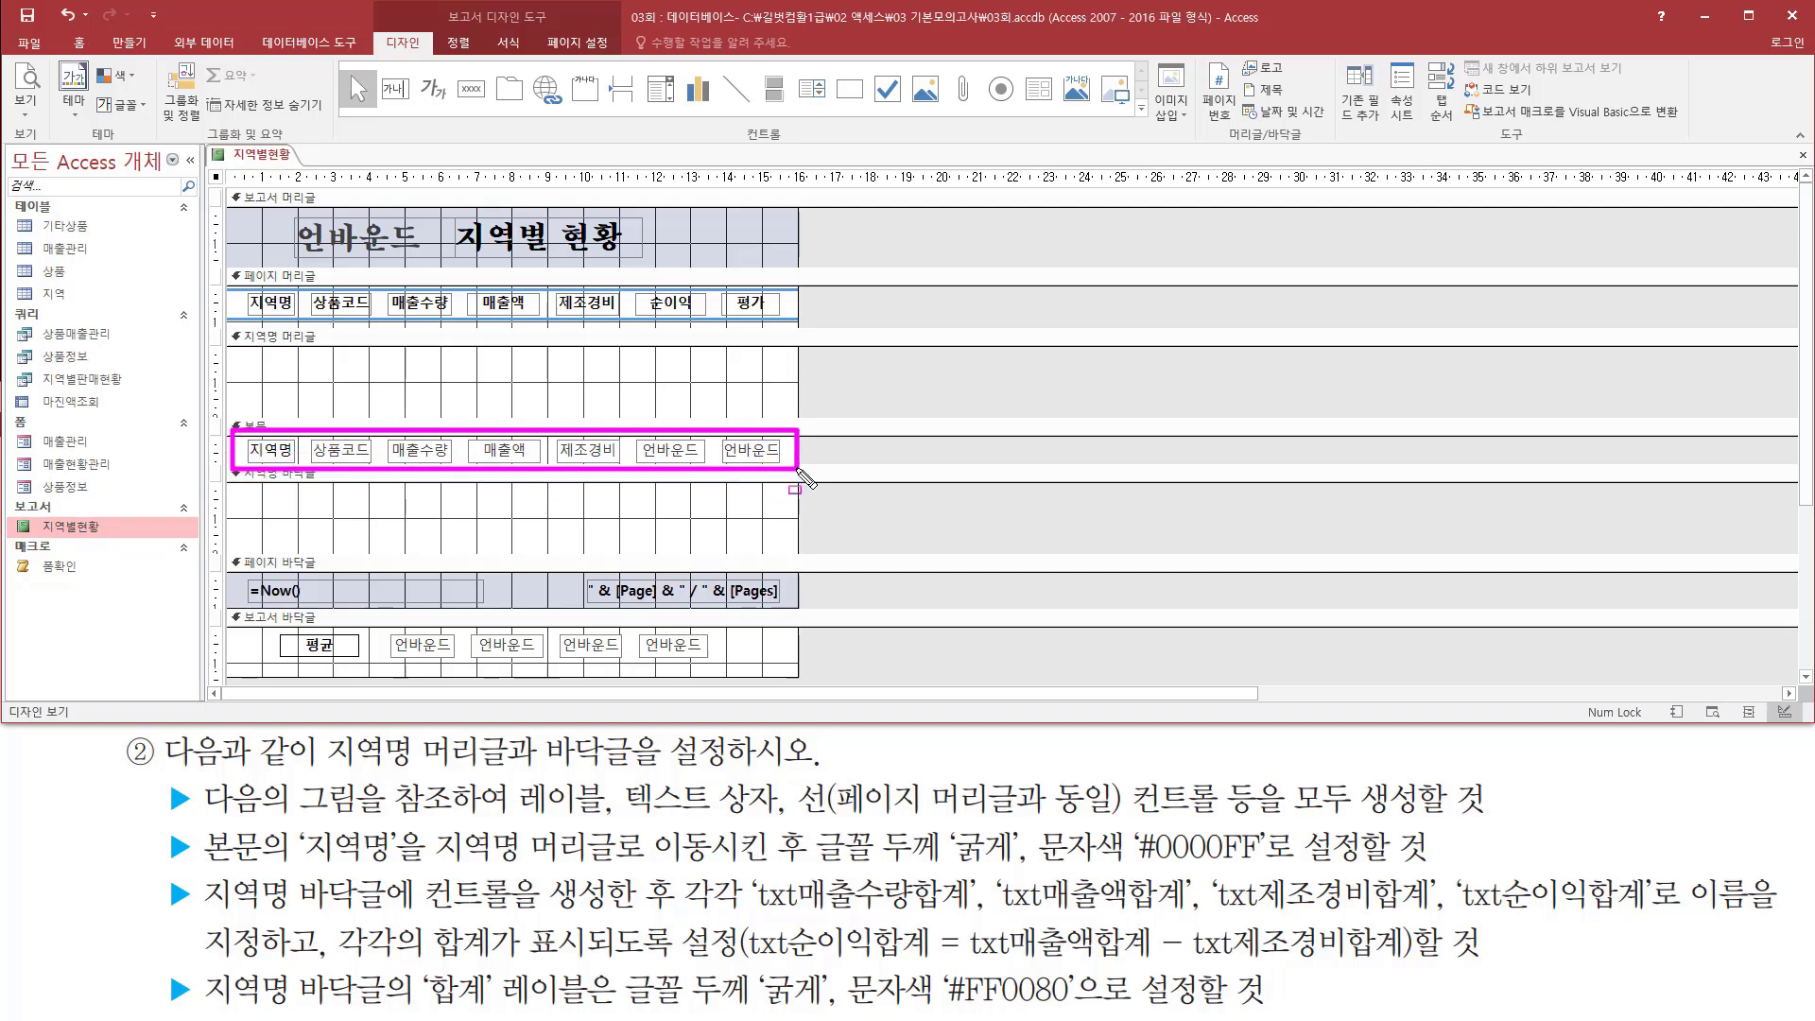
{"action": "mouse_move", "coordinate": [161, 821]}
{"action": "left_mouse_down"}
{"action": "mouse_move", "coordinate": [204, 889]}
{"action": "mouse_move", "coordinate": [298, 855]}
{"action": "mouse_move", "coordinate": [397, 879]}
{"action": "mouse_move", "coordinate": [818, 863]}
{"action": "mouse_move", "coordinate": [1170, 889]}
{"action": "mouse_move", "coordinate": [1369, 870]}
{"action": "left_mouse_up"}
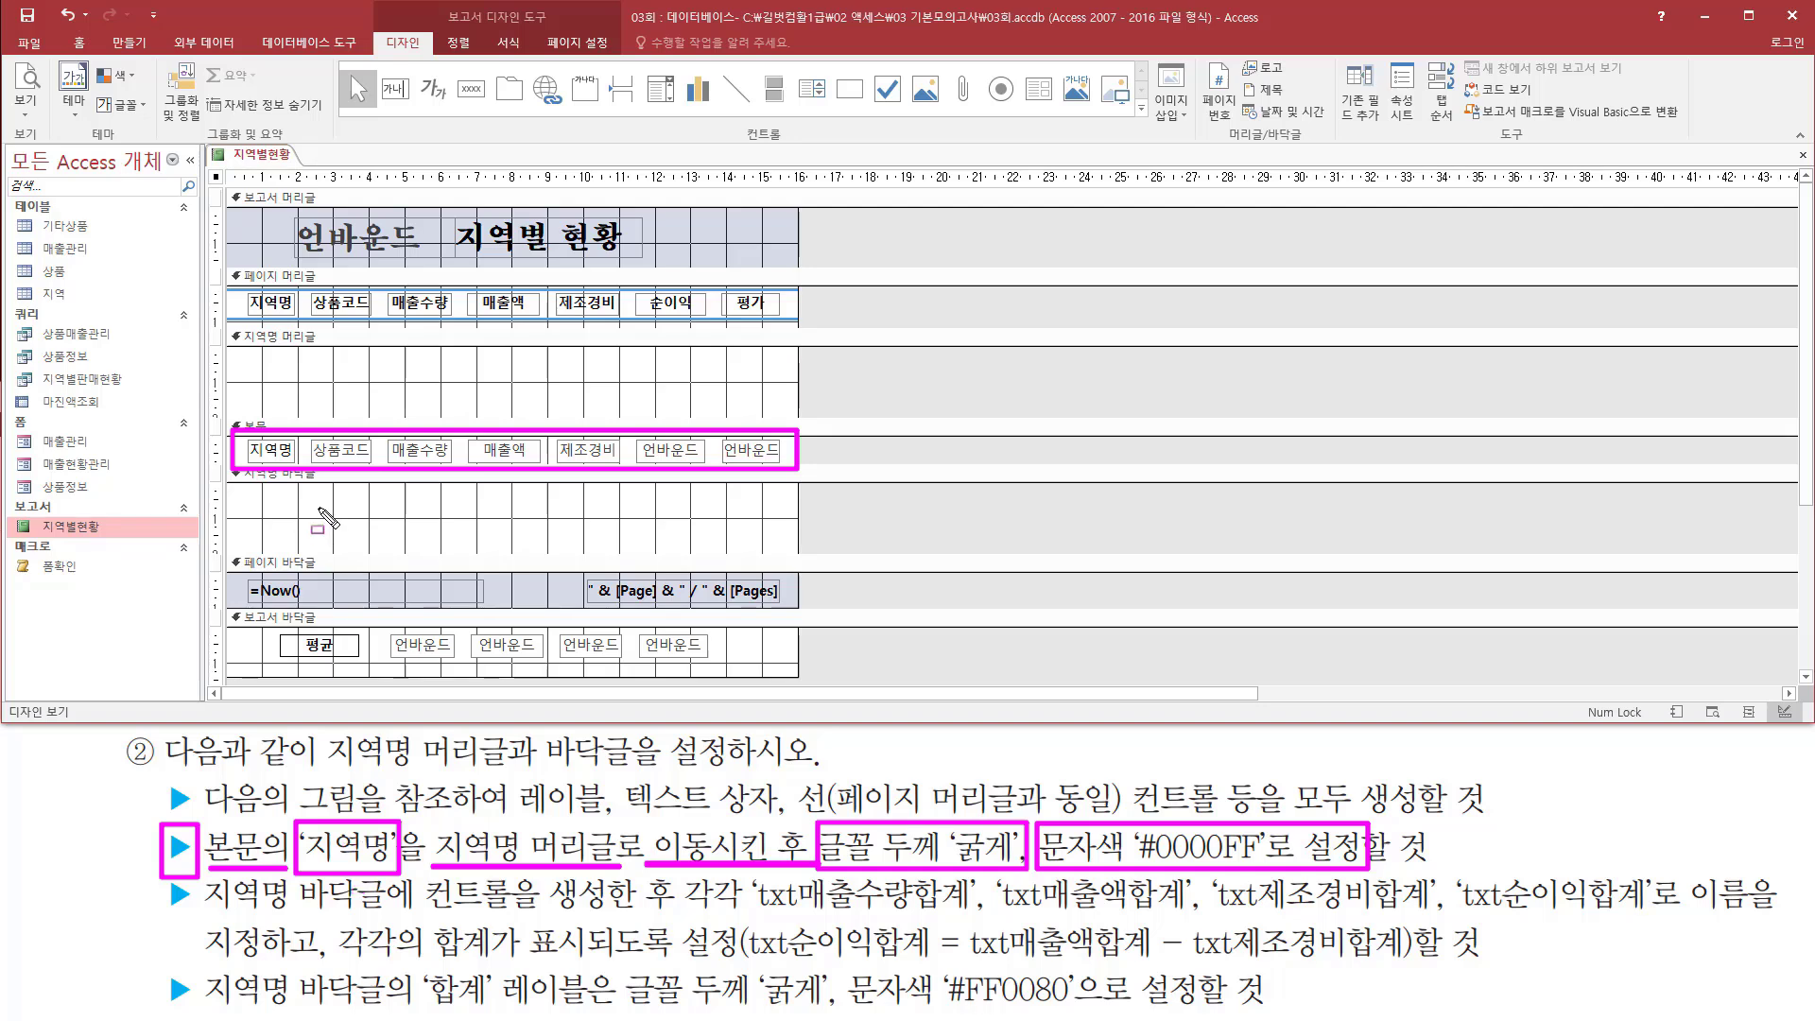
{"action": "left_click_drag", "start_coordinate": [253, 441], "coordinate": [297, 462]}
{"action": "mouse_move", "coordinate": [432, 810]}
{"action": "left_mouse_down"}
{"action": "mouse_move", "coordinate": [448, 859]}
{"action": "mouse_move", "coordinate": [615, 865]}
{"action": "left_mouse_up"}
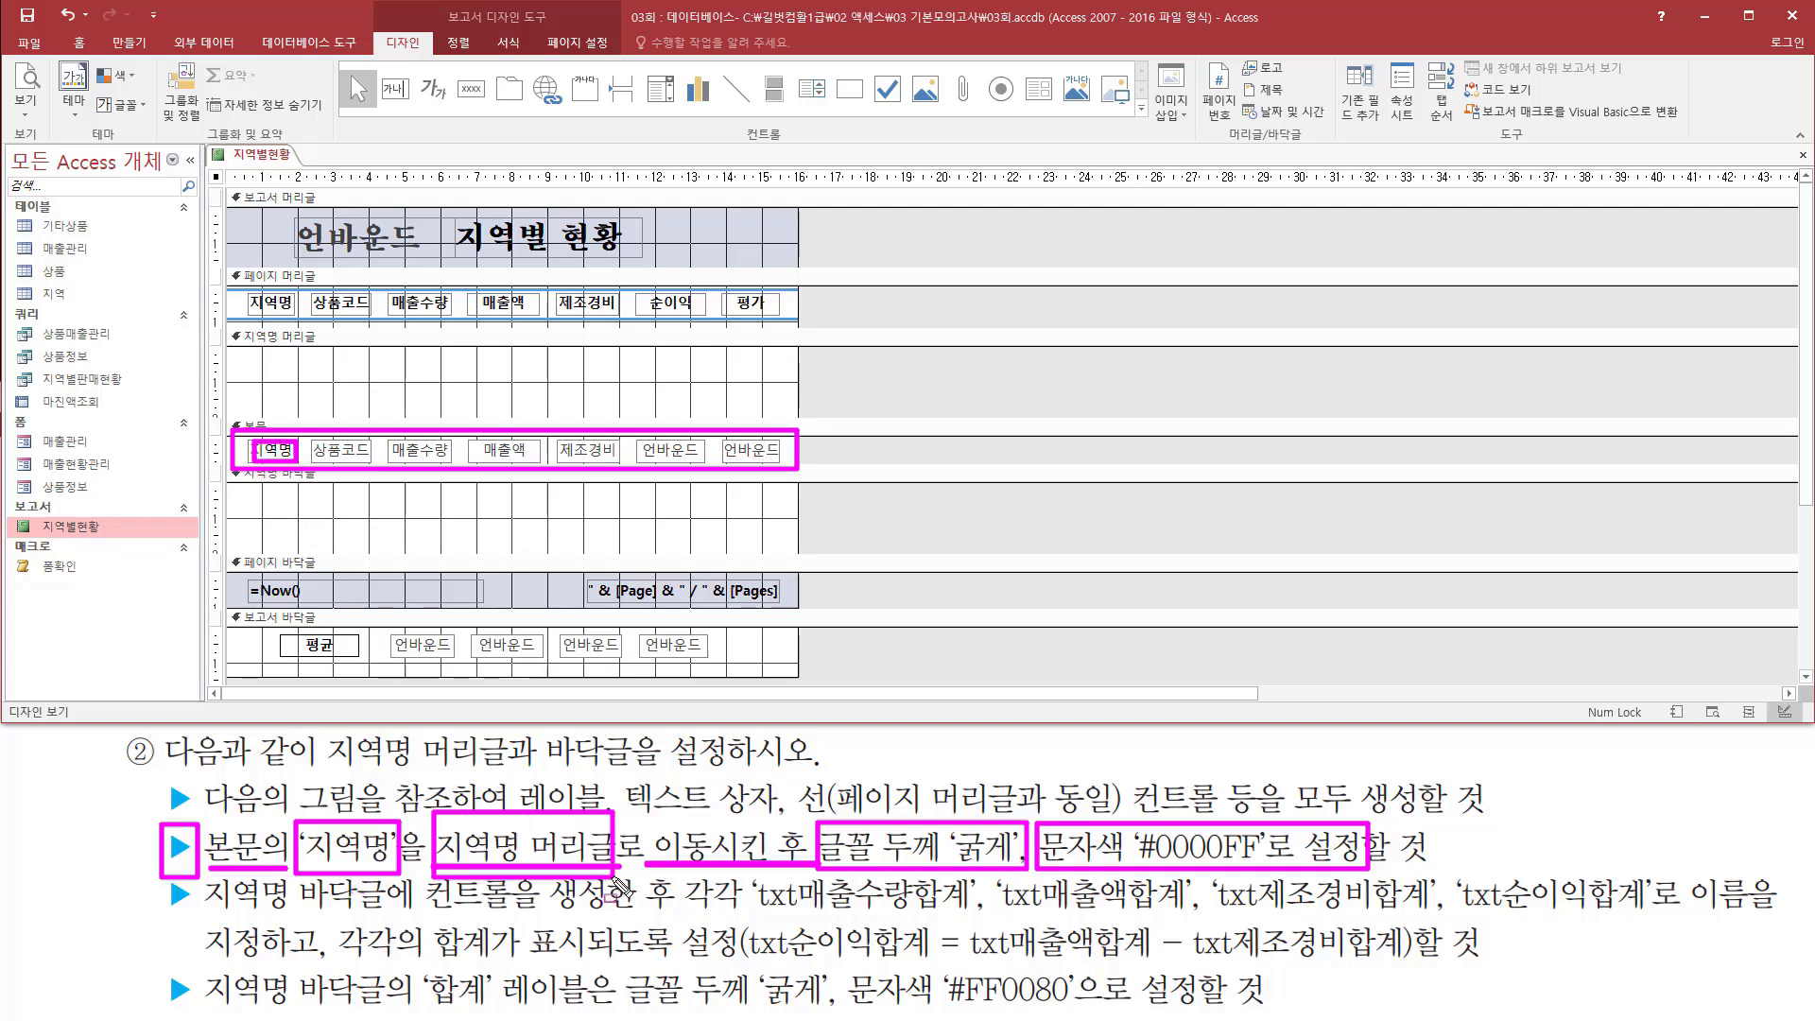
{"action": "left_click_drag", "start_coordinate": [237, 350], "coordinate": [790, 410]}
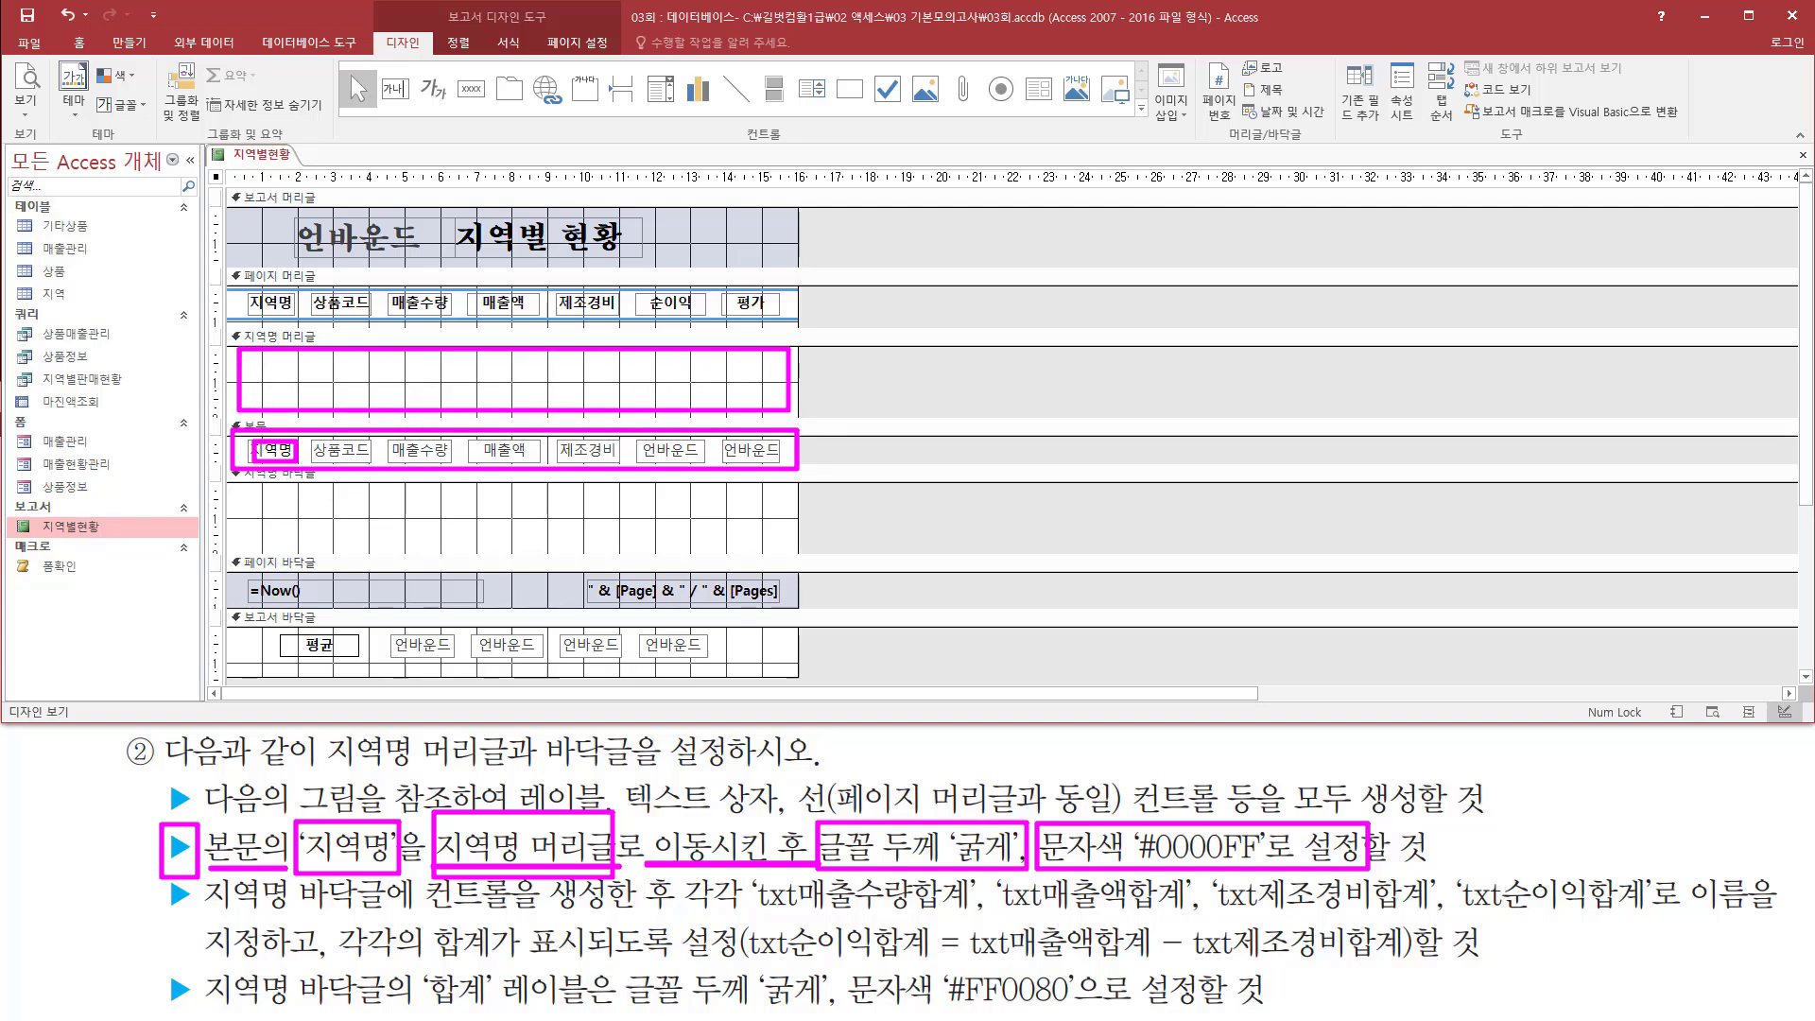
{"action": "key", "text": "Escape"}
{"action": "left_click", "coordinate": [272, 451]}
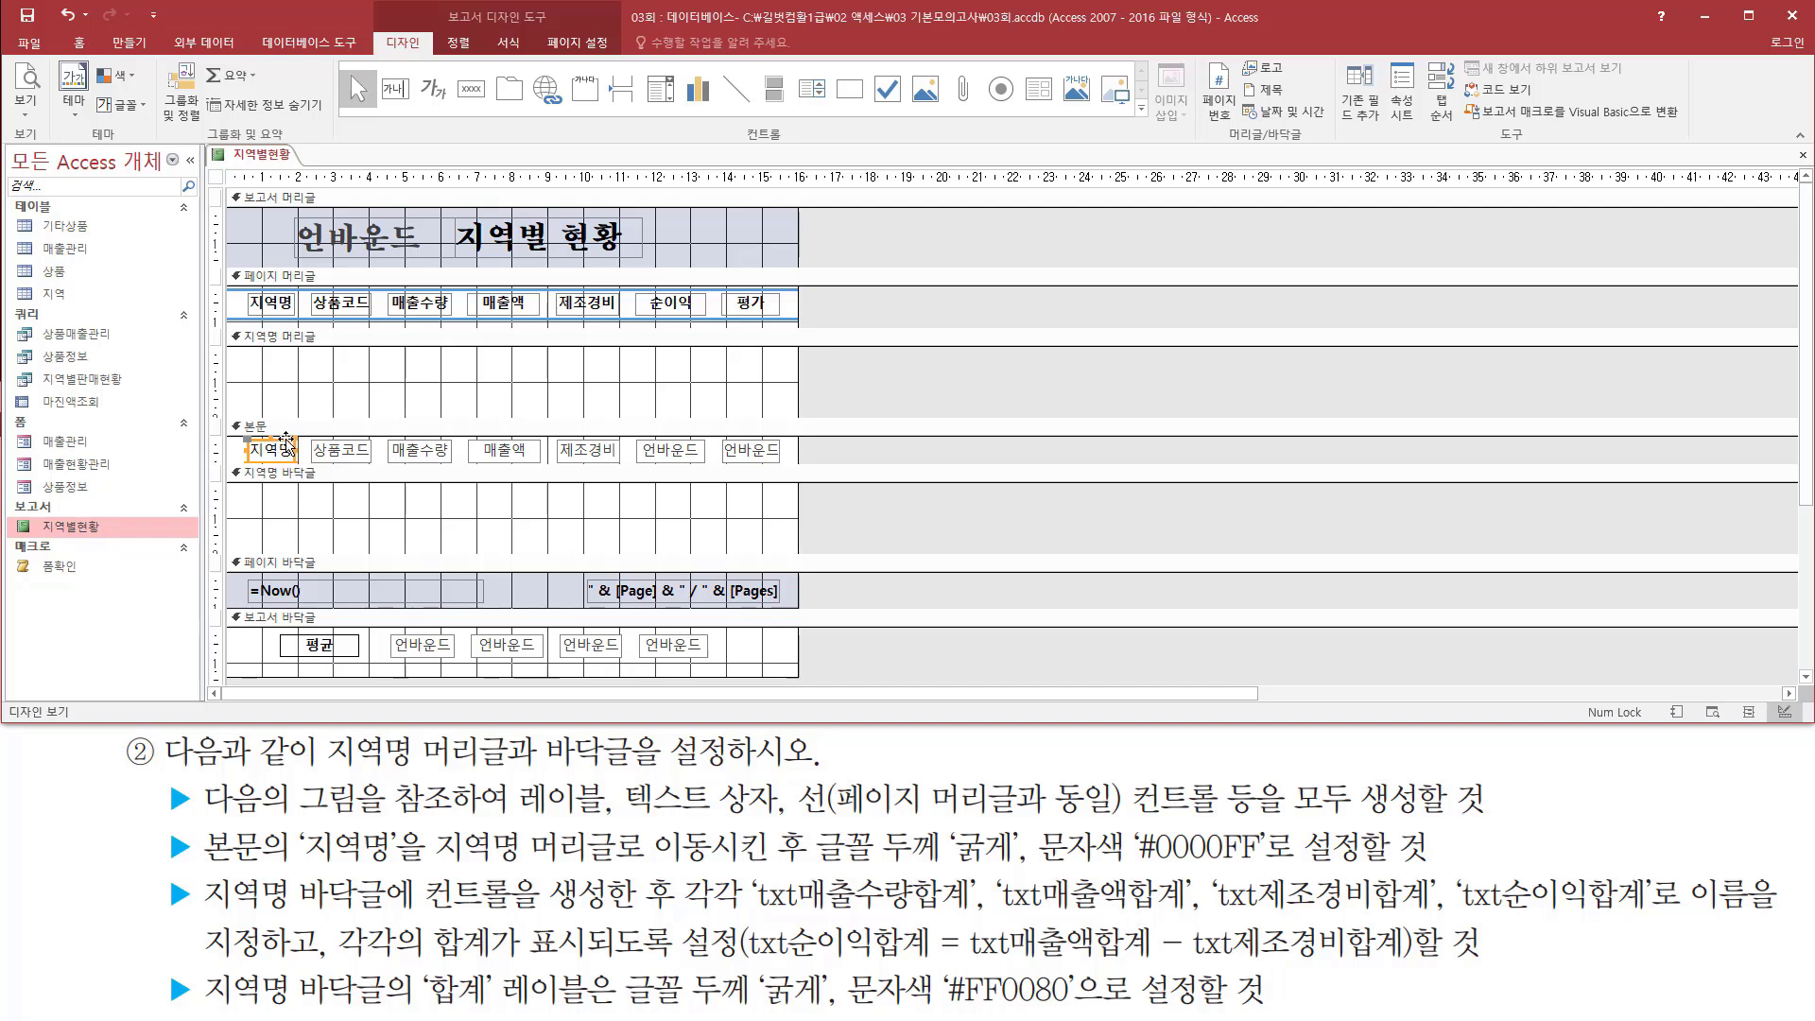
{"action": "left_click_drag", "start_coordinate": [285, 438], "coordinate": [282, 360]}
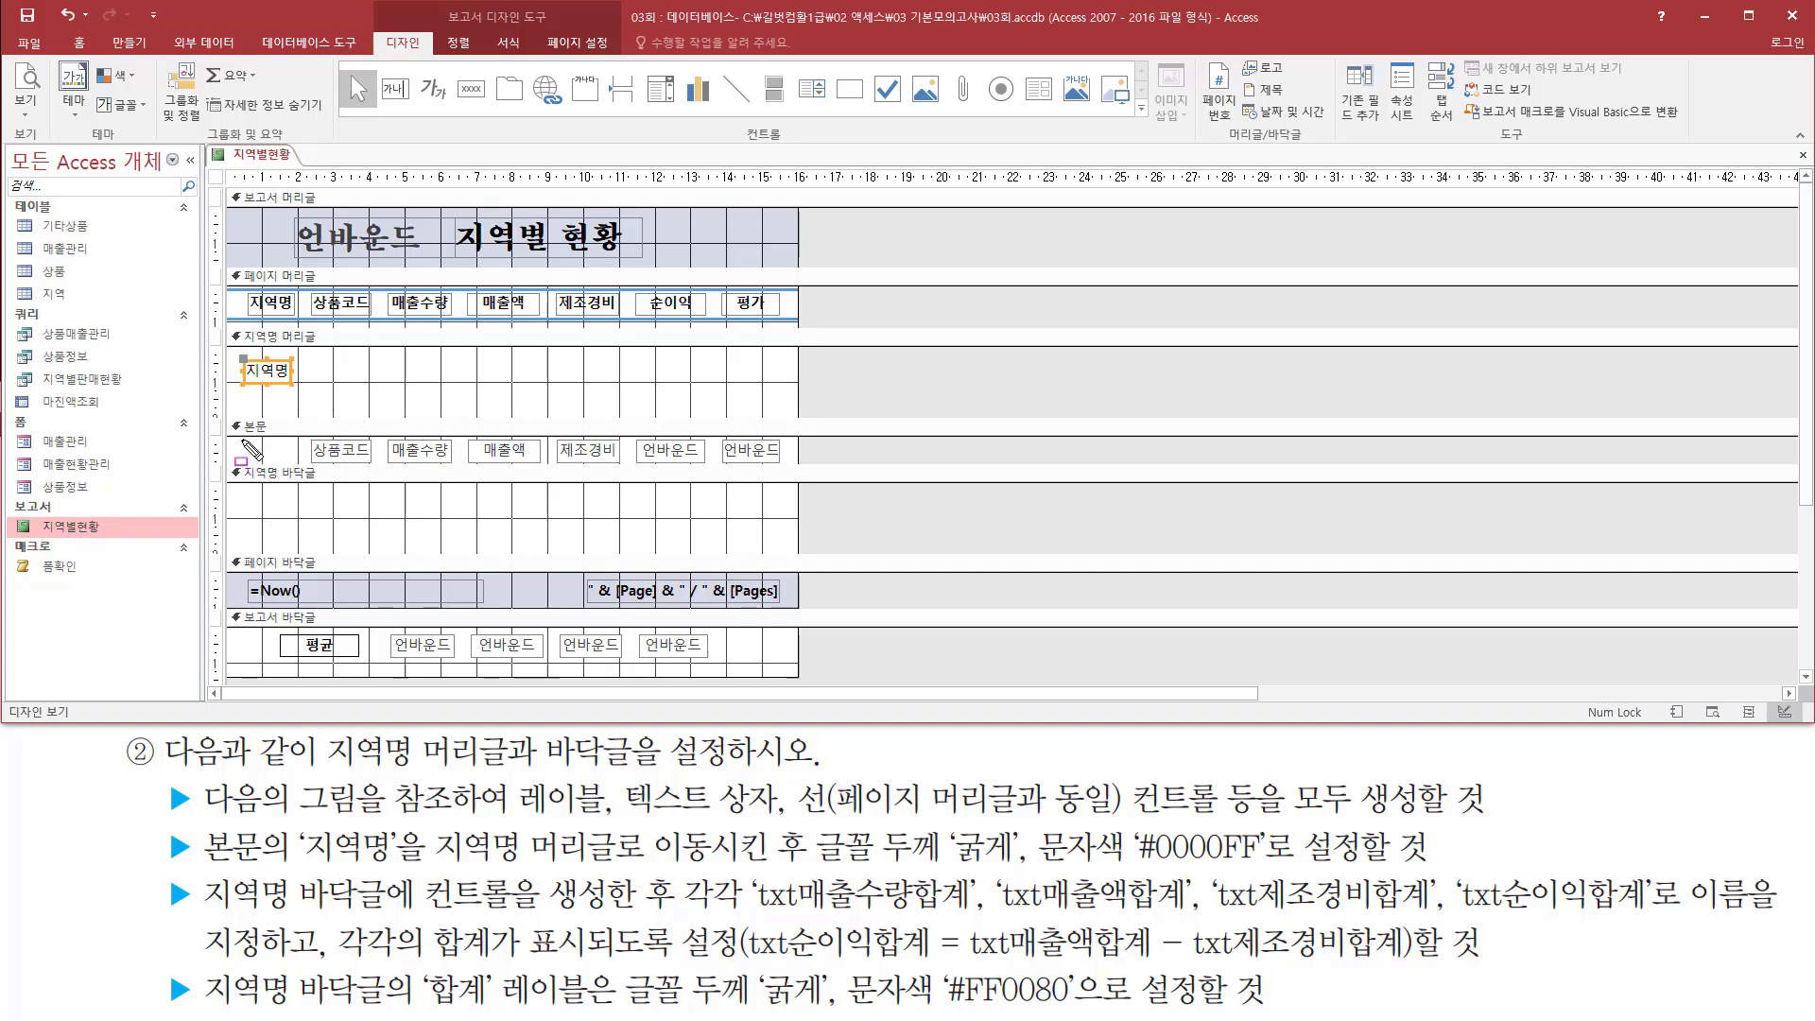
{"action": "left_click_drag", "start_coordinate": [248, 442], "coordinate": [297, 461]}
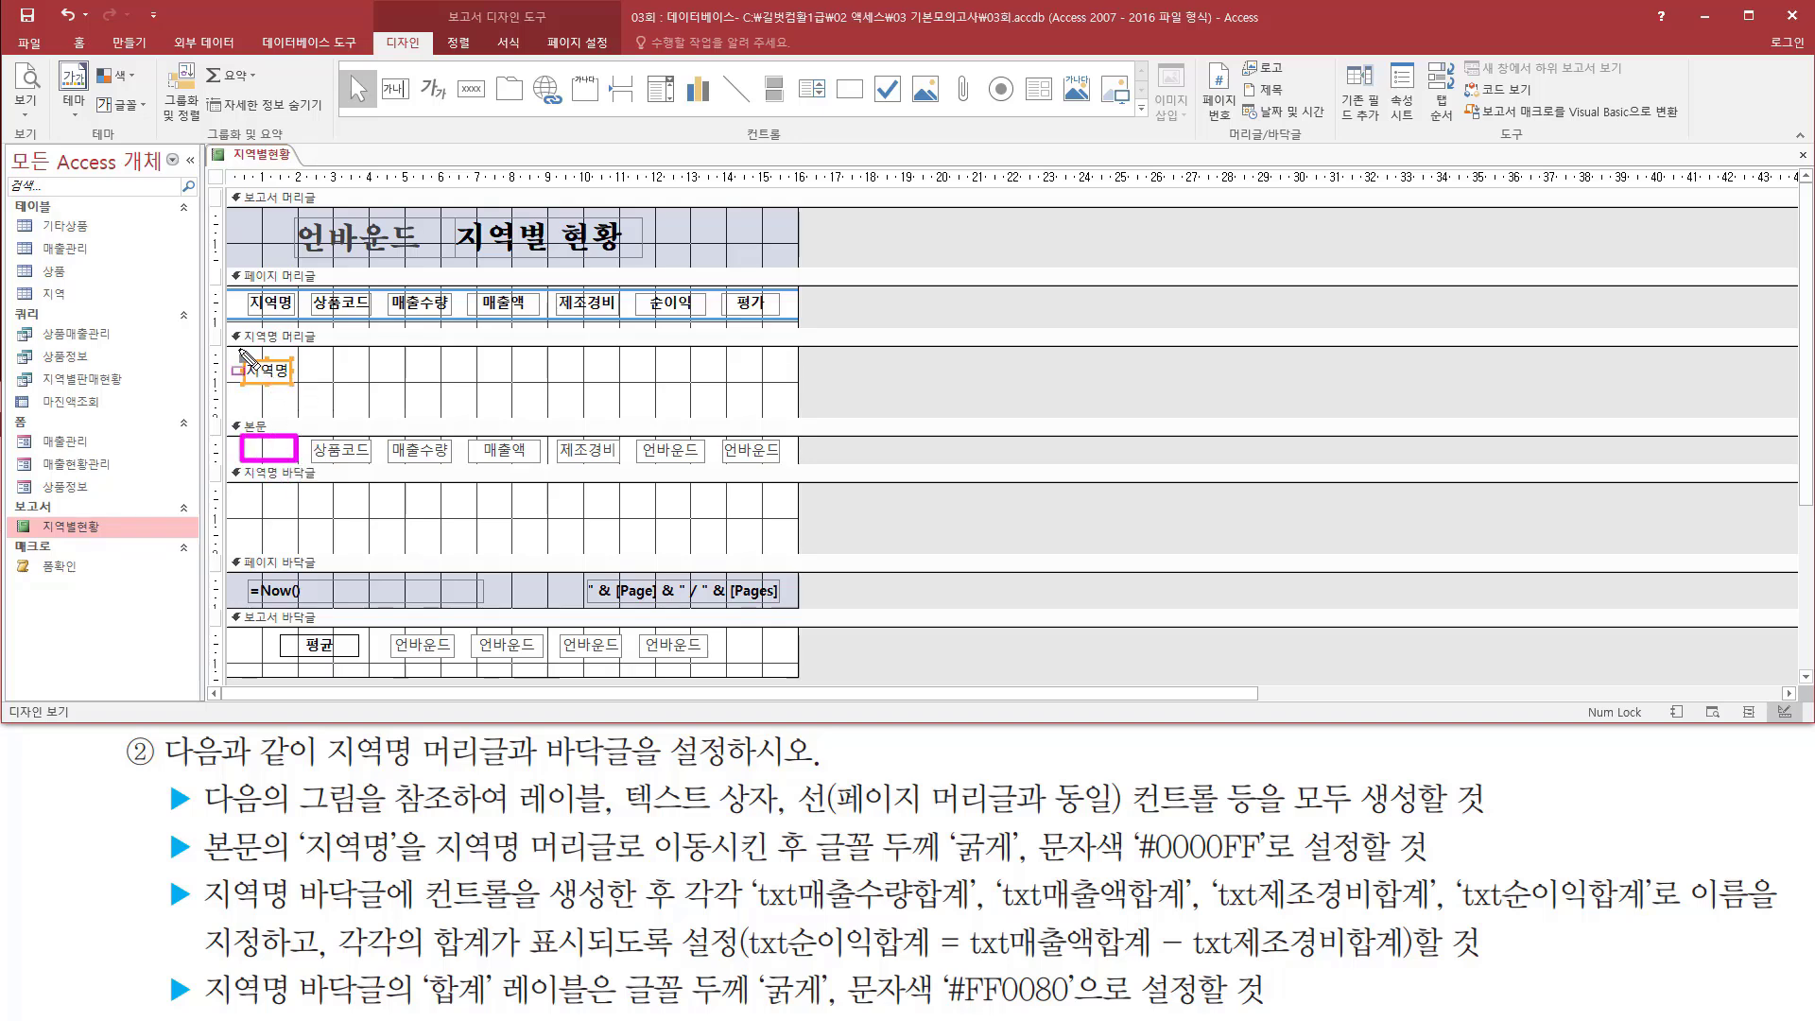
{"action": "left_click_drag", "start_coordinate": [242, 349], "coordinate": [255, 389]}
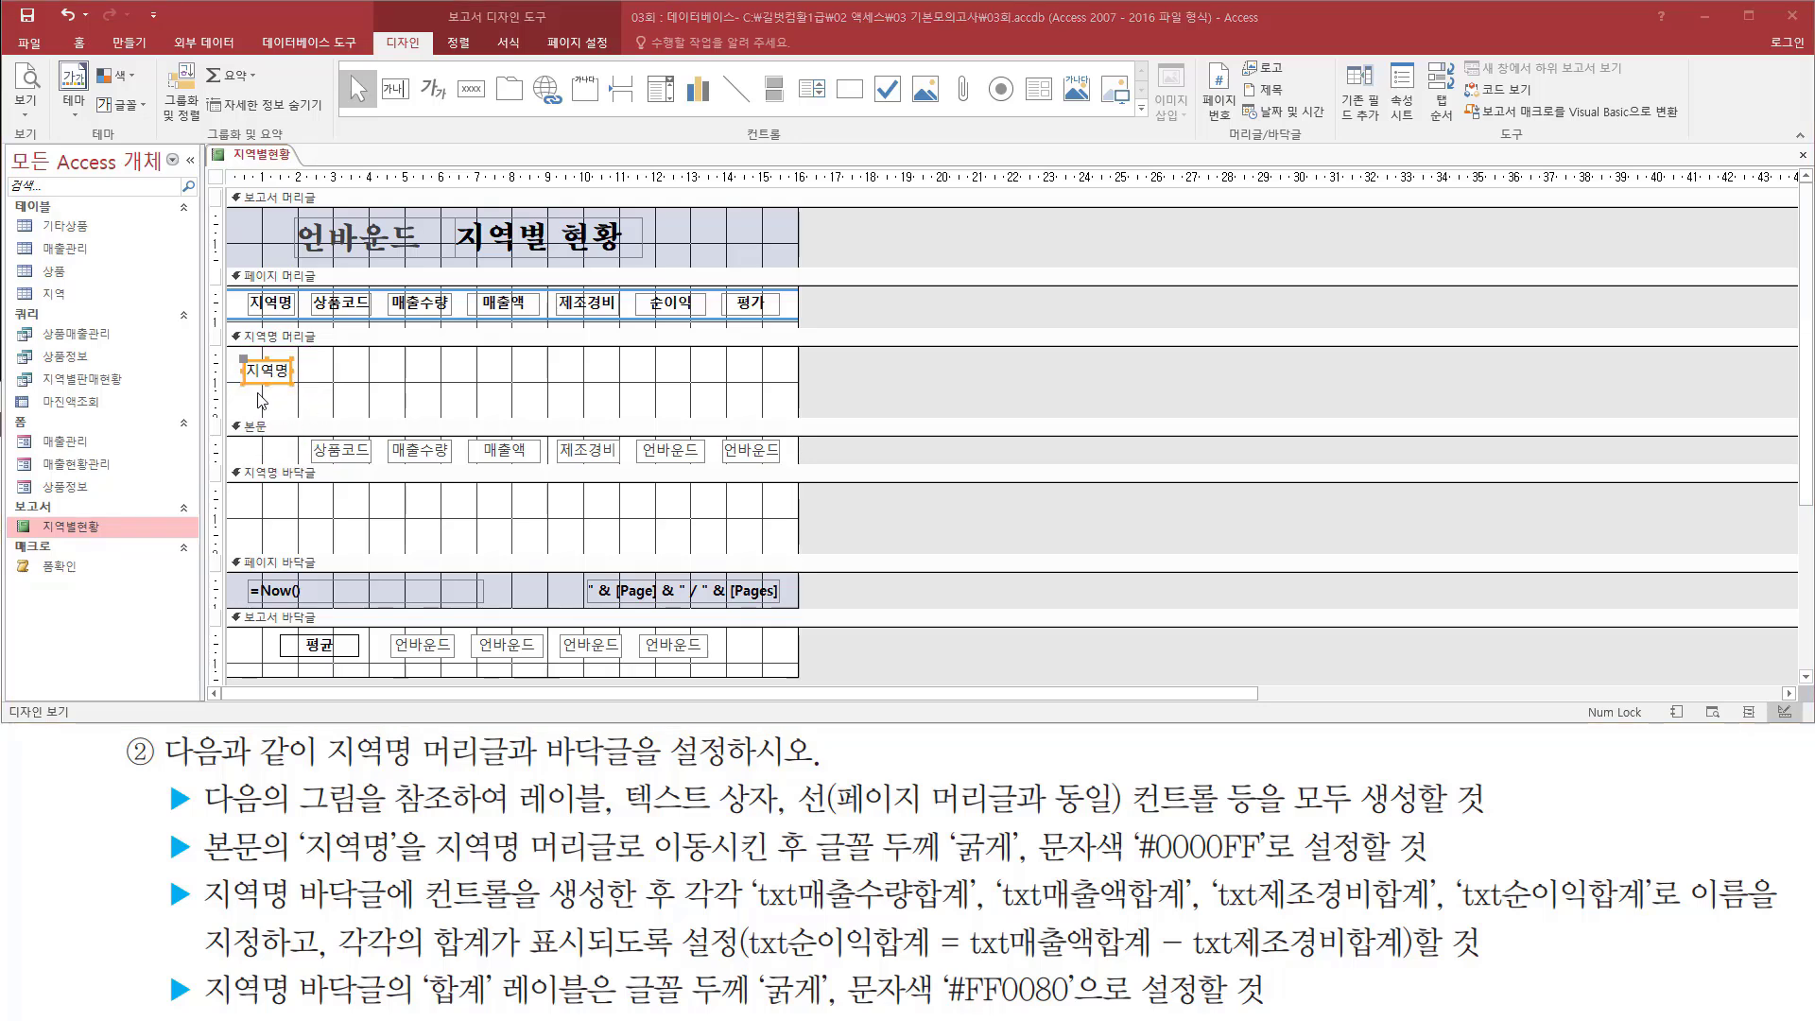
Step: Show the report in print preview and examine where 지역명 prints in the 강원 group on the first page
{"action": "right_click", "coordinate": [286, 156]}
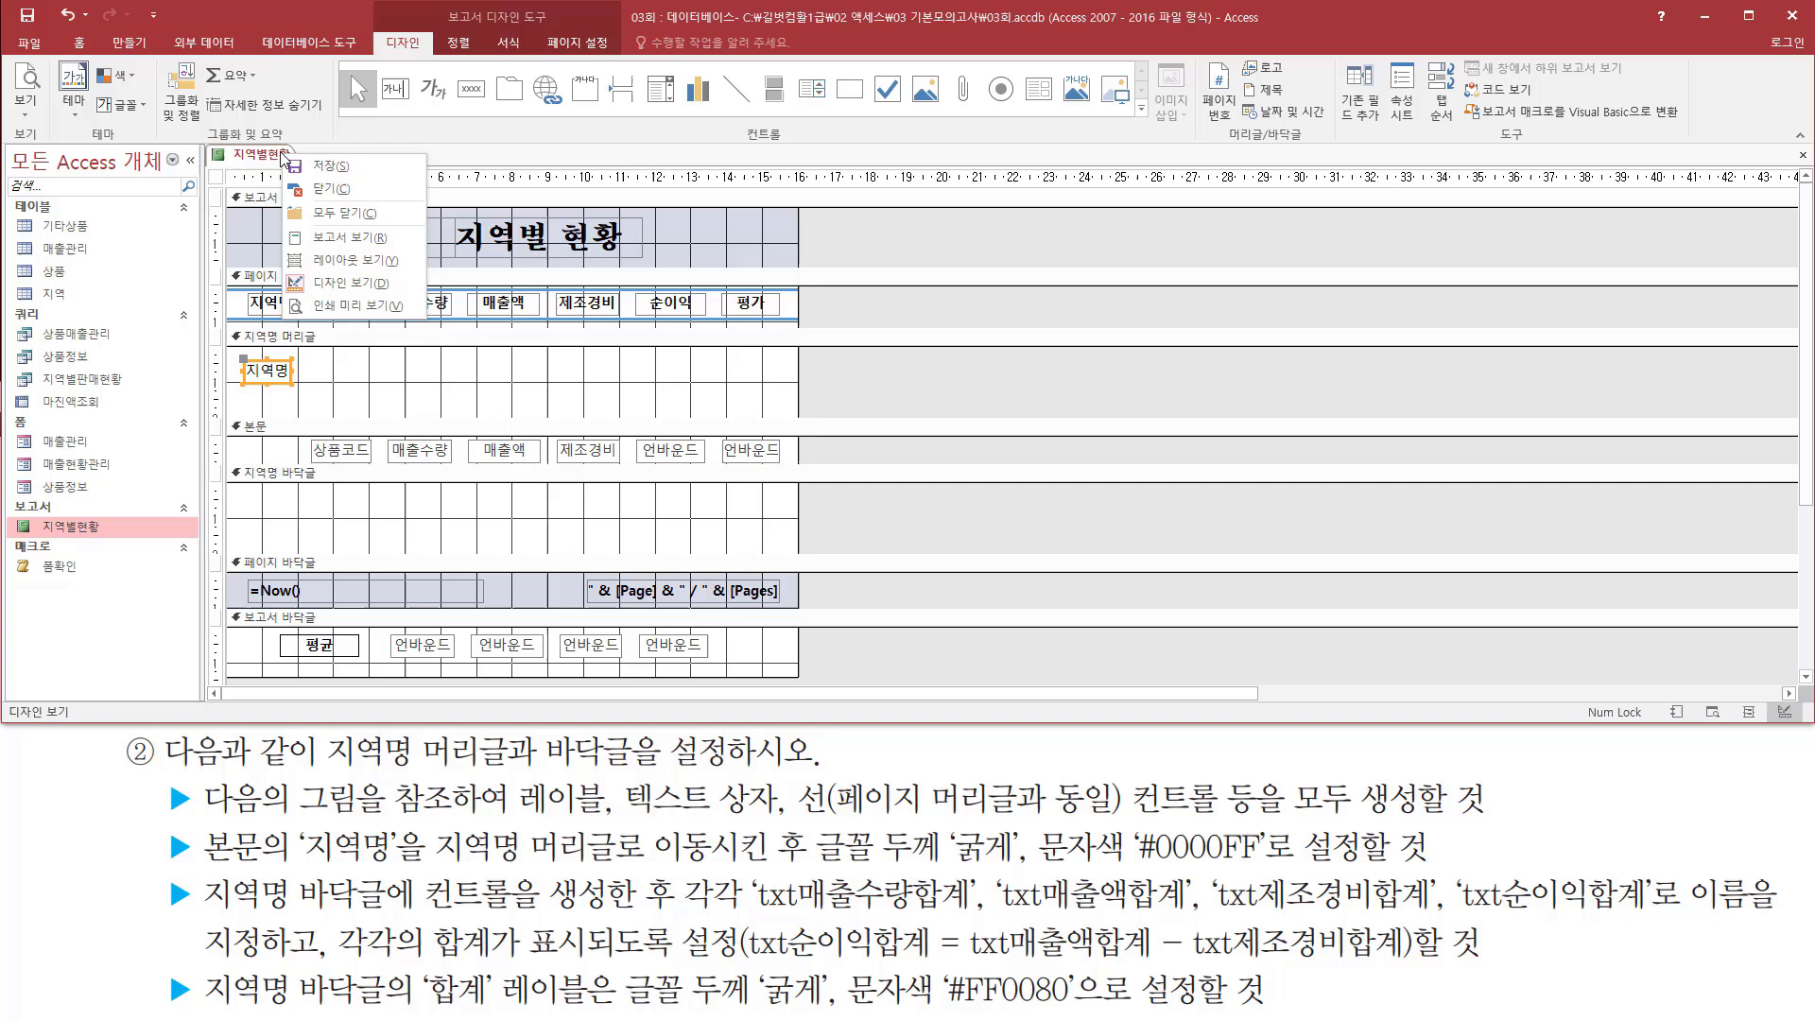
{"action": "left_click", "coordinate": [351, 306]}
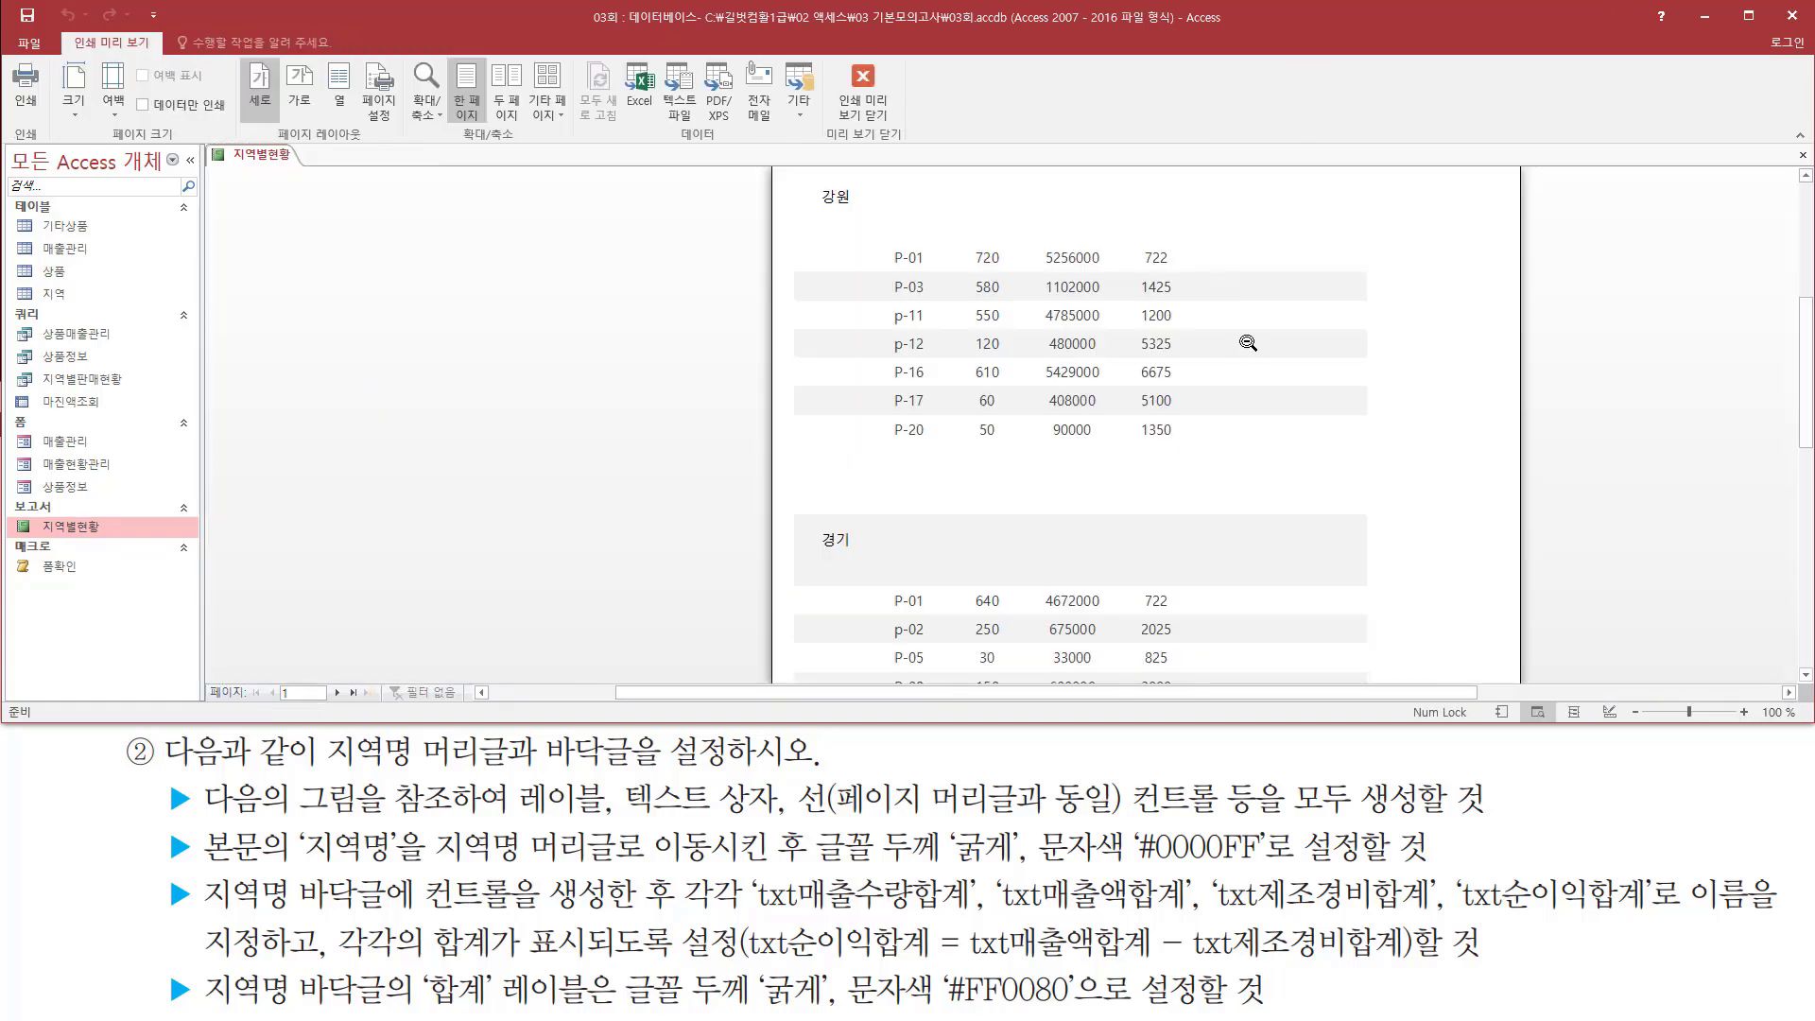
{"action": "scroll", "coordinate": [1247, 342], "scroll_direction": "up", "scroll_amount": 1}
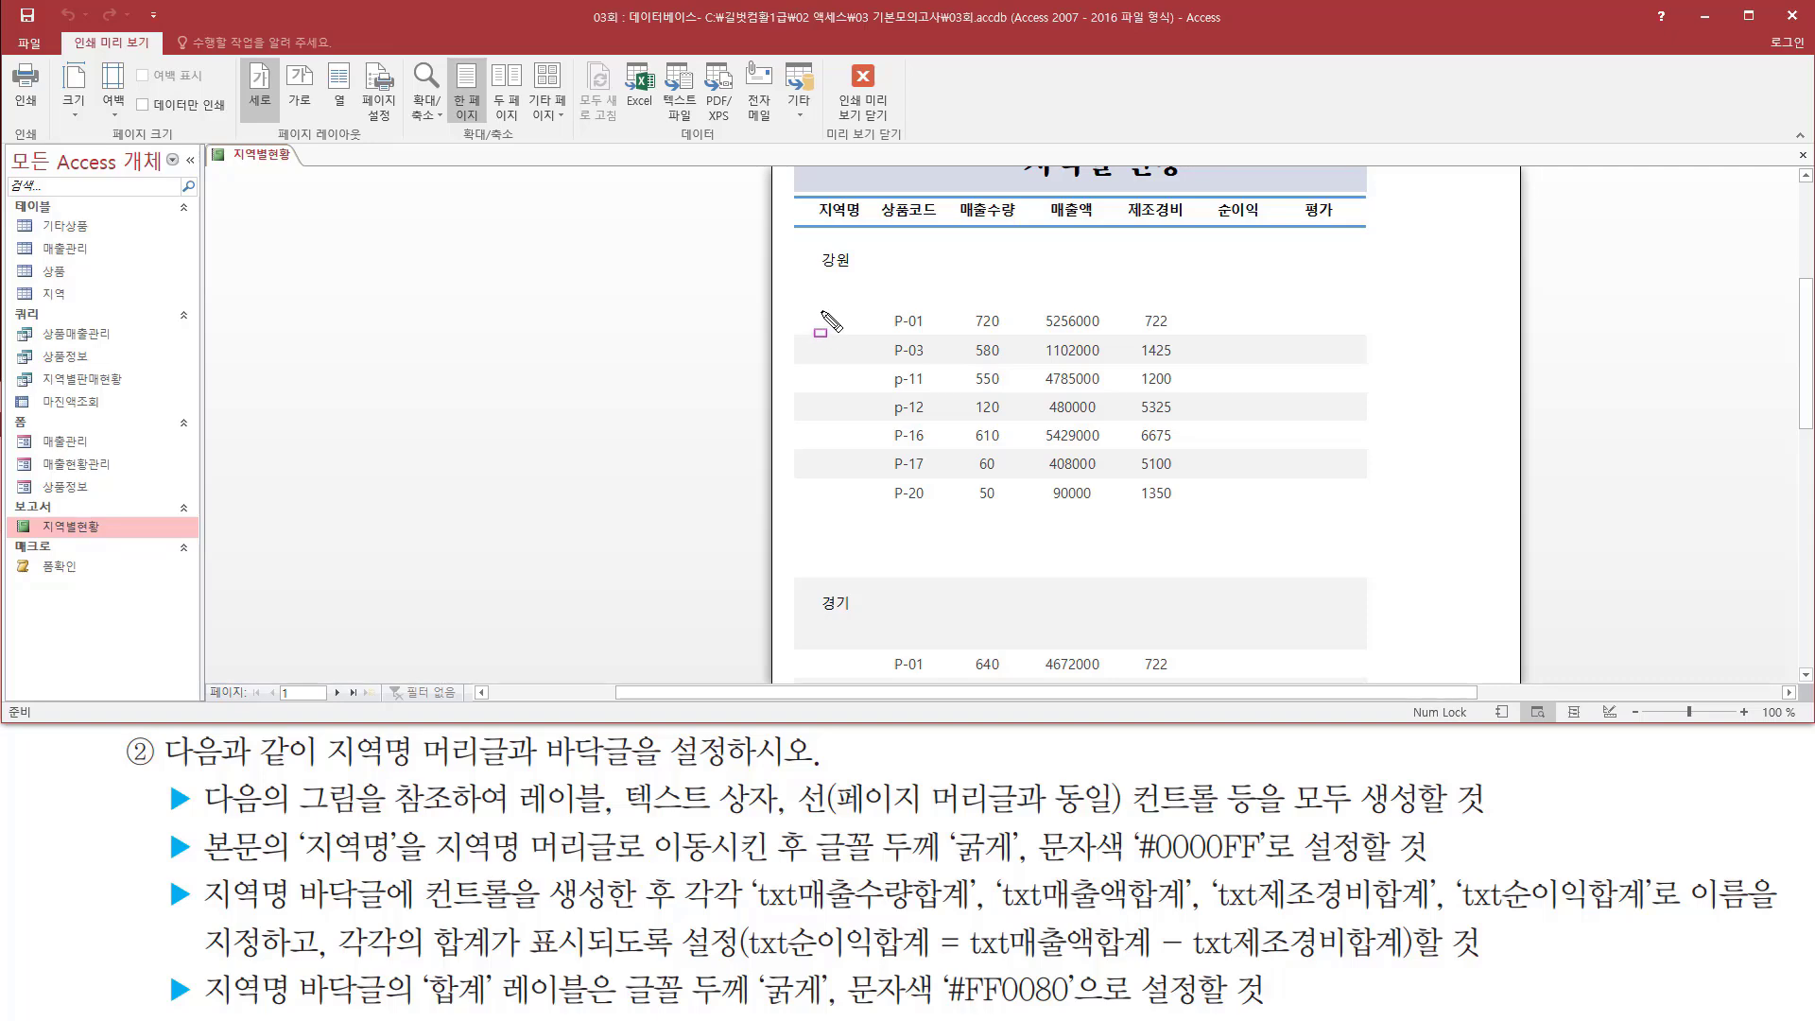
{"action": "mouse_move", "coordinate": [821, 311]}
{"action": "left_mouse_down"}
{"action": "mouse_move", "coordinate": [858, 324]}
{"action": "mouse_move", "coordinate": [875, 361]}
{"action": "left_mouse_up"}
{"action": "mouse_move", "coordinate": [831, 366]}
{"action": "left_mouse_down"}
{"action": "mouse_move", "coordinate": [888, 384]}
{"action": "mouse_move", "coordinate": [866, 418]}
{"action": "mouse_move", "coordinate": [879, 513]}
{"action": "left_mouse_up"}
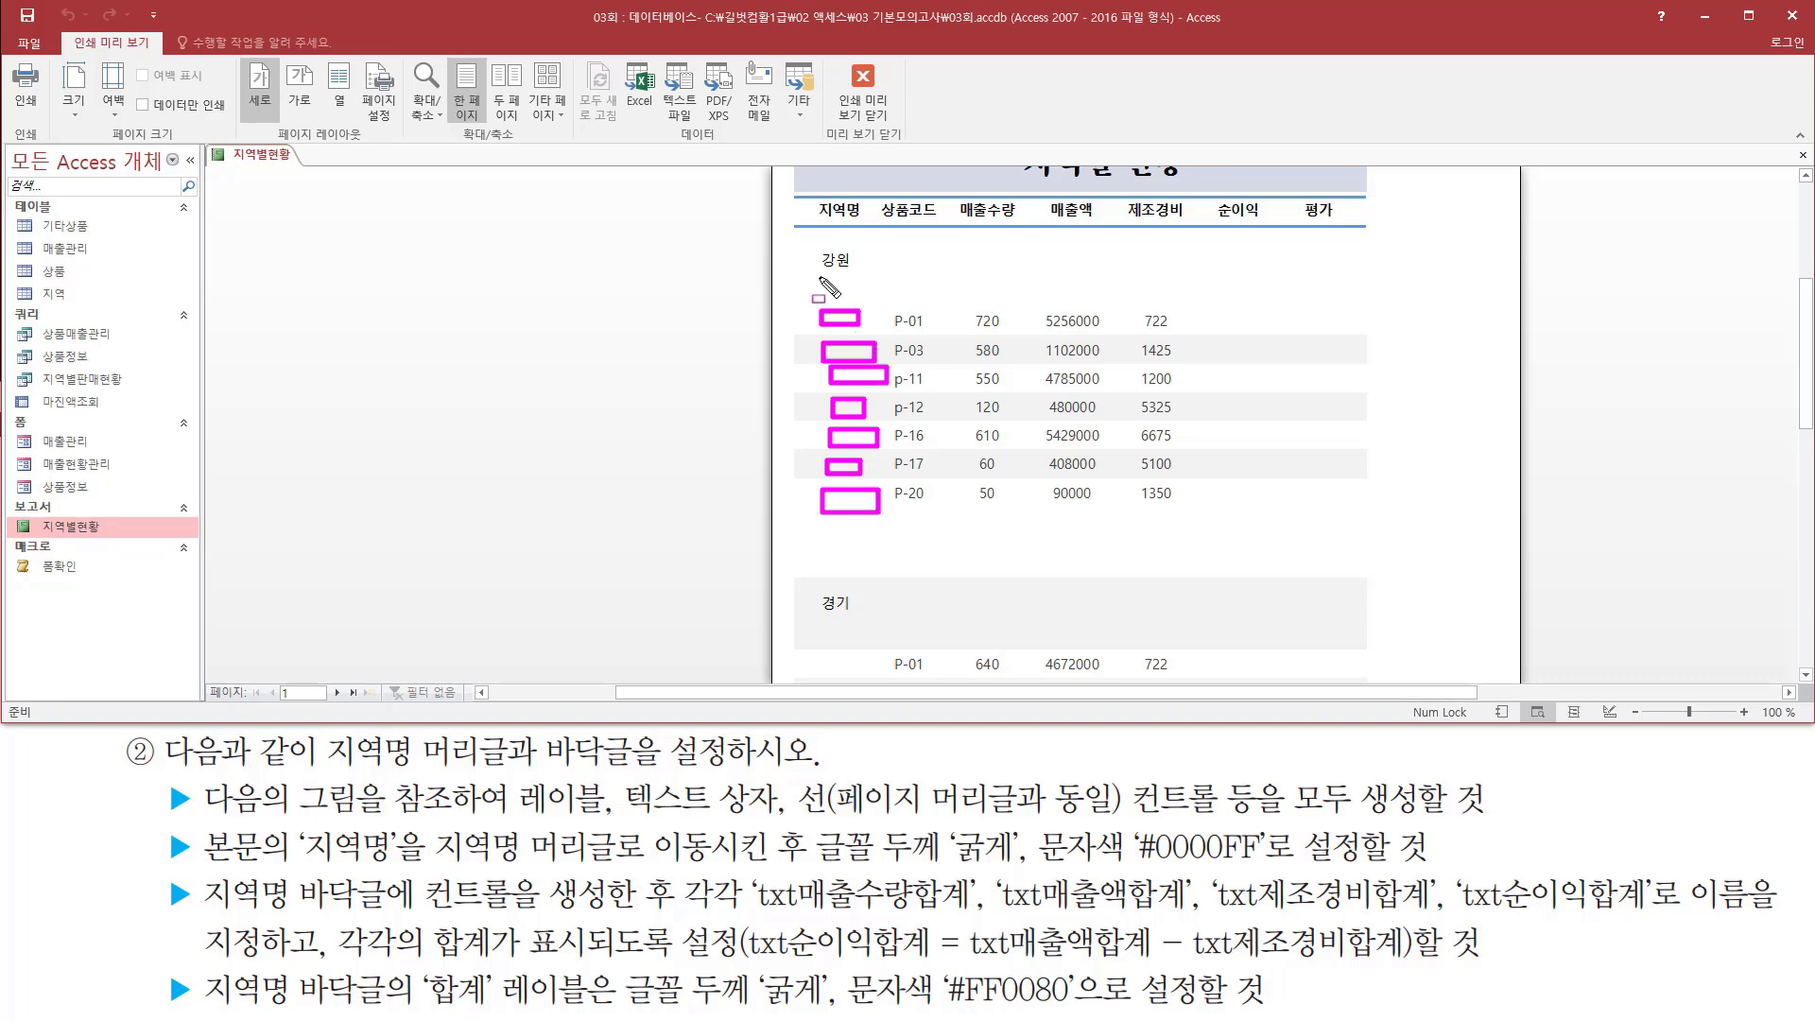
{"action": "left_click_drag", "start_coordinate": [816, 245], "coordinate": [862, 277]}
{"action": "key", "text": "Escape"}
{"action": "key", "text": "ctrl+shift+d"}
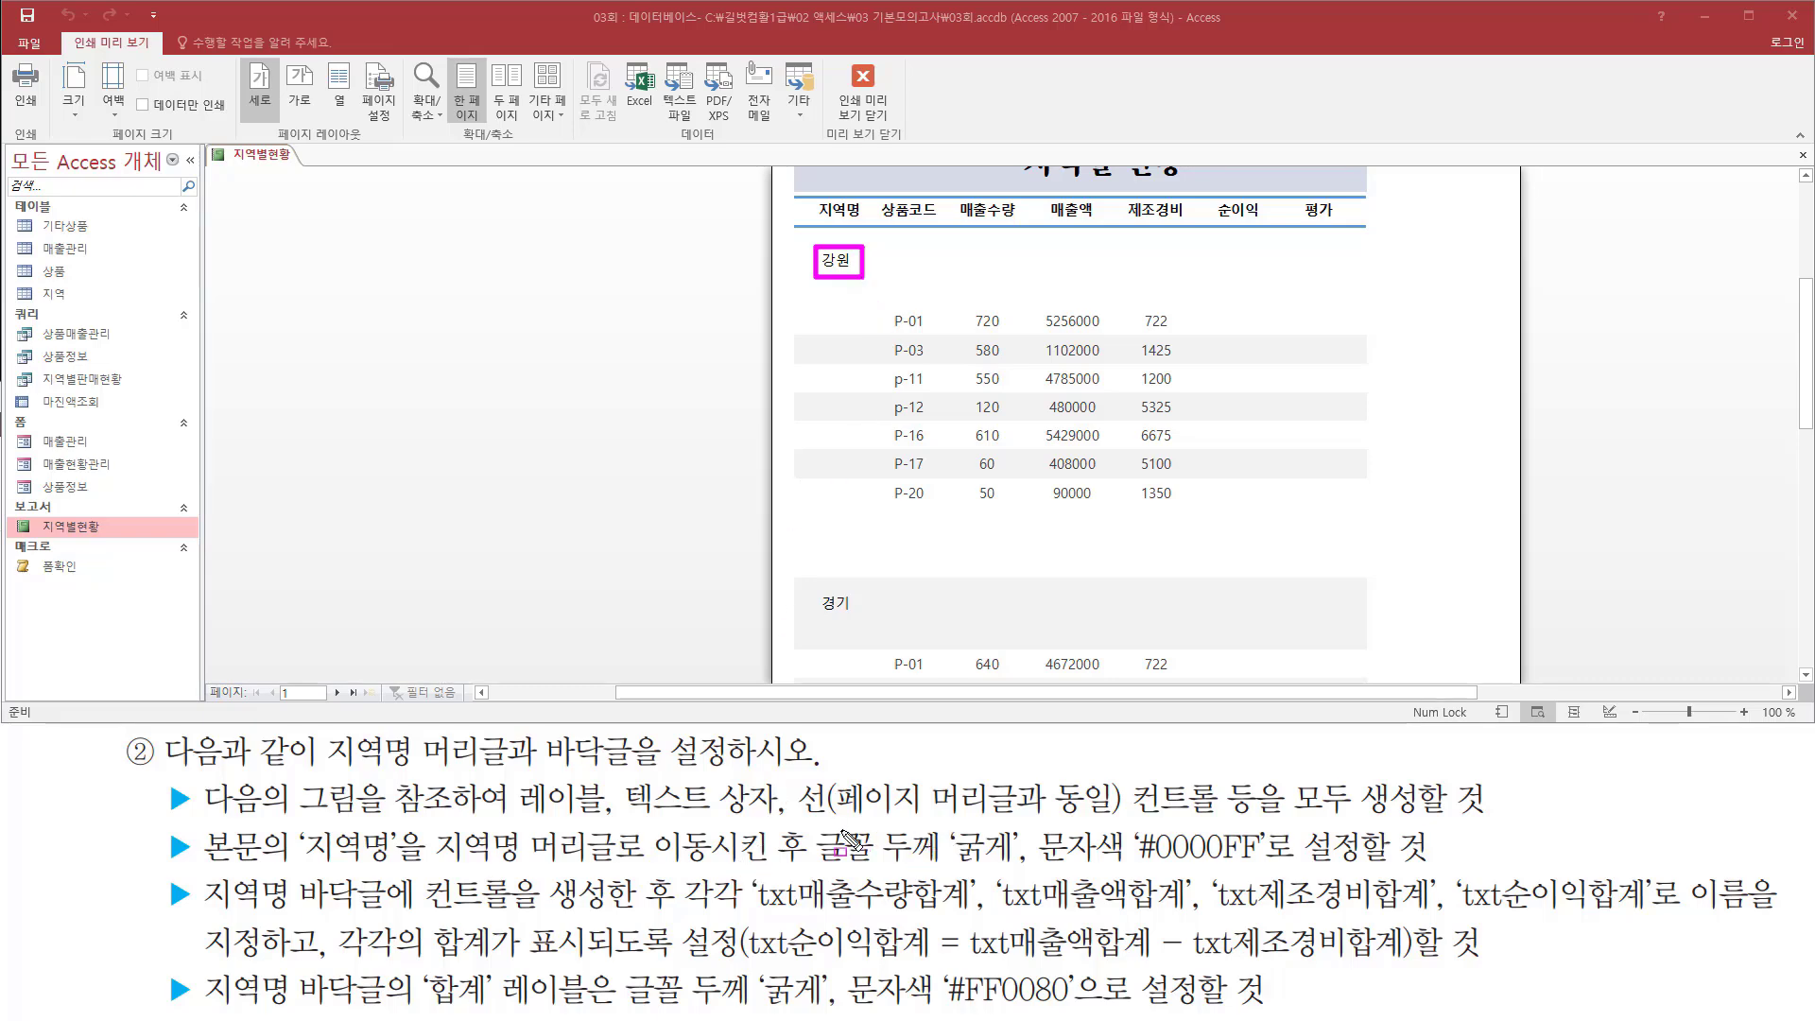
{"action": "left_click_drag", "start_coordinate": [806, 814], "coordinate": [807, 882]}
{"action": "left_click_drag", "start_coordinate": [818, 865], "coordinate": [1370, 865]}
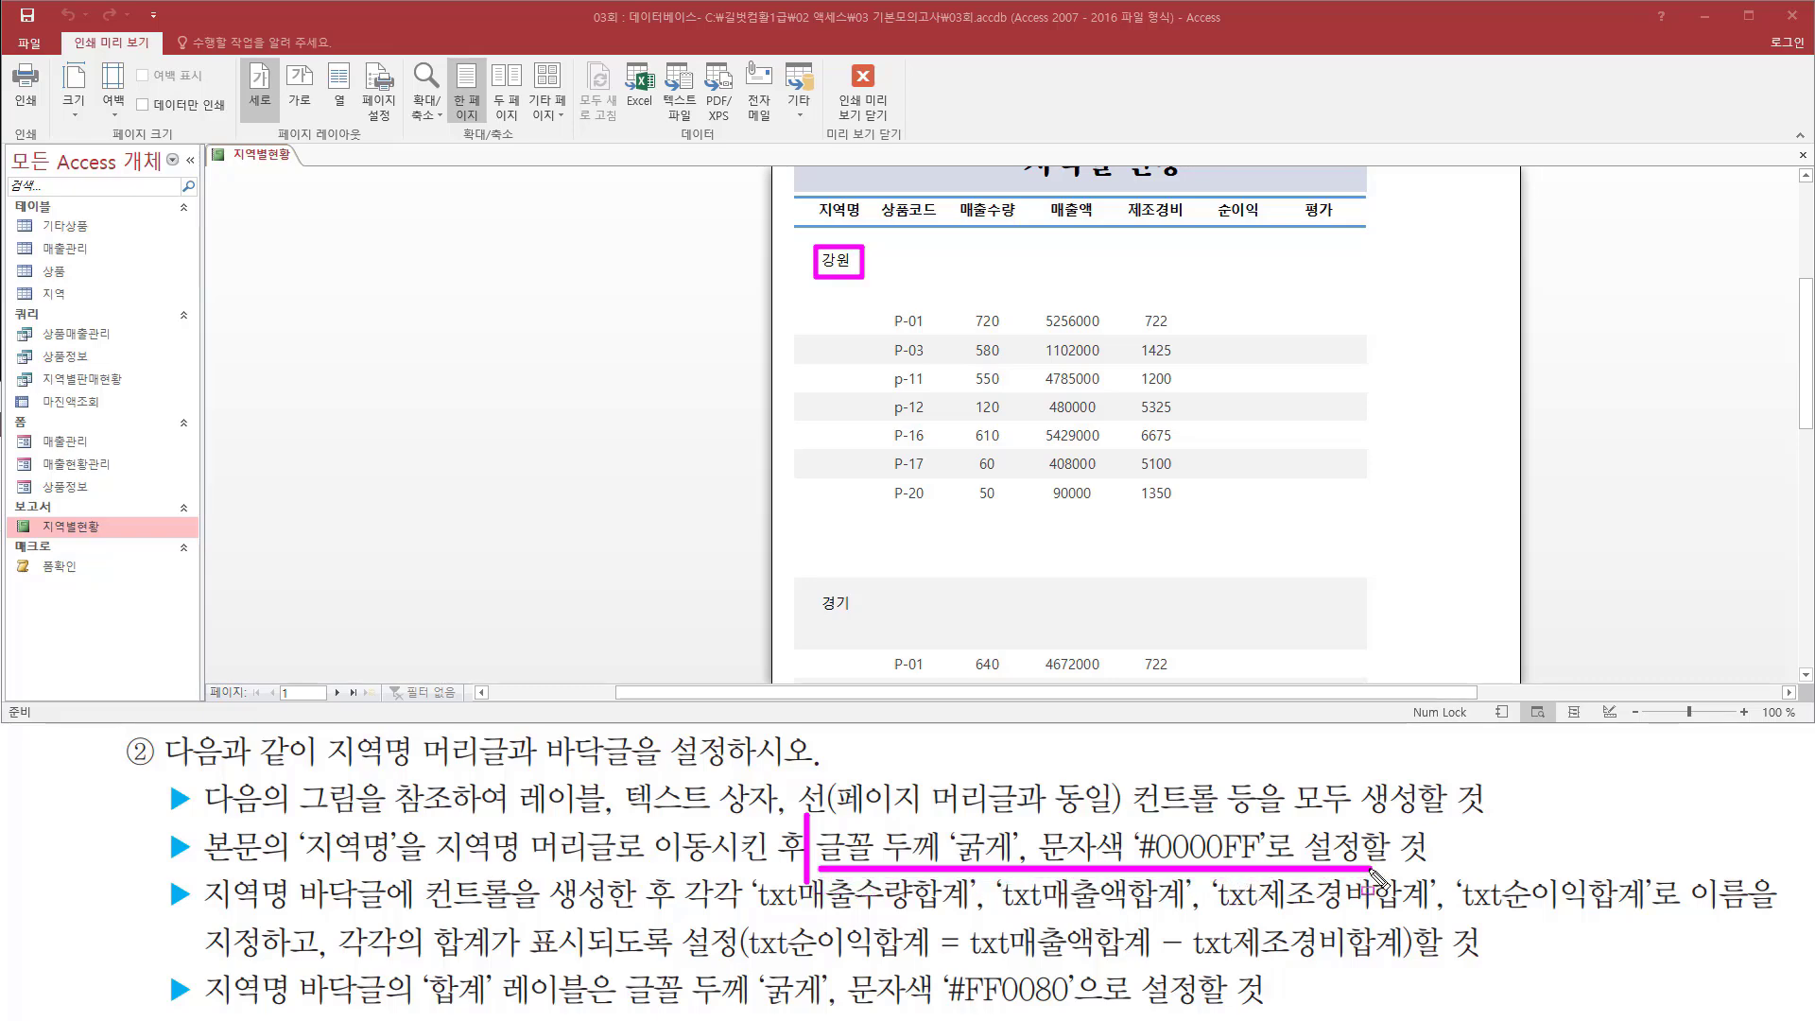
{"action": "key", "text": "Escape"}
Step: Return the report to design view and open the format properties of the 지역명 text box in the 지역명 header
{"action": "right_click", "coordinate": [677, 243]}
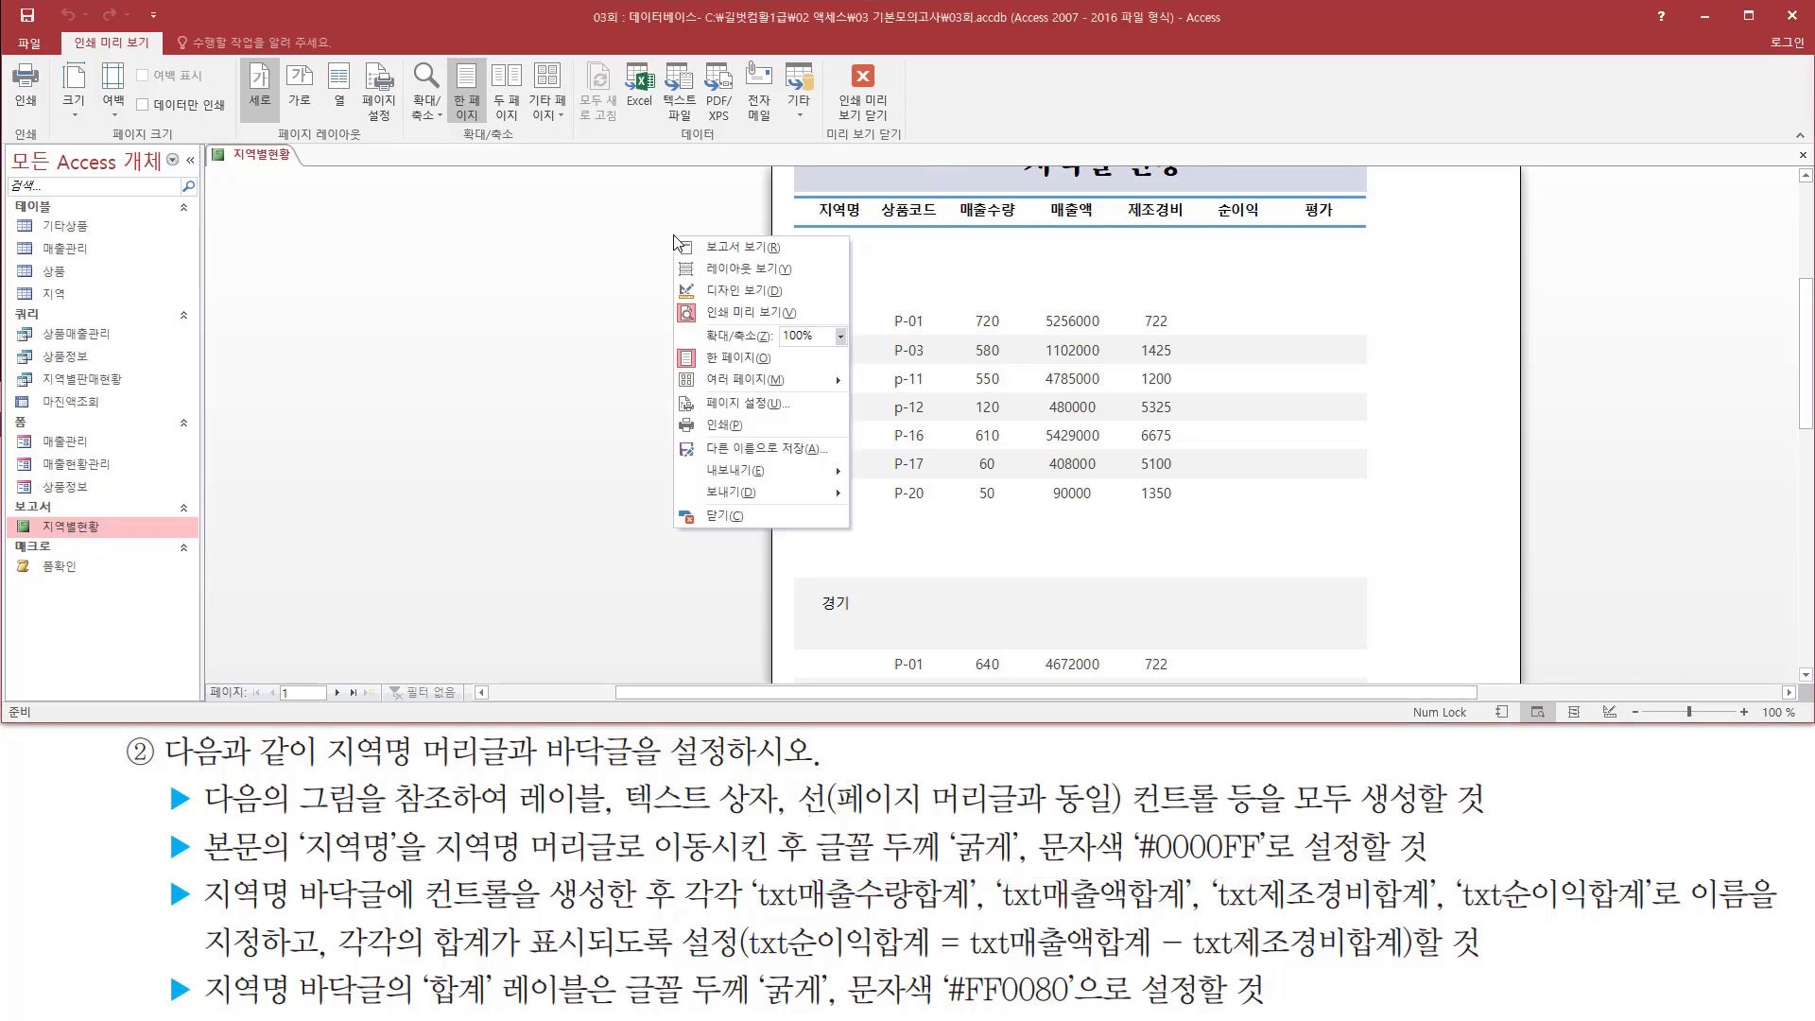
{"action": "left_click", "coordinate": [764, 295]}
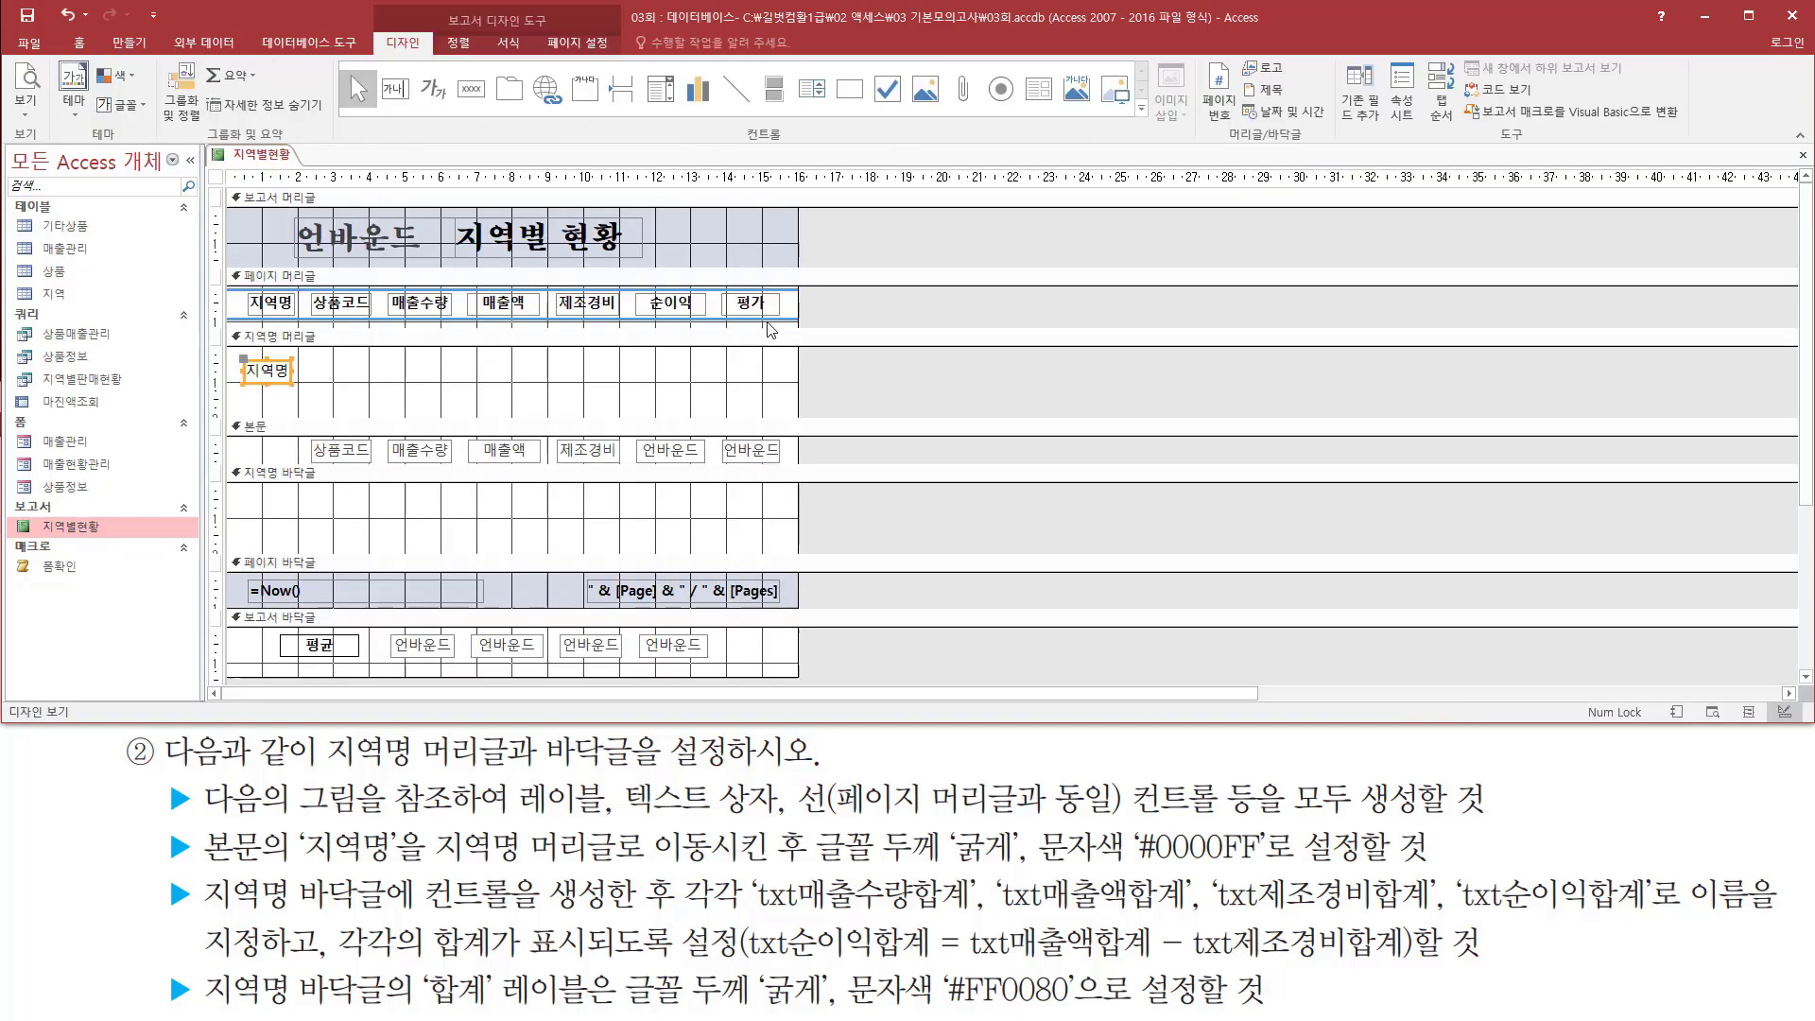
{"action": "double_click", "coordinate": [277, 369]}
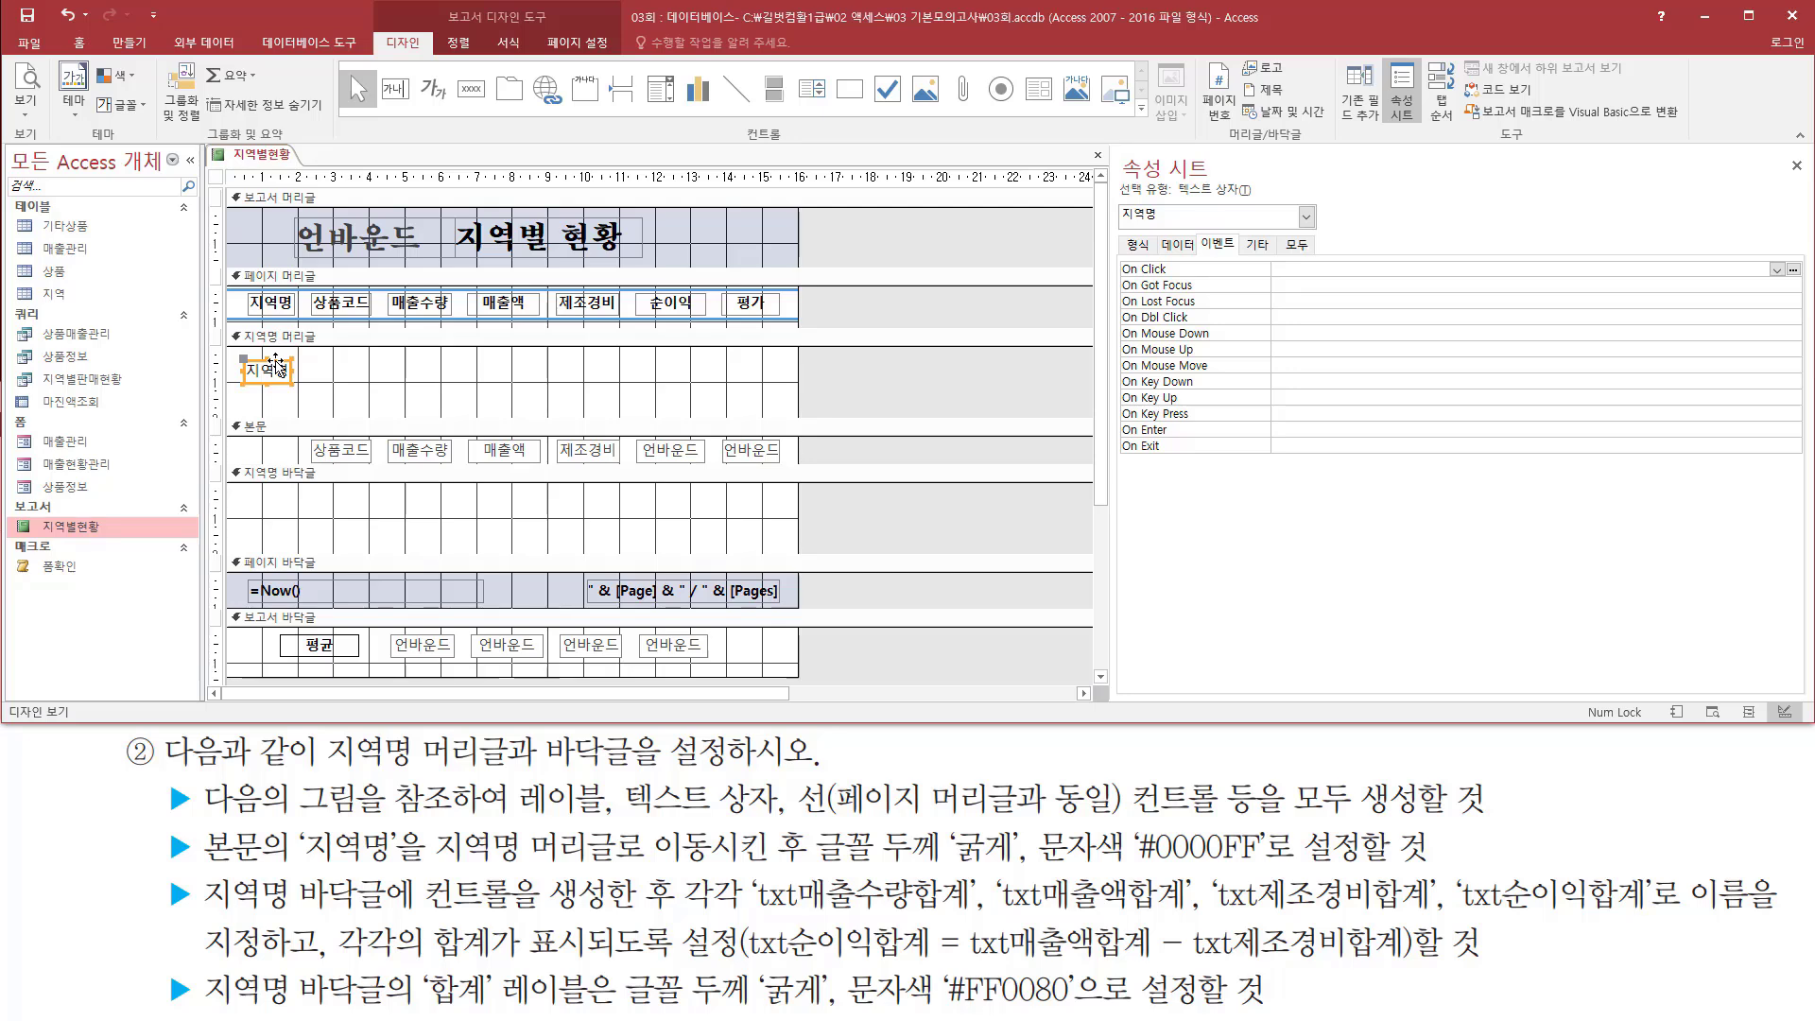
{"action": "key", "text": "ctrl+shift+d"}
{"action": "left_click_drag", "start_coordinate": [1120, 151], "coordinate": [1224, 184]}
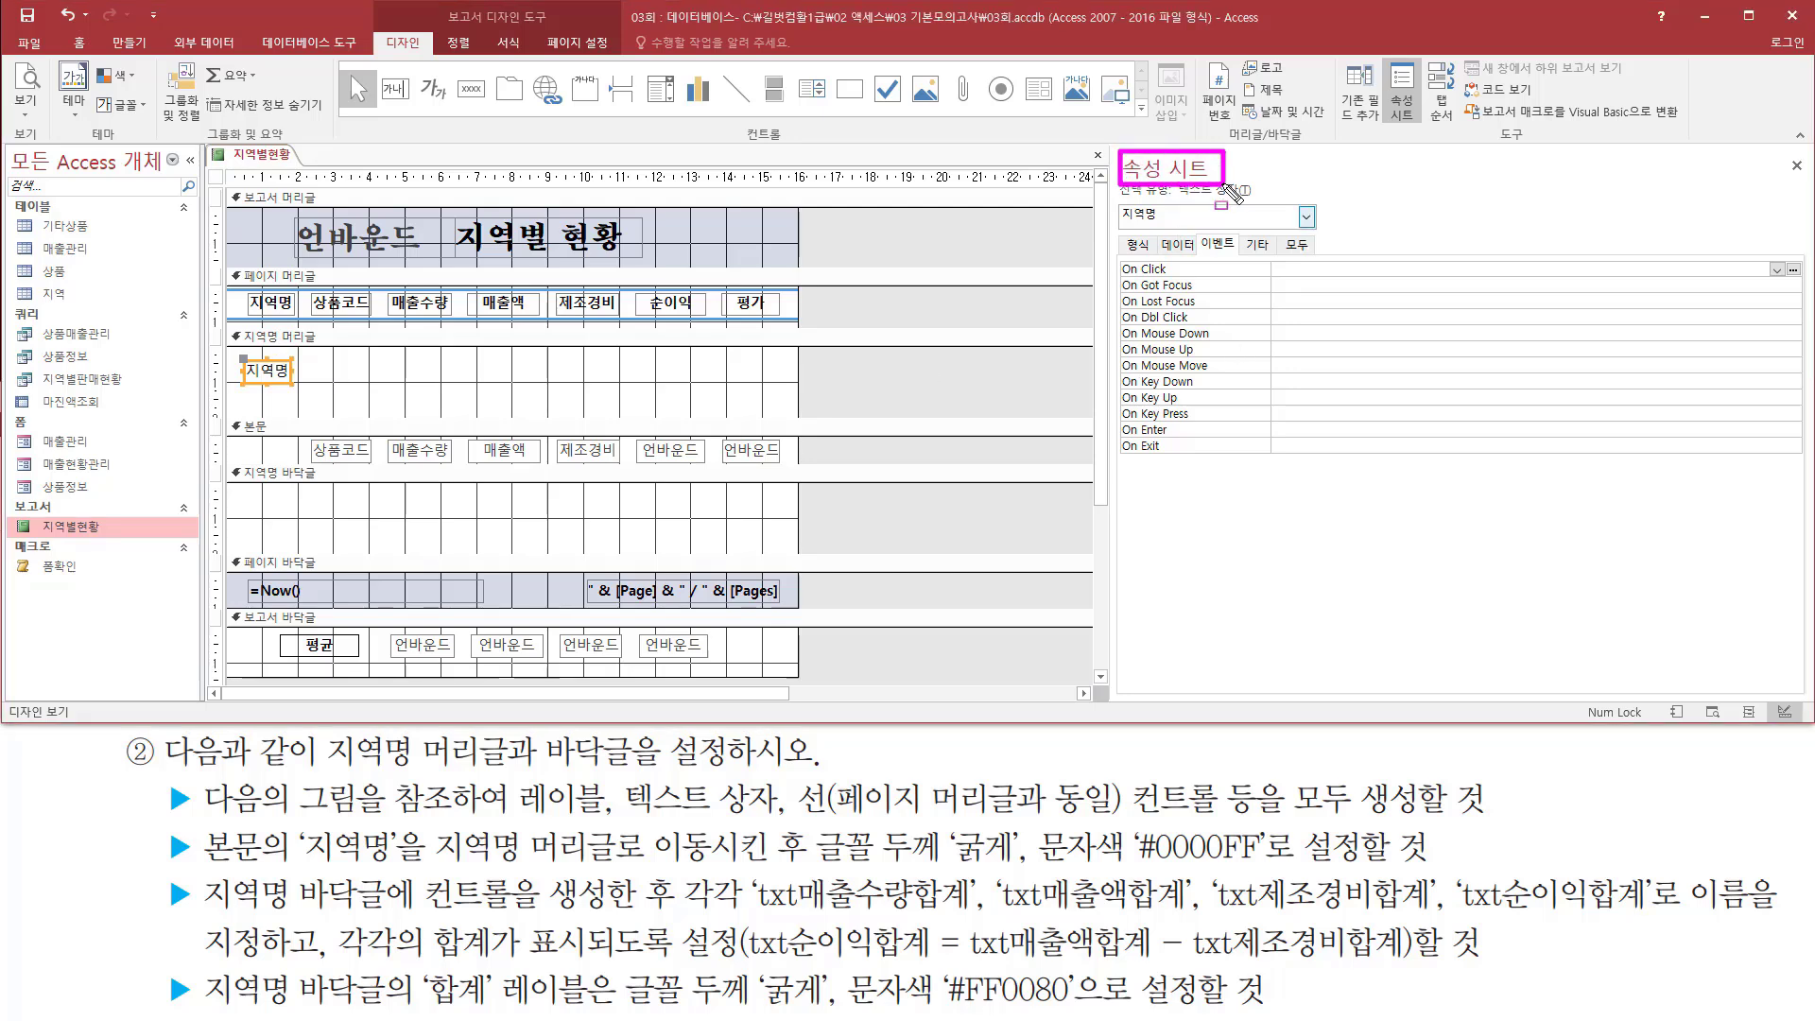
{"action": "mouse_move", "coordinate": [1120, 224]}
{"action": "left_mouse_down"}
{"action": "mouse_move", "coordinate": [1173, 224]}
{"action": "mouse_move", "coordinate": [1165, 201]}
{"action": "mouse_move", "coordinate": [1145, 253]}
{"action": "mouse_move", "coordinate": [1162, 258]}
{"action": "left_mouse_up"}
{"action": "key", "text": "Escape"}
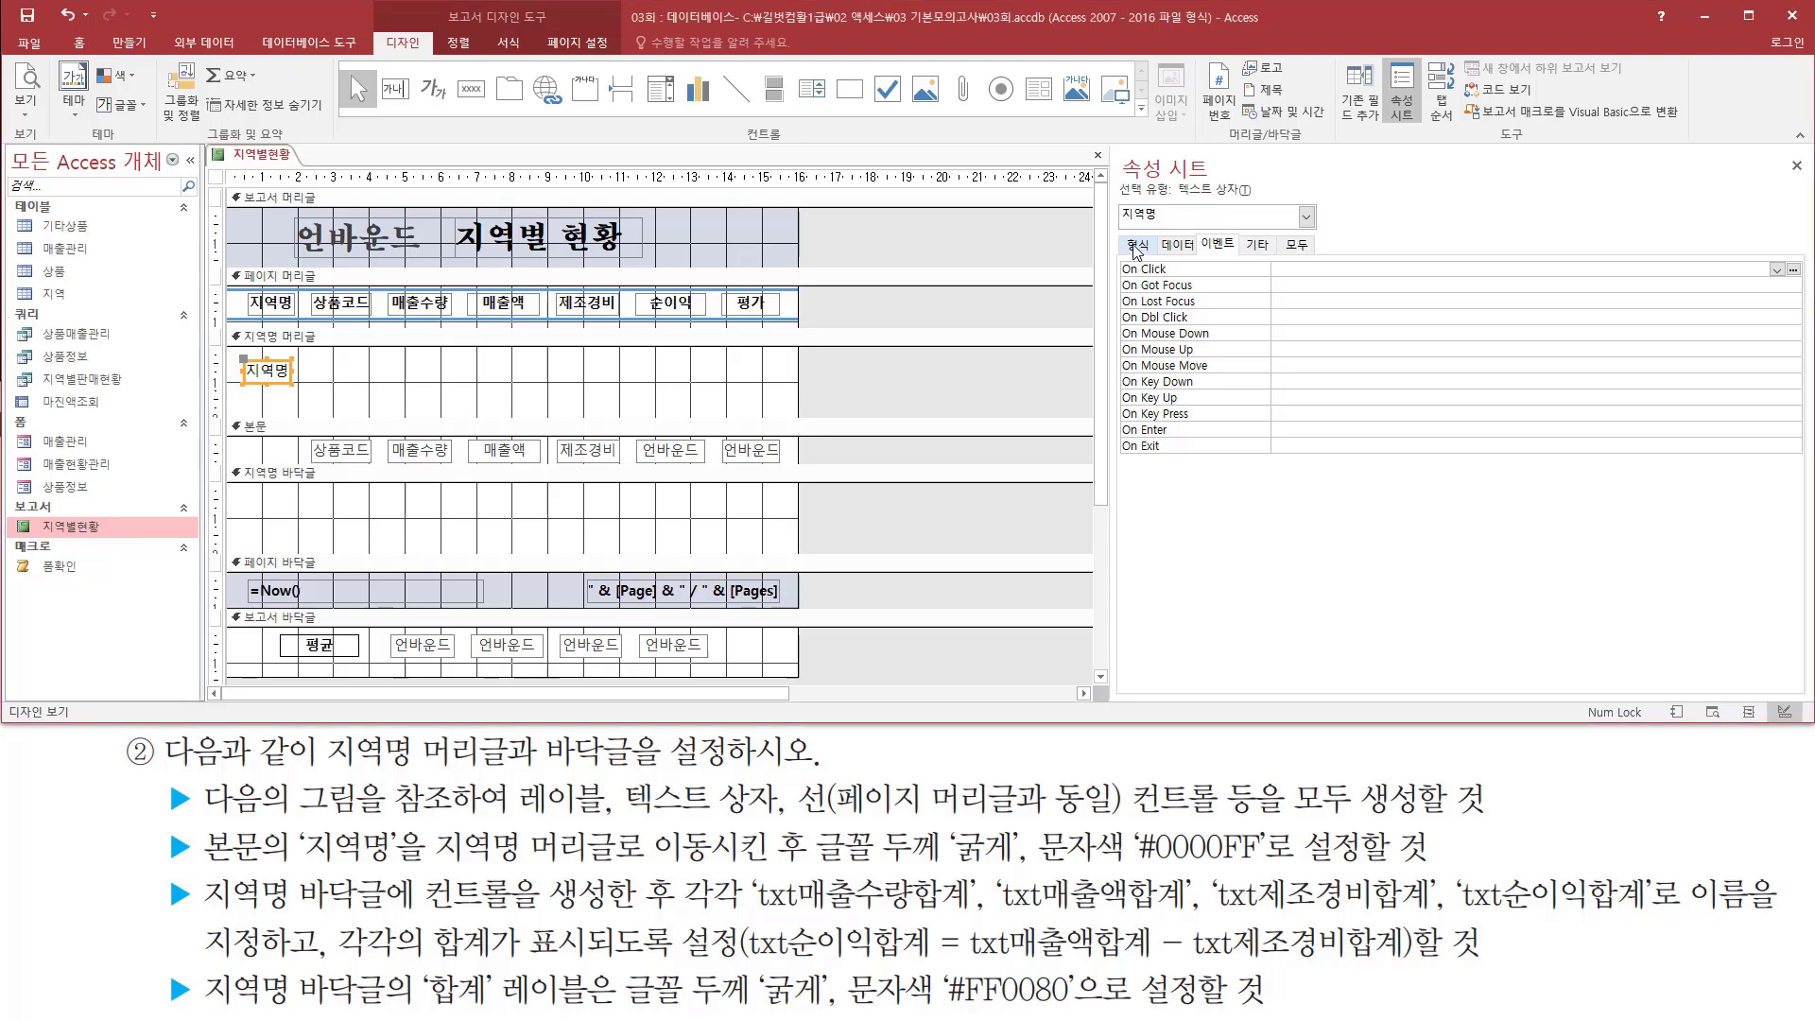
{"action": "left_click", "coordinate": [1137, 246]}
Step: Set the font weight (글꼴 두께) of the 지역명 text box in the 지역명 header to 굵게
{"action": "left_click_drag", "start_coordinate": [794, 862], "coordinate": [931, 865]}
{"action": "left_click_drag", "start_coordinate": [1041, 864], "coordinate": [1116, 866]}
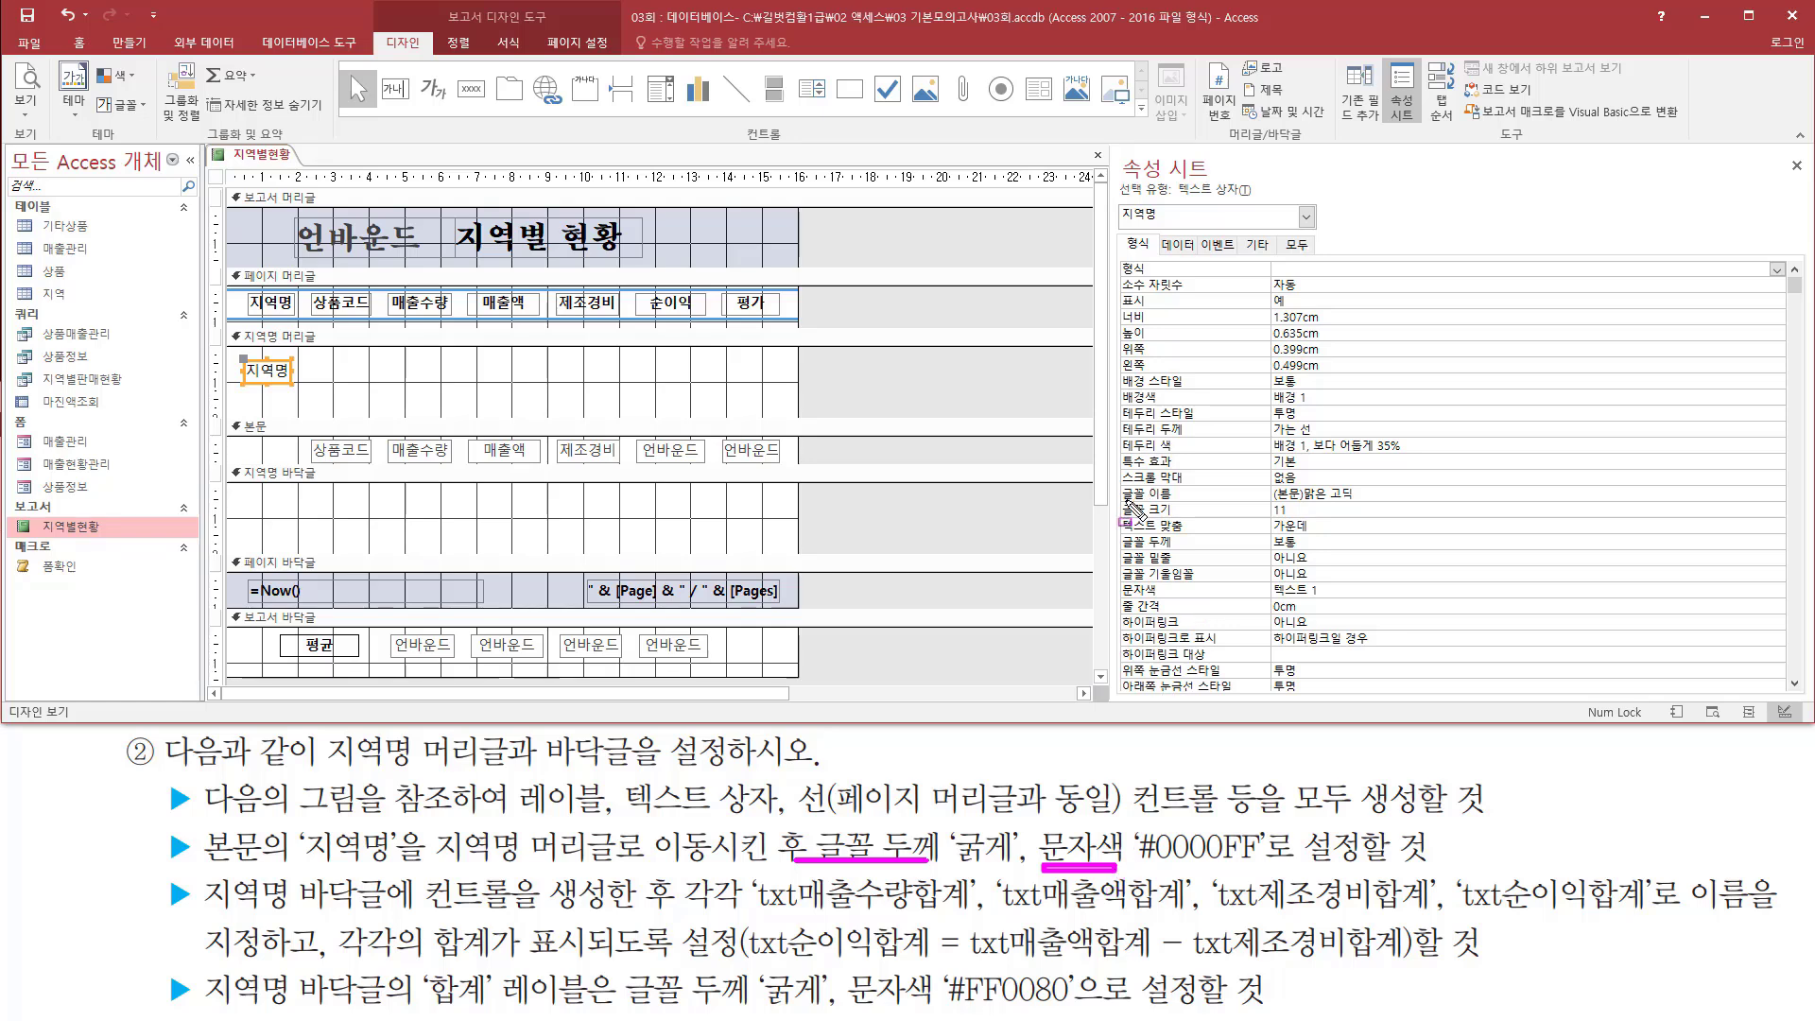
{"action": "left_click_drag", "start_coordinate": [1119, 532], "coordinate": [1358, 551]}
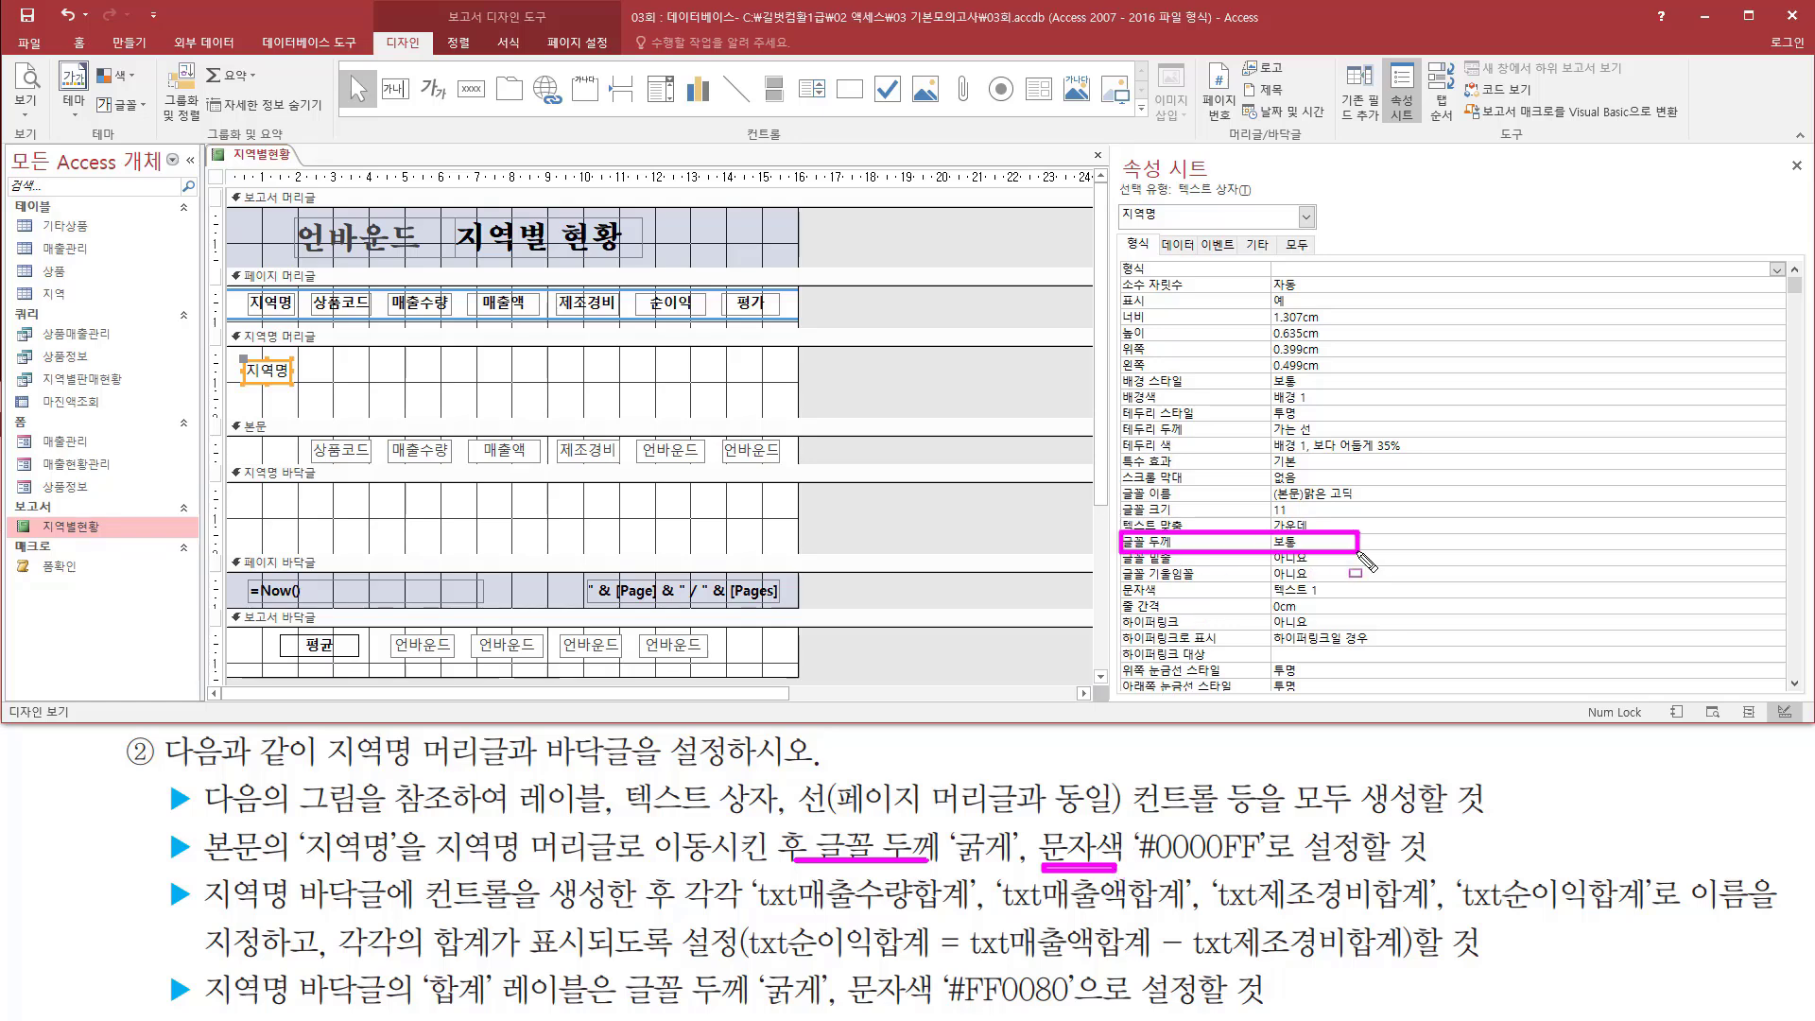
{"action": "key", "text": "Escape"}
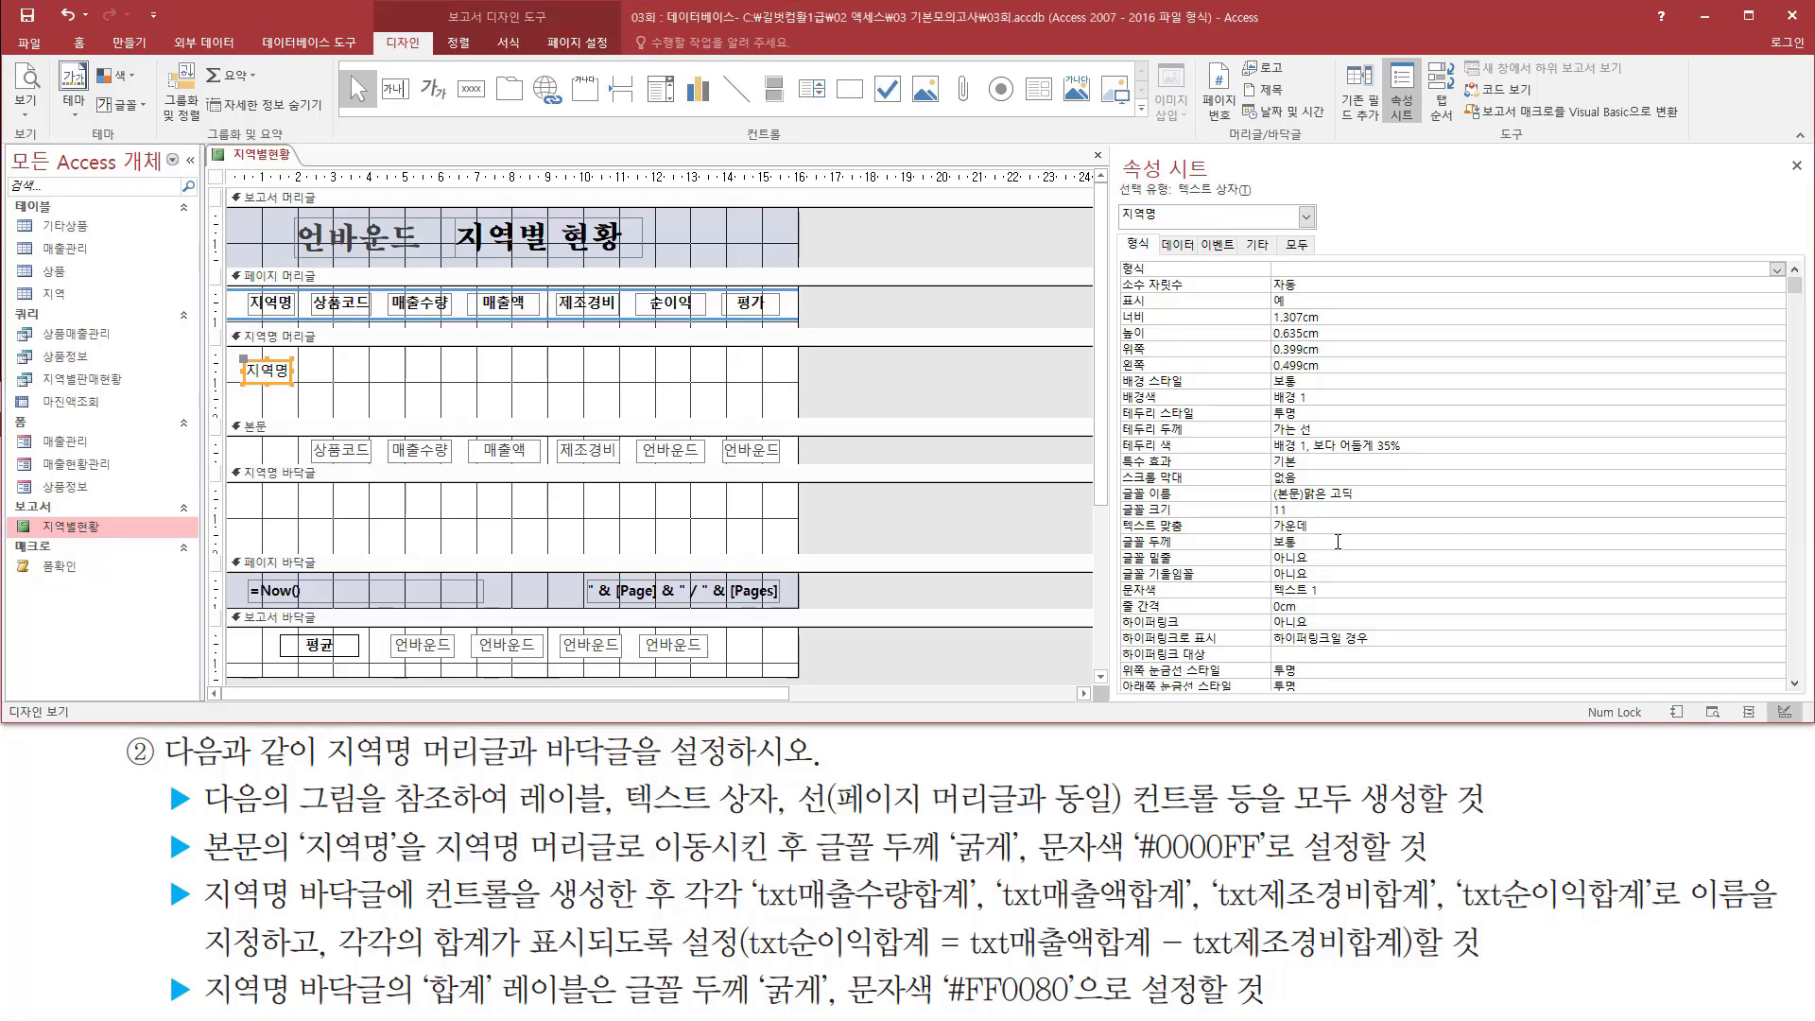
{"action": "left_click", "coordinate": [1695, 542]}
{"action": "left_click", "coordinate": [1777, 542]}
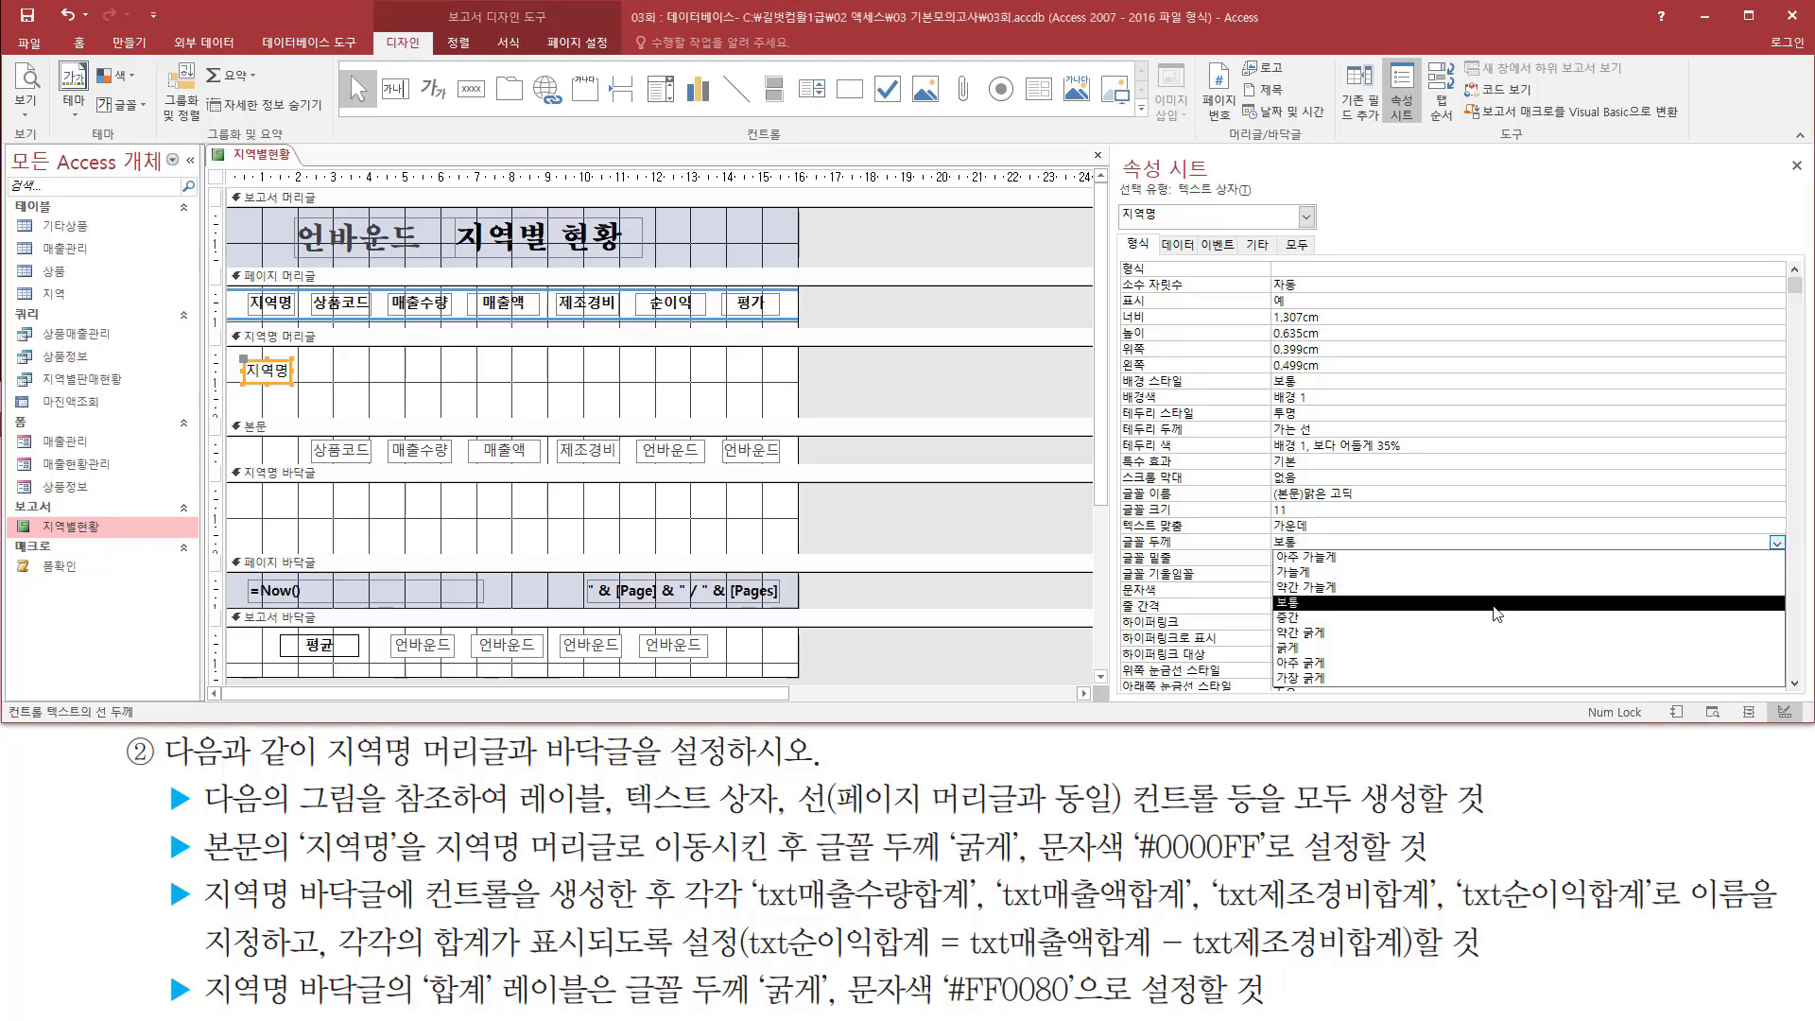
{"action": "left_click", "coordinate": [1356, 652]}
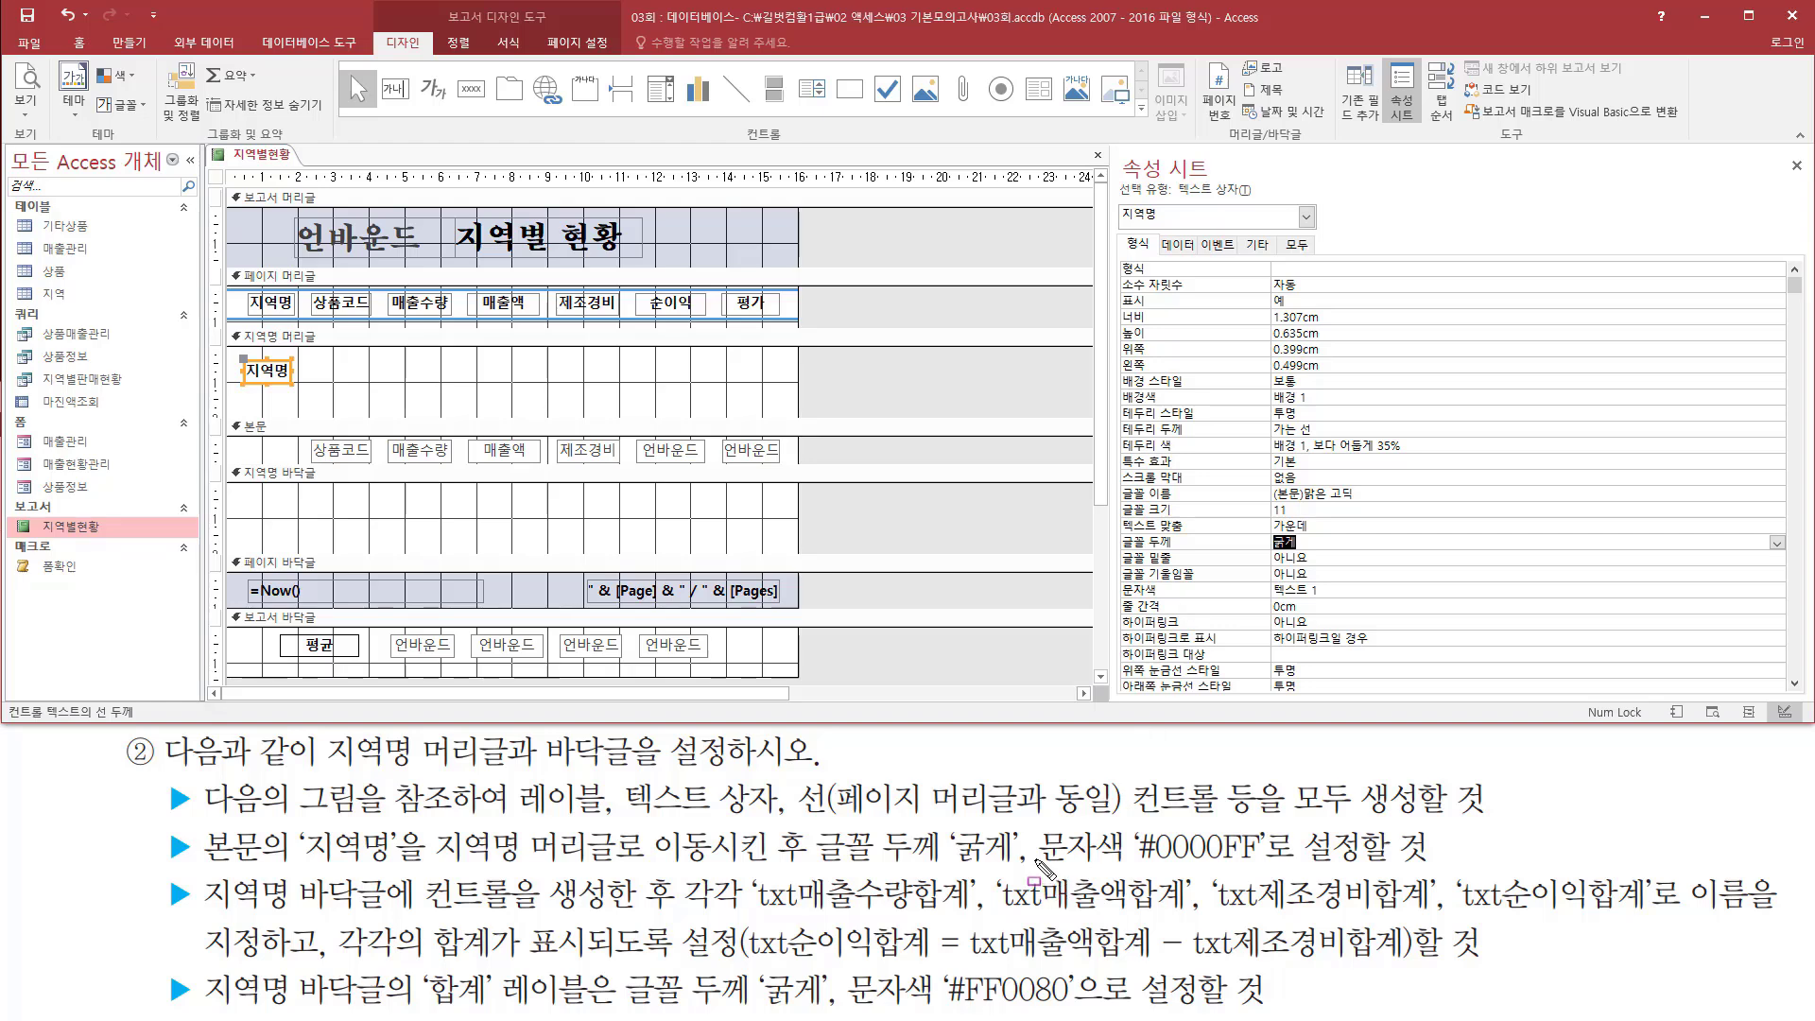
Step: Set the text colour (문자색) of the 지역명 text box in the 지역명 header to #0000FF
{"action": "left_click_drag", "start_coordinate": [1037, 862], "coordinate": [1260, 860]}
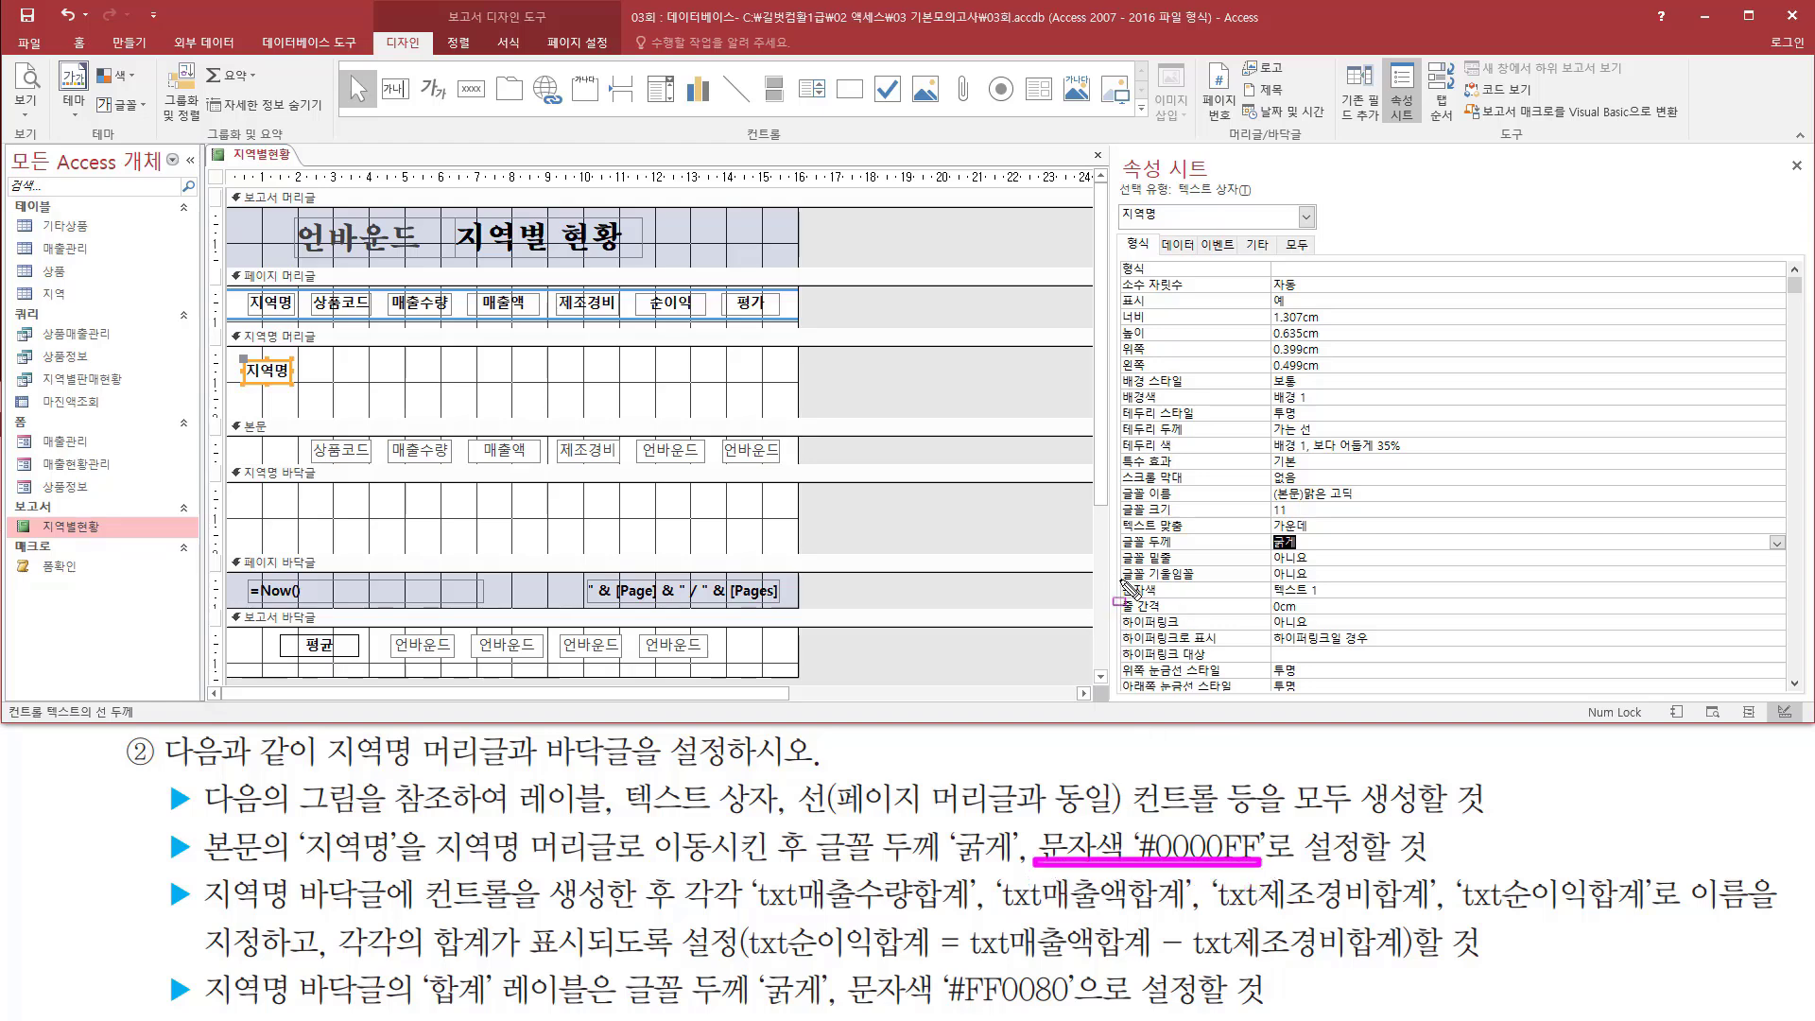
{"action": "left_click_drag", "start_coordinate": [1120, 580], "coordinate": [1369, 602]}
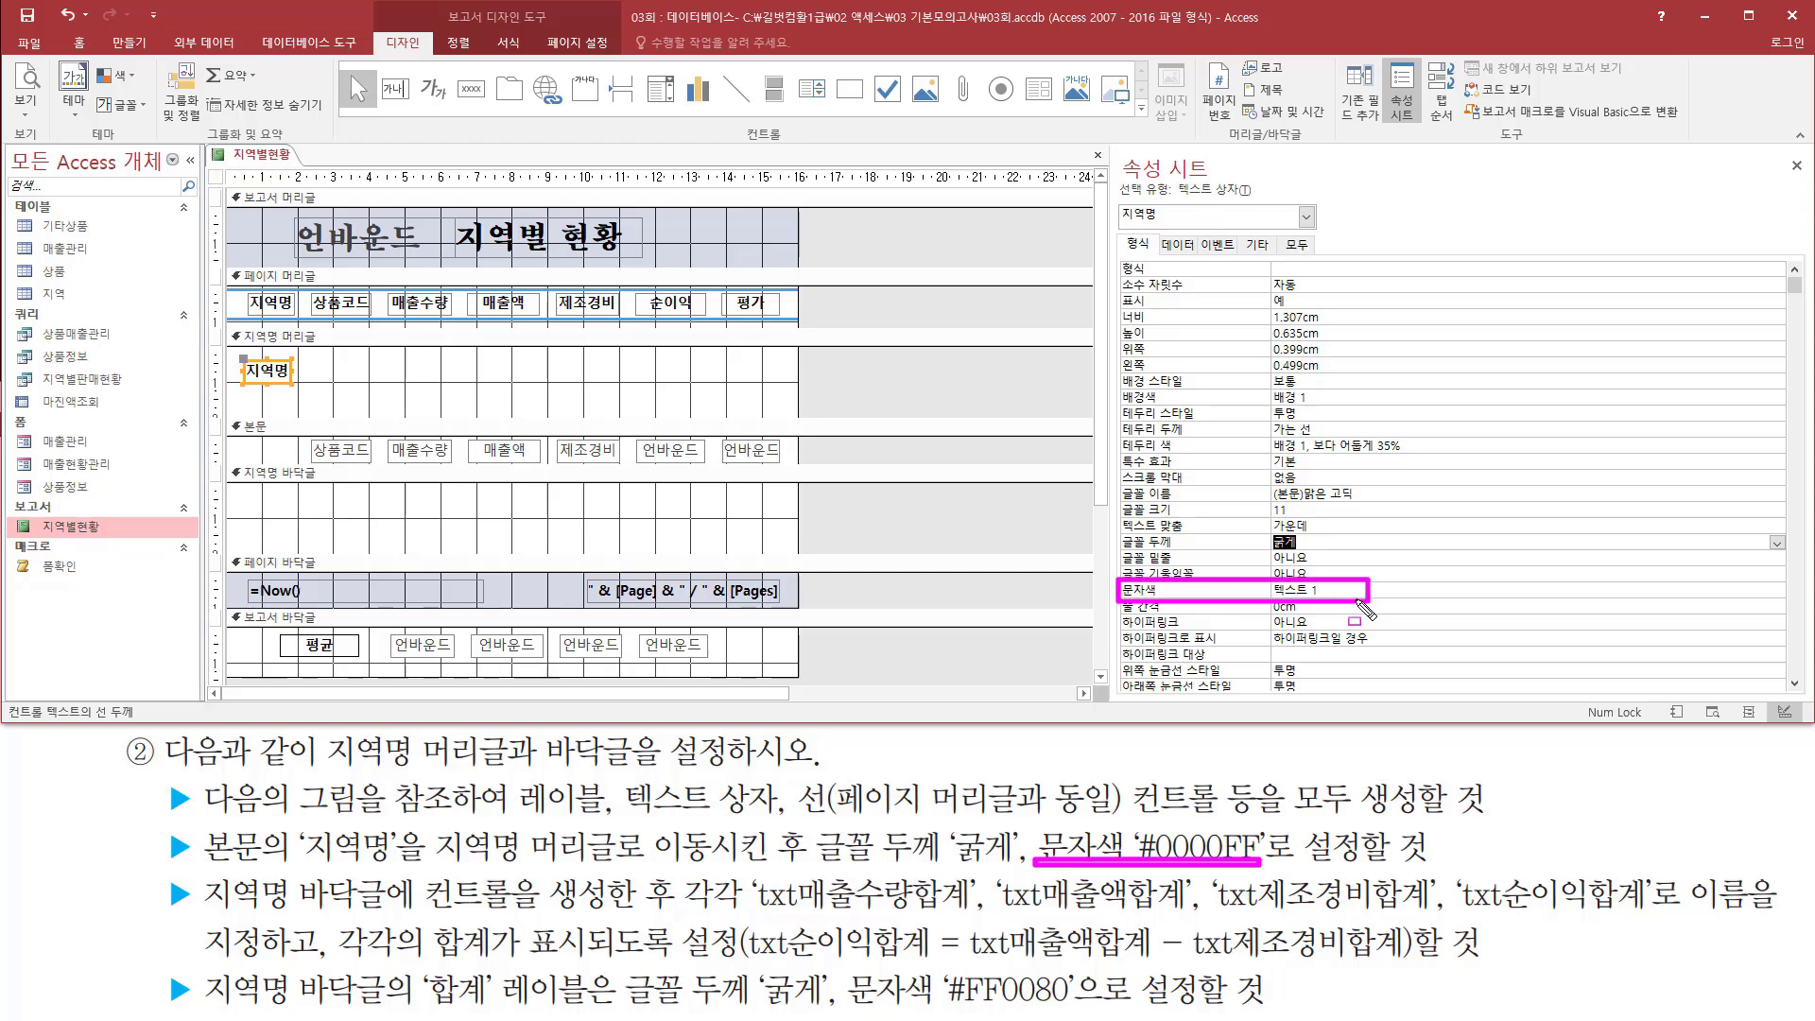
{"action": "key", "text": "Escape"}
{"action": "left_click", "coordinate": [1351, 588]}
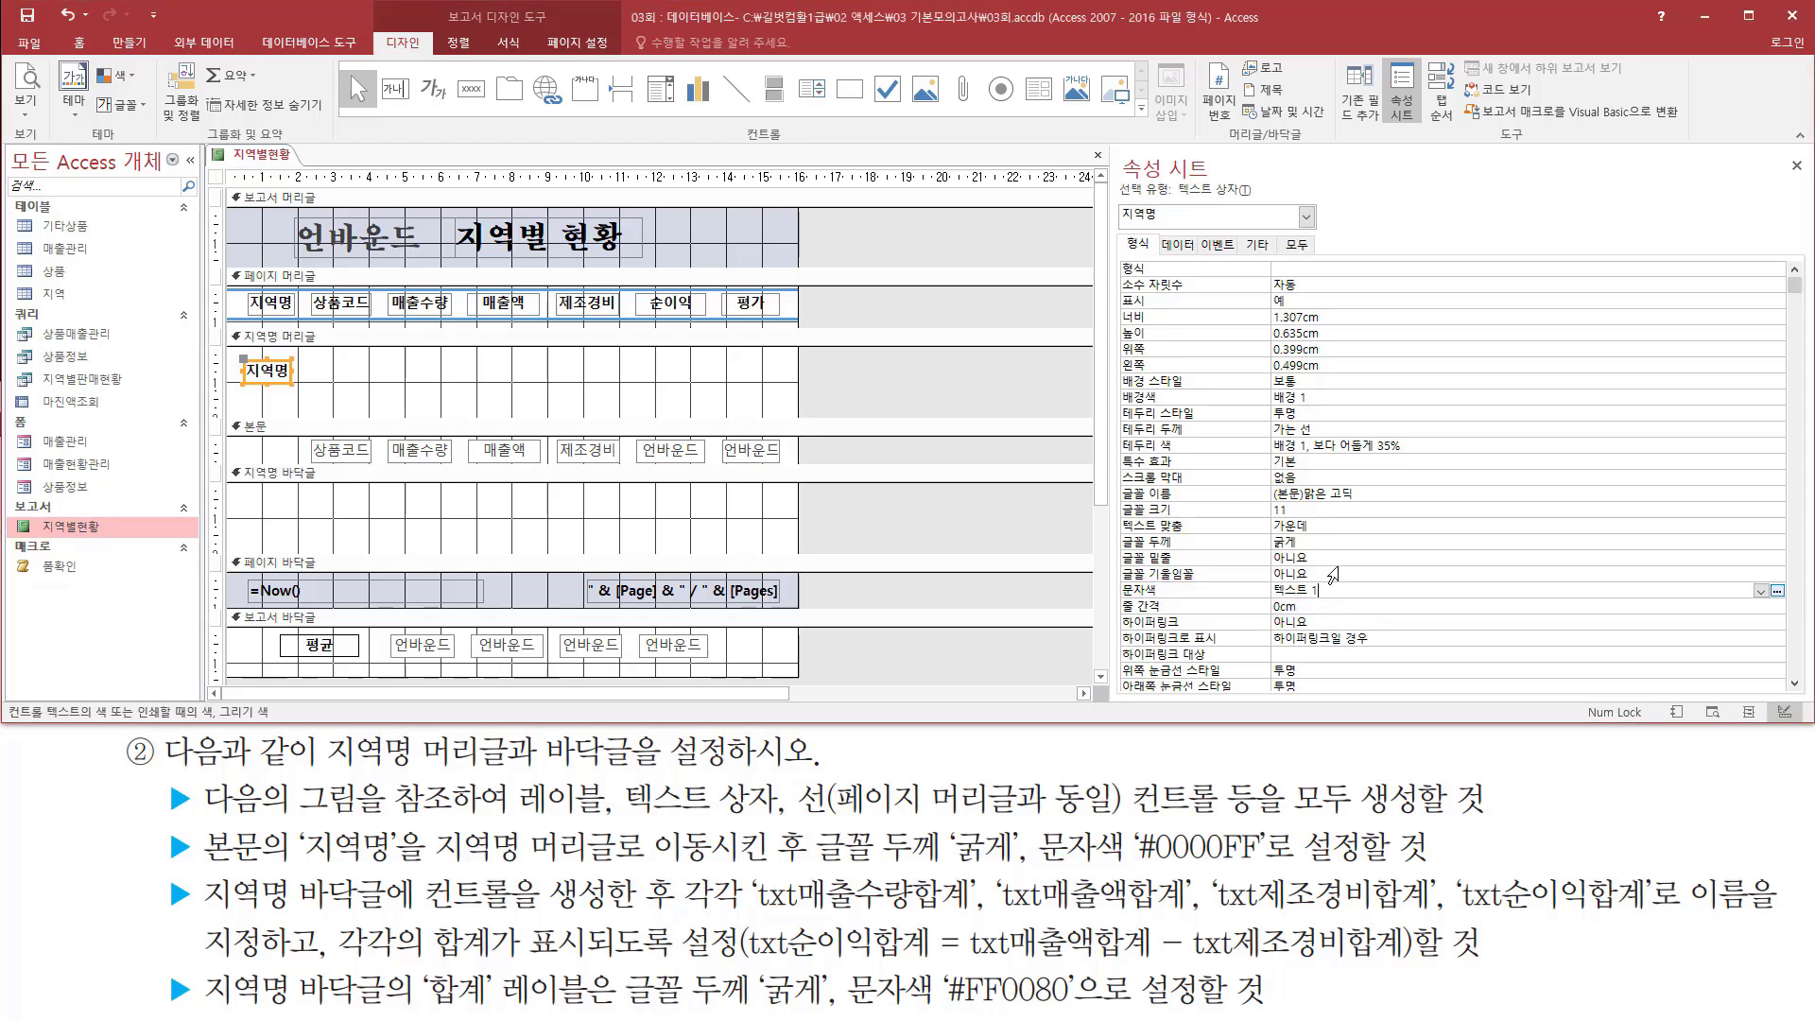
{"action": "key", "text": "BackSpace"}
{"action": "key", "text": "BackSpace"}
{"action": "key", "text": "BackSpace"}
{"action": "type", "text": "#0000FF"}
{"action": "left_click_drag", "start_coordinate": [1111, 526], "coordinate": [1324, 552]}
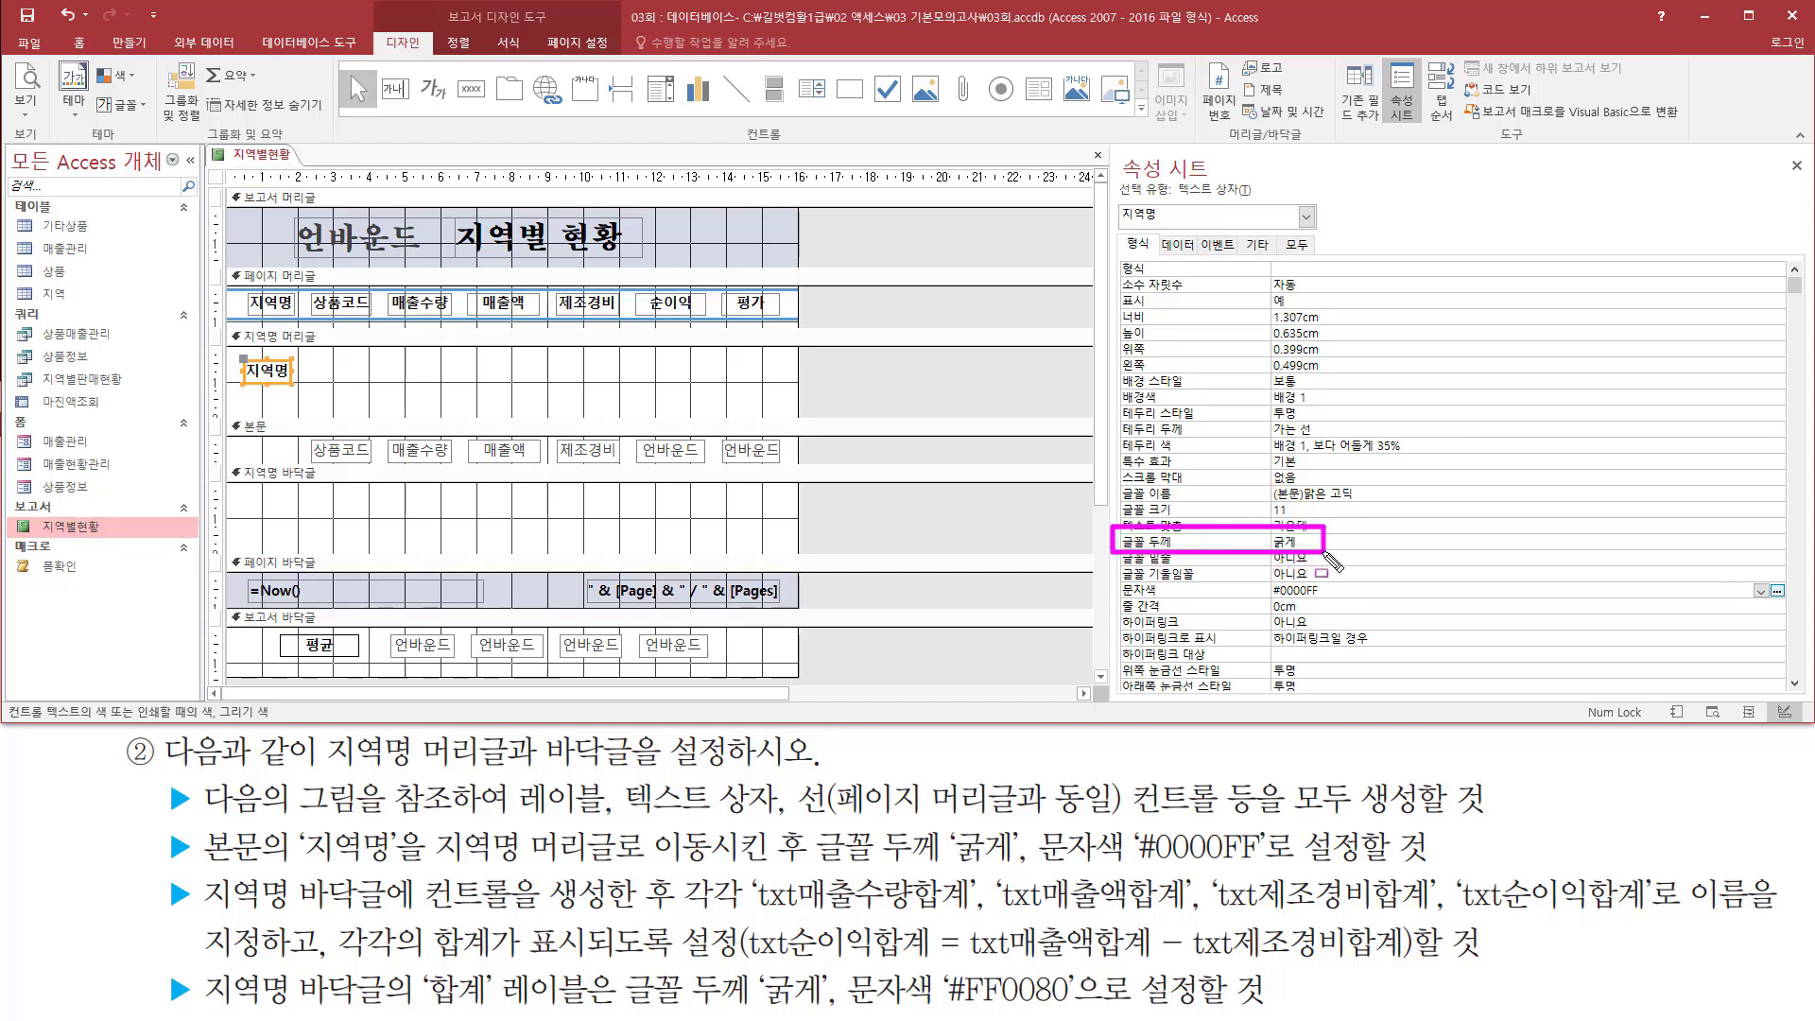
{"action": "mouse_move", "coordinate": [1115, 576]}
{"action": "left_mouse_down"}
{"action": "mouse_move", "coordinate": [1147, 595]}
{"action": "mouse_move", "coordinate": [1325, 602]}
{"action": "mouse_move", "coordinate": [1341, 624]}
{"action": "left_mouse_up"}
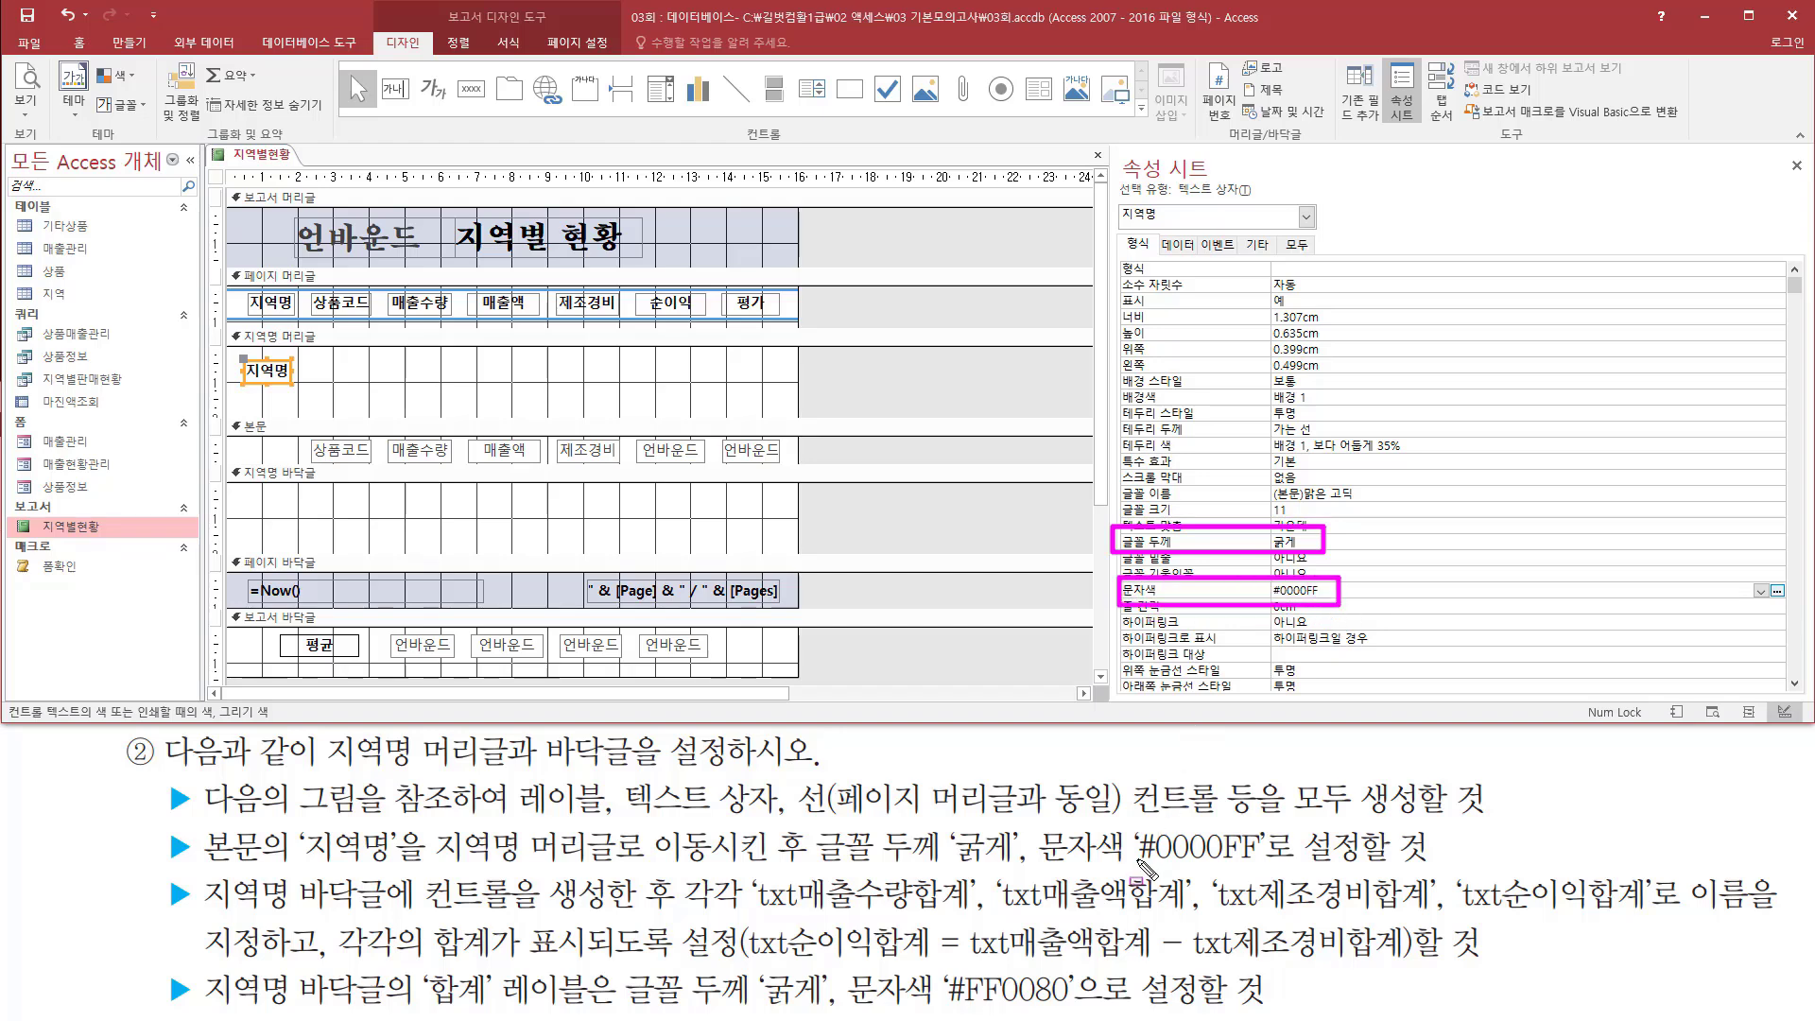
{"action": "left_click_drag", "start_coordinate": [1134, 863], "coordinate": [1263, 864]}
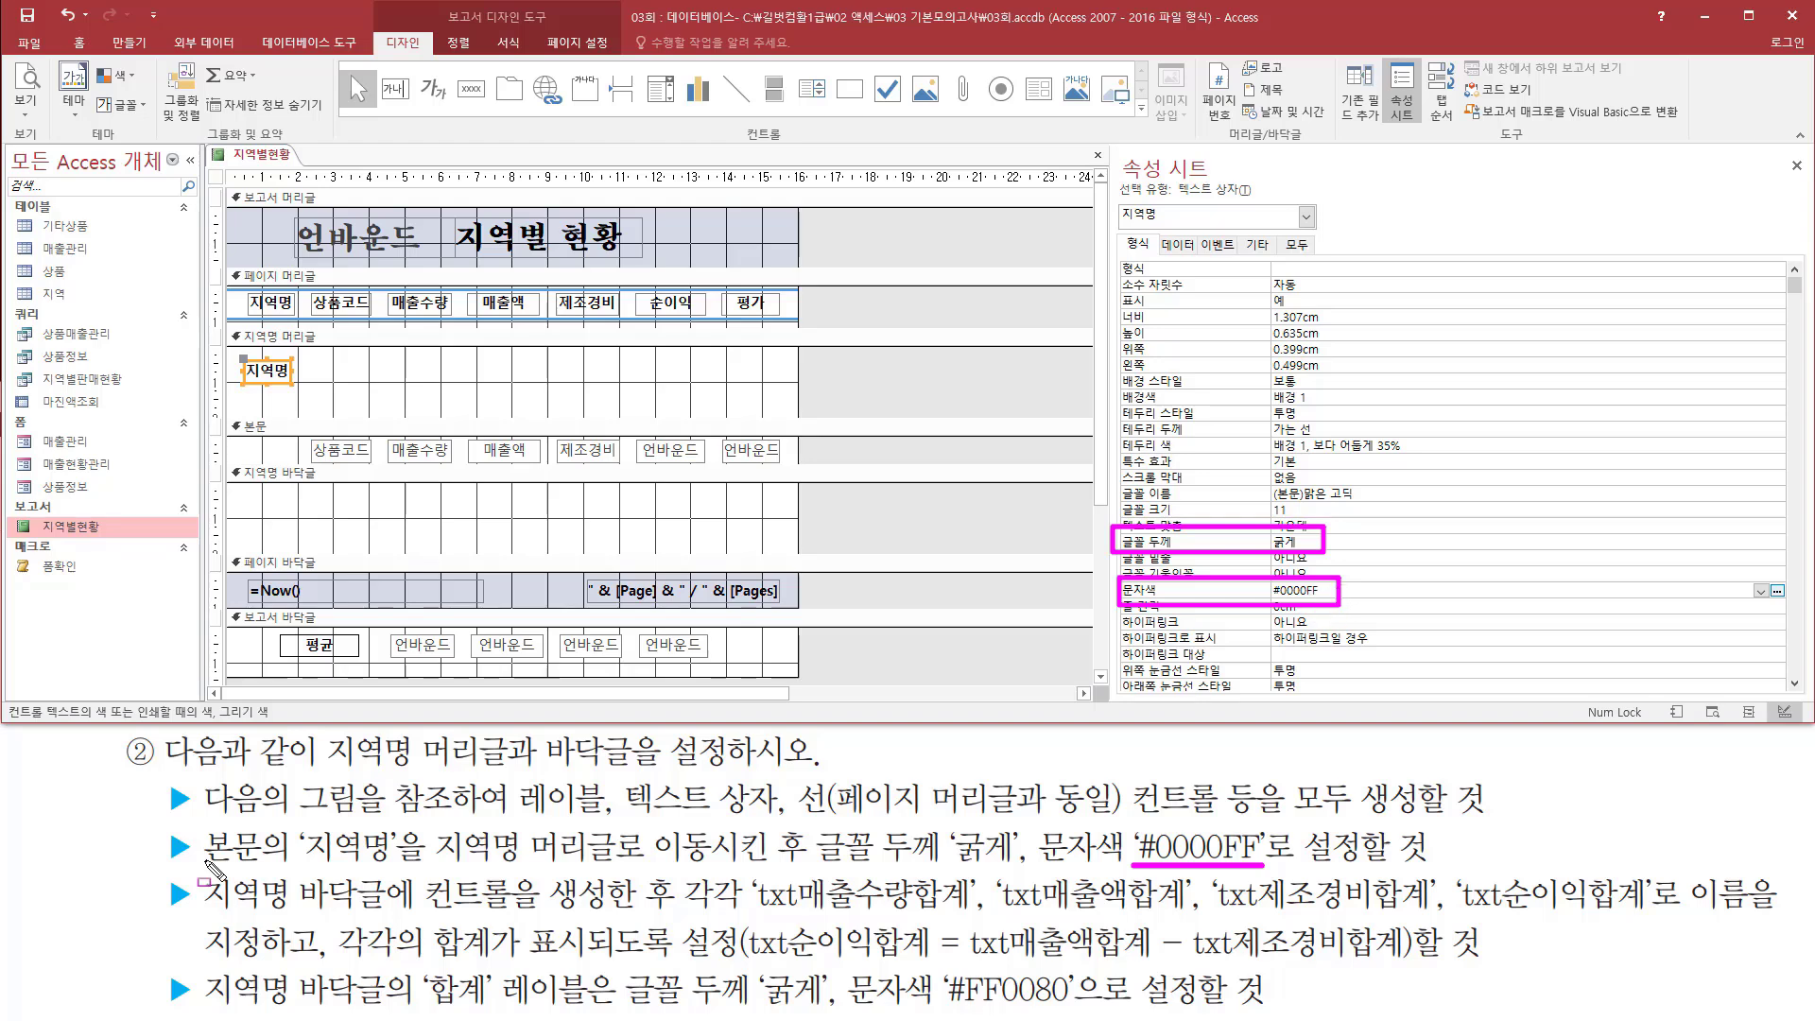
{"action": "key", "text": "Escape"}
{"action": "key", "text": "ctrl+2"}
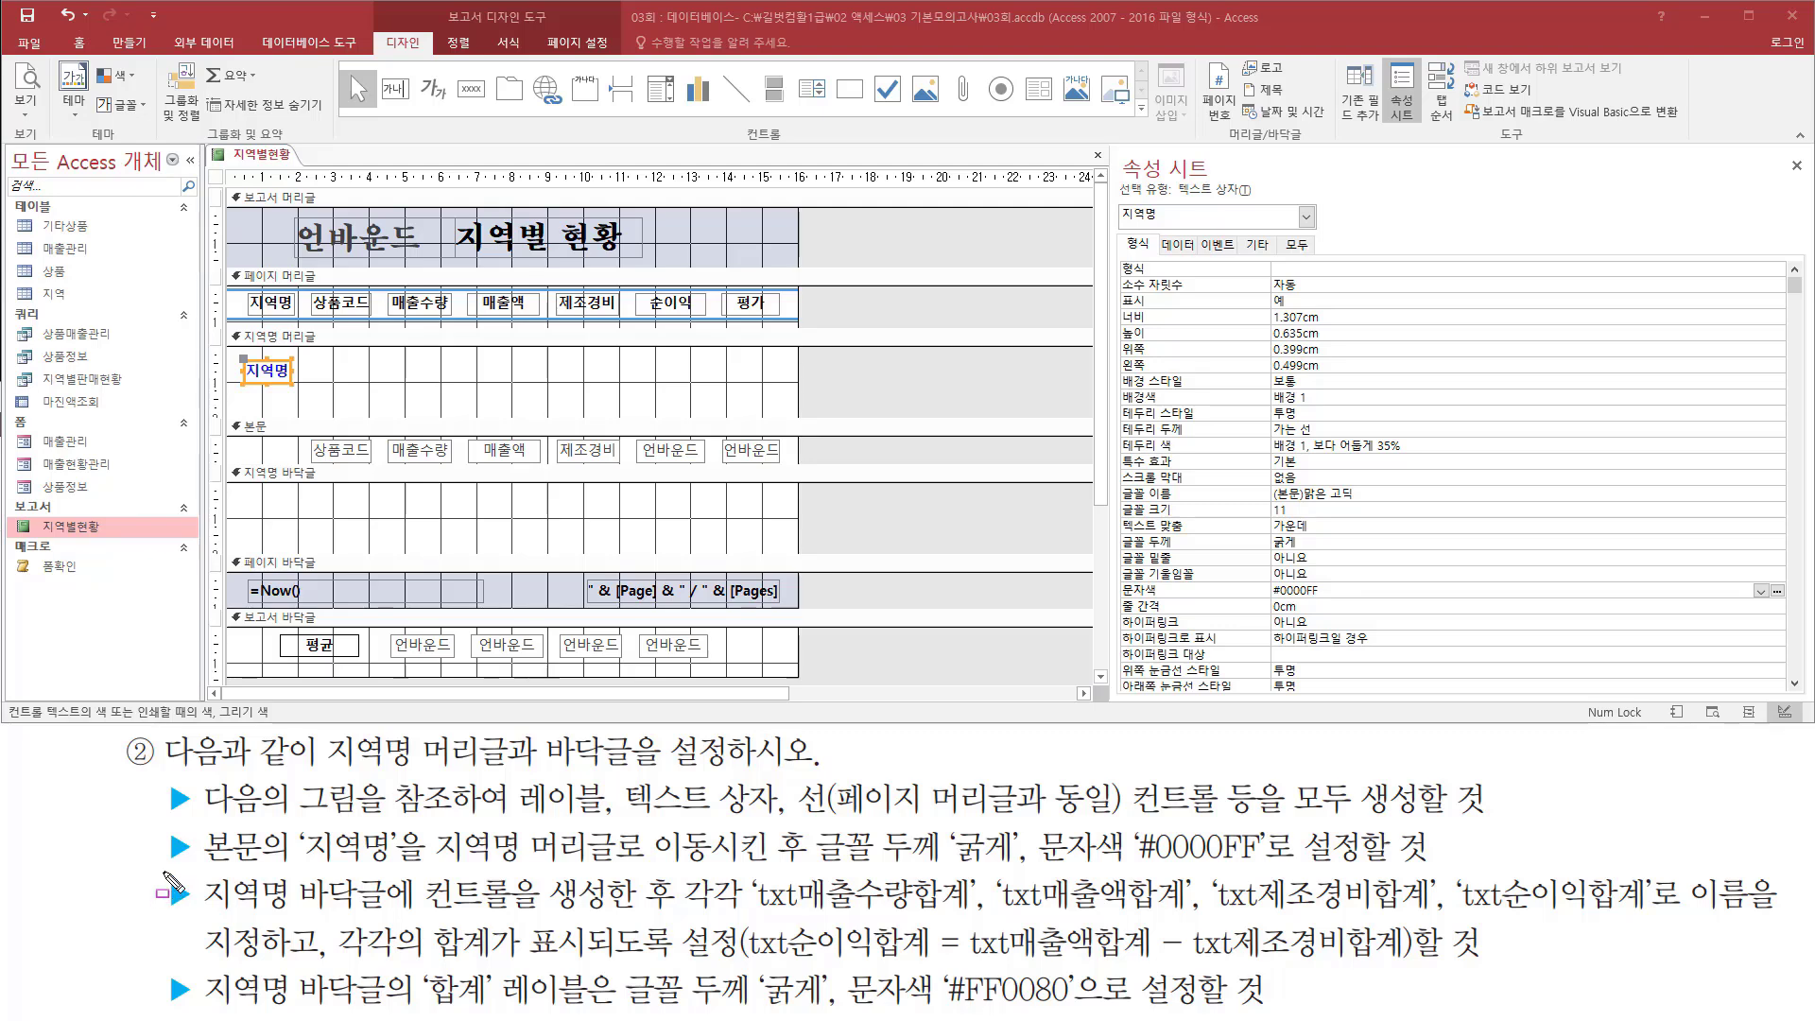
{"action": "mouse_move", "coordinate": [163, 871]}
{"action": "left_mouse_down"}
{"action": "mouse_move", "coordinate": [195, 923]}
{"action": "mouse_move", "coordinate": [388, 910]}
{"action": "mouse_move", "coordinate": [392, 871]}
{"action": "left_mouse_up"}
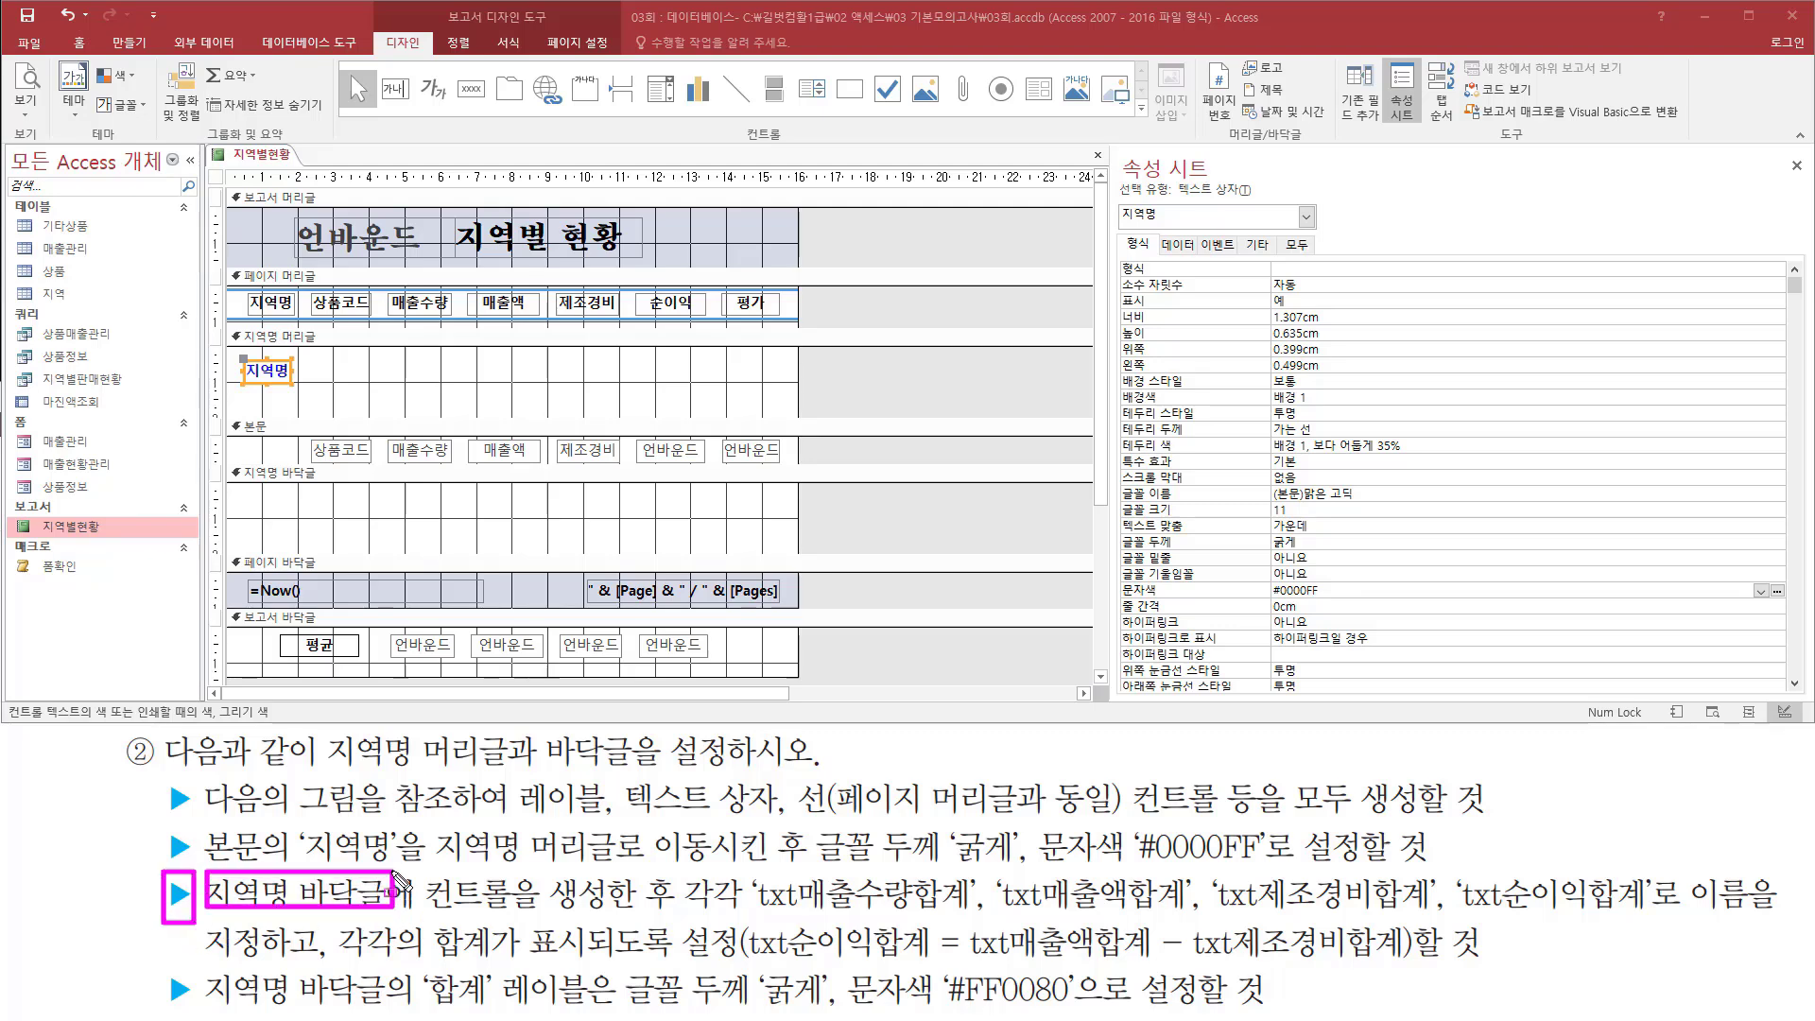
{"action": "key", "text": "Escape"}
{"action": "mouse_move", "coordinate": [227, 464]}
{"action": "left_mouse_down"}
{"action": "mouse_move", "coordinate": [729, 564]}
{"action": "mouse_move", "coordinate": [801, 559]}
{"action": "left_mouse_up"}
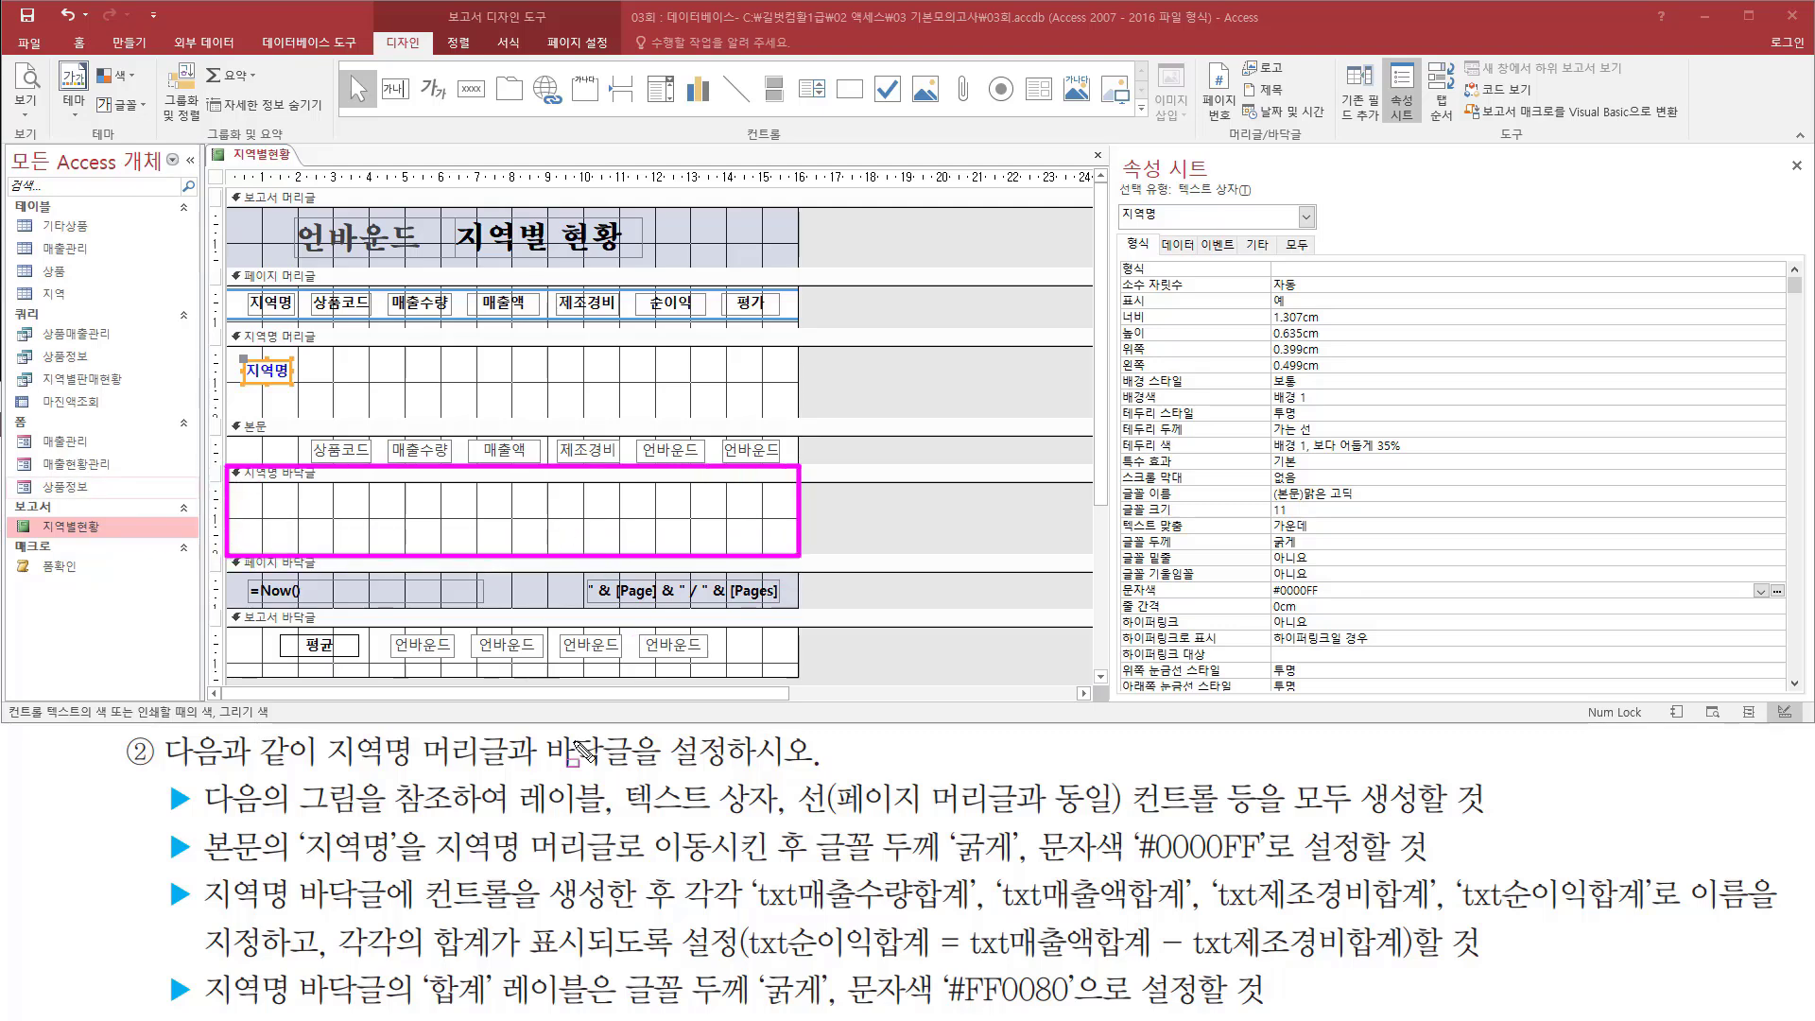
{"action": "mouse_move", "coordinate": [419, 912]}
{"action": "left_mouse_down"}
{"action": "mouse_move", "coordinate": [662, 912]}
{"action": "mouse_move", "coordinate": [638, 877]}
{"action": "left_mouse_up"}
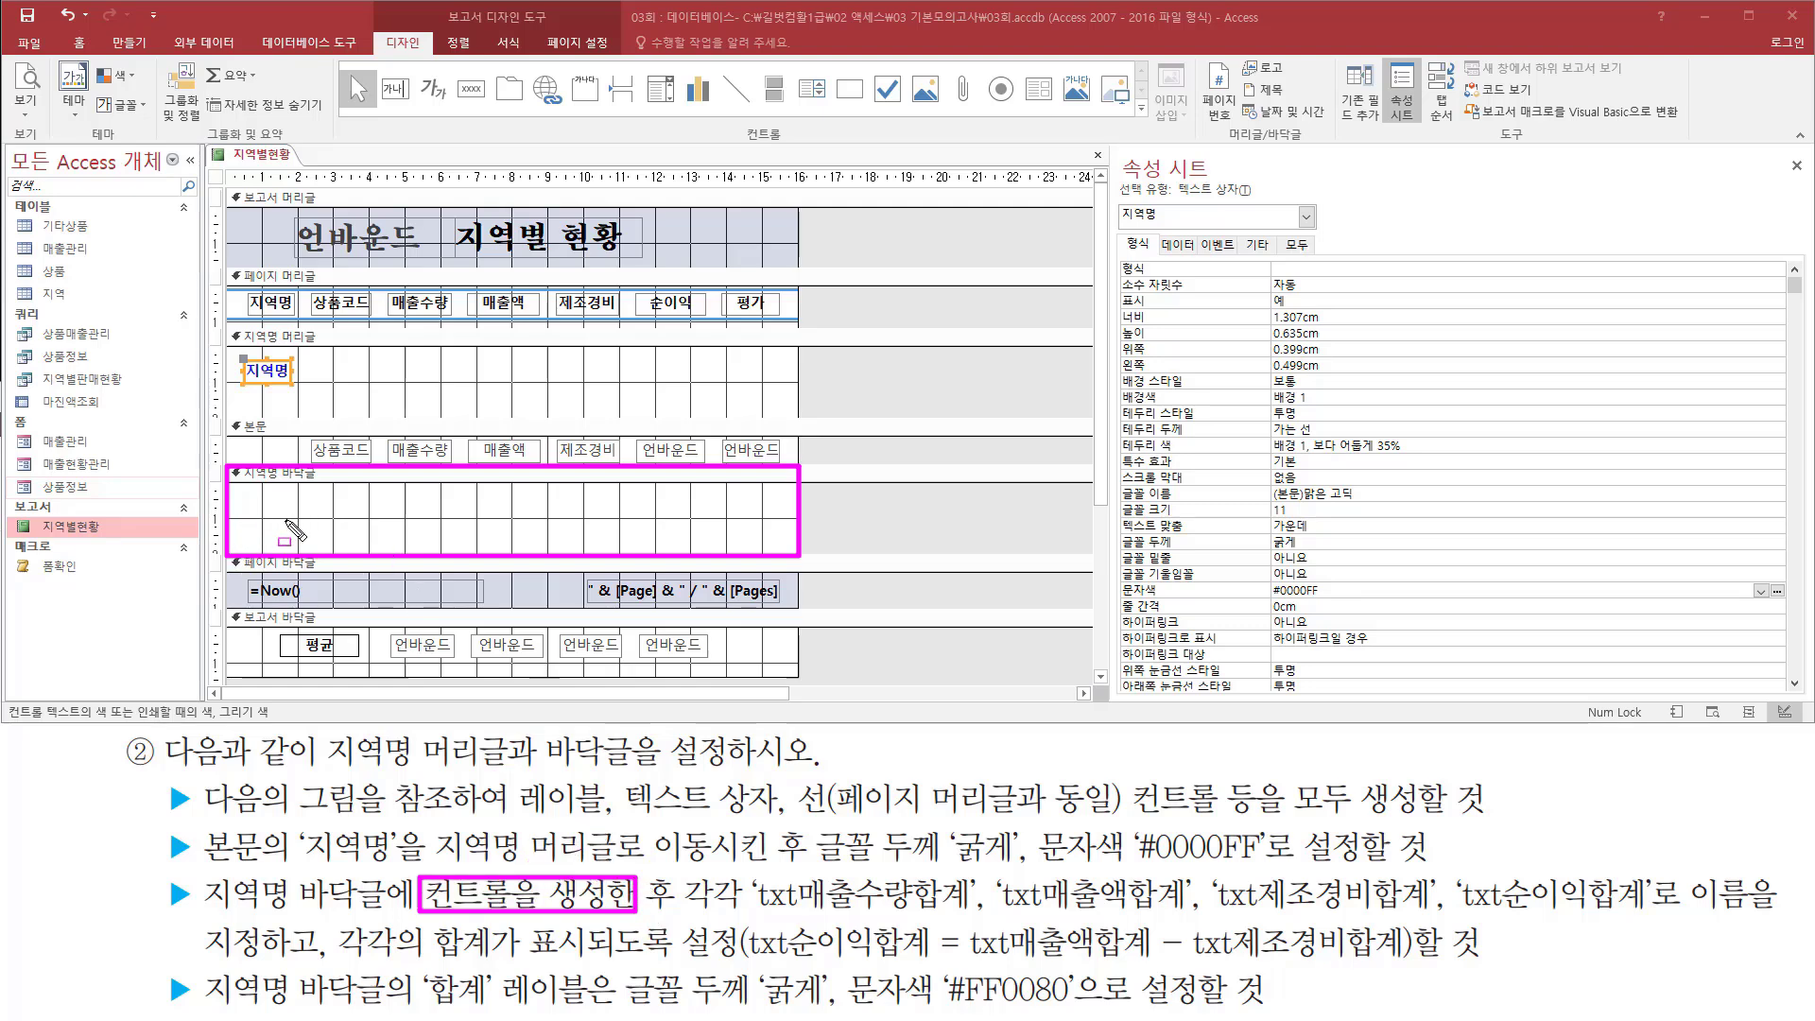
{"action": "mouse_move", "coordinate": [389, 434]}
{"action": "left_mouse_down"}
{"action": "mouse_move", "coordinate": [504, 473]}
{"action": "mouse_move", "coordinate": [712, 471]}
{"action": "left_mouse_up"}
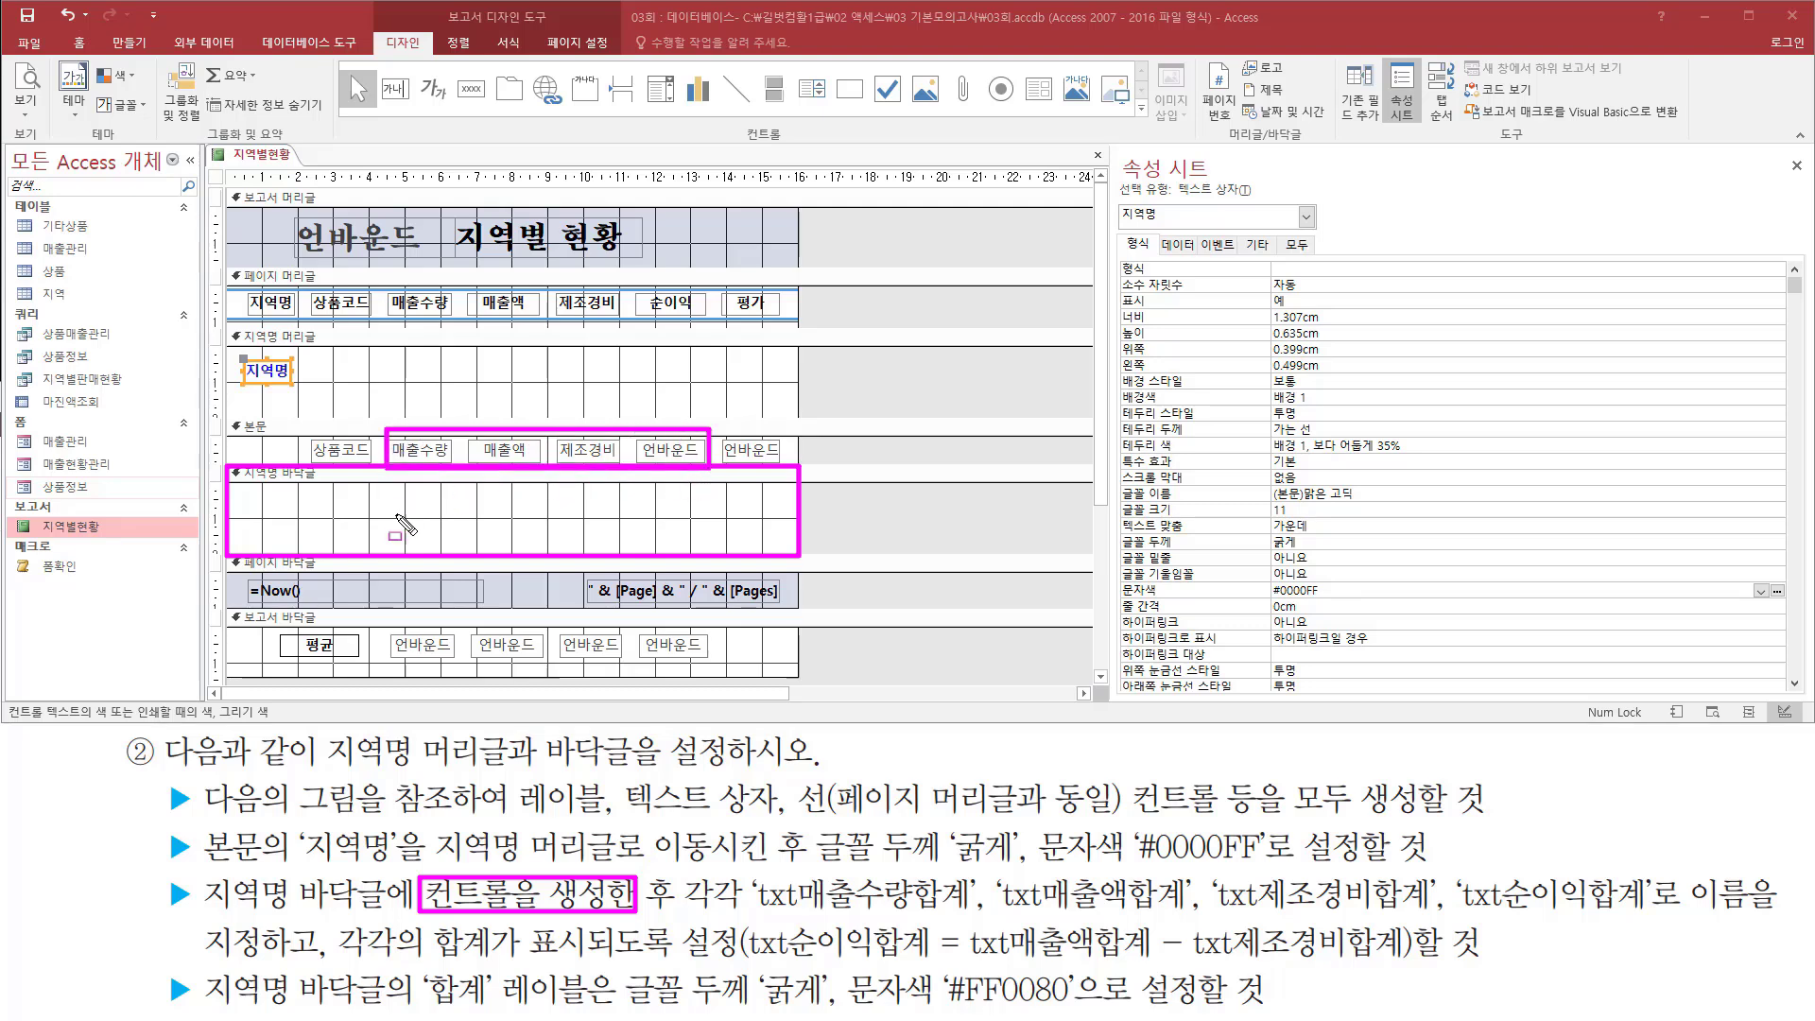
{"action": "mouse_move", "coordinate": [388, 500]}
{"action": "left_mouse_down"}
{"action": "mouse_move", "coordinate": [746, 558]}
{"action": "mouse_move", "coordinate": [708, 528]}
{"action": "left_mouse_up"}
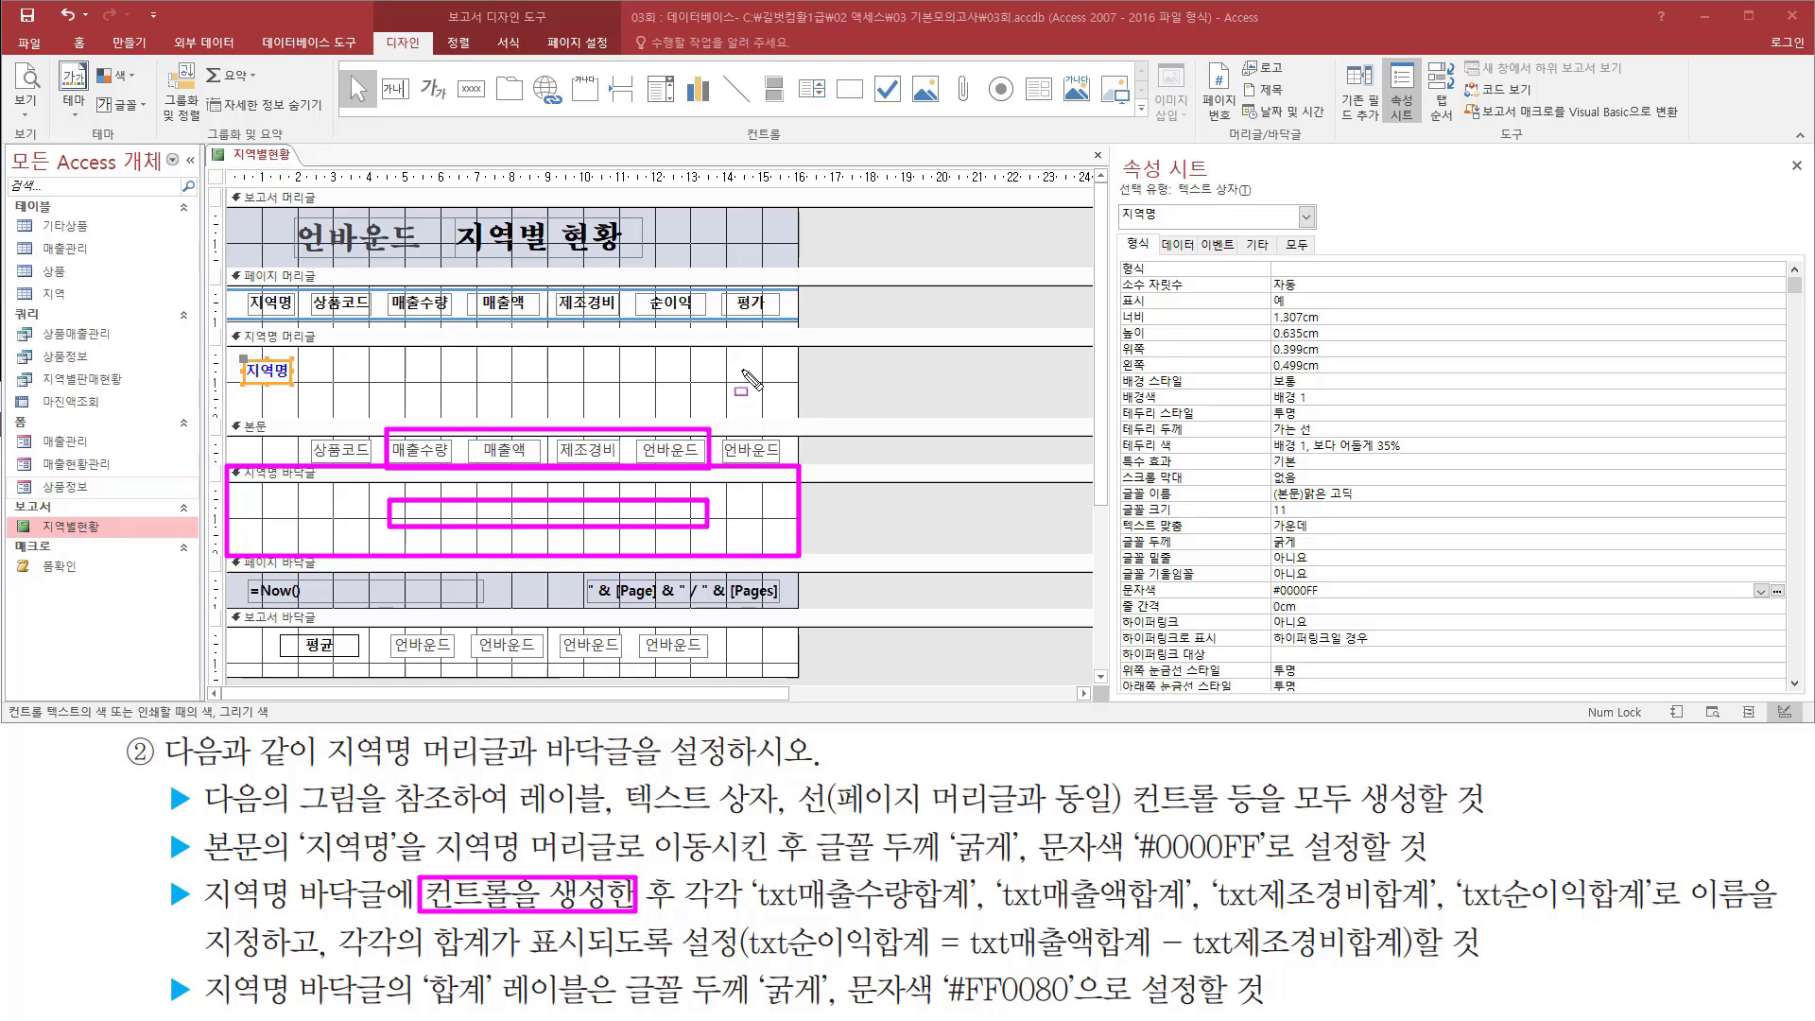
{"action": "key", "text": "Escape"}
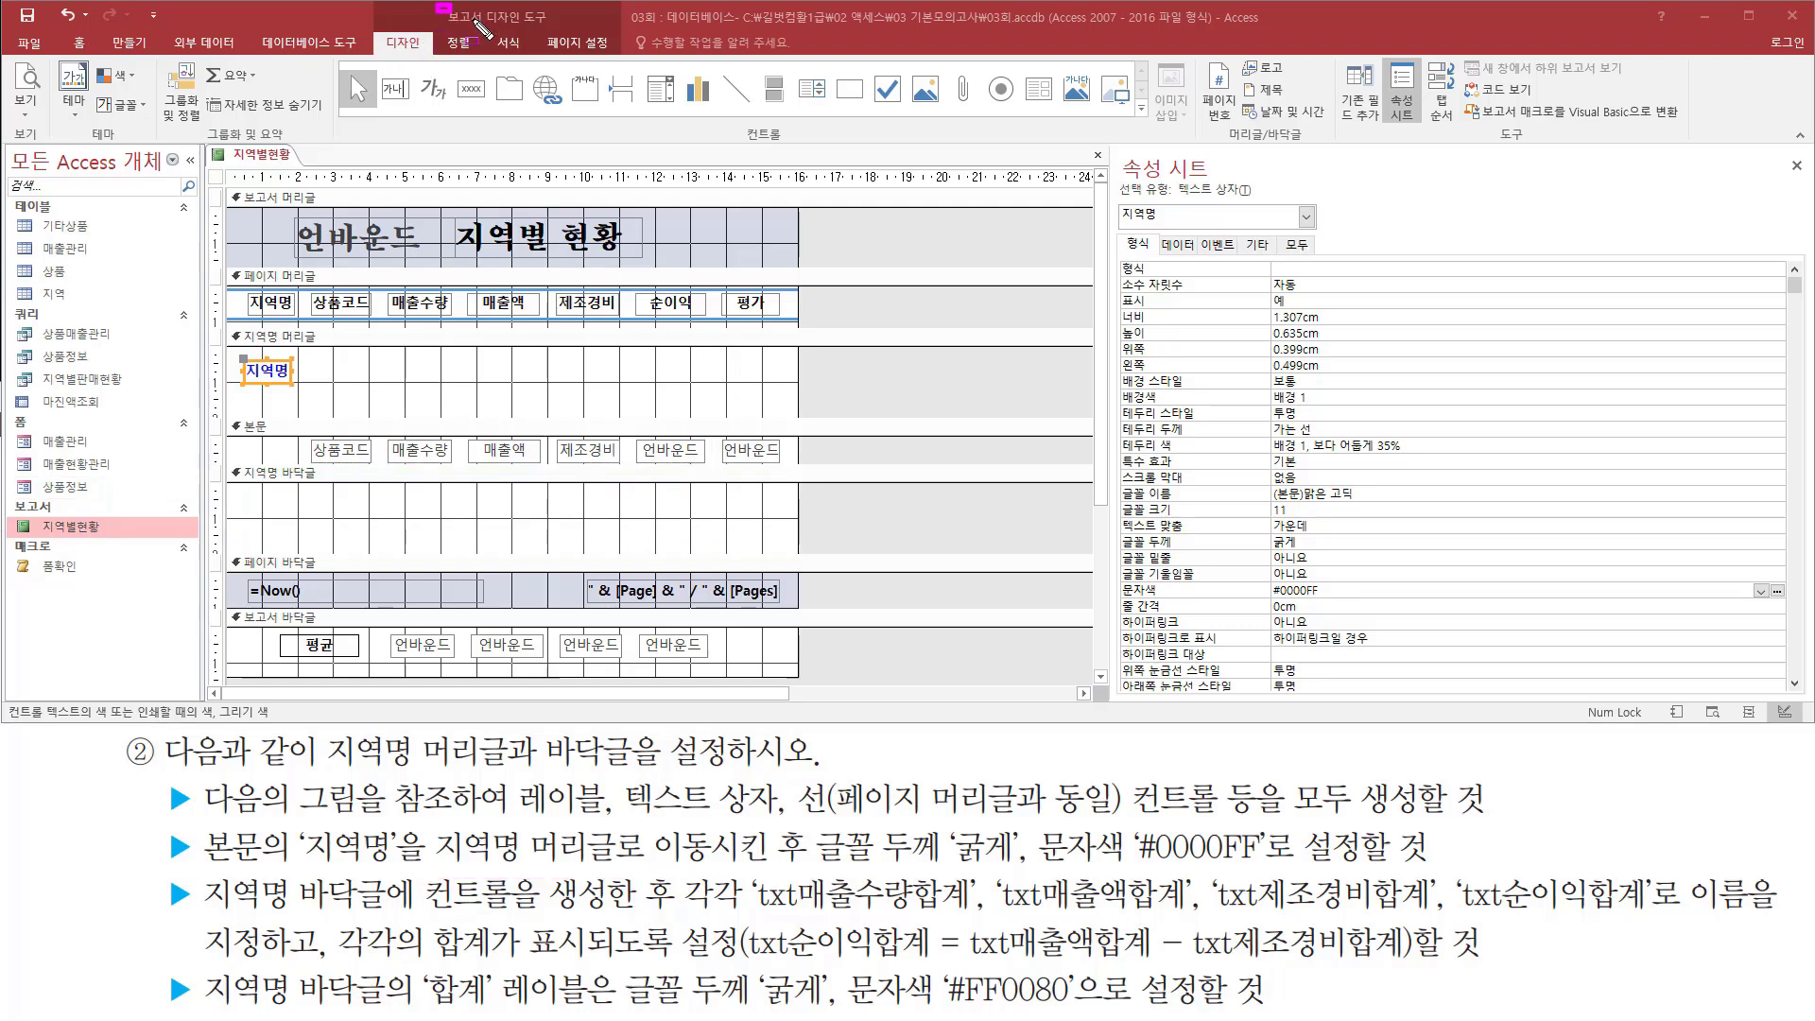
{"action": "left_click_drag", "start_coordinate": [437, 5], "coordinate": [567, 28]}
{"action": "left_click_drag", "start_coordinate": [378, 34], "coordinate": [416, 57]}
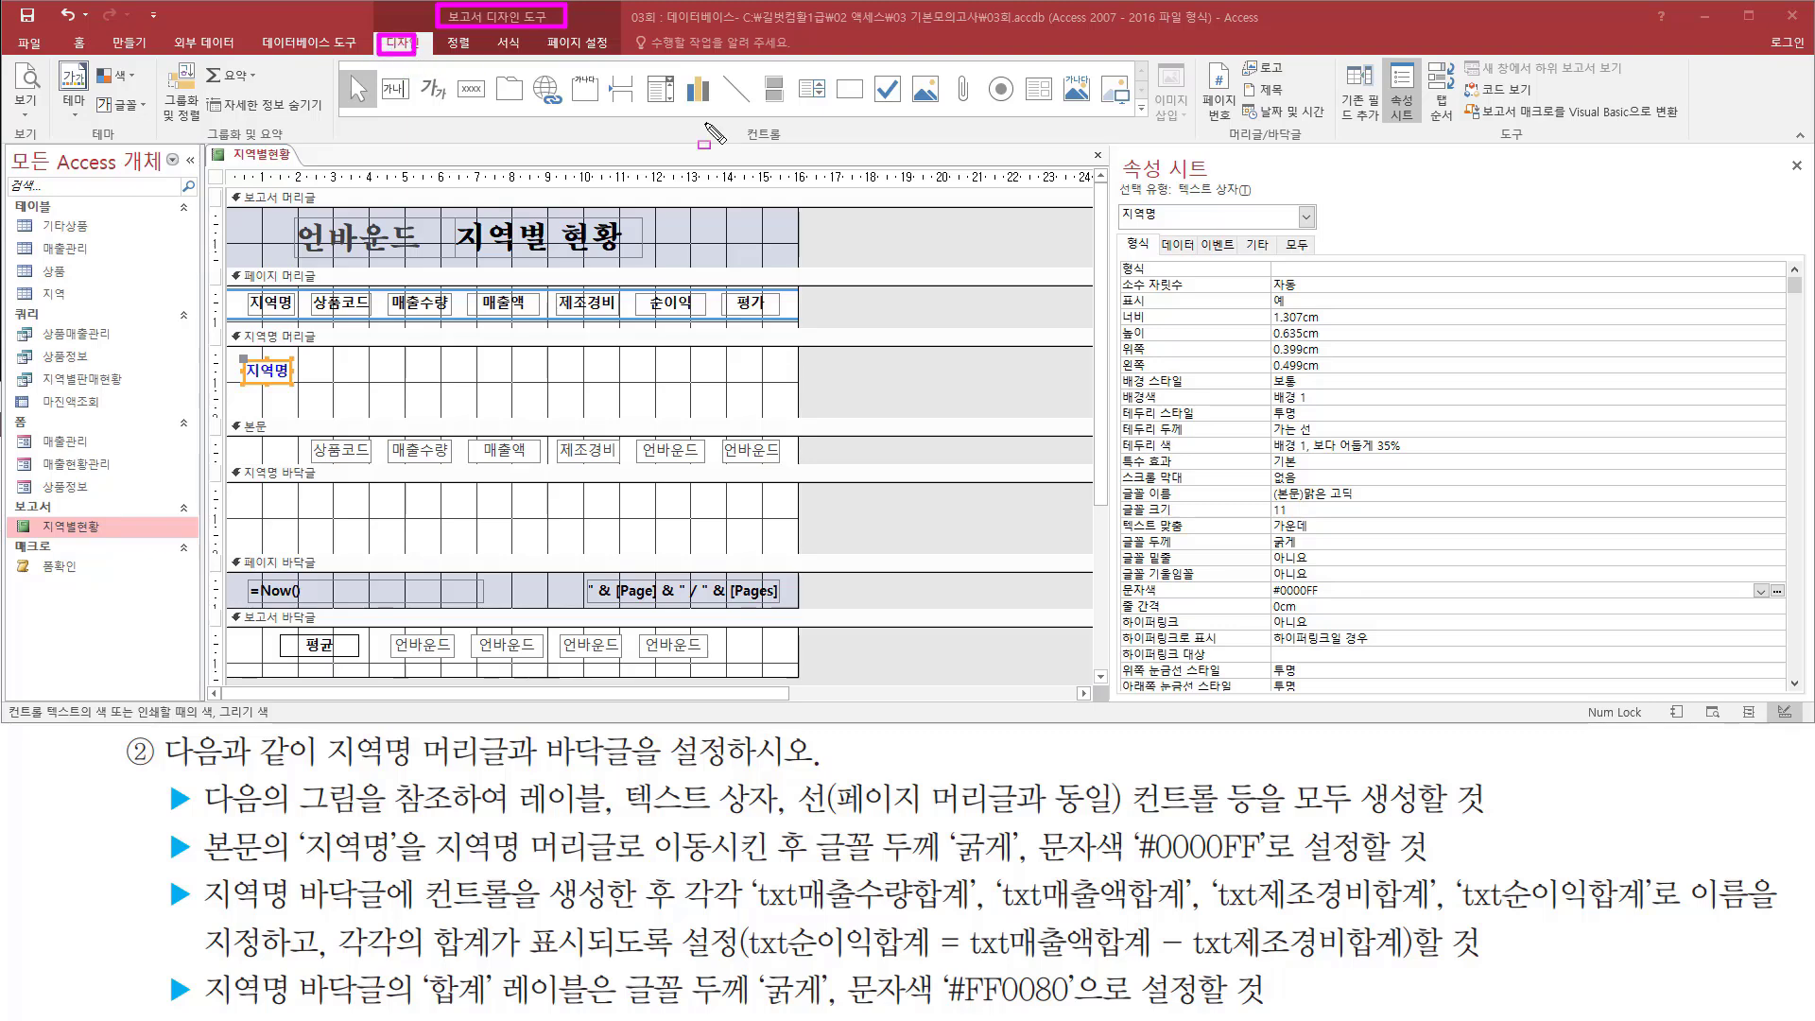
{"action": "left_click_drag", "start_coordinate": [734, 119], "coordinate": [802, 149]}
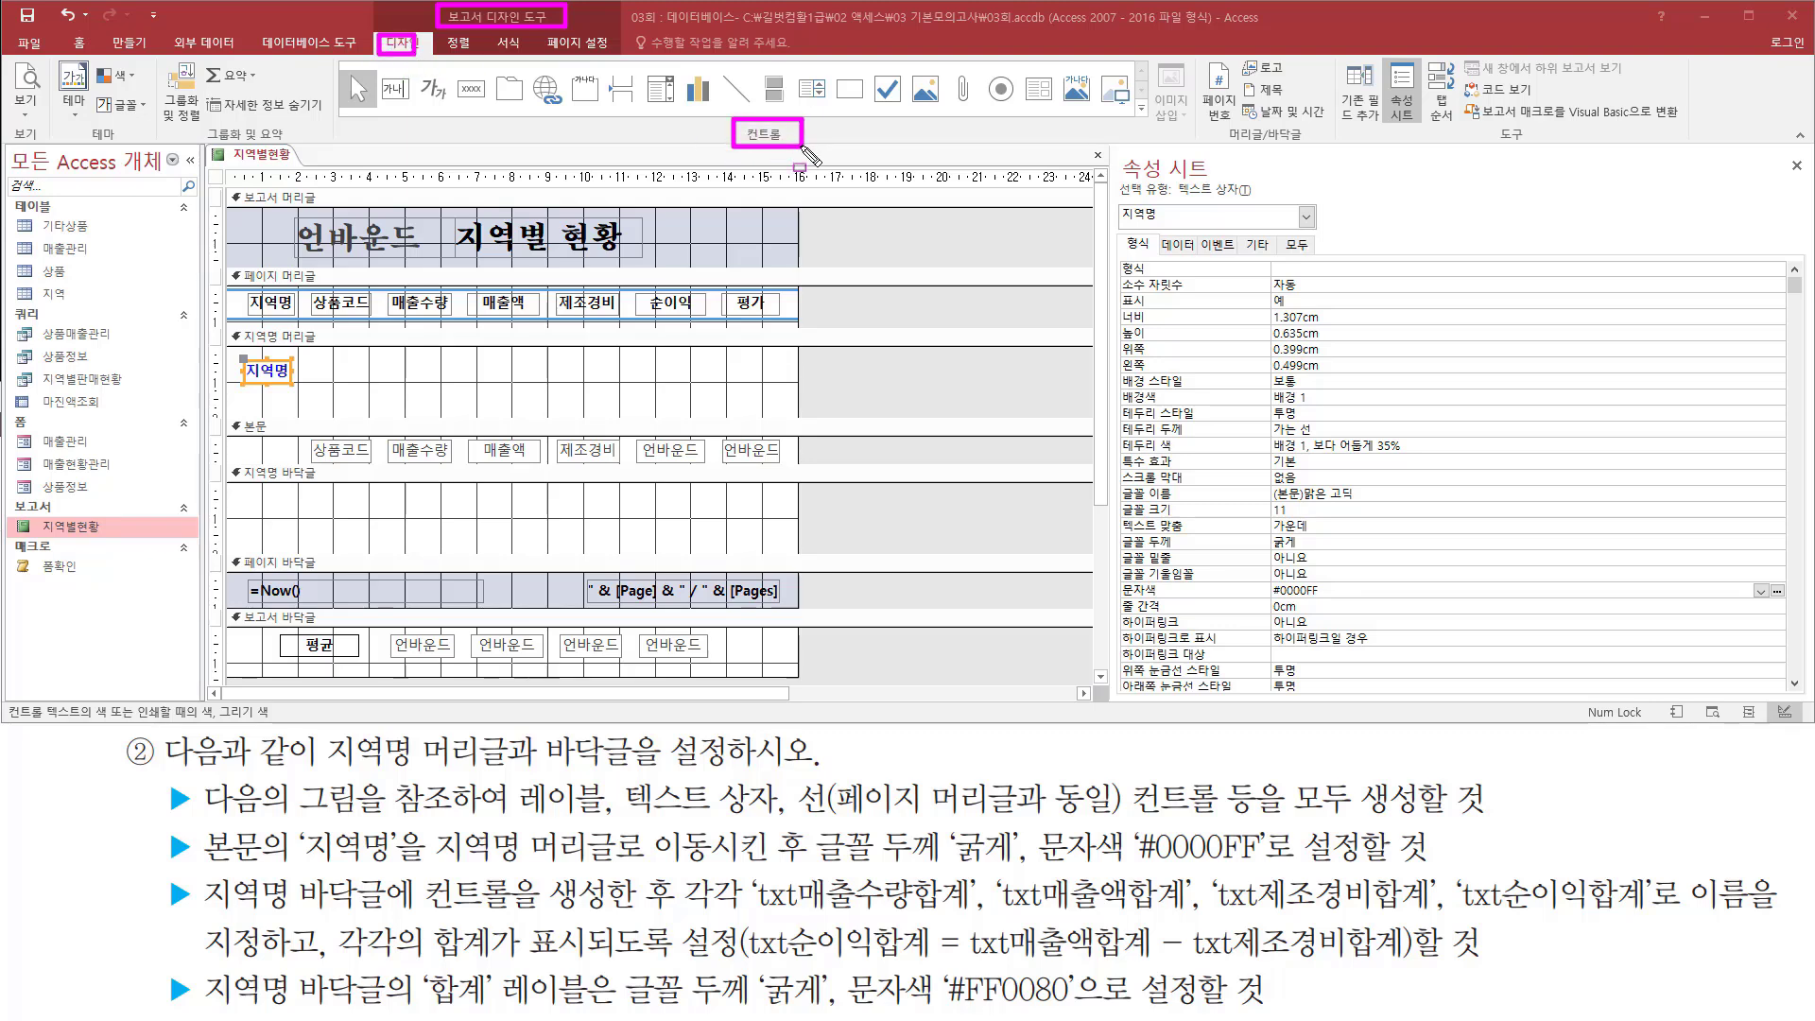
{"action": "left_click_drag", "start_coordinate": [378, 68], "coordinate": [420, 113]}
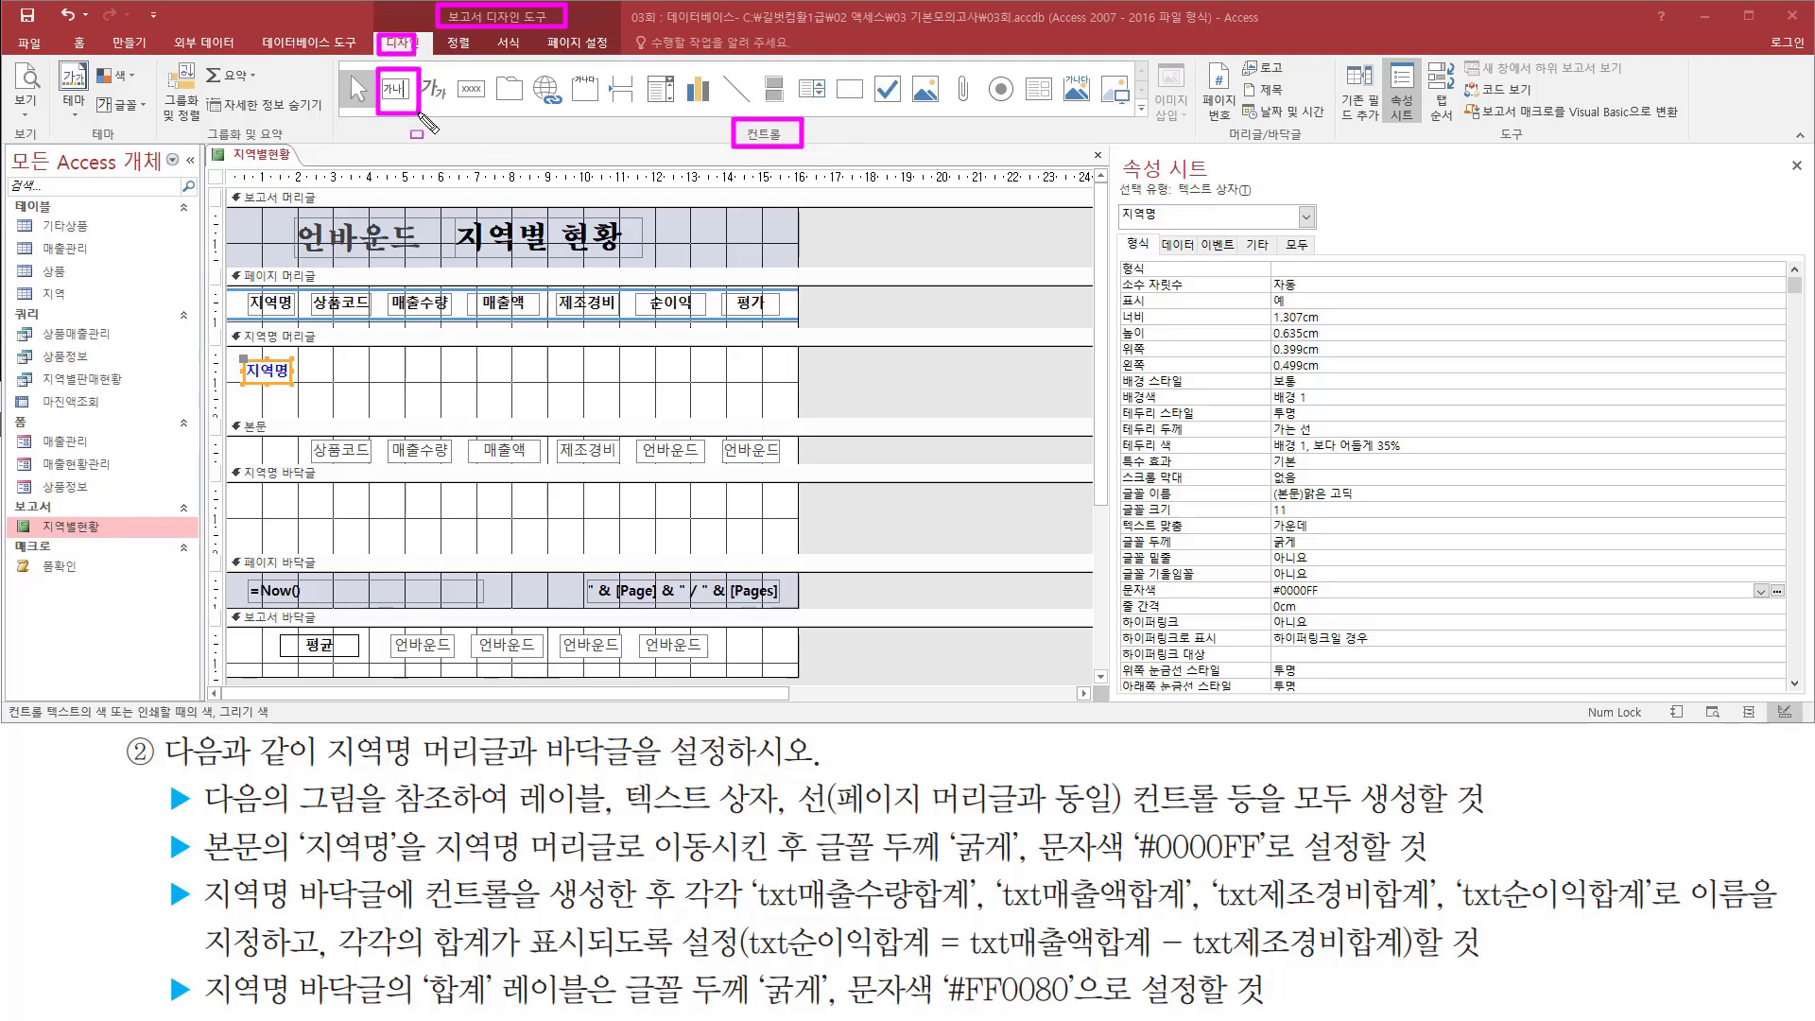
{"action": "key", "text": "Escape"}
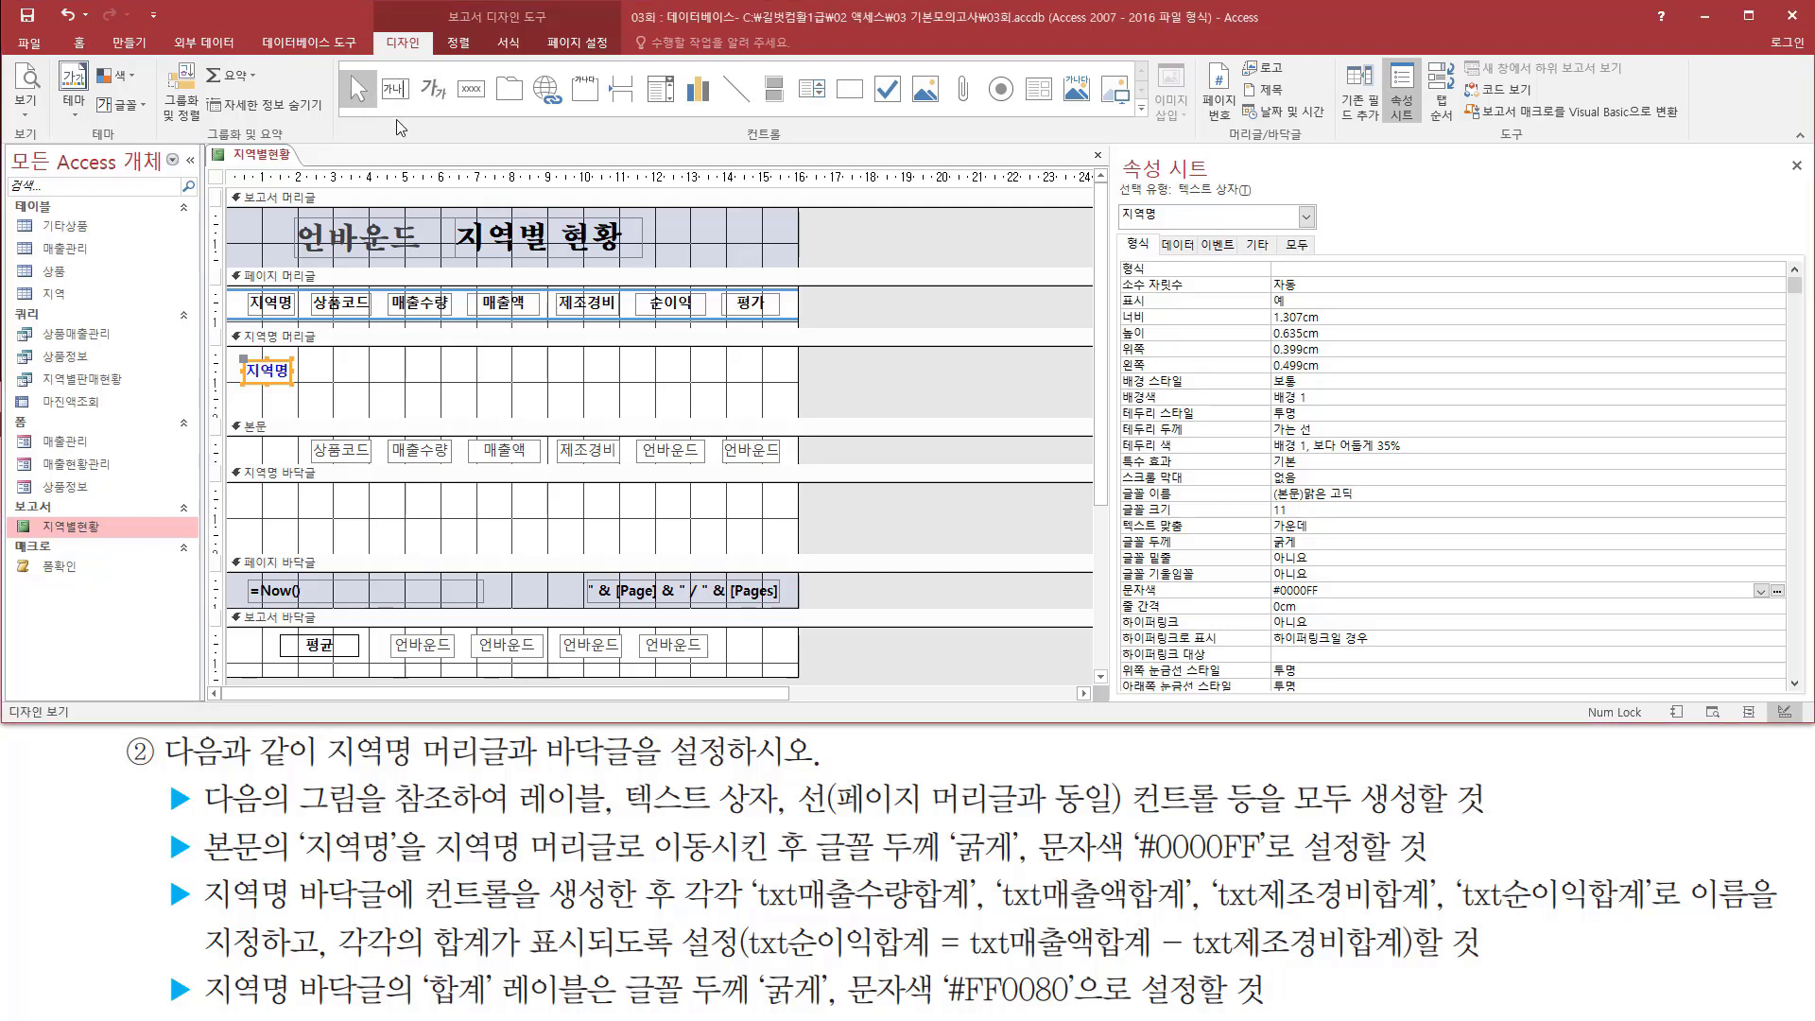
Step: Draw a text box about 1.8 cm wide and 0.6 cm high in the 지역명 footer, below the 매출수량 column
{"action": "left_click", "coordinate": [394, 89]}
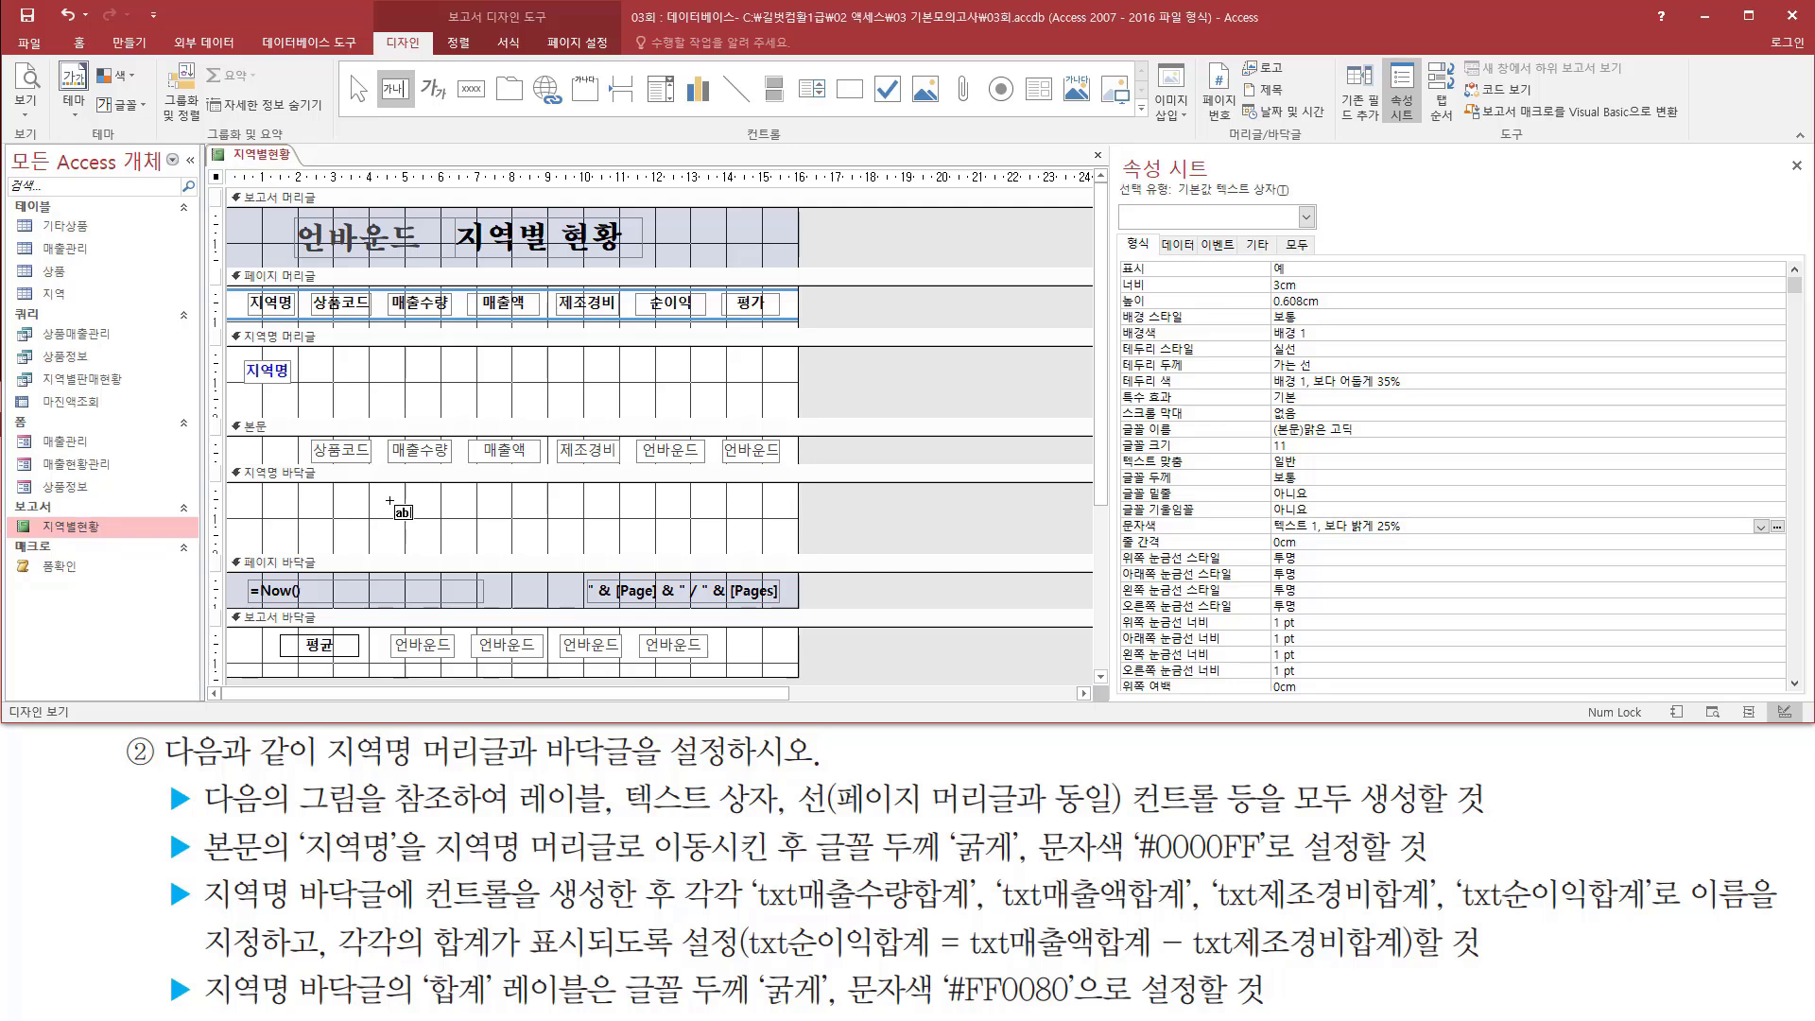
{"action": "left_click_drag", "start_coordinate": [387, 500], "coordinate": [471, 540]}
{"action": "key", "text": "ctrl+shift+d"}
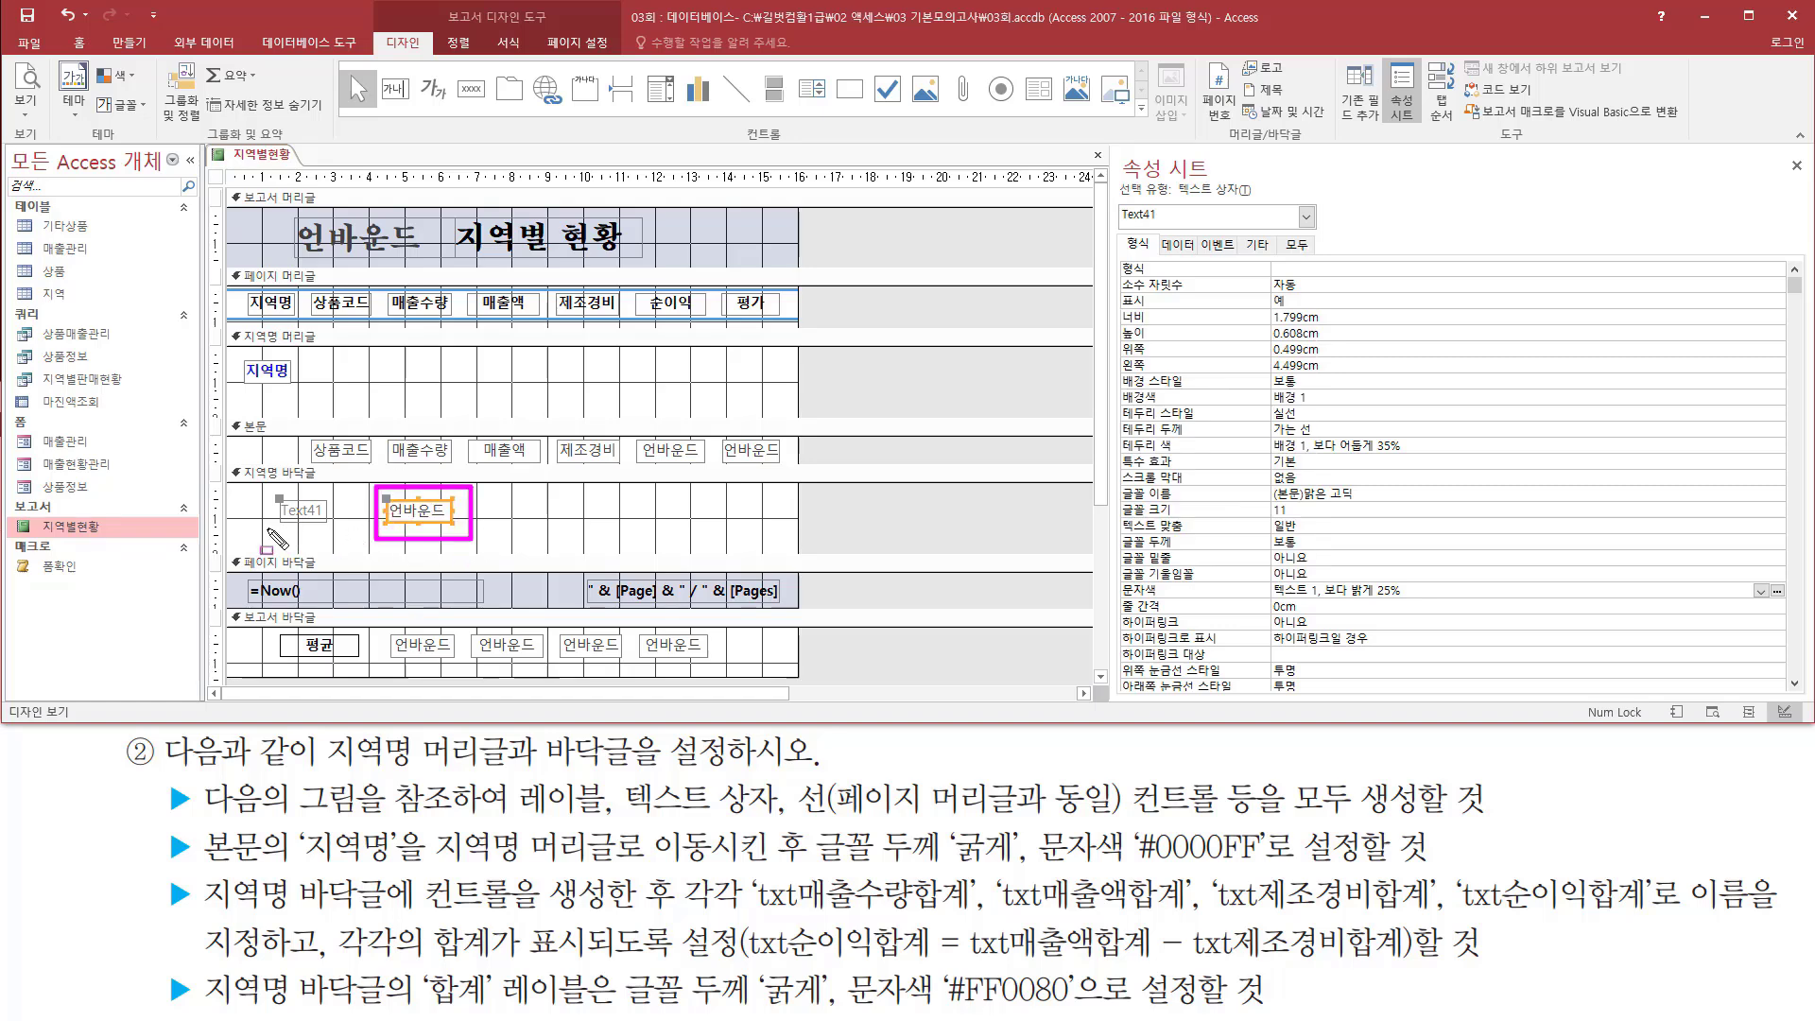
{"action": "left_click_drag", "start_coordinate": [267, 529], "coordinate": [341, 528]}
{"action": "key", "text": "Escape"}
Step: Change the caption of the new text box's attached label in the 지역명 footer to 합계
{"action": "left_click", "coordinate": [309, 511]}
{"action": "left_click", "coordinate": [308, 512]}
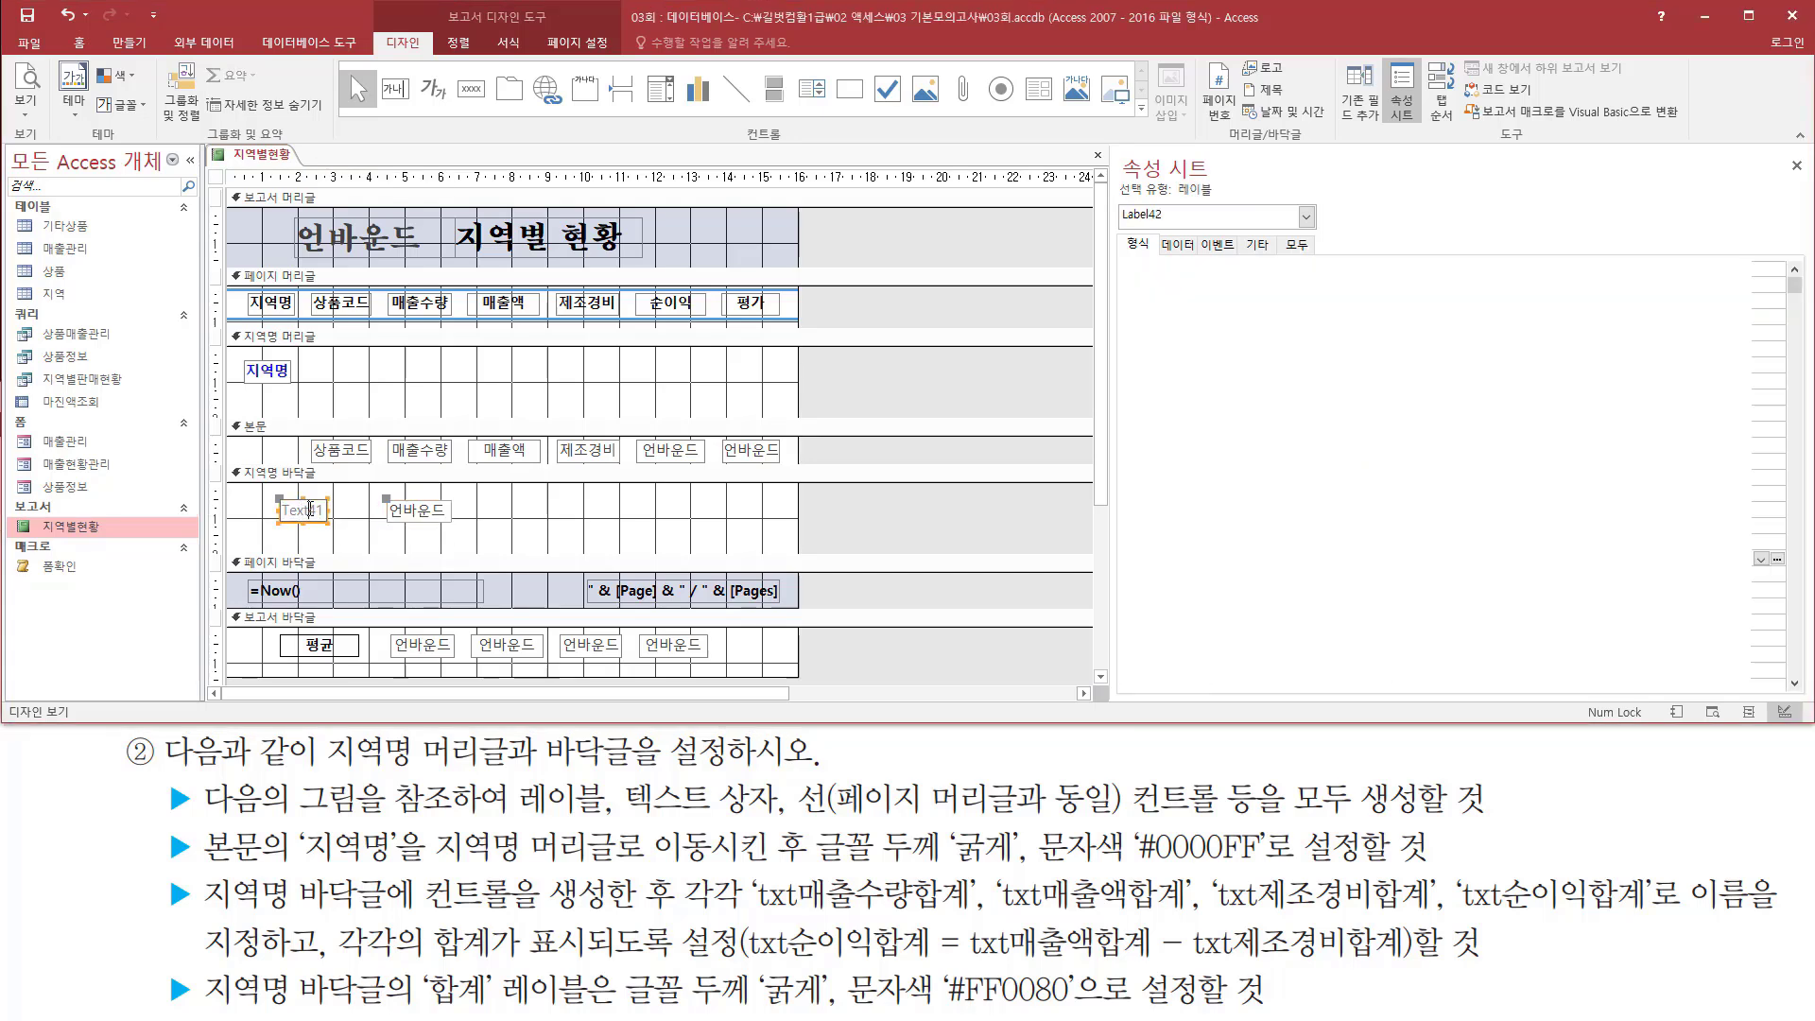
{"action": "left_click_drag", "start_coordinate": [309, 512], "coordinate": [376, 530]}
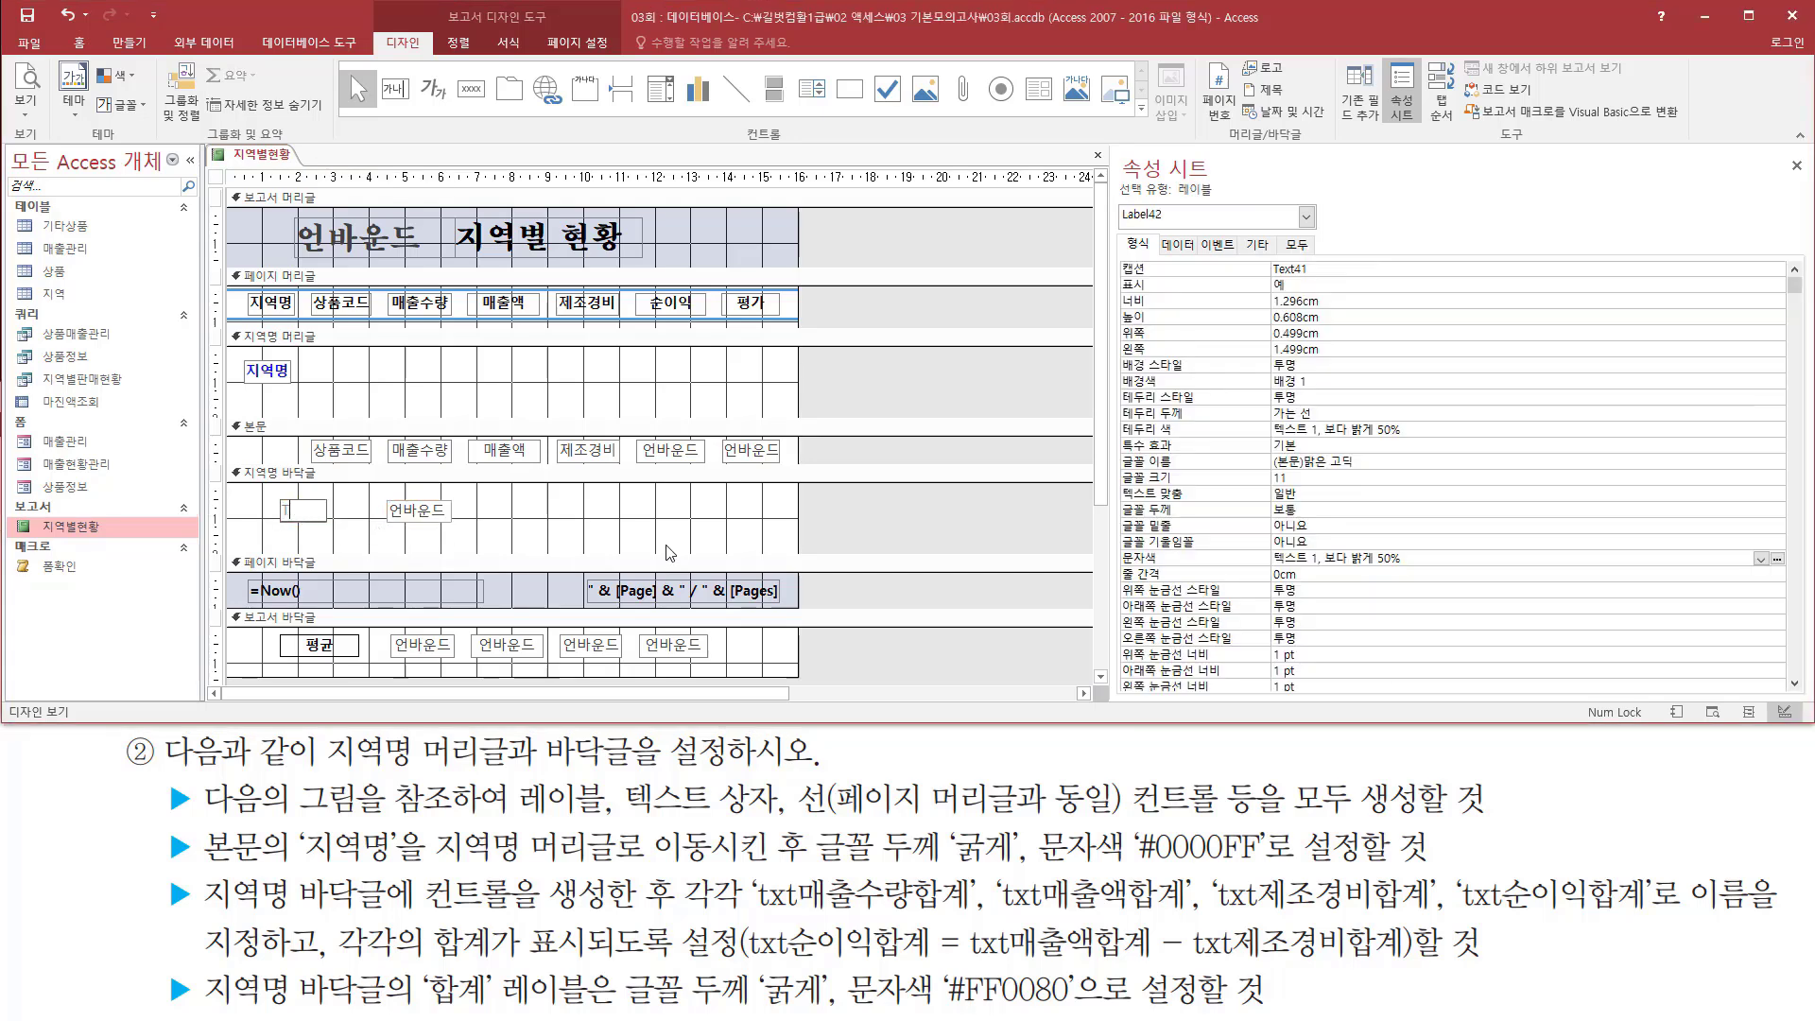
{"action": "key", "text": "BackSpace"}
{"action": "left_click", "coordinate": [361, 525]}
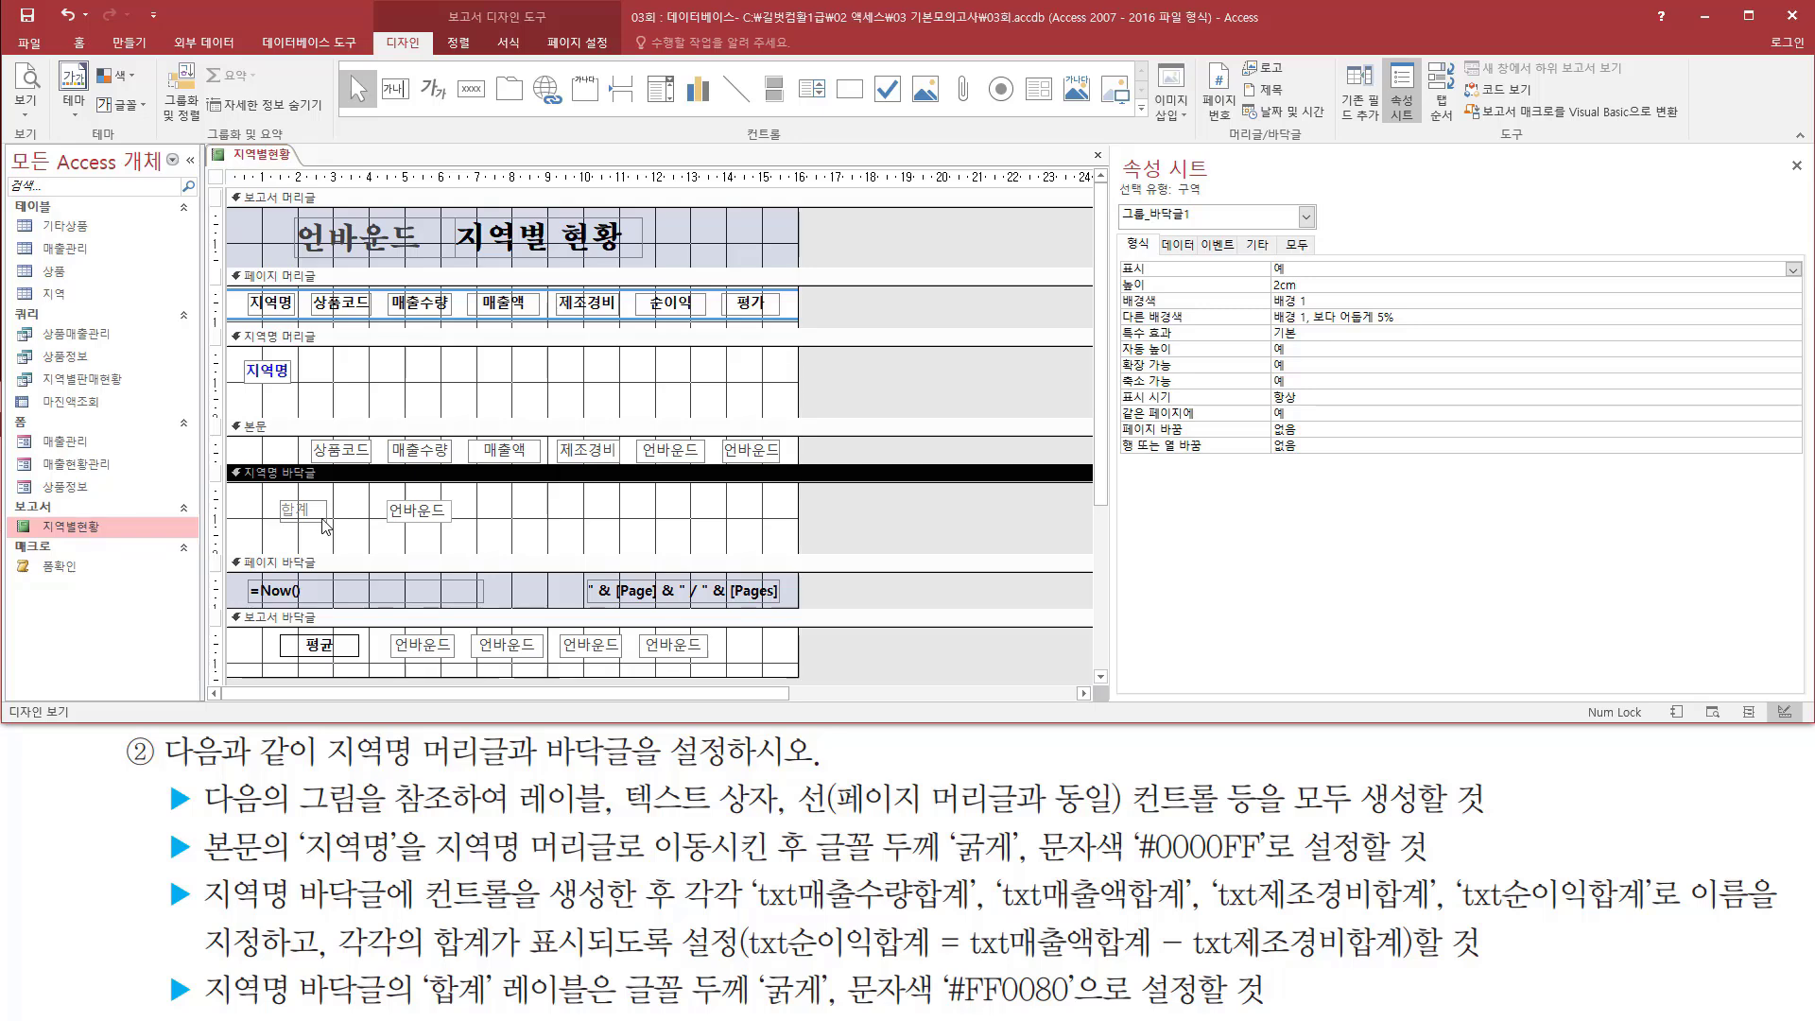
Step: Move only the 합계 label in the 지역명 footer slightly left, to about 1.4 cm from the left edge
{"action": "left_click", "coordinate": [319, 515]}
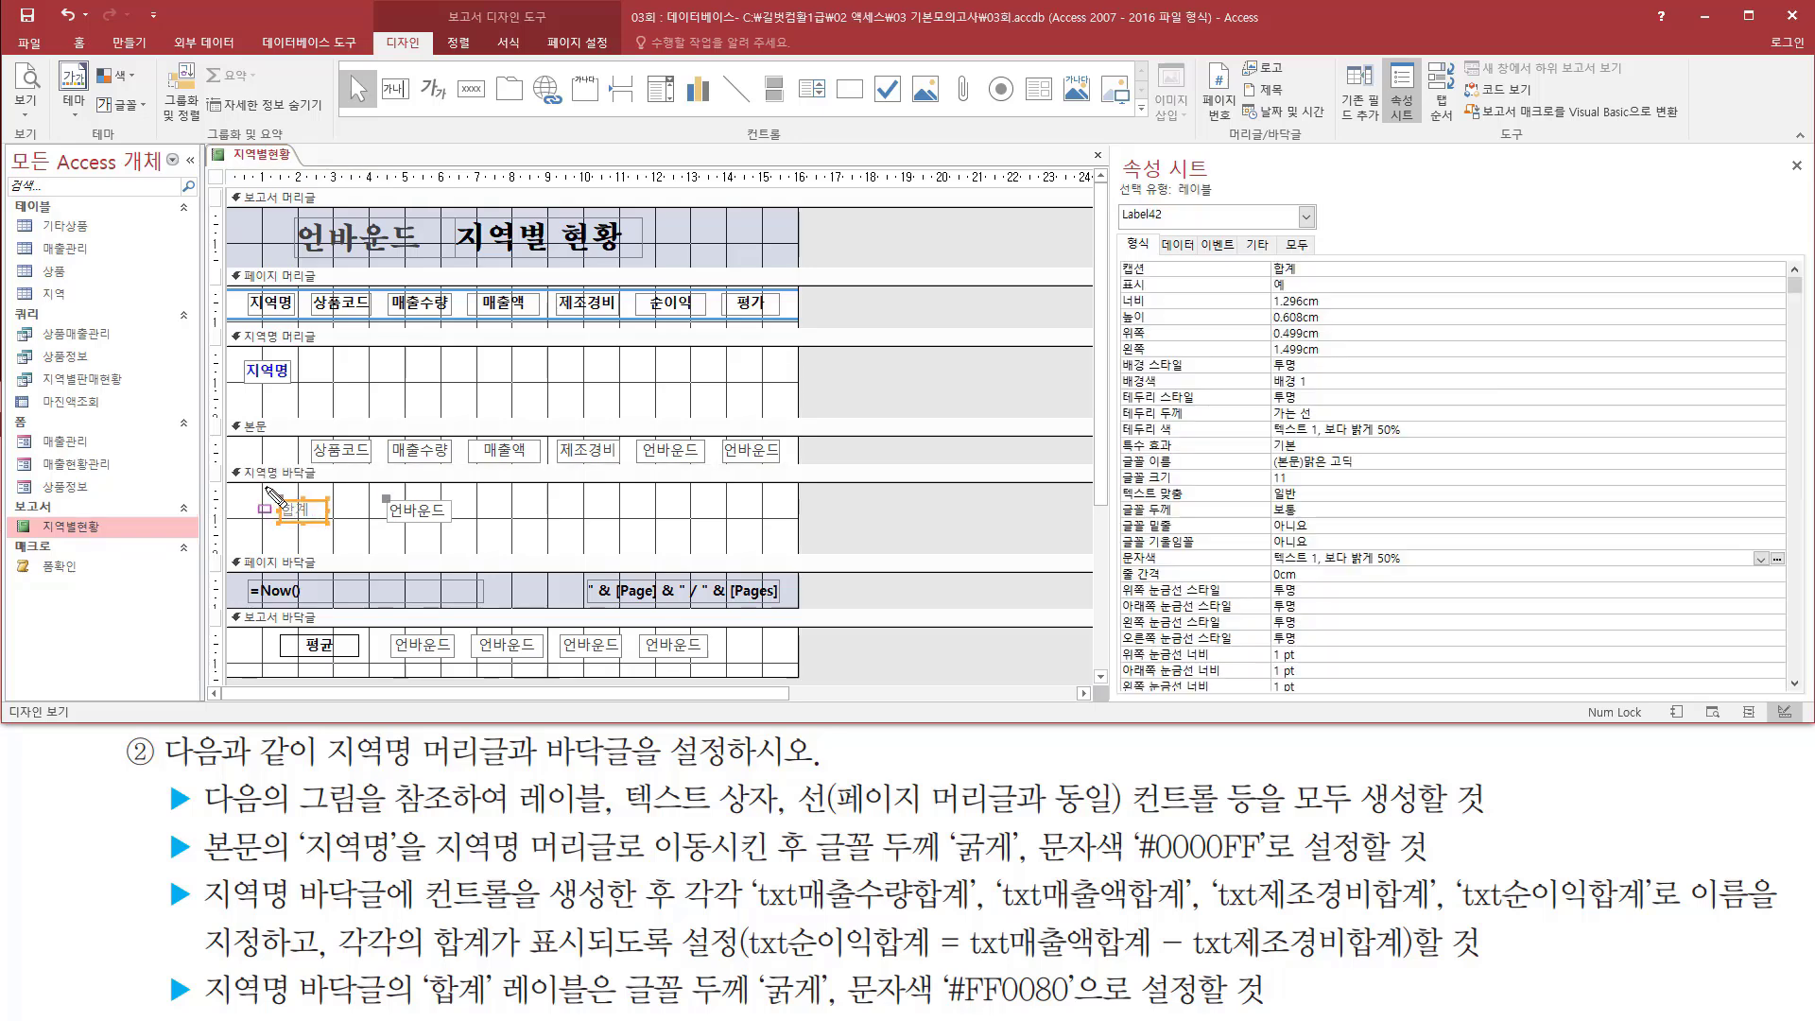
{"action": "left_click_drag", "start_coordinate": [266, 487], "coordinate": [296, 514]}
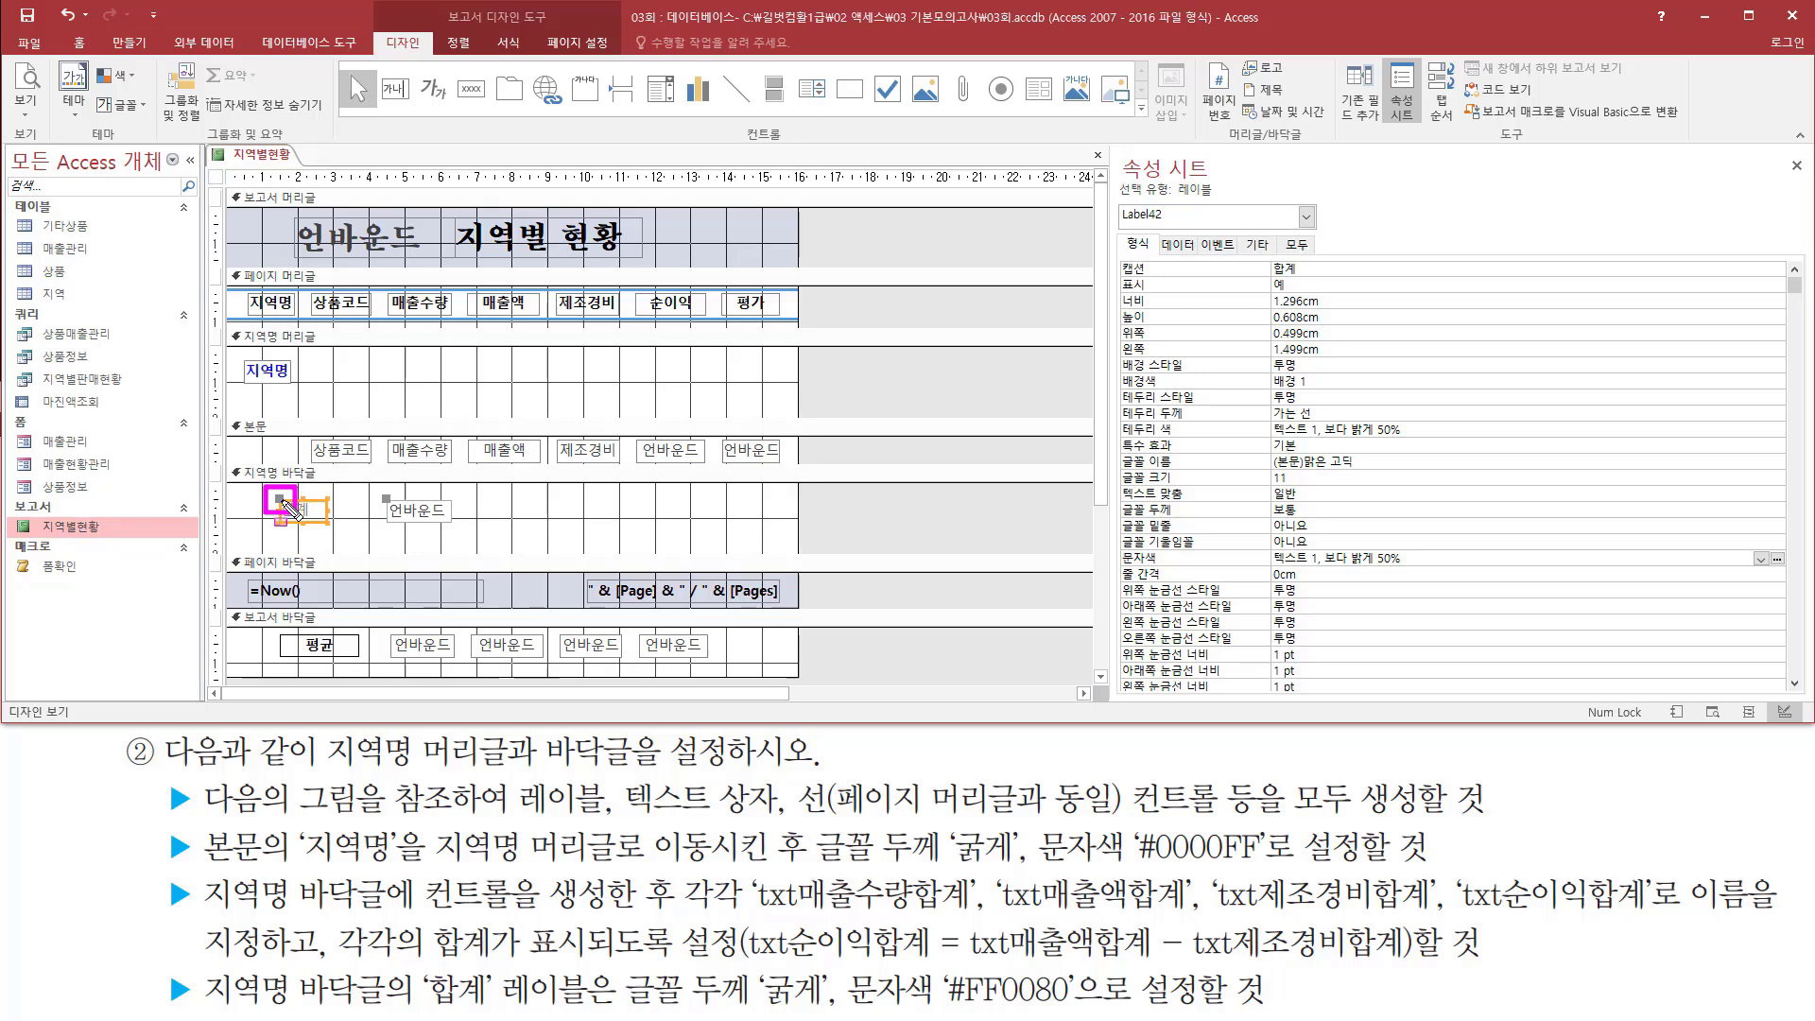
{"action": "key", "text": "Escape"}
{"action": "left_click_drag", "start_coordinate": [281, 501], "coordinate": [276, 498]}
{"action": "left_click_drag", "start_coordinate": [374, 485], "coordinate": [475, 536]}
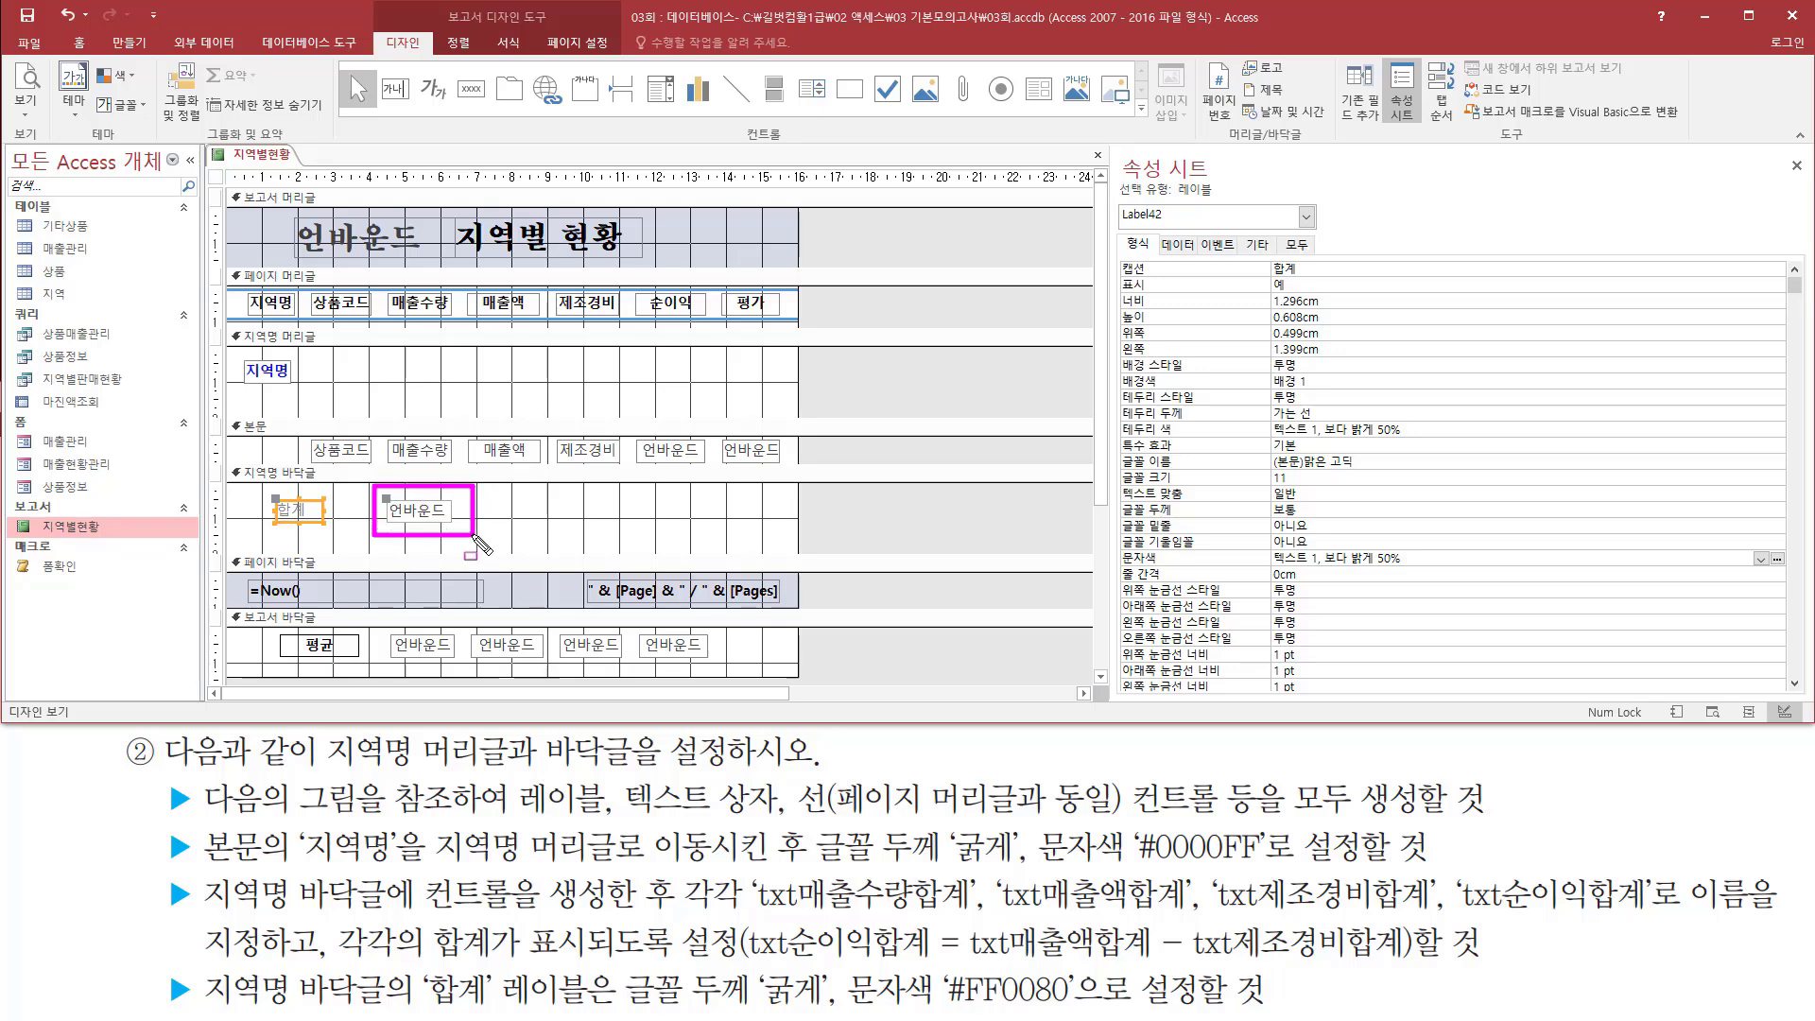
{"action": "left_click_drag", "start_coordinate": [385, 433], "coordinate": [453, 465]}
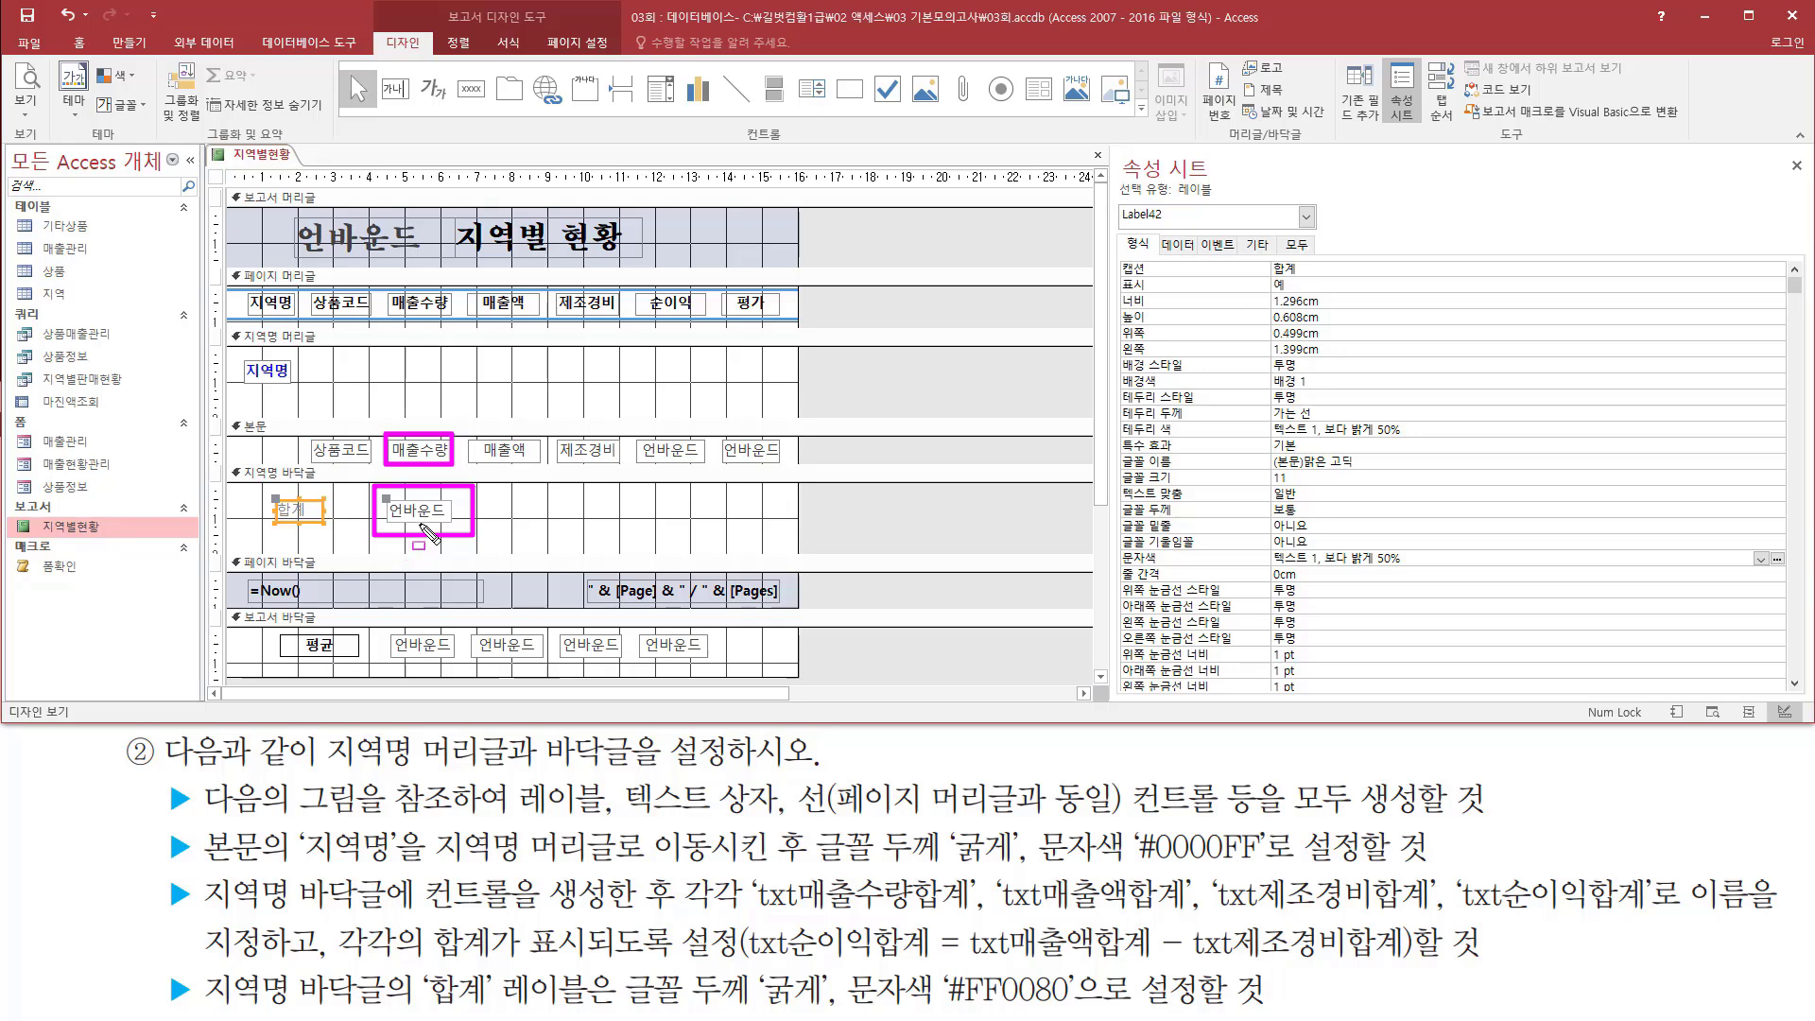
{"action": "key", "text": "Escape"}
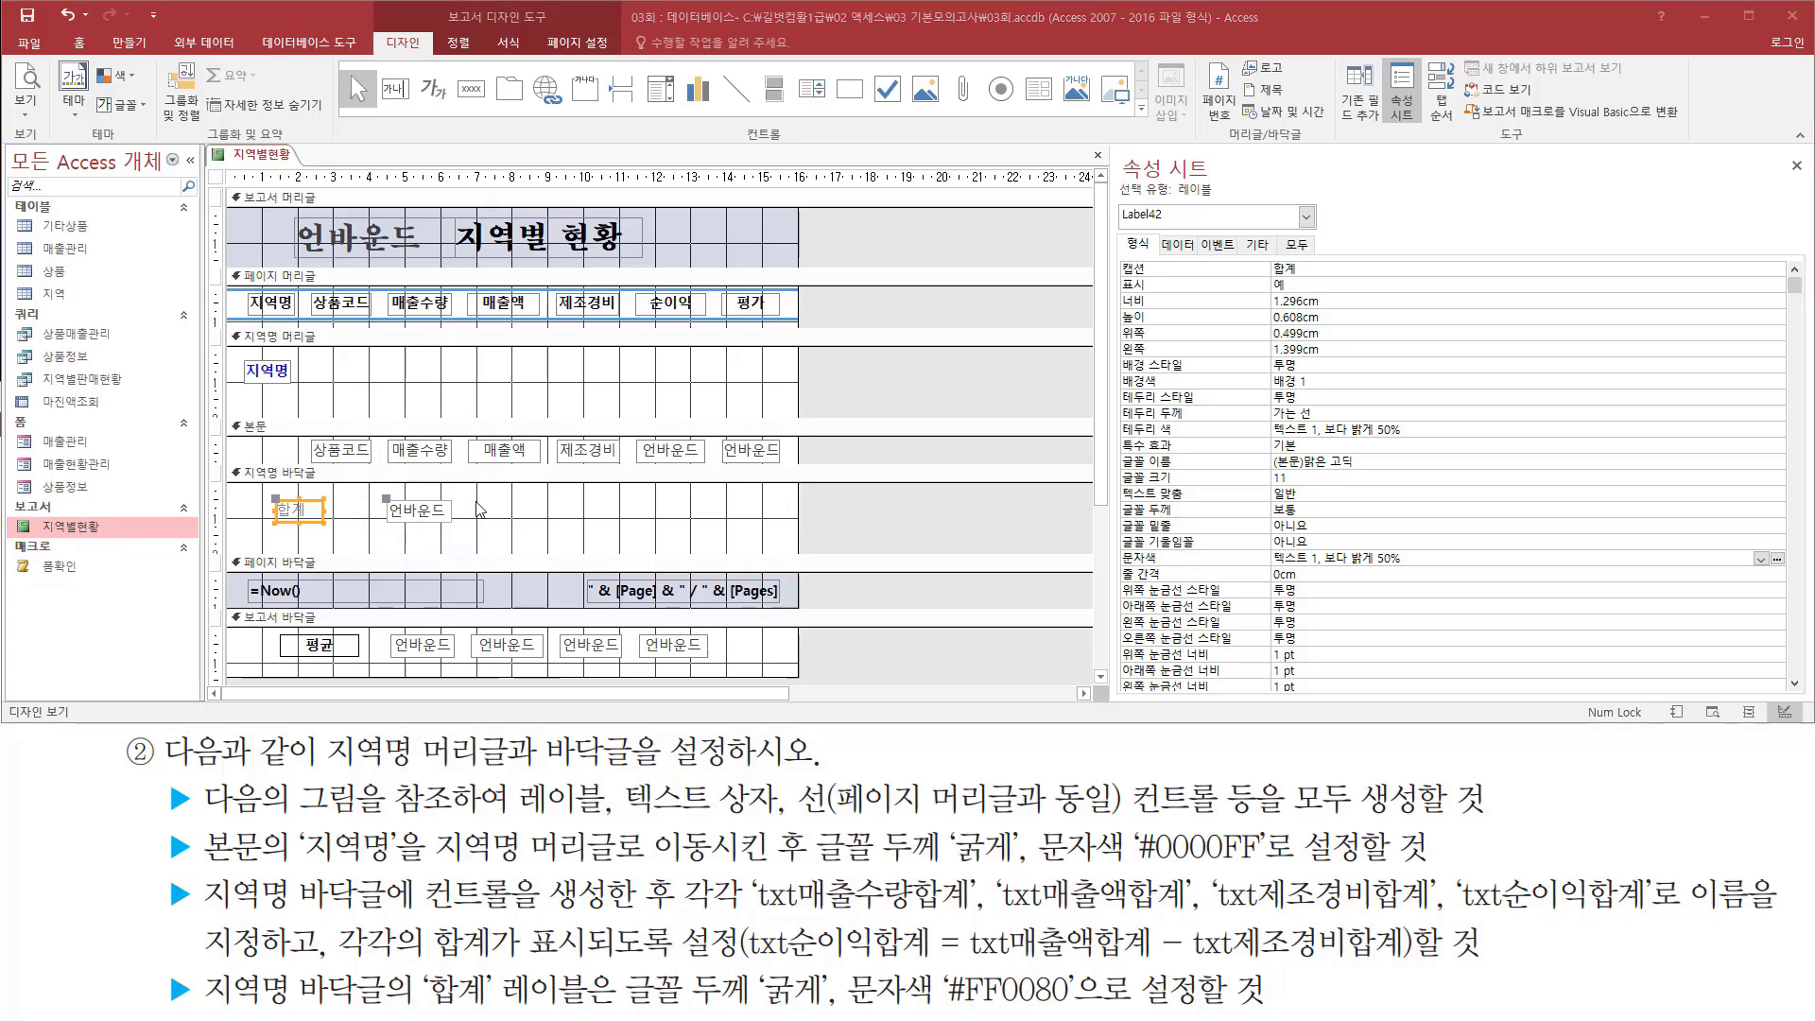
{"action": "mouse_move", "coordinate": [466, 492]}
{"action": "left_mouse_down"}
{"action": "mouse_move", "coordinate": [501, 519]}
{"action": "mouse_move", "coordinate": [715, 520]}
{"action": "left_mouse_up"}
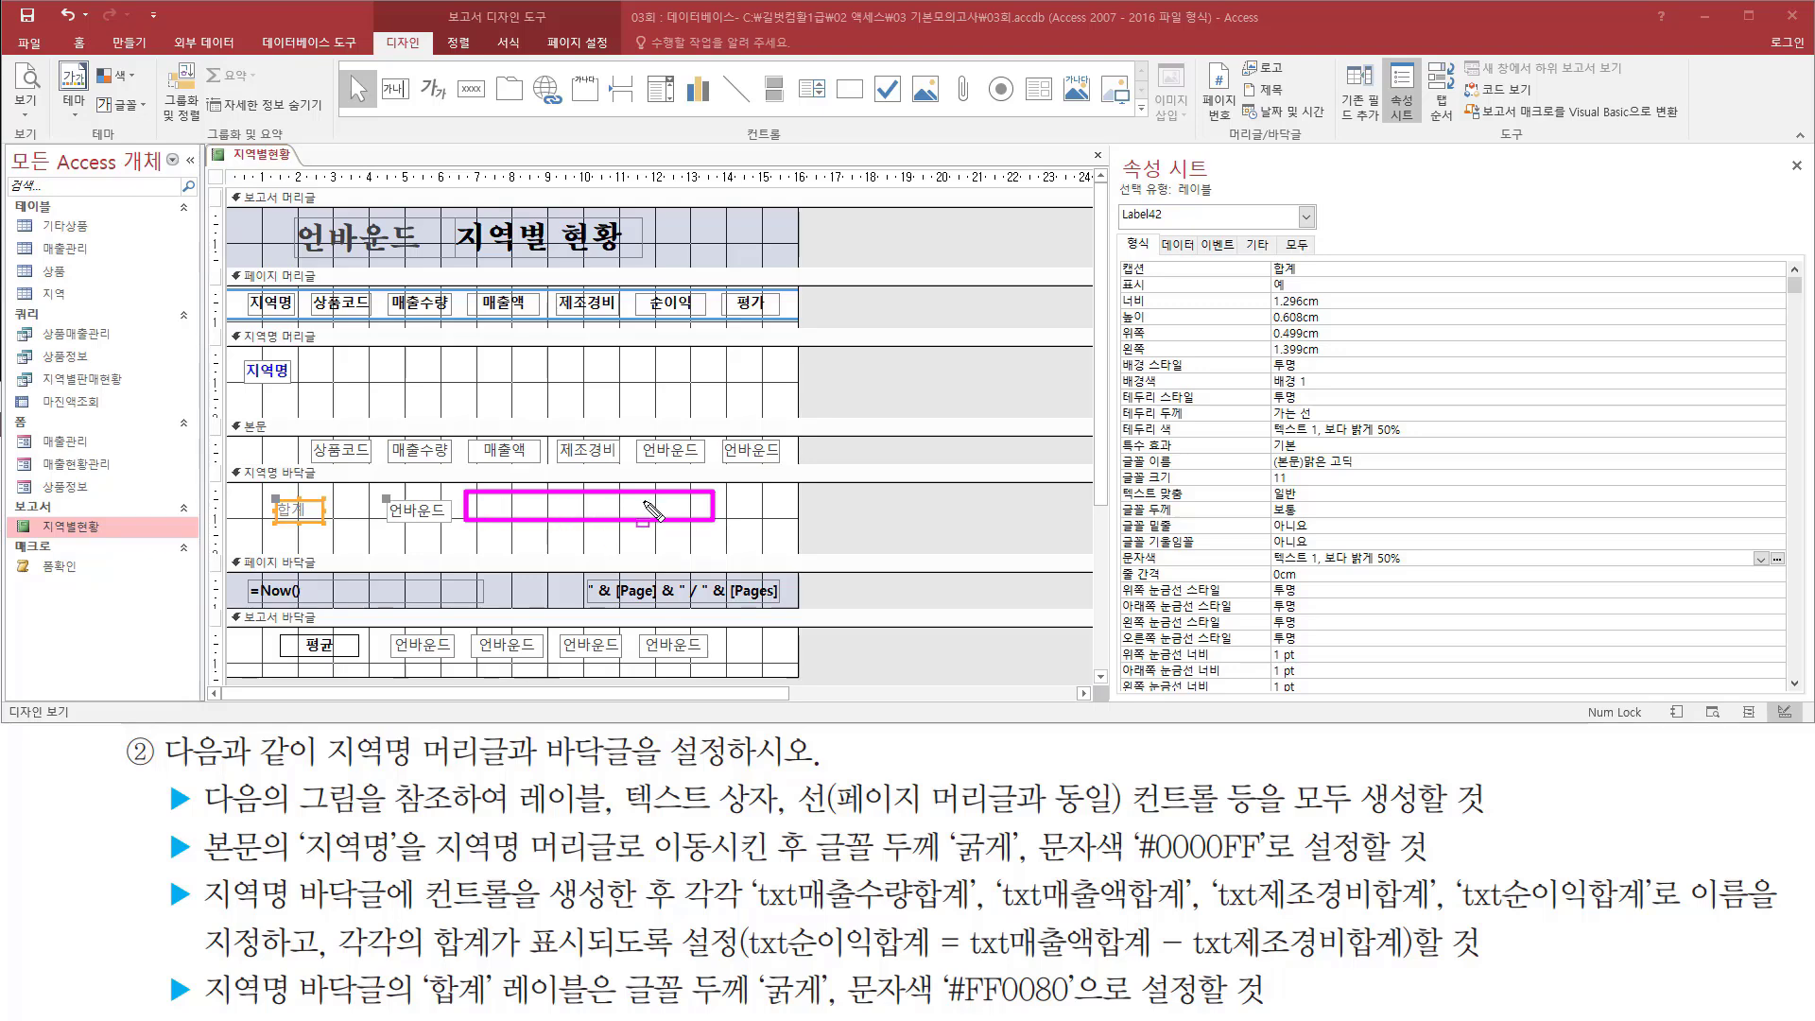
{"action": "key", "text": "Escape"}
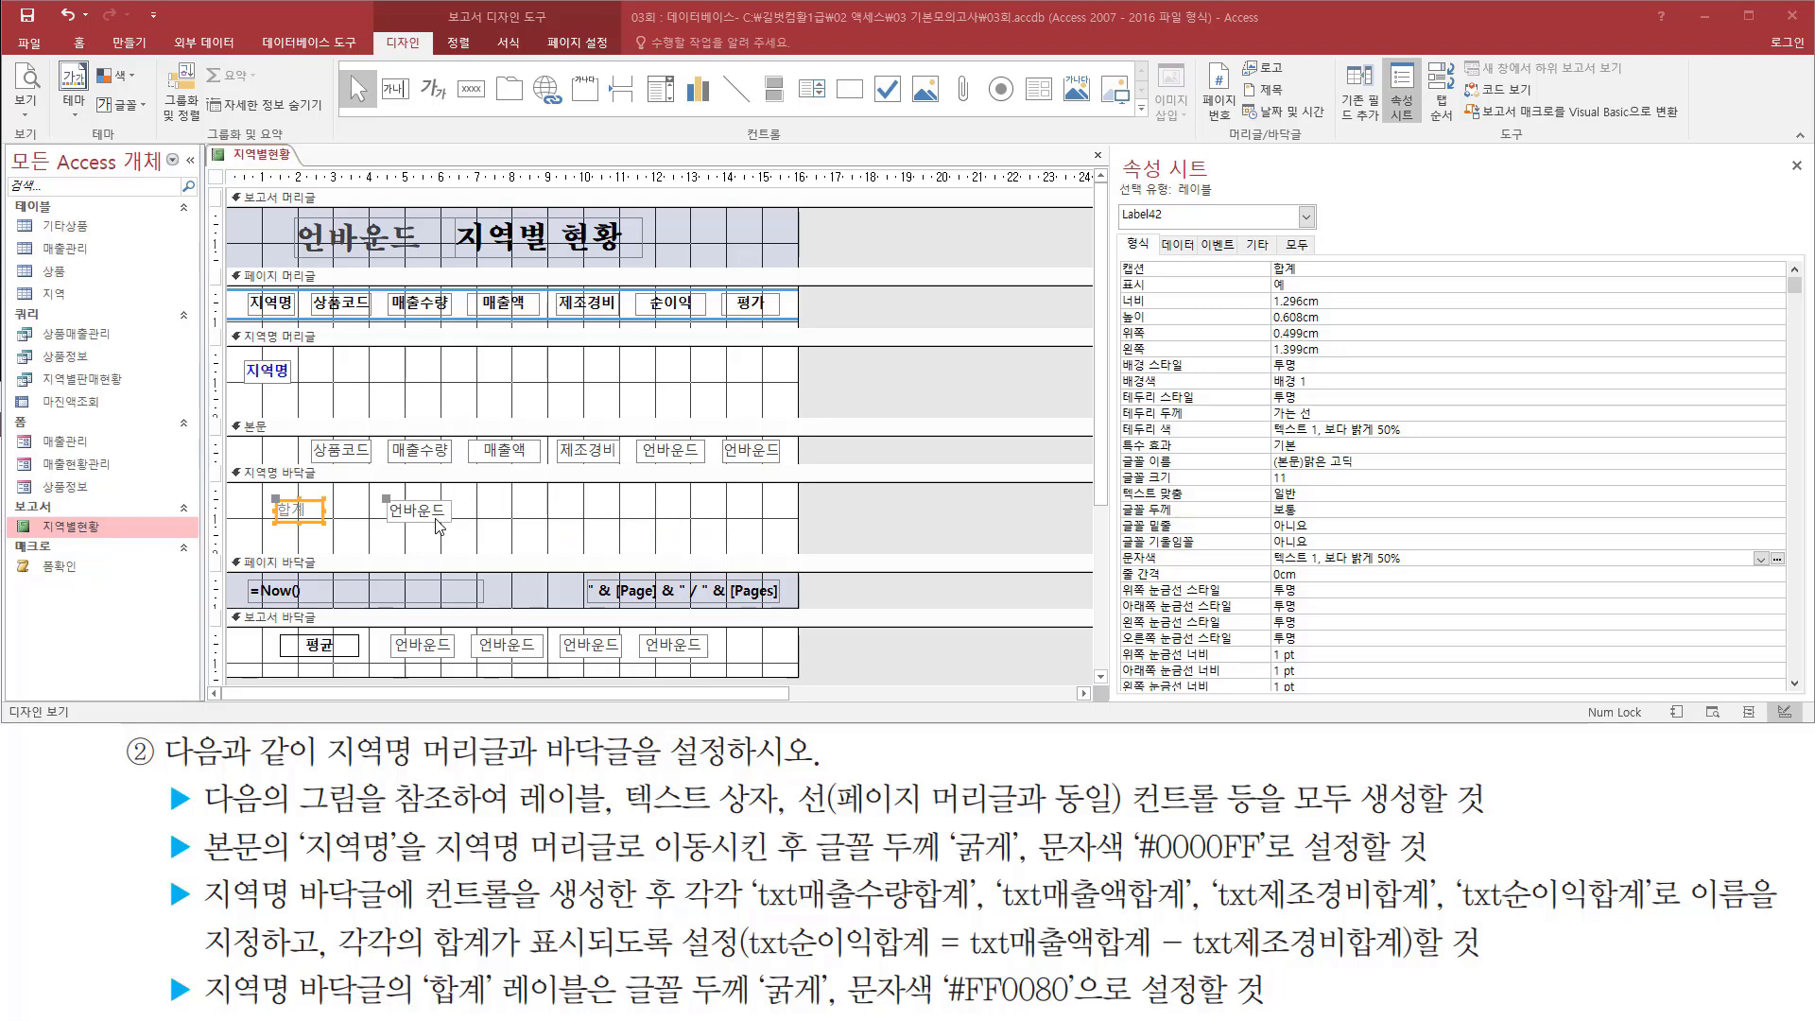
{"action": "mouse_move", "coordinate": [378, 488]}
{"action": "left_mouse_down"}
{"action": "mouse_move", "coordinate": [487, 544]}
{"action": "mouse_move", "coordinate": [471, 535]}
{"action": "left_mouse_up"}
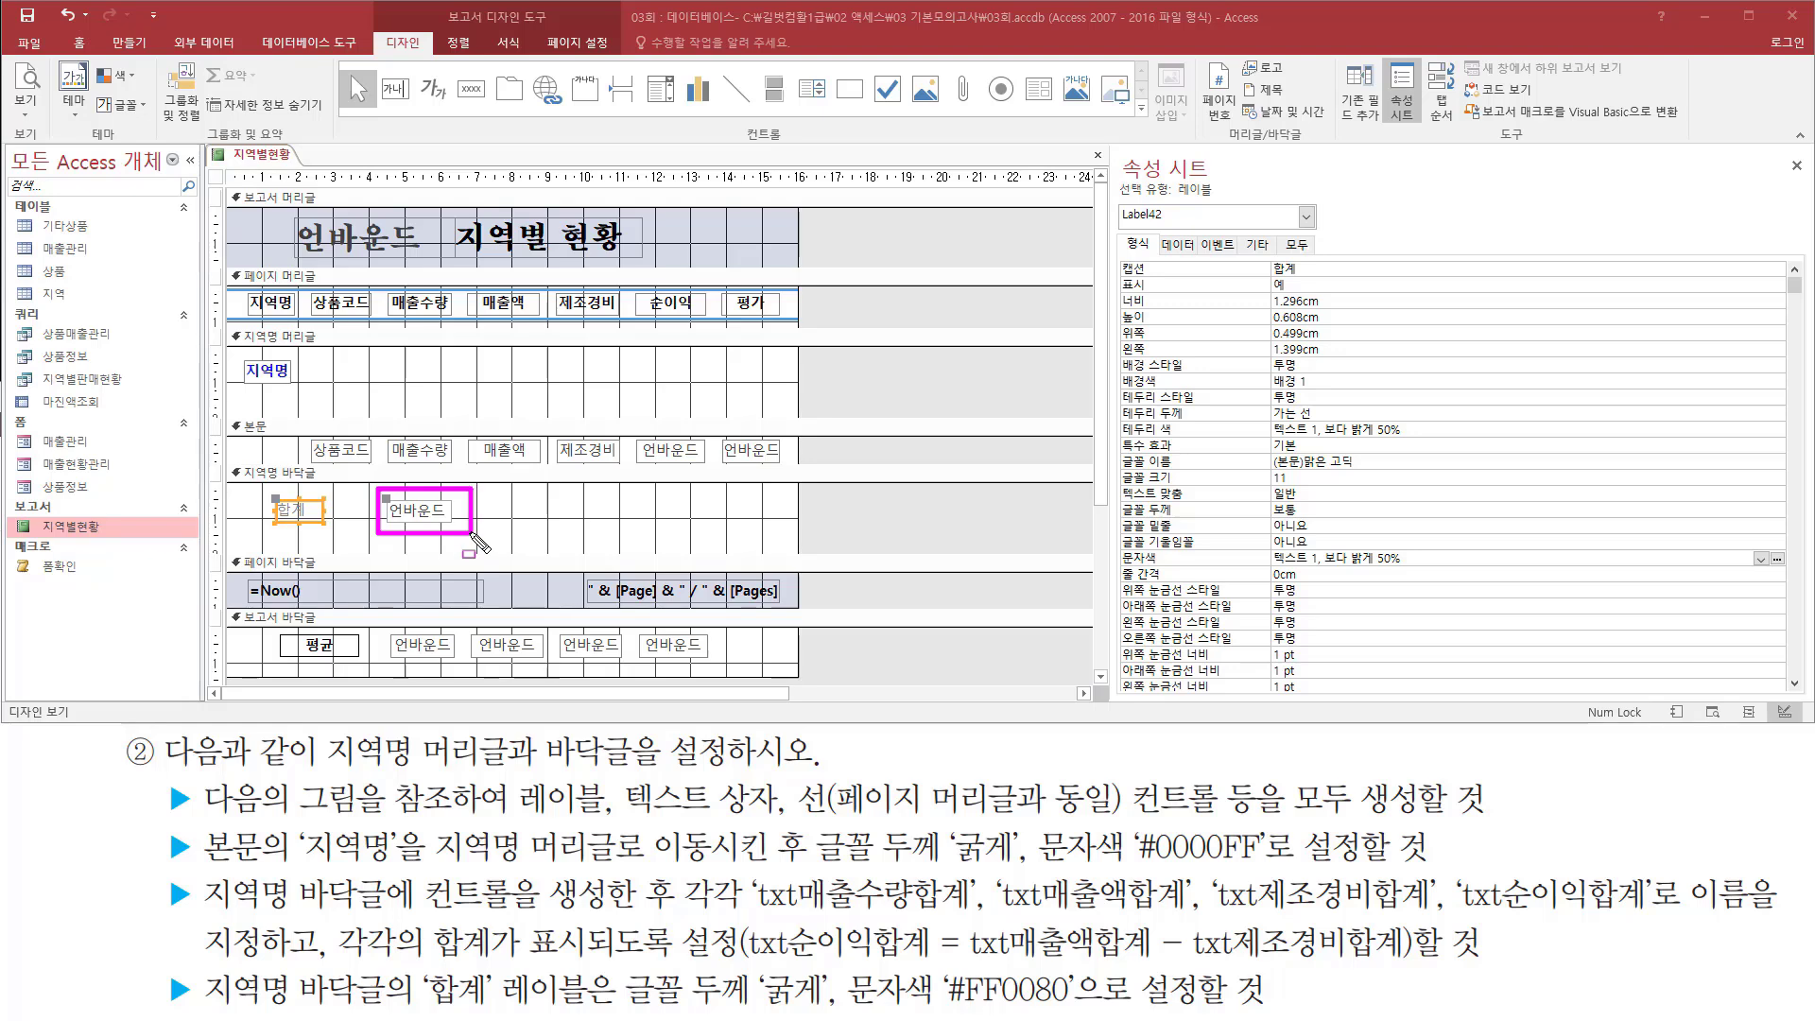
{"action": "key", "text": "Escape"}
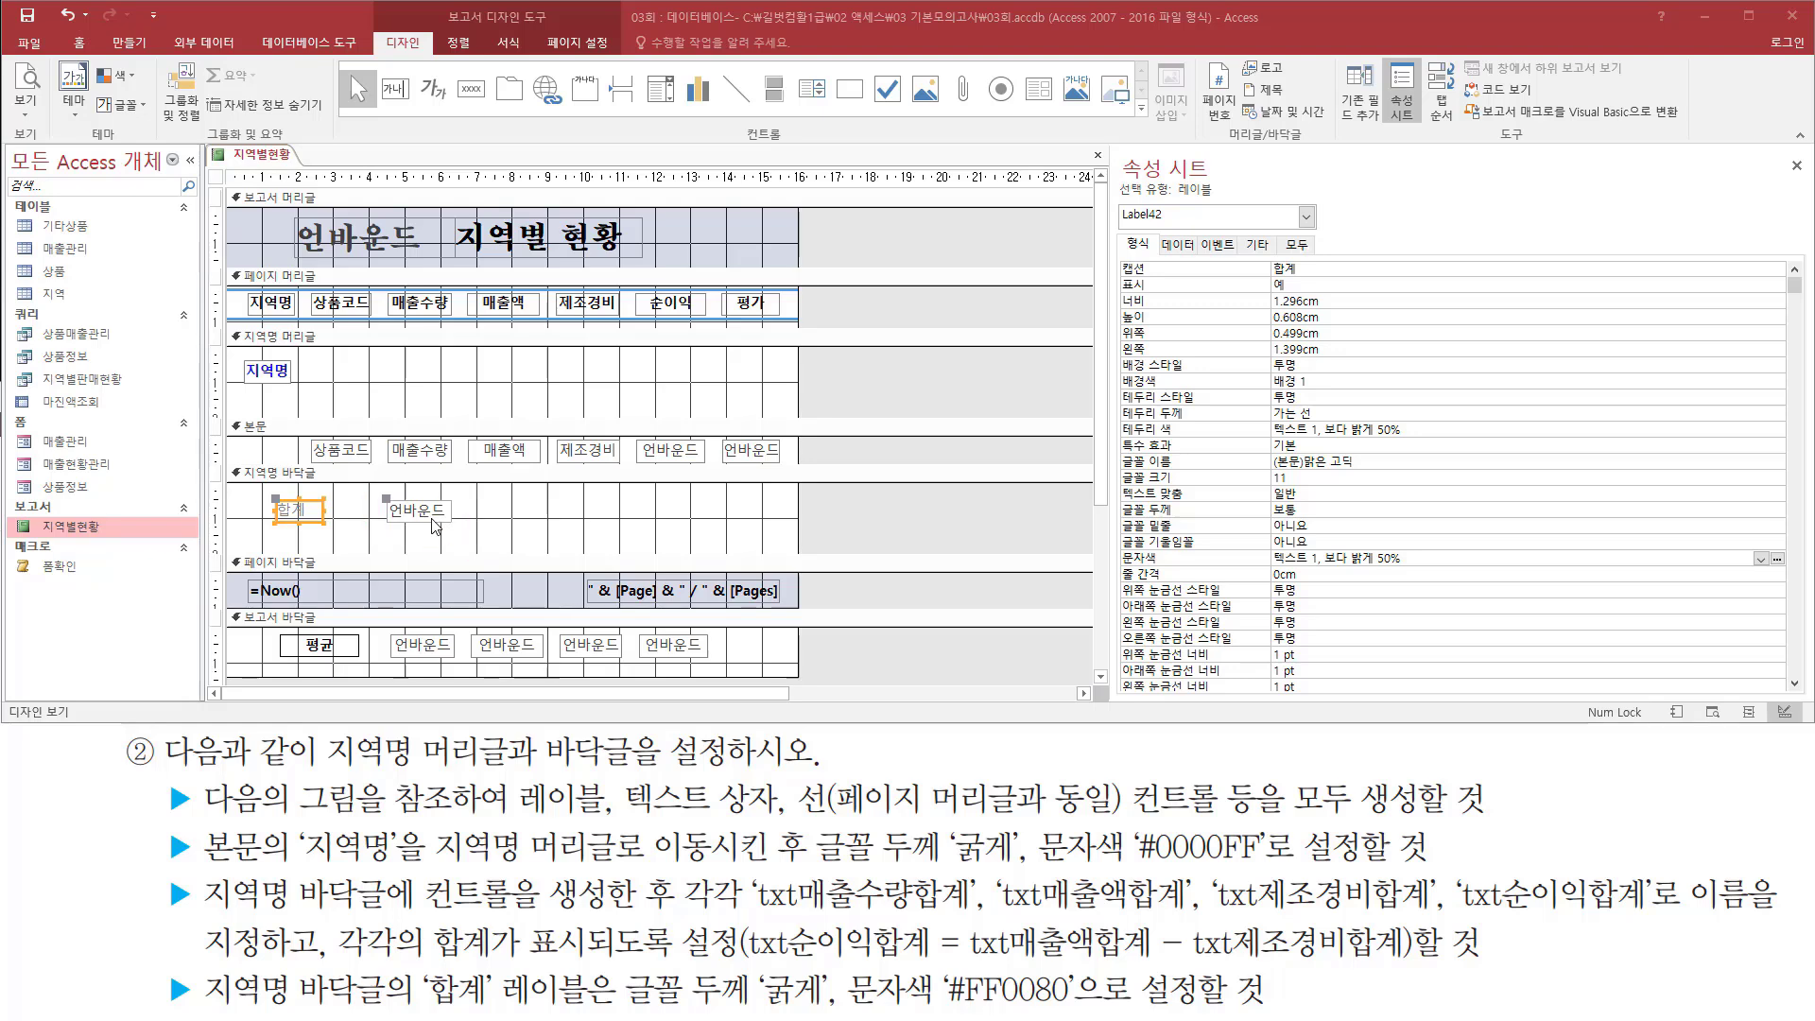
Step: Duplicate the text box below the 매출수량 column in the 지역명 footer and delete the copy's attached 합계 label
{"action": "left_click", "coordinate": [437, 519]}
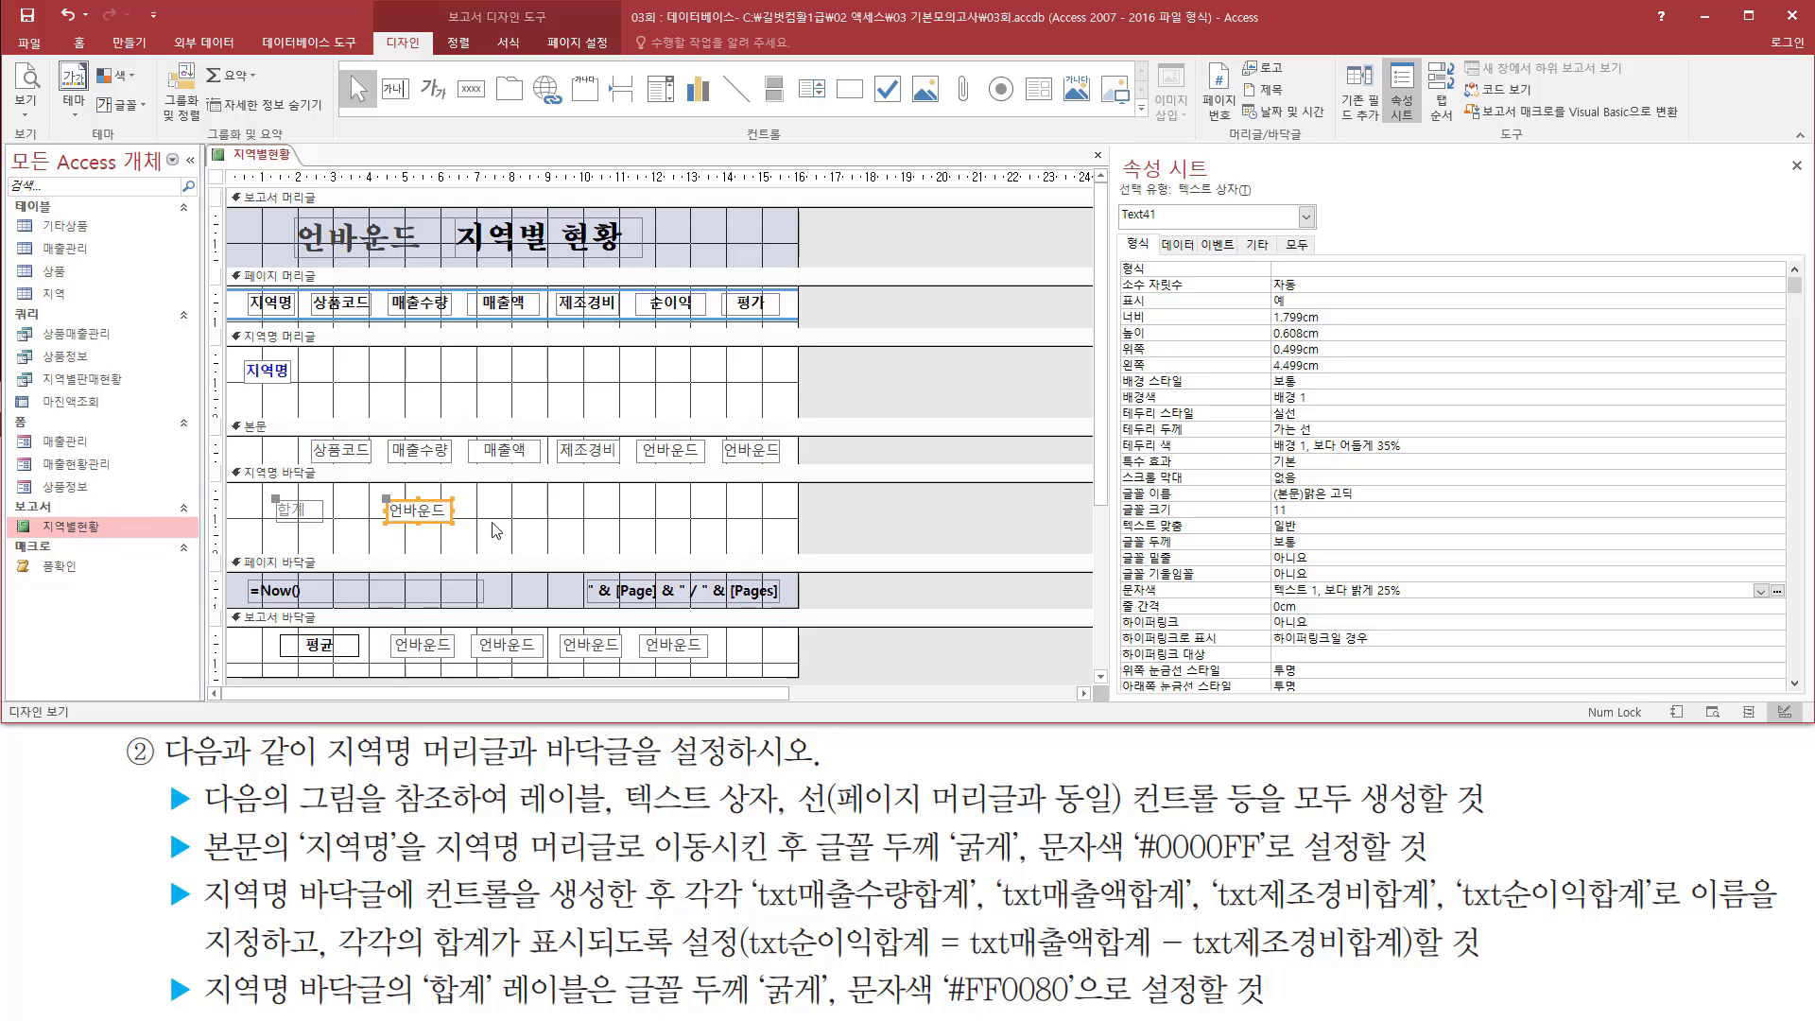
{"action": "key", "text": "ctrl+c"}
{"action": "key", "text": "ctrl+v"}
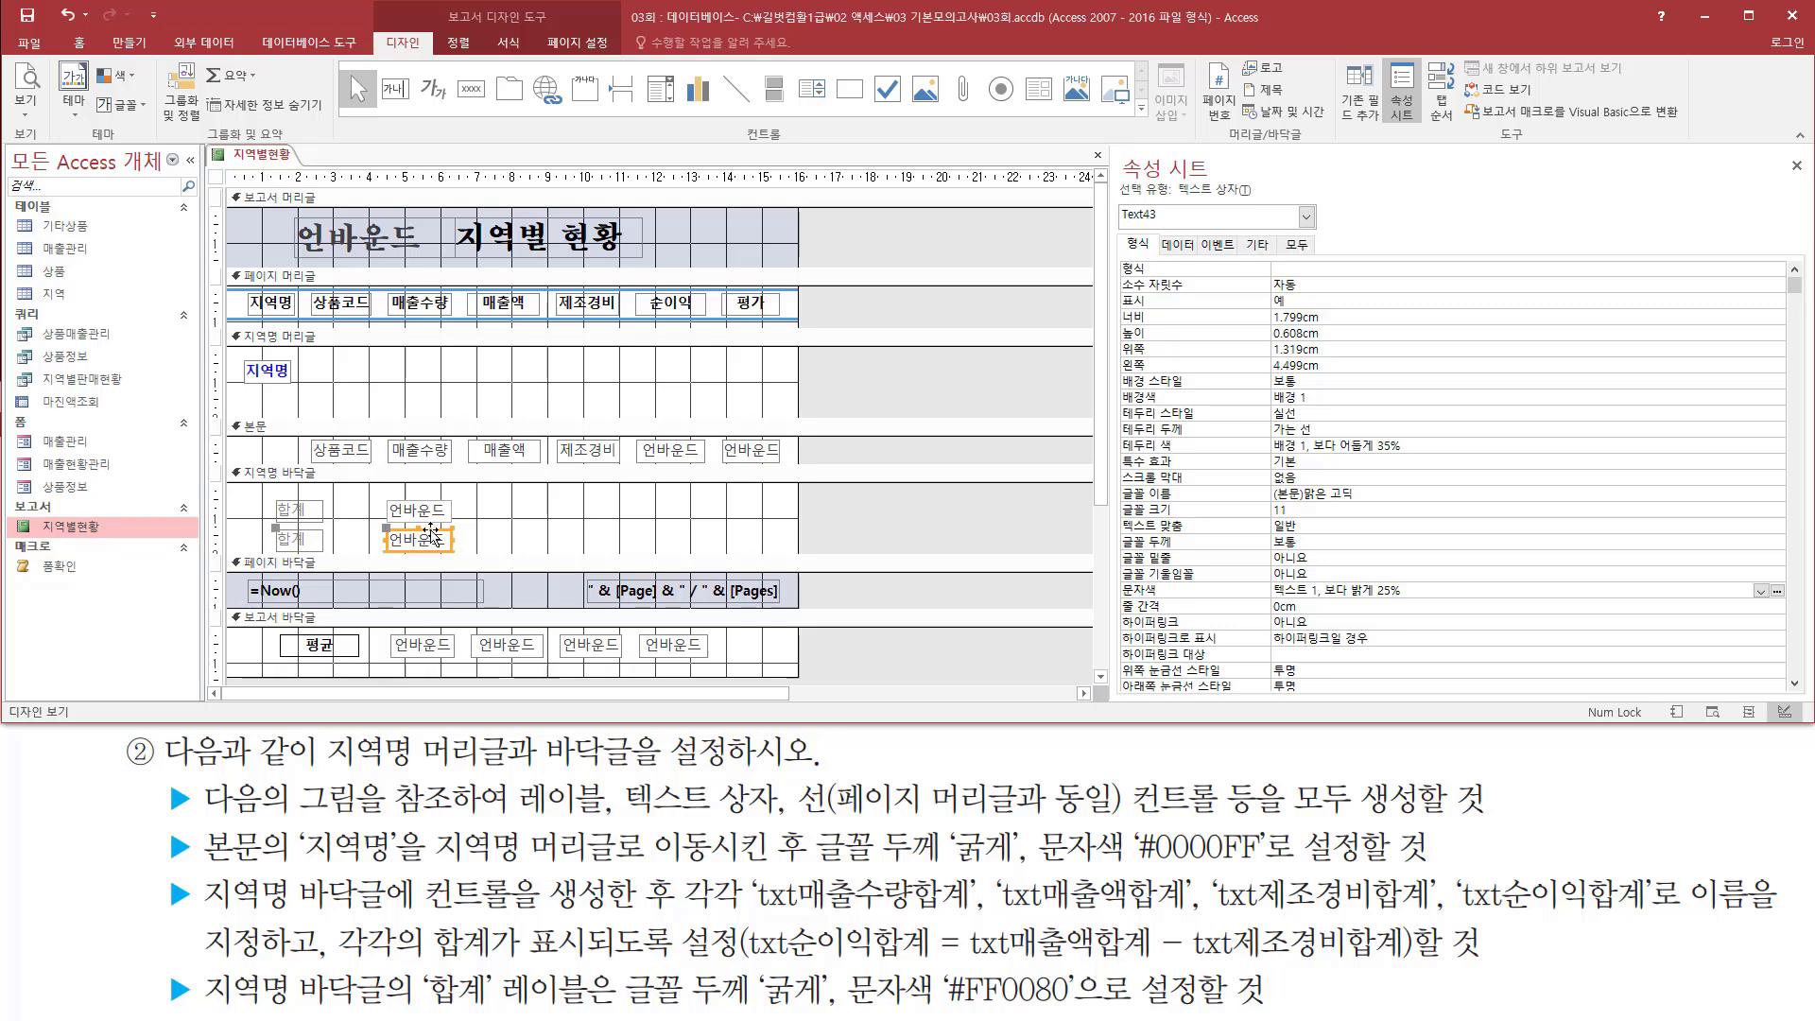
{"action": "mouse_move", "coordinate": [277, 499]}
{"action": "left_mouse_down"}
{"action": "mouse_move", "coordinate": [328, 520]}
{"action": "mouse_move", "coordinate": [293, 551]}
{"action": "mouse_move", "coordinate": [342, 550]}
{"action": "left_mouse_up"}
{"action": "key", "text": "Escape"}
{"action": "left_click", "coordinate": [296, 536]}
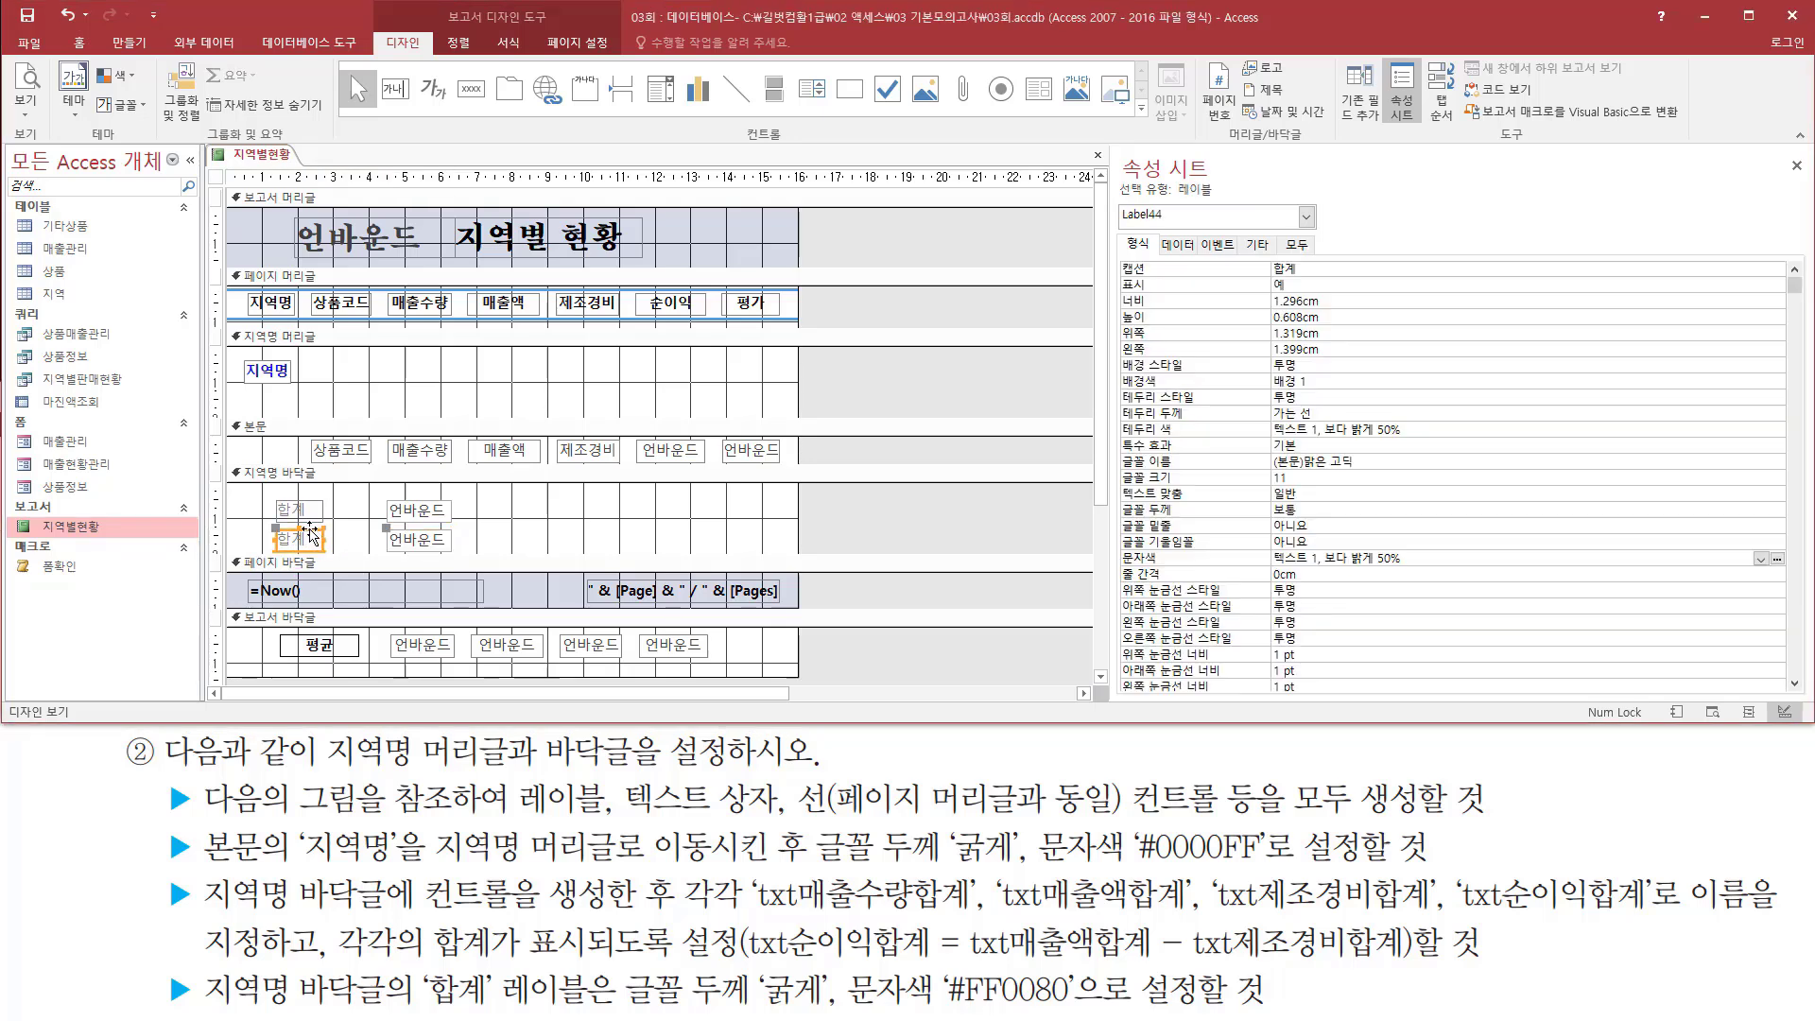
{"action": "key", "text": "Delete"}
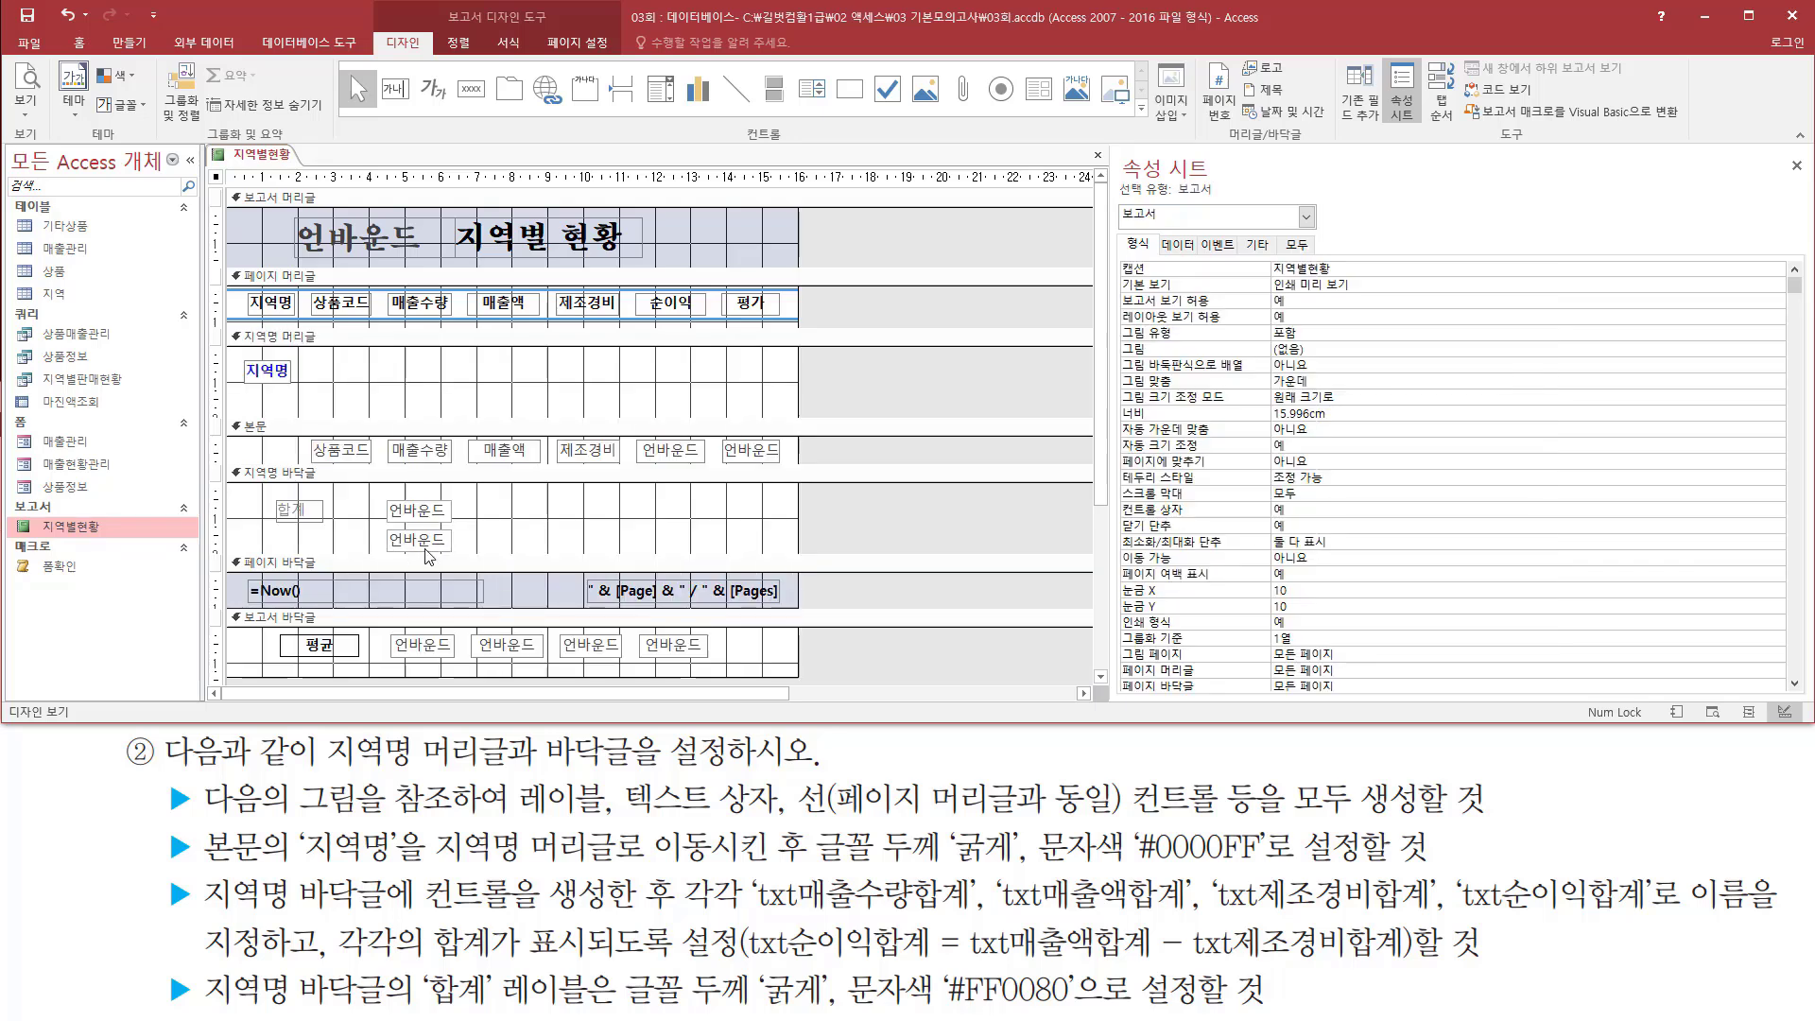
Step: Place the copied text box in the 지역명 footer below the 매출액 column and widen it to about 2 cm
{"action": "left_click", "coordinate": [431, 547]}
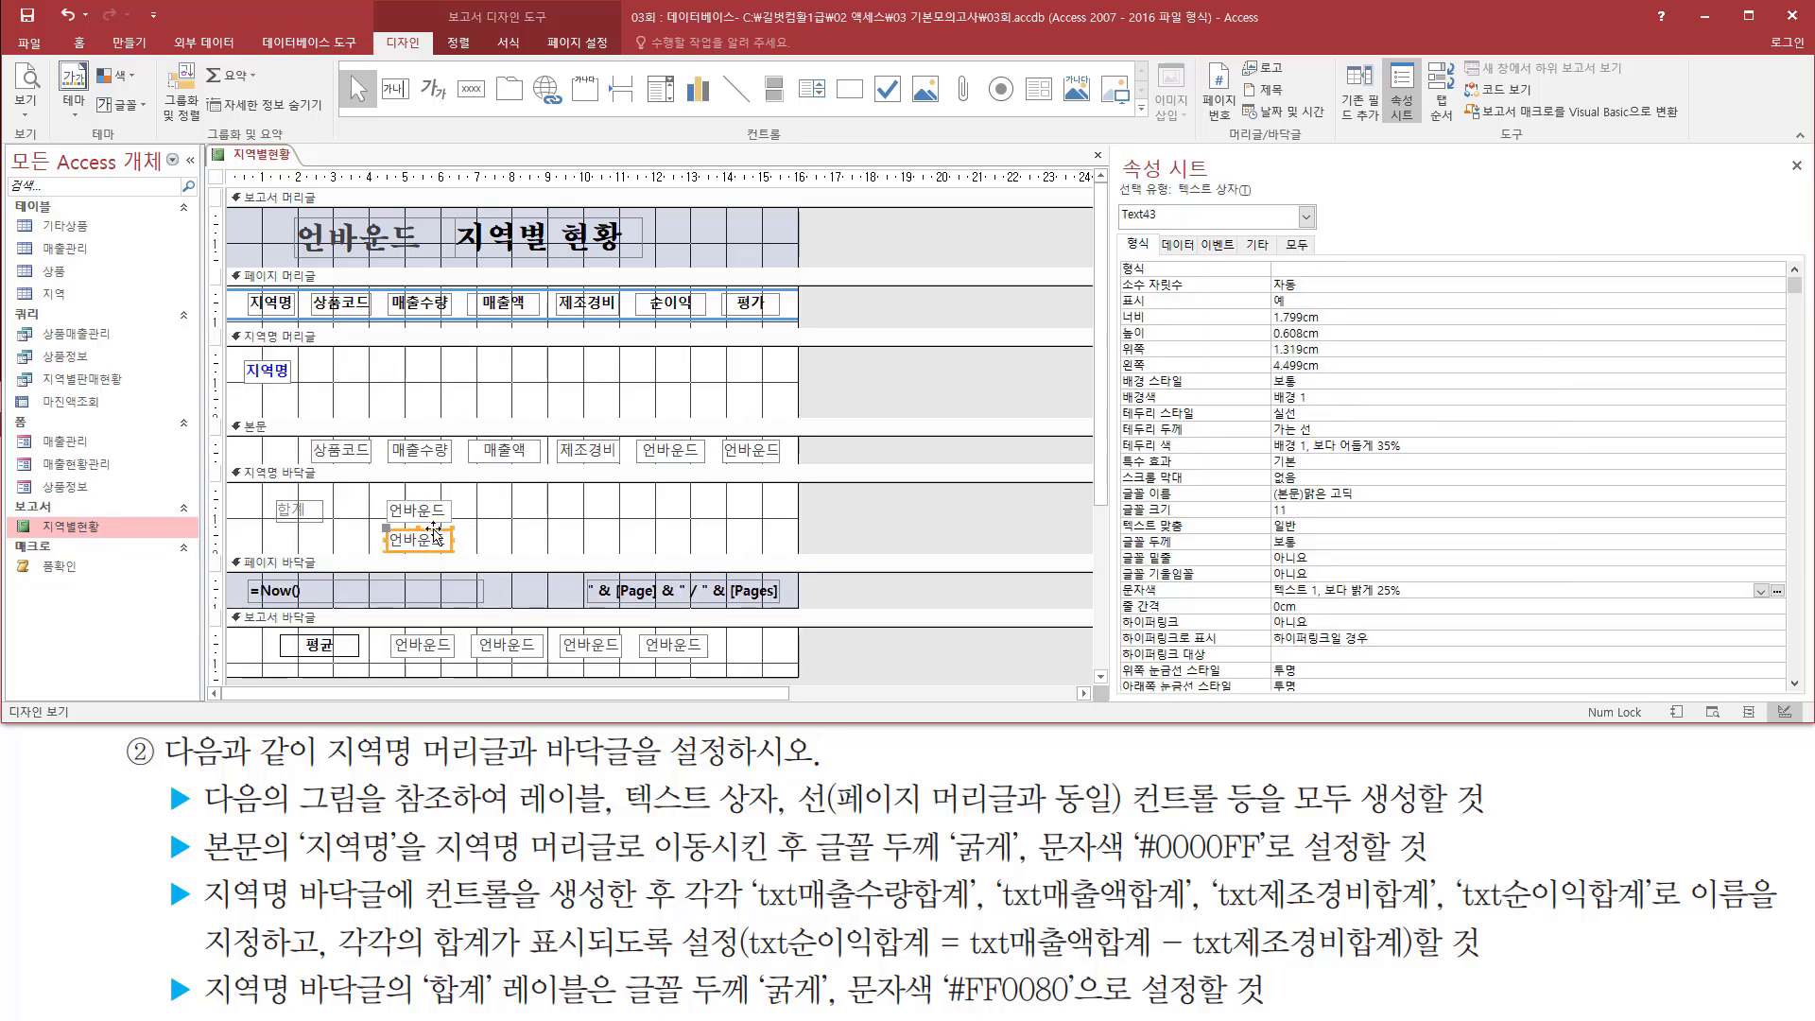
{"action": "left_click_drag", "start_coordinate": [433, 535], "coordinate": [532, 526]}
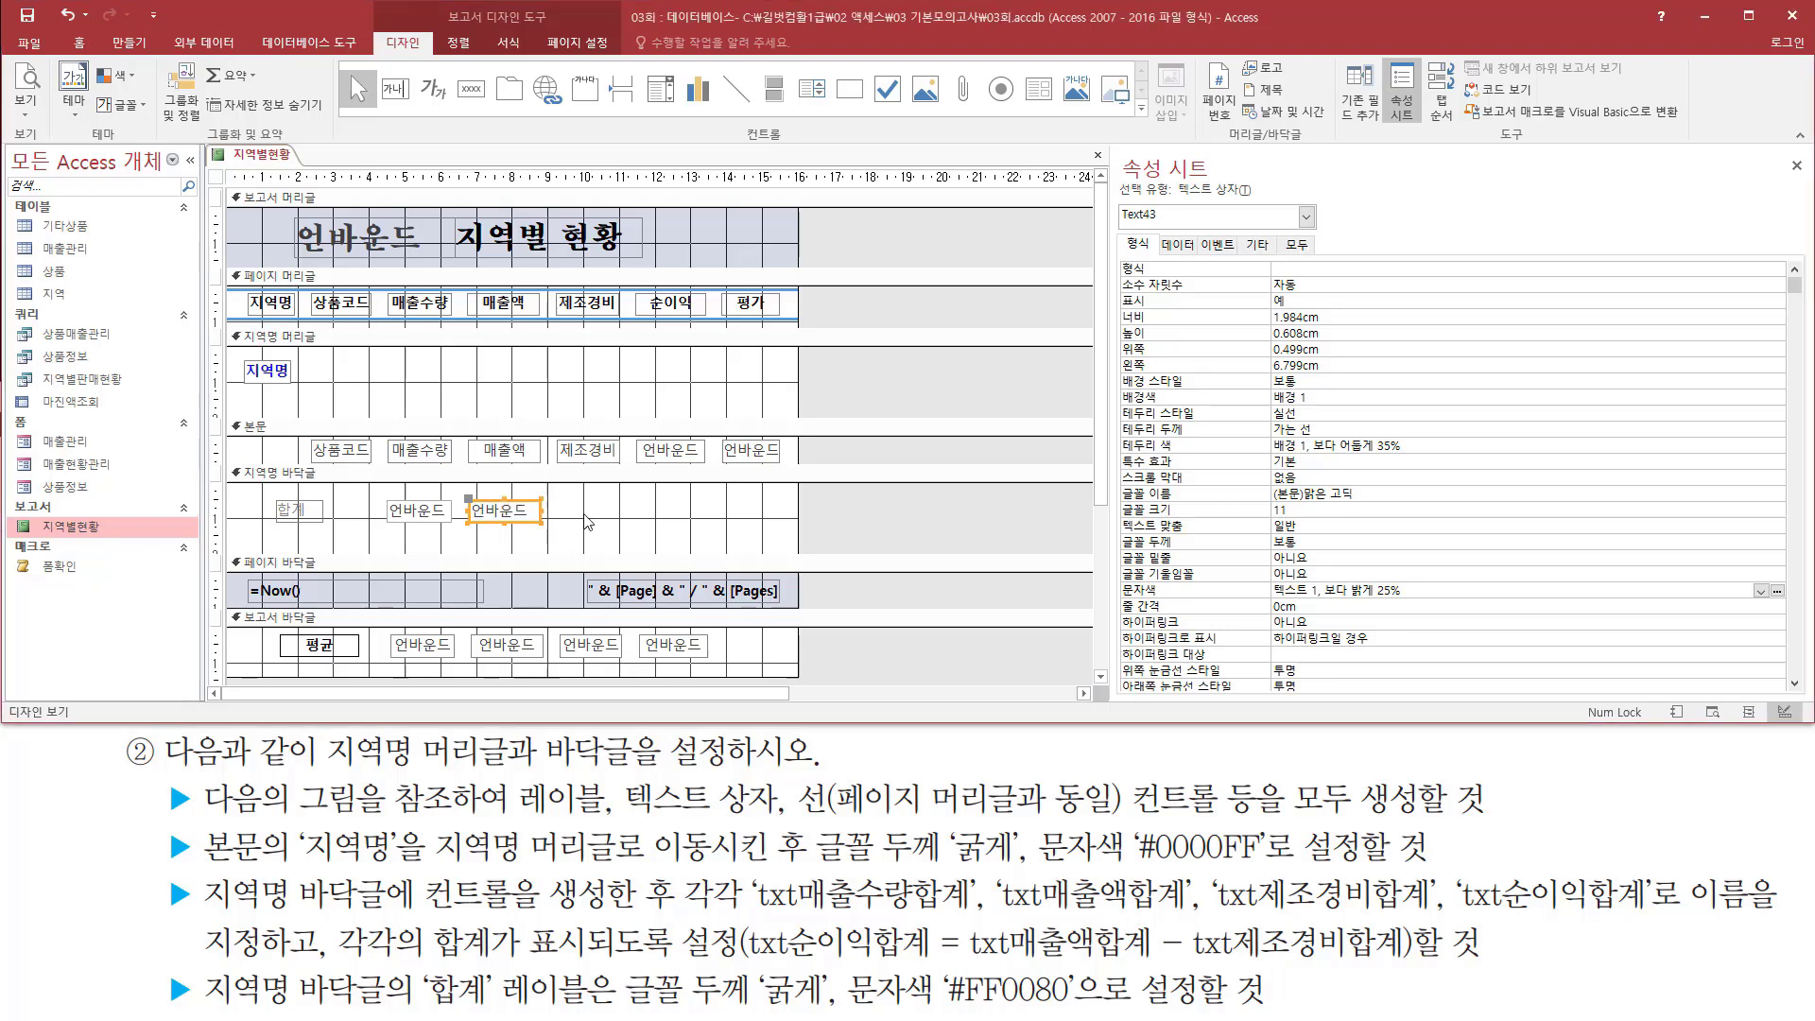
Step: Duplicate the footer text box below 매출액, place the copy below the 제조경비 column and narrow it to about 1.8 cm
{"action": "key", "text": "ctrl+c"}
{"action": "key", "text": "ctrl+v"}
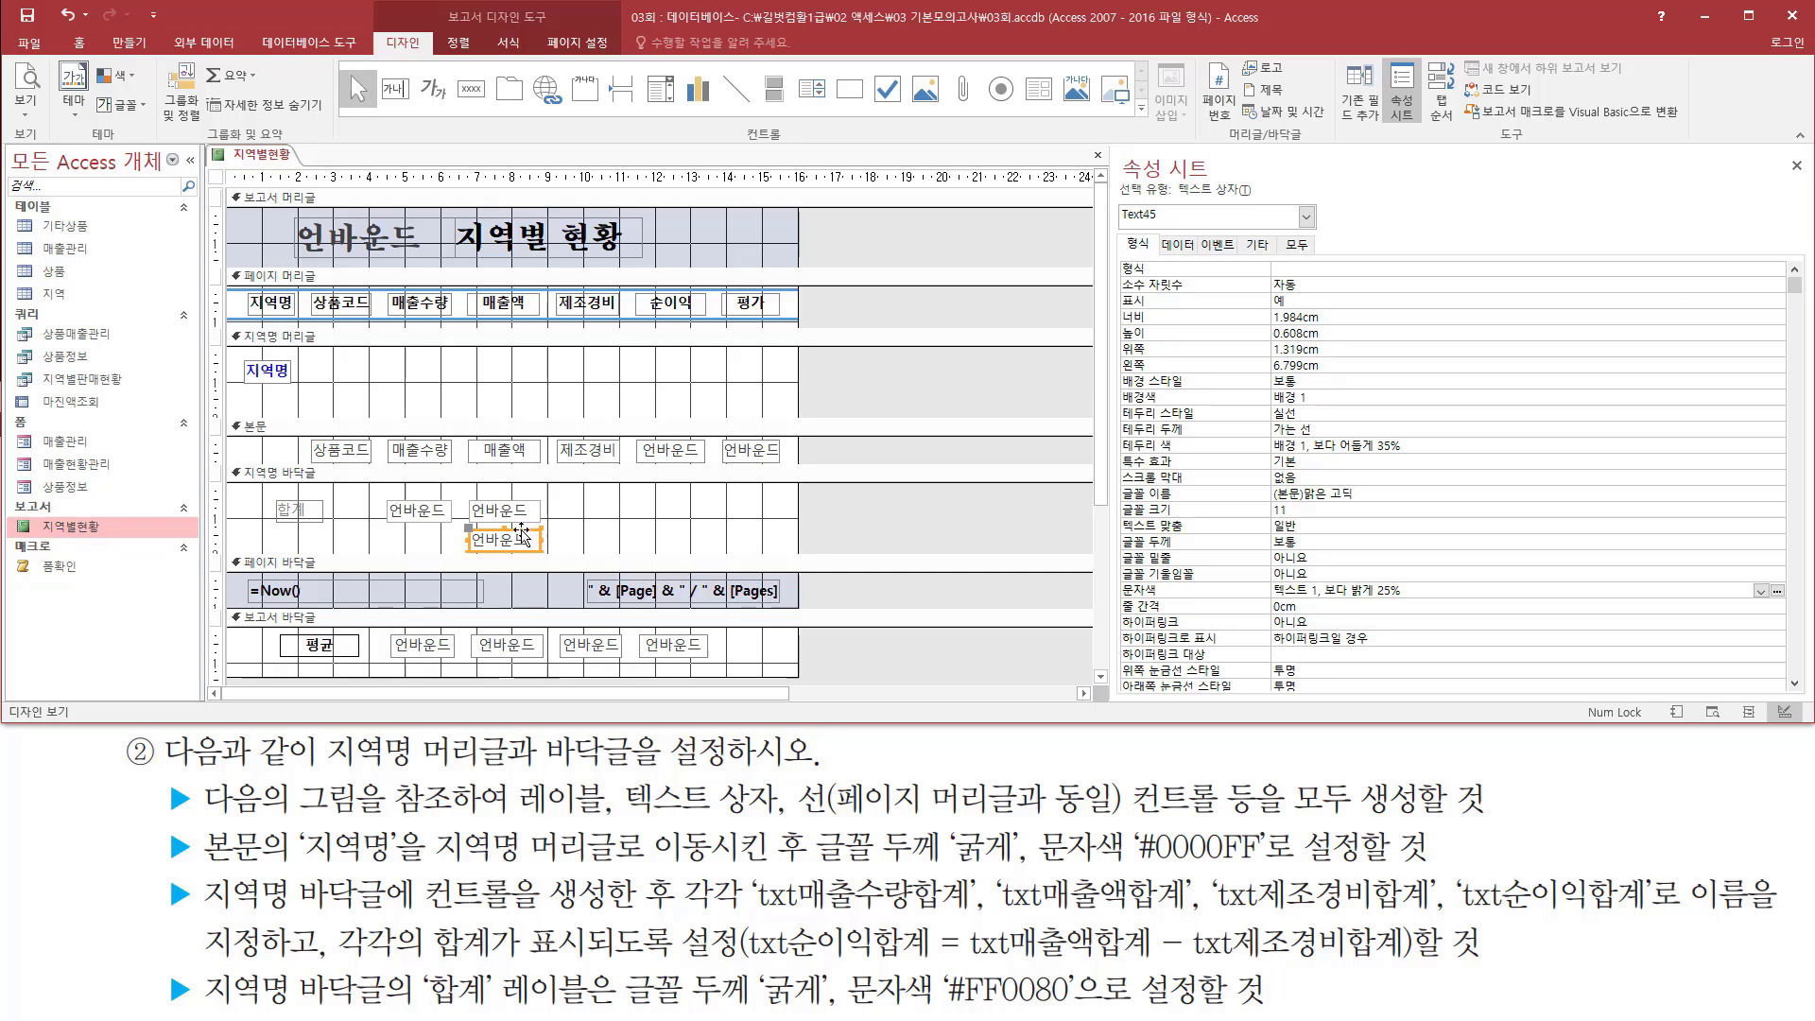
{"action": "left_click_drag", "start_coordinate": [521, 534], "coordinate": [606, 505]}
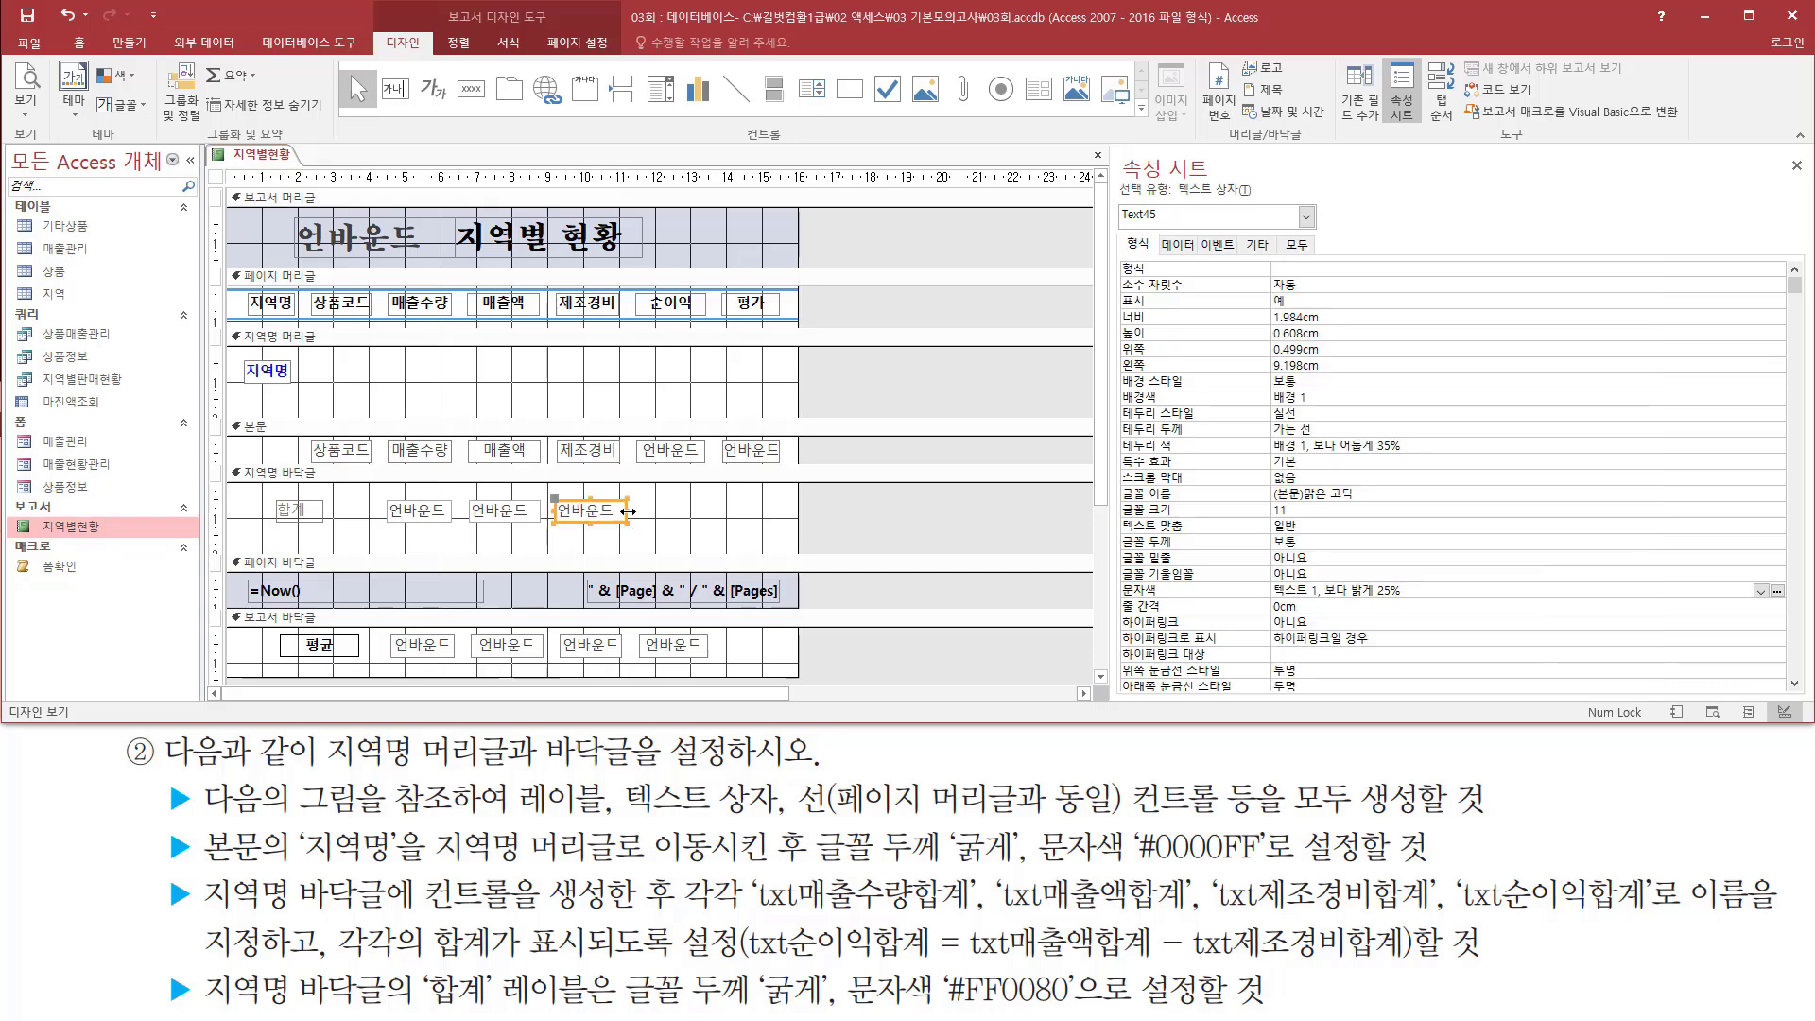
{"action": "left_click", "coordinate": [623, 510]}
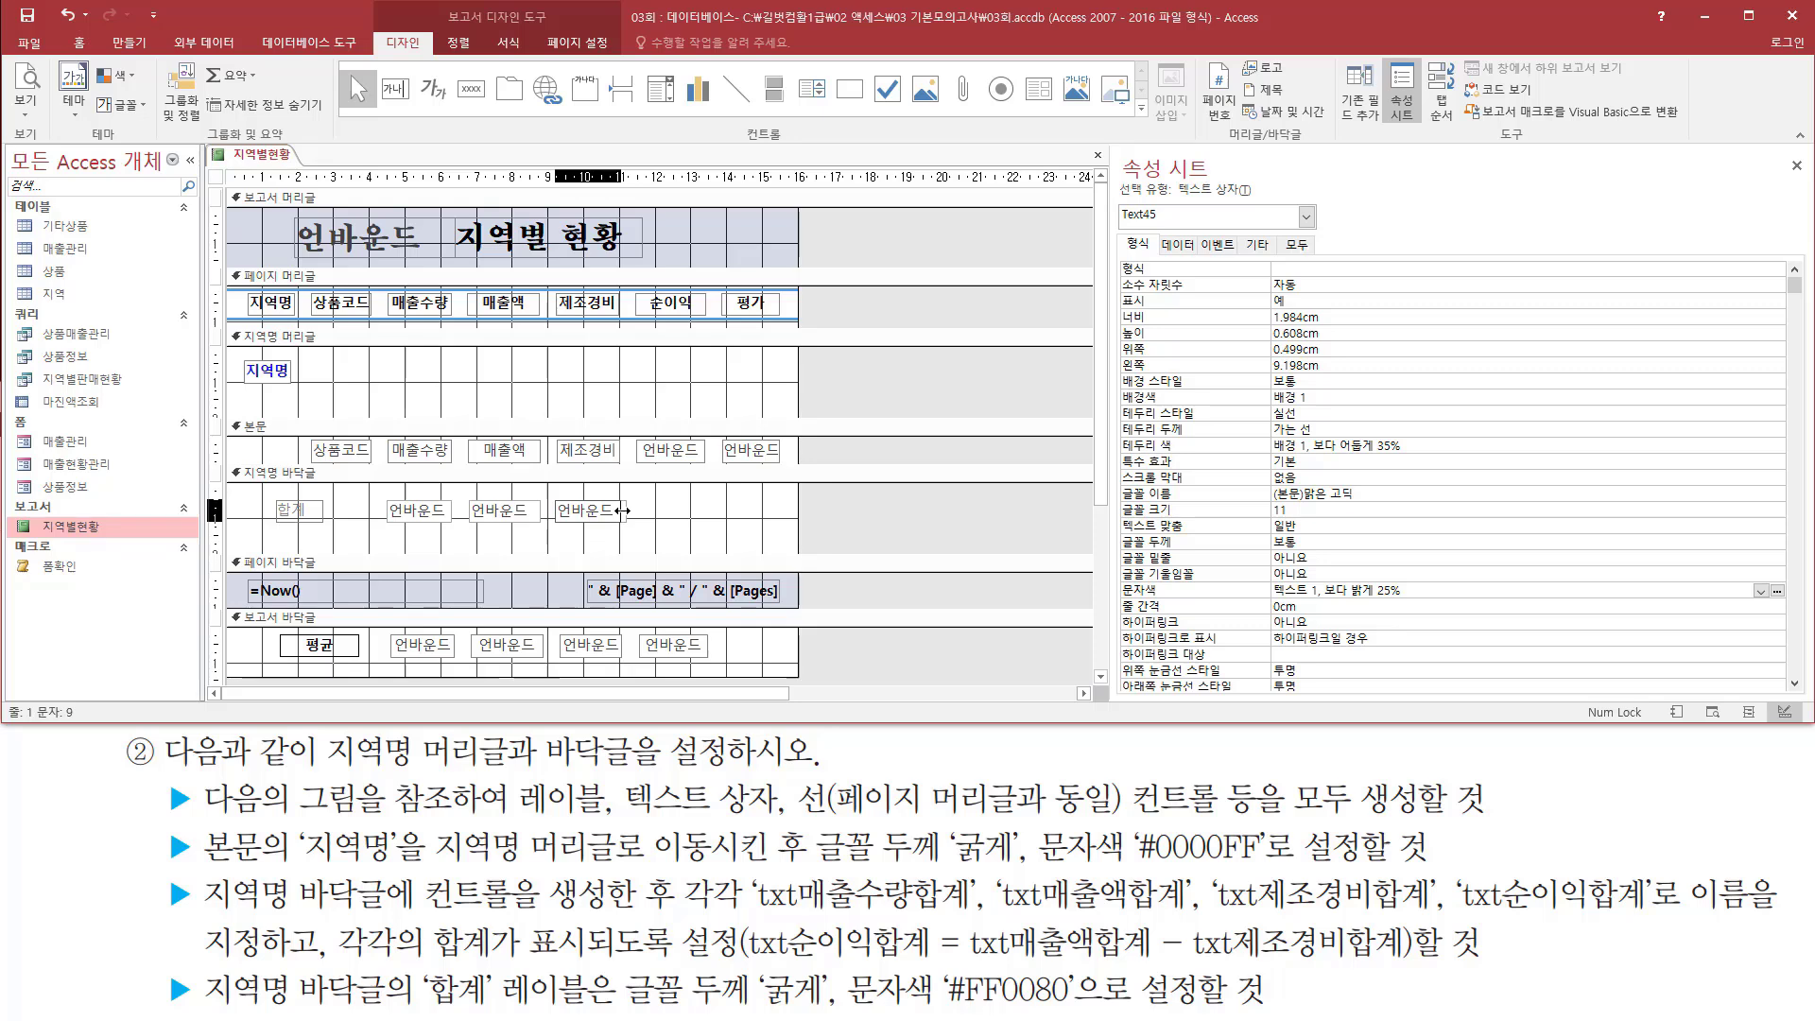
{"action": "left_click_drag", "start_coordinate": [623, 510], "coordinate": [617, 512]}
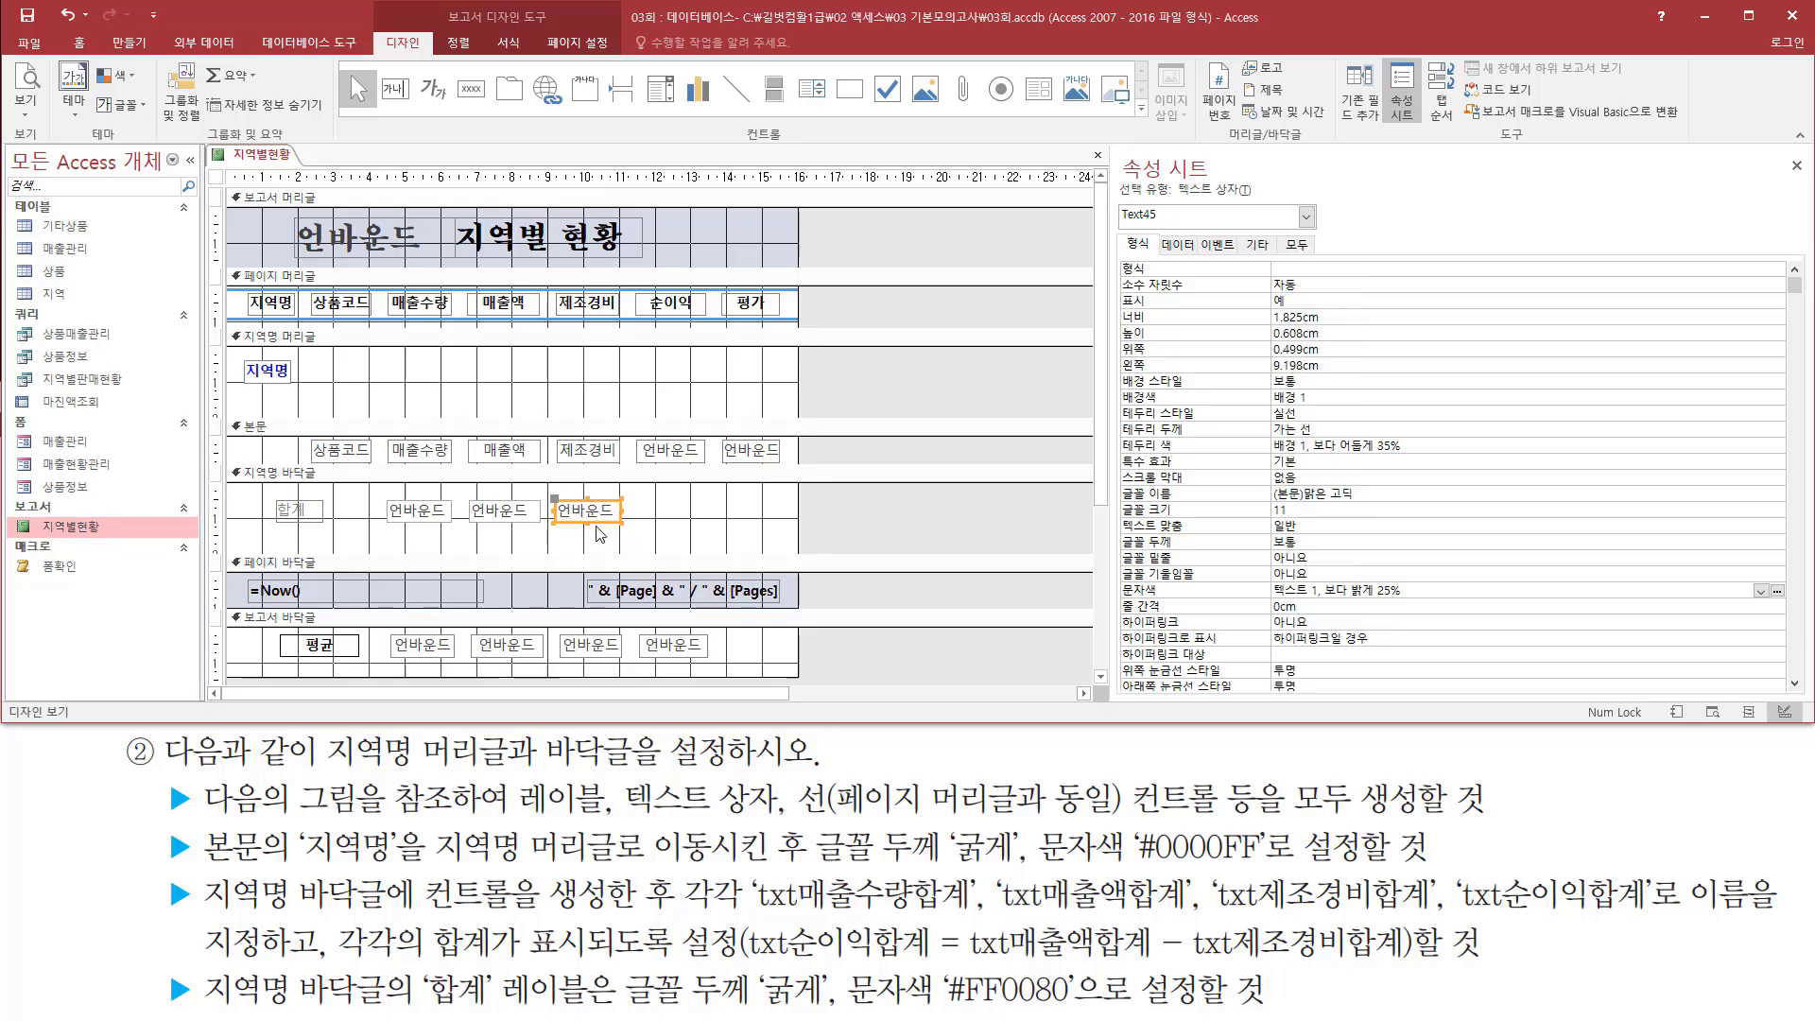
{"action": "left_click_drag", "start_coordinate": [551, 490], "coordinate": [646, 556]}
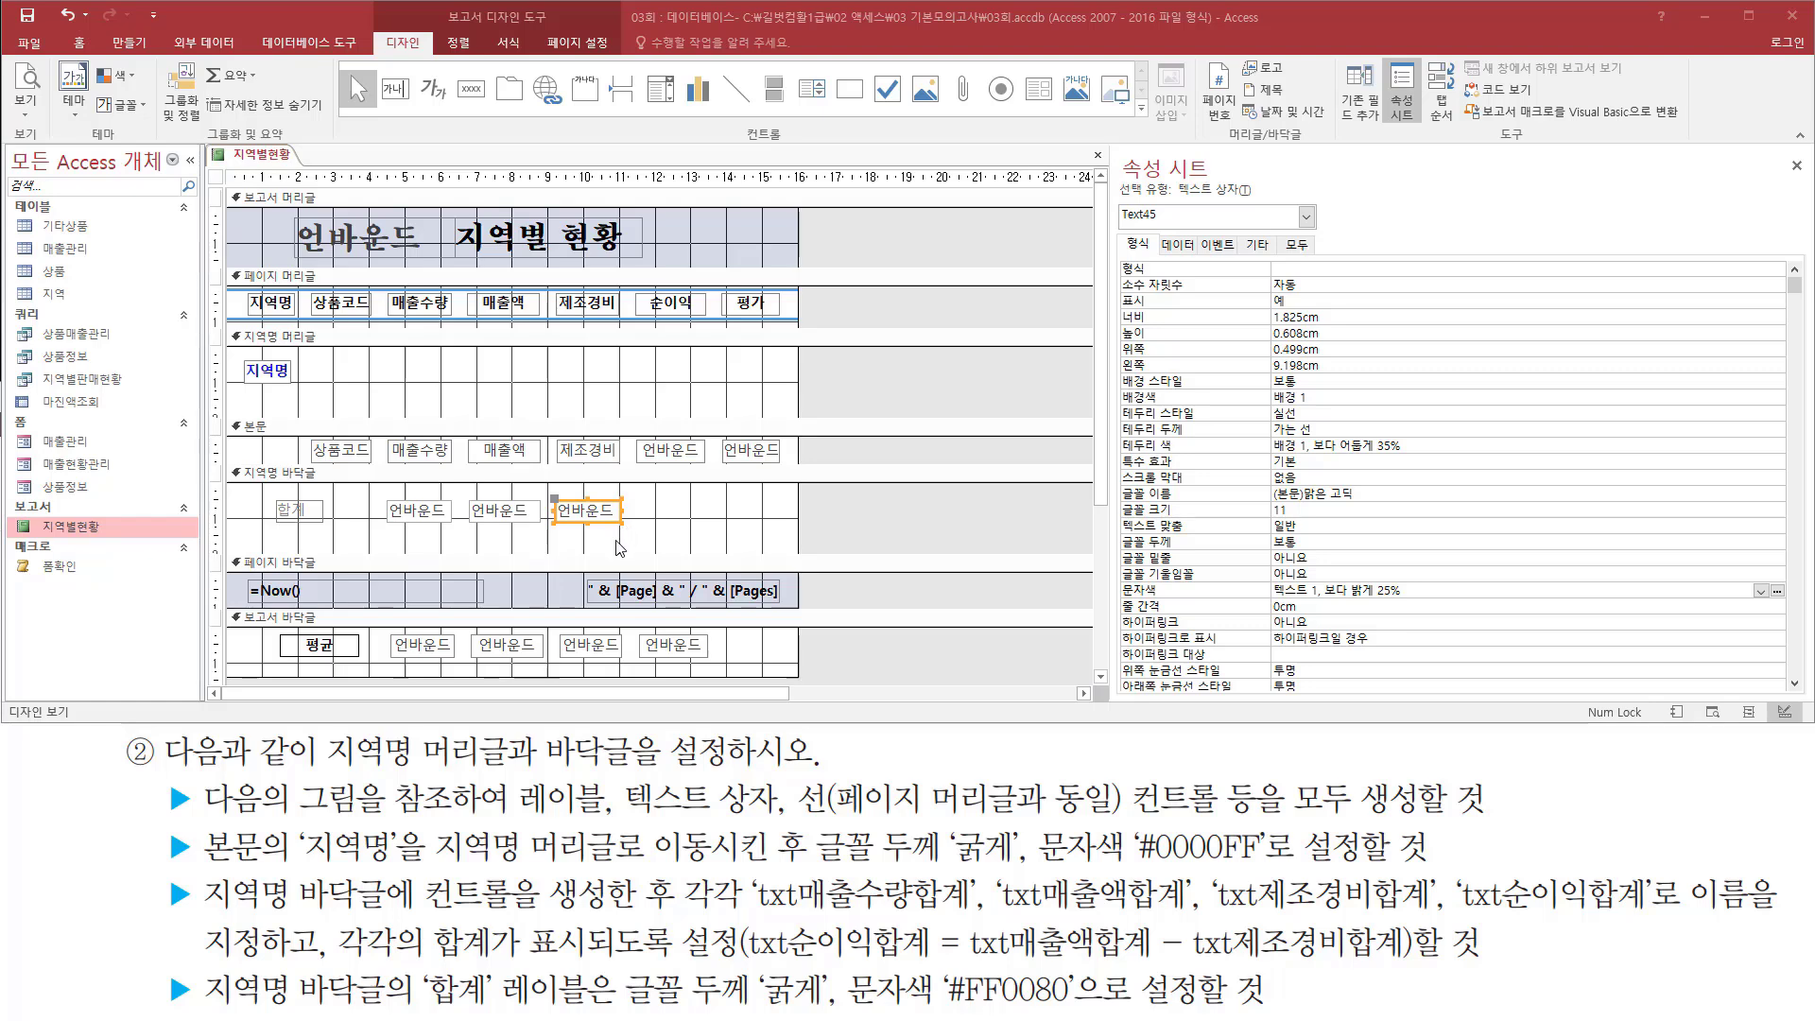
Step: Duplicate the footer text box below 제조경비 and place the copy below the 순이익 column, about 11.5 cm from the left edge
{"action": "key", "text": "ctrl+c"}
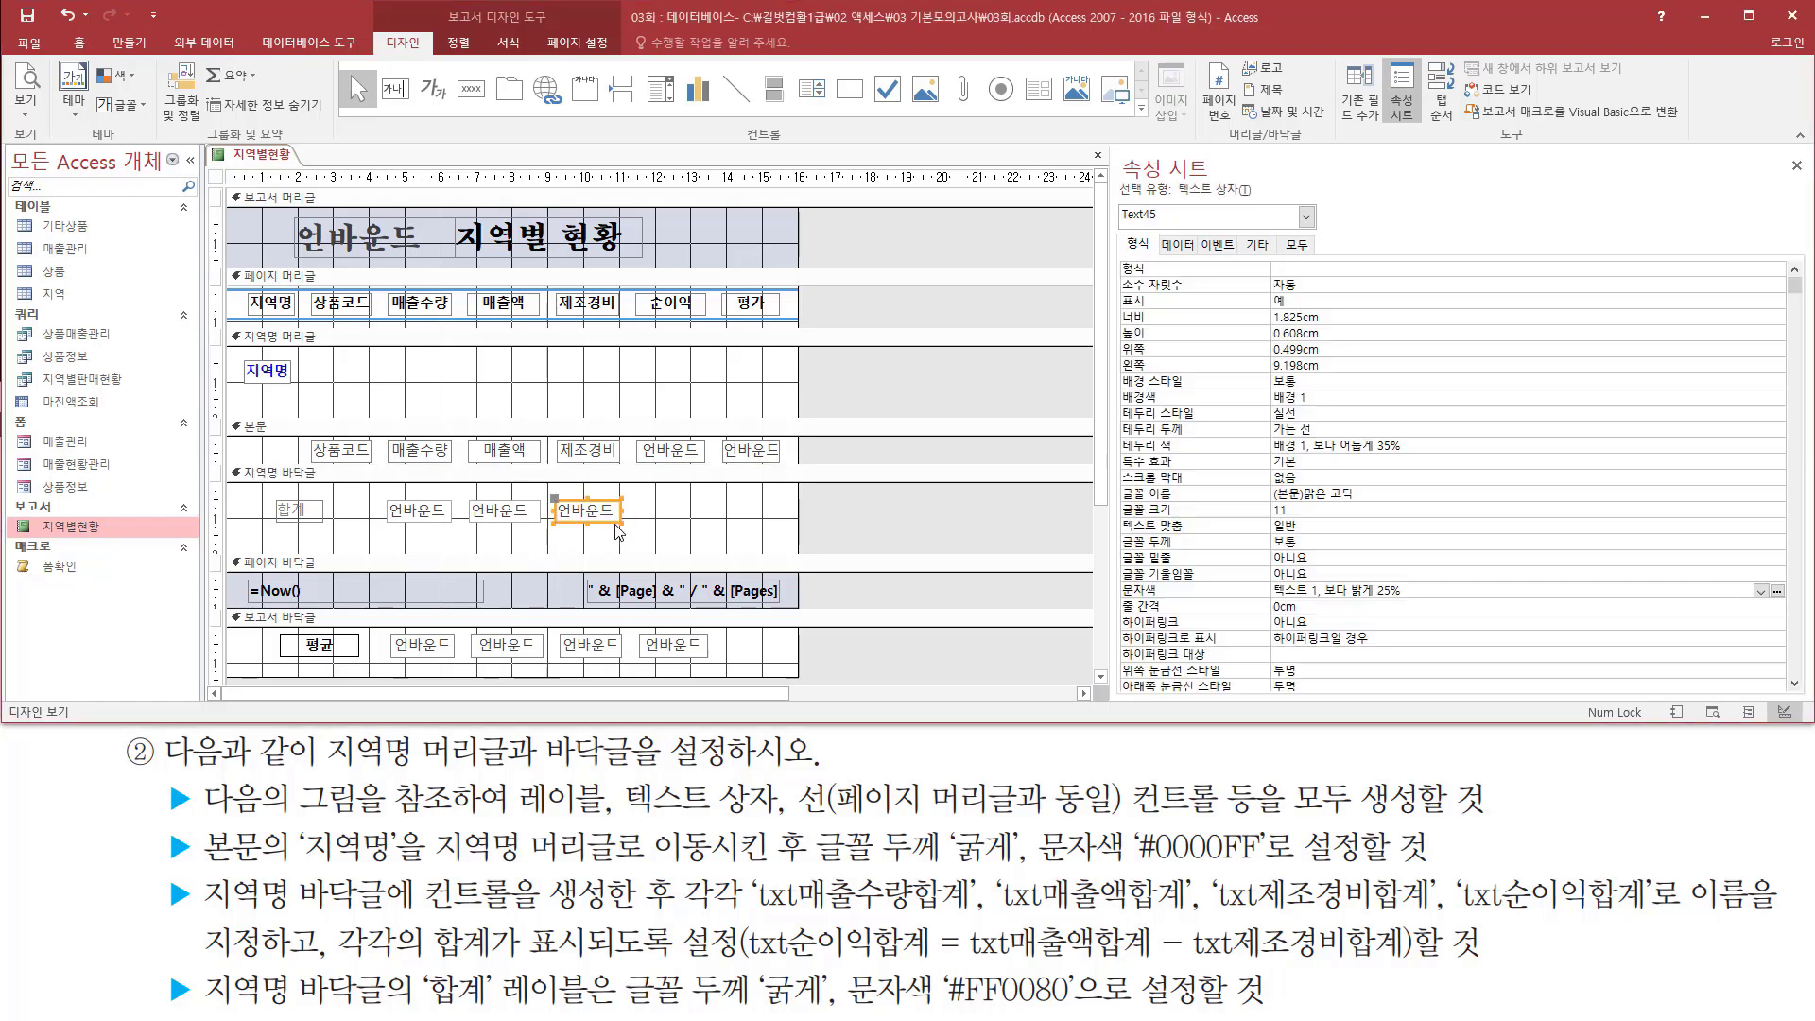
{"action": "key", "text": "ctrl+v"}
{"action": "left_click_drag", "start_coordinate": [610, 532], "coordinate": [686, 507]}
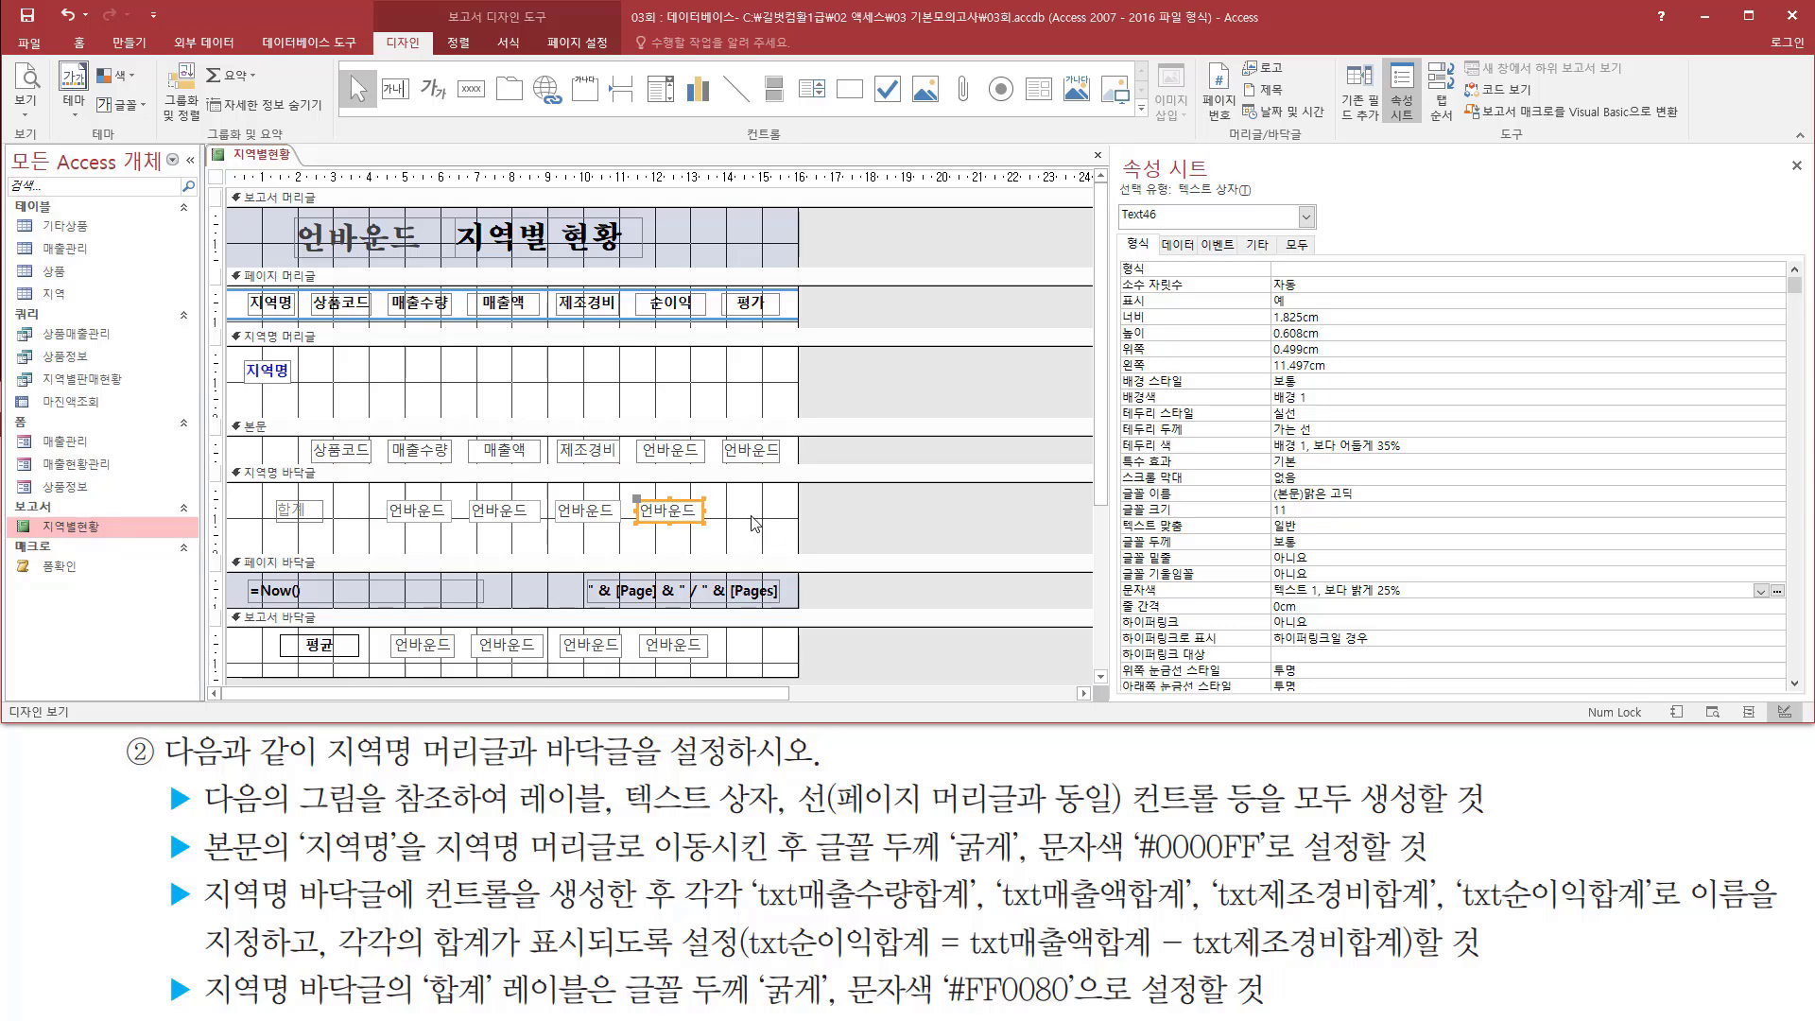
{"action": "left_click_drag", "start_coordinate": [376, 489], "coordinate": [712, 530]}
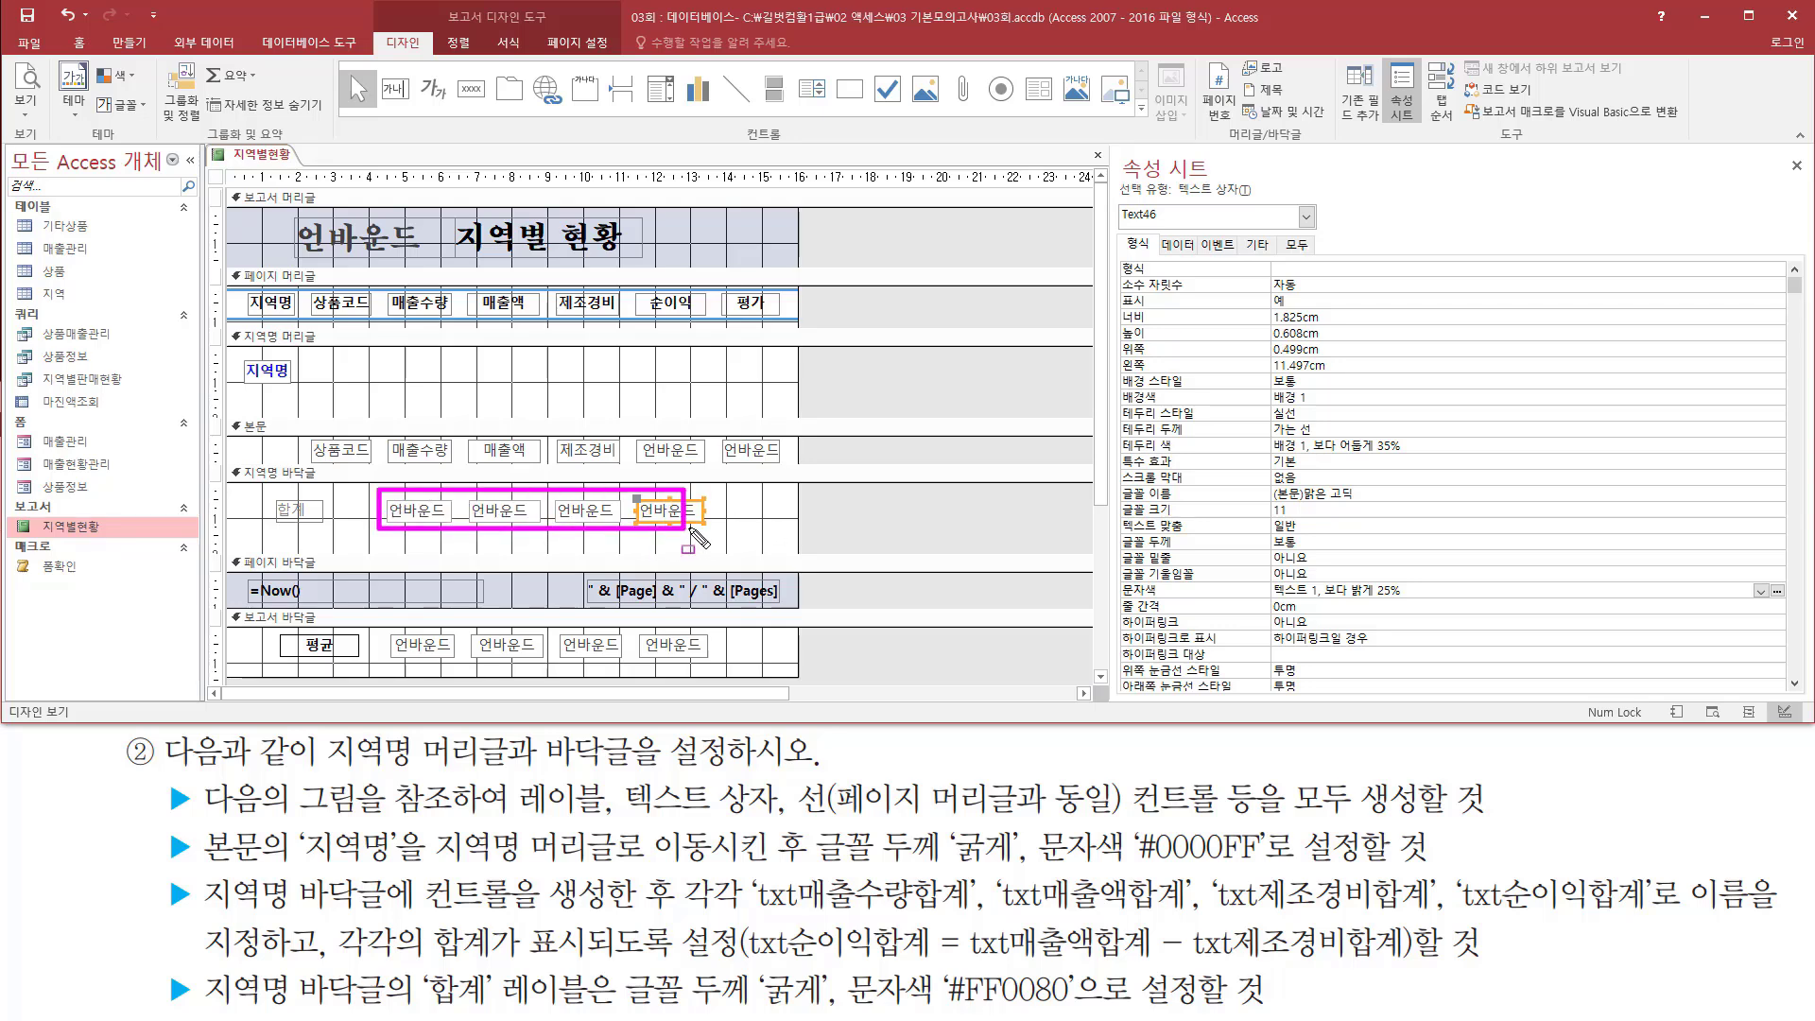
{"action": "left_click_drag", "start_coordinate": [265, 491], "coordinate": [340, 532]}
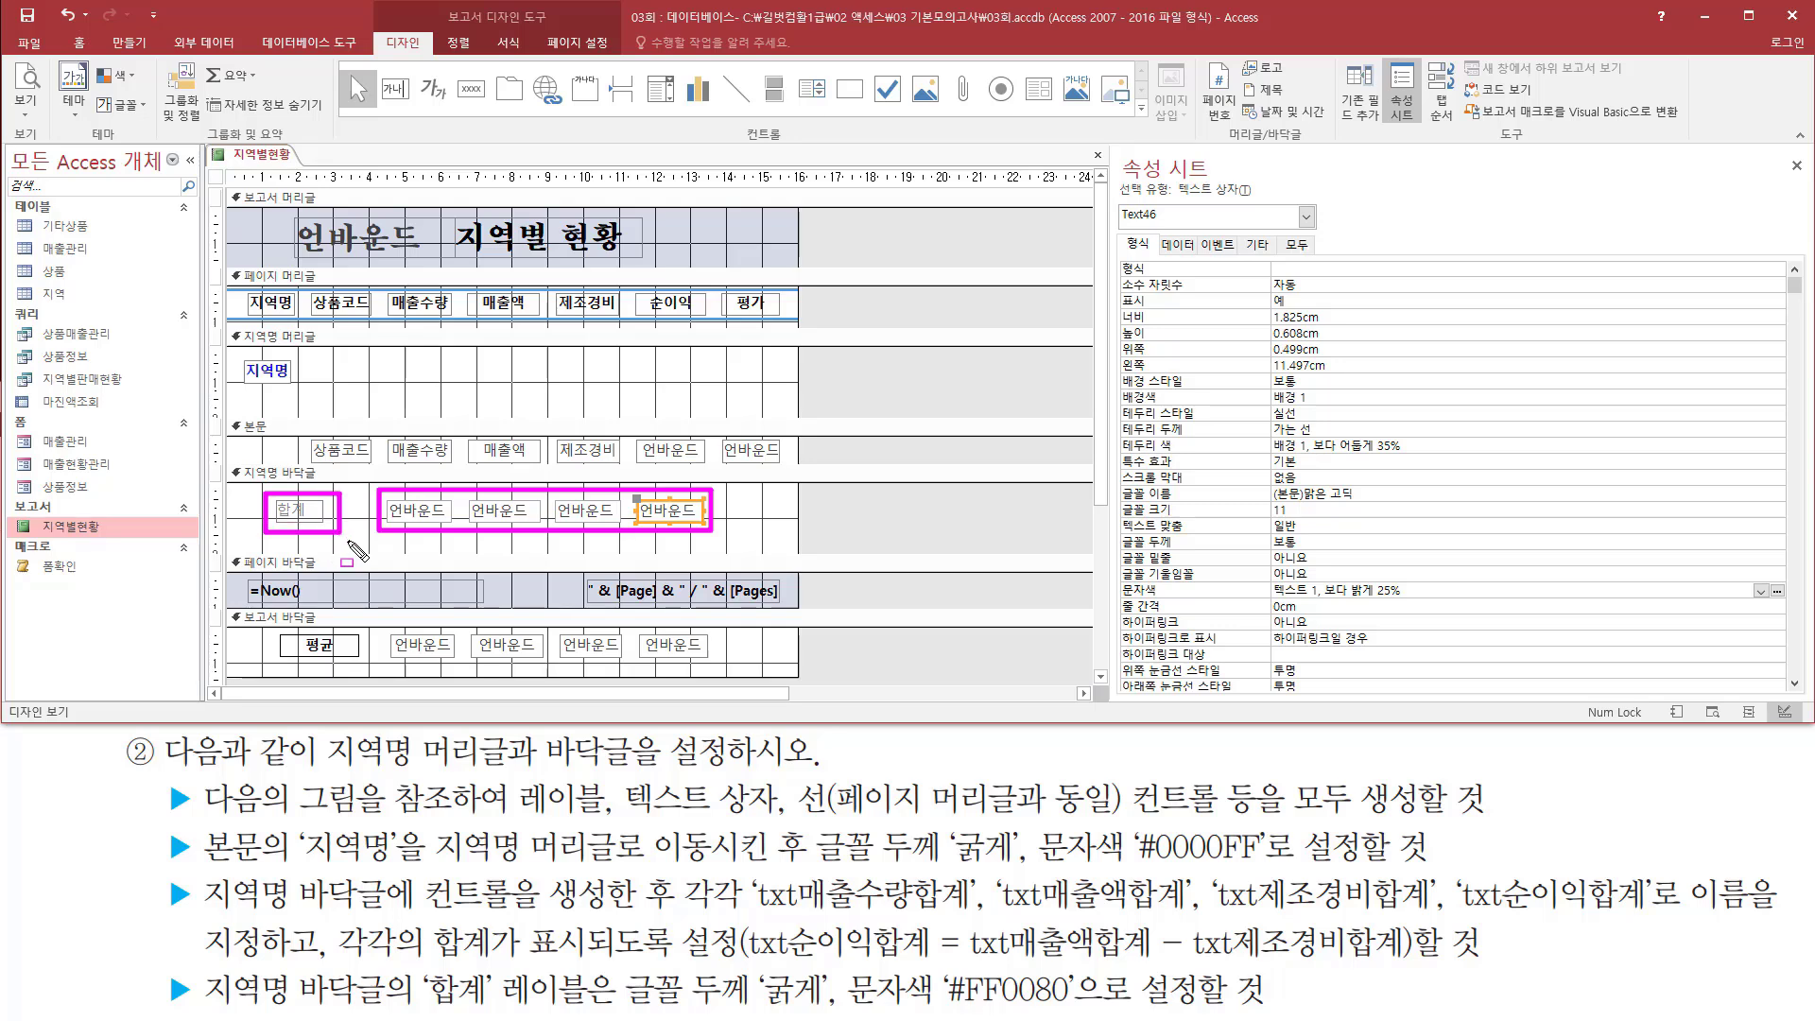
{"action": "mouse_move", "coordinate": [194, 862]}
{"action": "left_mouse_down"}
{"action": "mouse_move", "coordinate": [388, 918]}
{"action": "mouse_move", "coordinate": [681, 916]}
{"action": "left_mouse_up"}
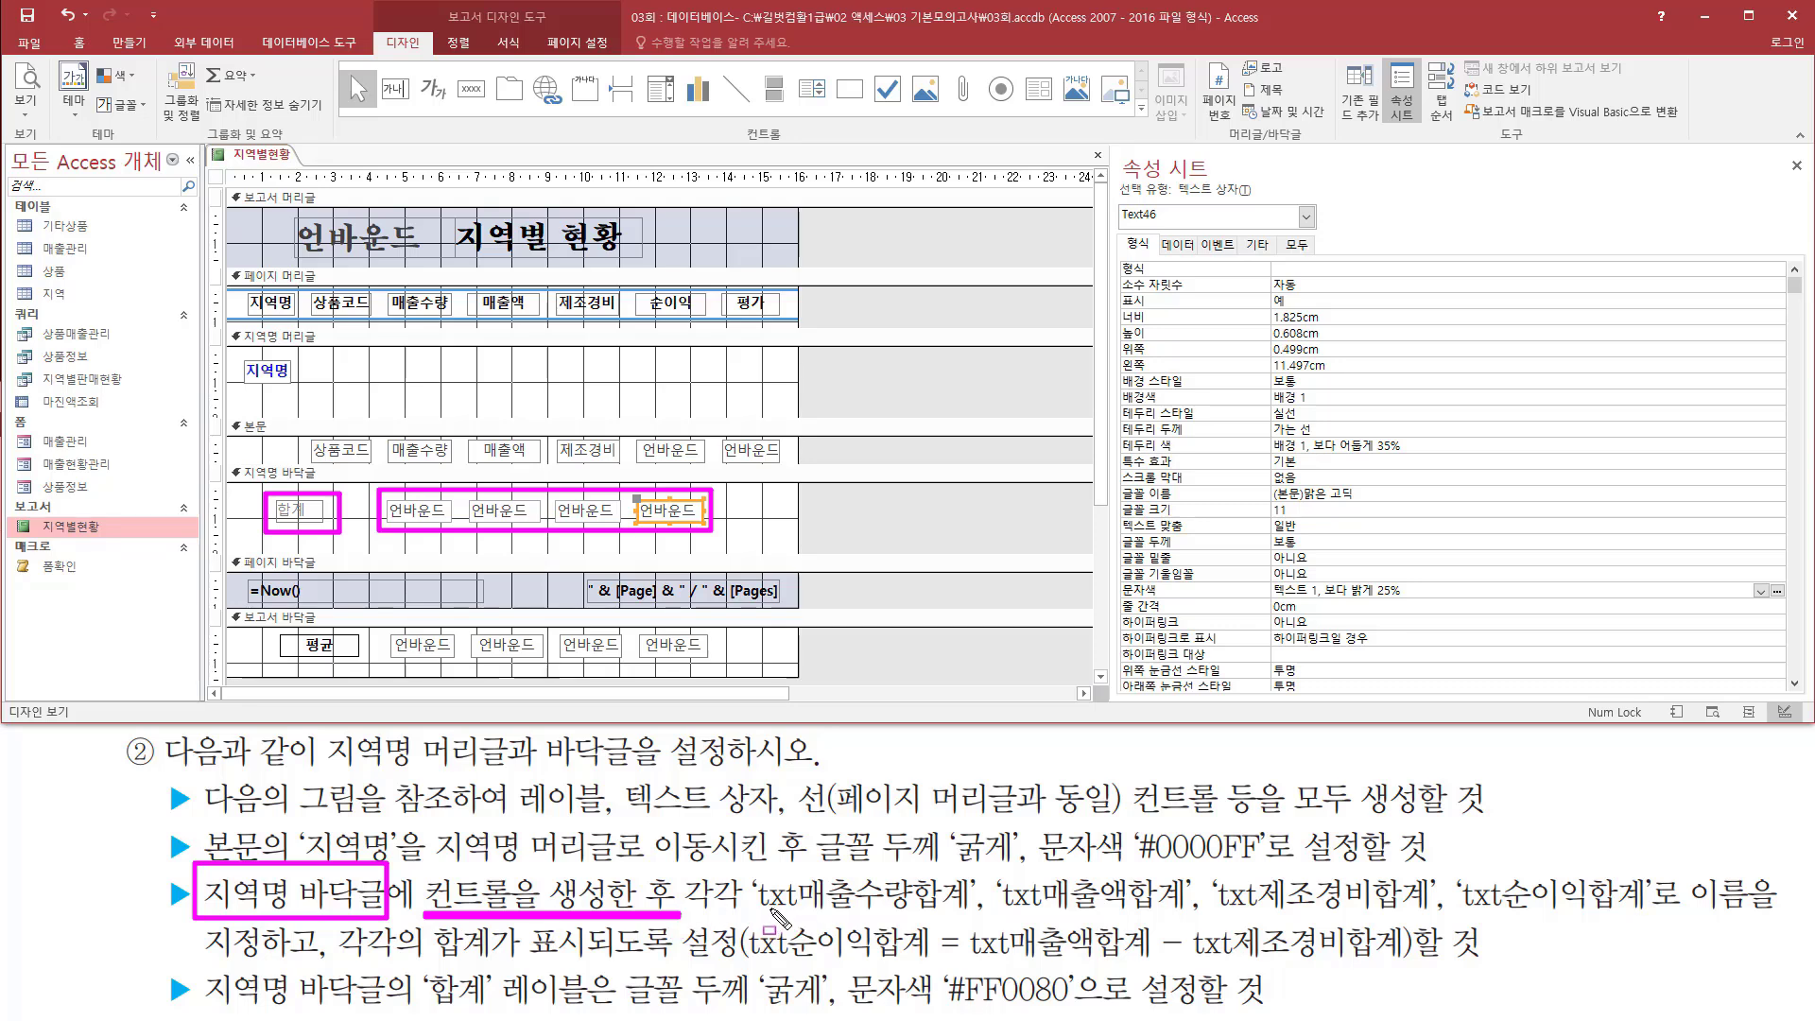
{"action": "key", "text": "e"}
{"action": "mouse_move", "coordinate": [756, 913]}
{"action": "left_mouse_down"}
{"action": "mouse_move", "coordinate": [1718, 898]}
{"action": "mouse_move", "coordinate": [1746, 917]}
{"action": "left_mouse_up"}
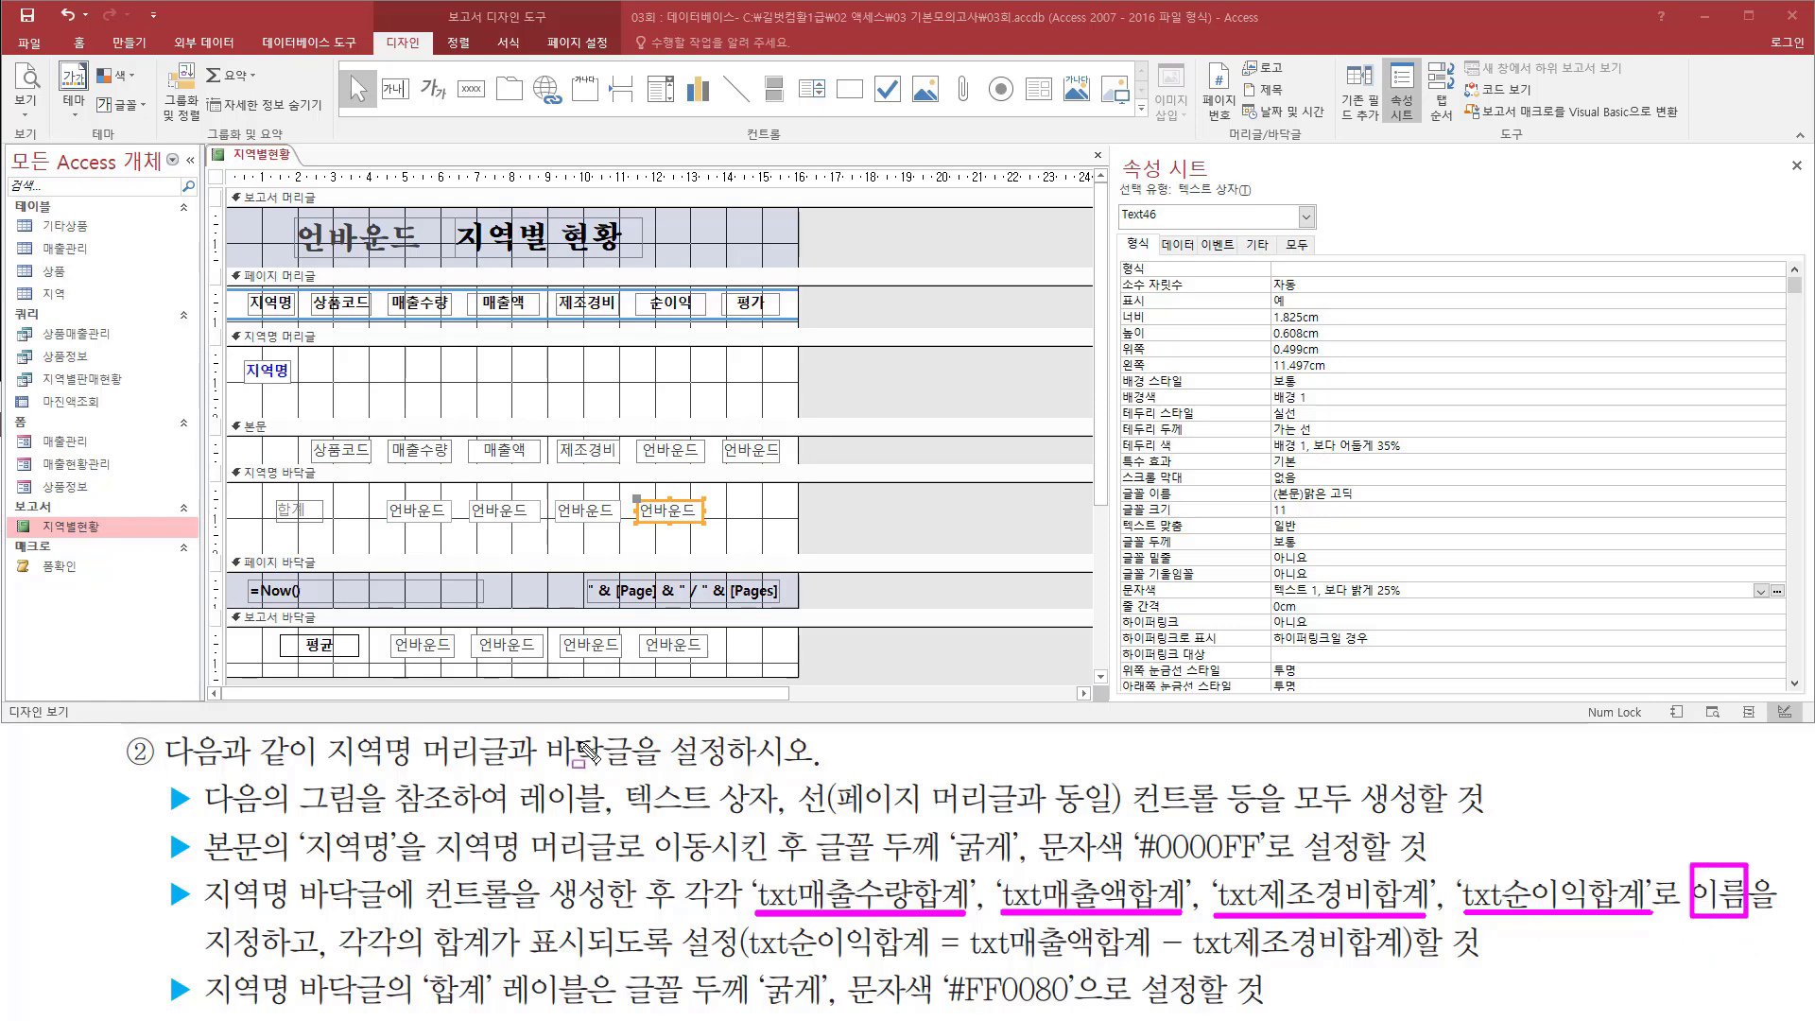
{"action": "key", "text": "Escape"}
Step: Set the name (이름) of the 지역명 footer text box below the 매출수량 column to txt매출수량합계
{"action": "left_click", "coordinate": [423, 510]}
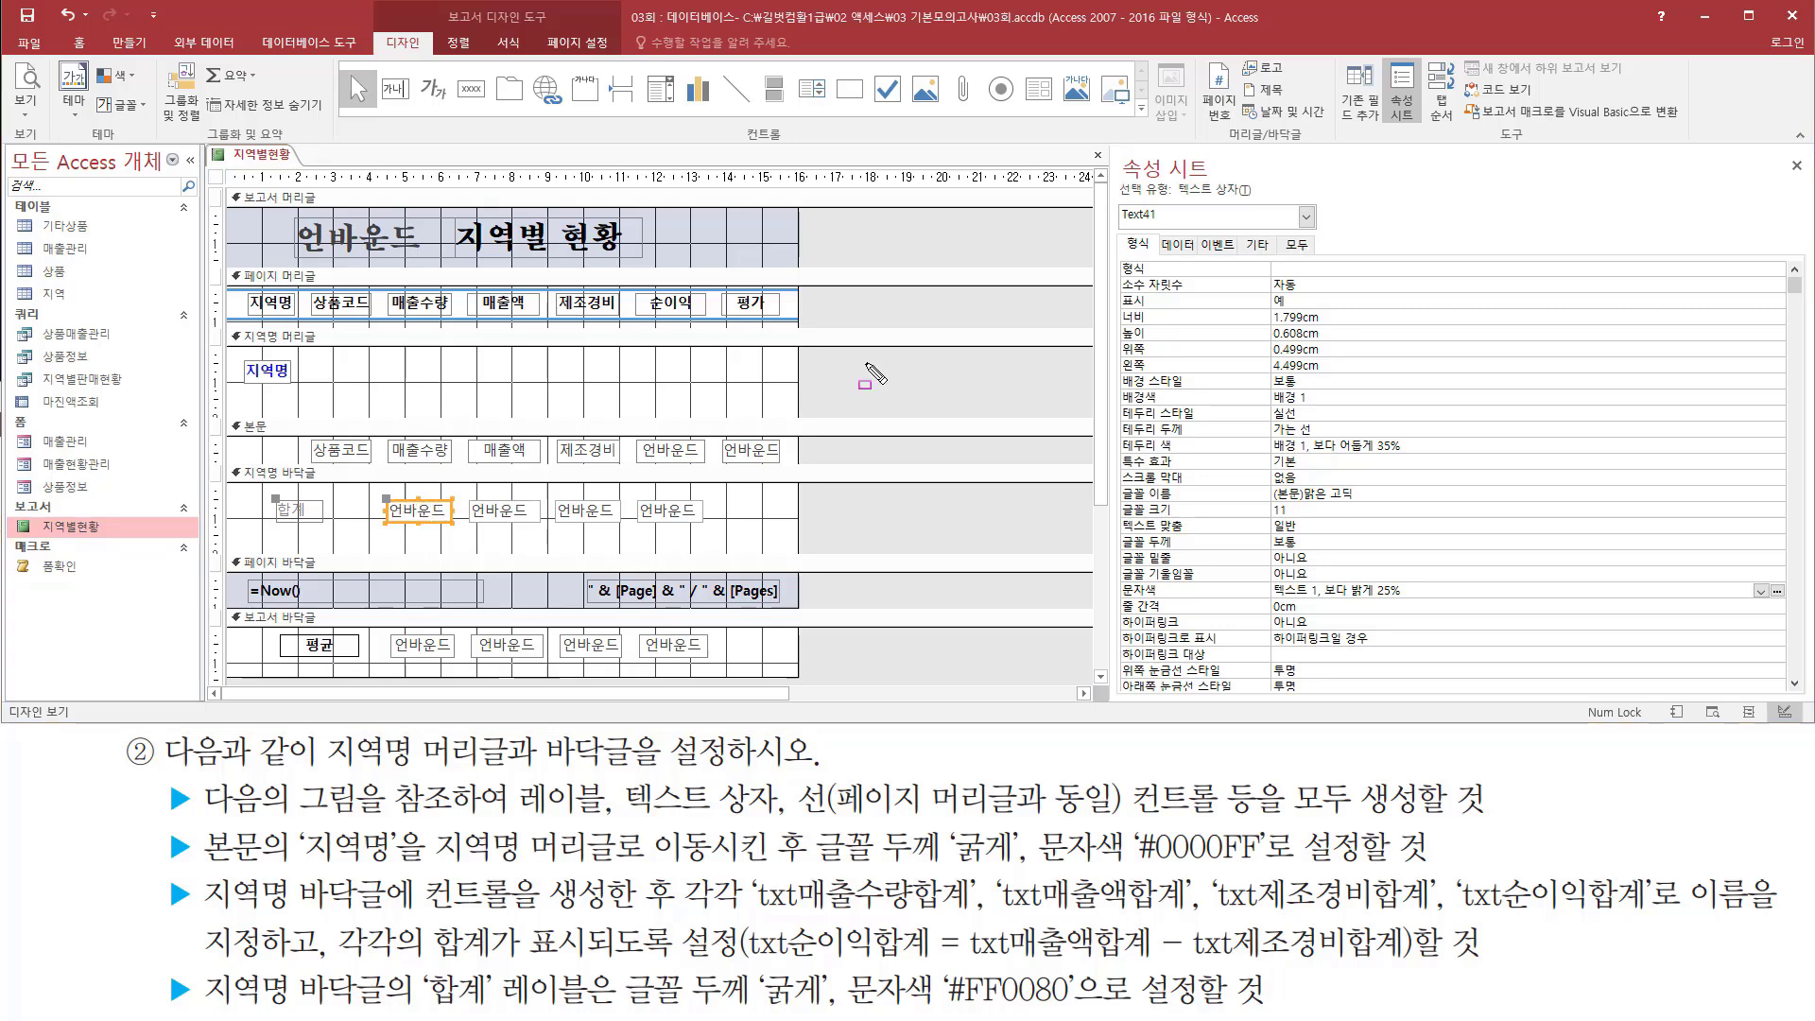
{"action": "mouse_move", "coordinate": [1115, 149]}
{"action": "left_mouse_down"}
{"action": "mouse_move", "coordinate": [1222, 182]}
{"action": "mouse_move", "coordinate": [1284, 258]}
{"action": "left_mouse_up"}
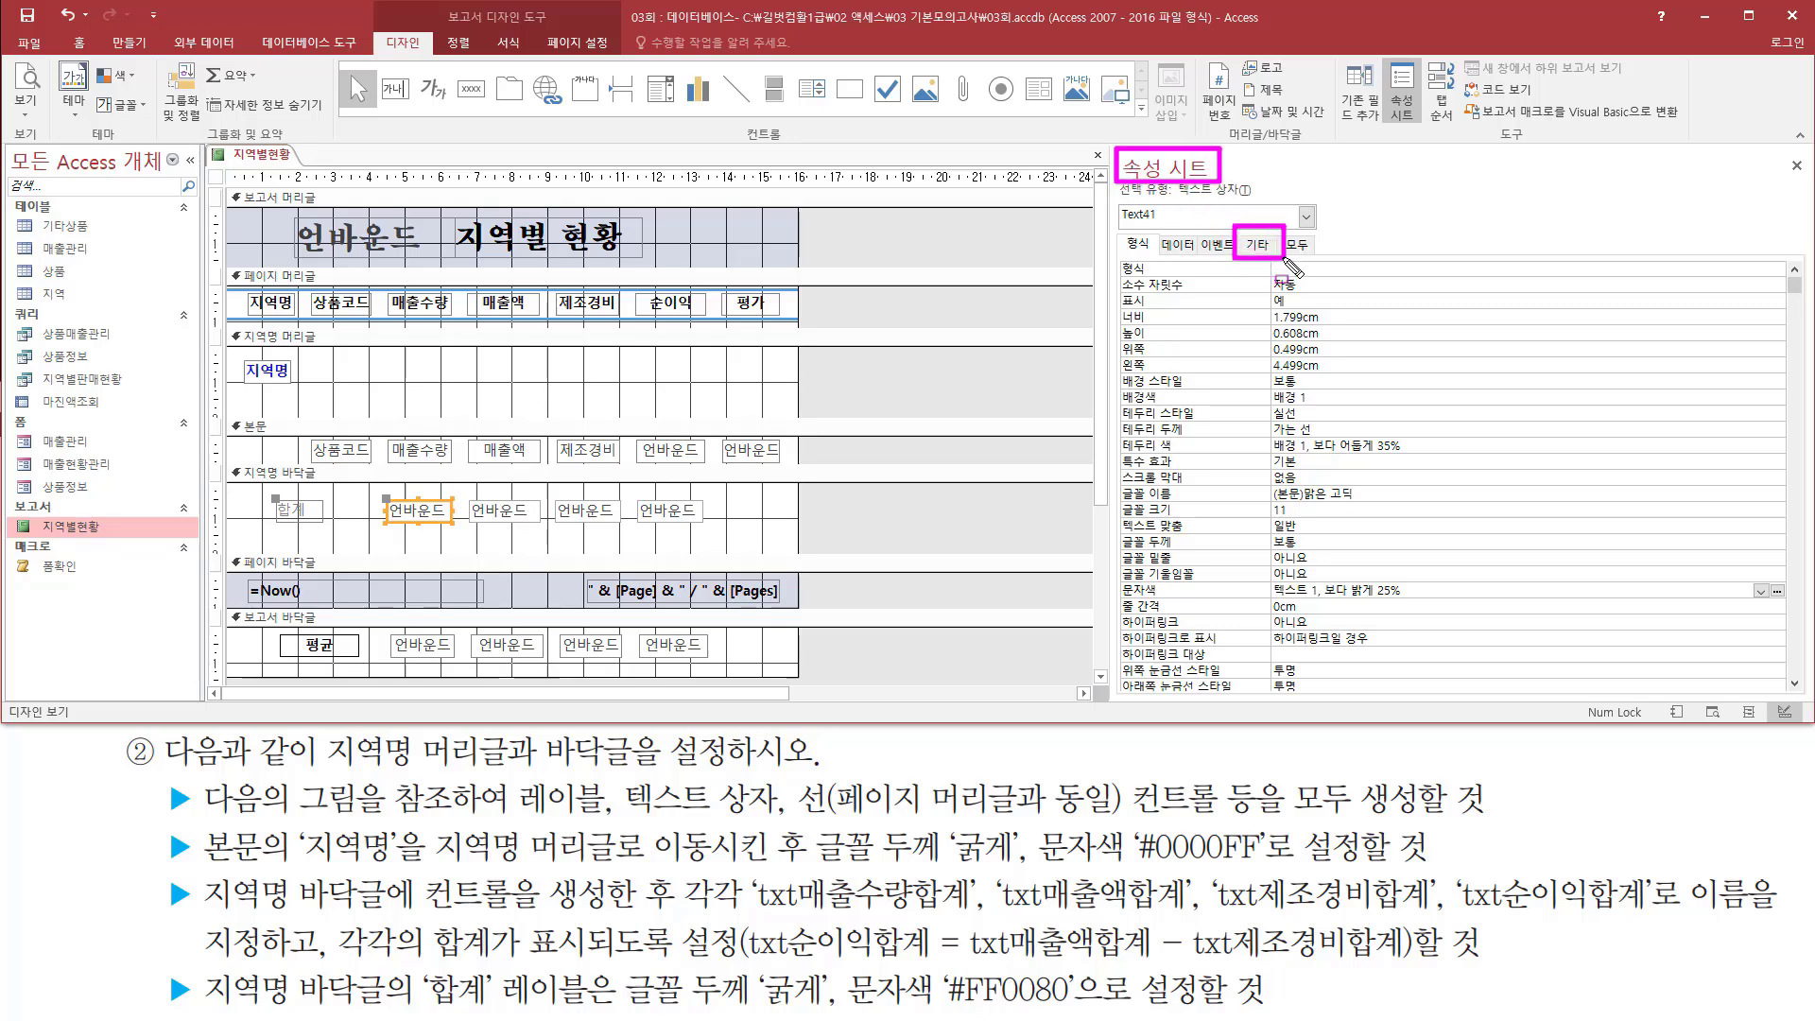
{"action": "key", "text": "Escape"}
{"action": "left_click", "coordinate": [1240, 244]}
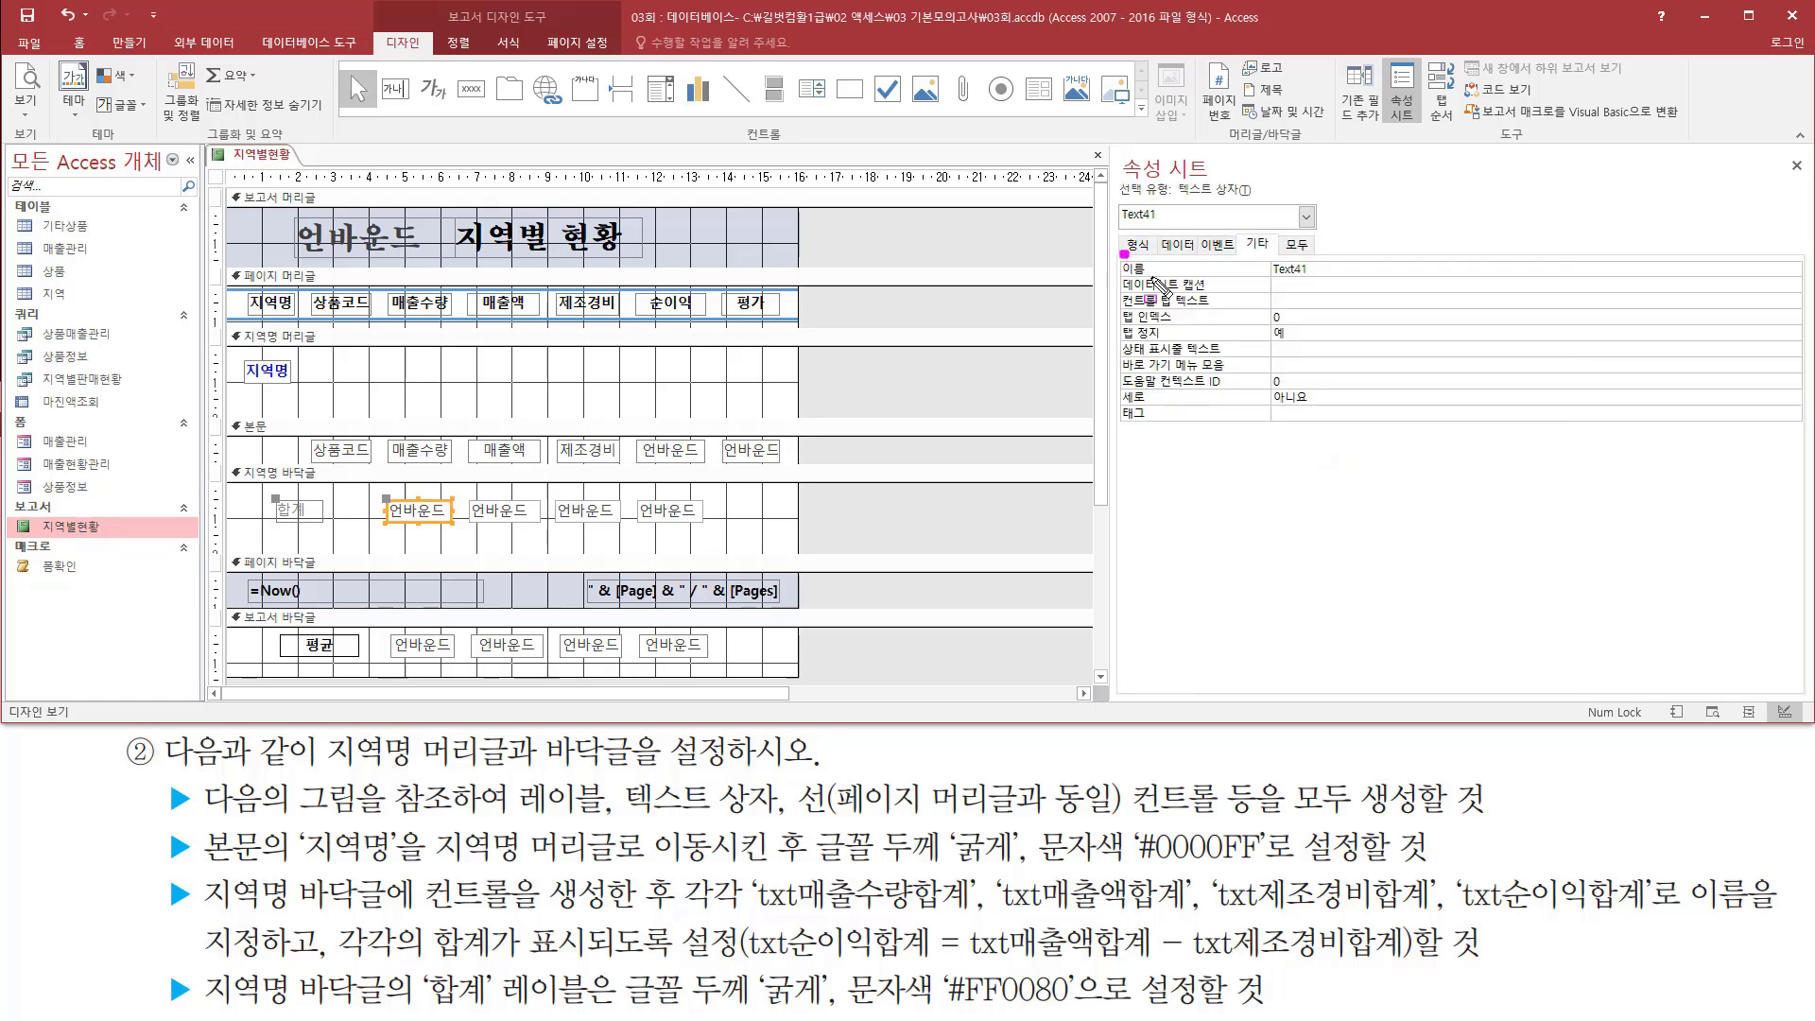
{"action": "left_click_drag", "start_coordinate": [1121, 252], "coordinate": [1358, 278]}
{"action": "key", "text": "Escape"}
{"action": "left_click", "coordinate": [1305, 269]}
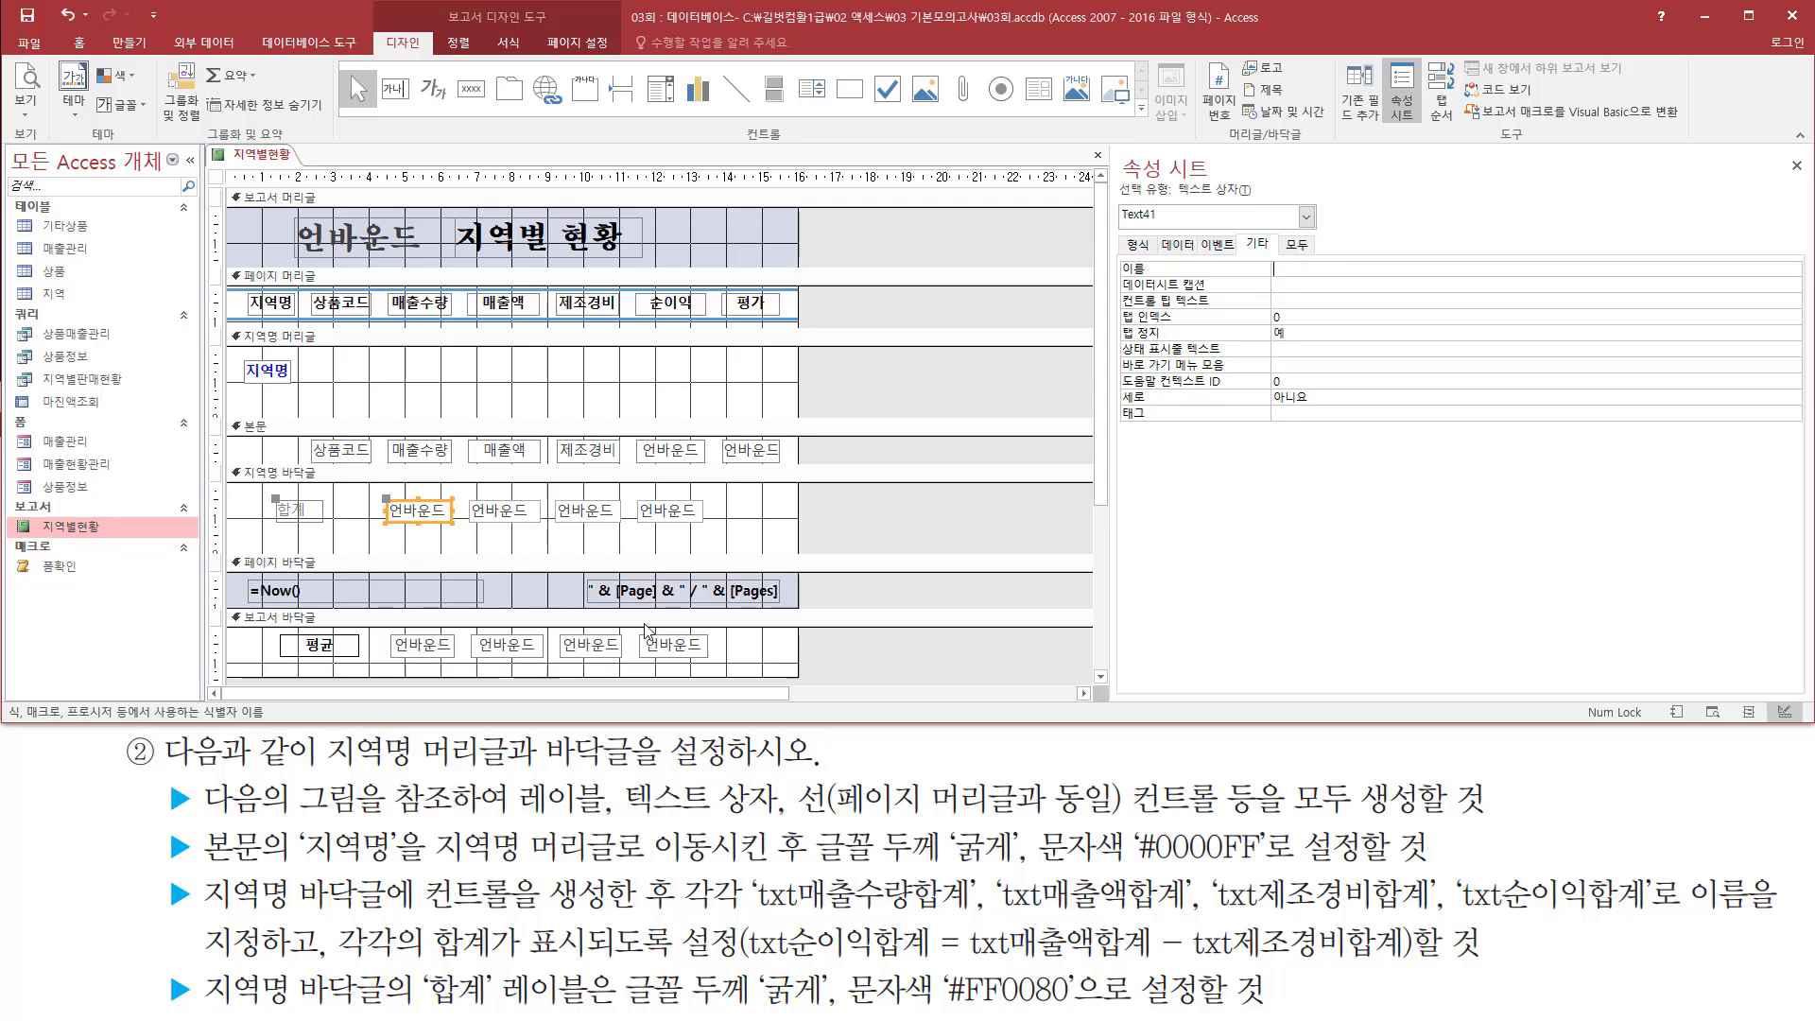
{"action": "type", "text": "t"}
{"action": "type", "text": "xt매추"}
{"action": "type", "text": "수라"}
{"action": "type", "text": "합계"}
Step: Name the 지역명 footer text box below 매출액 txt매출액합계 and the one below 제조경비 txt제조경비합계
{"action": "left_click", "coordinate": [504, 507]}
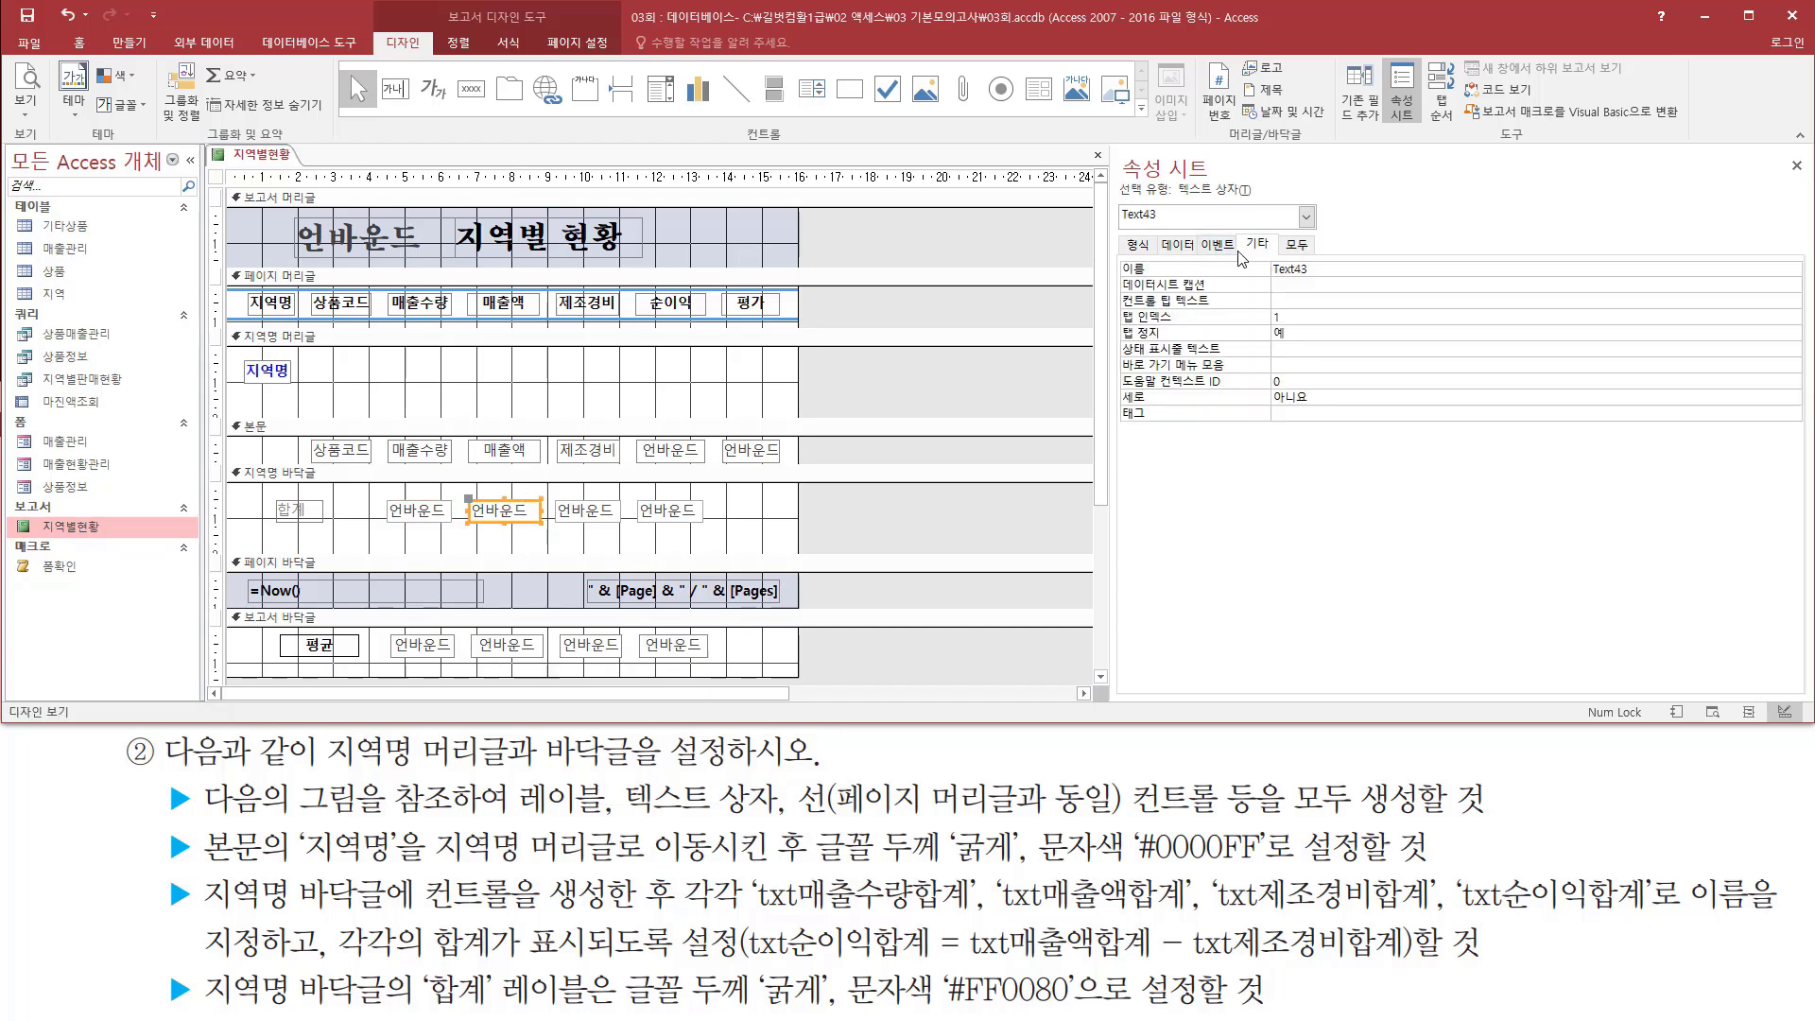
{"action": "left_click", "coordinate": [1338, 267]}
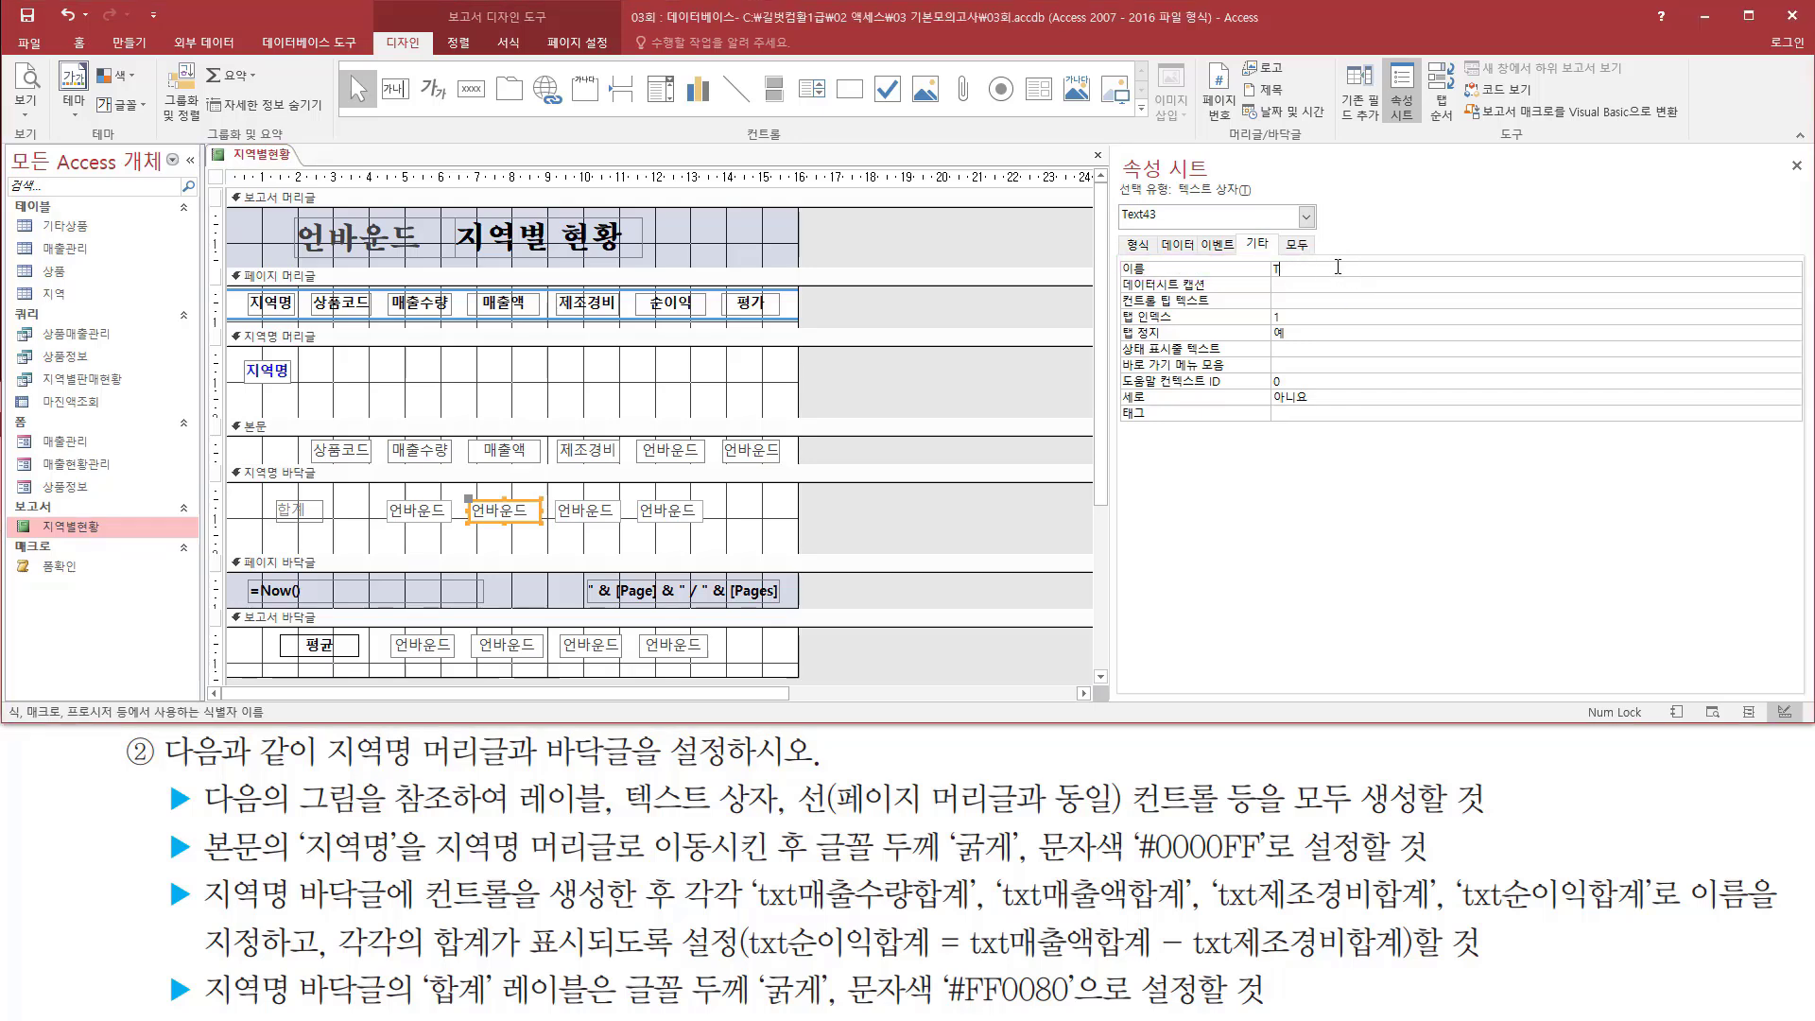
{"action": "type", "text": "txt매출액합계"}
{"action": "left_click", "coordinate": [589, 519]}
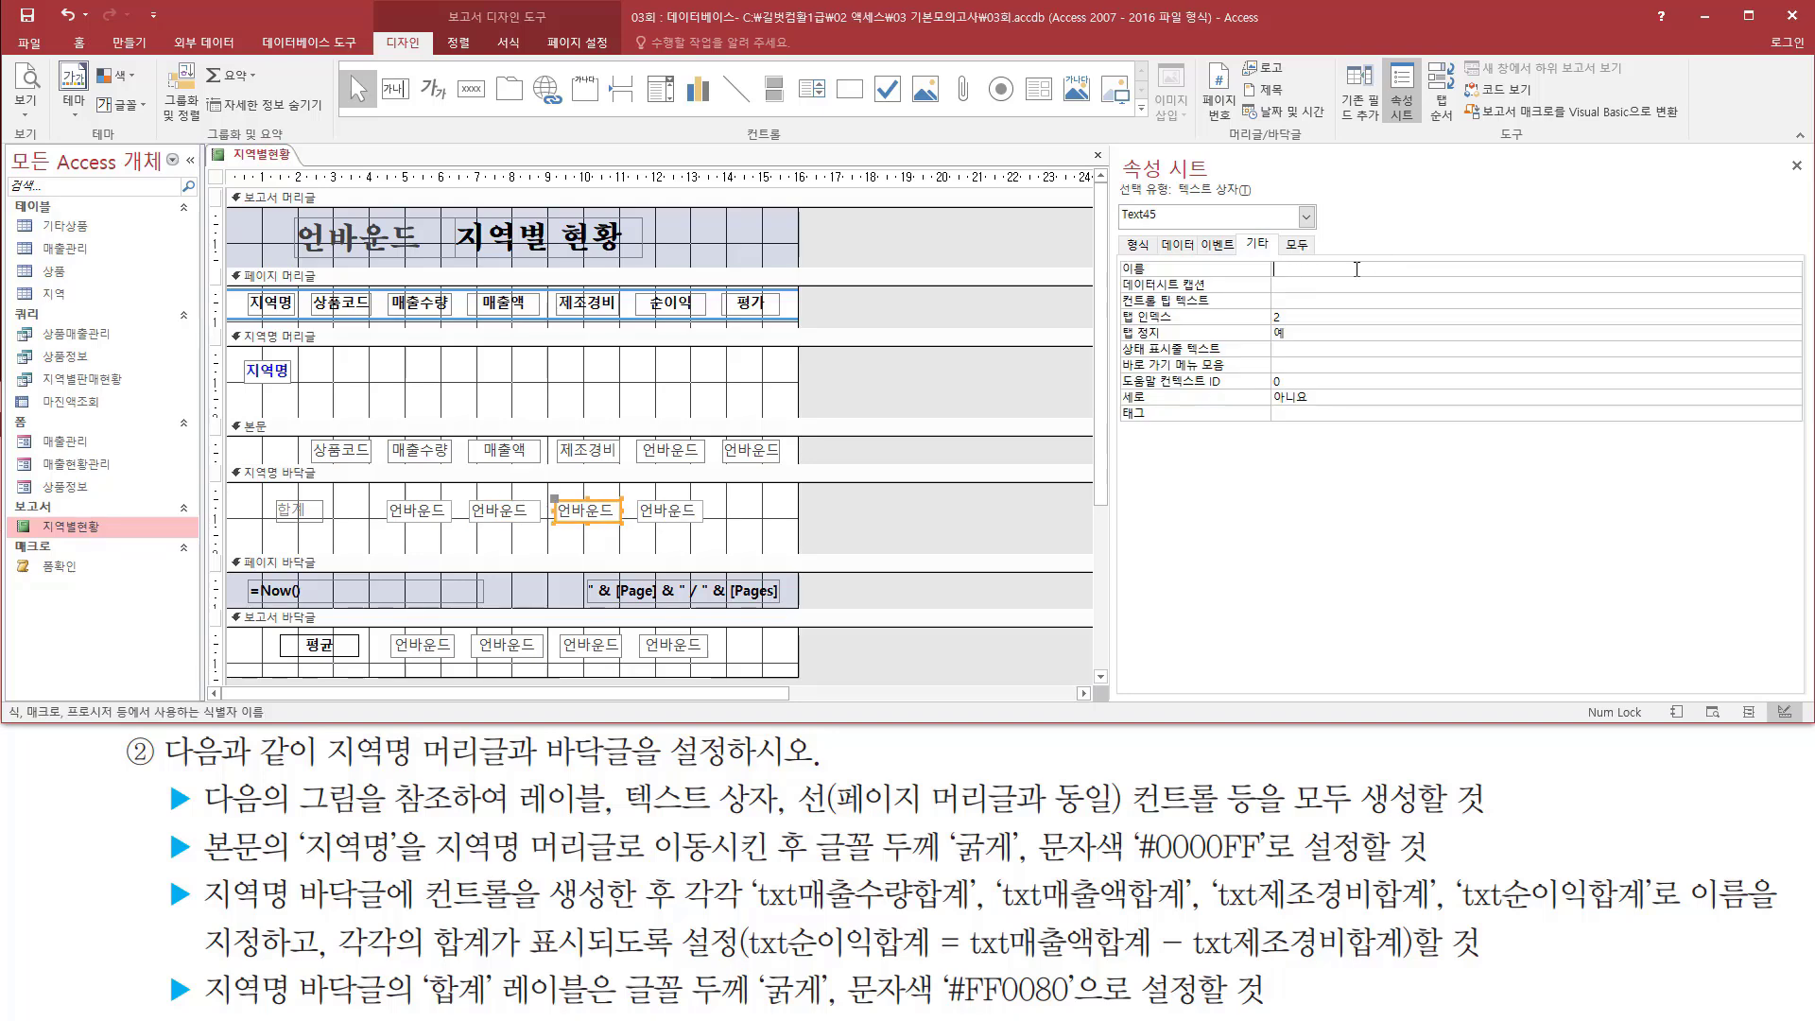
{"action": "type", "text": "txt제조경비합계"}
Step: Set the name (이름) of the 지역명 footer text box below the 순이익 column to txt순이익합계
{"action": "left_click", "coordinate": [689, 511]}
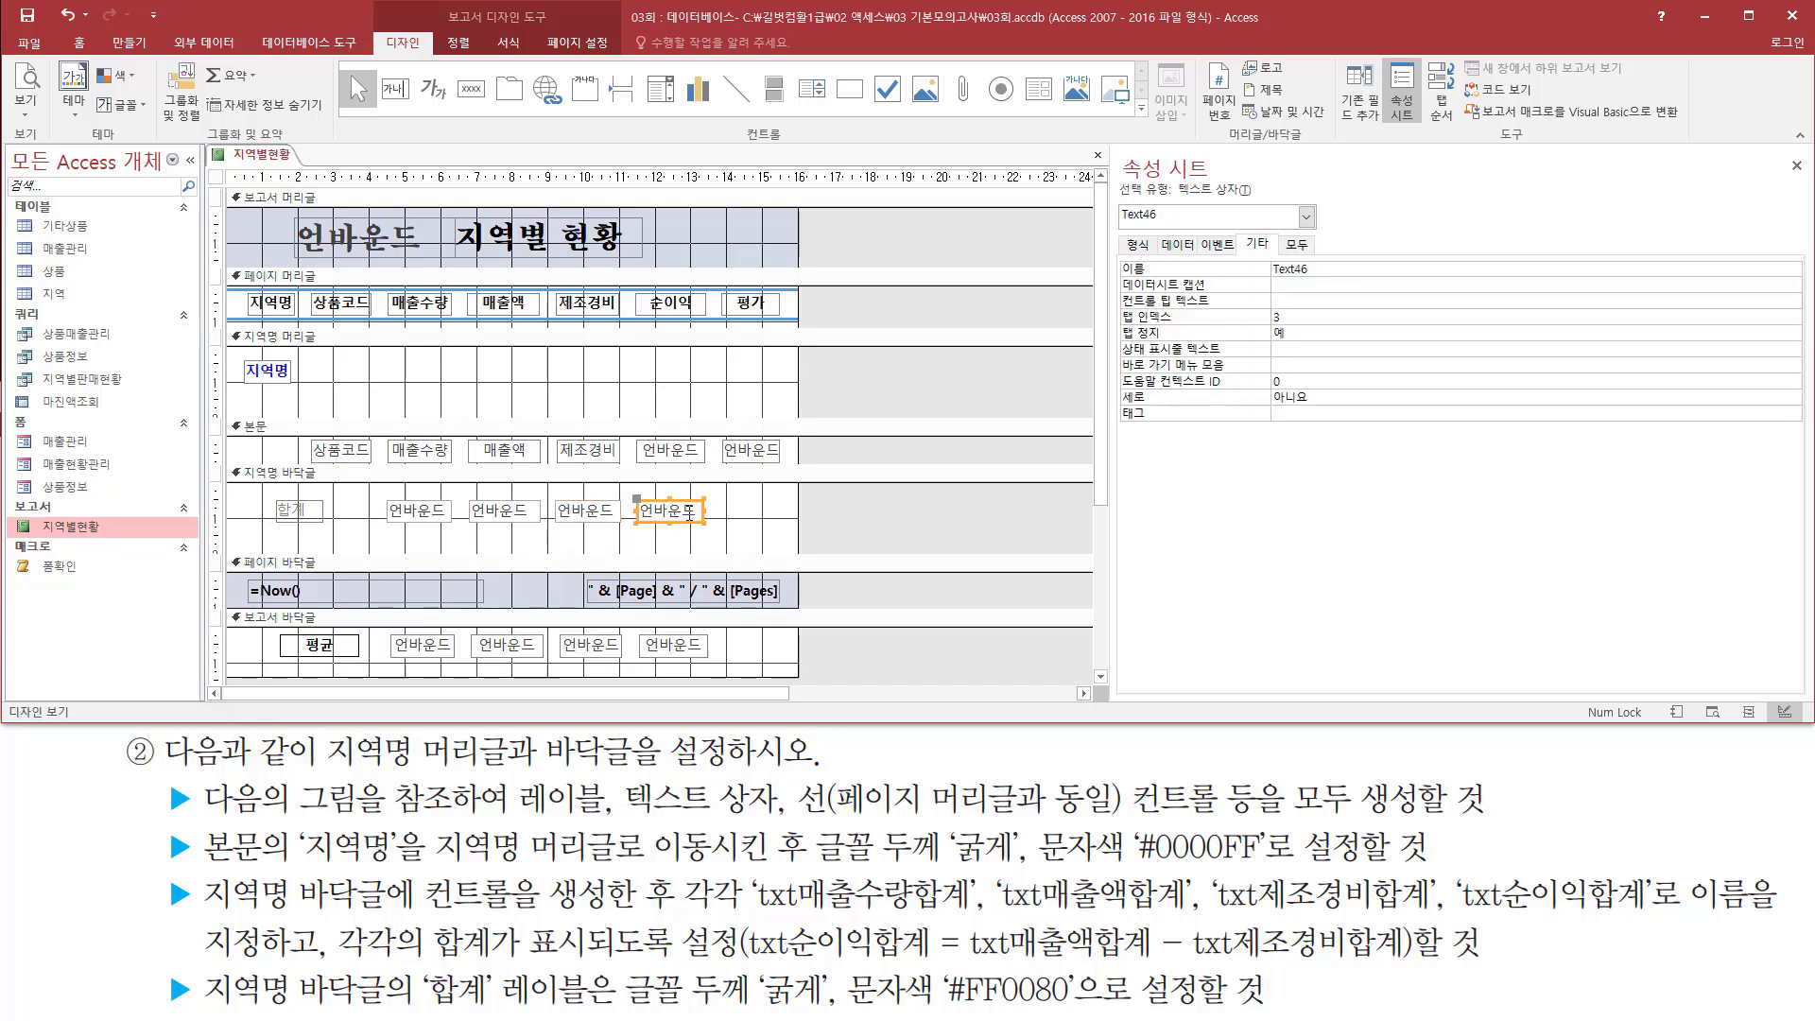
{"action": "left_click", "coordinate": [1350, 270]}
{"action": "type", "text": "t"}
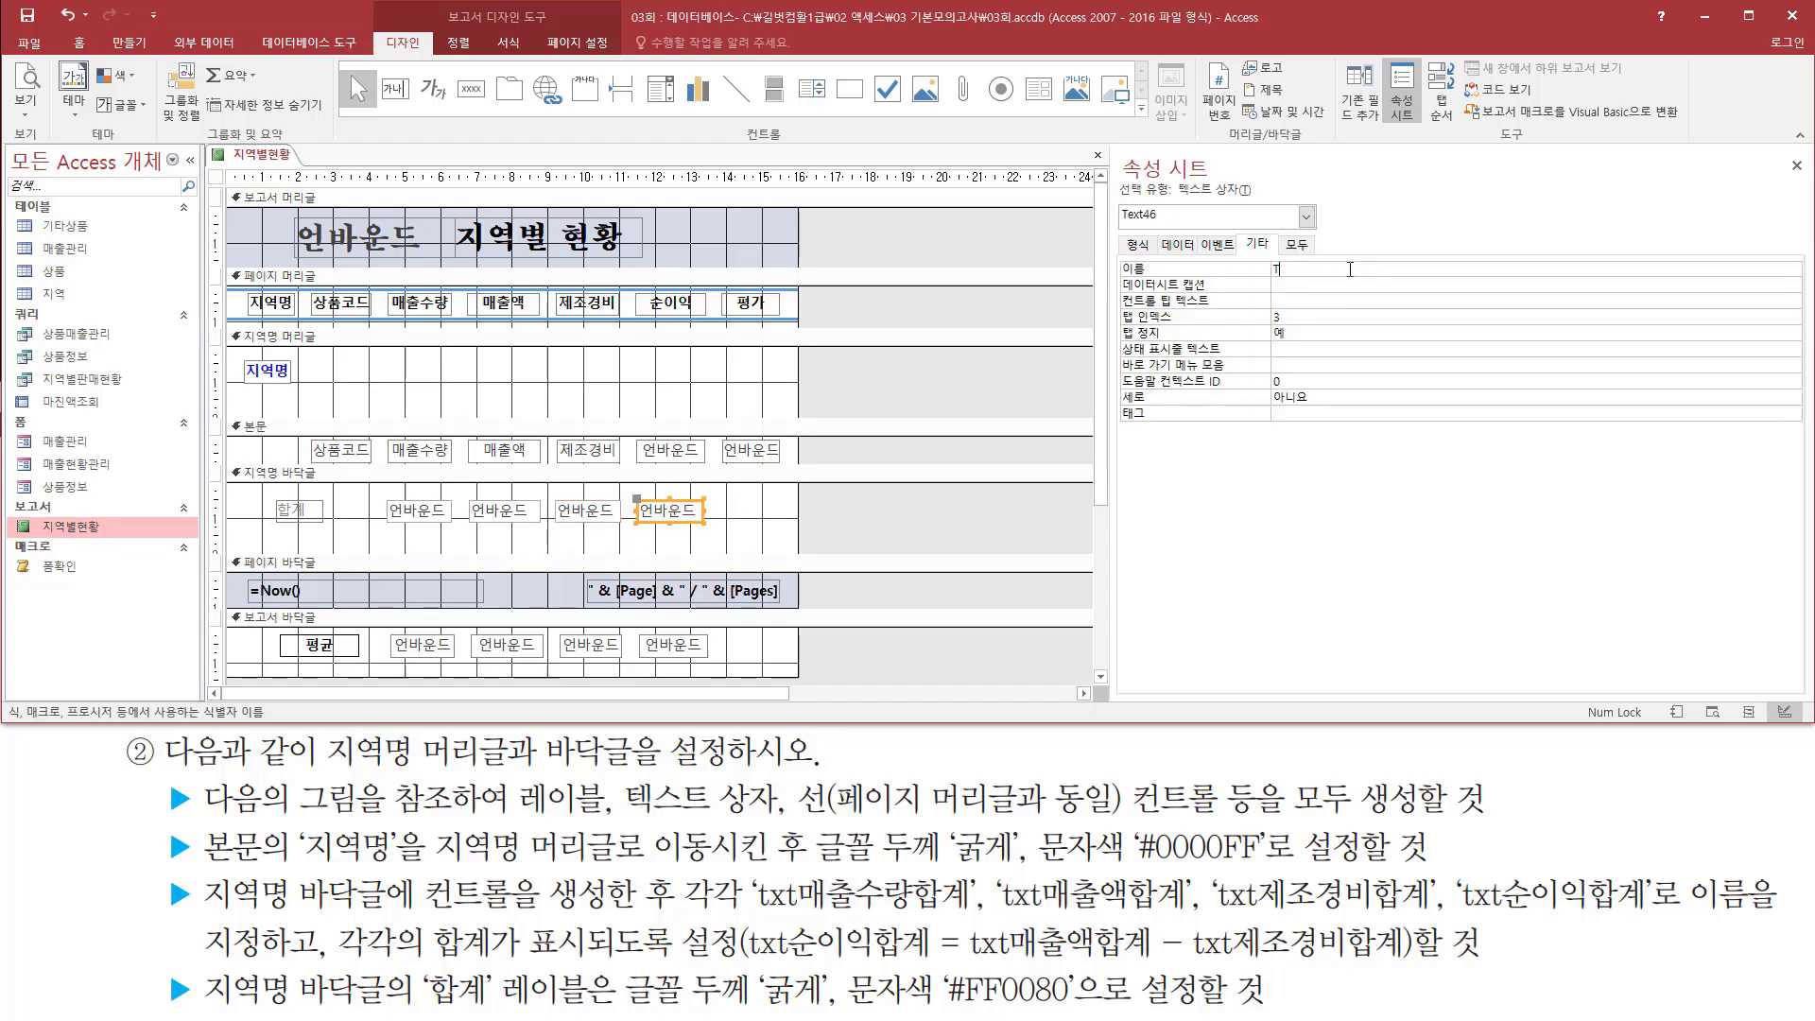
{"action": "type", "text": "xt순이익ㅎ"}
{"action": "left_click_drag", "start_coordinate": [1675, 913], "coordinate": [1781, 913]}
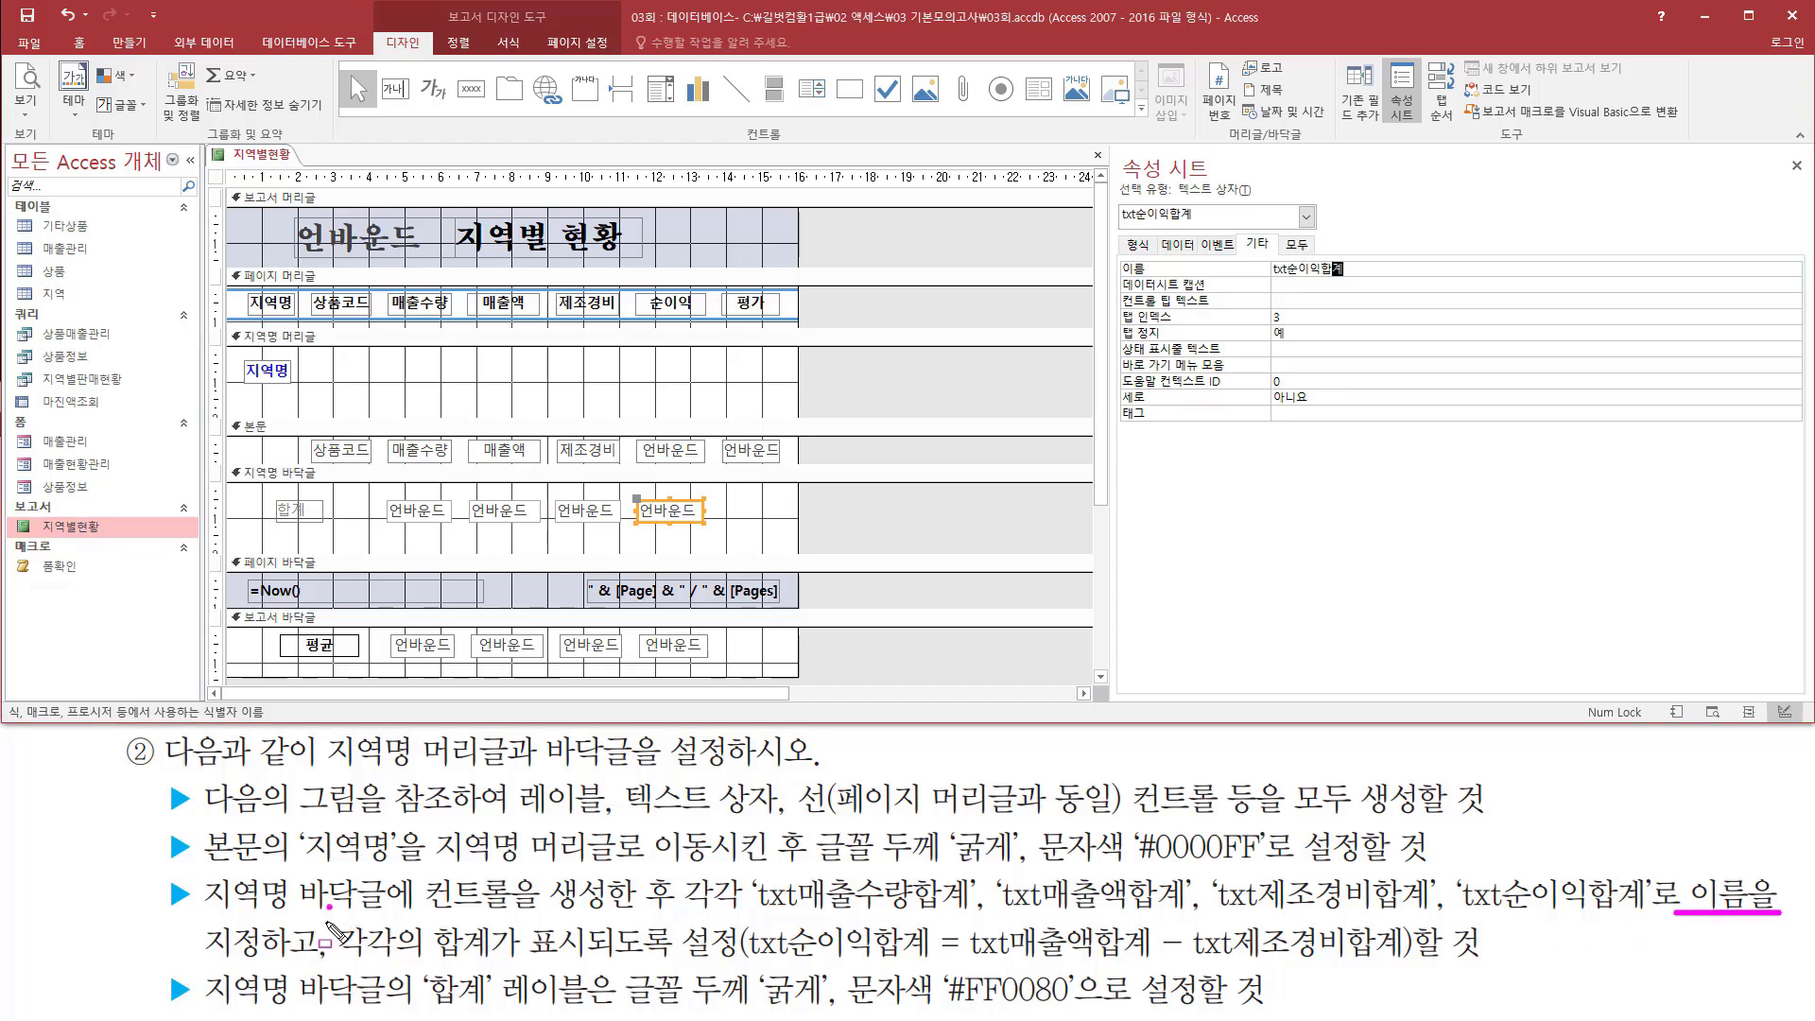
{"action": "mouse_move", "coordinate": [325, 905]}
{"action": "left_mouse_down"}
{"action": "mouse_move", "coordinate": [325, 979]}
{"action": "mouse_move", "coordinate": [743, 966]}
{"action": "left_mouse_up"}
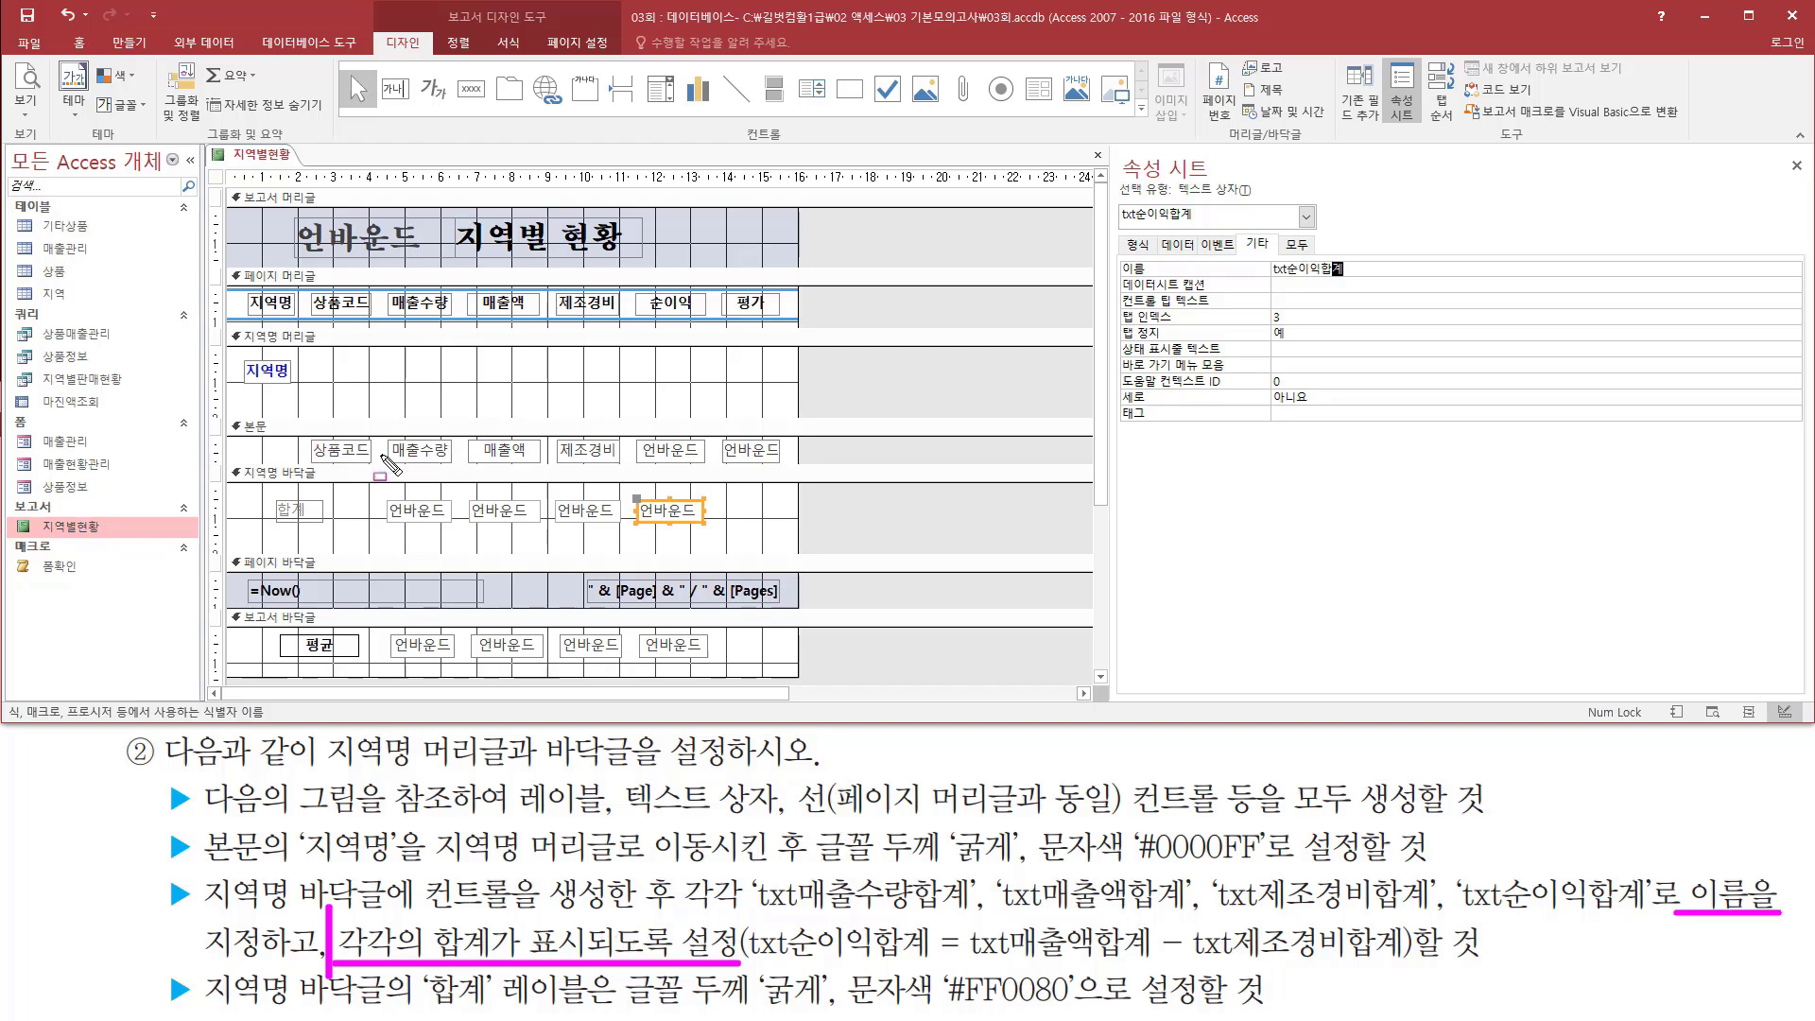
{"action": "mouse_move", "coordinate": [392, 438]}
{"action": "left_mouse_down"}
{"action": "mouse_move", "coordinate": [453, 463]}
{"action": "mouse_move", "coordinate": [622, 463]}
{"action": "left_mouse_up"}
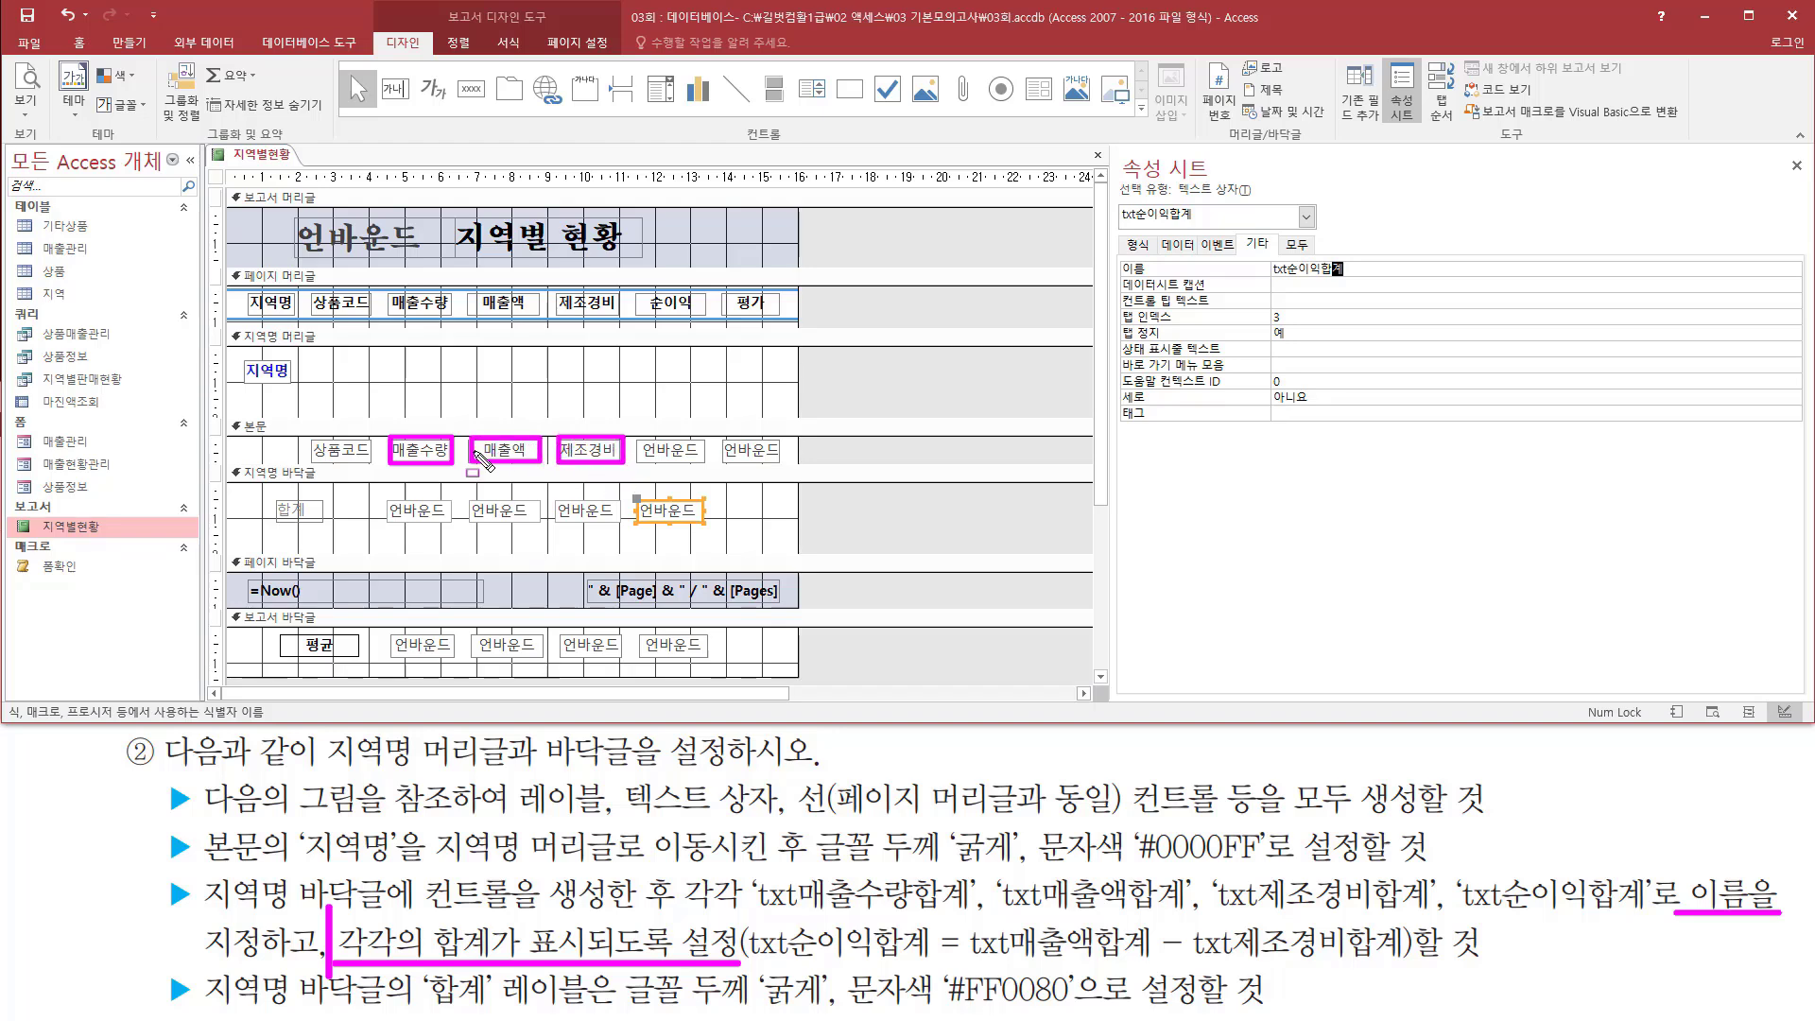
{"action": "mouse_move", "coordinate": [381, 496]}
{"action": "left_mouse_down"}
{"action": "mouse_move", "coordinate": [457, 523]}
{"action": "mouse_move", "coordinate": [615, 527]}
{"action": "left_mouse_up"}
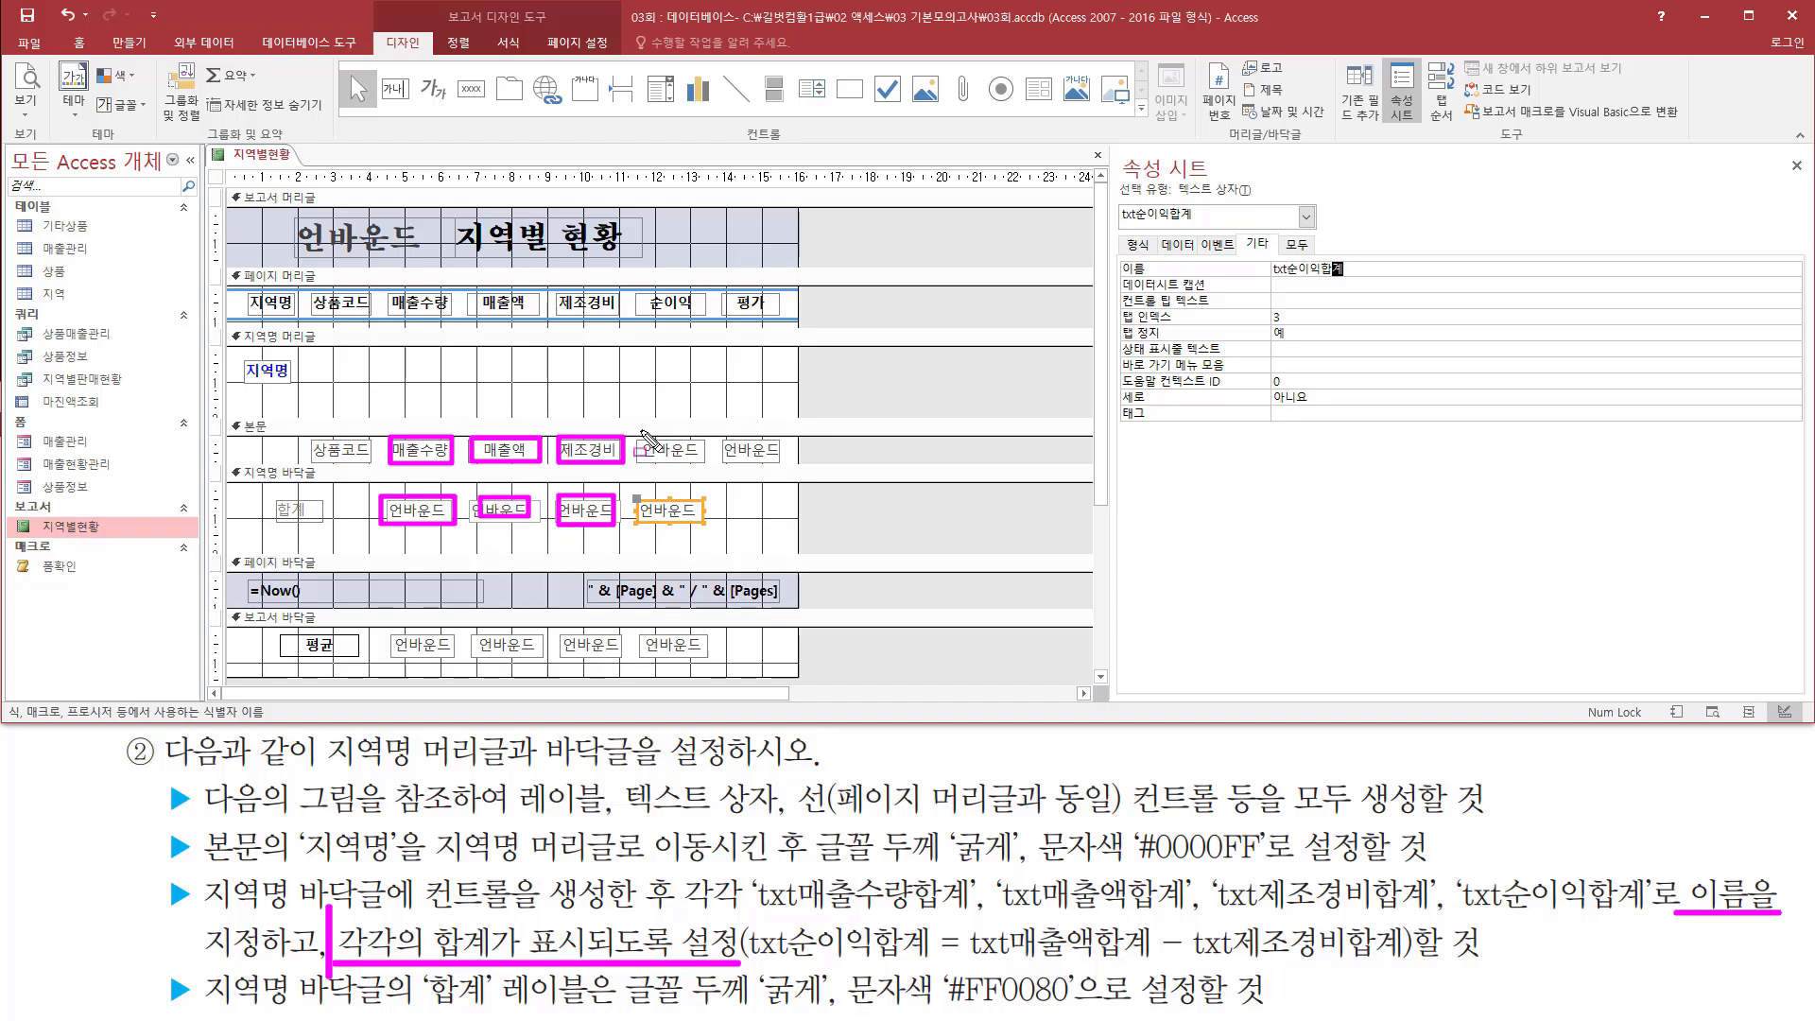
{"action": "left_click_drag", "start_coordinate": [644, 461], "coordinate": [700, 461]}
{"action": "left_click_drag", "start_coordinate": [750, 955], "coordinate": [1413, 962]}
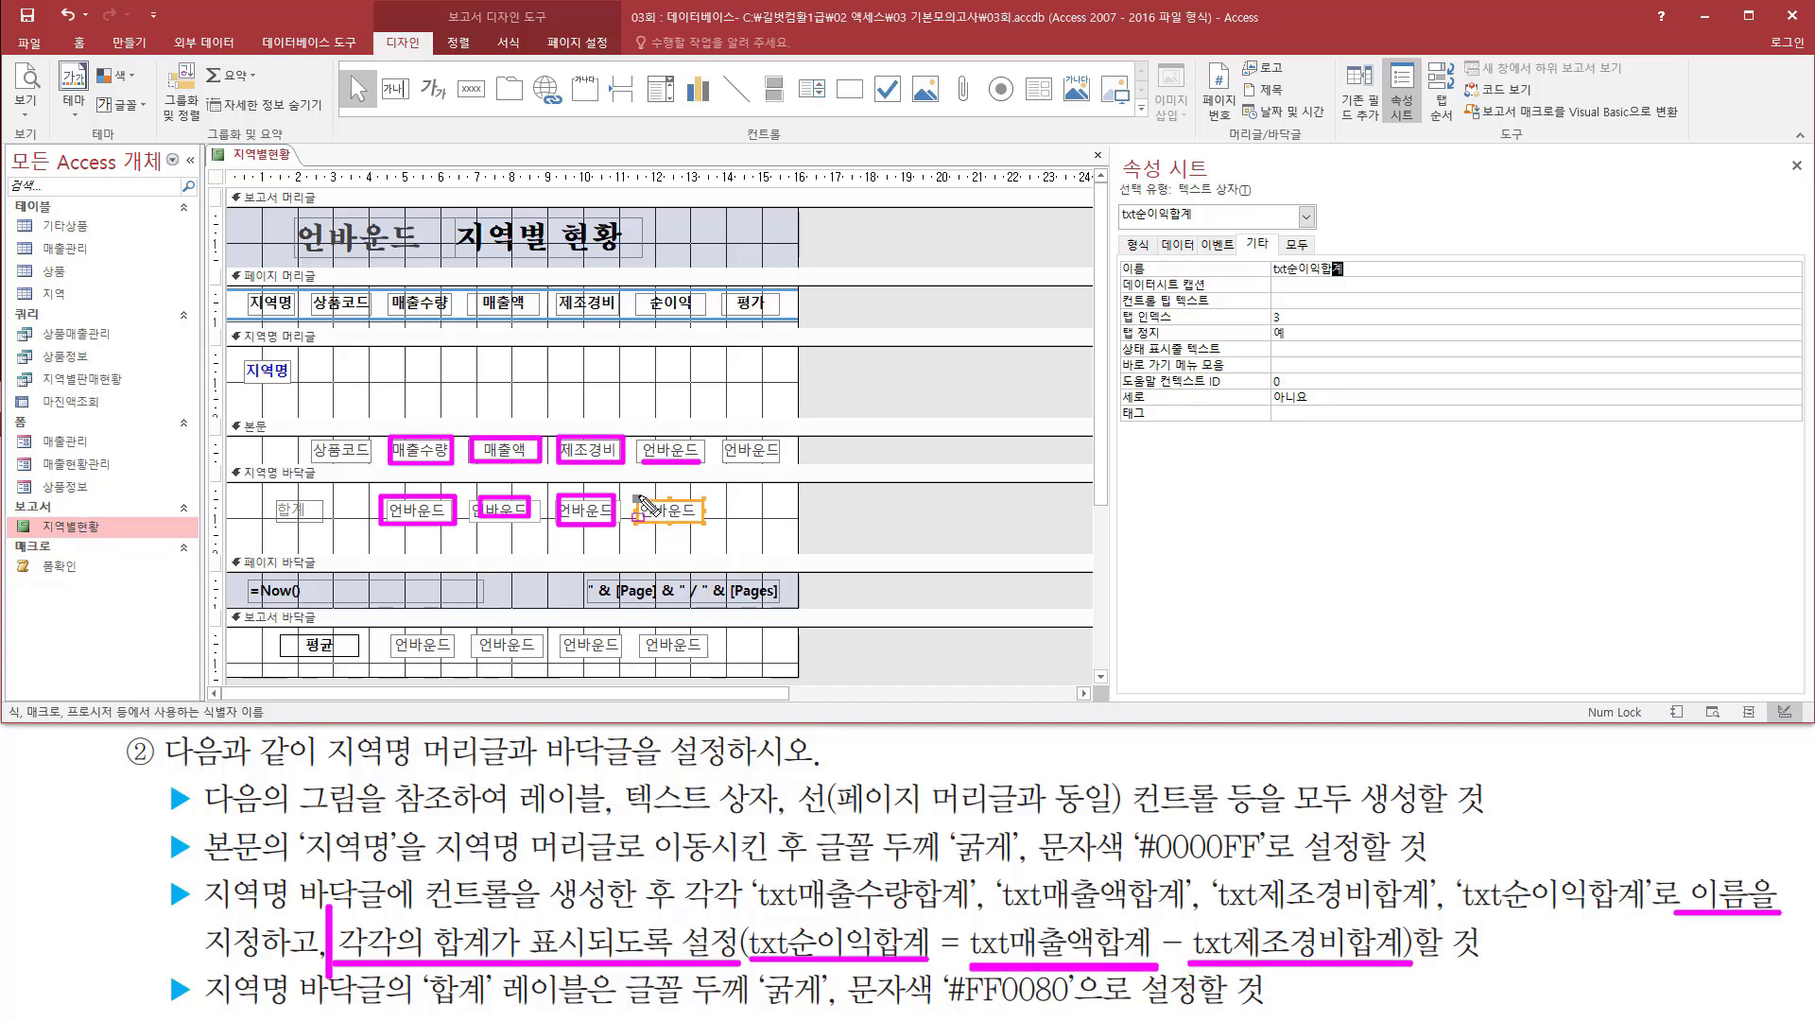
{"action": "left_click_drag", "start_coordinate": [639, 496], "coordinate": [712, 531]}
{"action": "mouse_move", "coordinate": [968, 917]}
{"action": "left_mouse_down"}
{"action": "mouse_move", "coordinate": [991, 966]}
{"action": "mouse_move", "coordinate": [1414, 979]}
{"action": "left_mouse_up"}
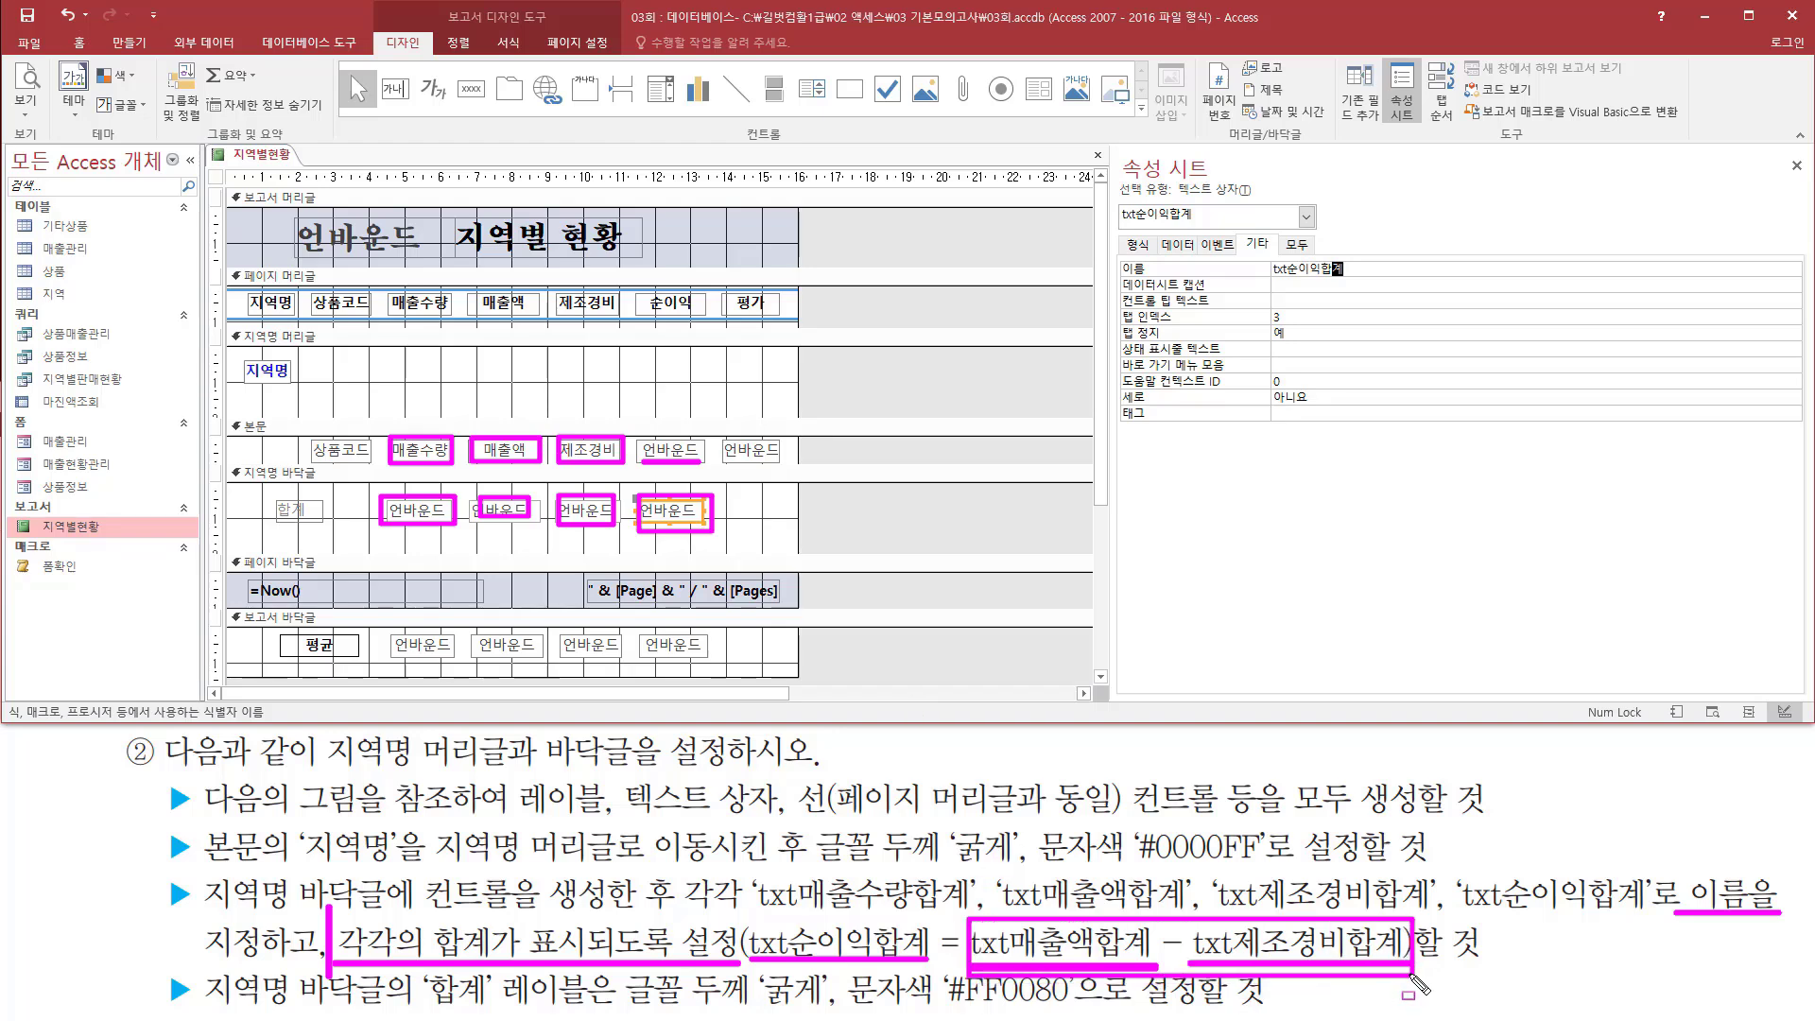
{"action": "key", "text": "Escape"}
Step: Set the control source (컨트롤 원본) of txt매출수량합계 in the 지역명 footer to =sum([매출수량])
{"action": "left_click", "coordinate": [427, 519]}
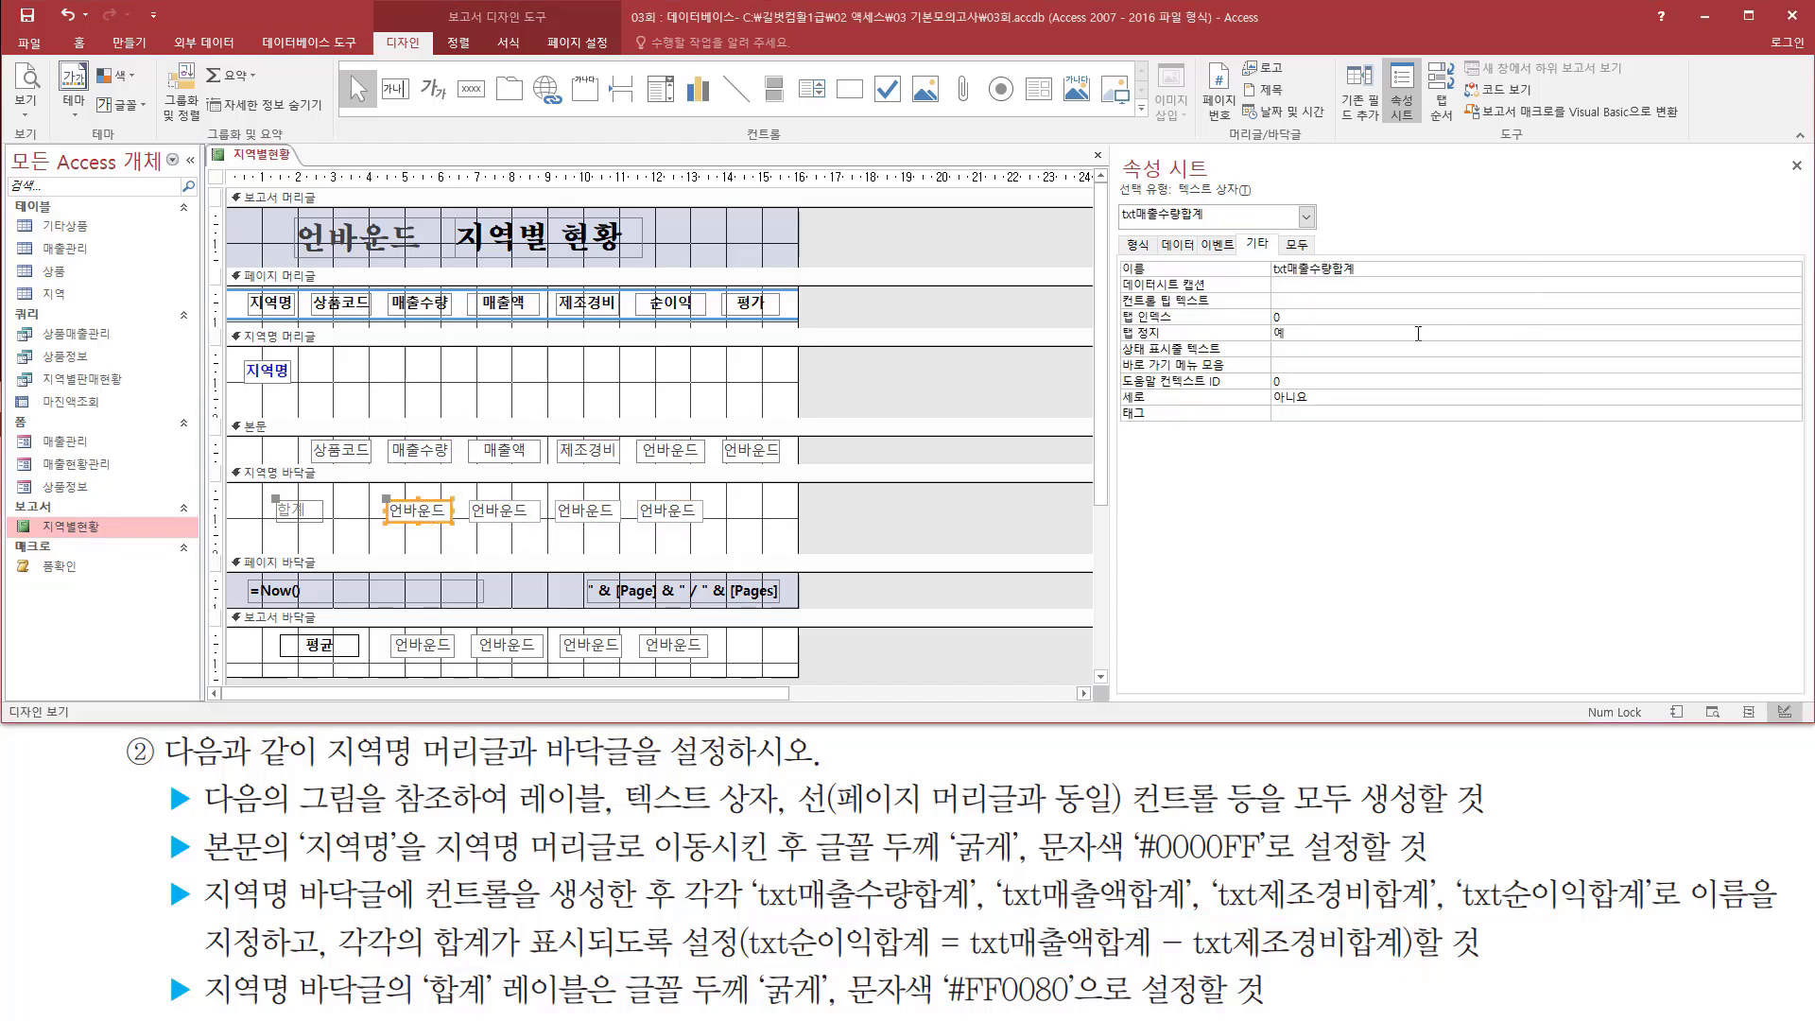
{"action": "left_click", "coordinate": [1179, 245]}
{"action": "left_click_drag", "start_coordinate": [1155, 234], "coordinate": [1406, 279]}
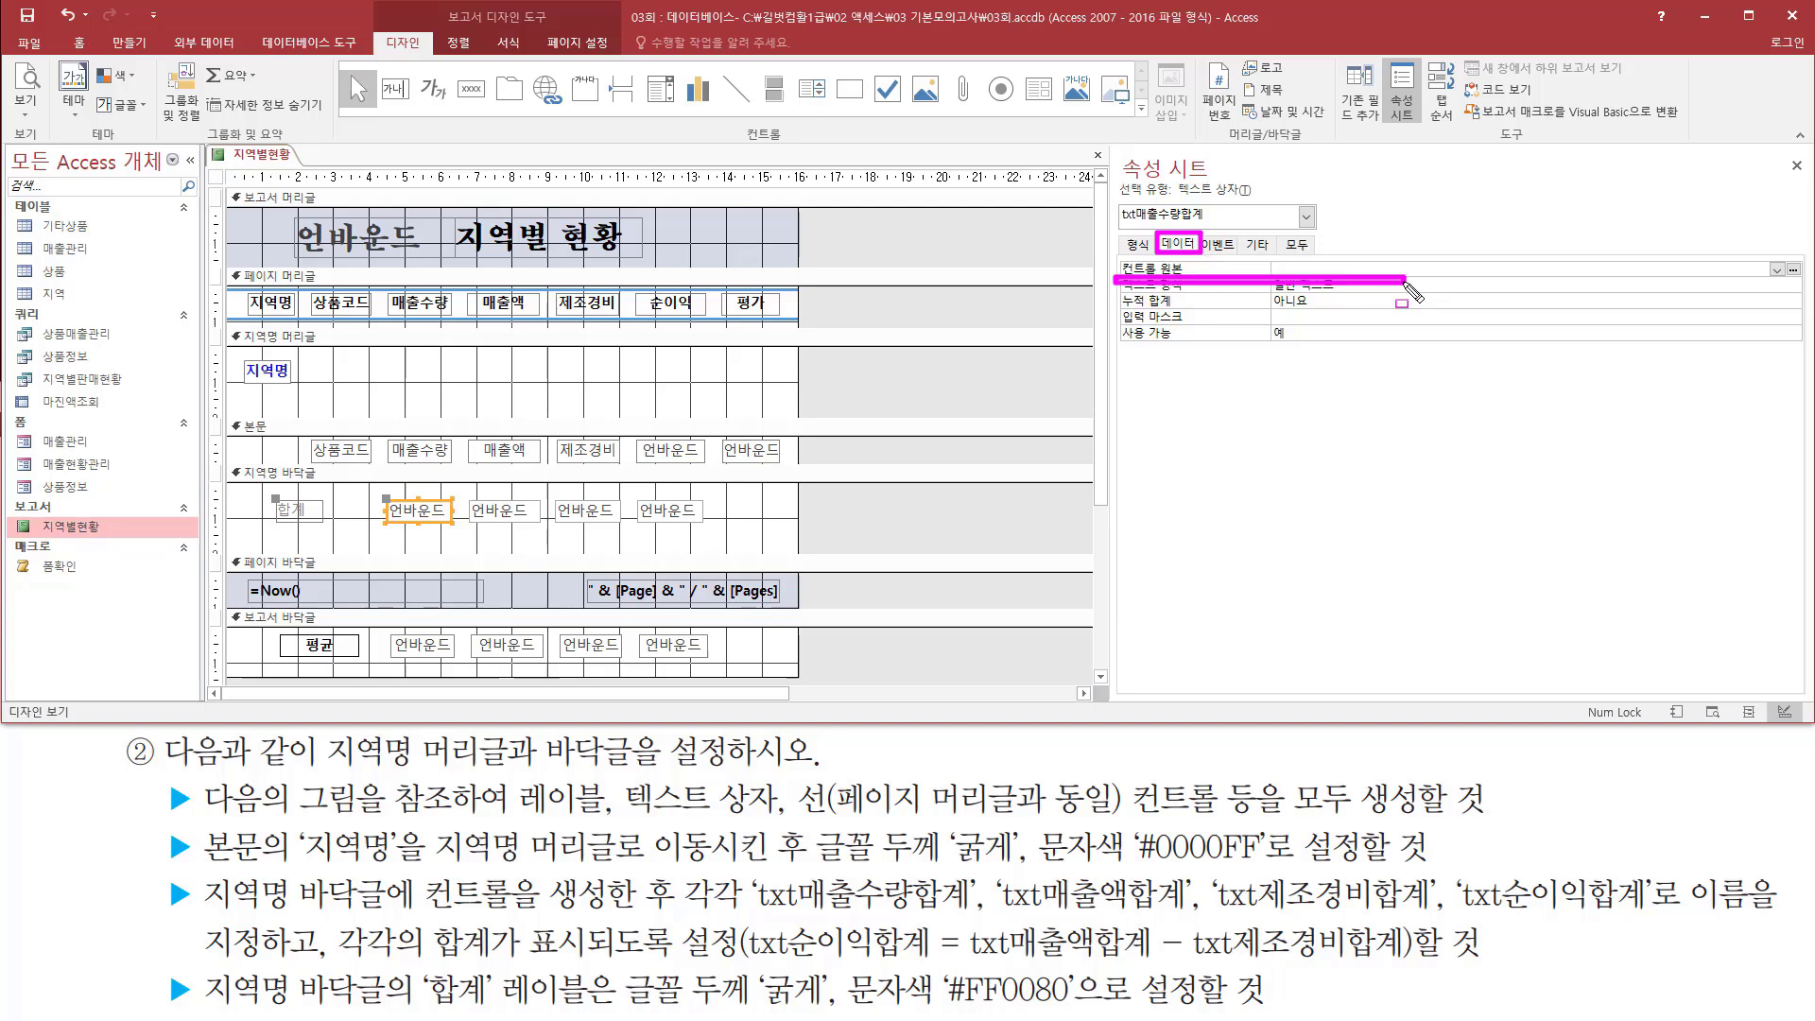
{"action": "key", "text": "Escape"}
{"action": "left_click", "coordinate": [1344, 270]}
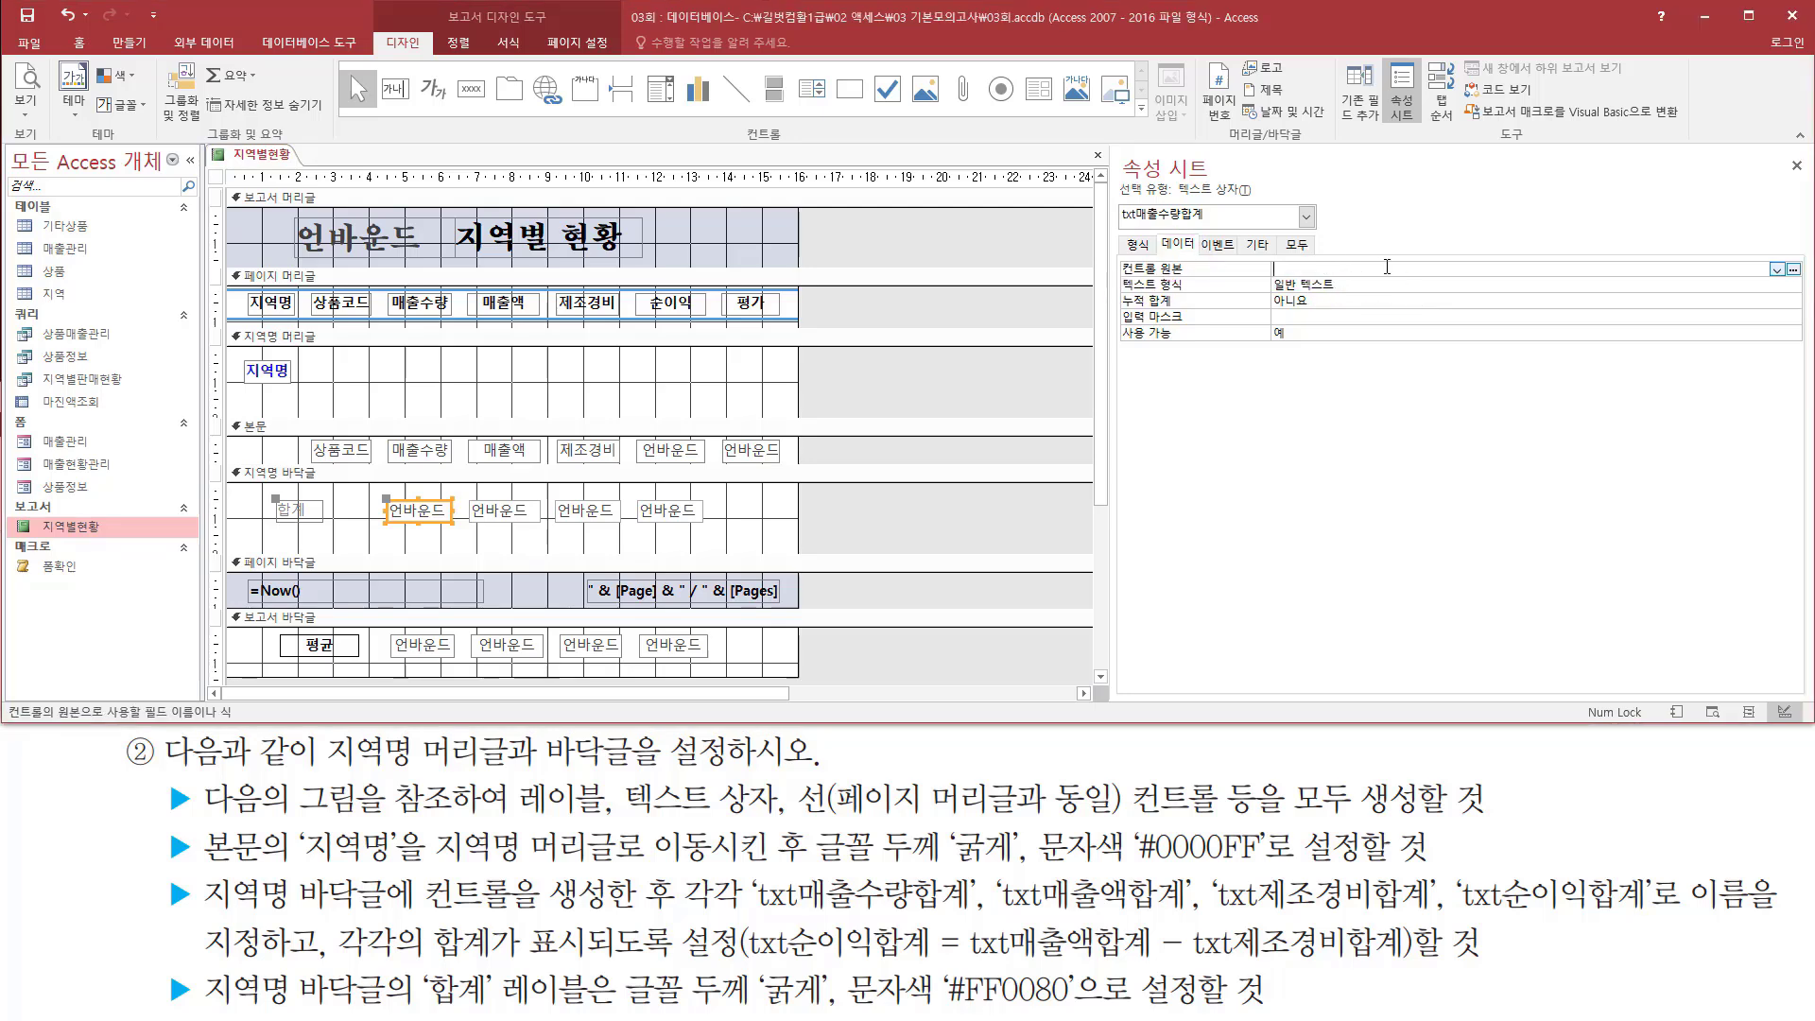
{"action": "type", "text": "sum("}
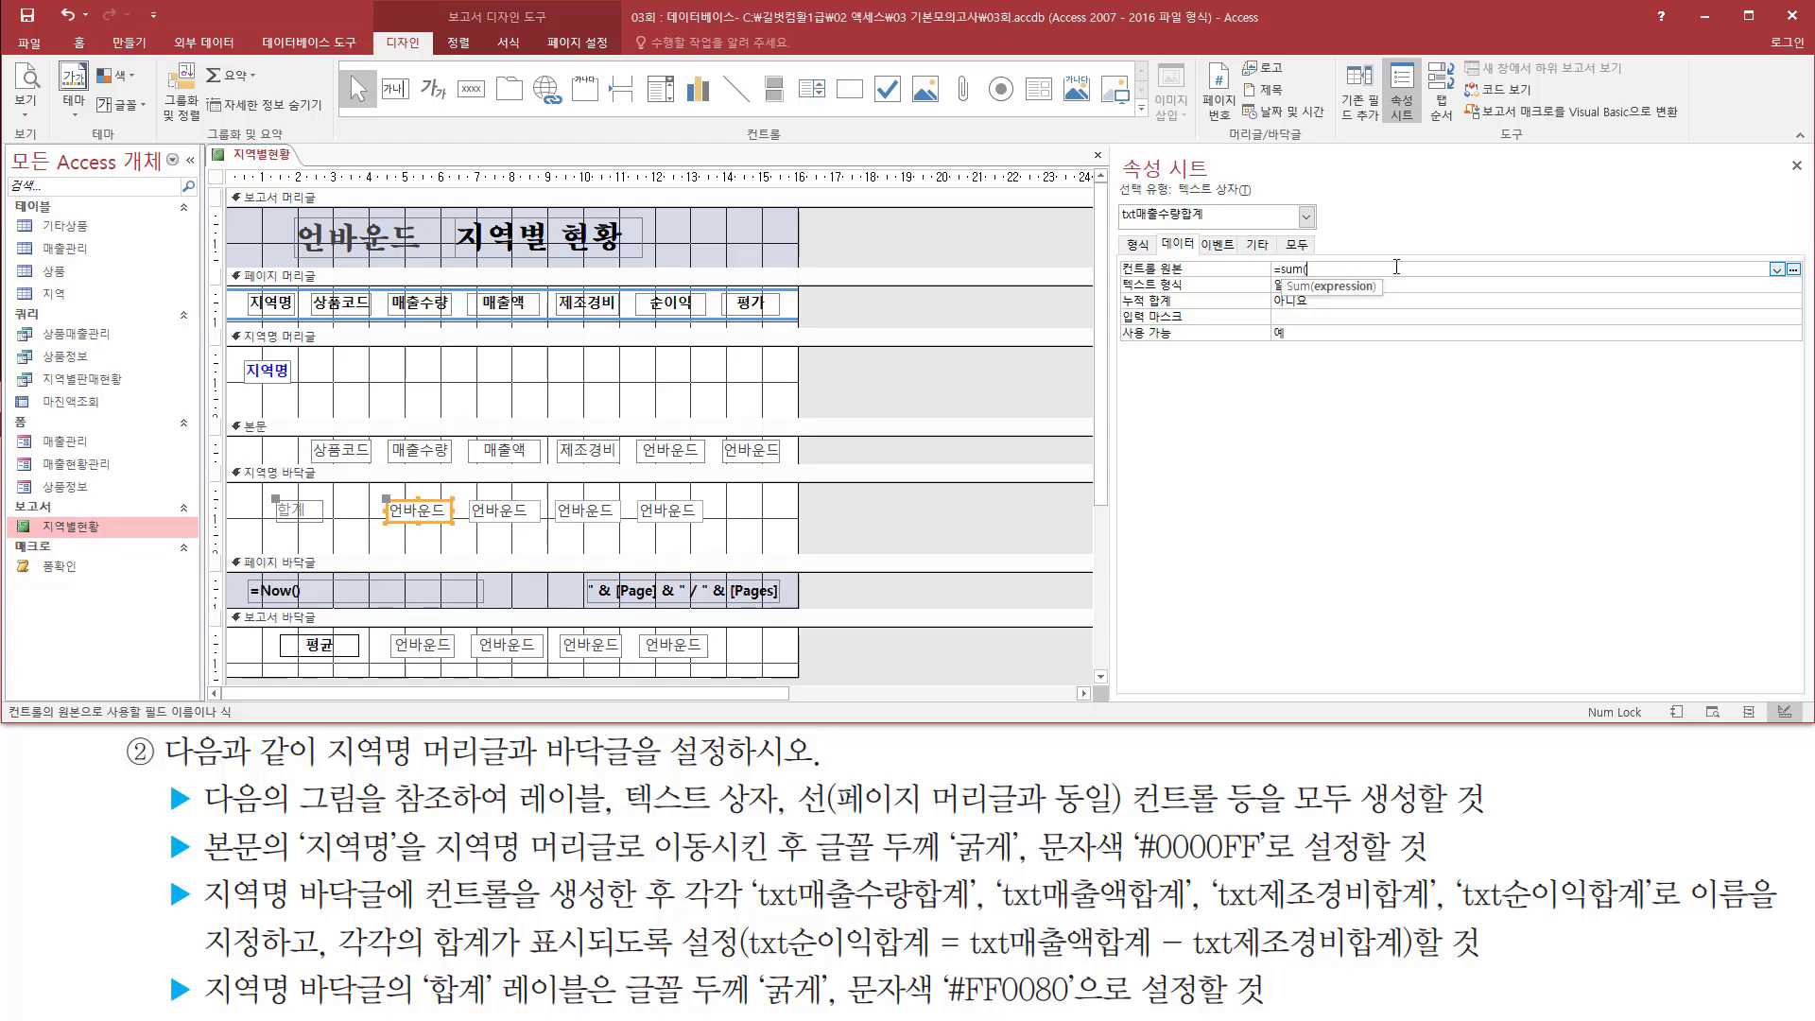
{"action": "type", "text": "["}
{"action": "type", "text": "매추"}
{"action": "type", "text": "수"}
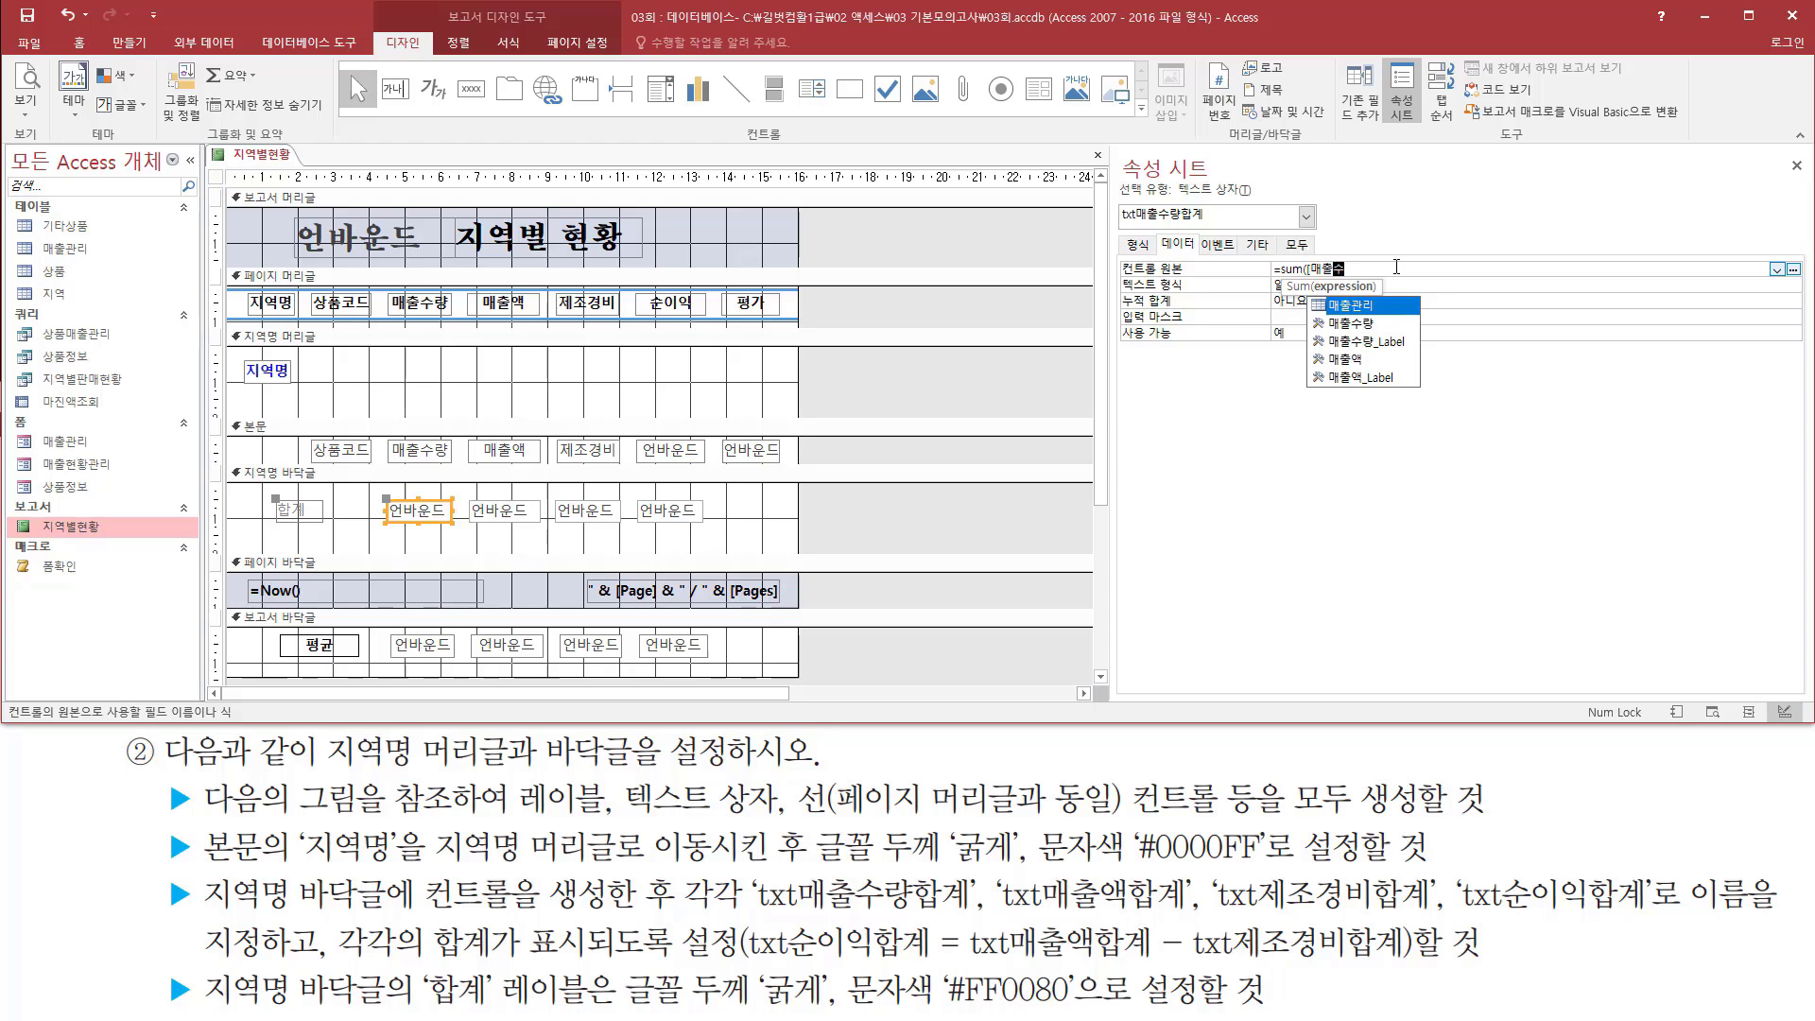
{"action": "type", "text": "량"}
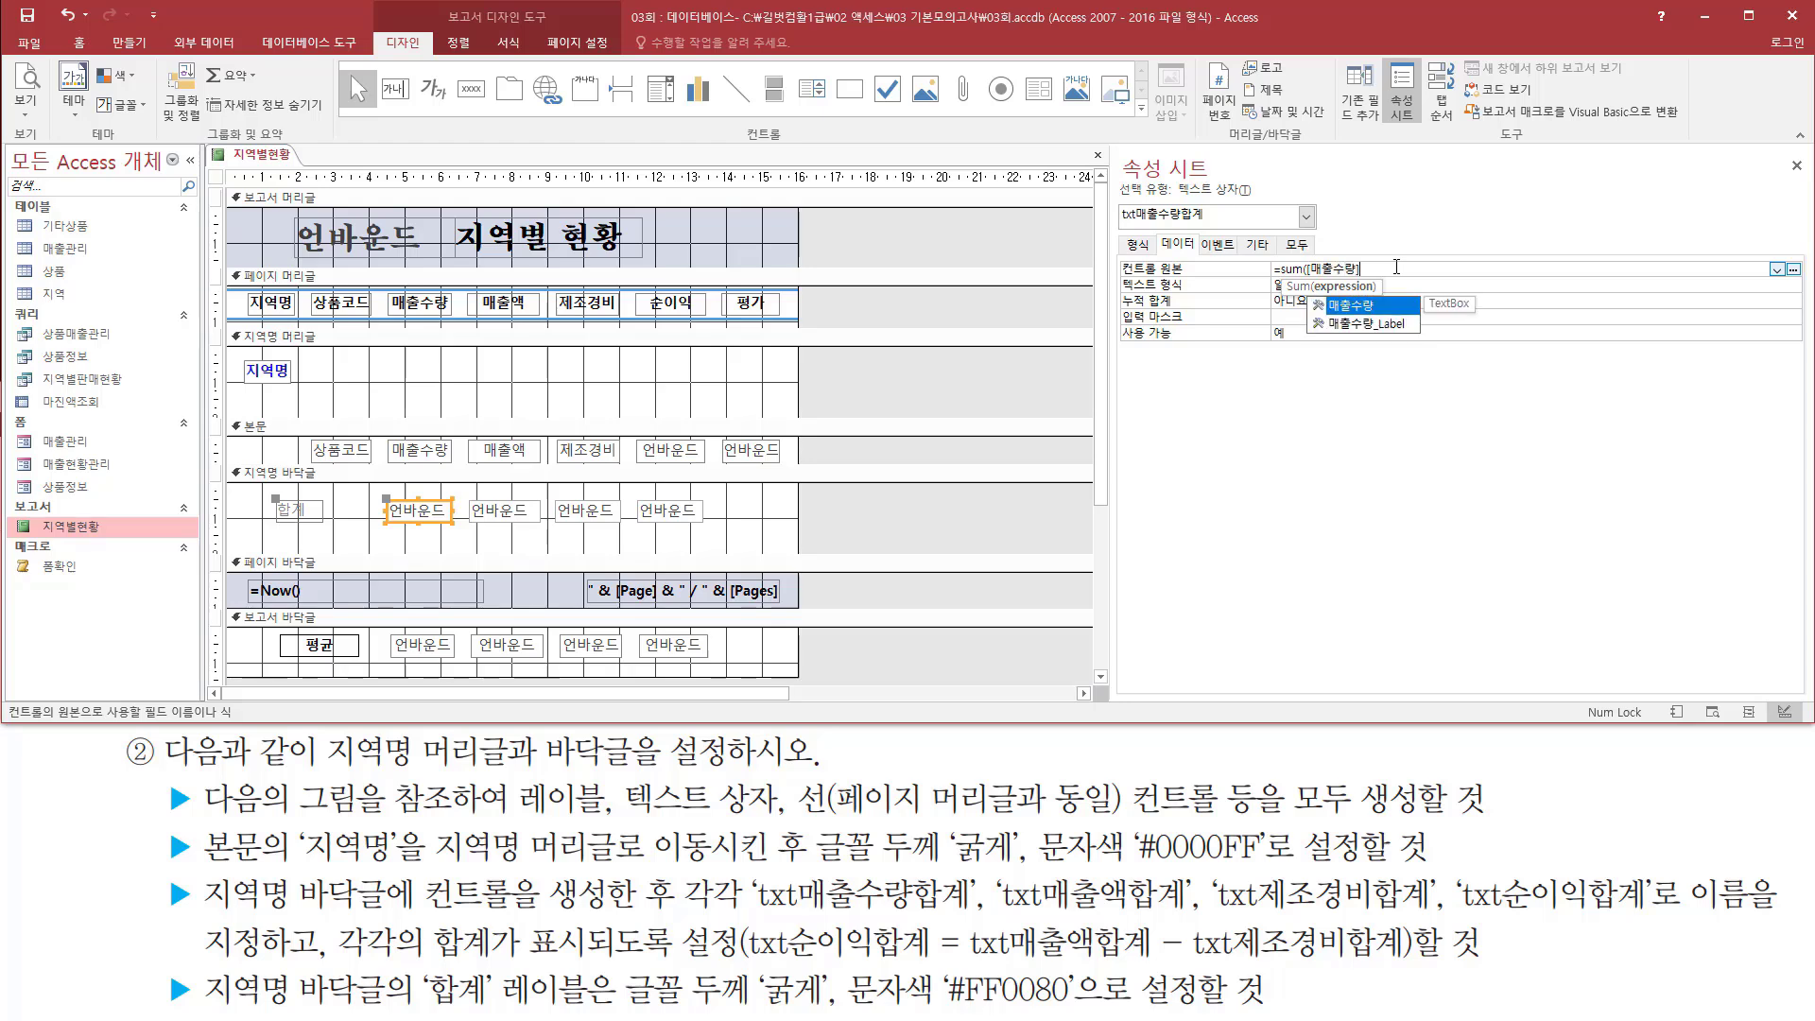
{"action": "type", "text": "]"}
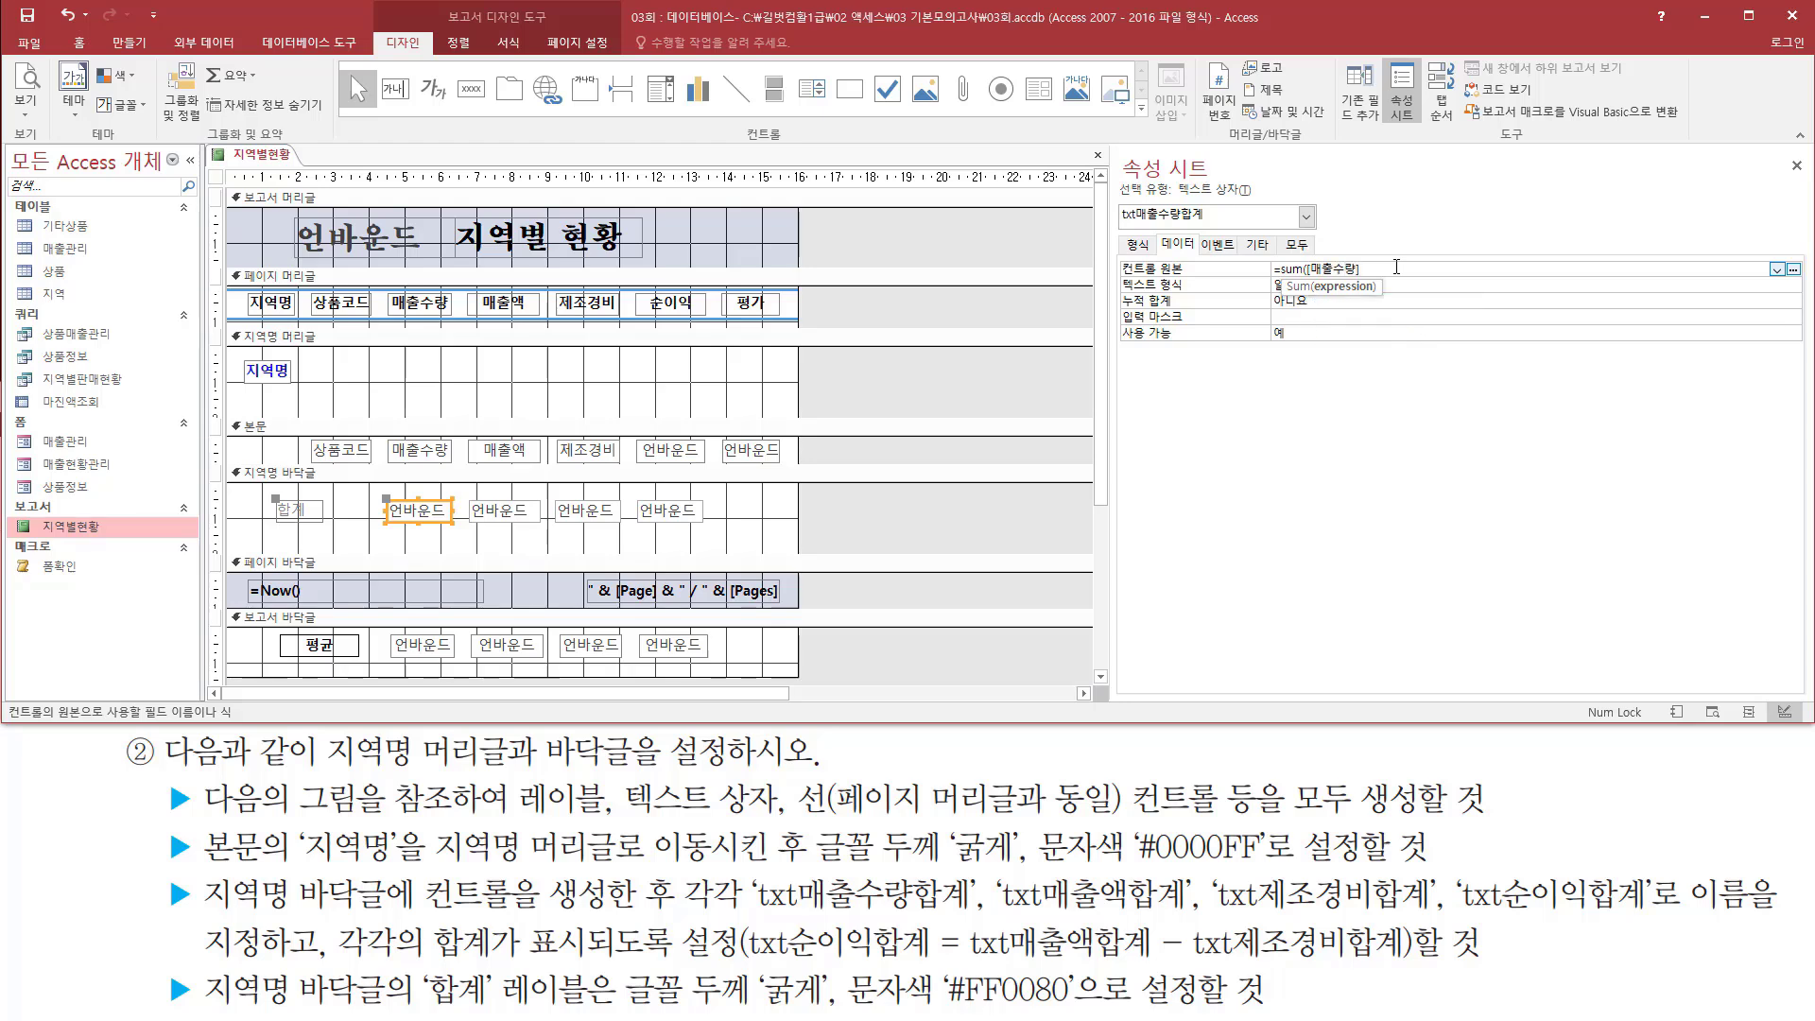
{"action": "type", "text": ")"}
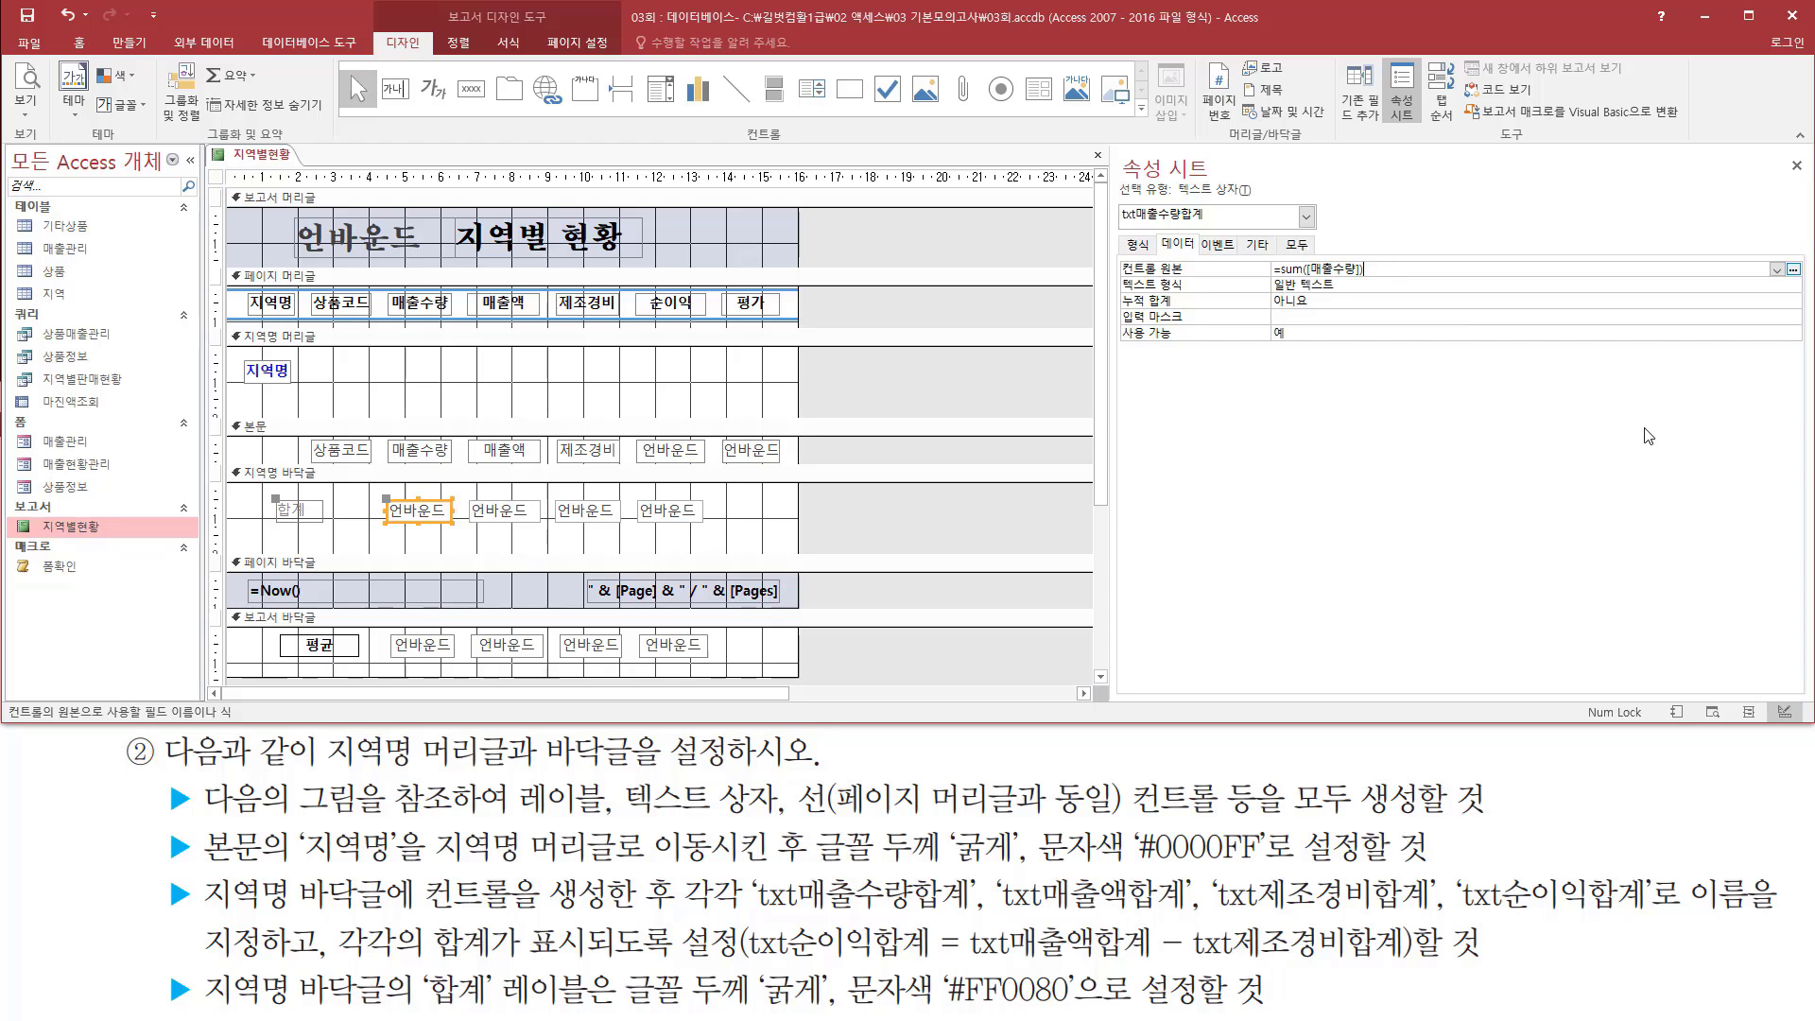
Step: Set the control source (컨트롤 원본) of txt매출액합계 in the 지역명 footer to =sum([매출액])
{"action": "left_click", "coordinate": [515, 515]}
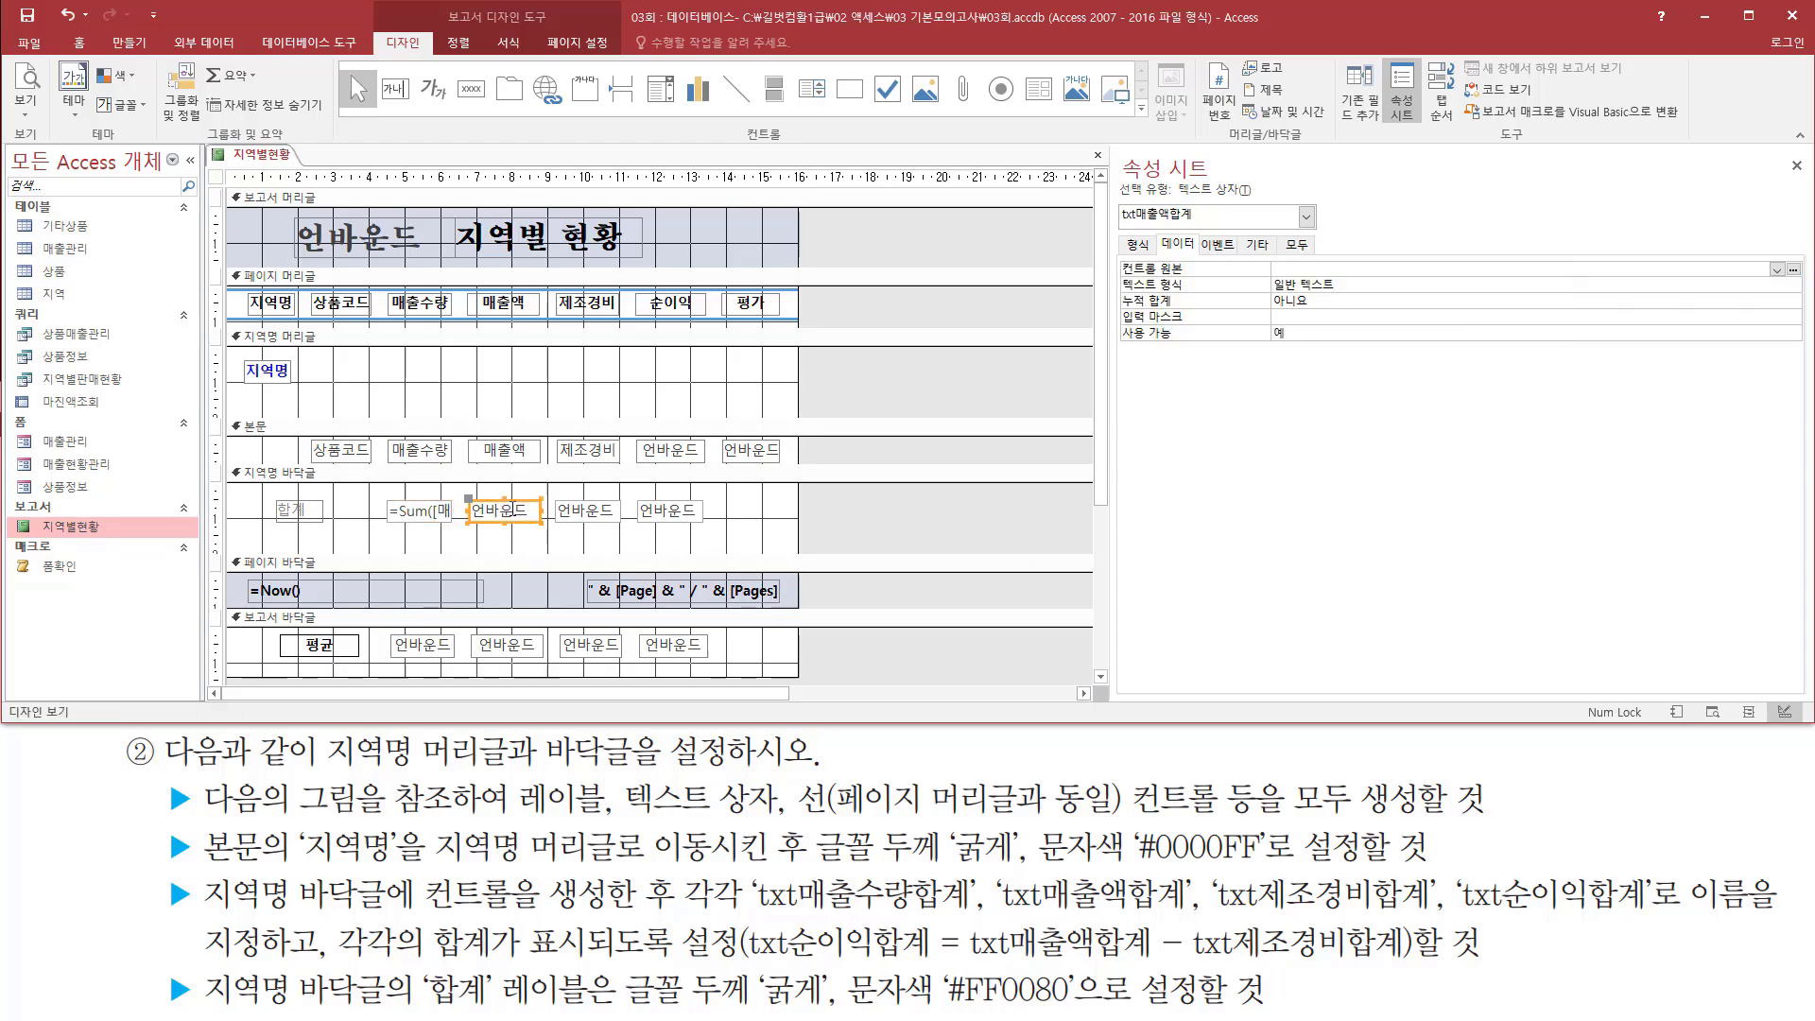
{"action": "left_click", "coordinate": [1328, 269]}
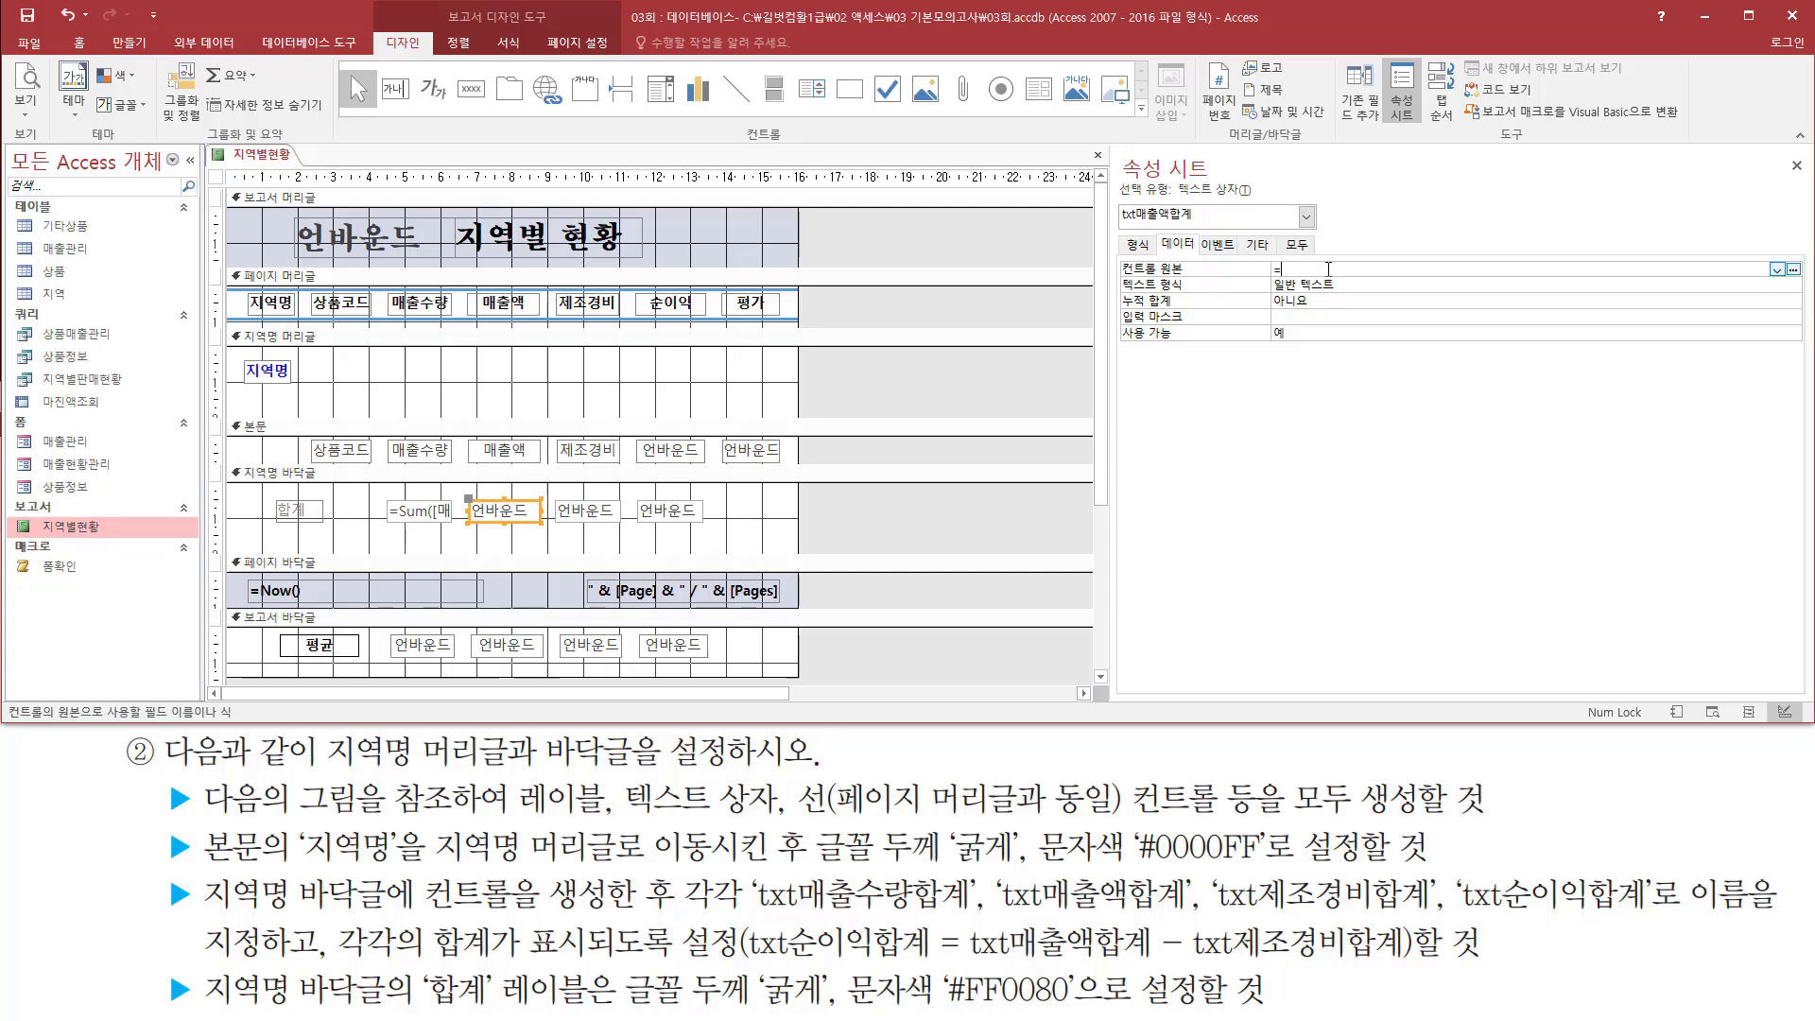
{"action": "type", "text": "=sum("}
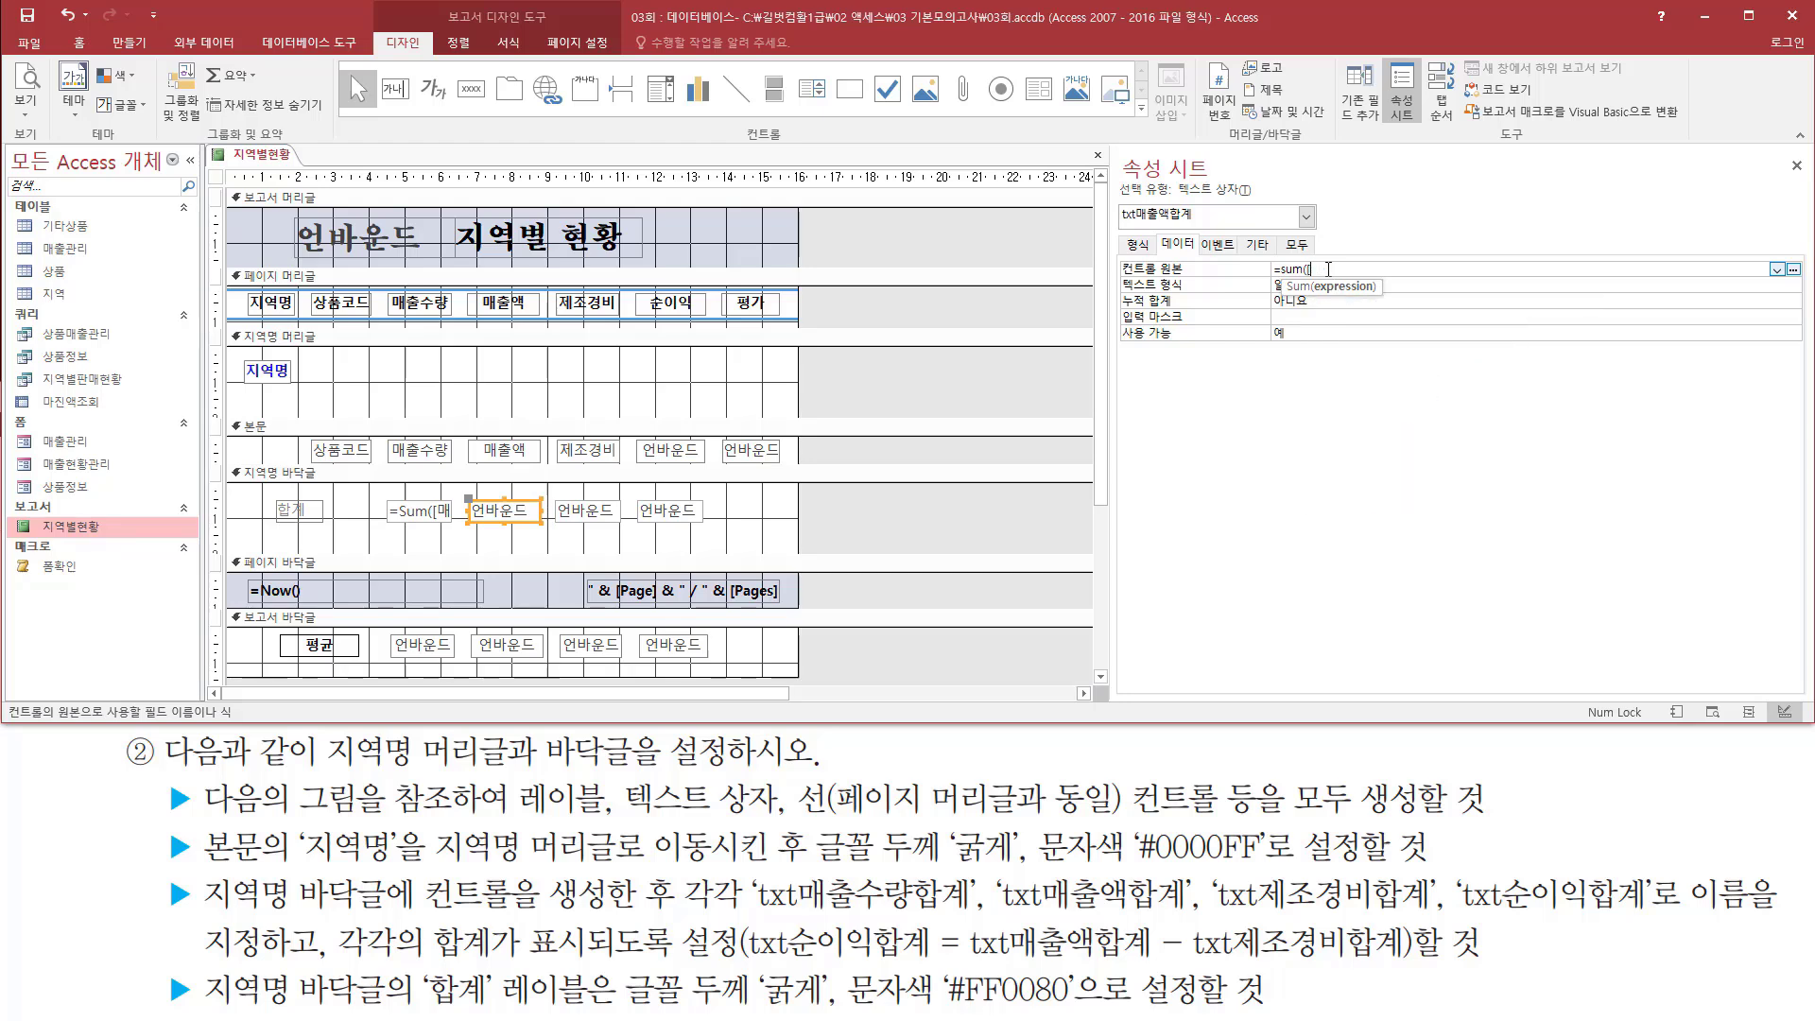
{"action": "type", "text": "[매출ㅇ"}
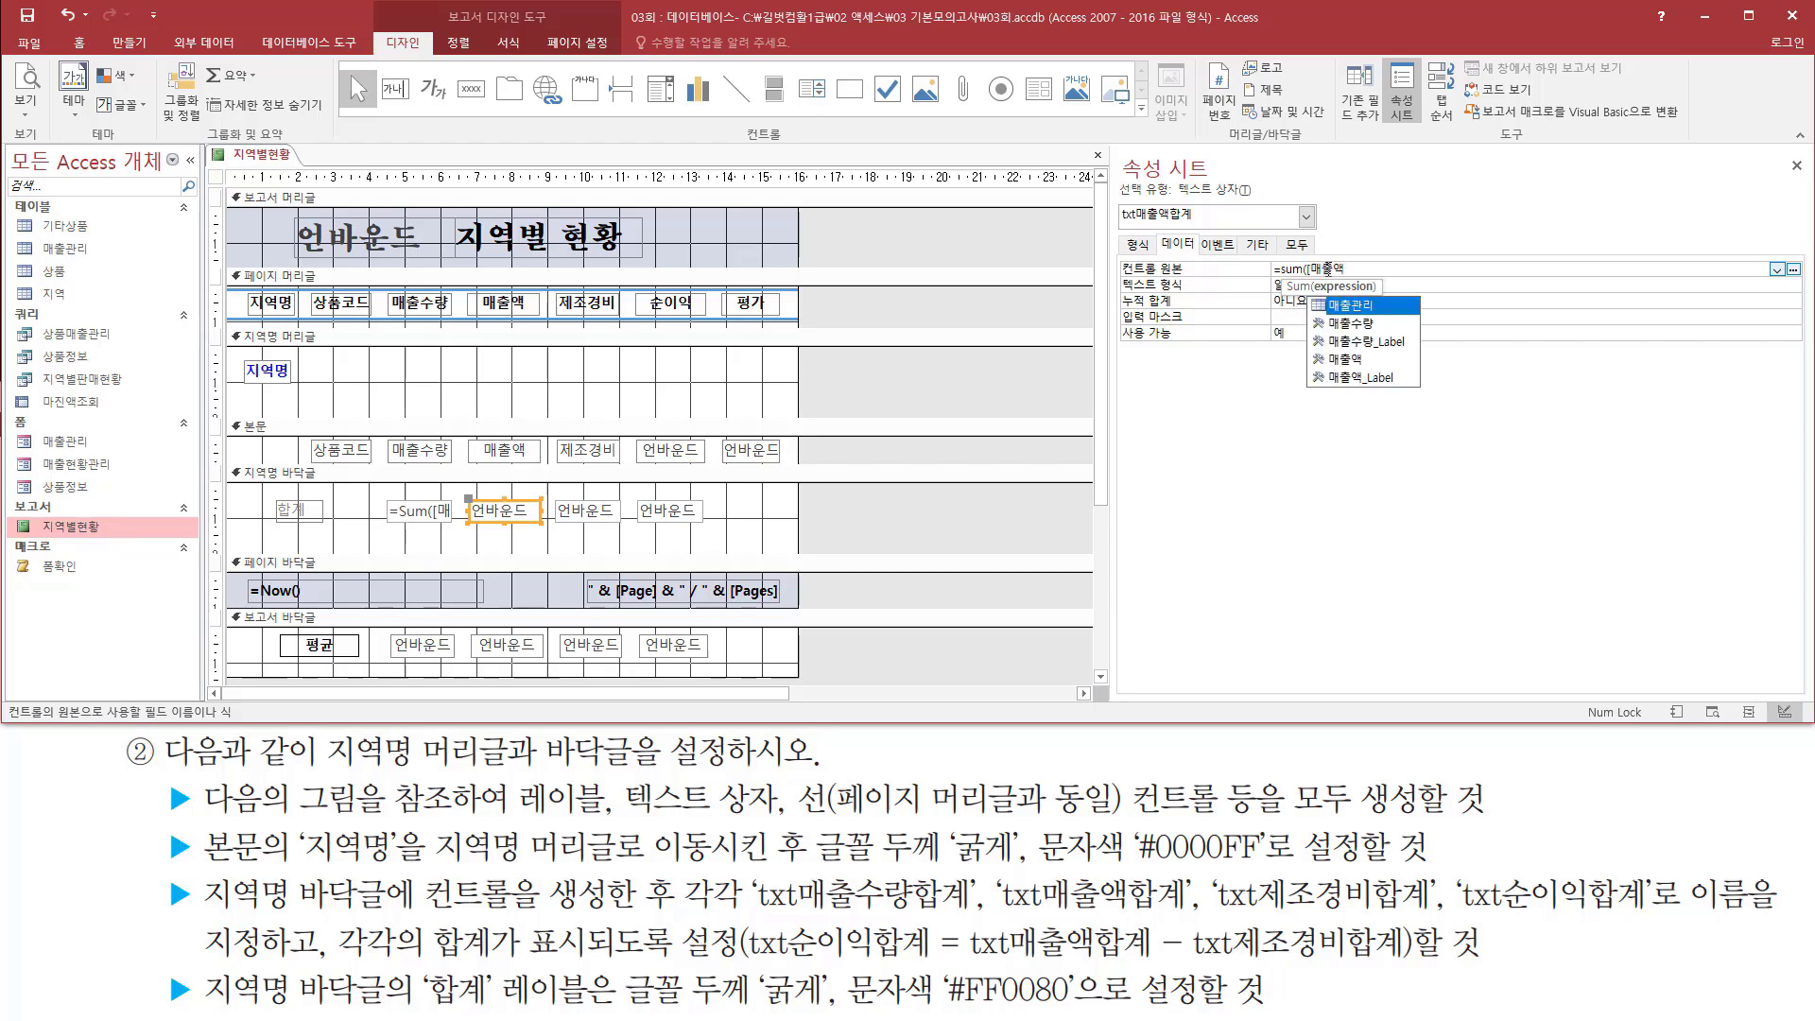
{"action": "type", "text": "])"}
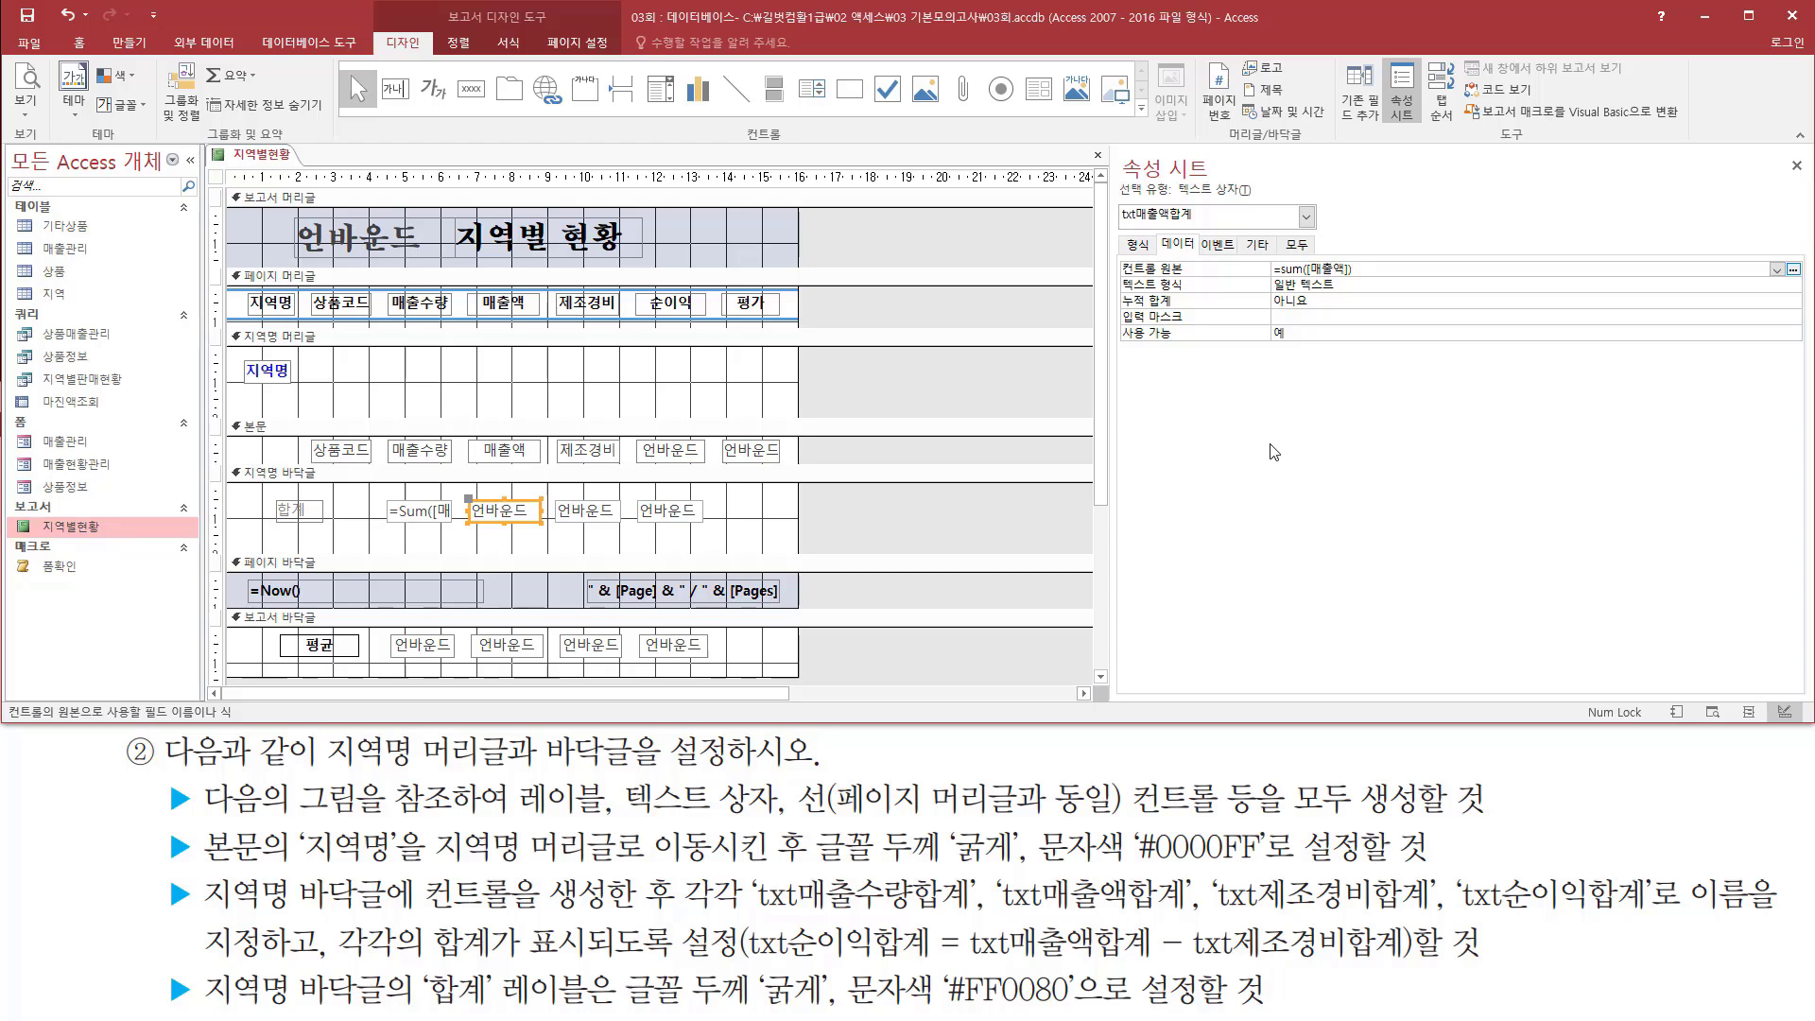
Step: Set the control source (컨트롤 원본) of txt제조경비합계 in the 지역명 footer to =sum([제조경비])
{"action": "left_click", "coordinate": [605, 513]}
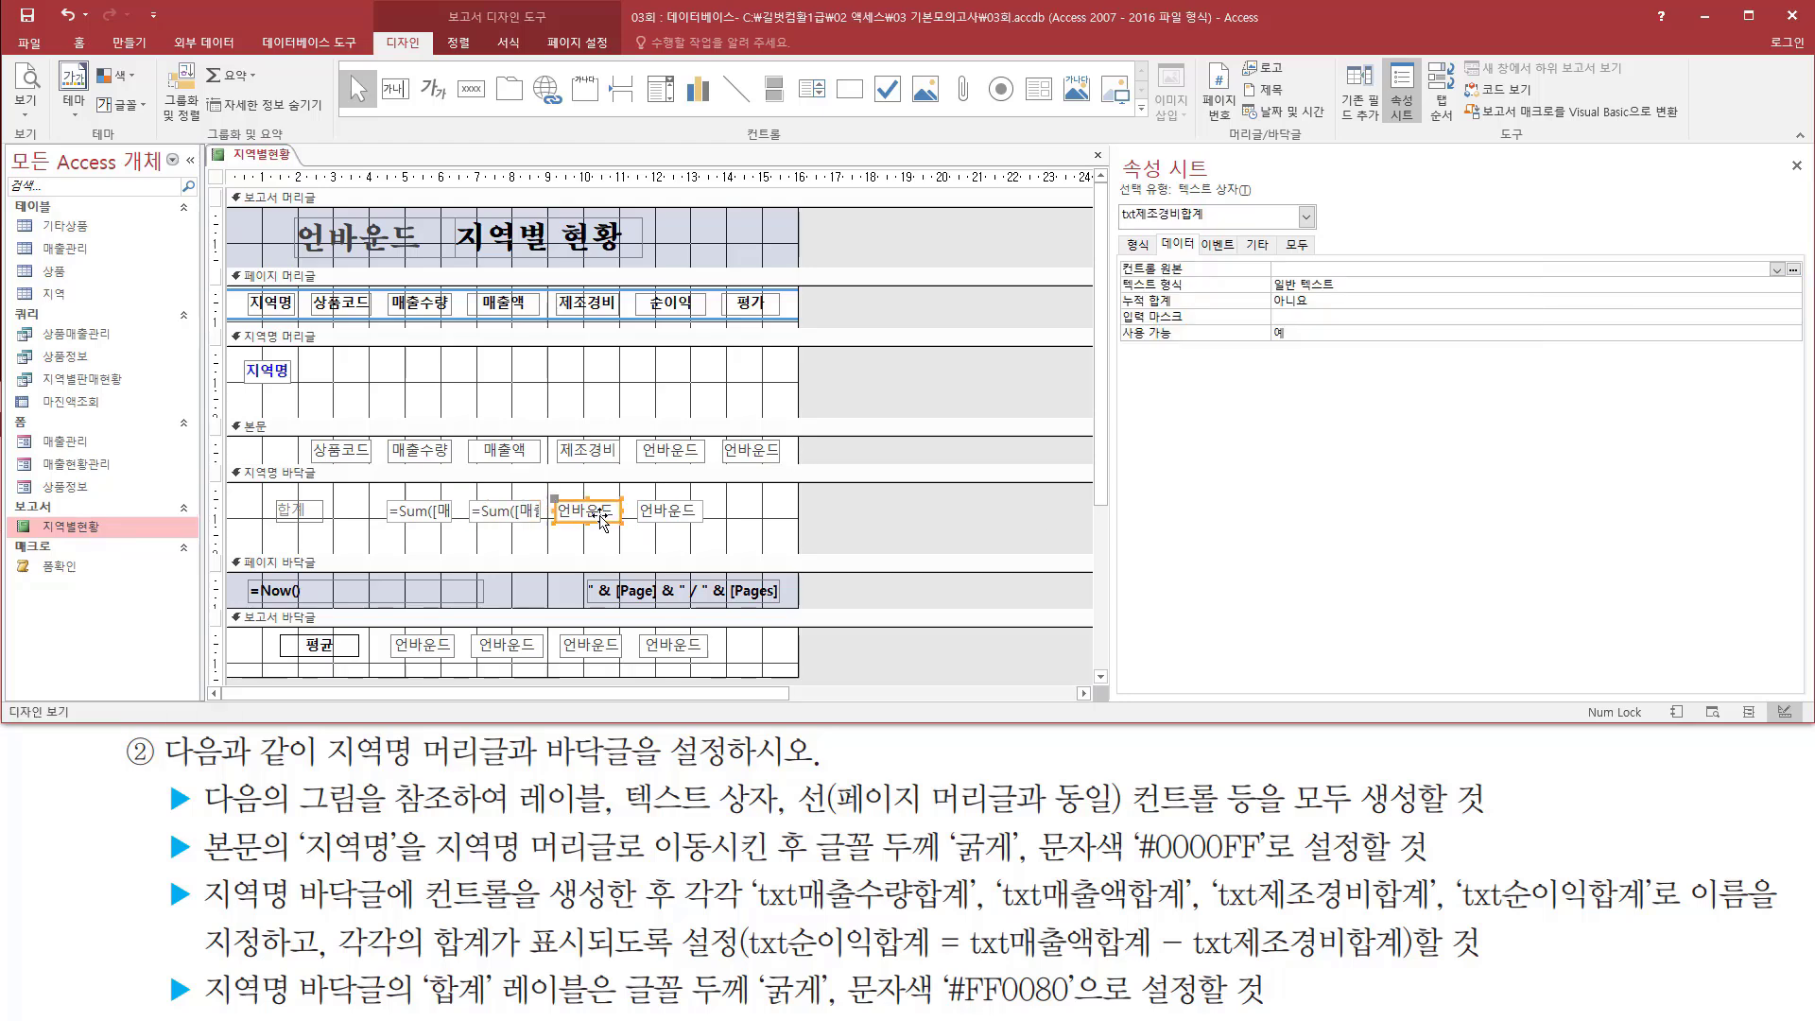
{"action": "left_click", "coordinate": [1311, 271]}
{"action": "type", "text": "="}
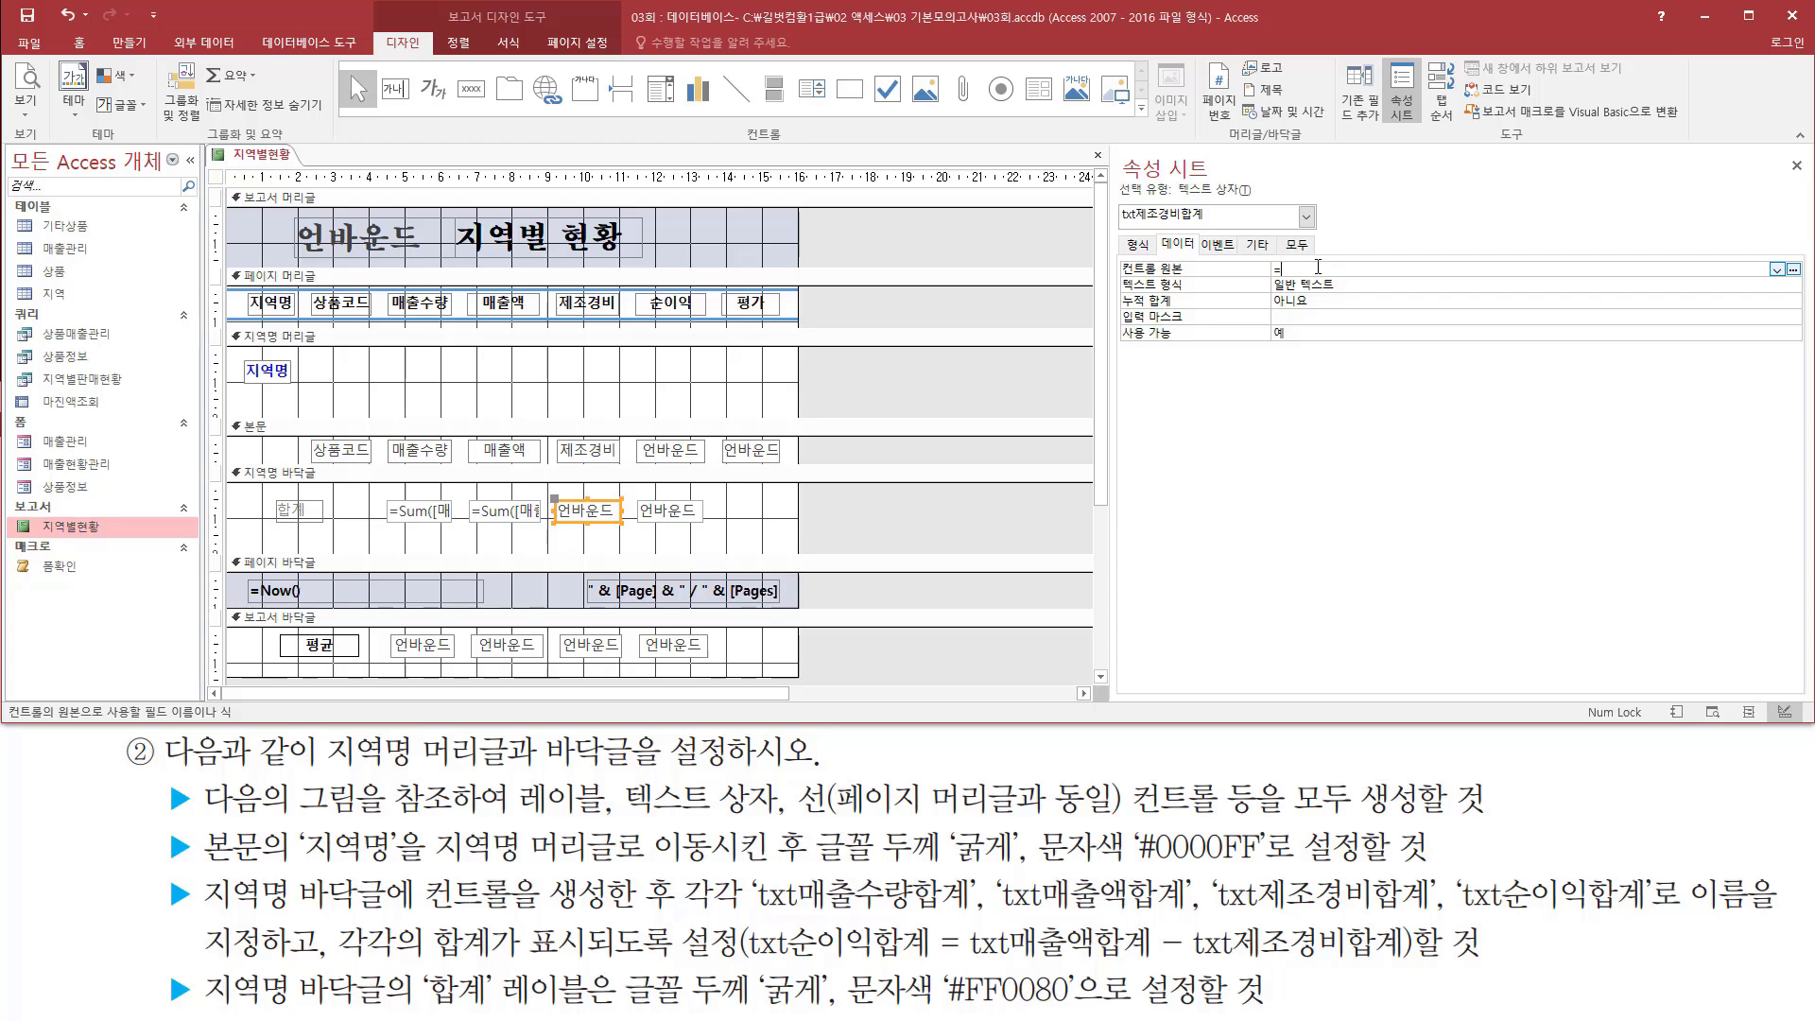
{"action": "type", "text": "sum([제조경"}
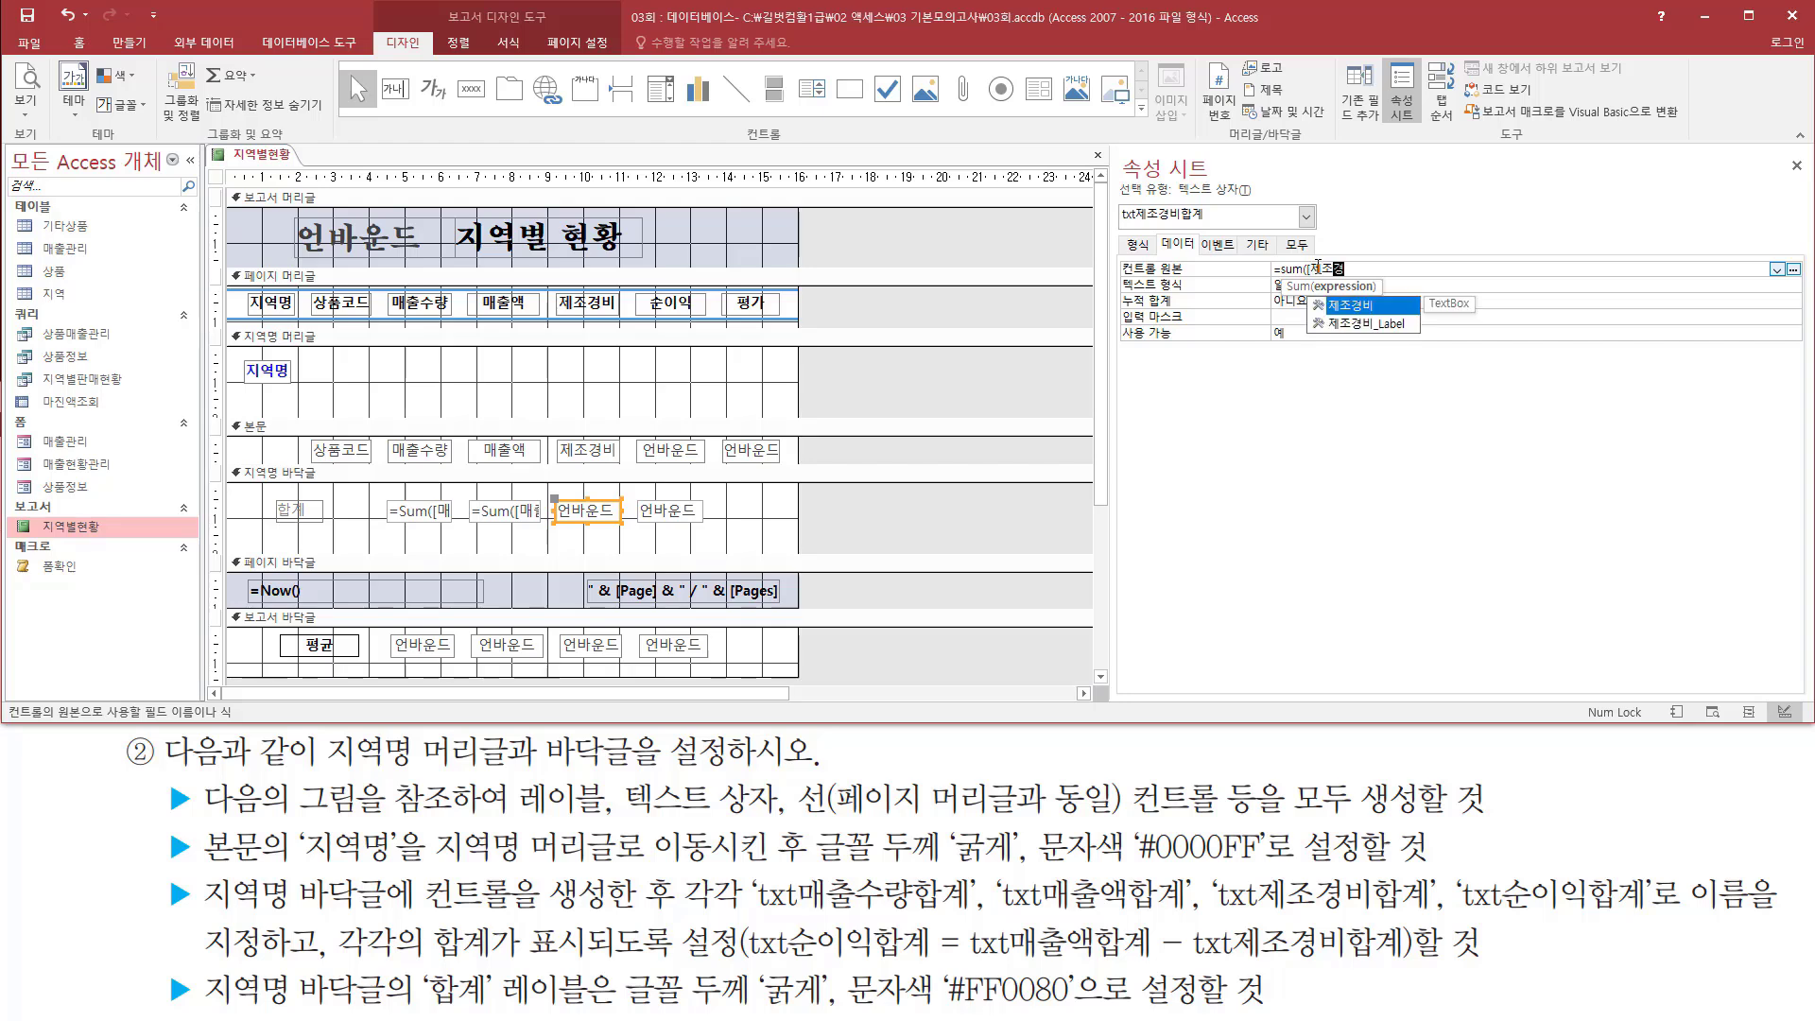
{"action": "type", "text": "비]"}
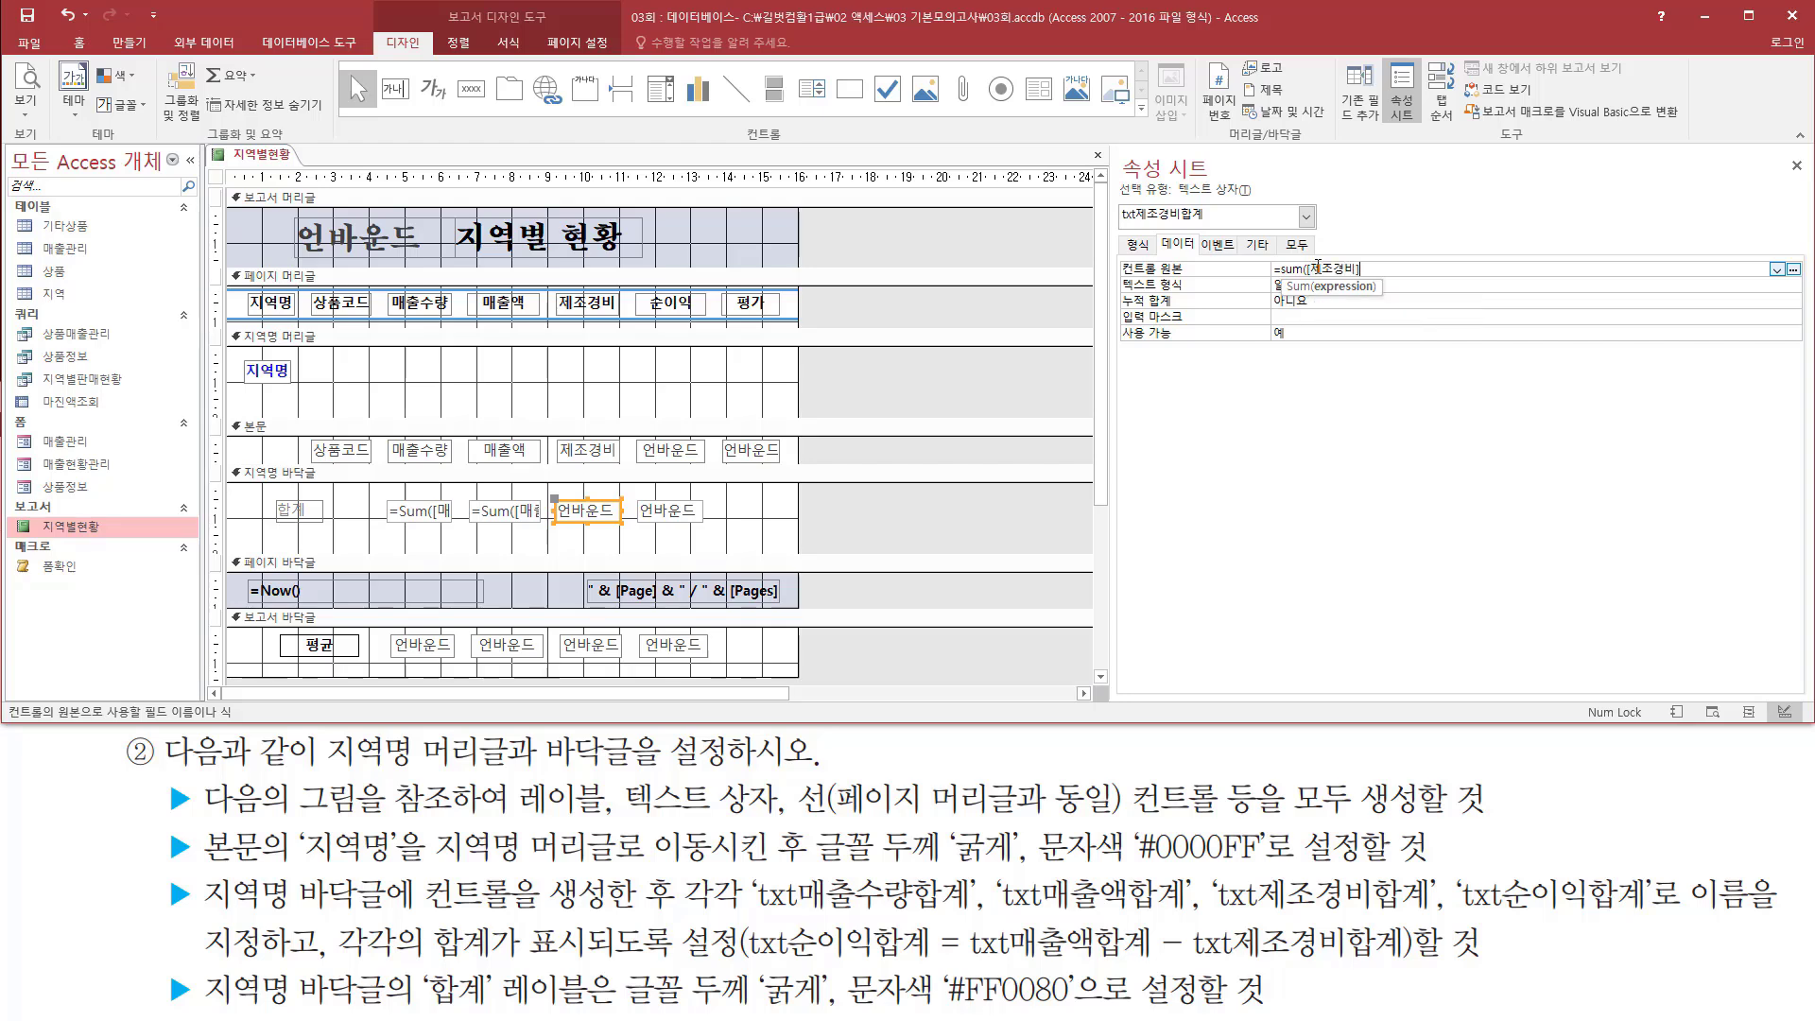
{"action": "type", "text": ")"}
Step: Set the control source (컨트롤 원본) of txt순이익합계 in the 지역명 footer to =[txt매출액합계]-[txt제조경비합계]
{"action": "left_click", "coordinate": [669, 518]}
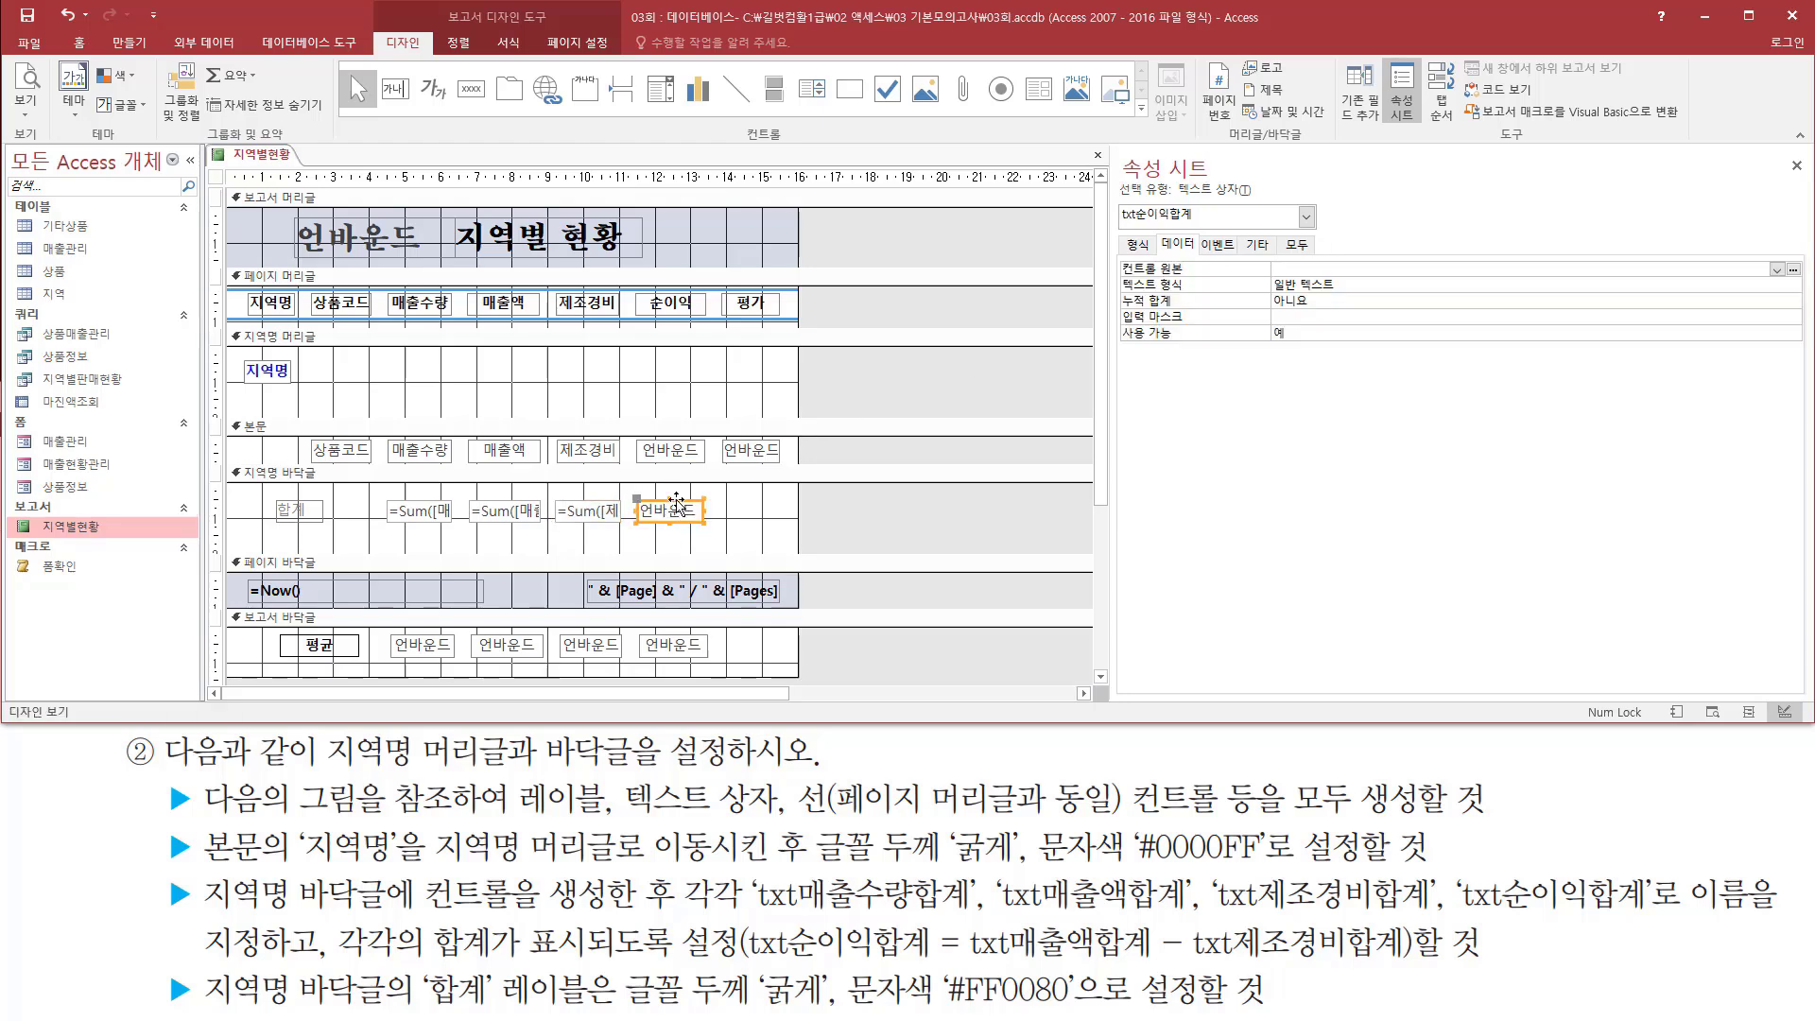
{"action": "left_click_drag", "start_coordinate": [969, 960], "coordinate": [1414, 960]}
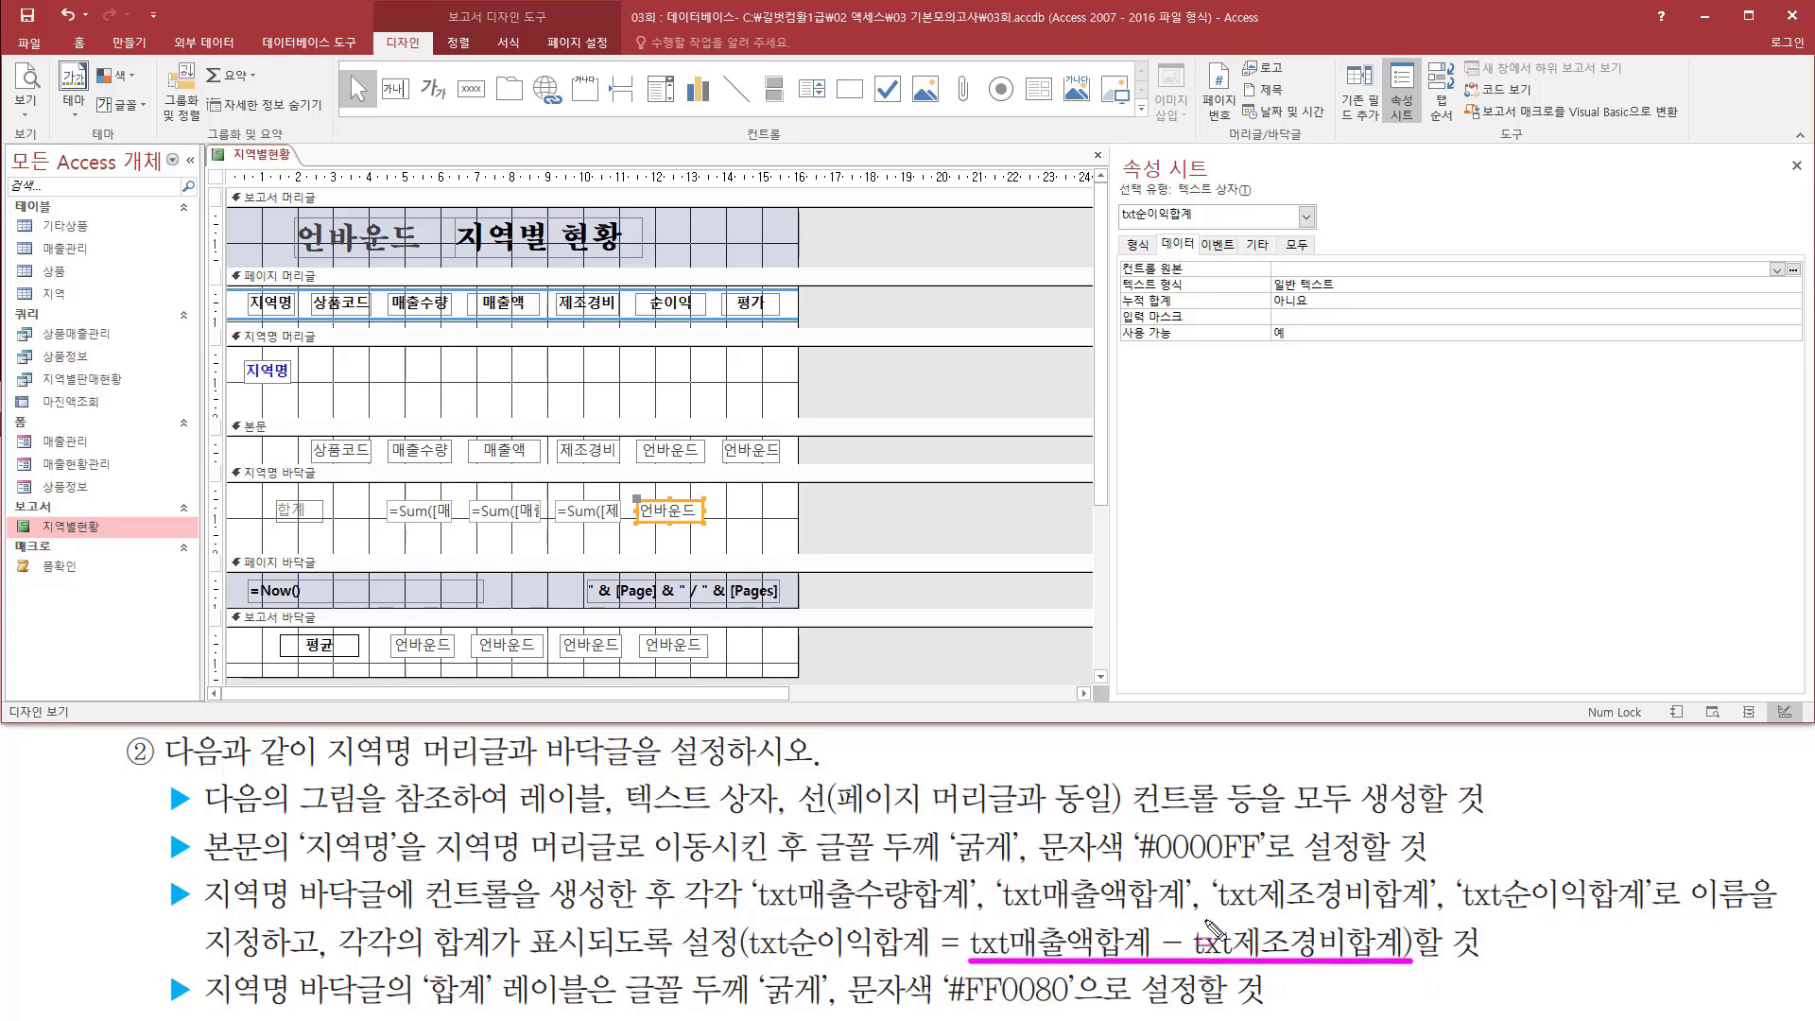
{"action": "mouse_move", "coordinate": [1115, 252]}
{"action": "left_mouse_down"}
{"action": "mouse_move", "coordinate": [1394, 303]}
{"action": "mouse_move", "coordinate": [1395, 281]}
{"action": "left_mouse_up"}
{"action": "key", "text": "Escape"}
{"action": "left_click", "coordinate": [1311, 270]}
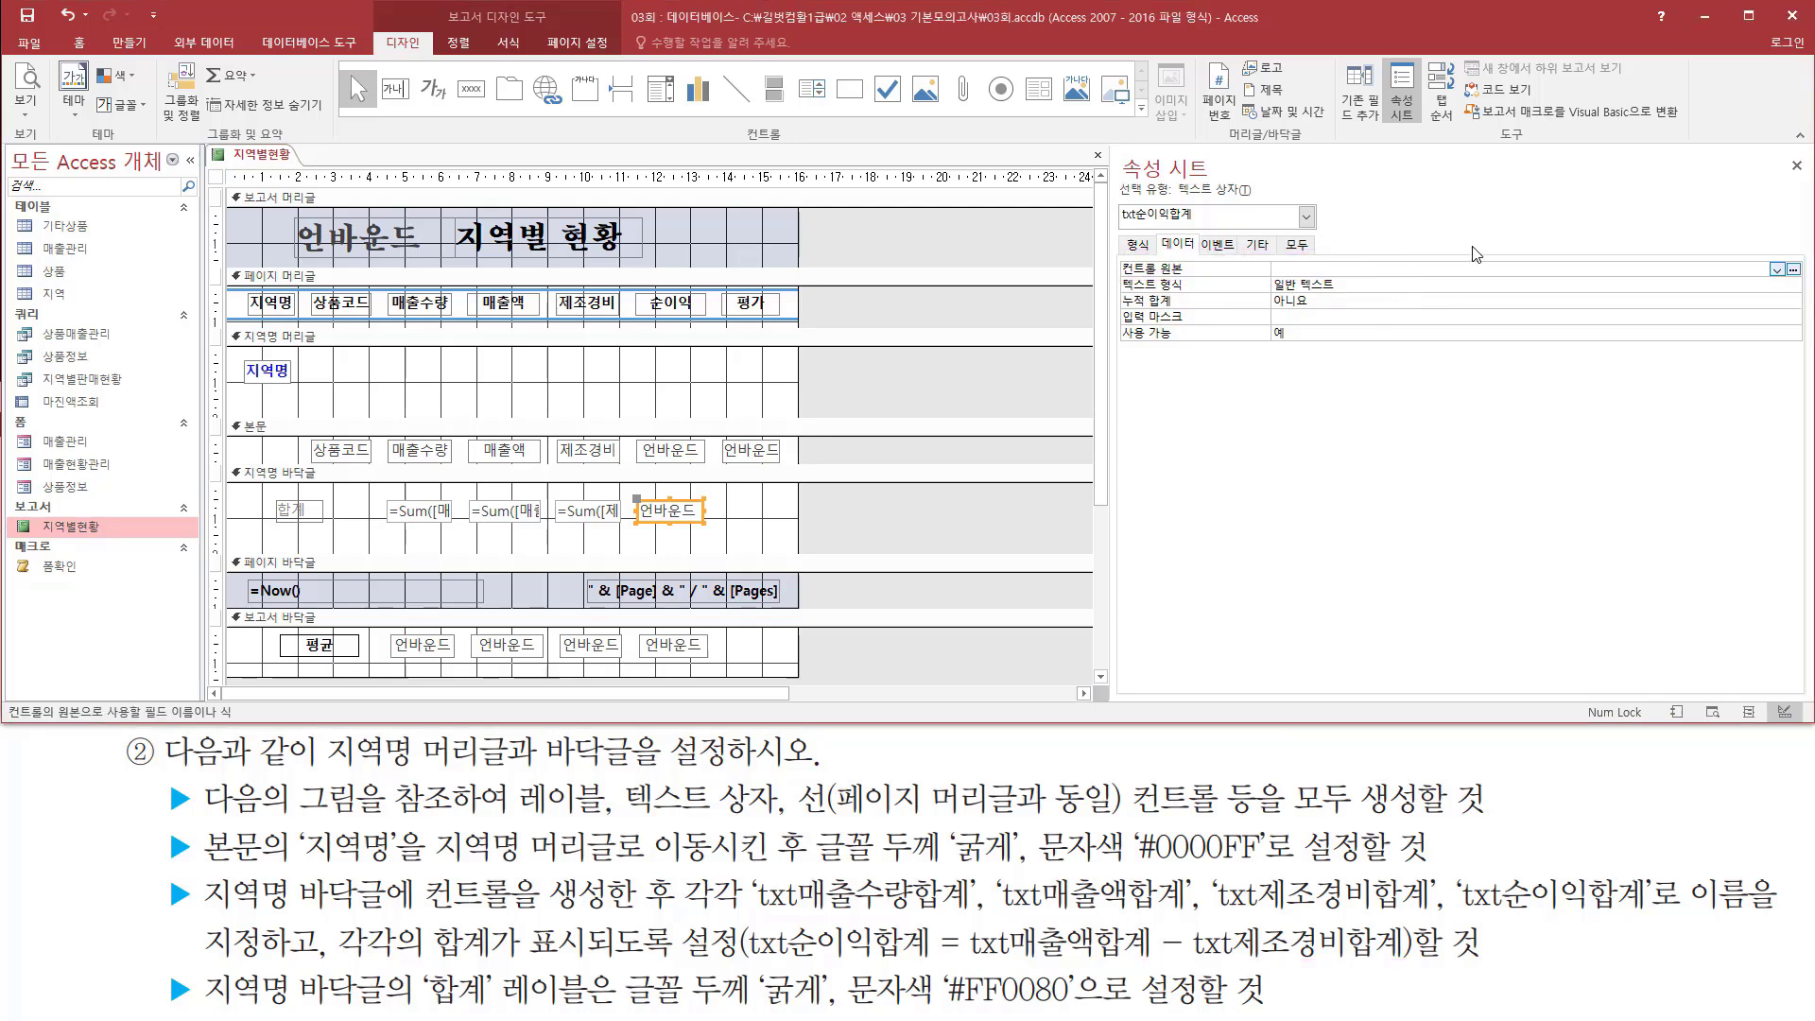
{"action": "type", "text": "=[txt"}
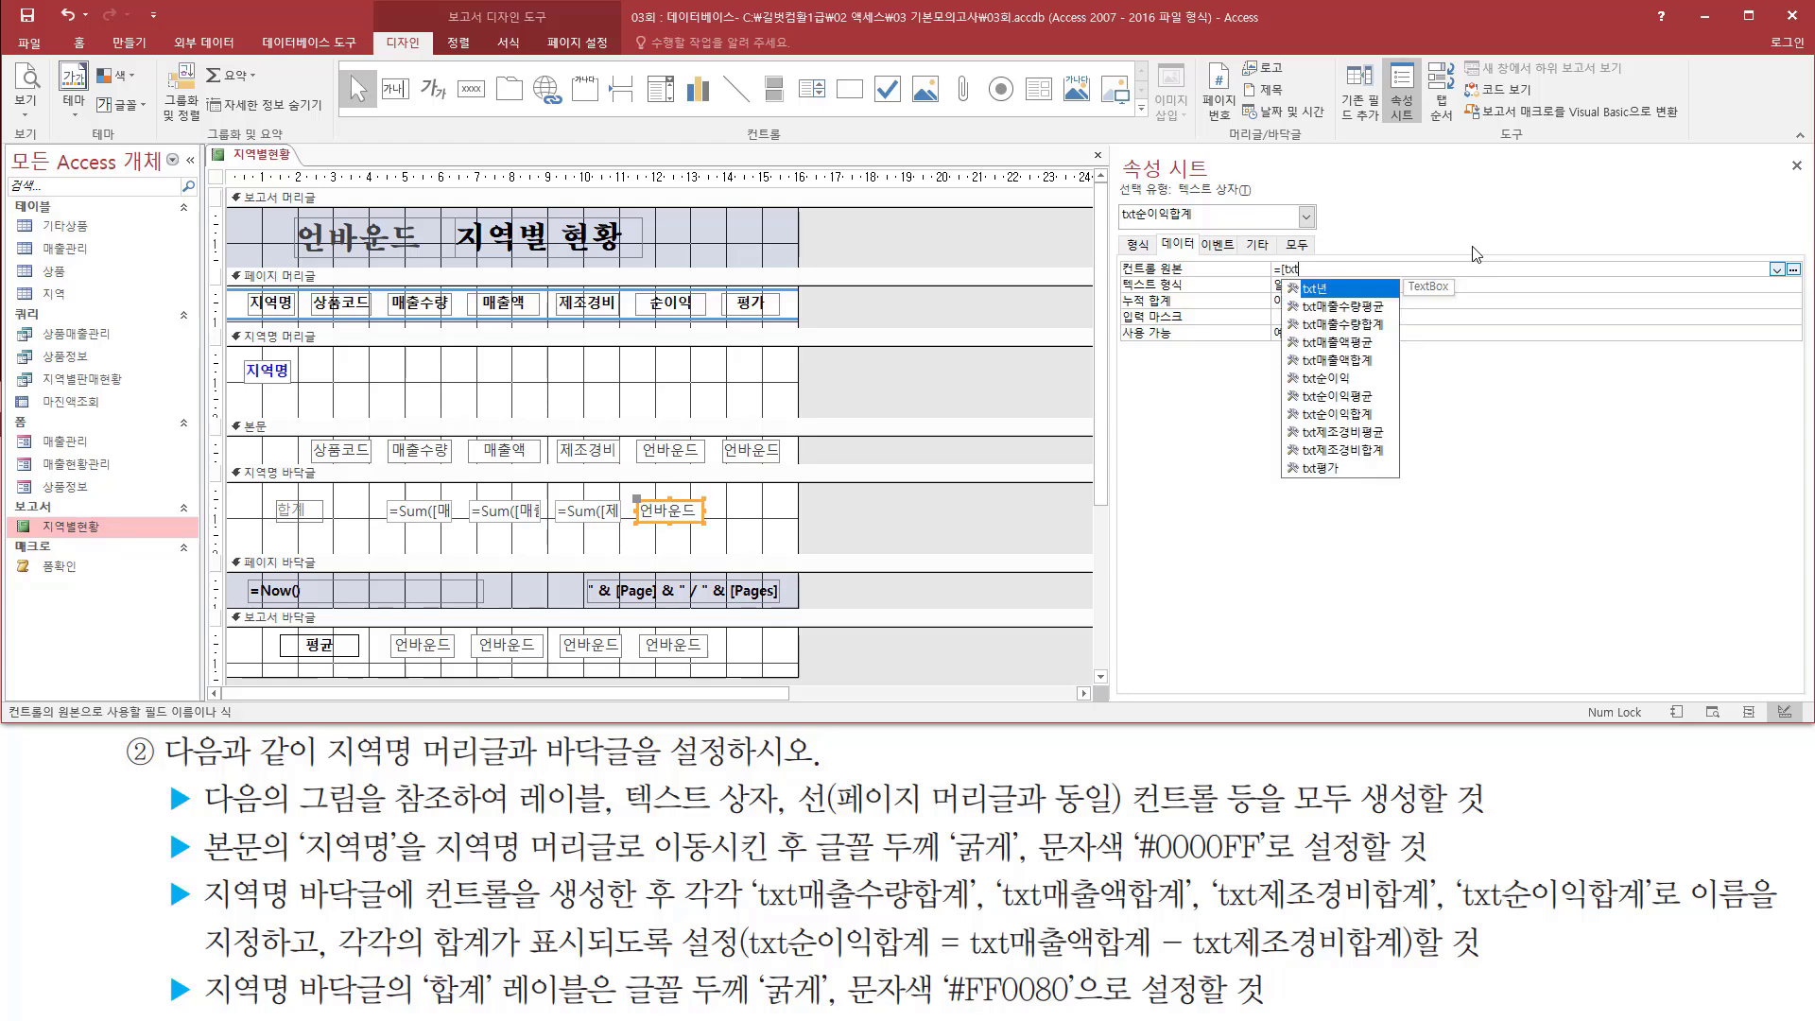
{"action": "type", "text": "매출"}
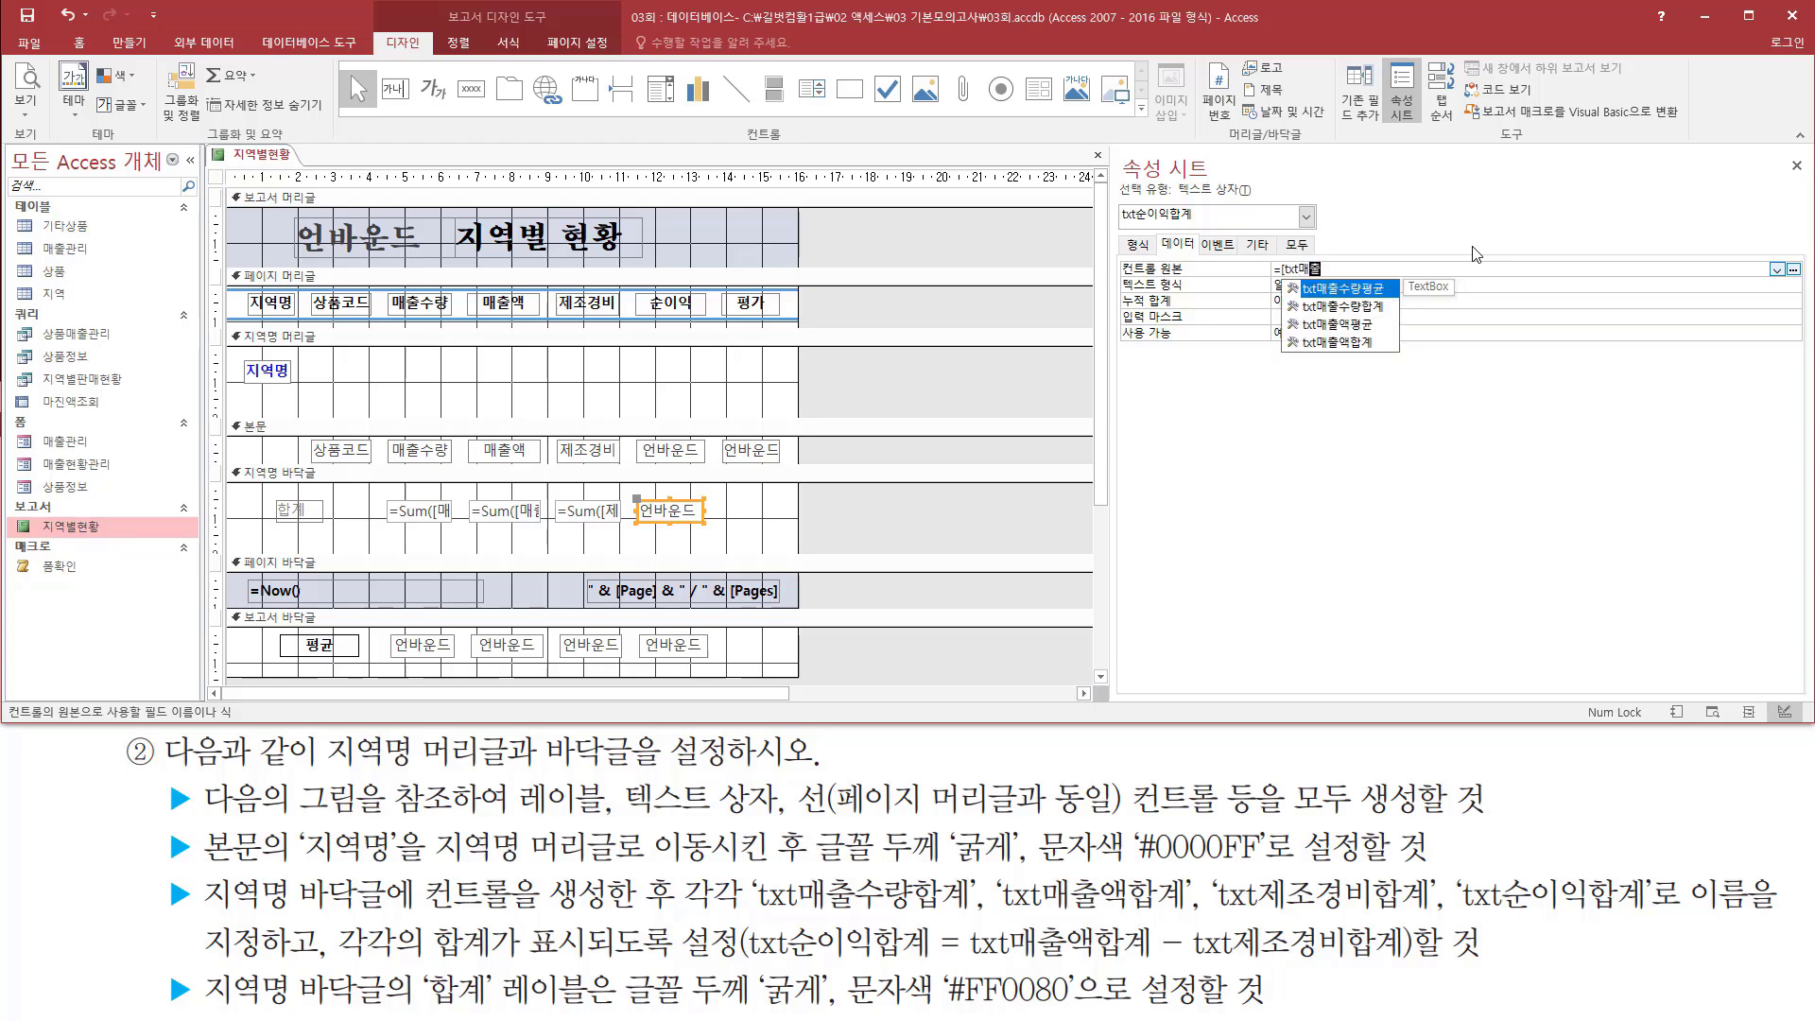
{"action": "type", "text": "액합계]"}
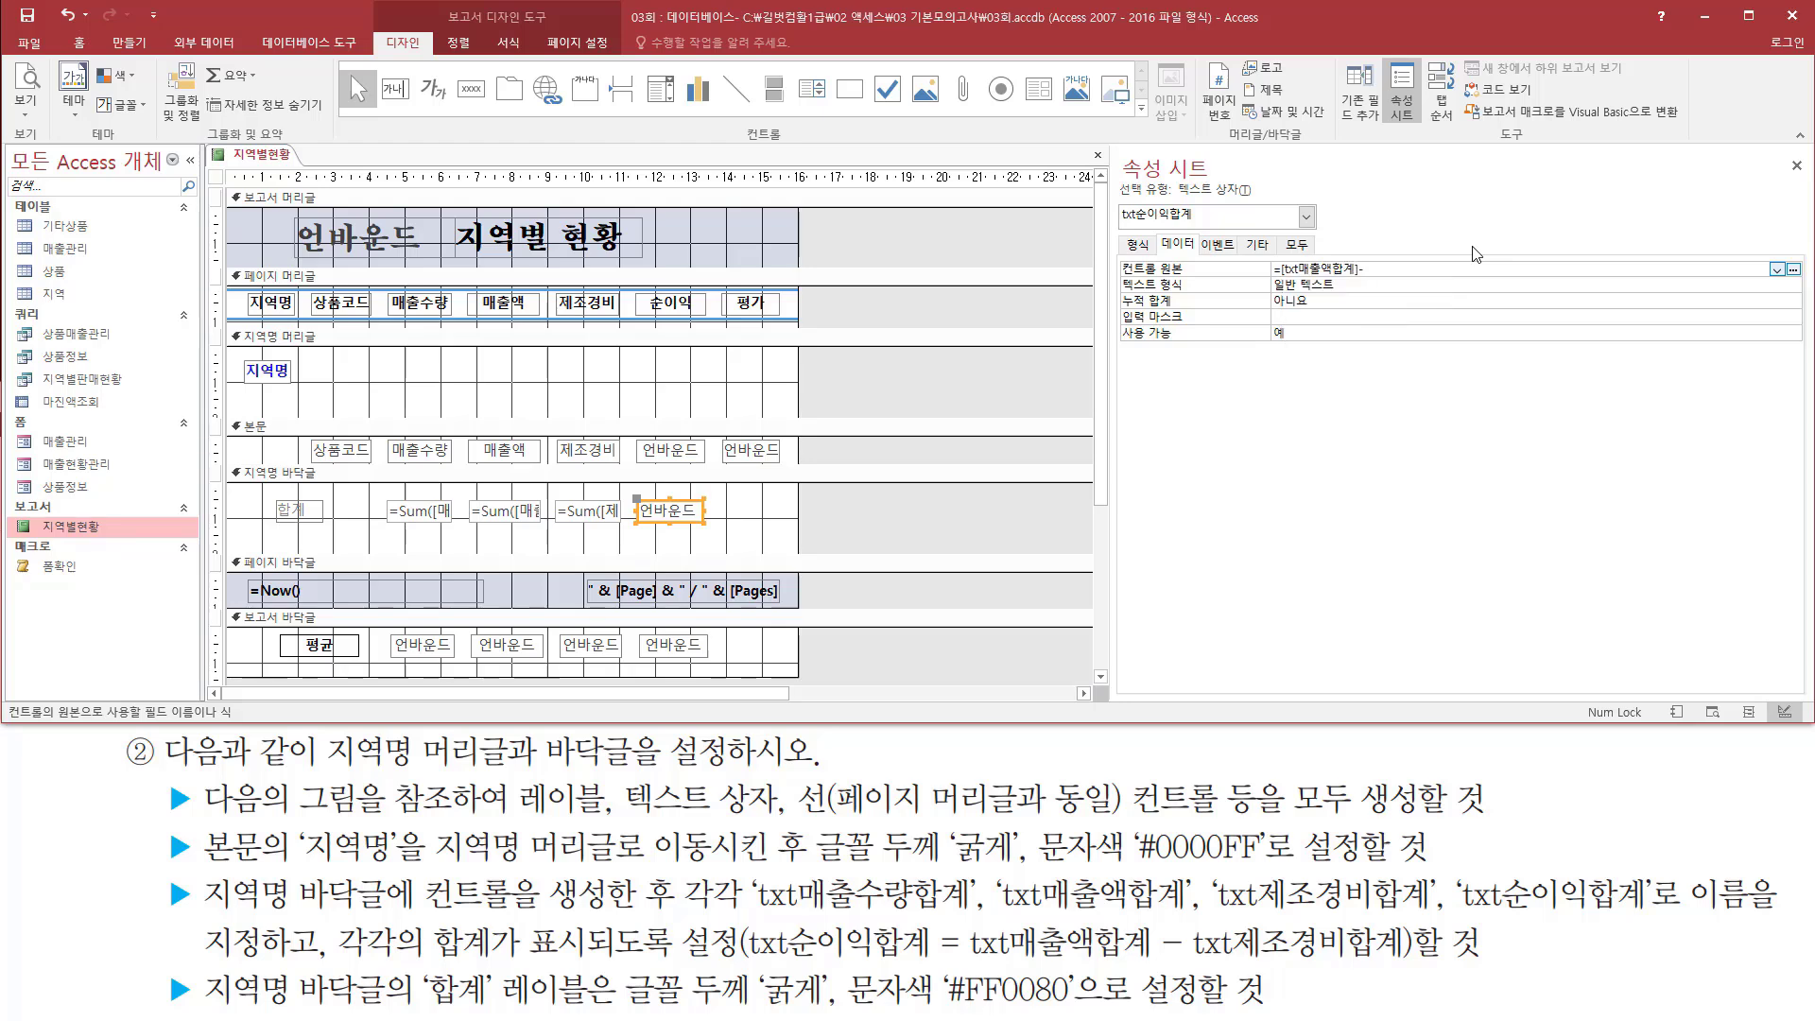
{"action": "type", "text": "-[txt제조"}
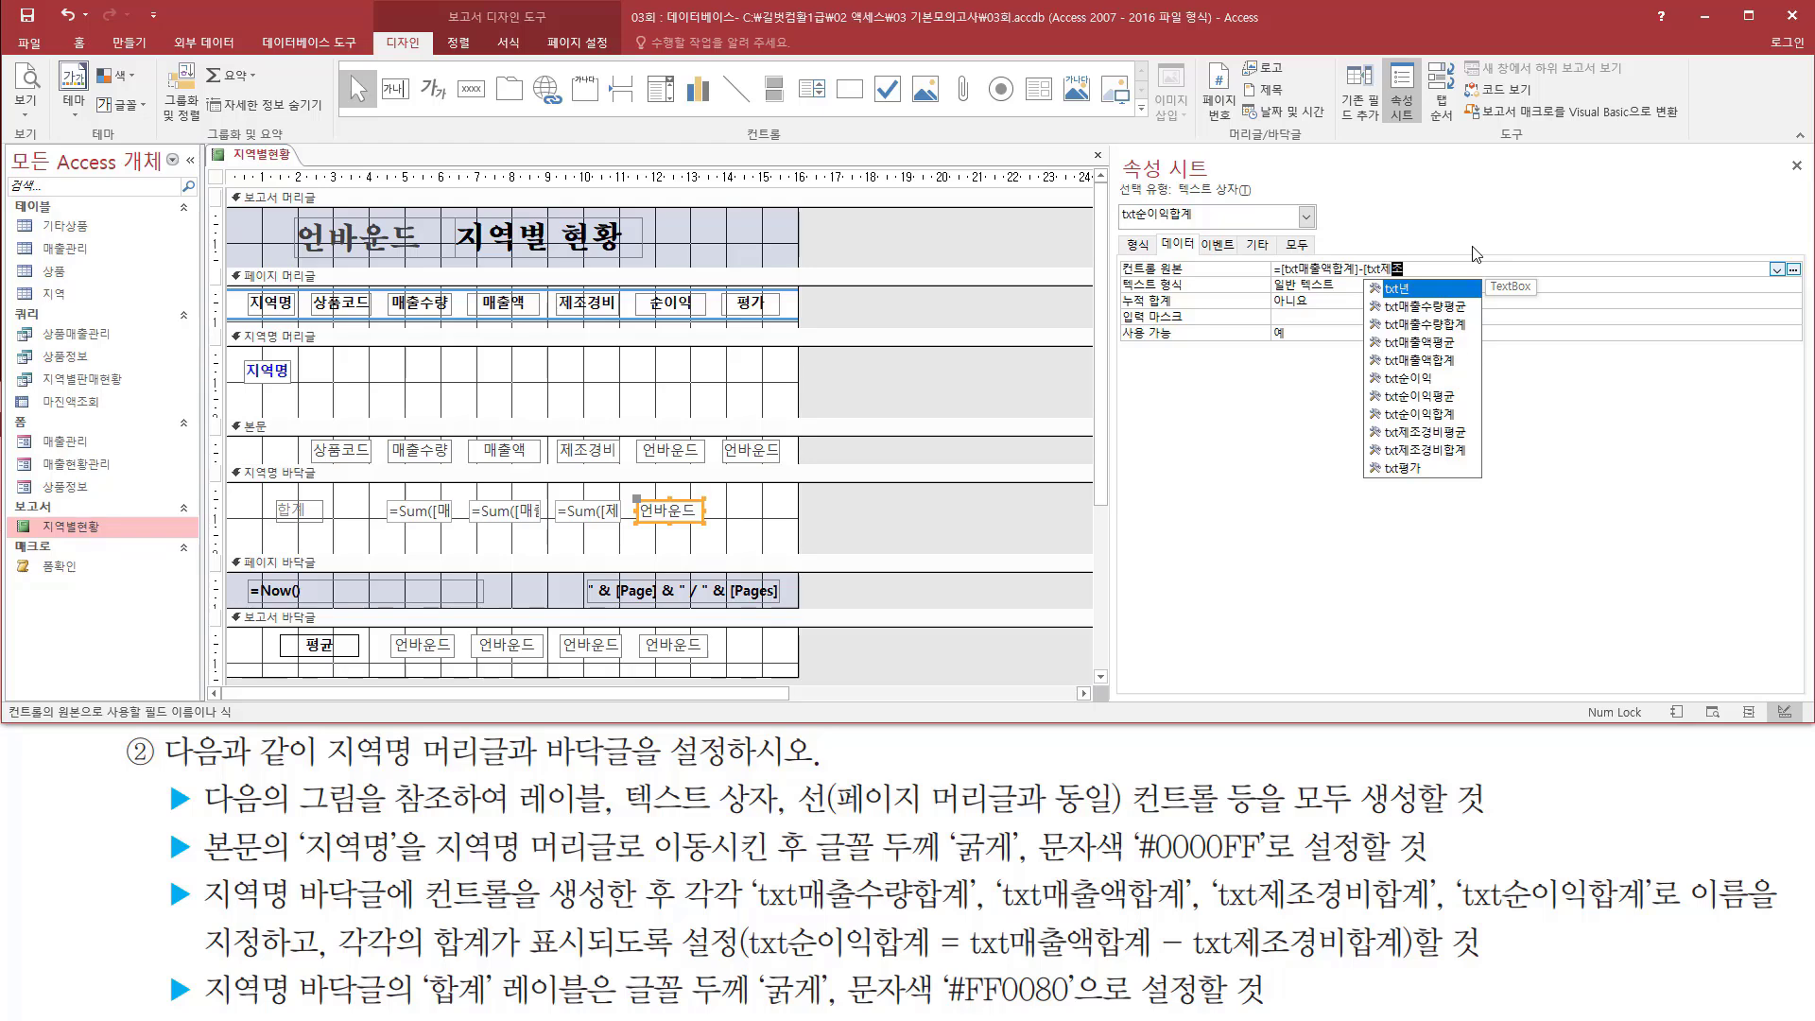
{"action": "type", "text": "경비하ㅂ계"}
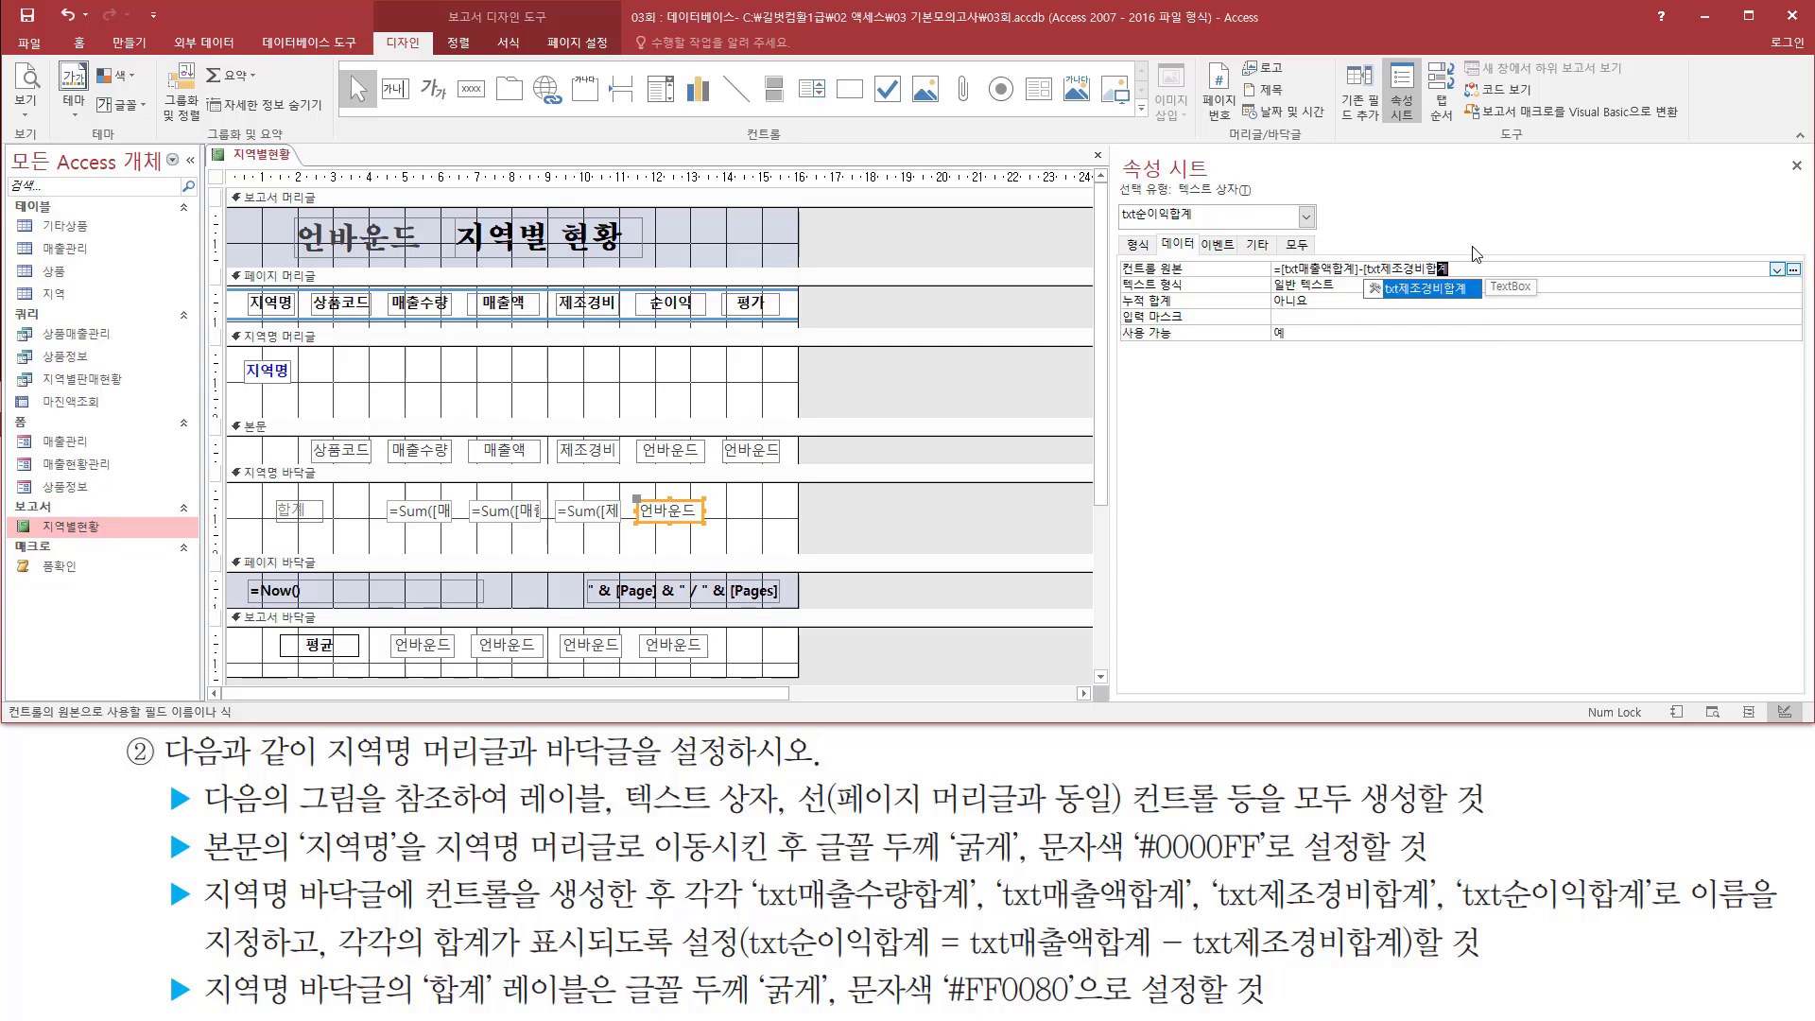
{"action": "type", "text": "]"}
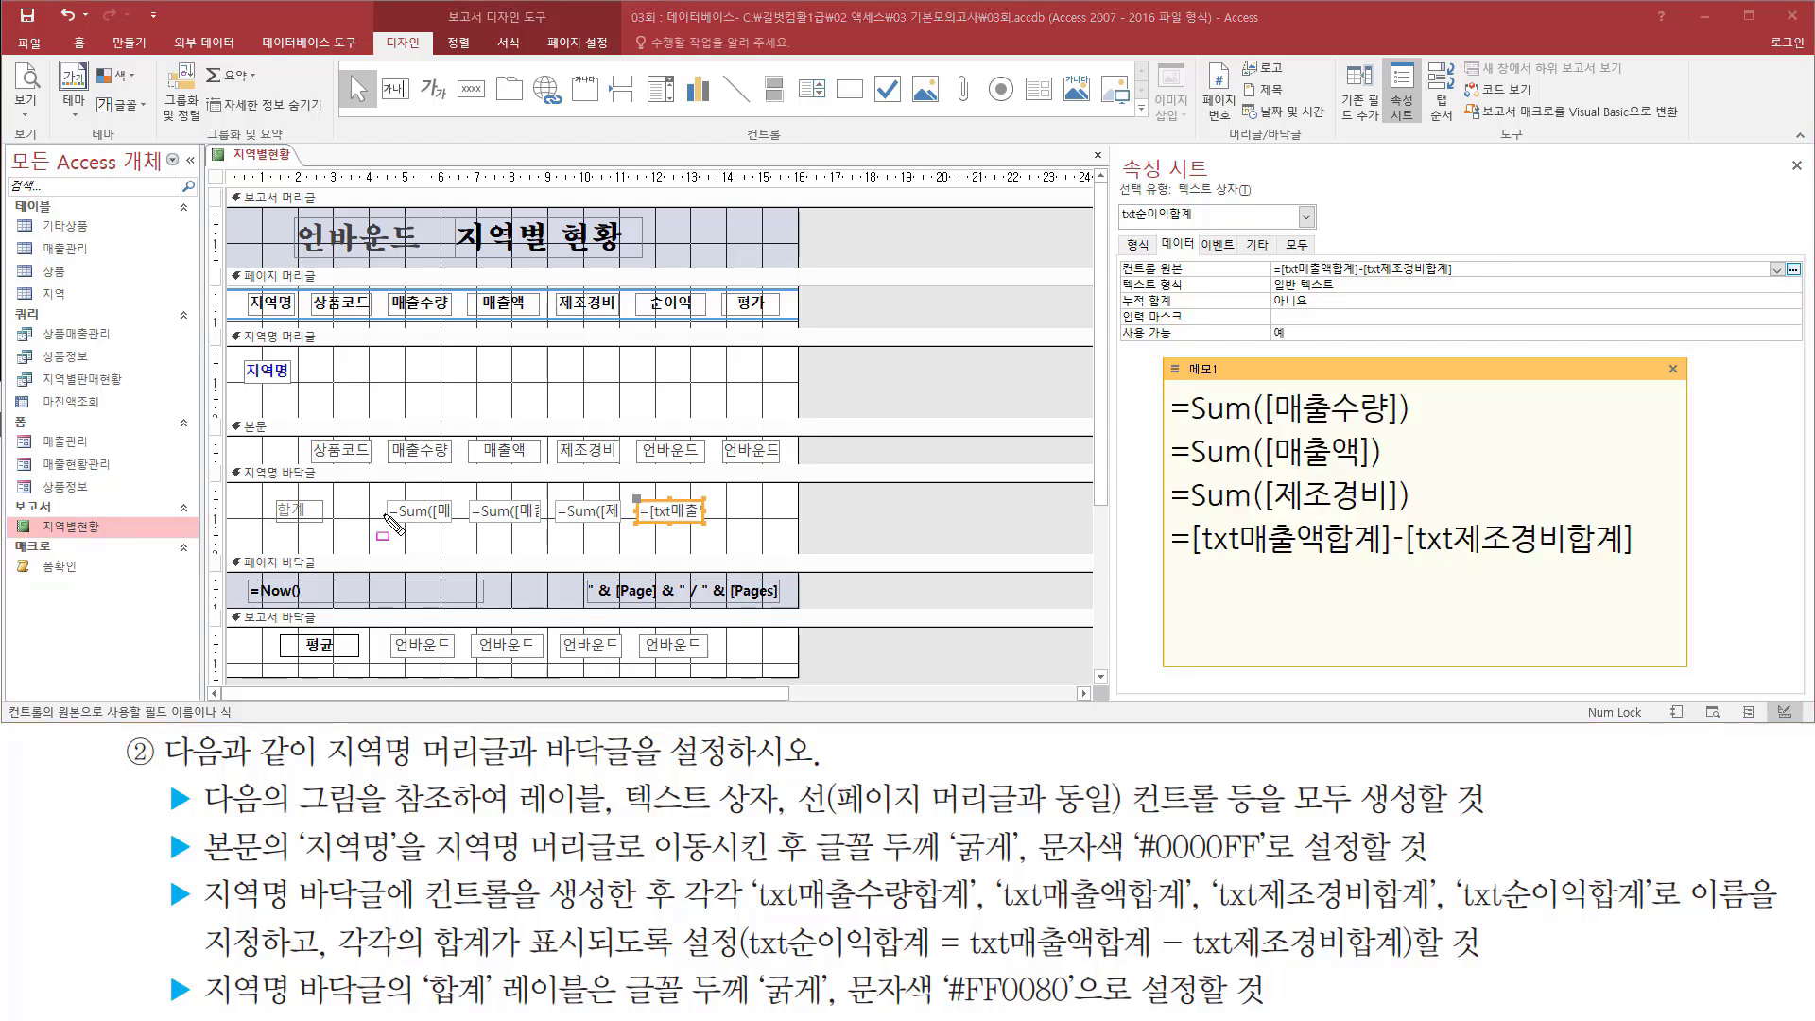
{"action": "mouse_move", "coordinate": [379, 490]}
{"action": "left_mouse_down"}
{"action": "mouse_move", "coordinate": [384, 505]}
{"action": "mouse_move", "coordinate": [734, 537]}
{"action": "left_mouse_up"}
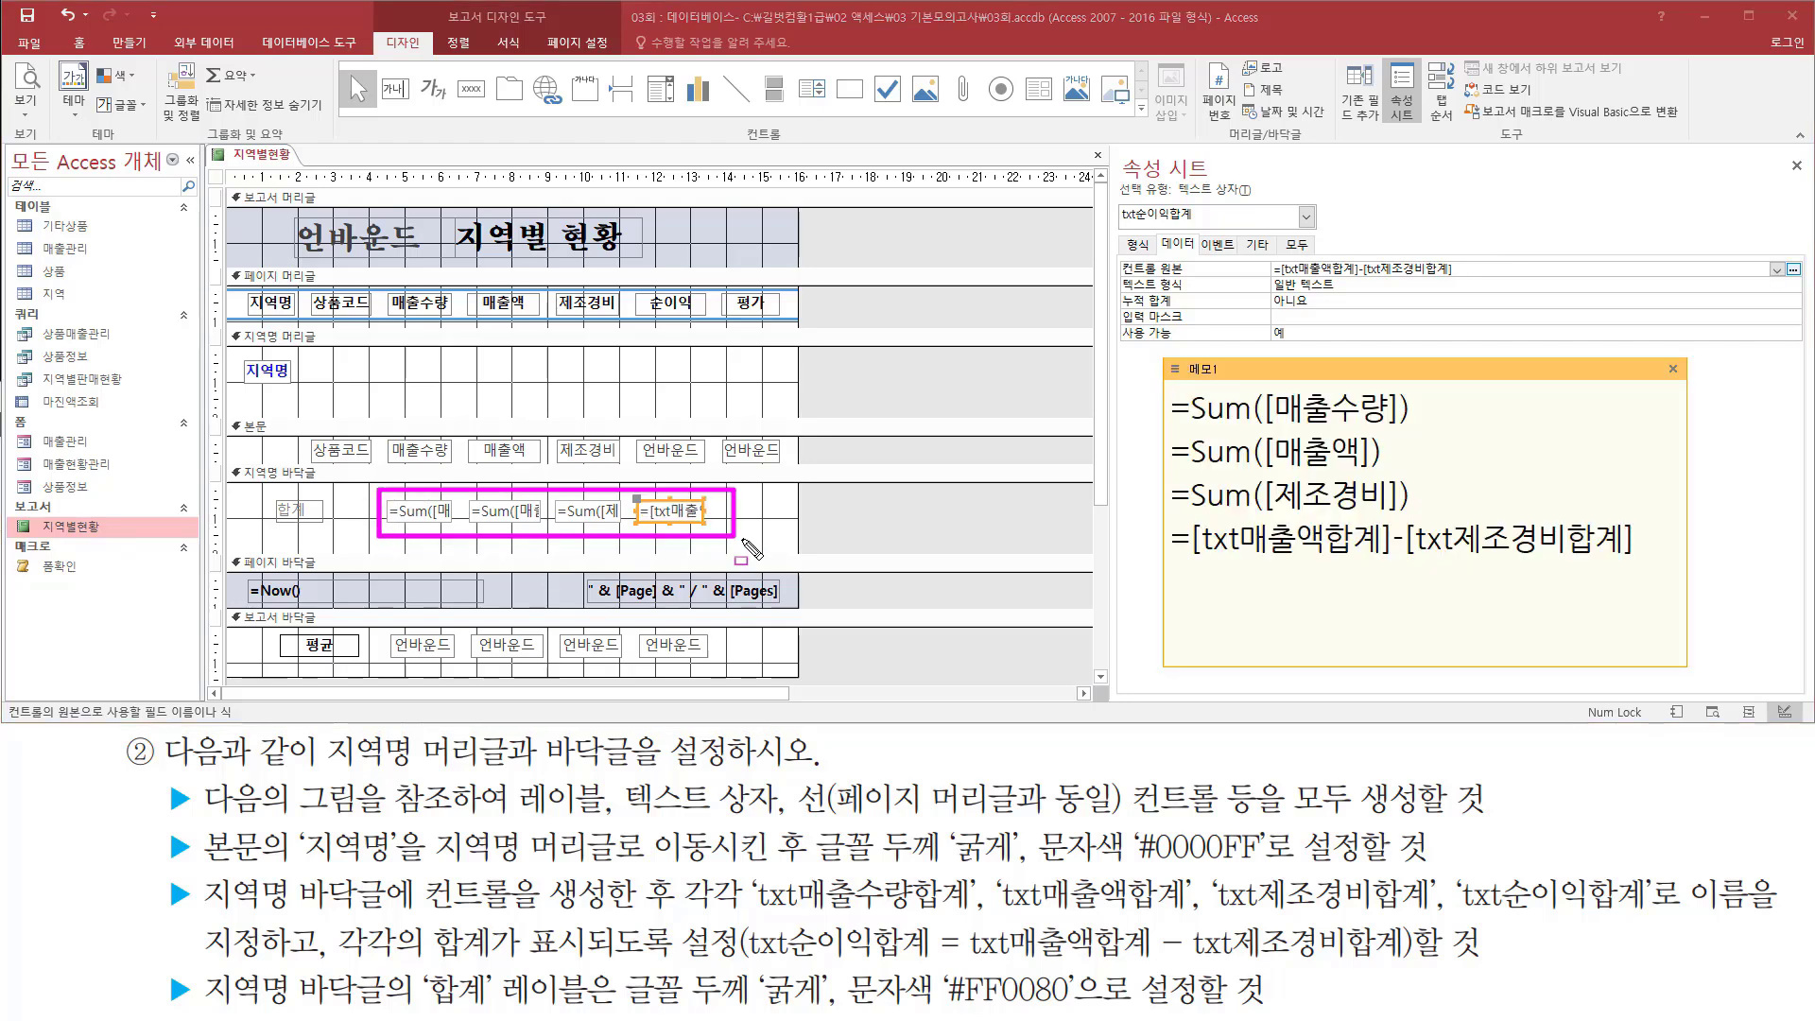
{"action": "mouse_move", "coordinate": [1160, 388]}
{"action": "left_mouse_down"}
{"action": "mouse_move", "coordinate": [1659, 611]}
{"action": "mouse_move", "coordinate": [1683, 591]}
{"action": "mouse_move", "coordinate": [1669, 581]}
{"action": "left_mouse_up"}
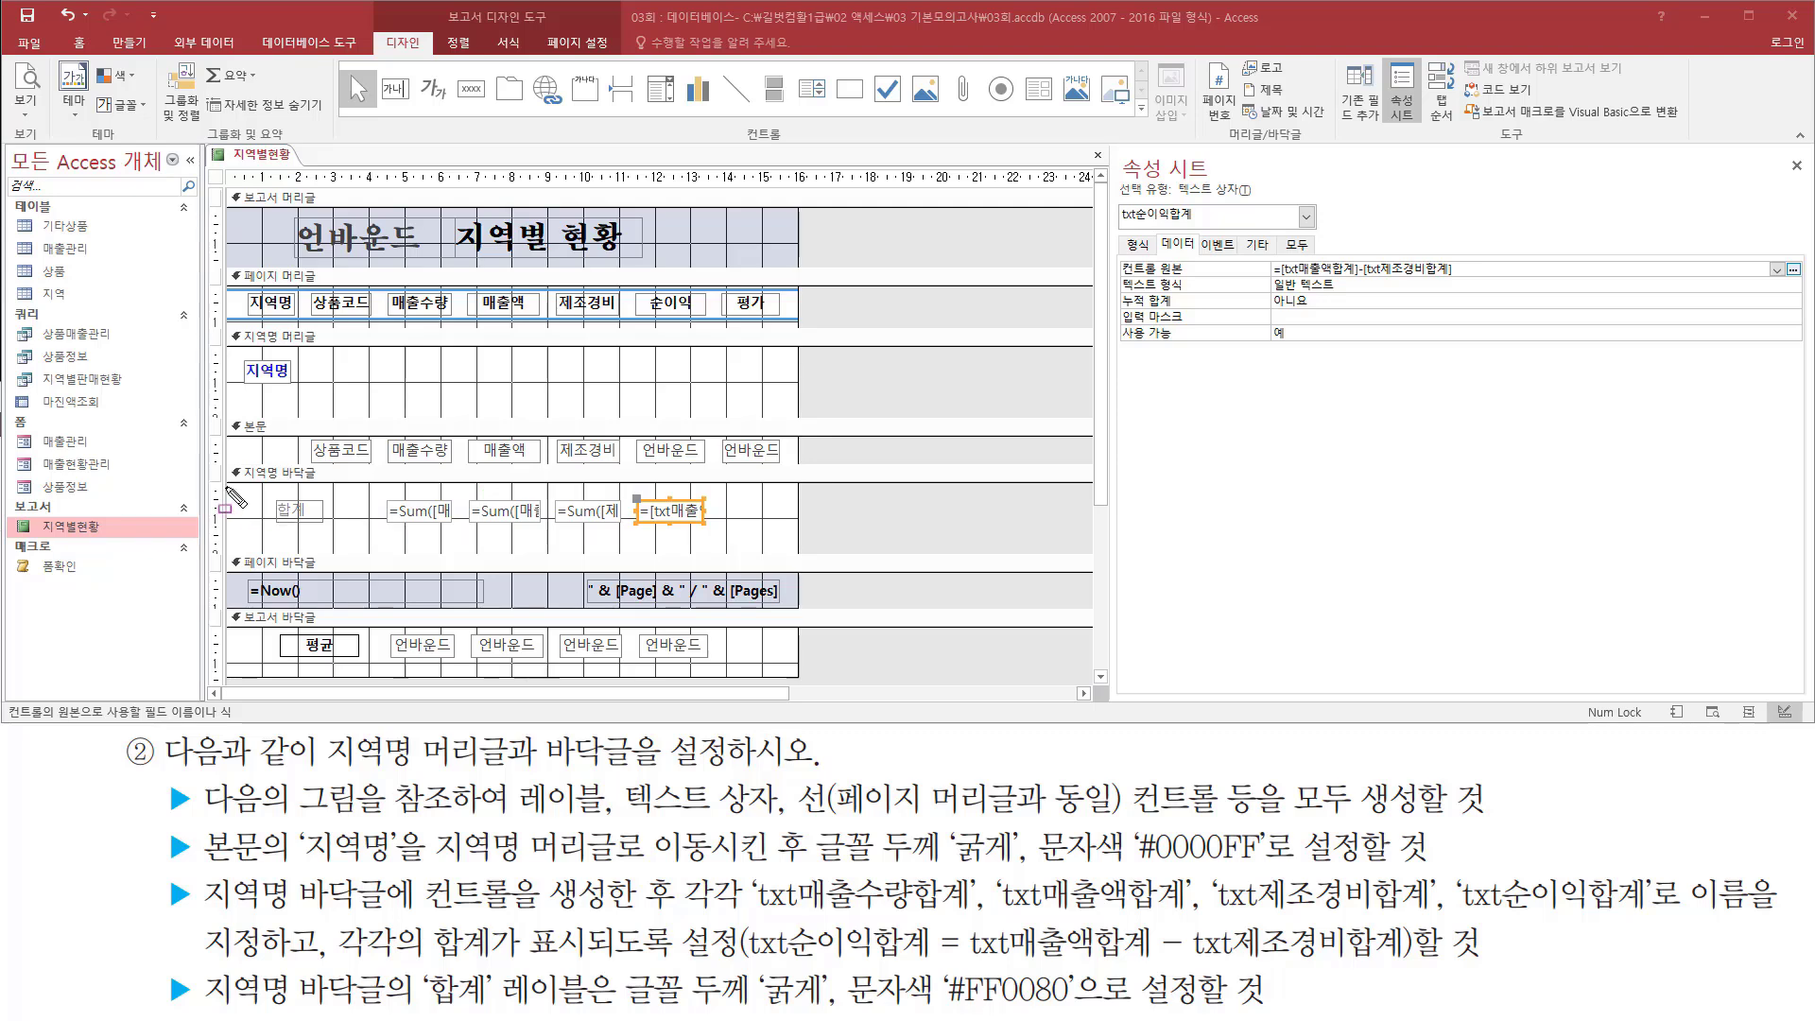
{"action": "left_click_drag", "start_coordinate": [227, 486], "coordinate": [784, 486]}
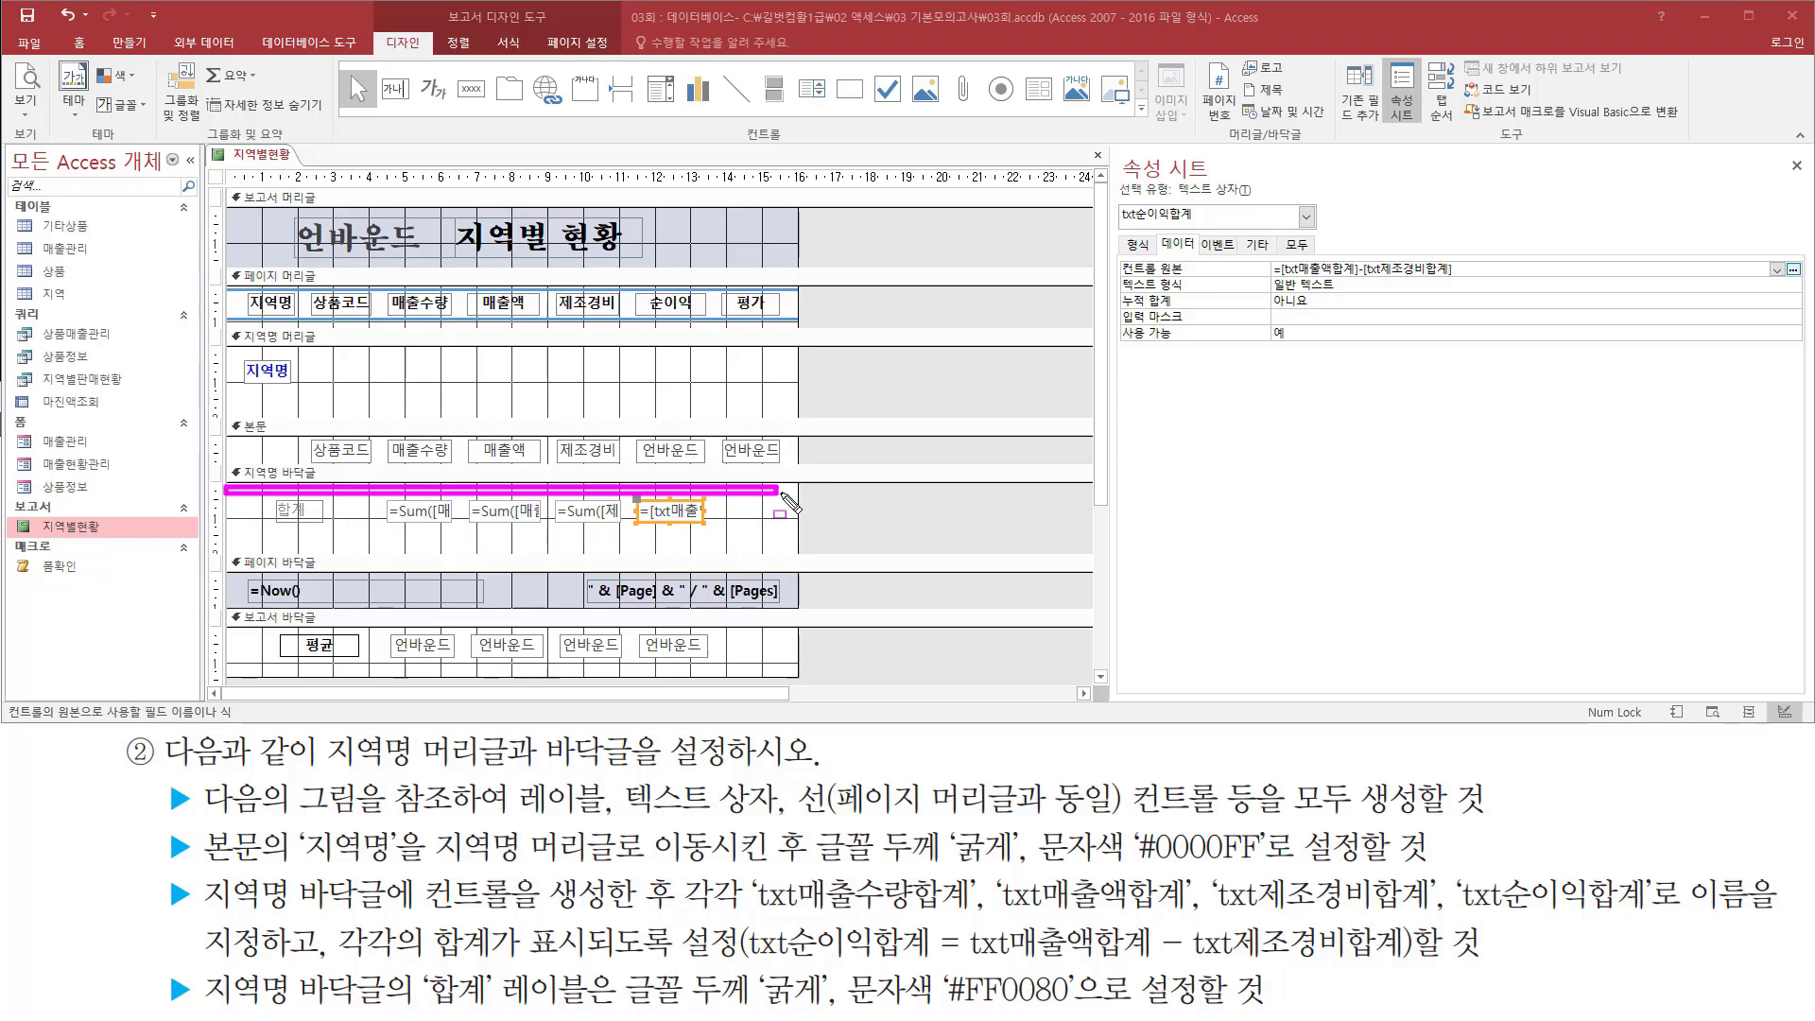
{"action": "left_click_drag", "start_coordinate": [224, 536], "coordinate": [784, 536]}
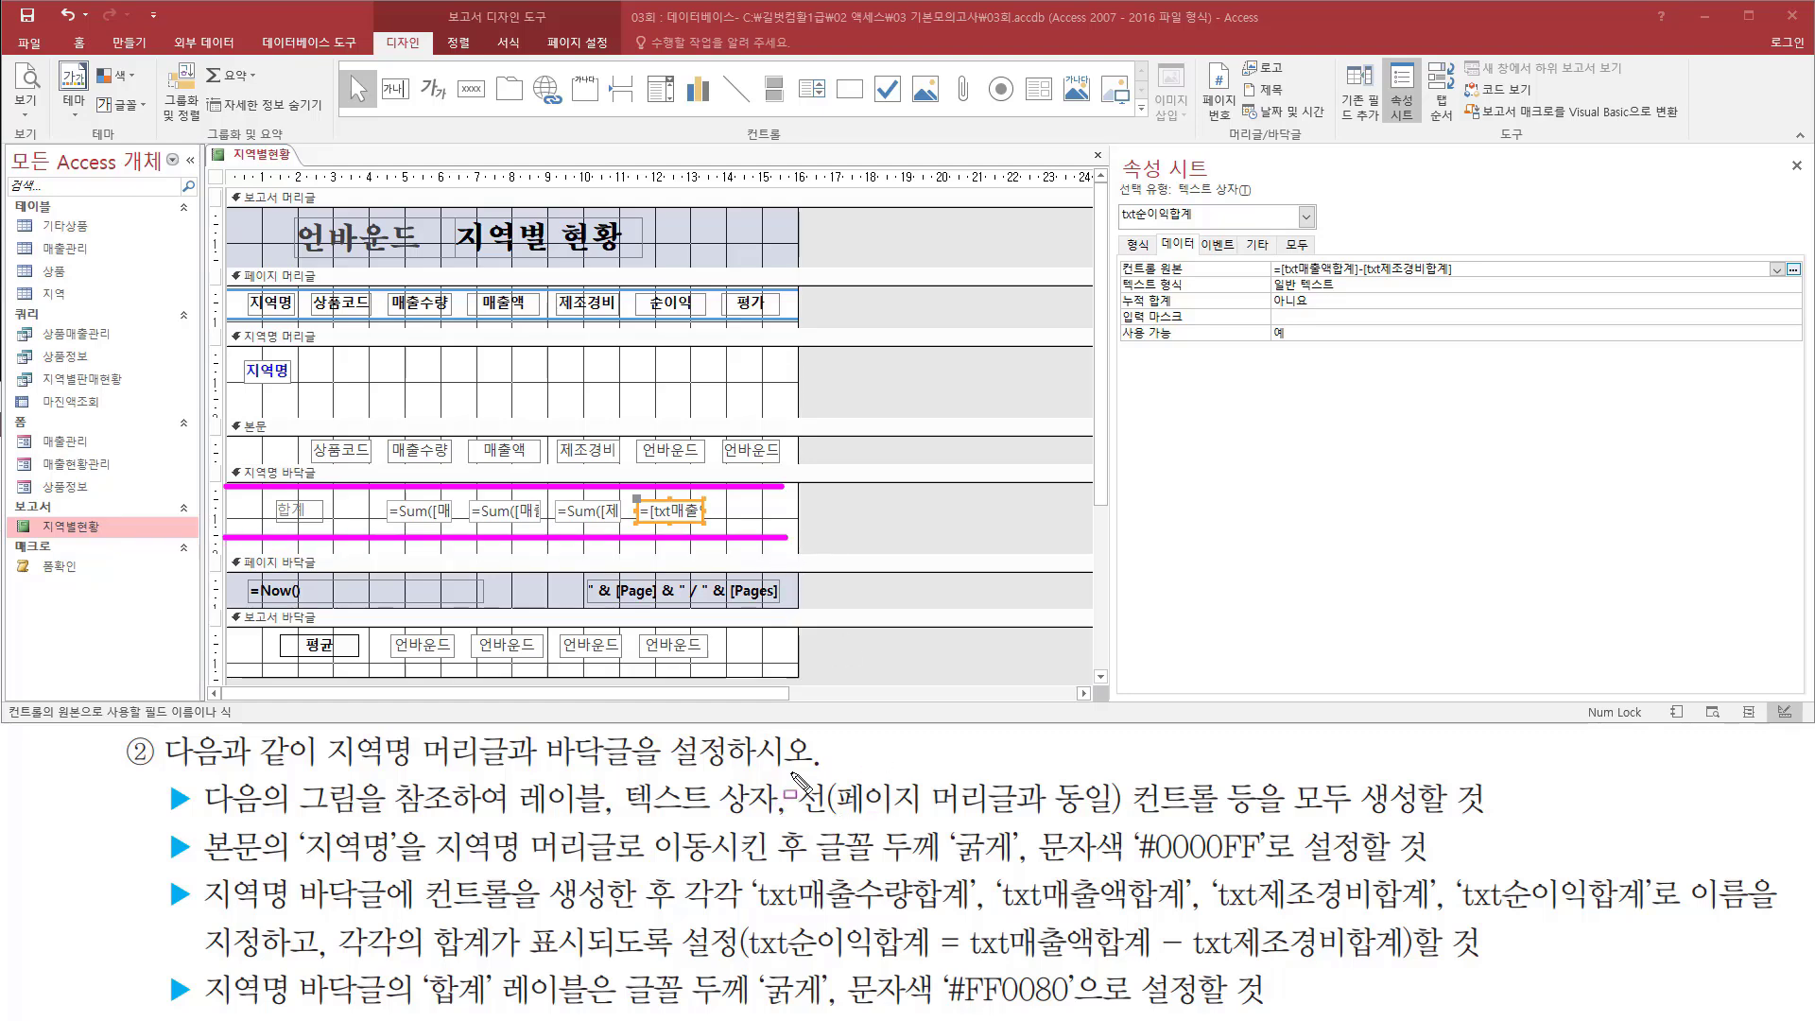
{"action": "mouse_move", "coordinate": [790, 770]}
{"action": "left_mouse_down"}
{"action": "mouse_move", "coordinate": [959, 823]}
{"action": "mouse_move", "coordinate": [1126, 822]}
{"action": "left_mouse_up"}
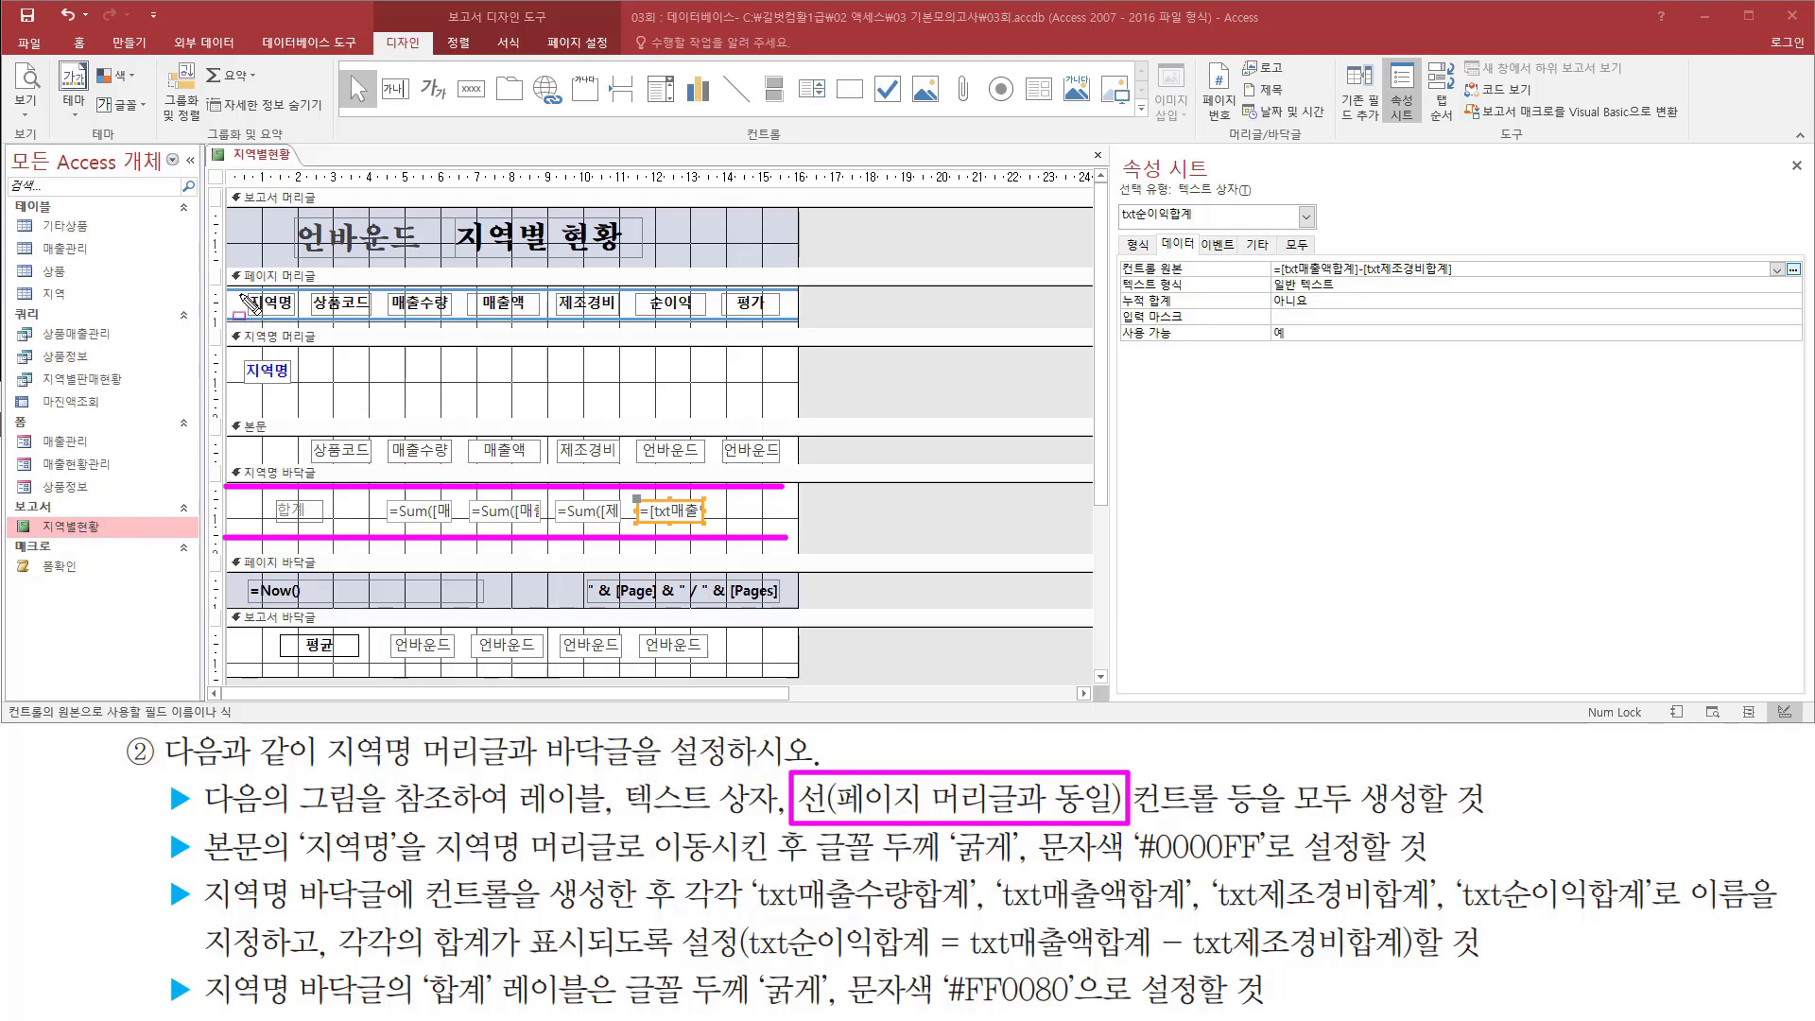
{"action": "left_click_drag", "start_coordinate": [224, 281], "coordinate": [811, 301]}
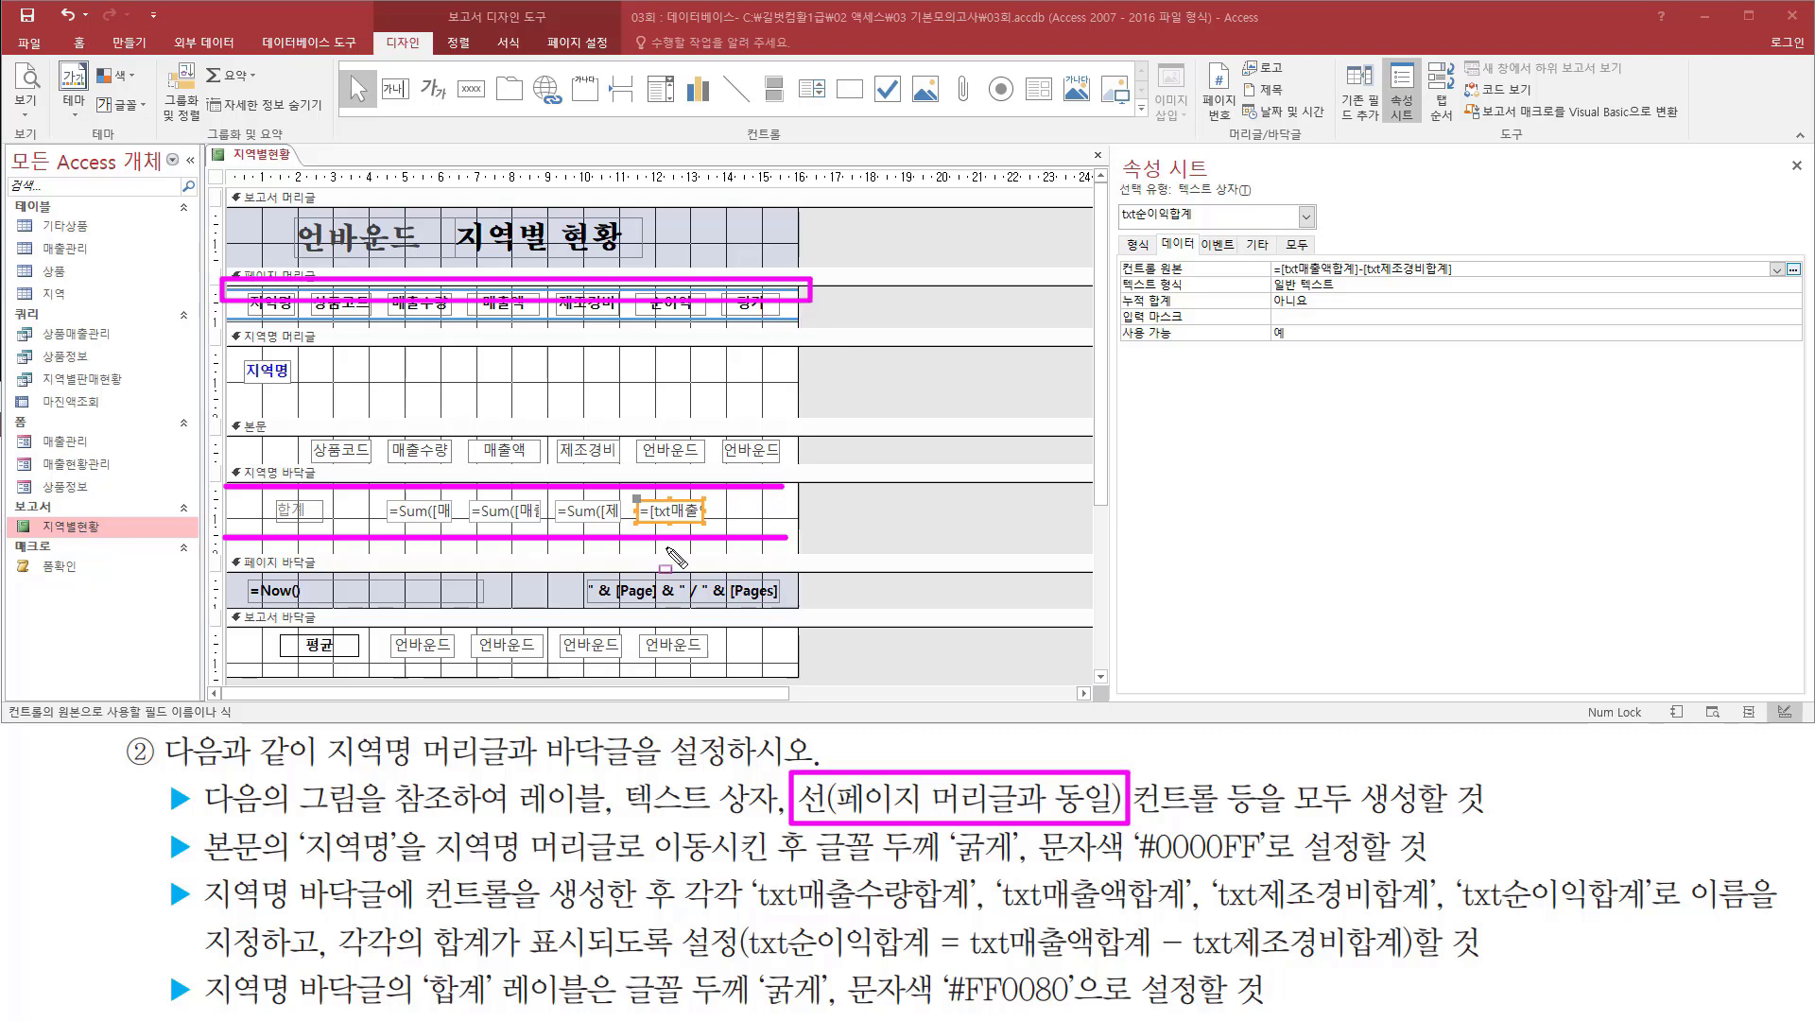
Step: Copy the two horizontal lines enclosing the 페이지 머리글 labels and paste them into the 지역명 바닥글 section
{"action": "key", "text": "Escape"}
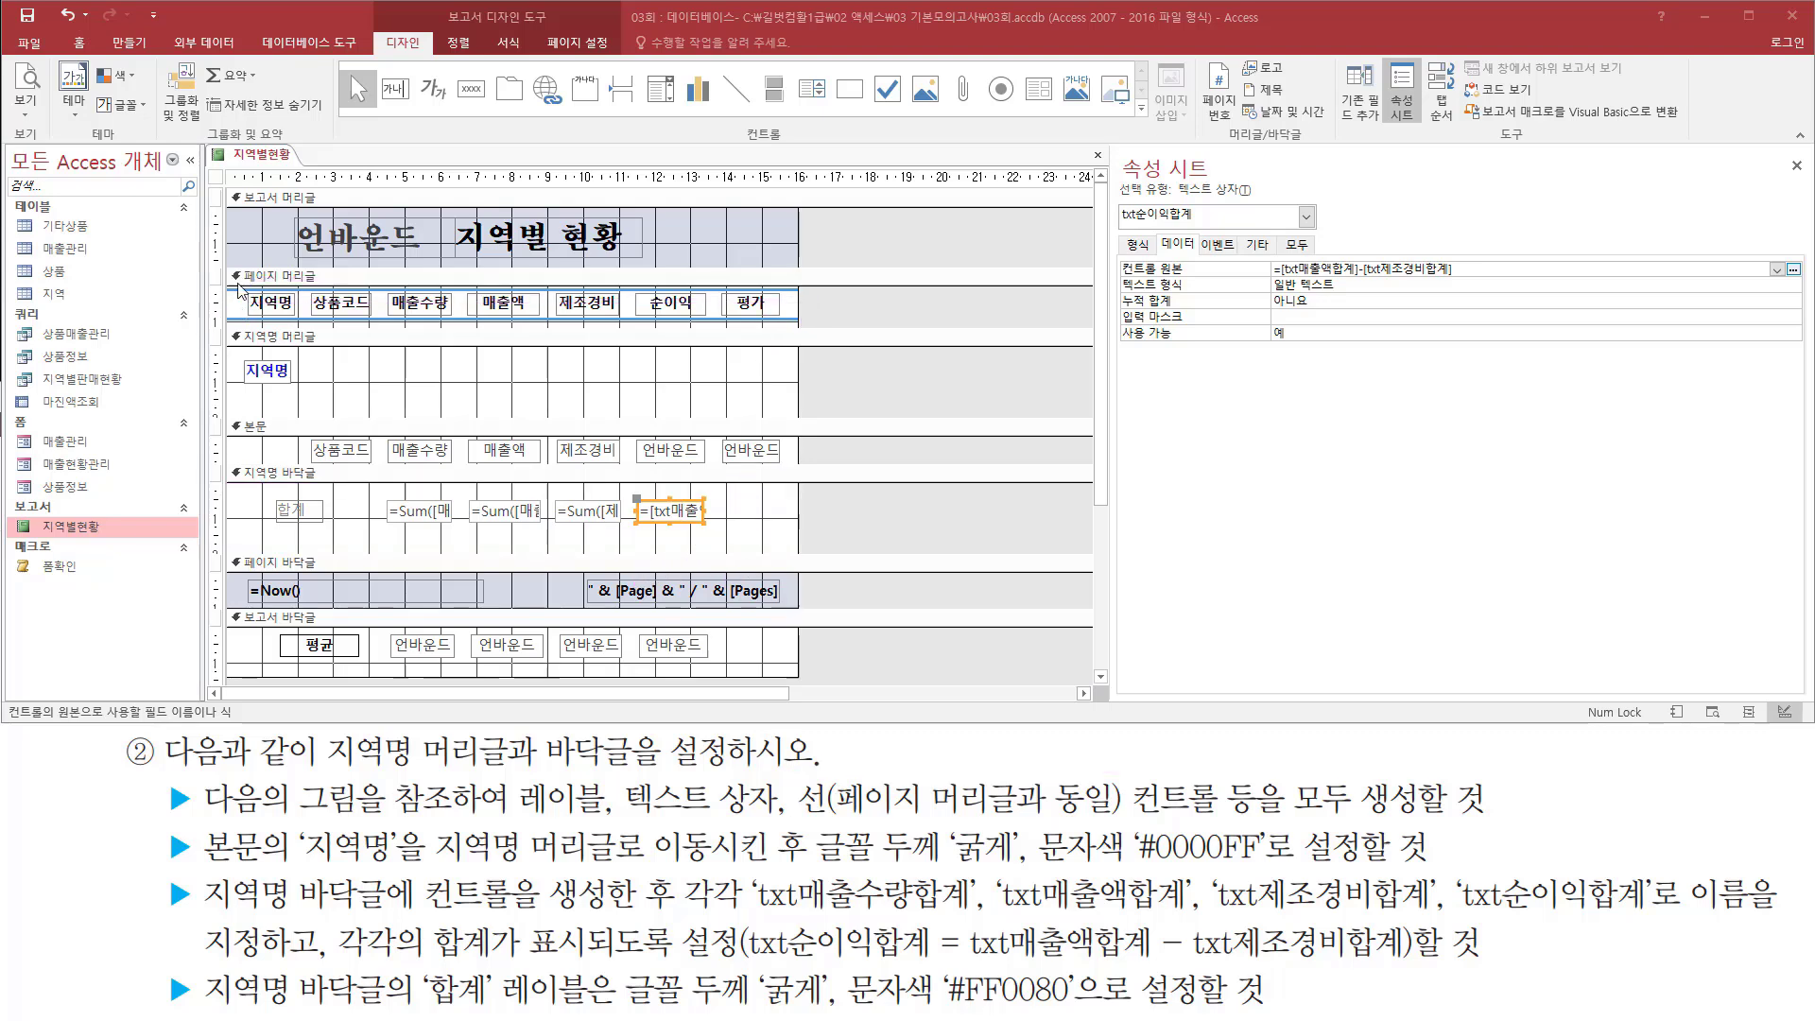
{"action": "left_click", "coordinate": [238, 288]}
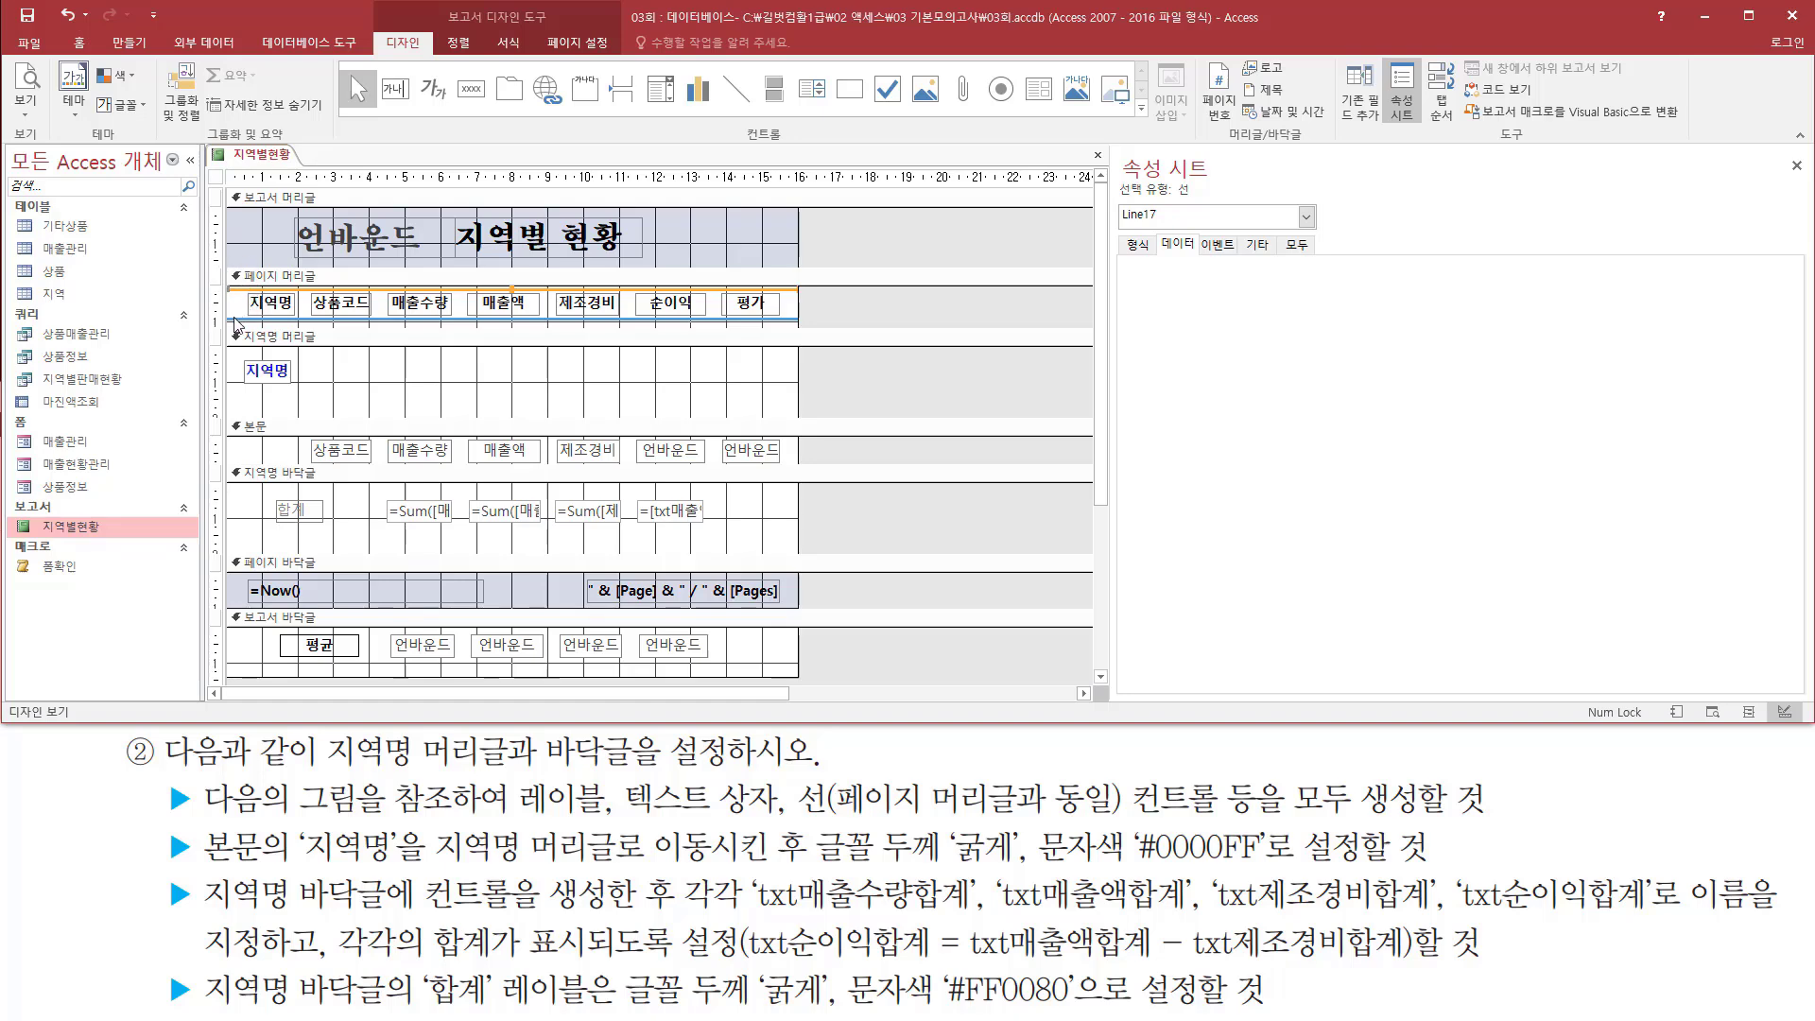
{"action": "left_click", "coordinate": [237, 321], "text": "shift"}
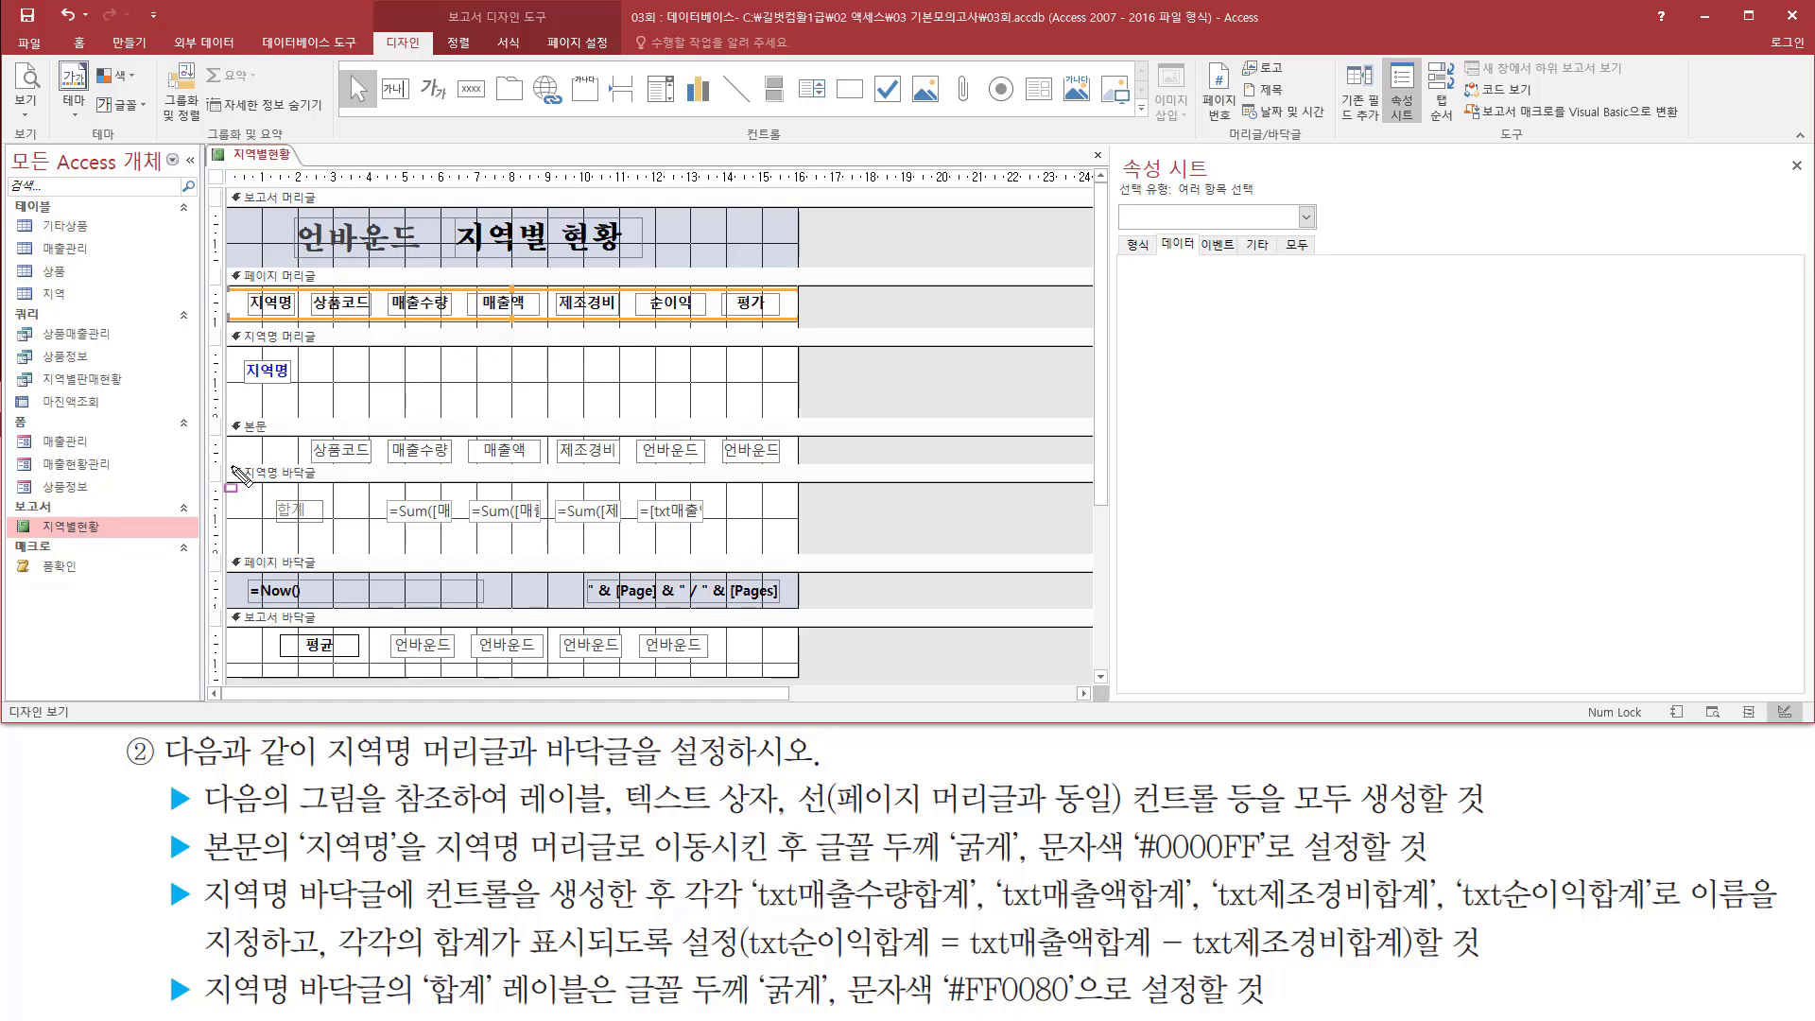
{"action": "left_click_drag", "start_coordinate": [230, 464], "coordinate": [782, 549]}
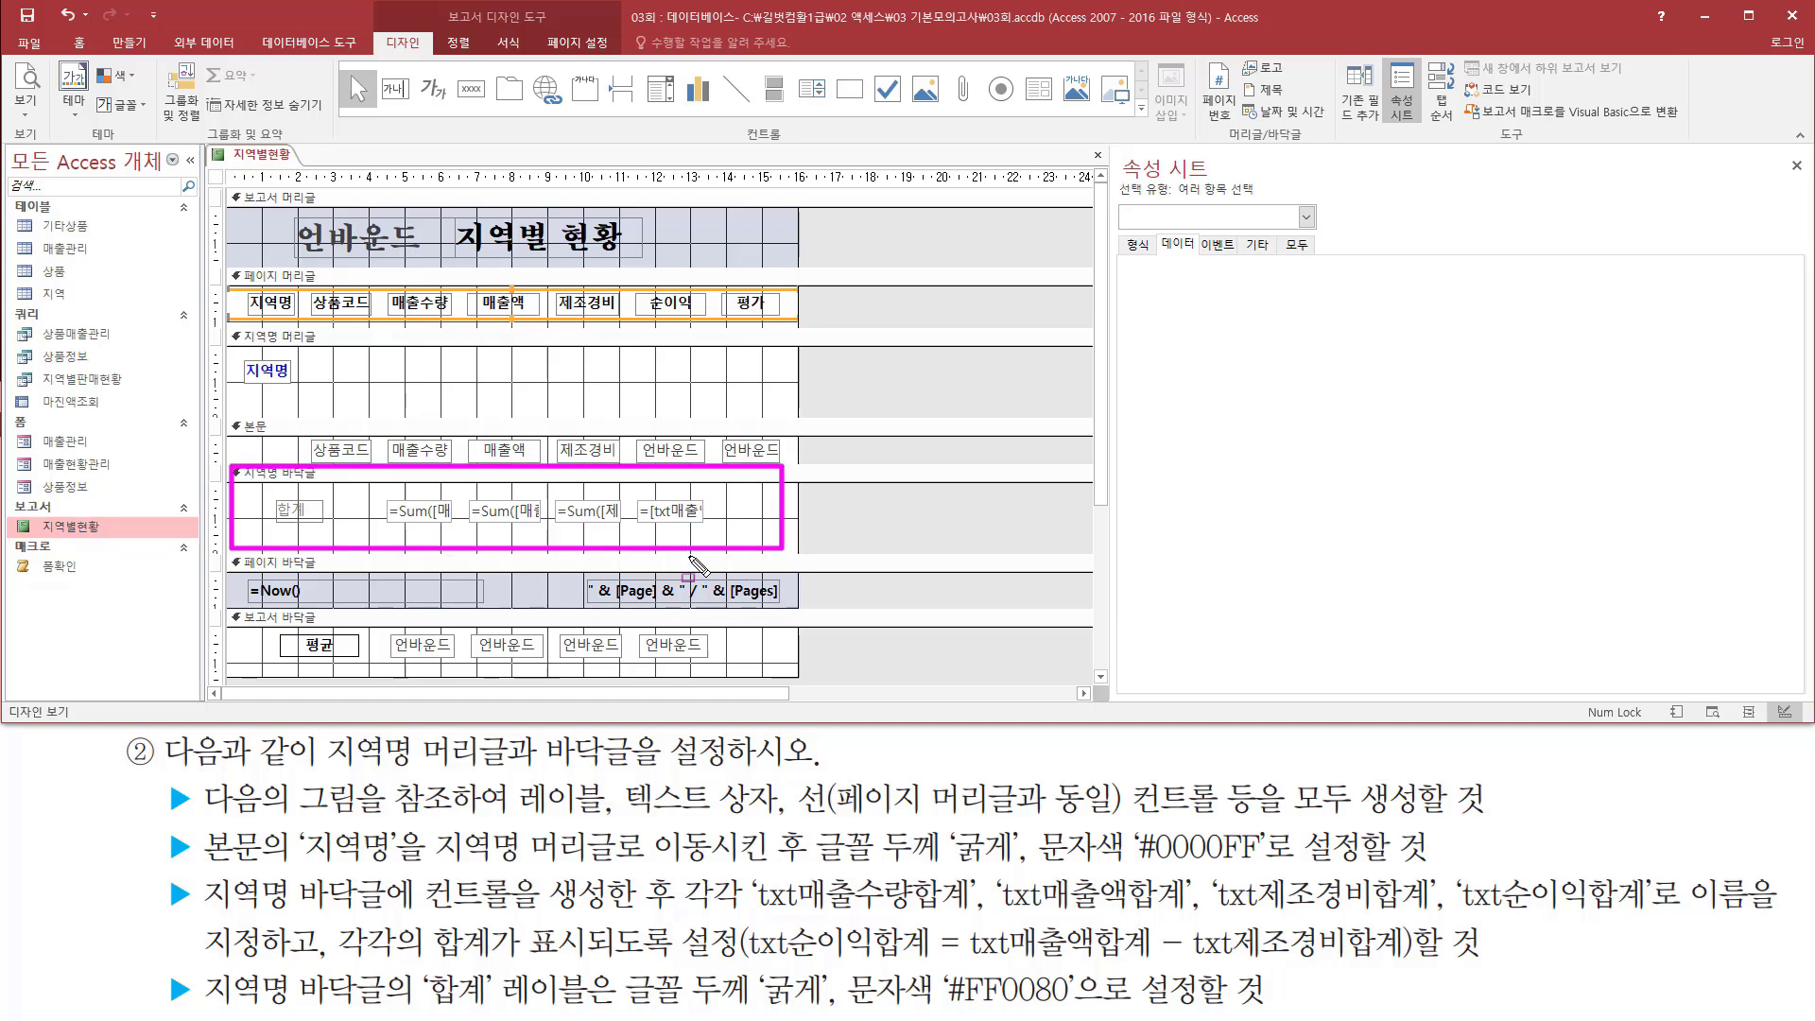
{"action": "key", "text": "Escape"}
{"action": "left_click", "coordinate": [248, 505]}
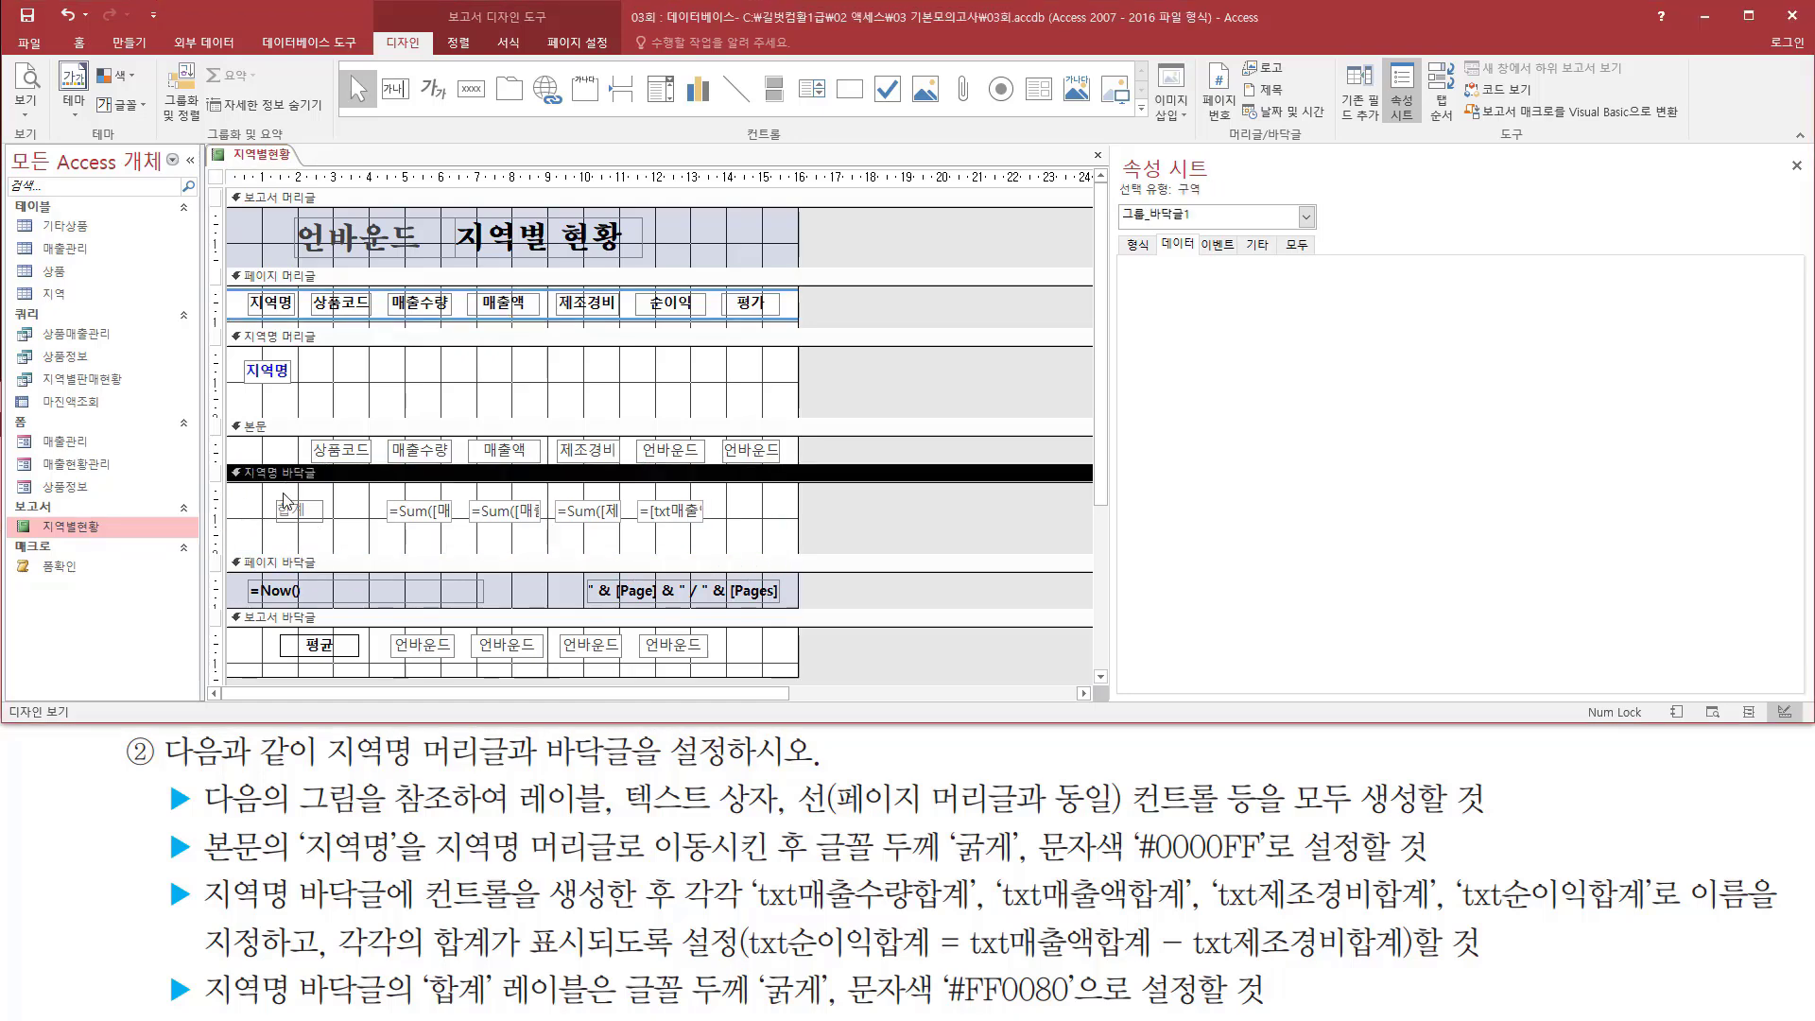
{"action": "left_click", "coordinate": [246, 510]}
{"action": "left_click", "coordinate": [247, 517]}
{"action": "left_click_drag", "start_coordinate": [267, 504], "coordinate": [605, 522]}
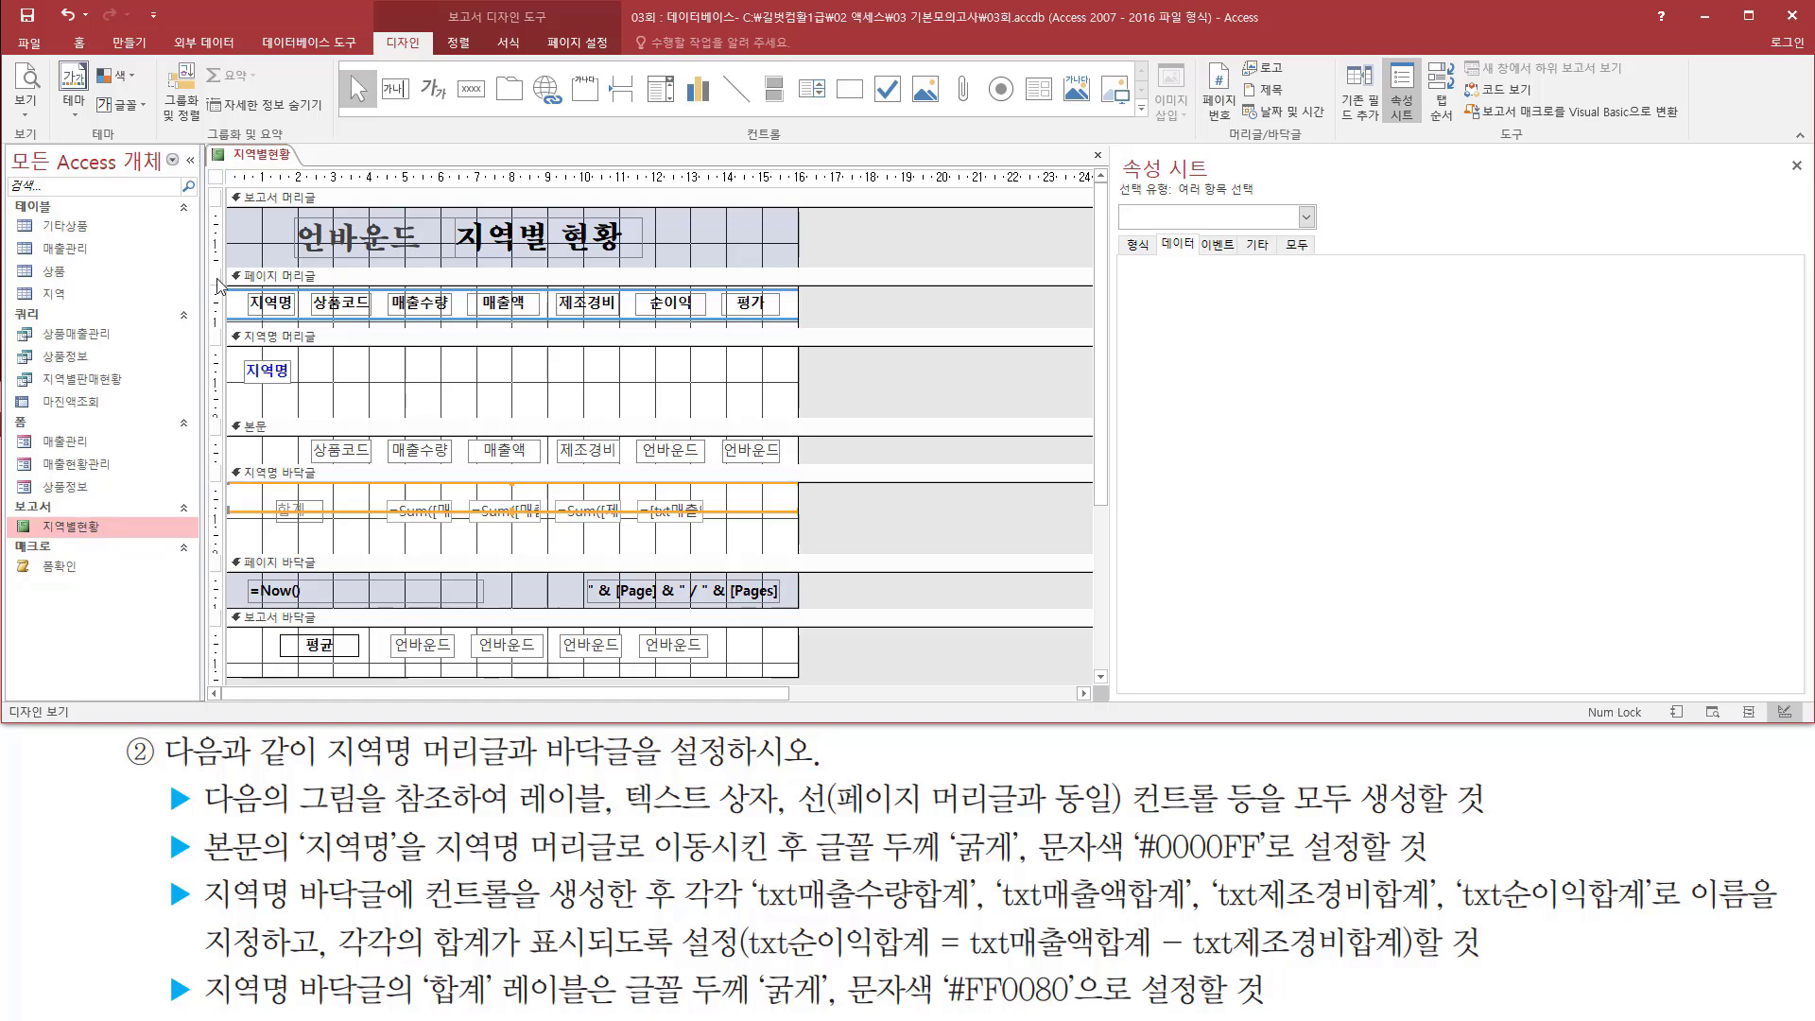
Step: Move both pasted lines down together in the 지역명 footer so they enclose the 합계 label and total text boxes
{"action": "mouse_move", "coordinate": [217, 274]}
{"action": "left_mouse_down"}
{"action": "mouse_move", "coordinate": [355, 342]}
{"action": "mouse_move", "coordinate": [810, 332]}
{"action": "left_mouse_up"}
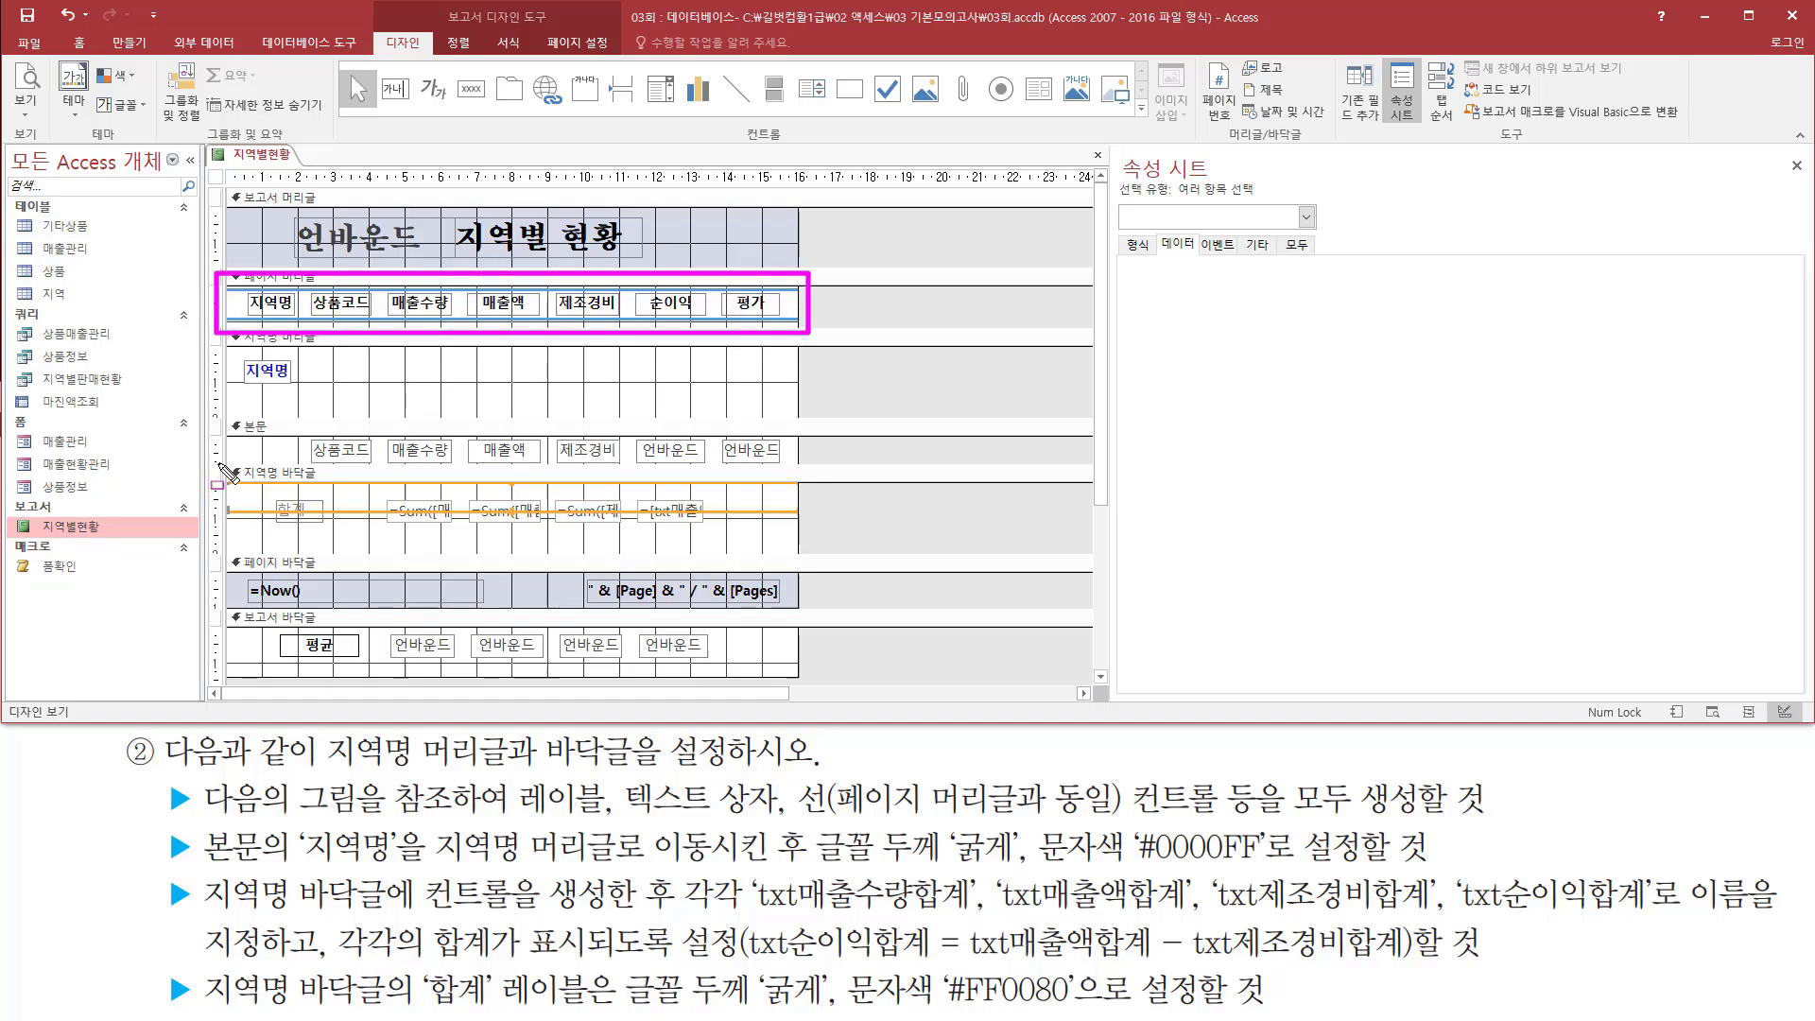
{"action": "left_click_drag", "start_coordinate": [215, 463], "coordinate": [897, 531]}
{"action": "key", "text": "Escape"}
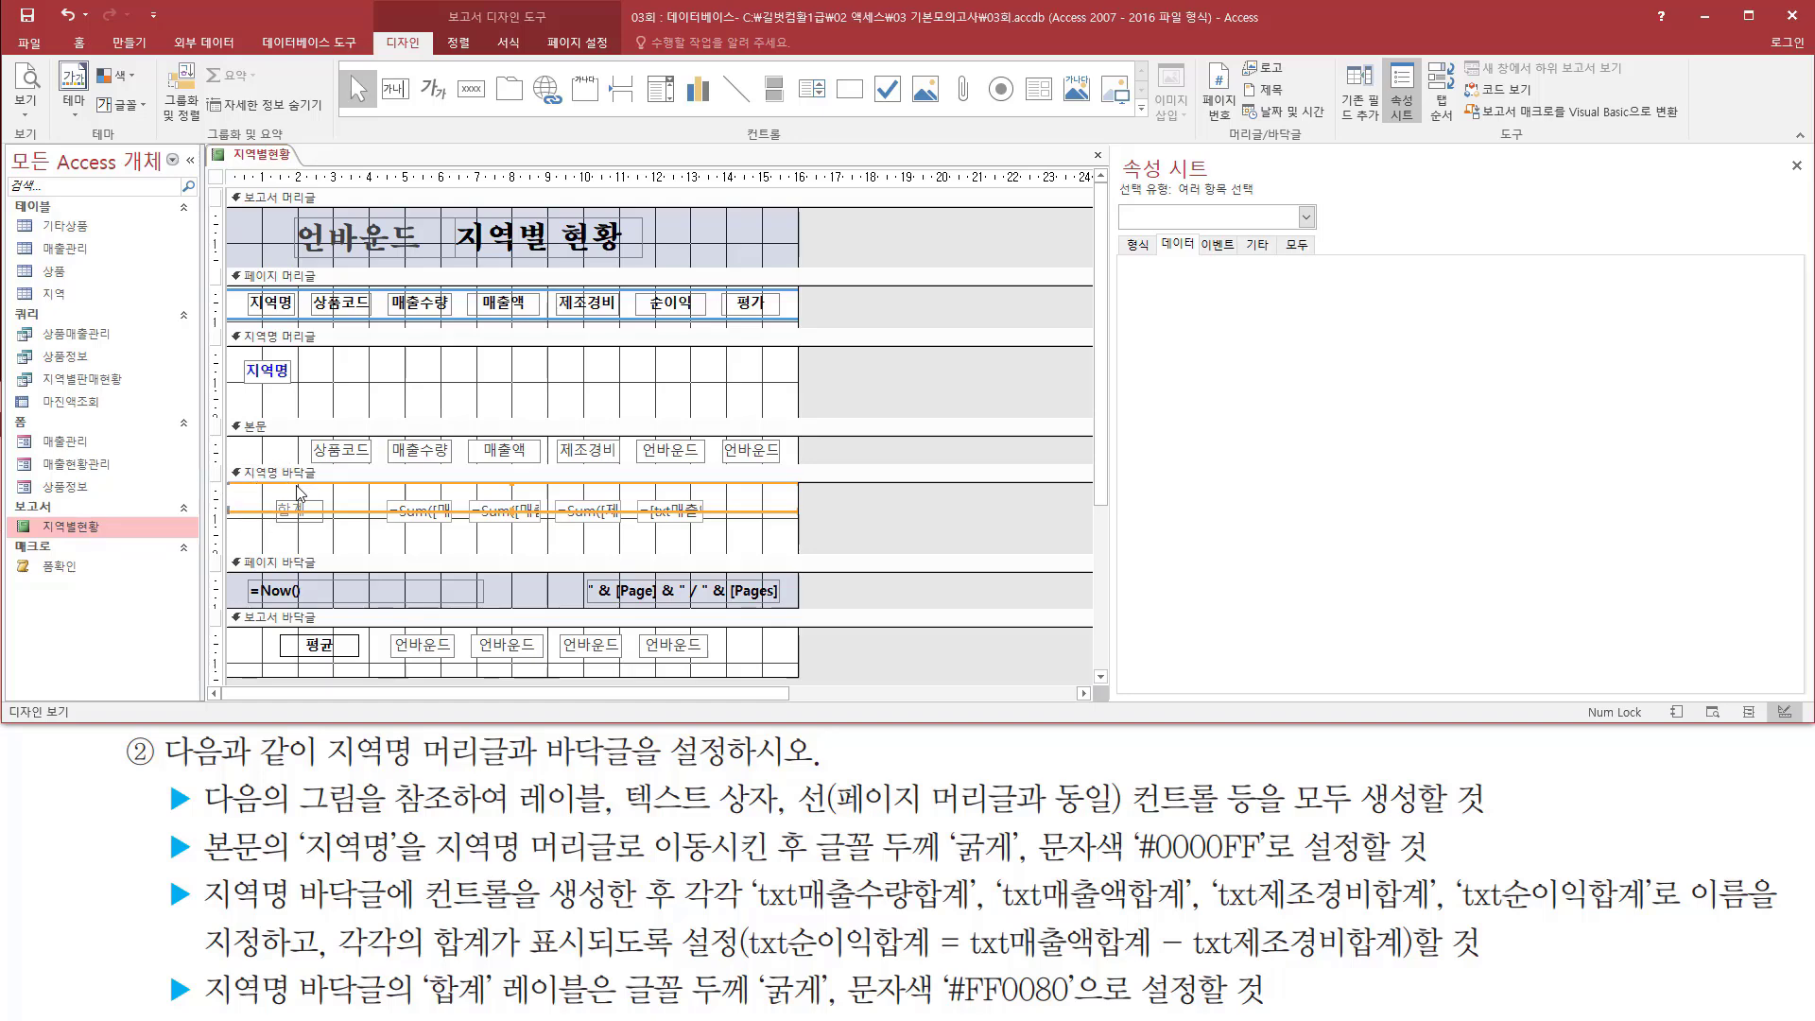
{"action": "left_click_drag", "start_coordinate": [297, 517], "coordinate": [310, 531]}
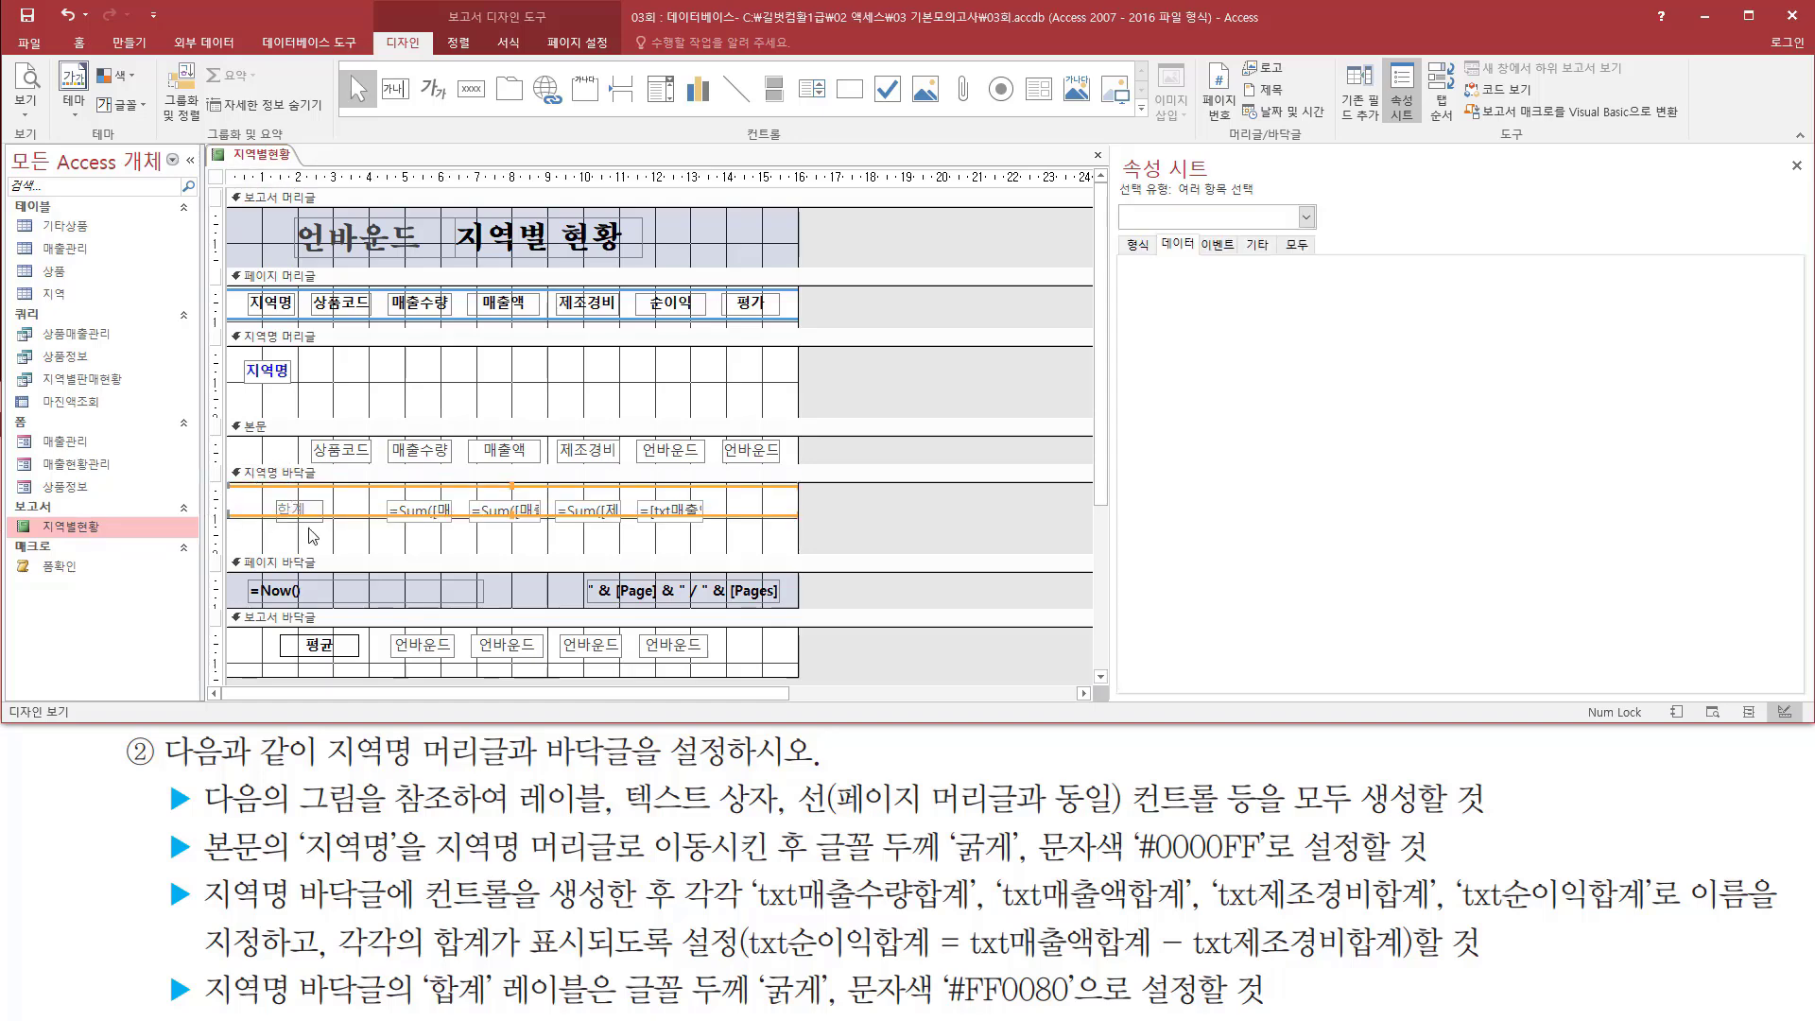
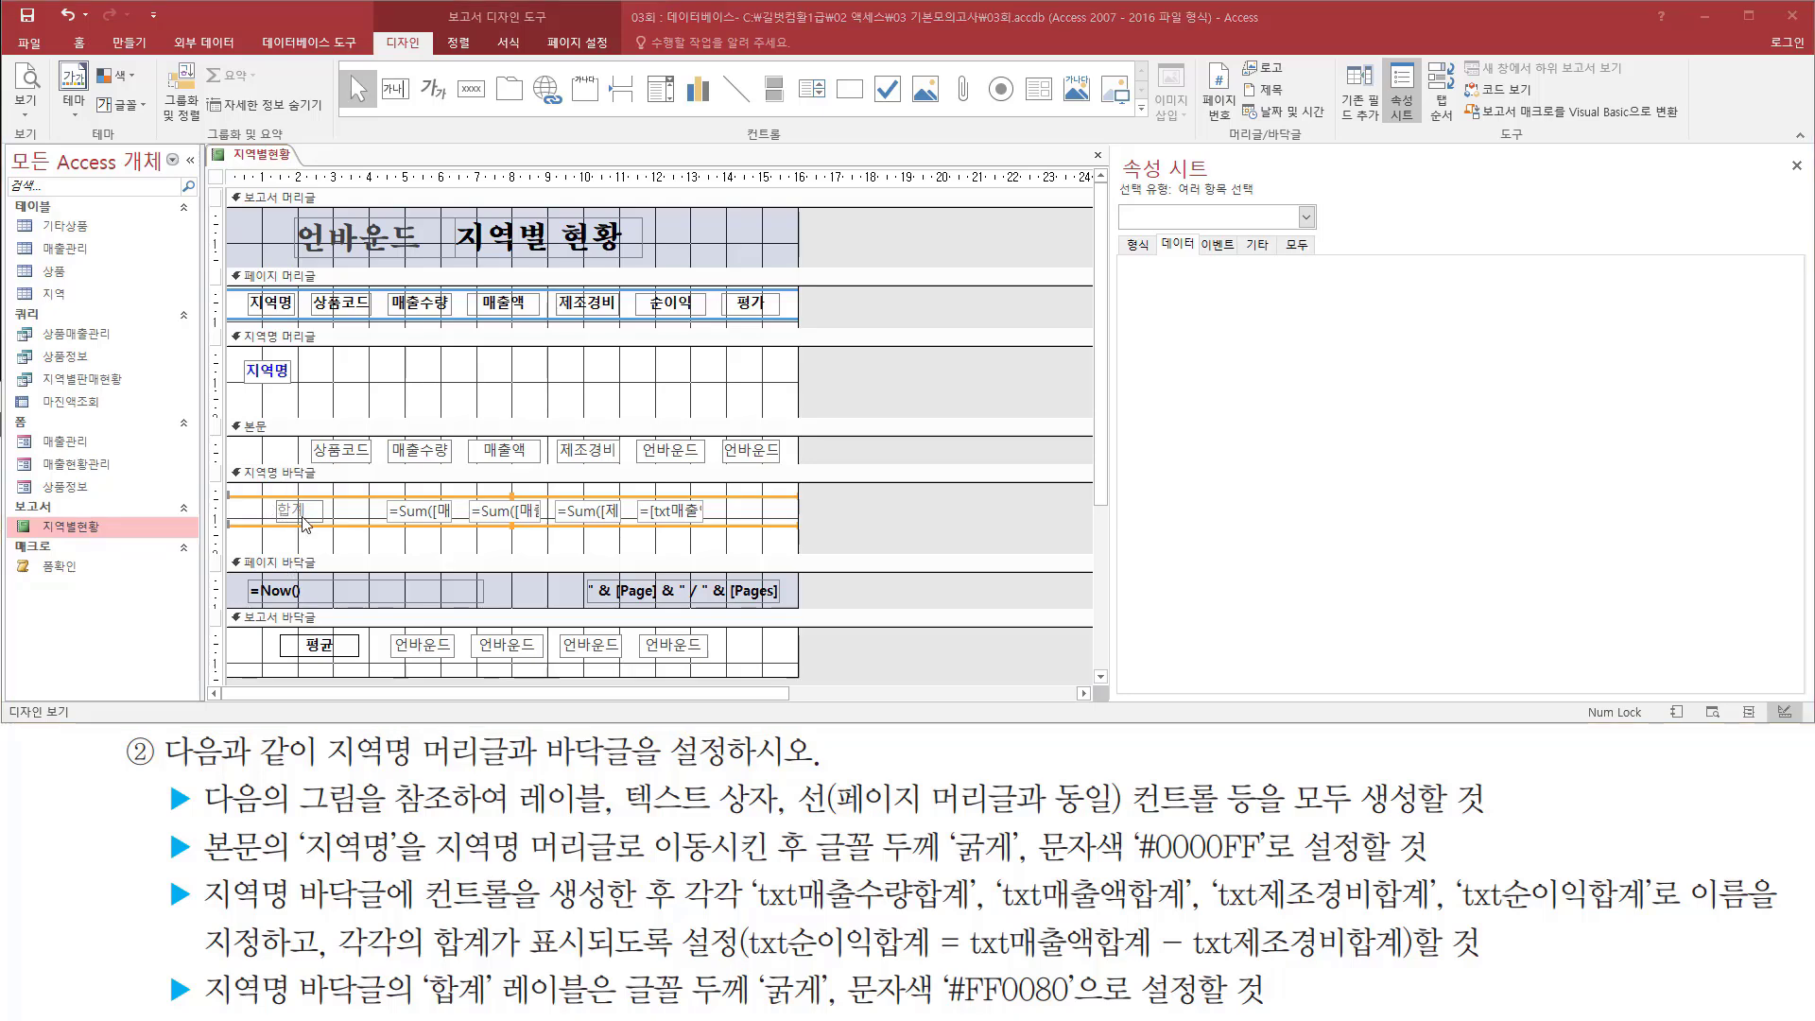
{"action": "left_click_drag", "start_coordinate": [275, 512], "coordinate": [727, 517]}
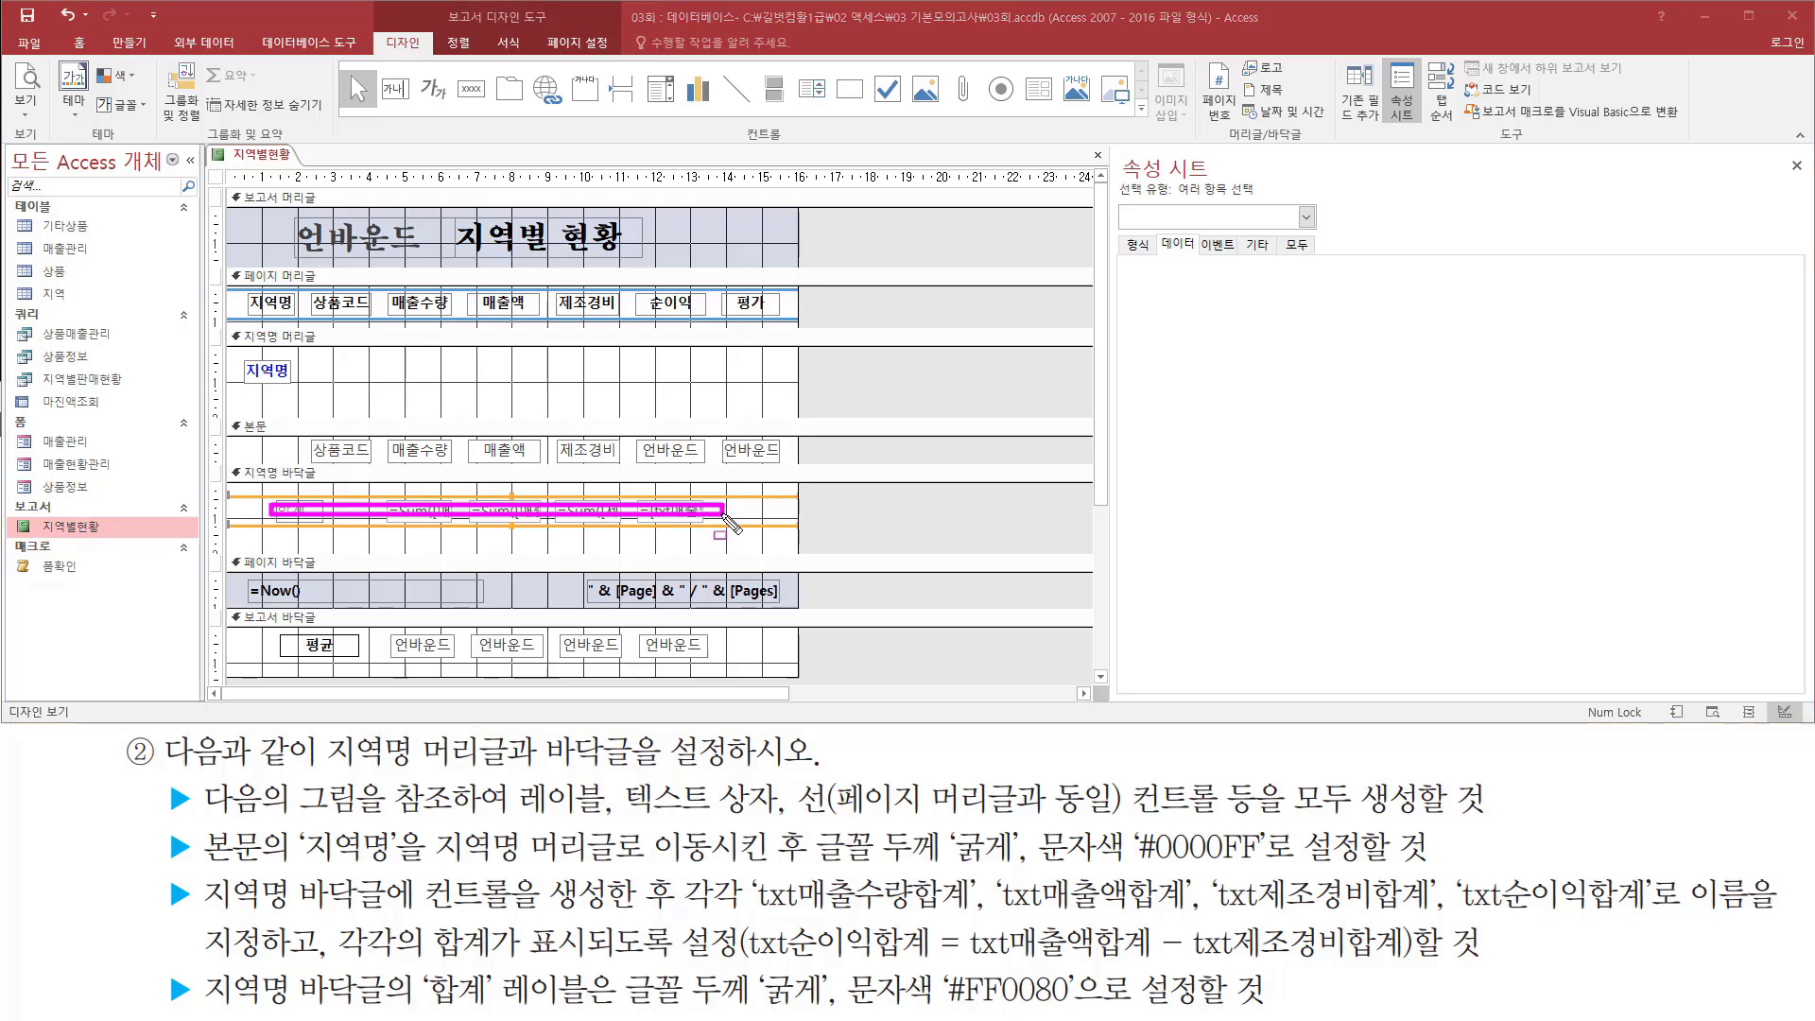
{"action": "left_click", "coordinate": [518, 545]}
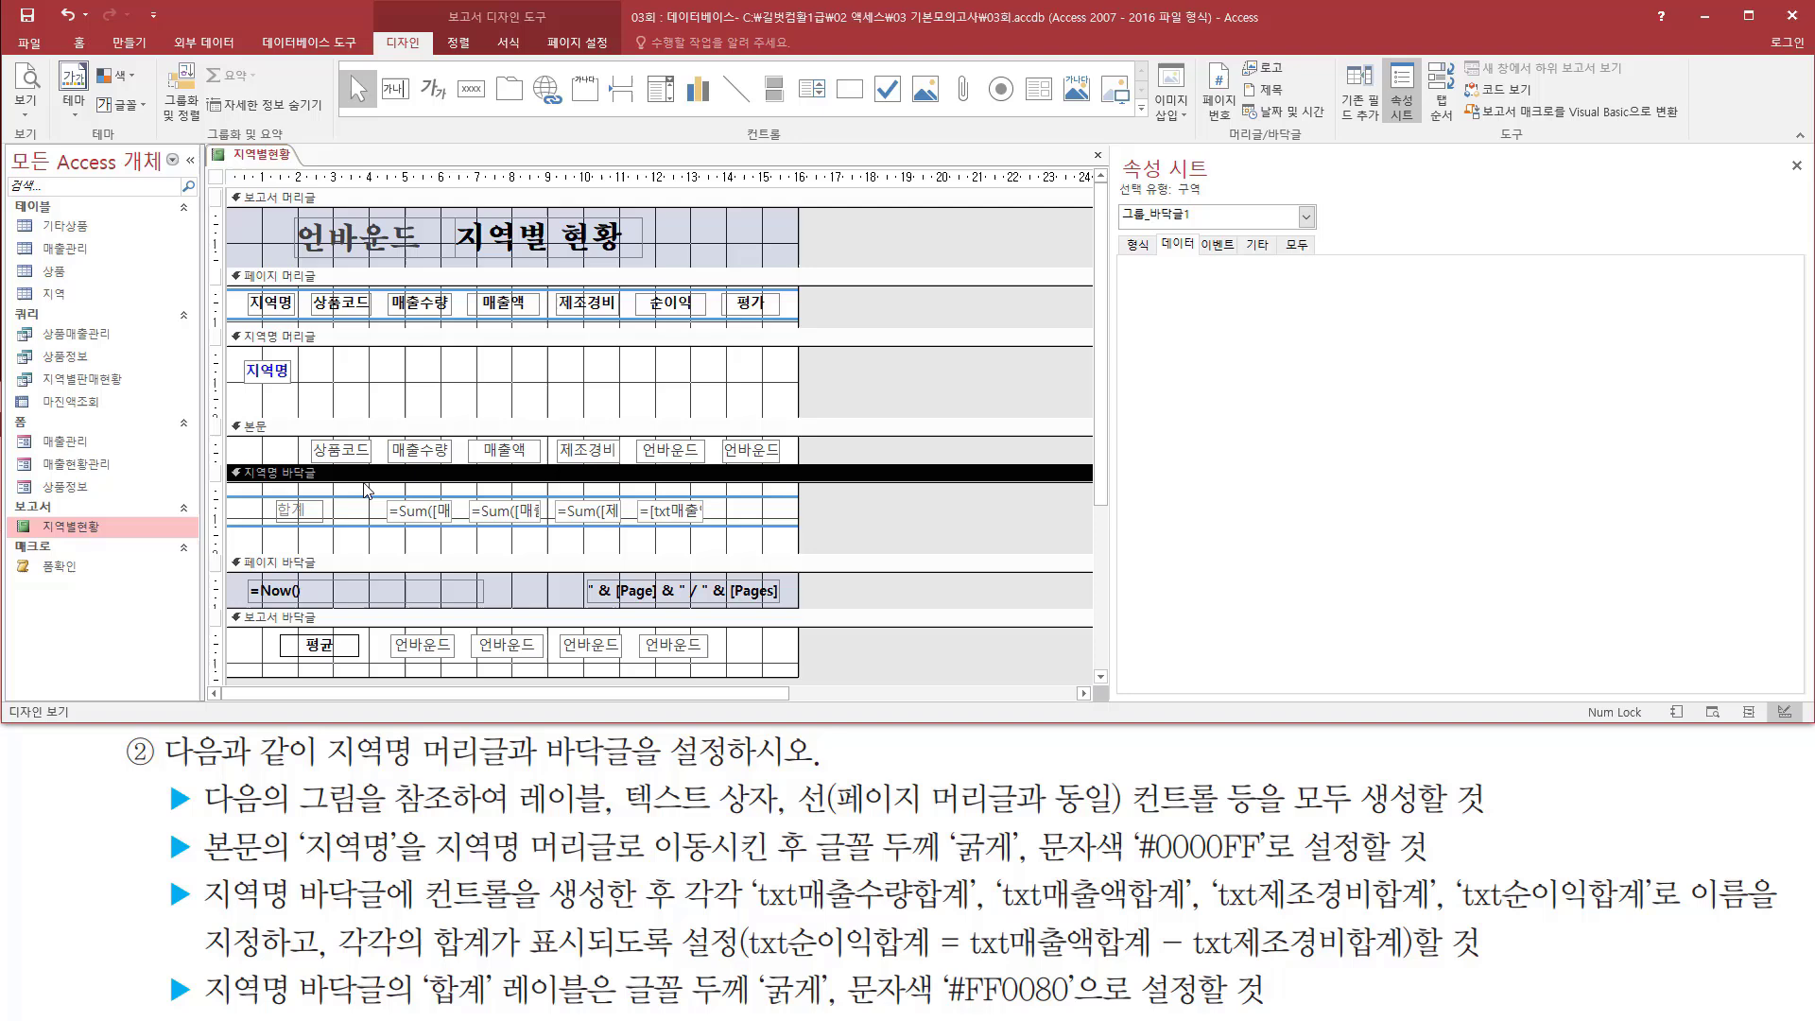
Step: Shift the 지역명 footer's upper line slightly up and its lower line slightly down to widen the gap around the totals
{"action": "left_click", "coordinate": [257, 495]}
{"action": "key", "text": "Up"}
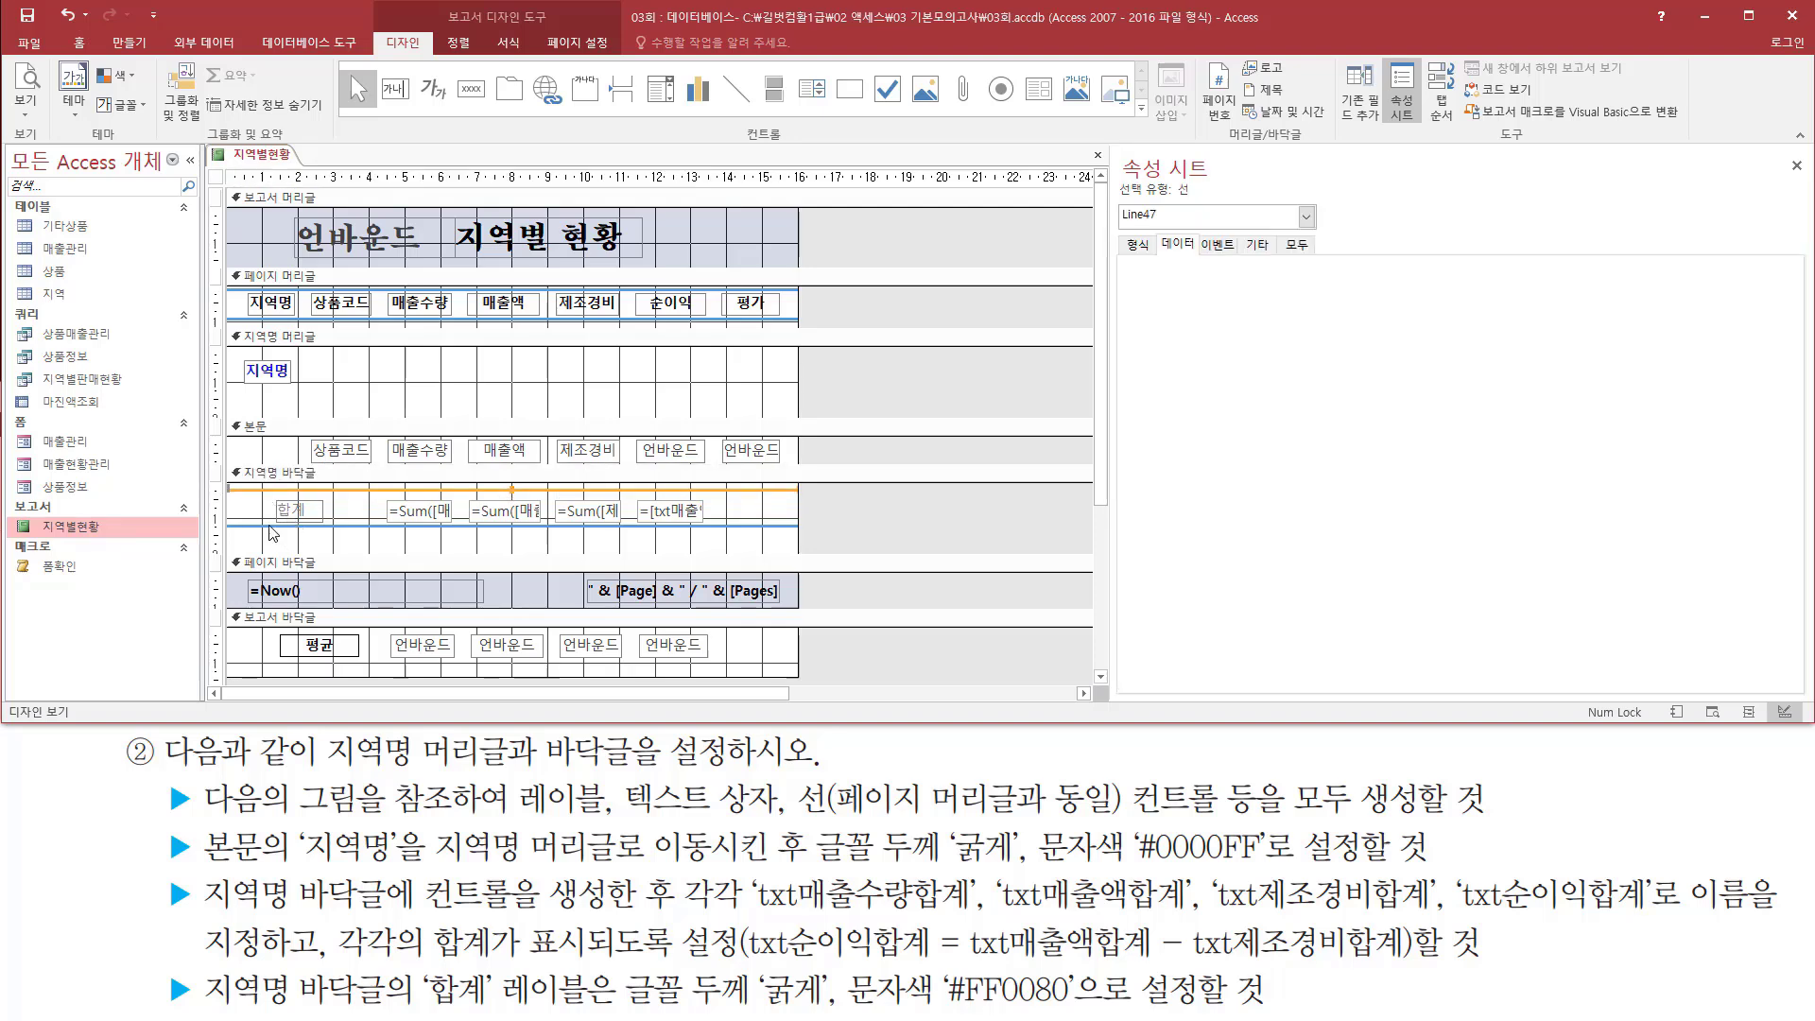
{"action": "left_click", "coordinate": [268, 526]}
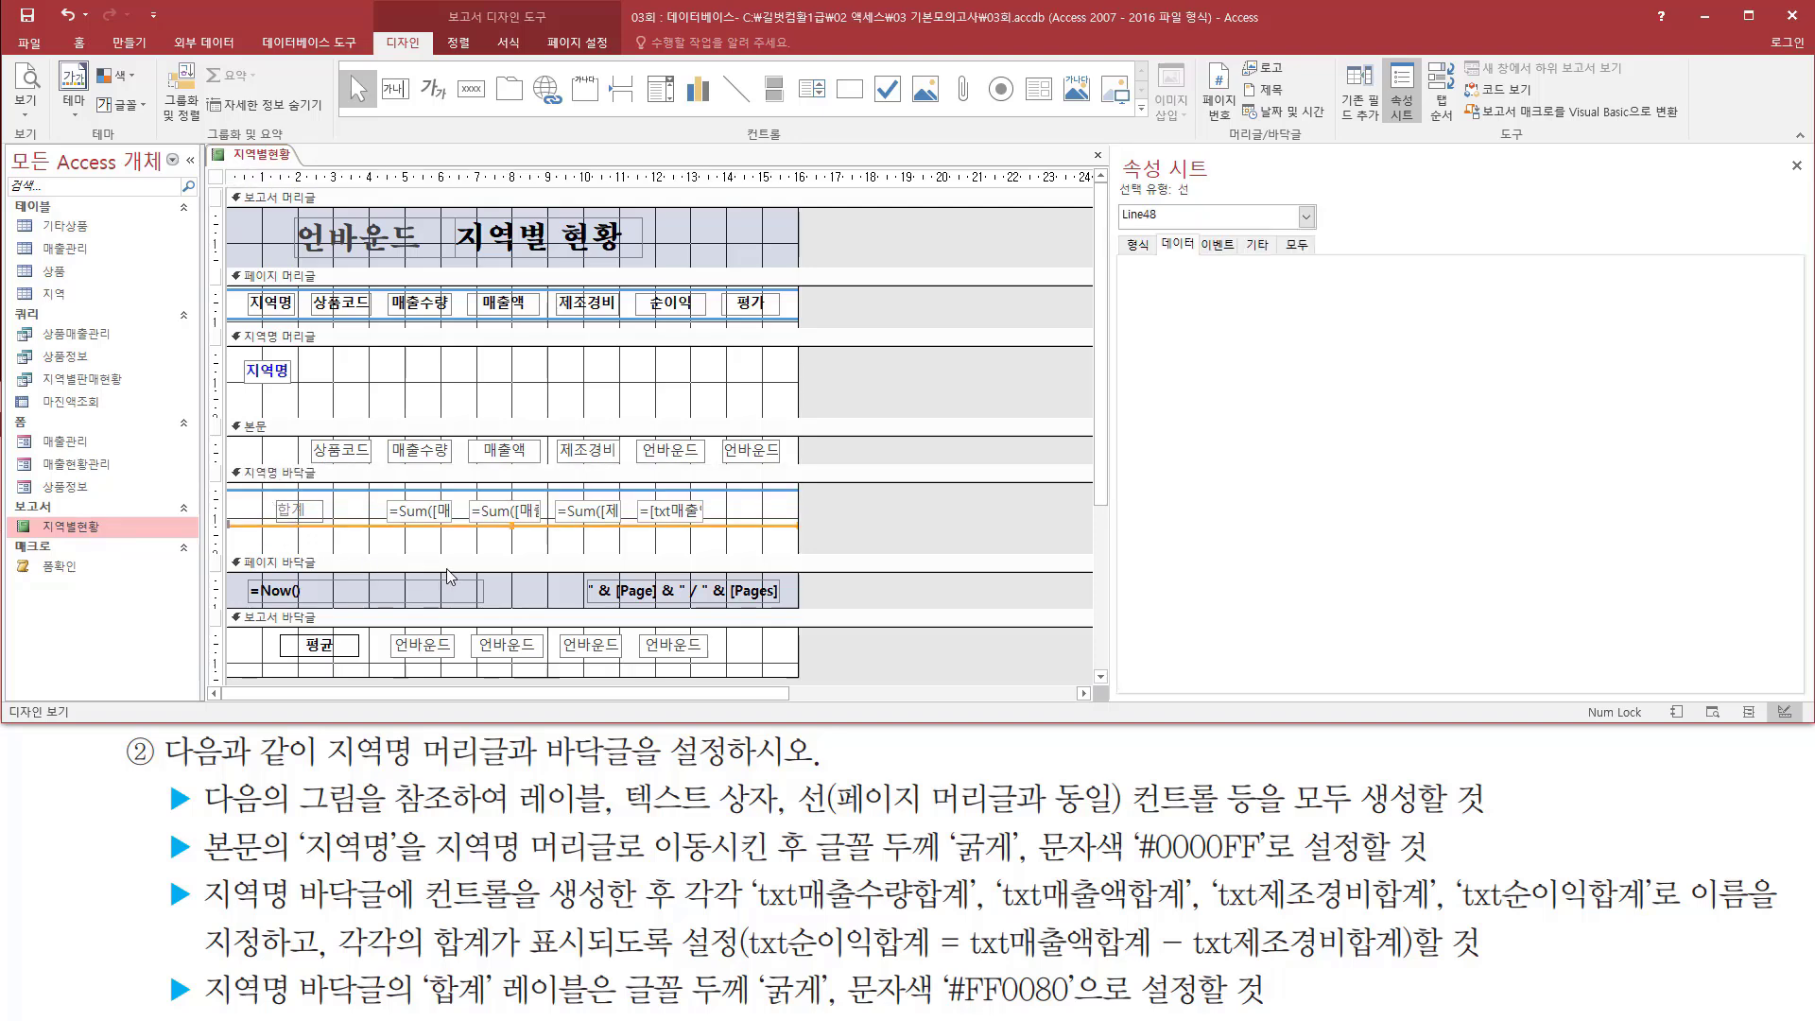
{"action": "key", "text": "Down"}
{"action": "key", "text": "Down"}
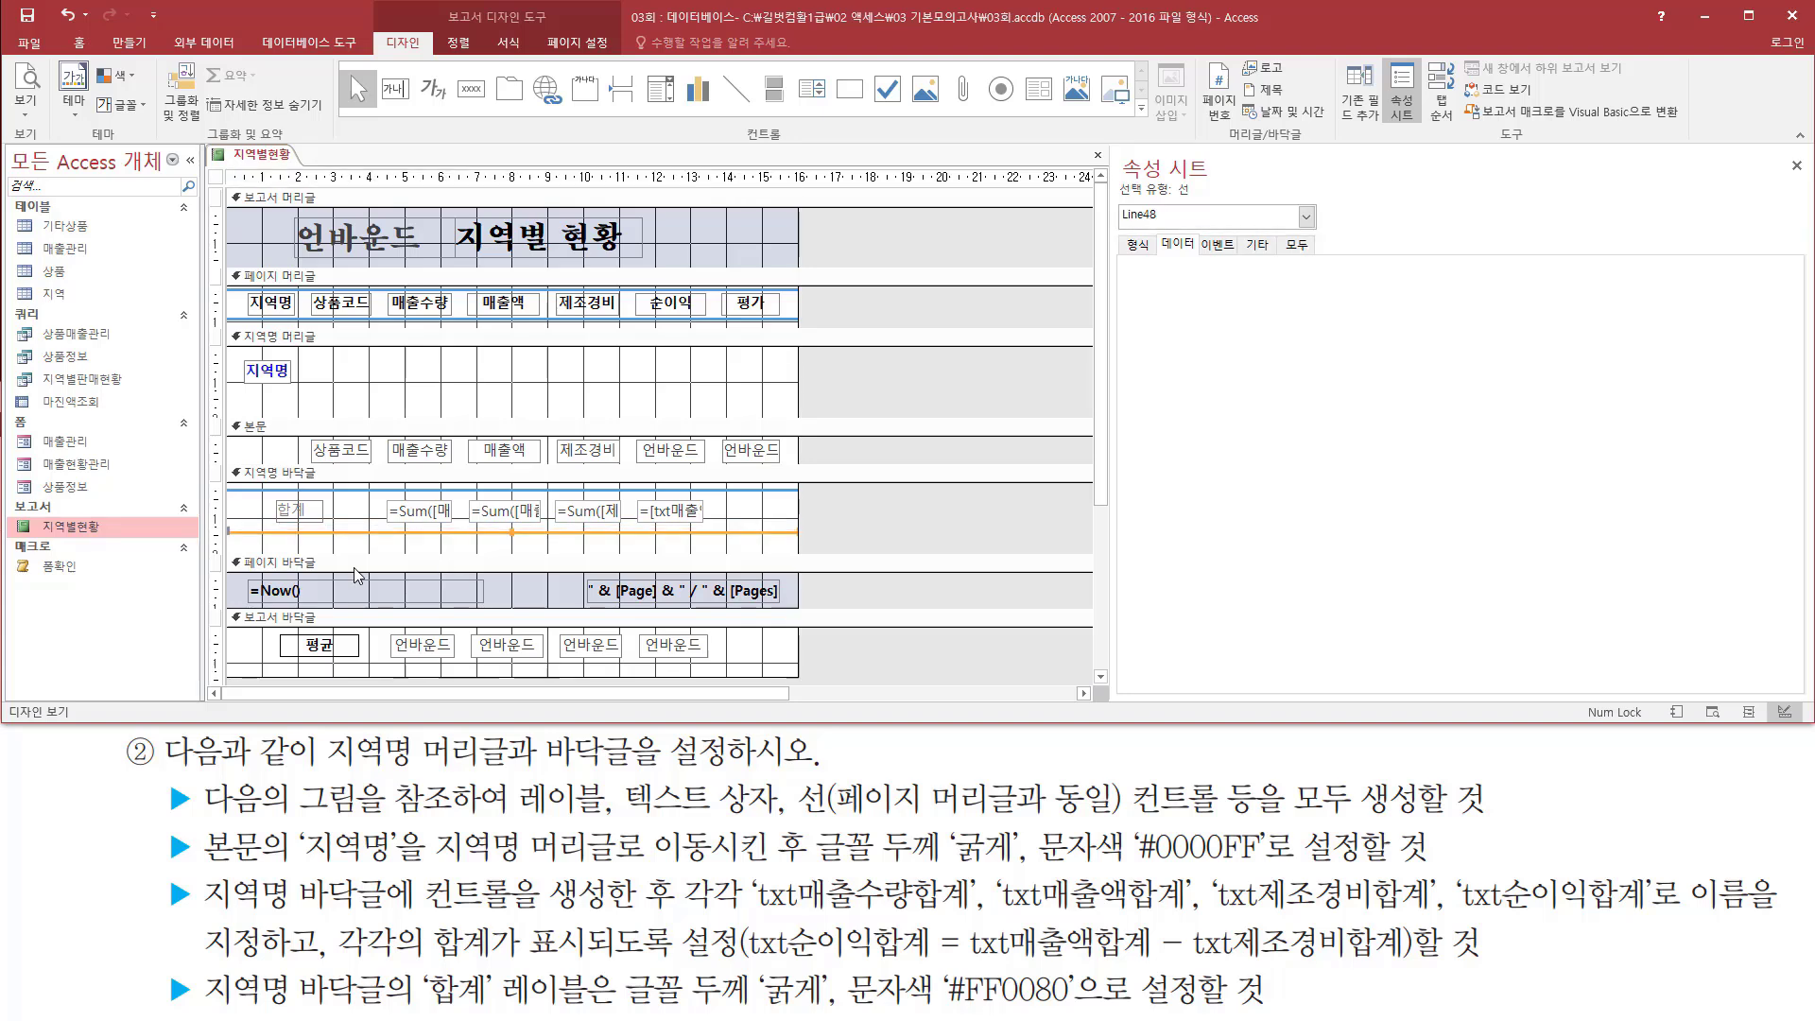
{"action": "left_click", "coordinate": [338, 550]}
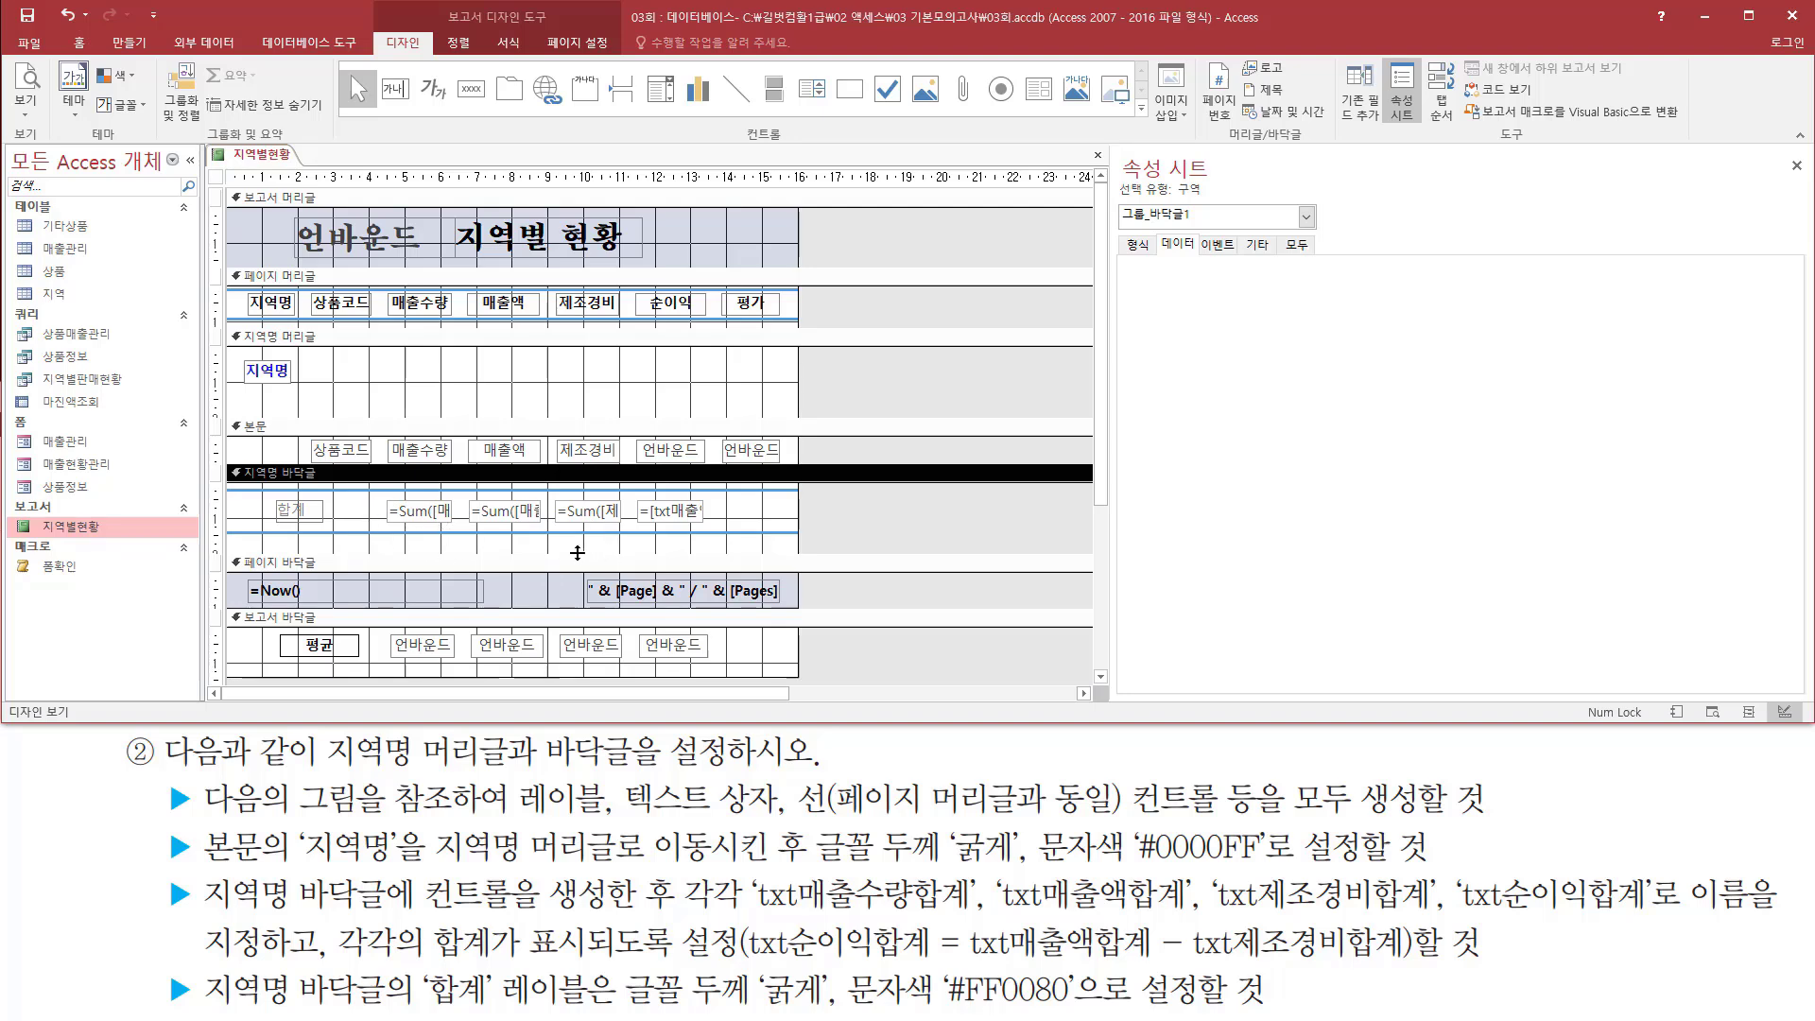
{"action": "mouse_move", "coordinate": [196, 960]}
{"action": "left_mouse_down"}
{"action": "mouse_move", "coordinate": [1616, 962]}
{"action": "mouse_move", "coordinate": [1502, 963]}
{"action": "left_mouse_up"}
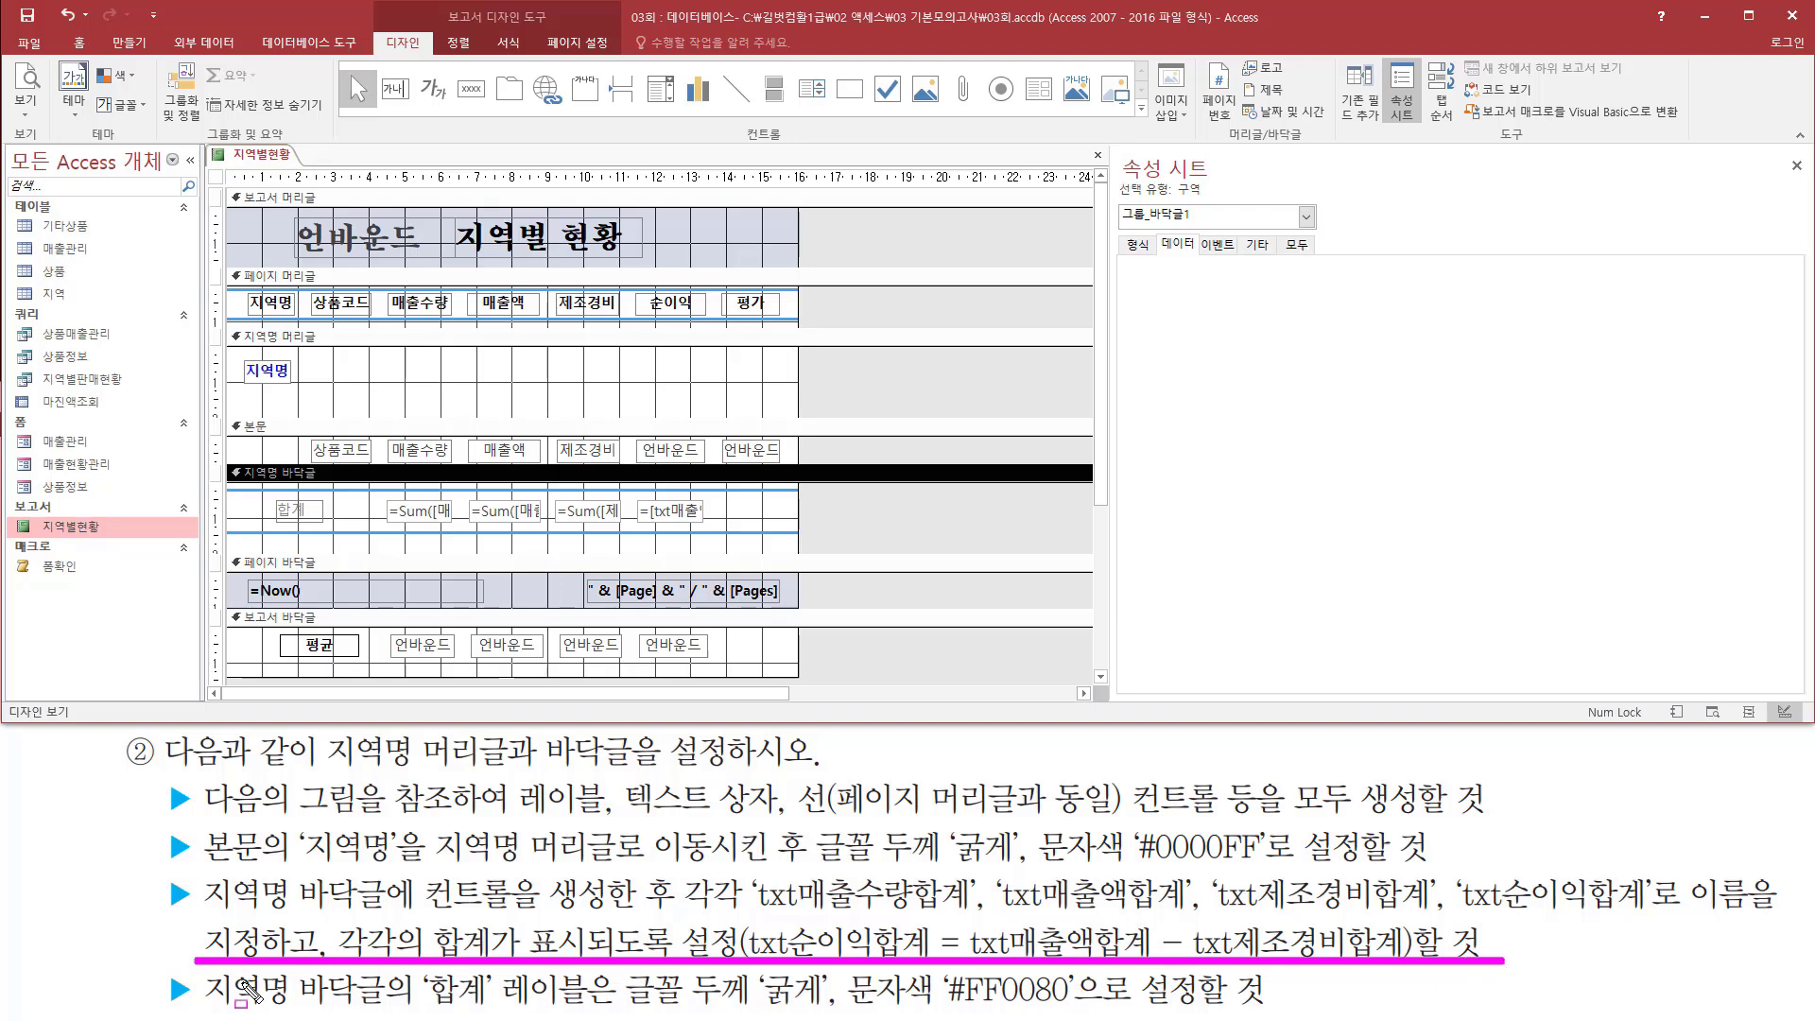
{"action": "mouse_move", "coordinate": [195, 978]}
{"action": "left_mouse_down"}
{"action": "mouse_move", "coordinate": [388, 973]}
{"action": "mouse_move", "coordinate": [392, 1011]}
{"action": "mouse_move", "coordinate": [605, 1011]}
{"action": "left_mouse_up"}
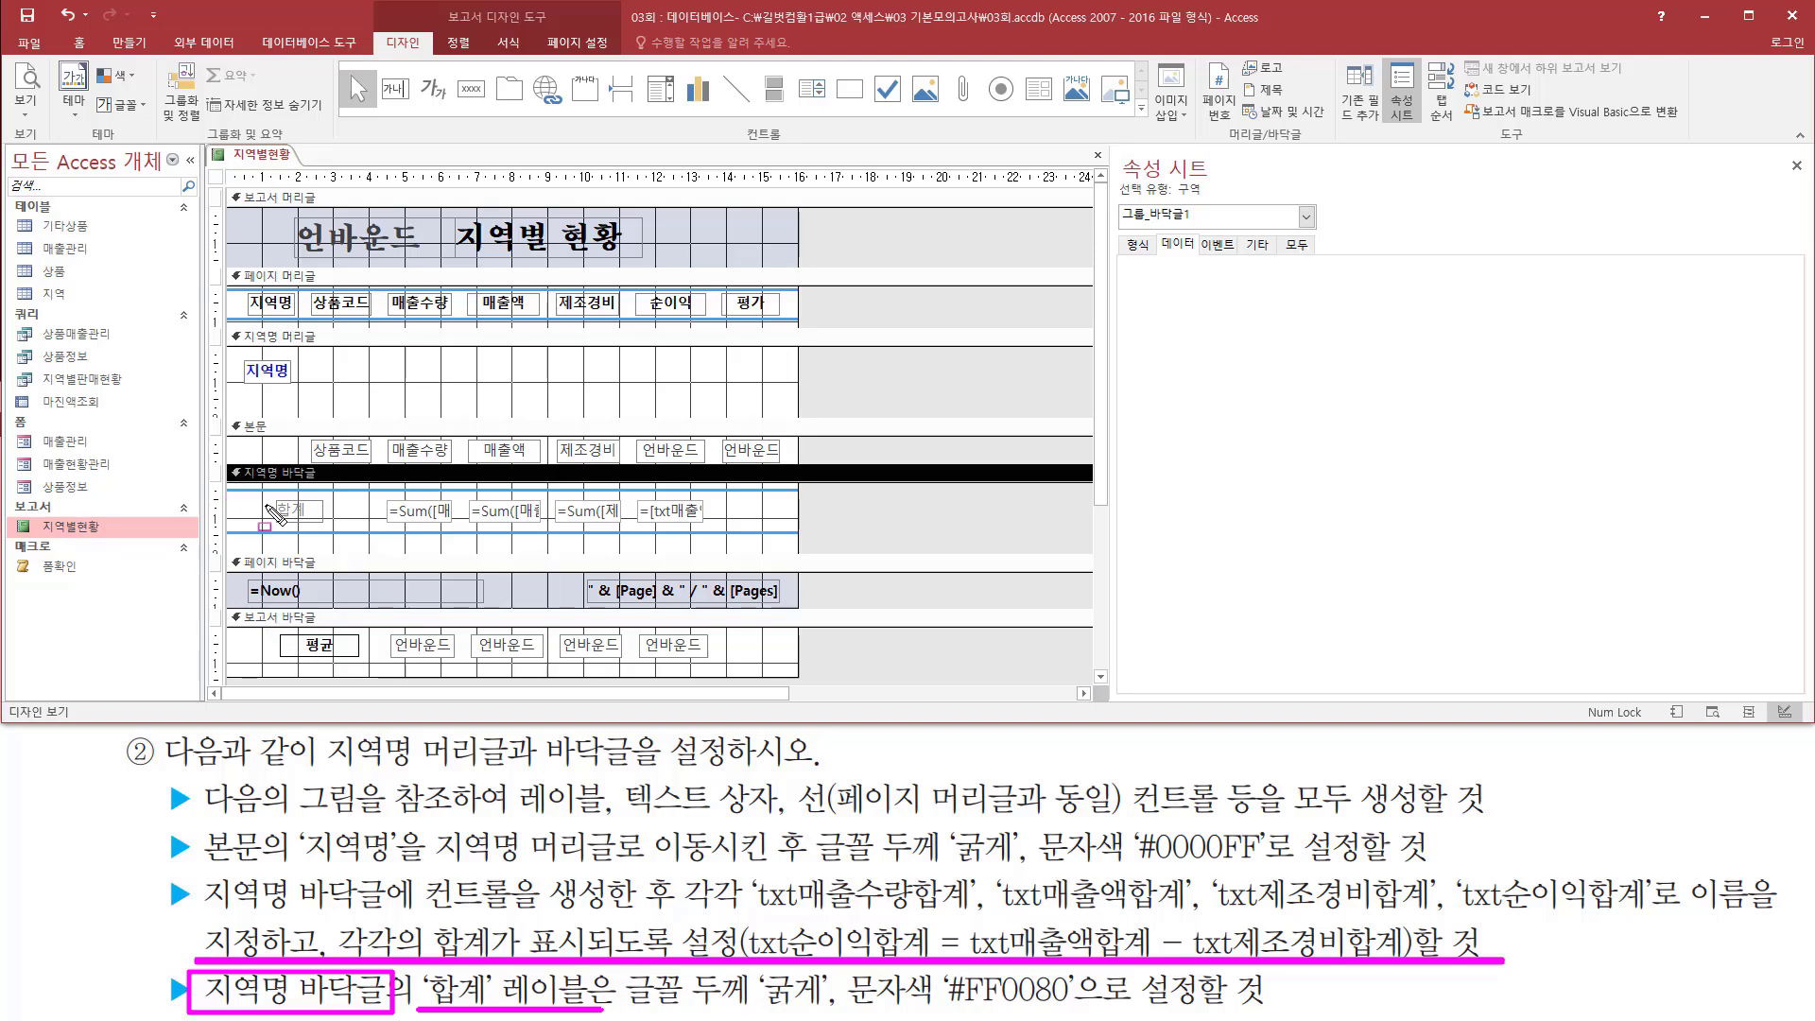
{"action": "left_click_drag", "start_coordinate": [271, 499], "coordinate": [331, 531]}
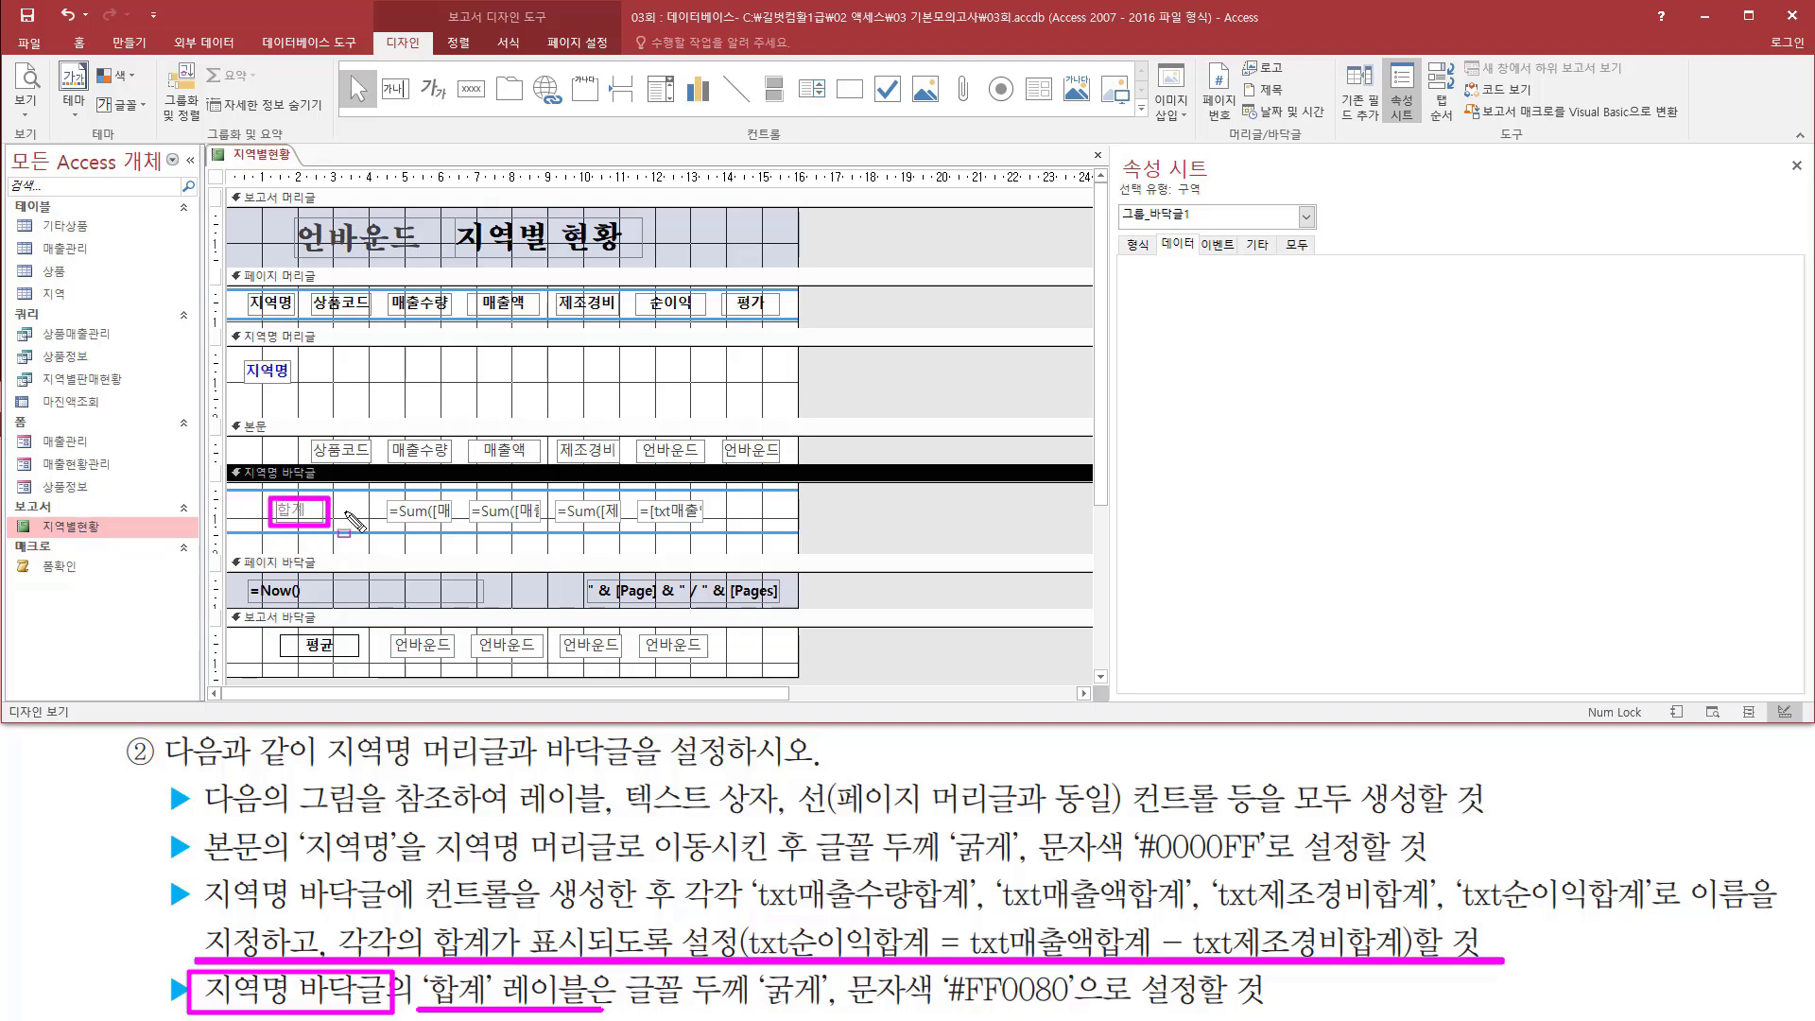
{"action": "mouse_move", "coordinate": [629, 966]}
{"action": "left_mouse_down"}
{"action": "mouse_move", "coordinate": [662, 1002]}
{"action": "mouse_move", "coordinate": [1102, 1014]}
{"action": "left_mouse_up"}
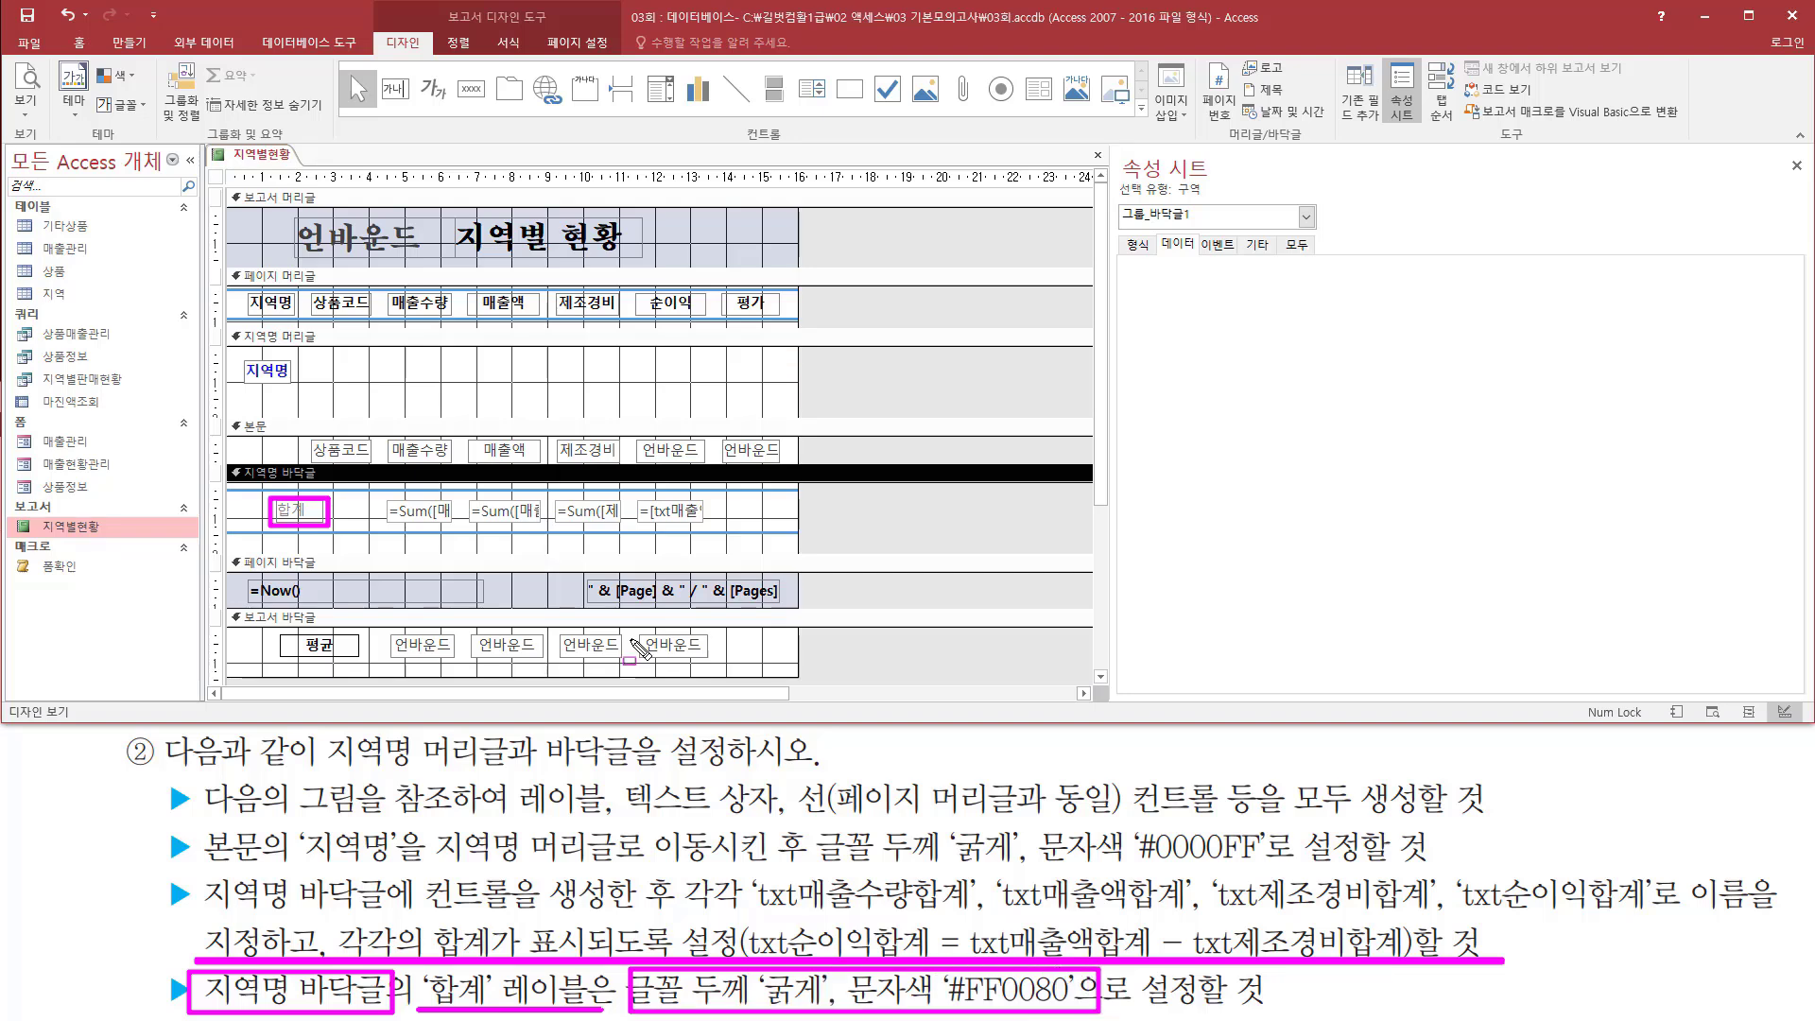
{"action": "key", "text": "Escape"}
Step: Set the font weight (글꼴 두께) of the 합계 label in the 지역명 footer to 굵게
{"action": "left_click", "coordinate": [301, 511]}
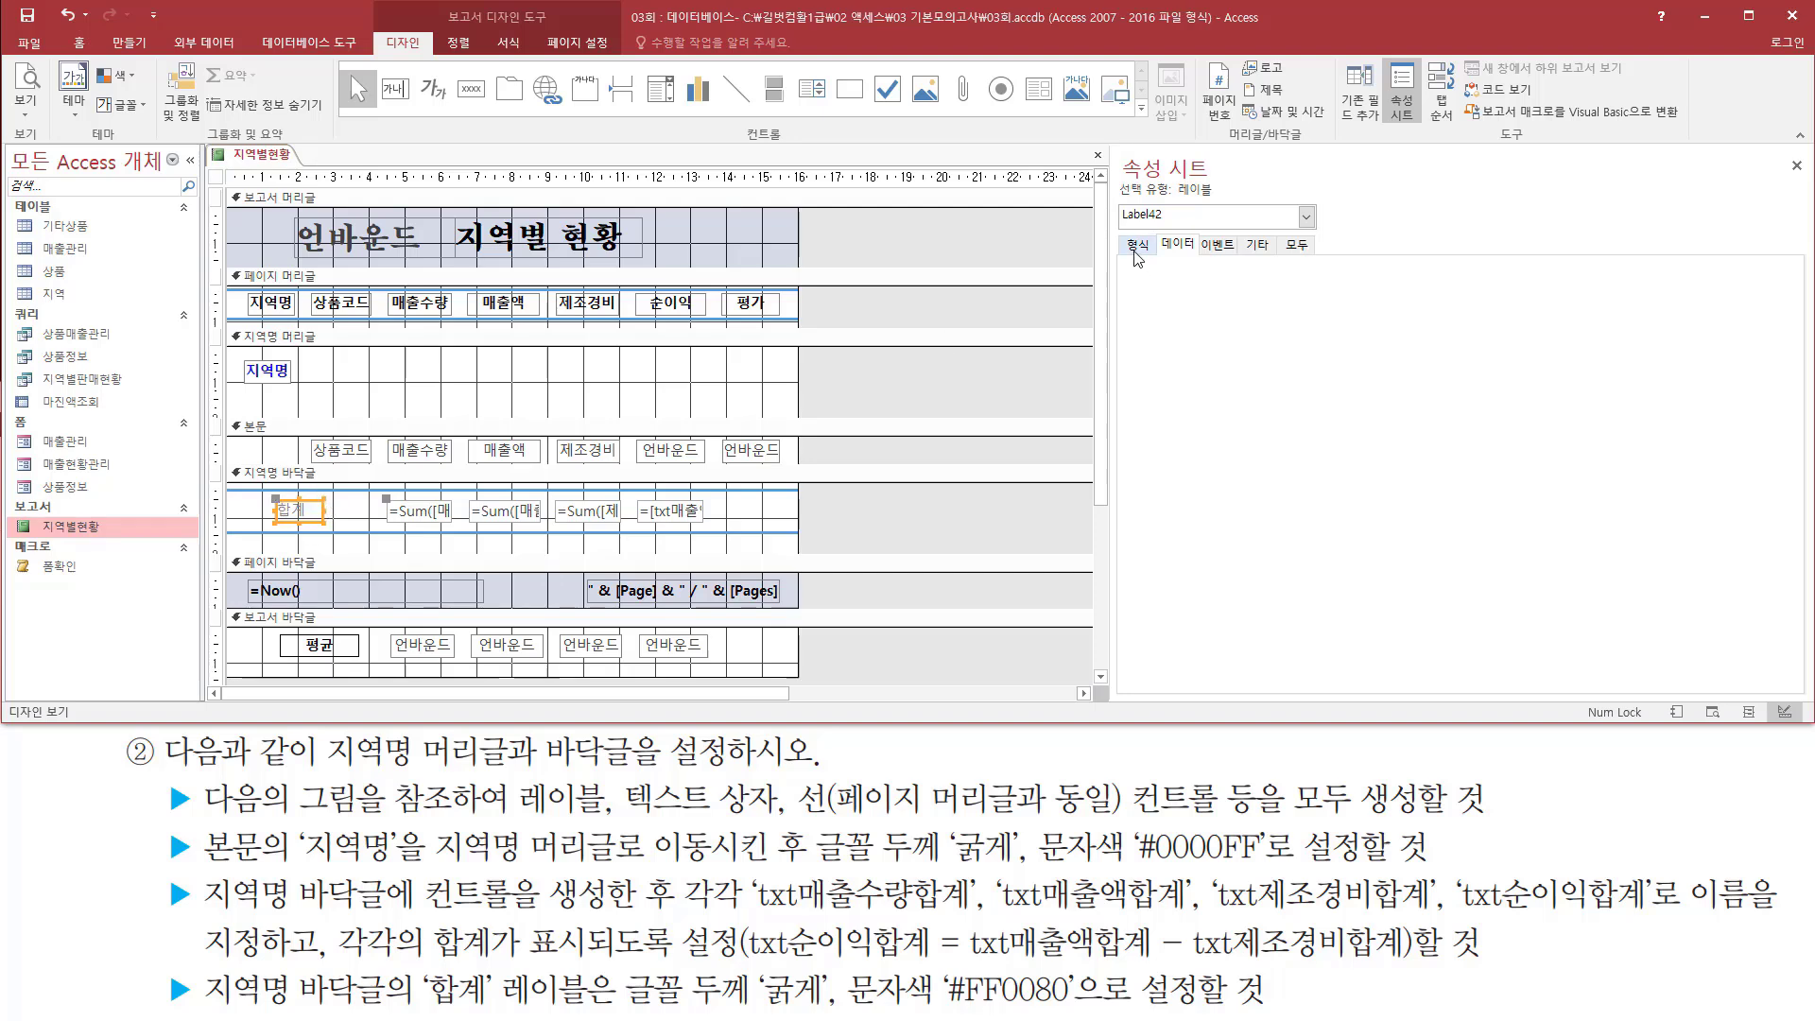
{"action": "left_click_drag", "start_coordinate": [1121, 154], "coordinate": [1236, 179]}
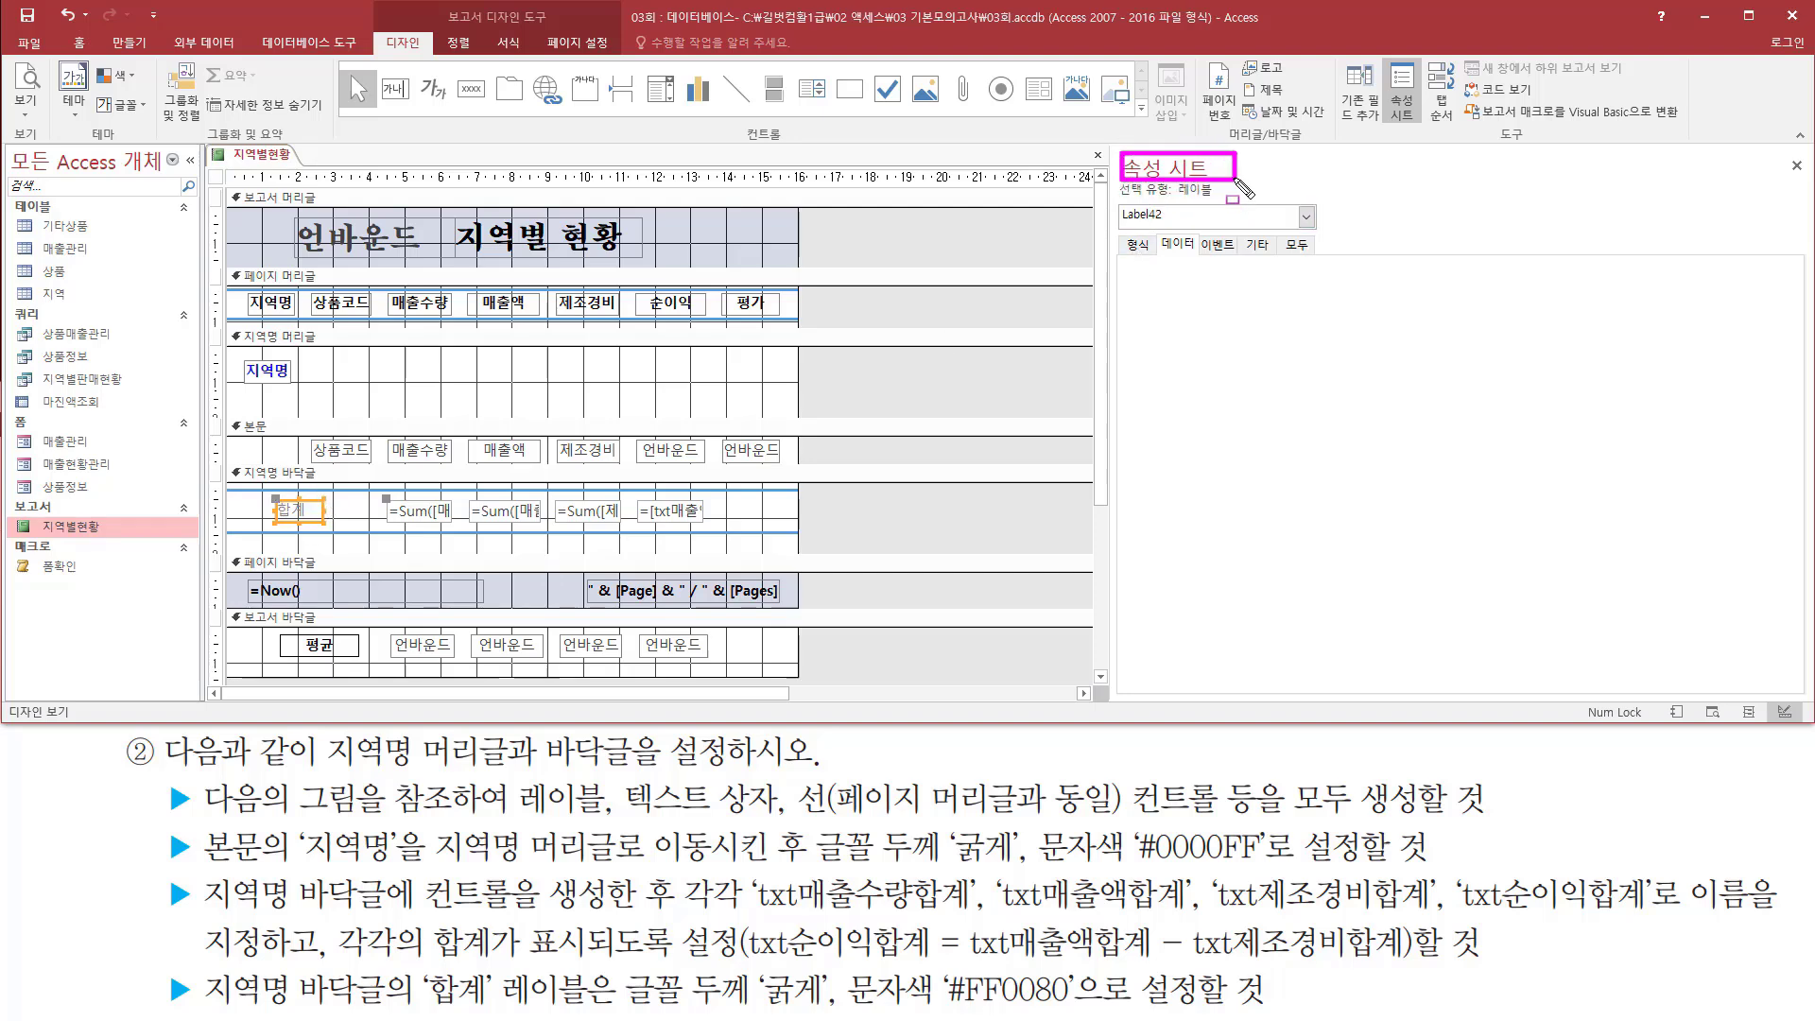
{"action": "left_click_drag", "start_coordinate": [1120, 235], "coordinate": [1169, 256]}
{"action": "key", "text": "Escape"}
{"action": "left_click", "coordinate": [1138, 245]}
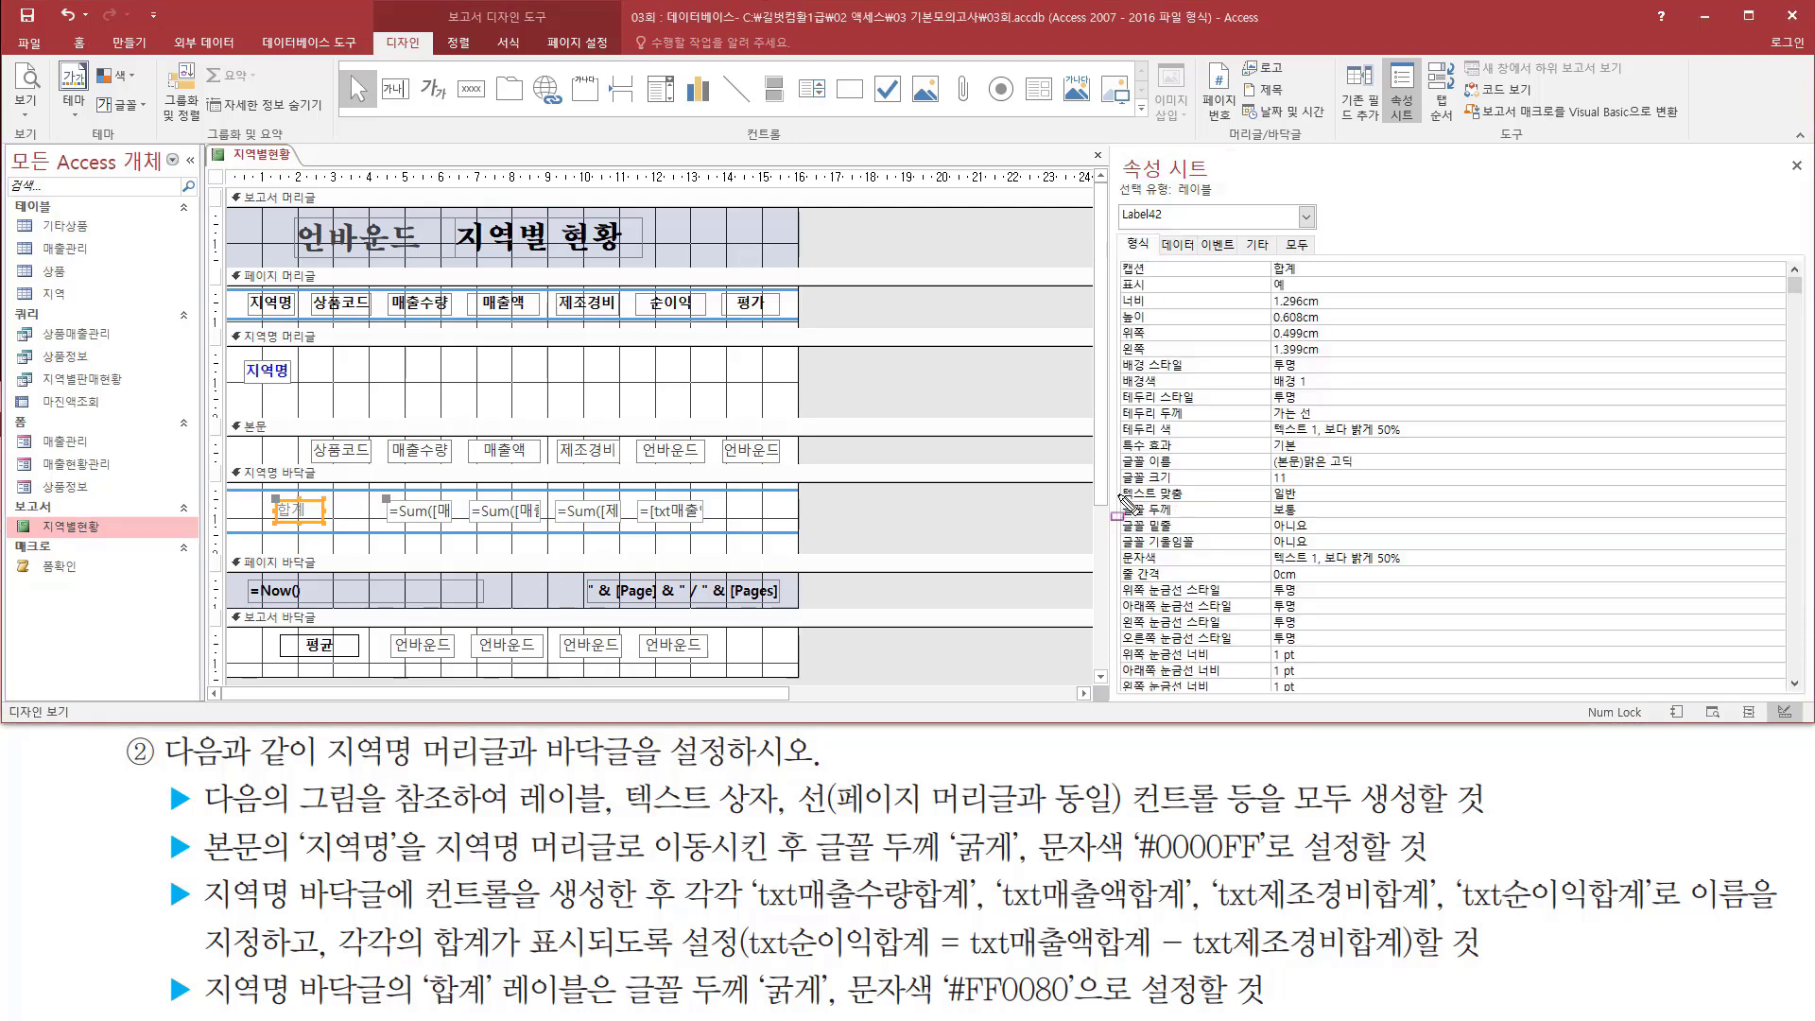
{"action": "mouse_move", "coordinate": [1117, 493]}
{"action": "left_mouse_down"}
{"action": "mouse_move", "coordinate": [1193, 522]}
{"action": "mouse_move", "coordinate": [1316, 518]}
{"action": "left_mouse_up"}
{"action": "left_click", "coordinate": [1709, 504]}
{"action": "left_click", "coordinate": [1777, 512]}
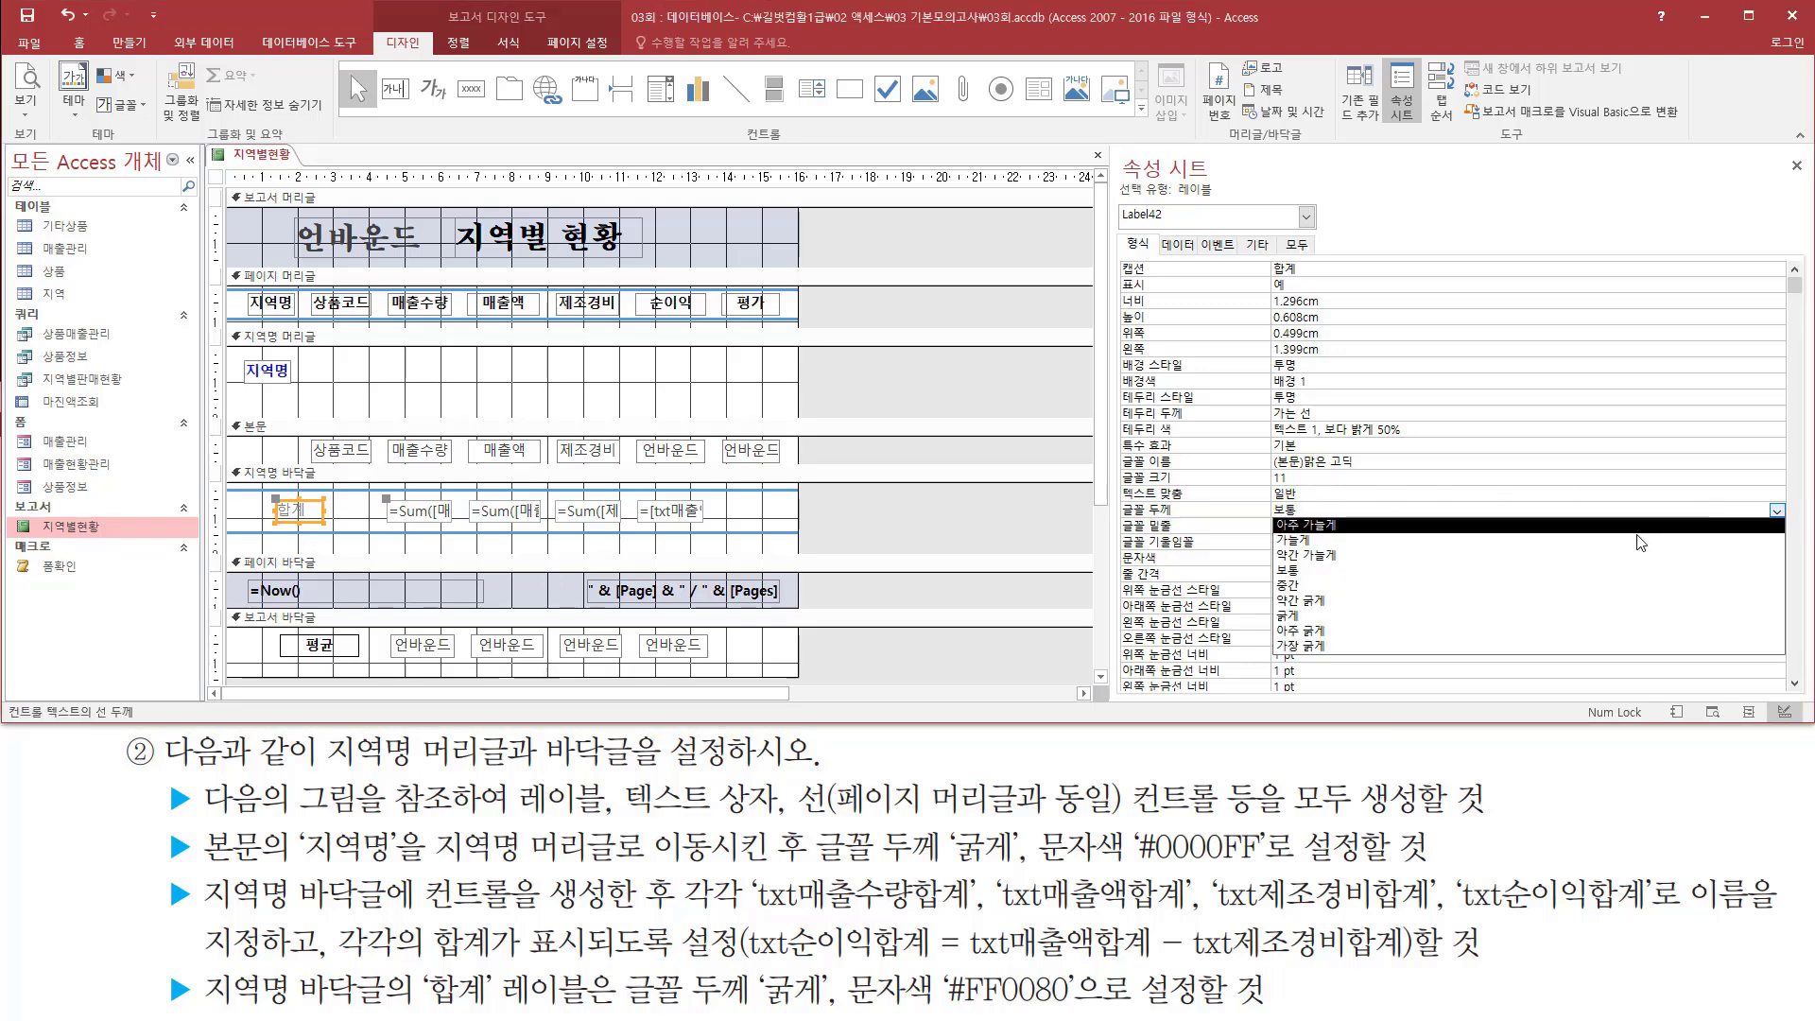
{"action": "left_click", "coordinate": [1378, 624]}
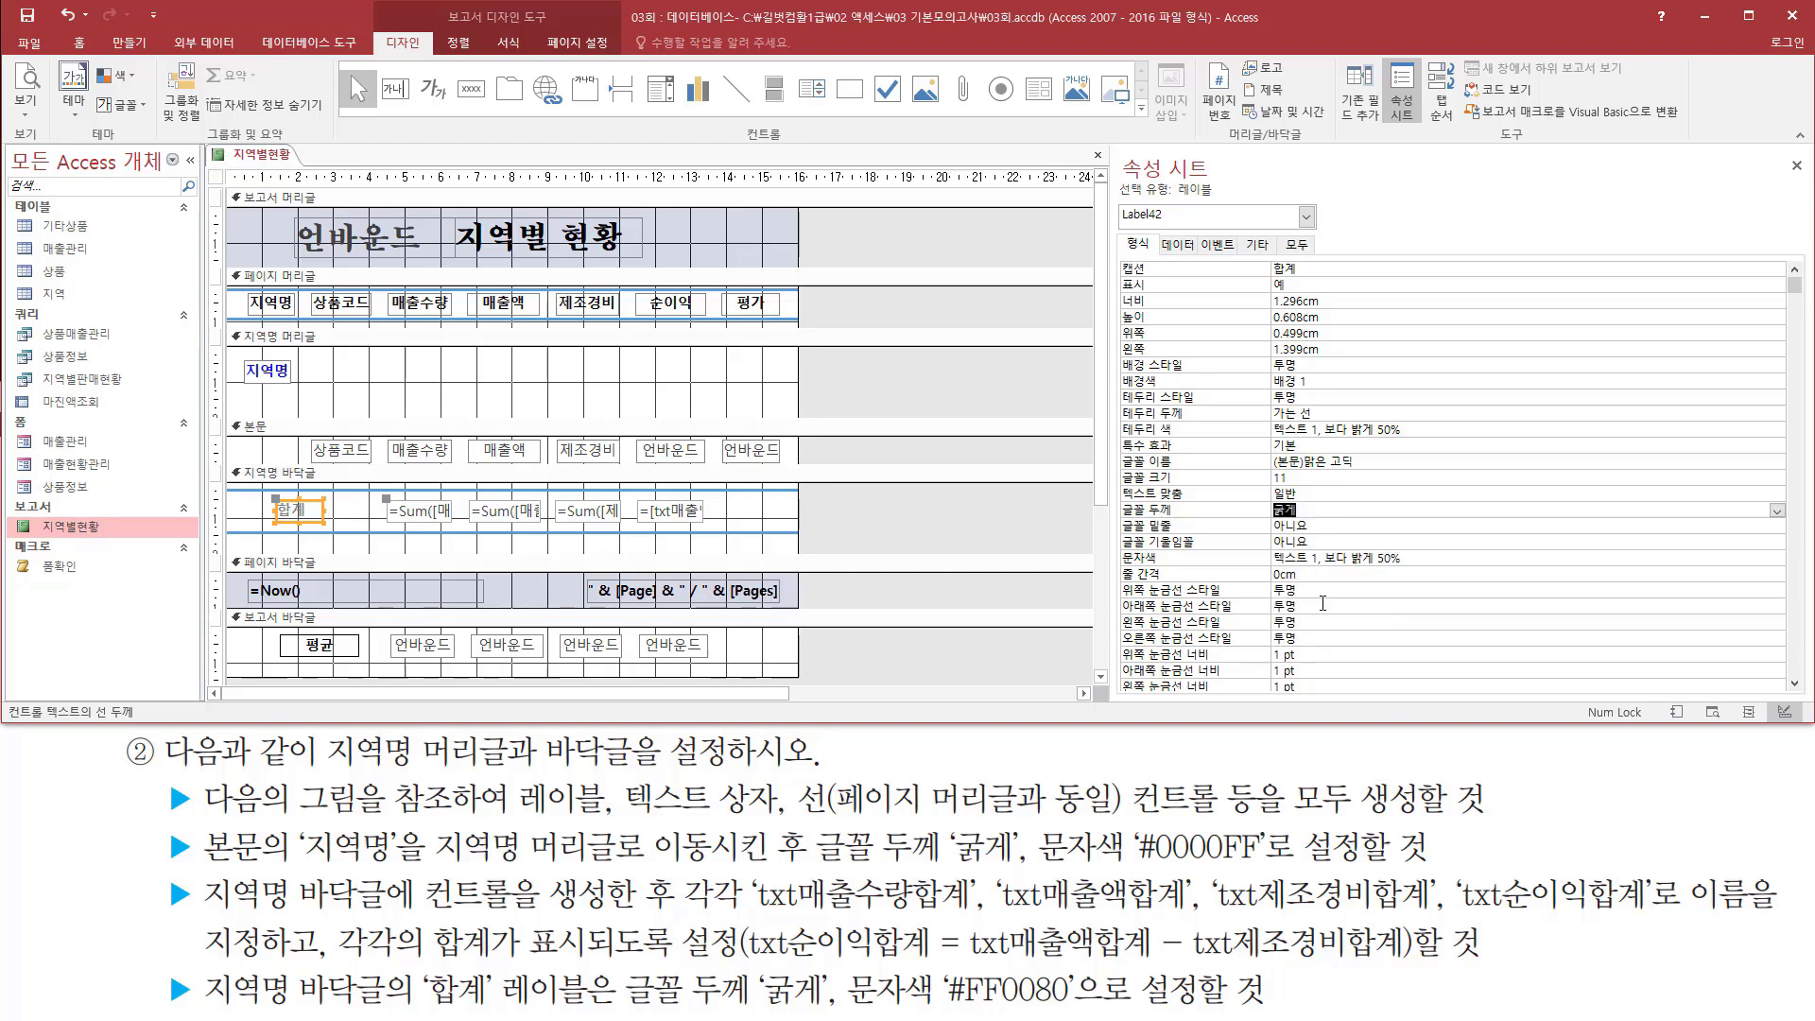
Step: Set the text color (문자색) of the 합계 label in the 지역명 footer to #FF0080
{"action": "left_click", "coordinate": [1172, 561]}
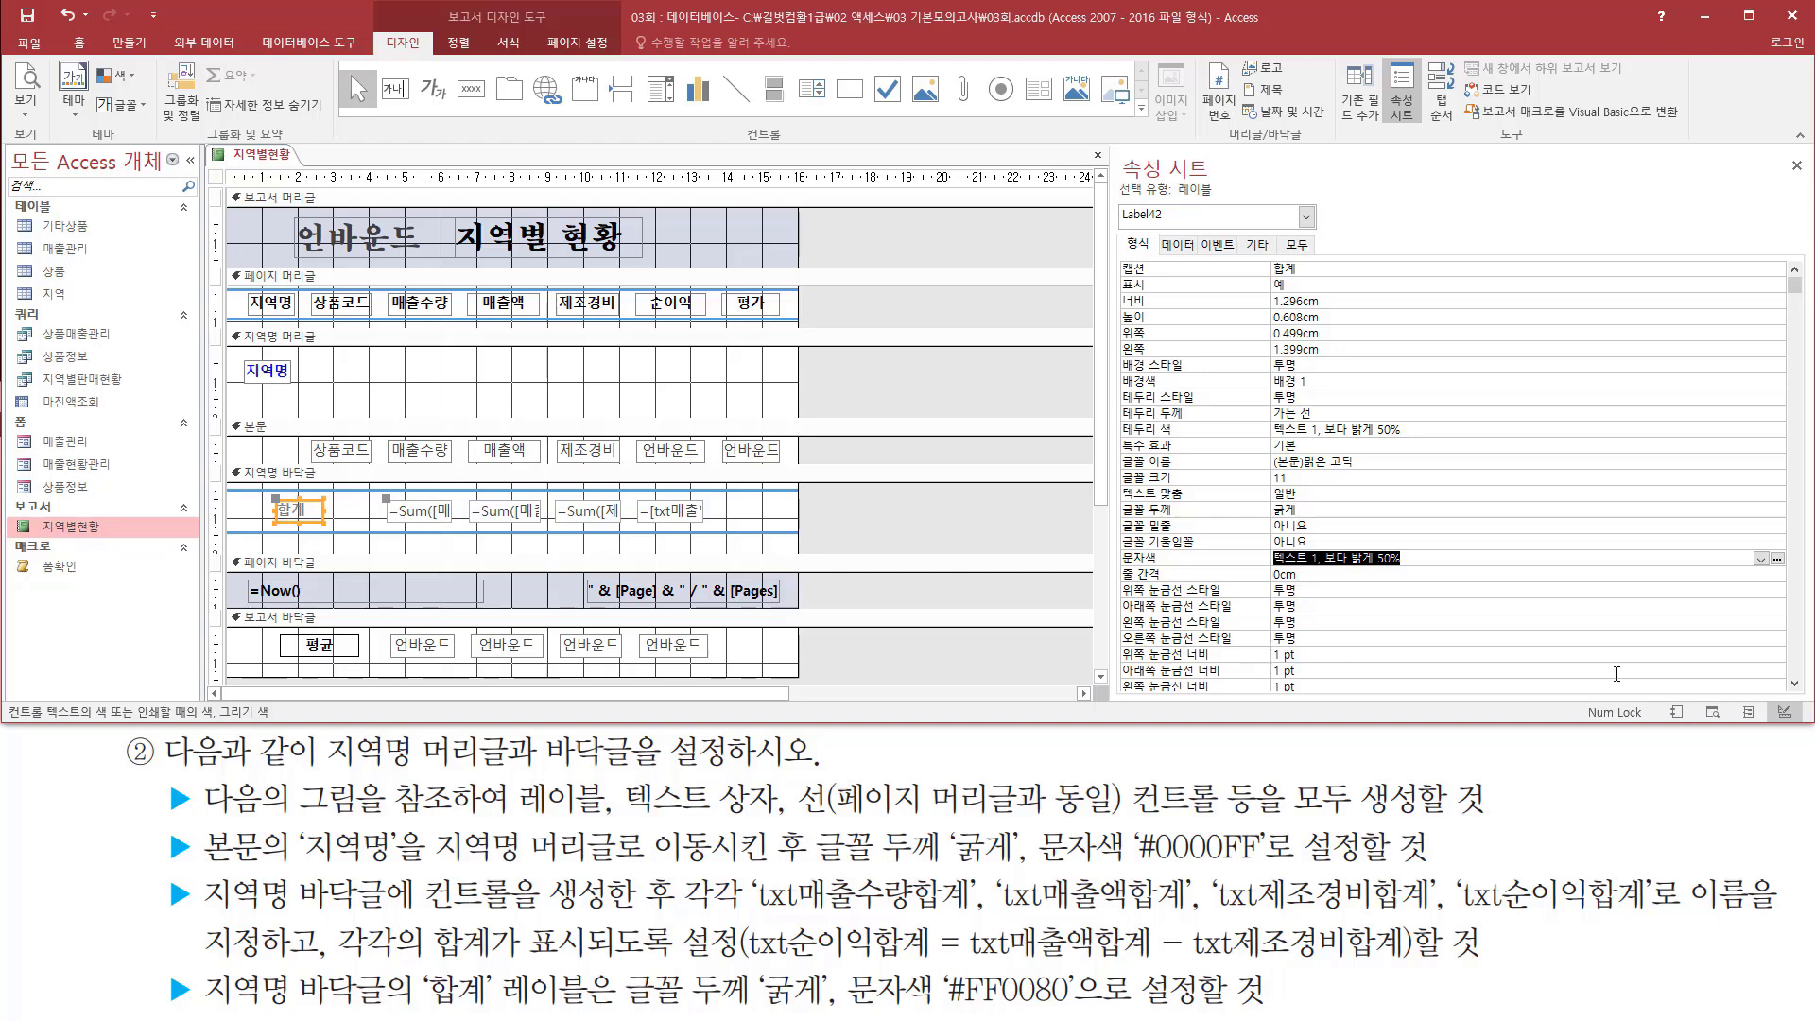
{"action": "key", "text": "BackSpace"}
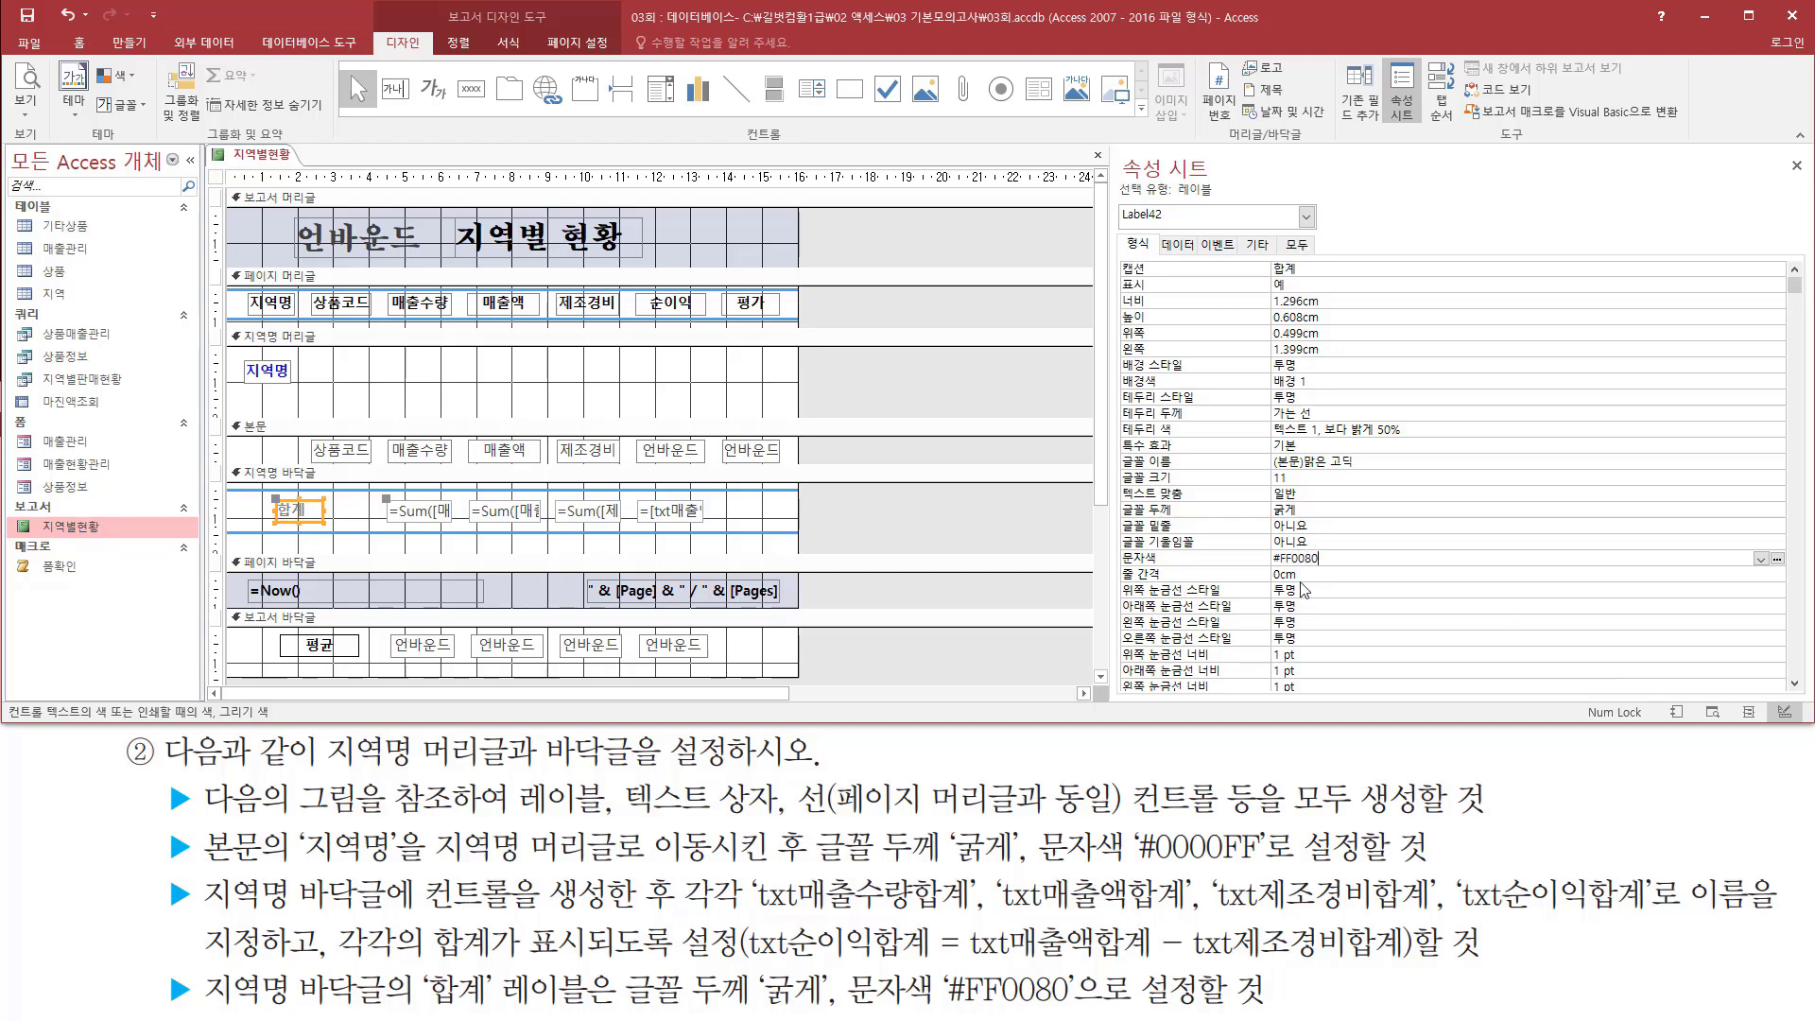
{"action": "left_click_drag", "start_coordinate": [1115, 541], "coordinate": [1334, 571]}
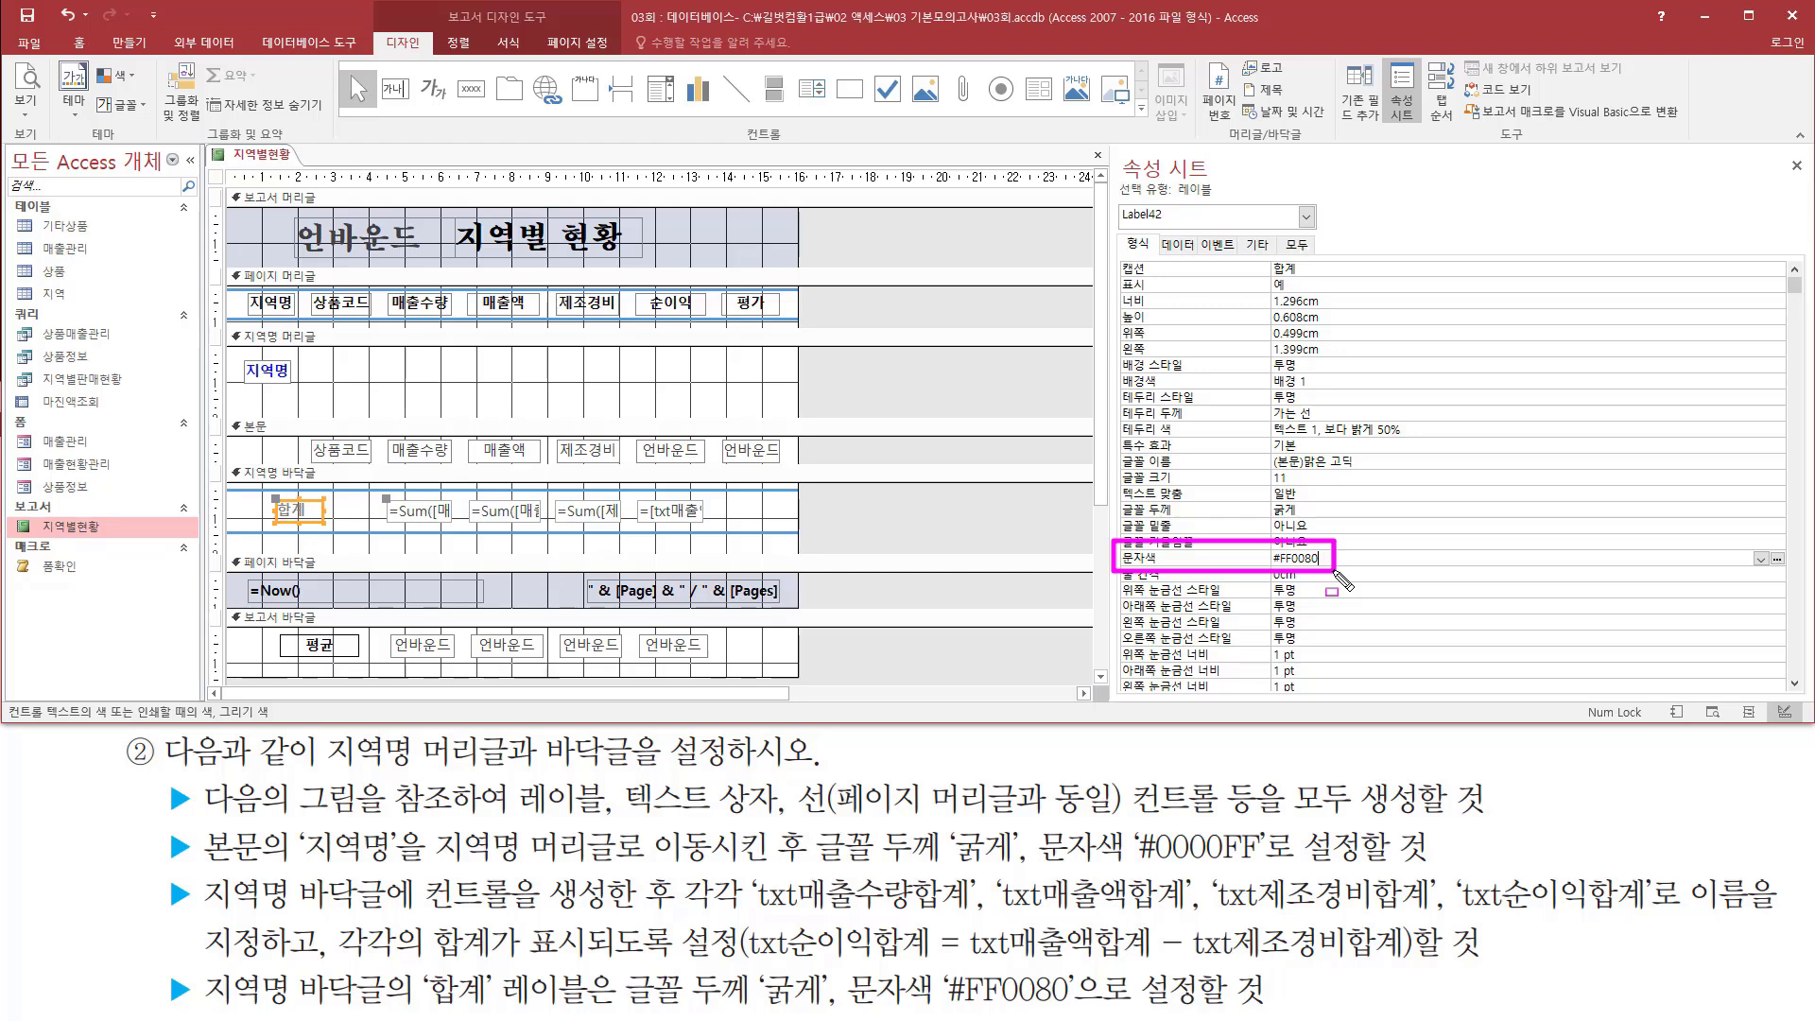
{"action": "left_click_drag", "start_coordinate": [1116, 492], "coordinate": [1335, 523]}
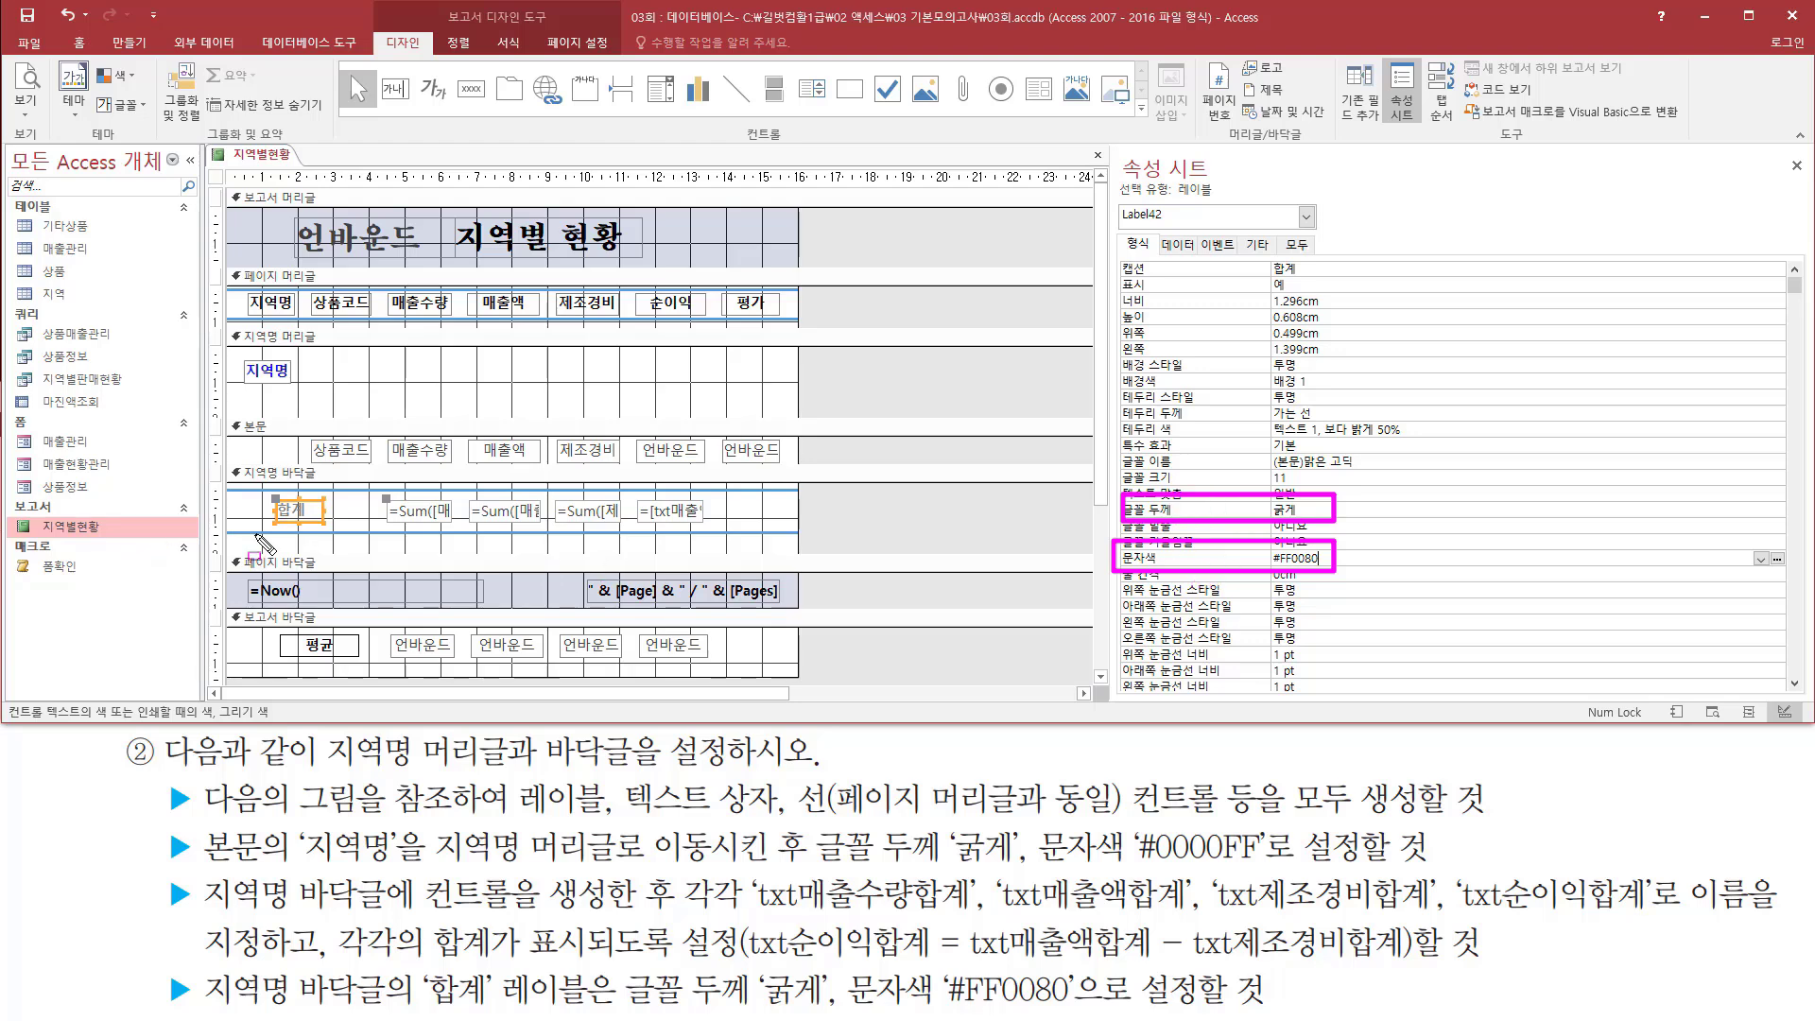
{"action": "mouse_move", "coordinate": [252, 489]}
{"action": "left_mouse_down"}
{"action": "mouse_move", "coordinate": [339, 511]}
{"action": "mouse_move", "coordinate": [337, 535]}
{"action": "left_mouse_up"}
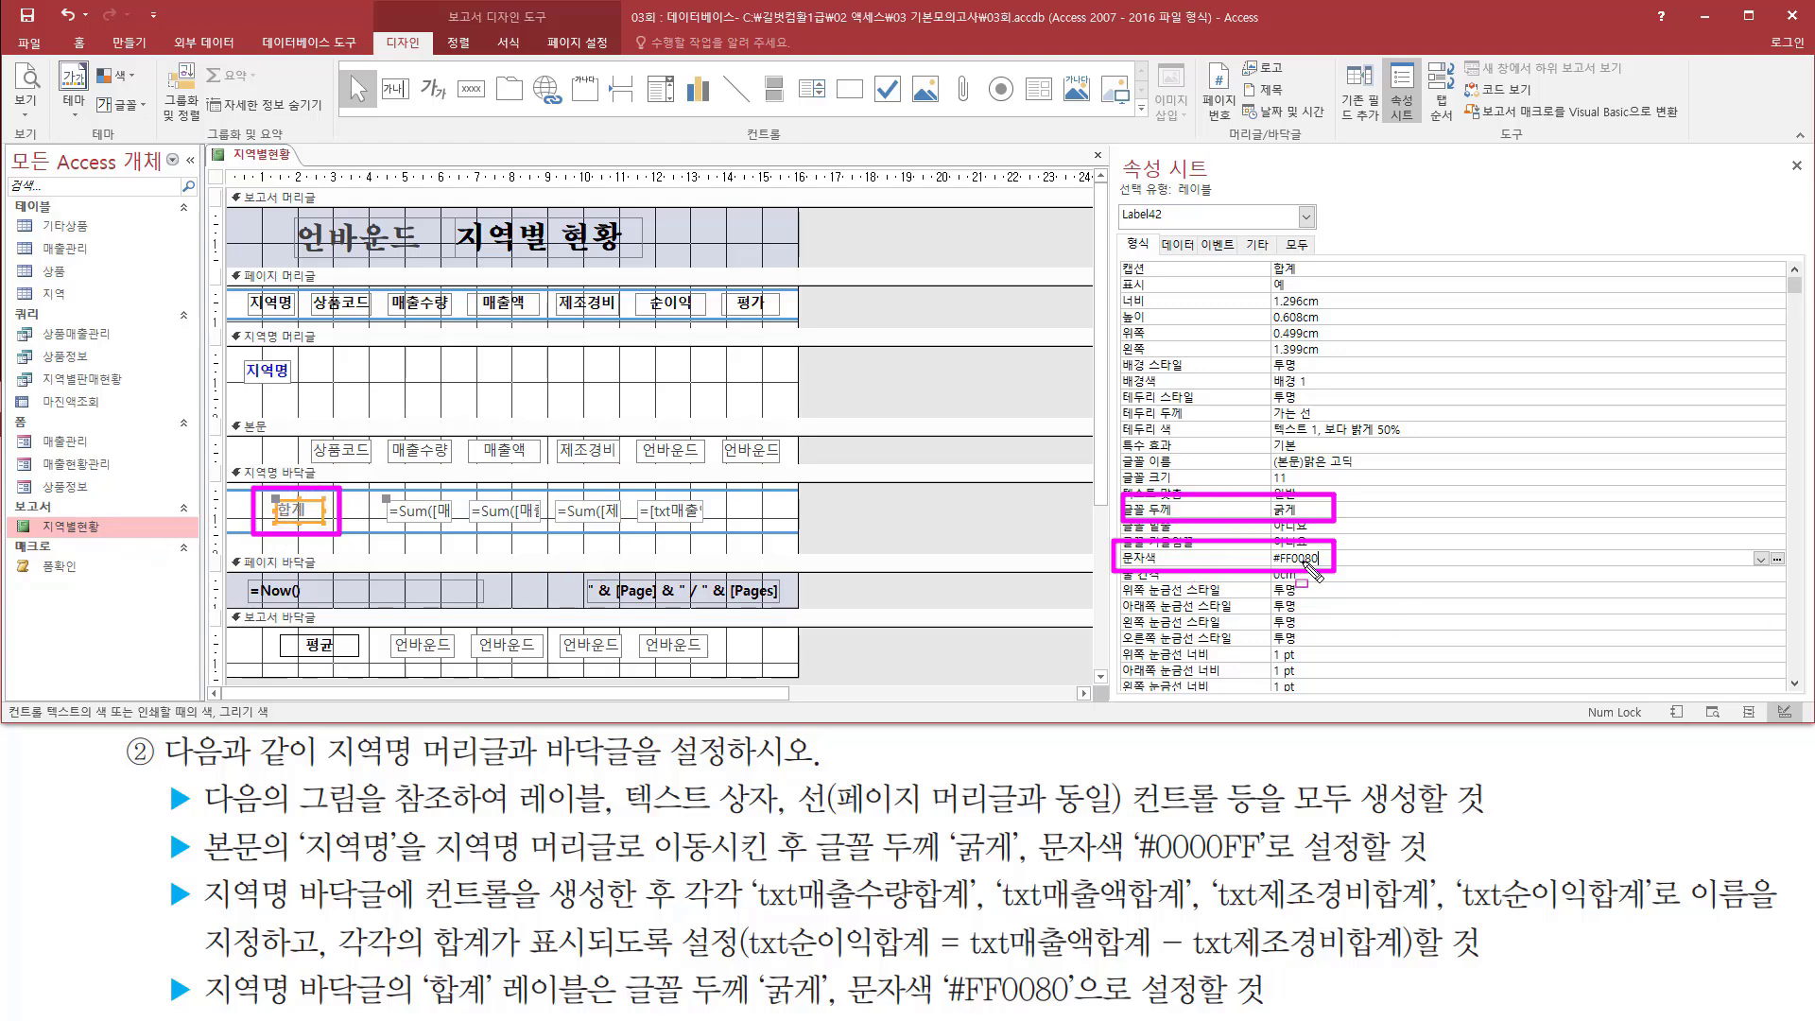
{"action": "key", "text": "Escape"}
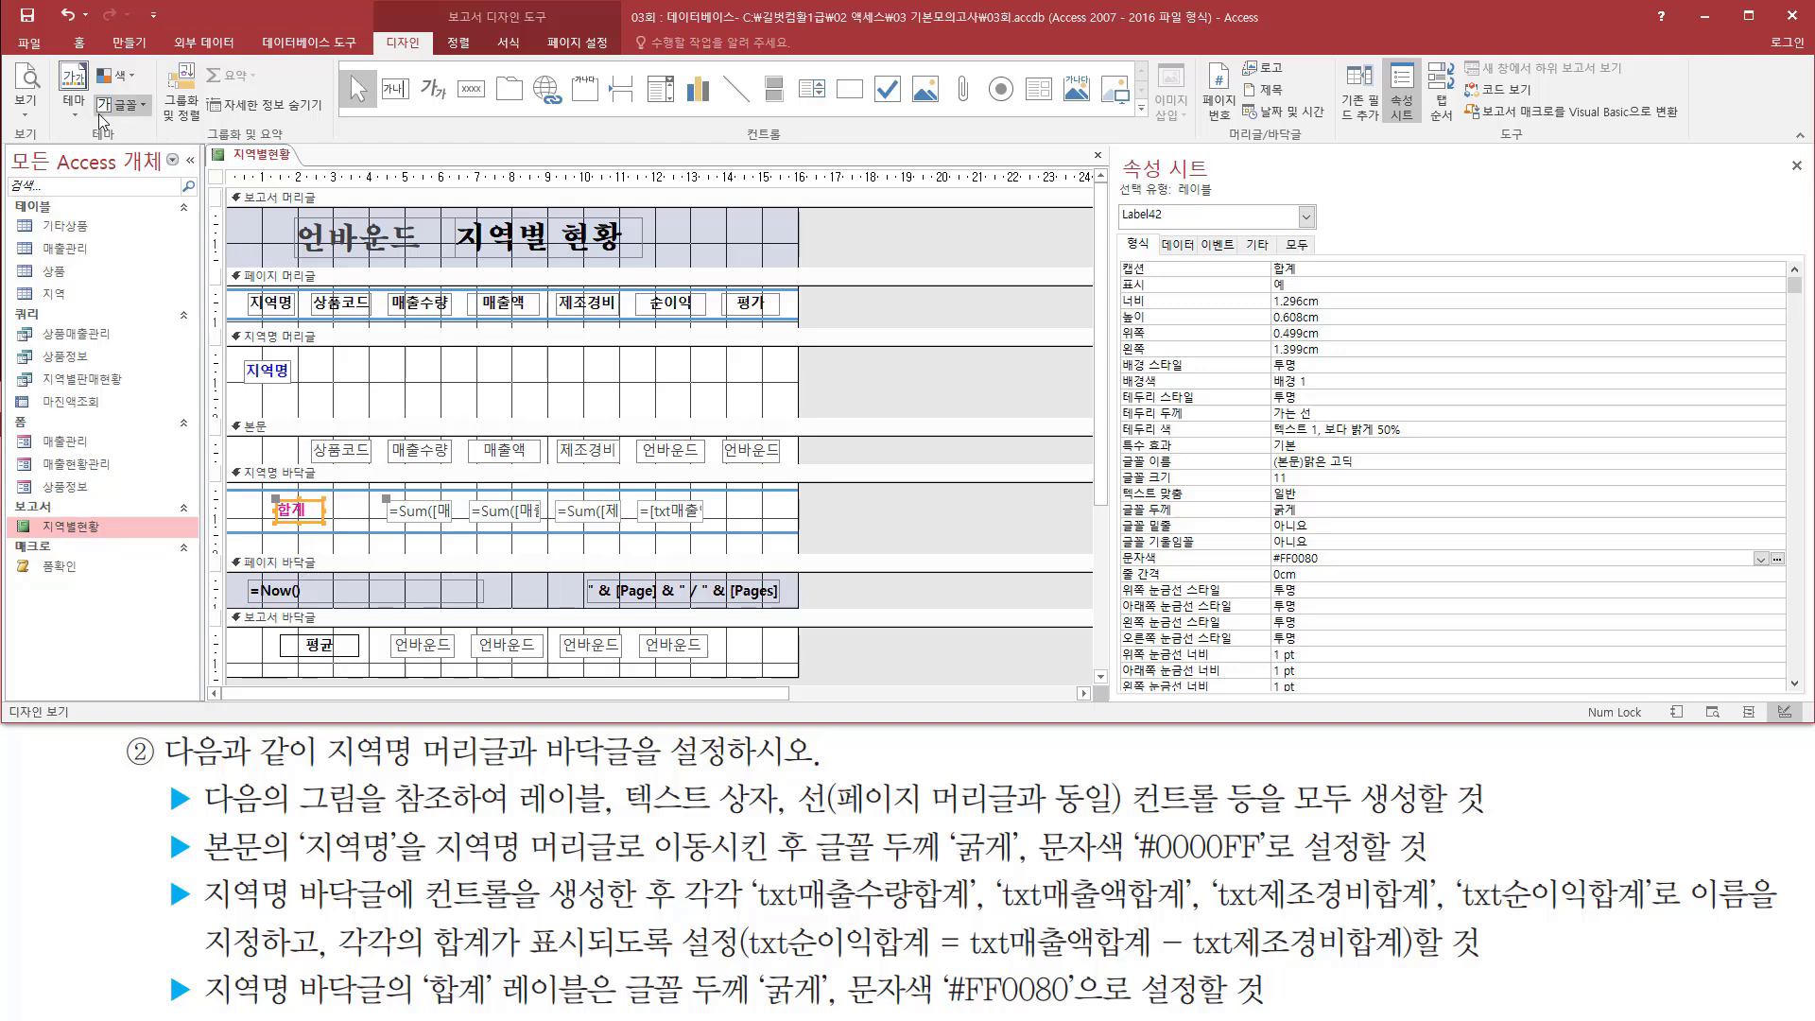
Step: Open the 지역별현황 report in print preview and examine the 지역명 header and footer layout
{"action": "right_click", "coordinate": [283, 157]}
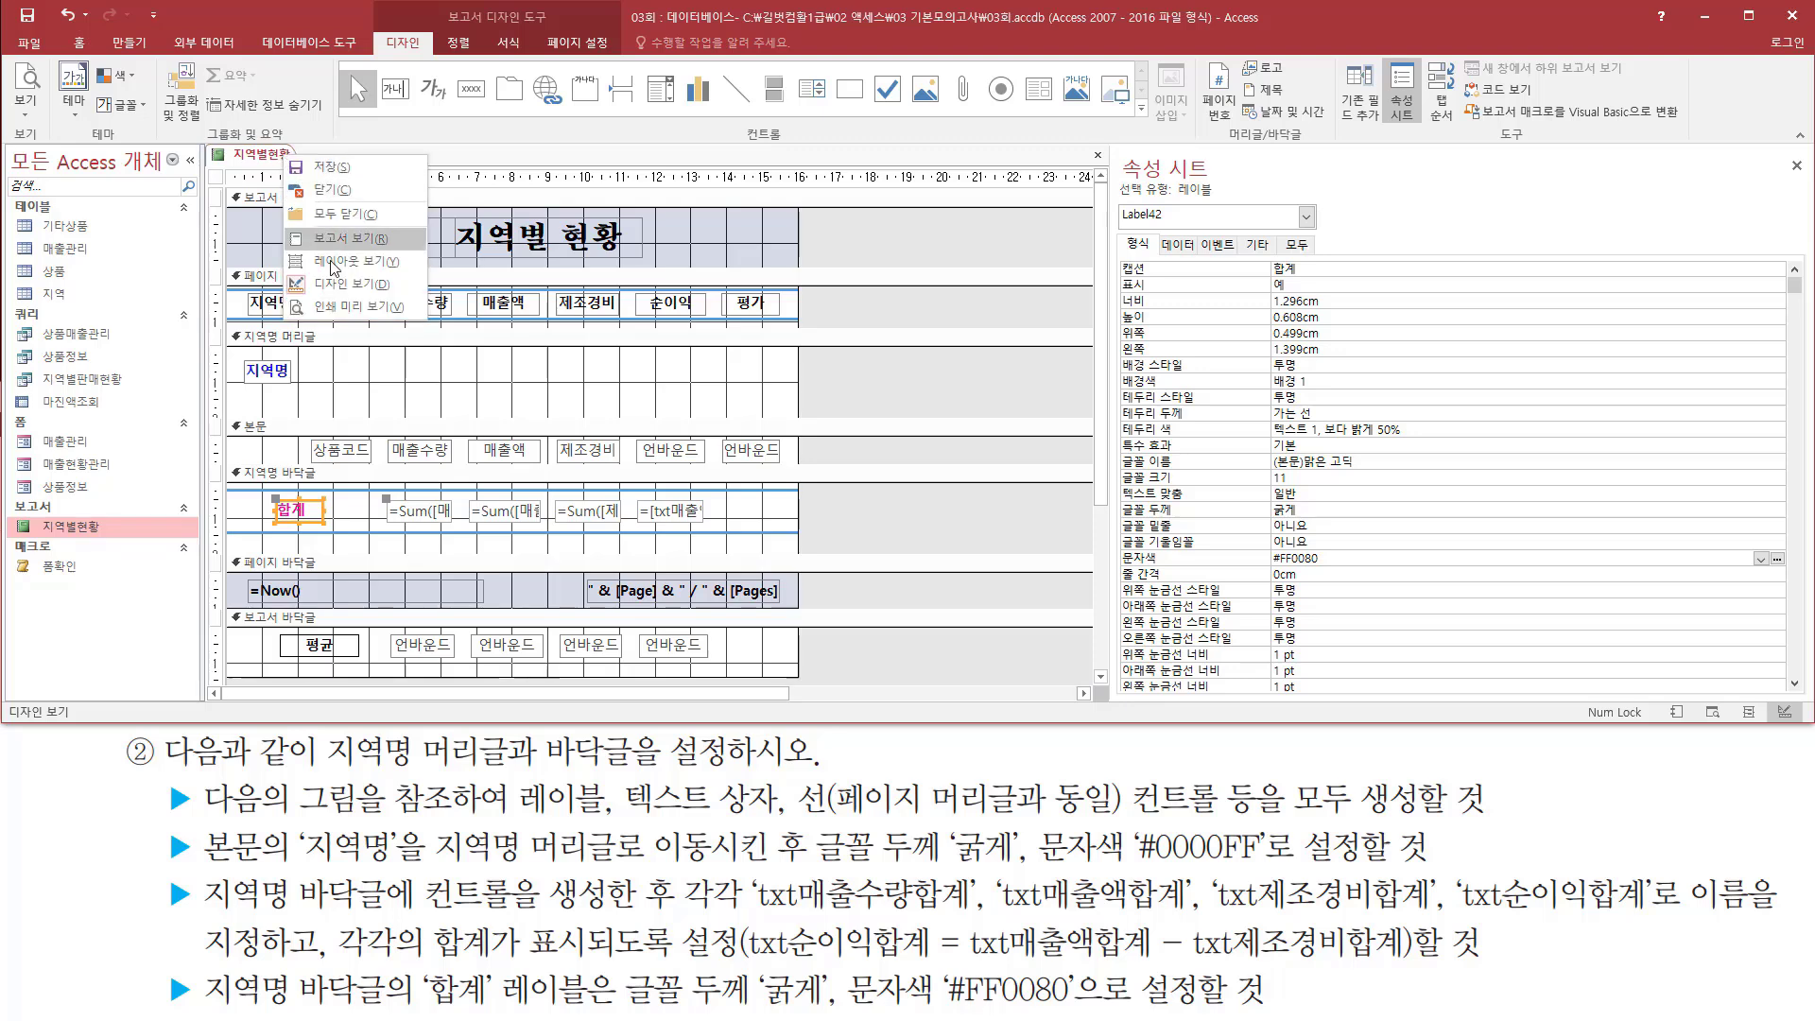
{"action": "left_click", "coordinate": [348, 308]}
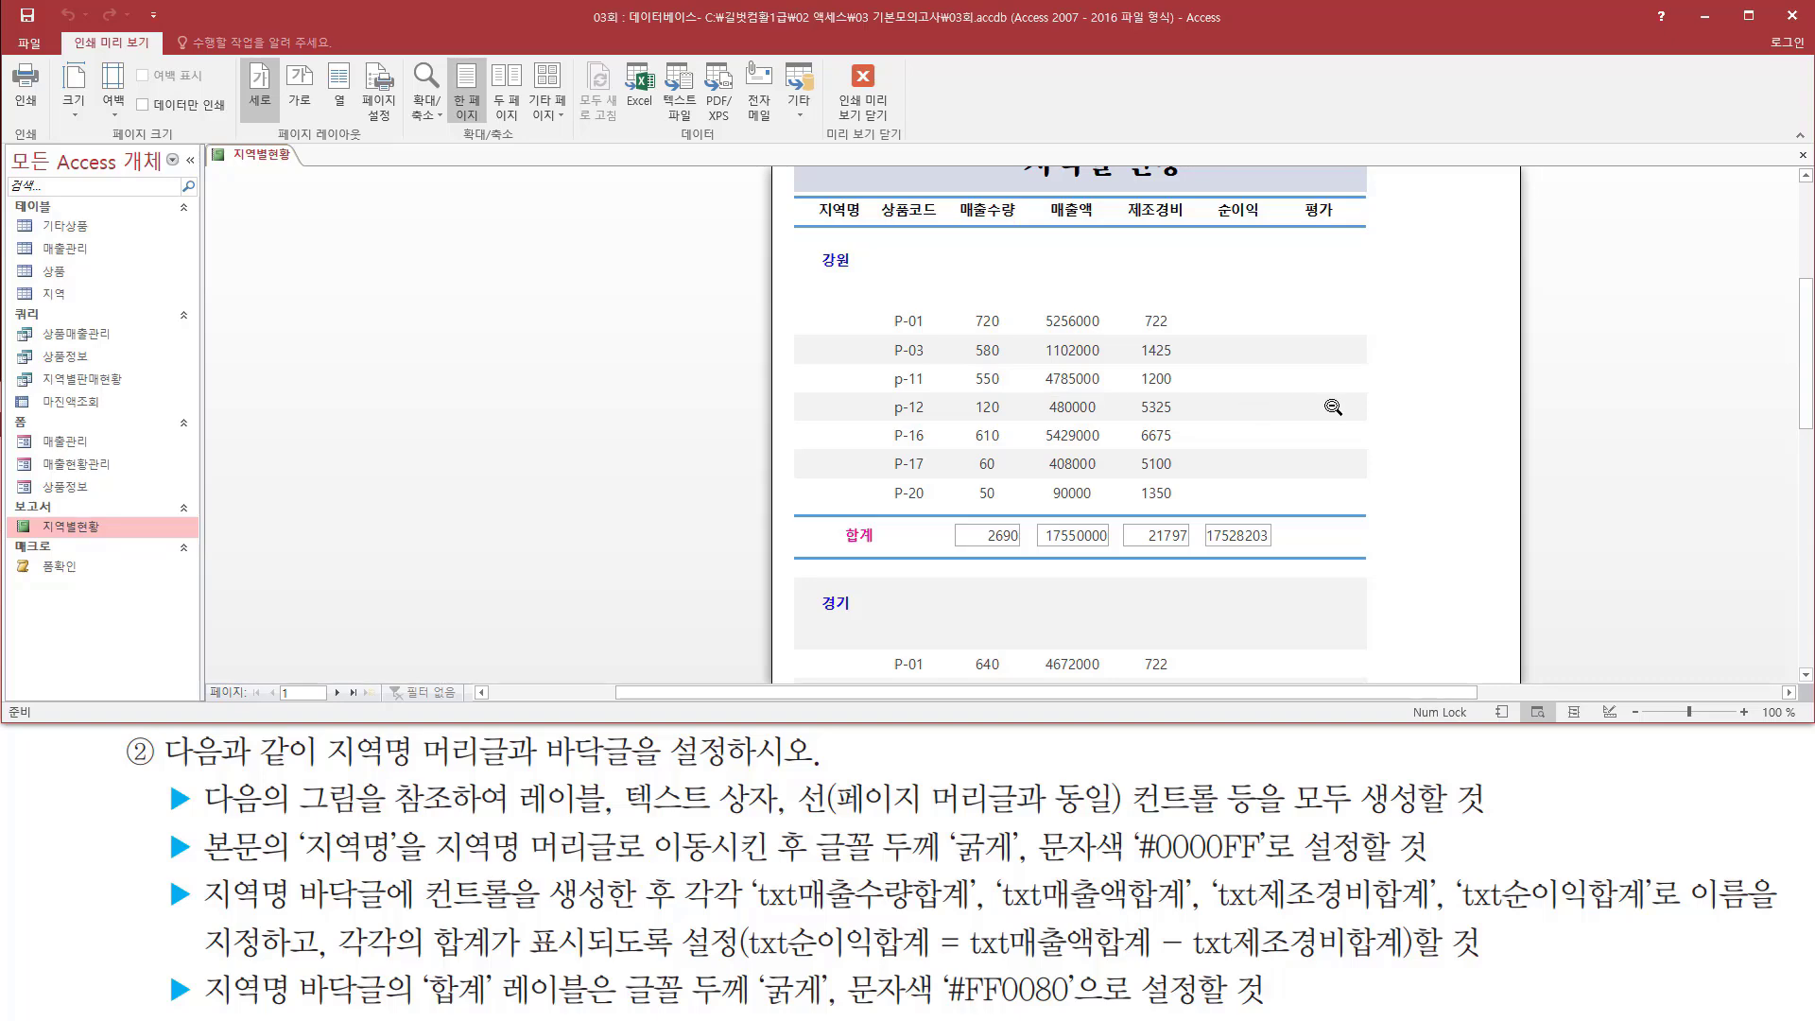
{"action": "scroll", "coordinate": [1394, 406], "scroll_direction": "up", "scroll_amount": 1}
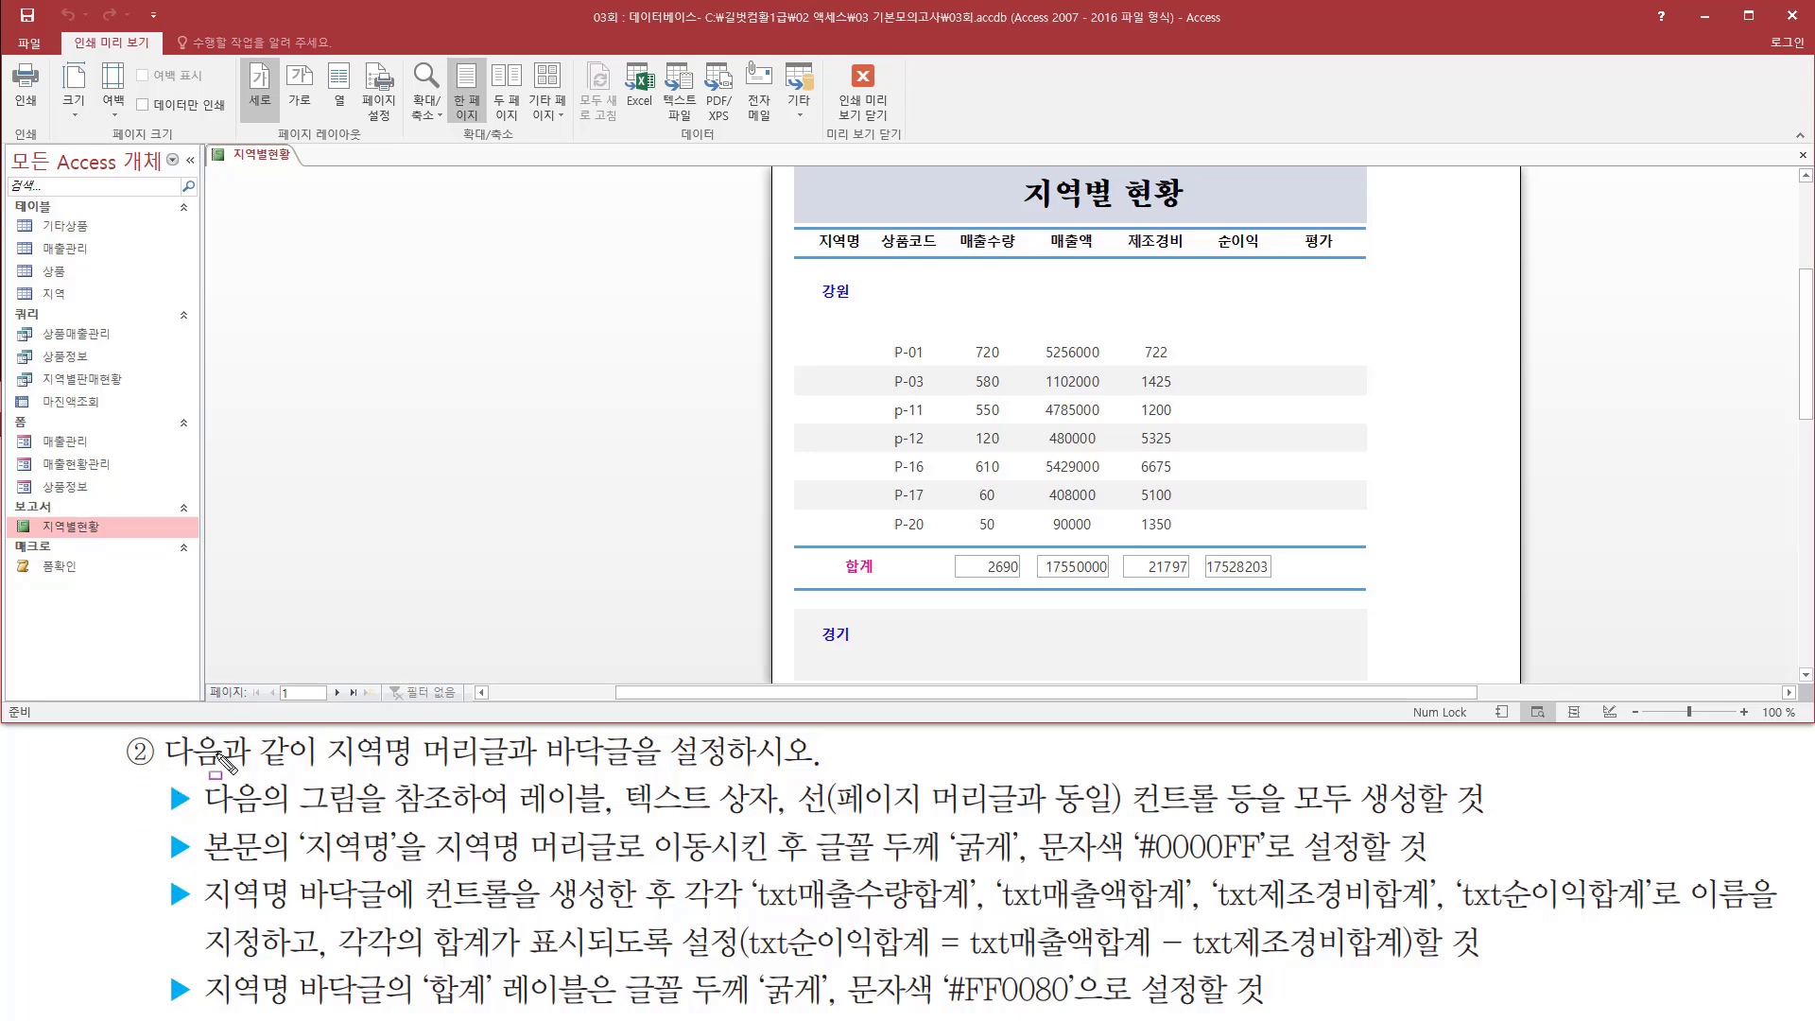
{"action": "left_click_drag", "start_coordinate": [814, 277], "coordinate": [863, 309]}
{"action": "mouse_move", "coordinate": [785, 536]}
{"action": "left_mouse_down"}
{"action": "mouse_move", "coordinate": [825, 613]}
{"action": "mouse_move", "coordinate": [1397, 606]}
{"action": "left_mouse_up"}
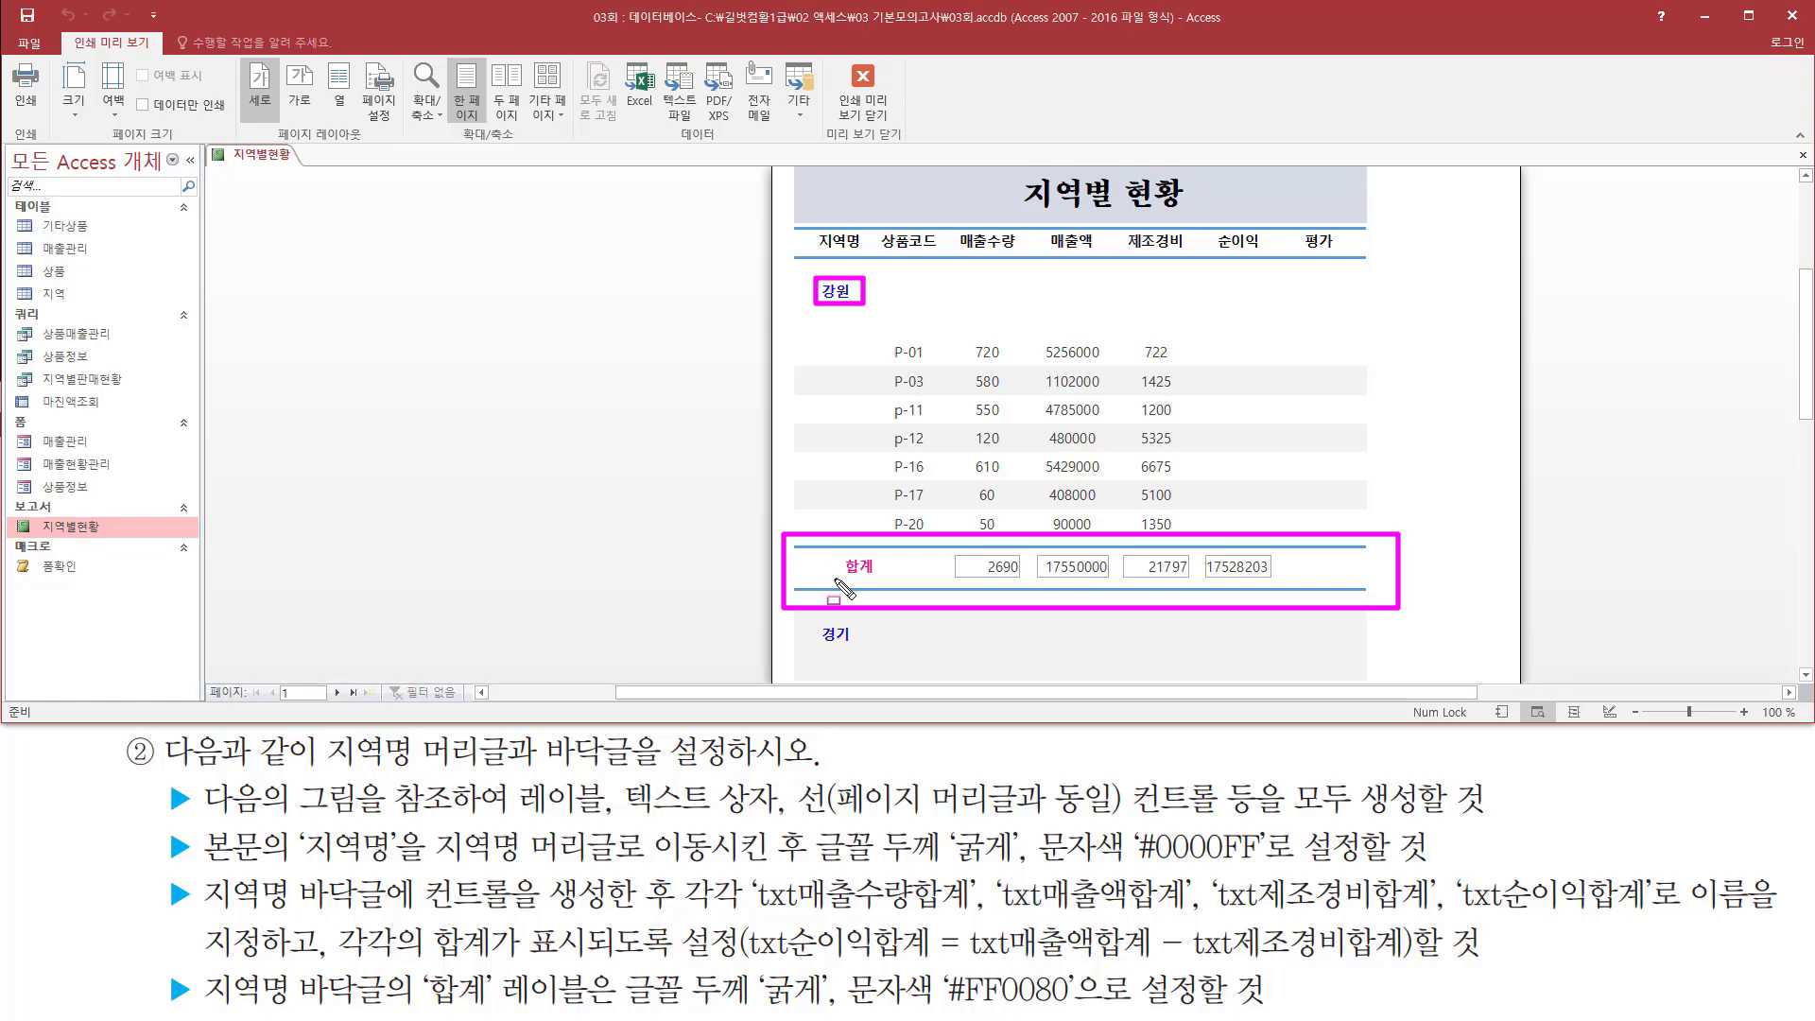
Step: Examine the 순이익 column of the previewed detail rows against the requirement that it shows 매출액 minus 제조경비
{"action": "left_click_drag", "start_coordinate": [838, 580], "coordinate": [1278, 582]}
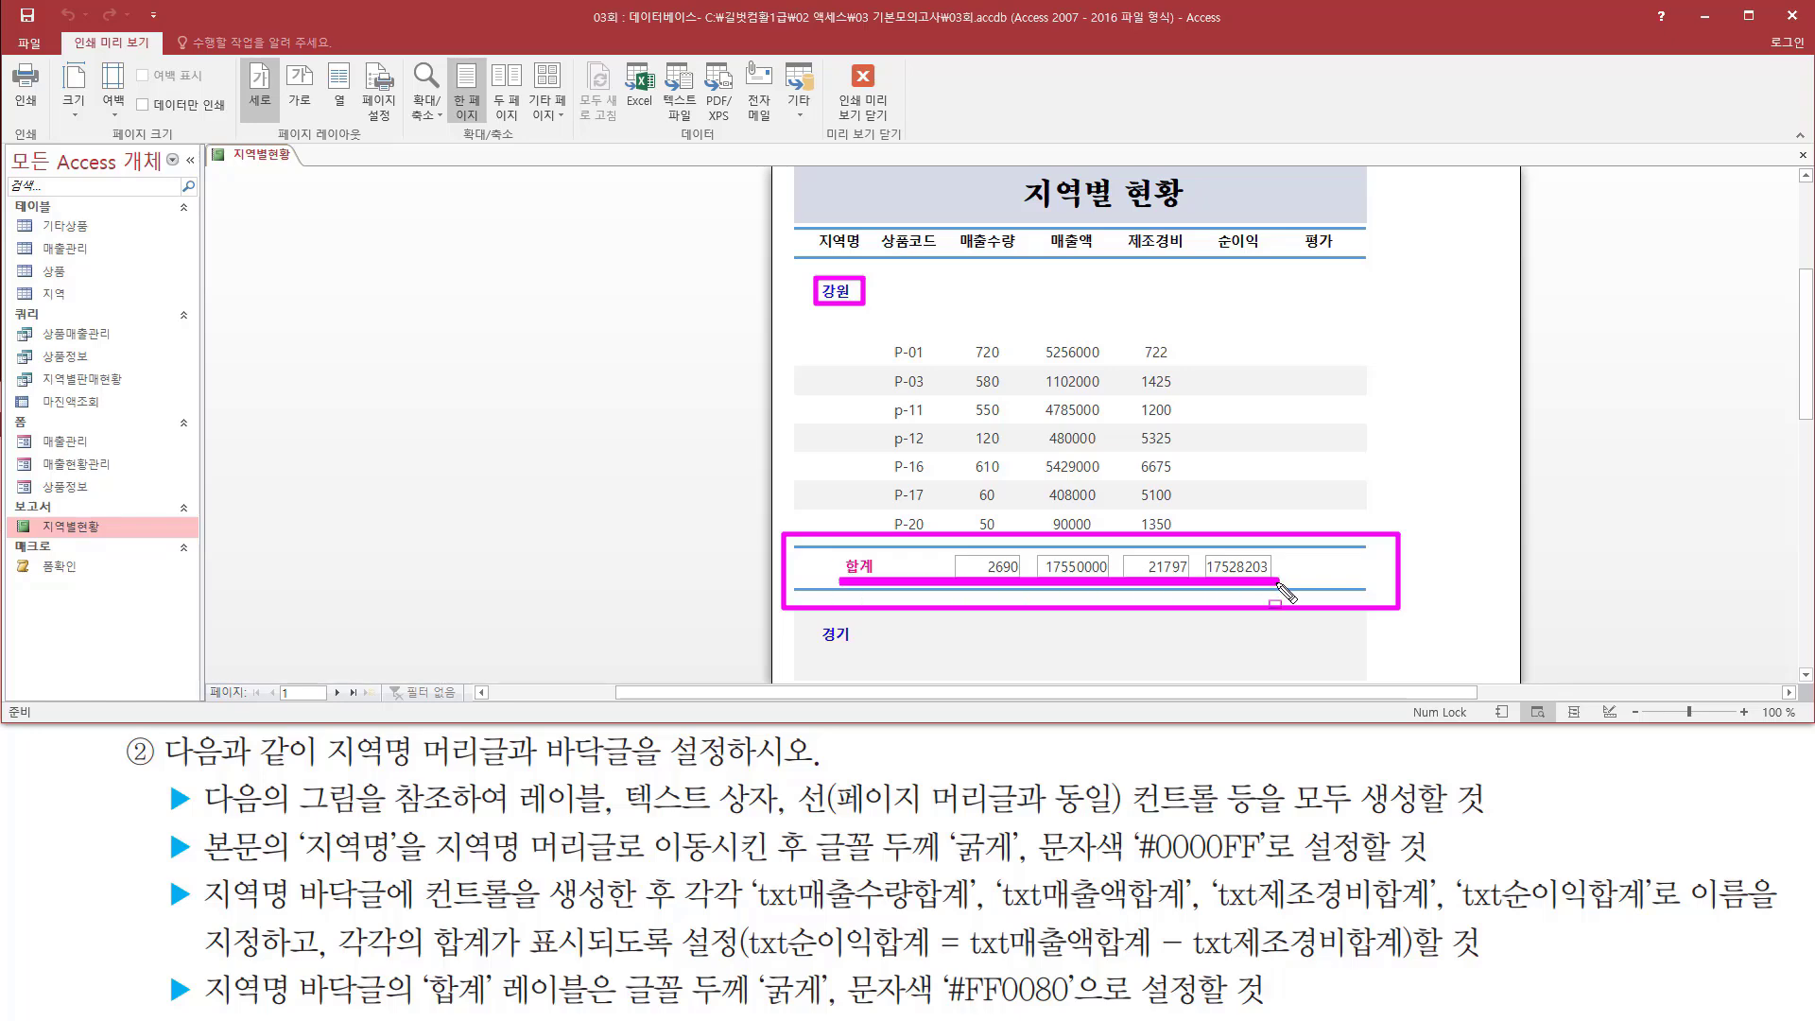
{"action": "key", "text": "Escape"}
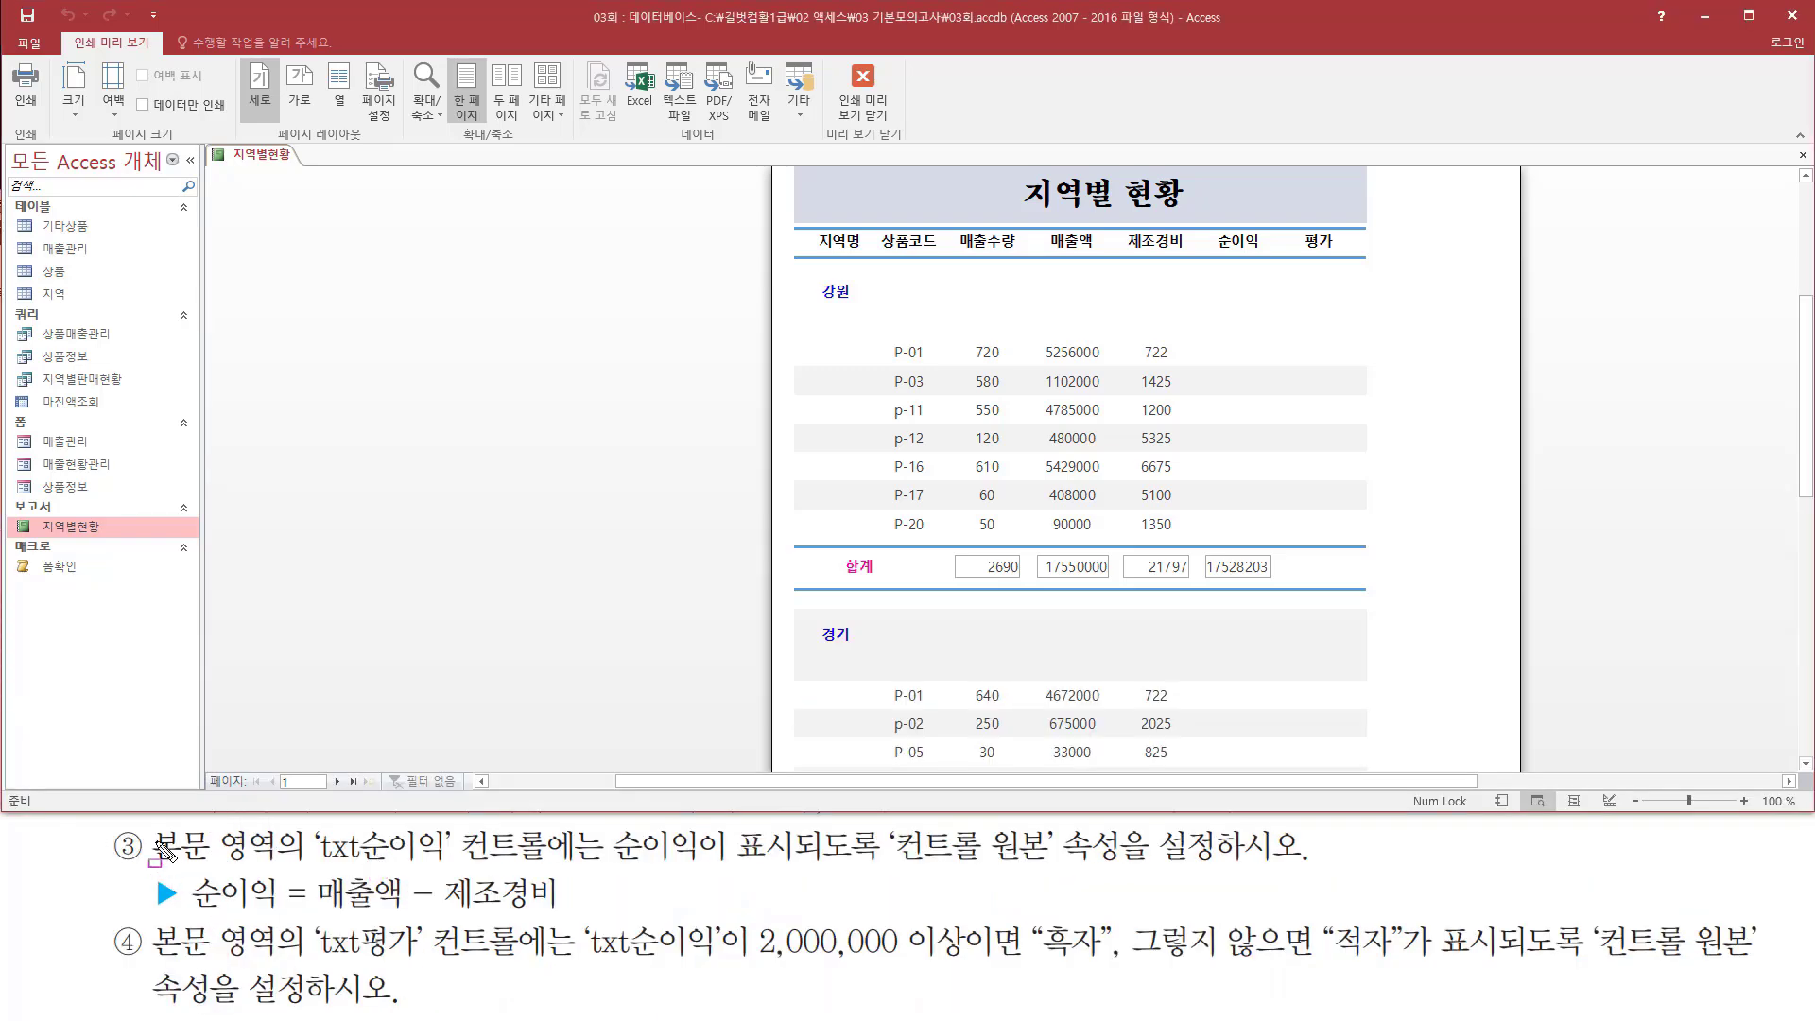
{"action": "mouse_move", "coordinate": [146, 827]}
{"action": "left_mouse_down"}
{"action": "mouse_move", "coordinate": [274, 884]}
{"action": "mouse_move", "coordinate": [285, 865]}
{"action": "left_mouse_up"}
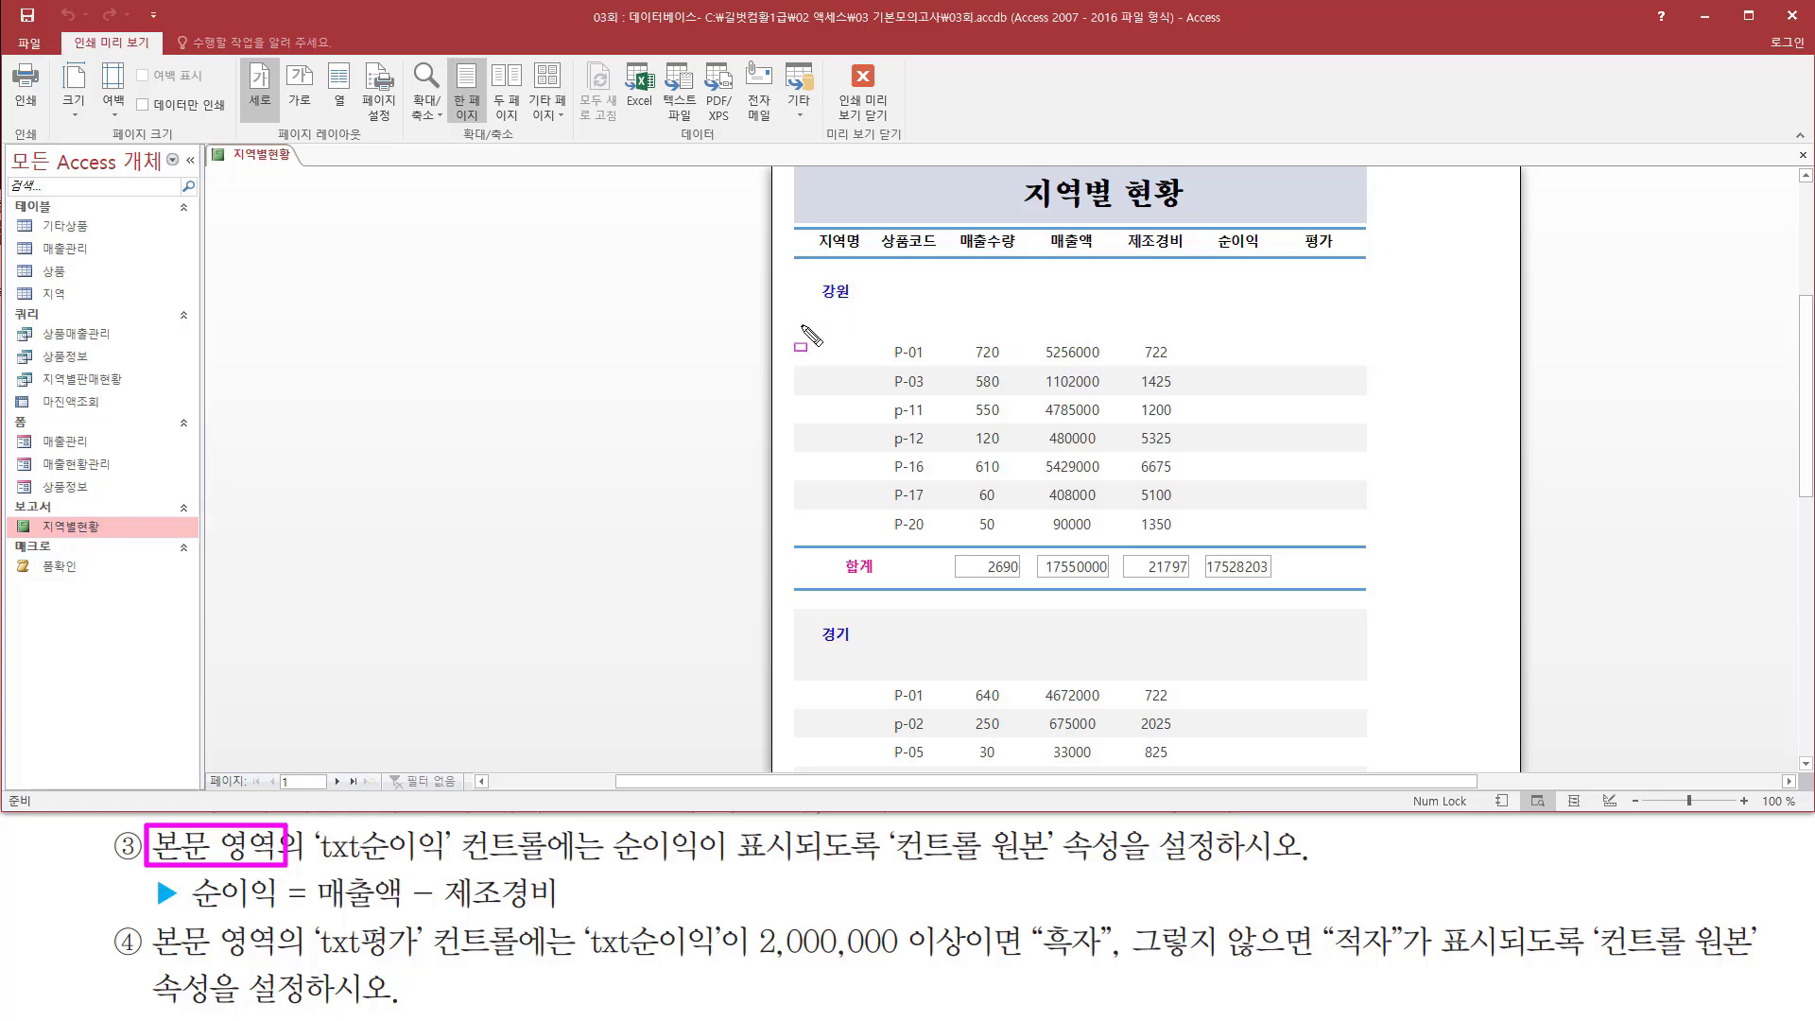
{"action": "mouse_move", "coordinate": [802, 326]}
{"action": "left_mouse_down"}
{"action": "mouse_move", "coordinate": [1205, 527]}
{"action": "mouse_move", "coordinate": [1458, 559]}
{"action": "mouse_move", "coordinate": [1400, 542]}
{"action": "left_mouse_up"}
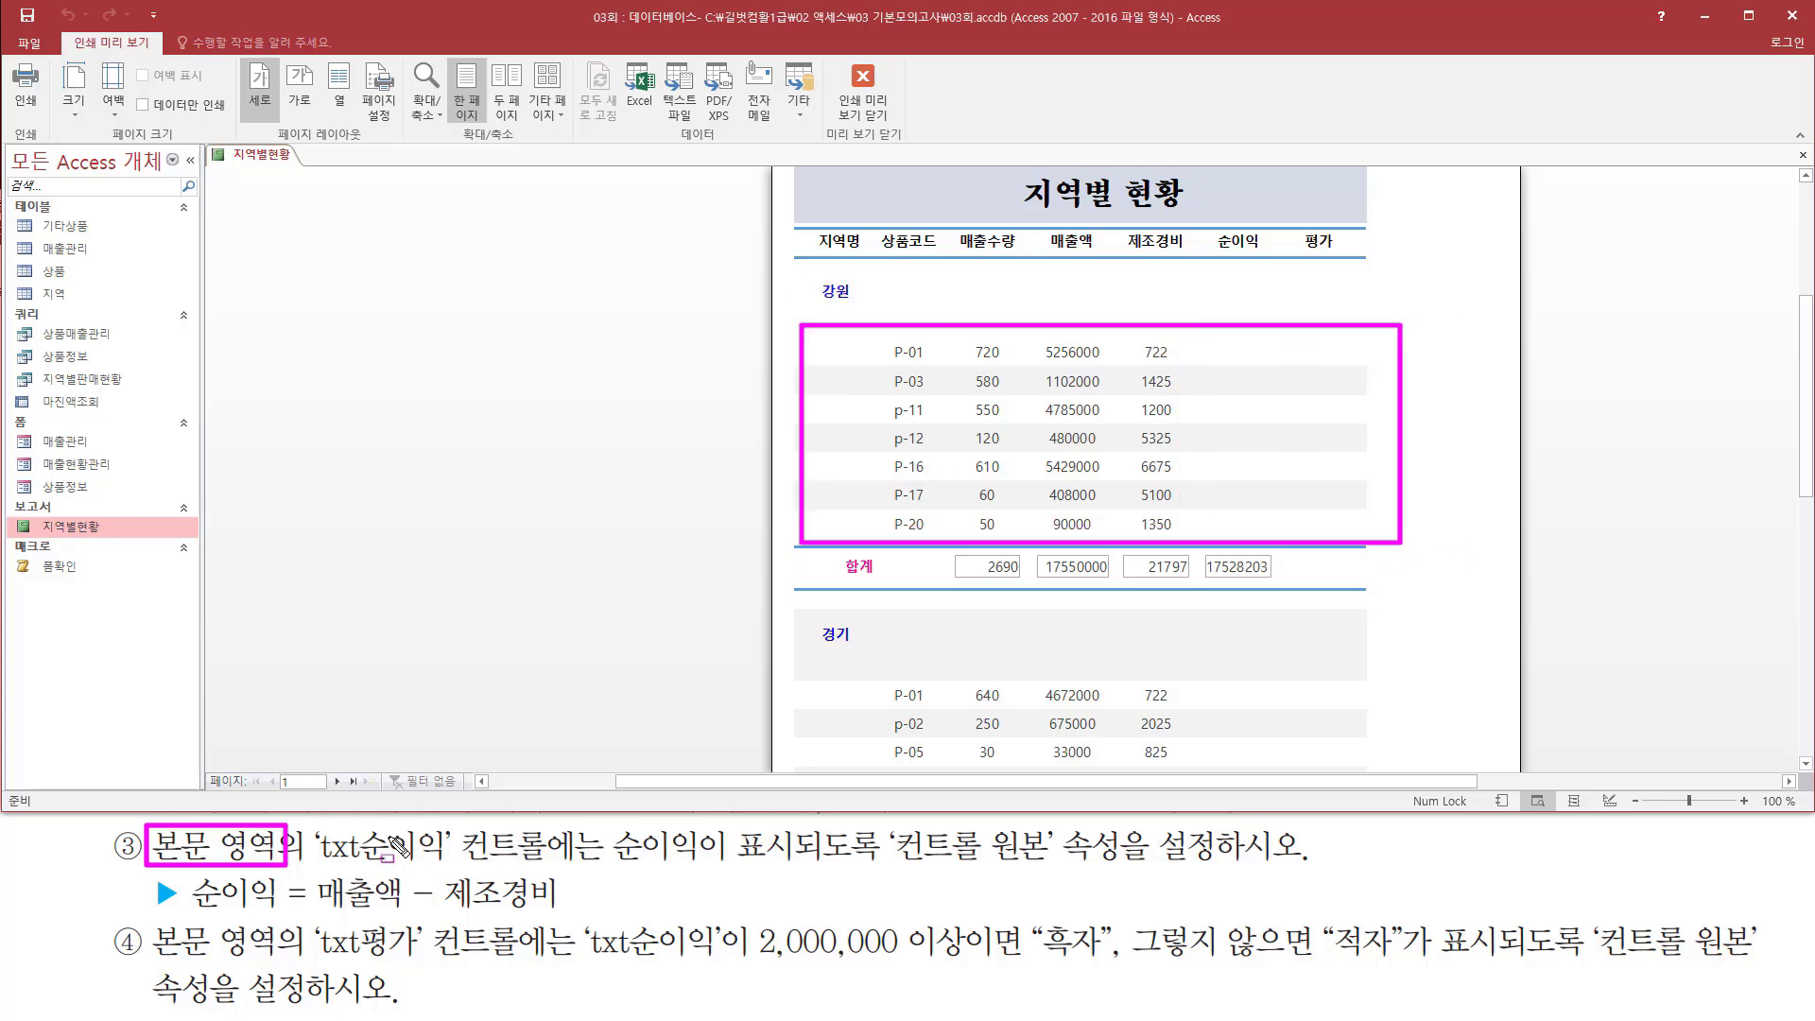
{"action": "mouse_move", "coordinate": [304, 864]}
{"action": "left_mouse_down"}
{"action": "mouse_move", "coordinate": [572, 891]}
{"action": "mouse_move", "coordinate": [569, 829]}
{"action": "mouse_move", "coordinate": [550, 822]}
{"action": "left_mouse_up"}
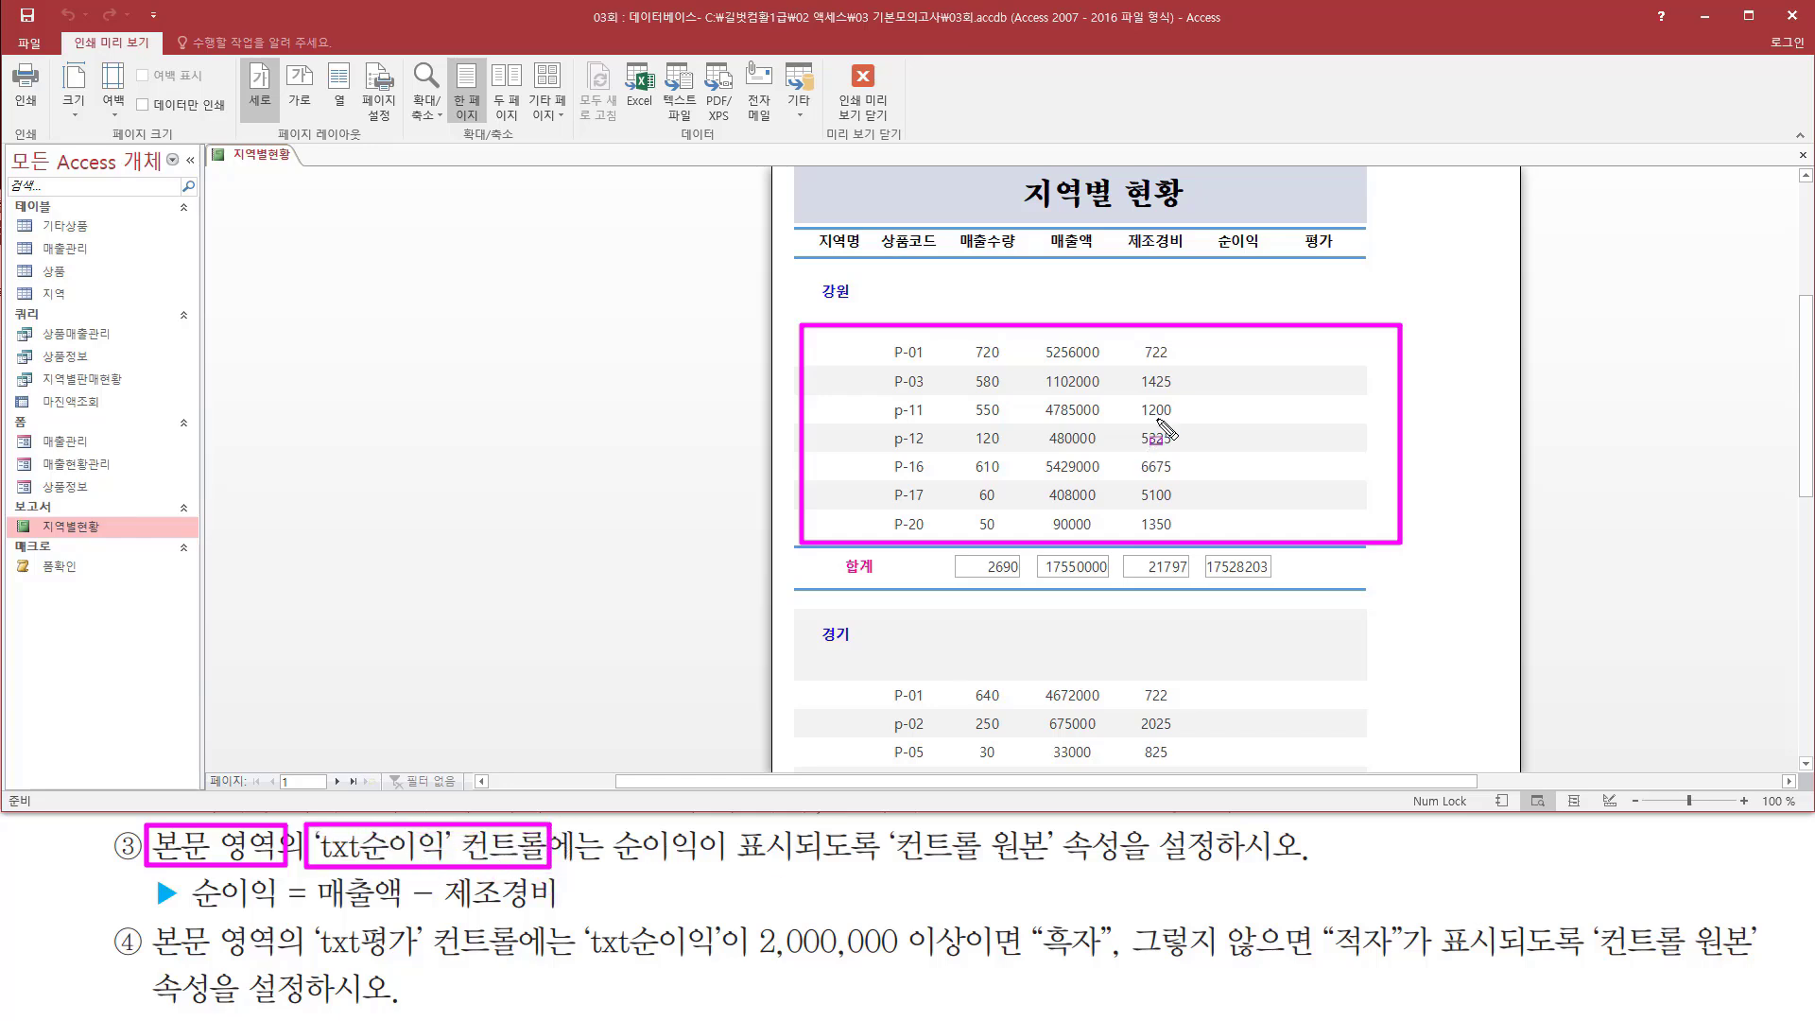
{"action": "left_click_drag", "start_coordinate": [1213, 345], "coordinate": [1273, 537]}
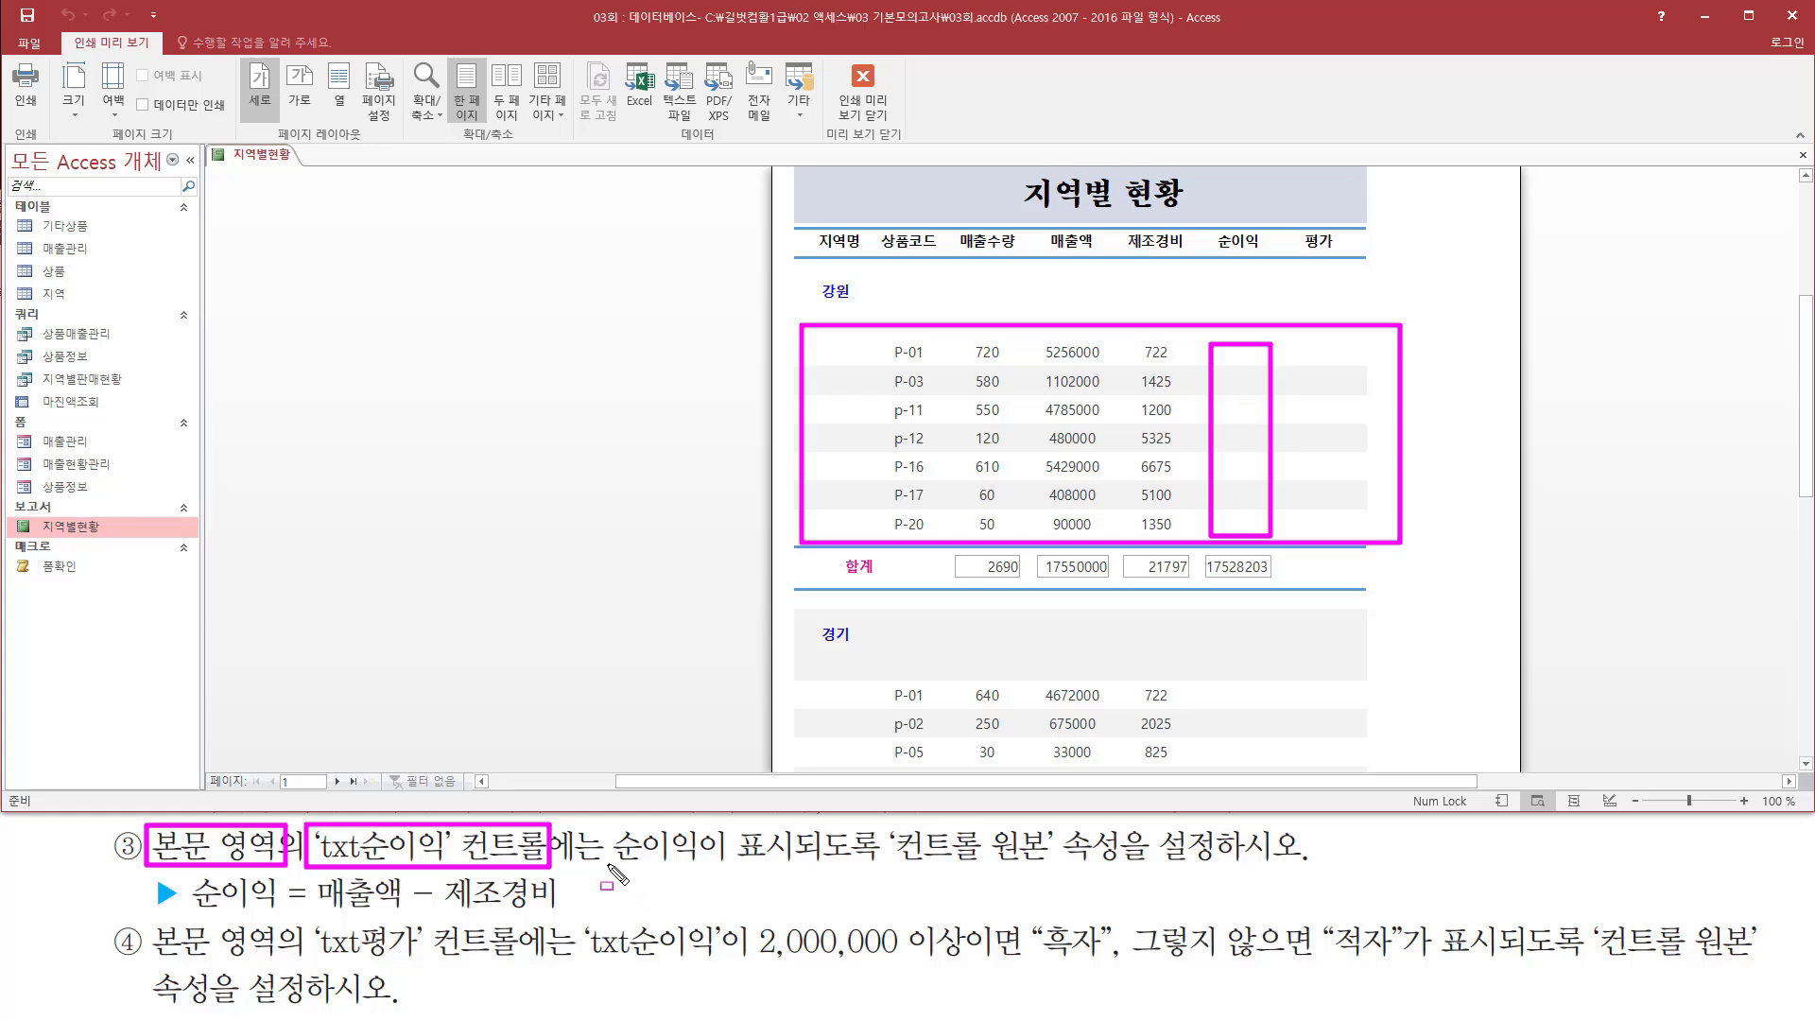
{"action": "left_click_drag", "start_coordinate": [606, 861], "coordinate": [1247, 871]}
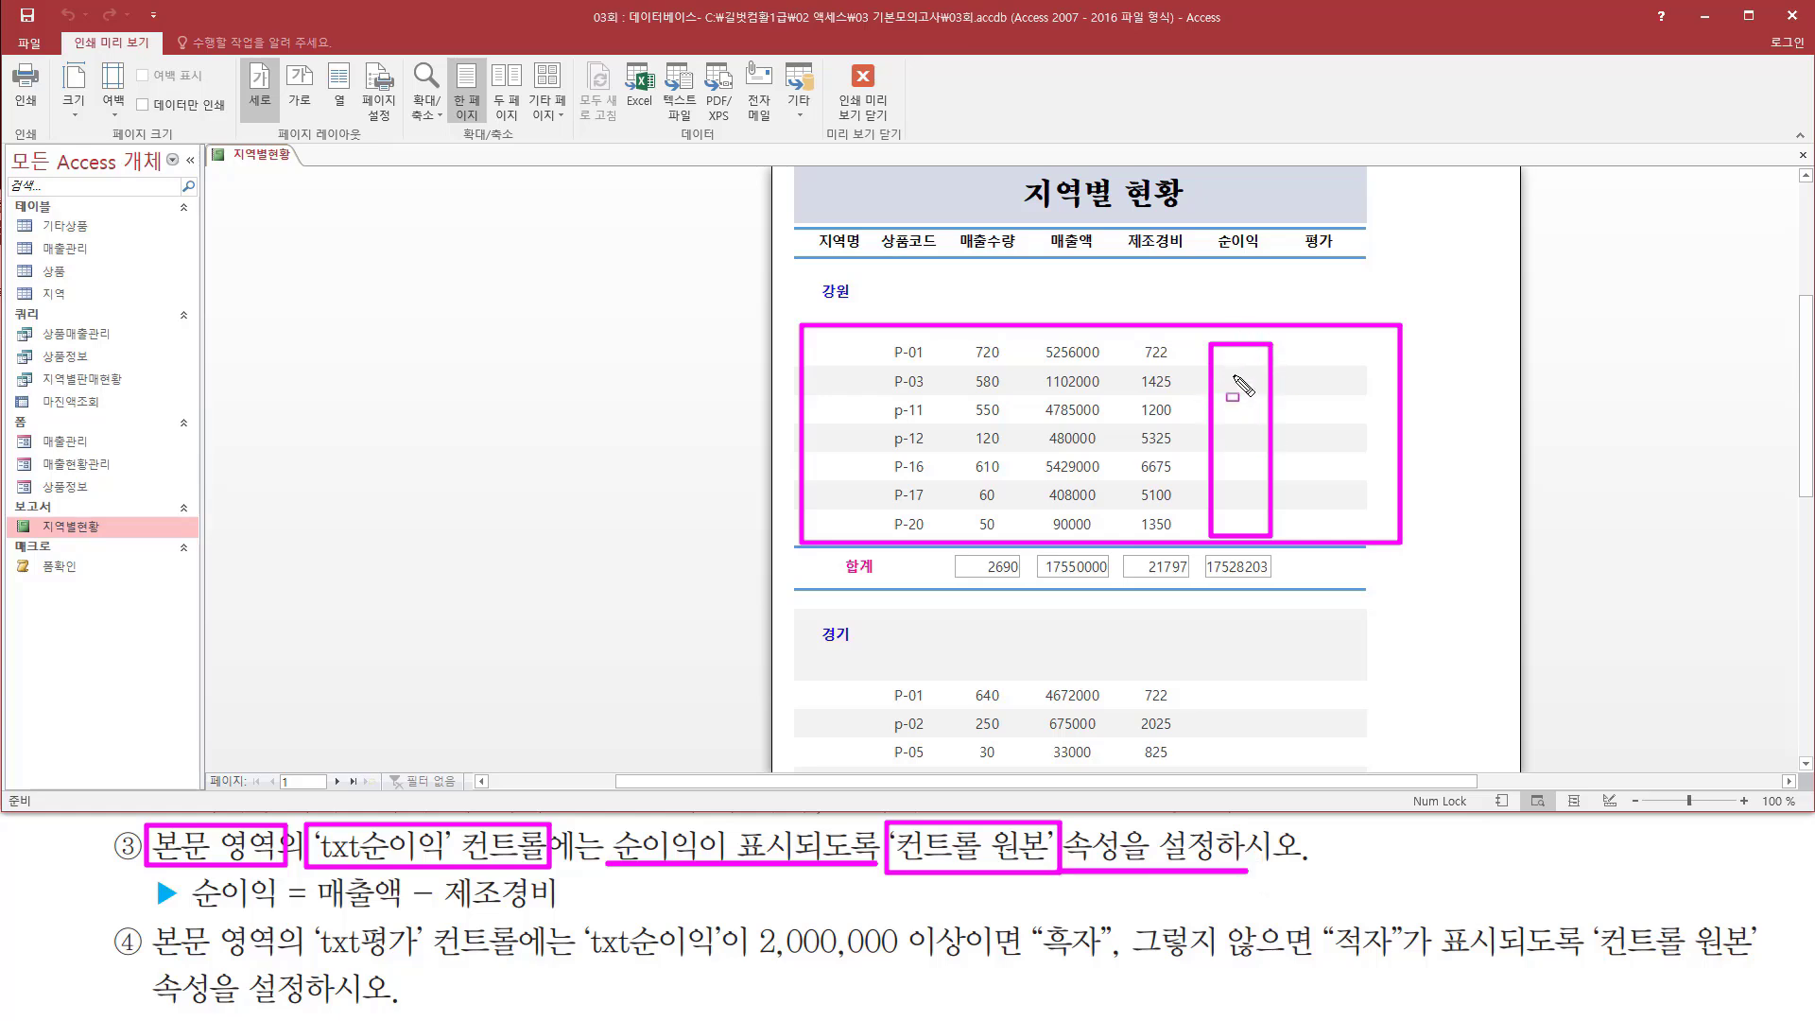
{"action": "left_click_drag", "start_coordinate": [312, 915], "coordinate": [563, 915]}
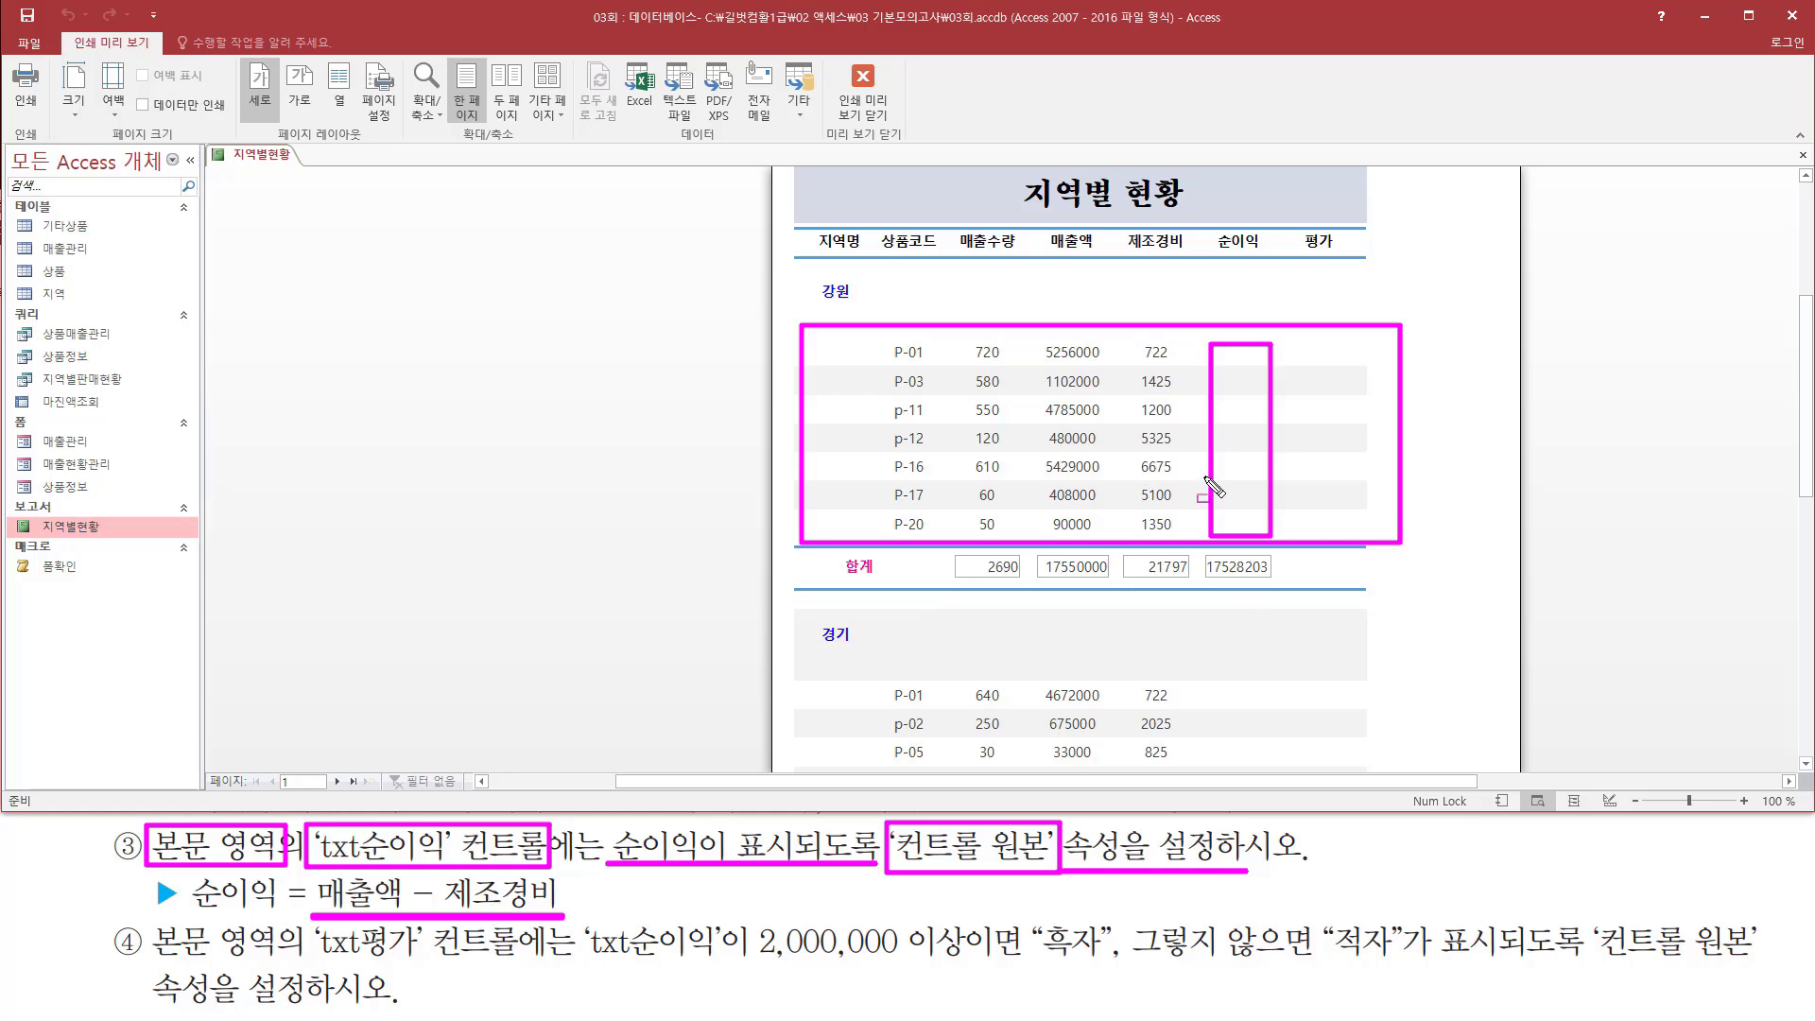
{"action": "key", "text": "Escape"}
Step: Switch the 지역별현황 report to Design view and show the data properties of the txt순이익 text box in the 본문 section
{"action": "right_click", "coordinate": [517, 254]}
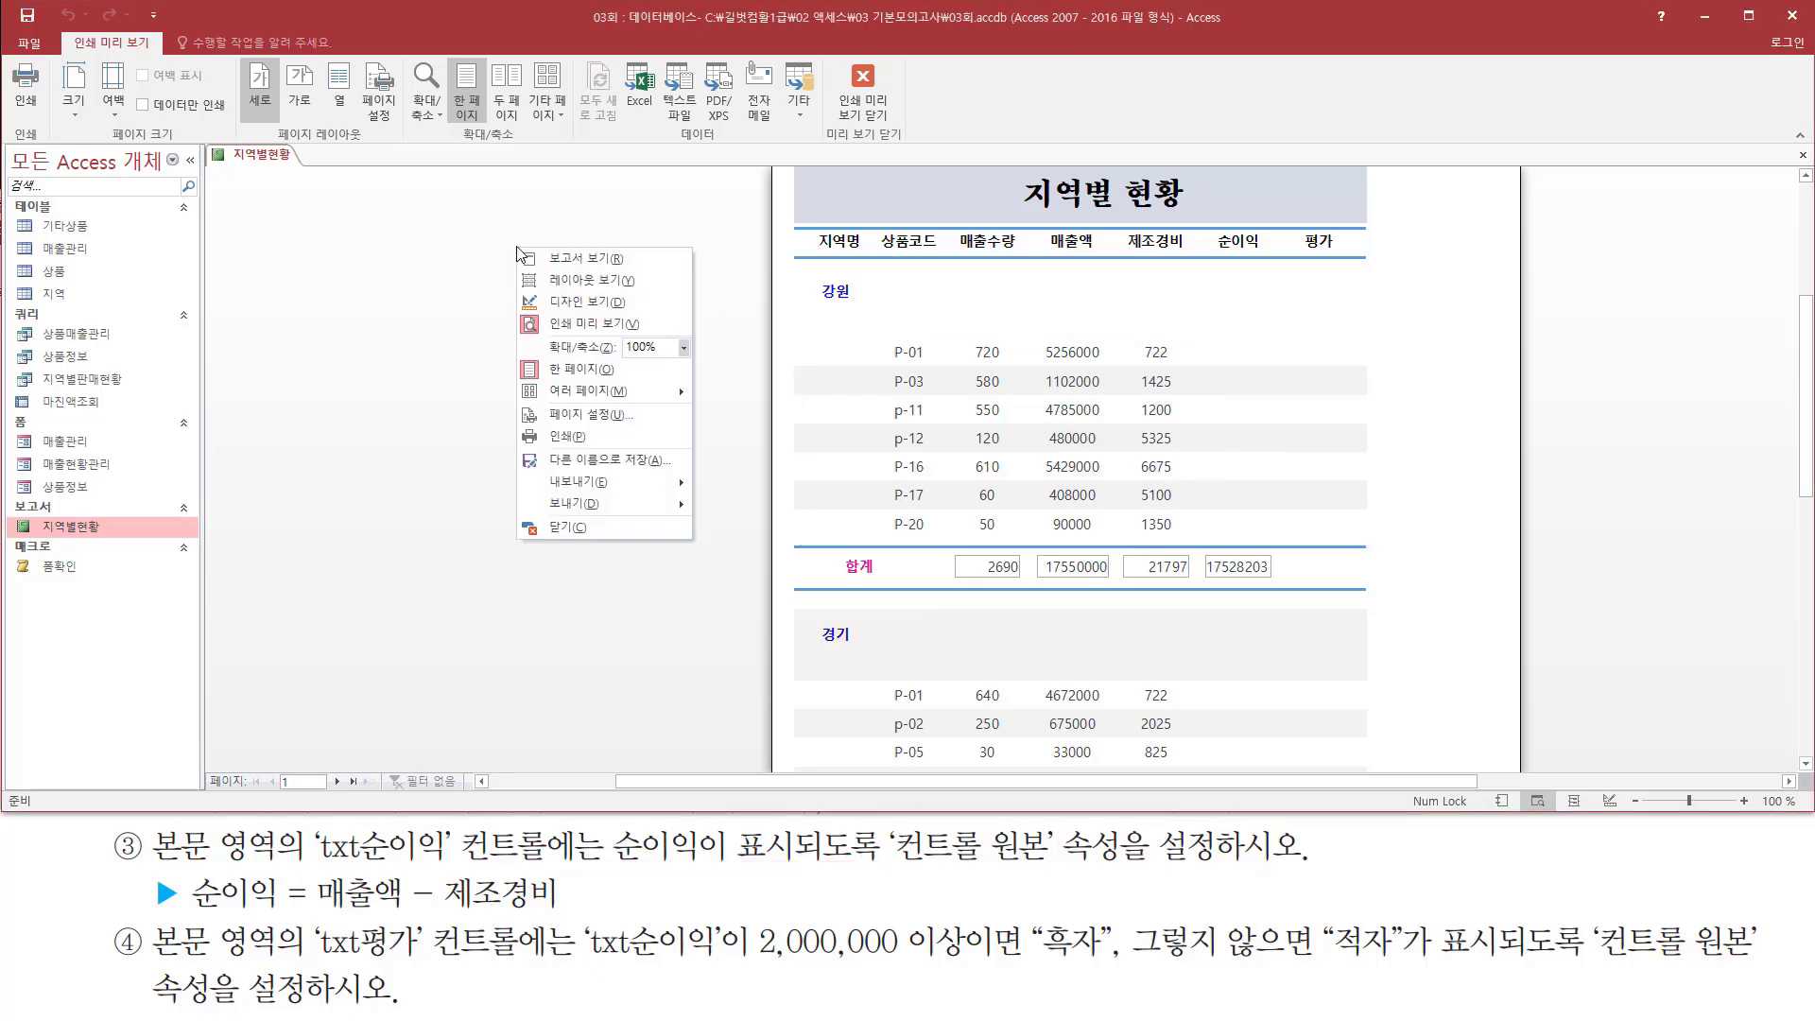
{"action": "left_click", "coordinate": [602, 305]}
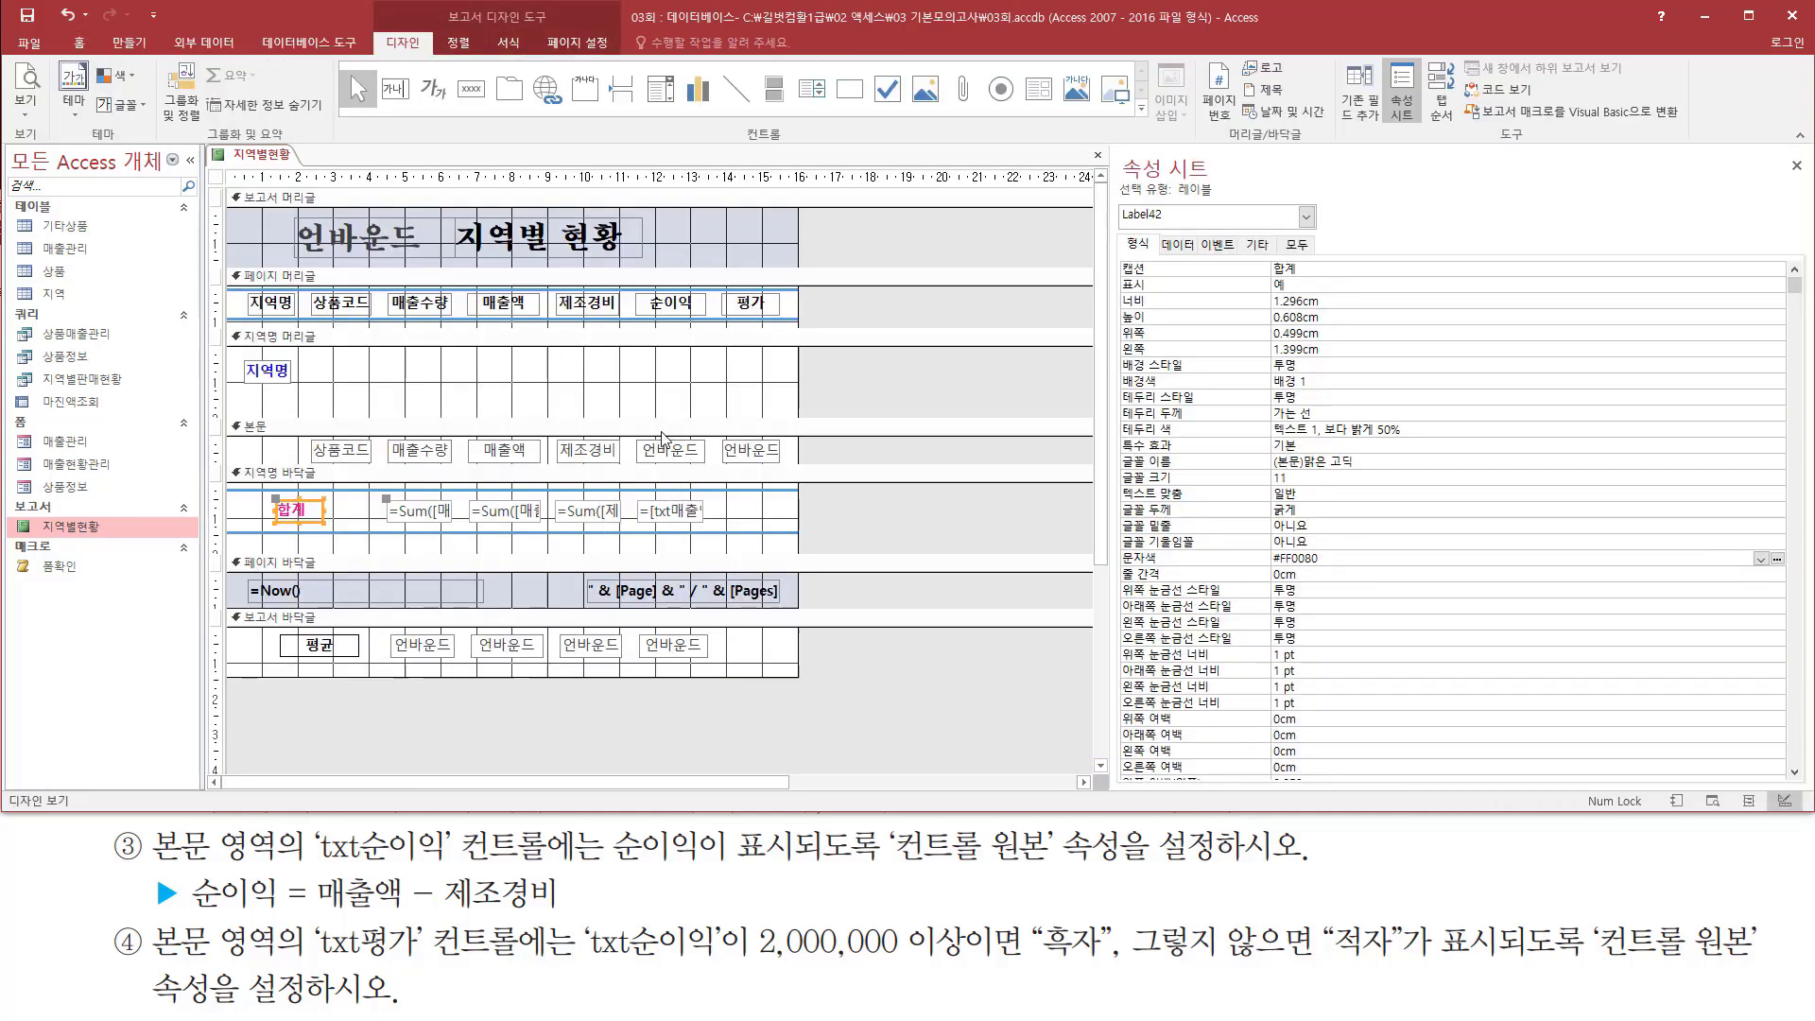
{"action": "left_click_drag", "start_coordinate": [635, 434], "coordinate": [715, 465]}
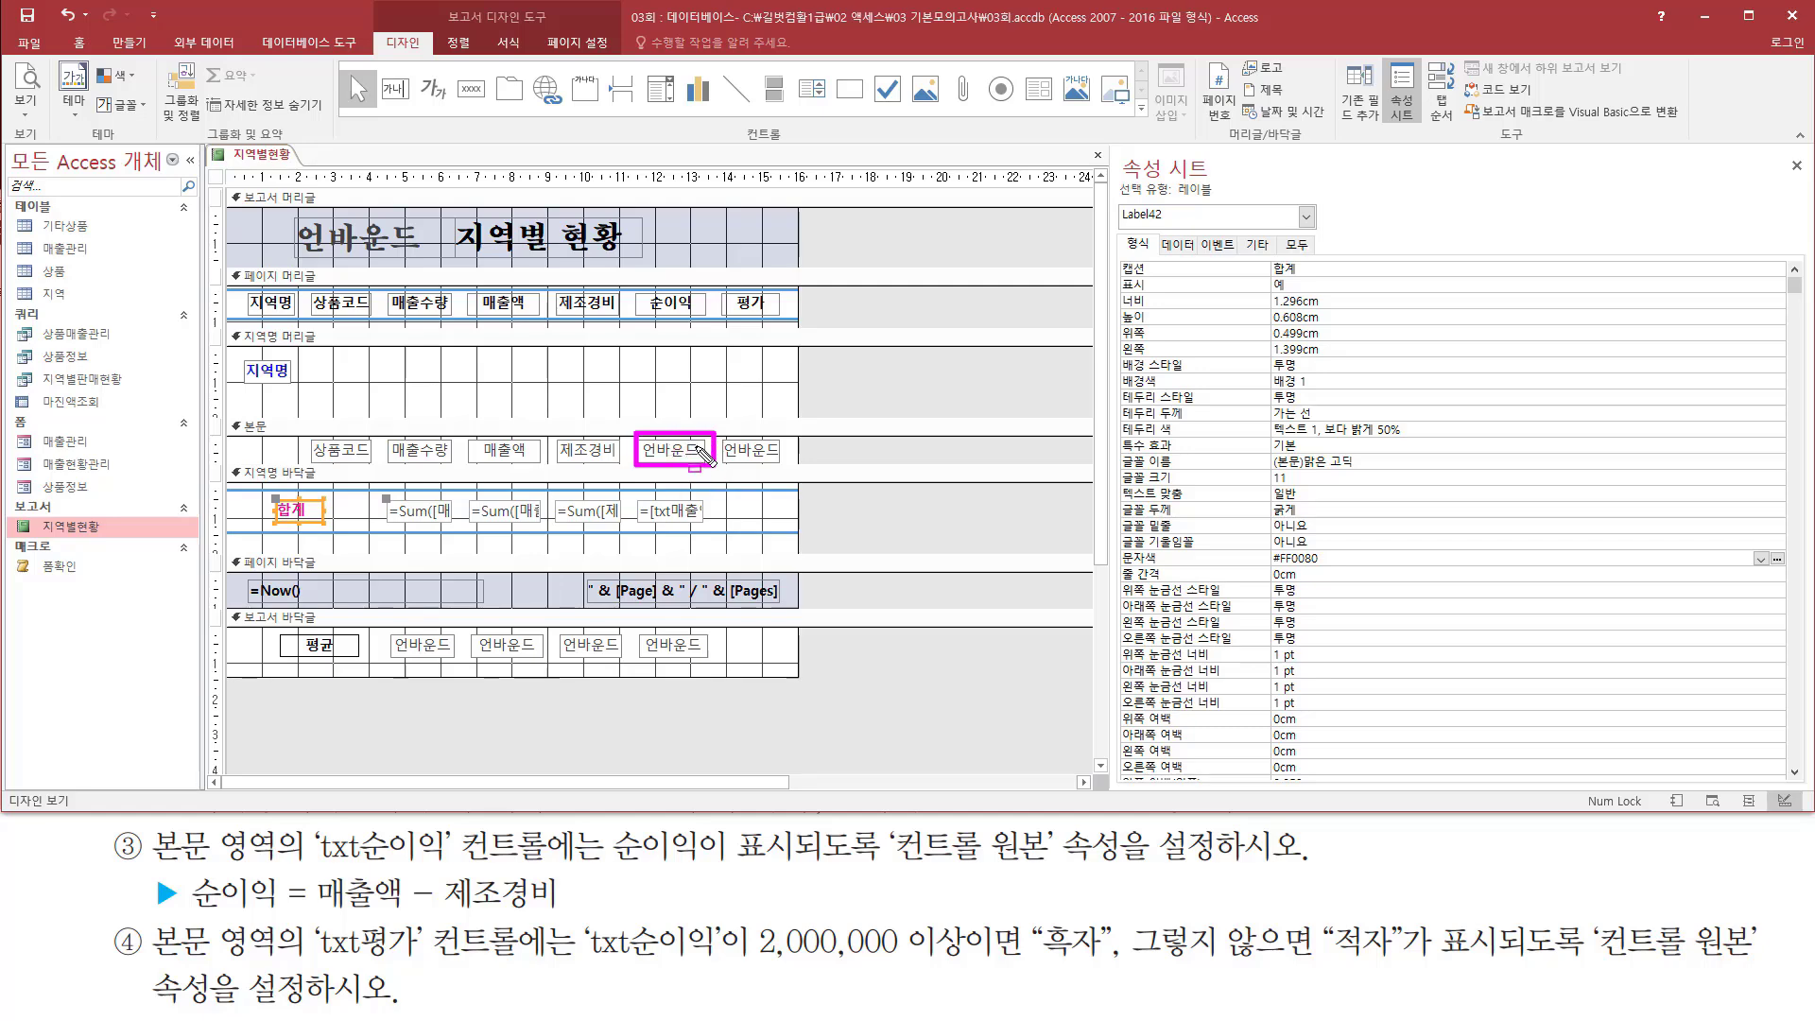
{"action": "key", "text": "Escape"}
{"action": "left_click", "coordinate": [681, 449]}
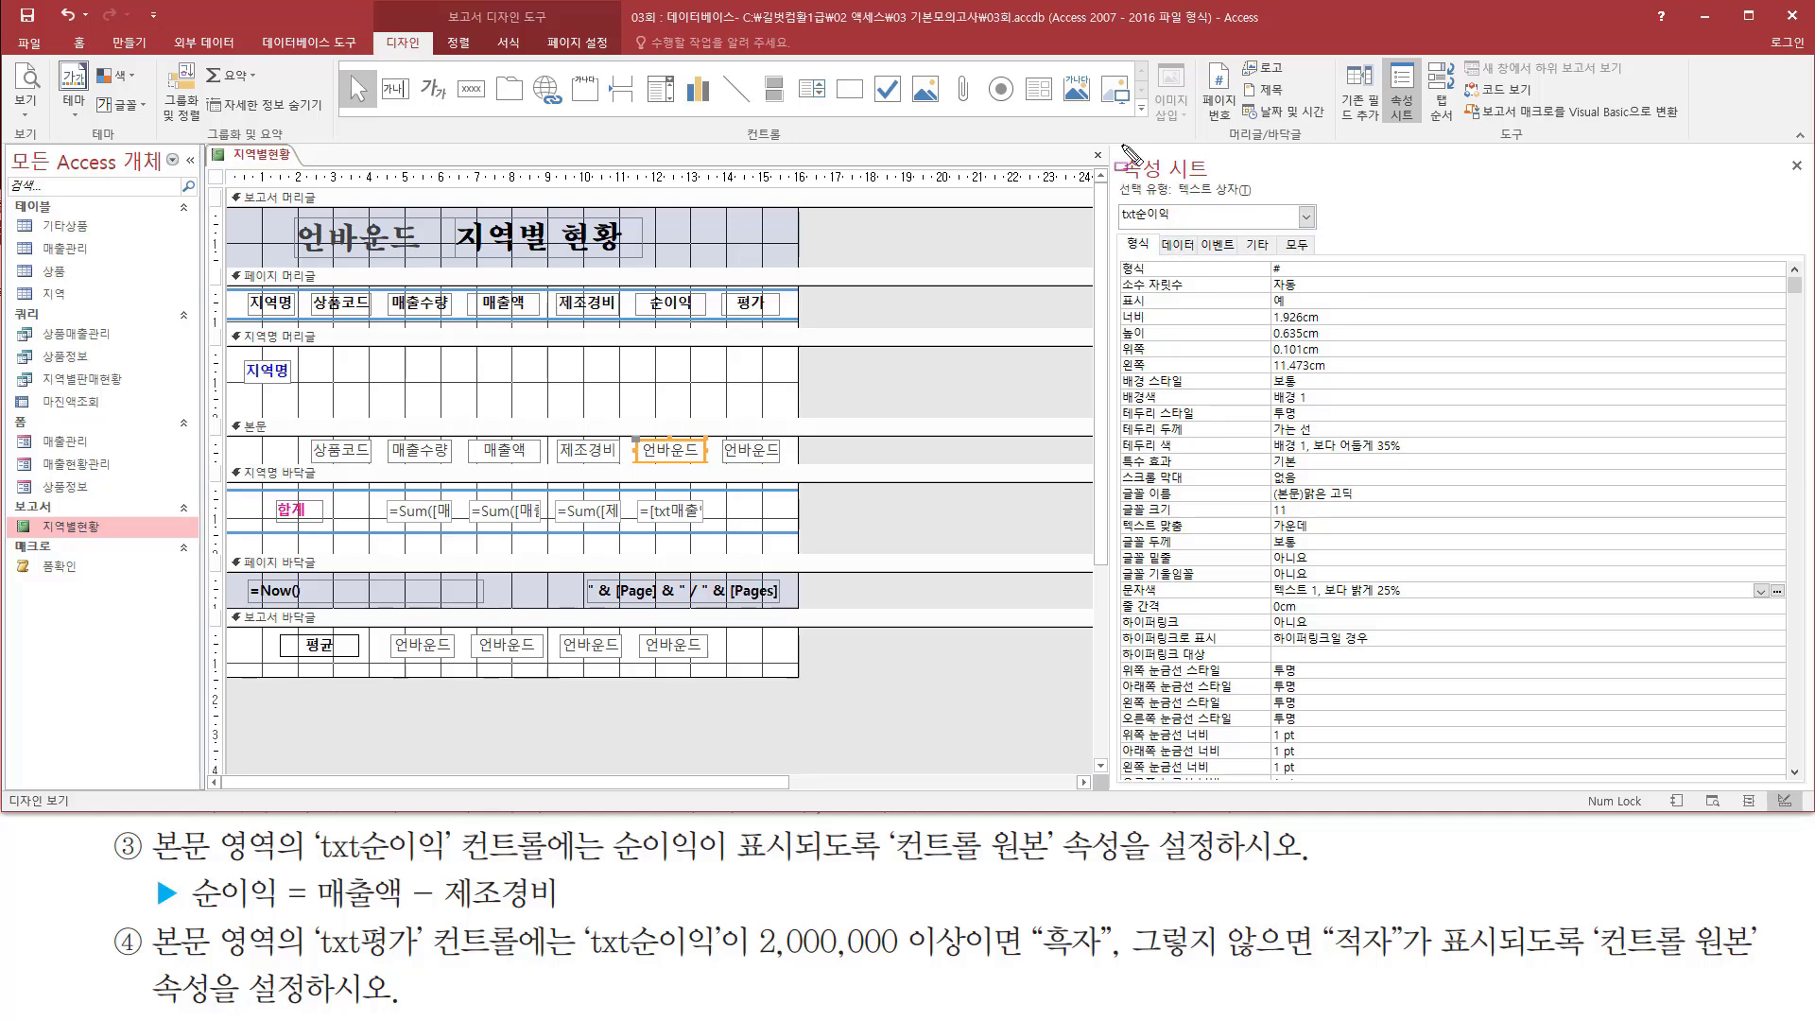
{"action": "mouse_move", "coordinate": [1114, 153]}
{"action": "left_mouse_down"}
{"action": "mouse_move", "coordinate": [1211, 183]}
{"action": "mouse_move", "coordinate": [1208, 279]}
{"action": "left_mouse_up"}
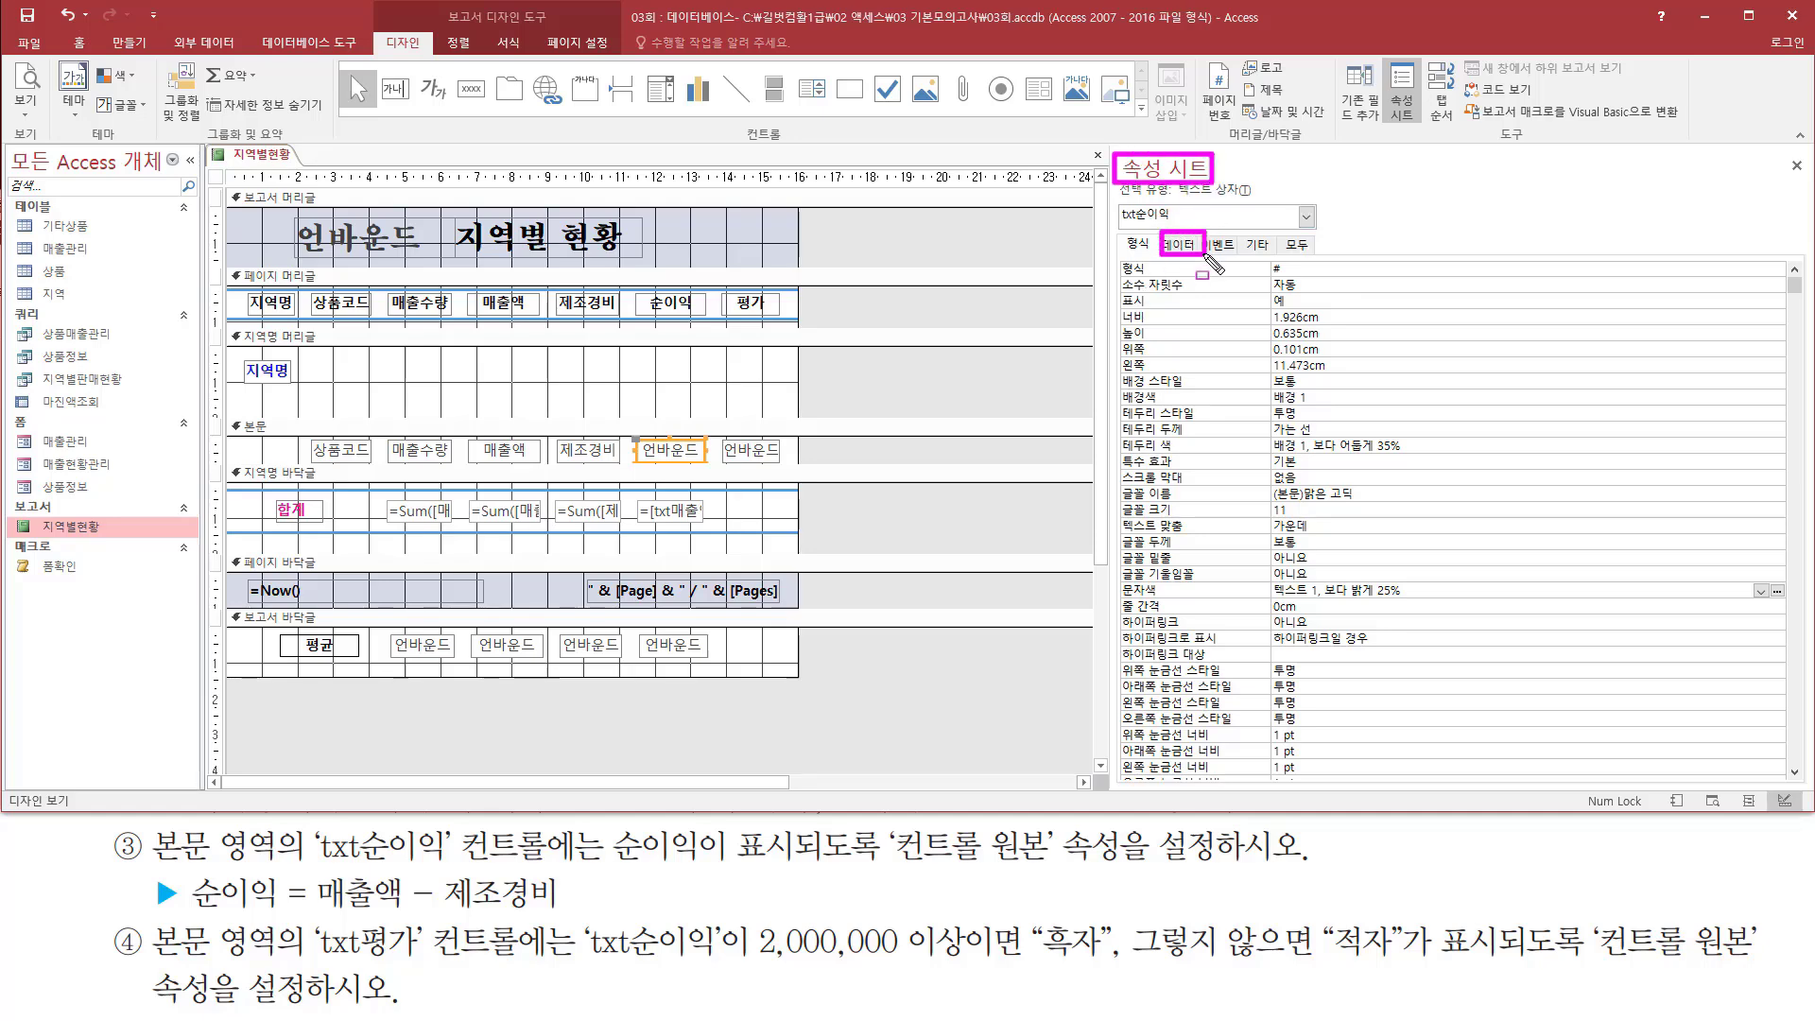
{"action": "key", "text": "Escape"}
{"action": "left_click", "coordinate": [1178, 244]}
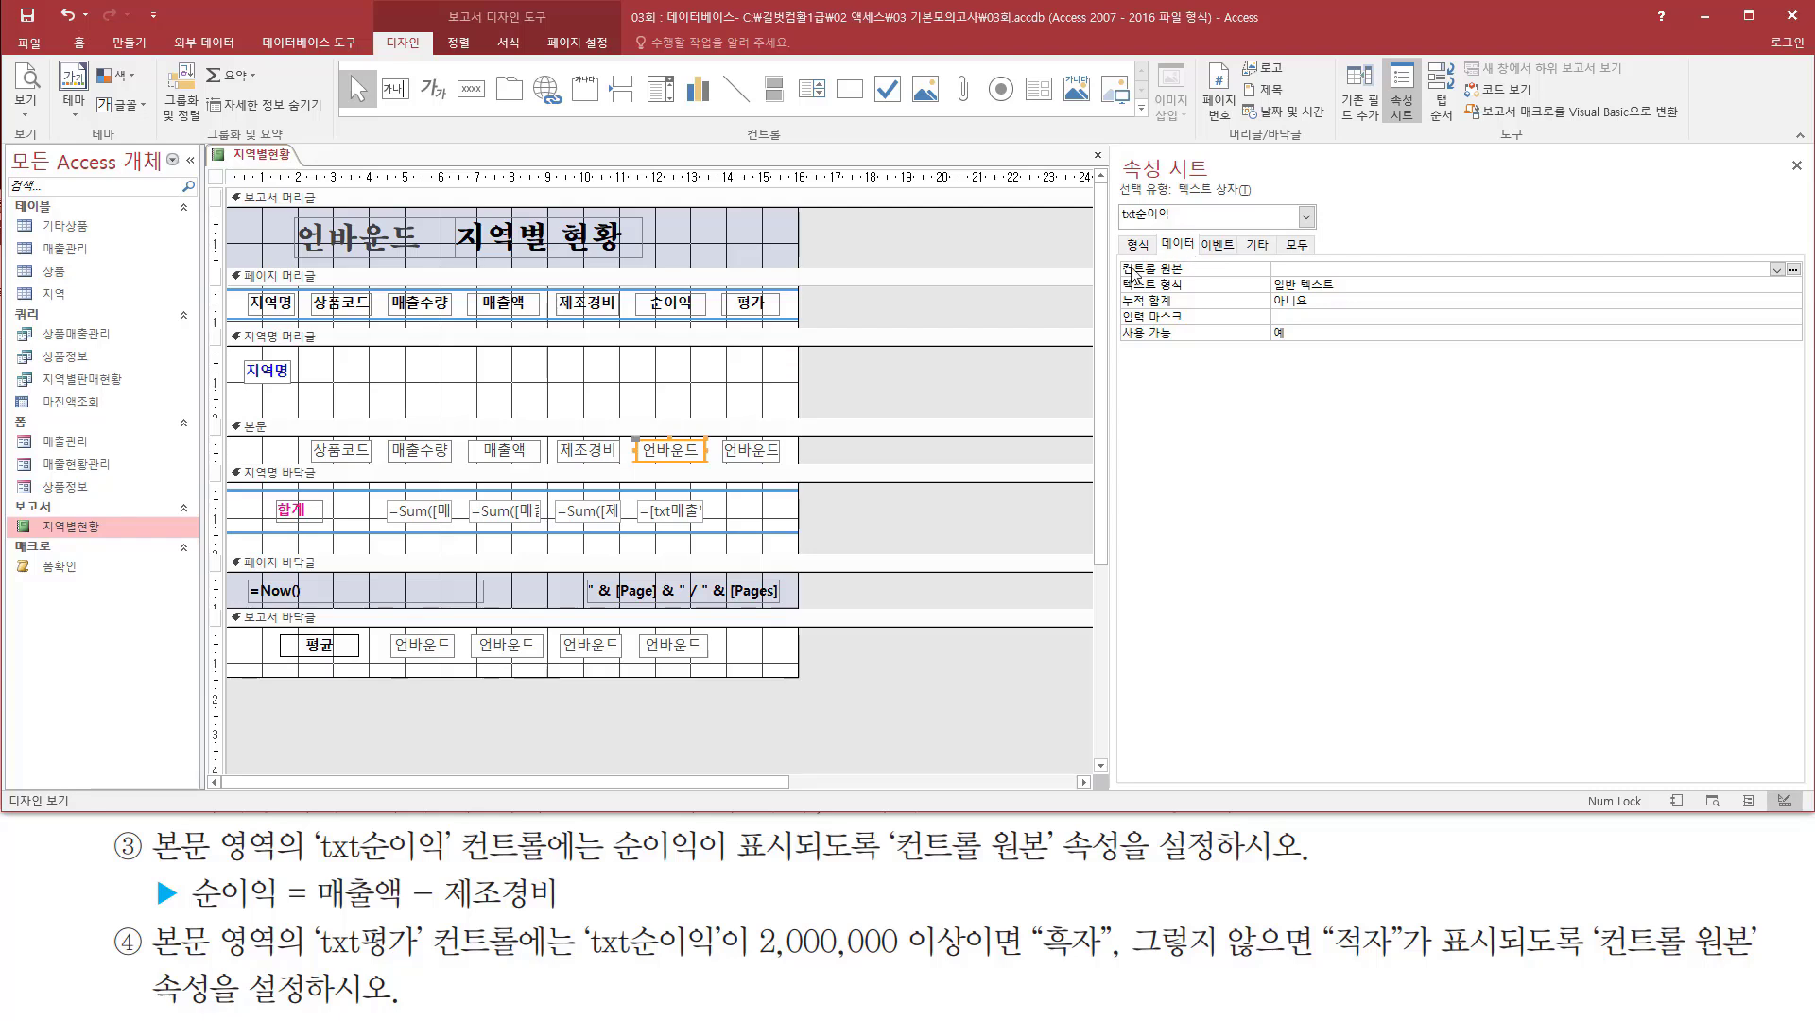
Step: Set the control source (컨트롤 원본) of the txt순이익 text box to =[매출액]-[제조경비]
{"action": "left_click_drag", "start_coordinate": [1118, 282], "coordinate": [1394, 252]}
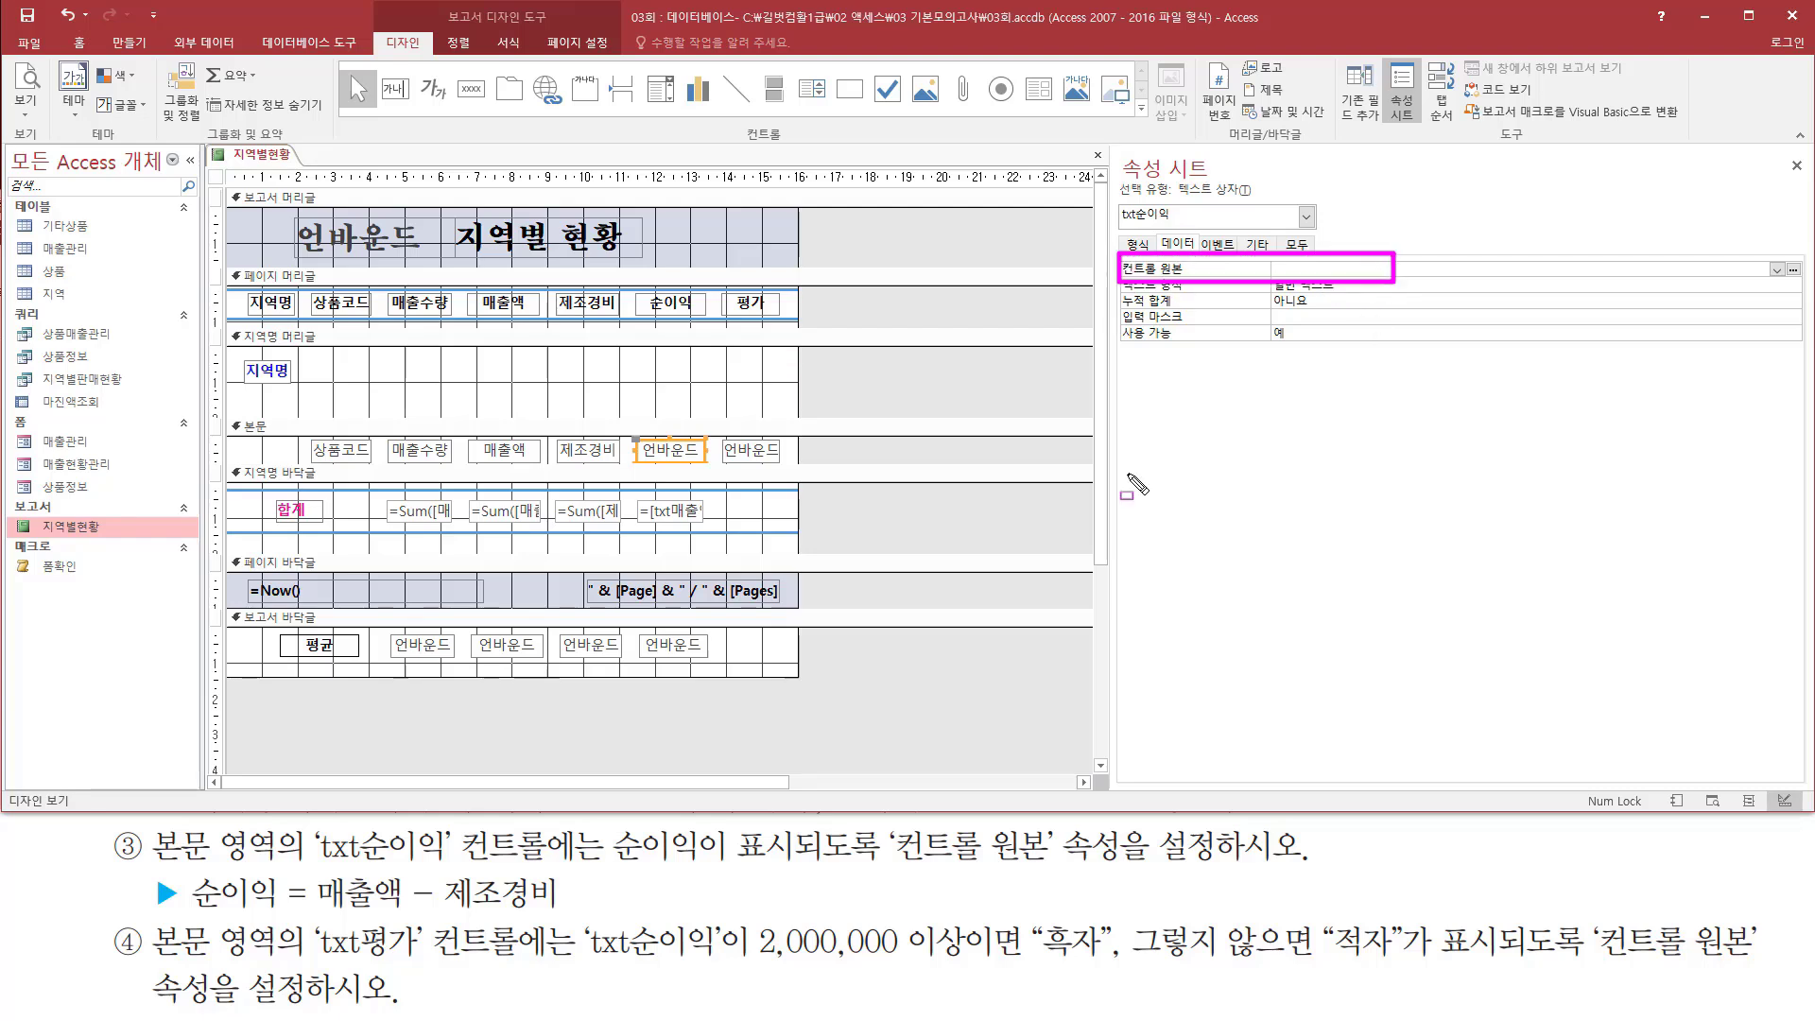
{"action": "left_click_drag", "start_coordinate": [312, 914], "coordinate": [559, 913]}
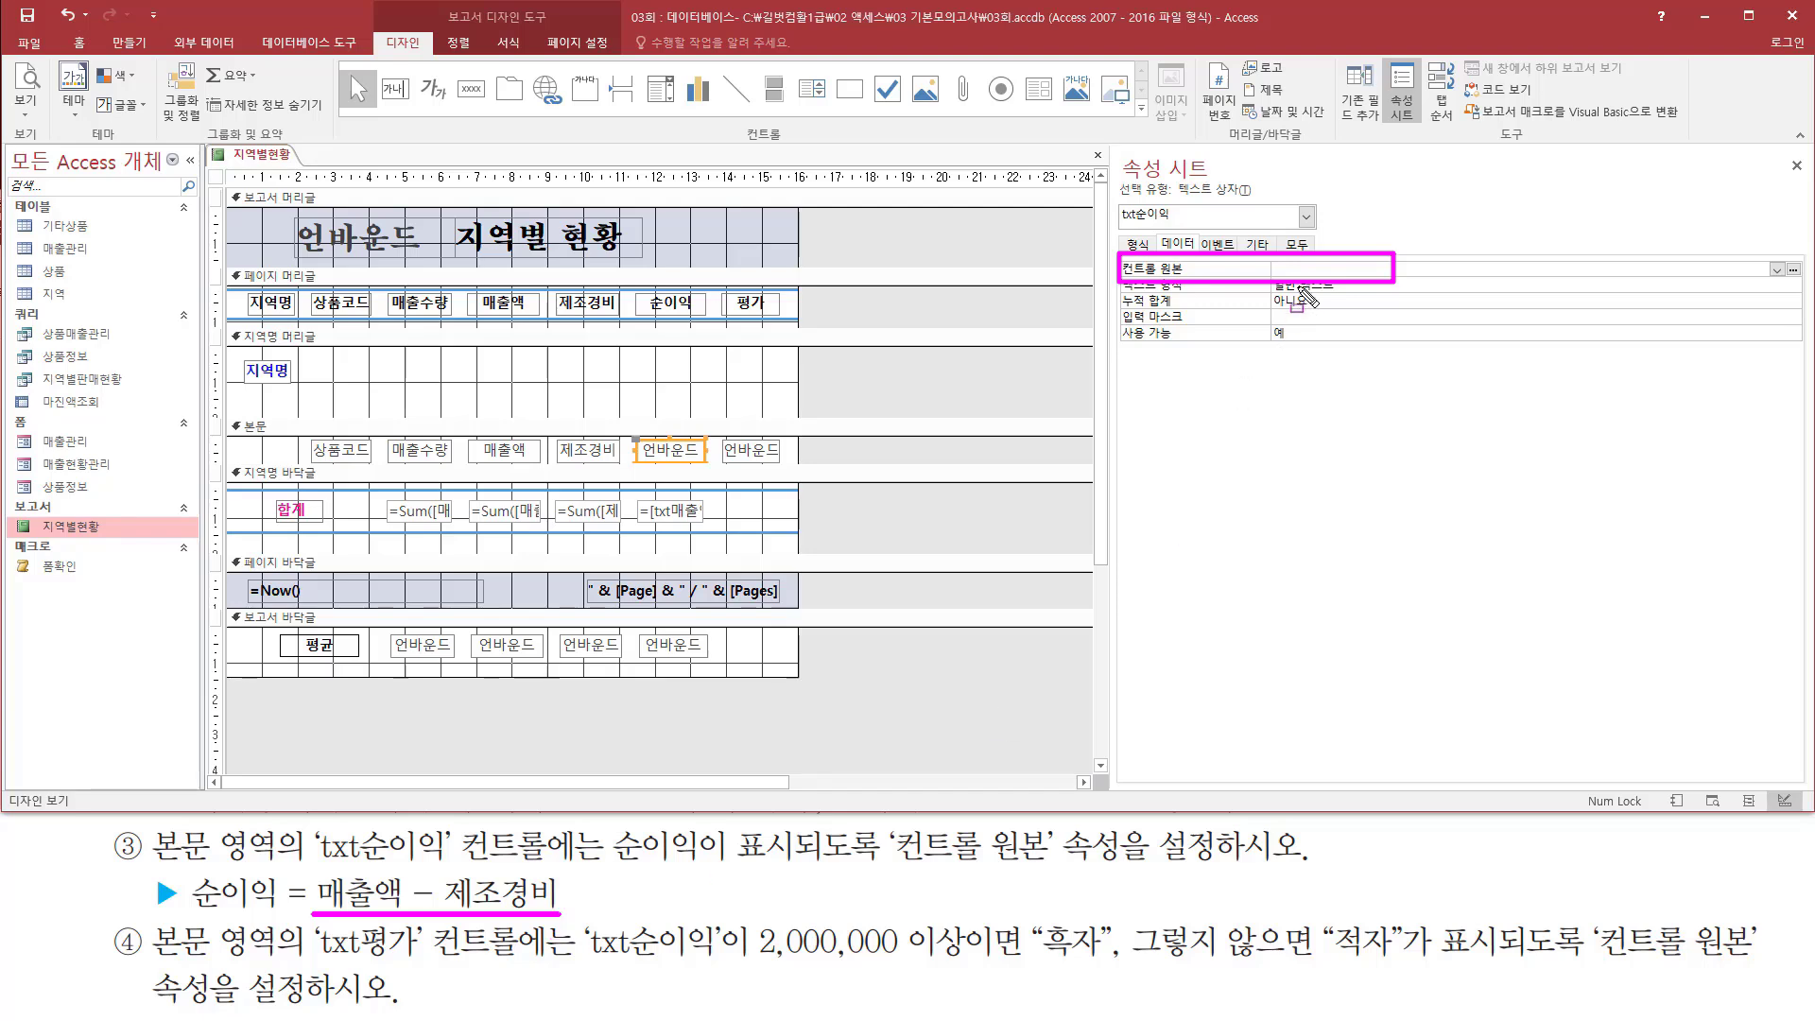
{"action": "key", "text": "Escape"}
{"action": "left_click", "coordinate": [1300, 267]}
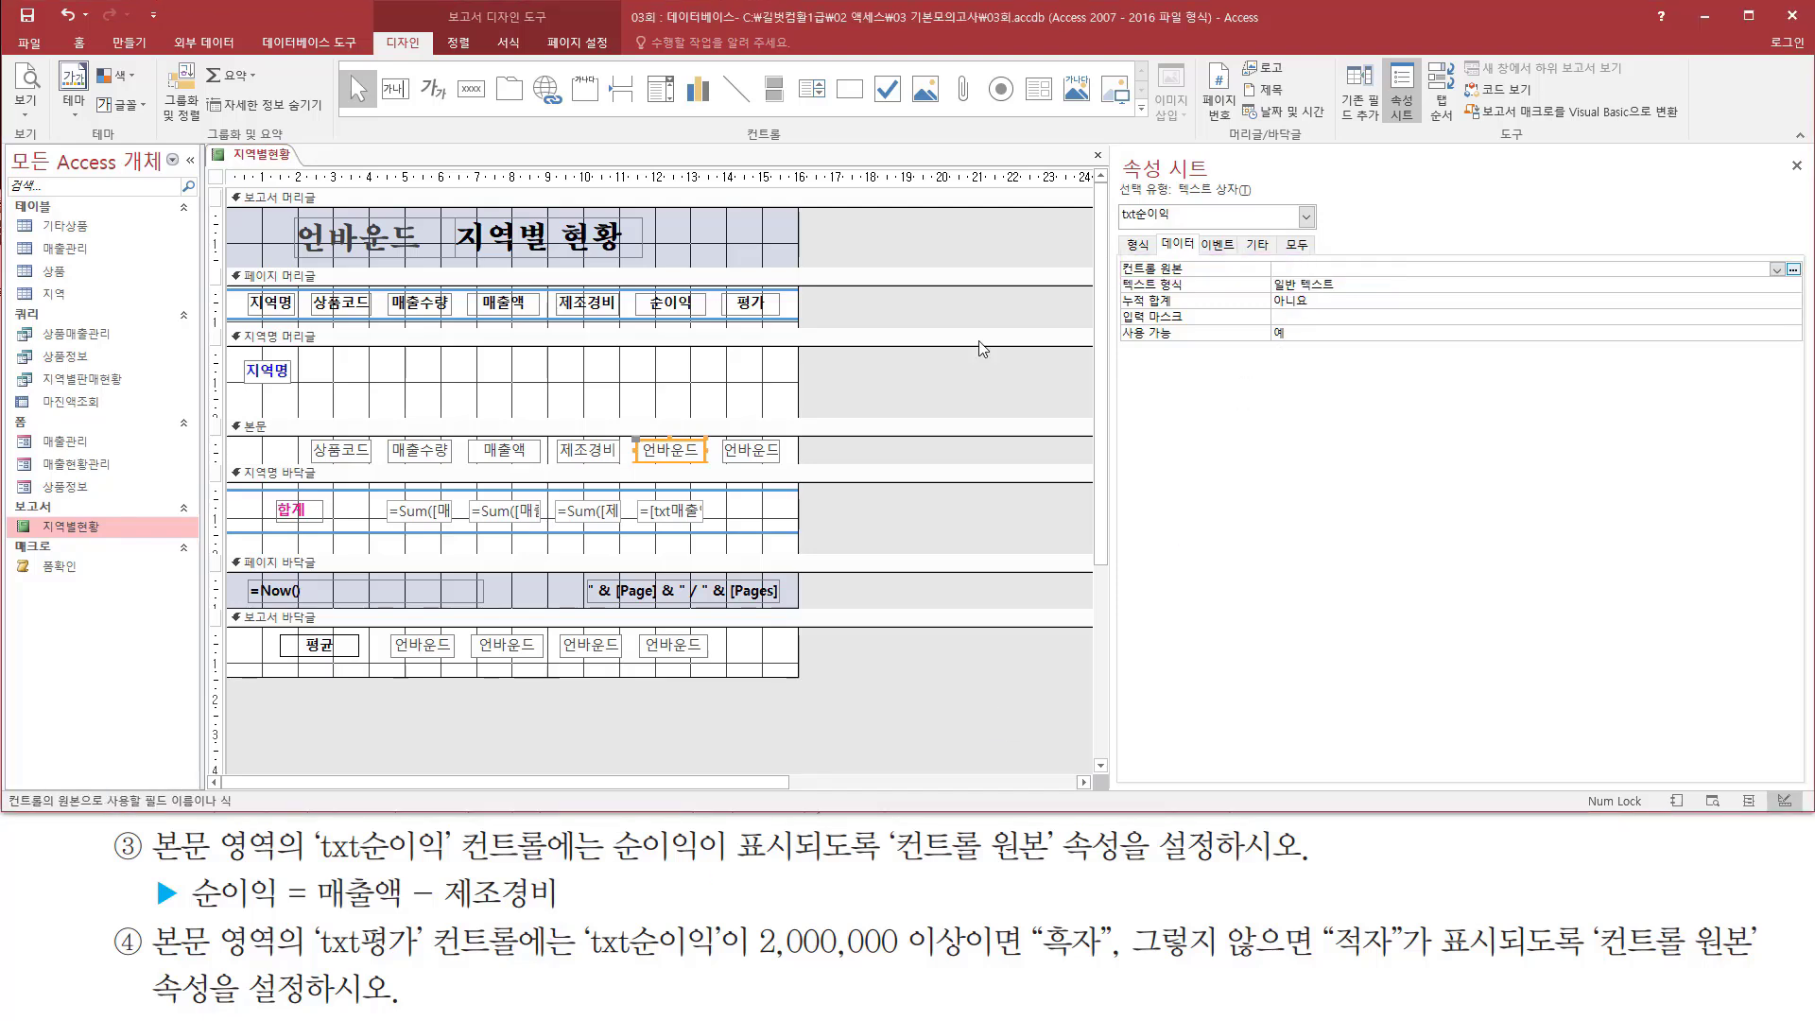
{"action": "type", "text": "=["}
{"action": "type", "text": "매출ㅇ"}
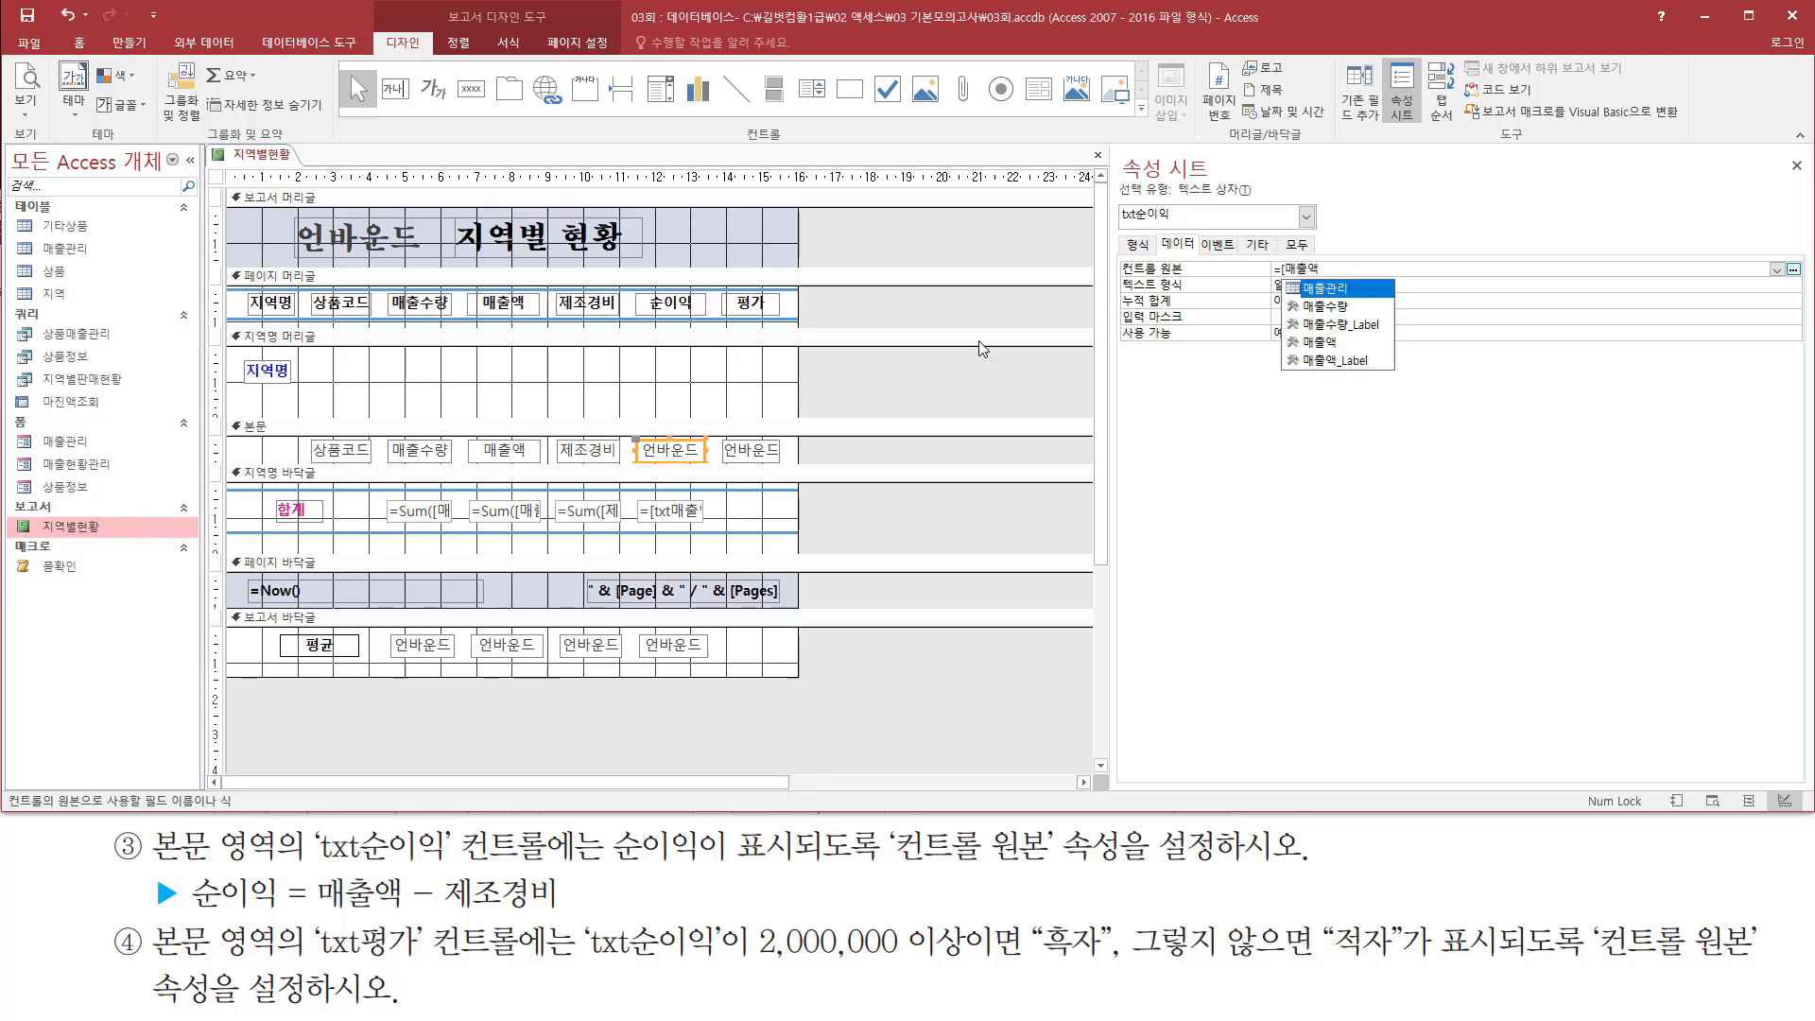
{"action": "type", "text": "]-[제조"}
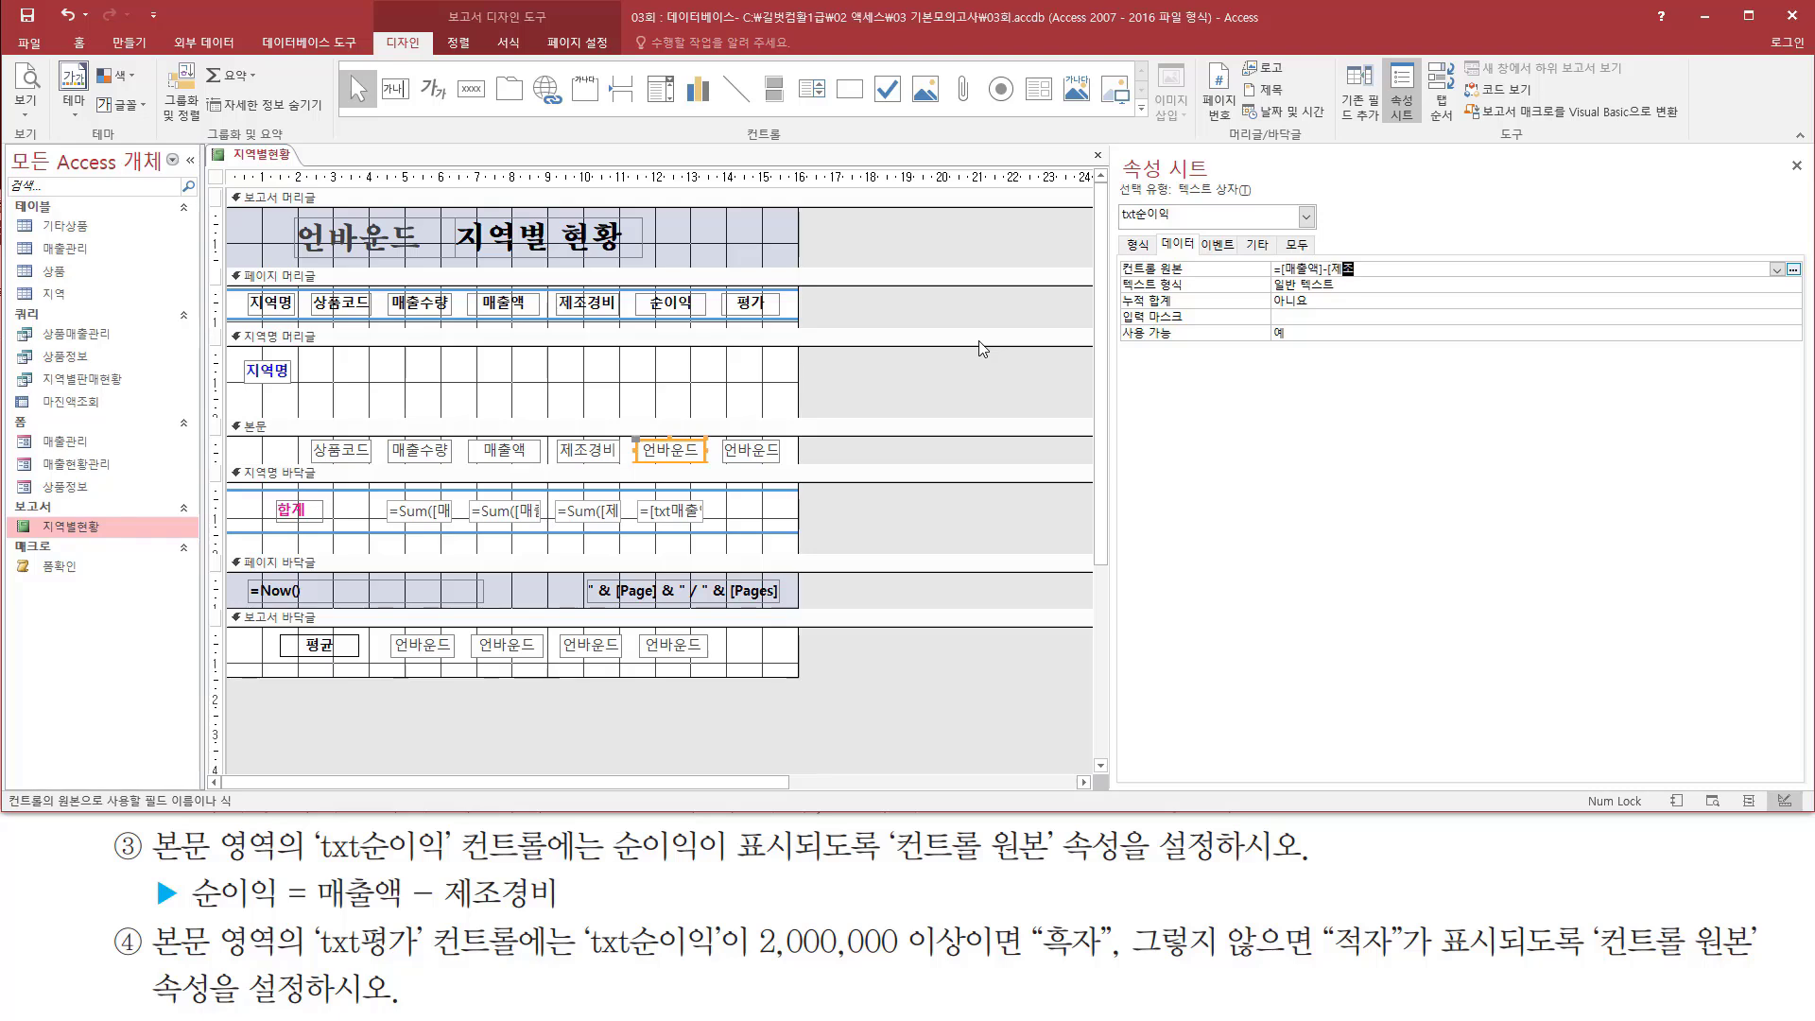
{"action": "type", "text": "경비]"}
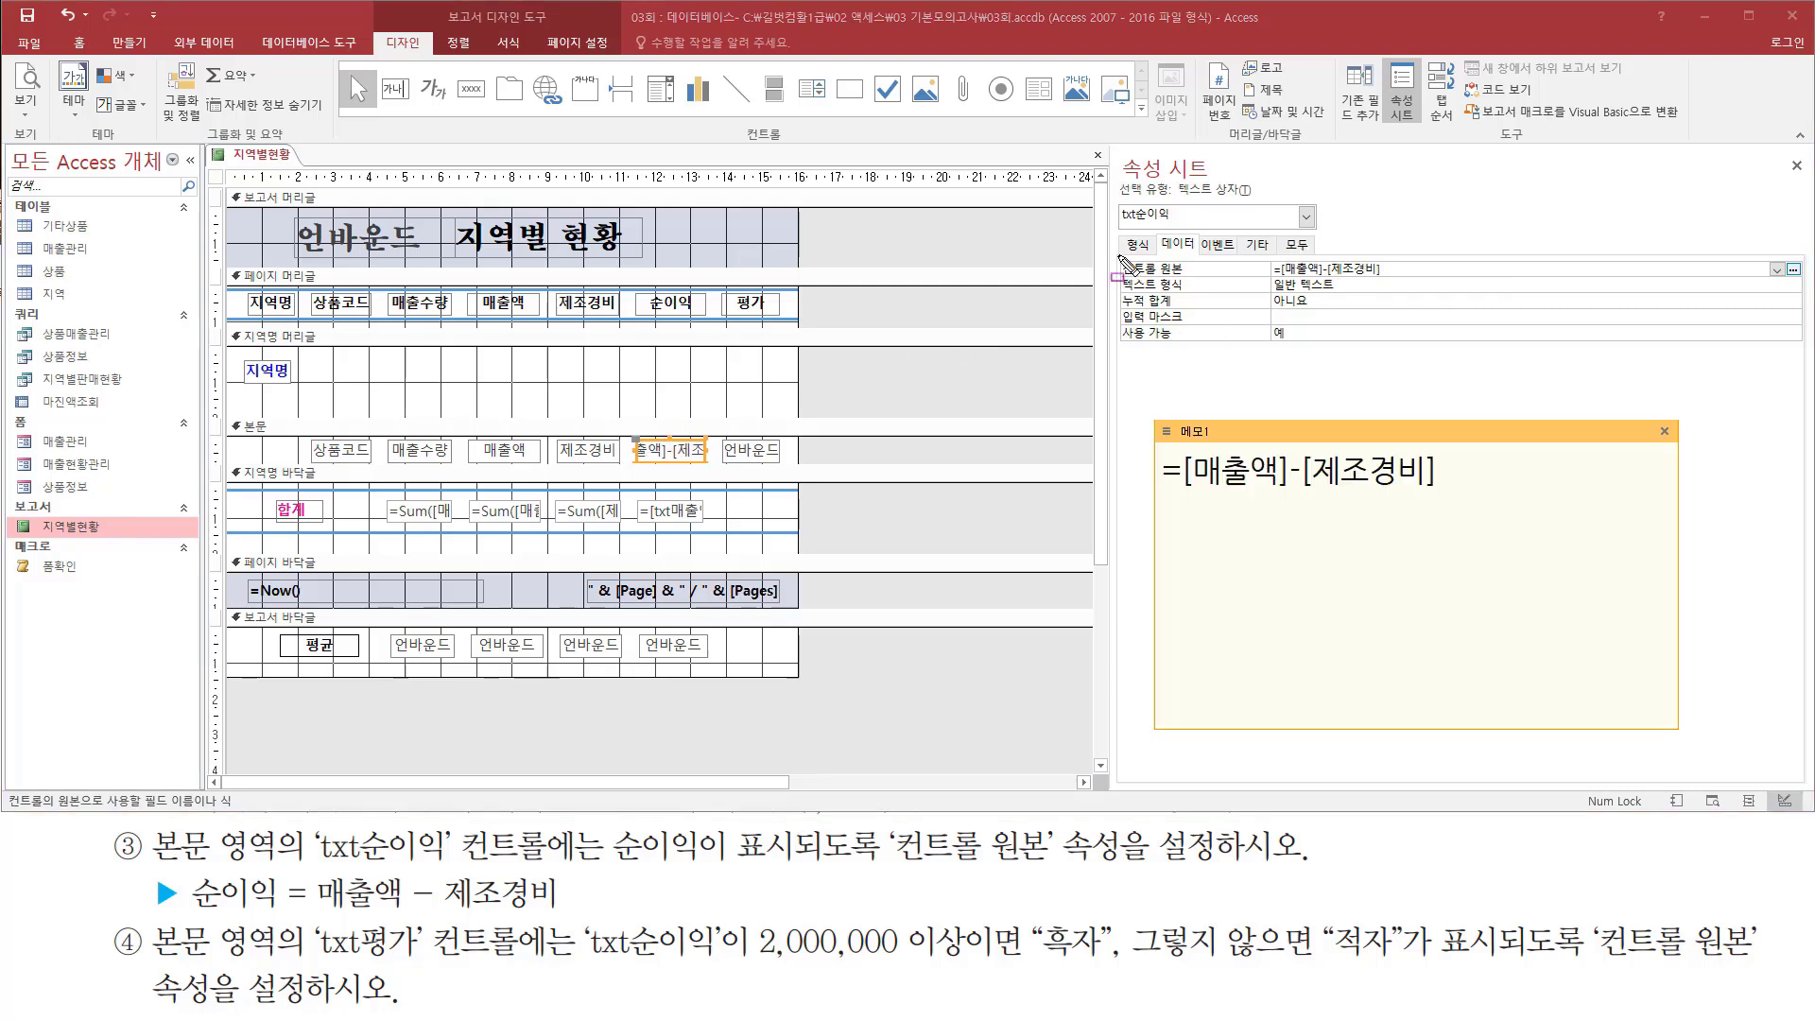
{"action": "left_click_drag", "start_coordinate": [1117, 277], "coordinate": [1392, 253]}
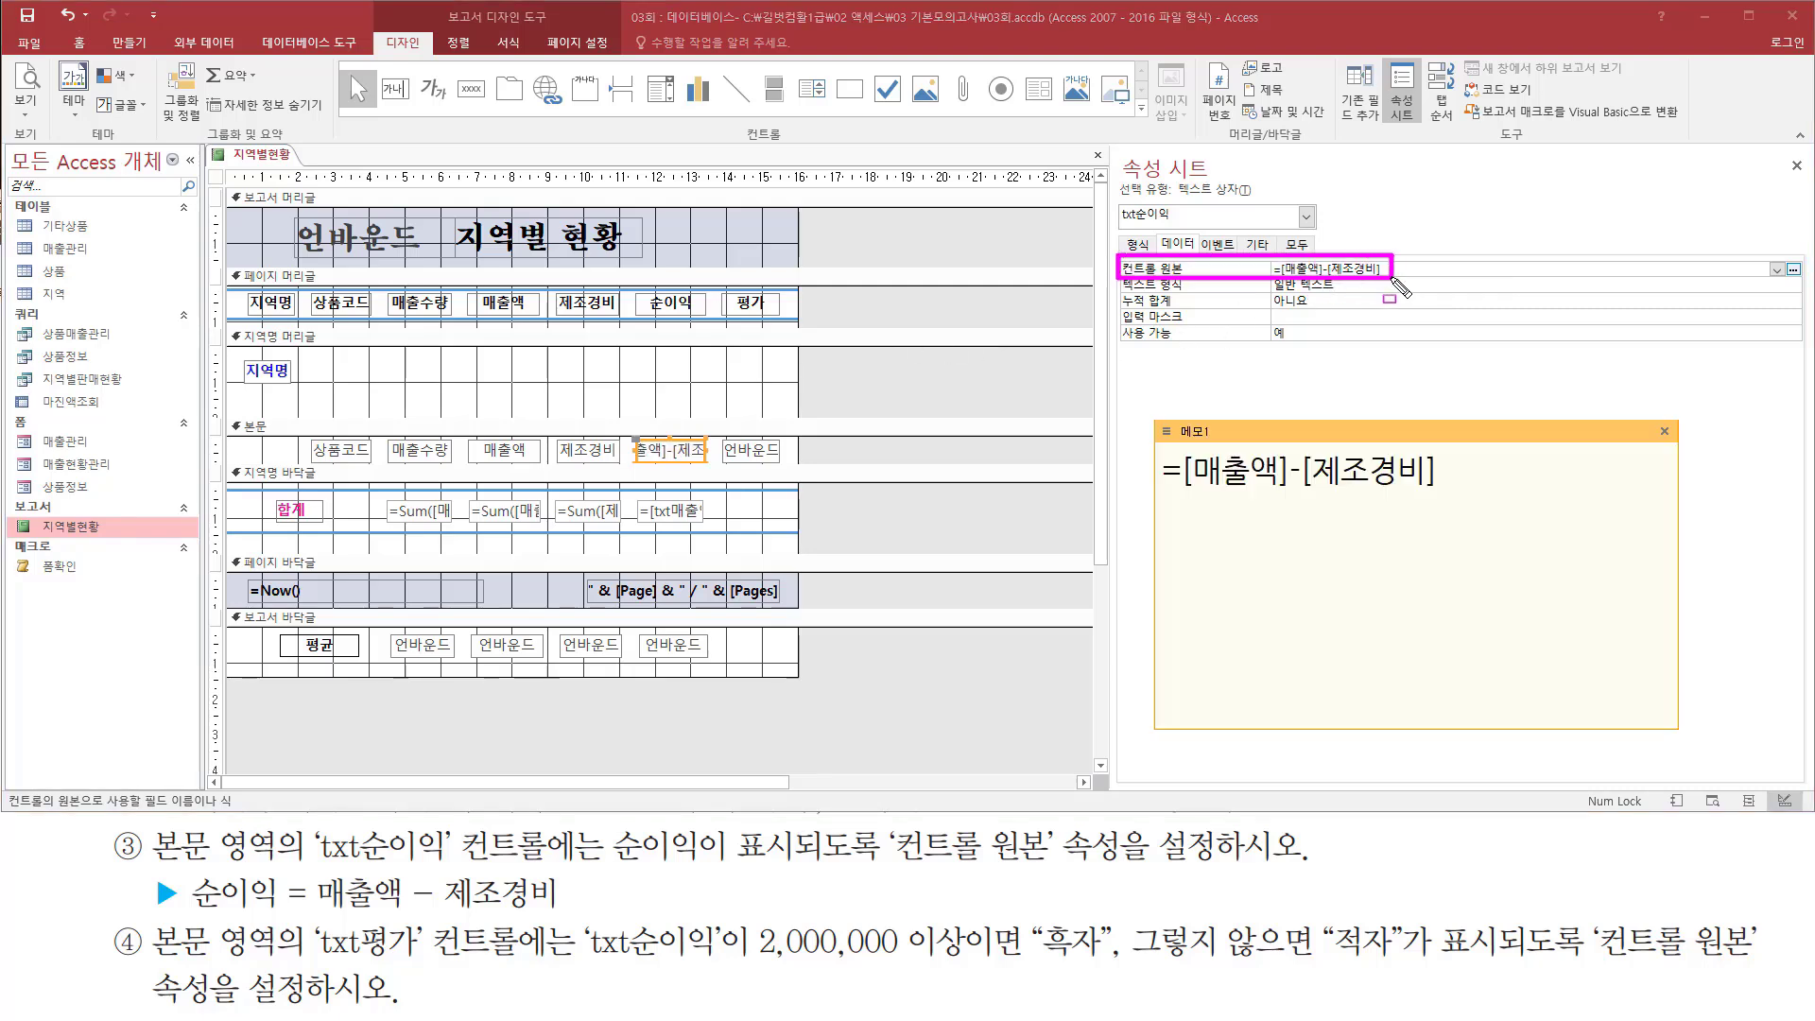
{"action": "left_click_drag", "start_coordinate": [1156, 500], "coordinate": [1447, 500]}
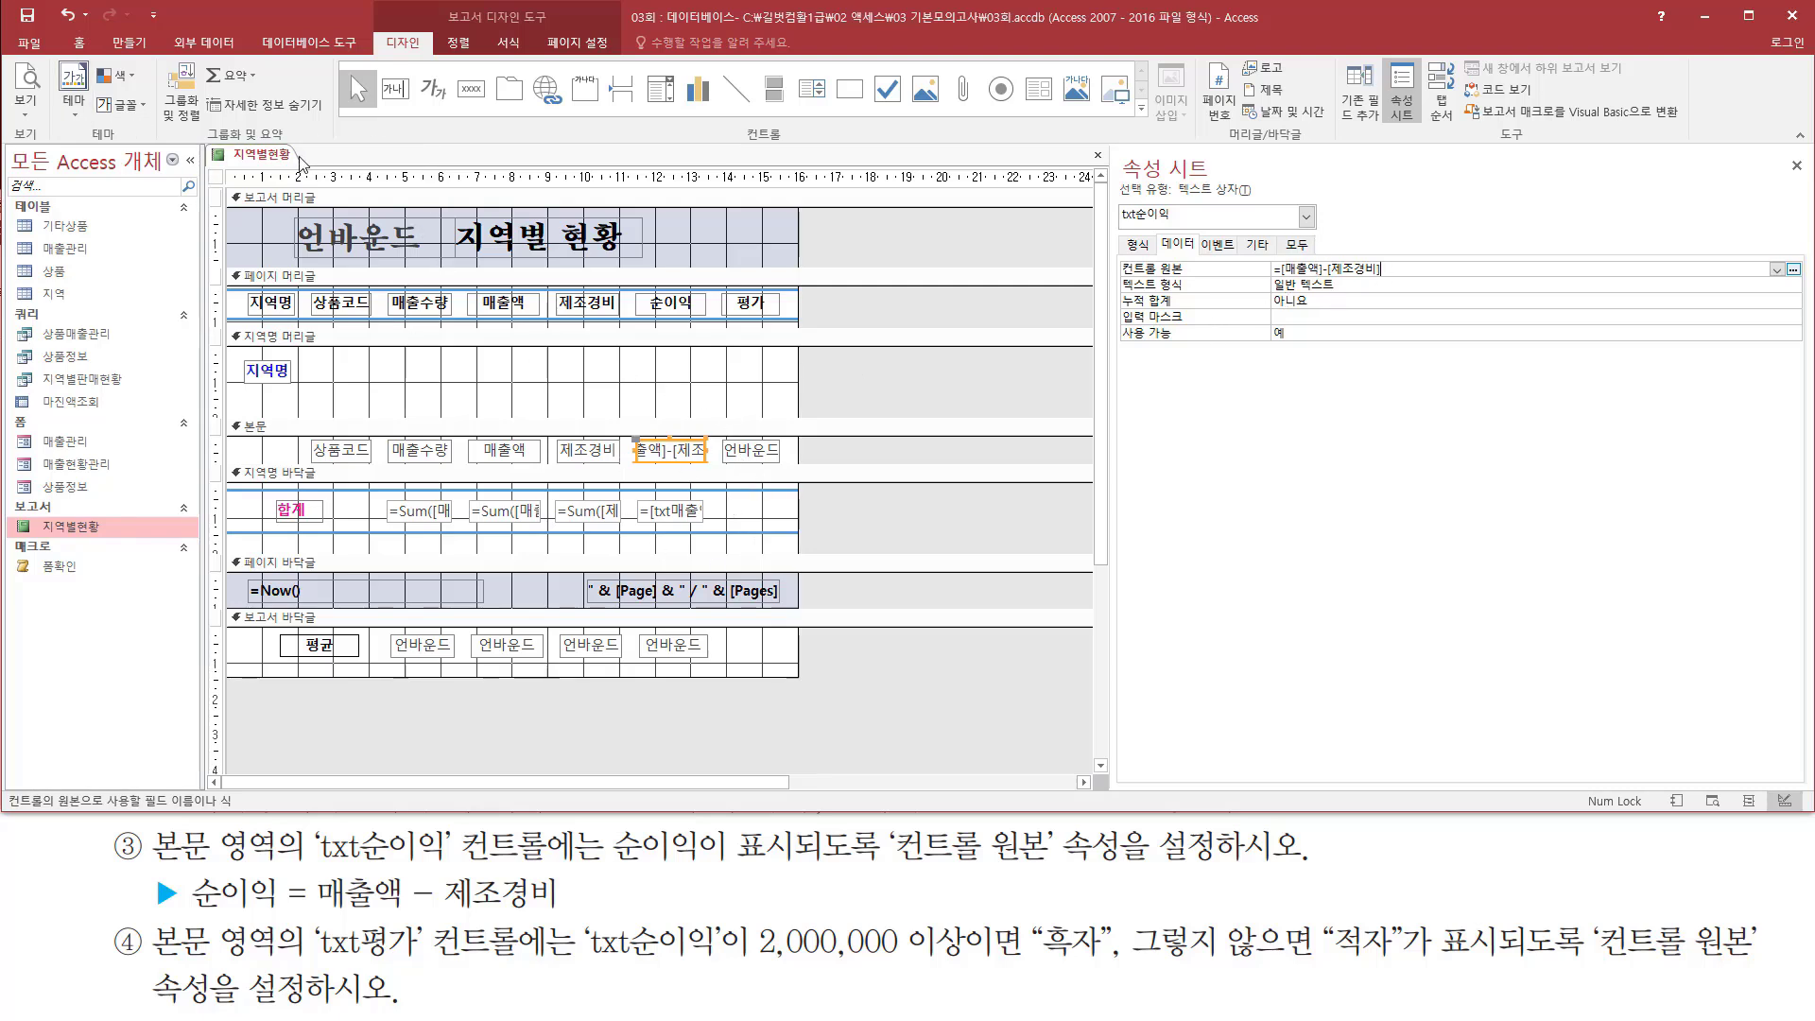
Step: Open the report in print preview and examine the 순이익 and 평가 columns of the detail rows
{"action": "right_click", "coordinate": [856, 248]}
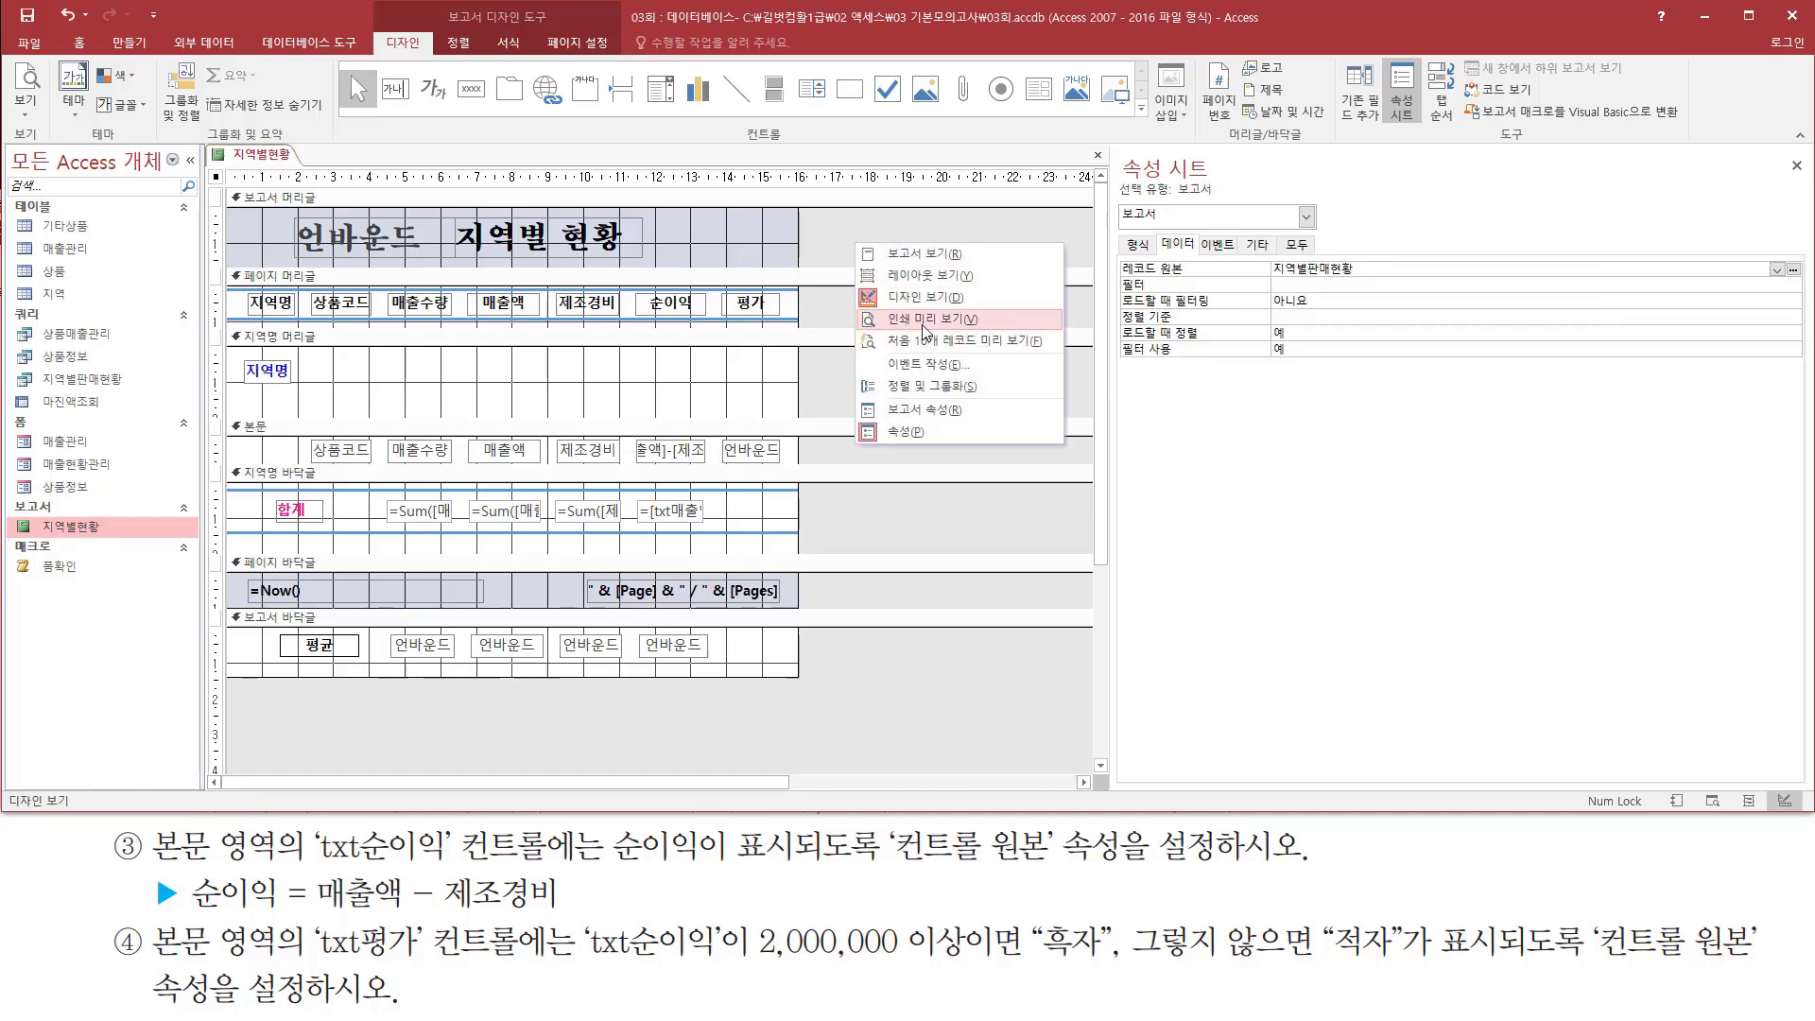
{"action": "left_click", "coordinate": [924, 327]}
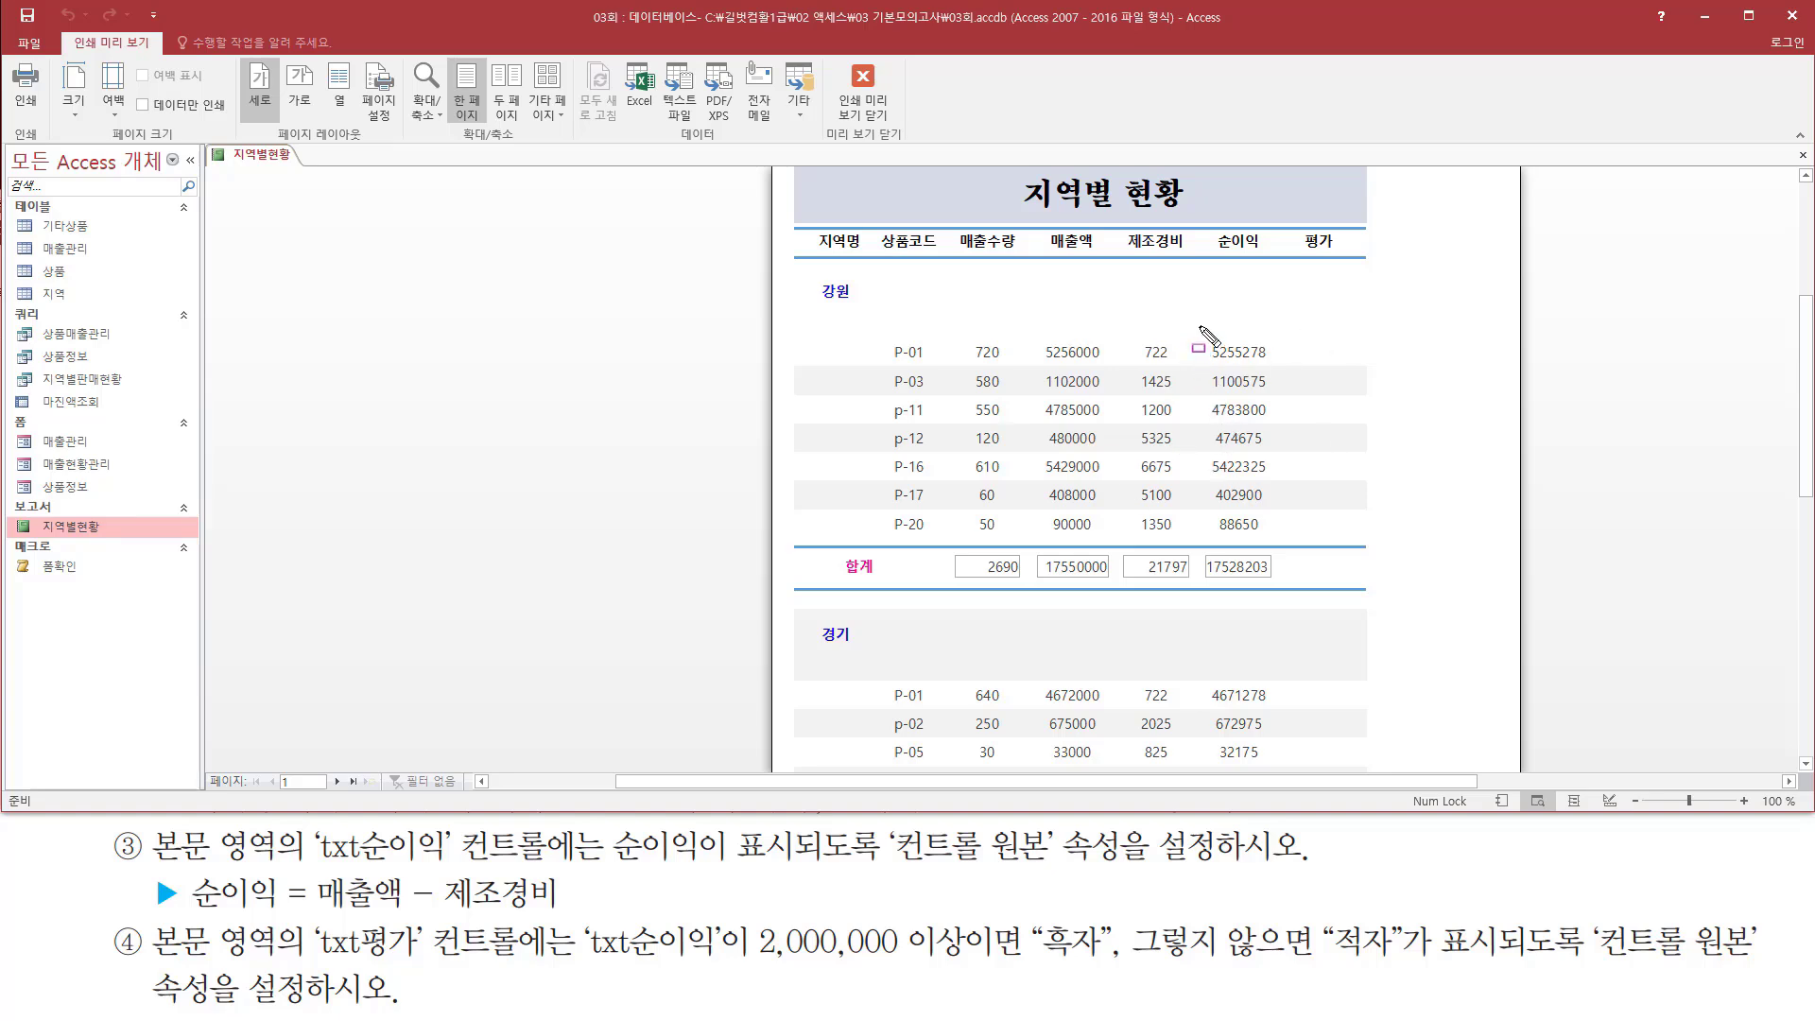
{"action": "left_click_drag", "start_coordinate": [1199, 338], "coordinate": [1275, 543]}
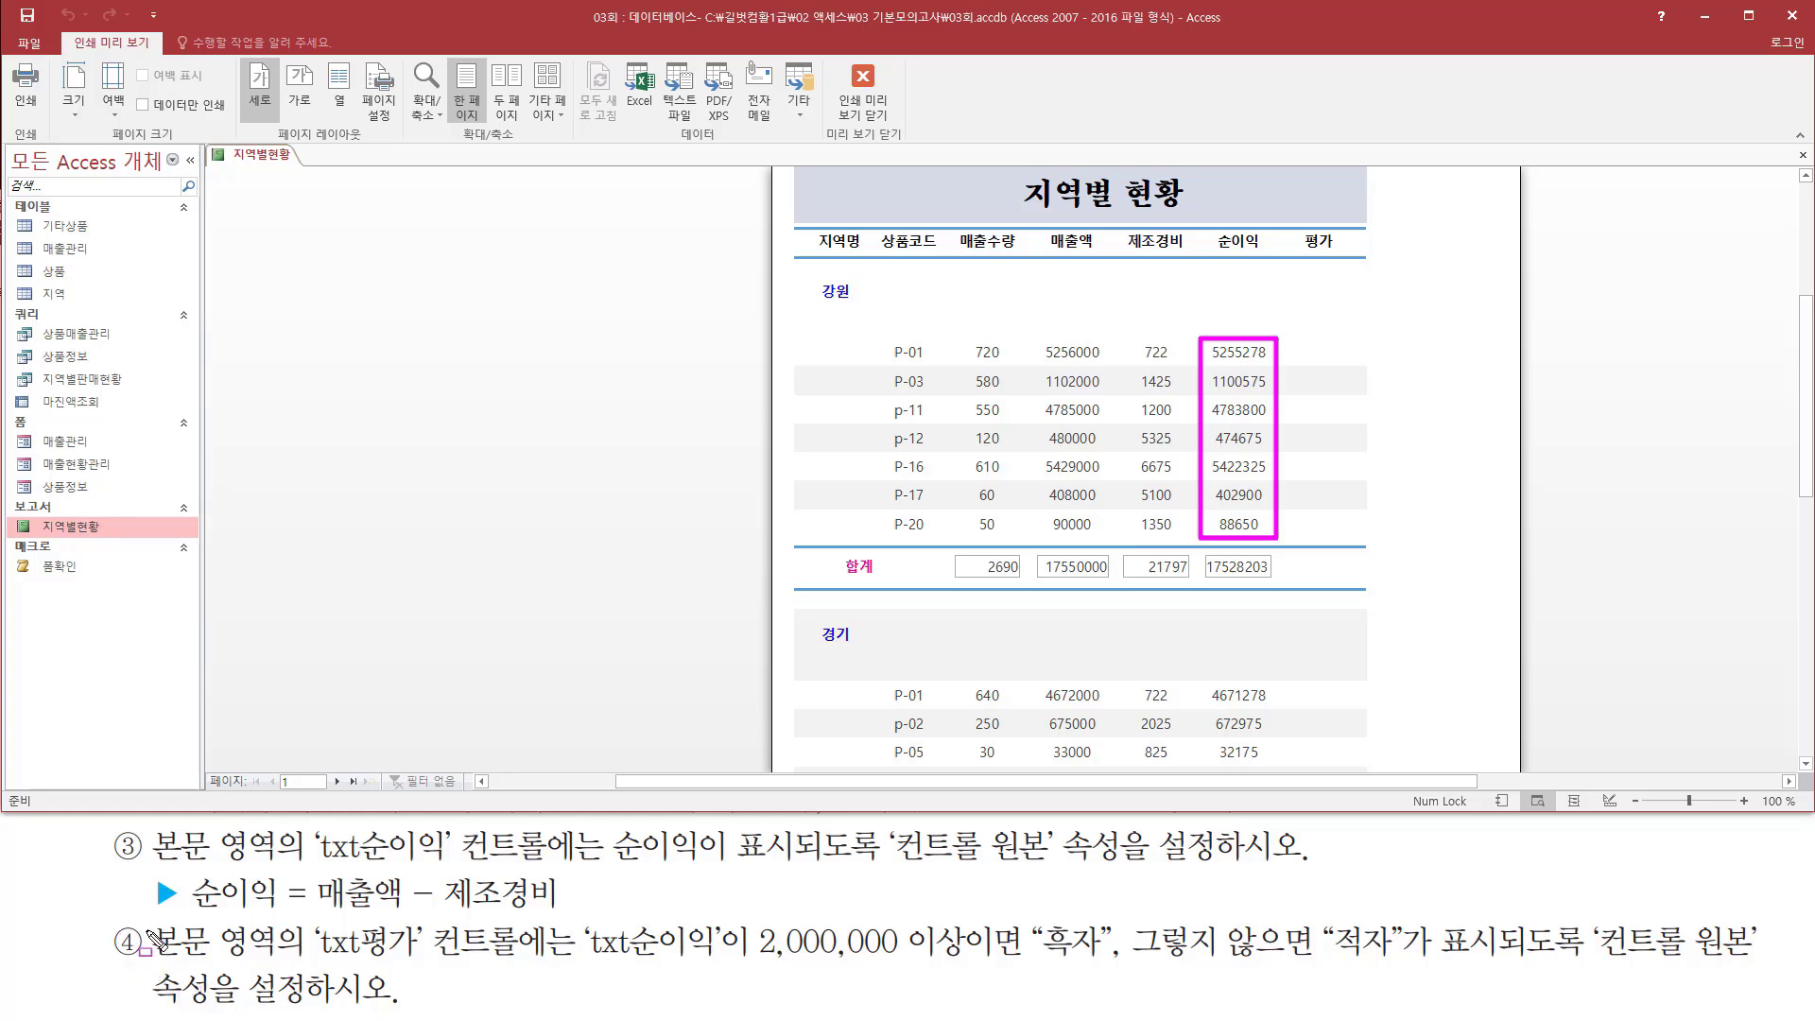
{"action": "mouse_move", "coordinate": [152, 915]}
{"action": "left_mouse_down"}
{"action": "mouse_move", "coordinate": [282, 965]}
{"action": "mouse_move", "coordinate": [529, 958]}
{"action": "mouse_move", "coordinate": [532, 924]}
{"action": "left_mouse_up"}
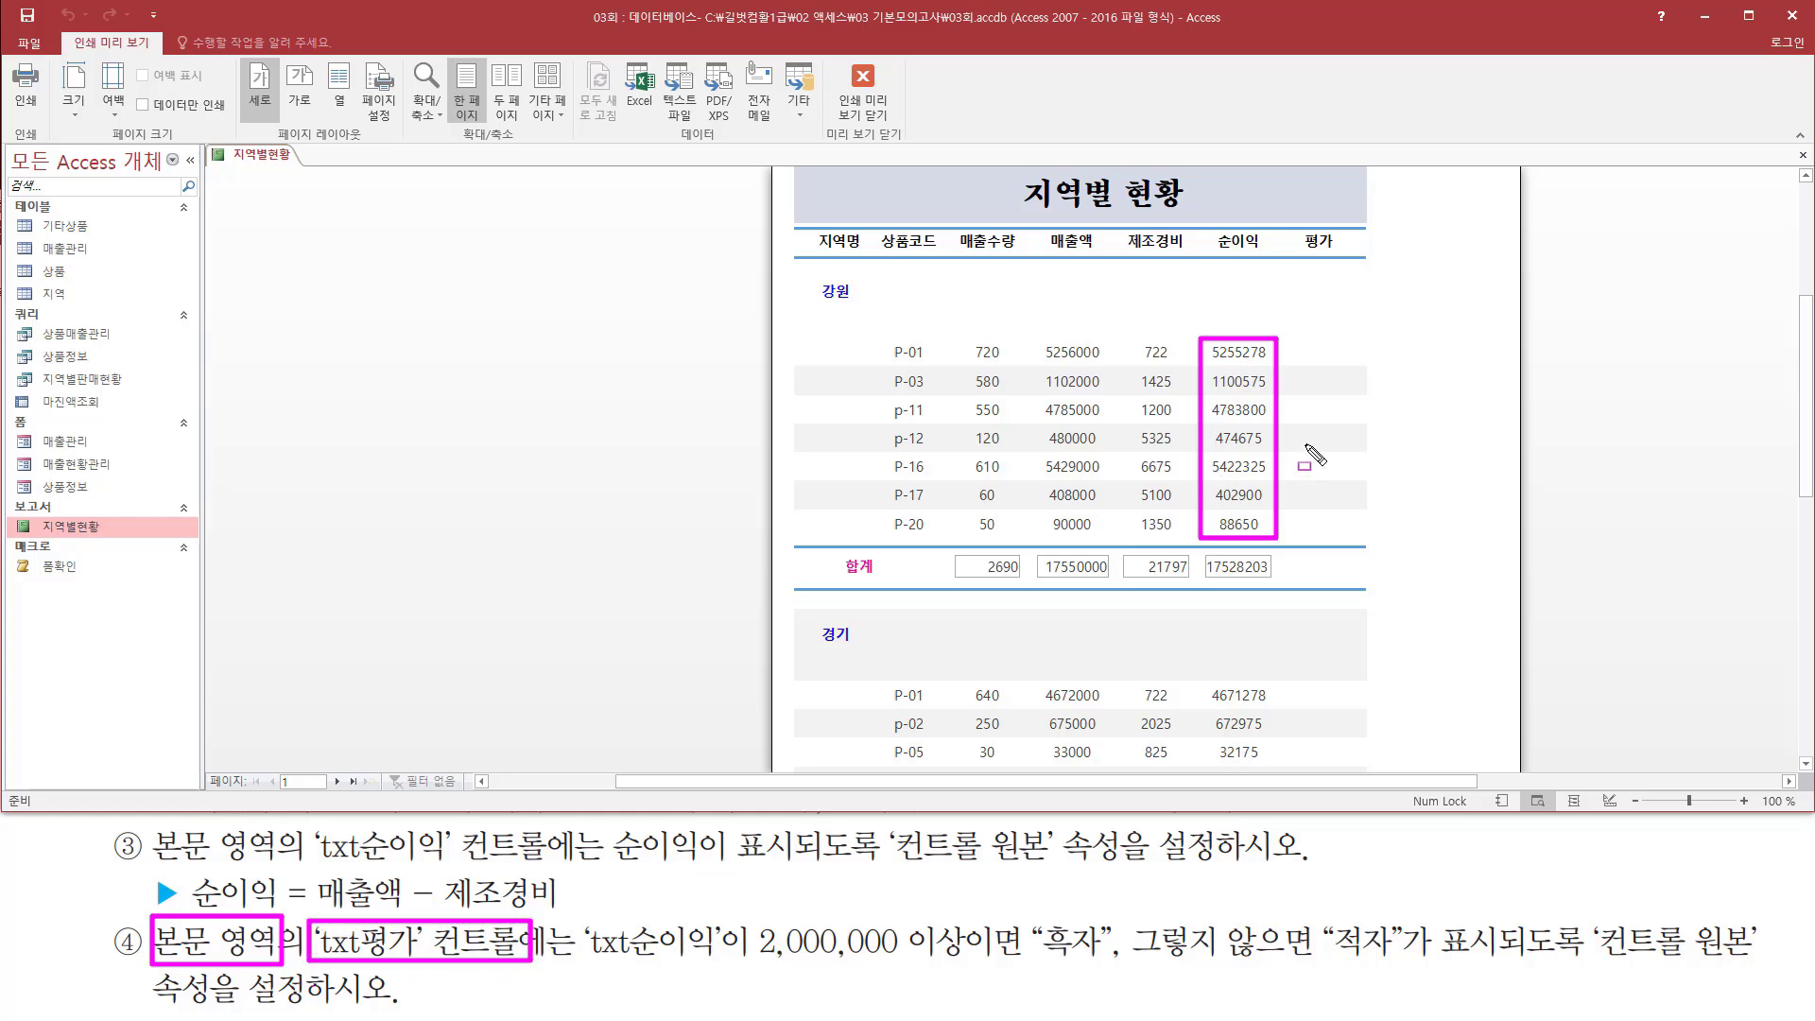
{"action": "left_click_drag", "start_coordinate": [842, 325], "coordinate": [1420, 554]}
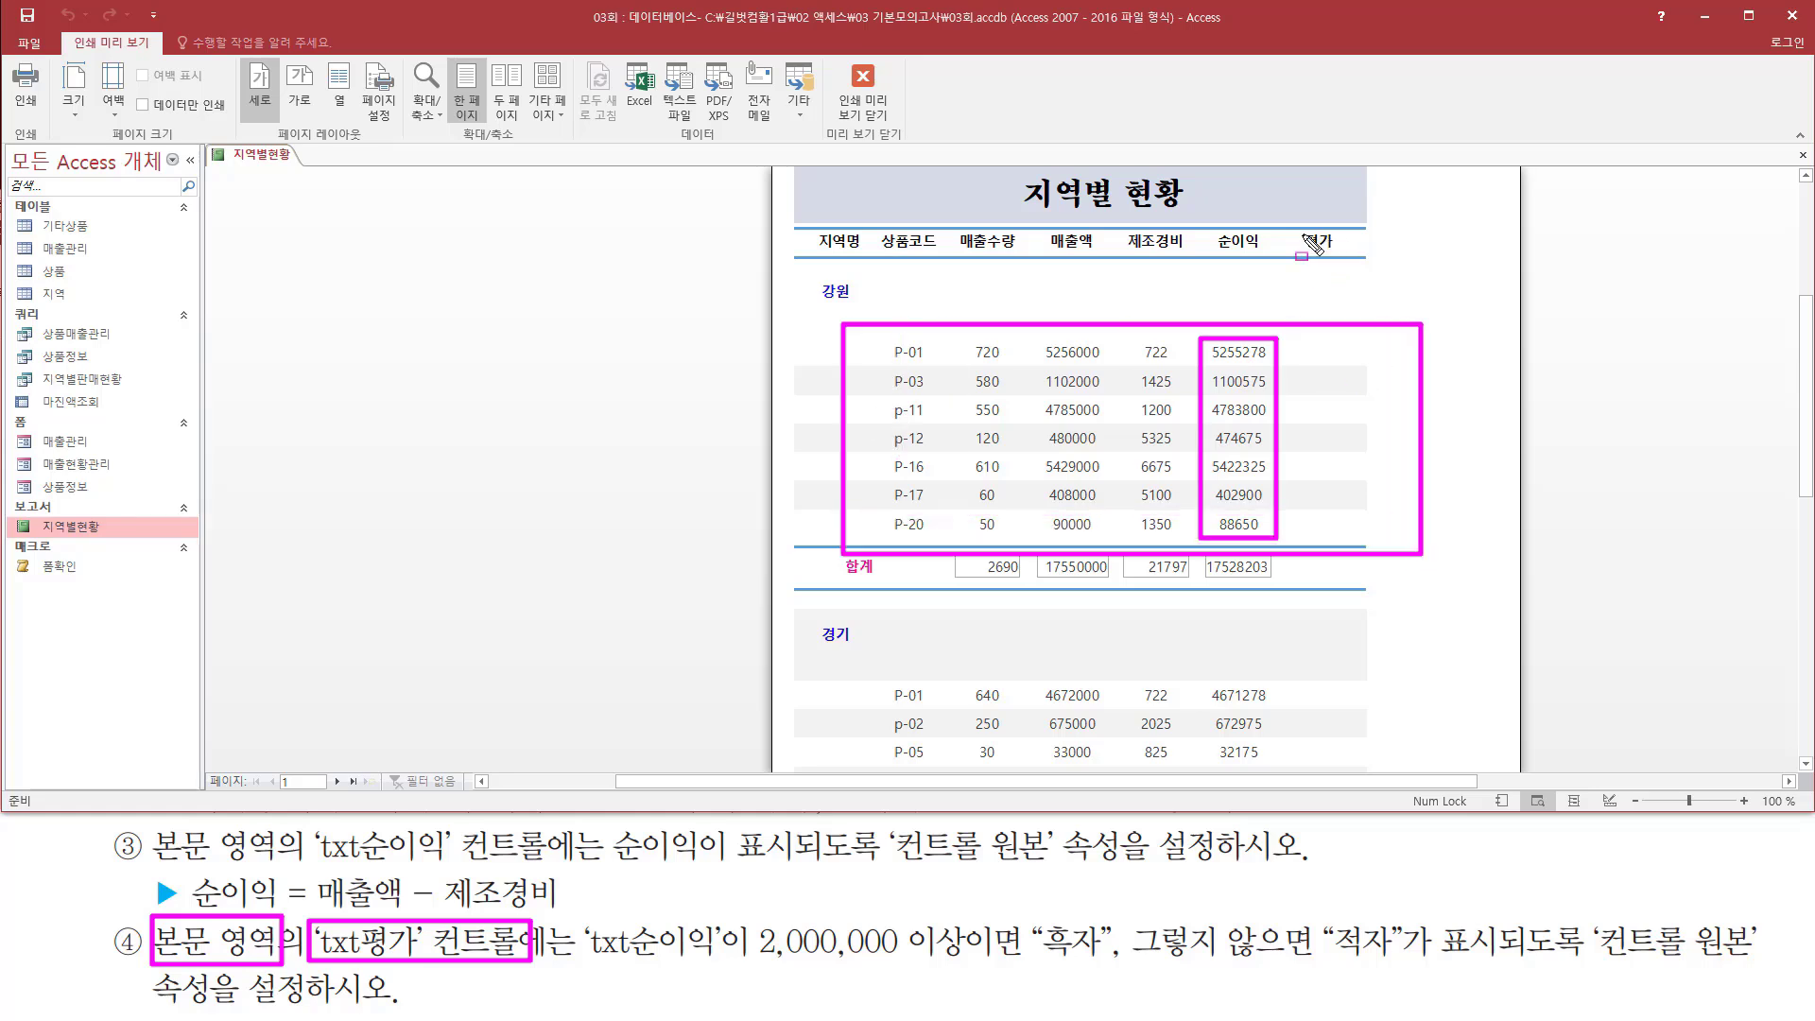
{"action": "mouse_move", "coordinate": [1302, 226]}
{"action": "left_mouse_down"}
{"action": "mouse_move", "coordinate": [1348, 225]}
{"action": "mouse_move", "coordinate": [1349, 257]}
{"action": "left_mouse_up"}
{"action": "left_click_drag", "start_coordinate": [1300, 342], "coordinate": [1353, 539]}
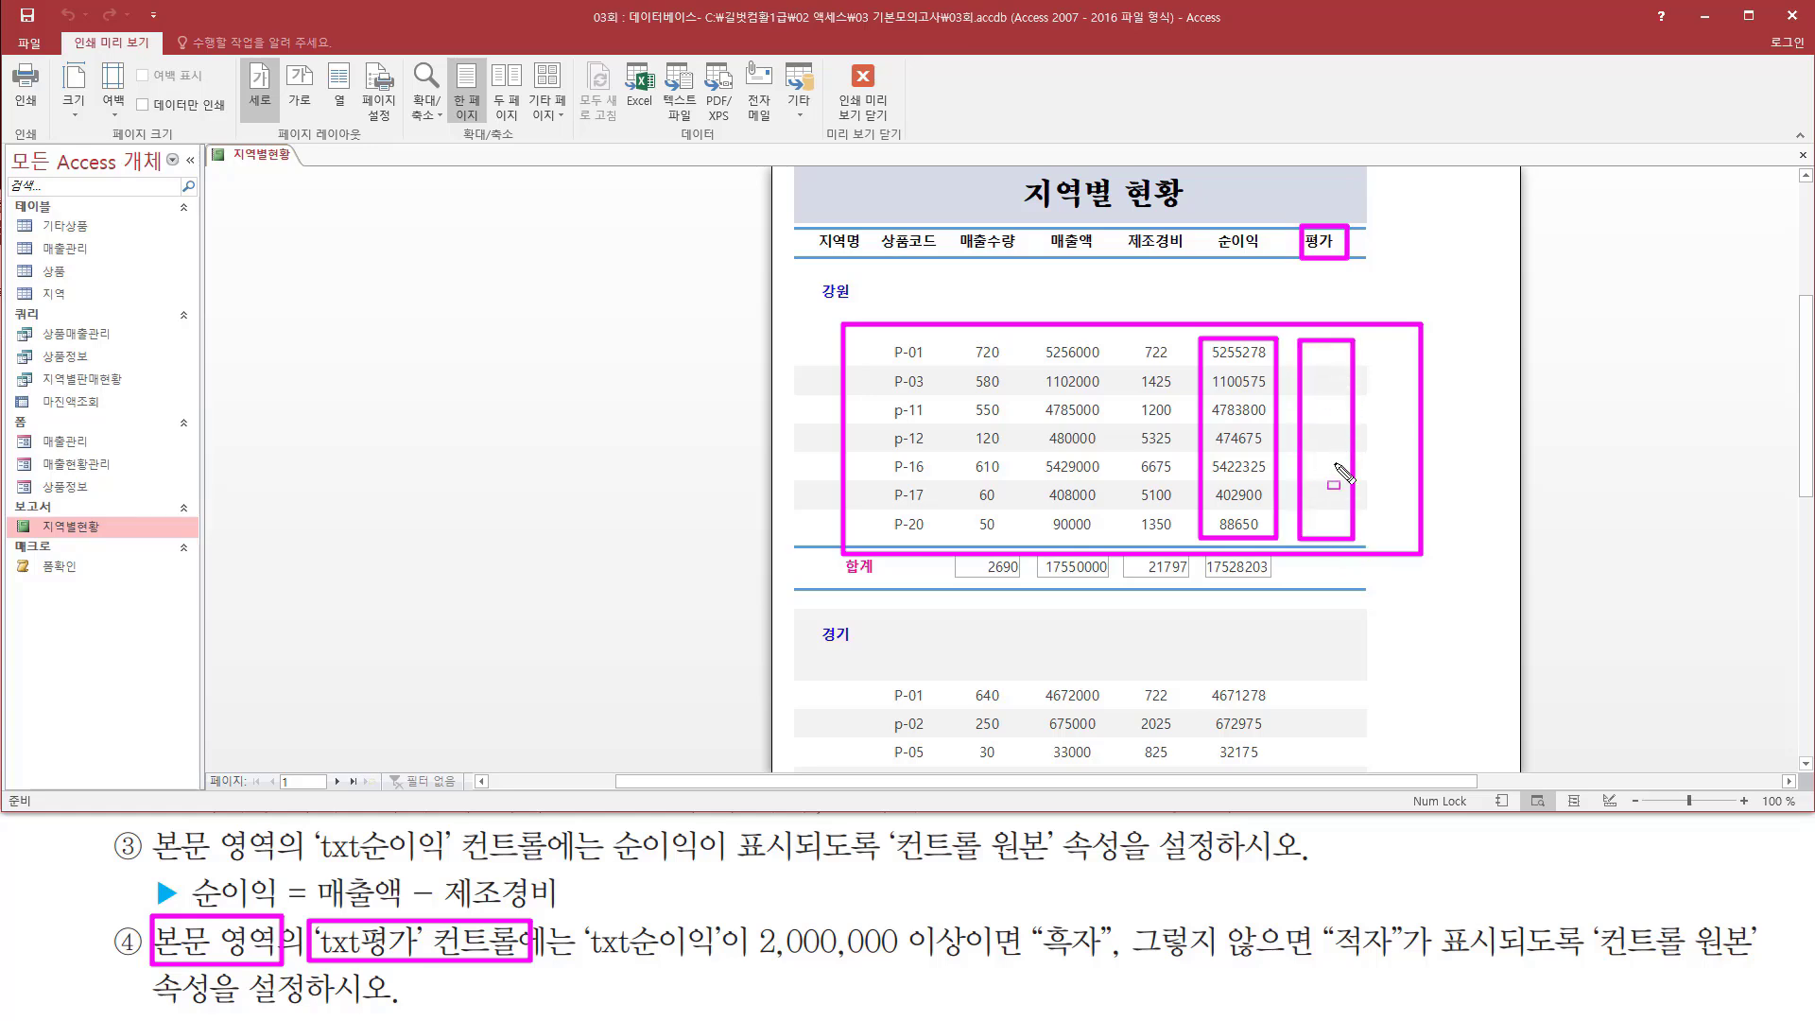
{"action": "mouse_move", "coordinate": [570, 965]}
{"action": "left_mouse_down"}
{"action": "mouse_move", "coordinate": [704, 963]}
{"action": "mouse_move", "coordinate": [730, 925]}
{"action": "mouse_move", "coordinate": [955, 963]}
{"action": "mouse_move", "coordinate": [1283, 980]}
{"action": "mouse_move", "coordinate": [1403, 965]}
{"action": "left_mouse_up"}
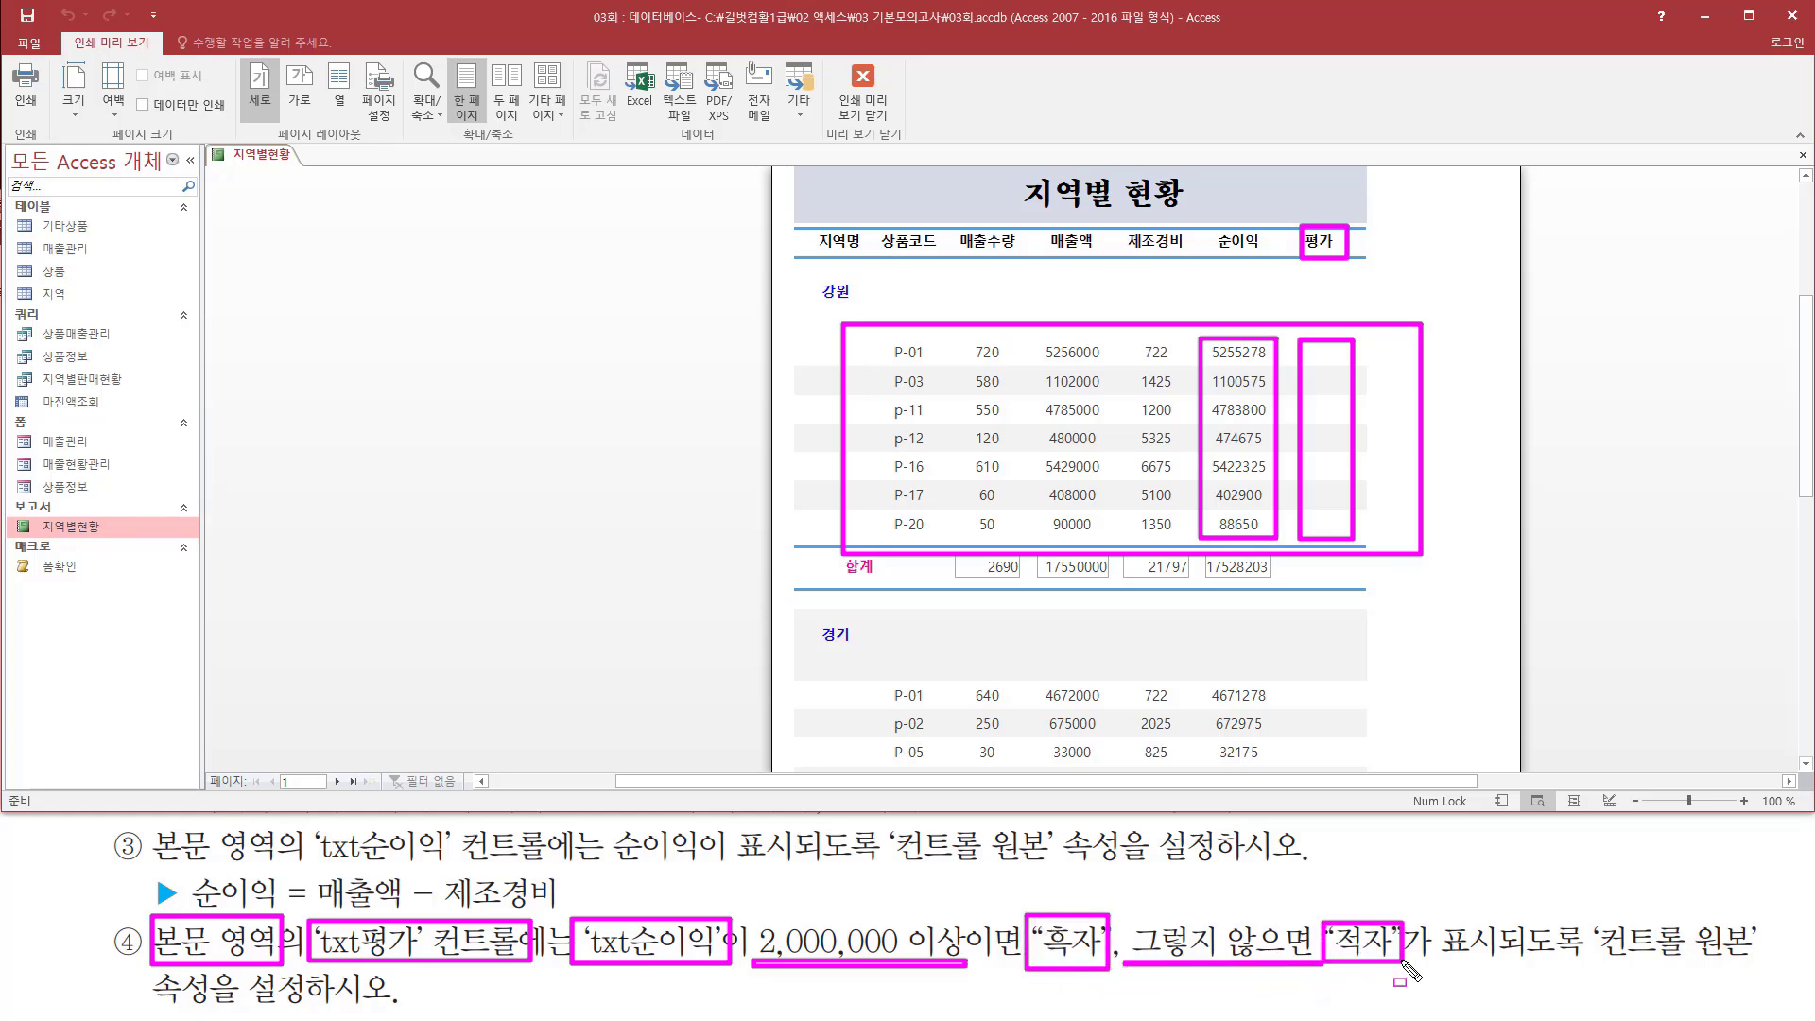
{"action": "left_click_drag", "start_coordinate": [1598, 964], "coordinate": [1762, 964]}
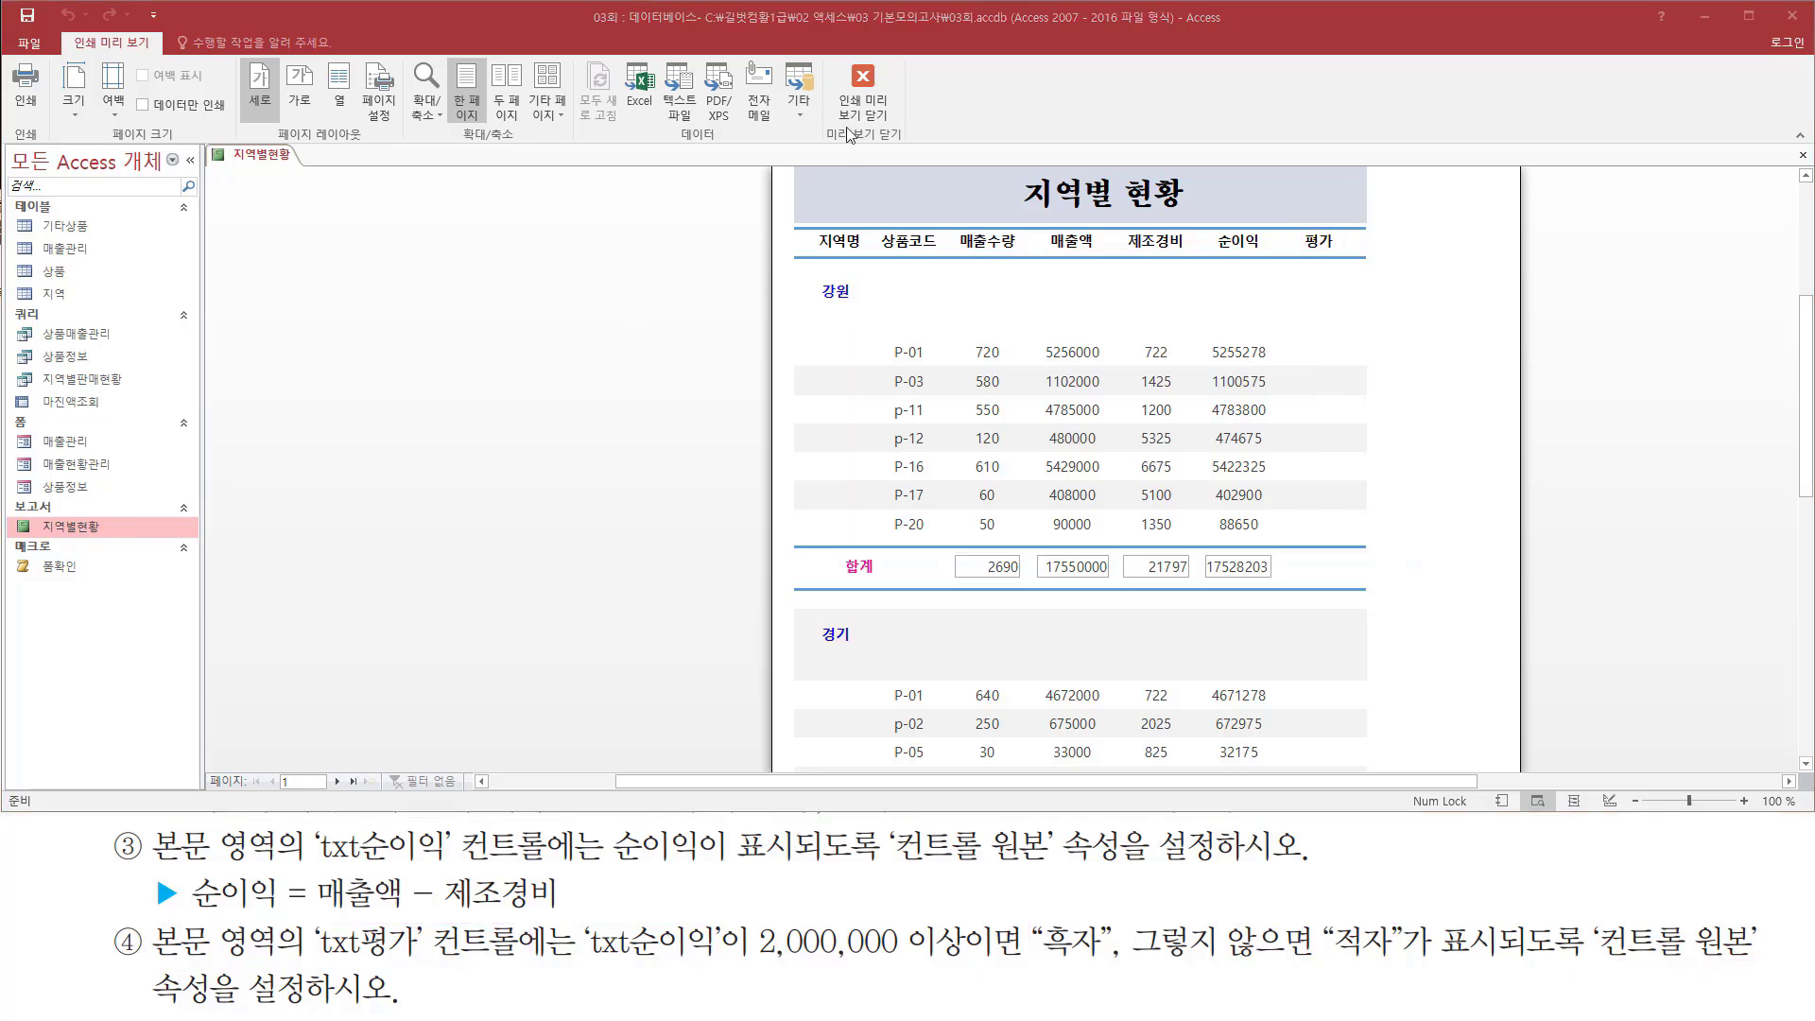
Step: Switch the 지역별현황 report to Design view and show the data properties of the txt평가 text box in the 본문 section
{"action": "right_click", "coordinate": [719, 224]}
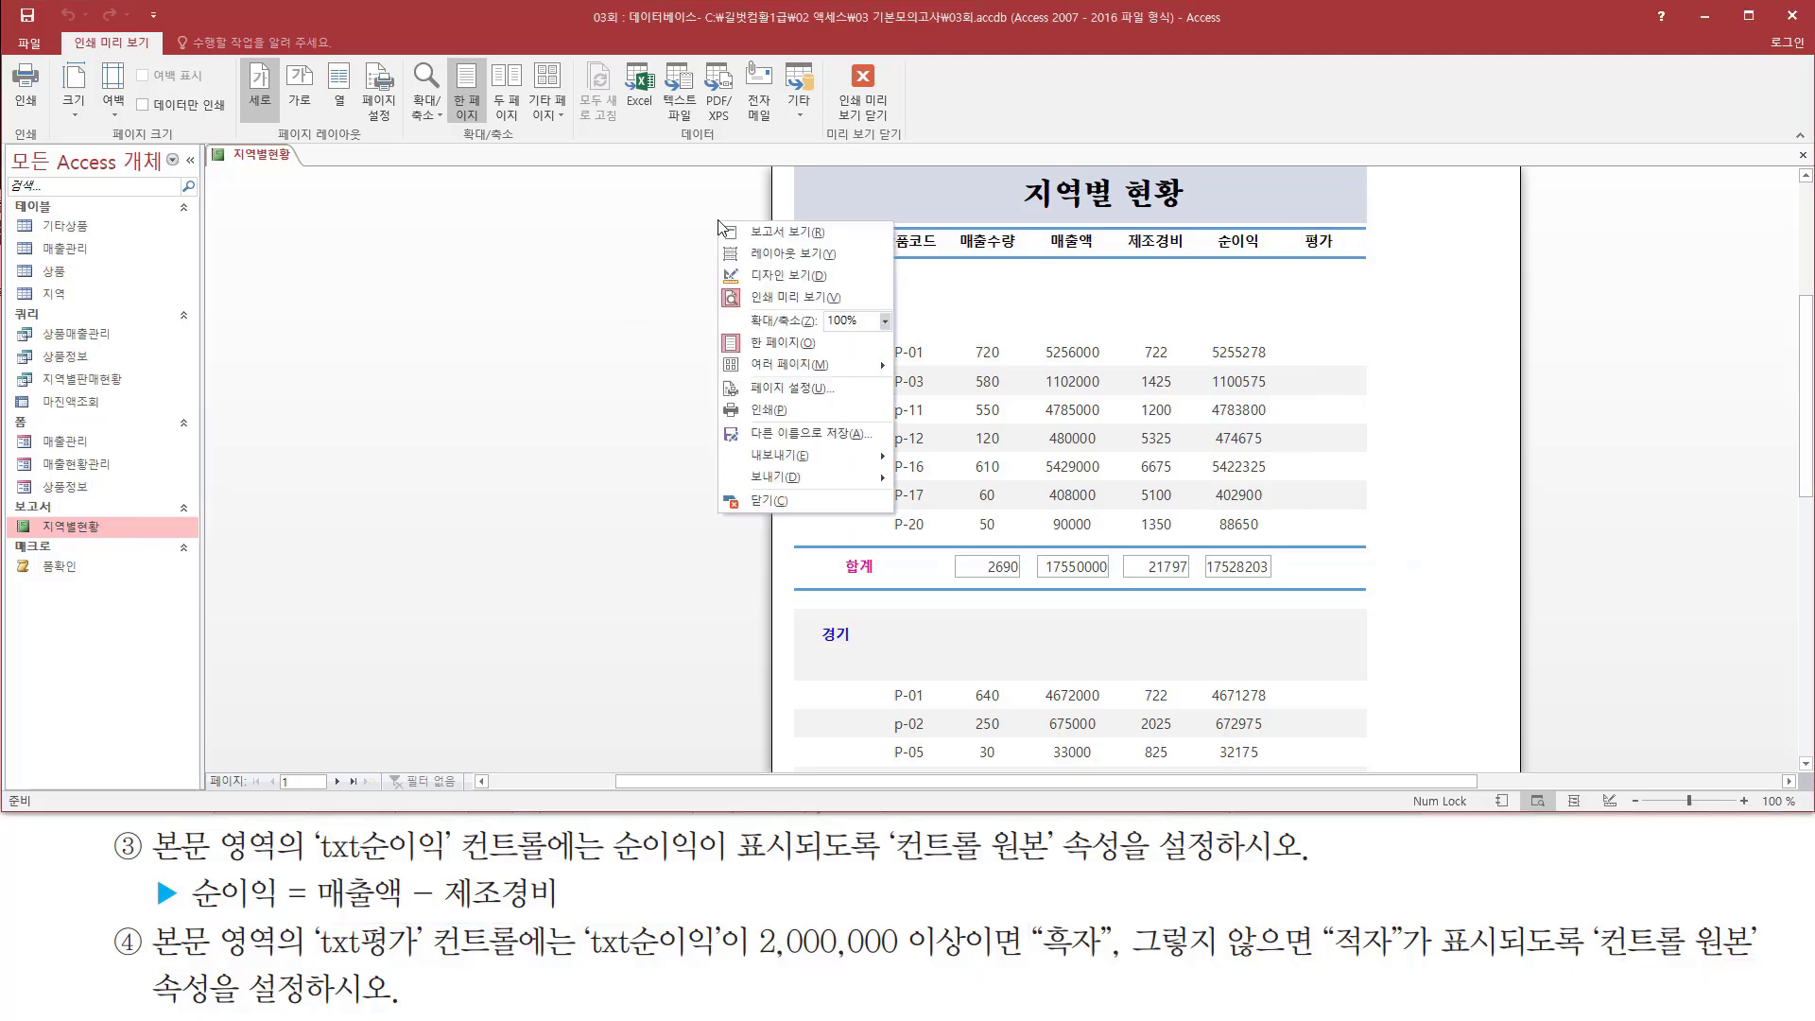
{"action": "left_click", "coordinate": [781, 276]}
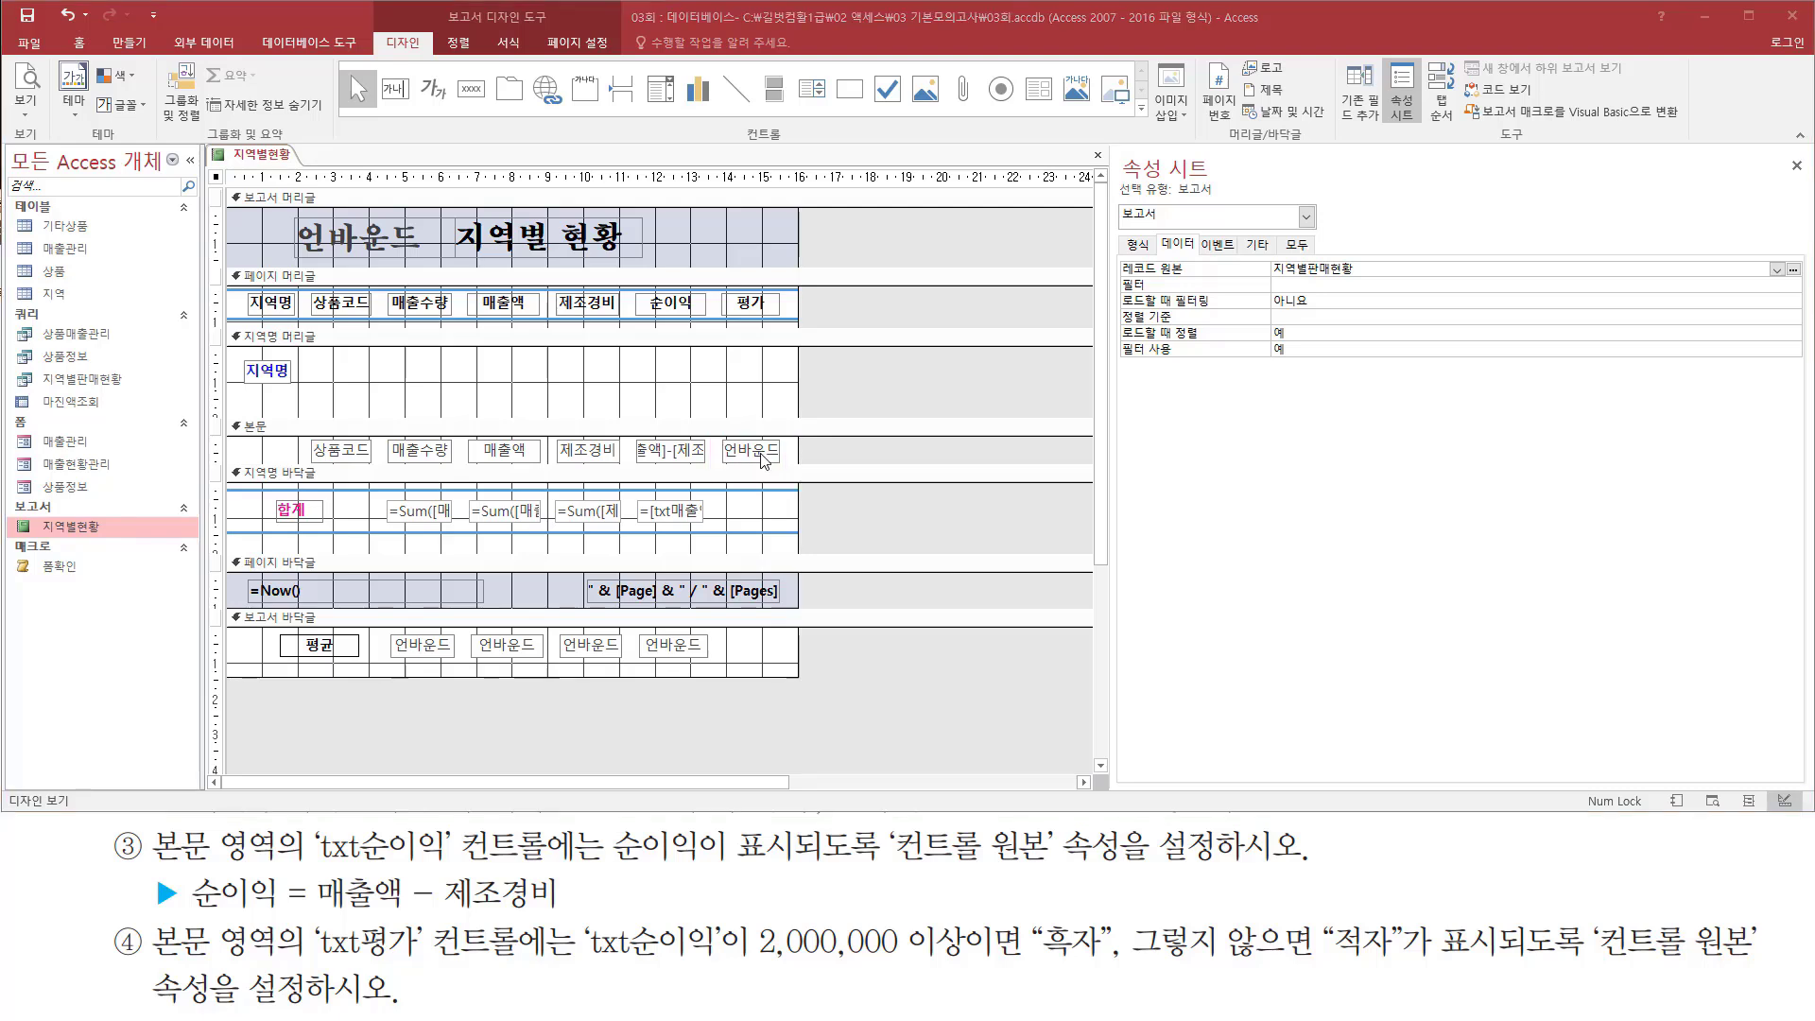
{"action": "left_click", "coordinate": [762, 454]}
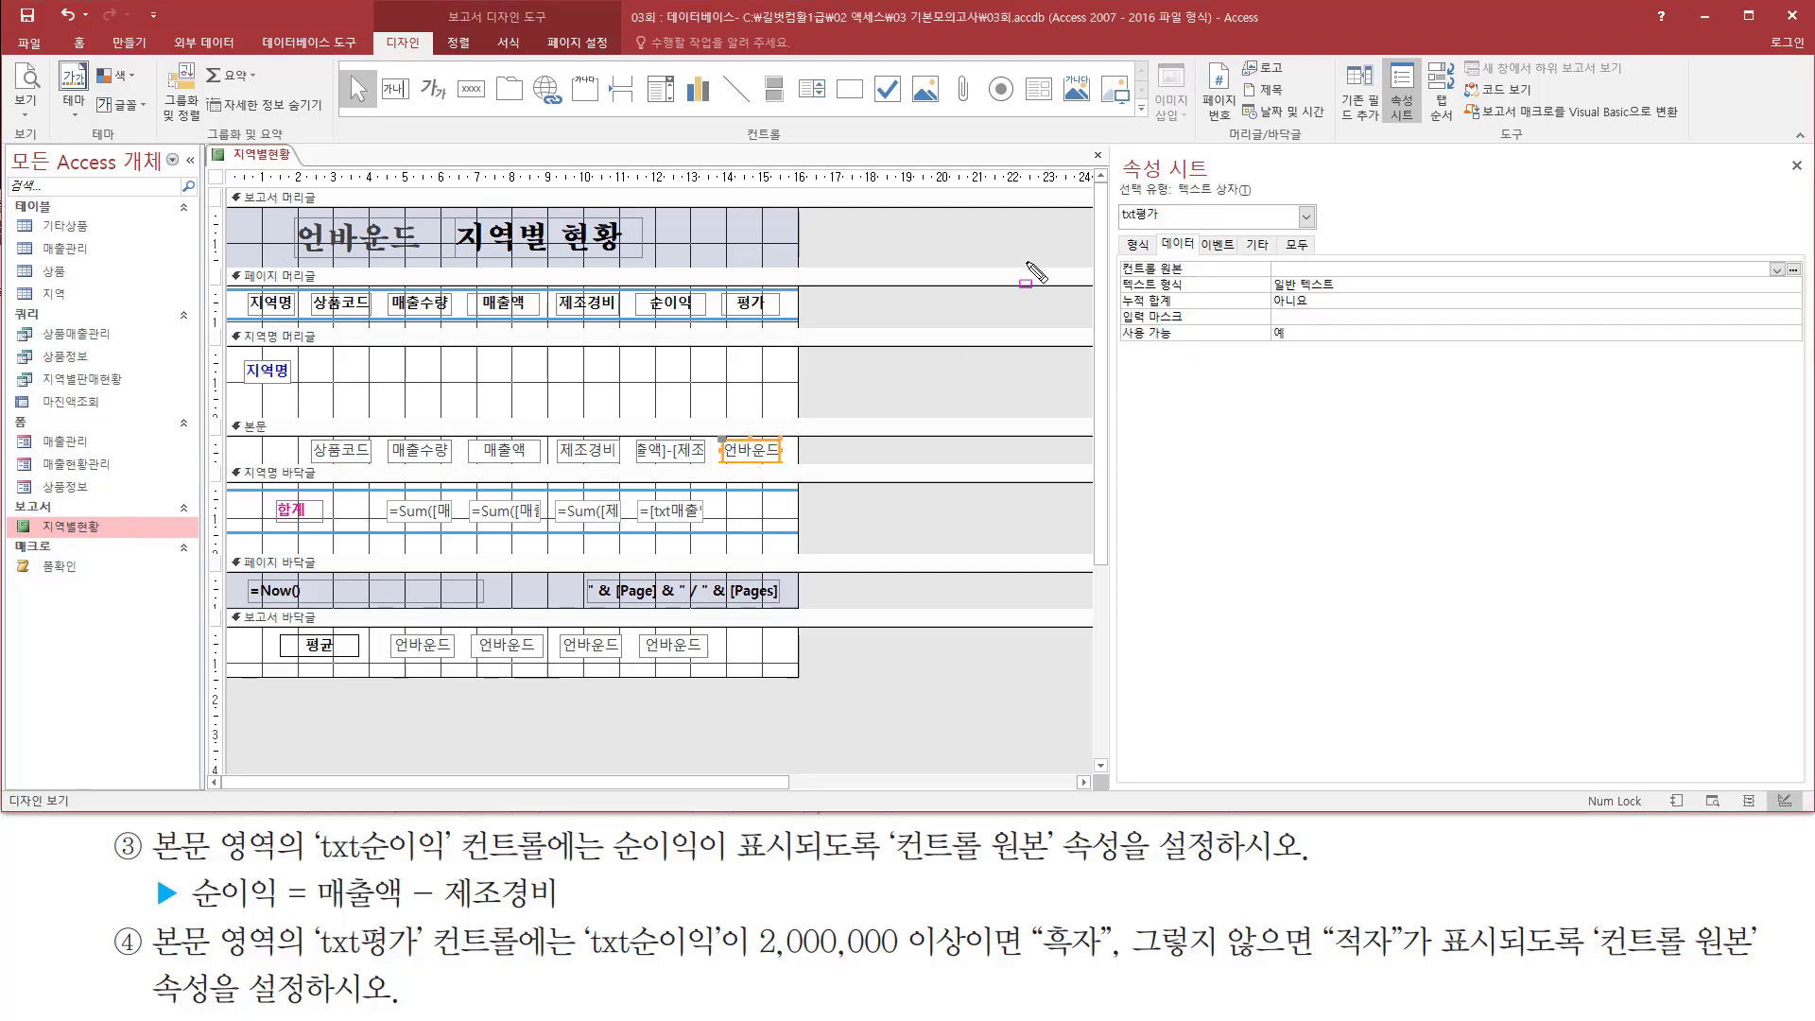
{"action": "left_click_drag", "start_coordinate": [1107, 201], "coordinate": [1178, 231]}
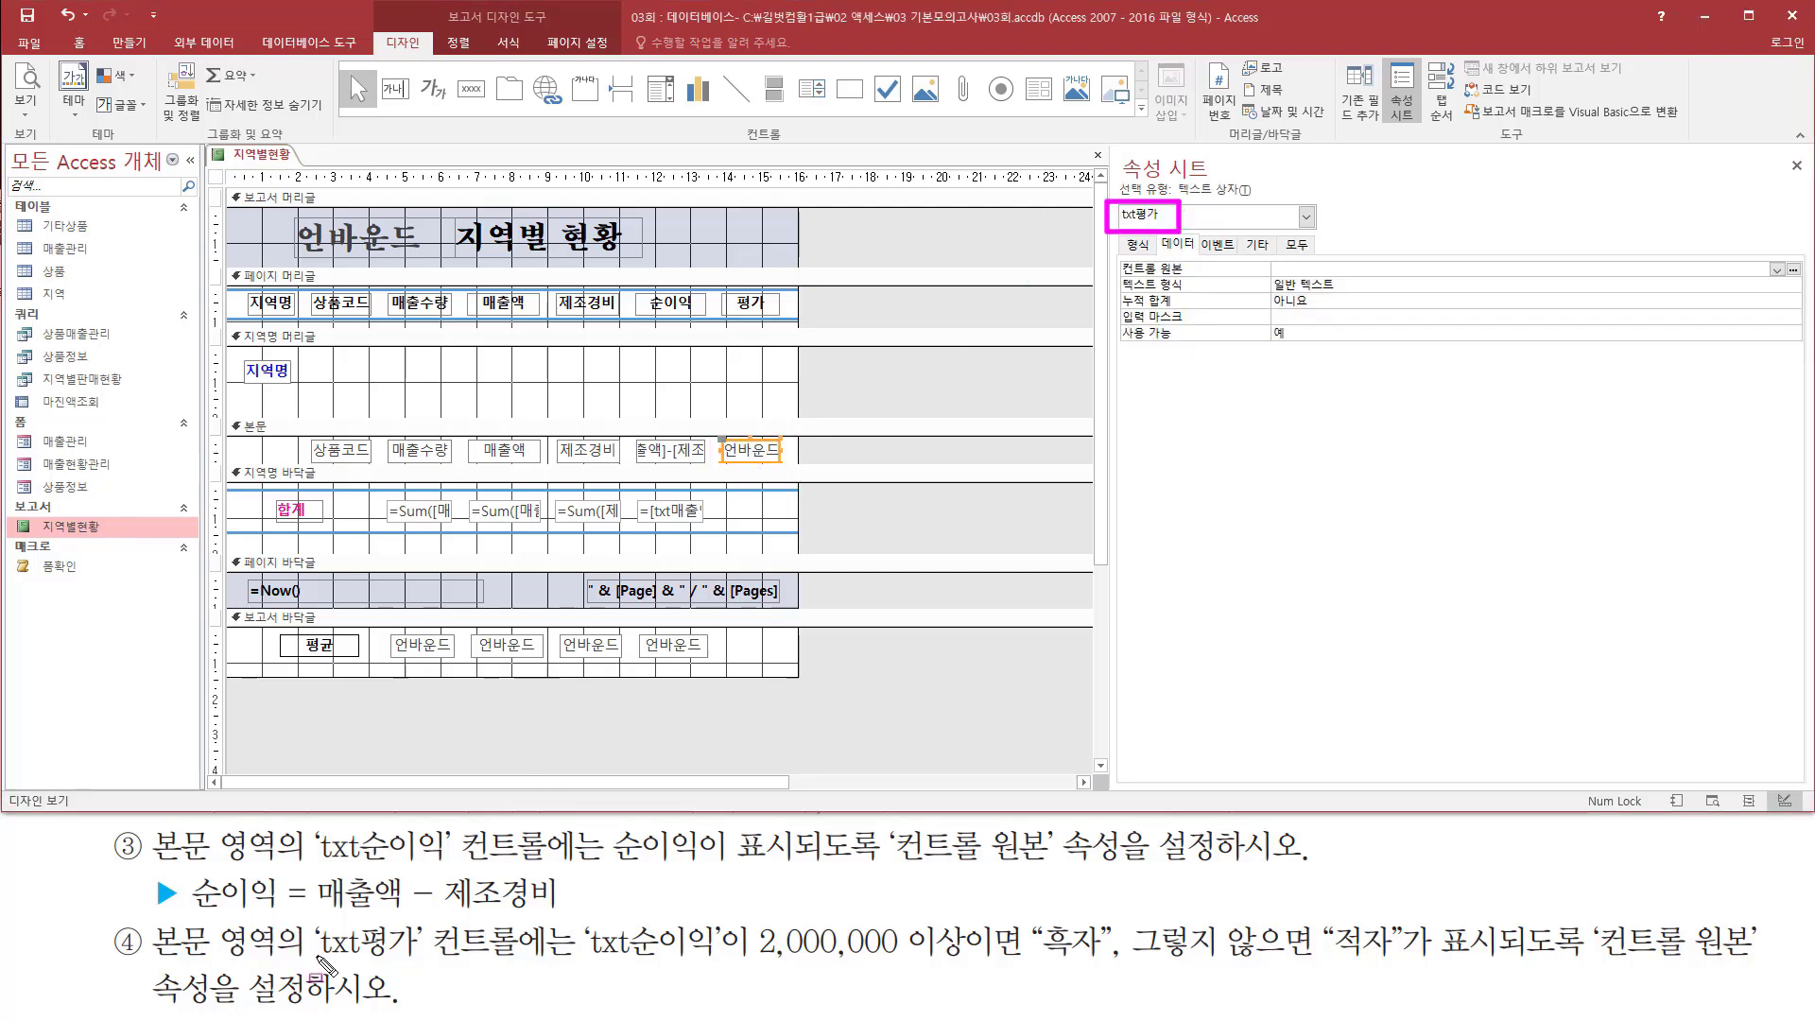
{"action": "left_click_drag", "start_coordinate": [316, 960], "coordinate": [413, 960]}
{"action": "mouse_move", "coordinate": [1165, 254]}
{"action": "left_mouse_down"}
{"action": "mouse_move", "coordinate": [1197, 229]}
{"action": "mouse_move", "coordinate": [1165, 251]}
{"action": "mouse_move", "coordinate": [1361, 280]}
{"action": "mouse_move", "coordinate": [1732, 279]}
{"action": "mouse_move", "coordinate": [1758, 257]}
{"action": "left_mouse_up"}
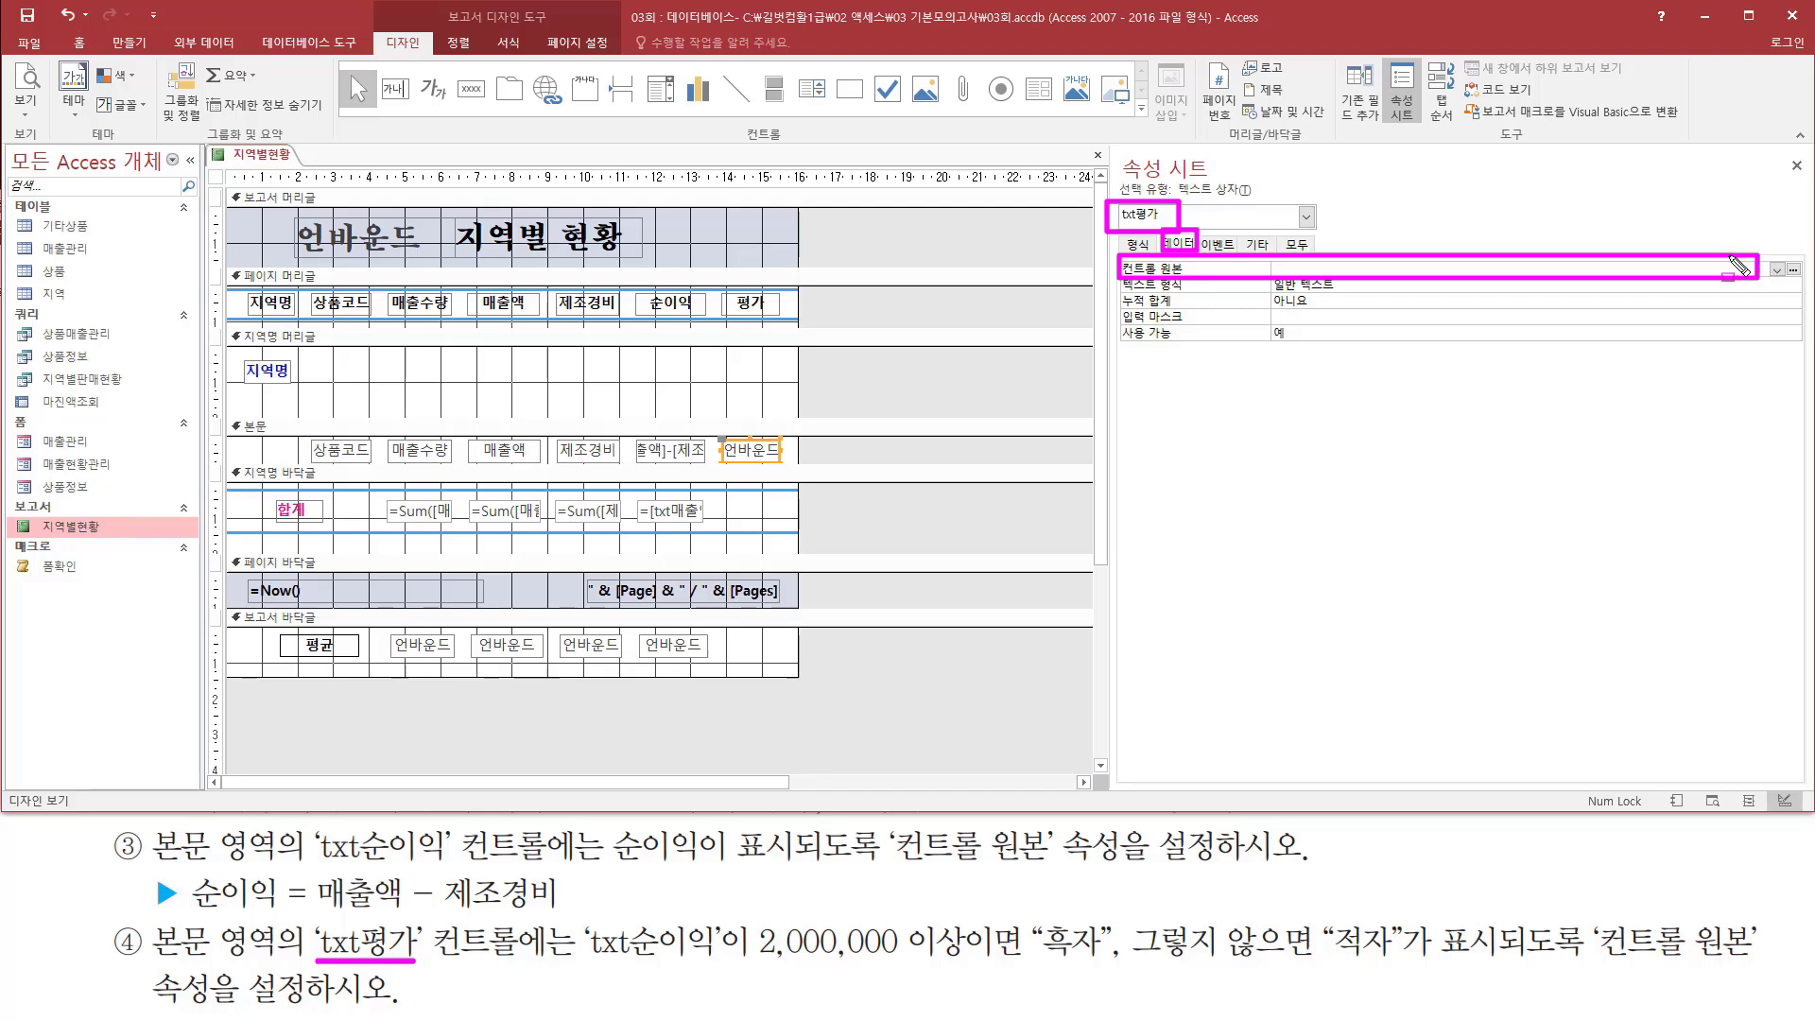
{"action": "key", "text": "Escape"}
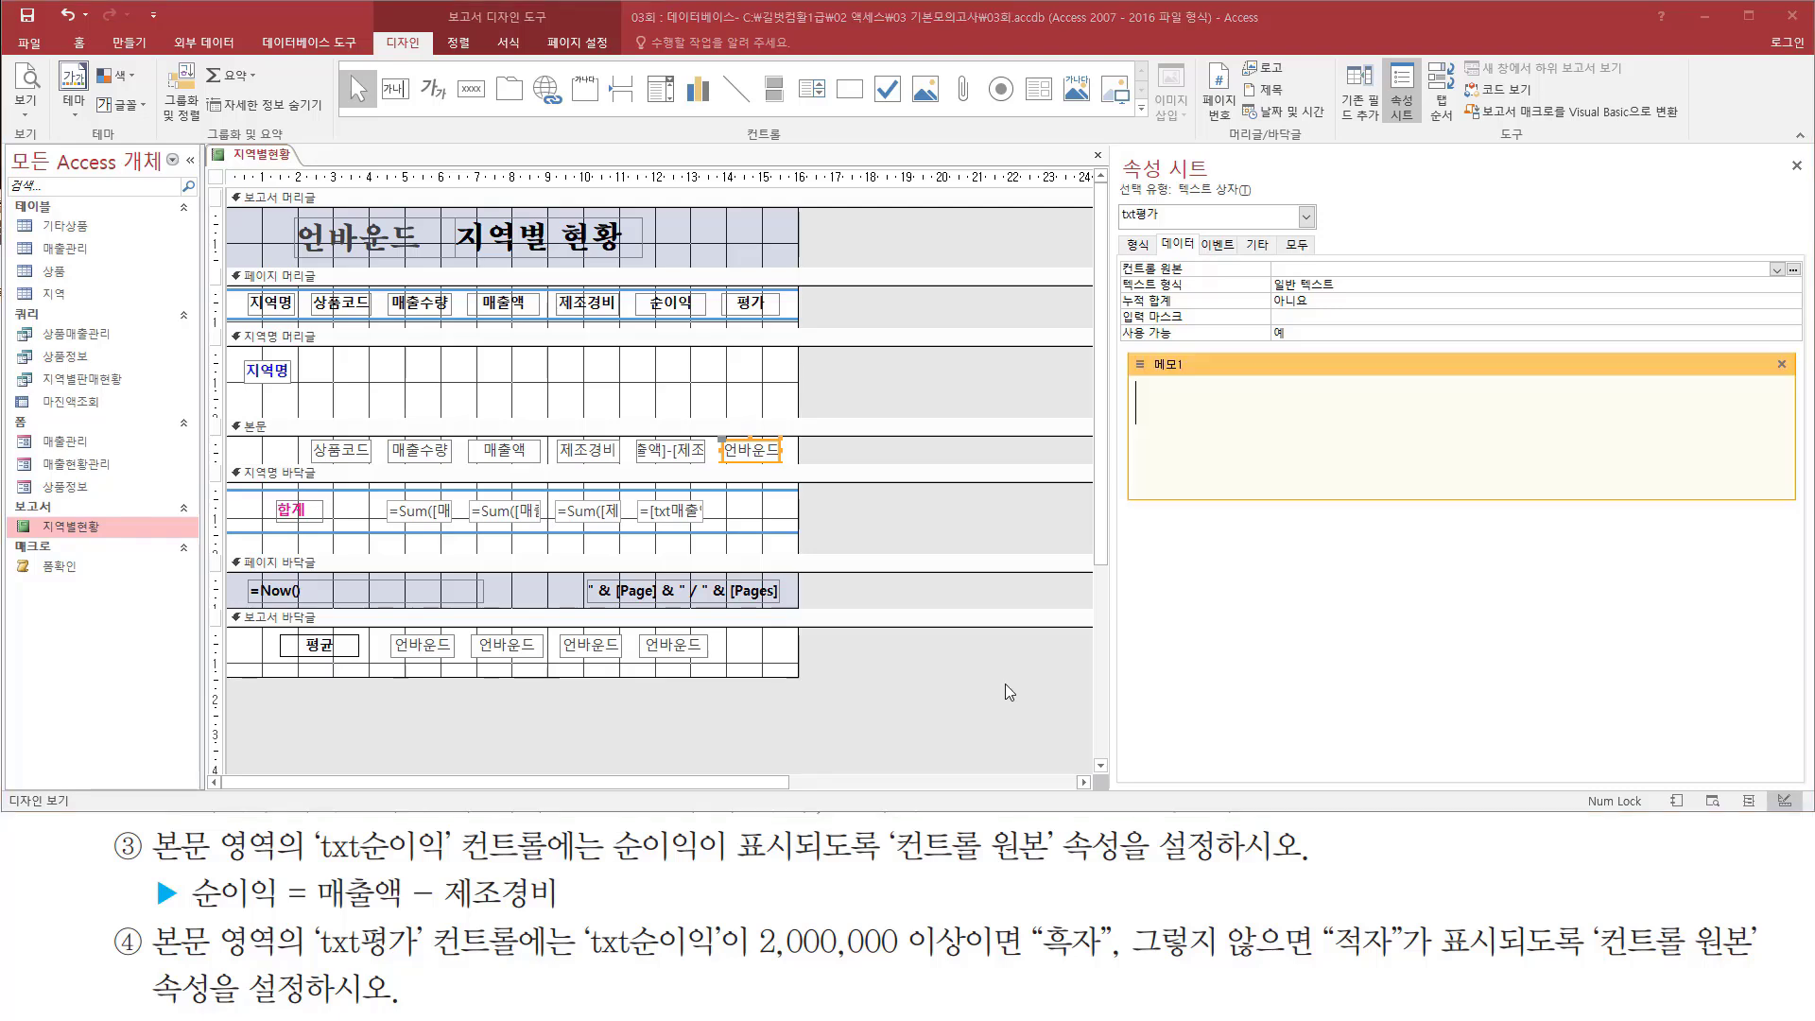
Step: Start drafting the txt평가 expression in the memo with the condition =iif( [txt순이익]>=2000000
{"action": "type", "text": "=iif("}
{"action": "left_click_drag", "start_coordinate": [598, 974], "coordinate": [728, 976]}
{"action": "left_click", "coordinate": [1245, 417]}
{"action": "type", "text": "[txt순이익"}
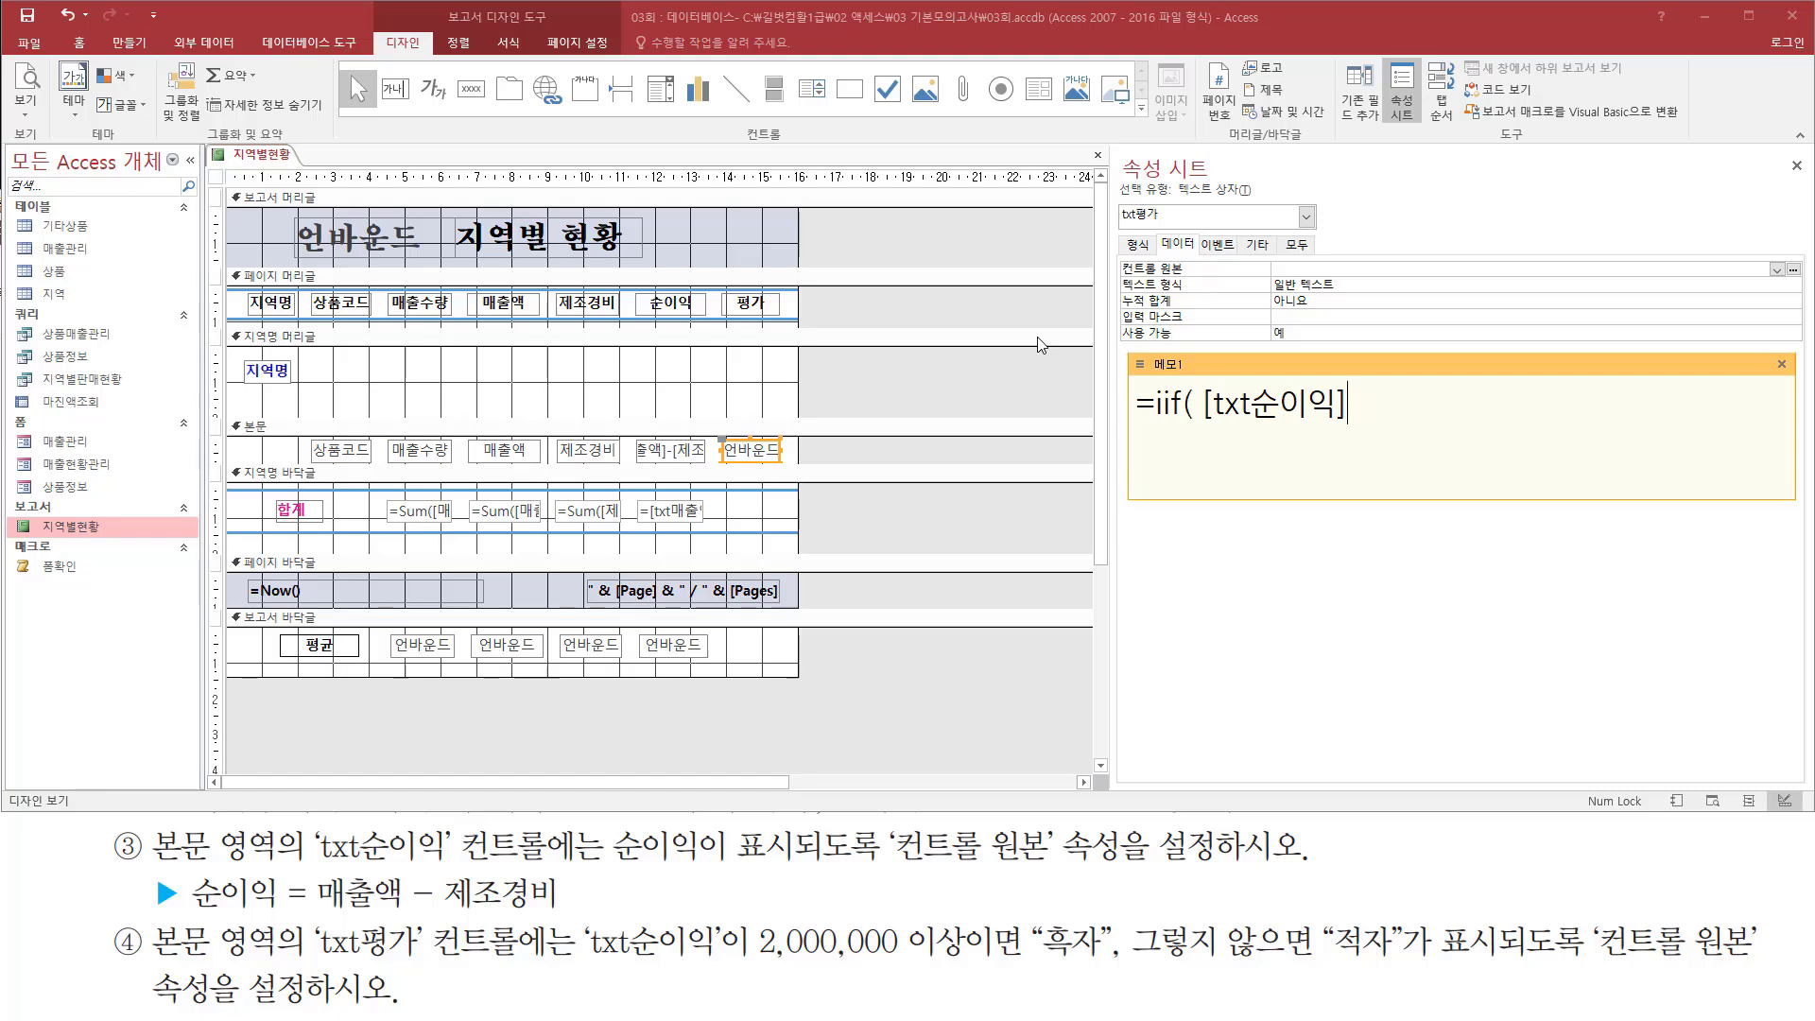
{"action": "type", "text": "=2000000"}
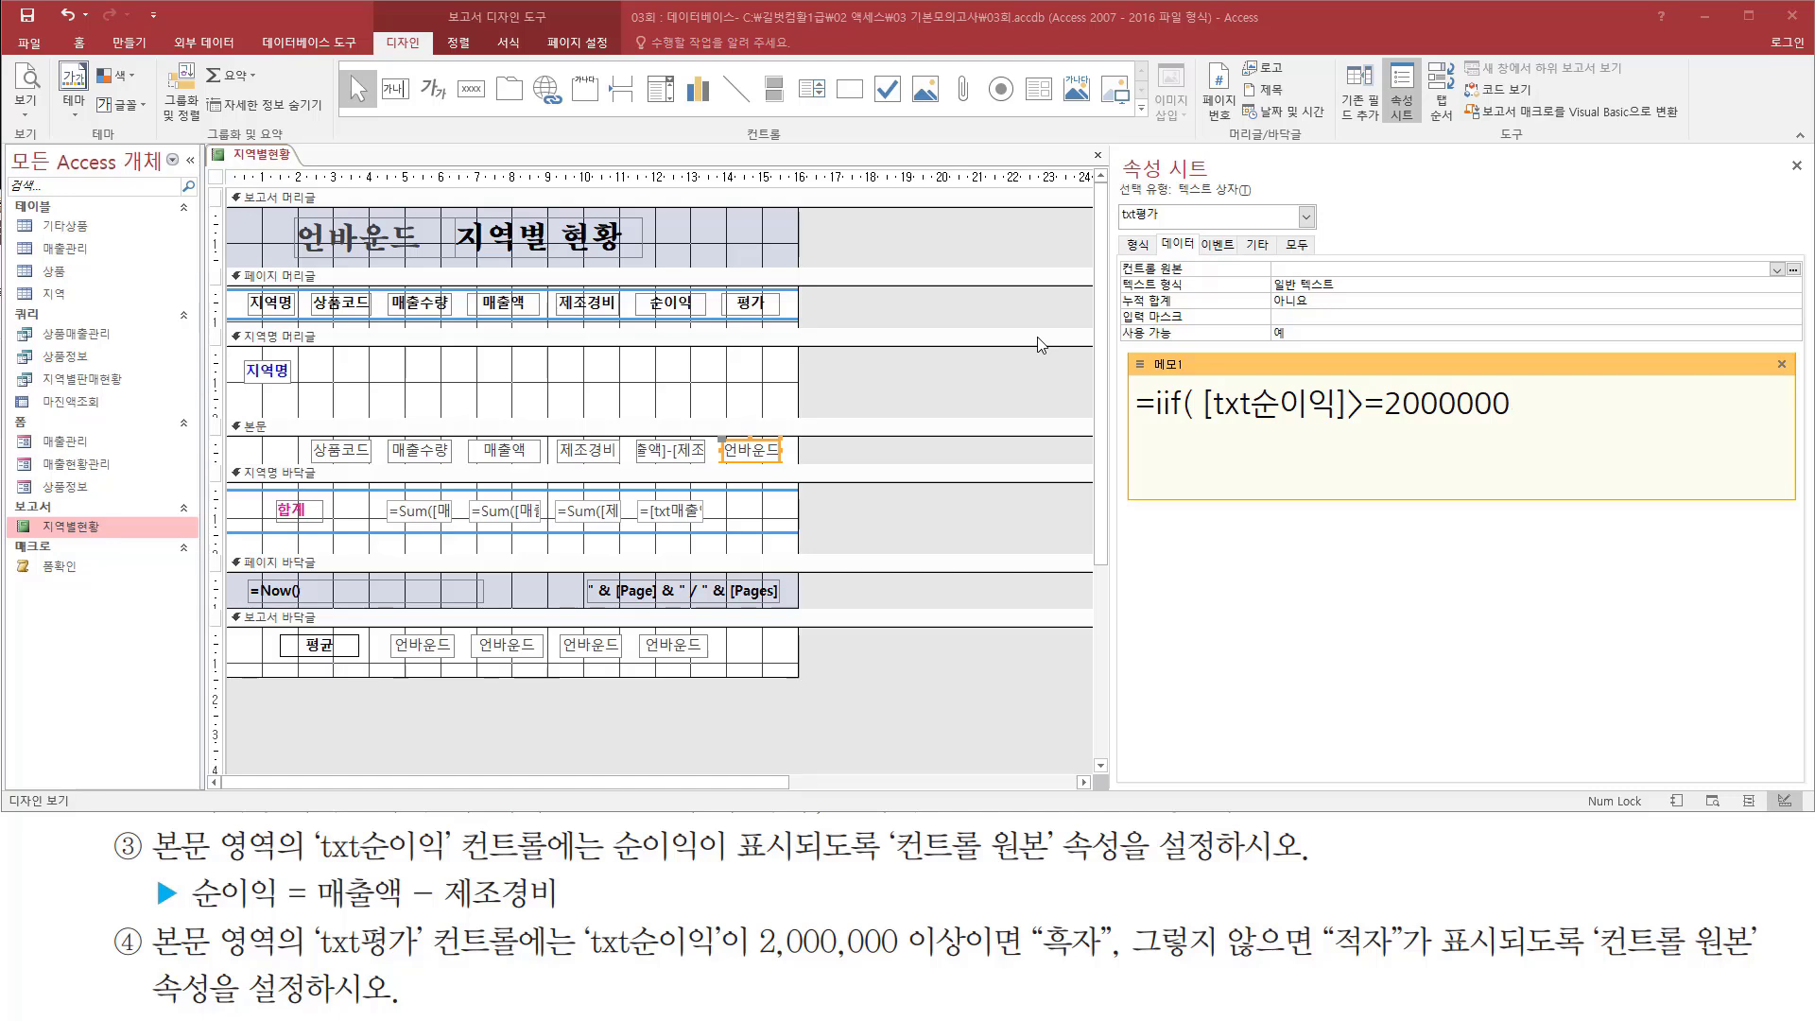
Step: Complete the memo's IIf expression with "흑자" as the true result and "적자" as the false result
{"action": "type", "text": ", "}
{"action": "type", "text": "\"gm"}
{"action": "key", "text": "BackSpace"}
{"action": "key", "text": "BackSpace"}
{"action": "key", "text": "Hangul"}
{"action": "type", "text": "흑자"}
{"action": "key", "text": "Hangul"}
{"action": "type", "text": "\" , \""}
{"action": "key", "text": "Hangul"}
{"action": "type", "text": "적자"}
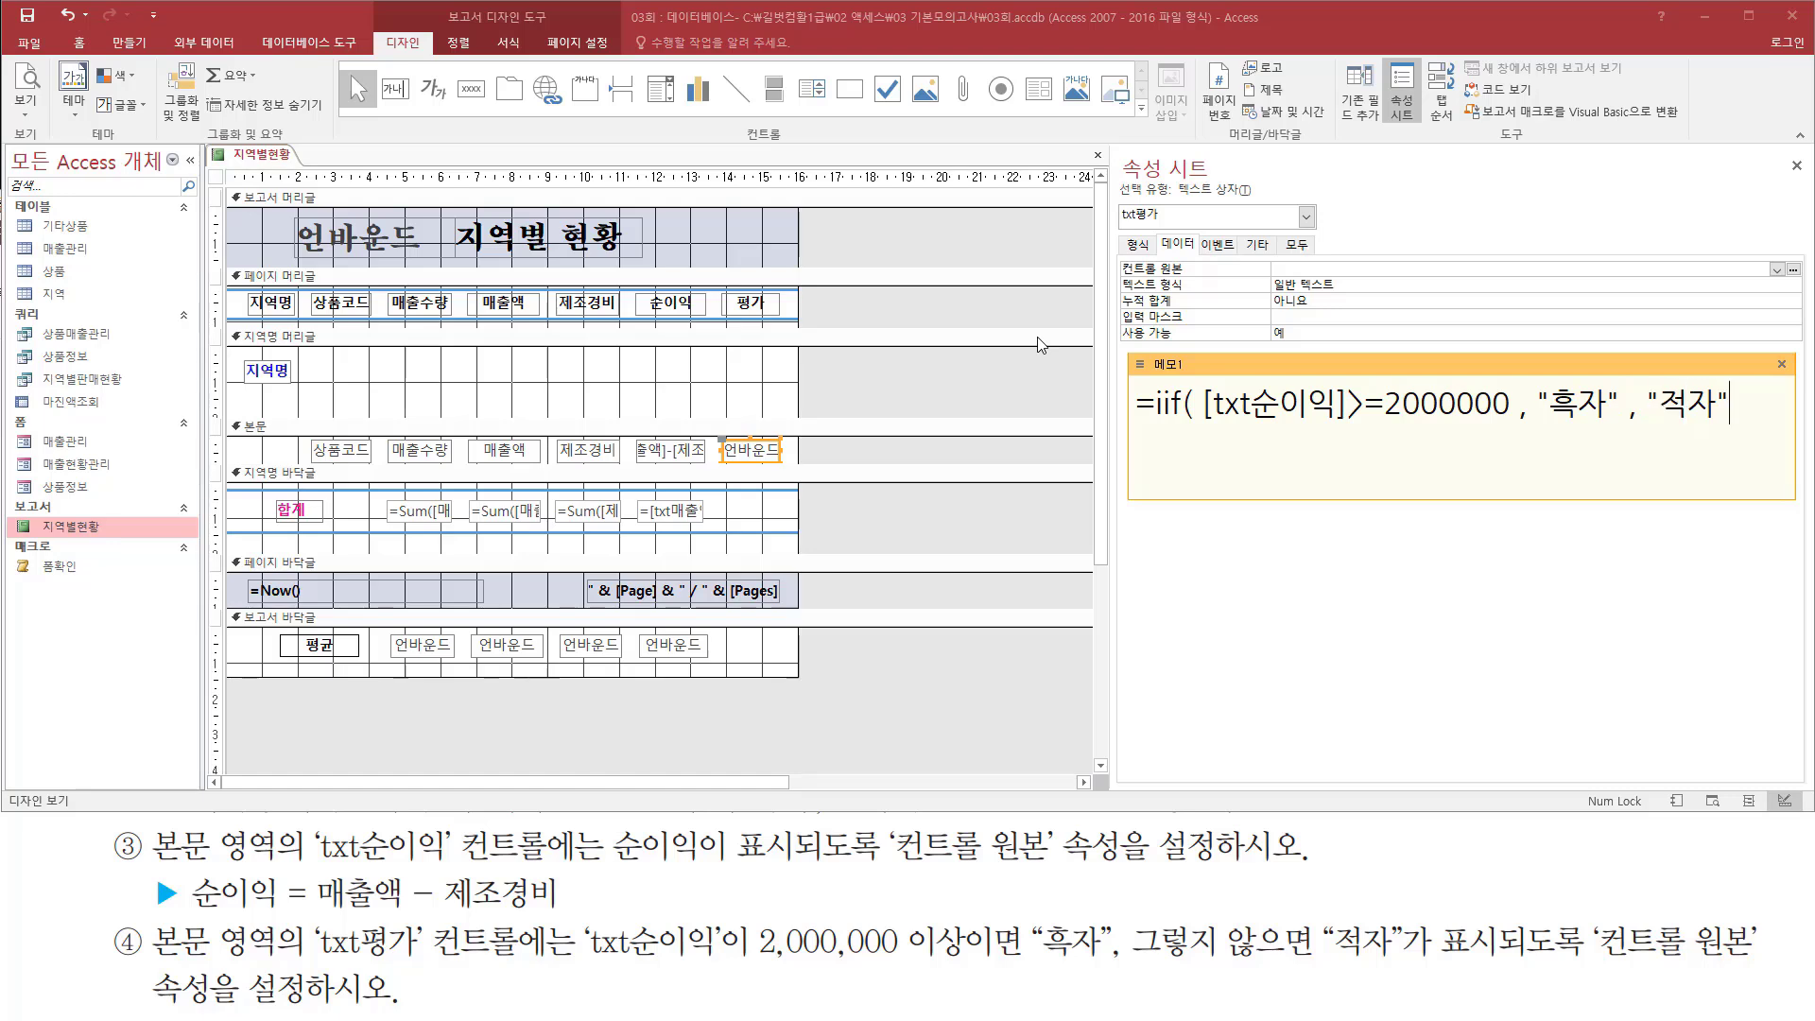
{"action": "type", "text": "\" )"}
{"action": "left_click_drag", "start_coordinate": [1200, 422], "coordinate": [1736, 425]}
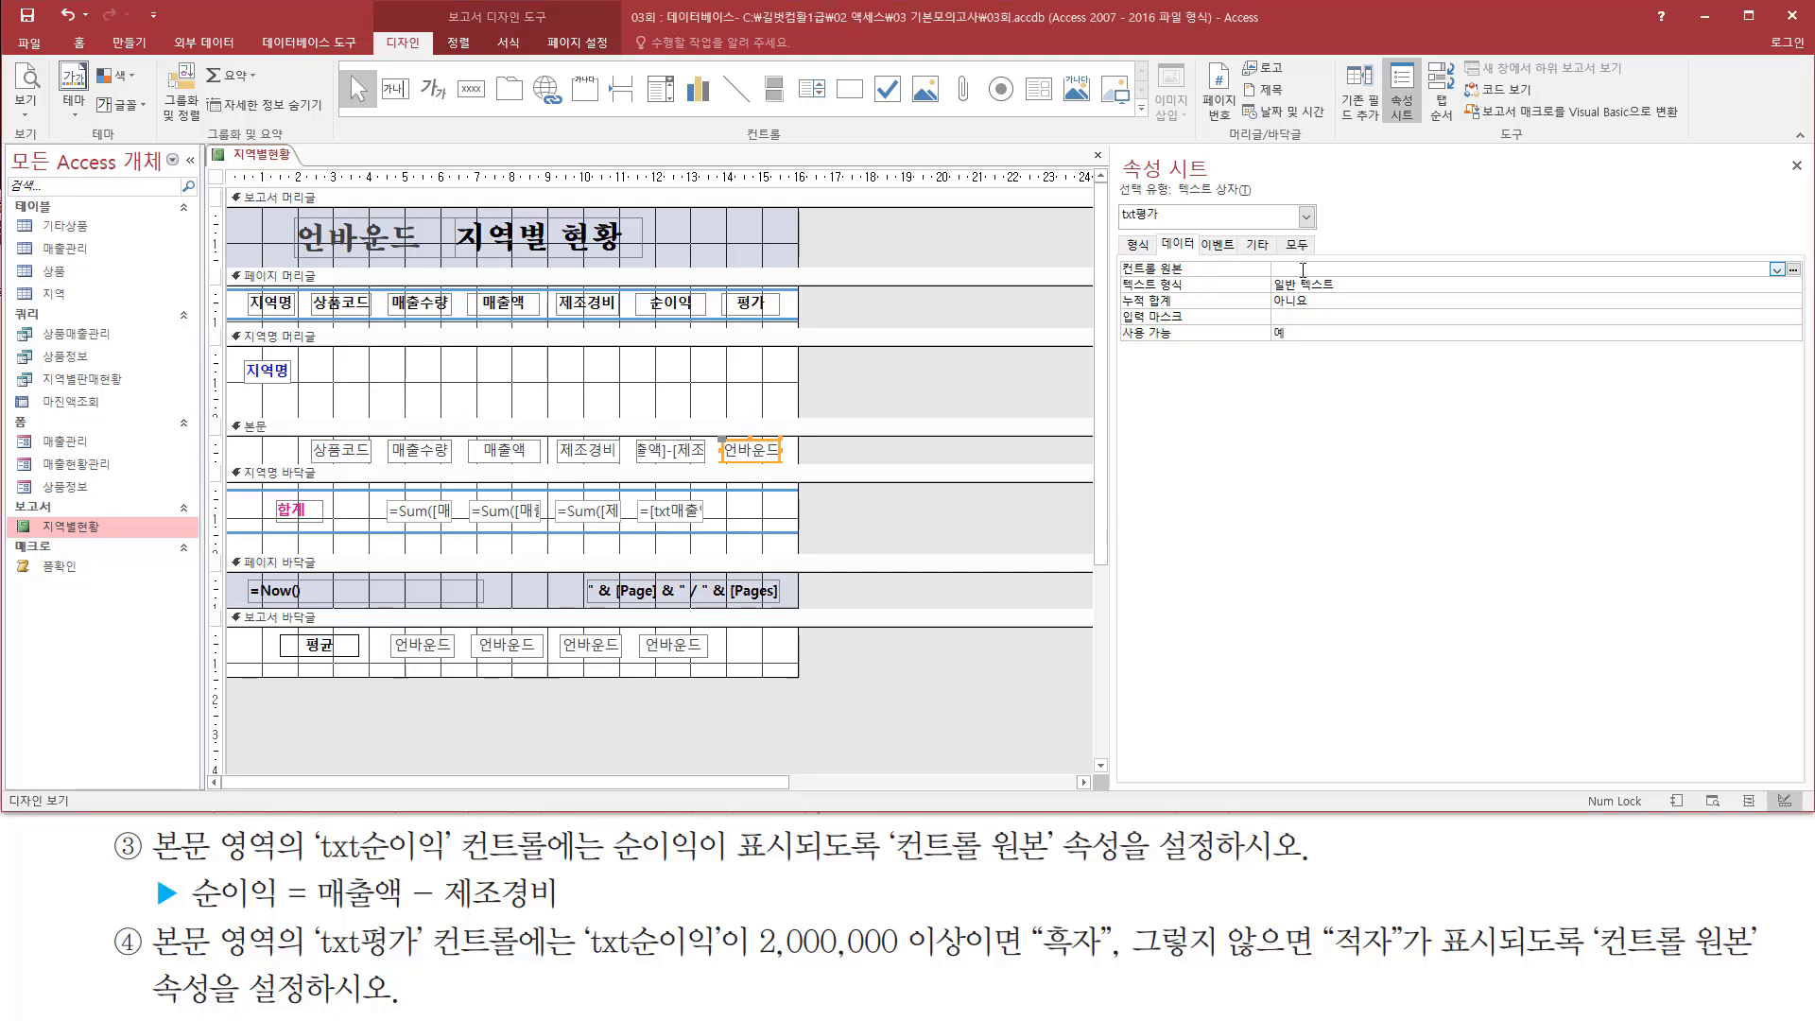
Step: Set the control source (컨트롤 원본) of the txt평가 text box to =IIf([txt순이익]>=2000000,"흑자","적자")
{"action": "left_click", "coordinate": [1301, 269]}
{"action": "type", "text": "=iif( [txt순이익]>=2000000 , \"흑자\" , \"적자\" )"}
{"action": "left_click", "coordinate": [1430, 287]}
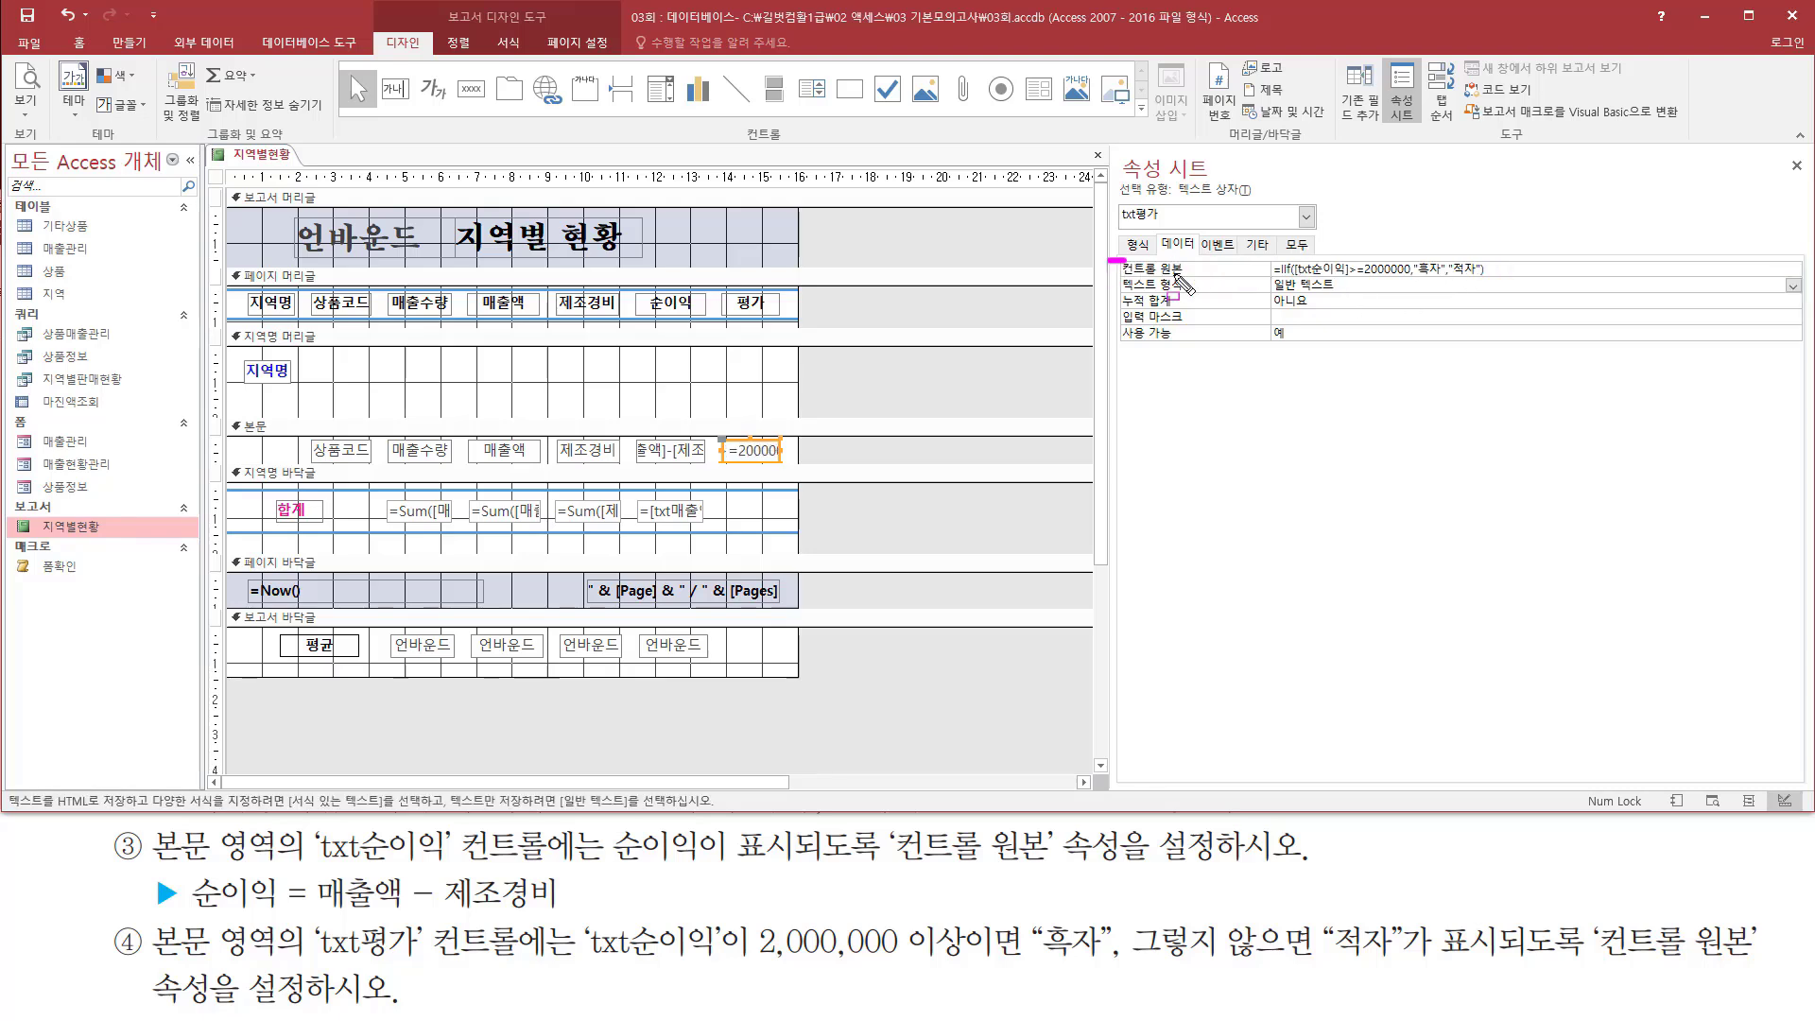
{"action": "left_click_drag", "start_coordinate": [1110, 262], "coordinate": [1501, 282]}
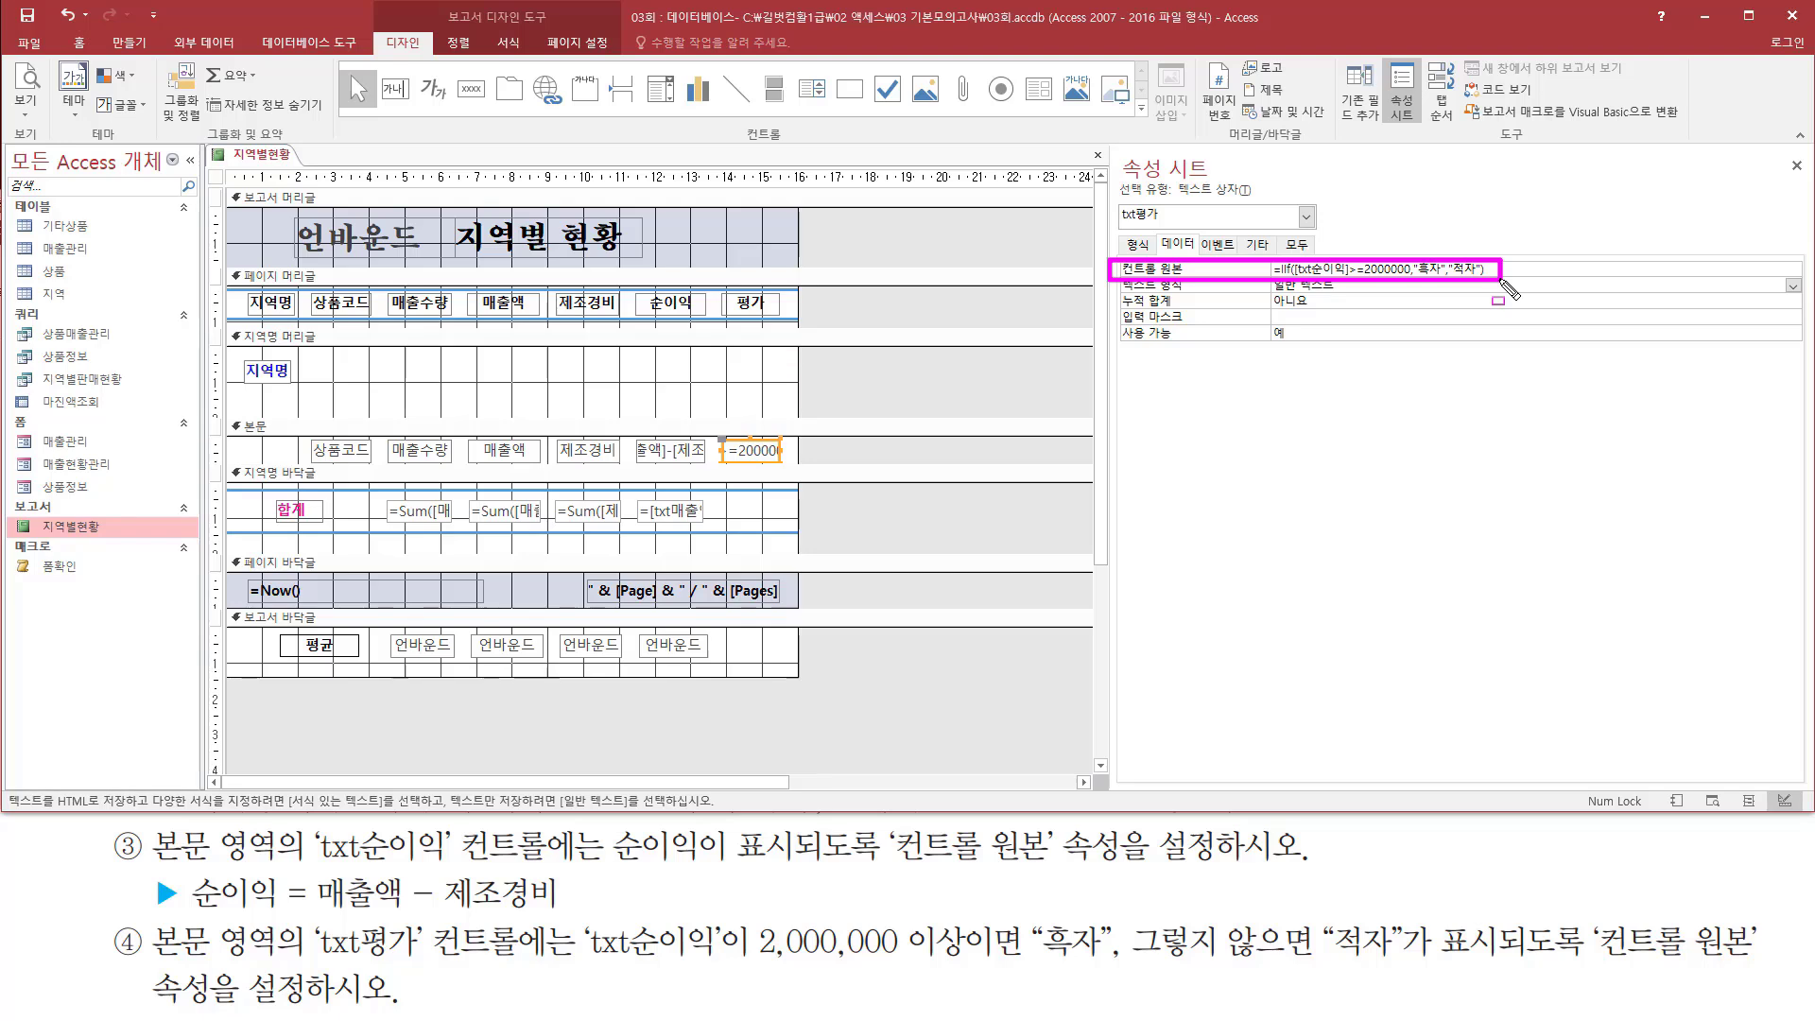
{"action": "left_click", "coordinate": [756, 402]}
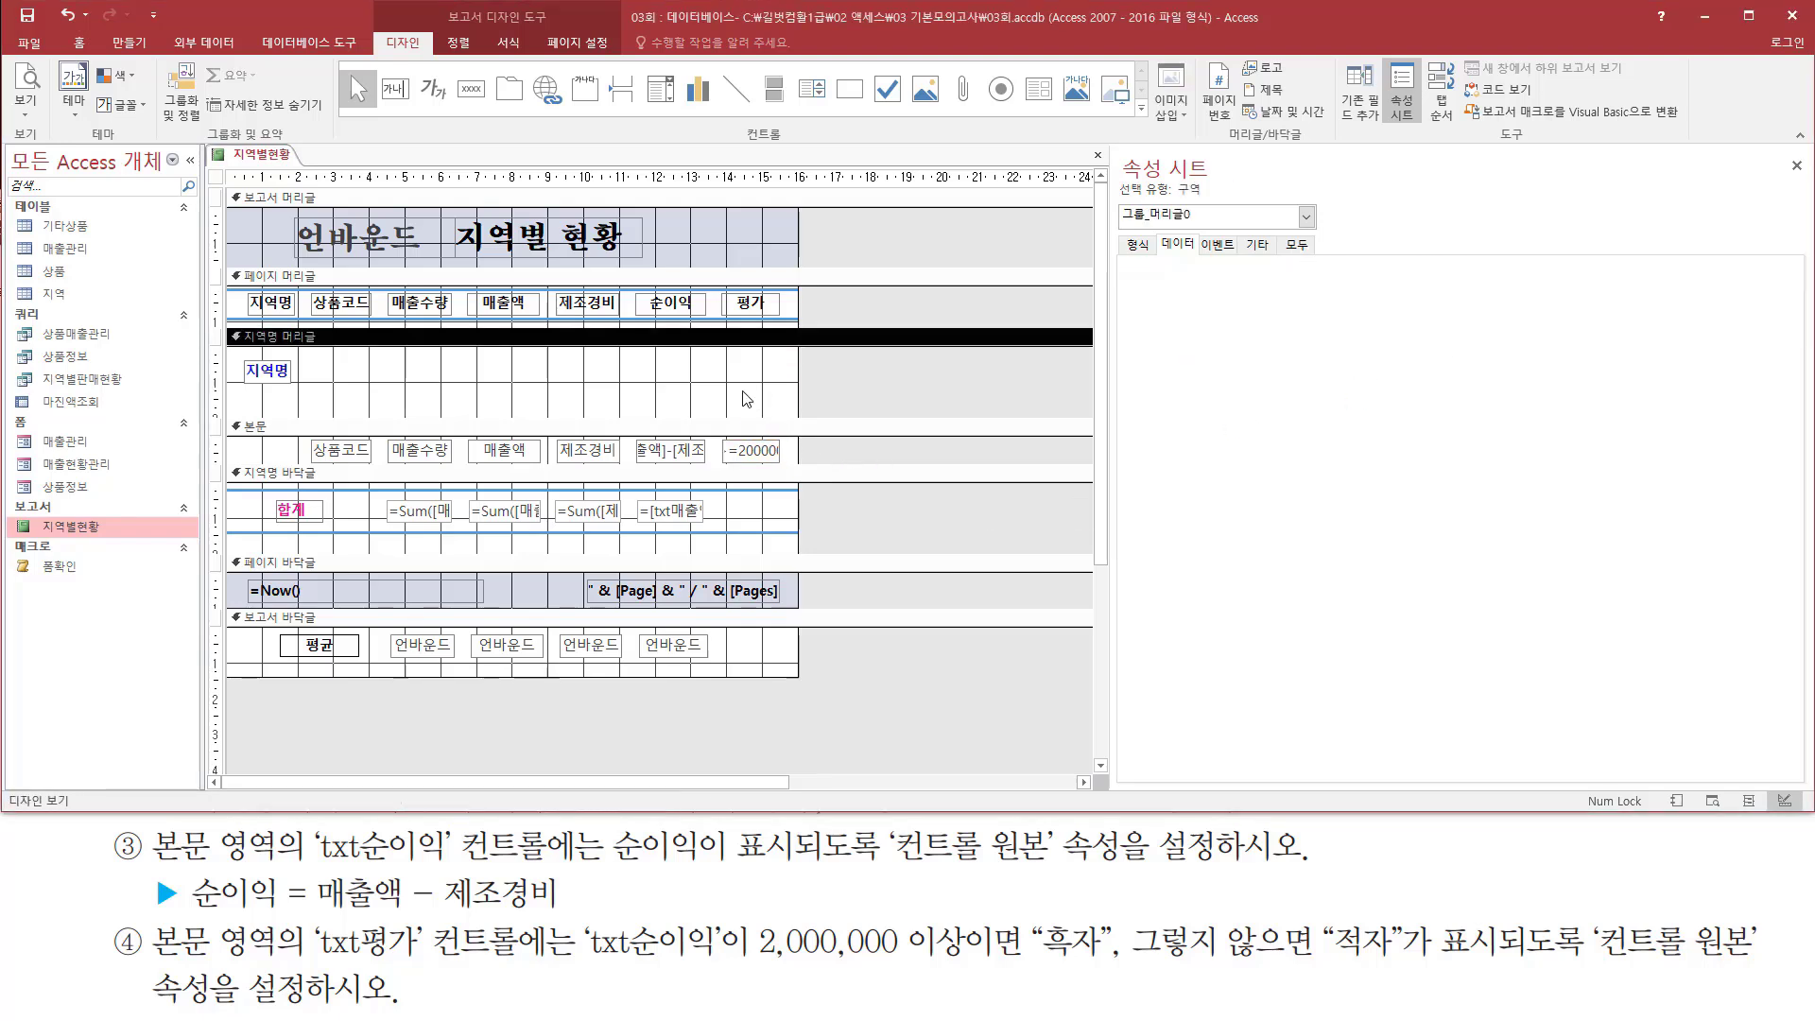
Step: Open the report in print preview and check each detail row's 평가 against its 순이익 and the 2,000,000 threshold
{"action": "right_click", "coordinate": [870, 371]}
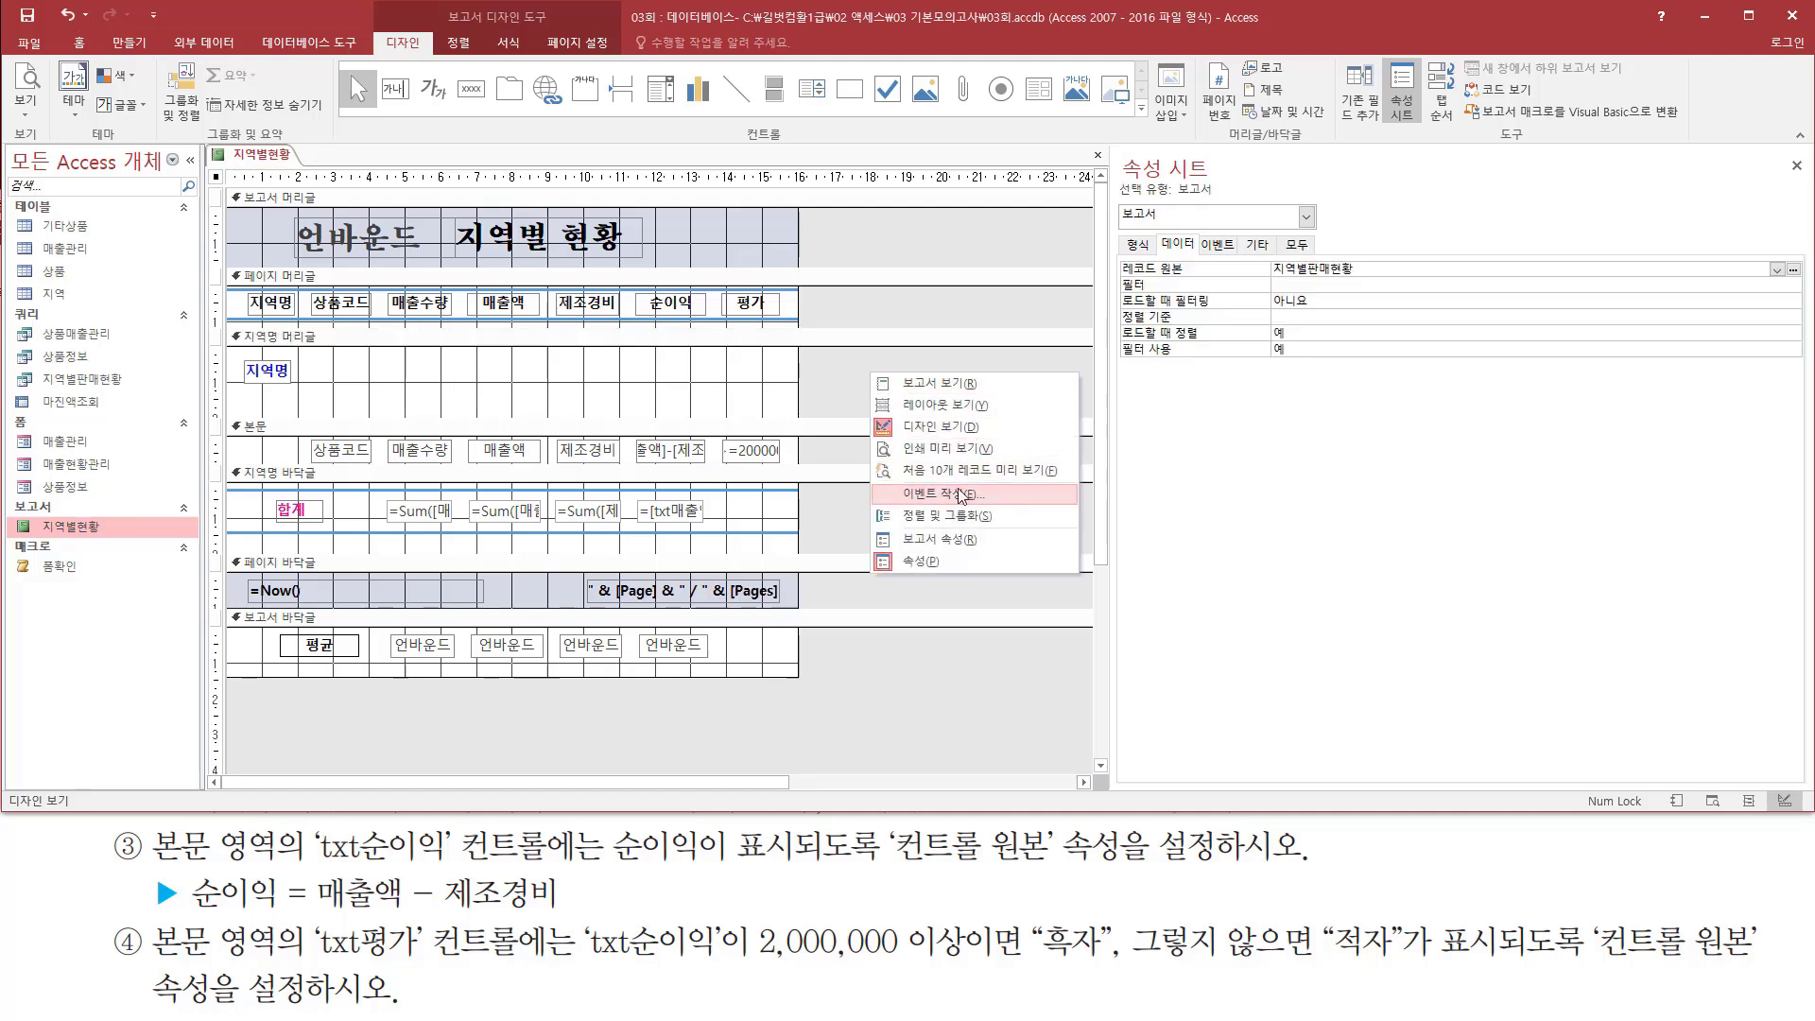
{"action": "left_click", "coordinate": [963, 454]}
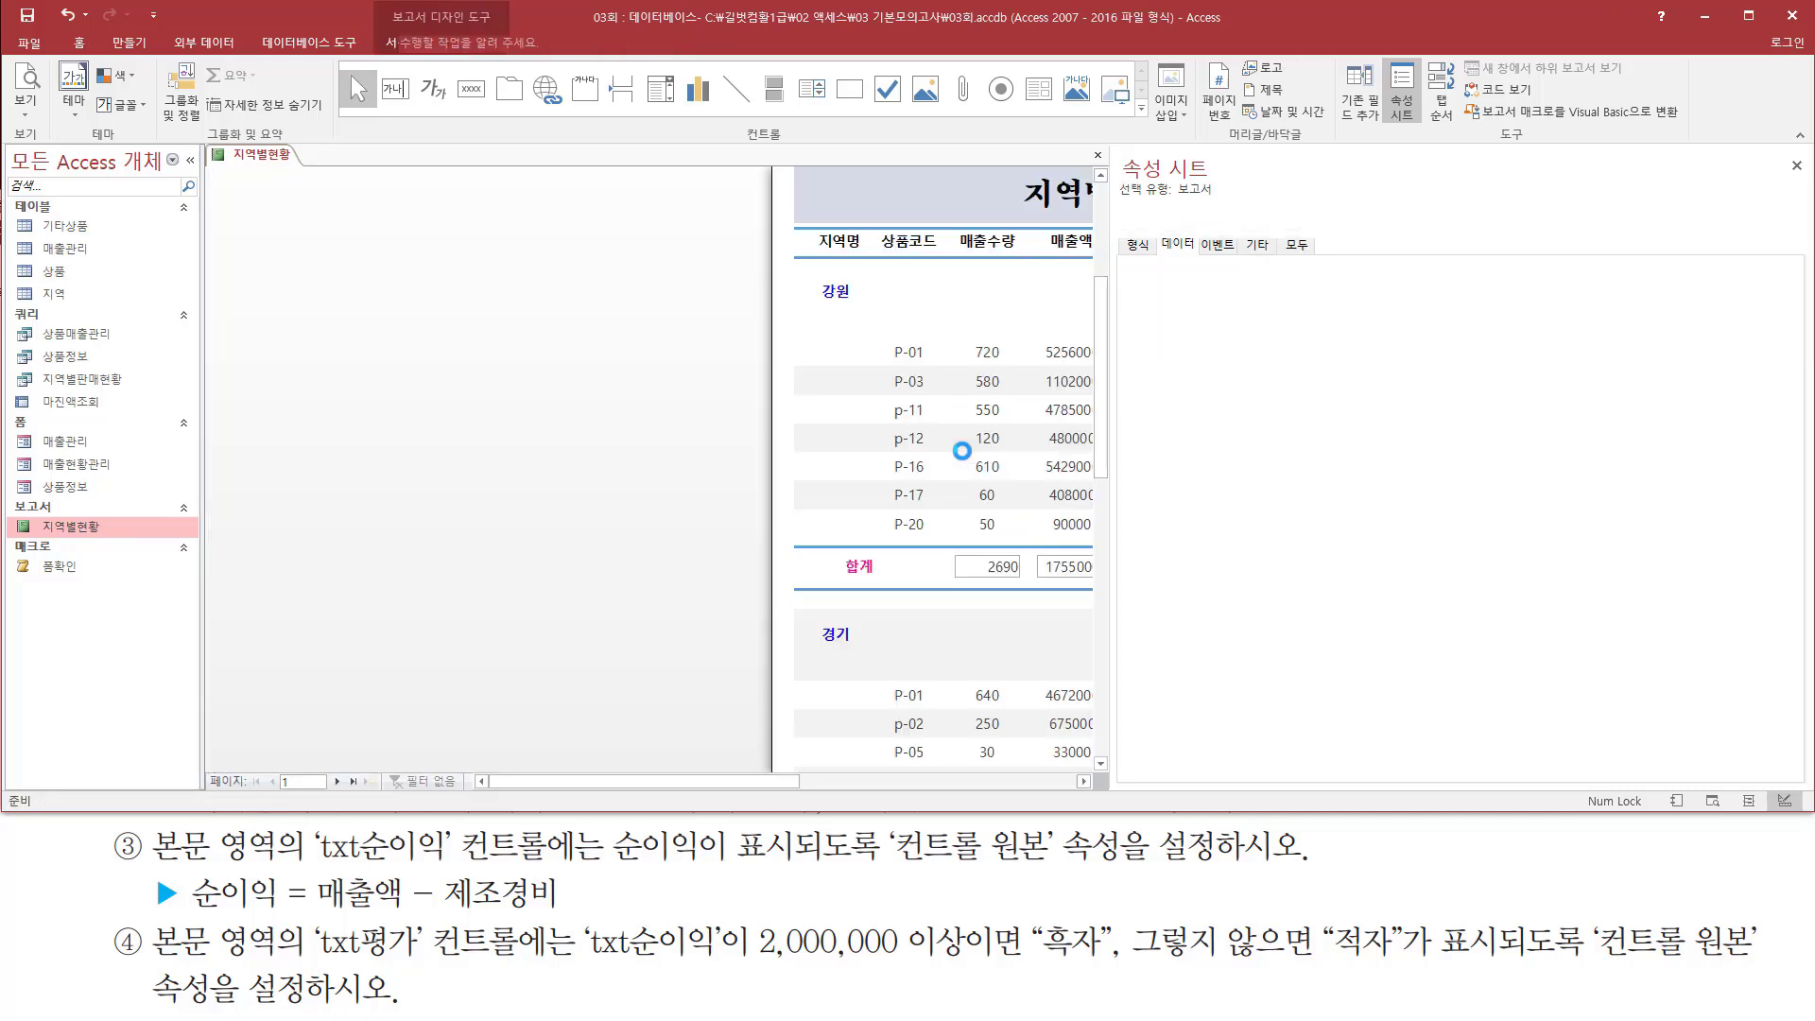
{"action": "key", "text": "ctrl+2"}
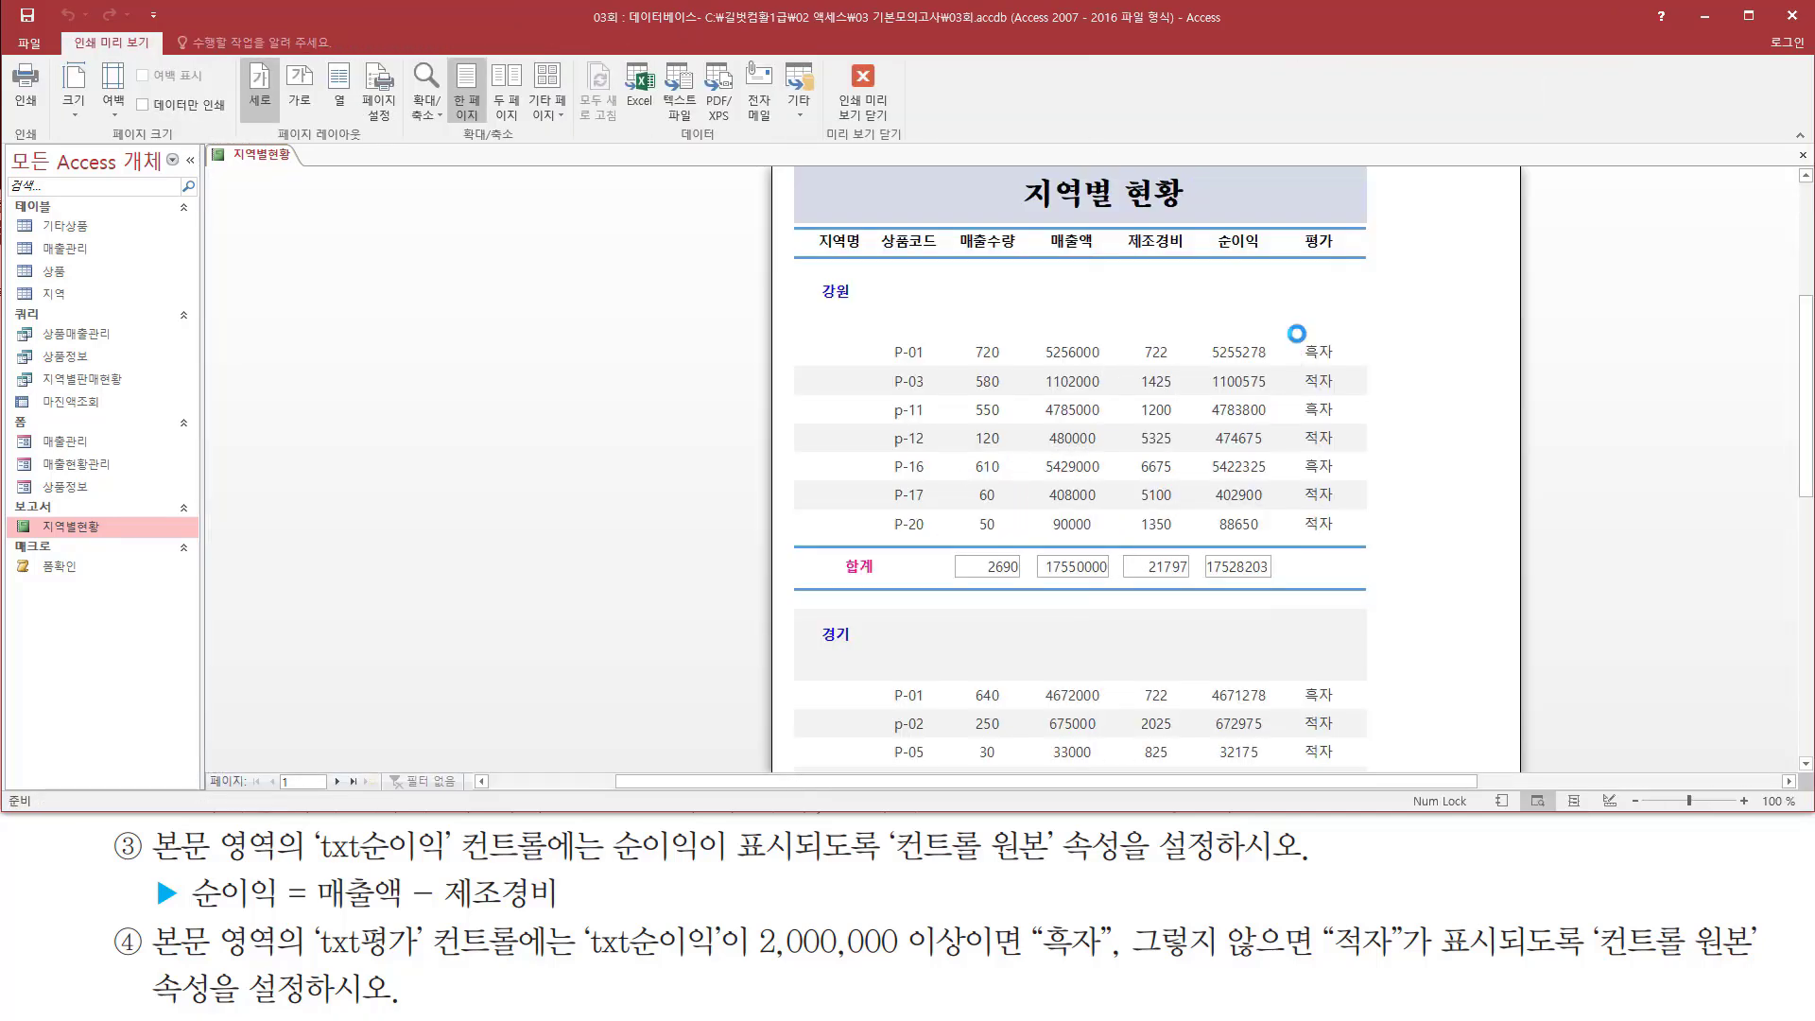
{"action": "left_click_drag", "start_coordinate": [1296, 333], "coordinate": [1339, 365]}
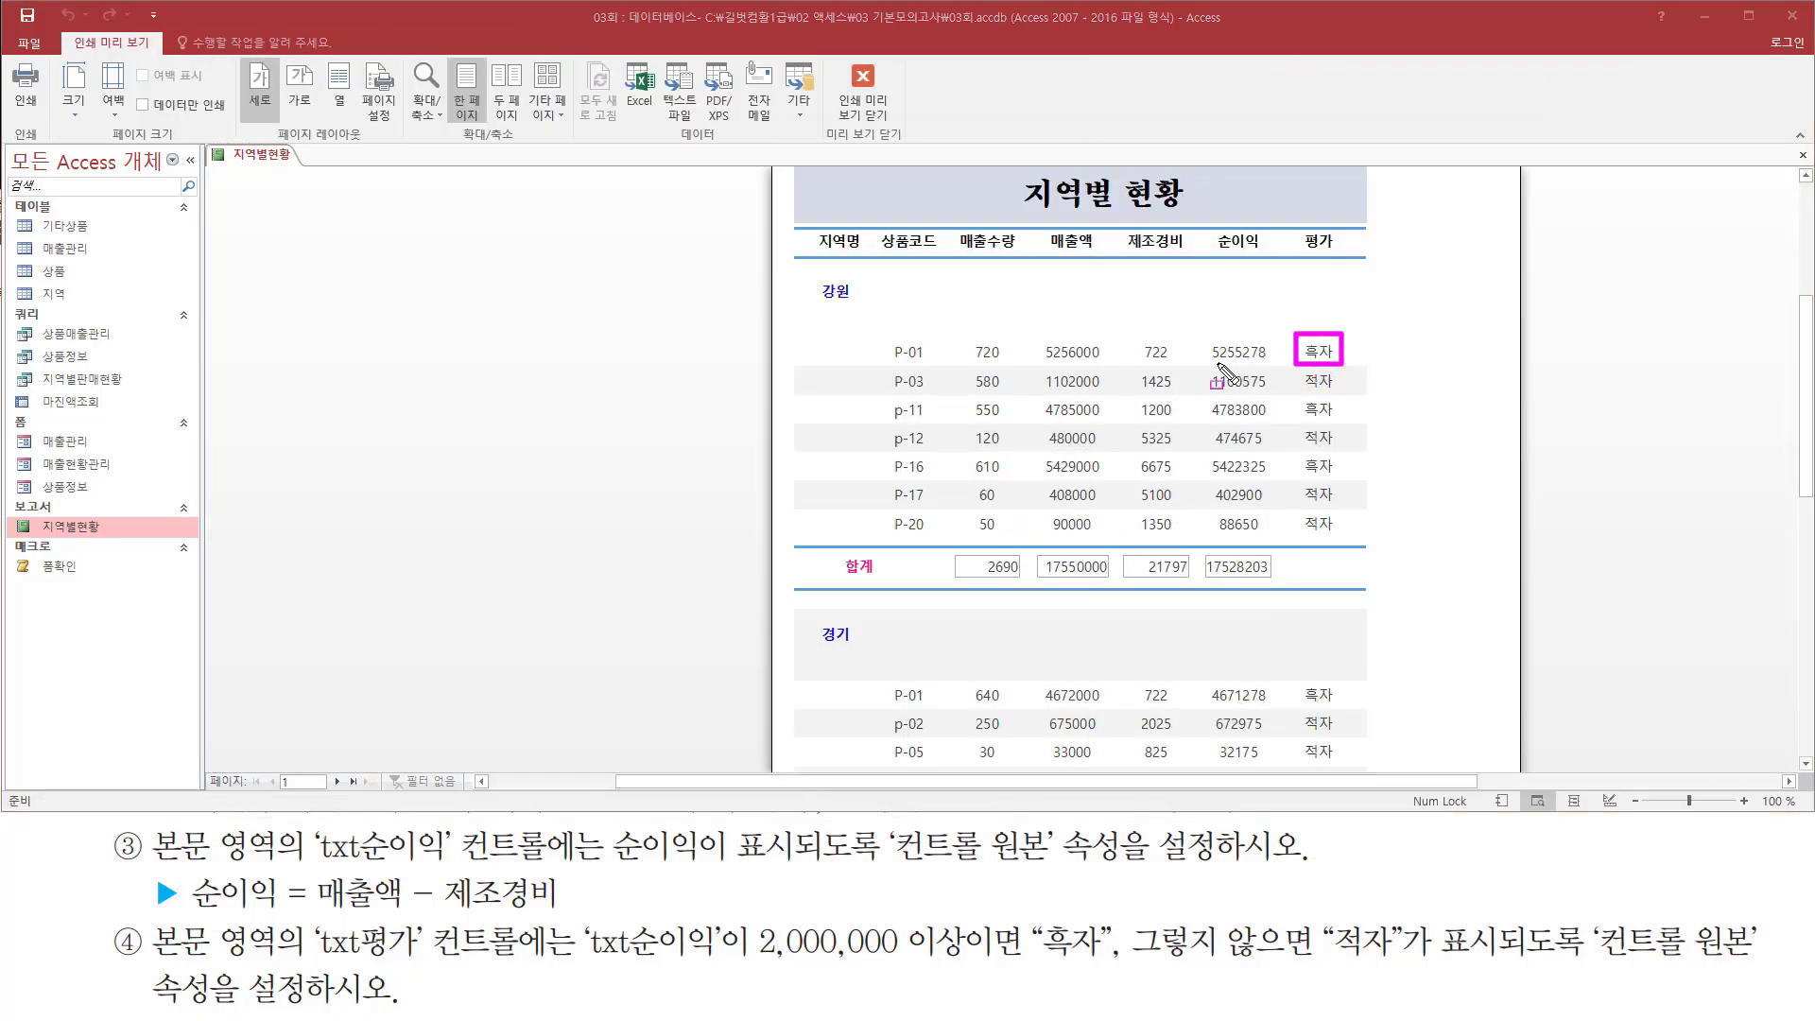
{"action": "left_click_drag", "start_coordinate": [1202, 364], "coordinate": [1342, 390]}
{"action": "left_click_drag", "start_coordinate": [1207, 420], "coordinate": [1340, 419]}
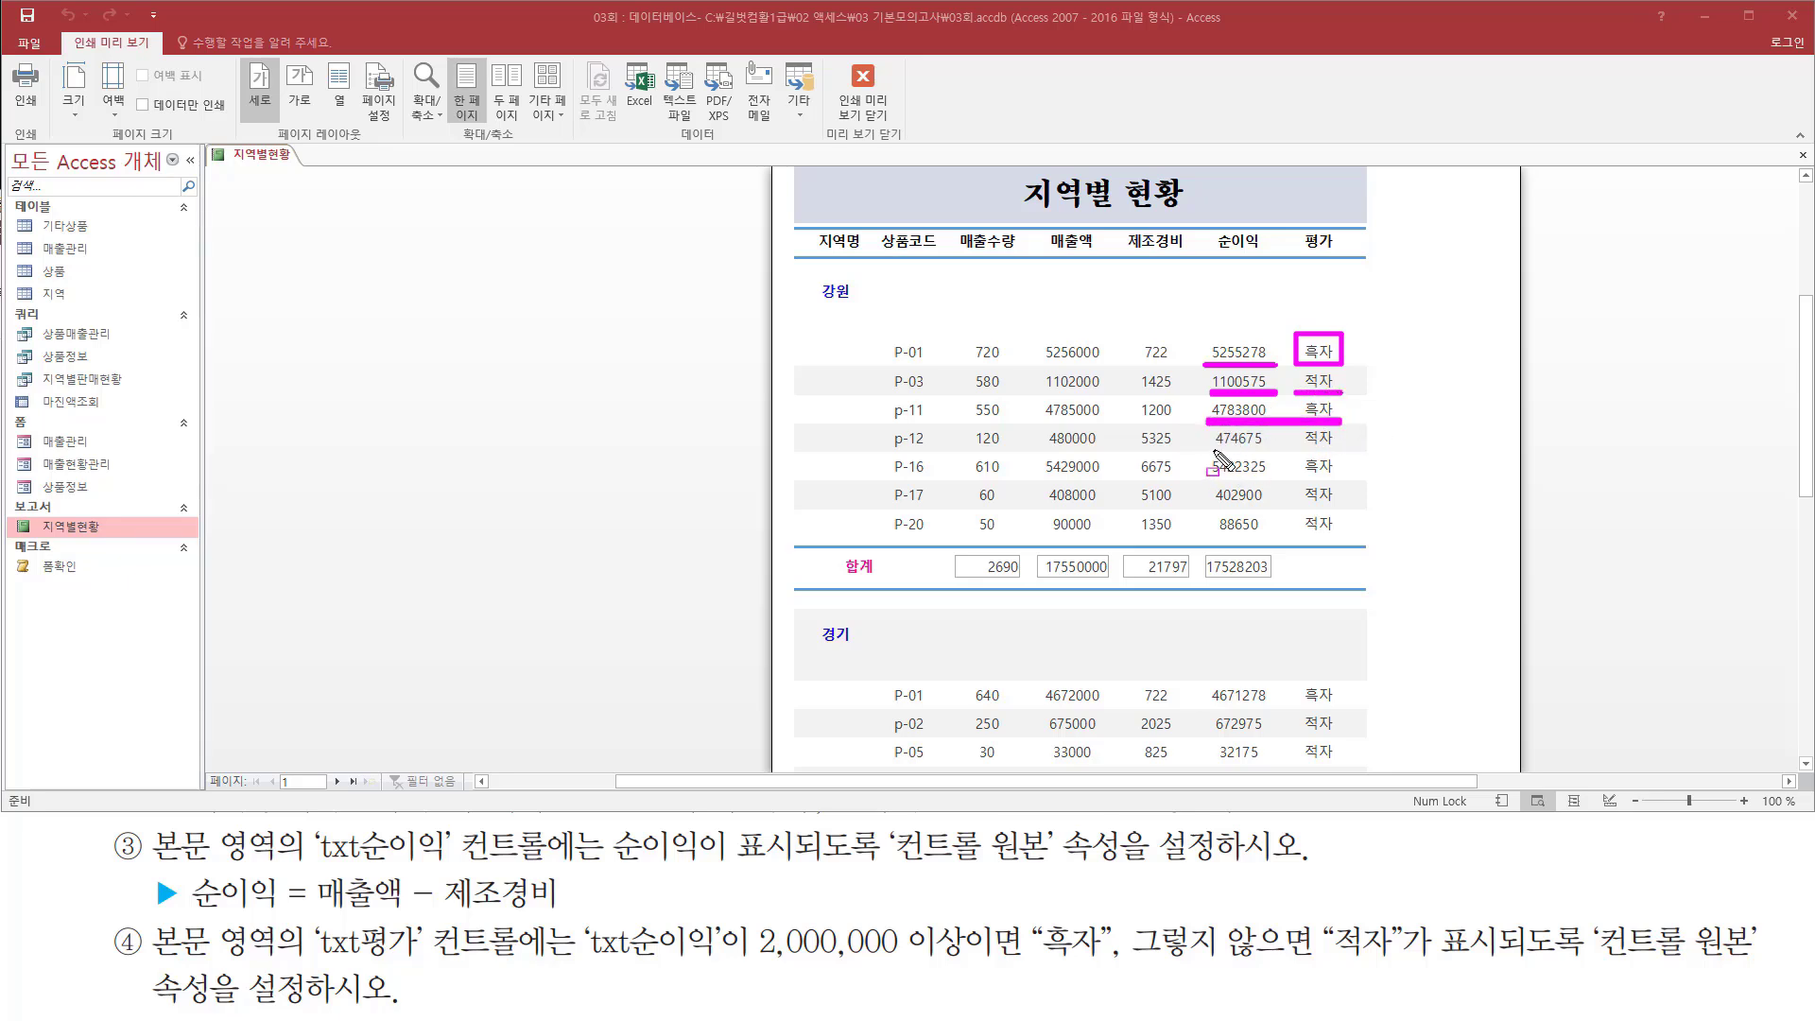
{"action": "left_click_drag", "start_coordinate": [1210, 451], "coordinate": [1336, 451]}
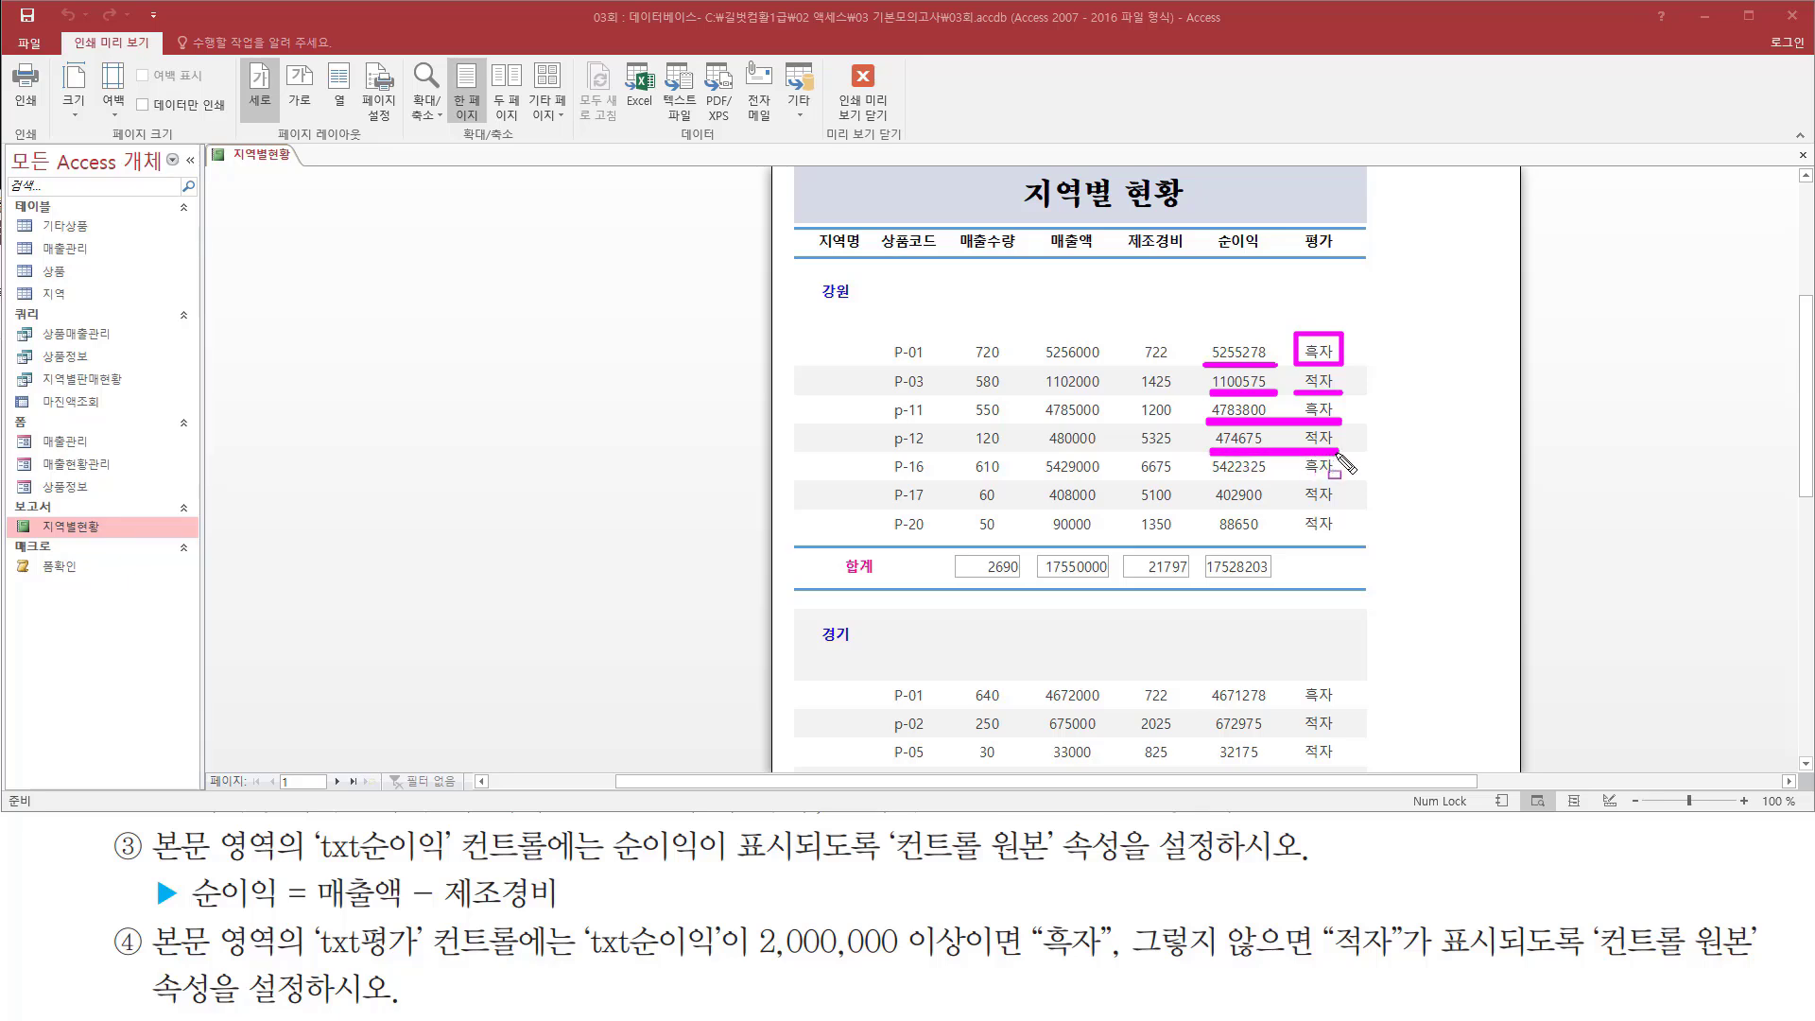
{"action": "left_click_drag", "start_coordinate": [1212, 477], "coordinate": [1340, 478]}
{"action": "mouse_move", "coordinate": [1212, 486]}
{"action": "left_mouse_down"}
{"action": "mouse_move", "coordinate": [1252, 528]}
{"action": "mouse_move", "coordinate": [1355, 537]}
{"action": "left_mouse_up"}
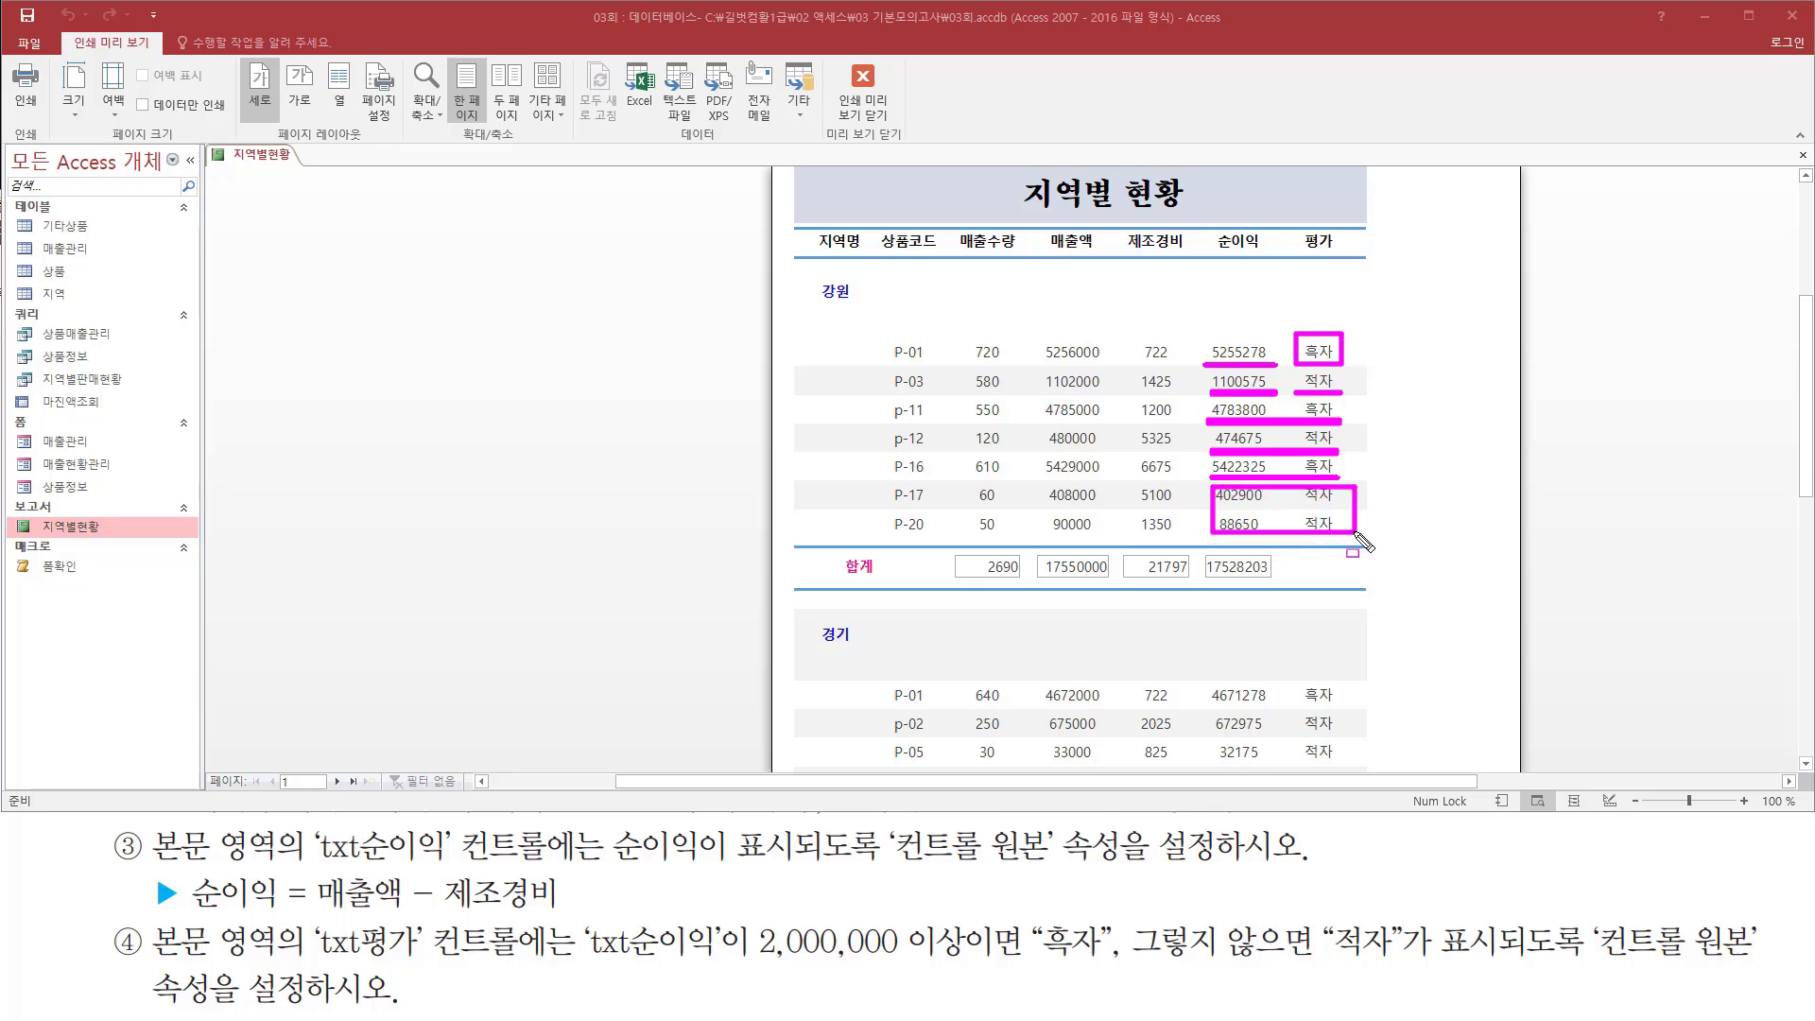
{"action": "key", "text": "Escape"}
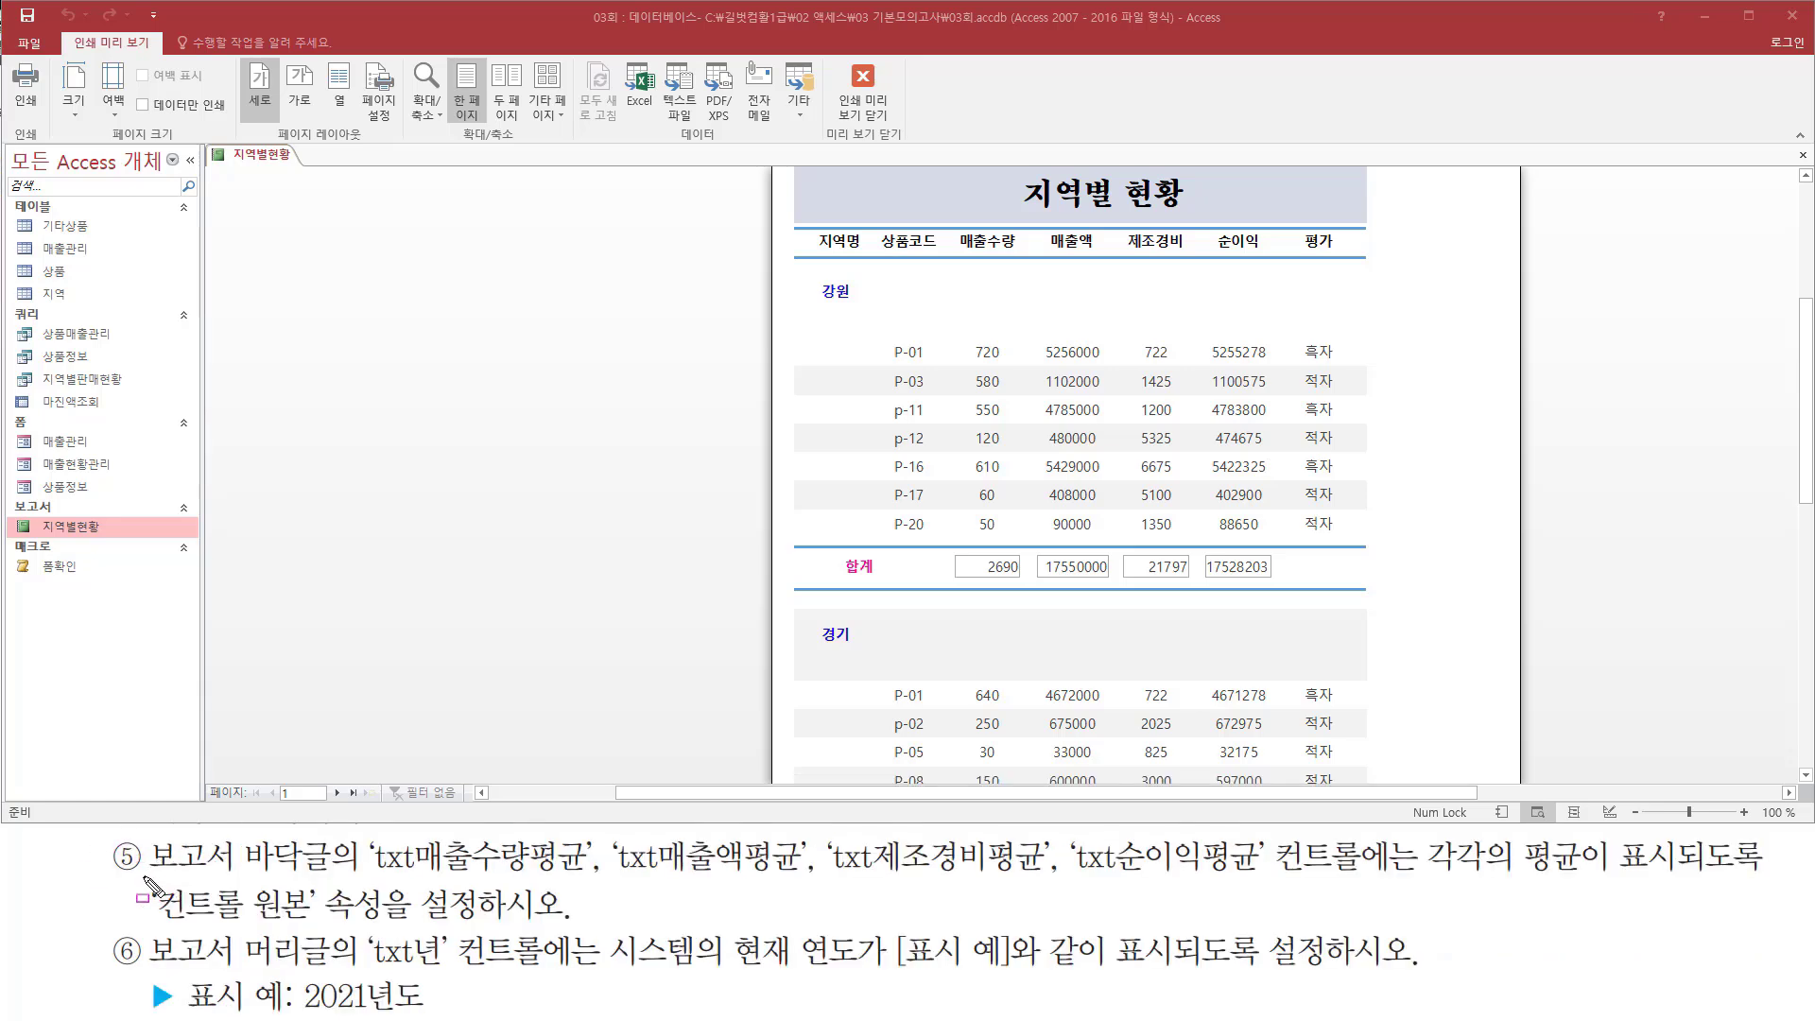
Step: Read the requirement for the average controls in the report footer (보고서 바닥글)
{"action": "mouse_move", "coordinate": [142, 875]}
{"action": "left_mouse_down"}
{"action": "mouse_move", "coordinate": [326, 878]}
{"action": "mouse_move", "coordinate": [331, 833]}
{"action": "mouse_move", "coordinate": [462, 881]}
{"action": "mouse_move", "coordinate": [1362, 891]}
{"action": "mouse_move", "coordinate": [1683, 875]}
{"action": "left_mouse_up"}
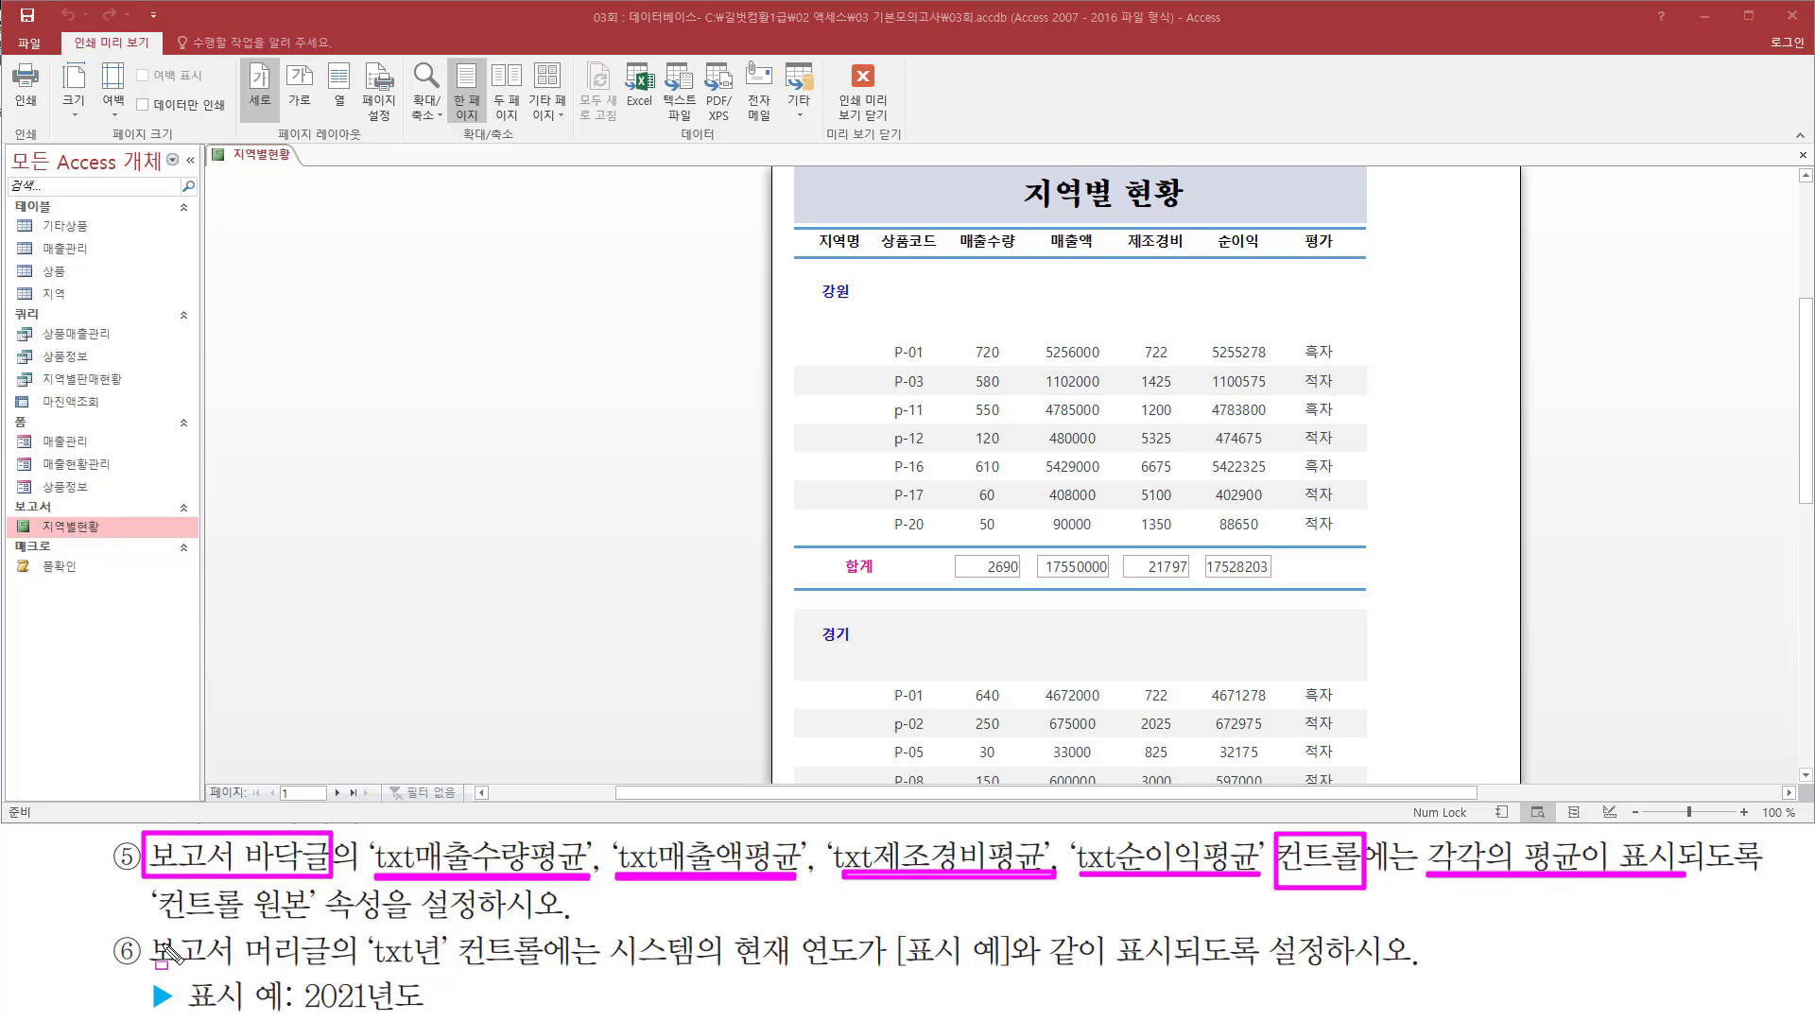
{"action": "mouse_move", "coordinate": [147, 926]}
{"action": "left_mouse_down"}
{"action": "mouse_move", "coordinate": [525, 926]}
{"action": "mouse_move", "coordinate": [497, 920]}
{"action": "left_mouse_up"}
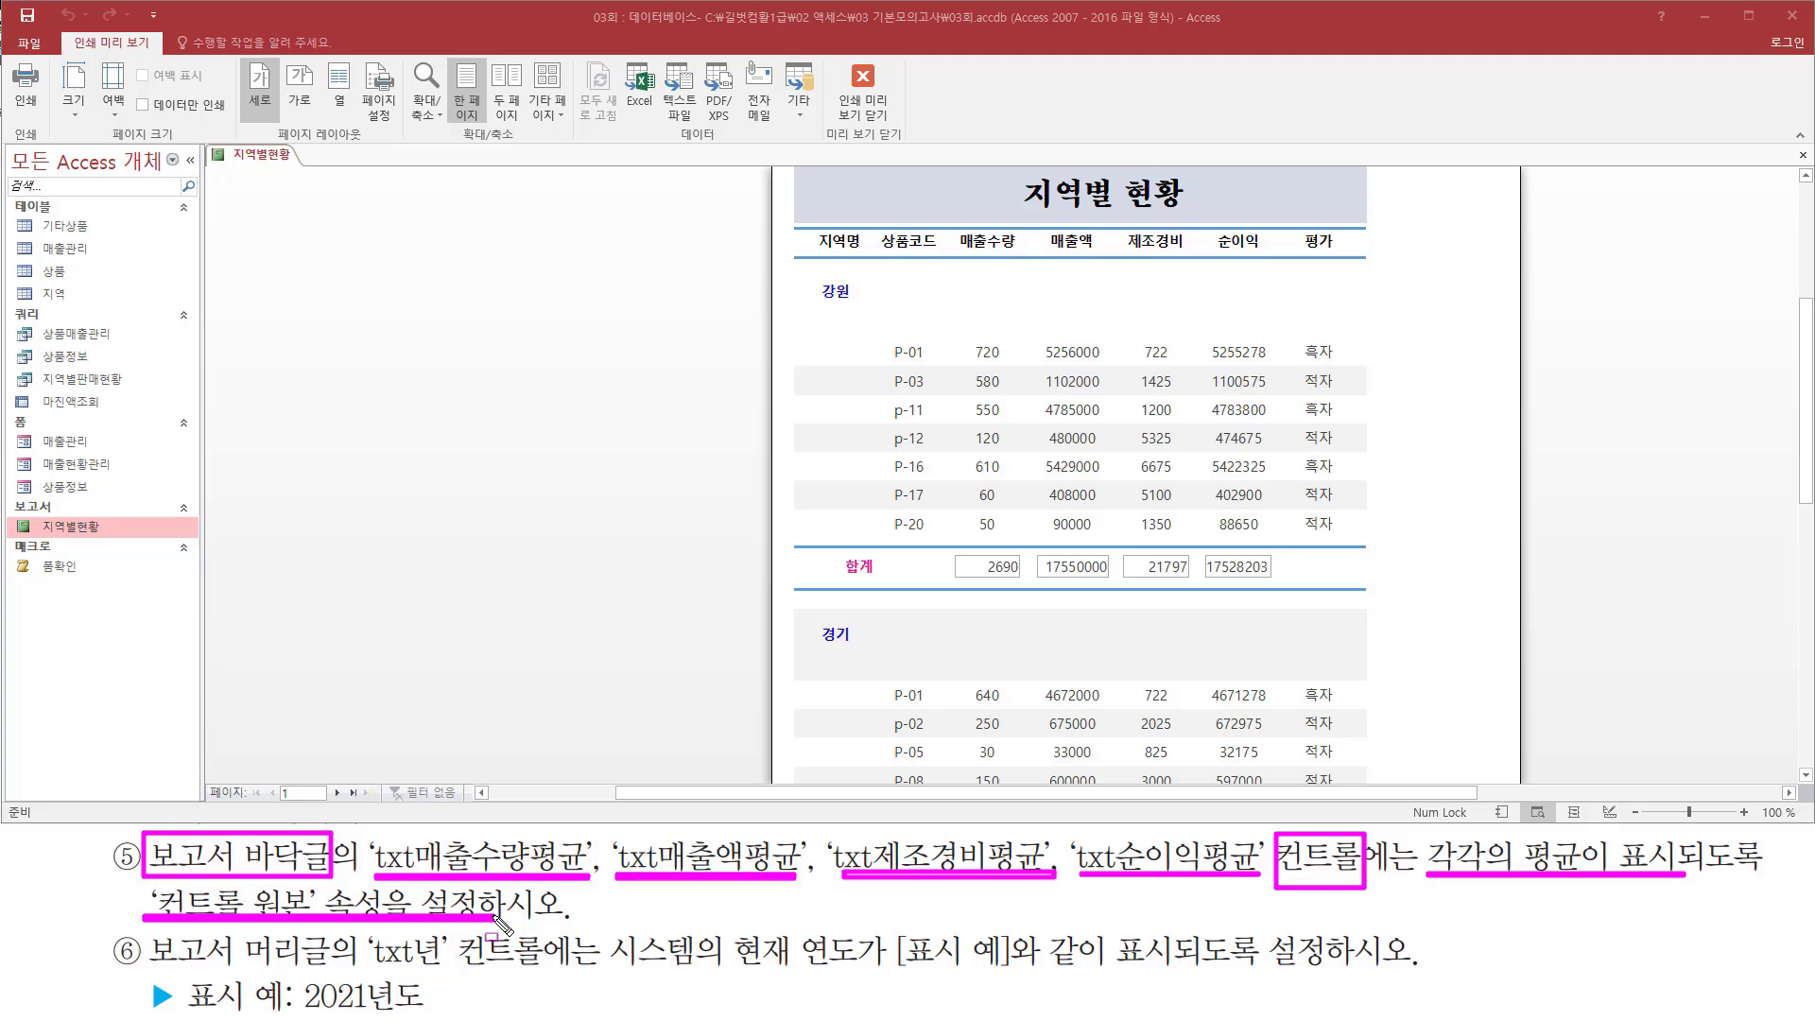
{"action": "key", "text": "Escape"}
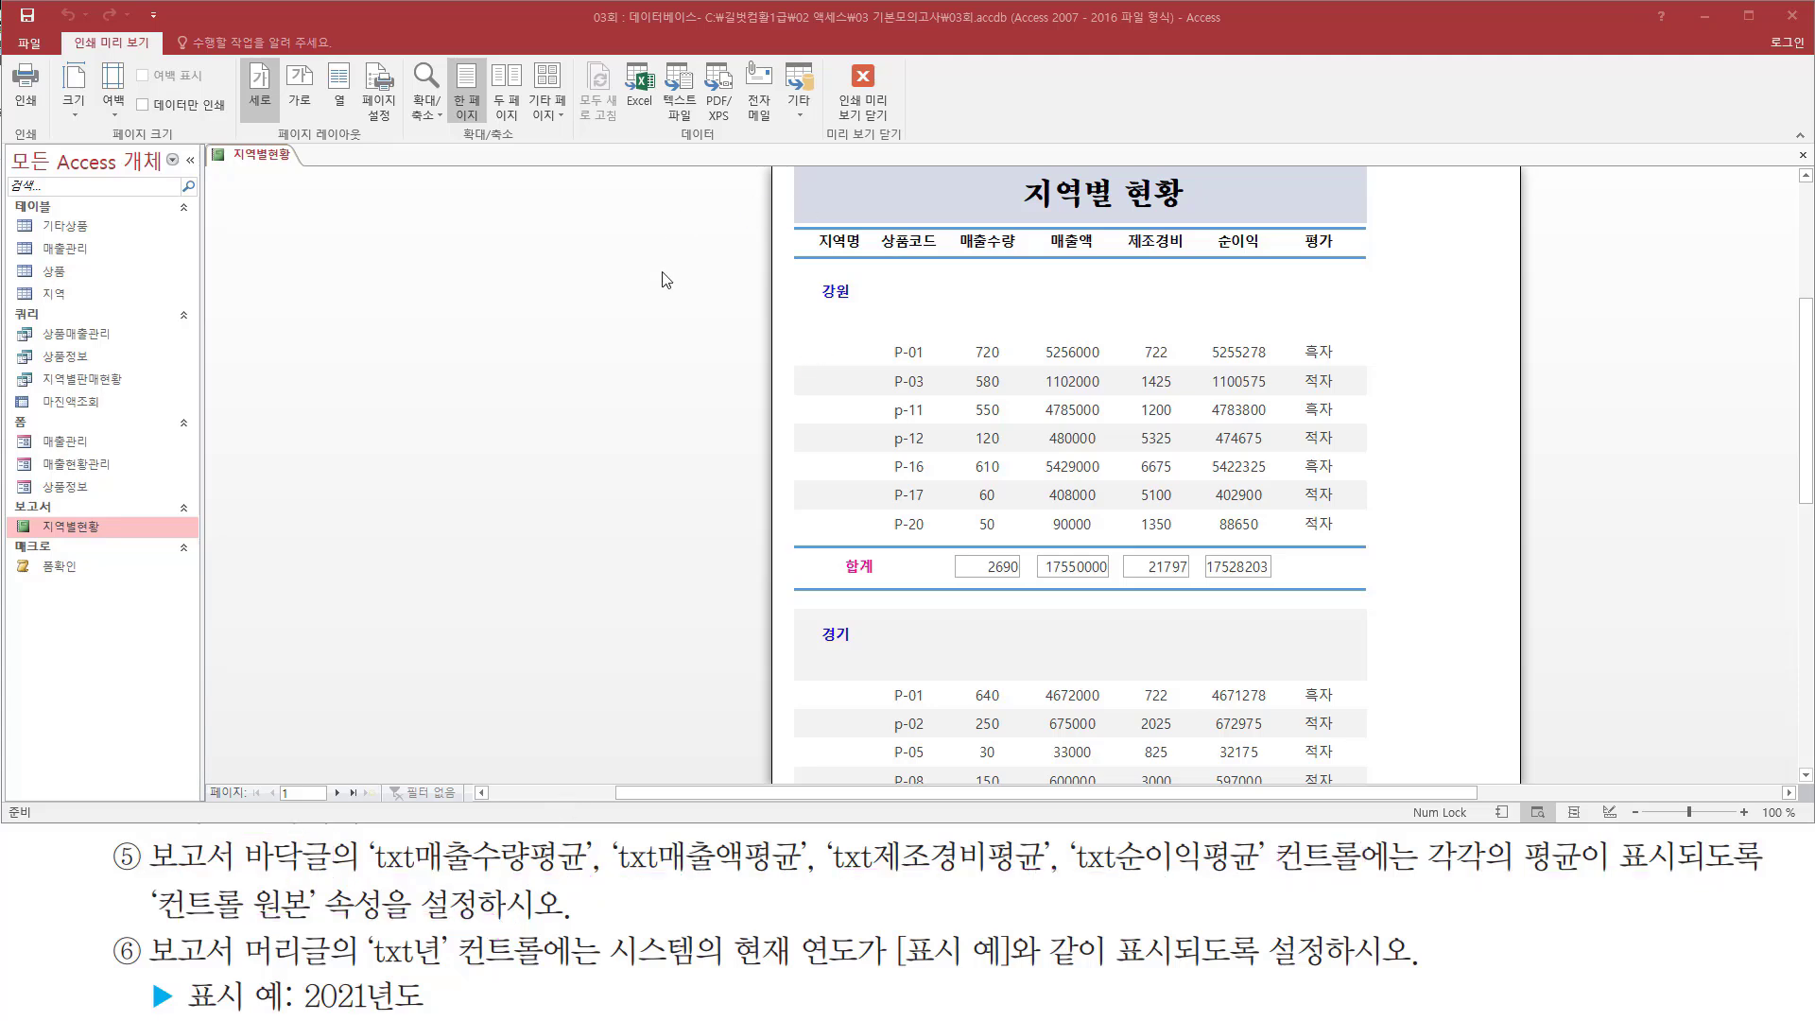
Step: Switch the 지역별현황 report from print preview to Design View
{"action": "right_click", "coordinate": [608, 253]}
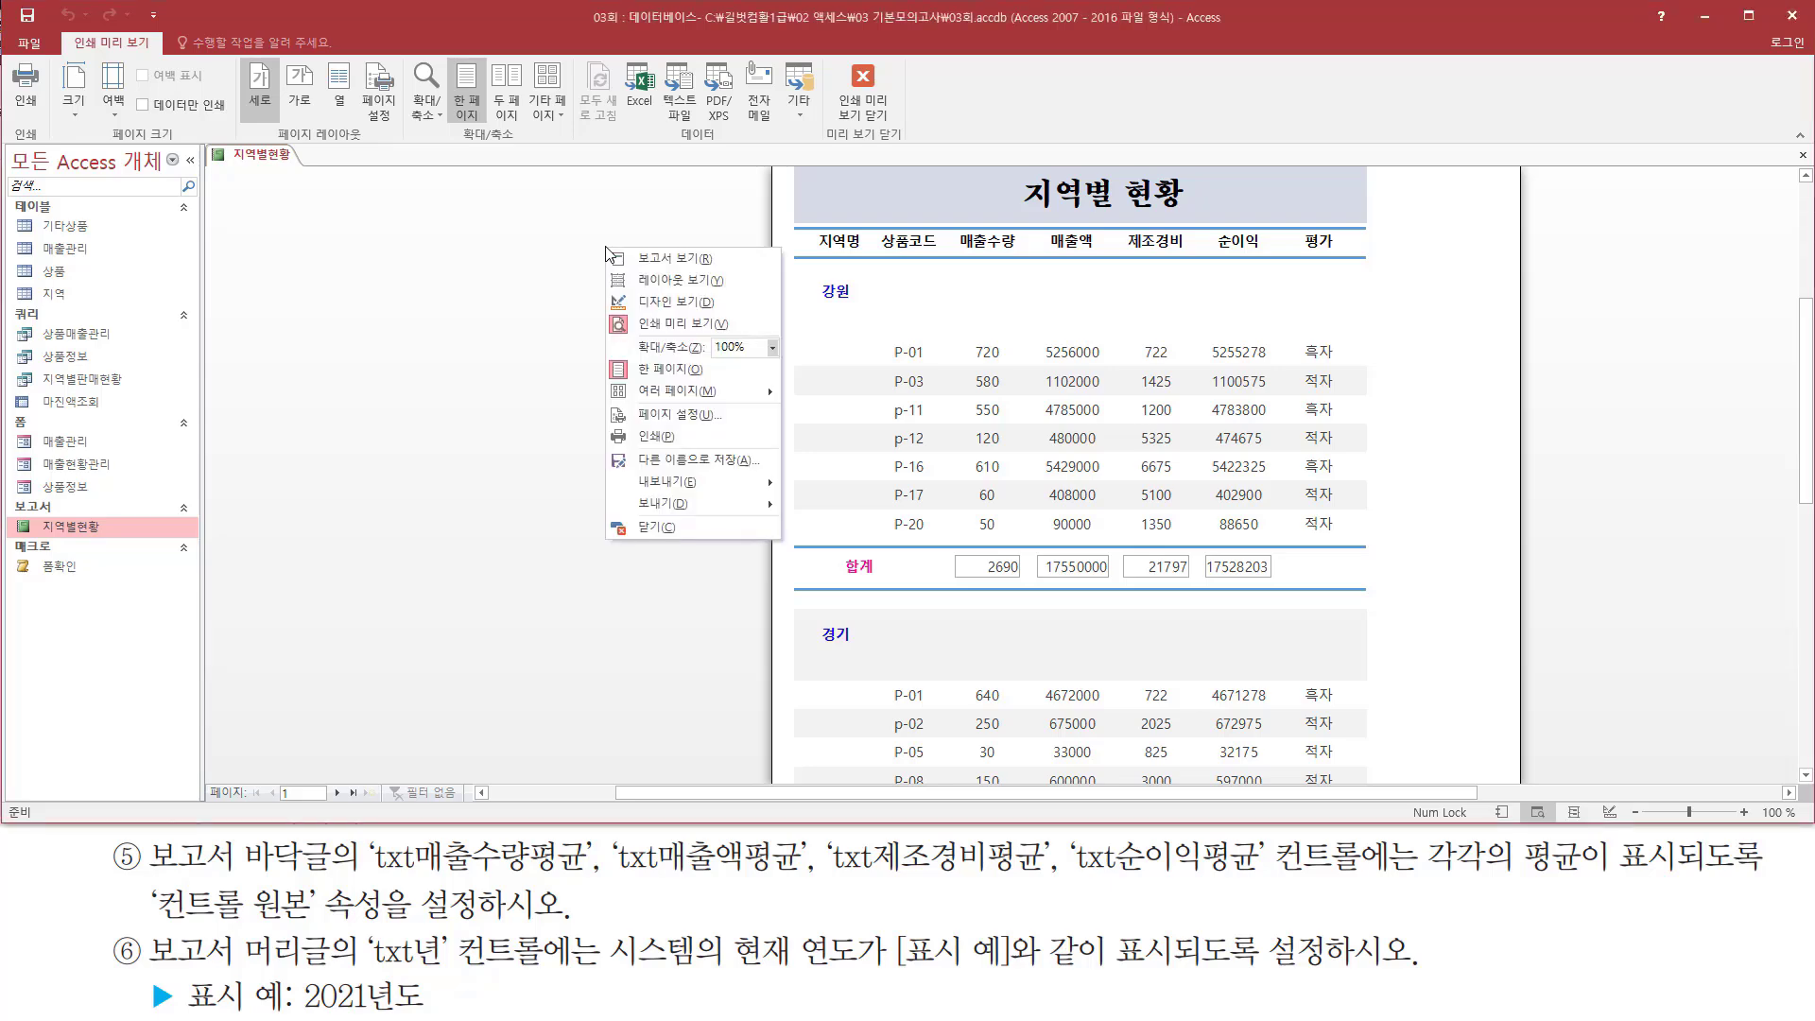
{"action": "left_click", "coordinate": [674, 303]}
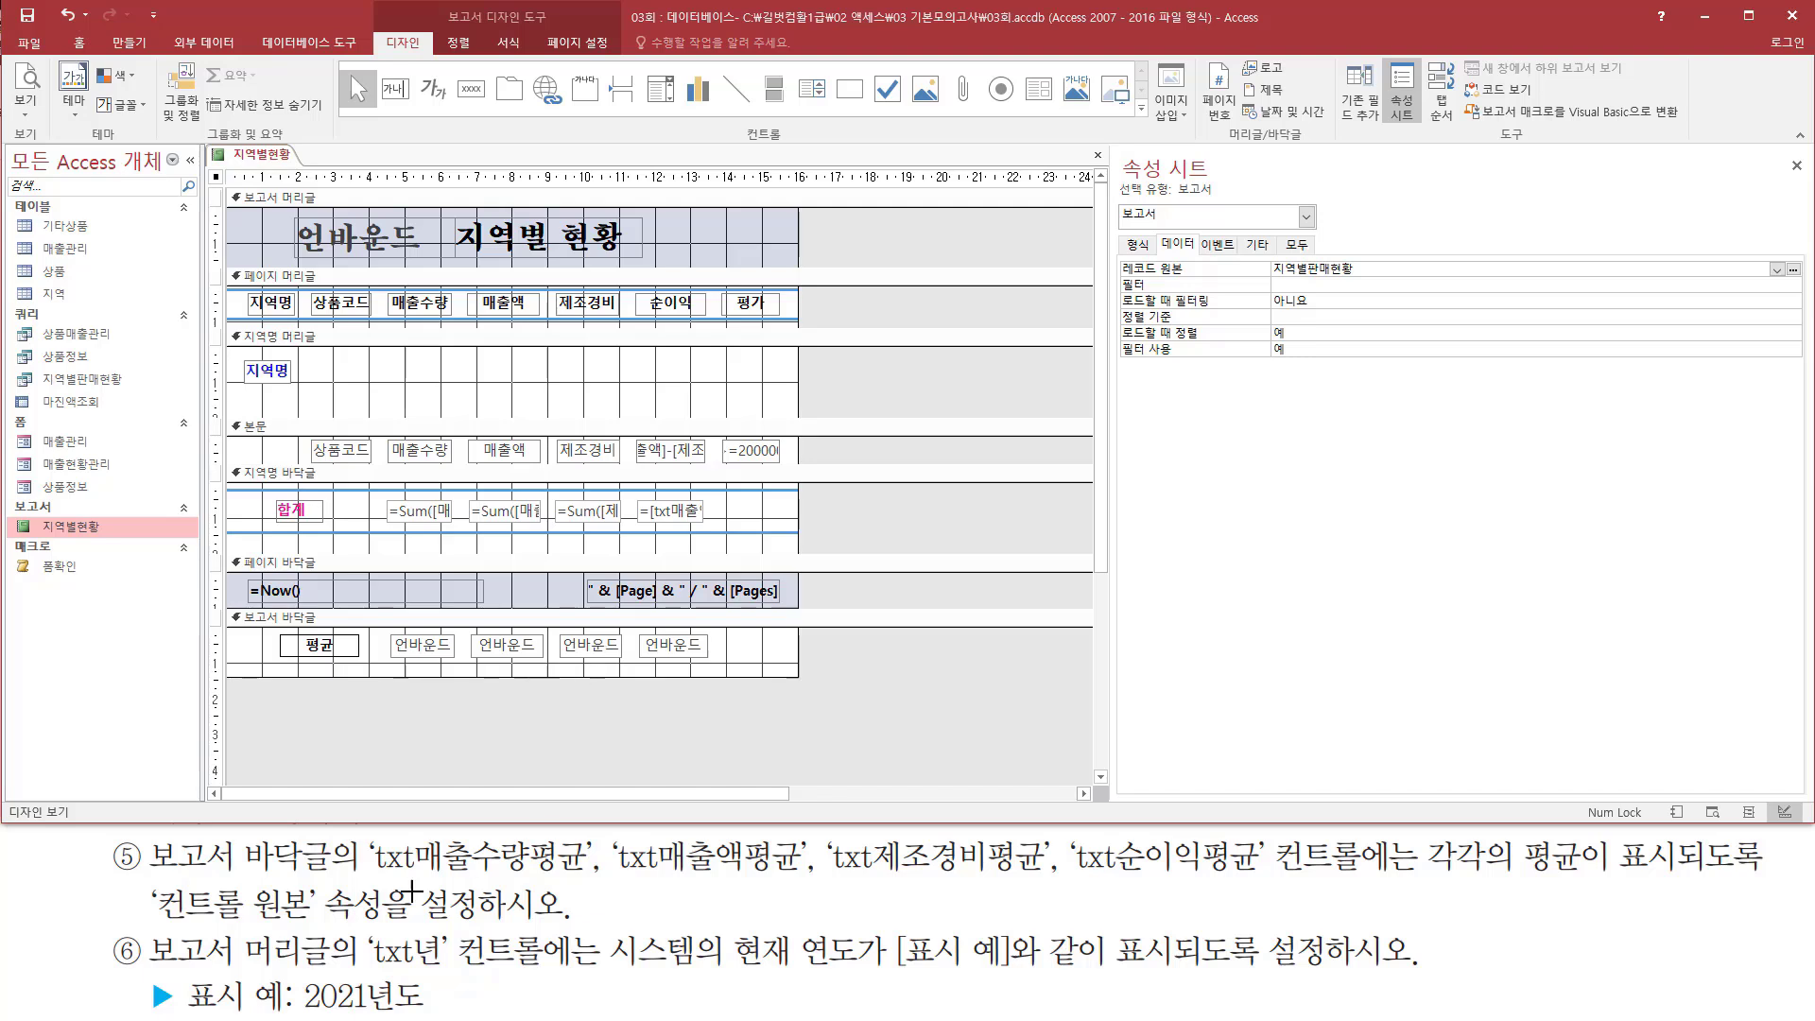
{"action": "left_click_drag", "start_coordinate": [137, 839], "coordinate": [335, 879]}
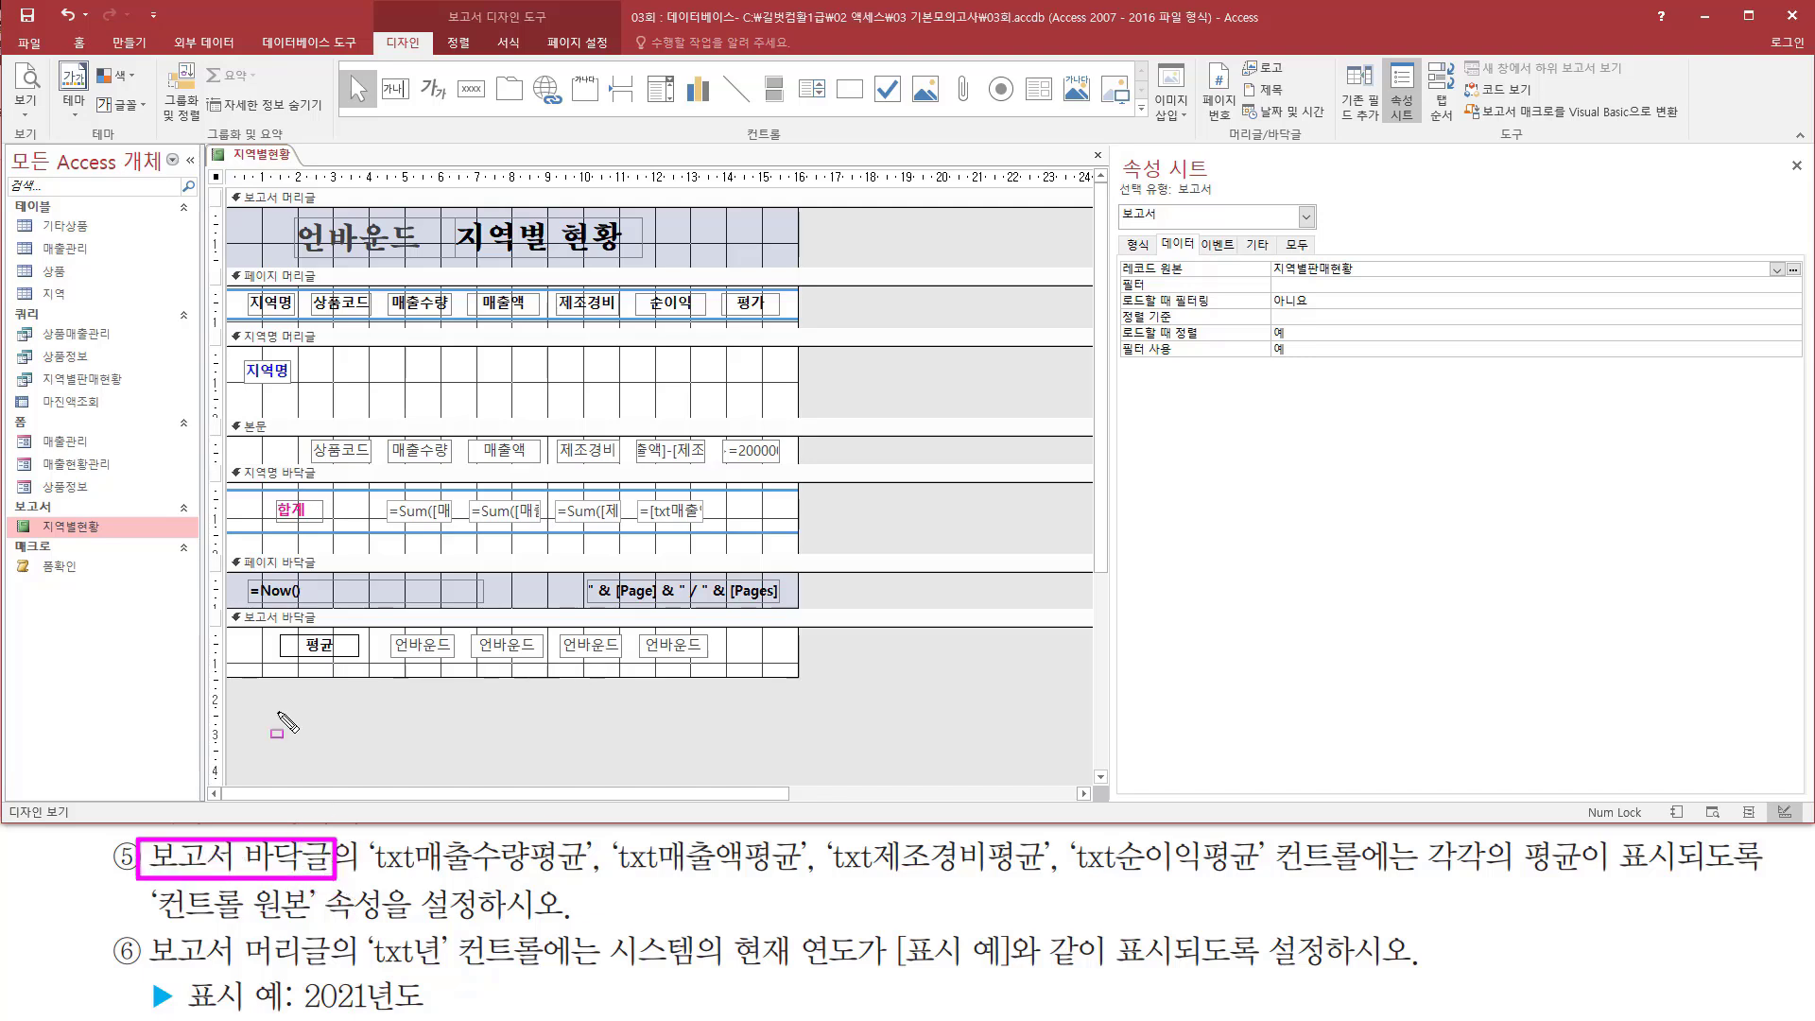
{"action": "mouse_move", "coordinate": [223, 610]}
{"action": "left_mouse_down"}
{"action": "mouse_move", "coordinate": [668, 692]}
{"action": "mouse_move", "coordinate": [800, 680]}
{"action": "left_mouse_up"}
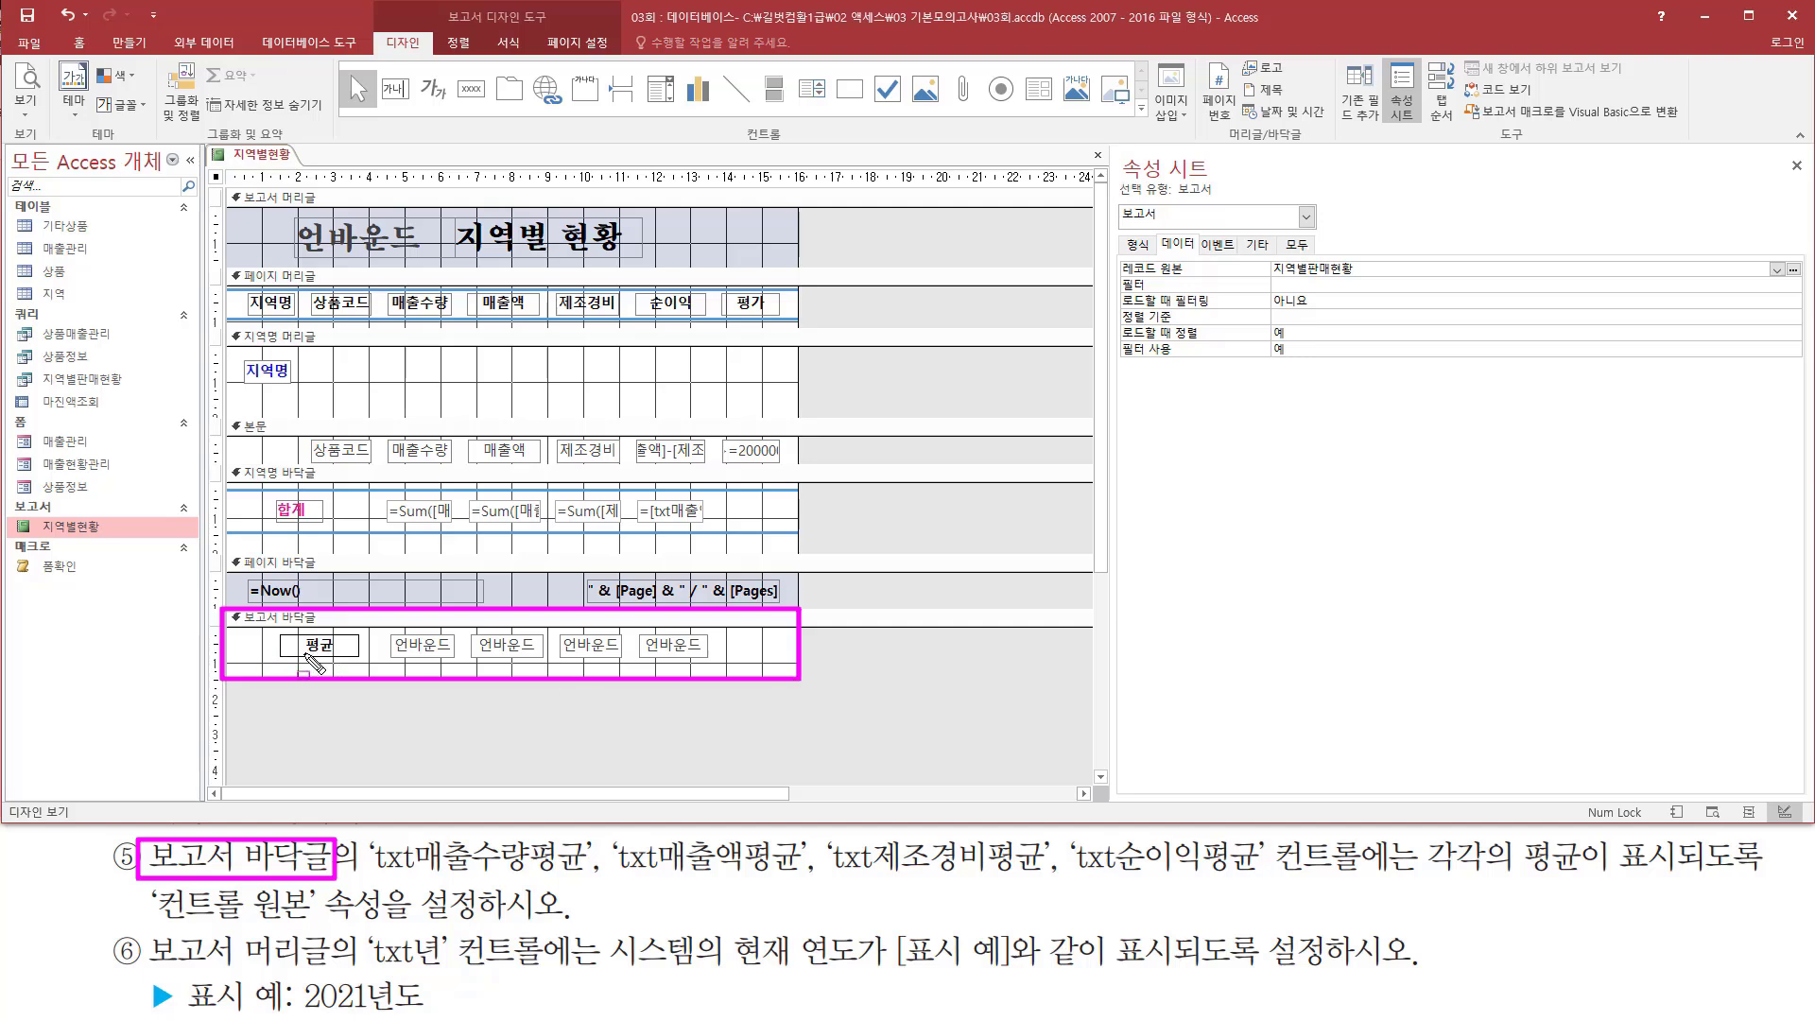
{"action": "mouse_move", "coordinate": [281, 631]}
{"action": "left_mouse_down"}
{"action": "mouse_move", "coordinate": [359, 657]}
{"action": "mouse_move", "coordinate": [719, 663]}
{"action": "left_mouse_up"}
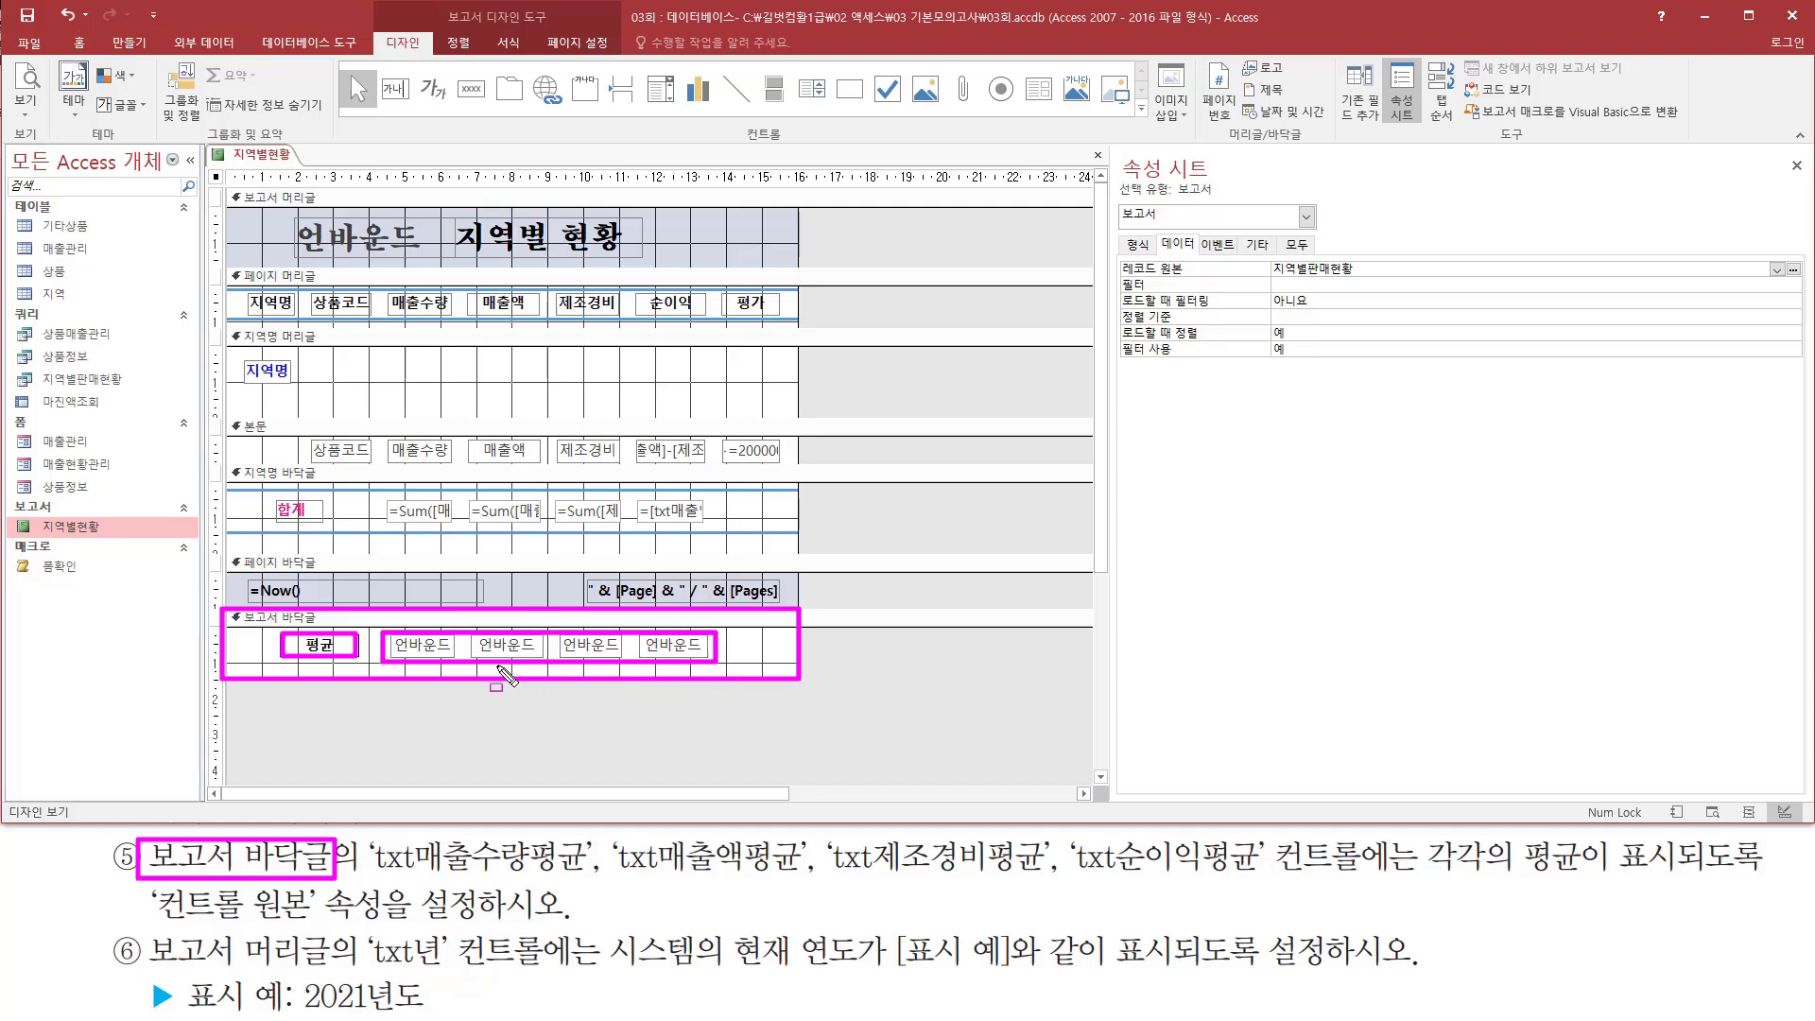
{"action": "key", "text": "Escape"}
Step: Set the control source of txt매출수량평균 in the report footer to =avg([매출수량])
{"action": "left_click", "coordinate": [440, 652]}
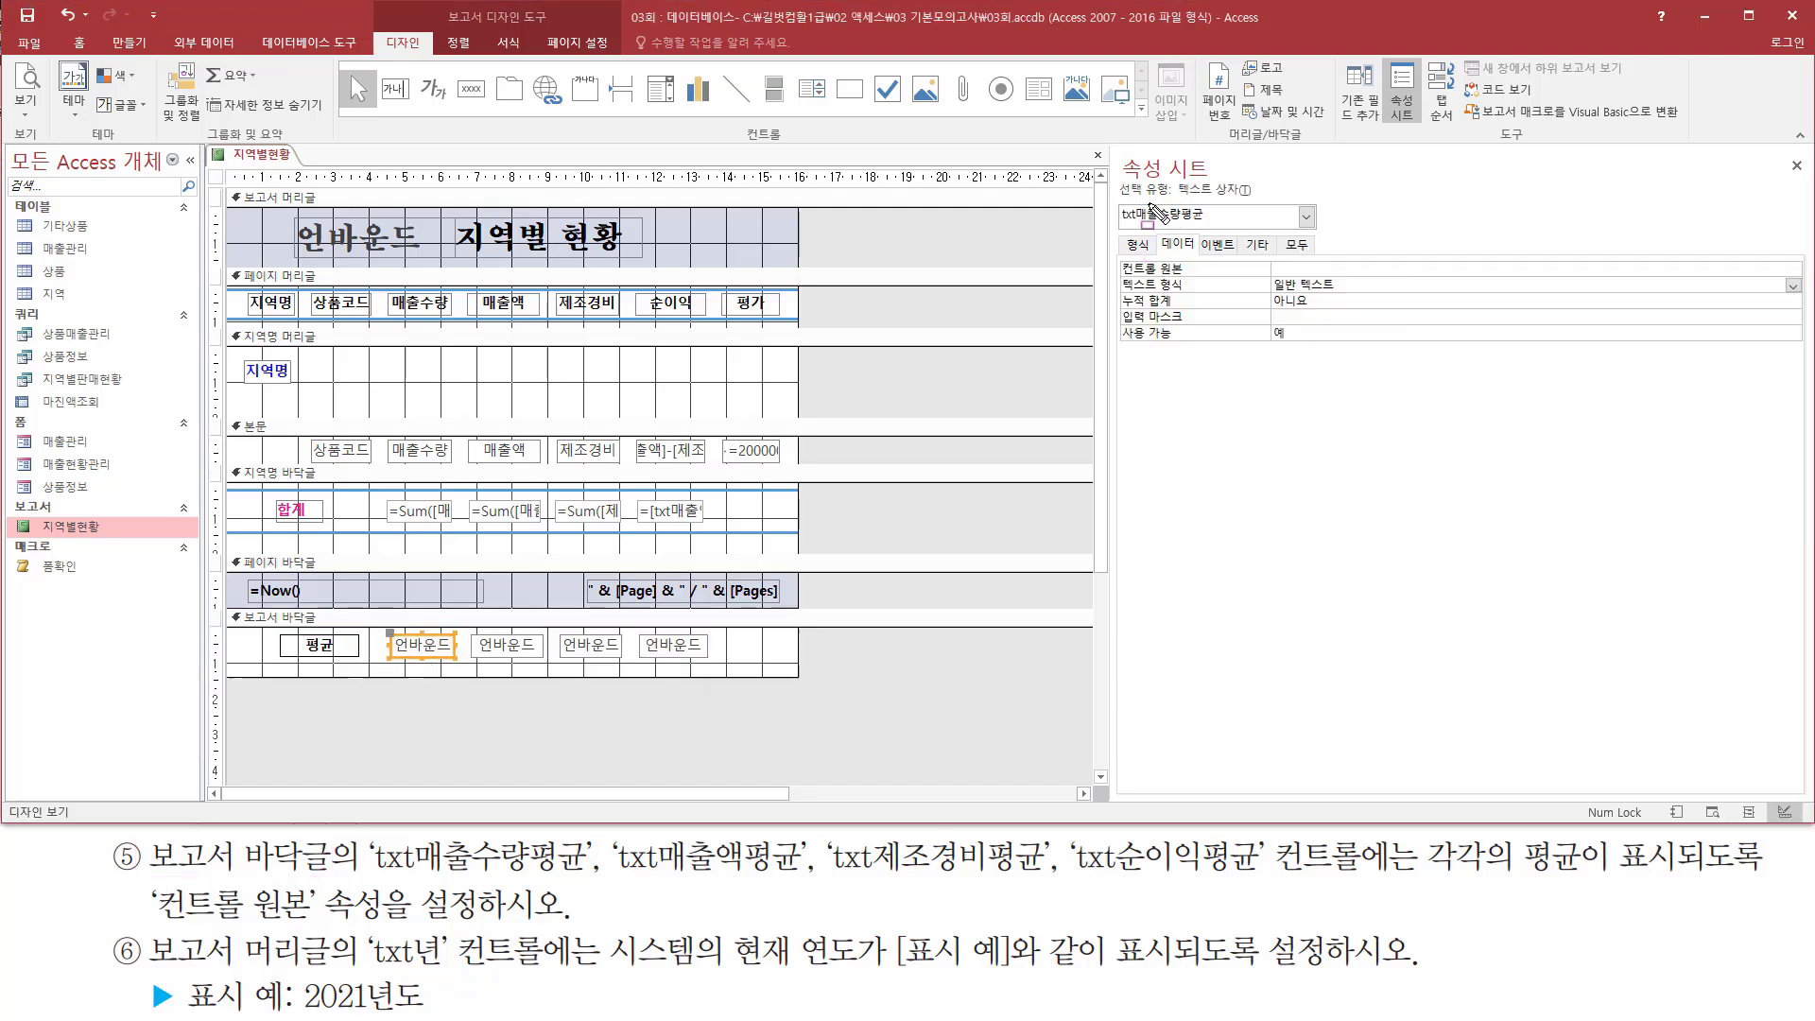
{"action": "left_click_drag", "start_coordinate": [1120, 226], "coordinate": [1220, 227]}
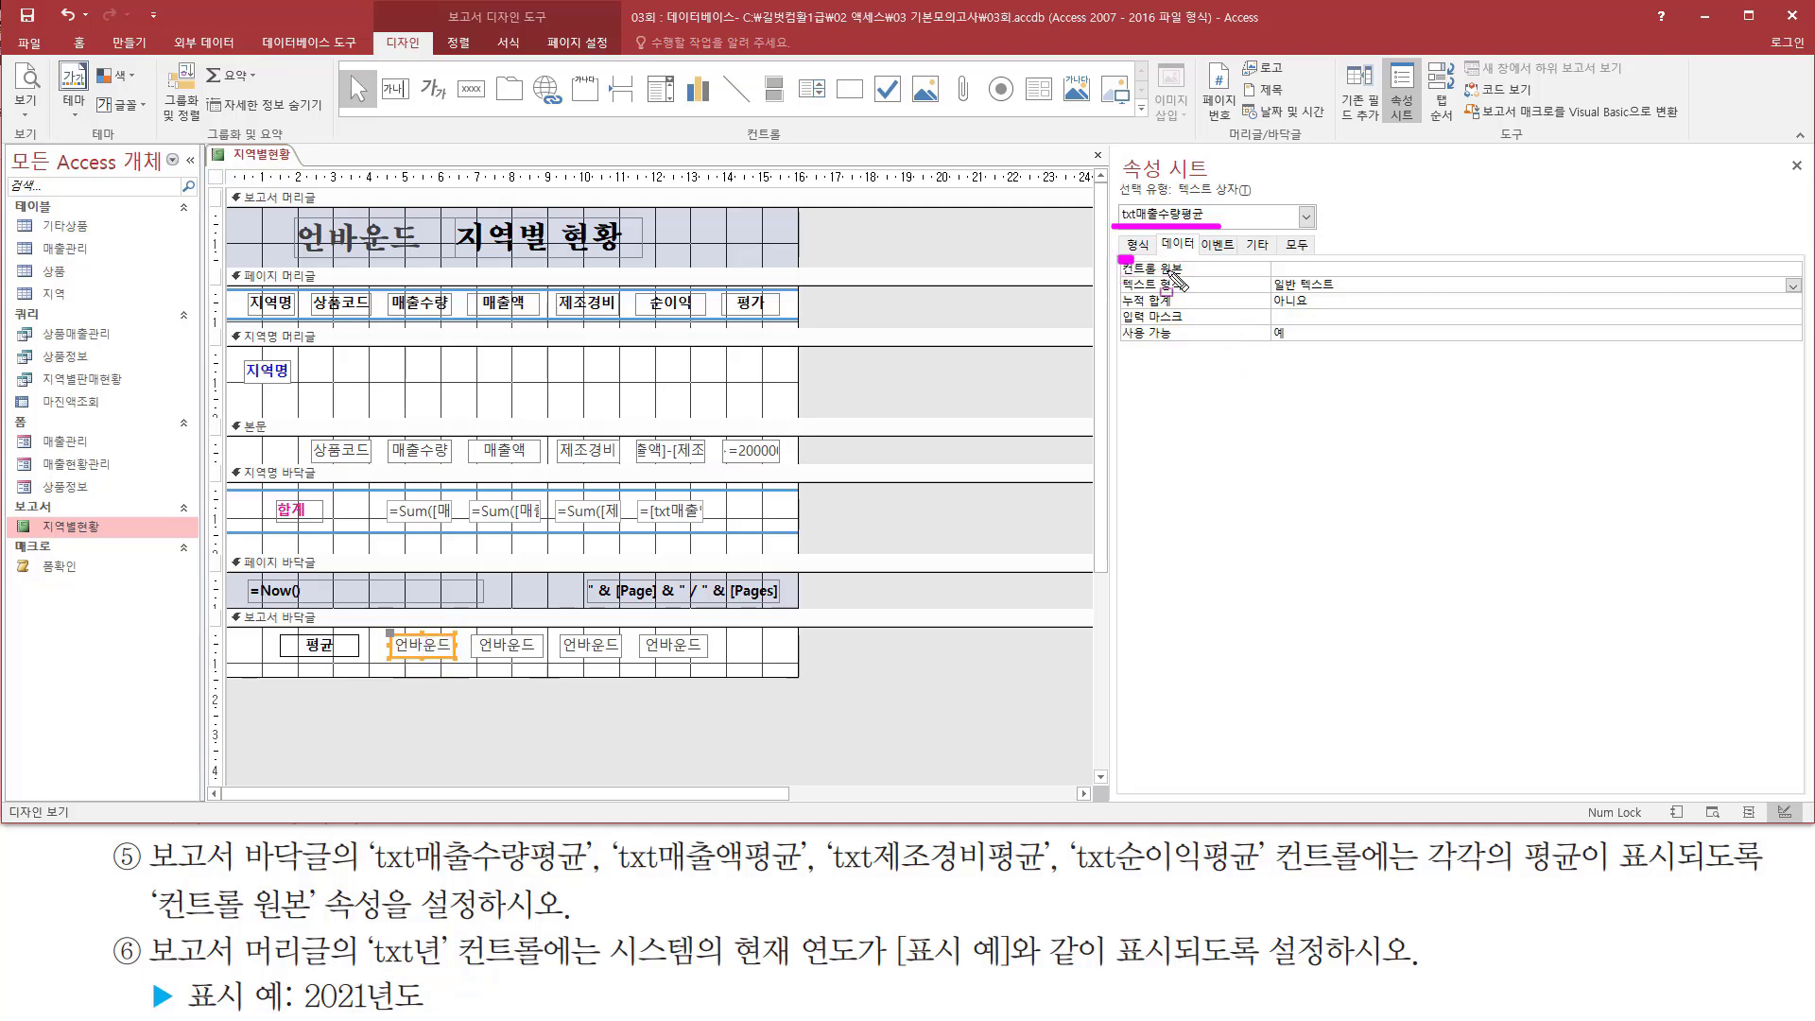
{"action": "left_click", "coordinate": [1297, 269]}
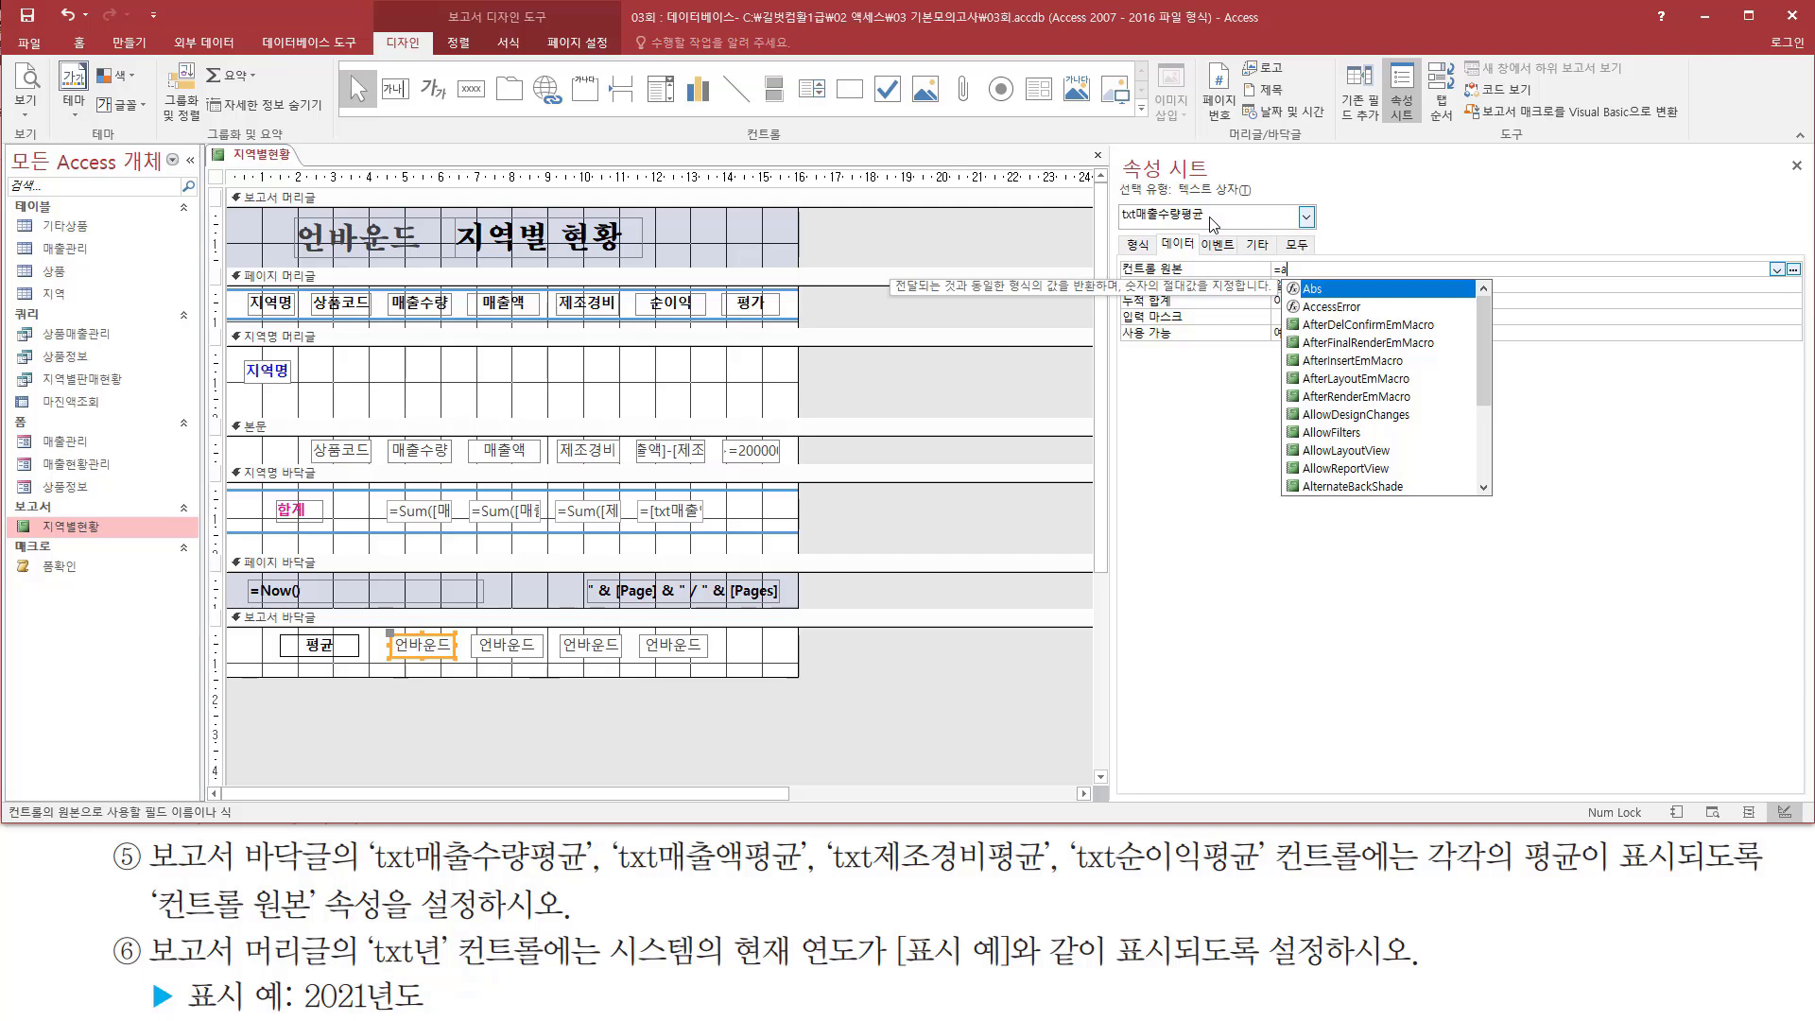
{"action": "type", "text": "=avg("}
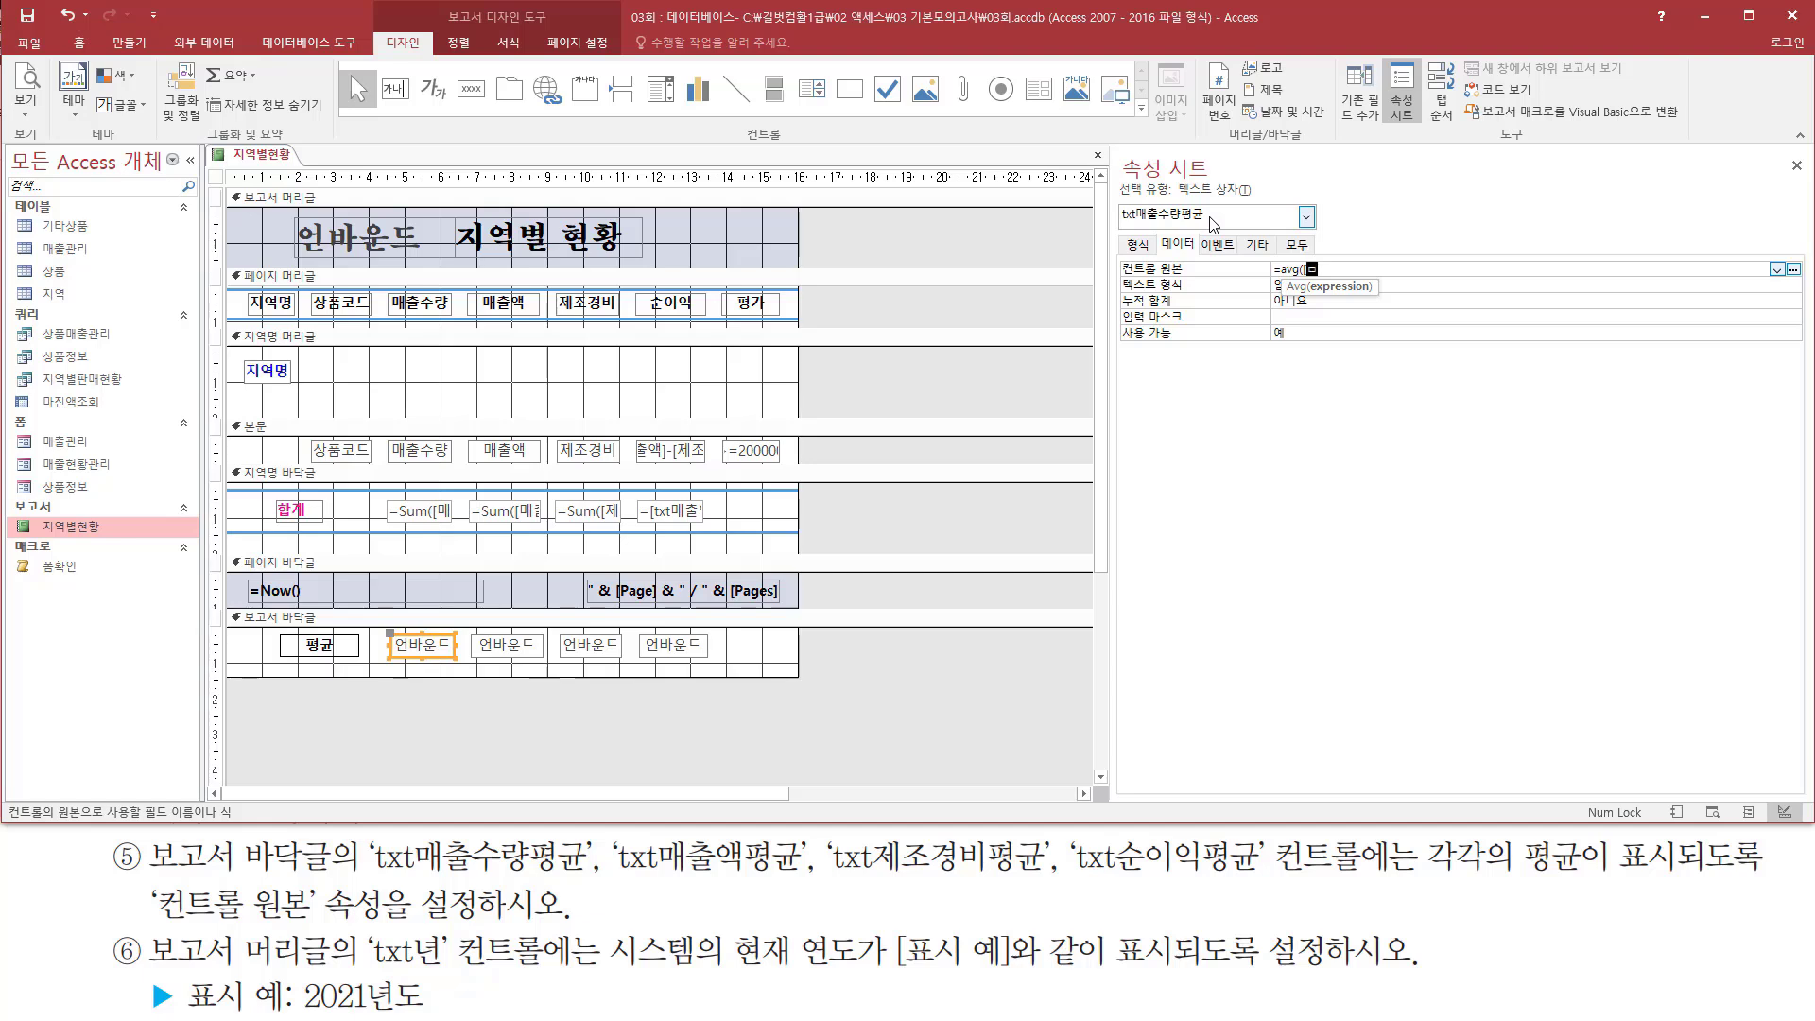
{"action": "type", "text": "[매출수량"}
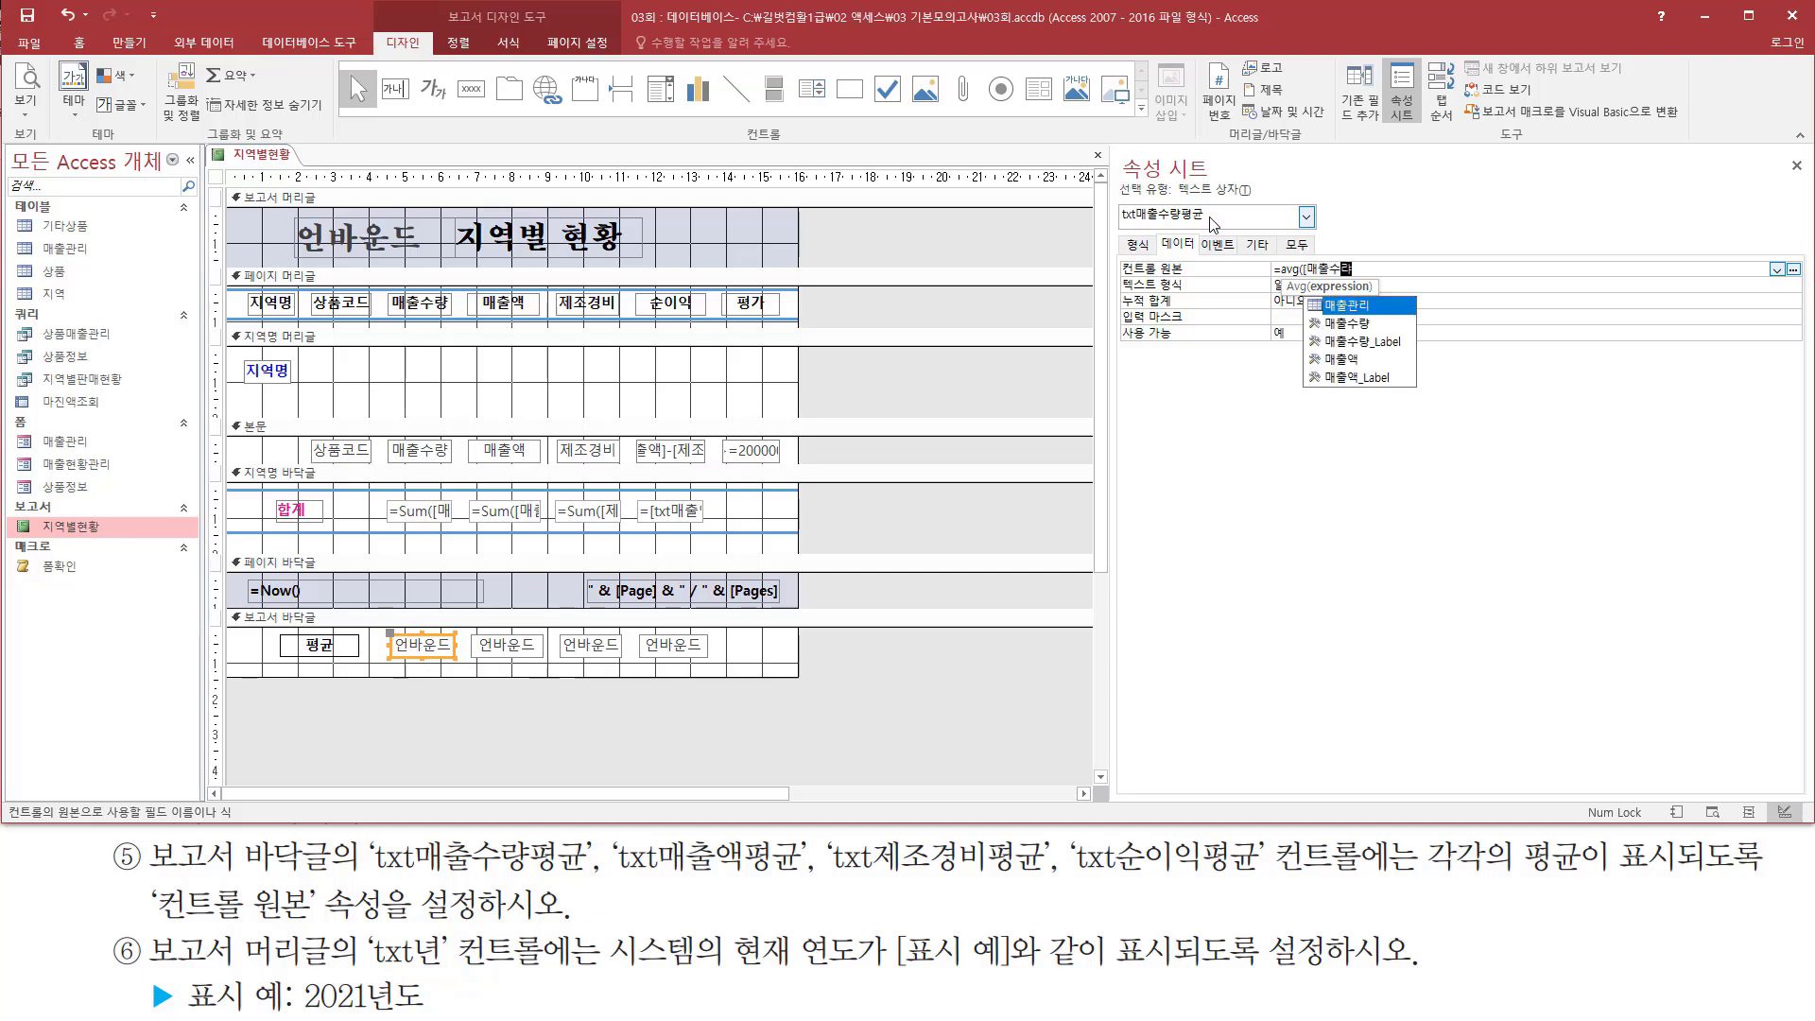
{"action": "type", "text": "]"}
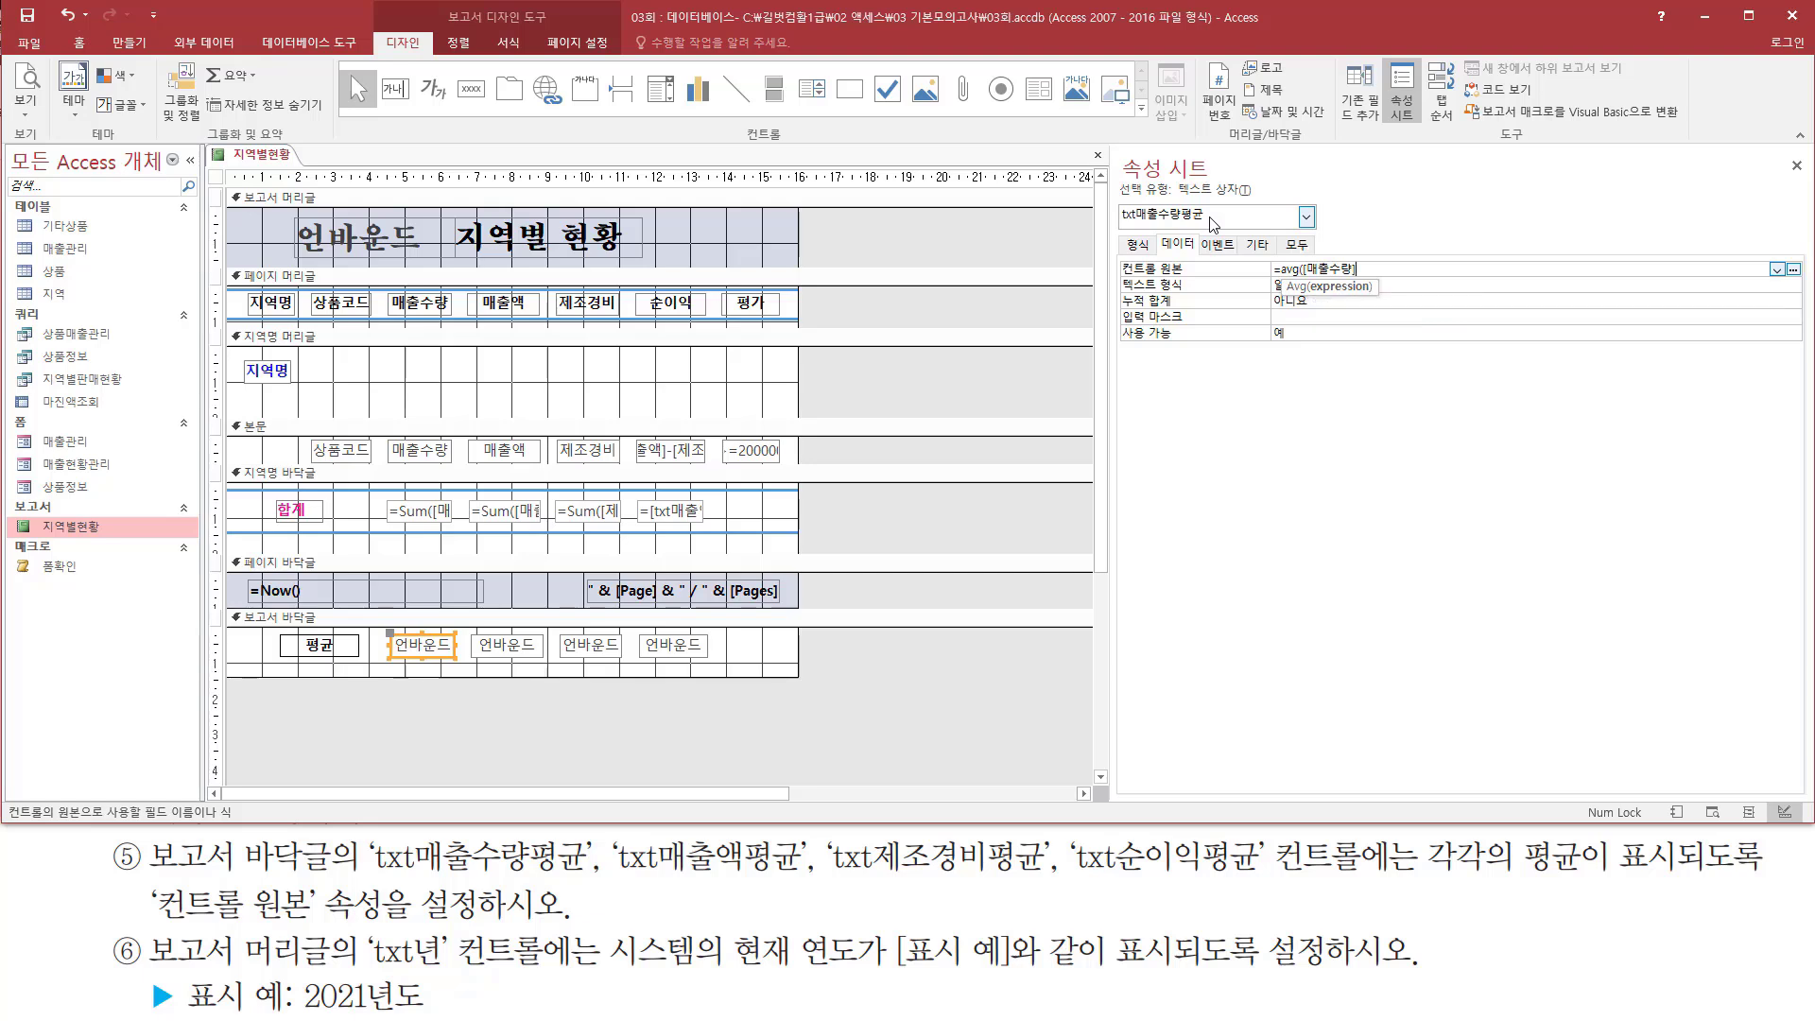
{"action": "type", "text": ")"}
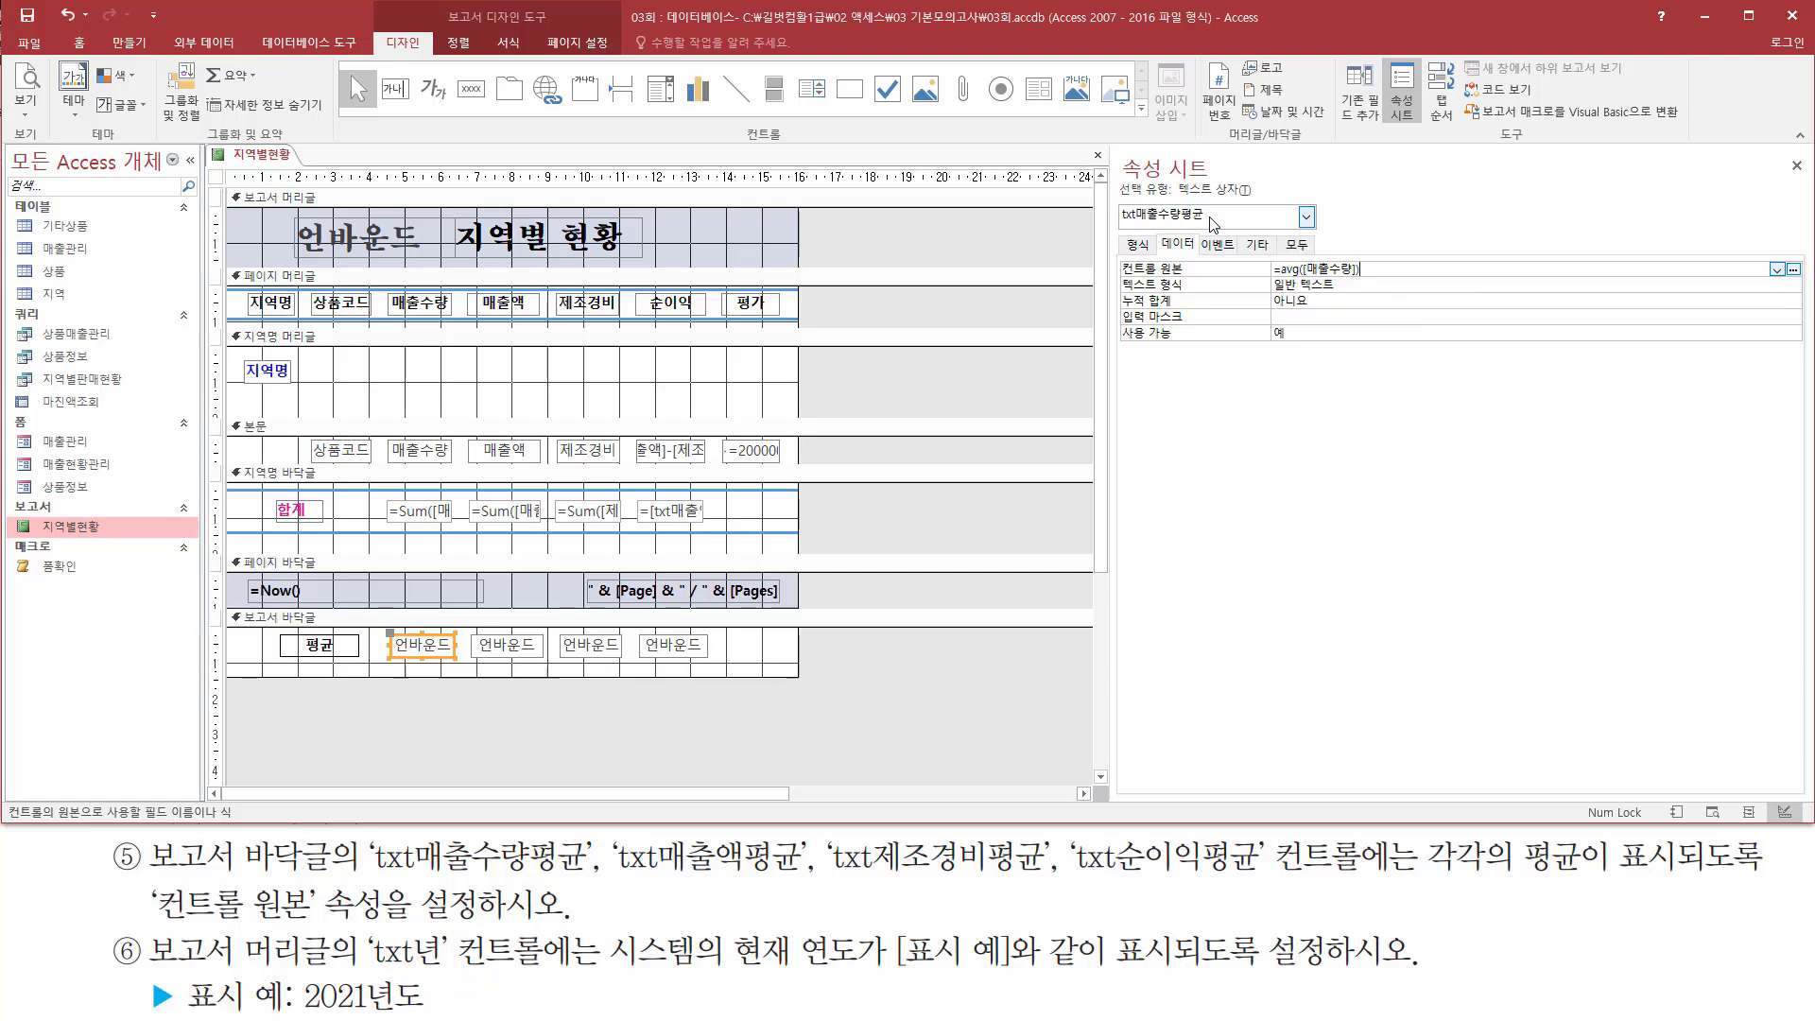
Step: Set the control source of txt매출액평균 in the report footer to =avg([매출액])
{"action": "left_click", "coordinate": [530, 652]}
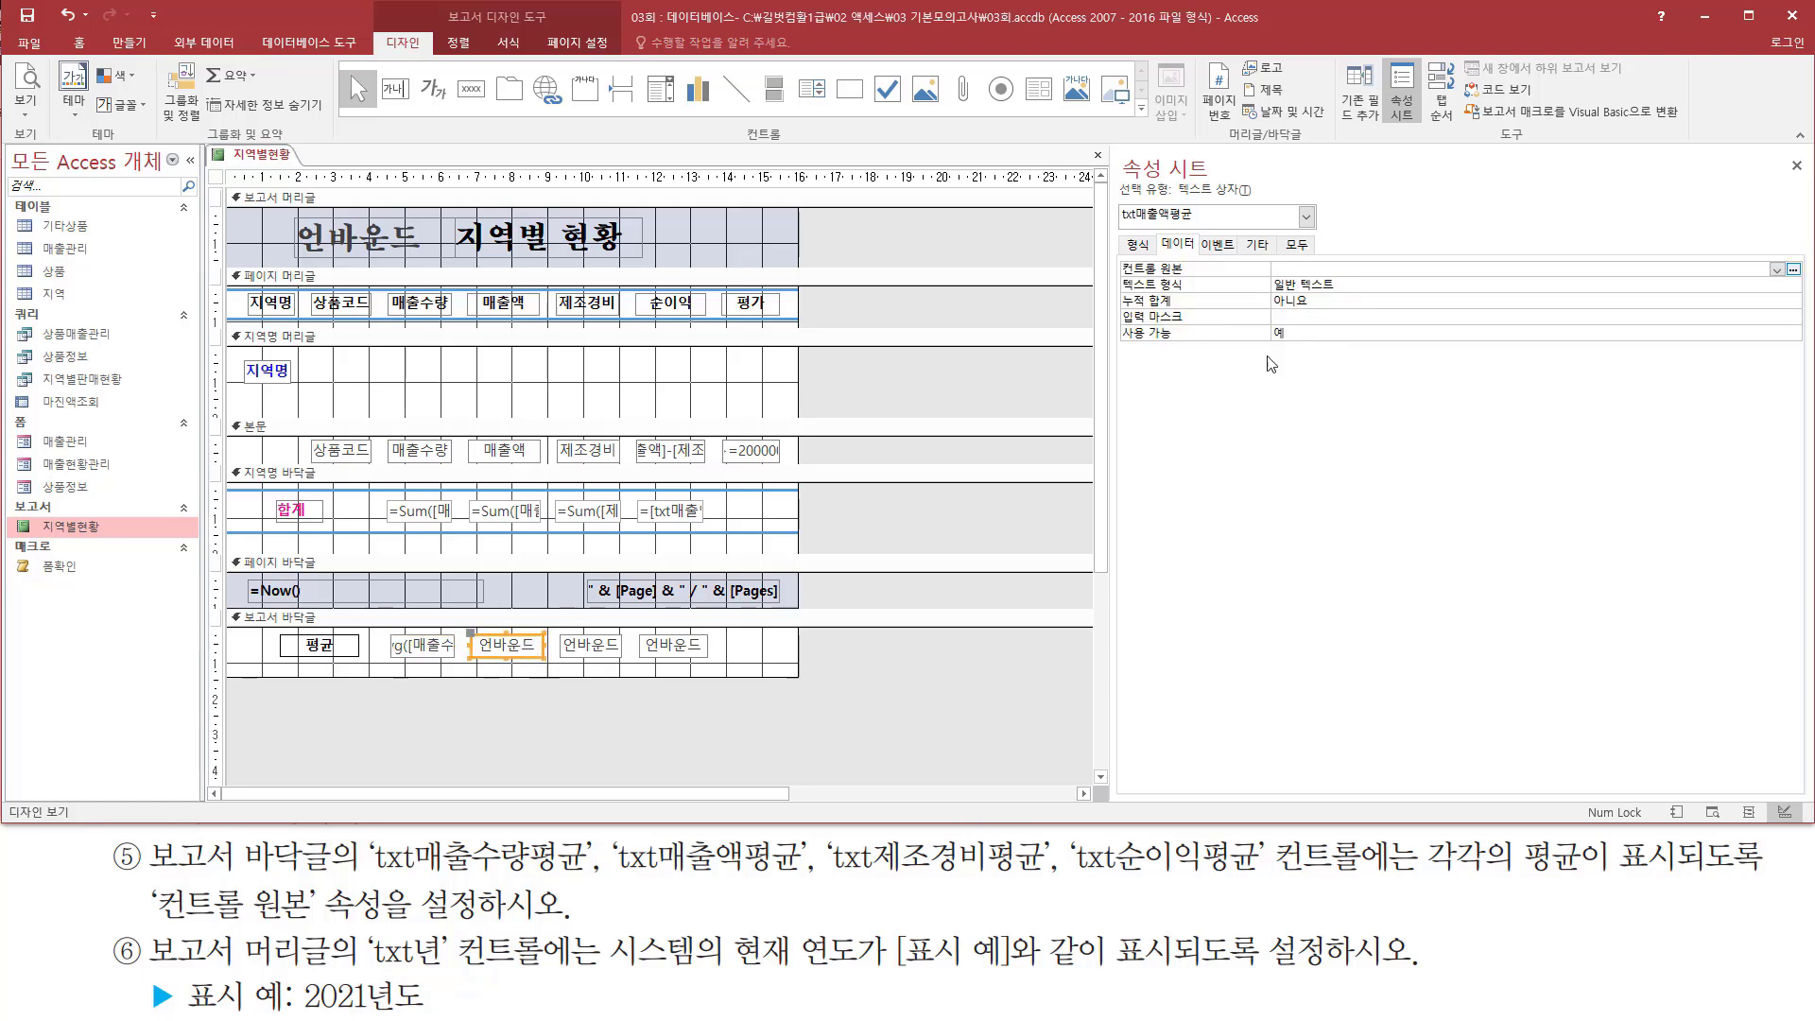
{"action": "left_click", "coordinate": [1303, 268]}
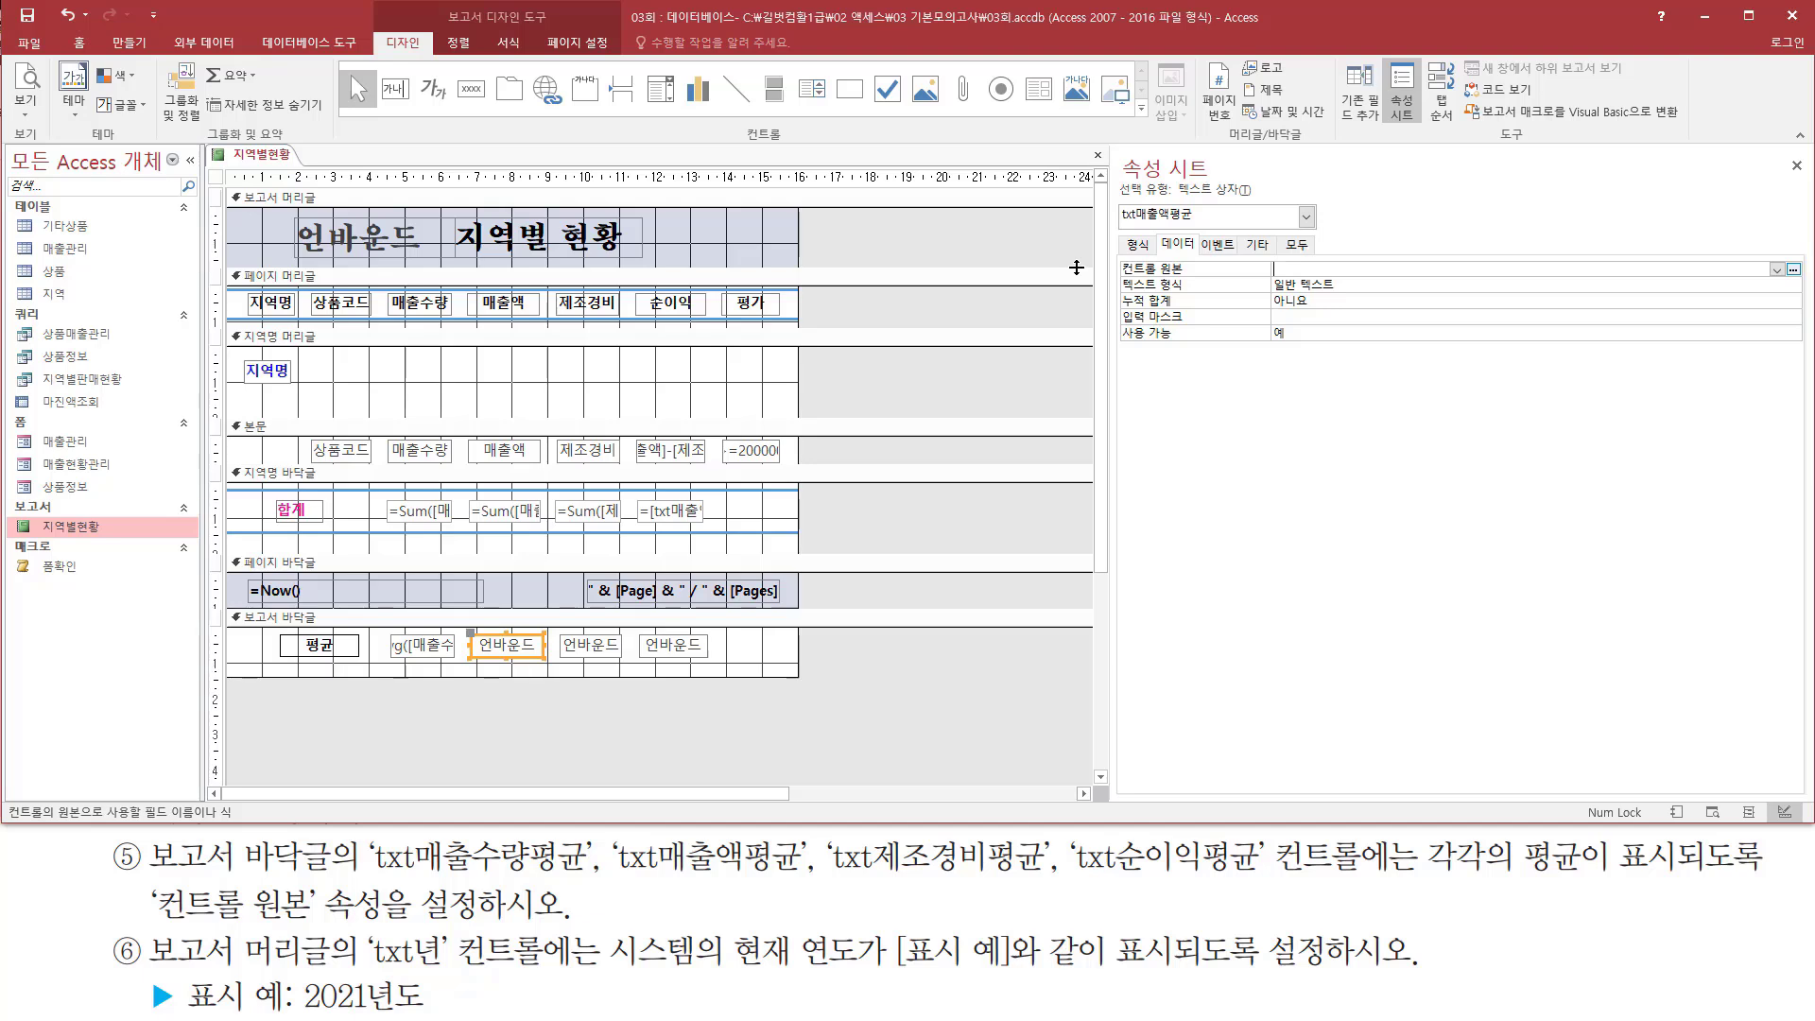
{"action": "type", "text": "=avg("}
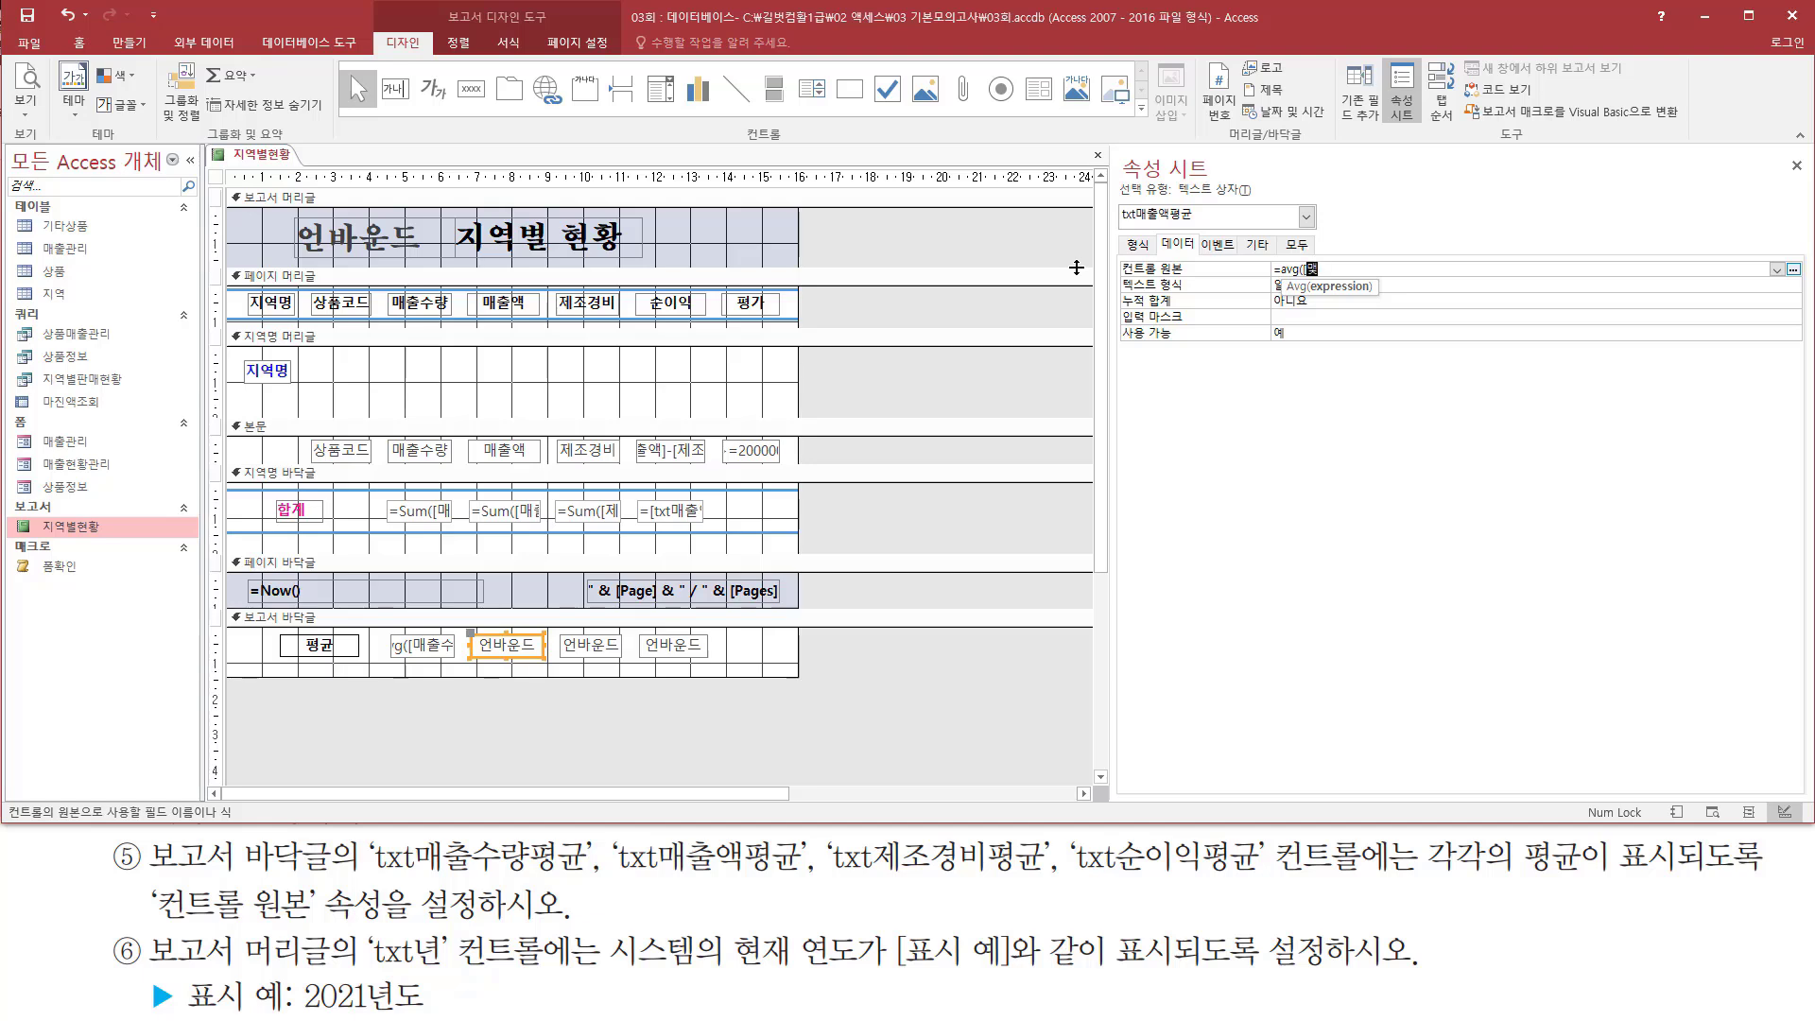
{"action": "type", "text": "[매출액"}
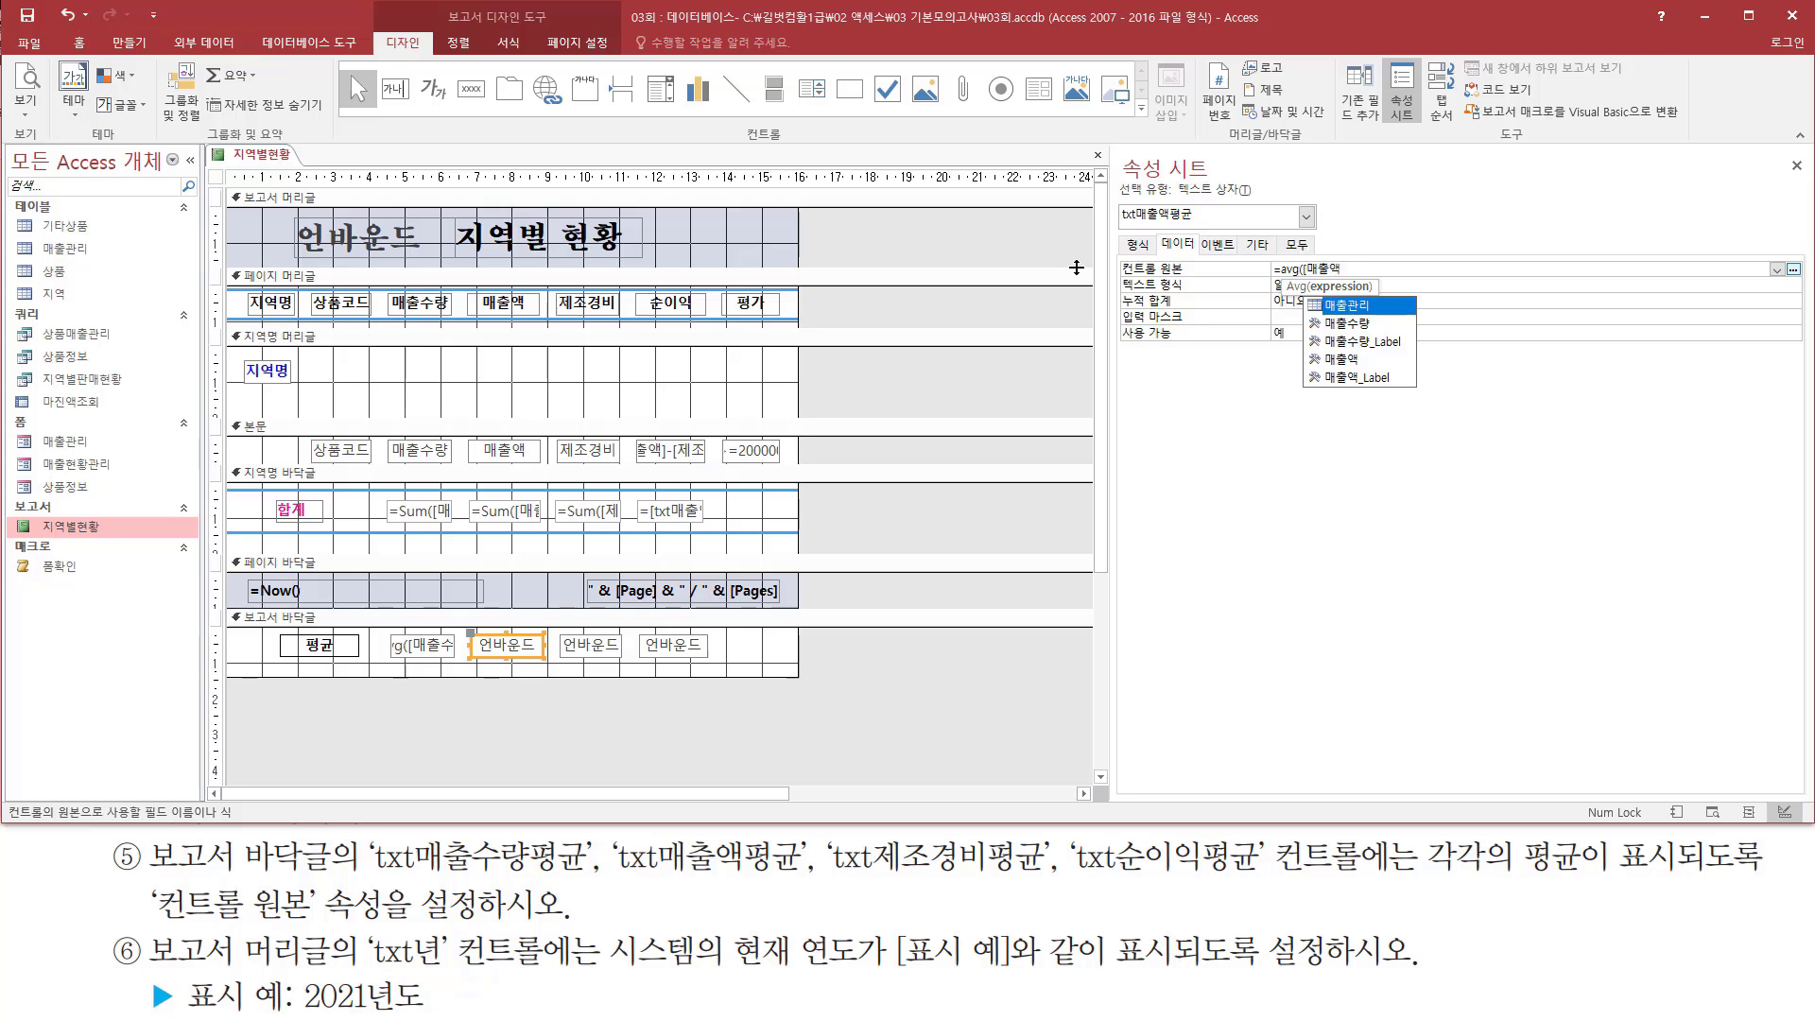
{"action": "type", "text": "]"}
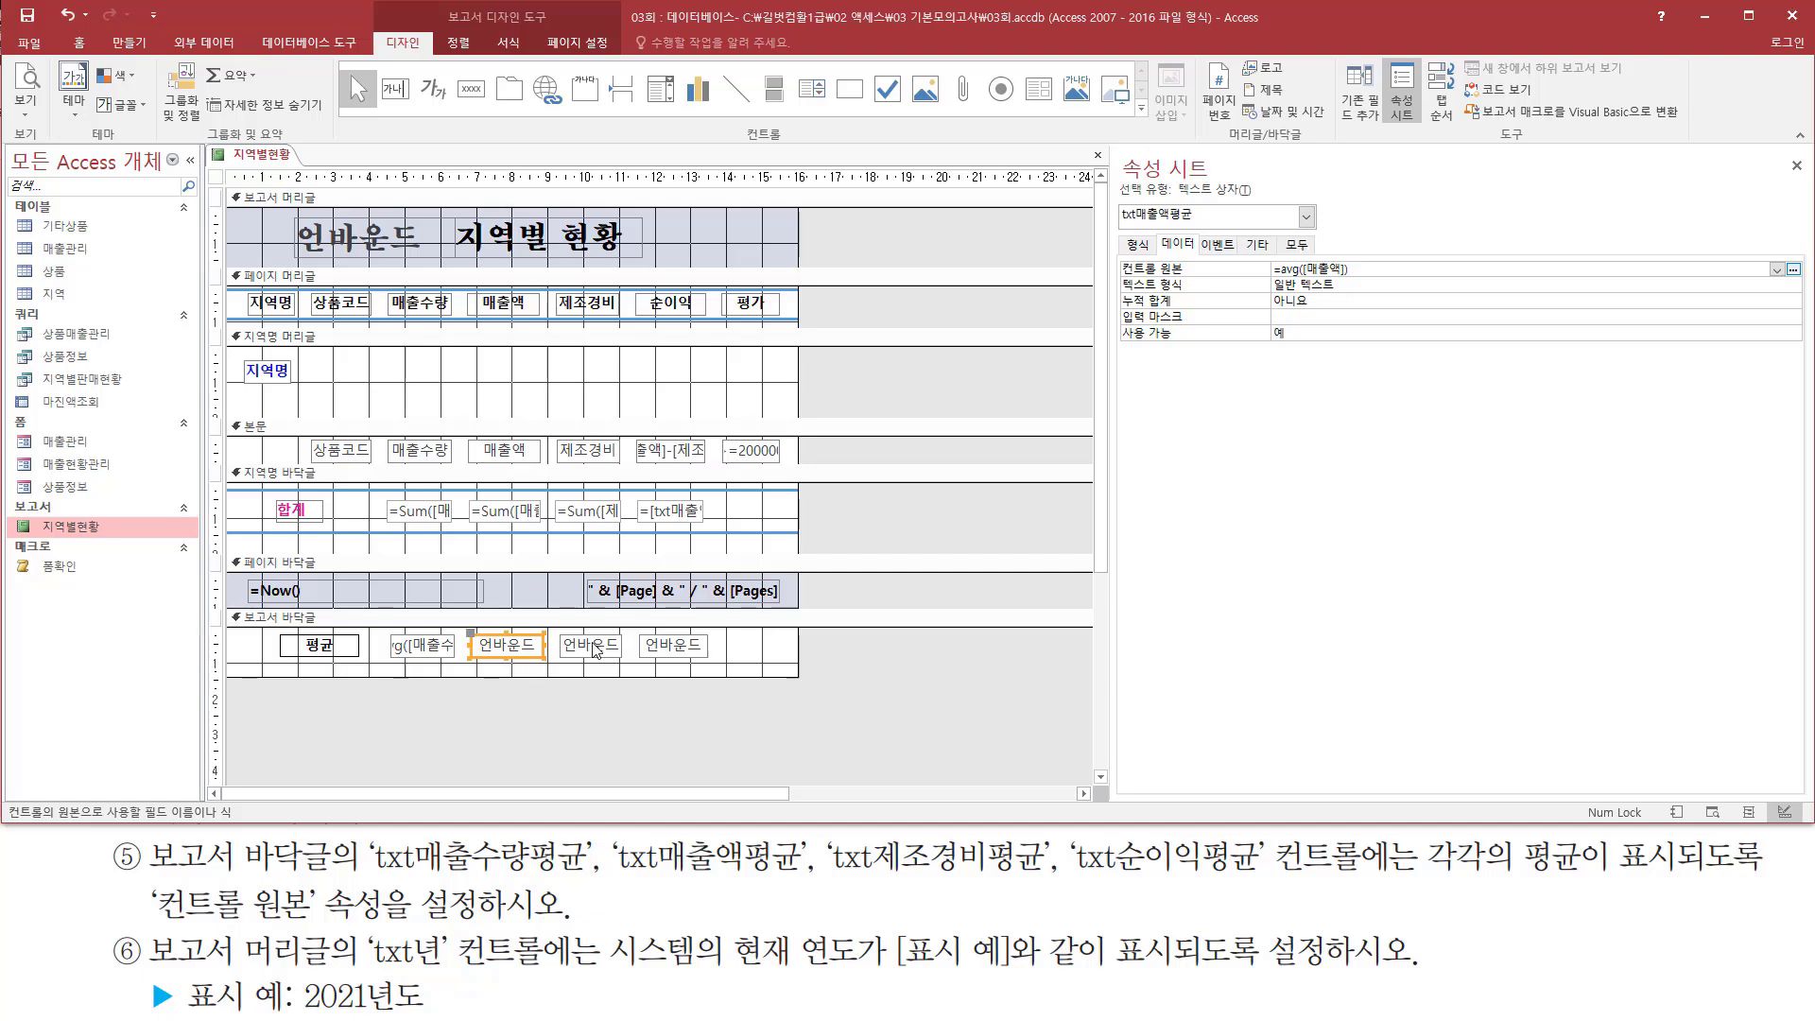
Step: Set the control source of txt제조경비평균 in the report footer to =avg([제조경비])
{"action": "left_click", "coordinate": [605, 642]}
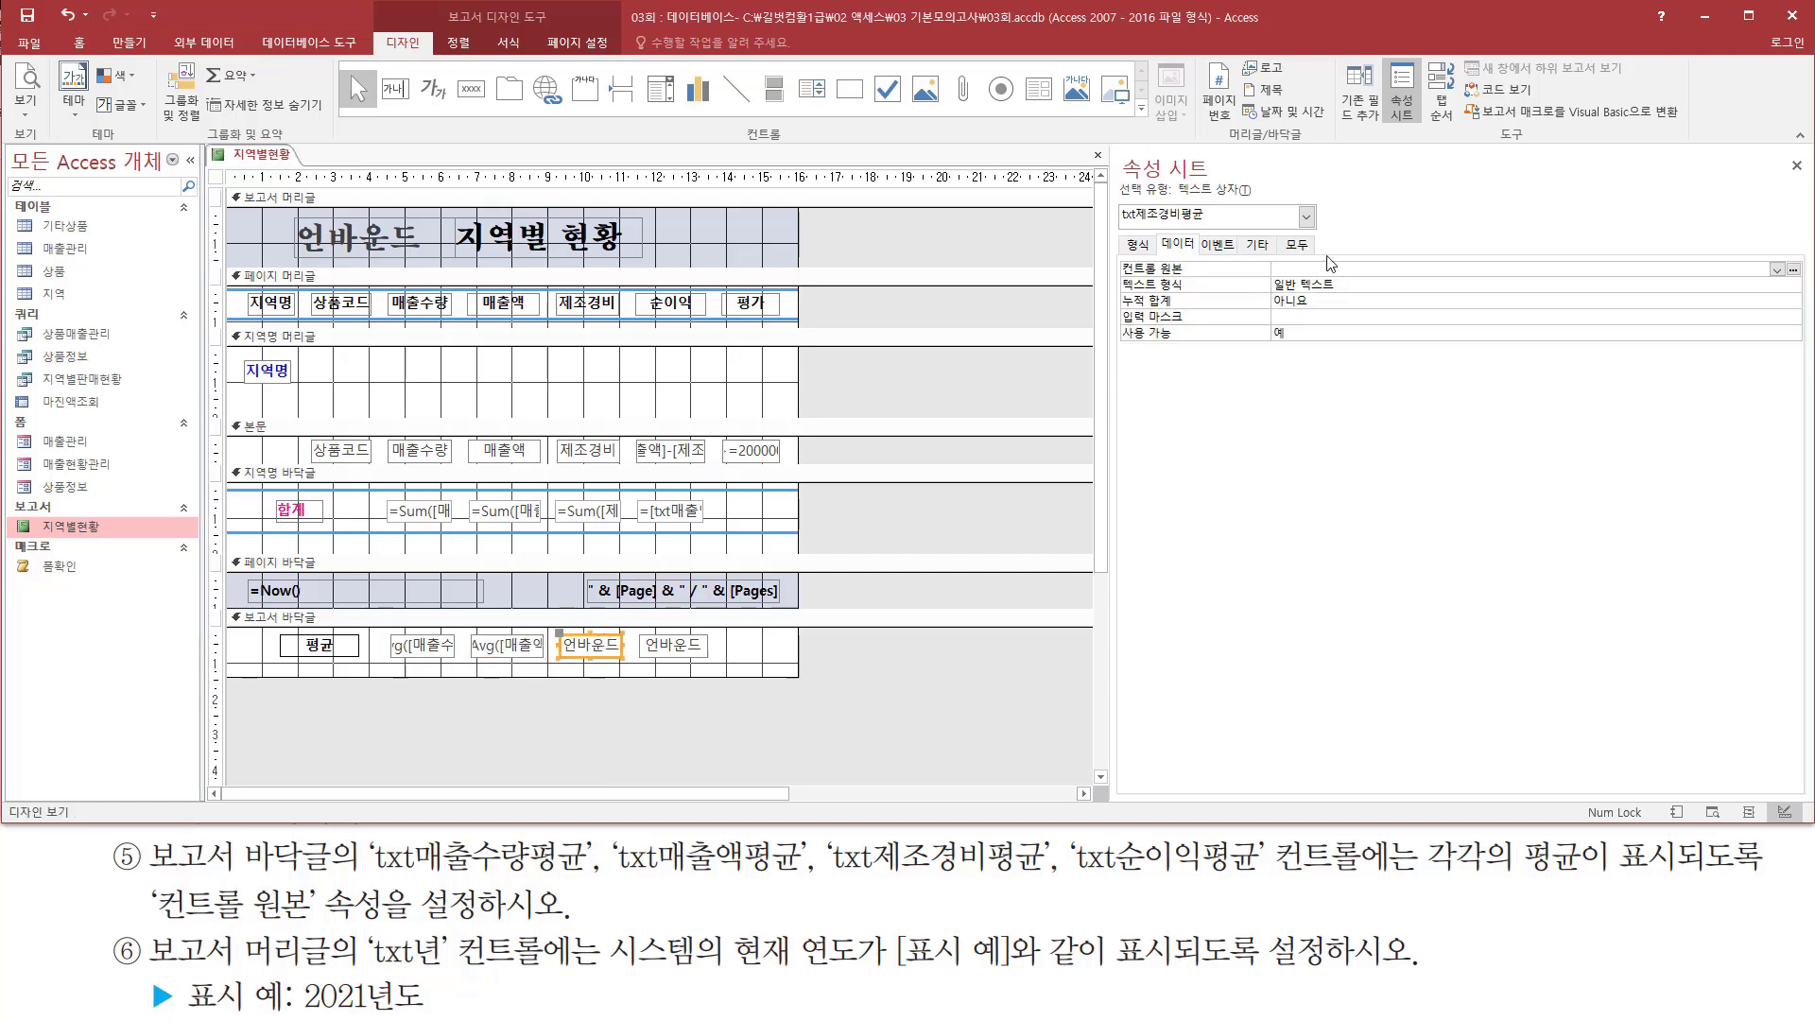
{"action": "left_click", "coordinate": [1397, 268]}
{"action": "type", "text": "="}
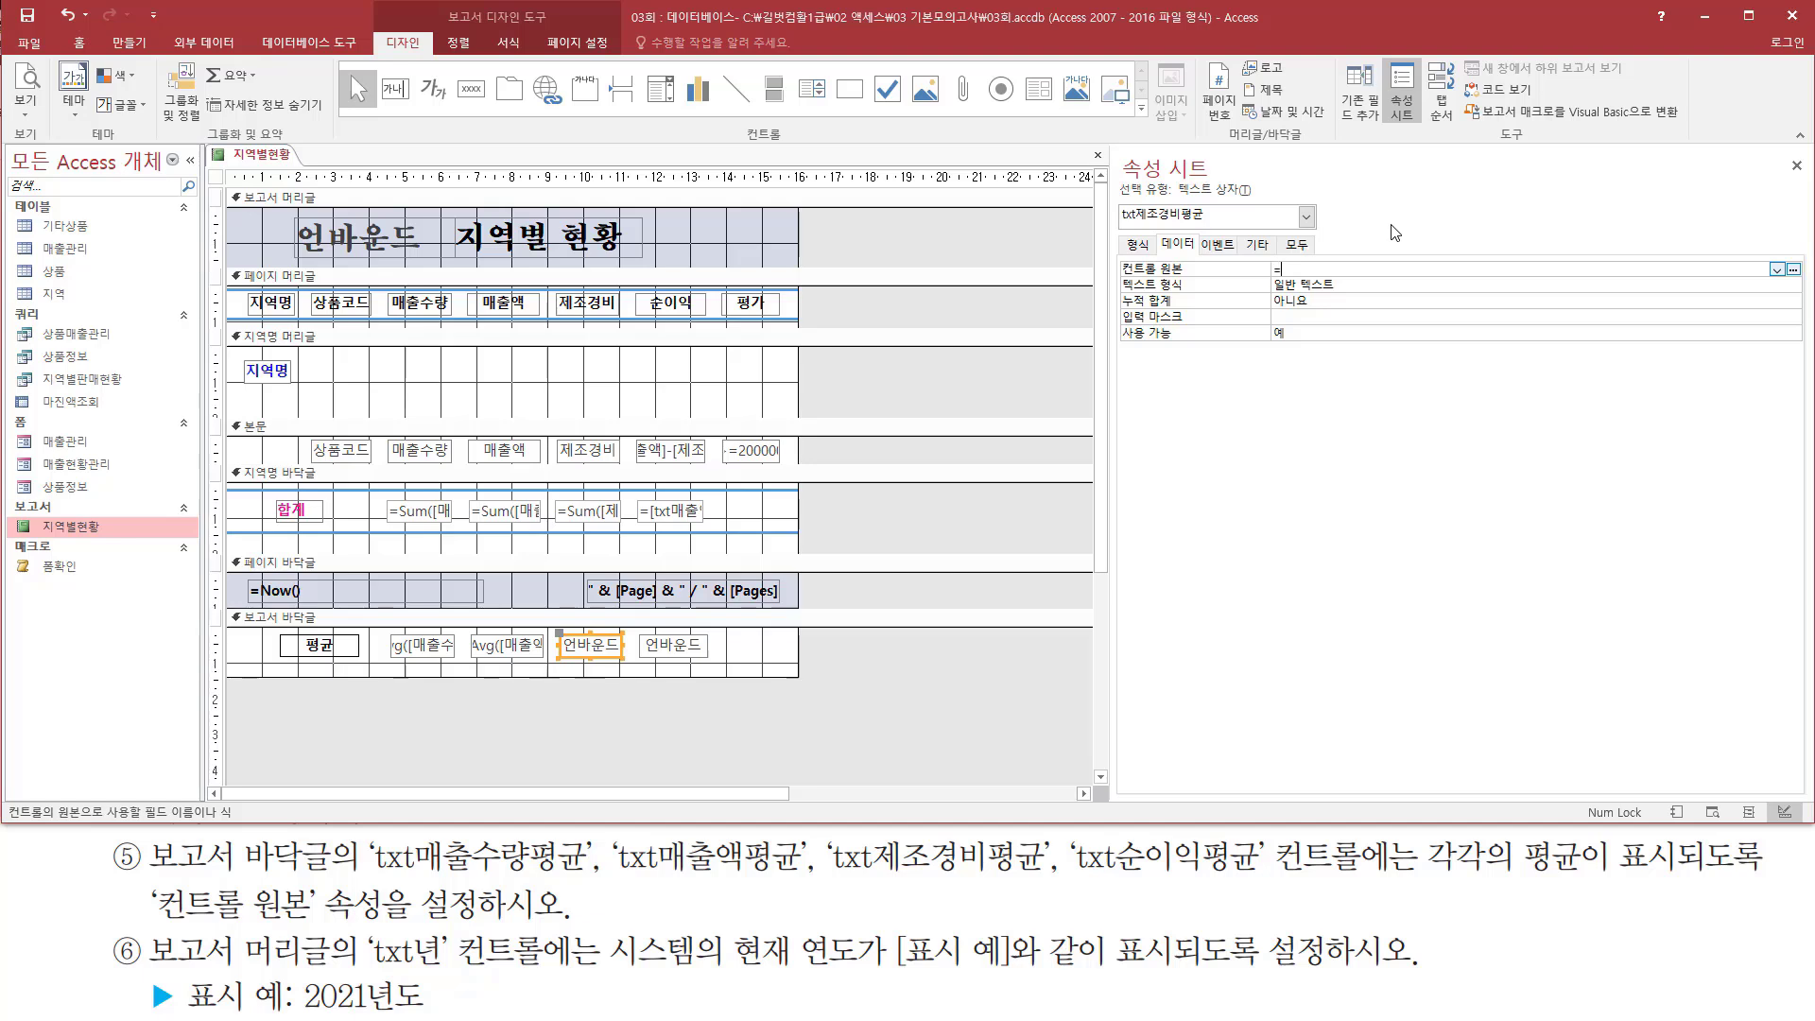
{"action": "type", "text": "avg("}
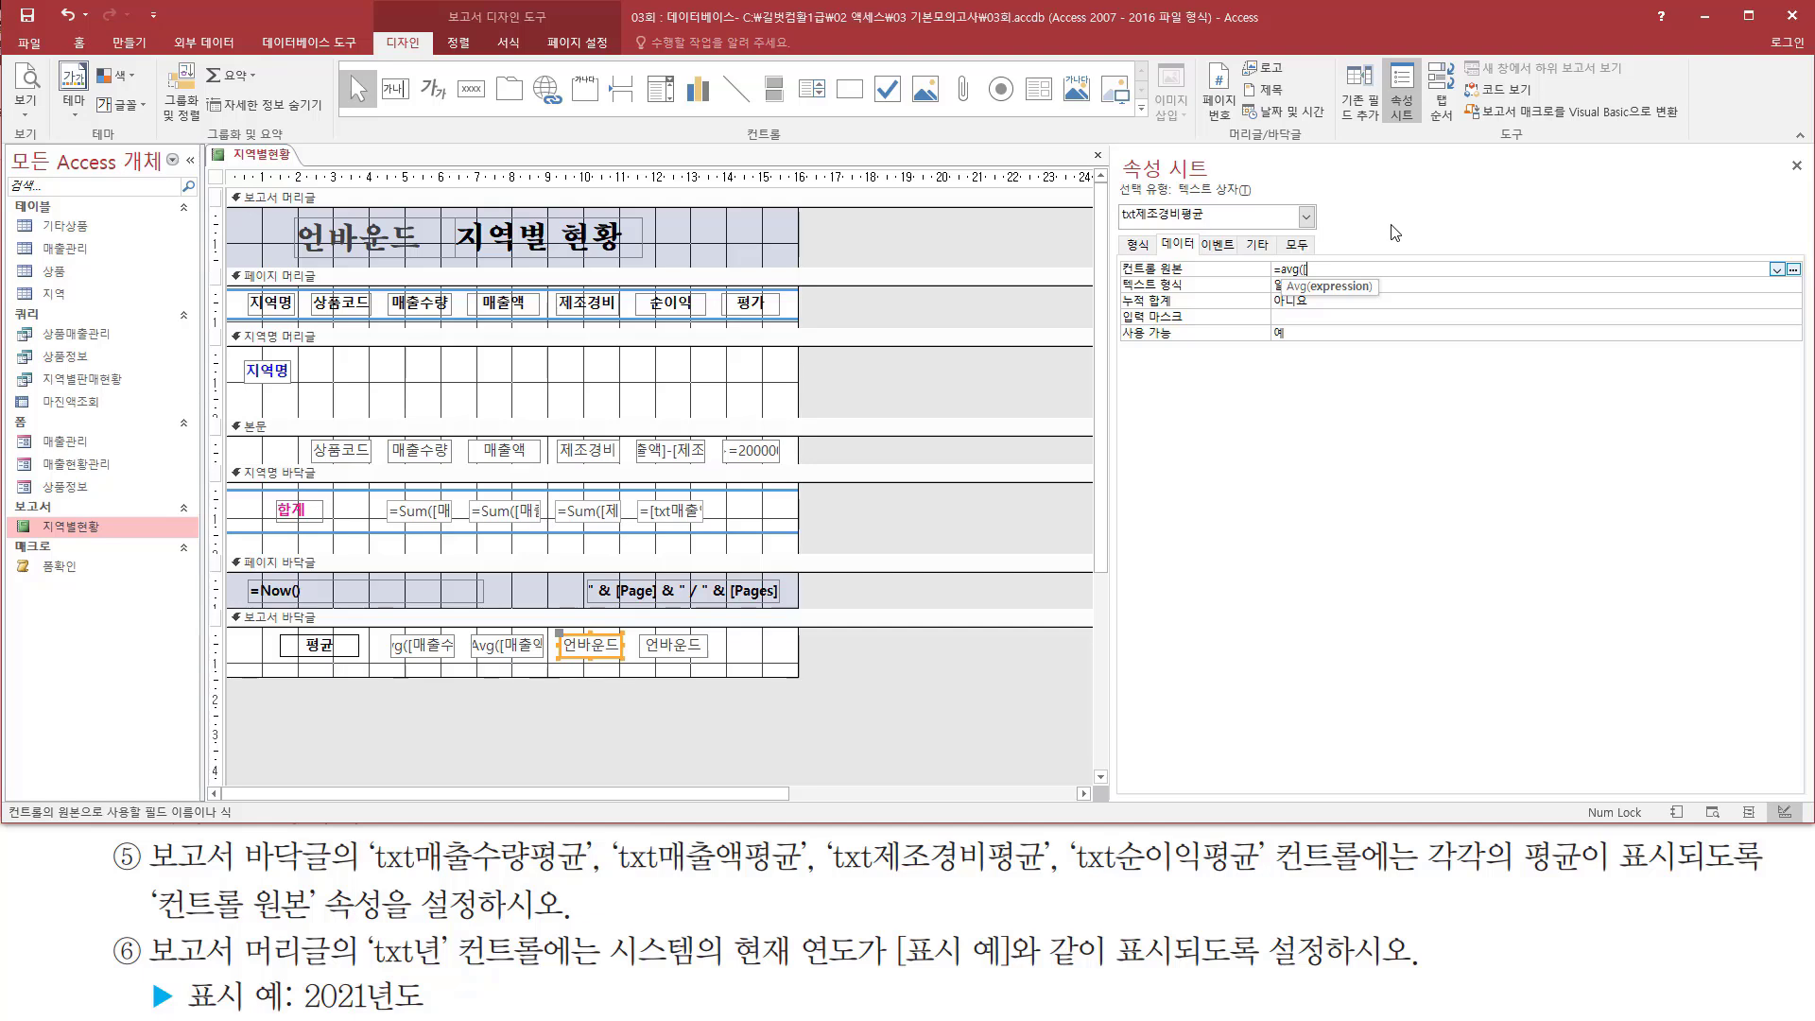
{"action": "type", "text": "["}
{"action": "type", "text": "ㅈ"}
{"action": "type", "text": "조경비"}
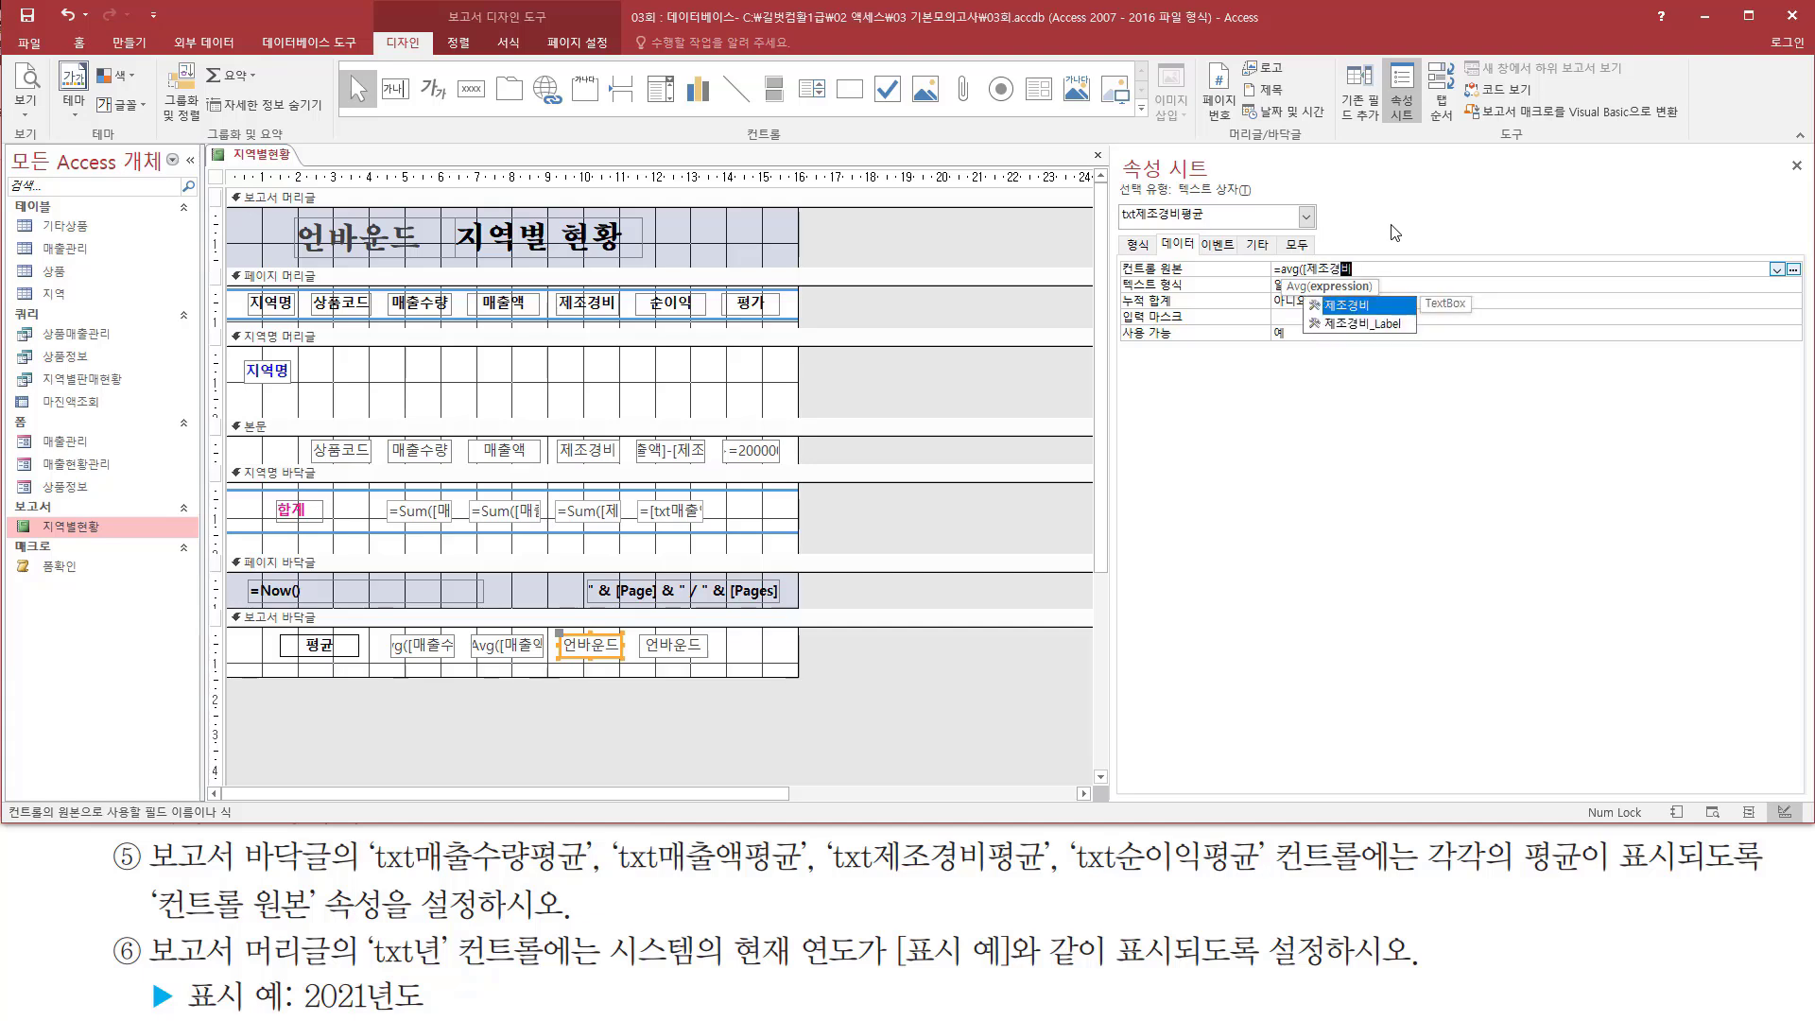
{"action": "type", "text": "]"}
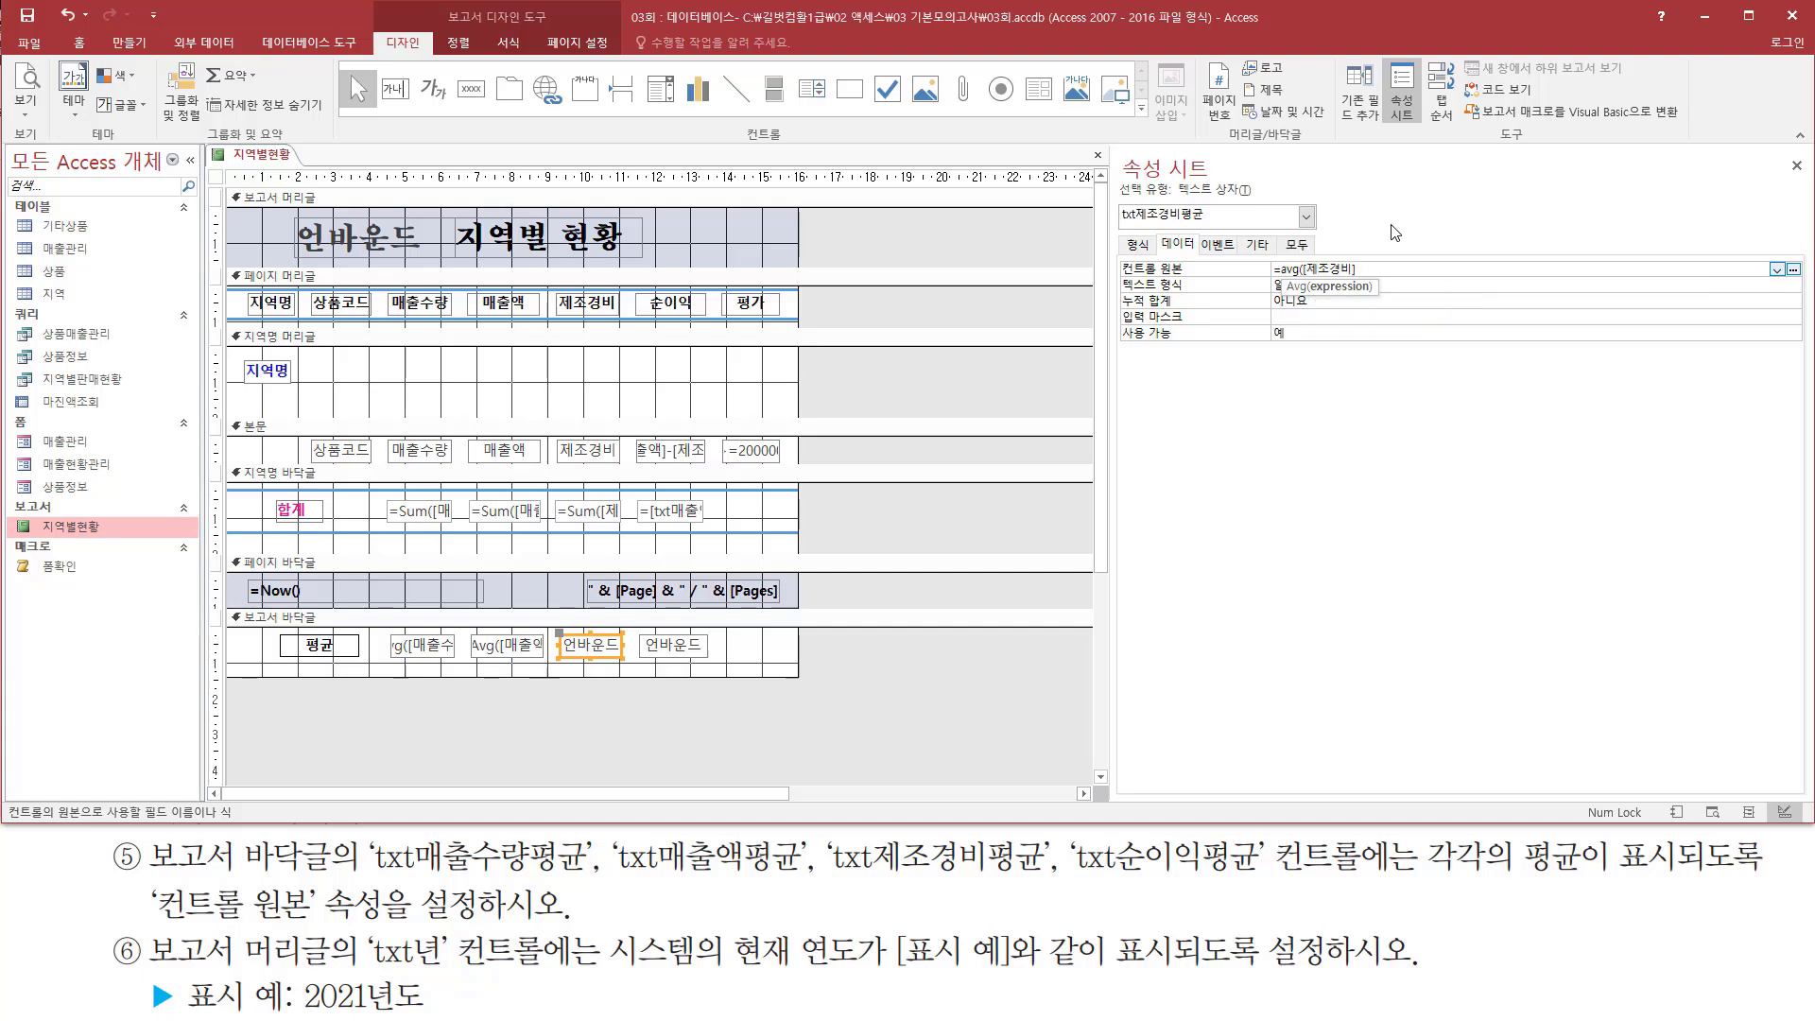
{"action": "type", "text": ")"}
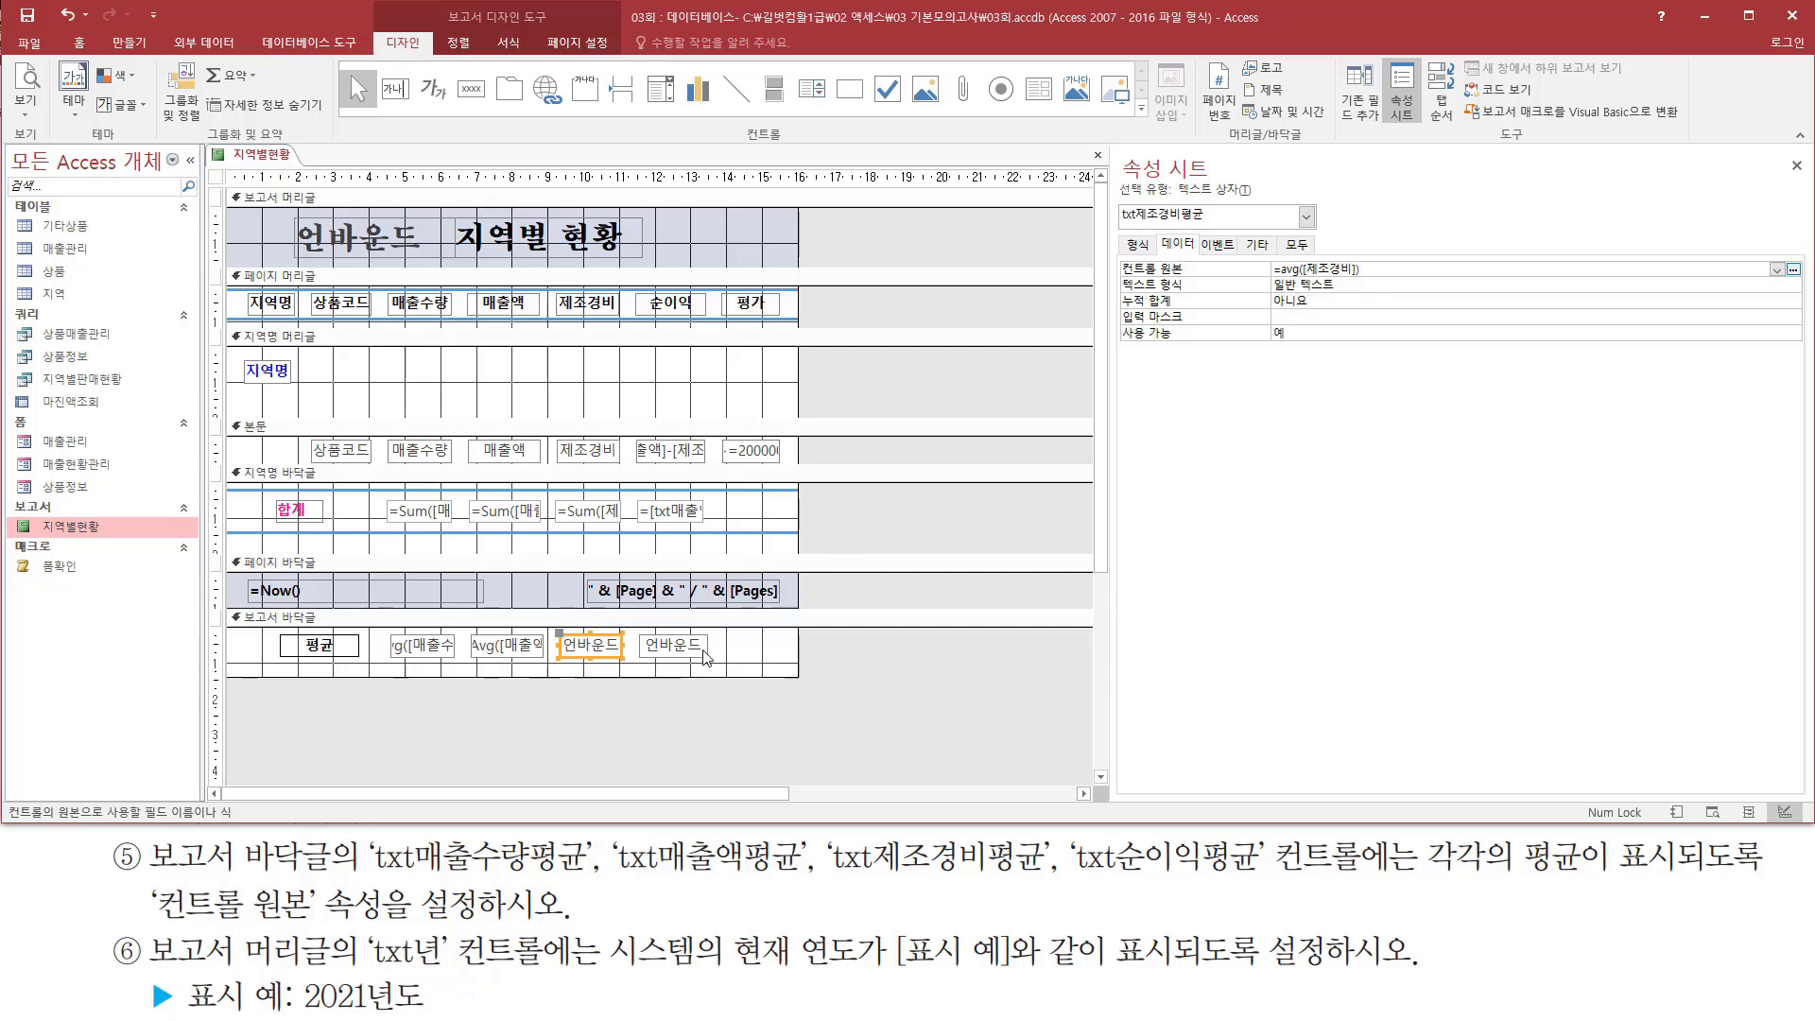
Step: Set the control source of txt순이익평균 in the report footer to =avg([매출액]-[제조경비])
{"action": "left_click", "coordinate": [669, 643]}
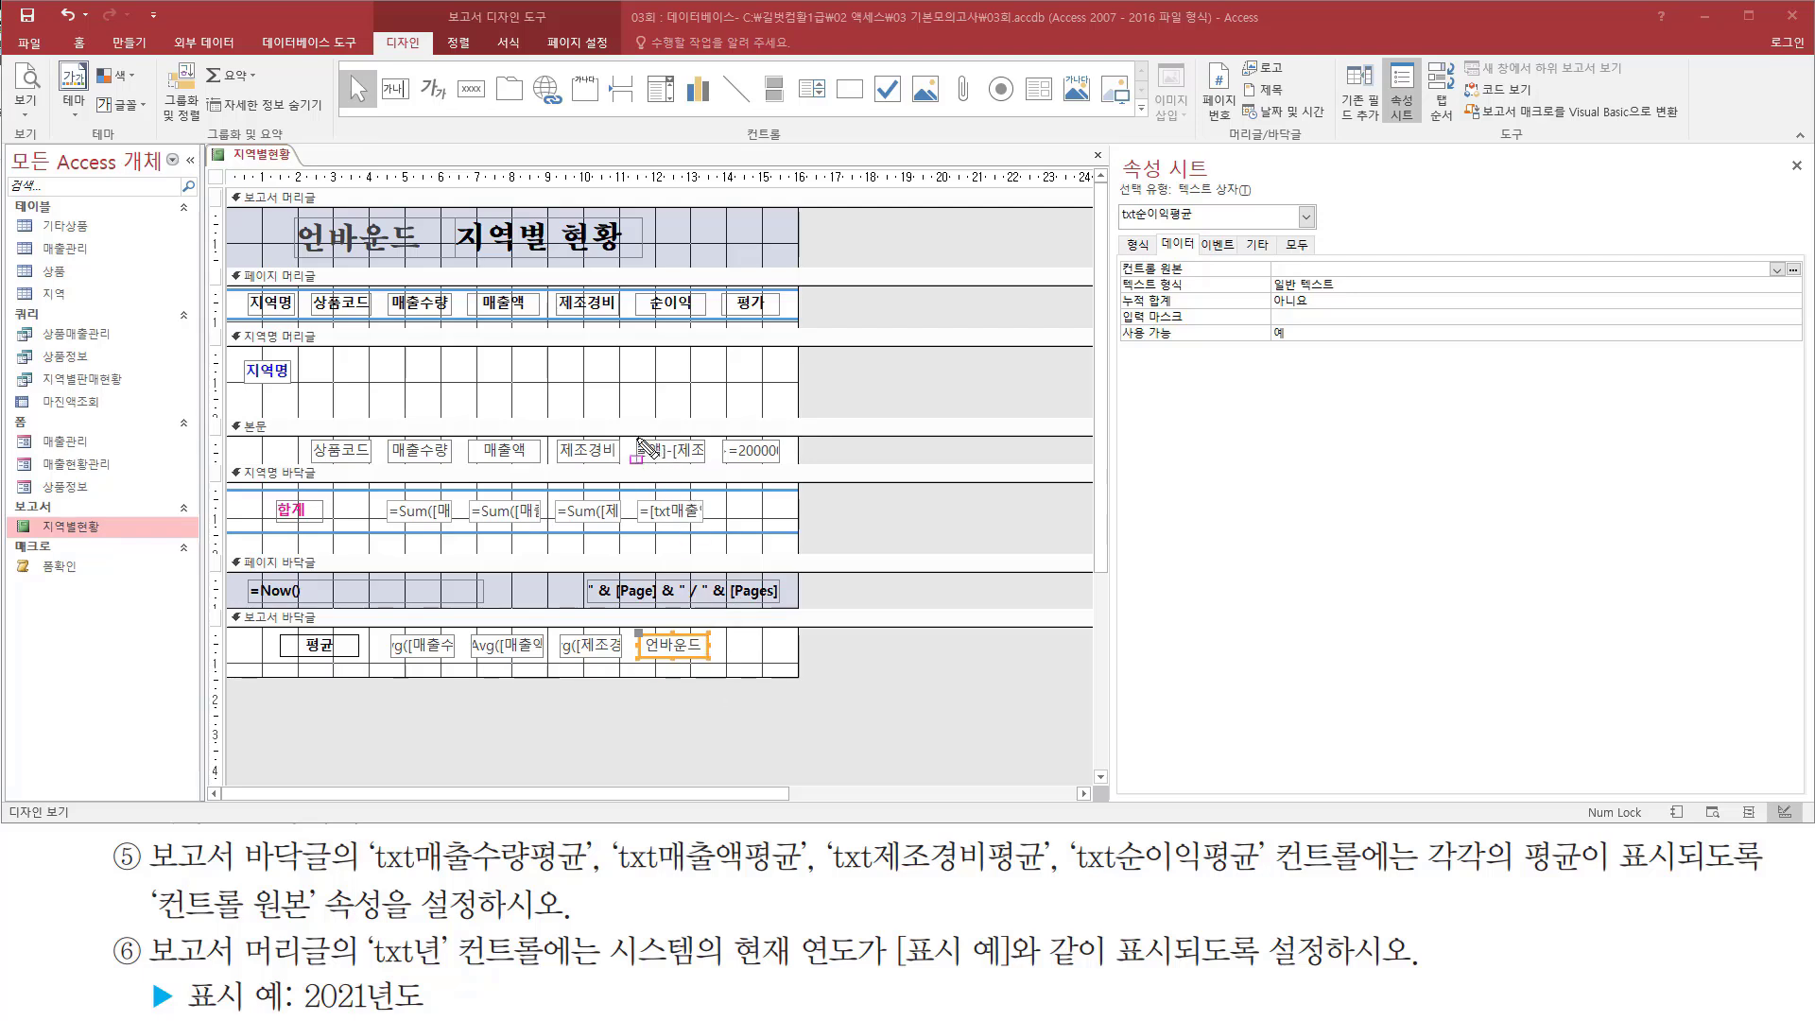
{"action": "left_click", "coordinate": [647, 450]}
{"action": "left_click", "coordinate": [1328, 269]}
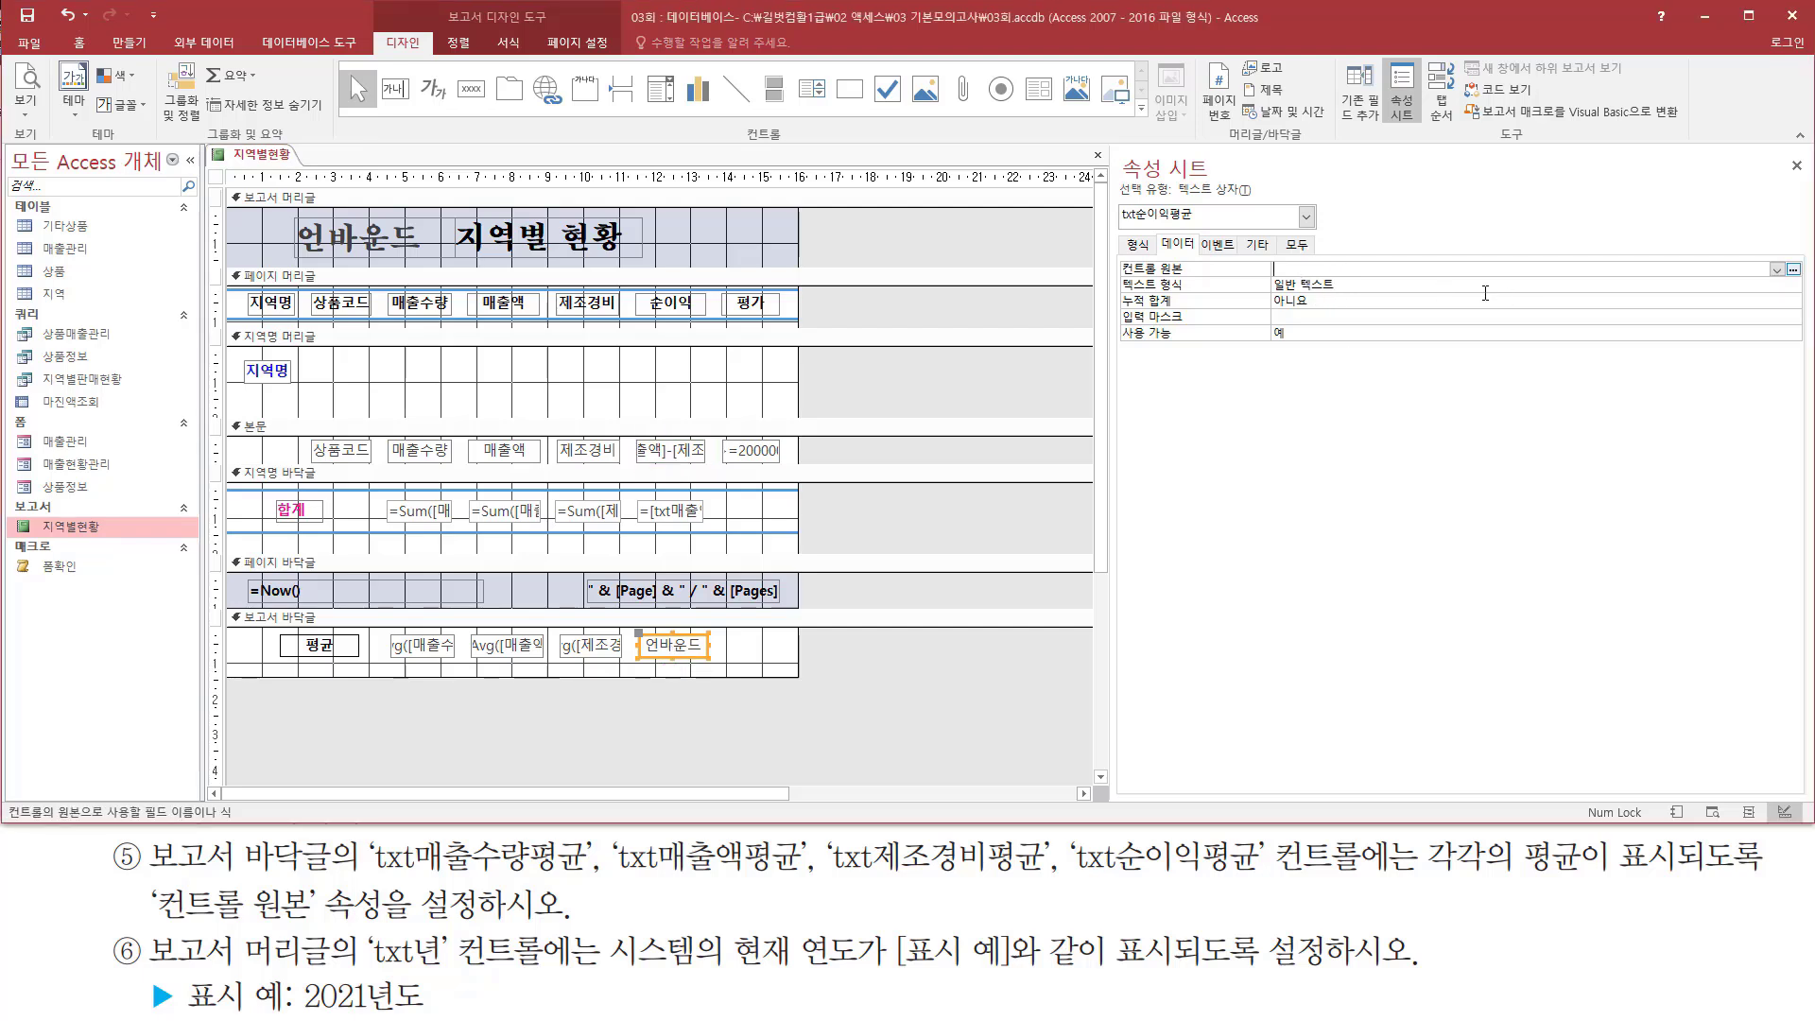
{"action": "type", "text": "=a"}
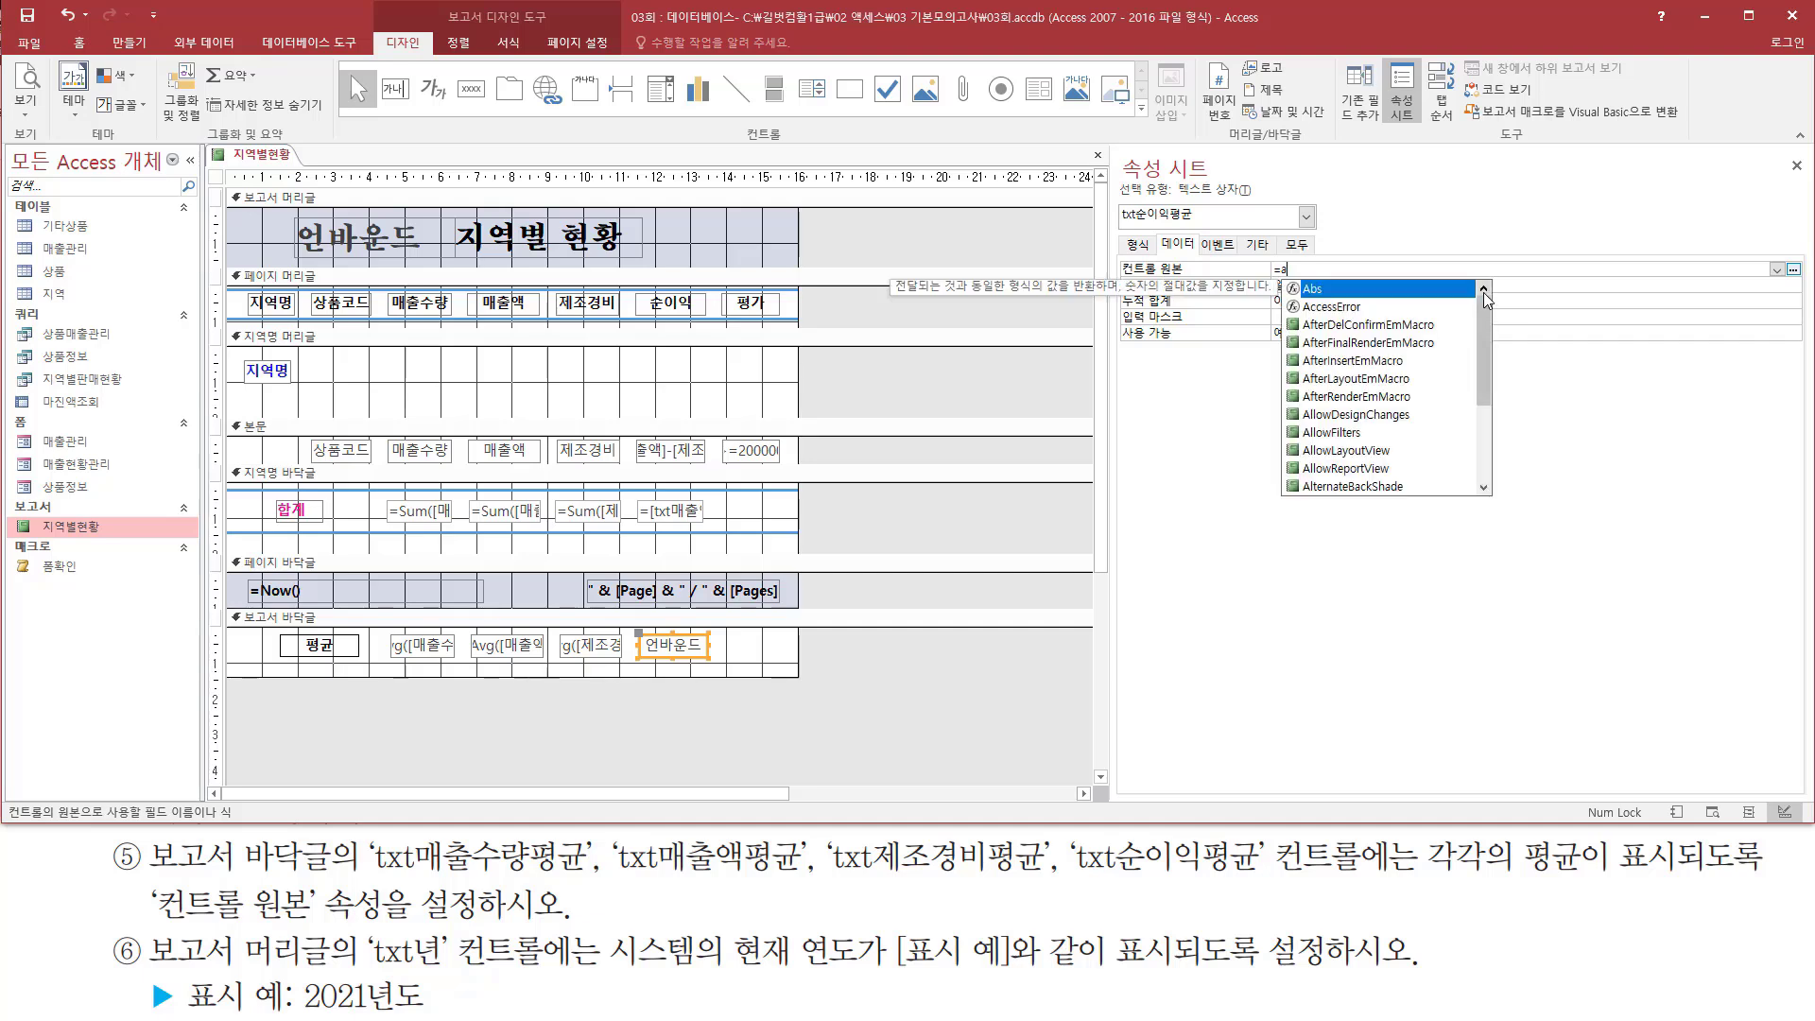
{"action": "type", "text": "vg("}
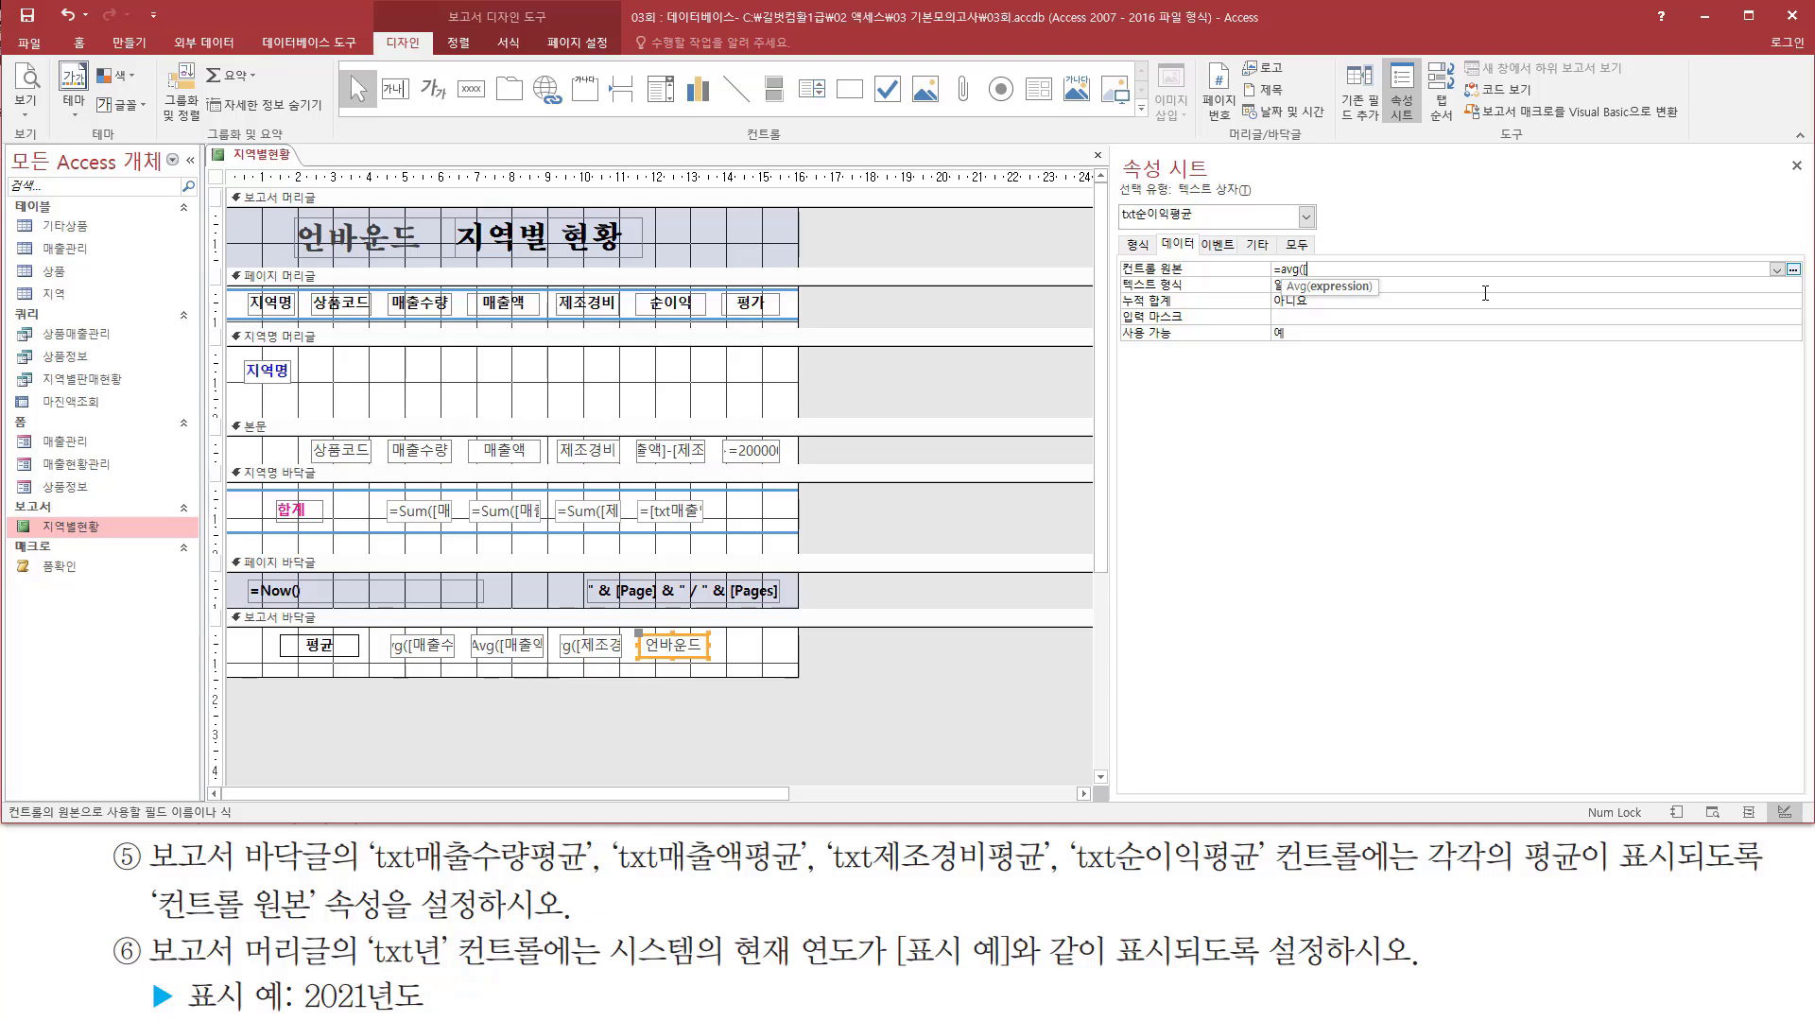
{"action": "type", "text": "[매출액]"}
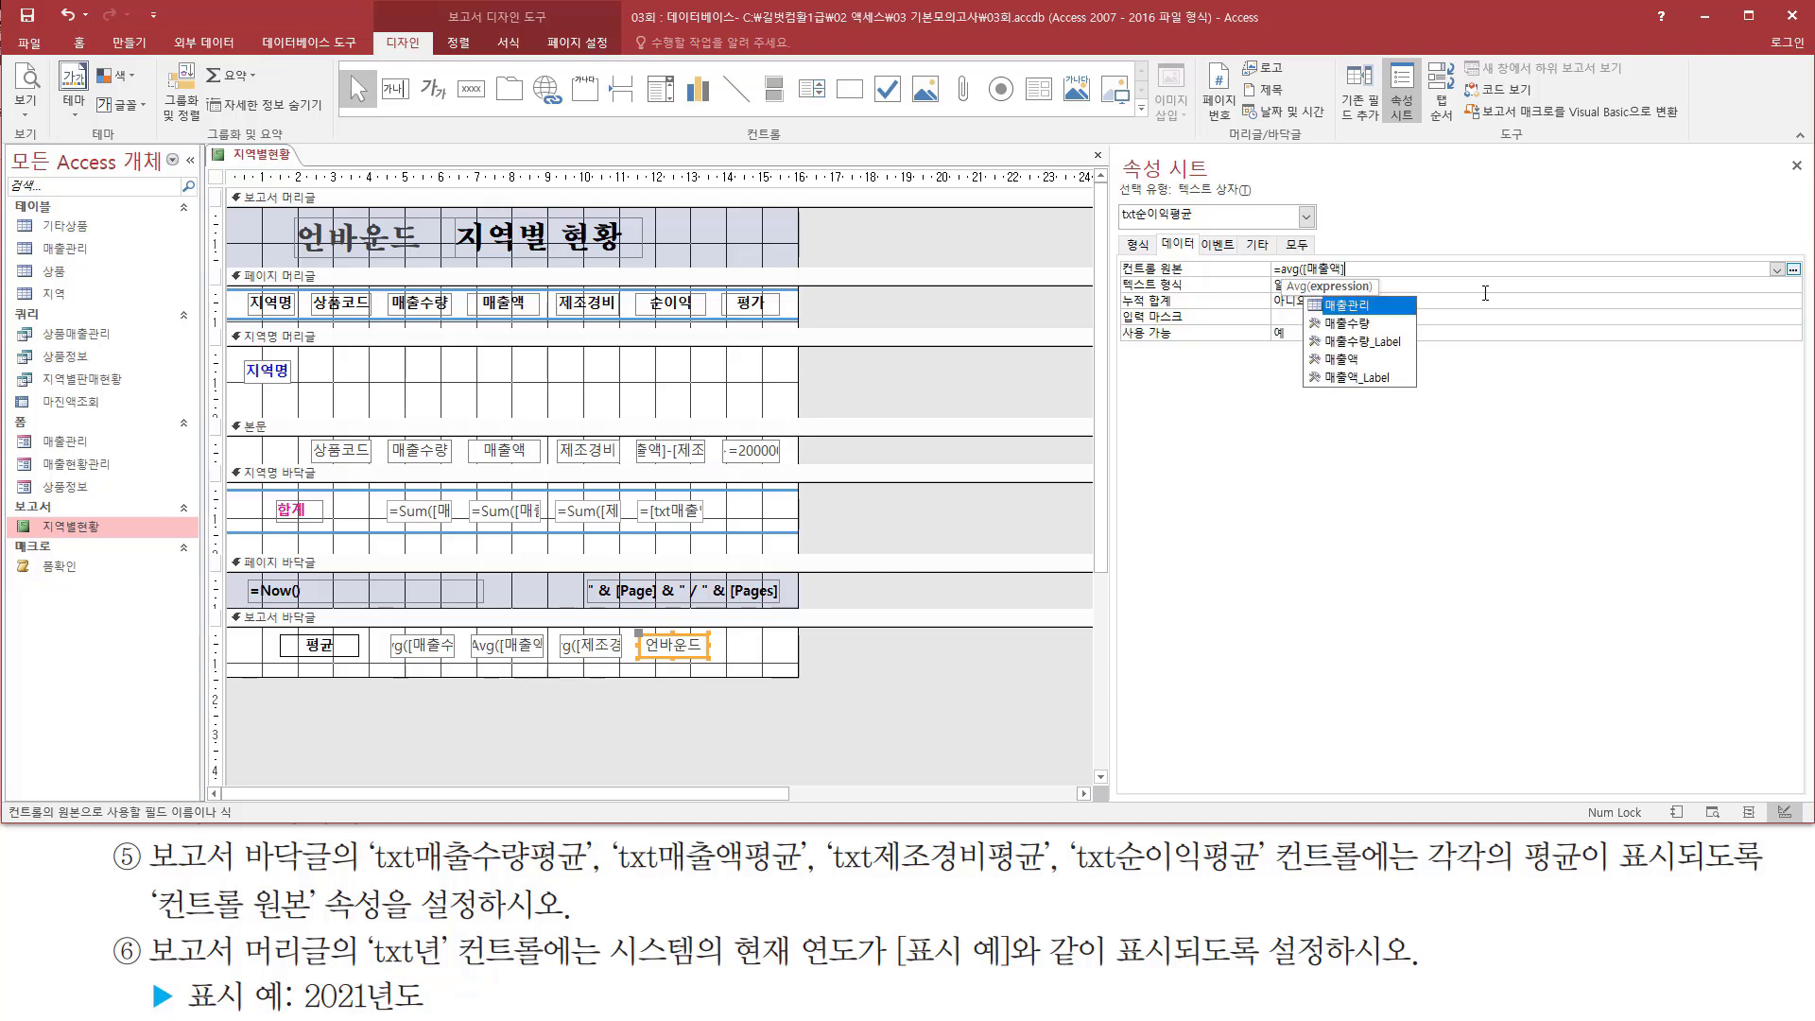
{"action": "type", "text": "-["}
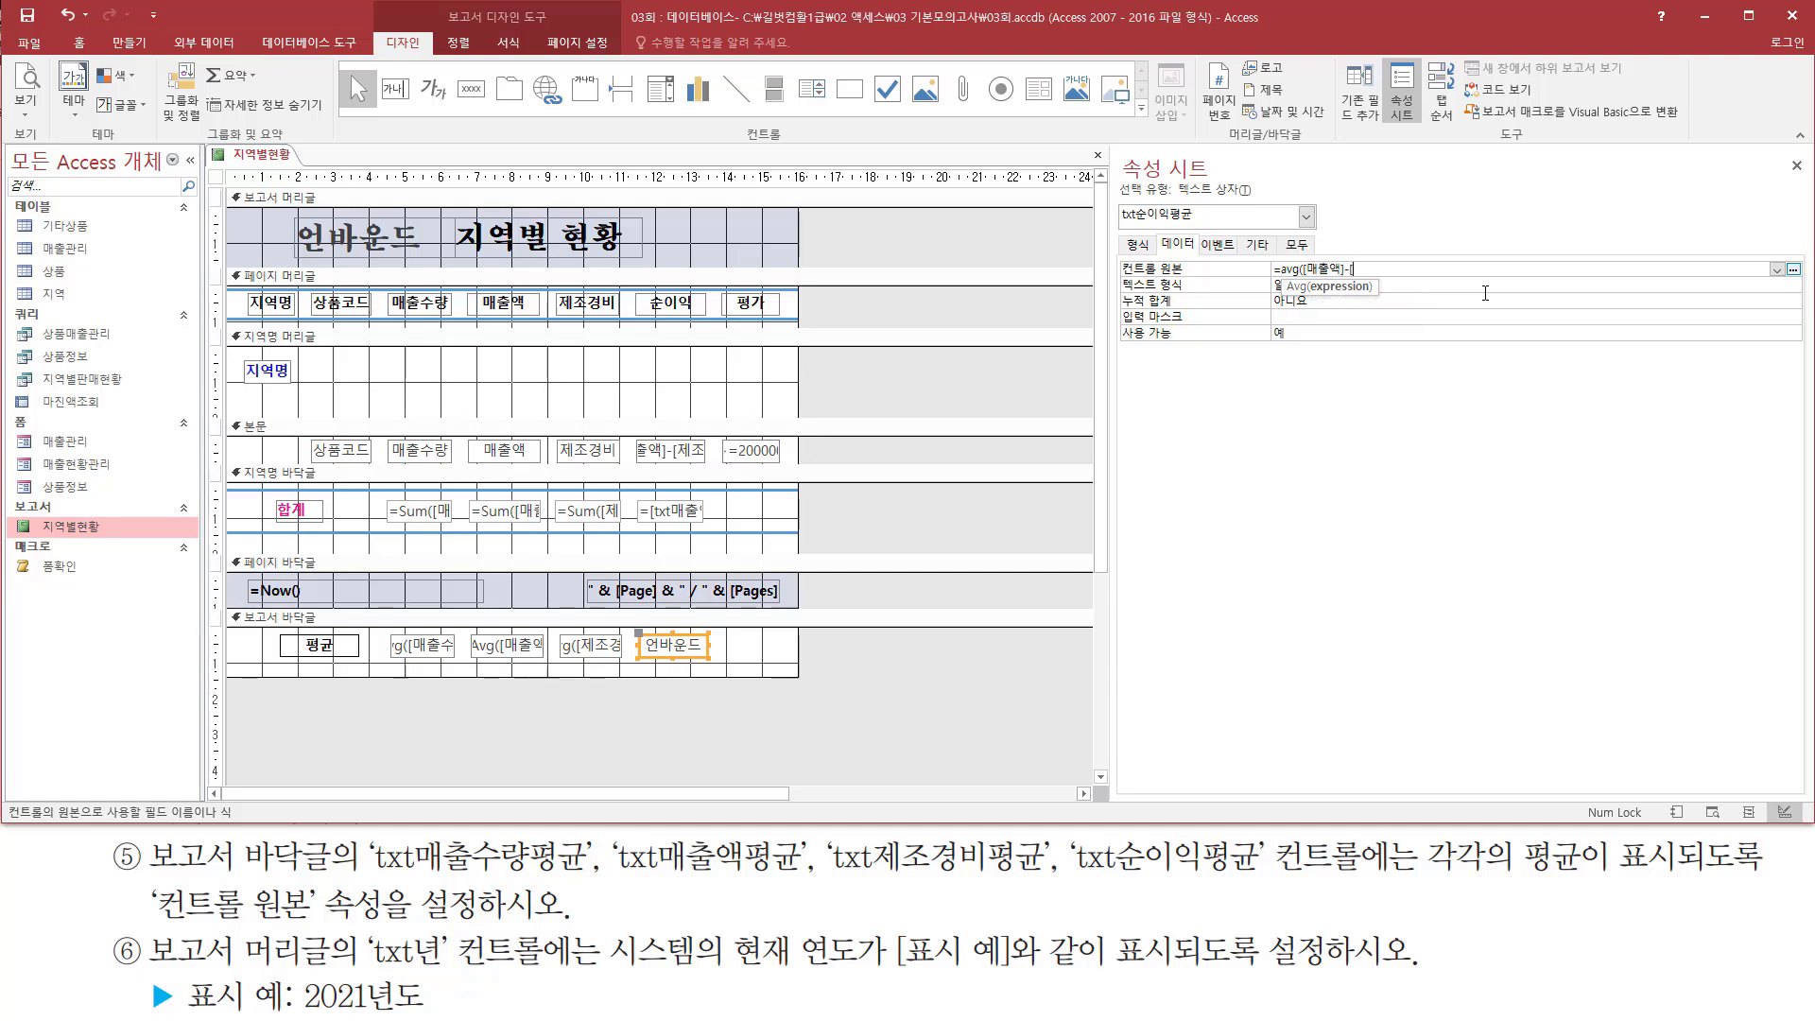
{"action": "type", "text": "제조경"}
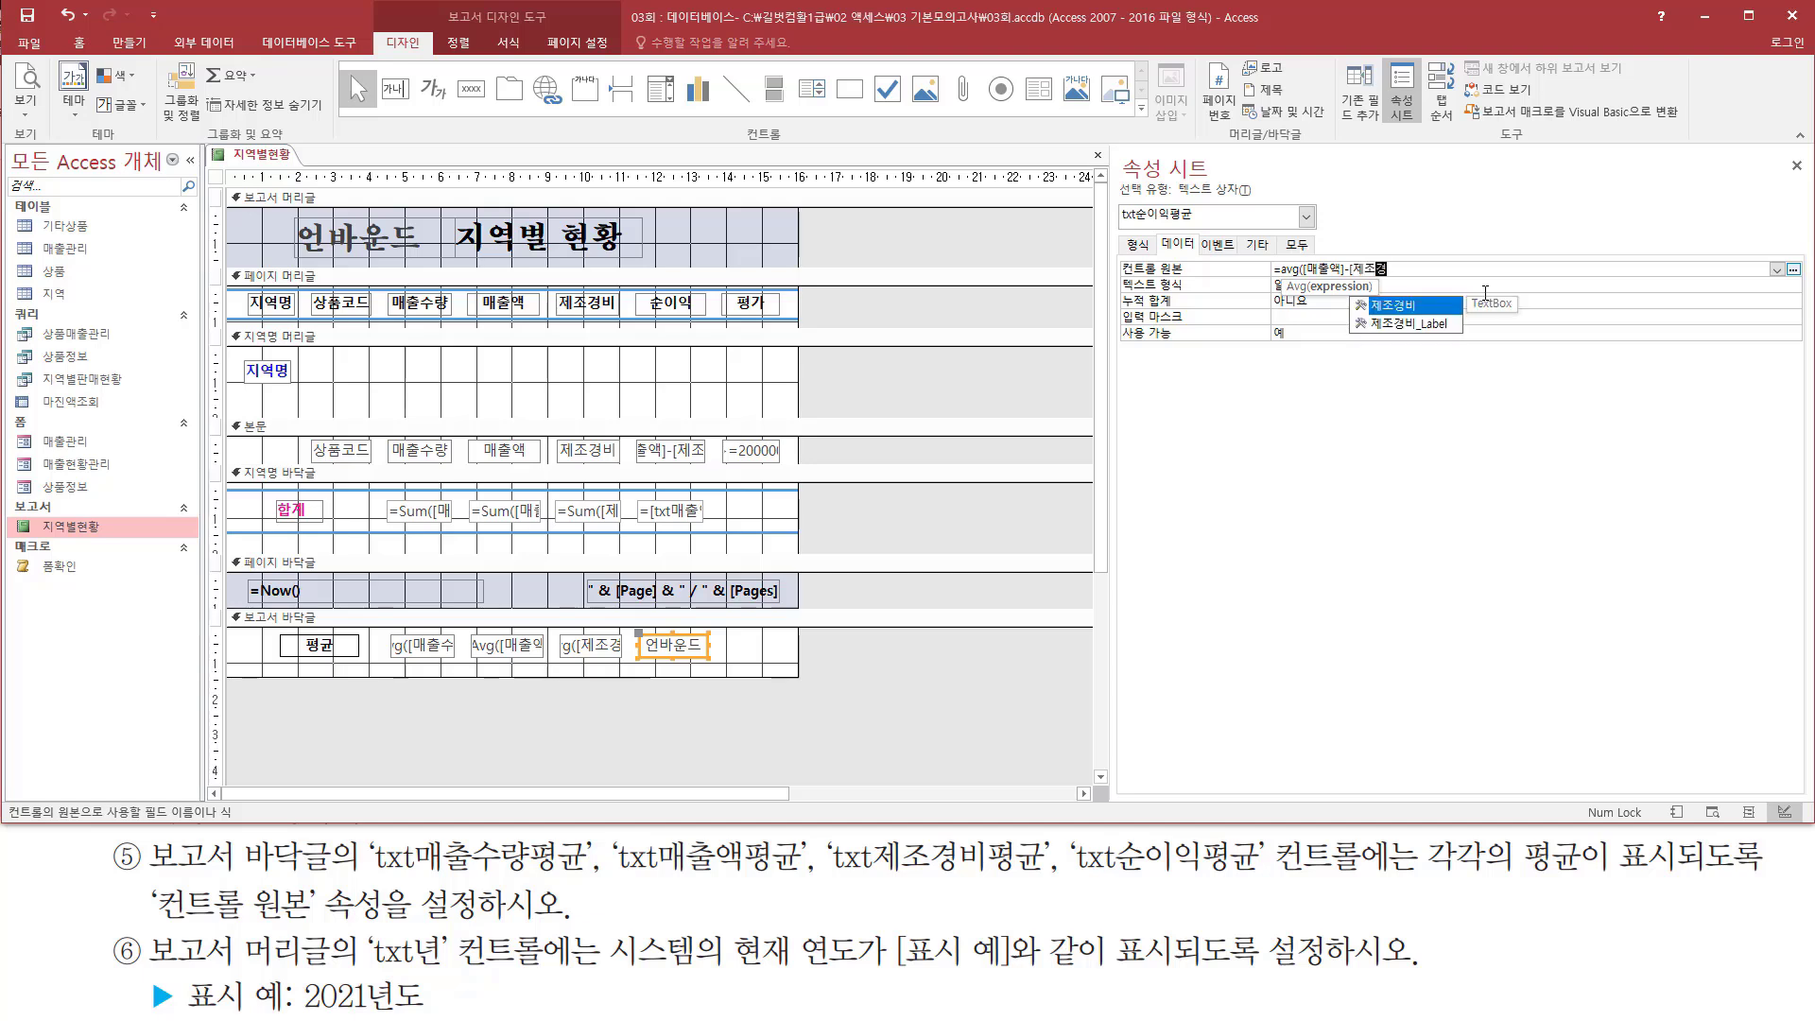
{"action": "type", "text": "비]"}
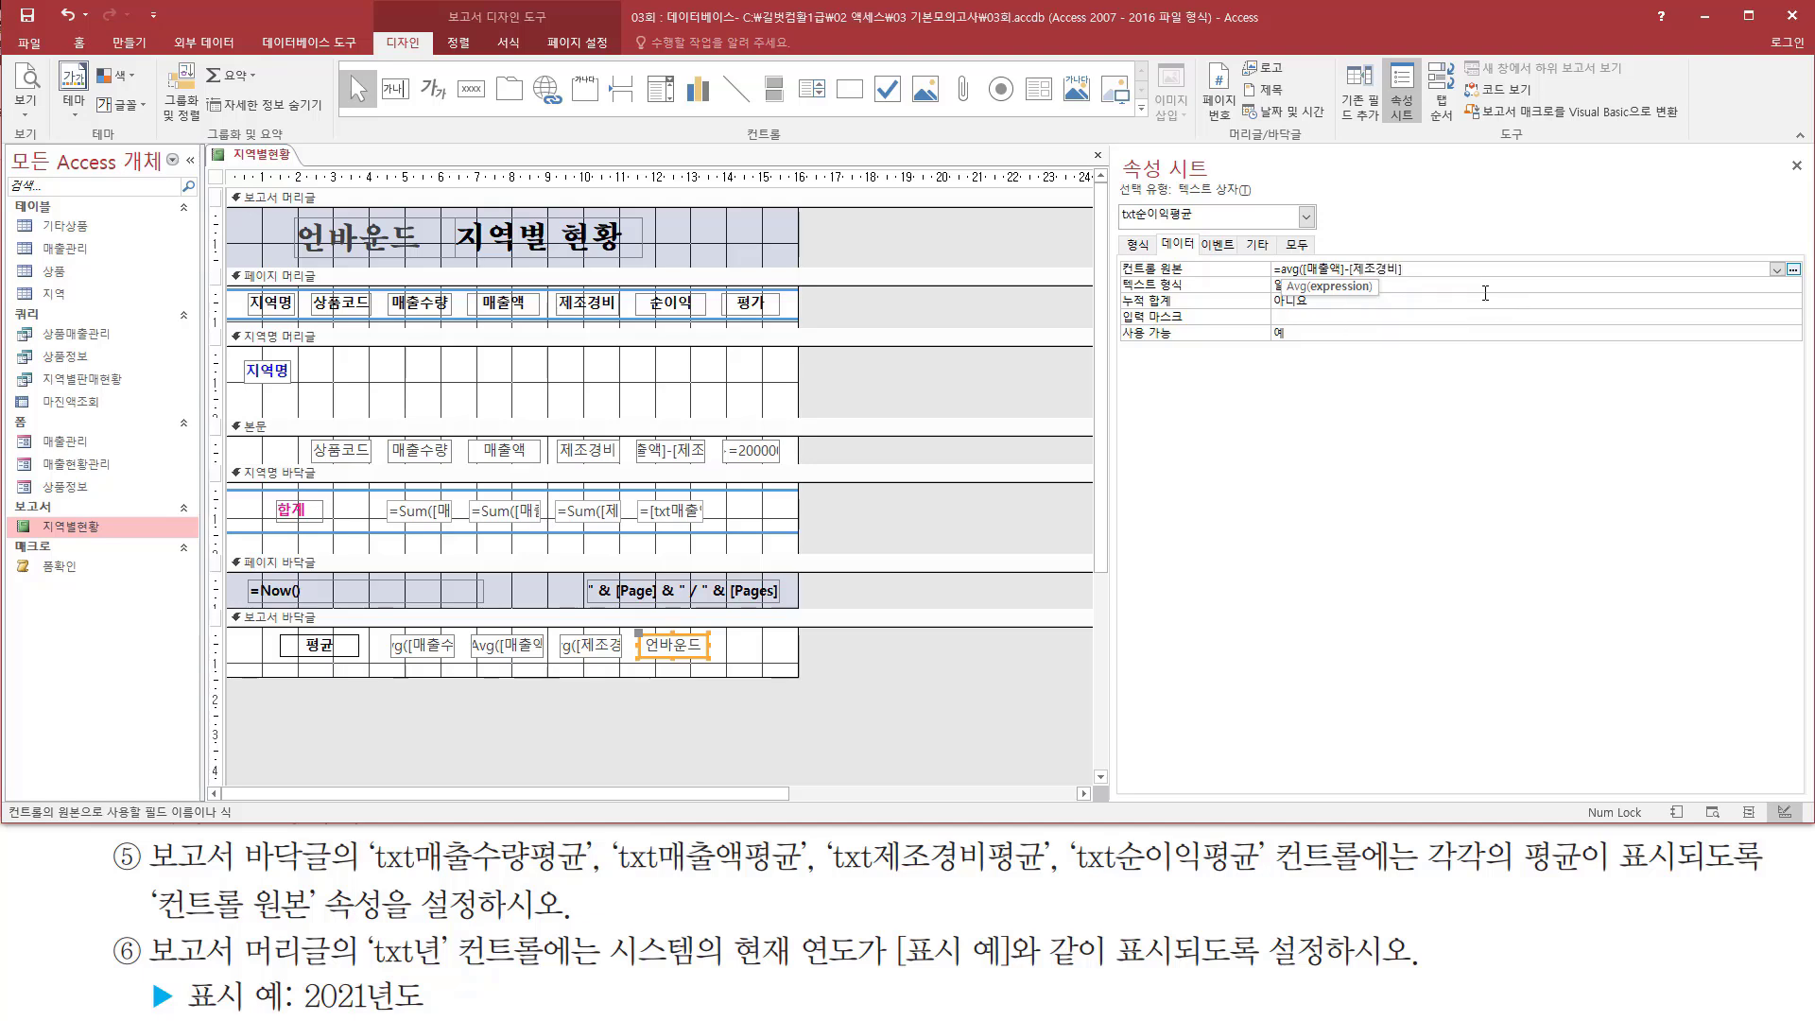
{"action": "type", "text": ")"}
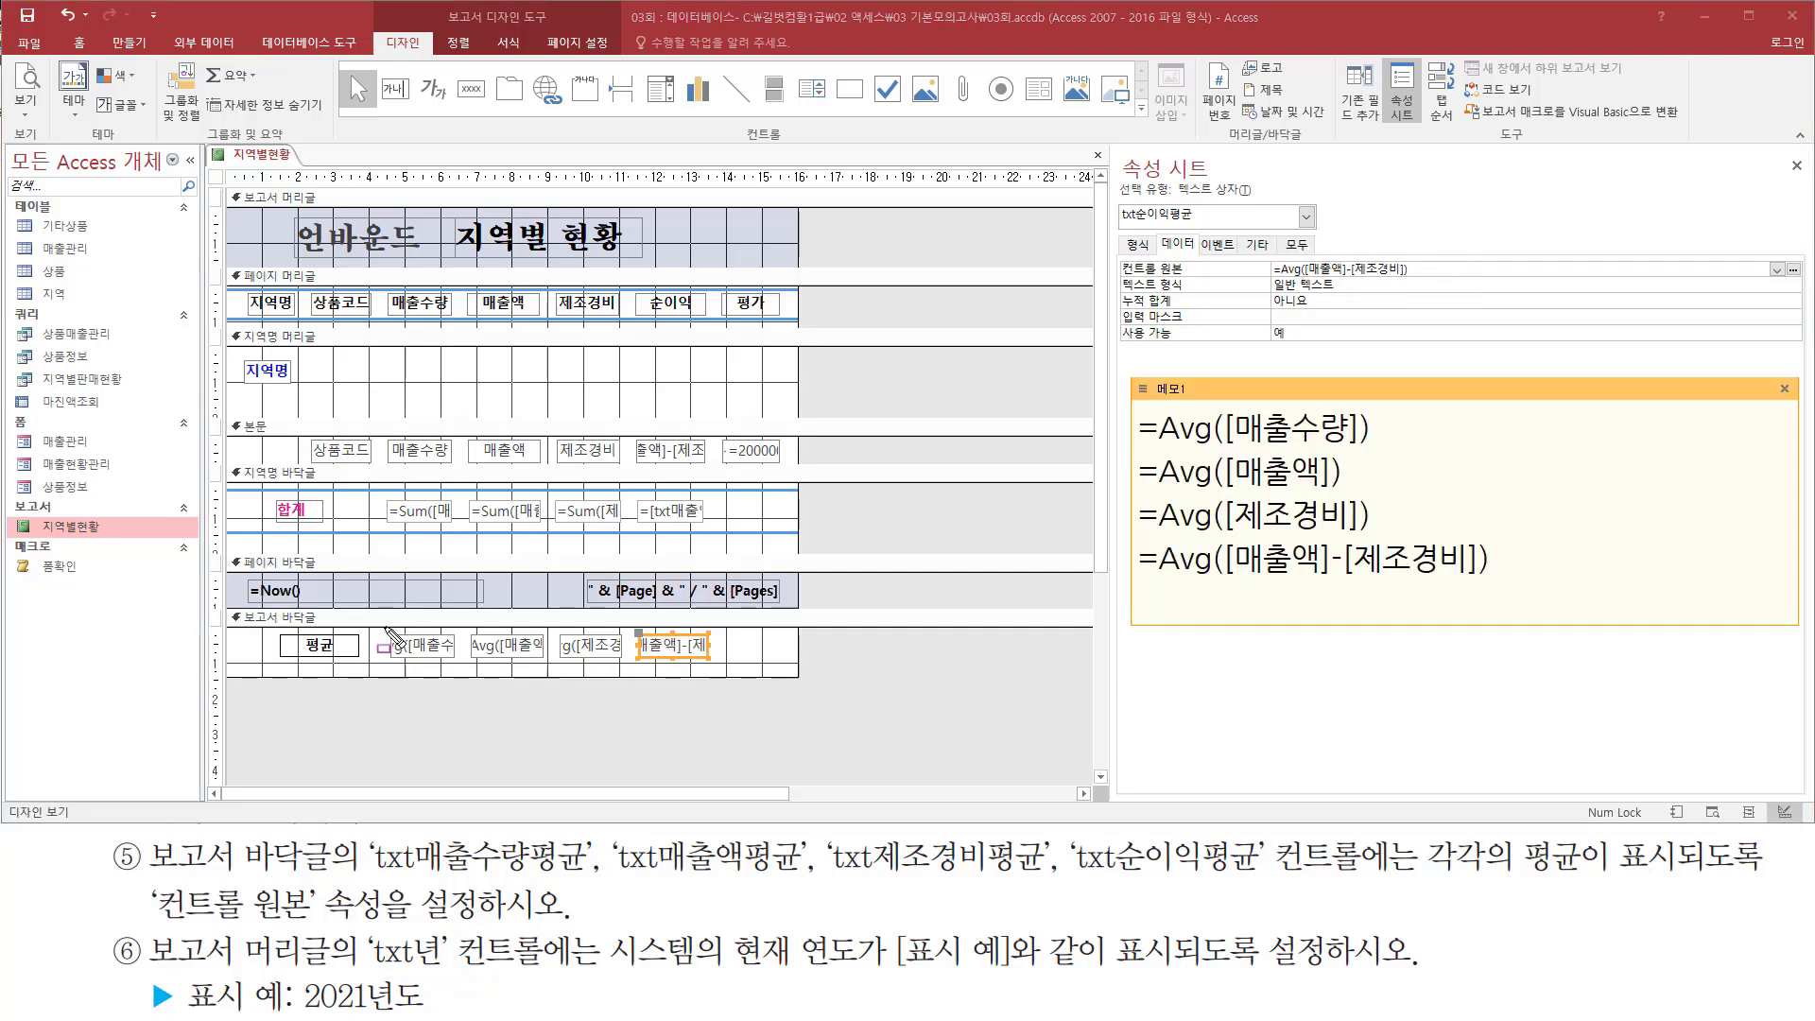
{"action": "mouse_move", "coordinate": [385, 626]}
{"action": "left_mouse_down"}
{"action": "mouse_move", "coordinate": [769, 672]}
{"action": "mouse_move", "coordinate": [737, 667]}
{"action": "left_mouse_up"}
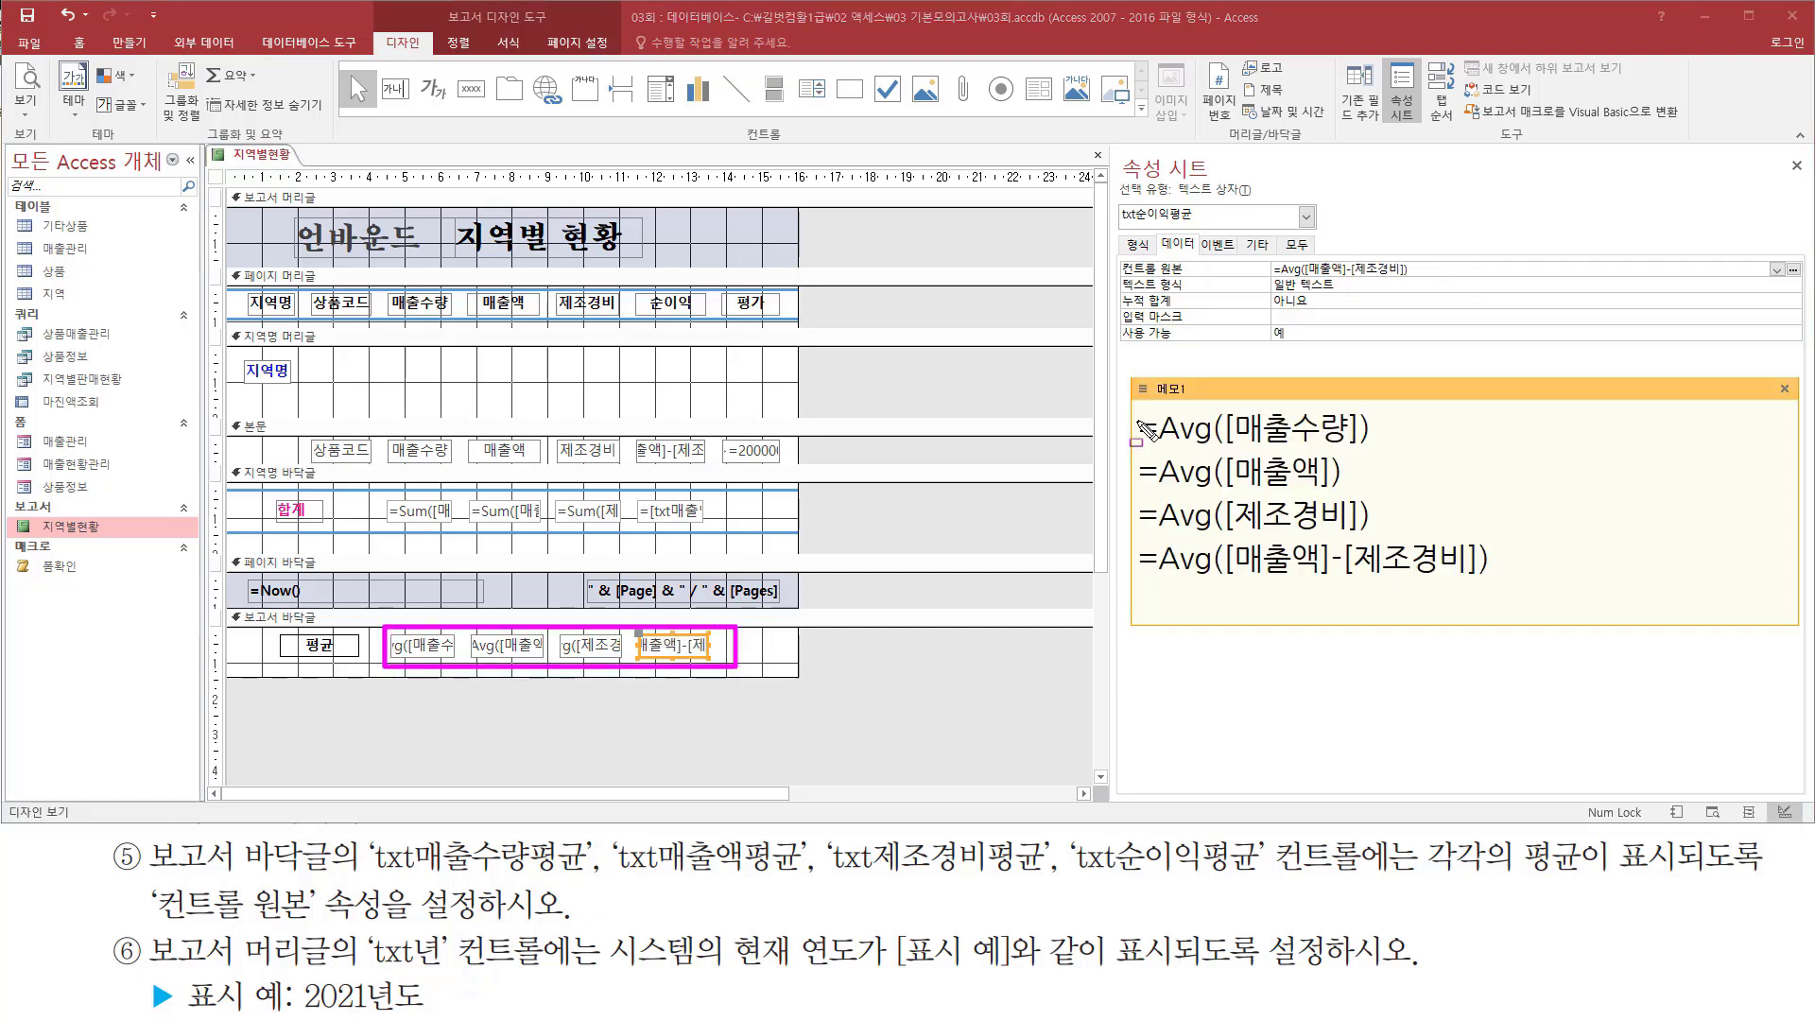
{"action": "left_click_drag", "start_coordinate": [1132, 406], "coordinate": [1520, 612]}
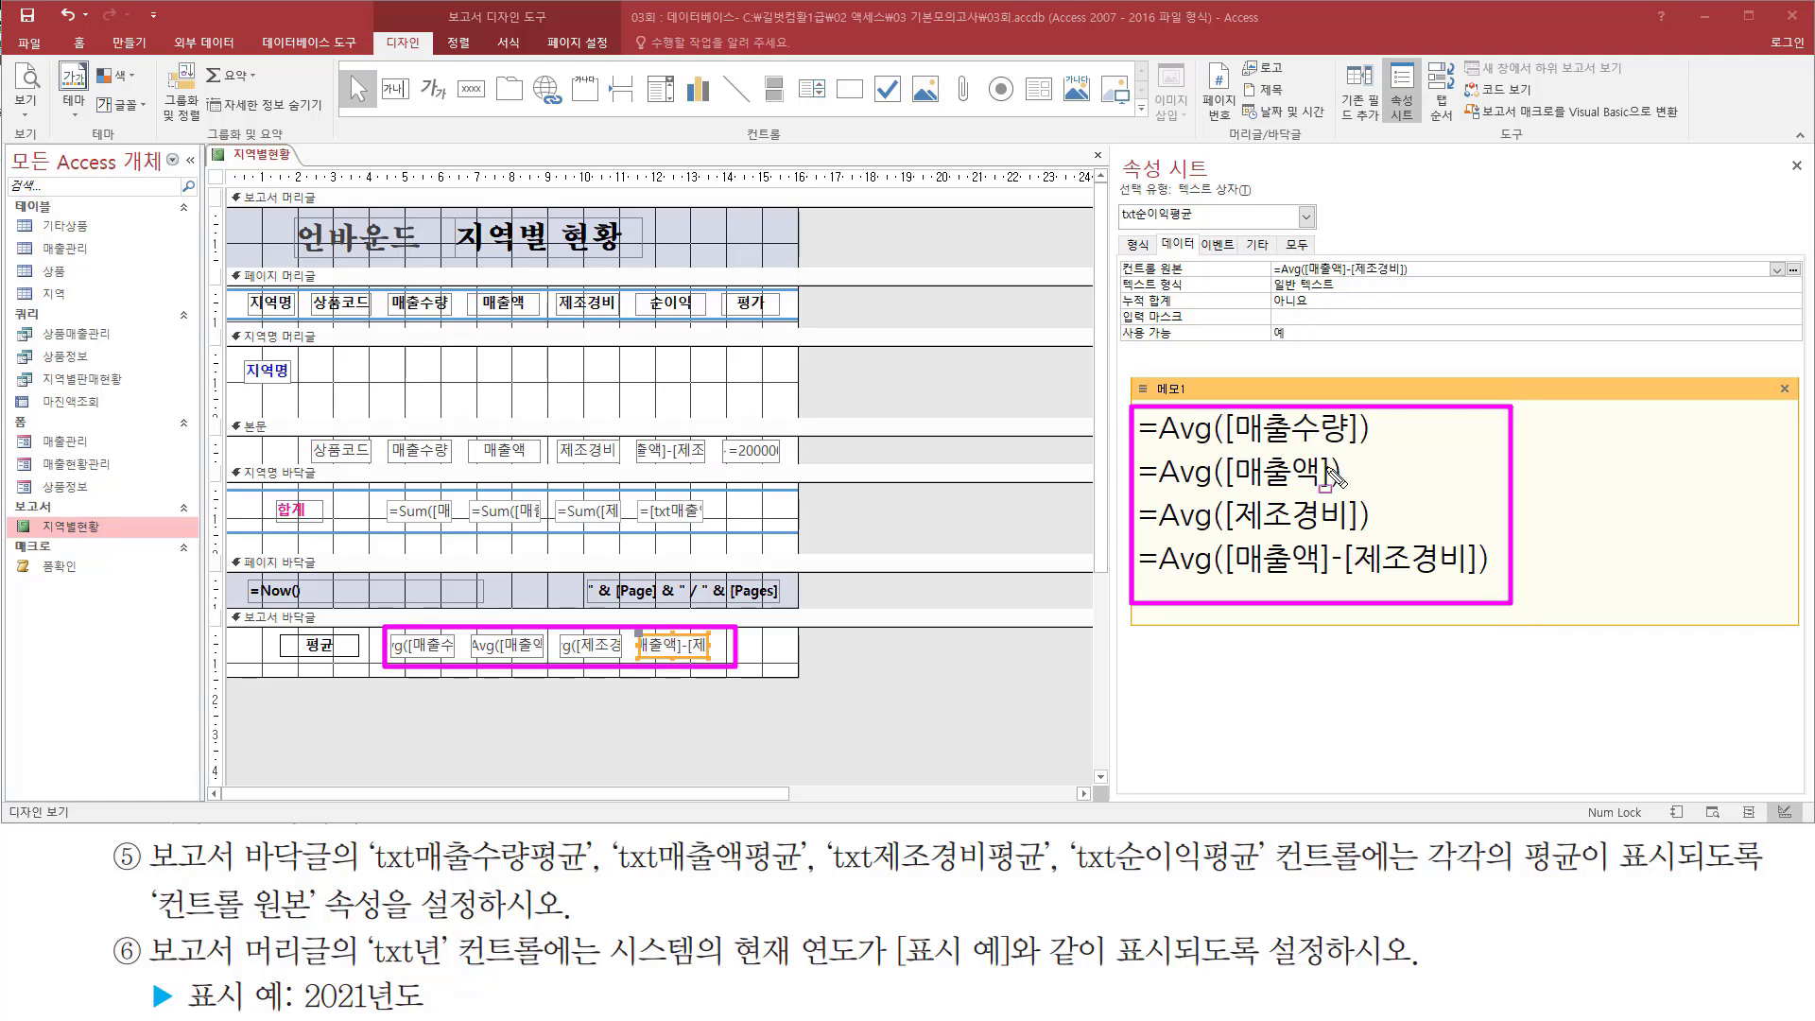
{"action": "left_click_drag", "start_coordinate": [1134, 413], "coordinate": [1391, 522]}
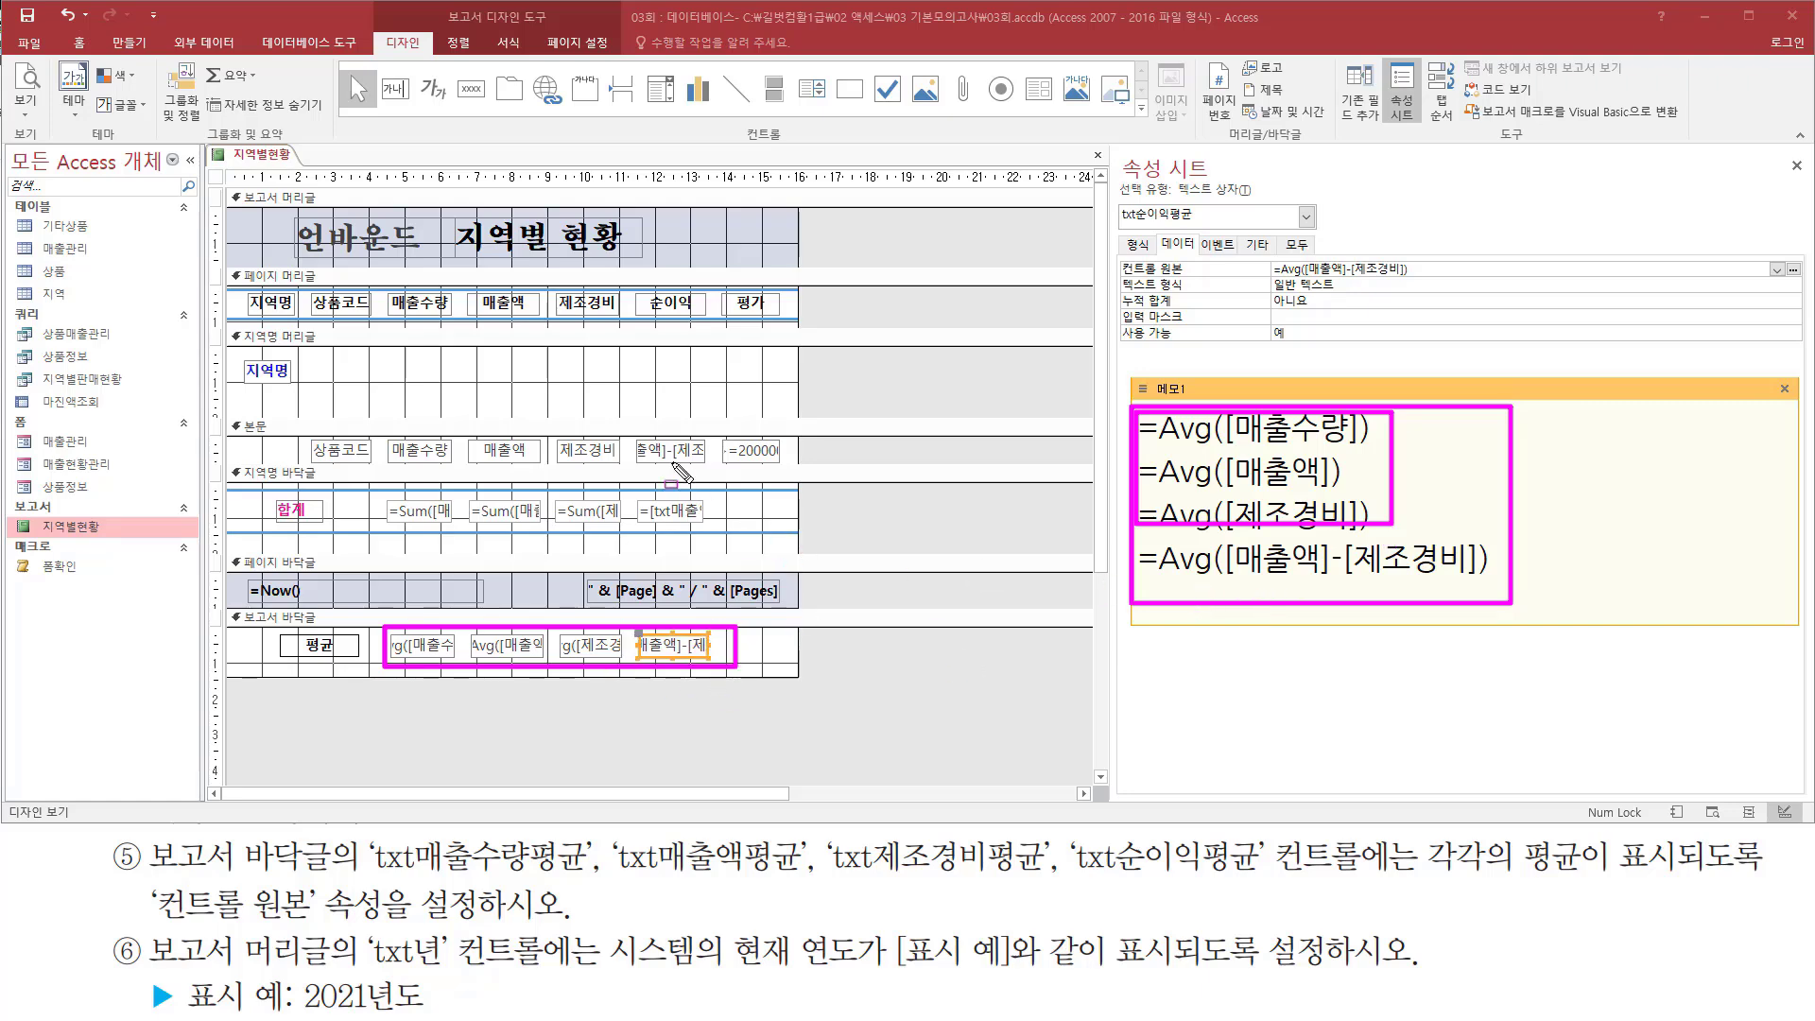
{"action": "left_click_drag", "start_coordinate": [631, 462], "coordinate": [710, 463]}
{"action": "mouse_move", "coordinate": [1225, 578]}
{"action": "left_mouse_down"}
{"action": "mouse_move", "coordinate": [1481, 579]}
{"action": "mouse_move", "coordinate": [1479, 541]}
{"action": "left_mouse_up"}
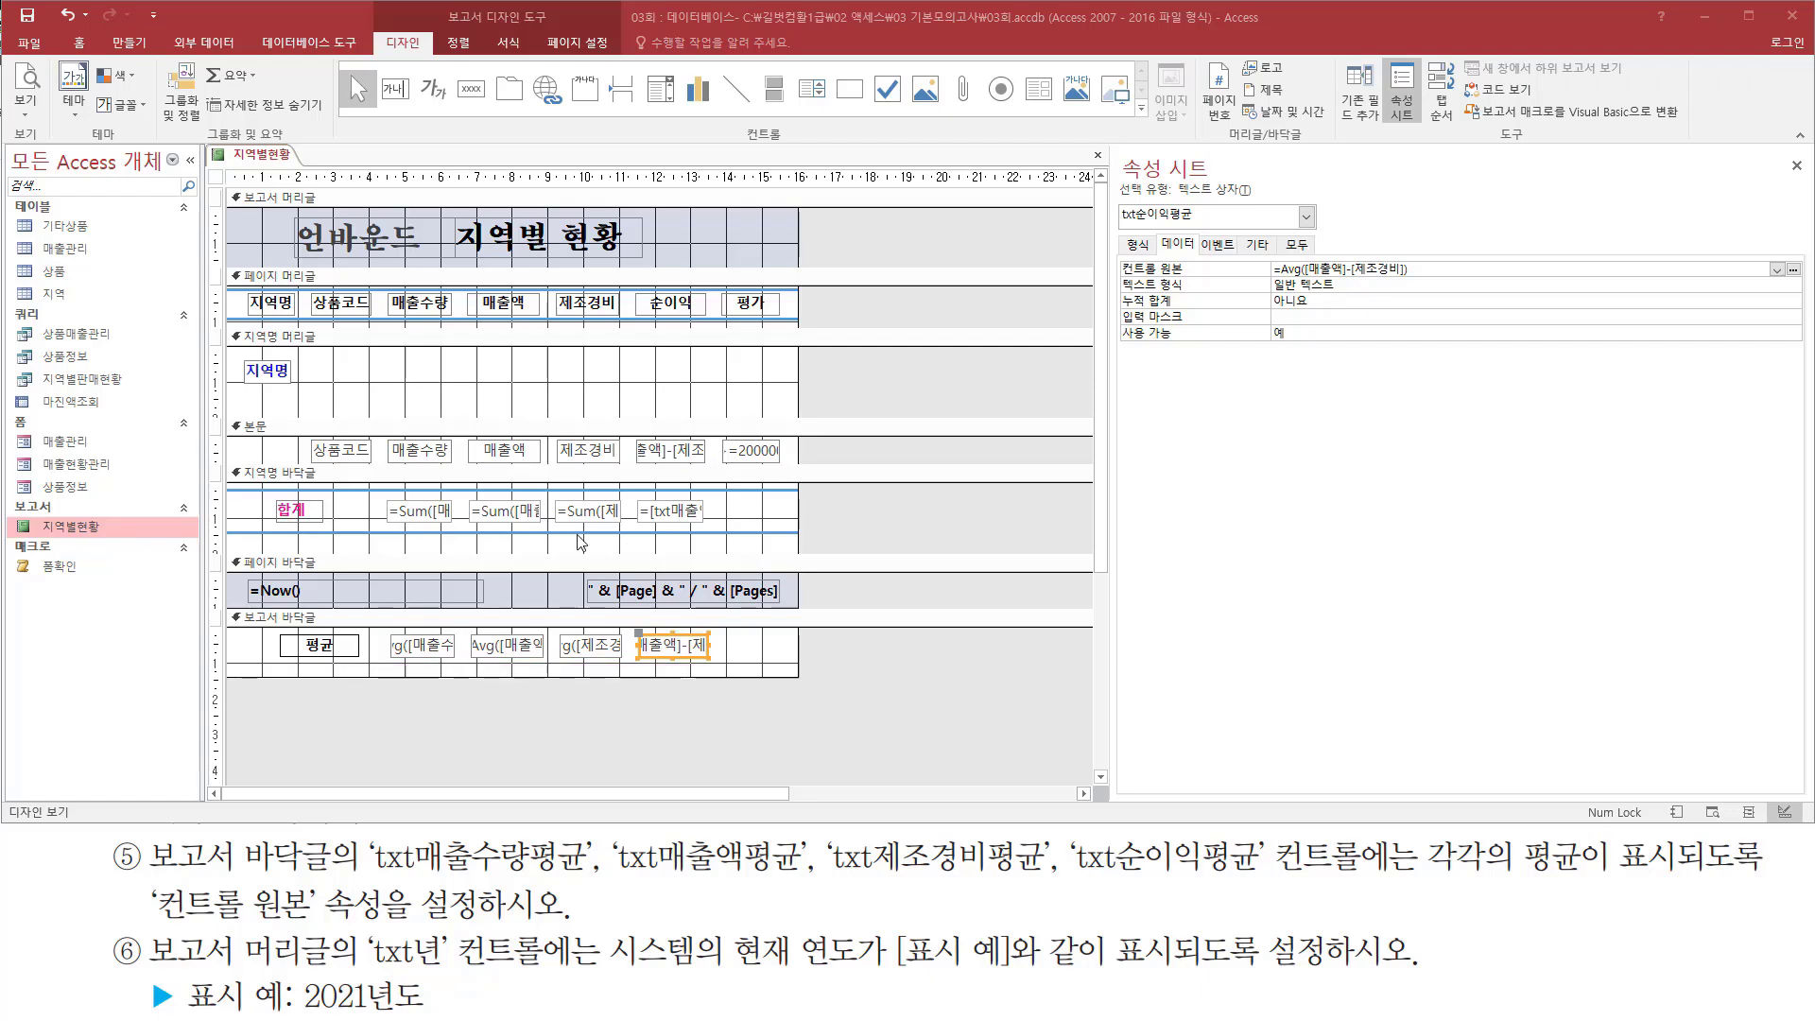
Step: Open the report in print preview and go to its last page to check the averages in the report footer
{"action": "left_click", "coordinate": [854, 369]}
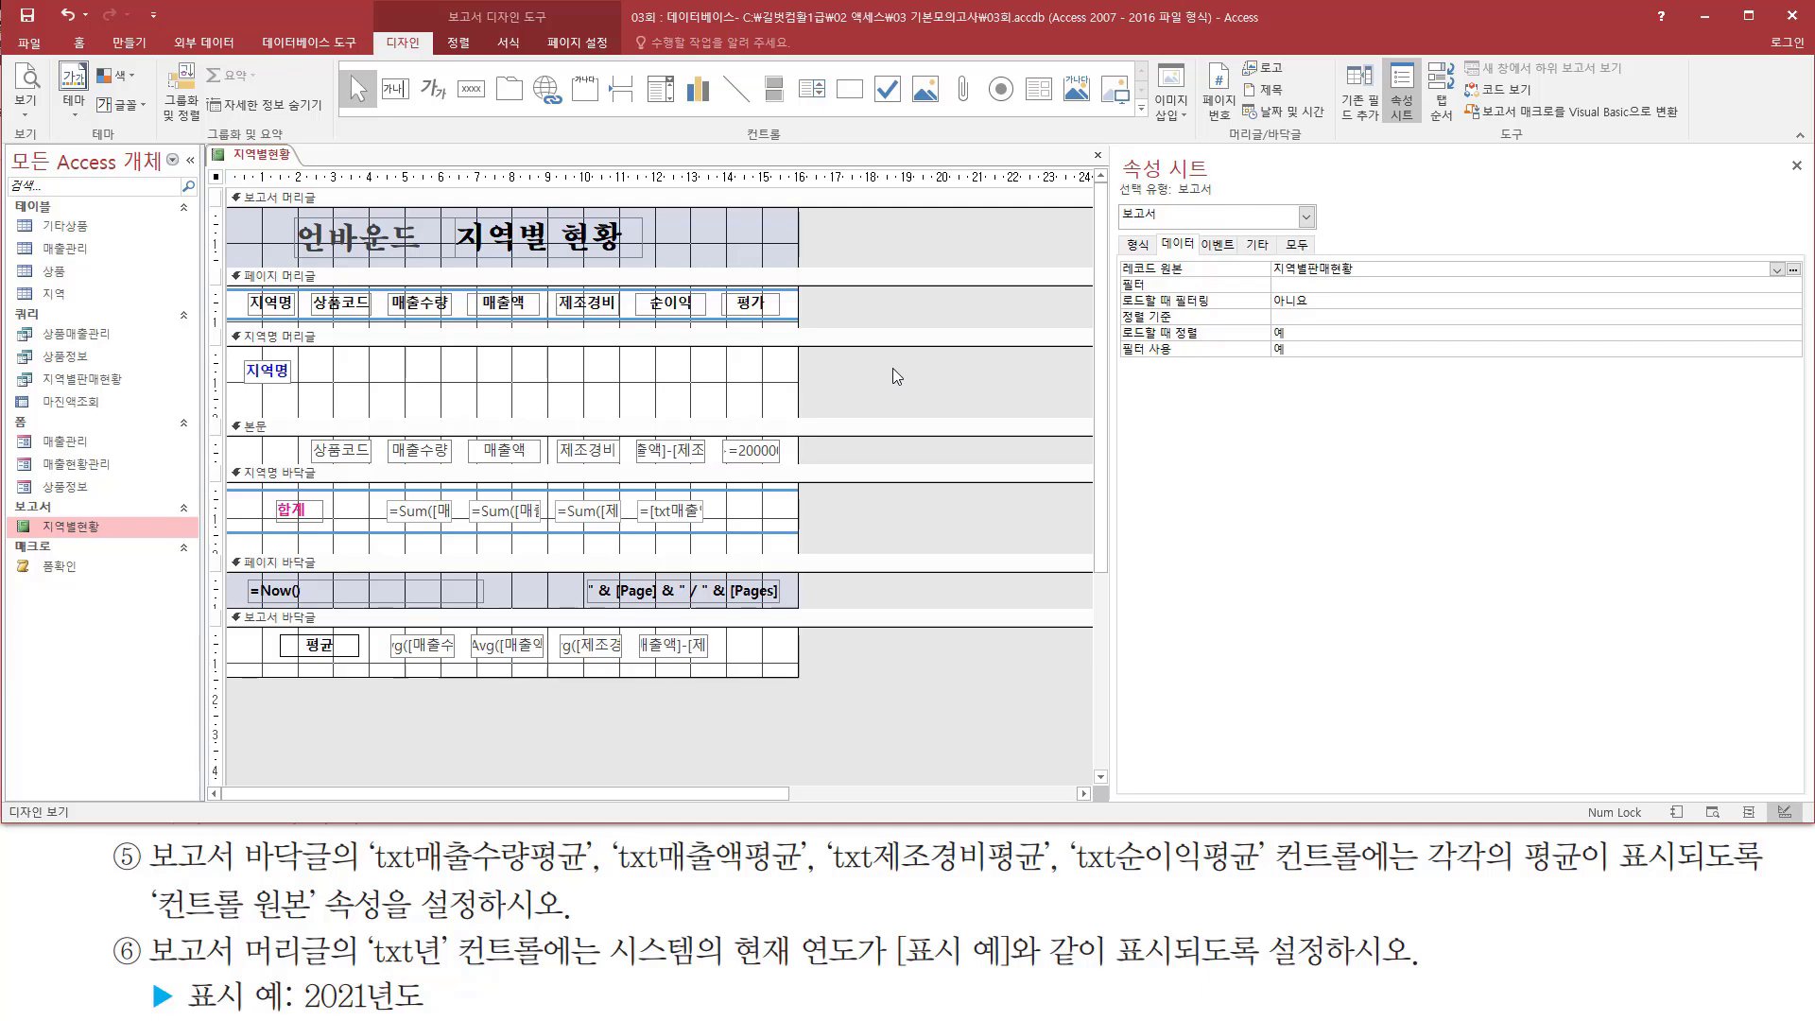
{"action": "right_click", "coordinate": [895, 376]}
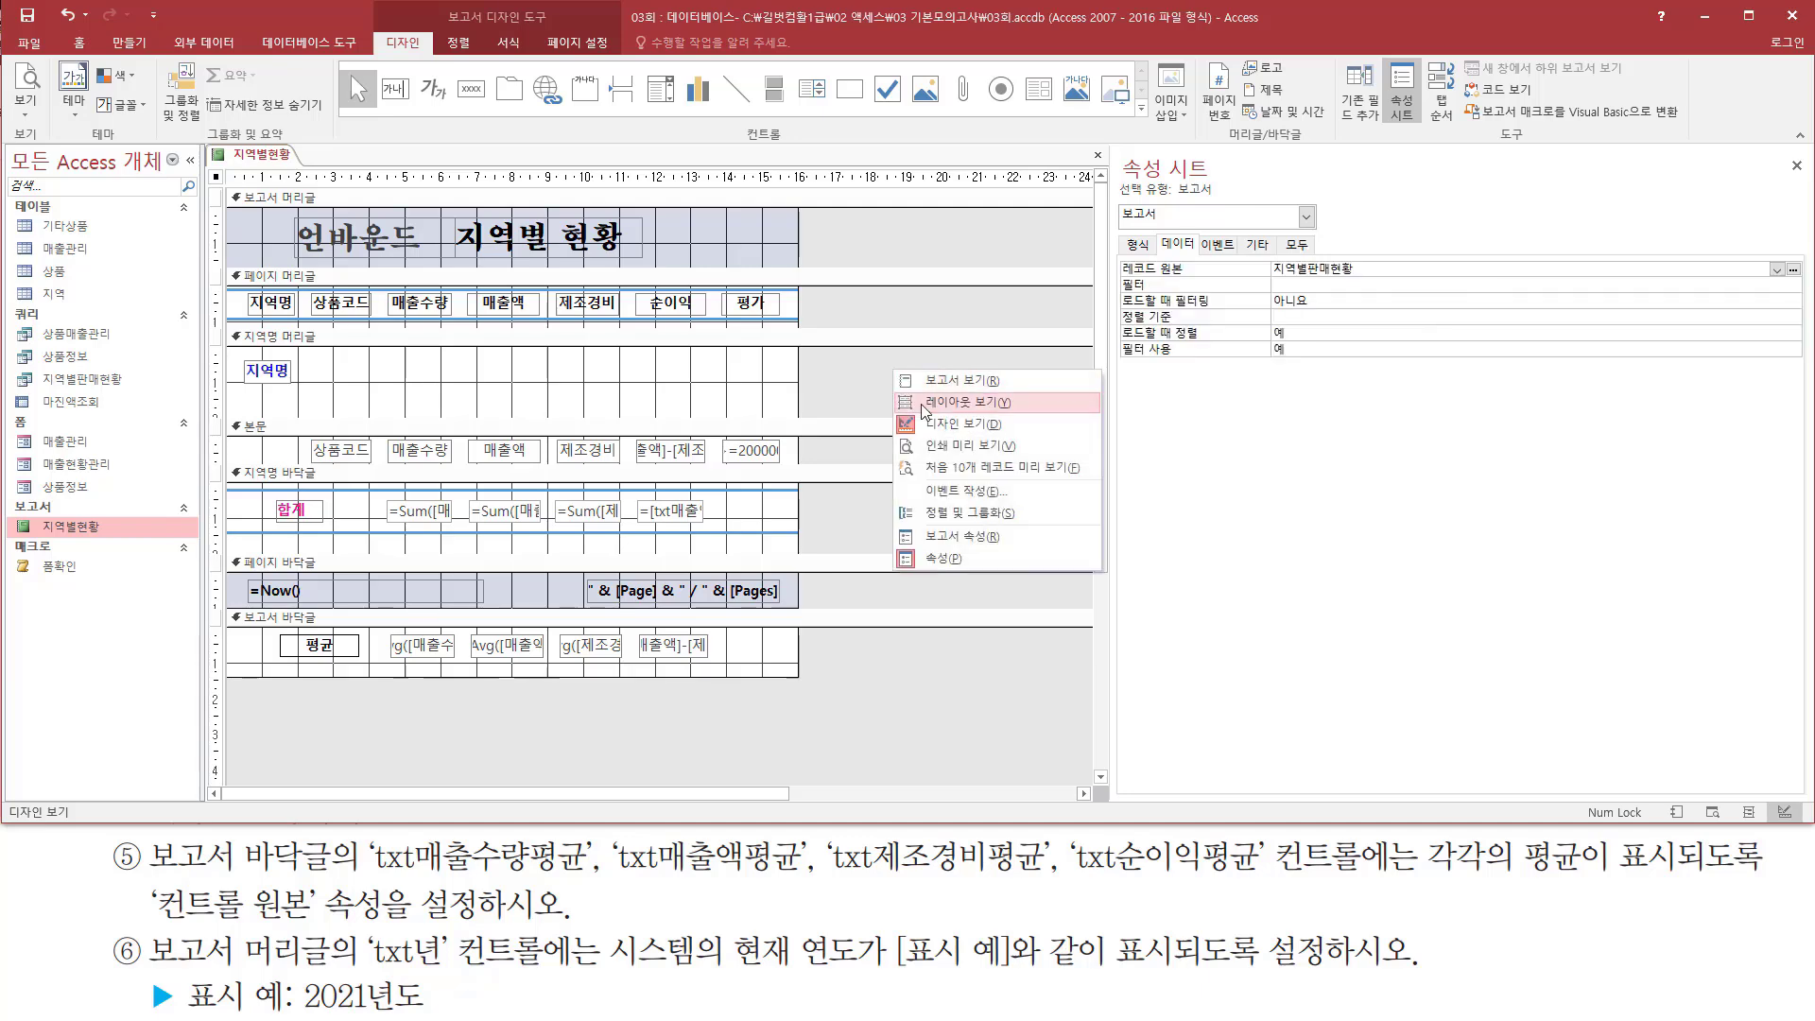
{"action": "left_click", "coordinate": [954, 445]}
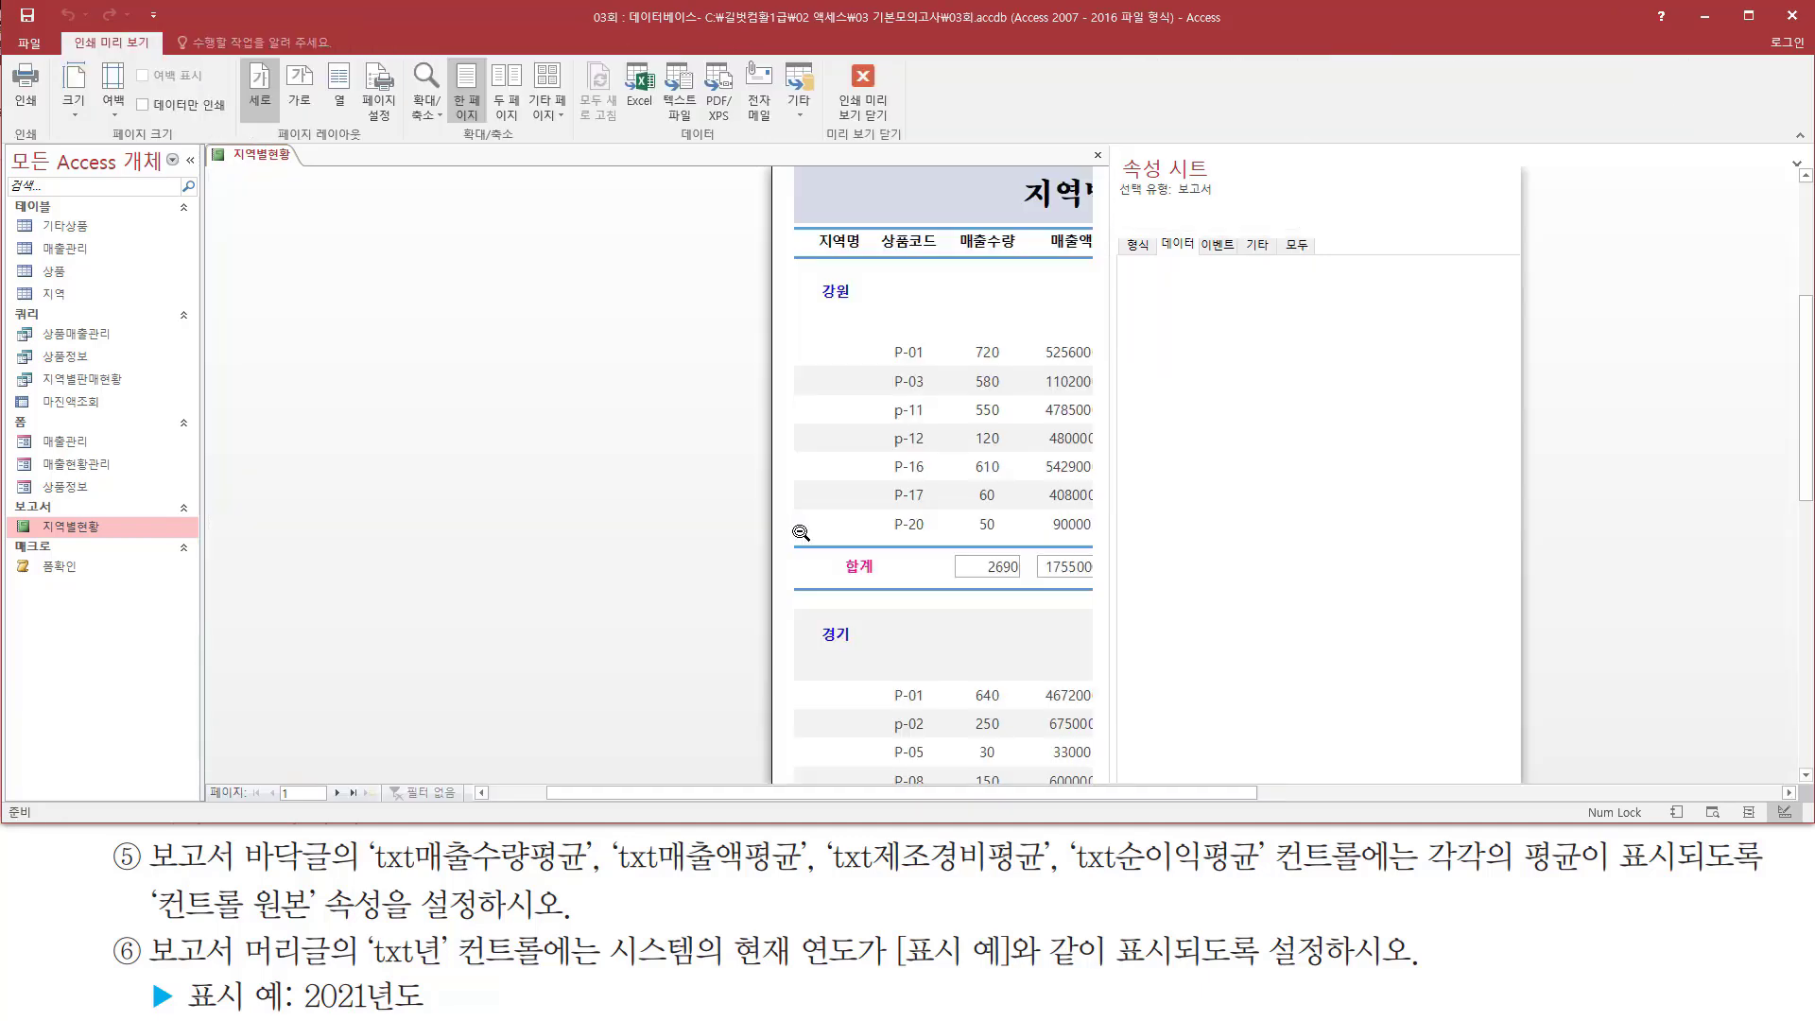
{"action": "scroll", "coordinate": [1294, 526], "scroll_direction": "down", "scroll_amount": 3}
{"action": "scroll", "coordinate": [1294, 526], "scroll_direction": "down", "scroll_amount": 5}
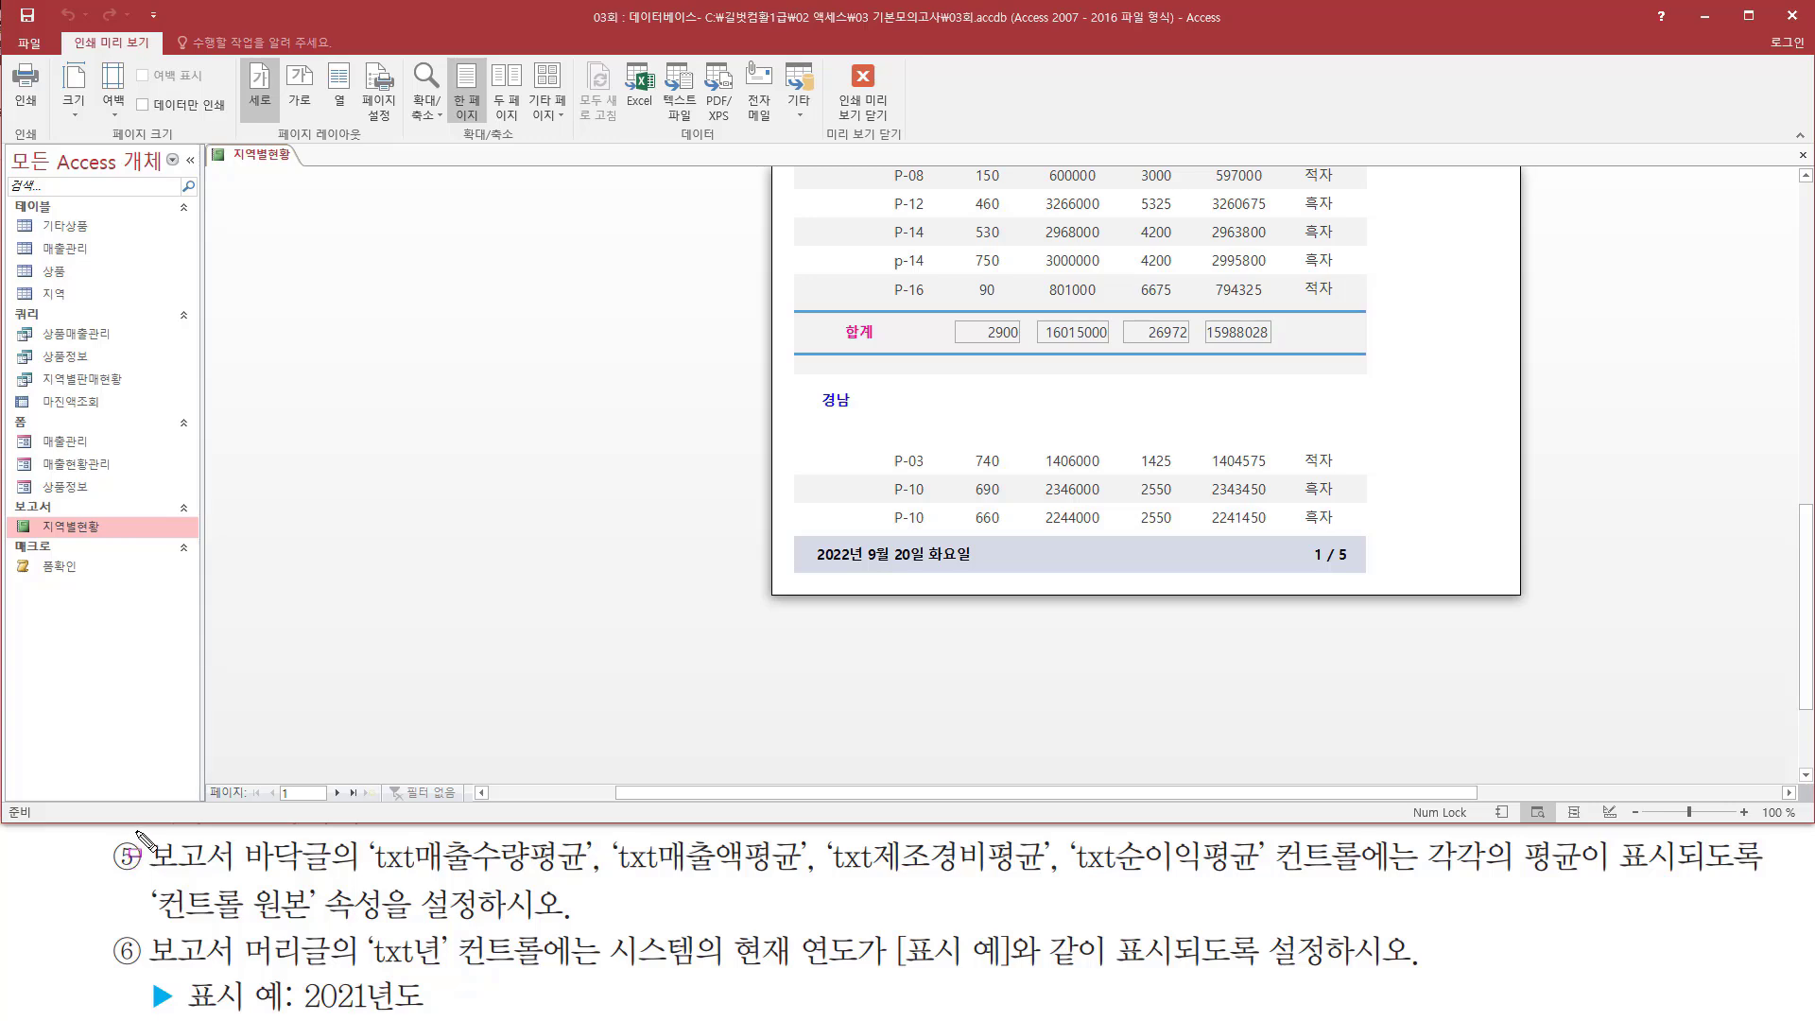
{"action": "mouse_move", "coordinate": [135, 831]}
{"action": "left_mouse_down"}
{"action": "mouse_move", "coordinate": [302, 896]}
{"action": "mouse_move", "coordinate": [335, 888]}
{"action": "left_mouse_up"}
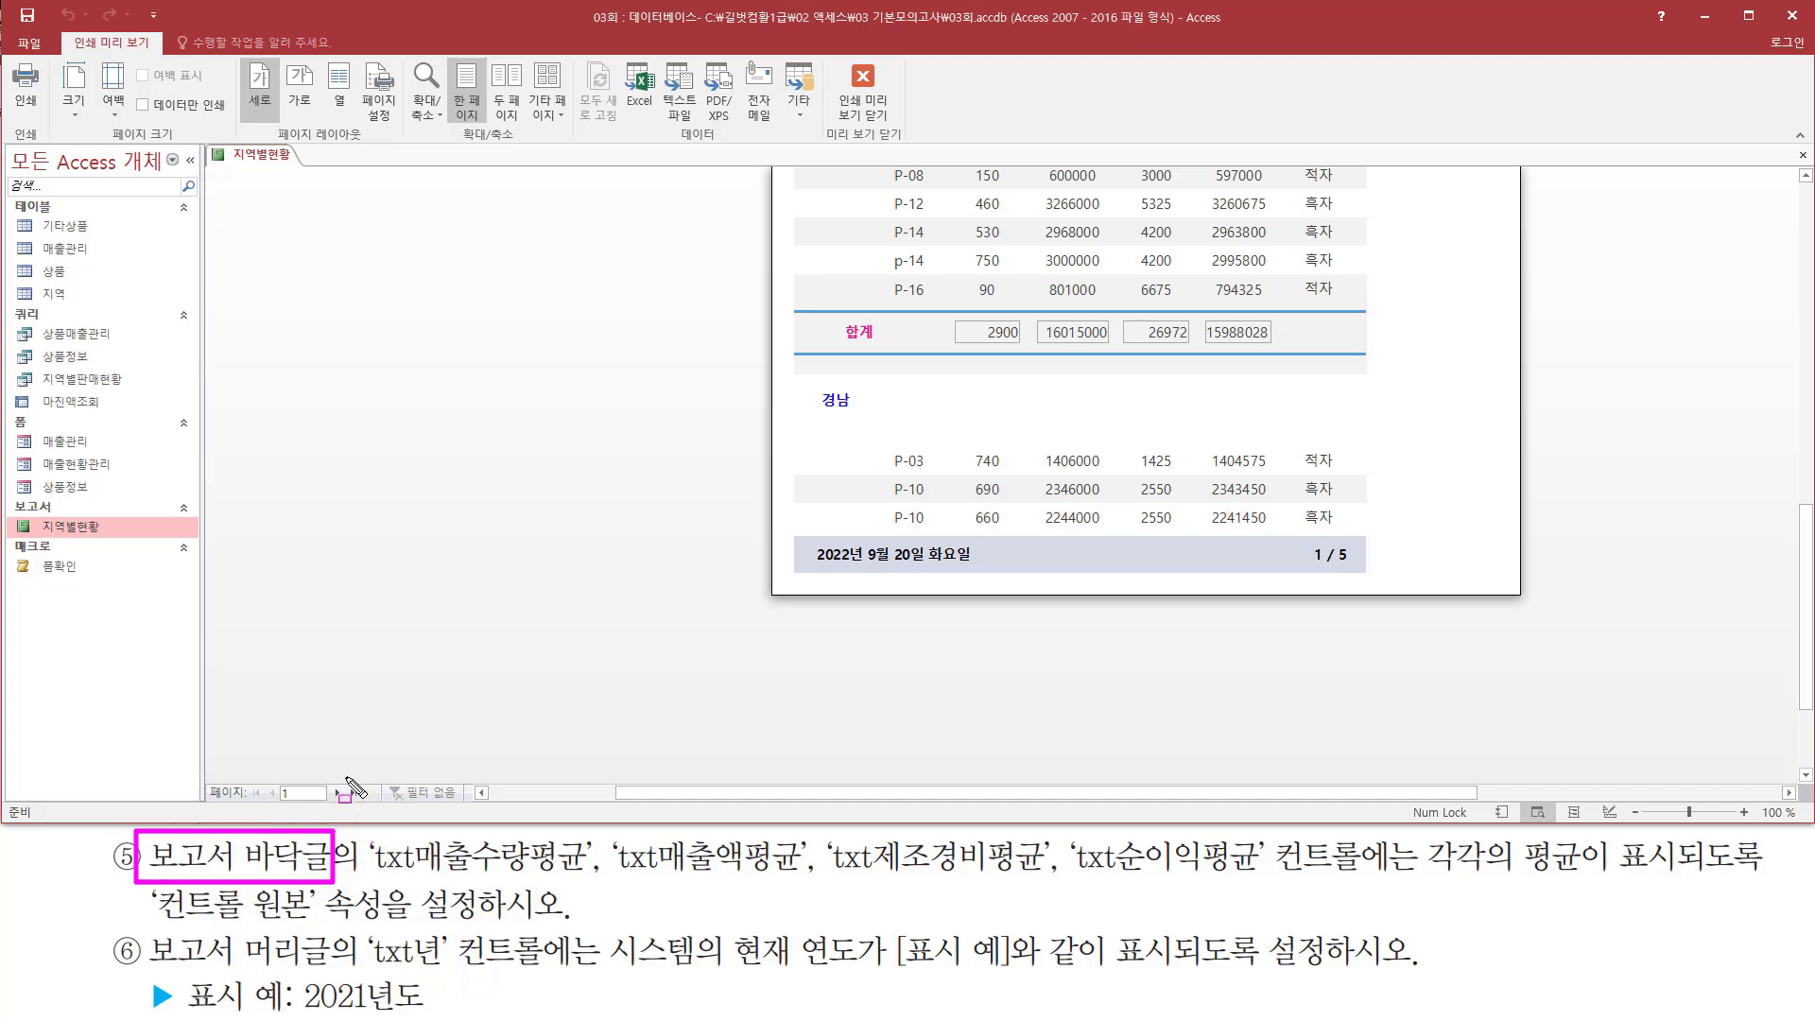
{"action": "mouse_move", "coordinate": [201, 767]}
{"action": "left_mouse_down"}
{"action": "mouse_move", "coordinate": [434, 813]}
{"action": "mouse_move", "coordinate": [370, 804]}
{"action": "left_mouse_up"}
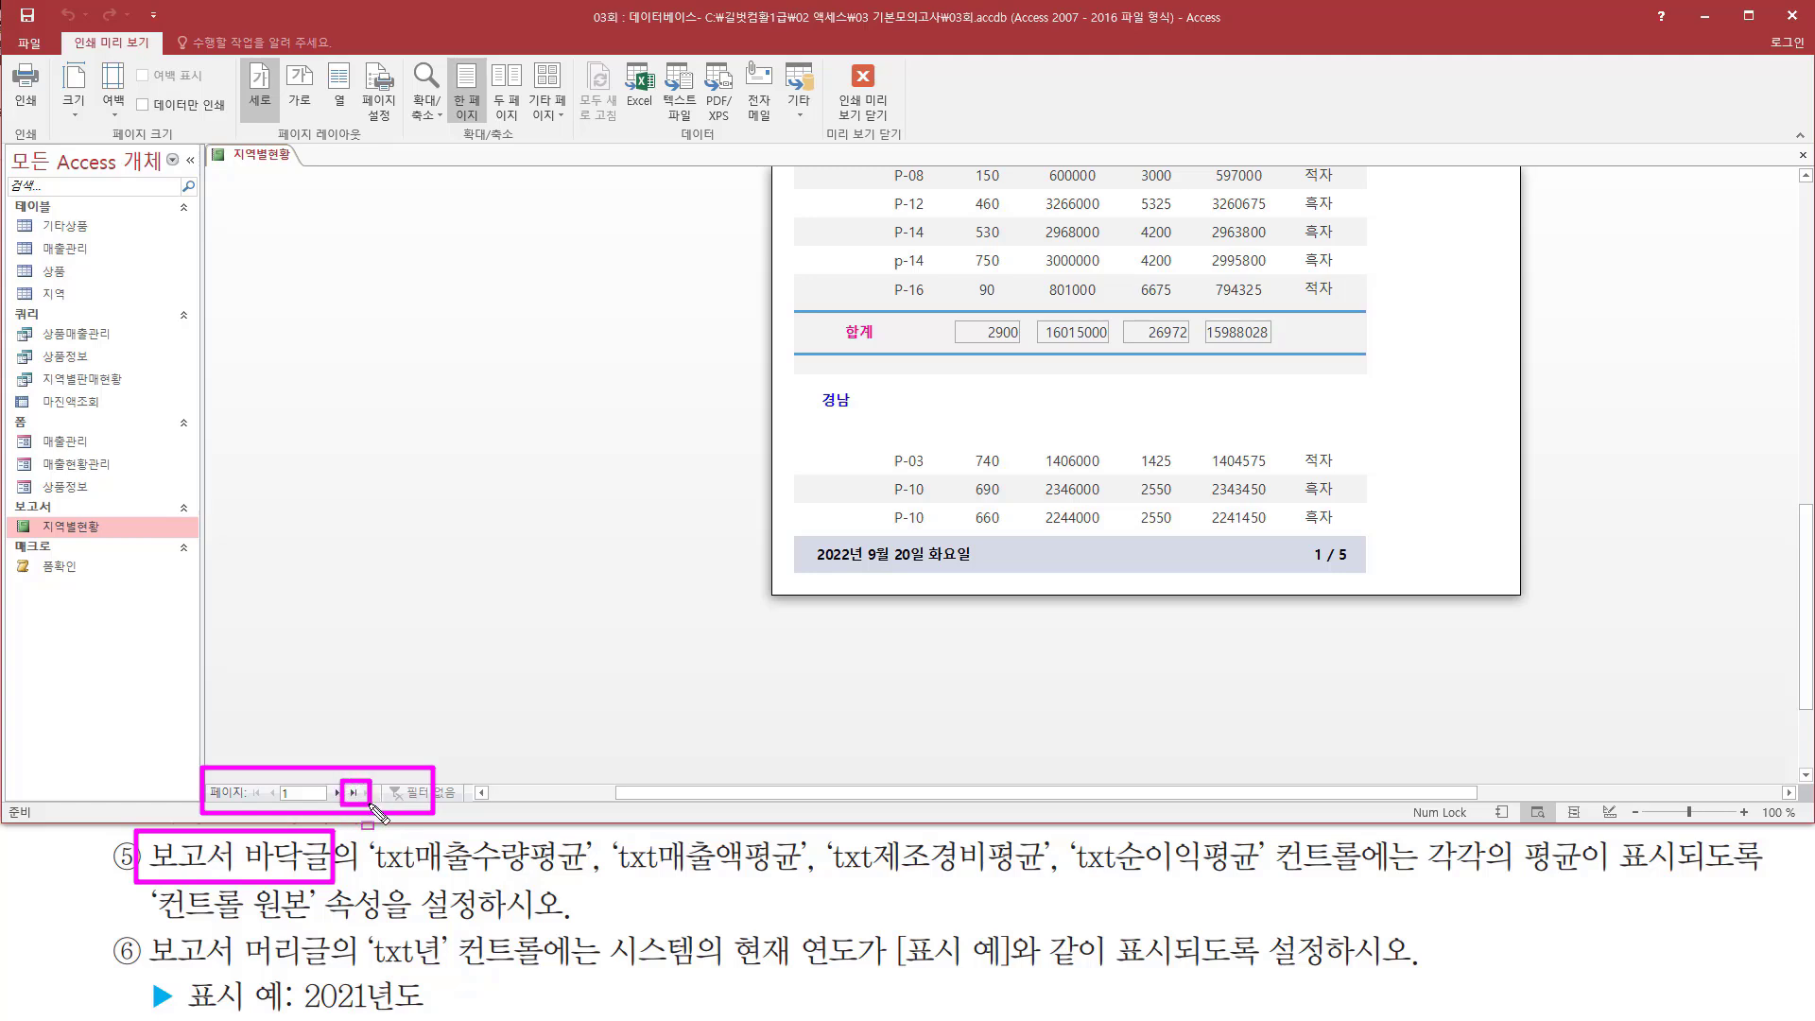
{"action": "key", "text": "Escape"}
{"action": "left_click", "coordinate": [353, 793]}
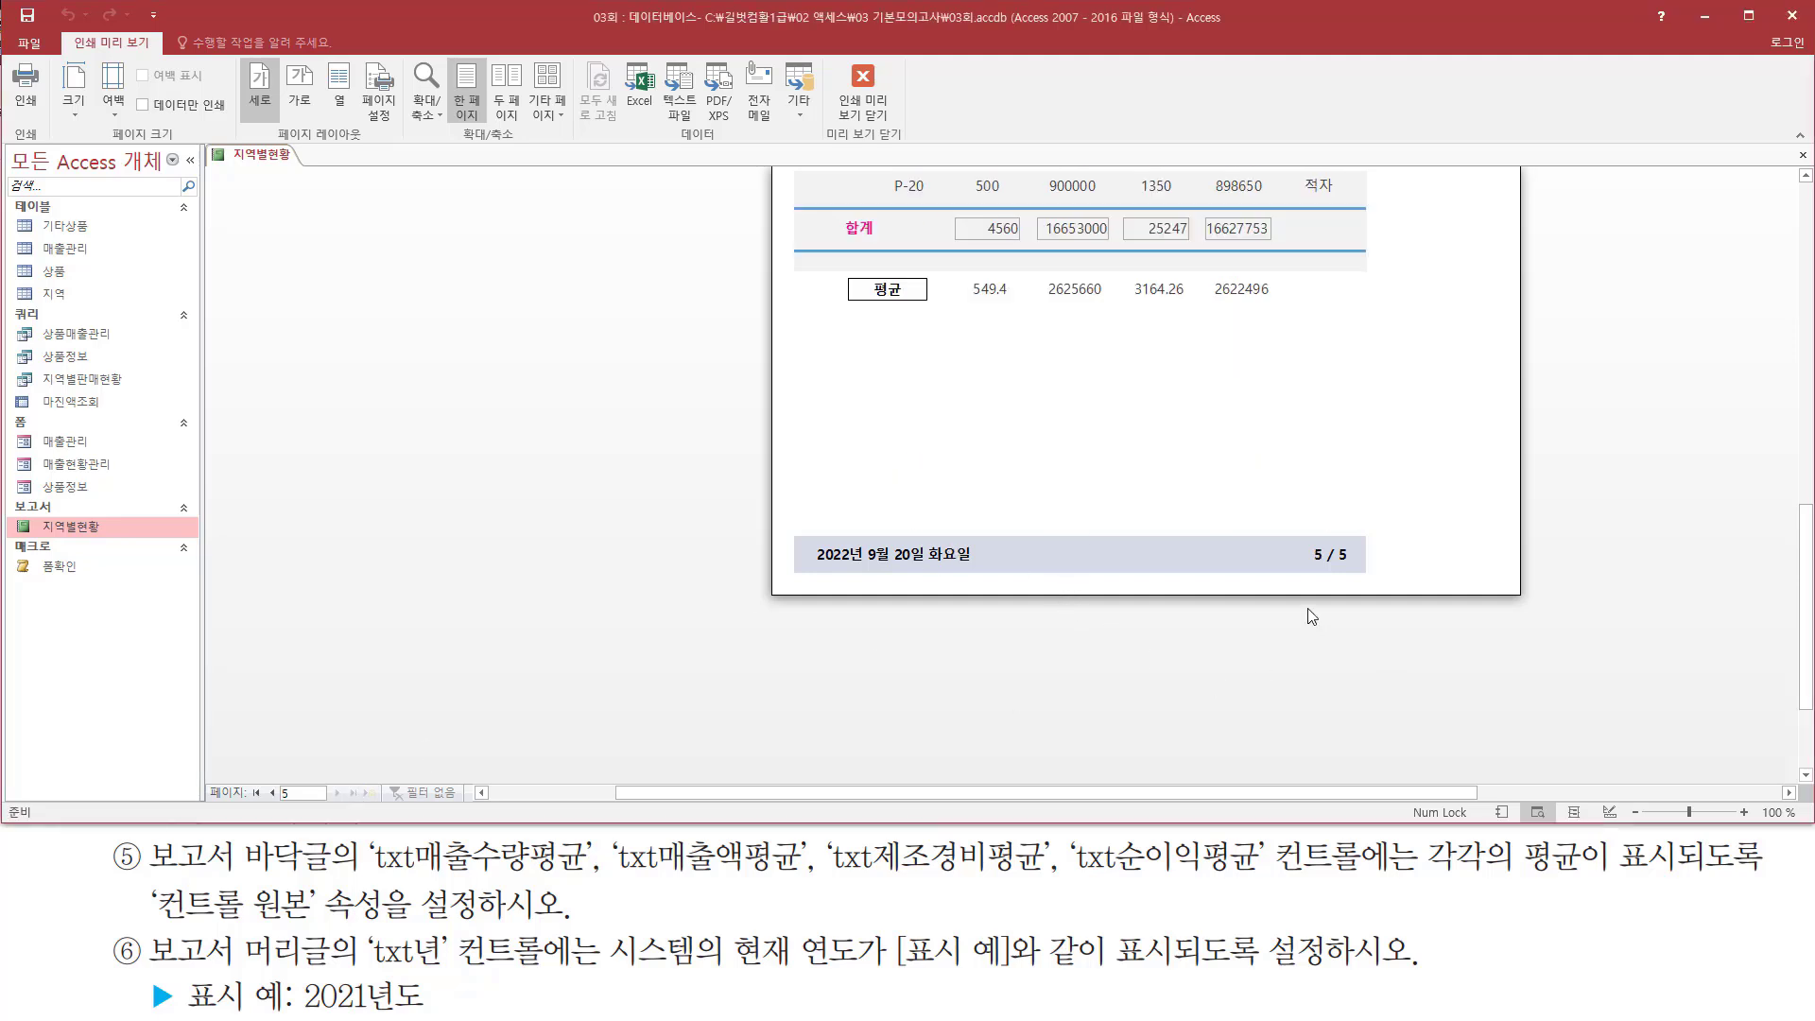
{"action": "key", "text": "ctrl+2"}
{"action": "left_click_drag", "start_coordinate": [1308, 567], "coordinate": [1354, 568]}
{"action": "key", "text": "e"}
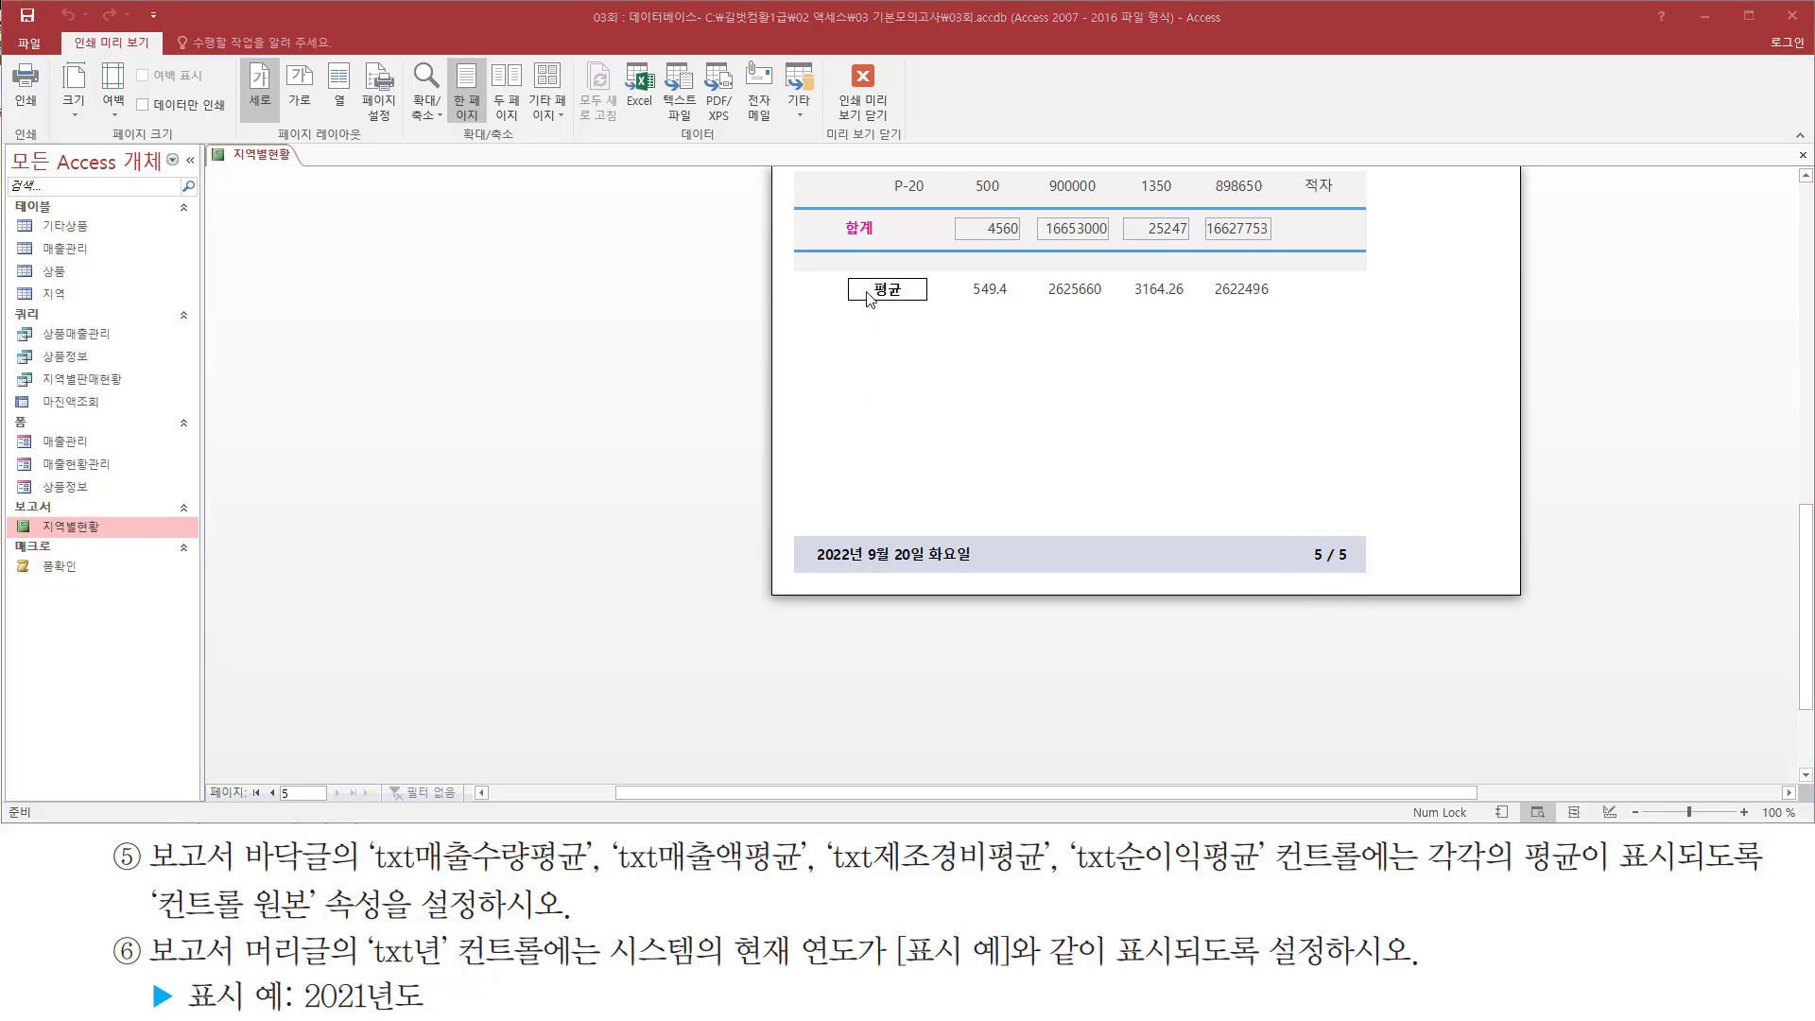
{"action": "left_click_drag", "start_coordinate": [832, 266], "coordinate": [1310, 312]}
{"action": "mouse_move", "coordinate": [143, 931]}
{"action": "left_mouse_down"}
{"action": "mouse_move", "coordinate": [176, 979]}
{"action": "mouse_move", "coordinate": [448, 969]}
{"action": "left_mouse_up"}
{"action": "left_click_drag", "start_coordinate": [456, 939], "coordinate": [541, 922]}
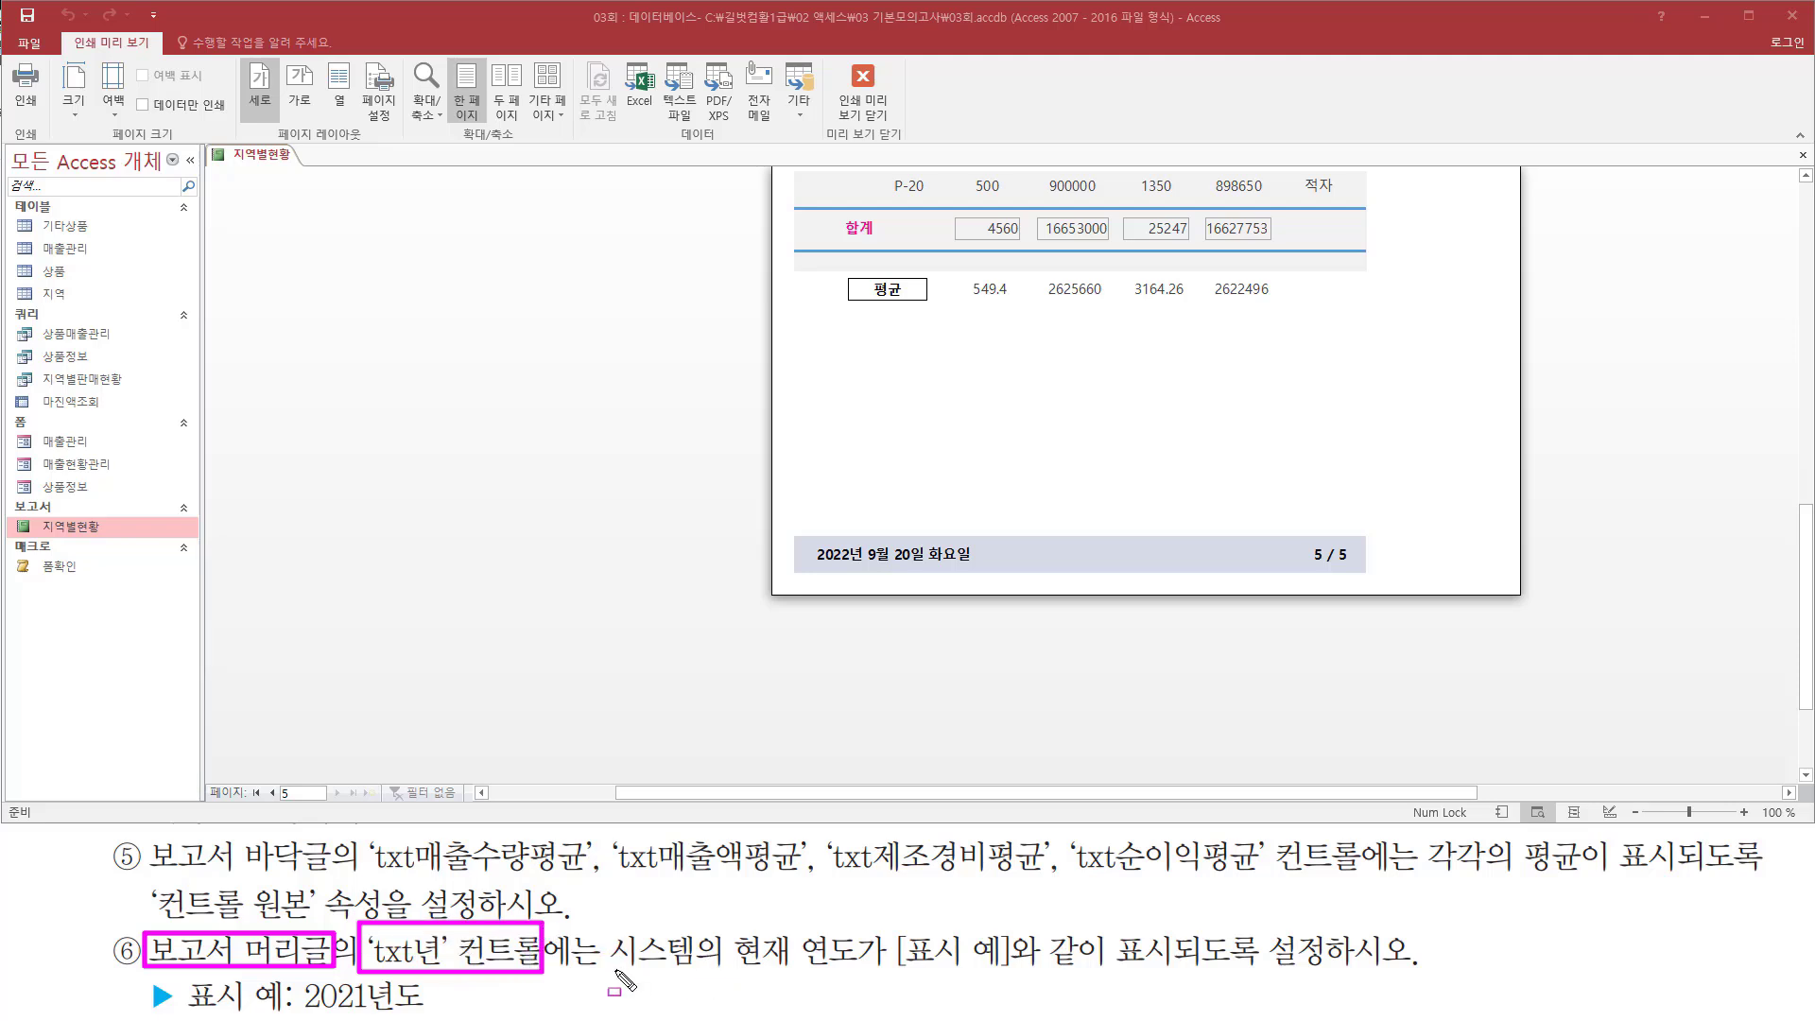
{"action": "left_click_drag", "start_coordinate": [612, 970], "coordinate": [1020, 979]}
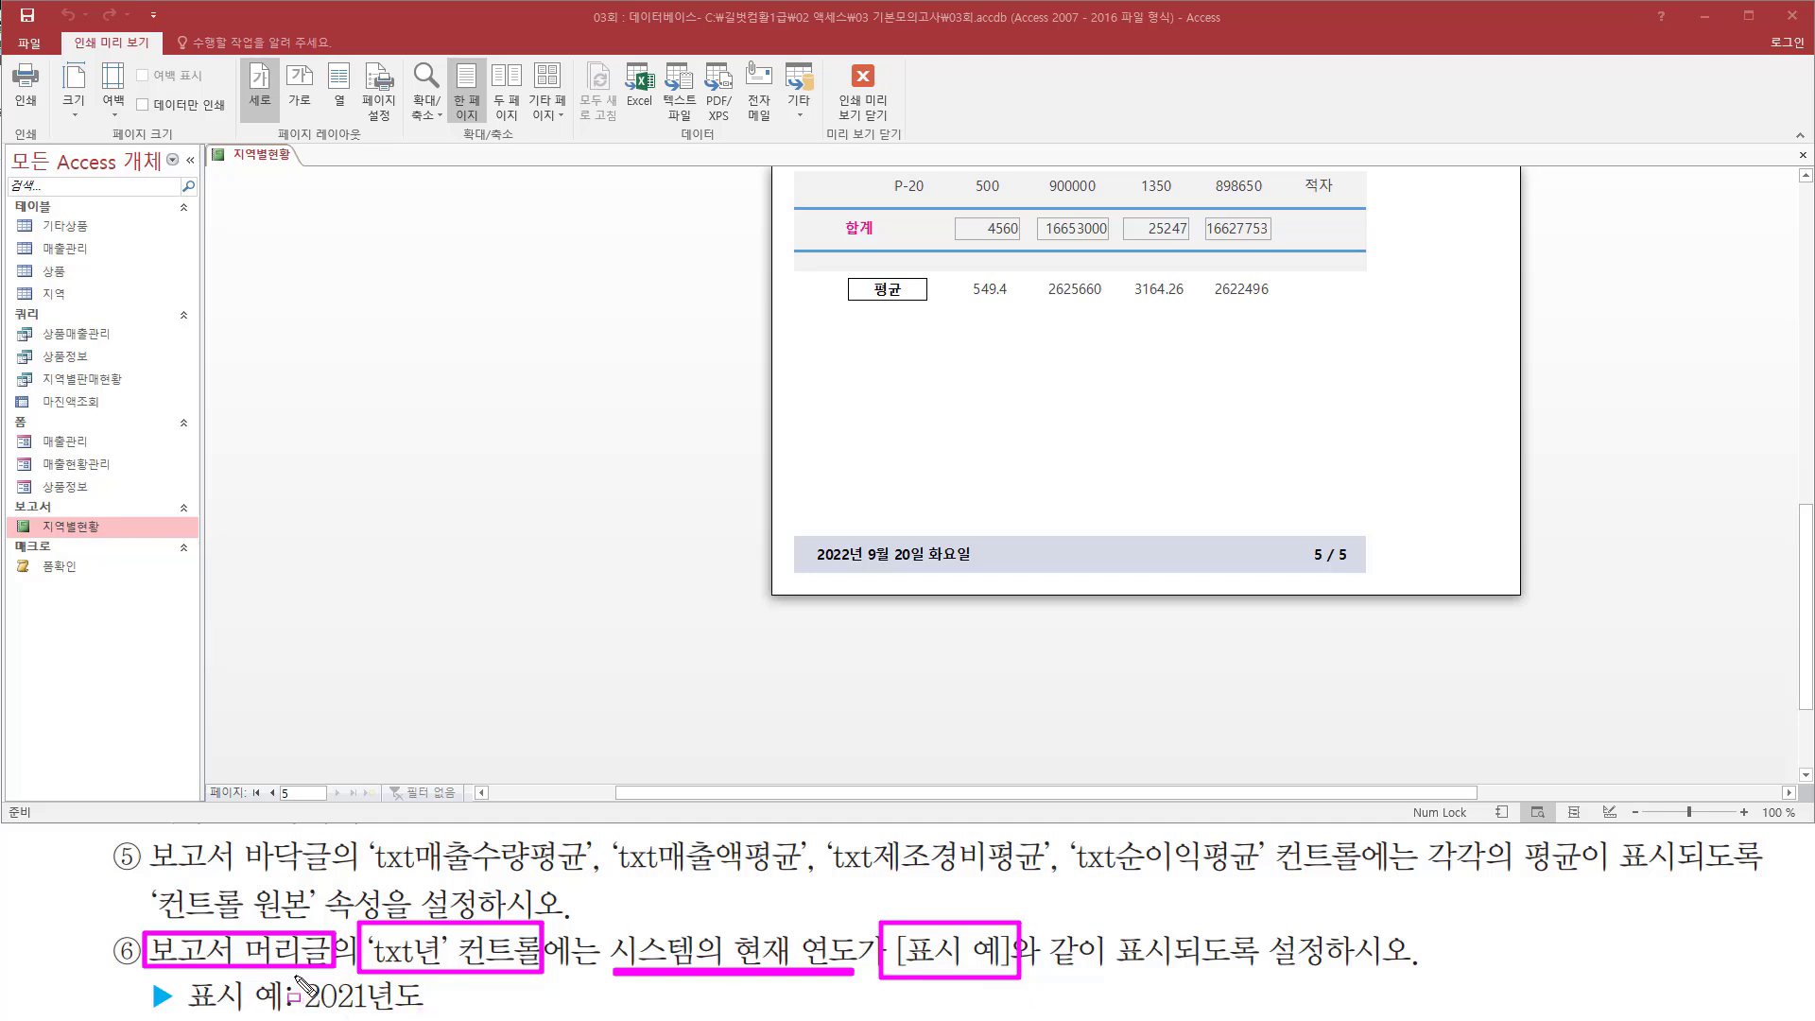
{"action": "left_click_drag", "start_coordinate": [294, 977], "coordinate": [439, 1017]}
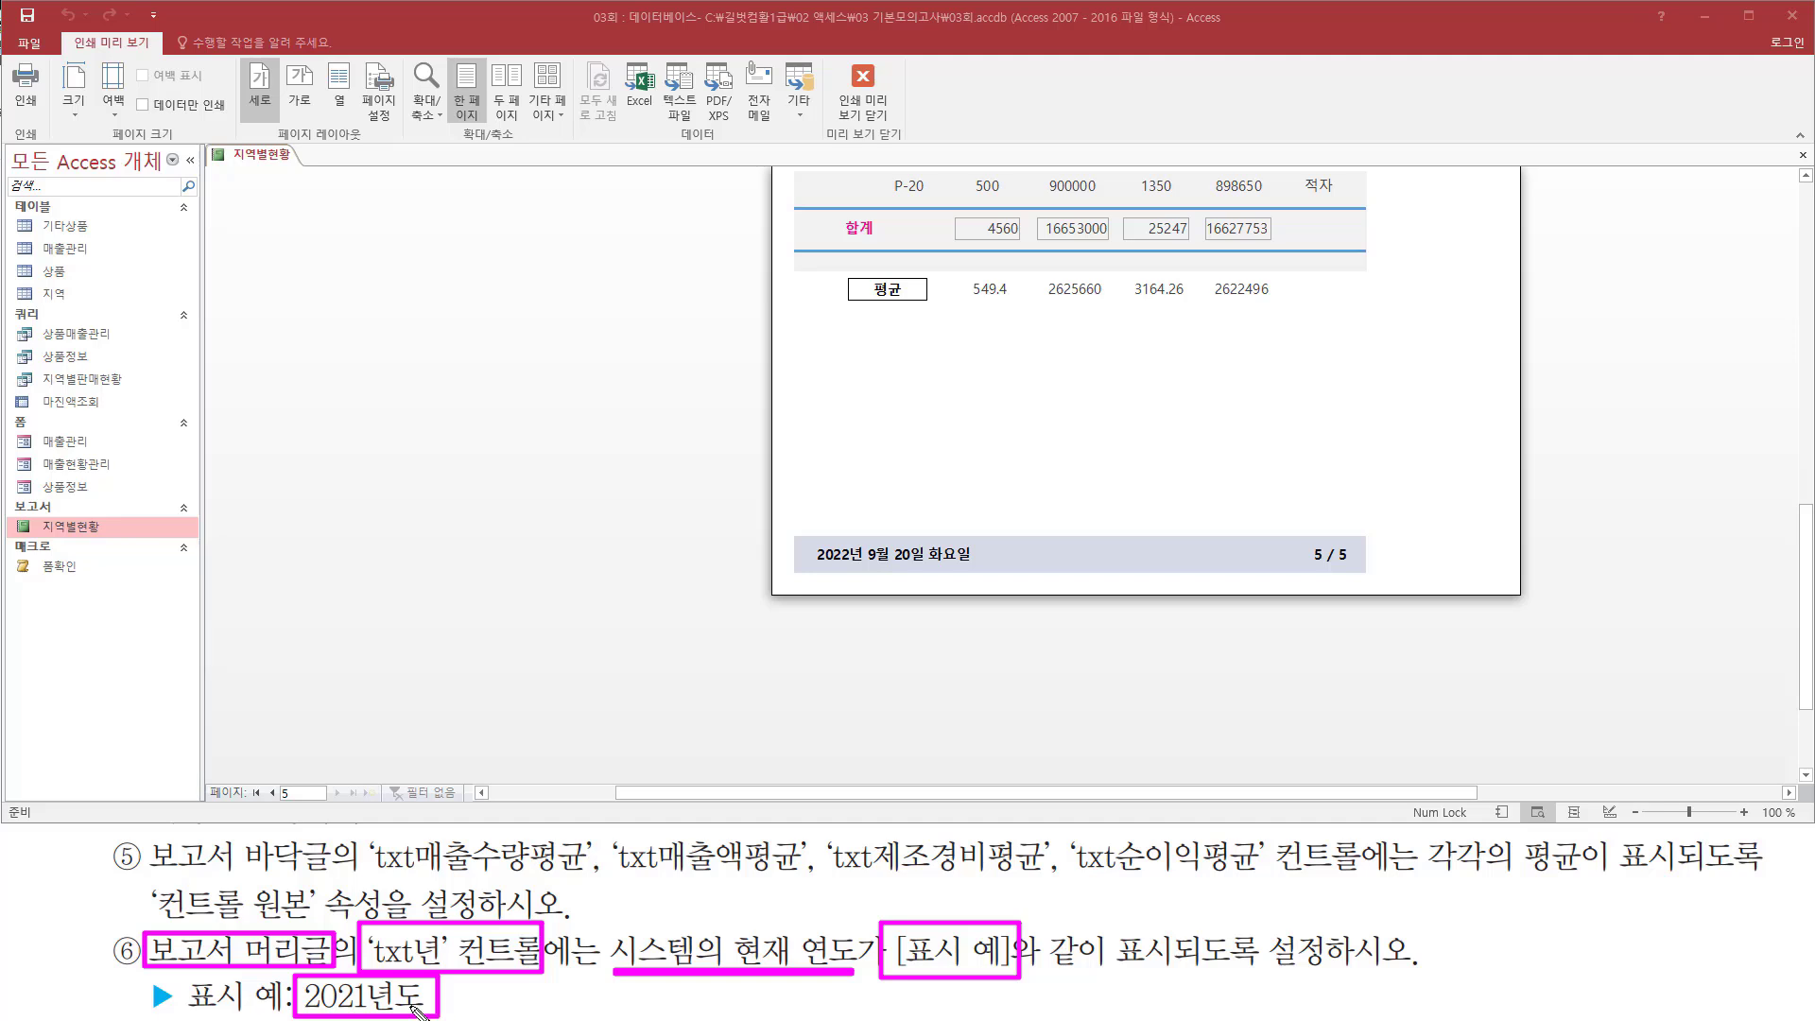
{"action": "key", "text": "Escape"}
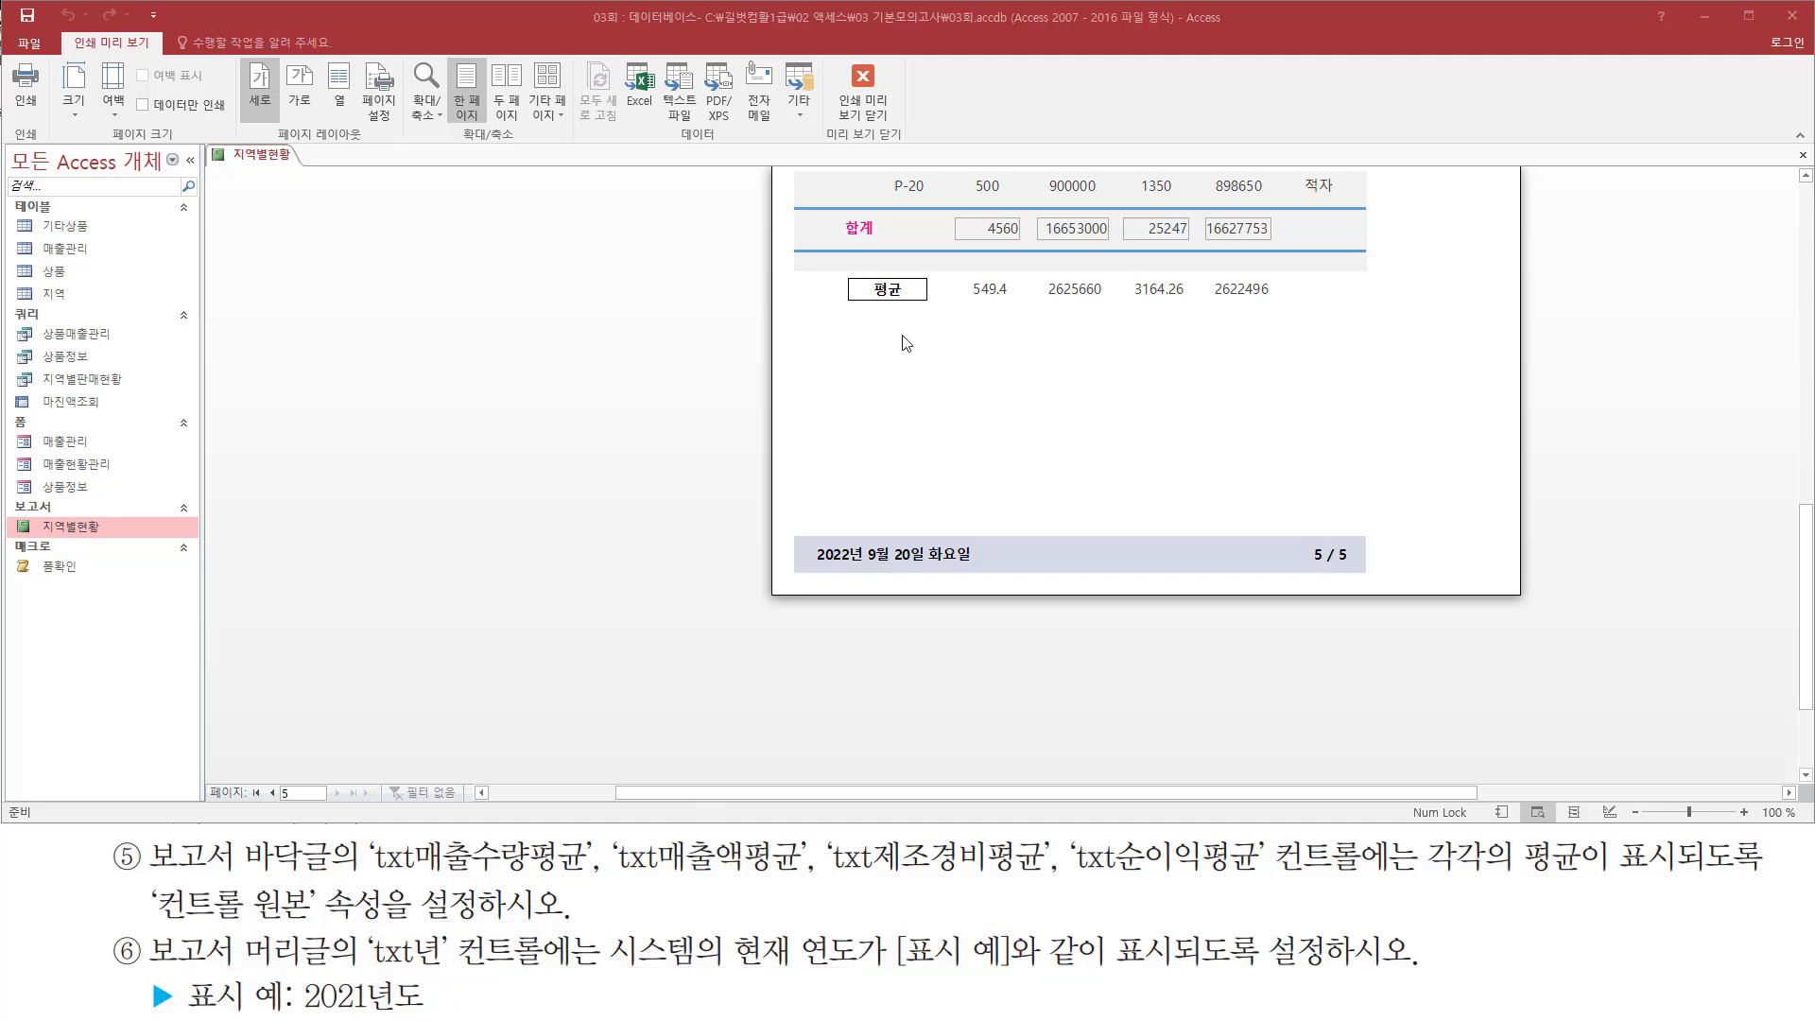
Step: Return the 지역별현황 report from print preview to Design view
{"action": "right_click", "coordinate": [517, 222]}
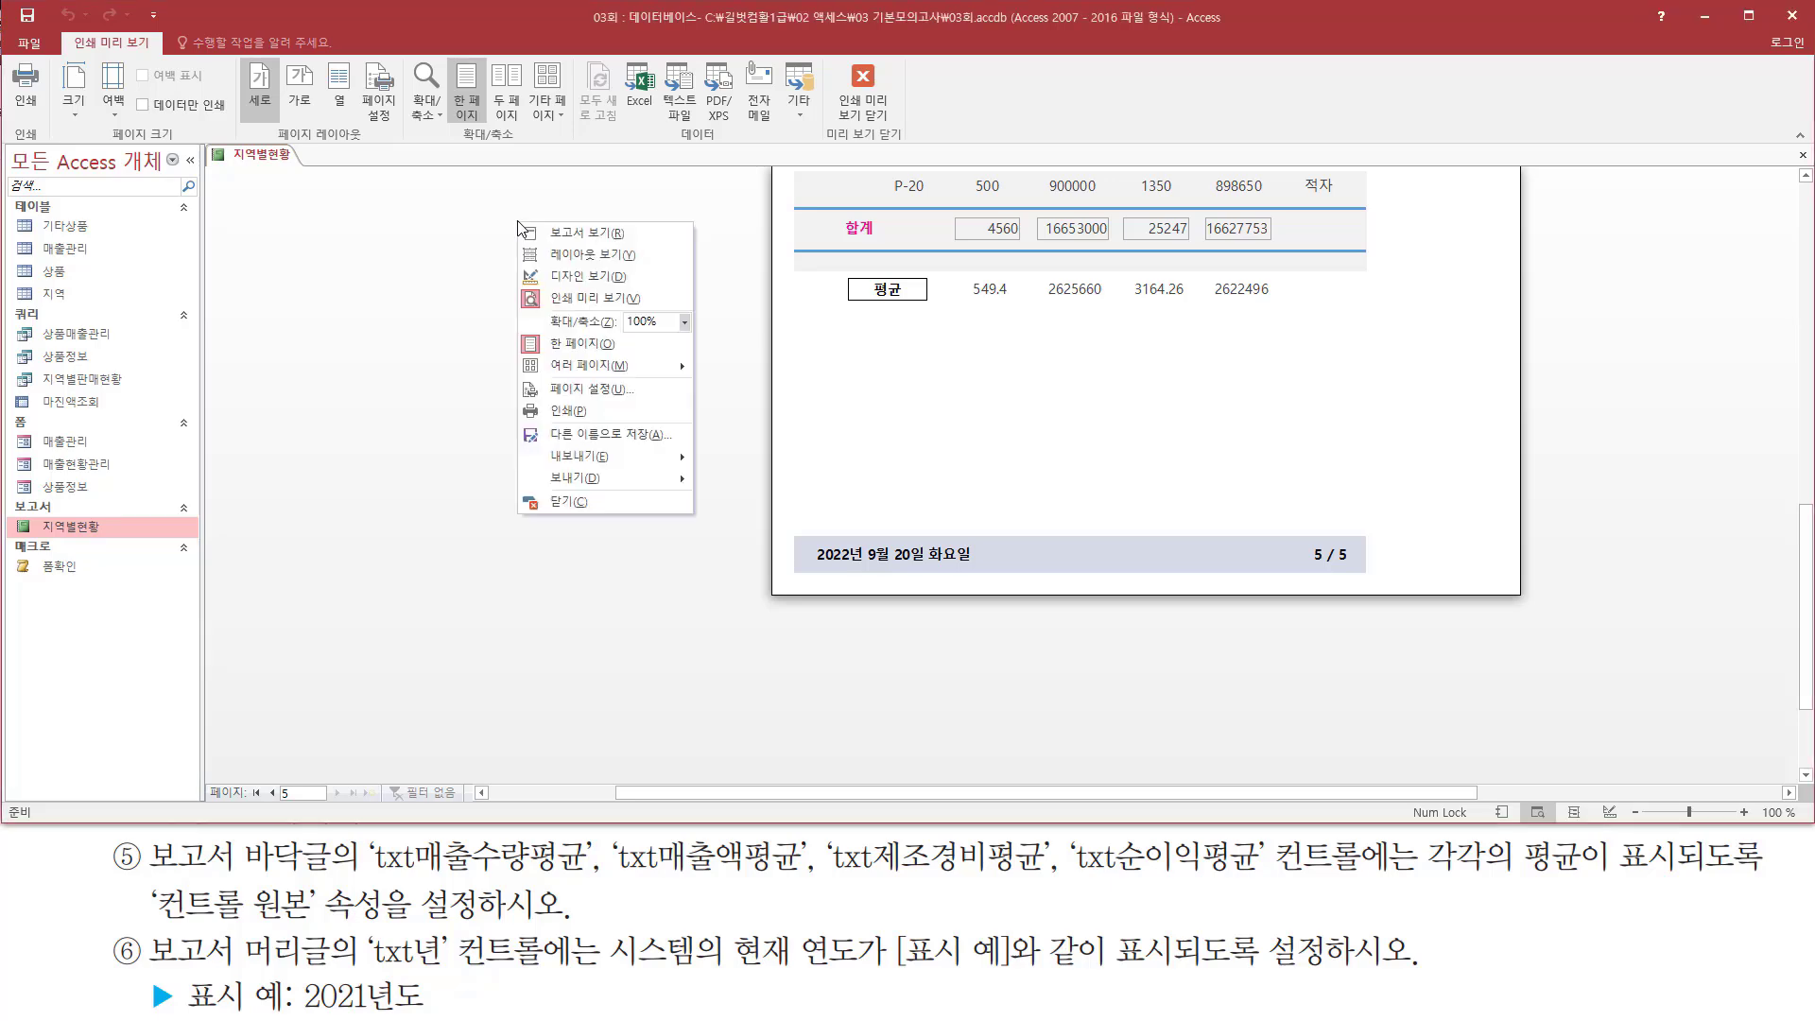
{"action": "left_click", "coordinate": [563, 277]}
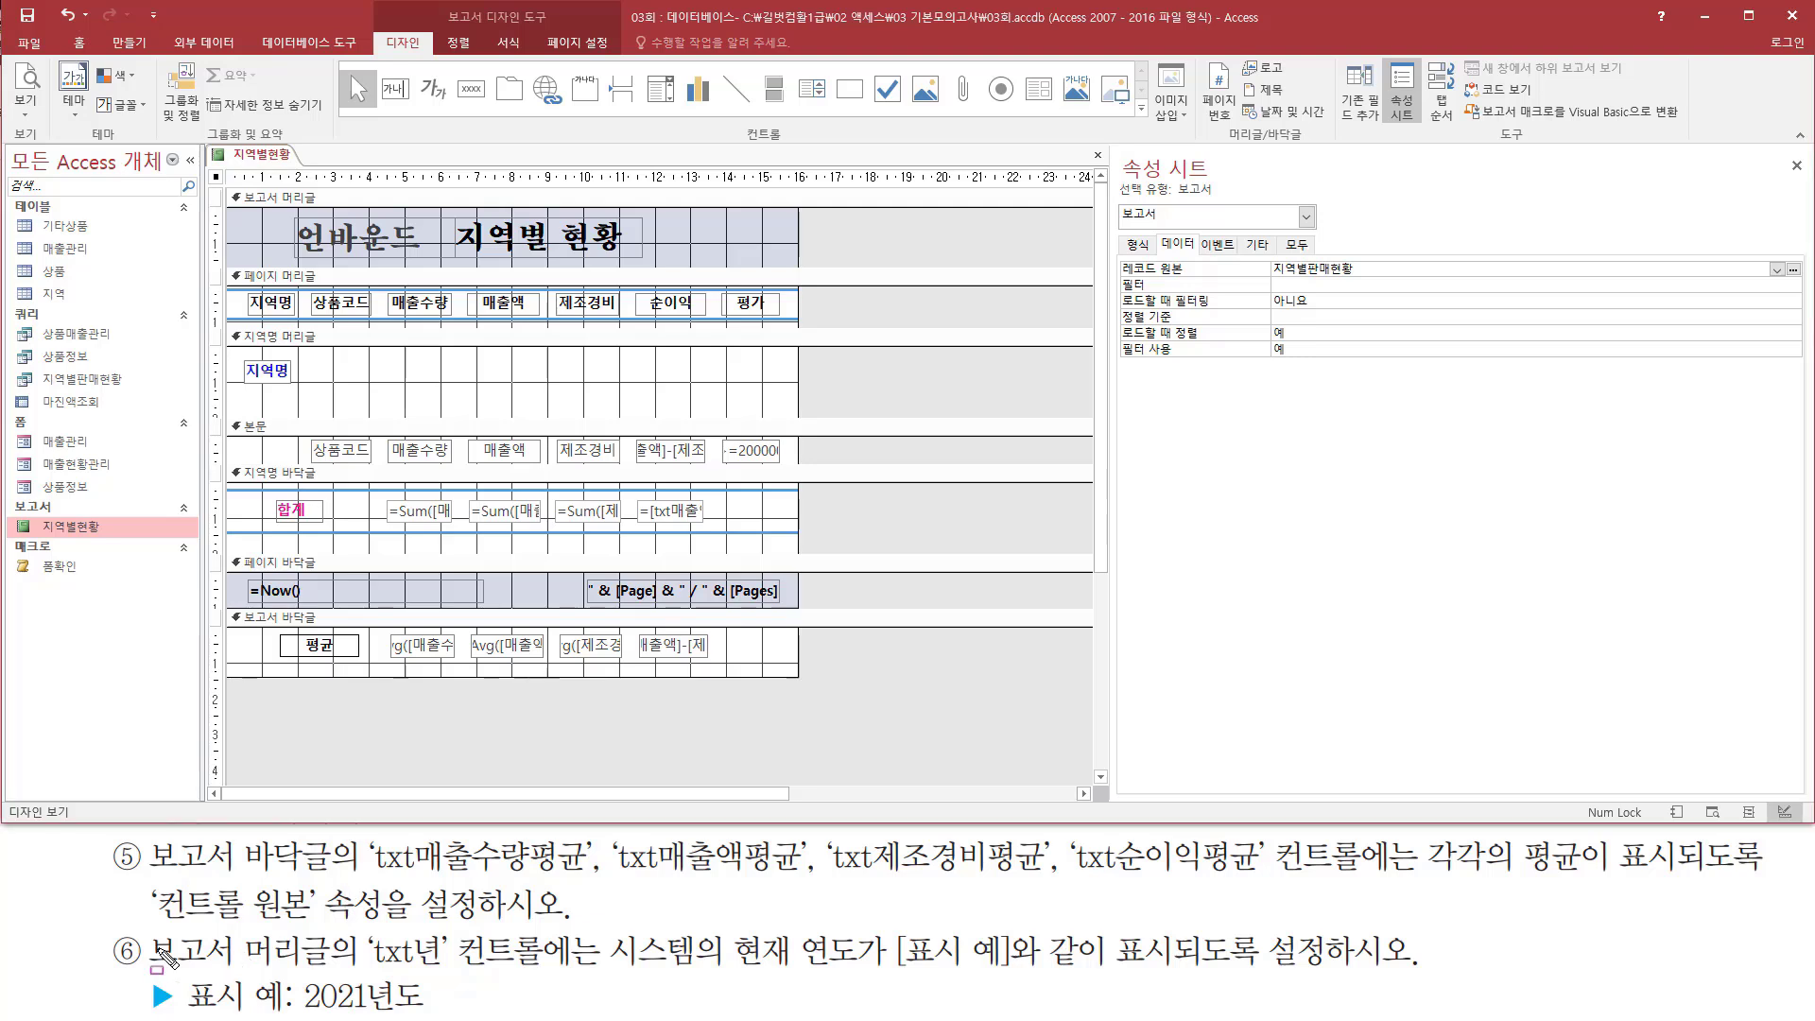
{"action": "mouse_move", "coordinate": [140, 922]}
{"action": "left_mouse_down"}
{"action": "mouse_move", "coordinate": [284, 975]}
{"action": "mouse_move", "coordinate": [347, 976]}
{"action": "left_mouse_up"}
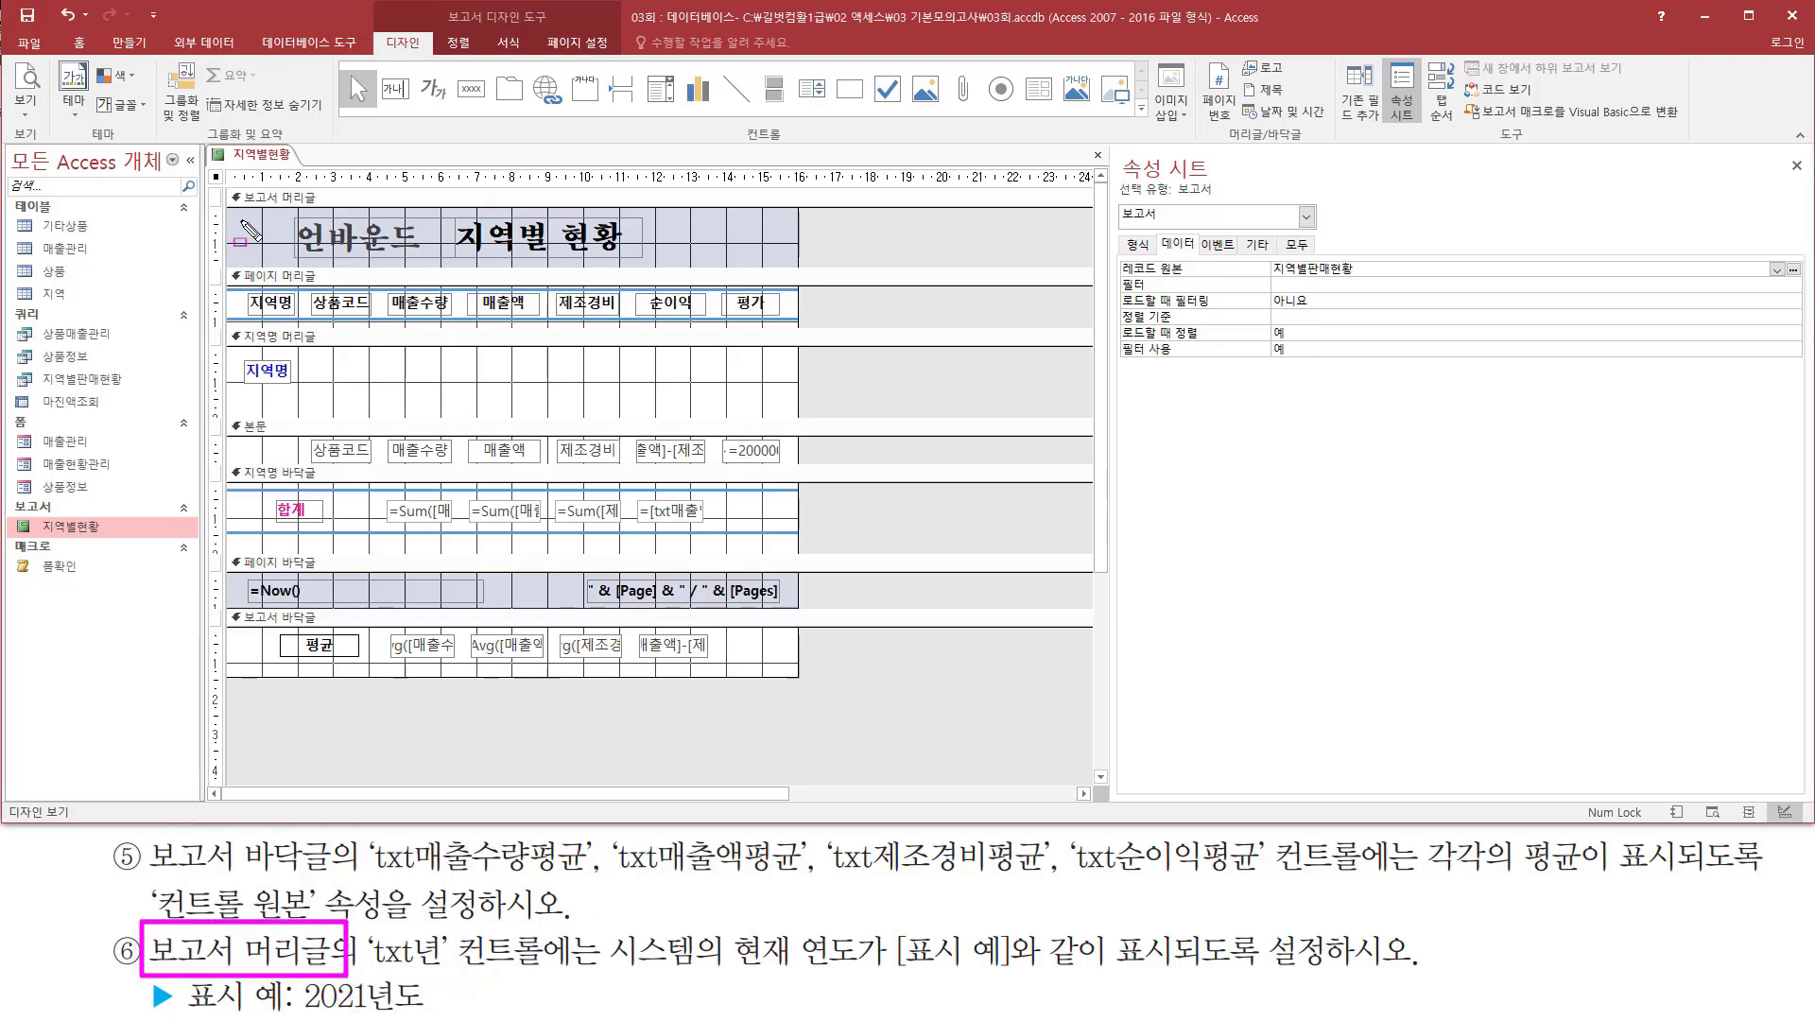
{"action": "mouse_move", "coordinate": [223, 186]}
{"action": "left_mouse_down"}
{"action": "mouse_move", "coordinate": [535, 257]}
{"action": "mouse_move", "coordinate": [796, 267]}
{"action": "left_mouse_up"}
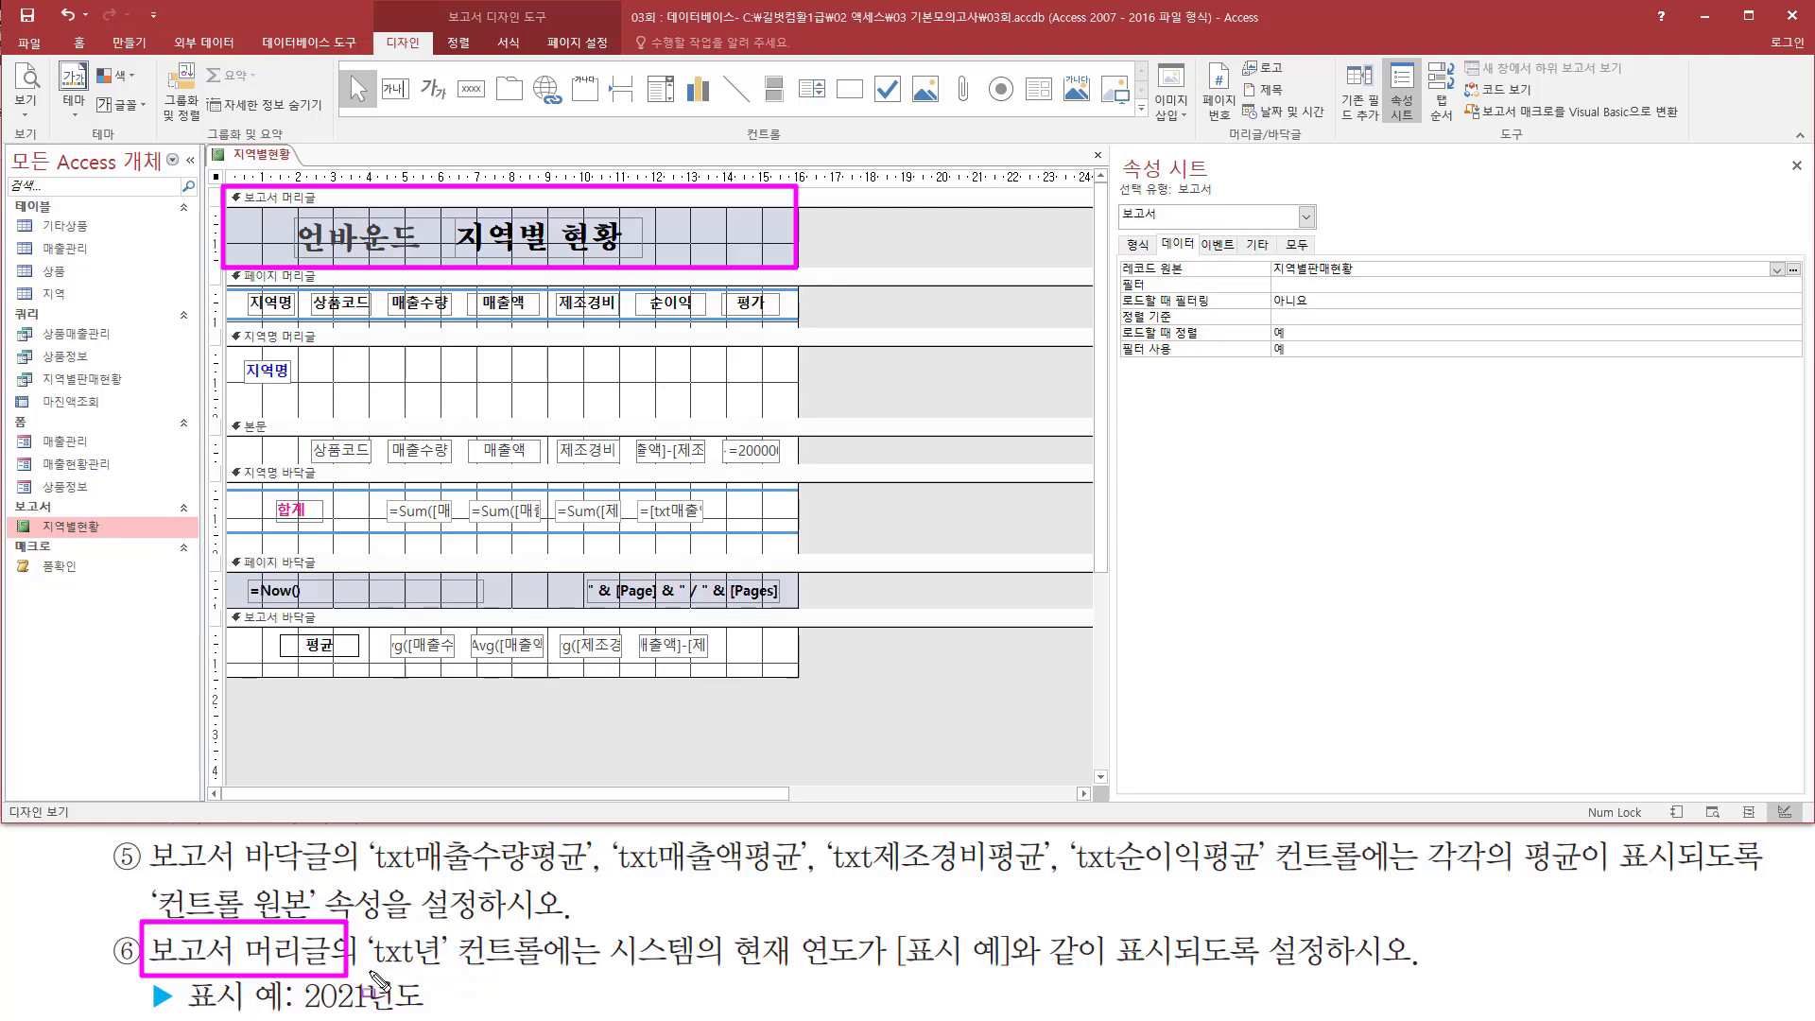
{"action": "left_click_drag", "start_coordinate": [369, 968], "coordinate": [443, 969]}
{"action": "left_click_drag", "start_coordinate": [463, 254], "coordinate": [633, 255]}
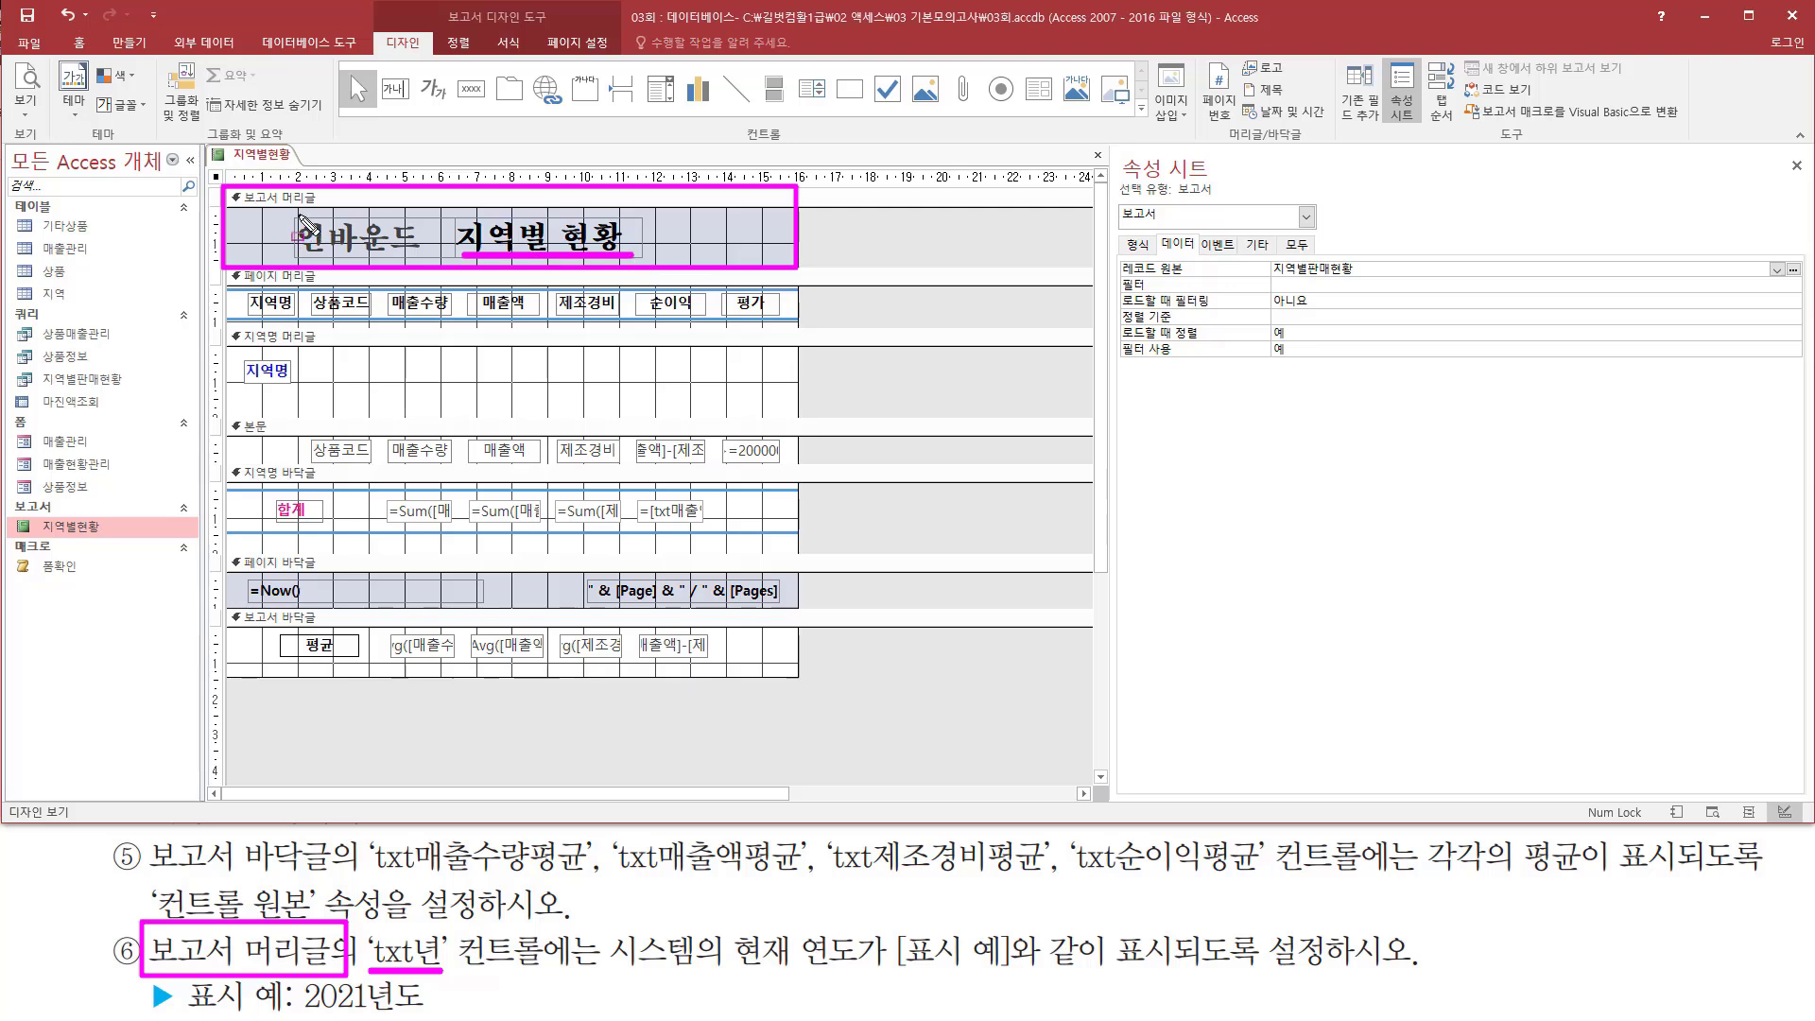
{"action": "left_click_drag", "start_coordinate": [291, 213], "coordinate": [437, 255]}
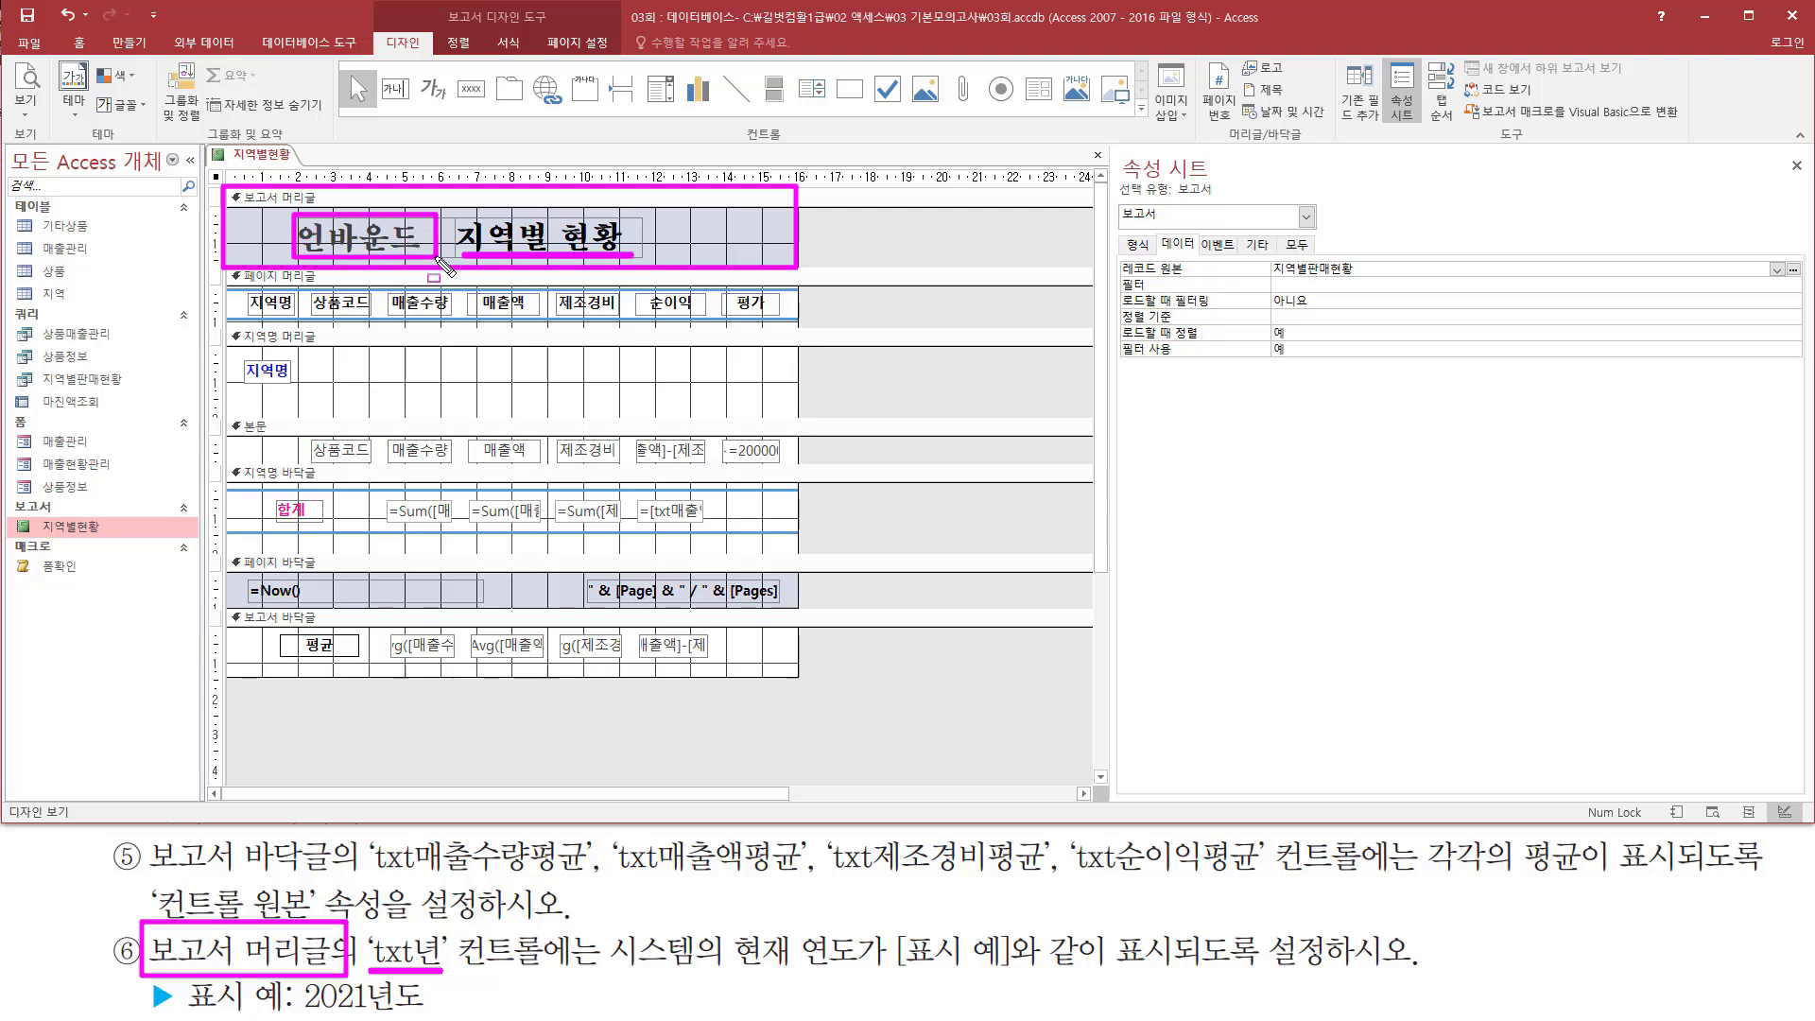
{"action": "key", "text": "Escape"}
Step: Set the control source of the txt년 text box in the report header to =Now()
{"action": "left_click", "coordinate": [375, 213]}
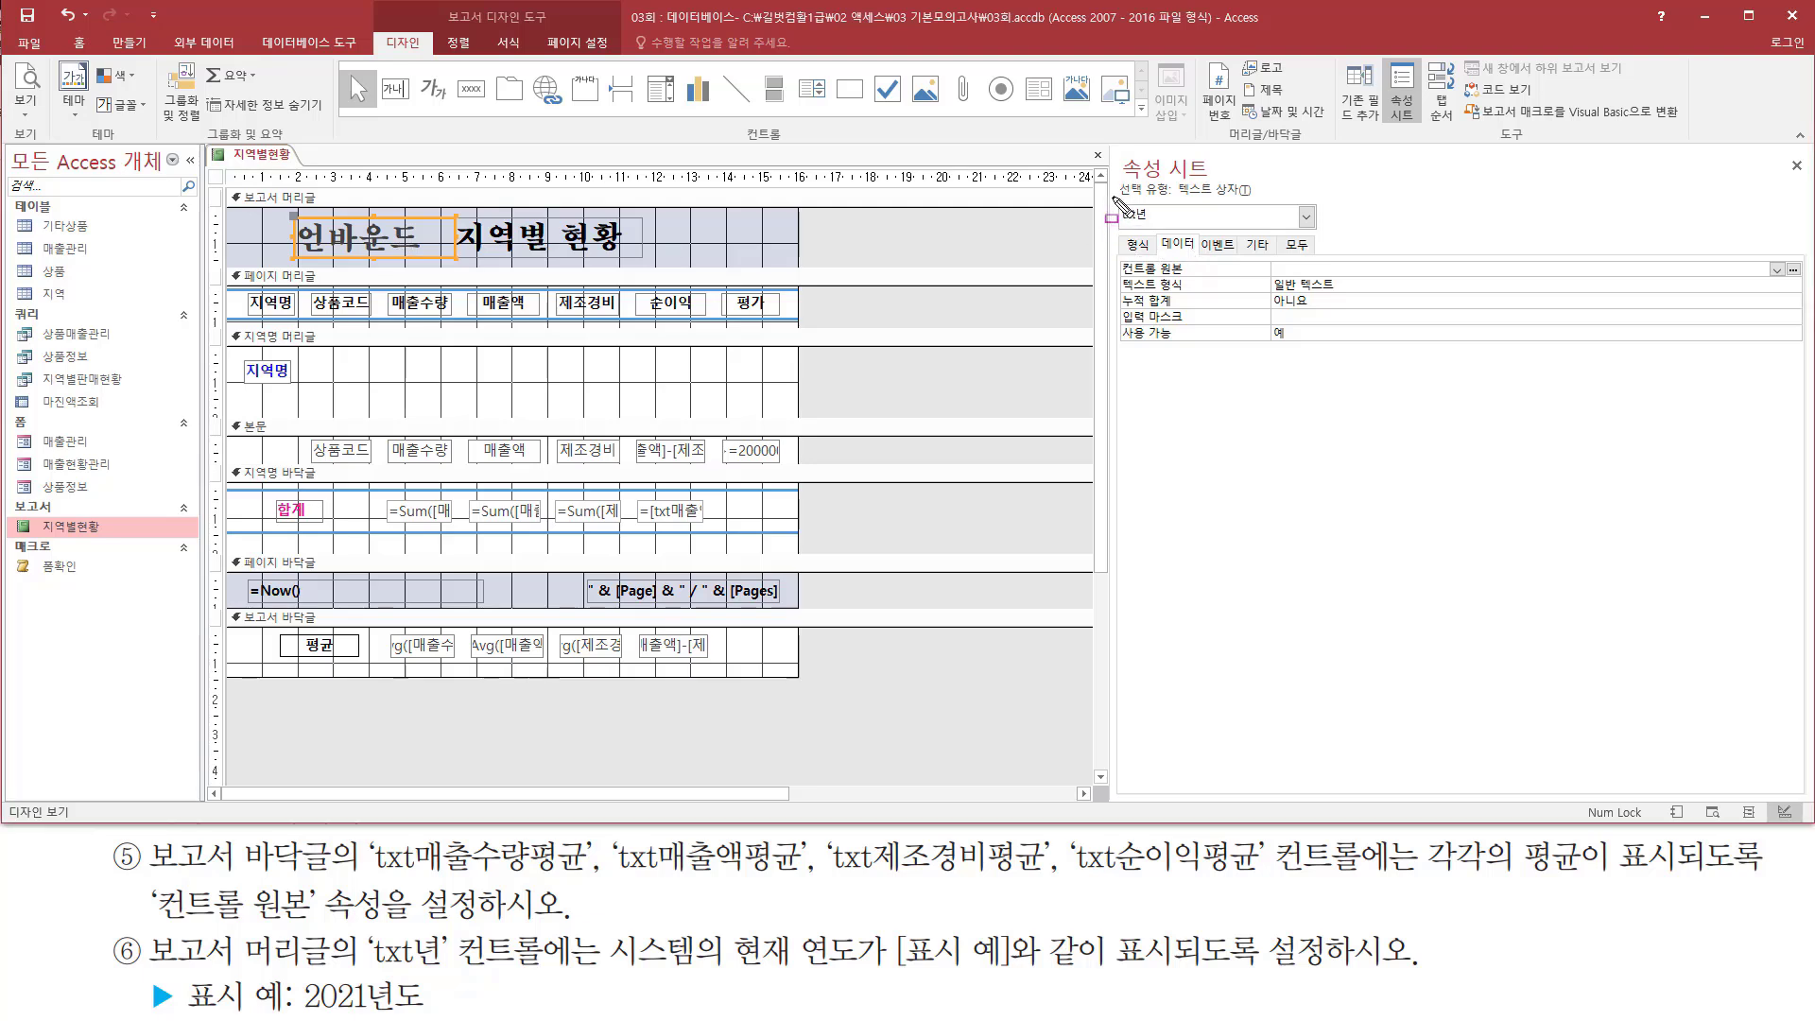
{"action": "left_click_drag", "start_coordinate": [1113, 196], "coordinate": [1155, 227]}
{"action": "mouse_move", "coordinate": [301, 974]}
{"action": "left_mouse_down"}
{"action": "mouse_move", "coordinate": [317, 1004]}
{"action": "mouse_move", "coordinate": [437, 1014]}
{"action": "left_mouse_up"}
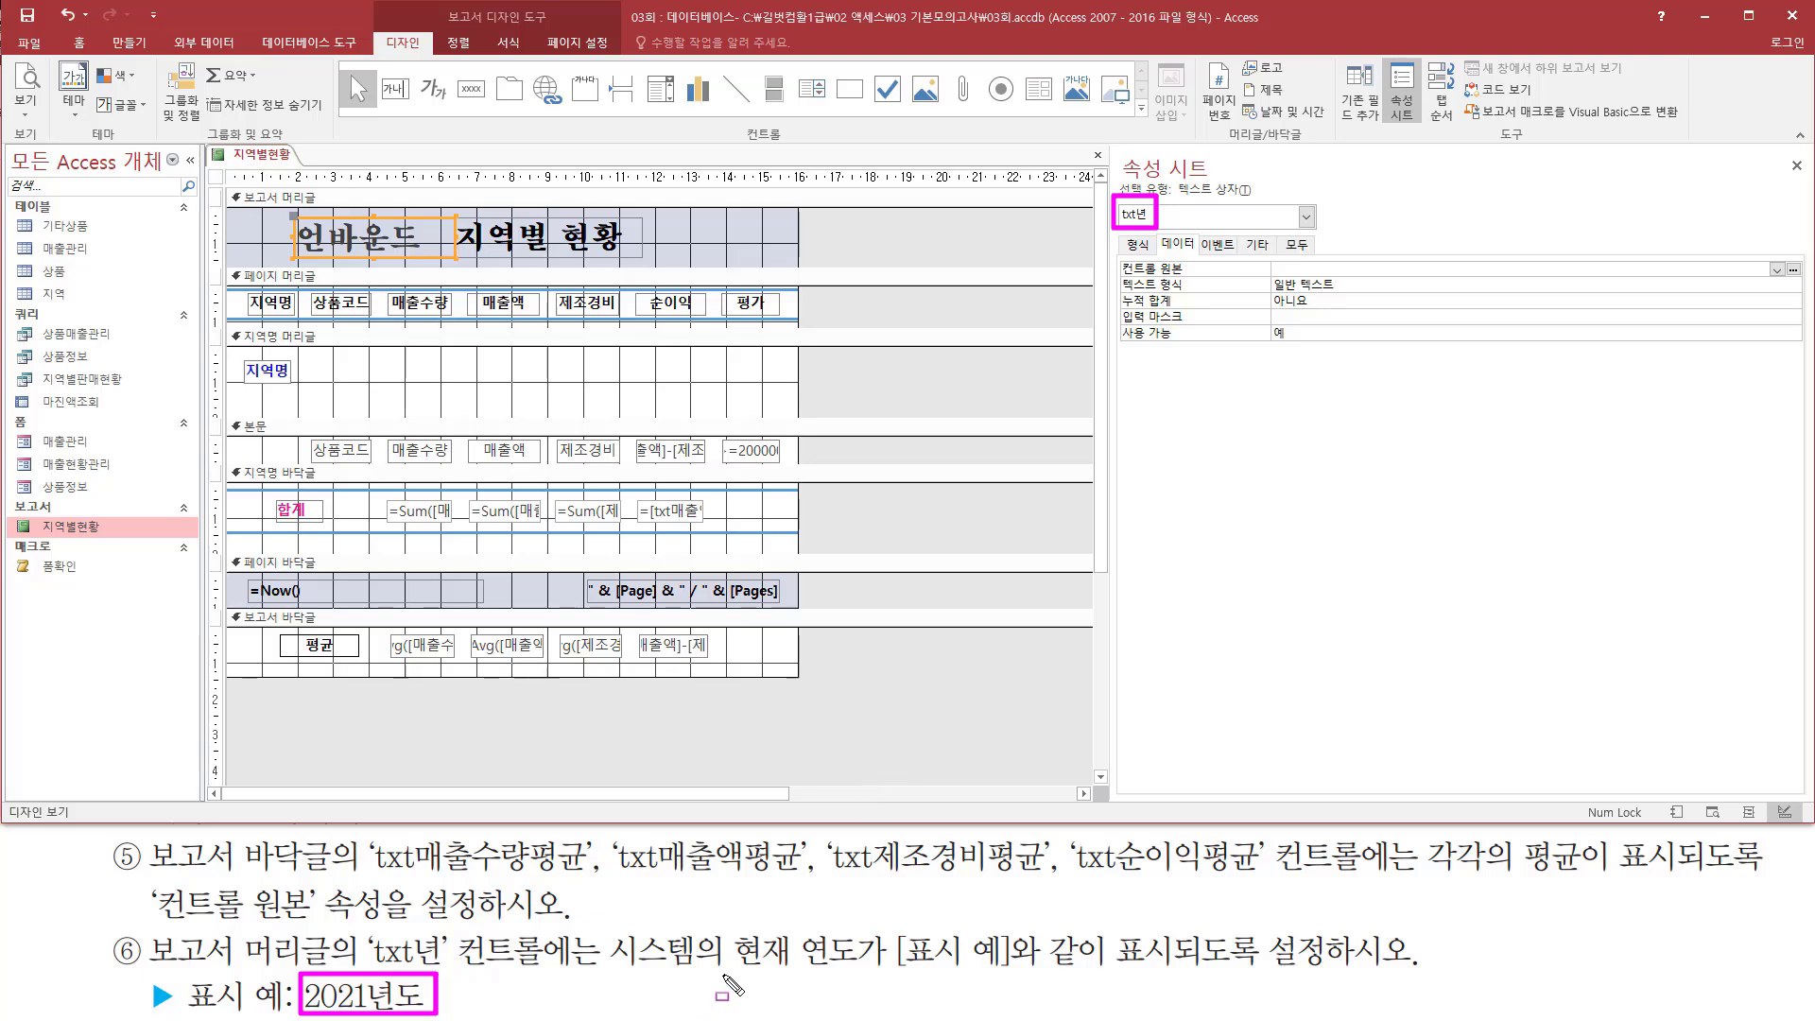
{"action": "mouse_move", "coordinate": [606, 972]}
{"action": "left_mouse_down"}
{"action": "mouse_move", "coordinate": [815, 973]}
{"action": "mouse_move", "coordinate": [804, 928]}
{"action": "left_mouse_up"}
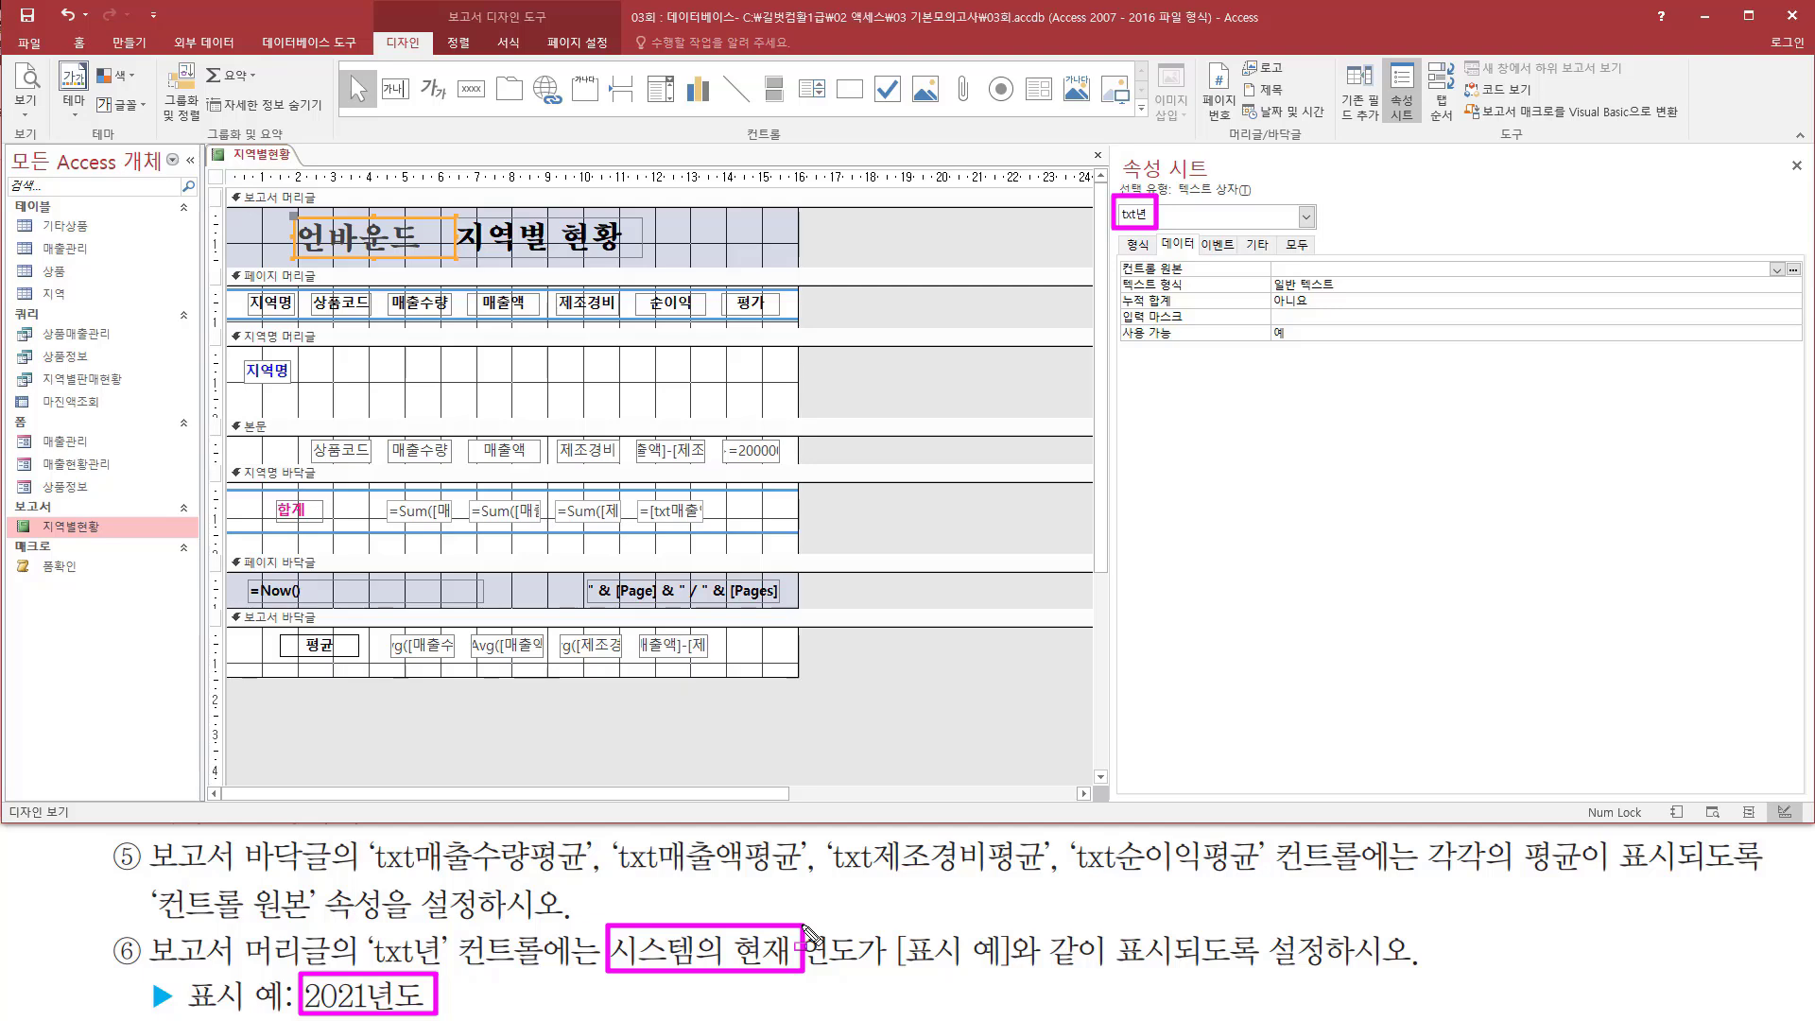
{"action": "left_click", "coordinate": [1331, 267]}
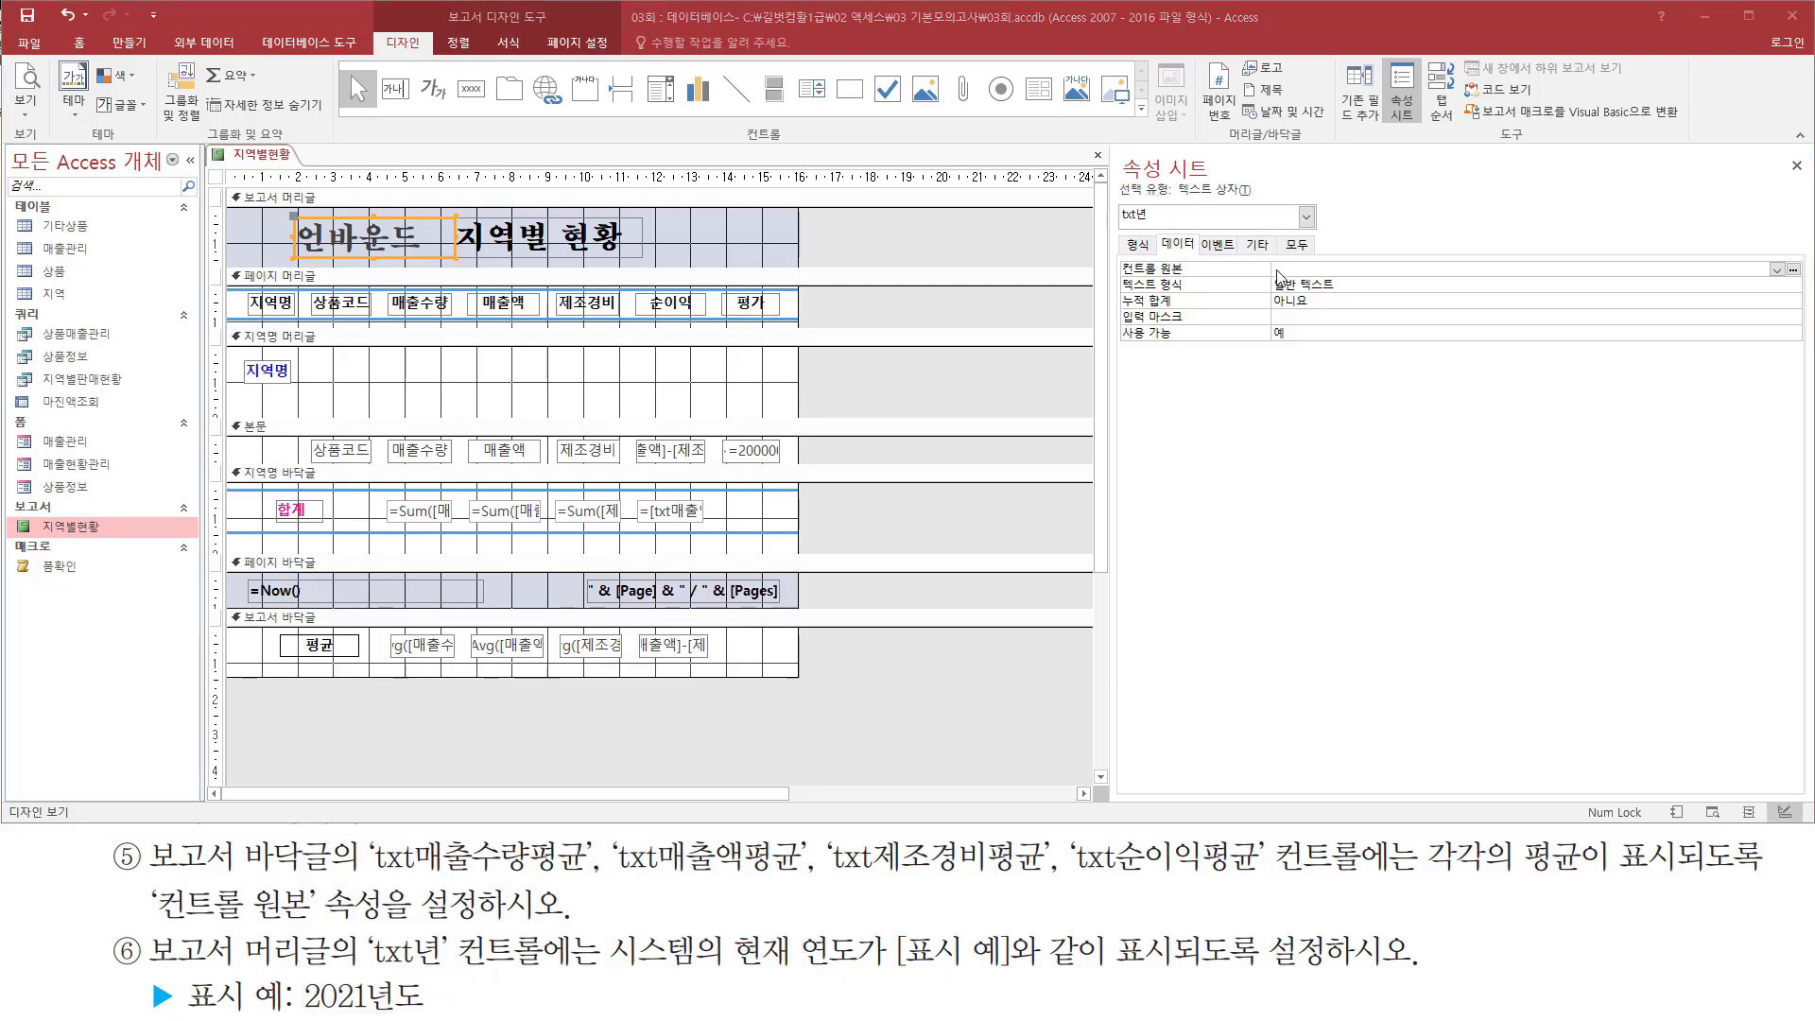
{"action": "type", "text": "=no"}
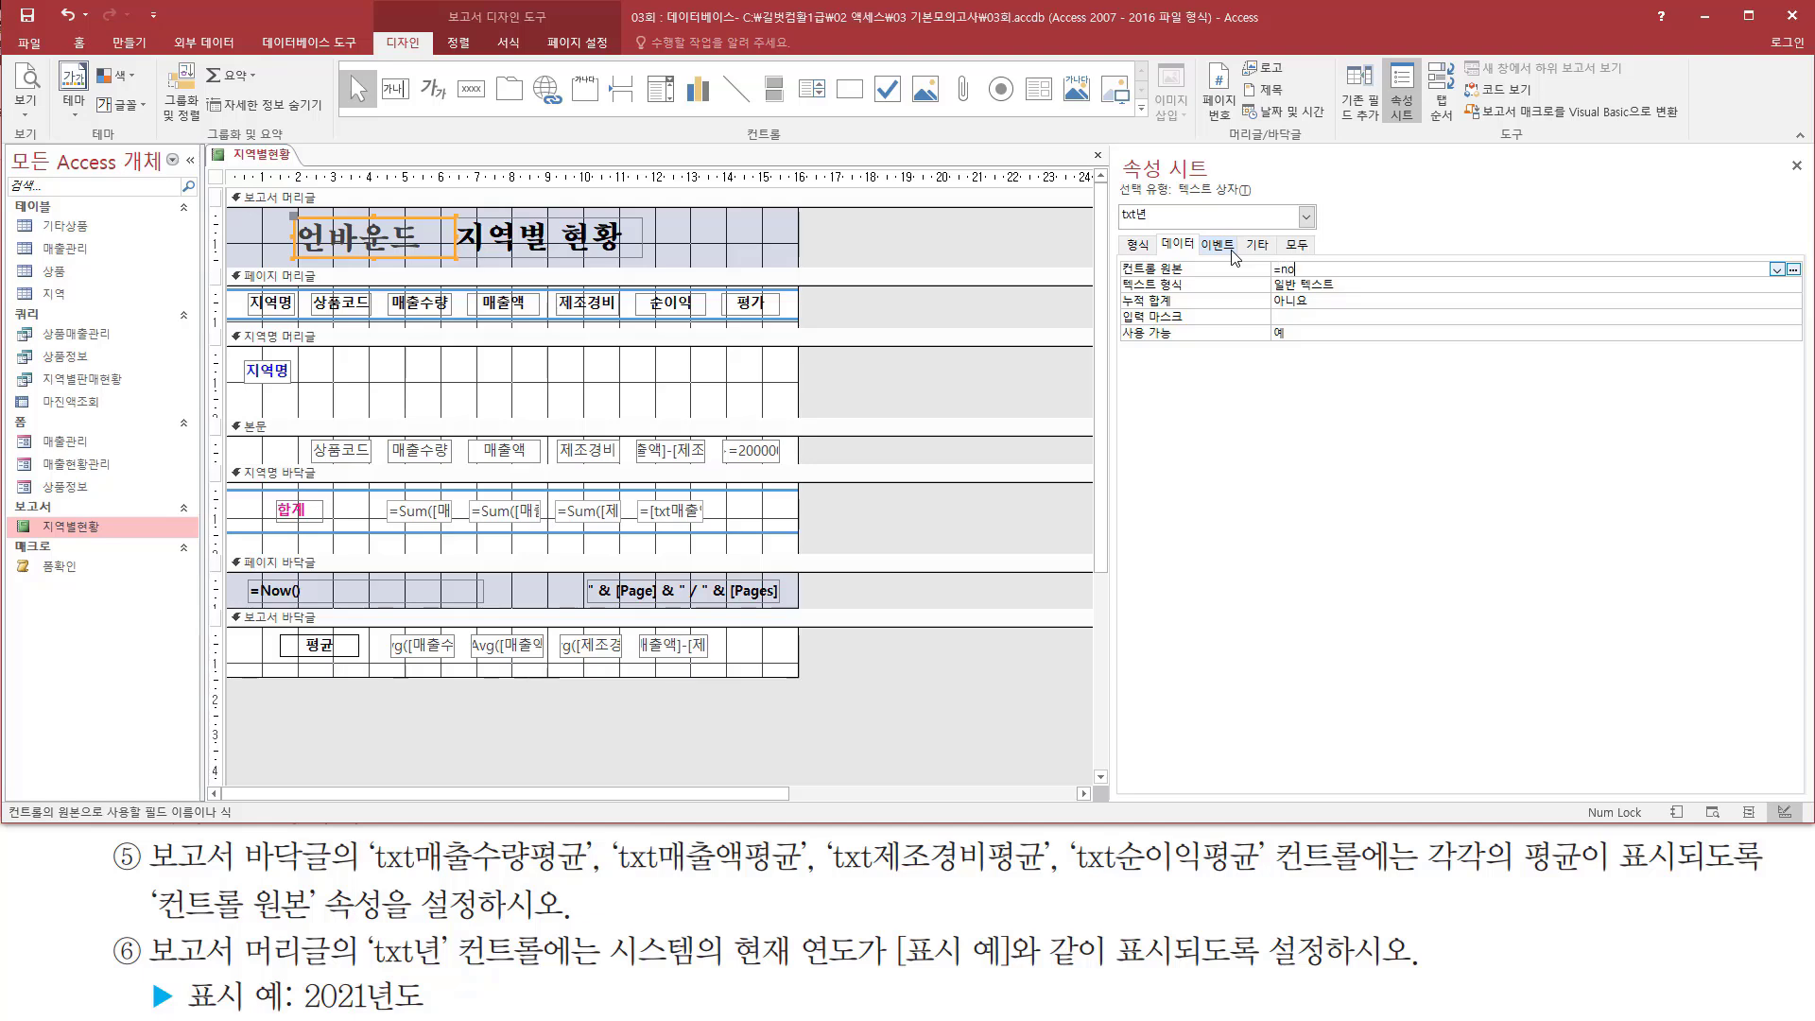
{"action": "type", "text": "w()"}
{"action": "left_click_drag", "start_coordinate": [1275, 280], "coordinate": [1326, 280]}
{"action": "key", "text": "Escape"}
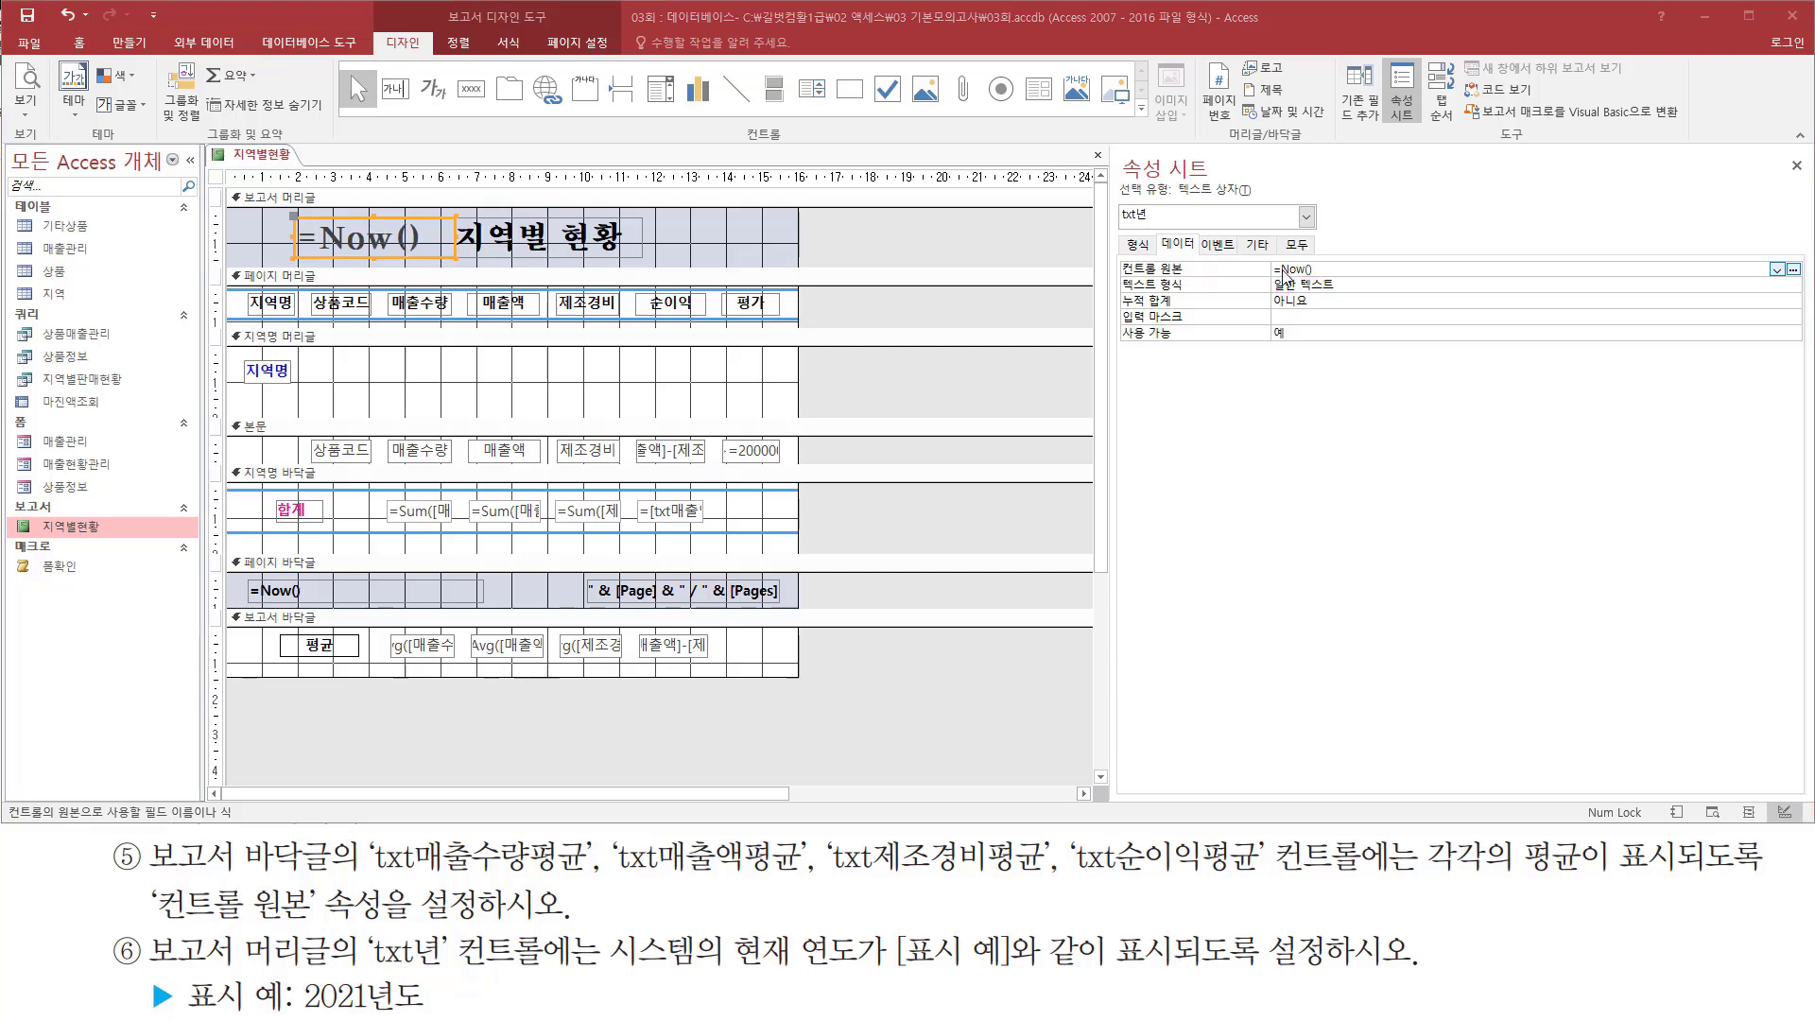
Step: Extend the control source of txt년 to =Year(Now()) & "년도"
{"action": "left_click", "coordinate": [1339, 273]}
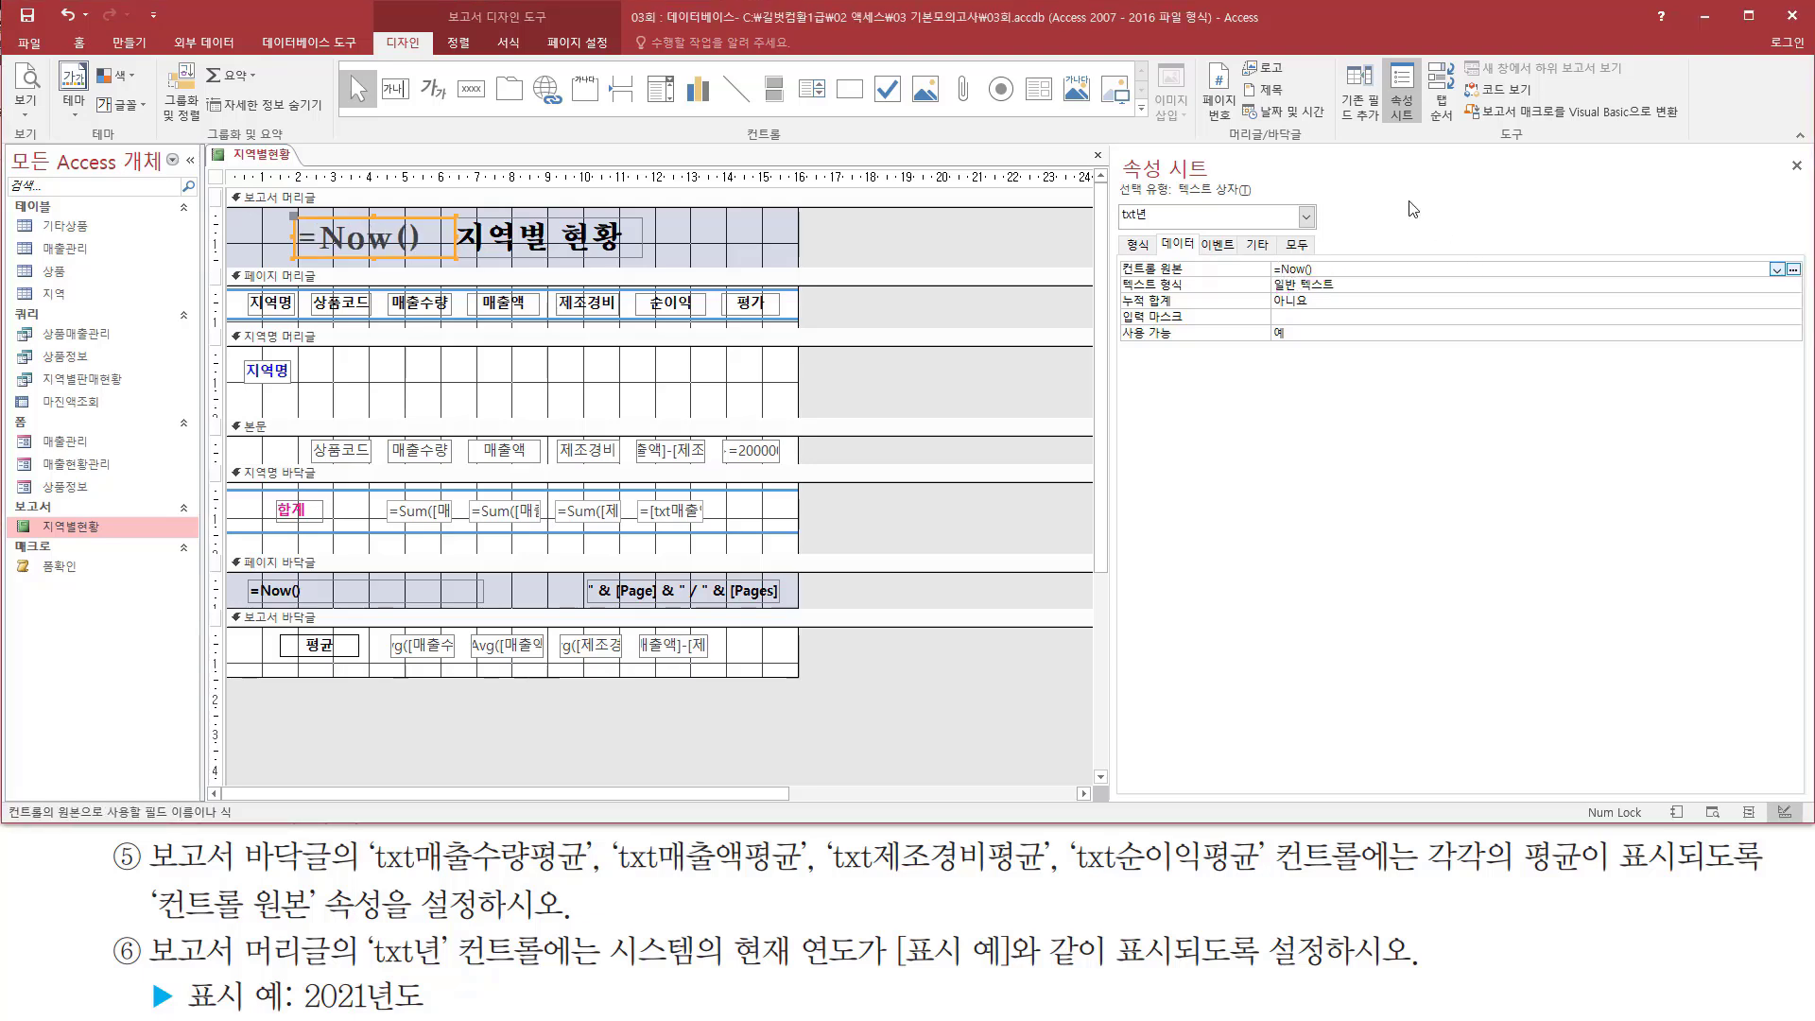
{"action": "type", "text": "year("}
{"action": "key", "text": "End"}
{"action": "mouse_move", "coordinate": [304, 1010]}
{"action": "left_mouse_down"}
{"action": "mouse_move", "coordinate": [361, 1010]}
{"action": "mouse_move", "coordinate": [370, 983]}
{"action": "mouse_move", "coordinate": [425, 1011]}
{"action": "left_mouse_up"}
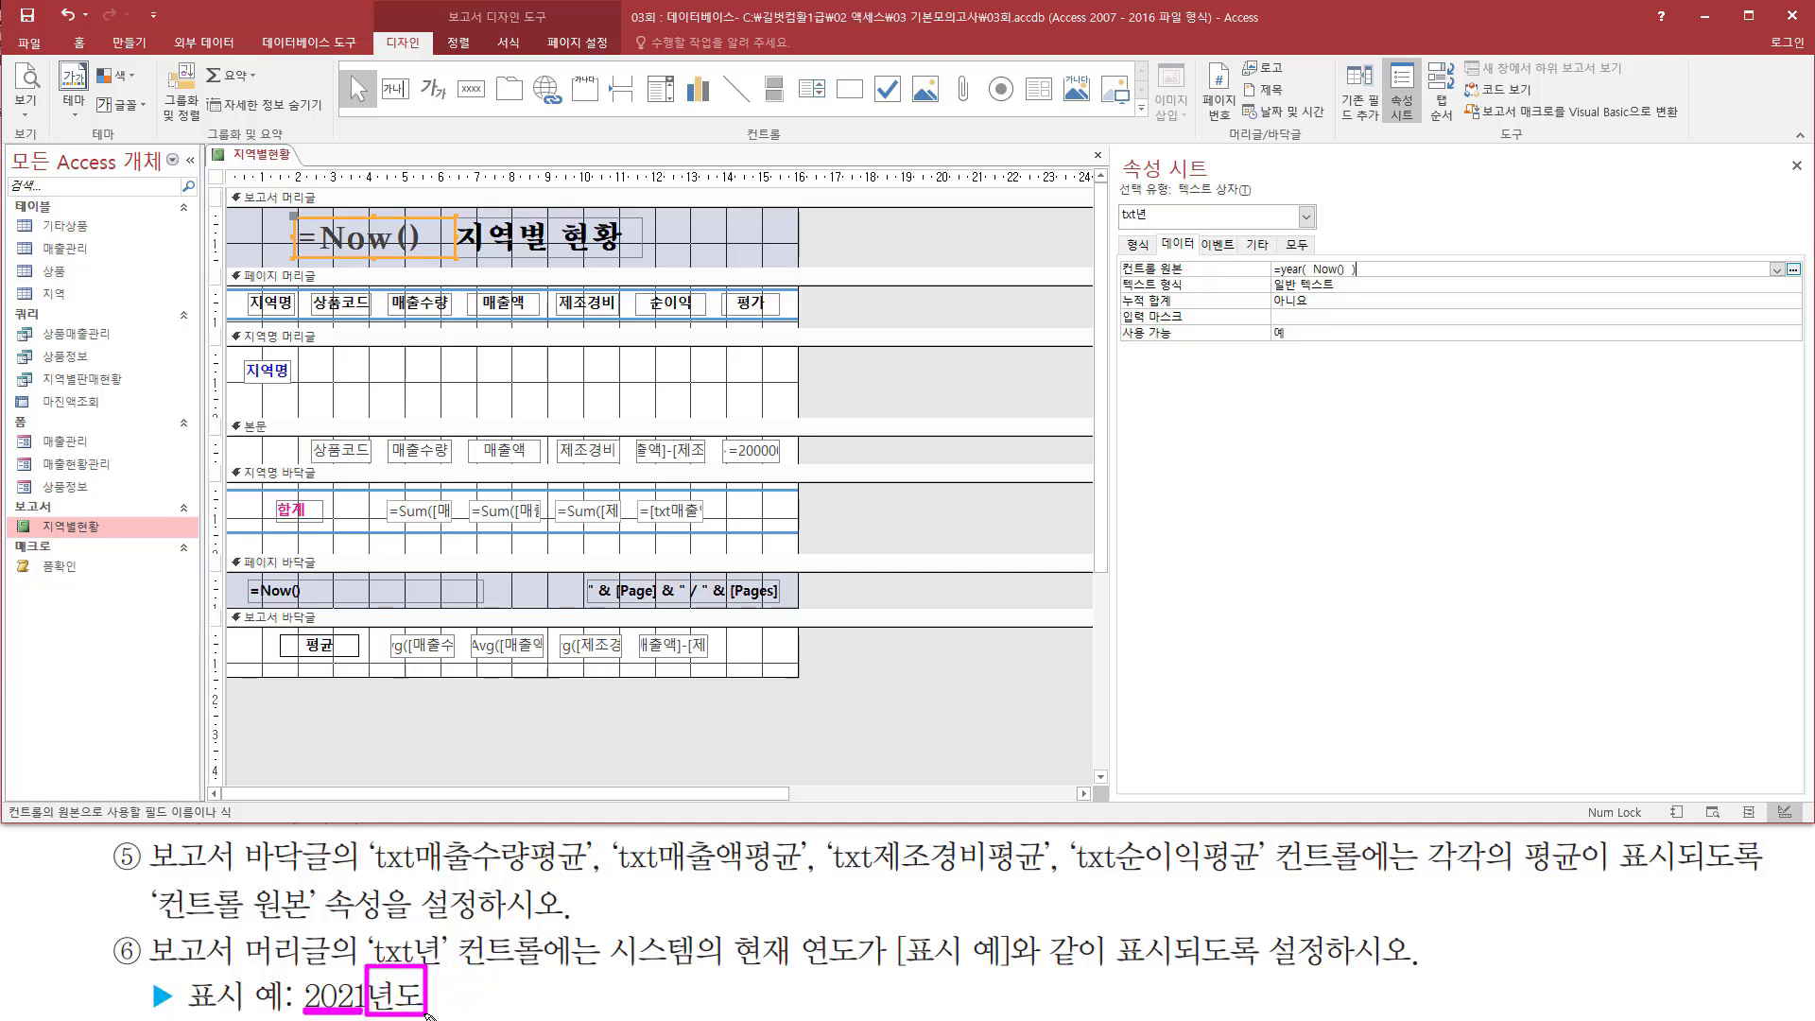
{"action": "key", "text": "Escape"}
{"action": "left_click", "coordinate": [1380, 270]}
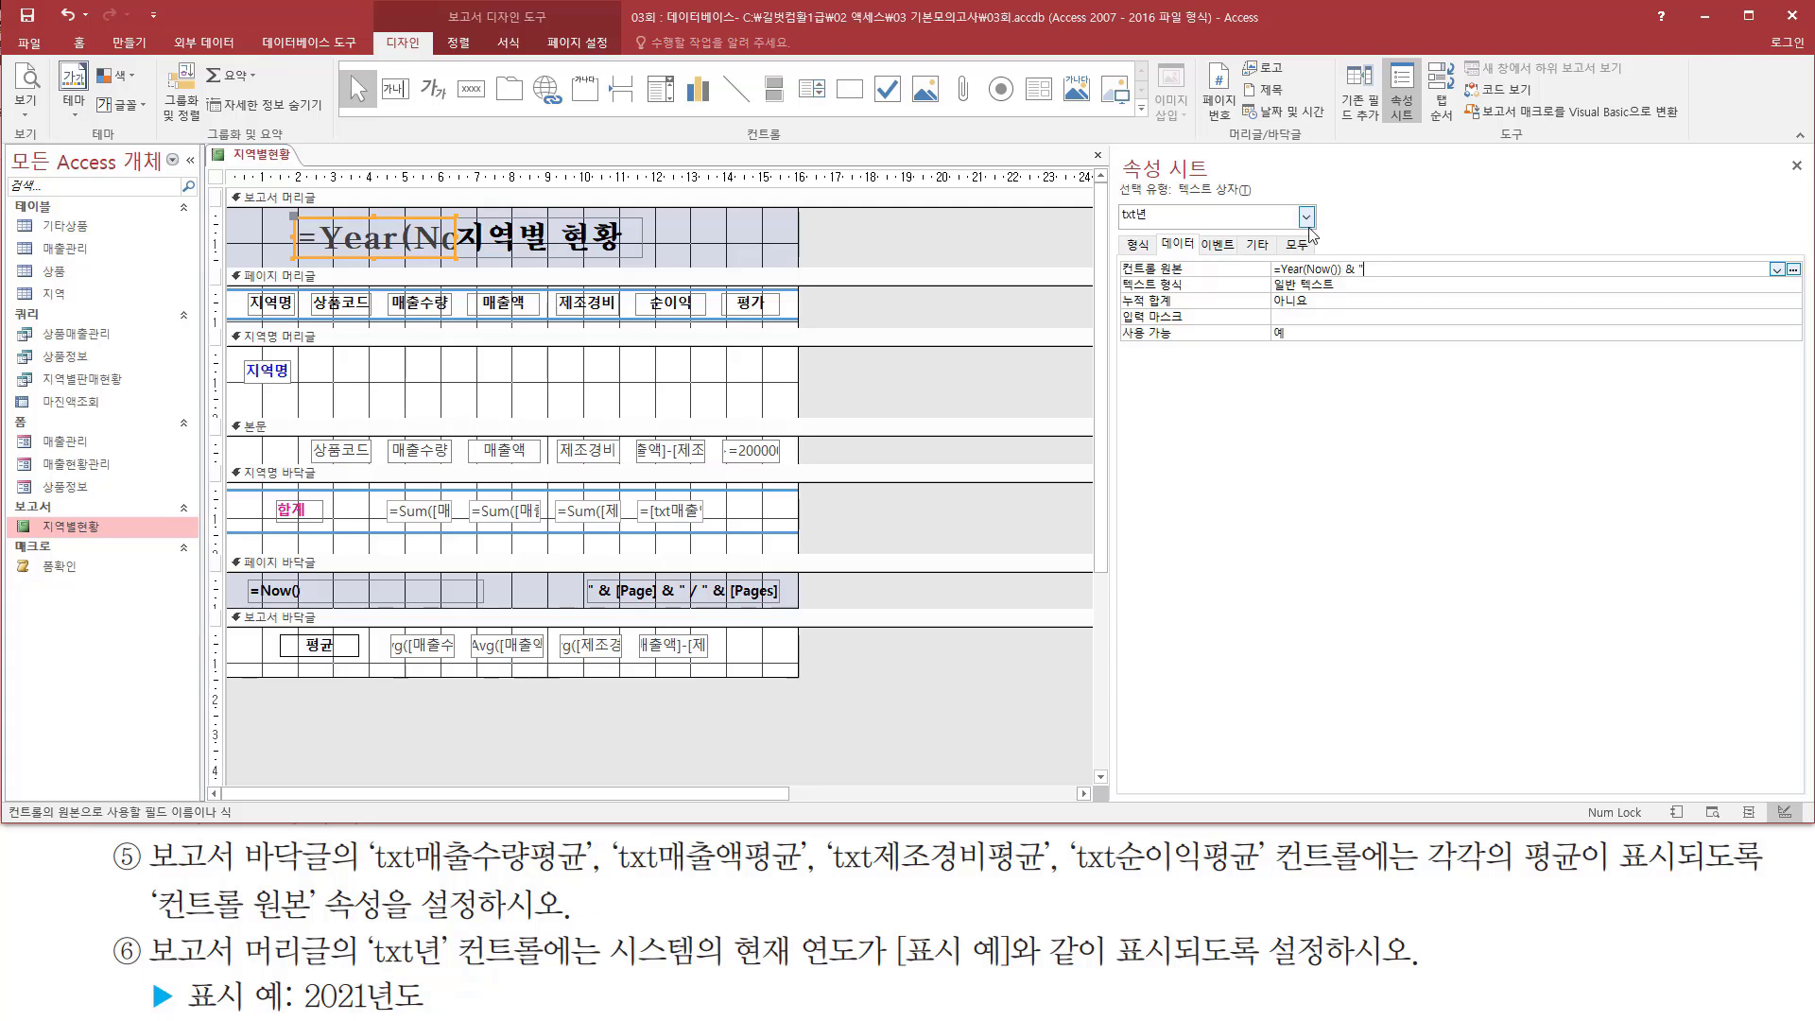
{"action": "type", "text": "& \"년도"}
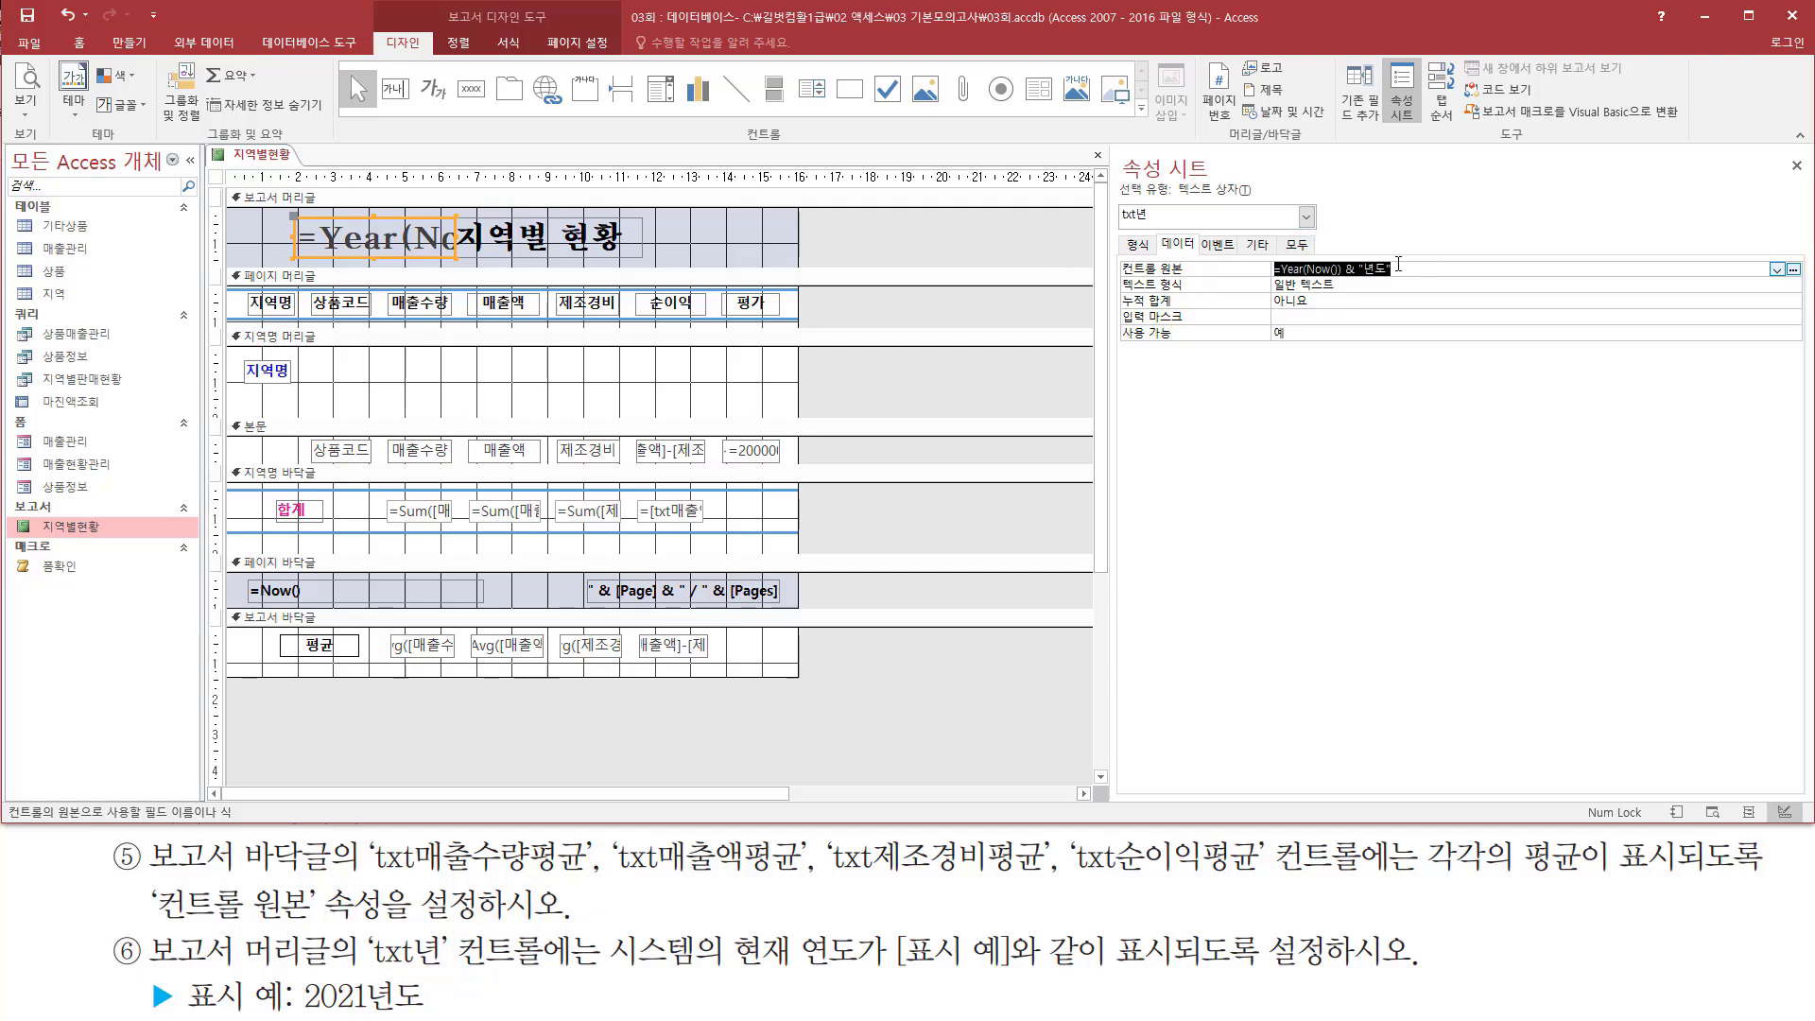
{"action": "key", "text": "shift+F2"}
{"action": "left_click_drag", "start_coordinate": [1109, 252], "coordinate": [1435, 280]}
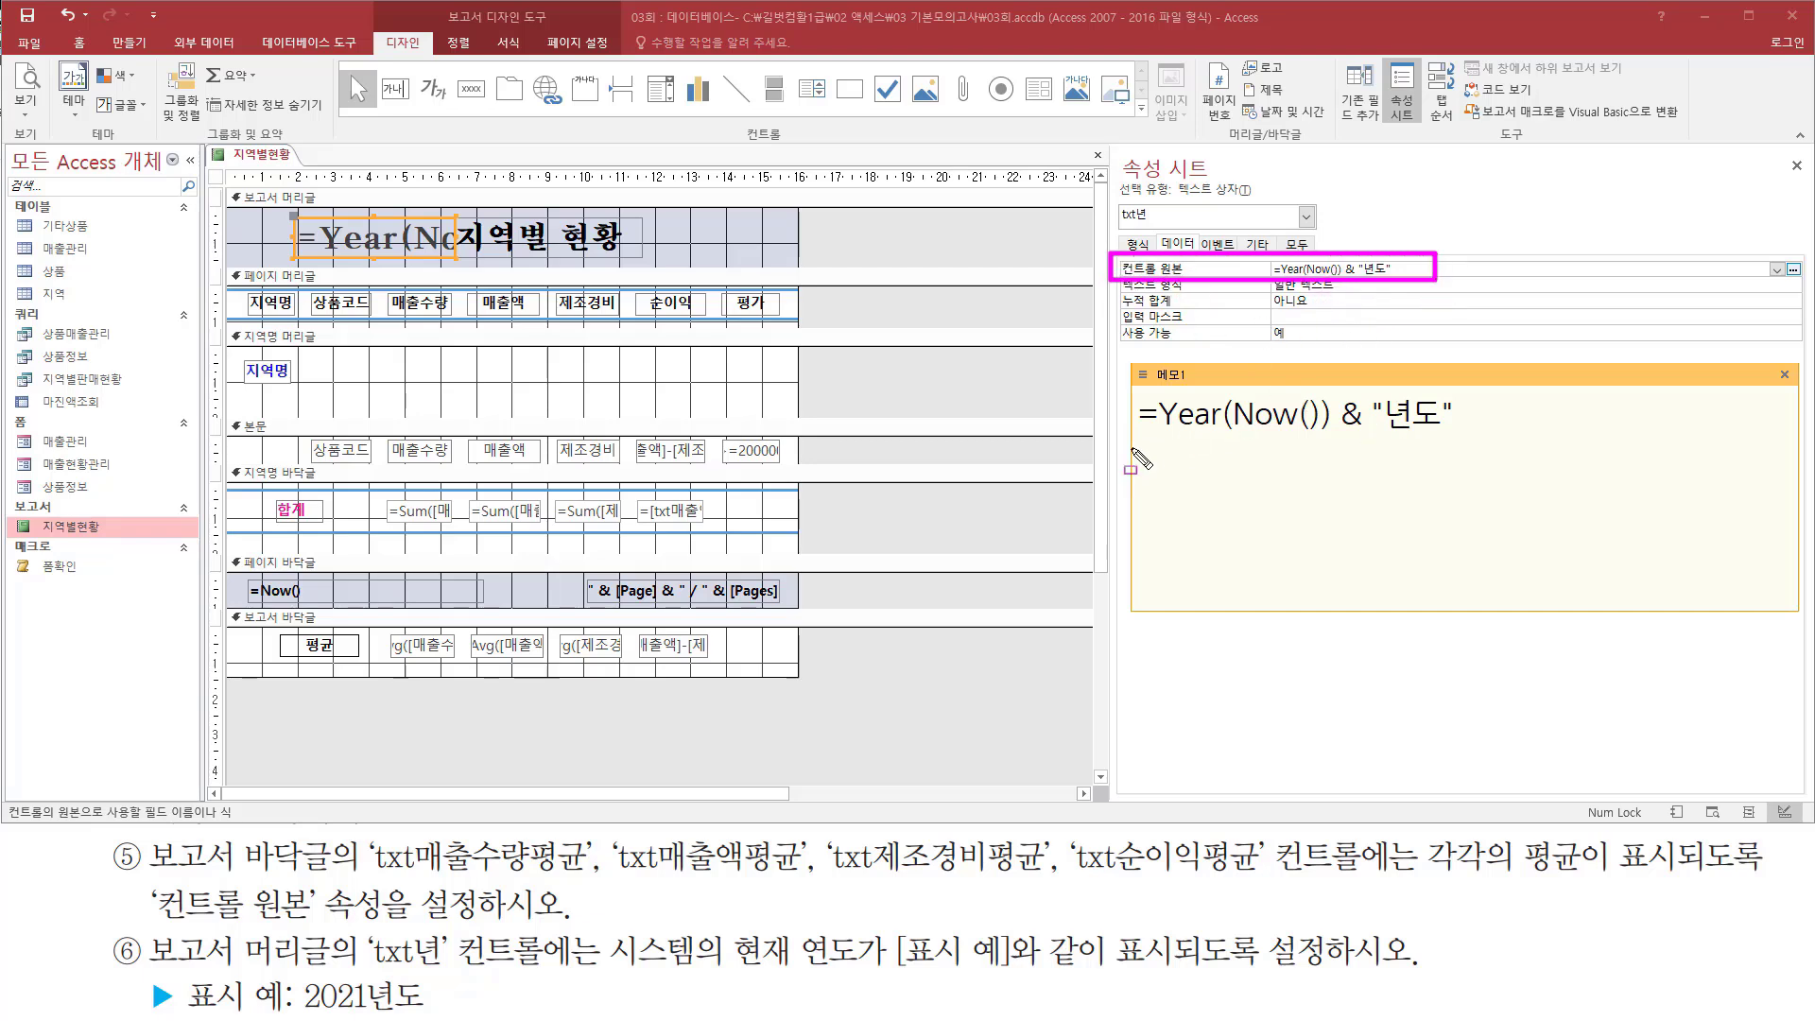
{"action": "left_click_drag", "start_coordinate": [1130, 448], "coordinate": [1485, 449]}
{"action": "mouse_move", "coordinate": [1241, 435]}
{"action": "left_mouse_down"}
{"action": "mouse_move", "coordinate": [1333, 409]}
{"action": "mouse_move", "coordinate": [1315, 393]}
{"action": "left_mouse_up"}
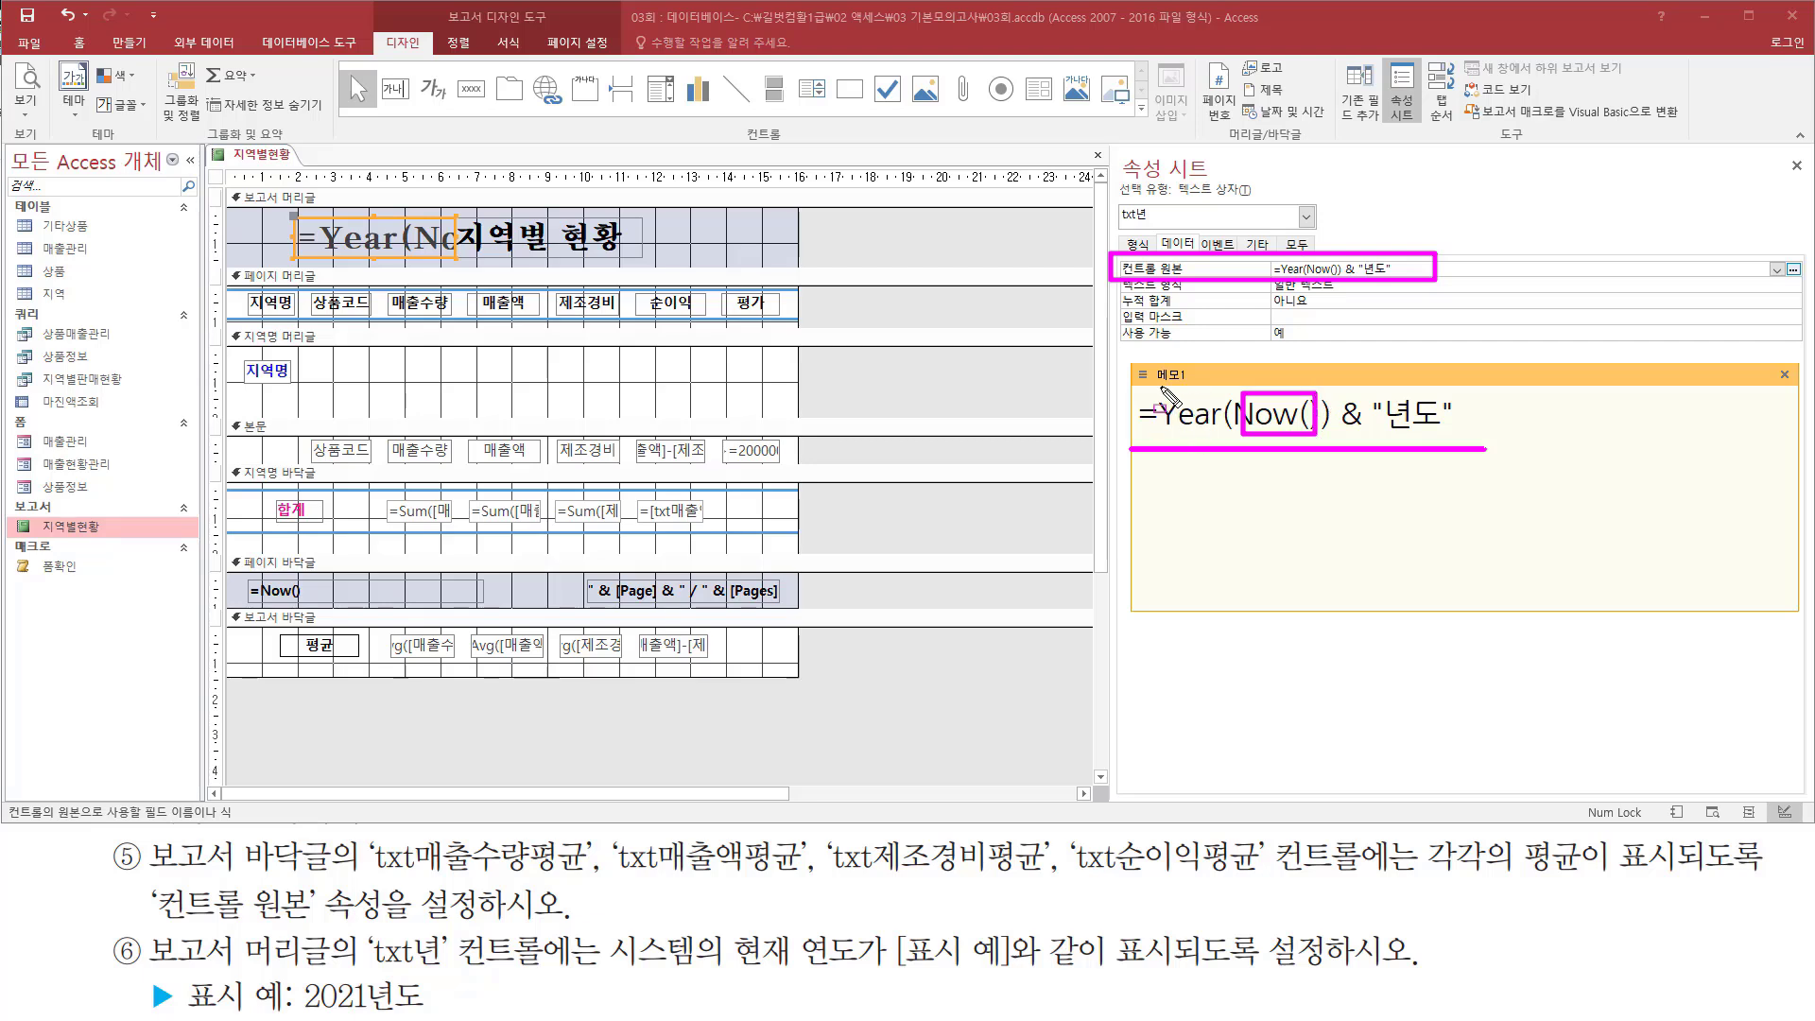
{"action": "mouse_move", "coordinate": [1156, 385]}
{"action": "left_mouse_down"}
{"action": "mouse_move", "coordinate": [1319, 444]}
{"action": "mouse_move", "coordinate": [1453, 434]}
{"action": "left_mouse_up"}
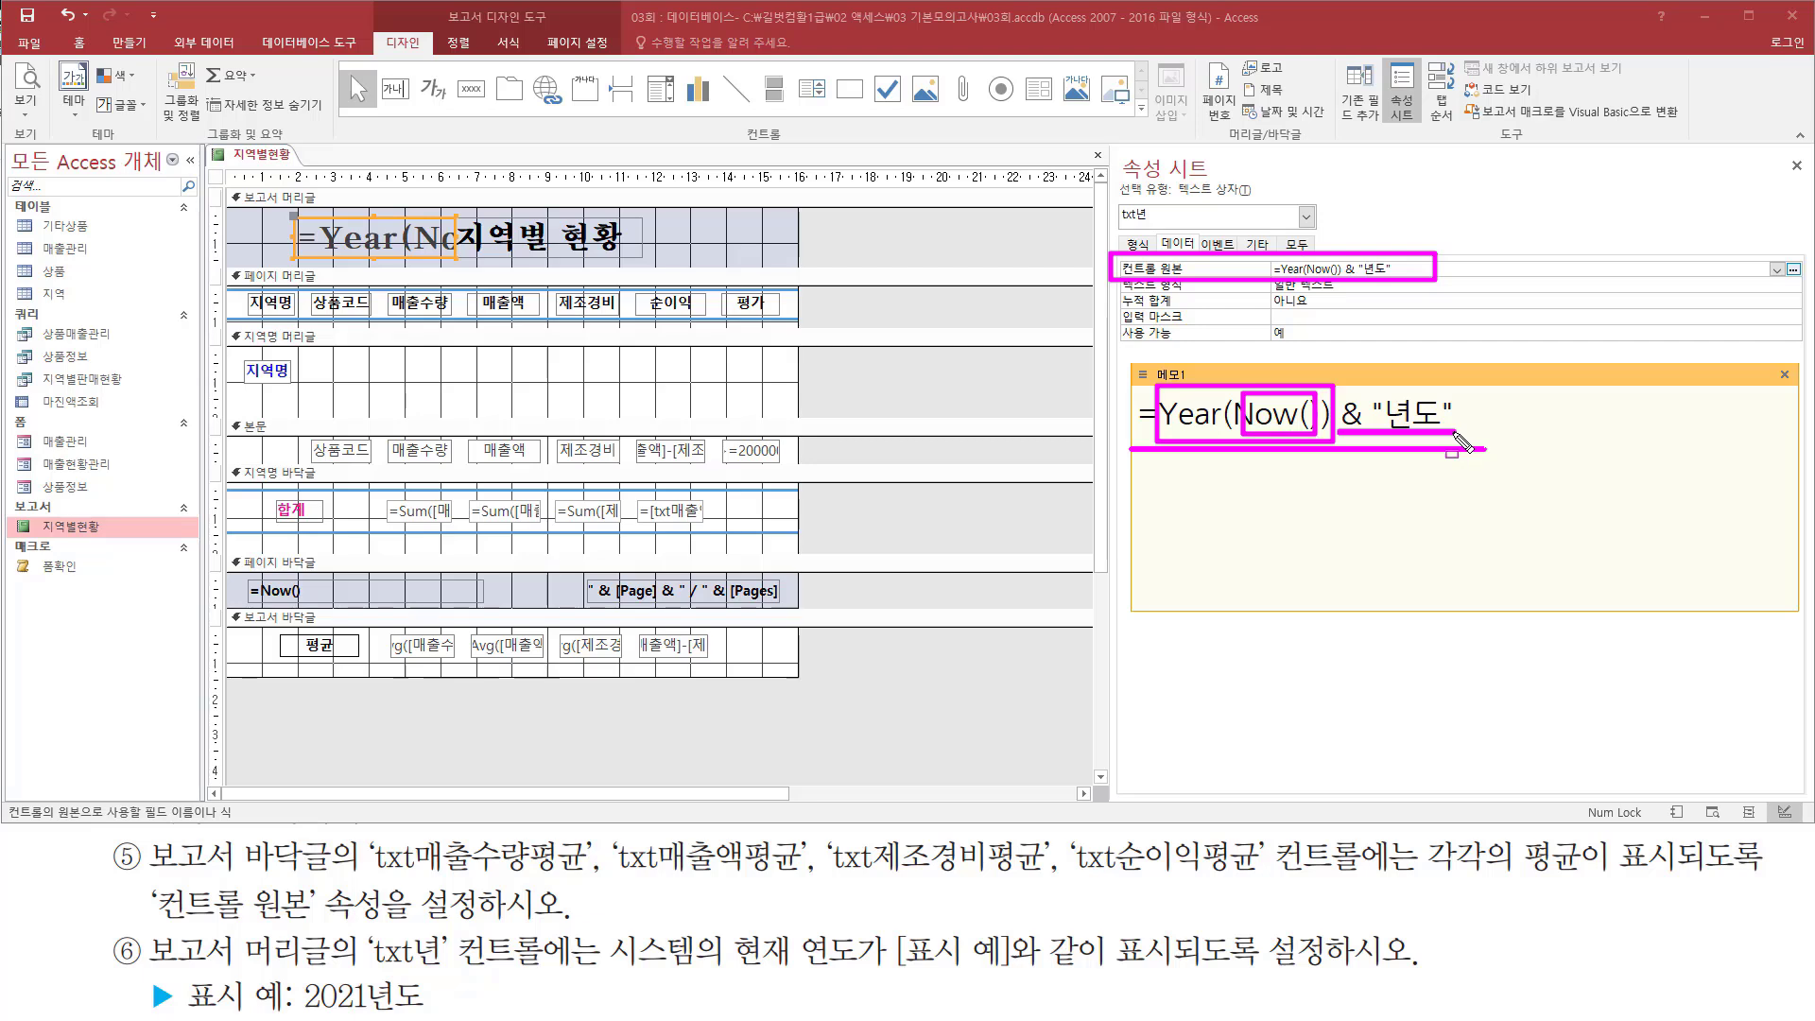
{"action": "key", "text": "Escape"}
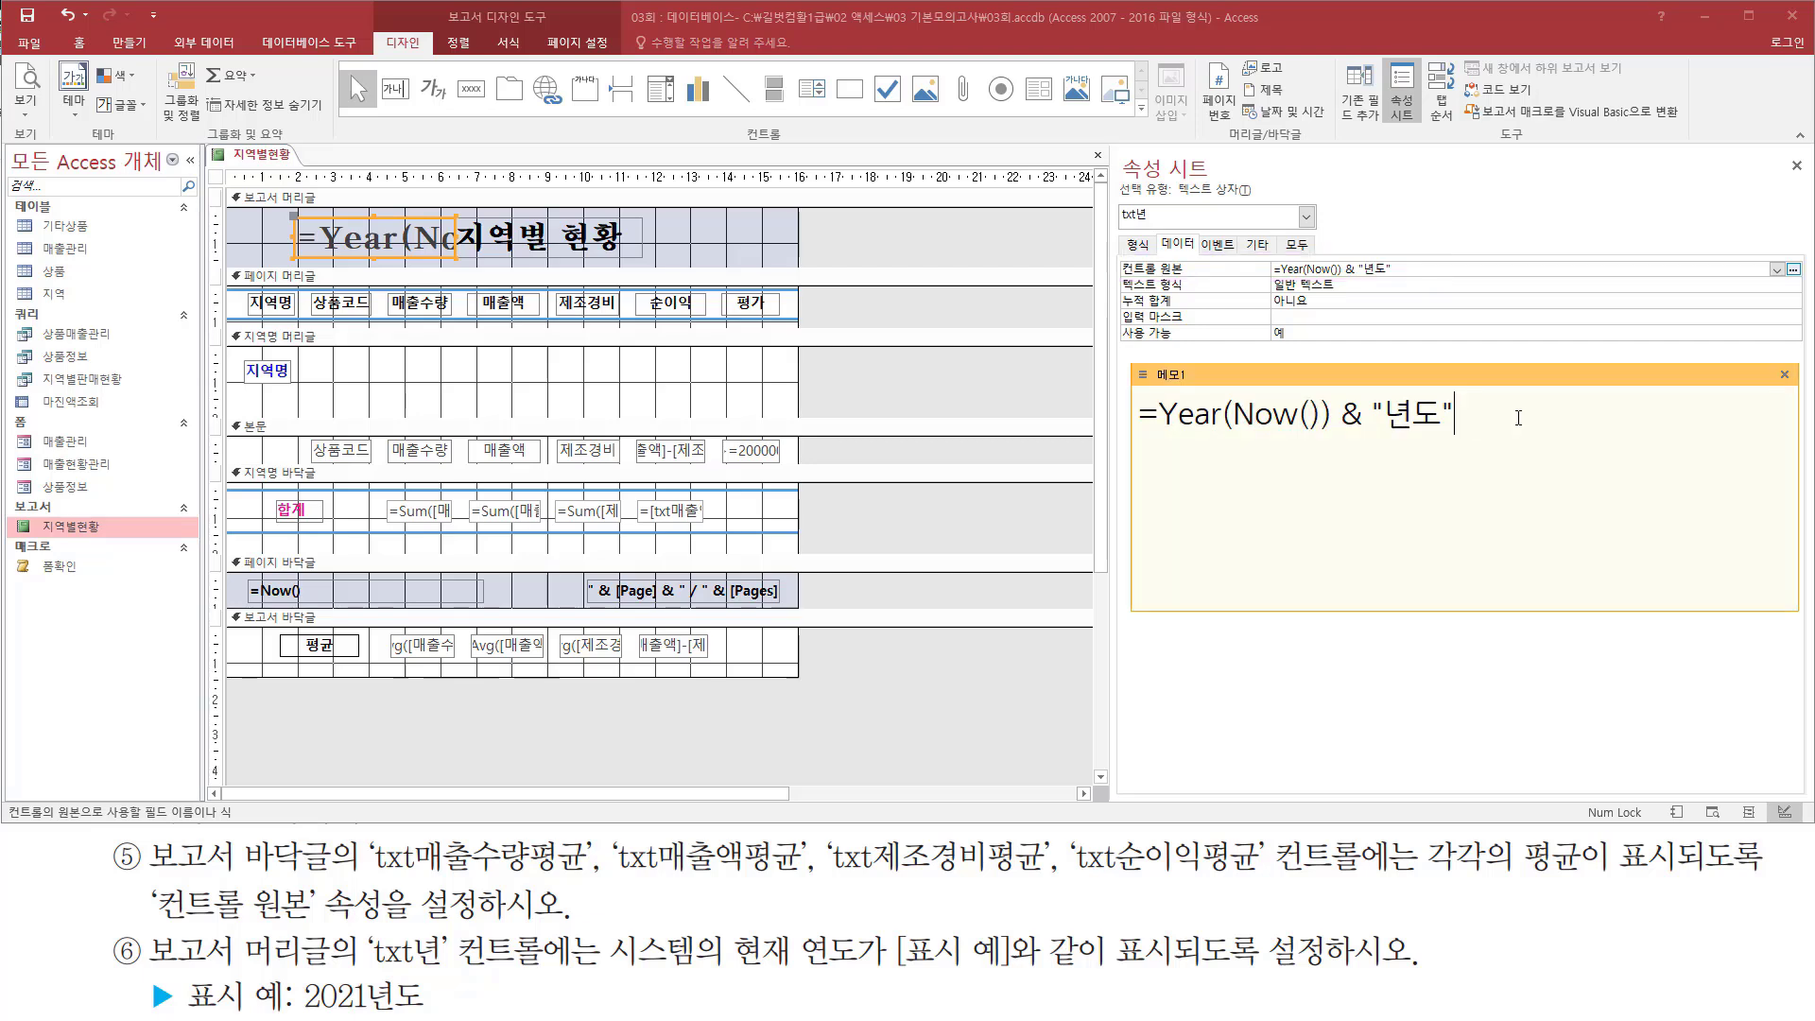
Step: Duplicate the formula =Year(Now()) & "년도" onto a second line of the 메모1 note
{"action": "left_click_drag", "start_coordinate": [1519, 417], "coordinate": [1078, 439]}
{"action": "key", "text": "ctrl+c"}
{"action": "left_click", "coordinate": [1534, 427]}
{"action": "key", "text": "Return"}
{"action": "key", "text": "ctrl+v"}
Step: Replace Now() in the note's second line so the alternative formula reads =Year(date()) & "년도"
{"action": "key", "text": "Left"}
{"action": "key", "text": "Left"}
{"action": "key", "text": "Left"}
{"action": "key", "text": "Left"}
{"action": "key", "text": "Left"}
{"action": "key", "text": "Left"}
{"action": "key", "text": "Left"}
{"action": "key", "text": "Left"}
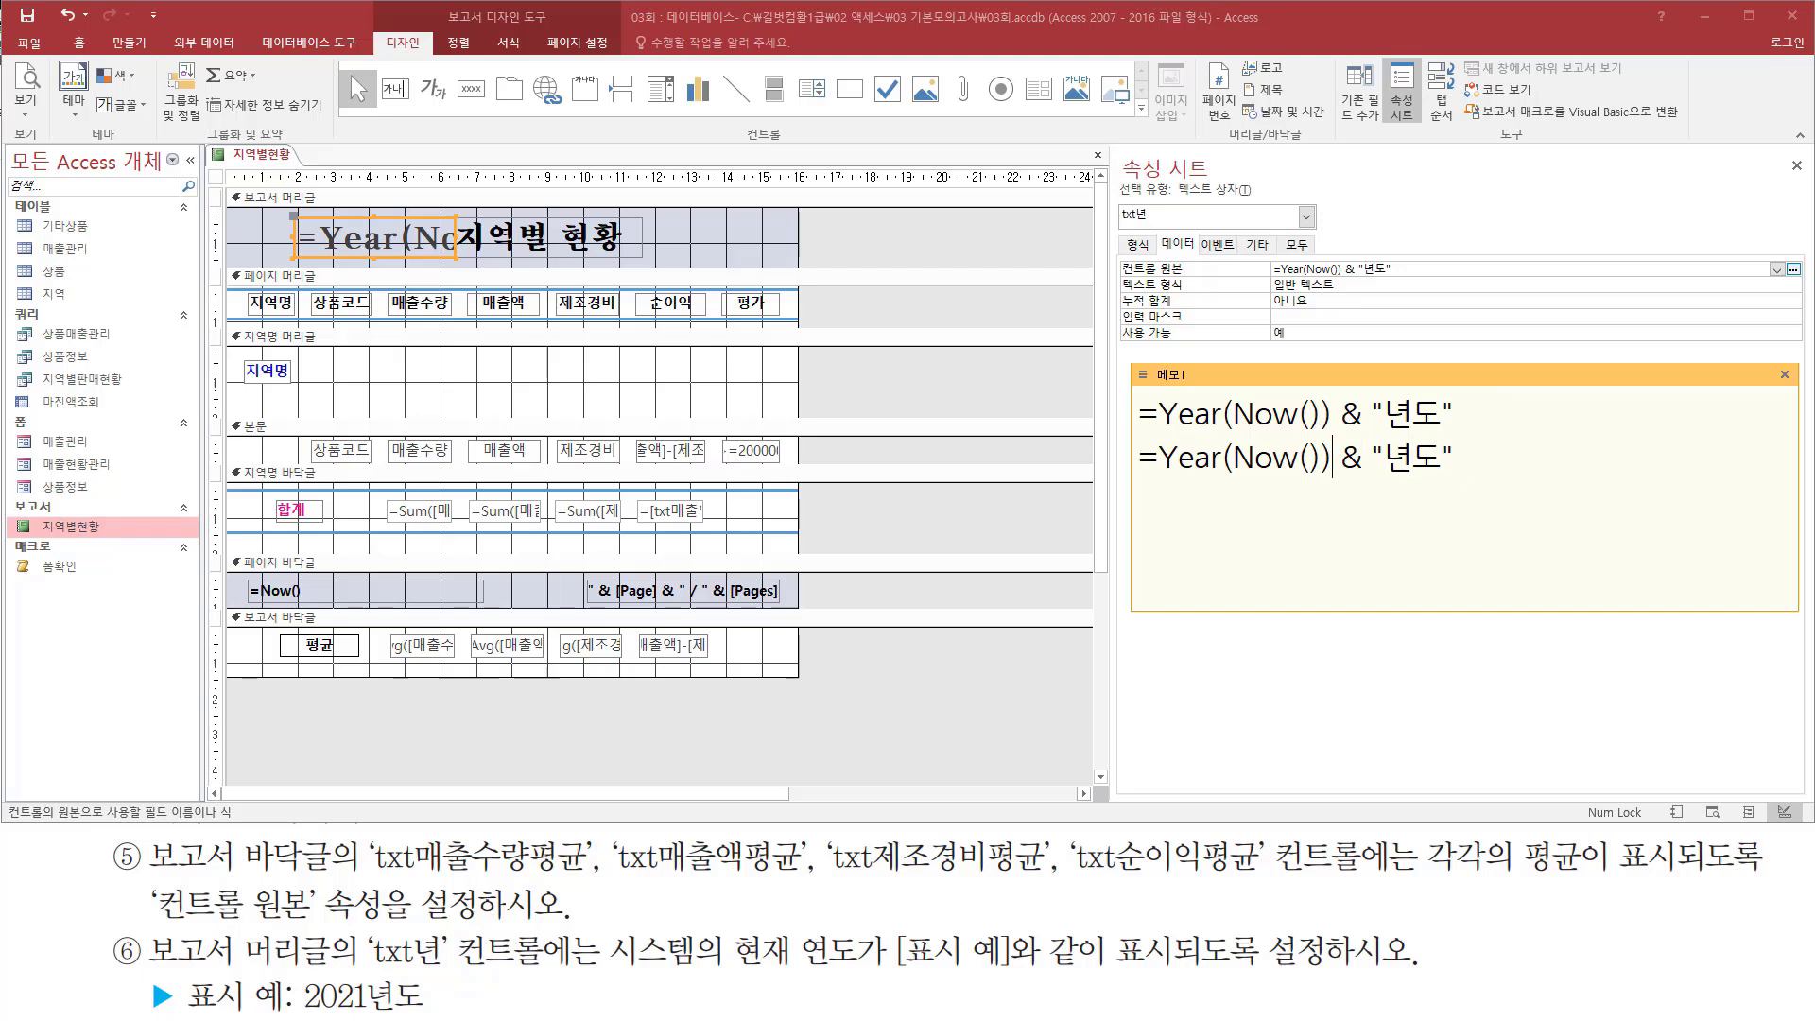
{"action": "key", "text": "BackSpace"}
{"action": "key", "text": "BackSpace"}
{"action": "key", "text": "BackSpace"}
{"action": "key", "text": "BackSpace"}
{"action": "key", "text": "BackSpace"}
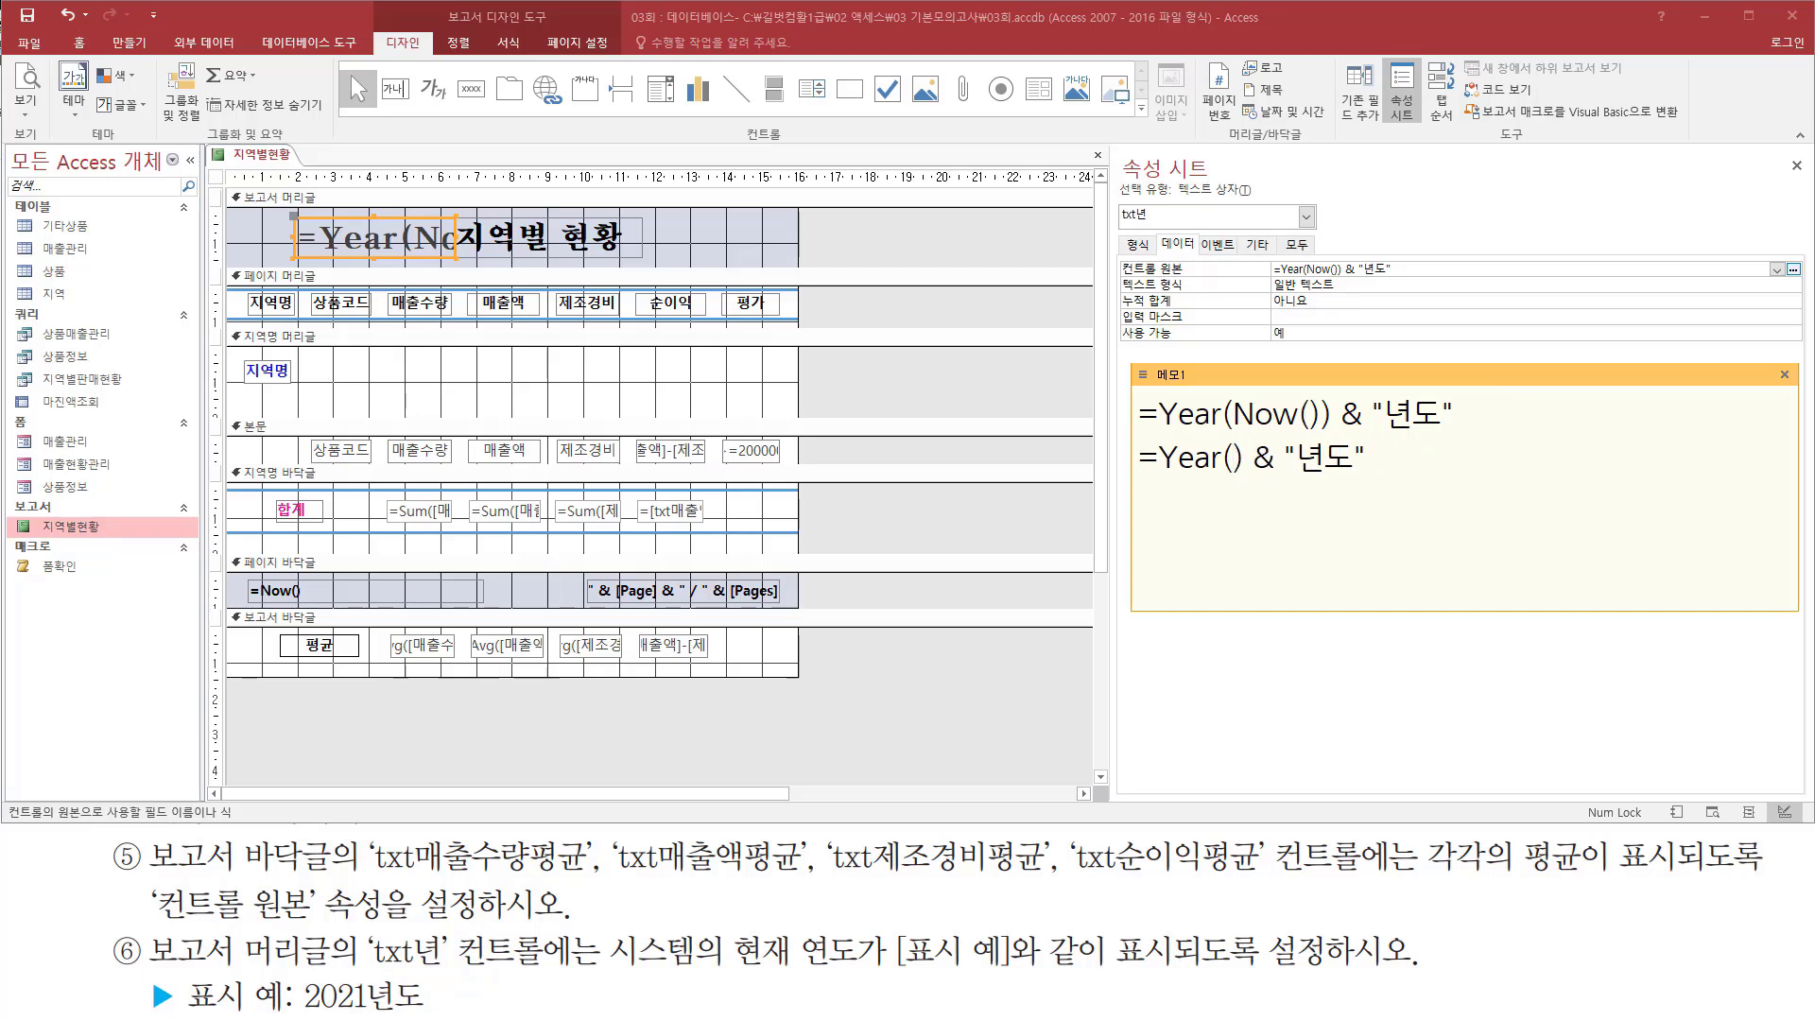
{"action": "type", "text": "date()"}
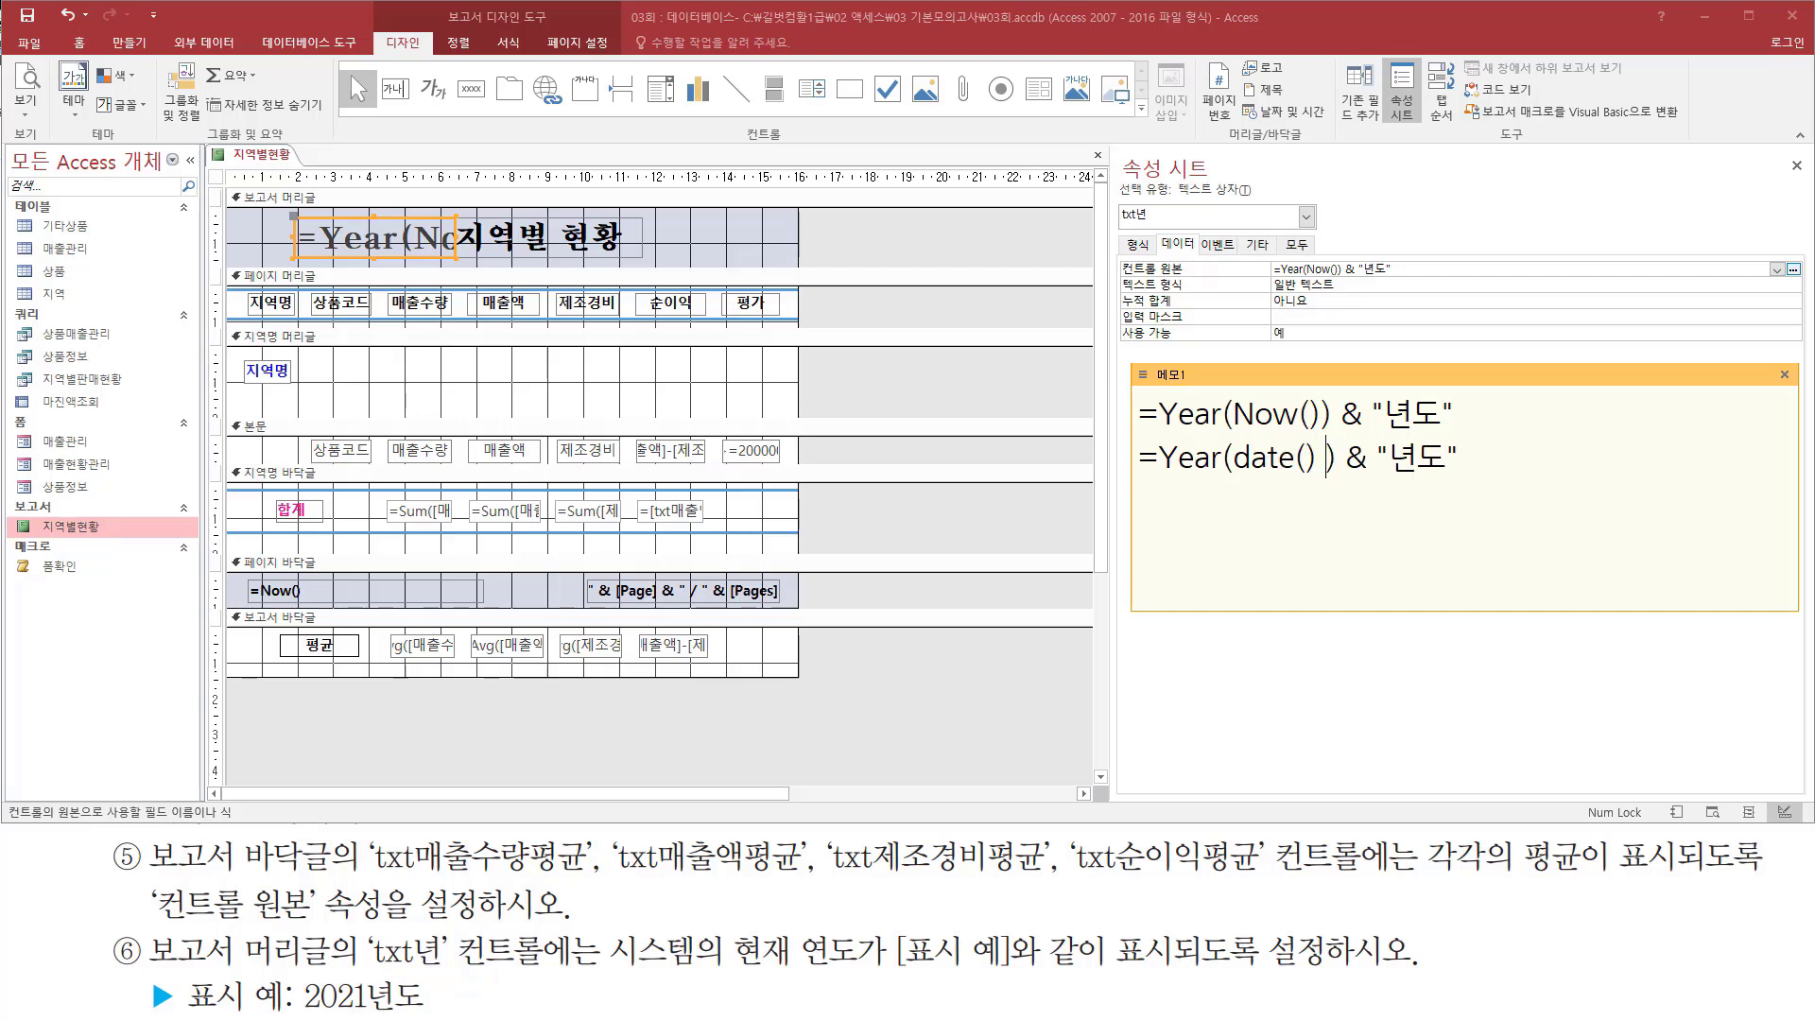
{"action": "key", "text": "BackSpace"}
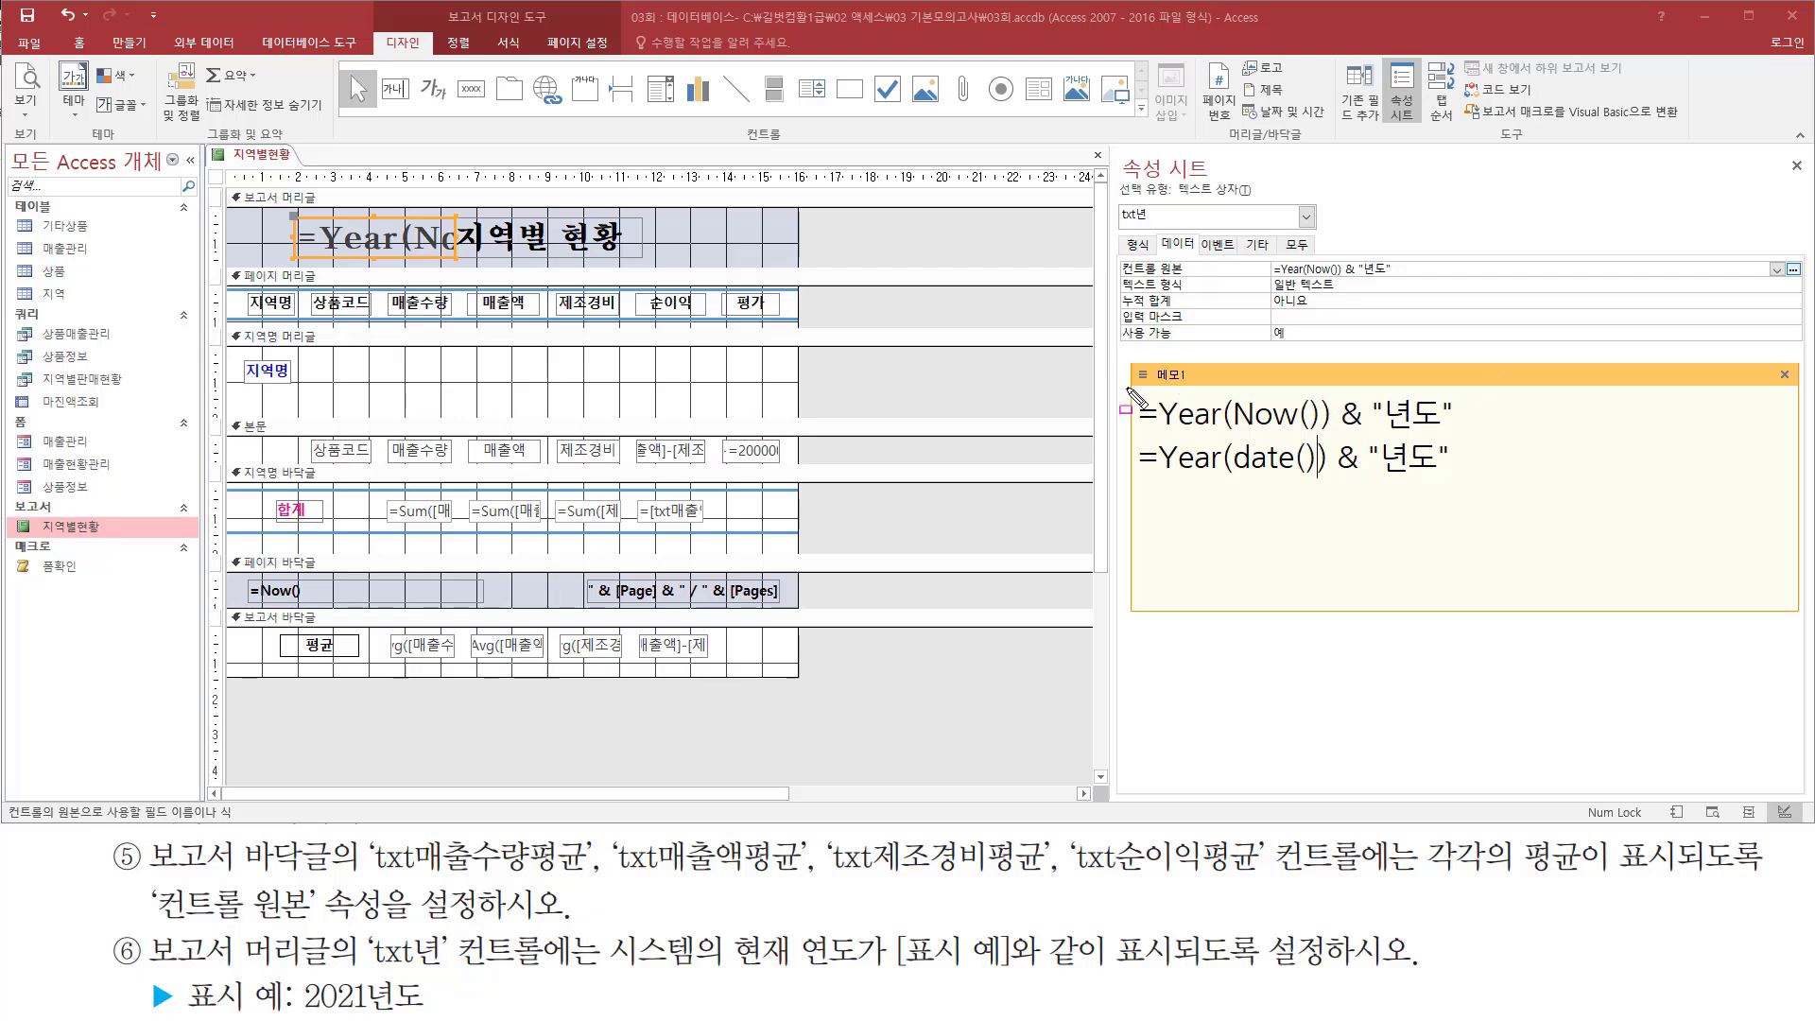
{"action": "left_click_drag", "start_coordinate": [1125, 385], "coordinate": [1491, 492]}
{"action": "key", "text": "Escape"}
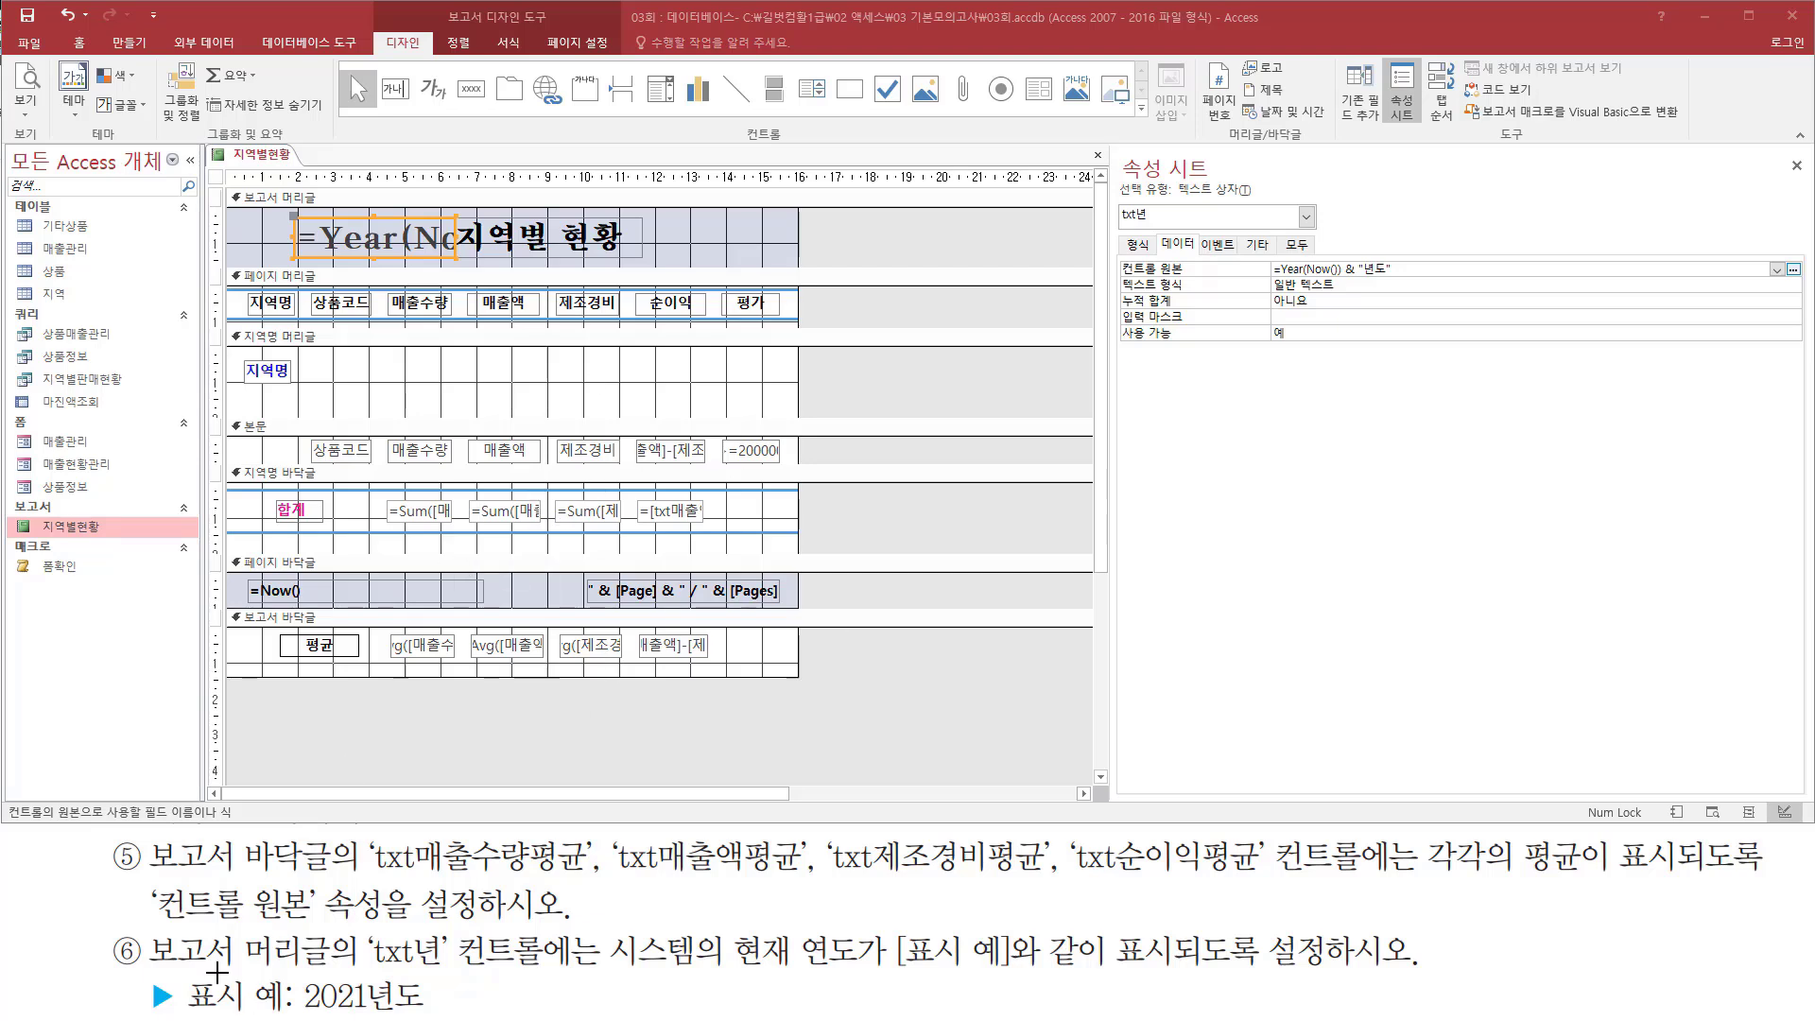
Step: Show the 지역별현황 report in print preview and check the year in the first page's title
{"action": "right_click", "coordinate": [921, 371]}
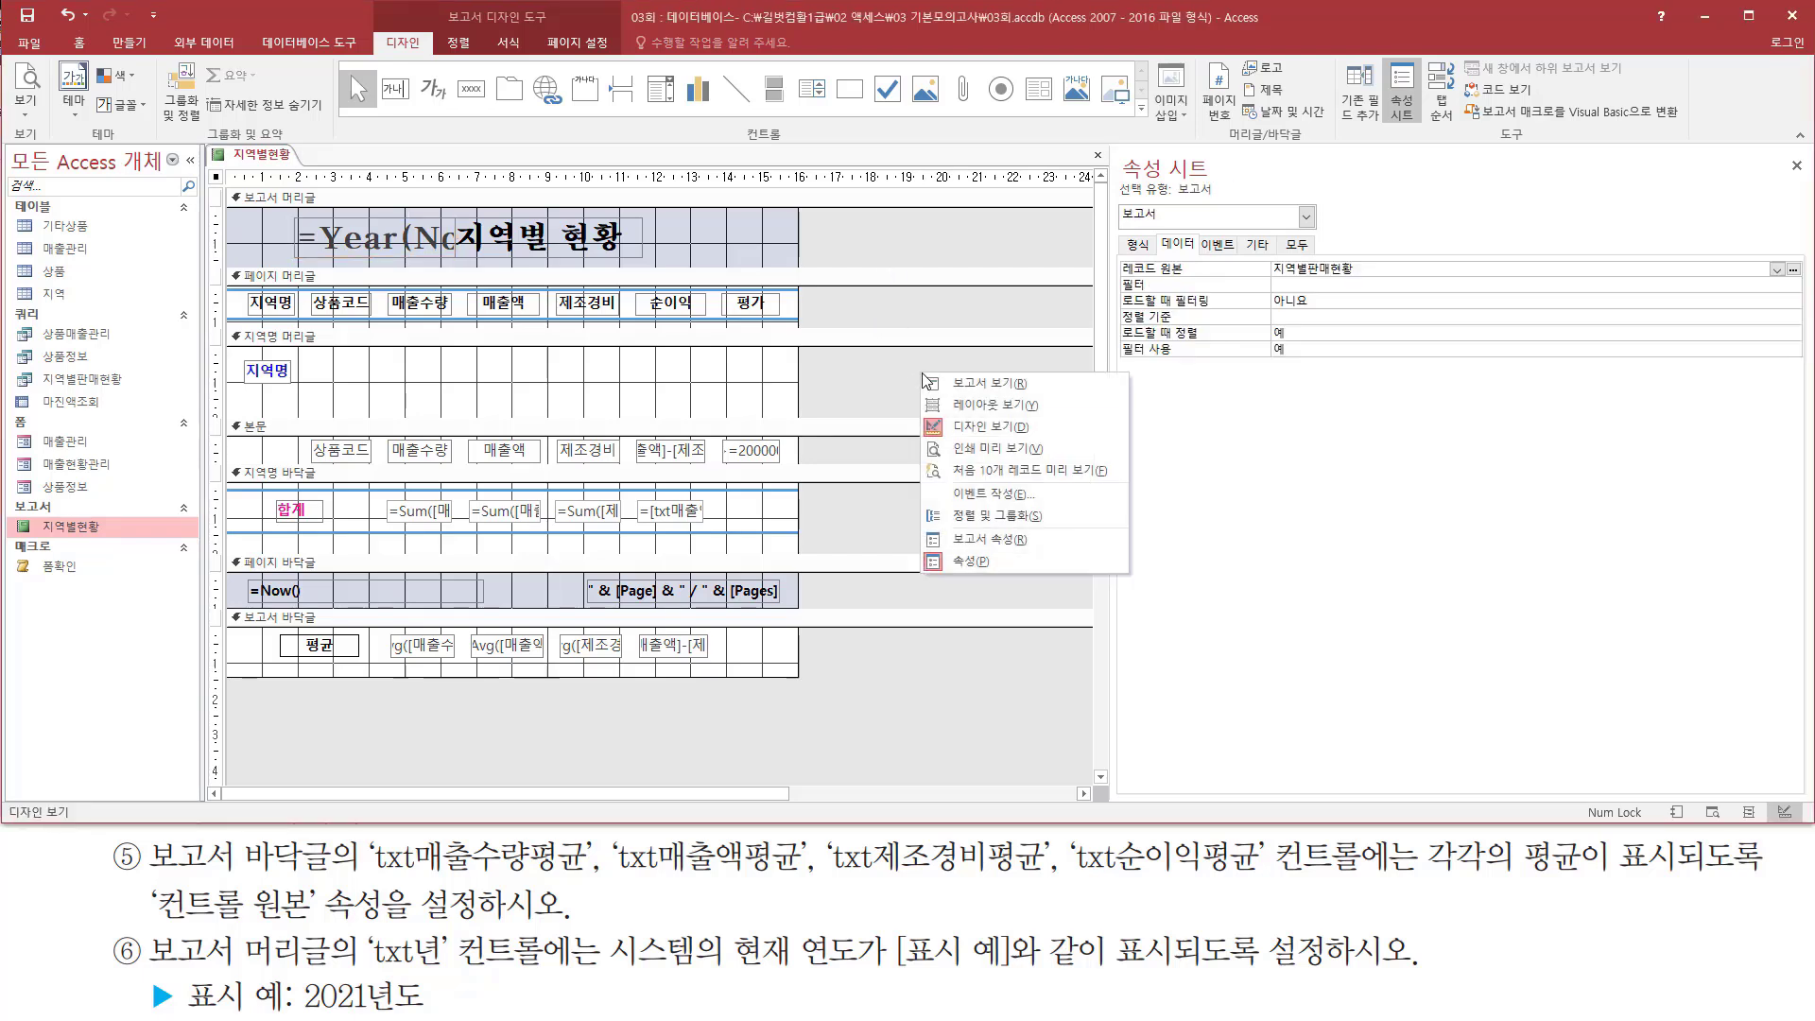
{"action": "left_click", "coordinate": [979, 451]}
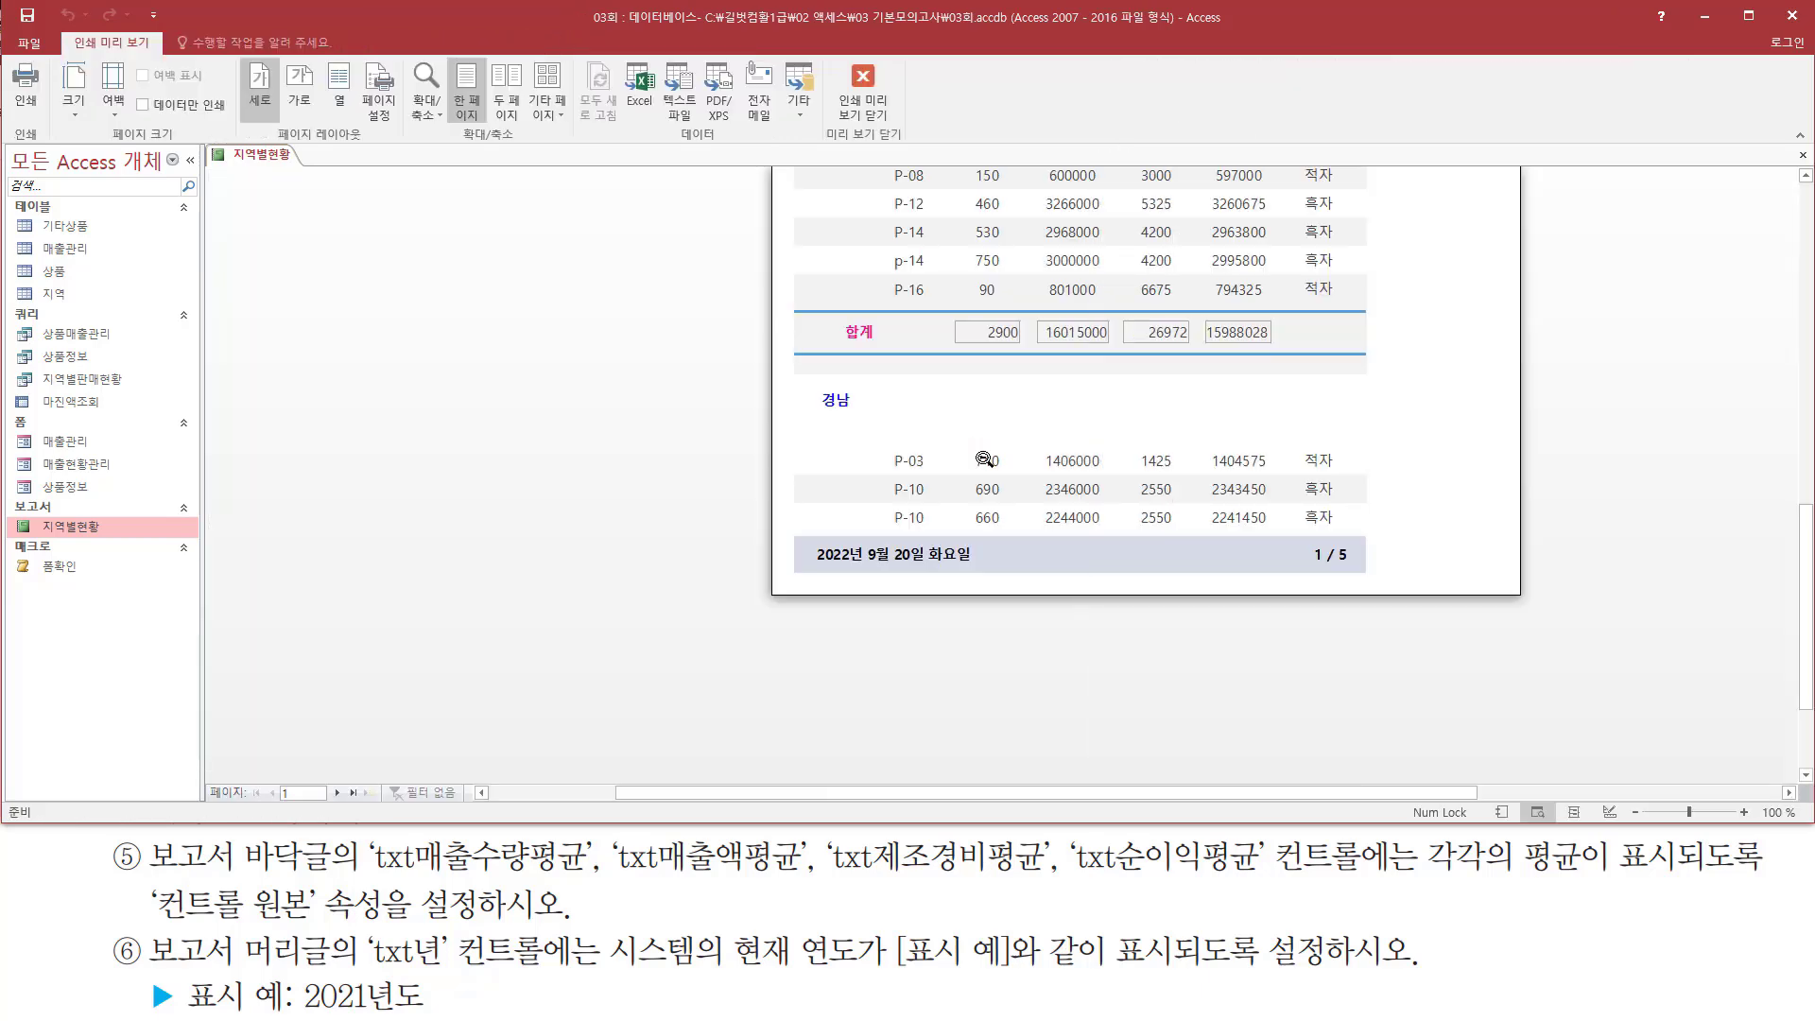
{"action": "scroll", "coordinate": [984, 459], "scroll_direction": "up", "scroll_amount": 10}
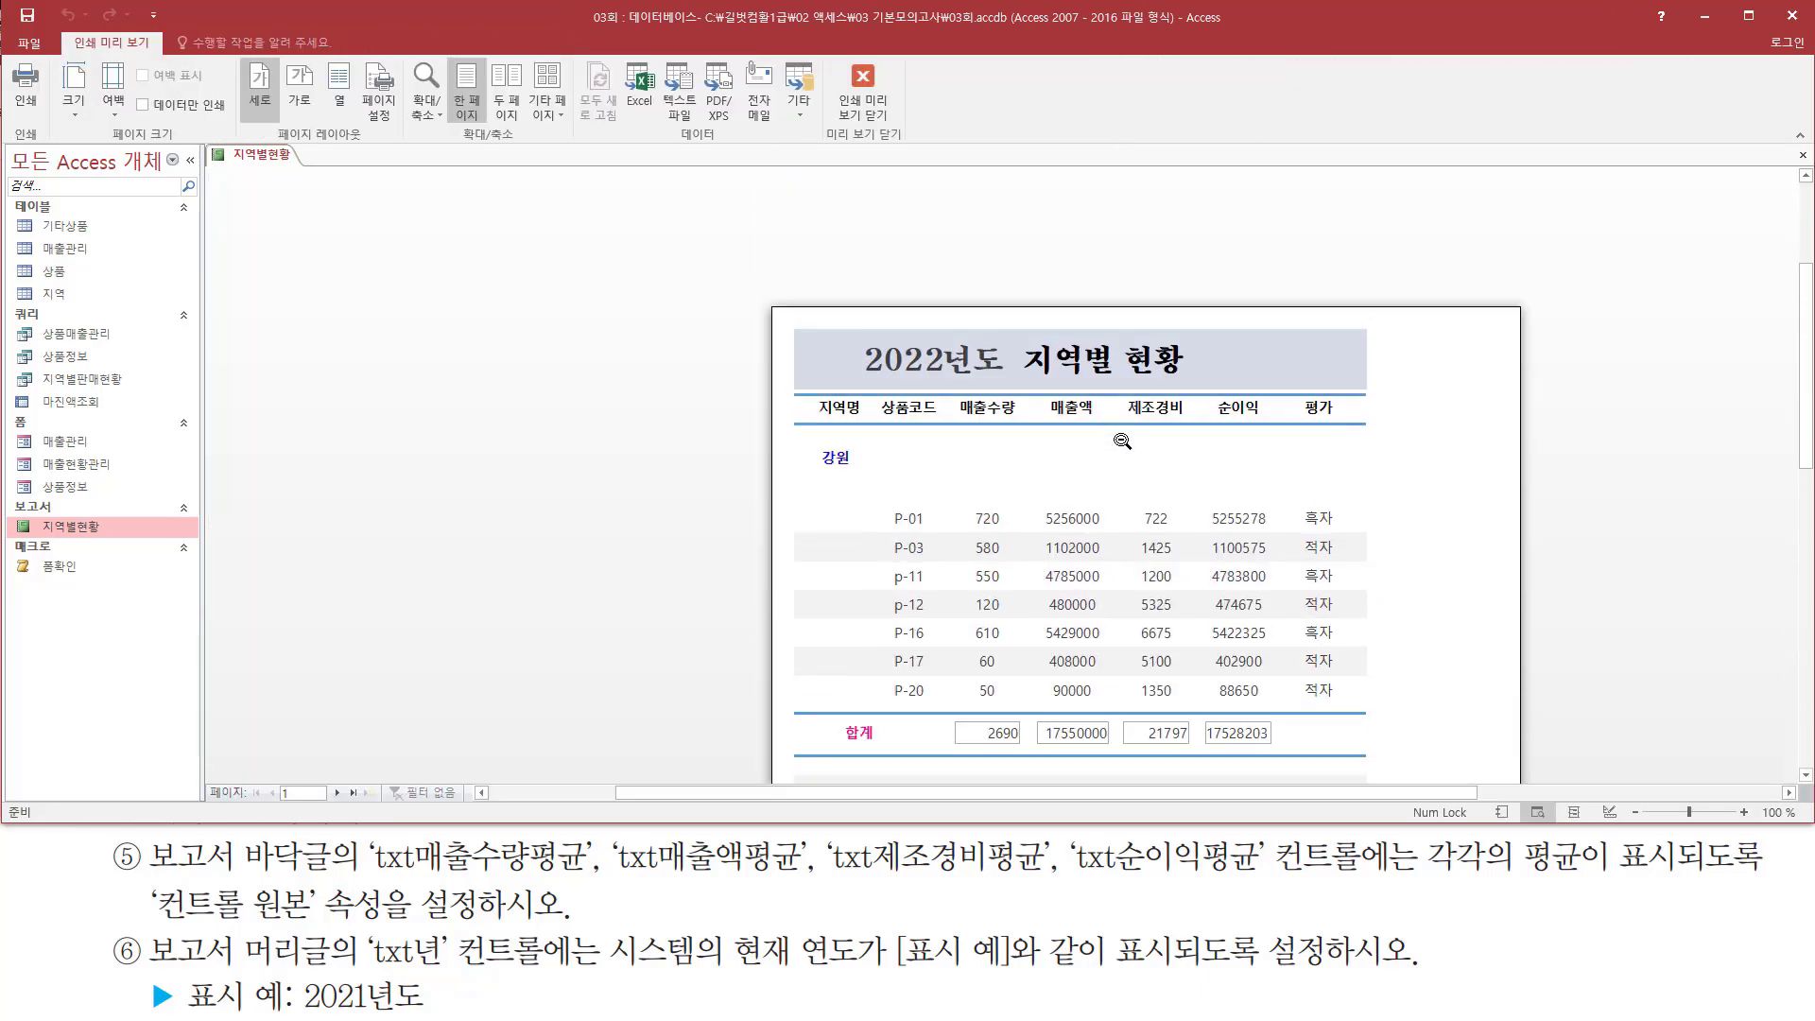
{"action": "key", "text": "ctrl+2"}
{"action": "mouse_move", "coordinate": [863, 337]}
{"action": "left_mouse_down"}
{"action": "mouse_move", "coordinate": [888, 383]}
{"action": "mouse_move", "coordinate": [1008, 381]}
{"action": "left_mouse_up"}
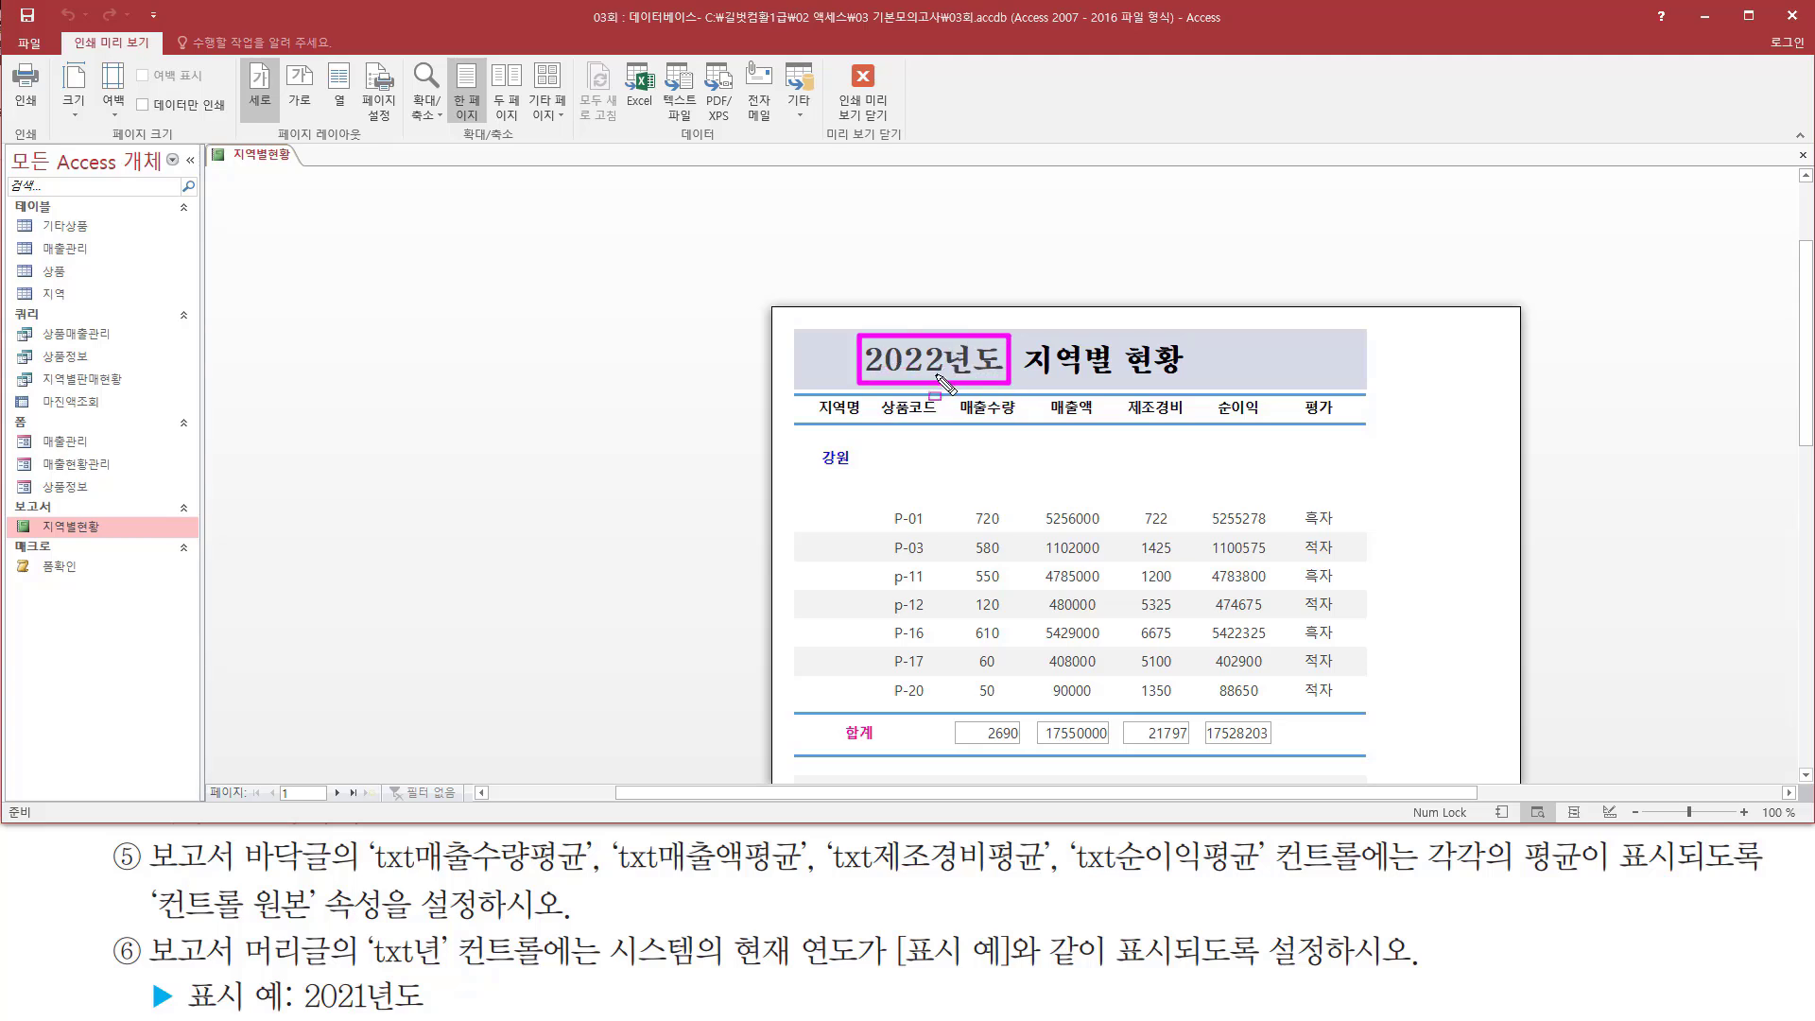
{"action": "key", "text": "Escape"}
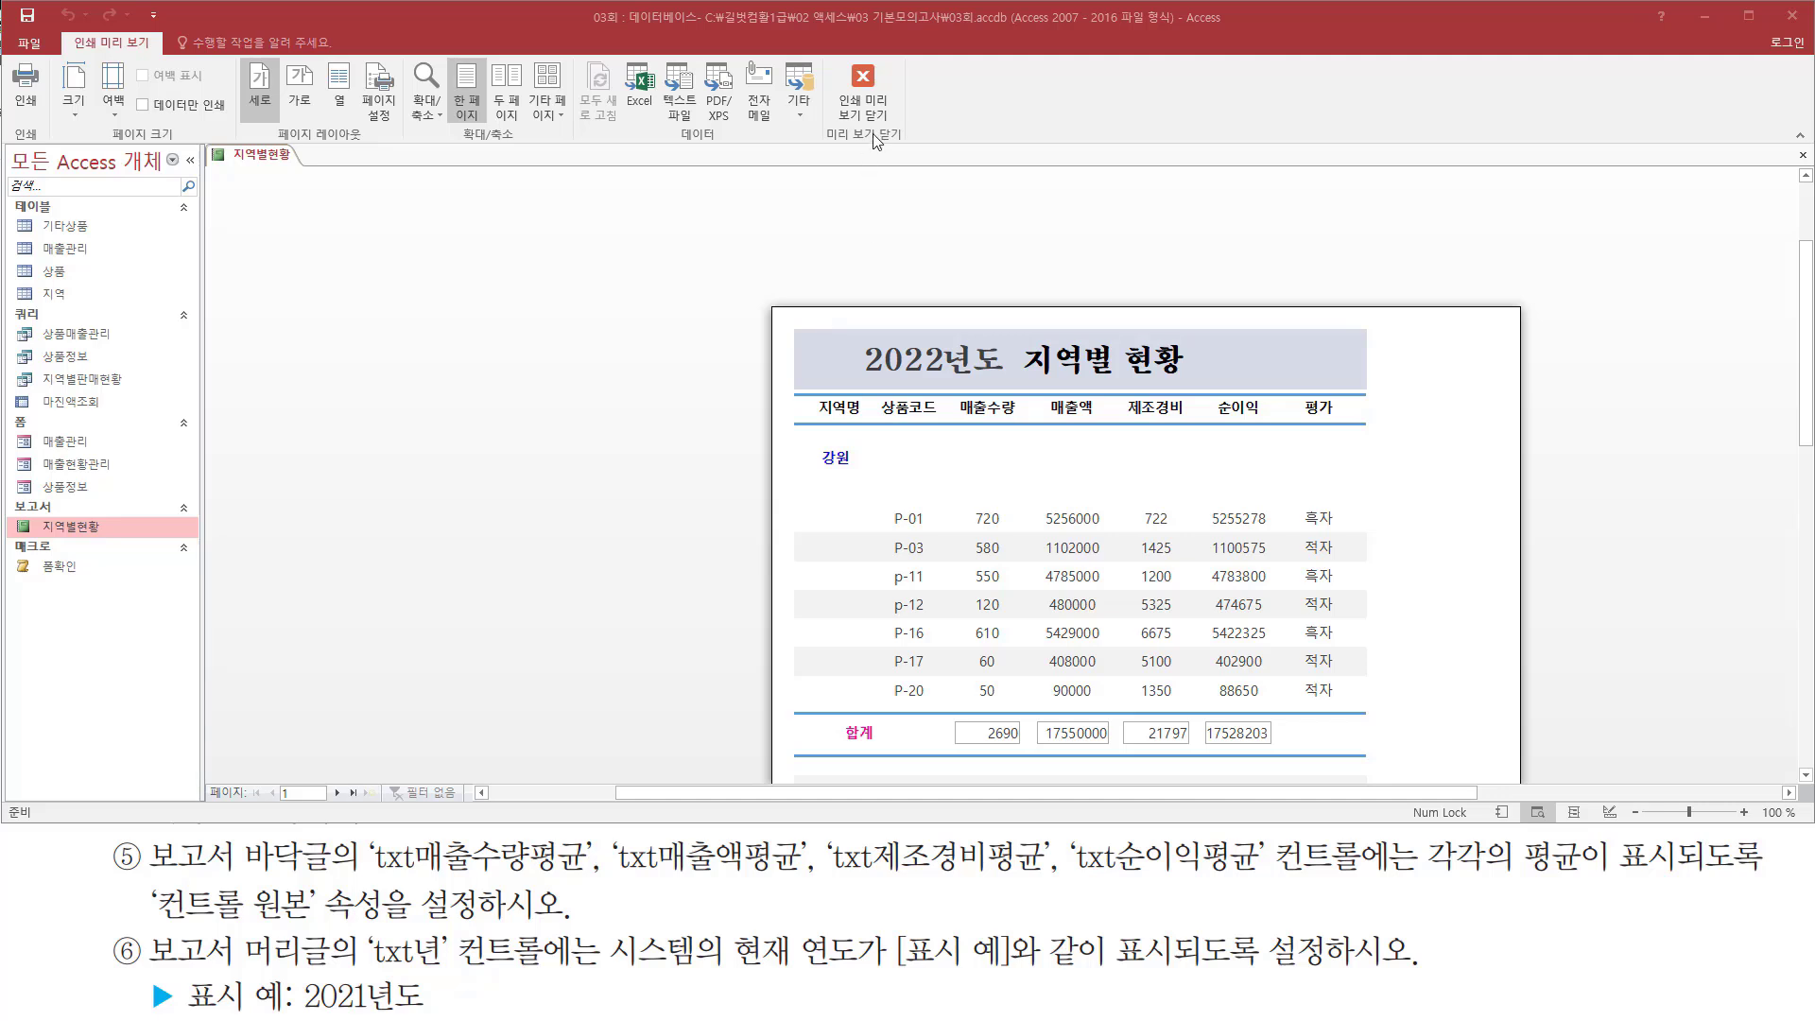
Step: Close the 지역별현황 report and save its design changes
{"action": "right_click", "coordinate": [601, 265]}
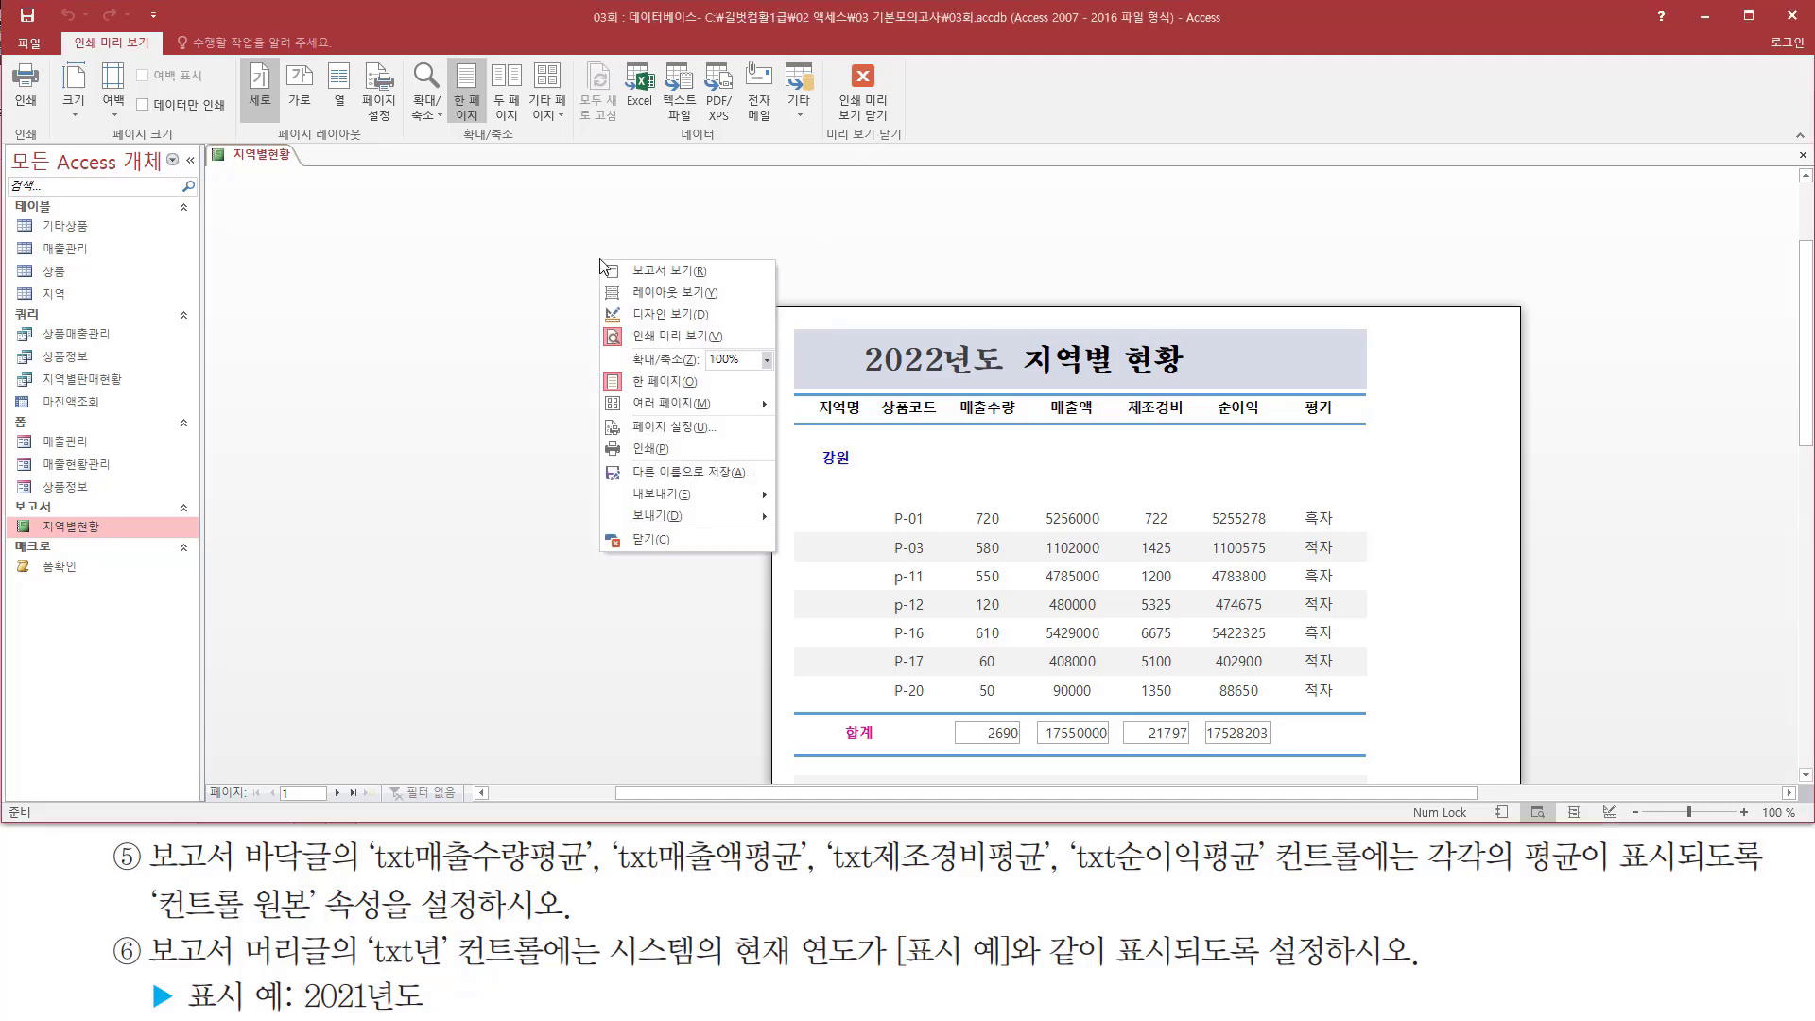
{"action": "left_click", "coordinate": [645, 537]}
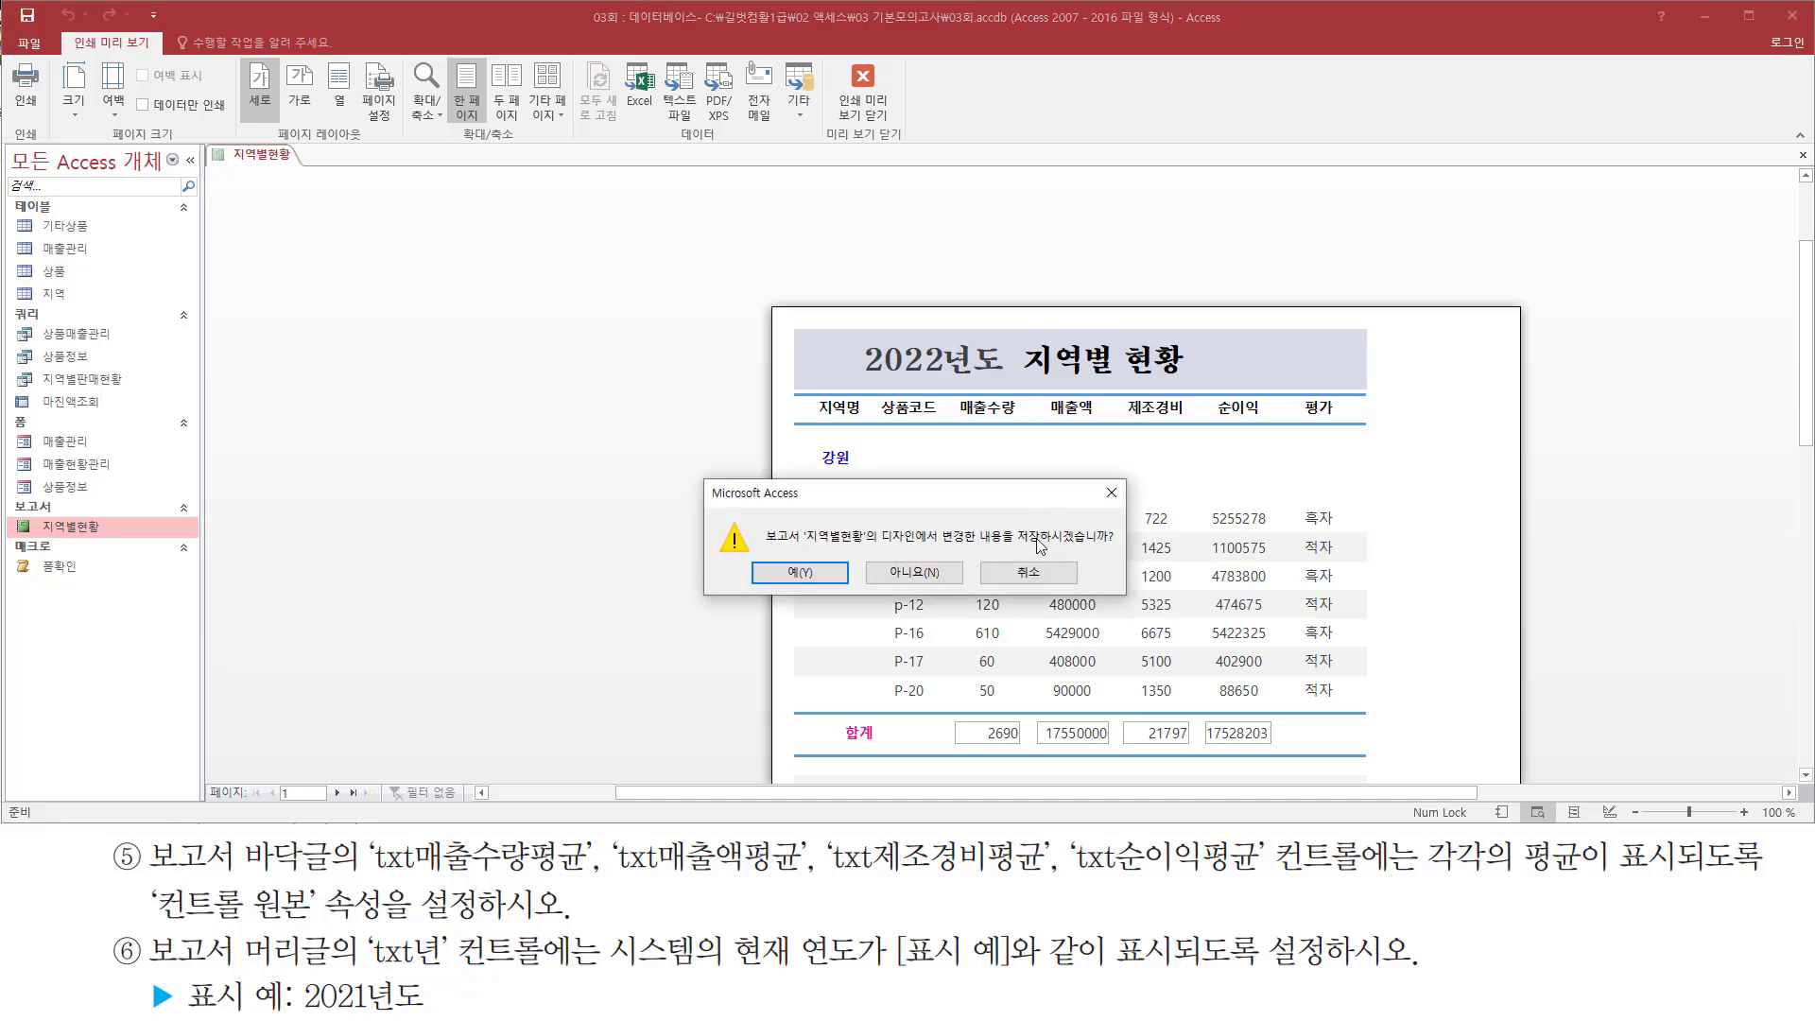
{"action": "left_click", "coordinate": [835, 573]}
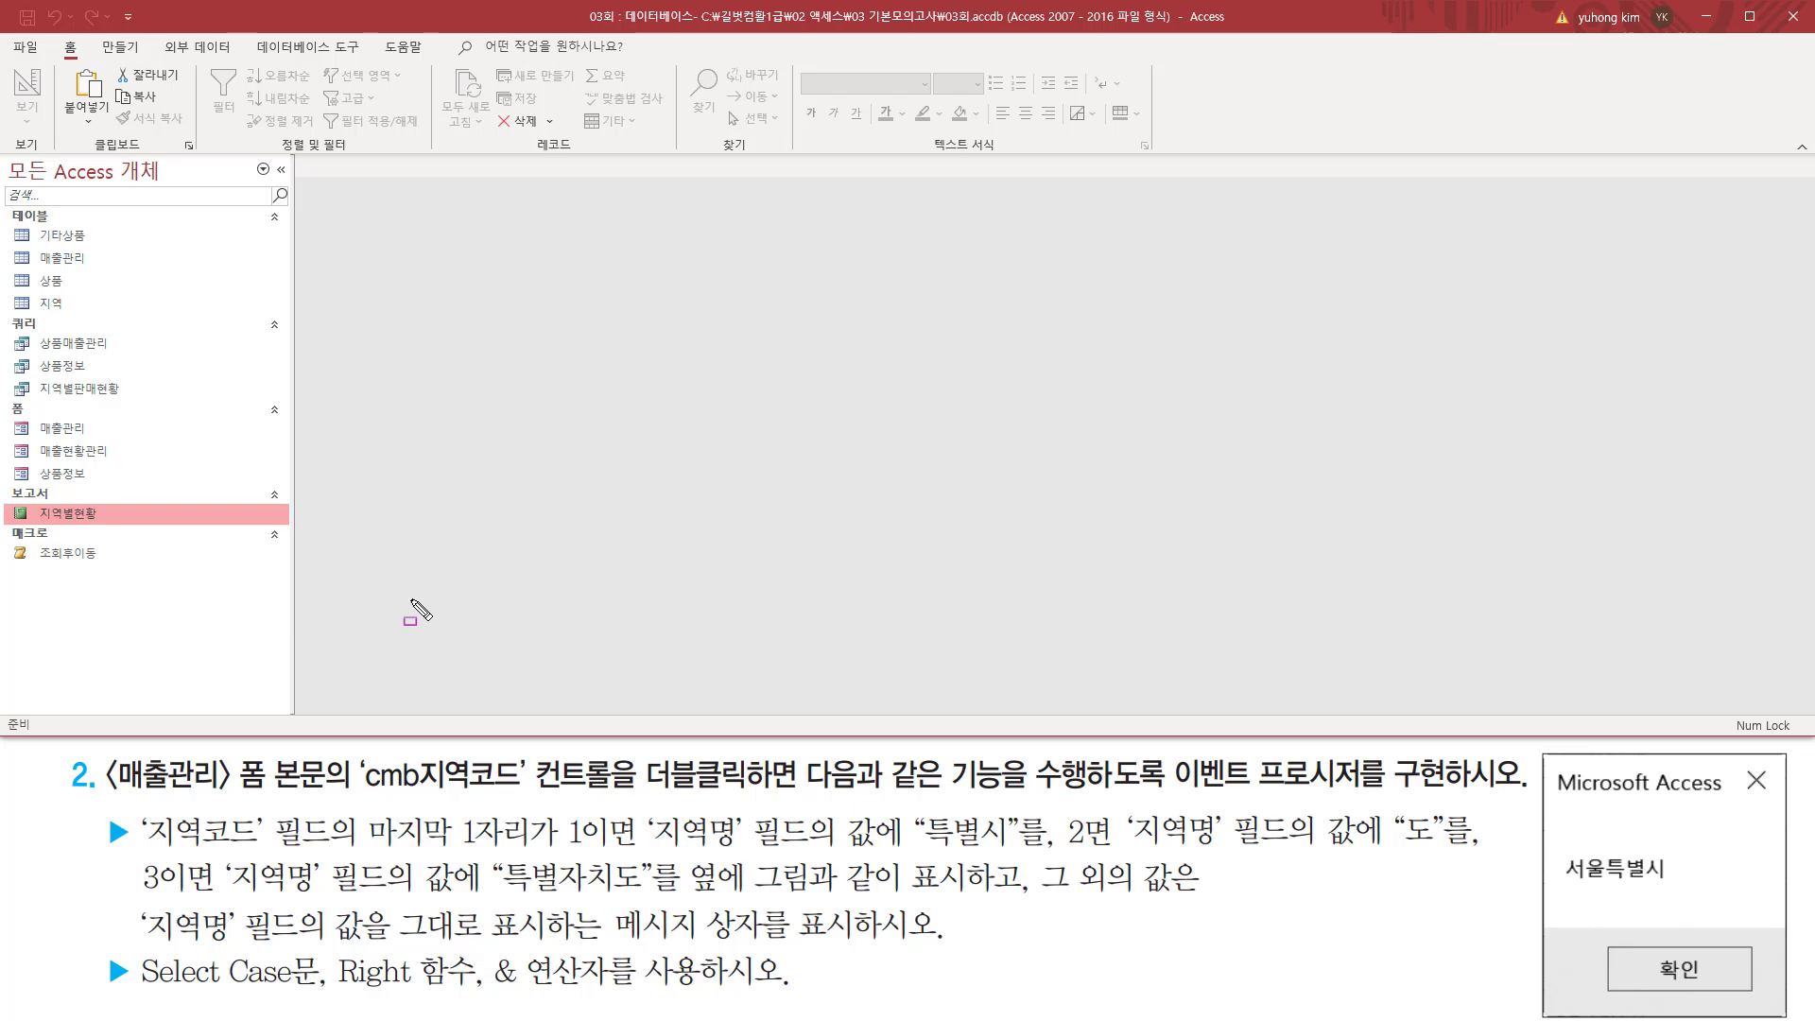
{"action": "left_click_drag", "start_coordinate": [106, 797], "coordinate": [267, 793]}
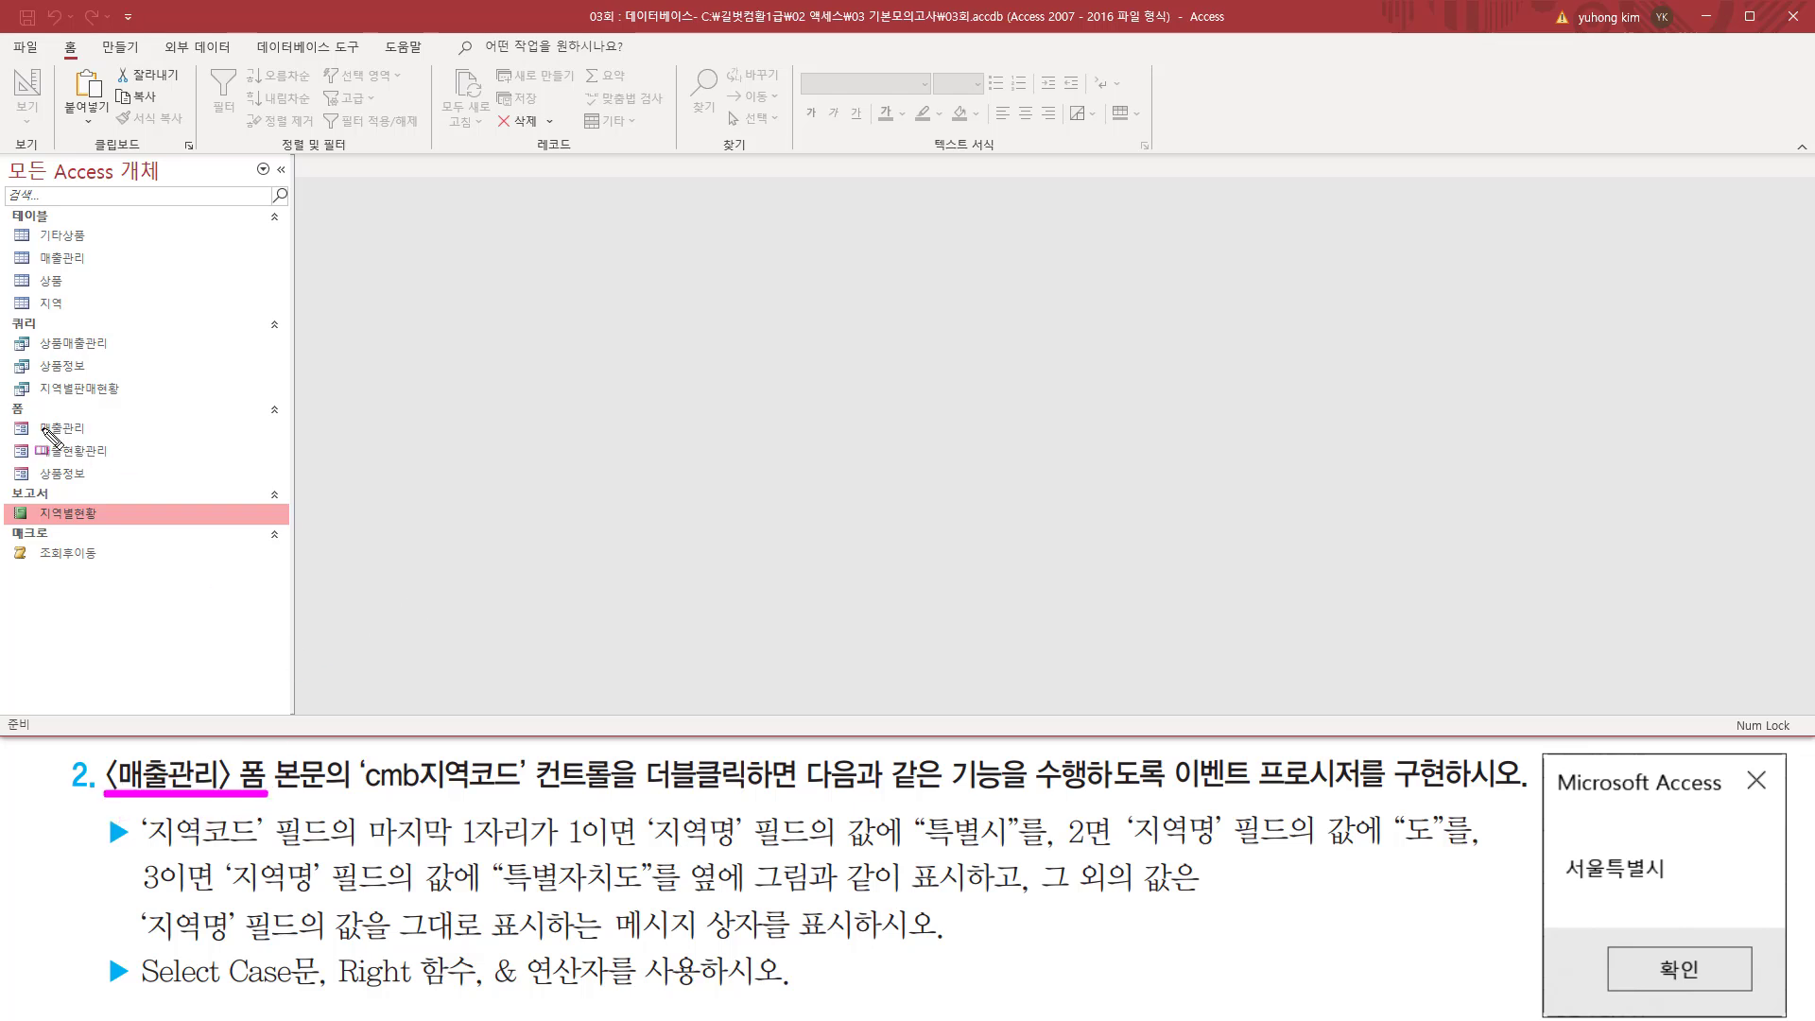
{"action": "left_click_drag", "start_coordinate": [6, 413], "coordinate": [107, 438]}
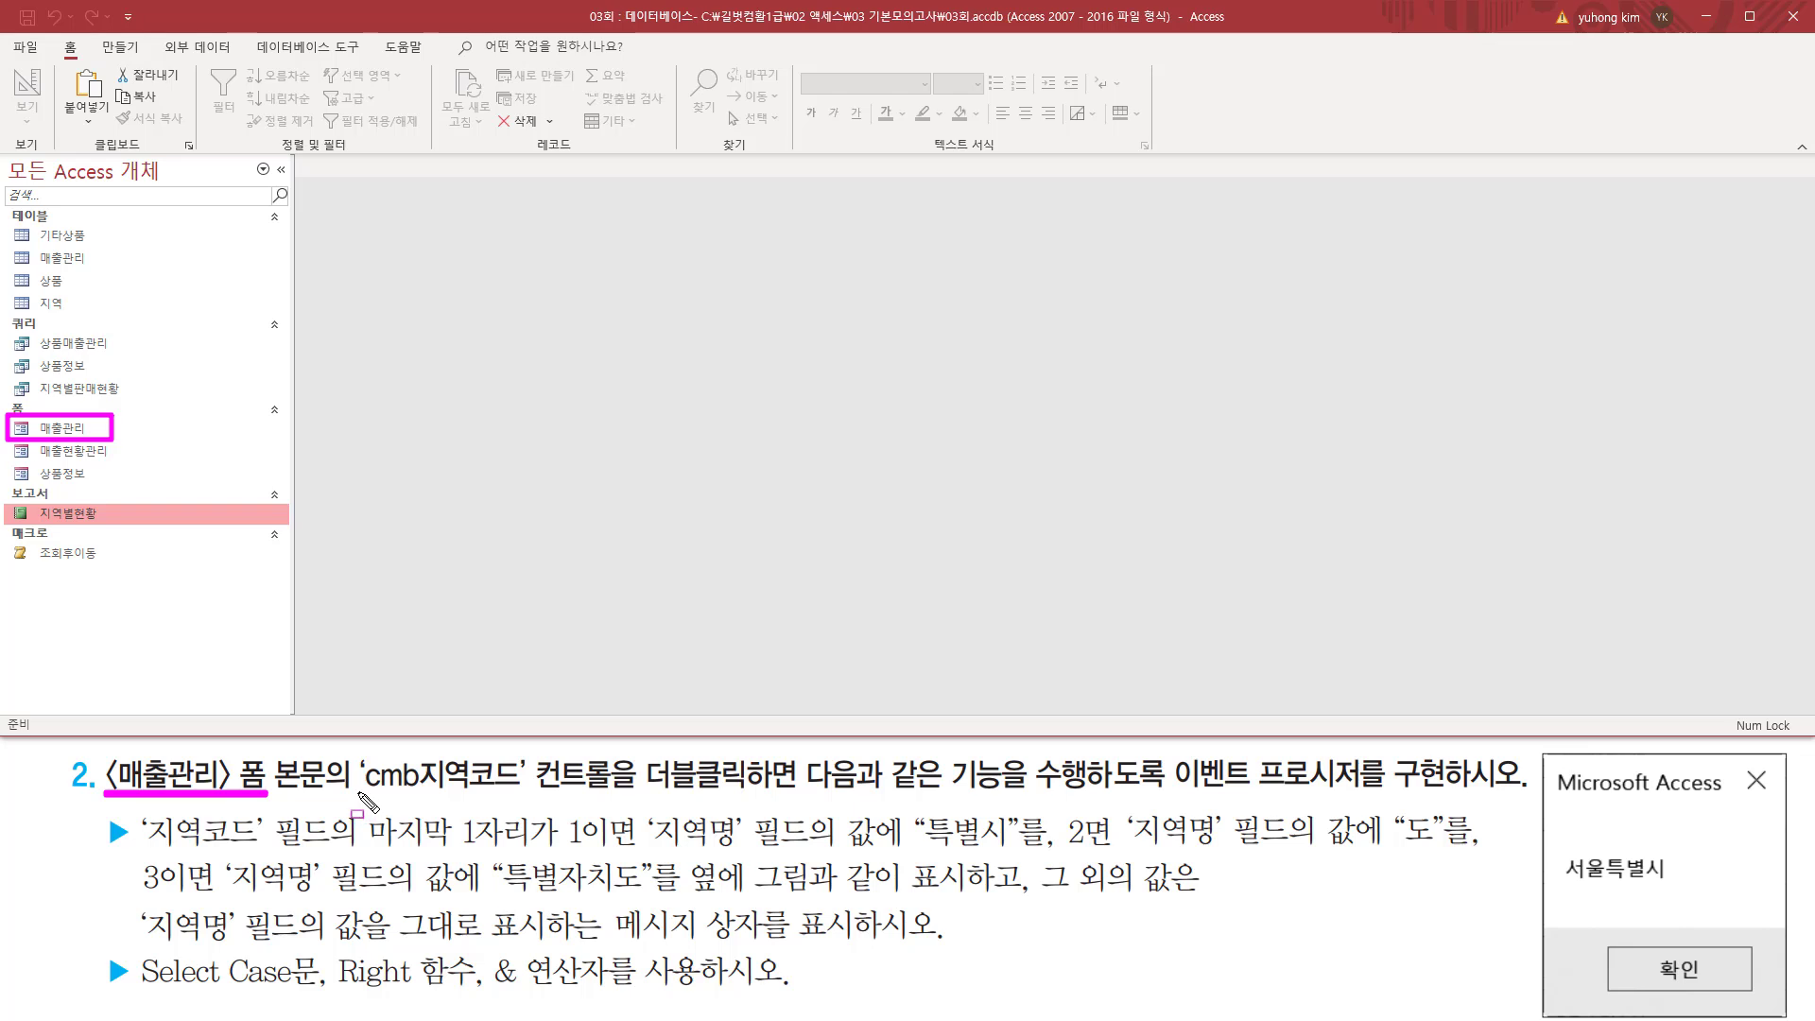
{"action": "left_click_drag", "start_coordinate": [359, 794], "coordinate": [527, 798]}
{"action": "mouse_move", "coordinate": [647, 799]}
{"action": "left_mouse_down"}
{"action": "mouse_move", "coordinate": [643, 765]}
{"action": "mouse_move", "coordinate": [652, 802]}
{"action": "mouse_move", "coordinate": [751, 801]}
{"action": "left_mouse_up"}
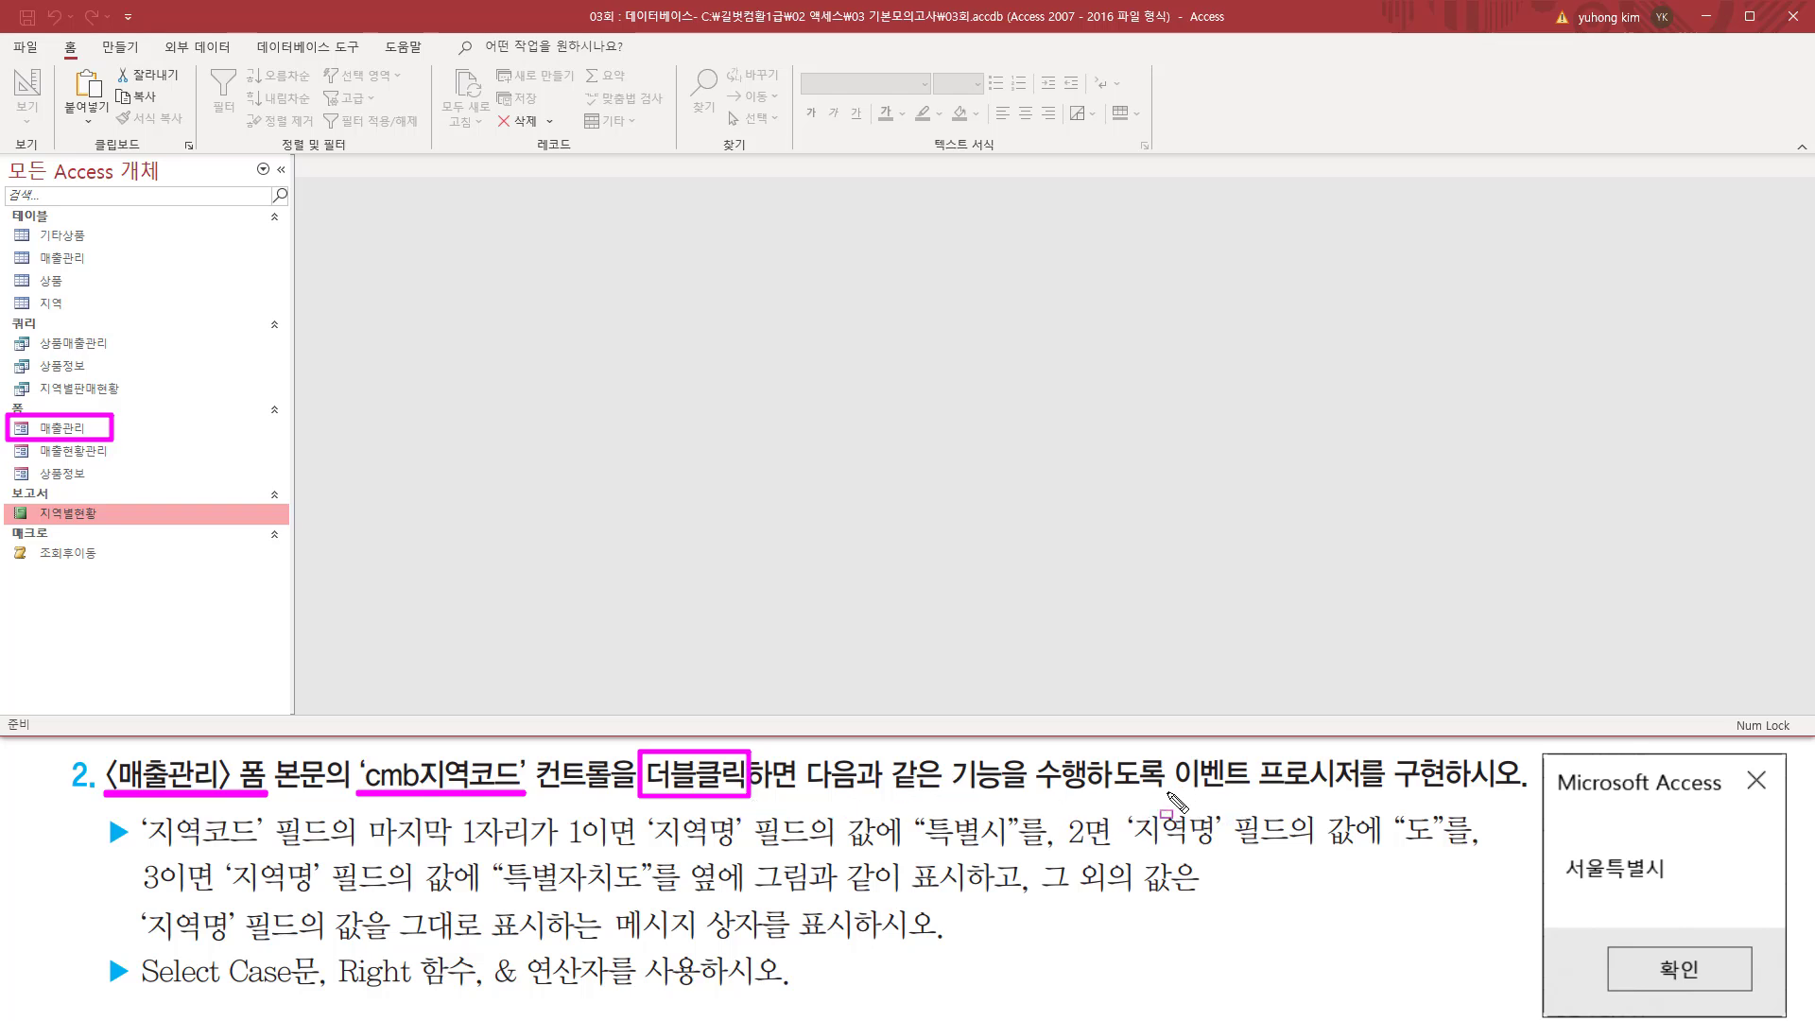
{"action": "left_click_drag", "start_coordinate": [1169, 794], "coordinate": [1363, 792]}
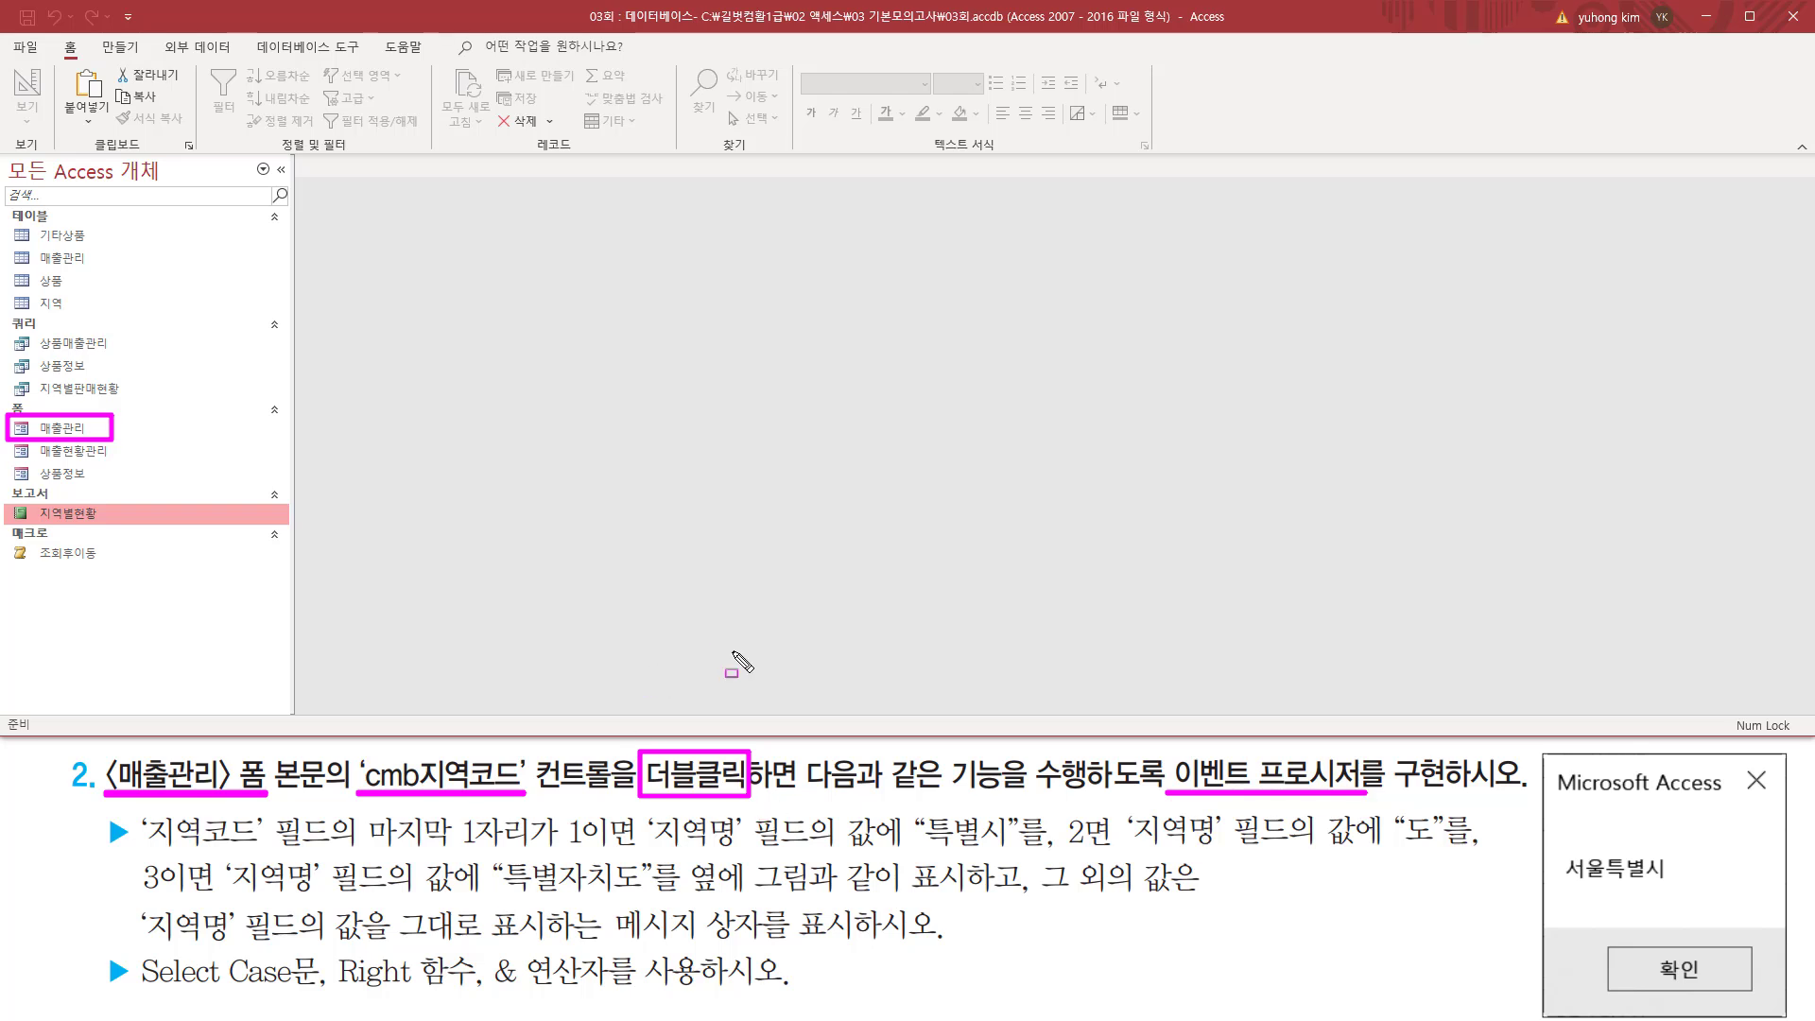
Step: Open the 매출관리 form in Form view
{"action": "key", "text": "Escape"}
{"action": "left_click", "coordinate": [82, 428]}
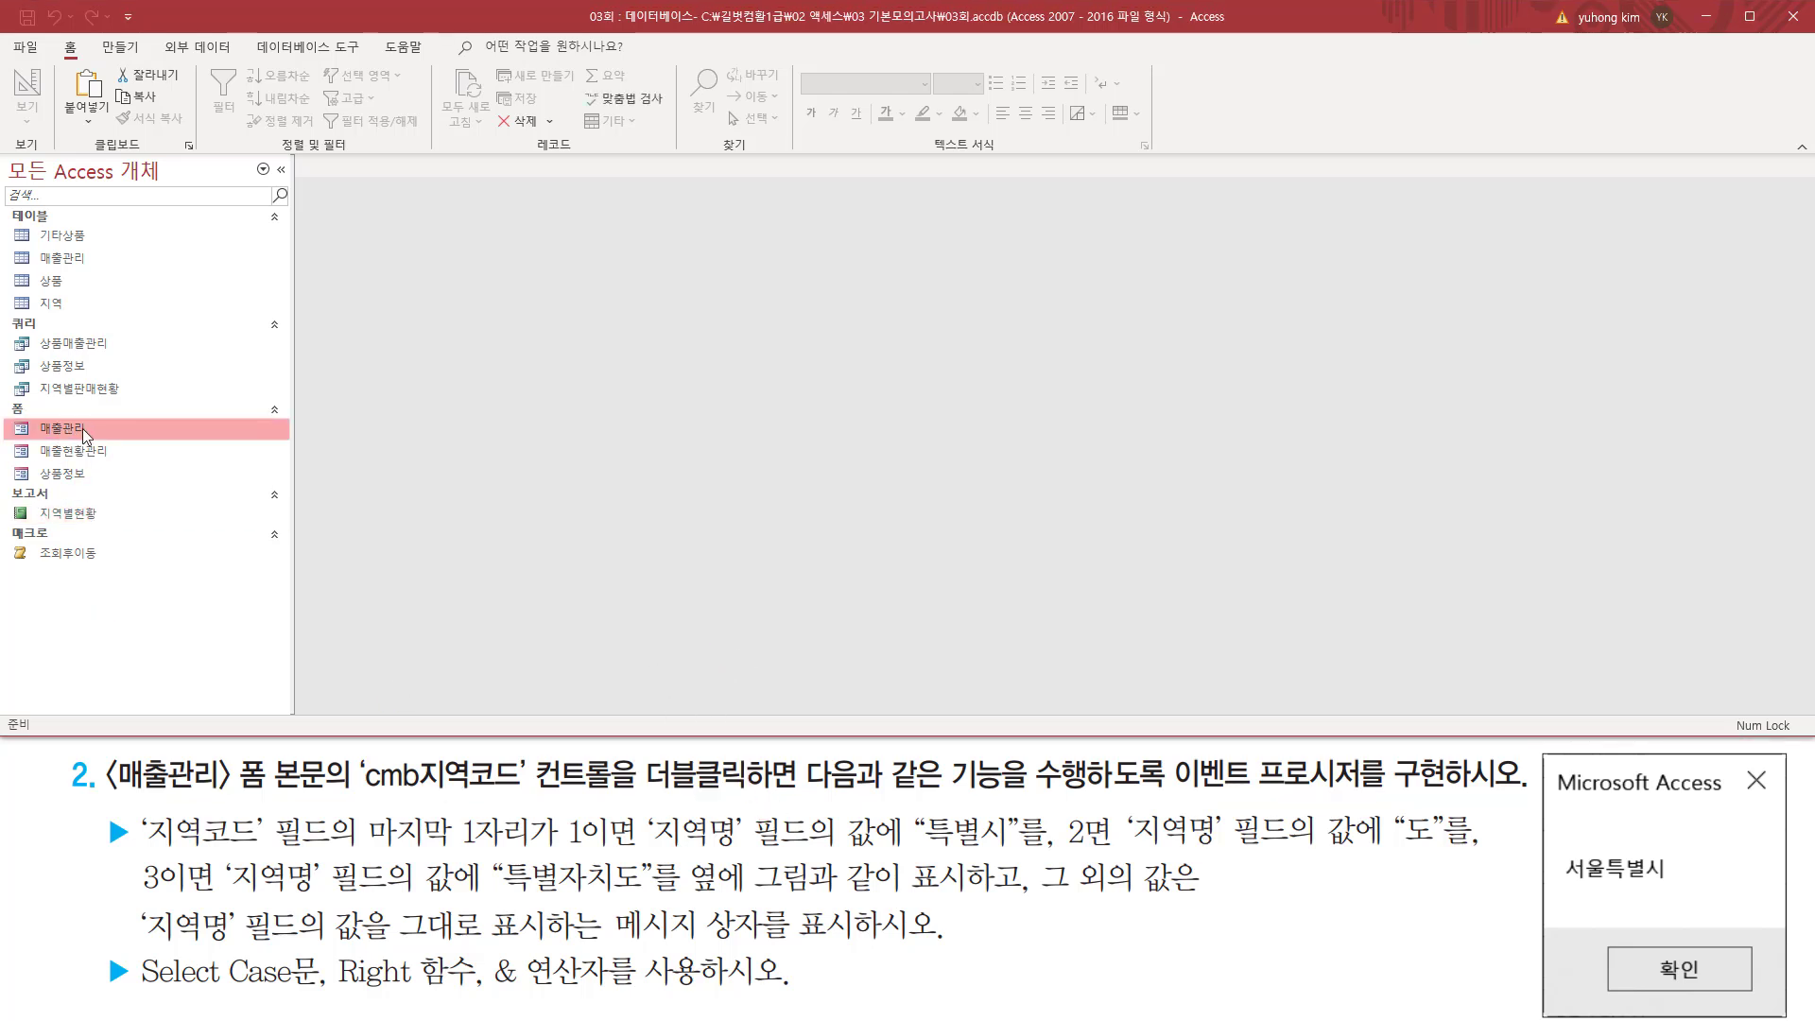
{"action": "double_click", "coordinate": [83, 428]}
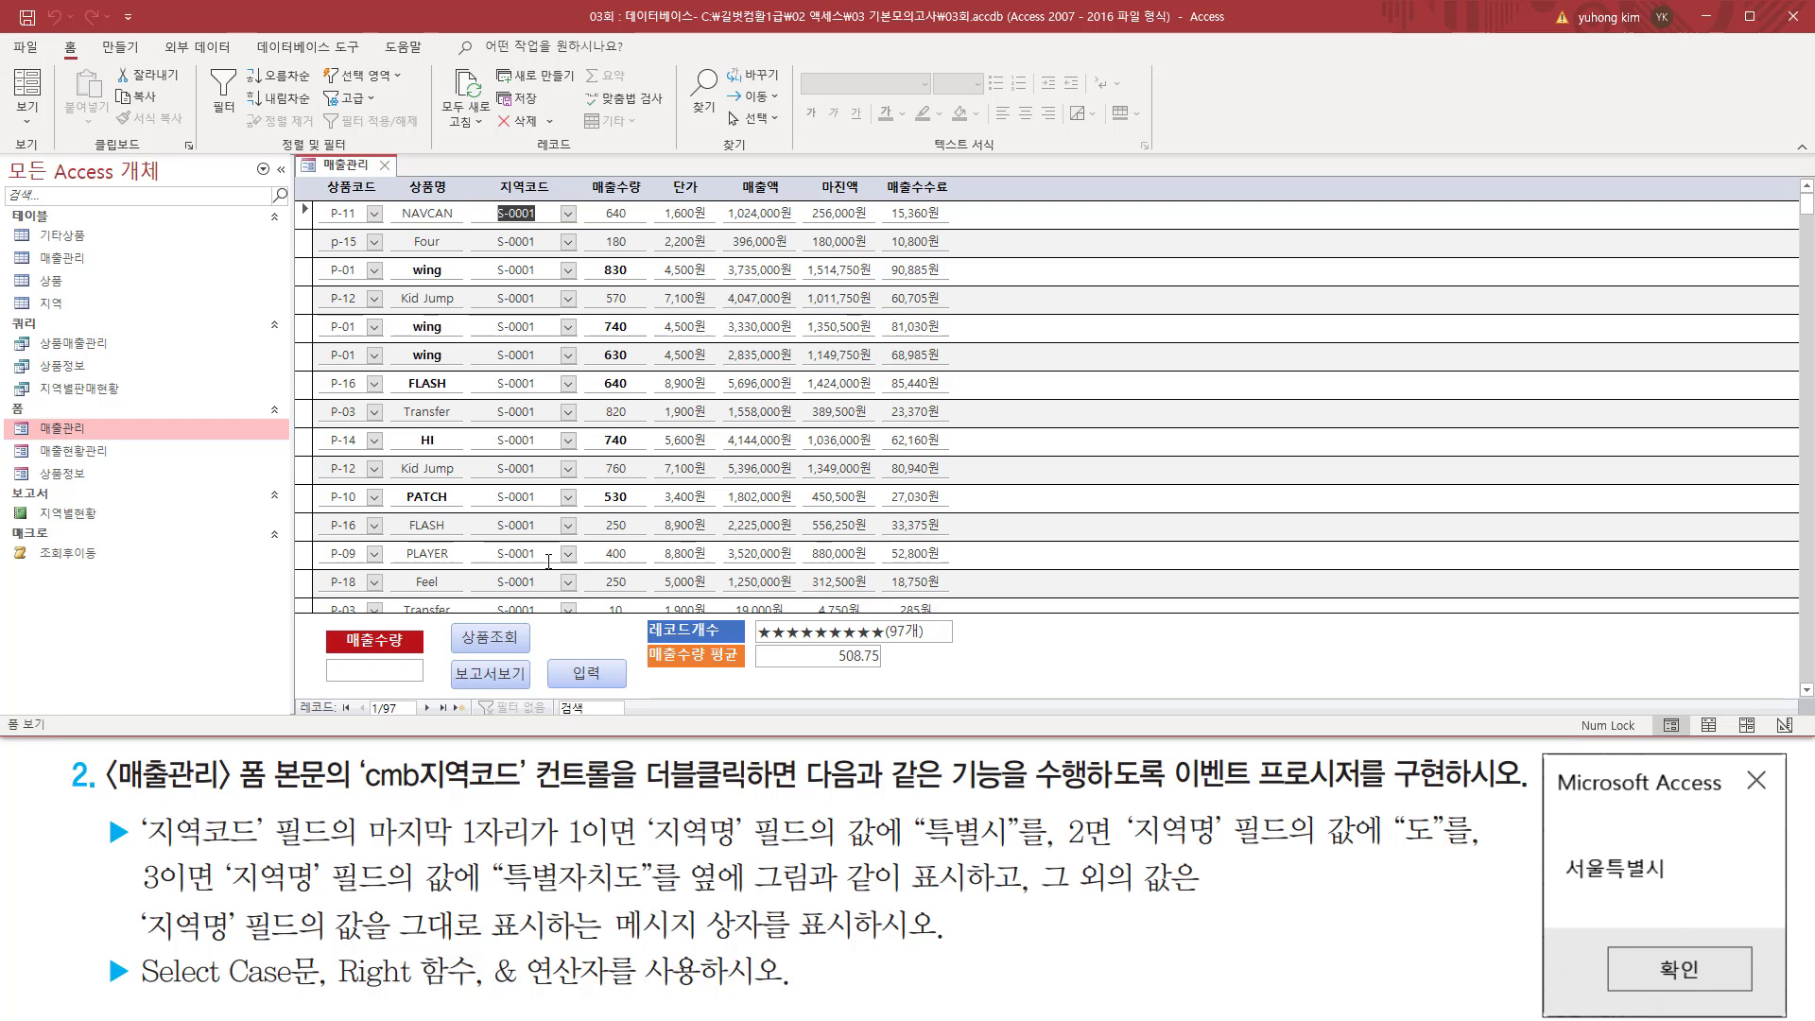
{"action": "left_click_drag", "start_coordinate": [357, 792], "coordinate": [524, 794]}
{"action": "mouse_move", "coordinate": [487, 195]}
{"action": "left_mouse_down"}
{"action": "mouse_move", "coordinate": [579, 227]}
{"action": "mouse_move", "coordinate": [580, 610]}
{"action": "left_mouse_up"}
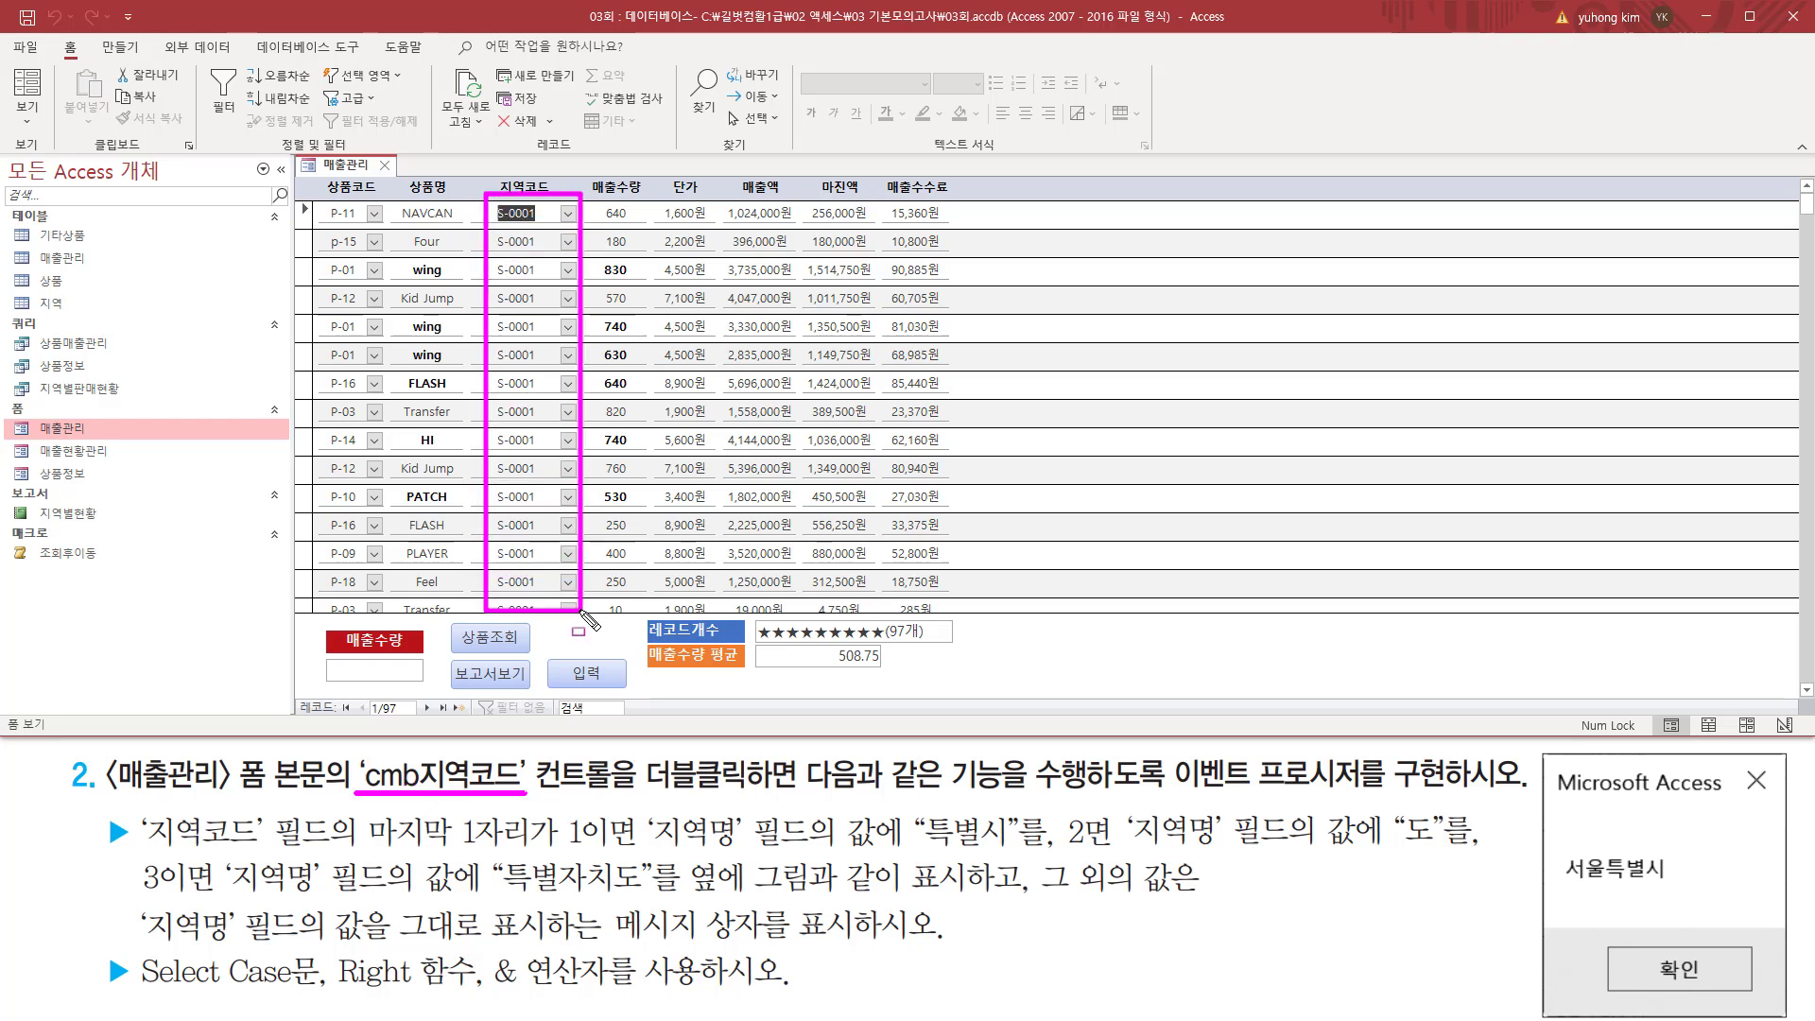
{"action": "key", "text": "Escape"}
{"action": "left_click", "coordinate": [555, 214]}
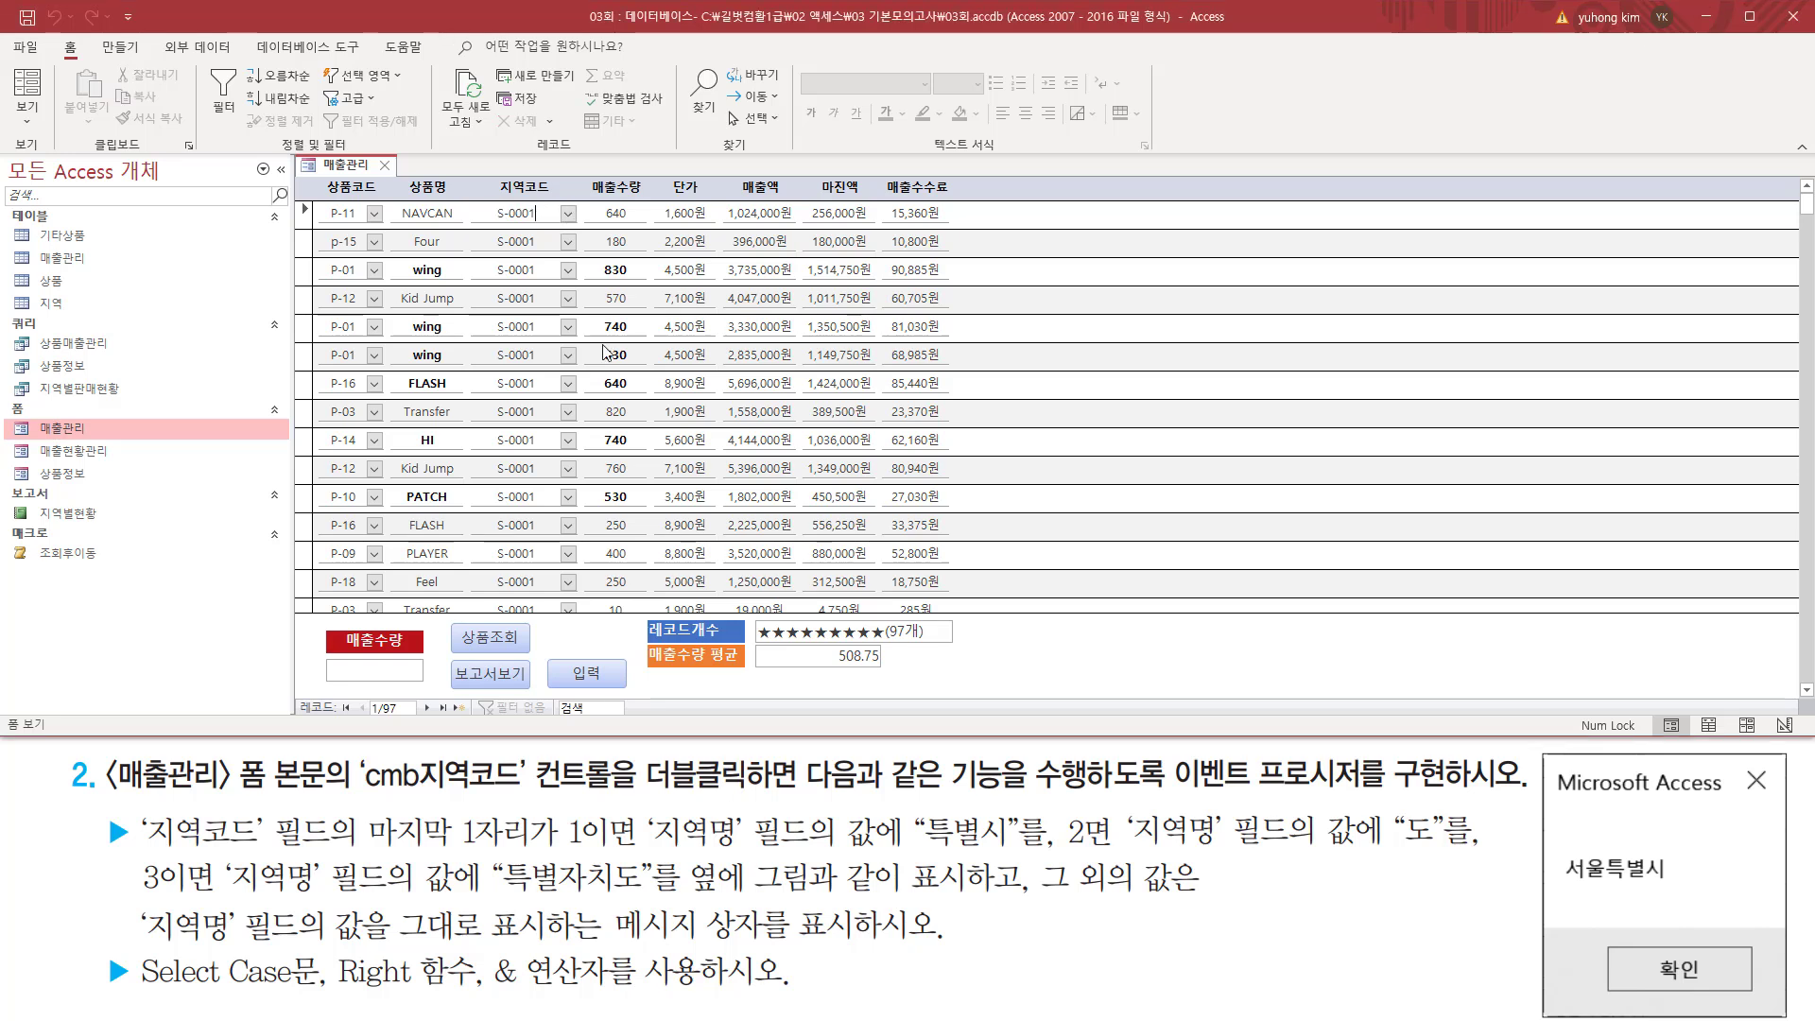
{"action": "left_click_drag", "start_coordinate": [633, 792], "coordinate": [761, 792]}
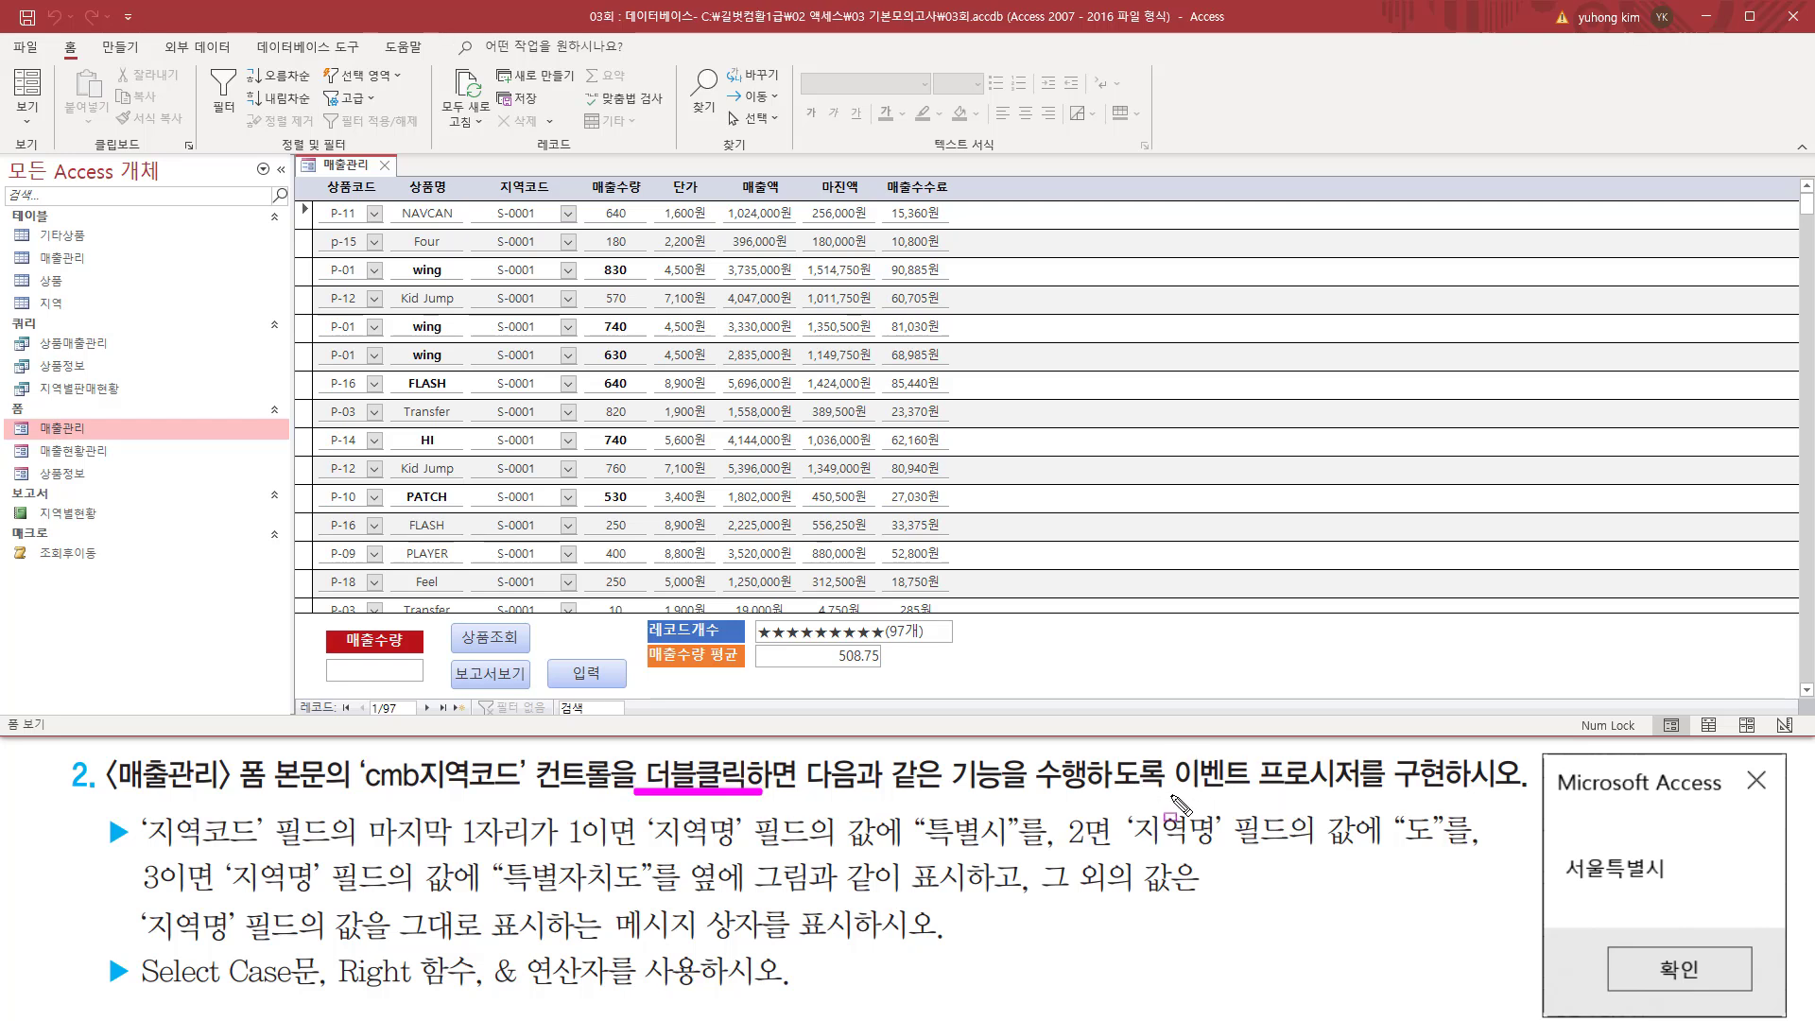
{"action": "left_click_drag", "start_coordinate": [1170, 792], "coordinate": [1372, 794]}
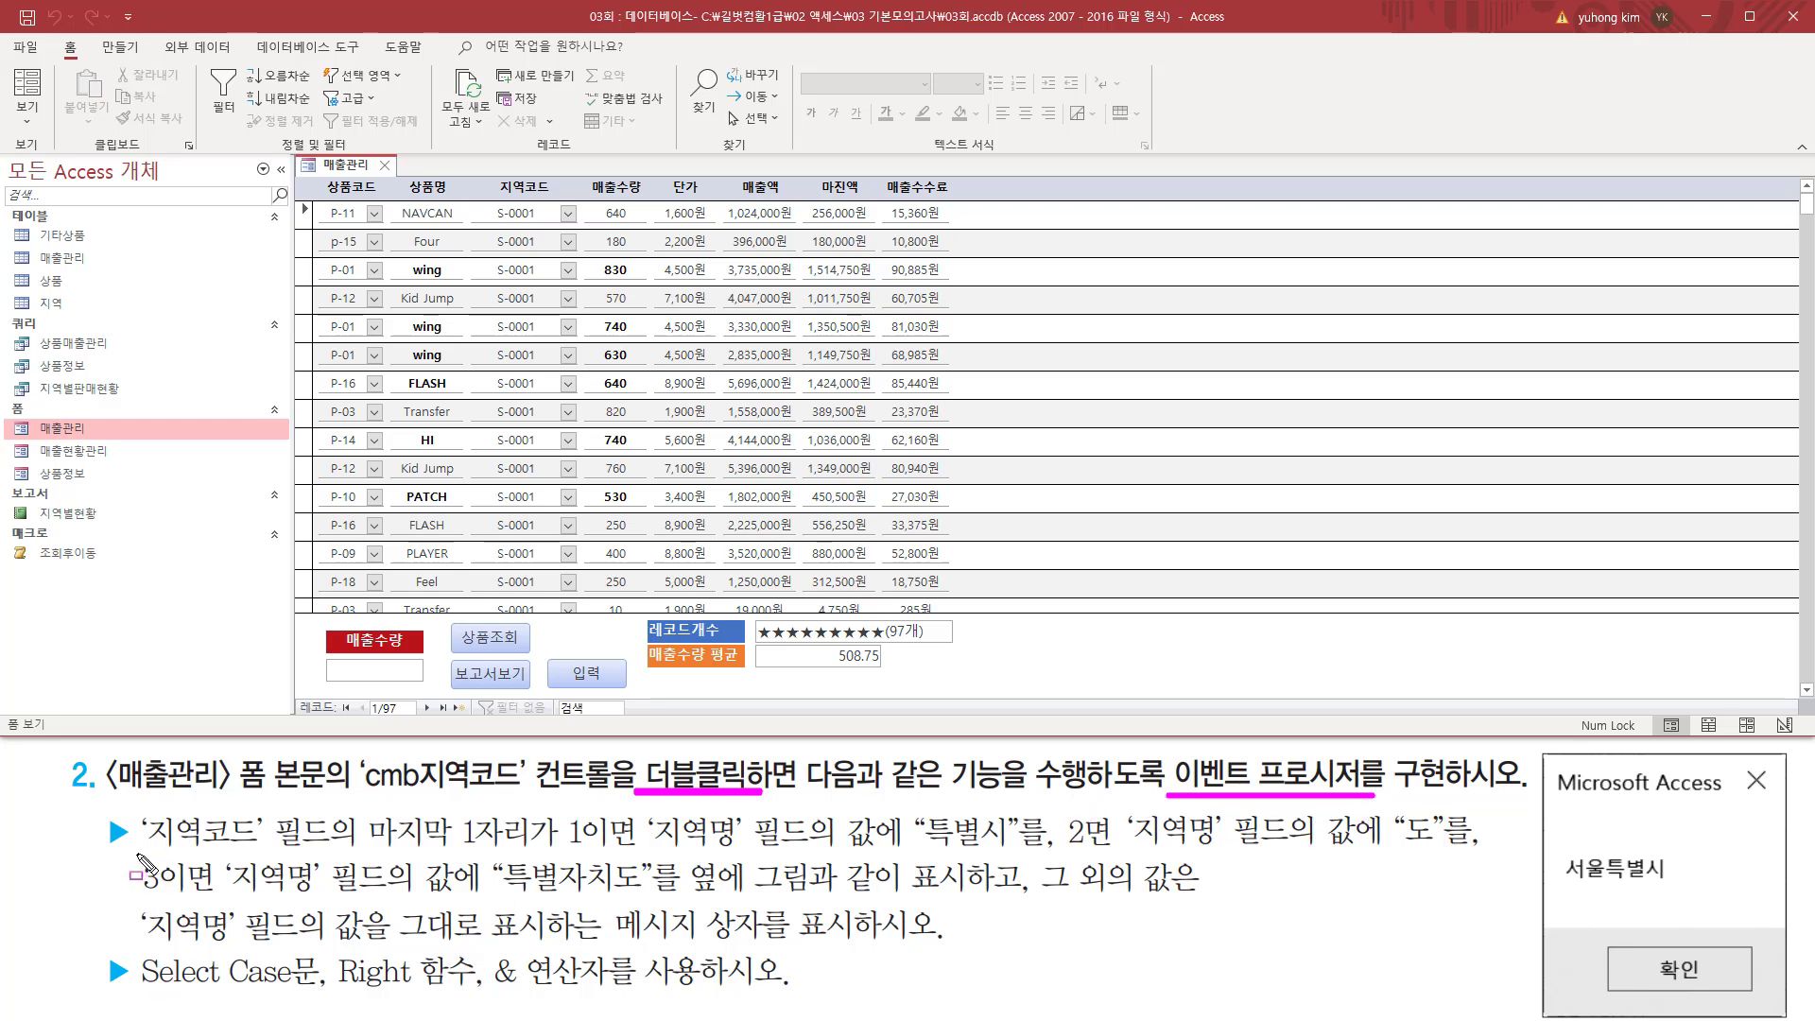
{"action": "left_click_drag", "start_coordinate": [141, 848], "coordinate": [268, 850]}
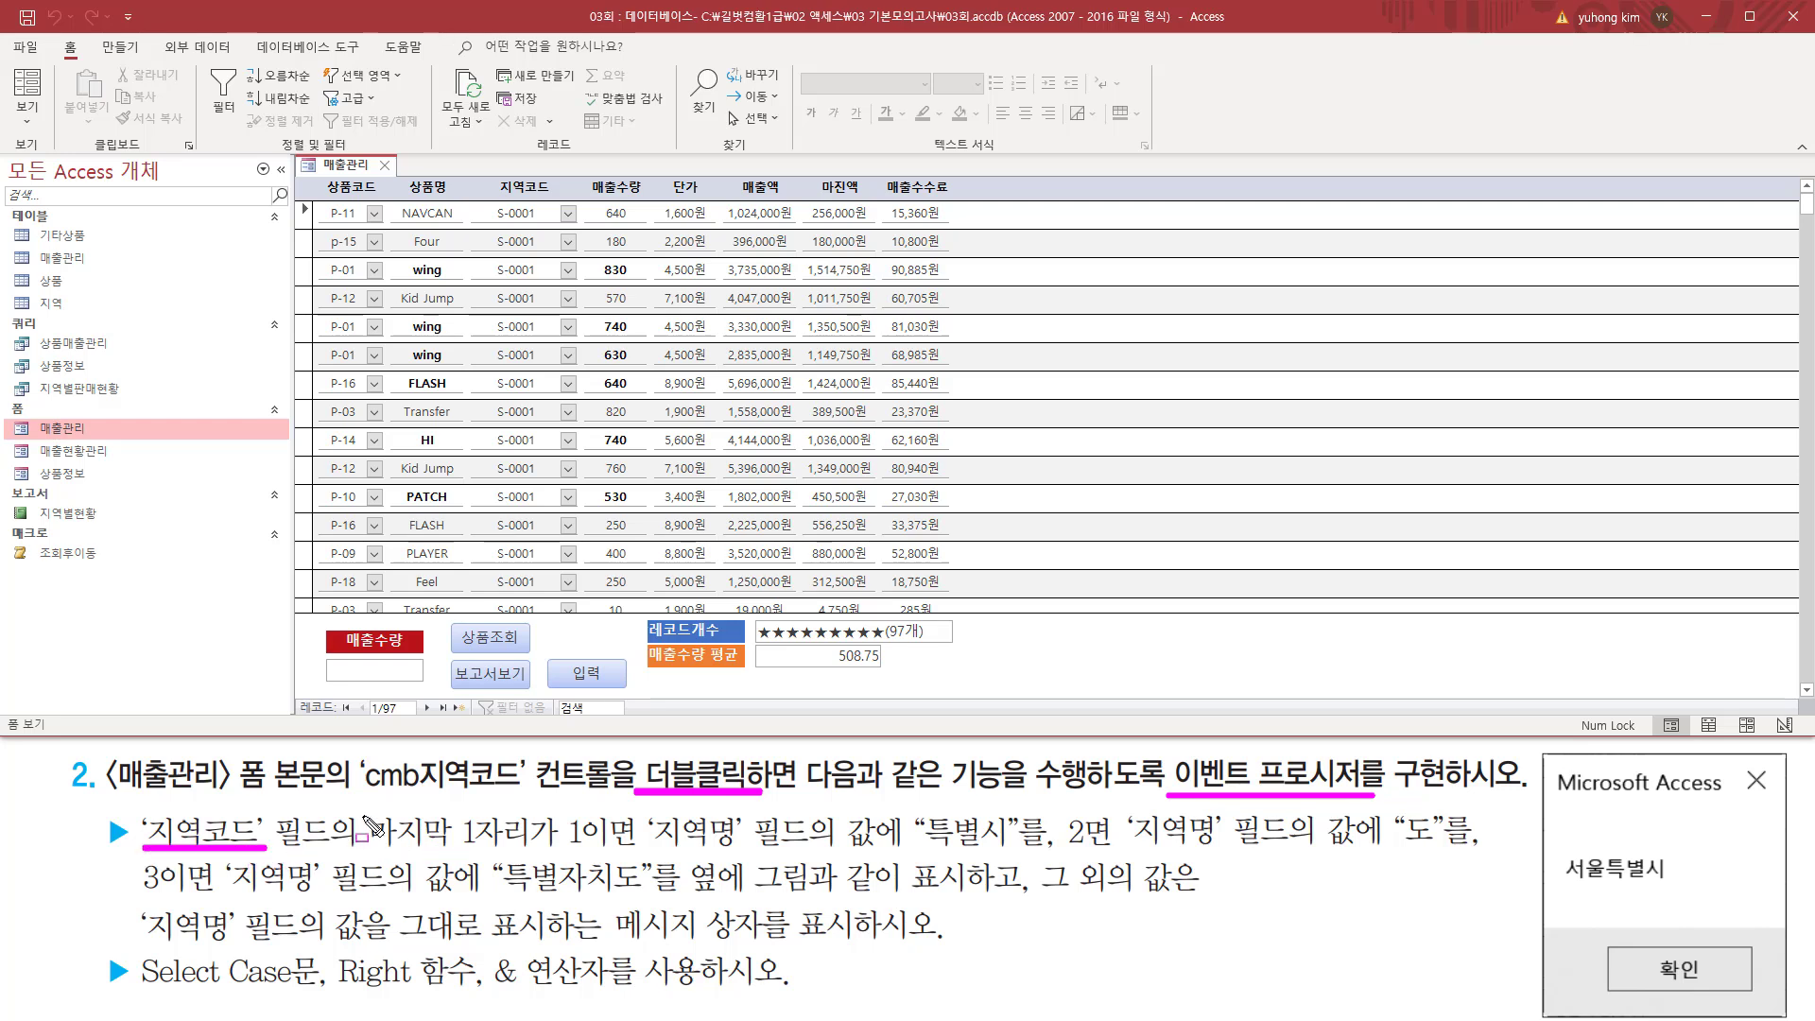
{"action": "left_click_drag", "start_coordinate": [353, 801], "coordinate": [535, 851]}
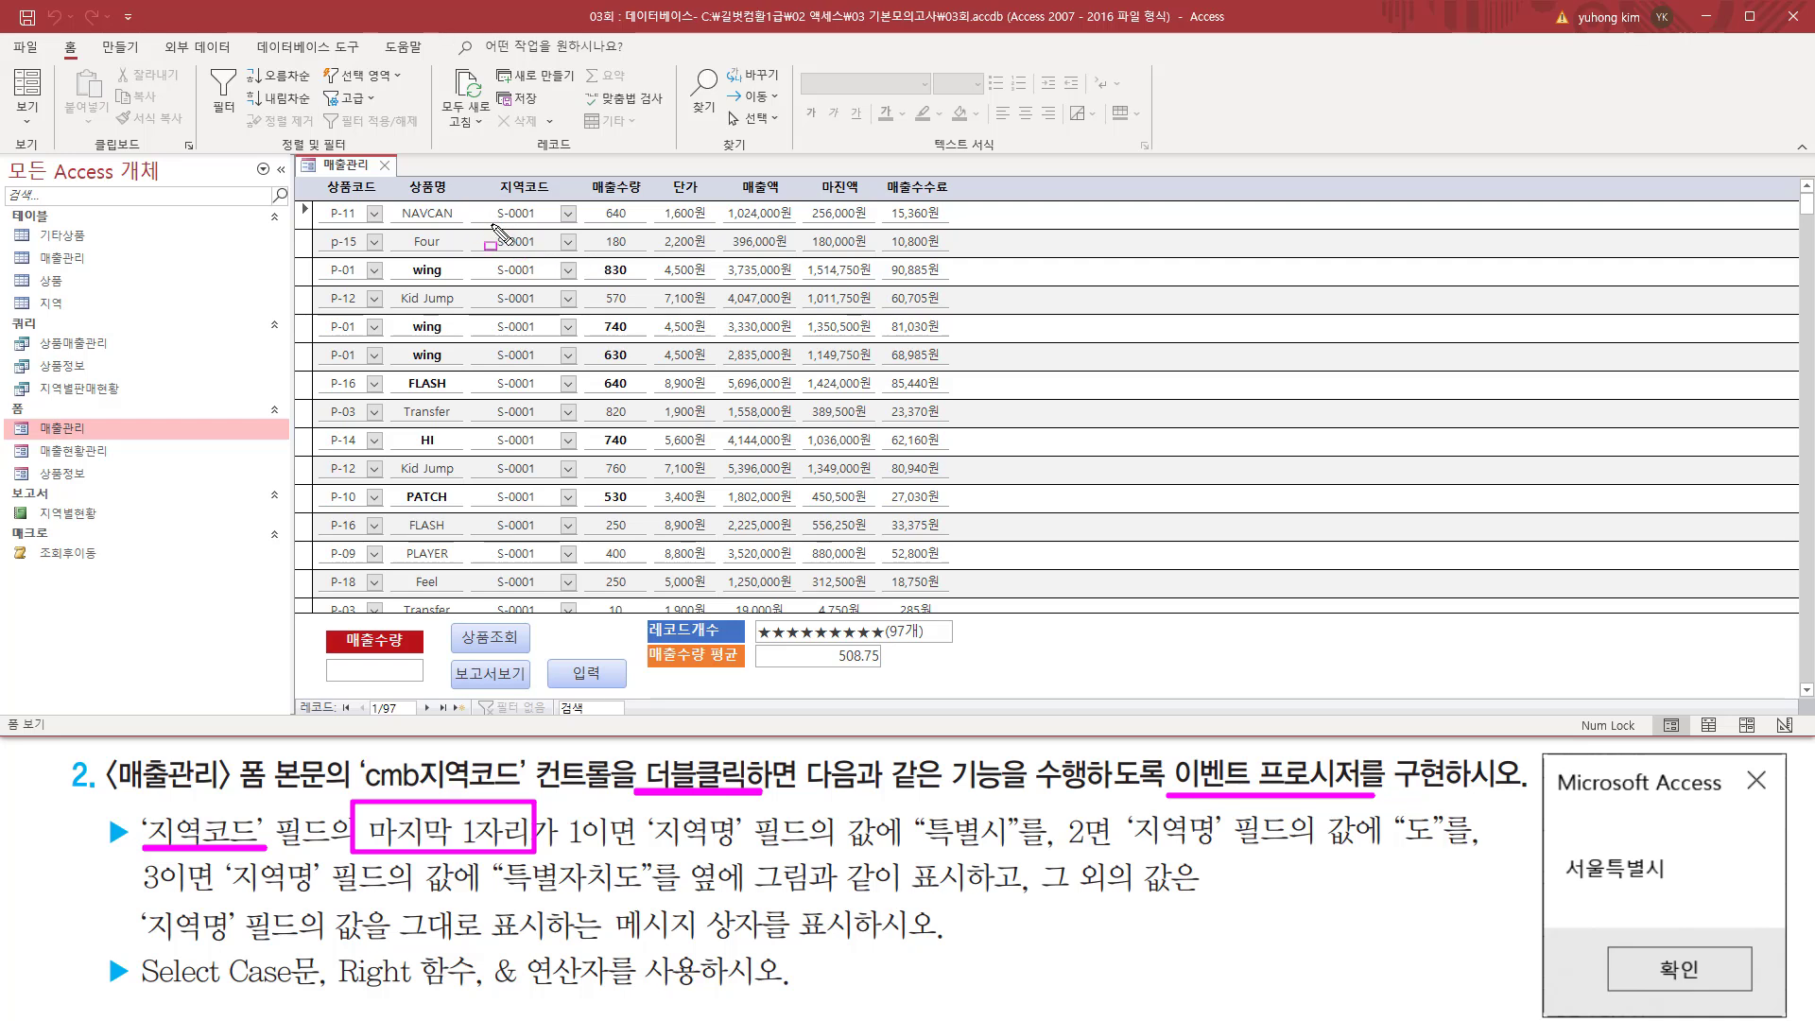
{"action": "left_click_drag", "start_coordinate": [491, 225], "coordinate": [535, 226]}
{"action": "left_click_drag", "start_coordinate": [519, 196], "coordinate": [553, 622]}
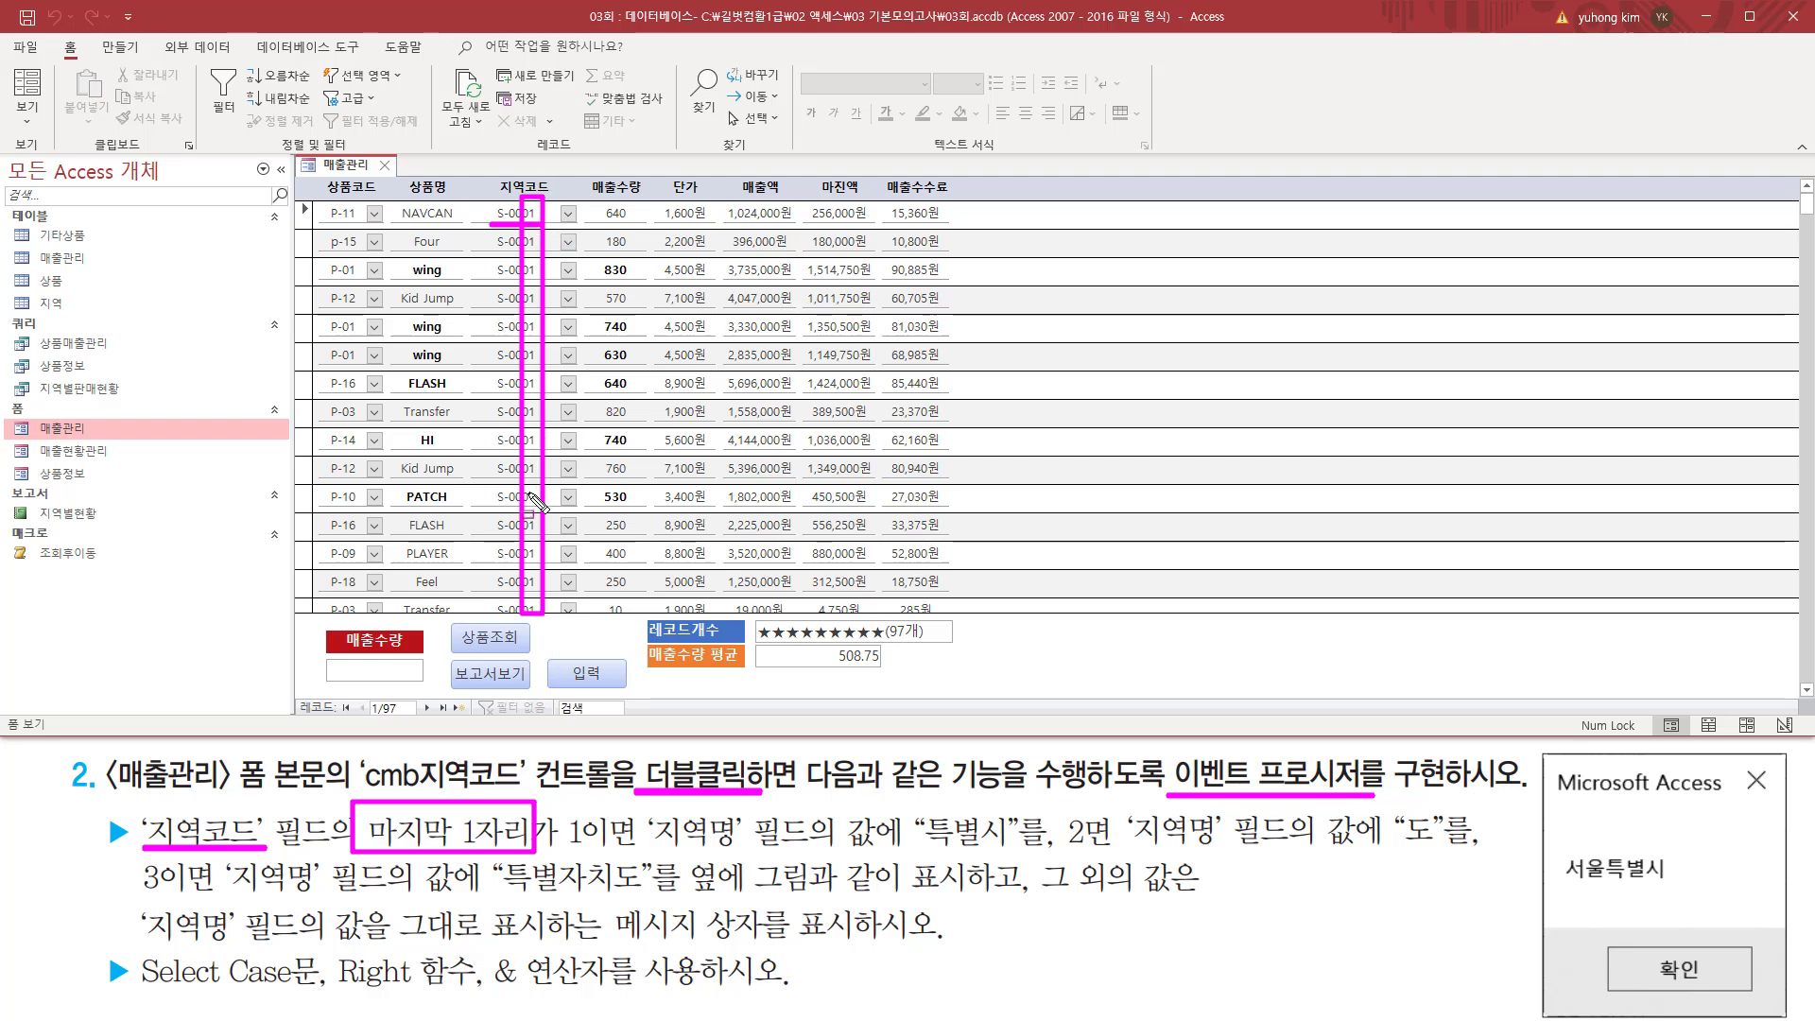
{"action": "left_click_drag", "start_coordinate": [328, 992], "coordinate": [472, 993]}
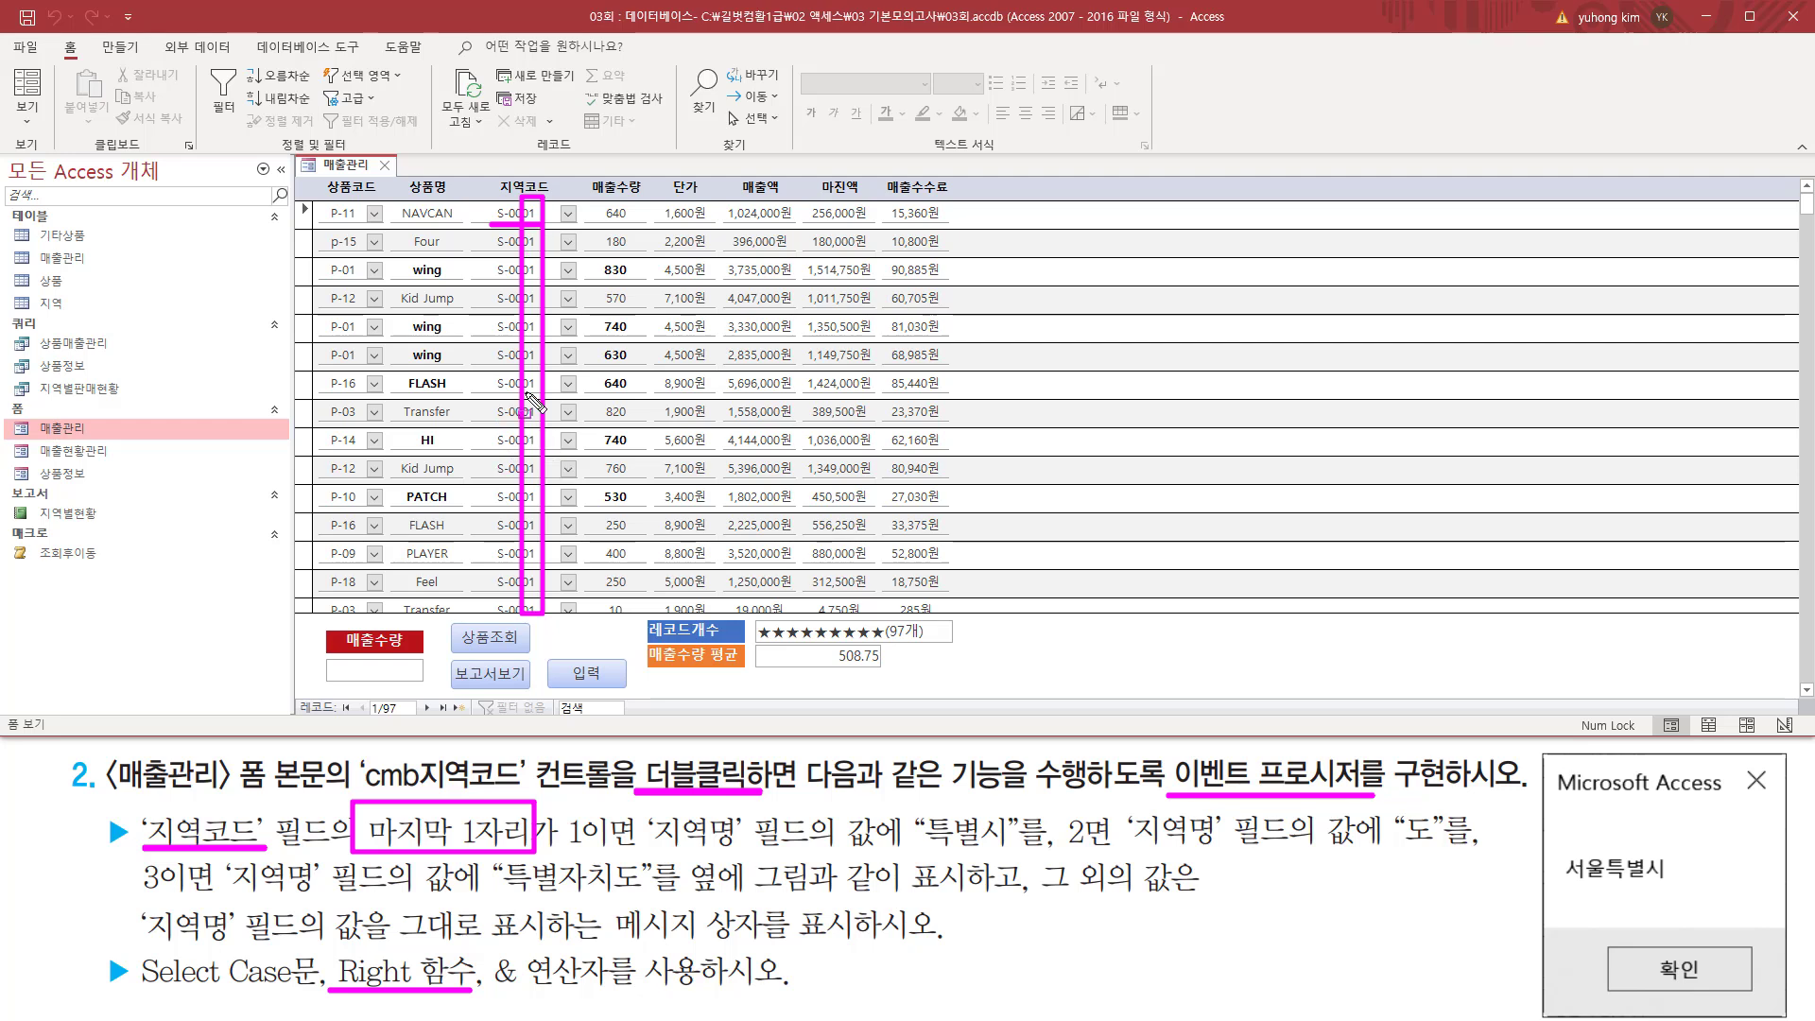
{"action": "mouse_move", "coordinate": [560, 852]}
{"action": "left_mouse_down"}
{"action": "mouse_move", "coordinate": [879, 849]}
{"action": "mouse_move", "coordinate": [1008, 809]}
{"action": "mouse_move", "coordinate": [1018, 861]}
{"action": "left_mouse_up"}
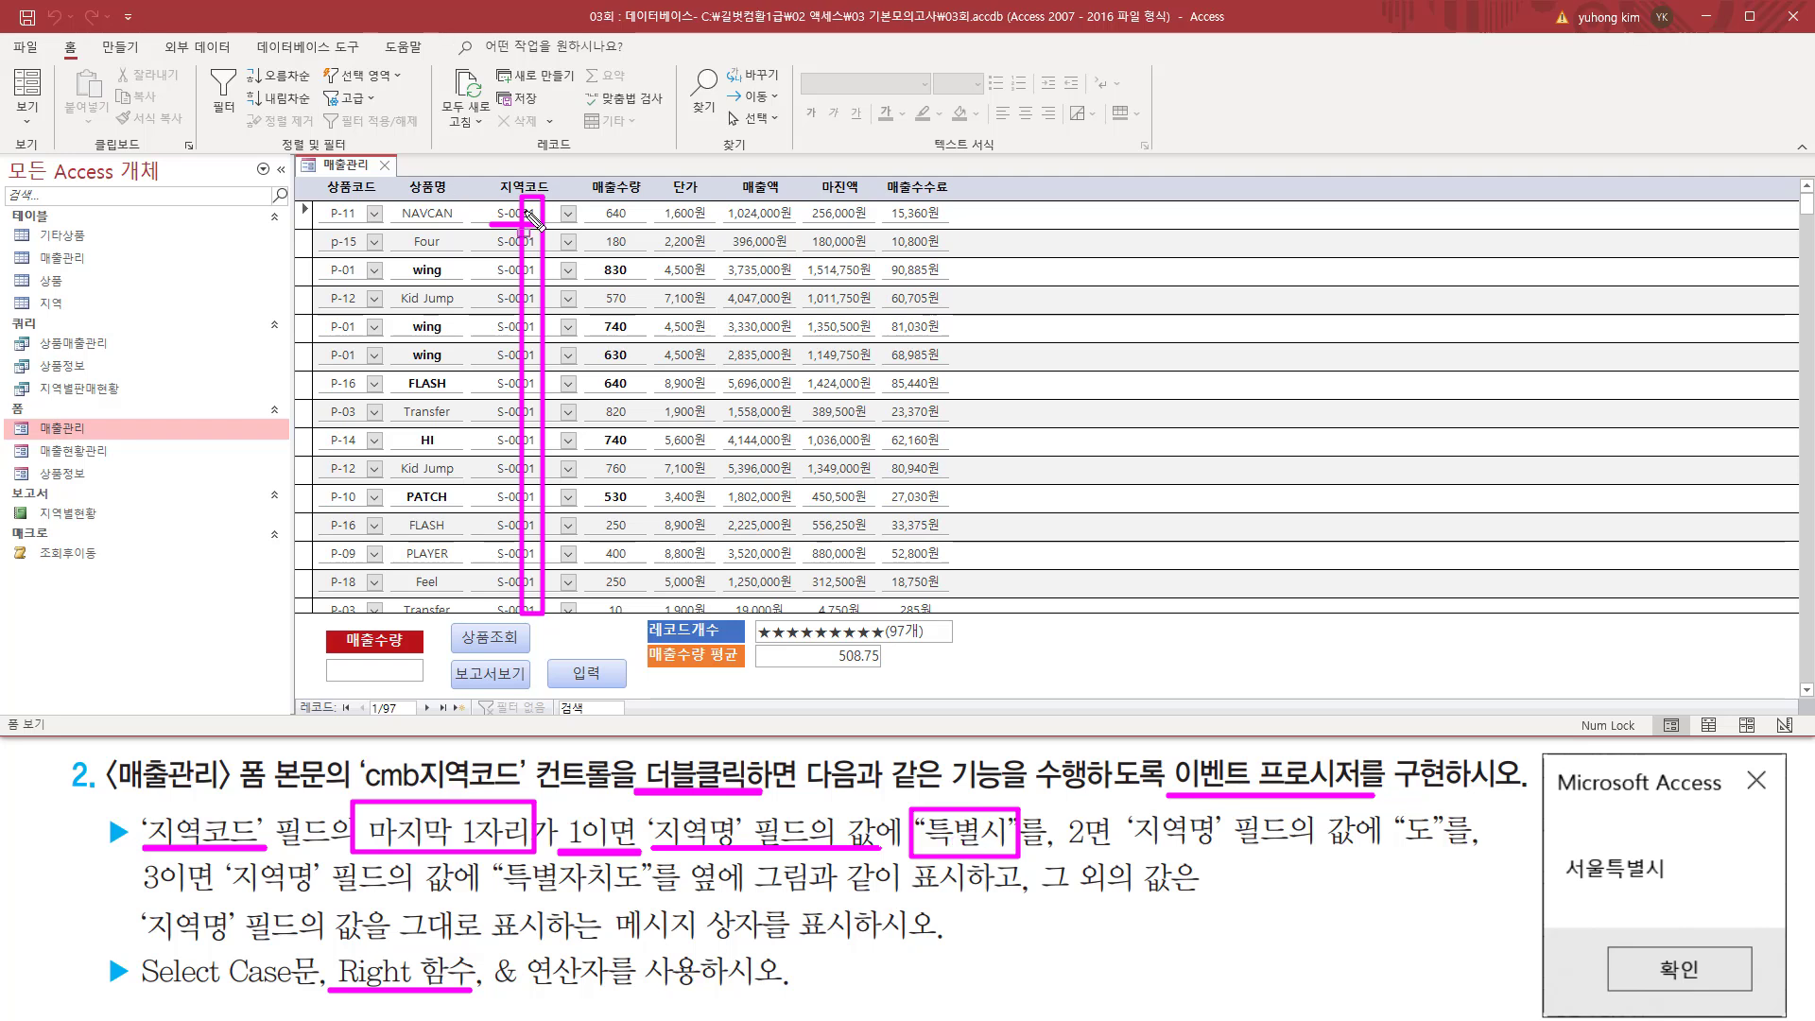
Step: Expand the 지역코드 list in the first record and examine the last digit and region name of its entries
{"action": "key", "text": "Escape"}
{"action": "left_click", "coordinate": [569, 214]}
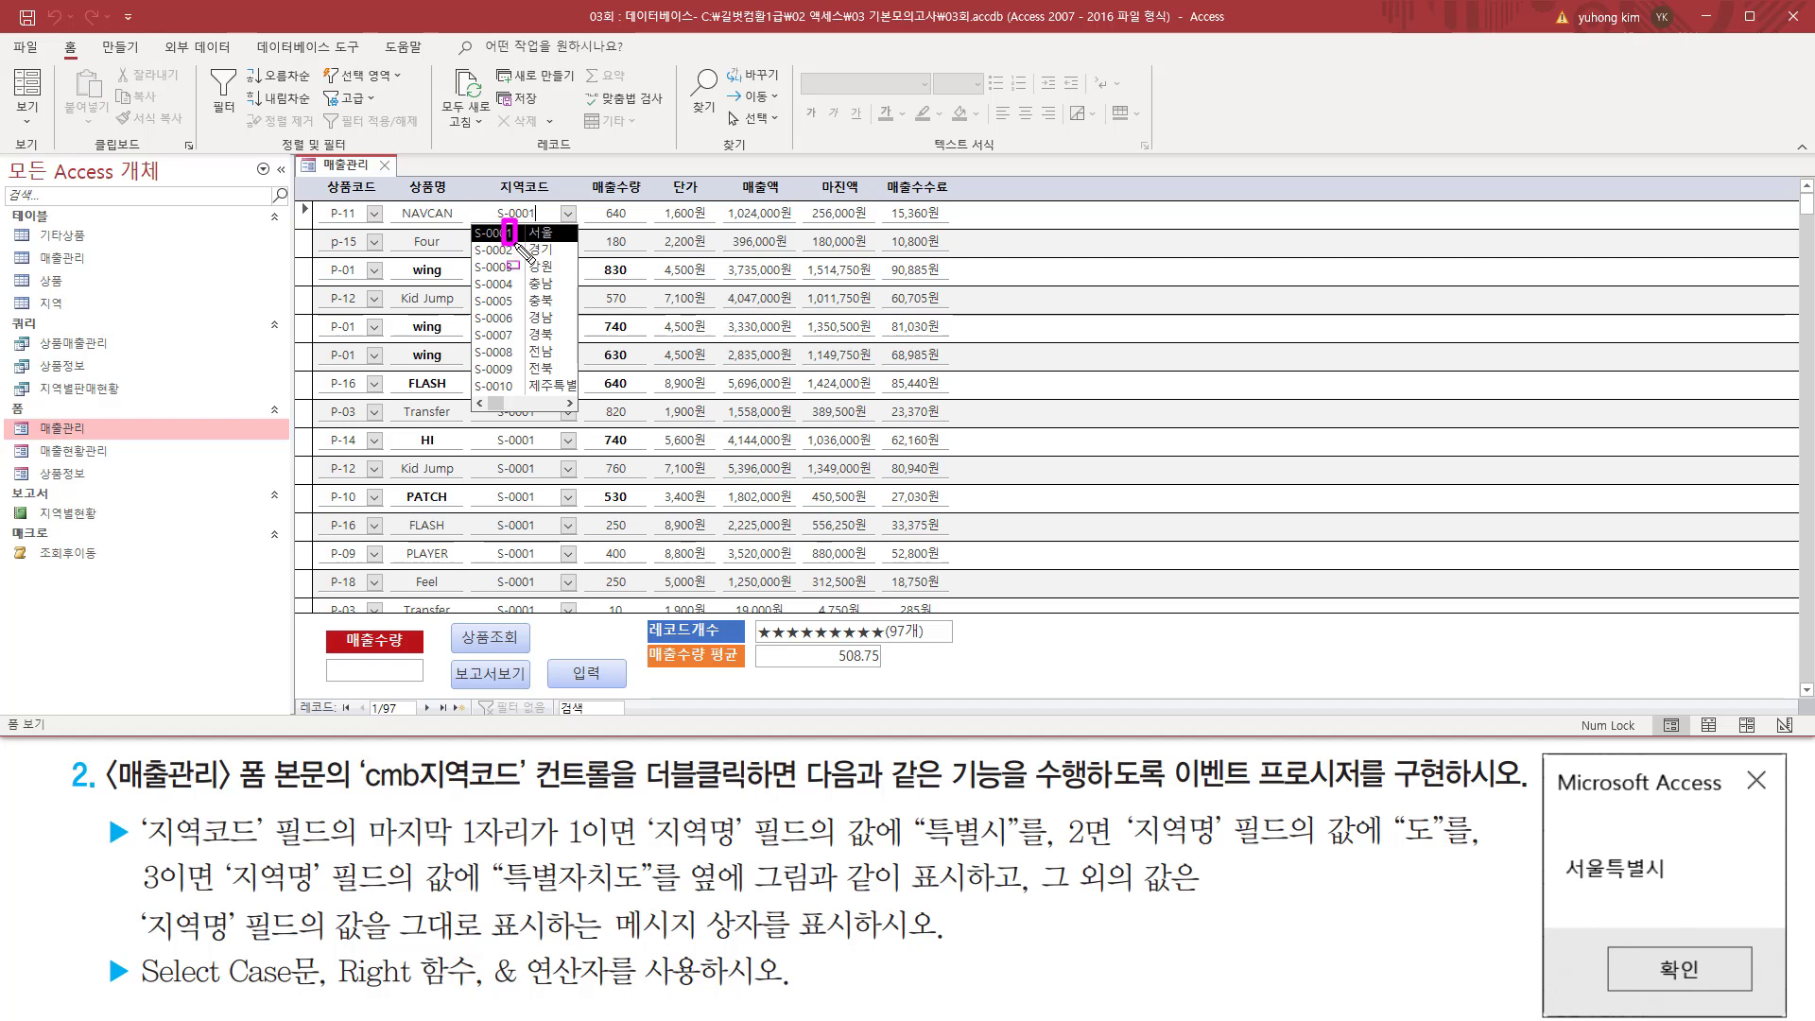
{"action": "left_click_drag", "start_coordinate": [518, 247], "coordinate": [518, 399]}
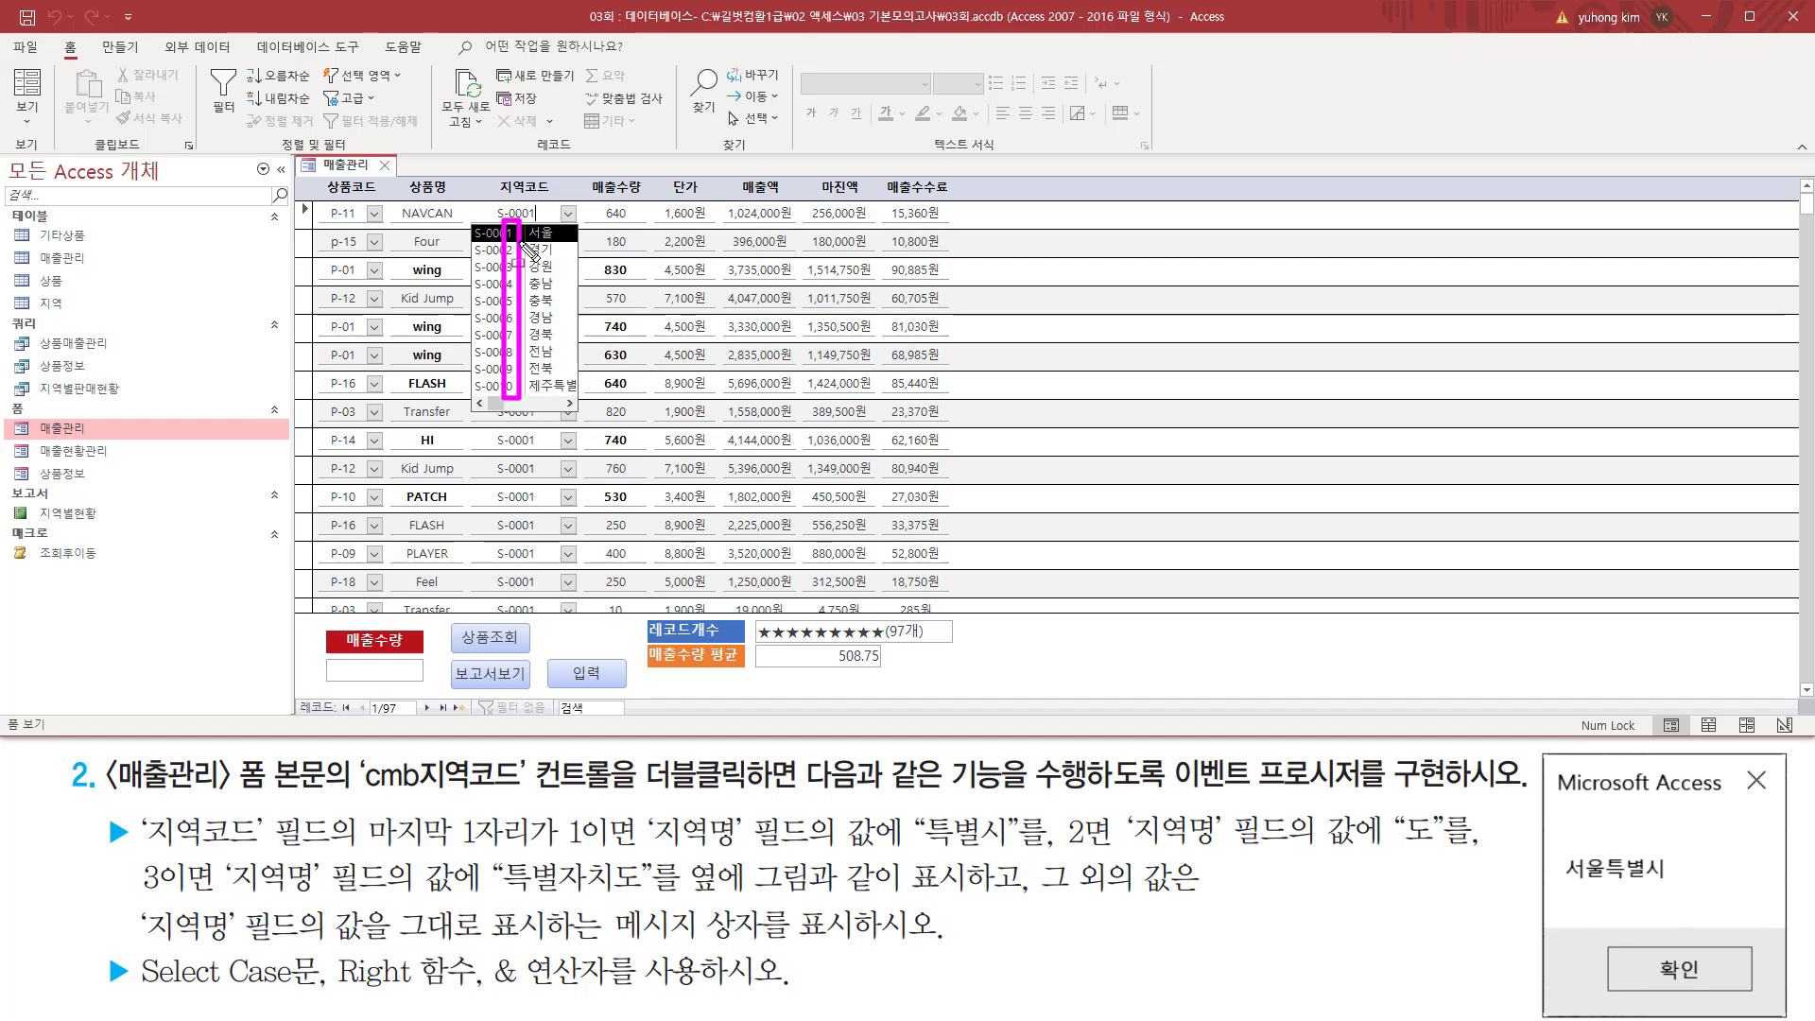
{"action": "left_click_drag", "start_coordinate": [548, 844], "coordinate": [737, 844]}
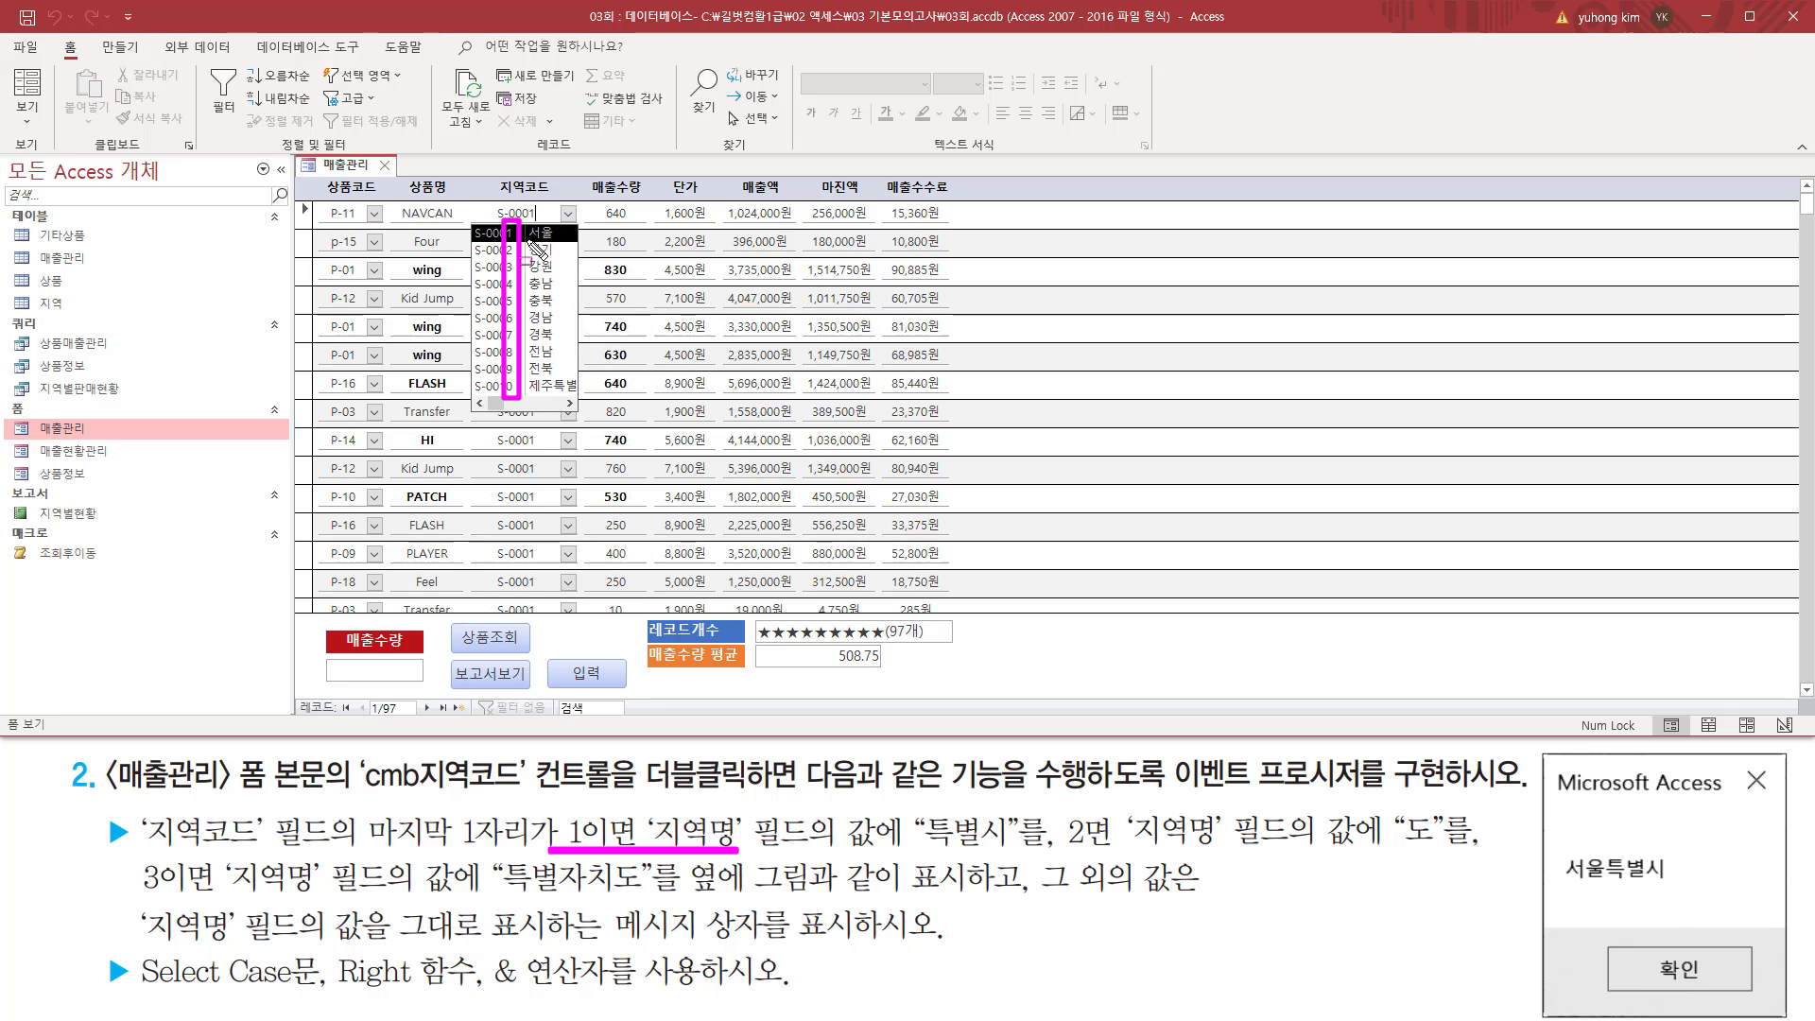
{"action": "left_click_drag", "start_coordinate": [517, 239], "coordinate": [552, 239]}
{"action": "left_click_drag", "start_coordinate": [909, 846], "coordinate": [1008, 847]}
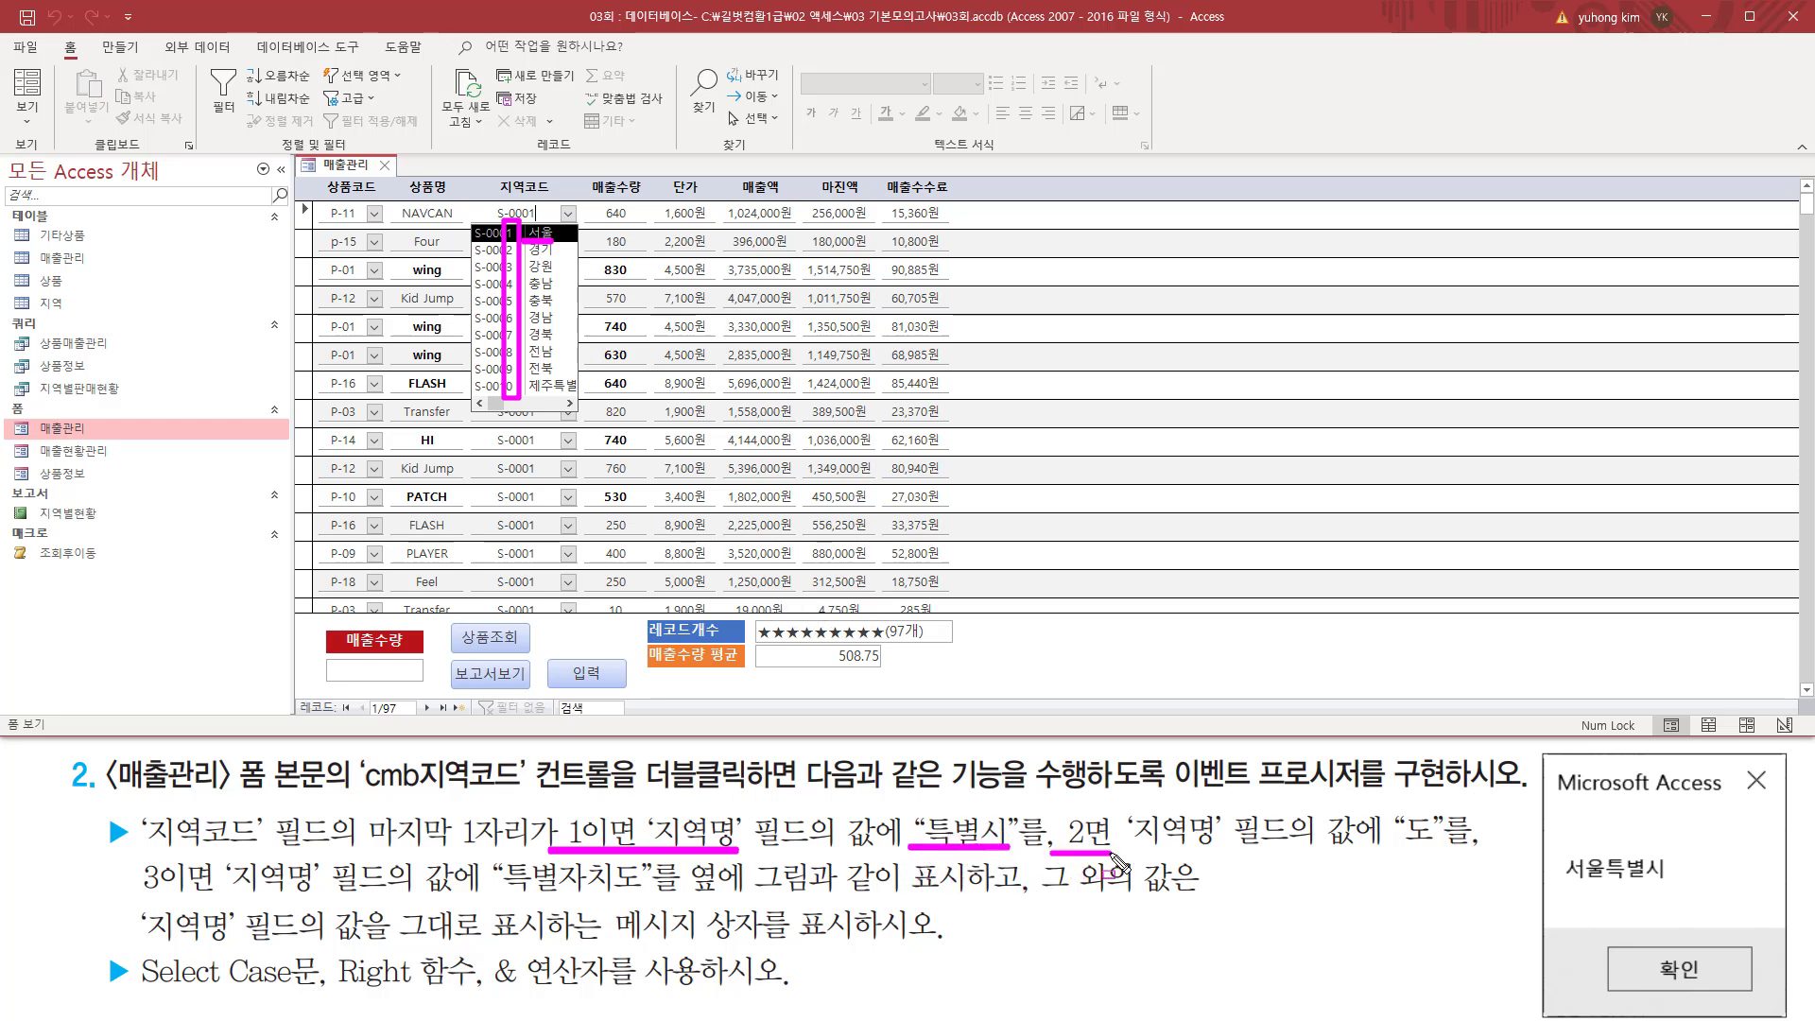
{"action": "left_click_drag", "start_coordinate": [1050, 848], "coordinate": [1459, 844]}
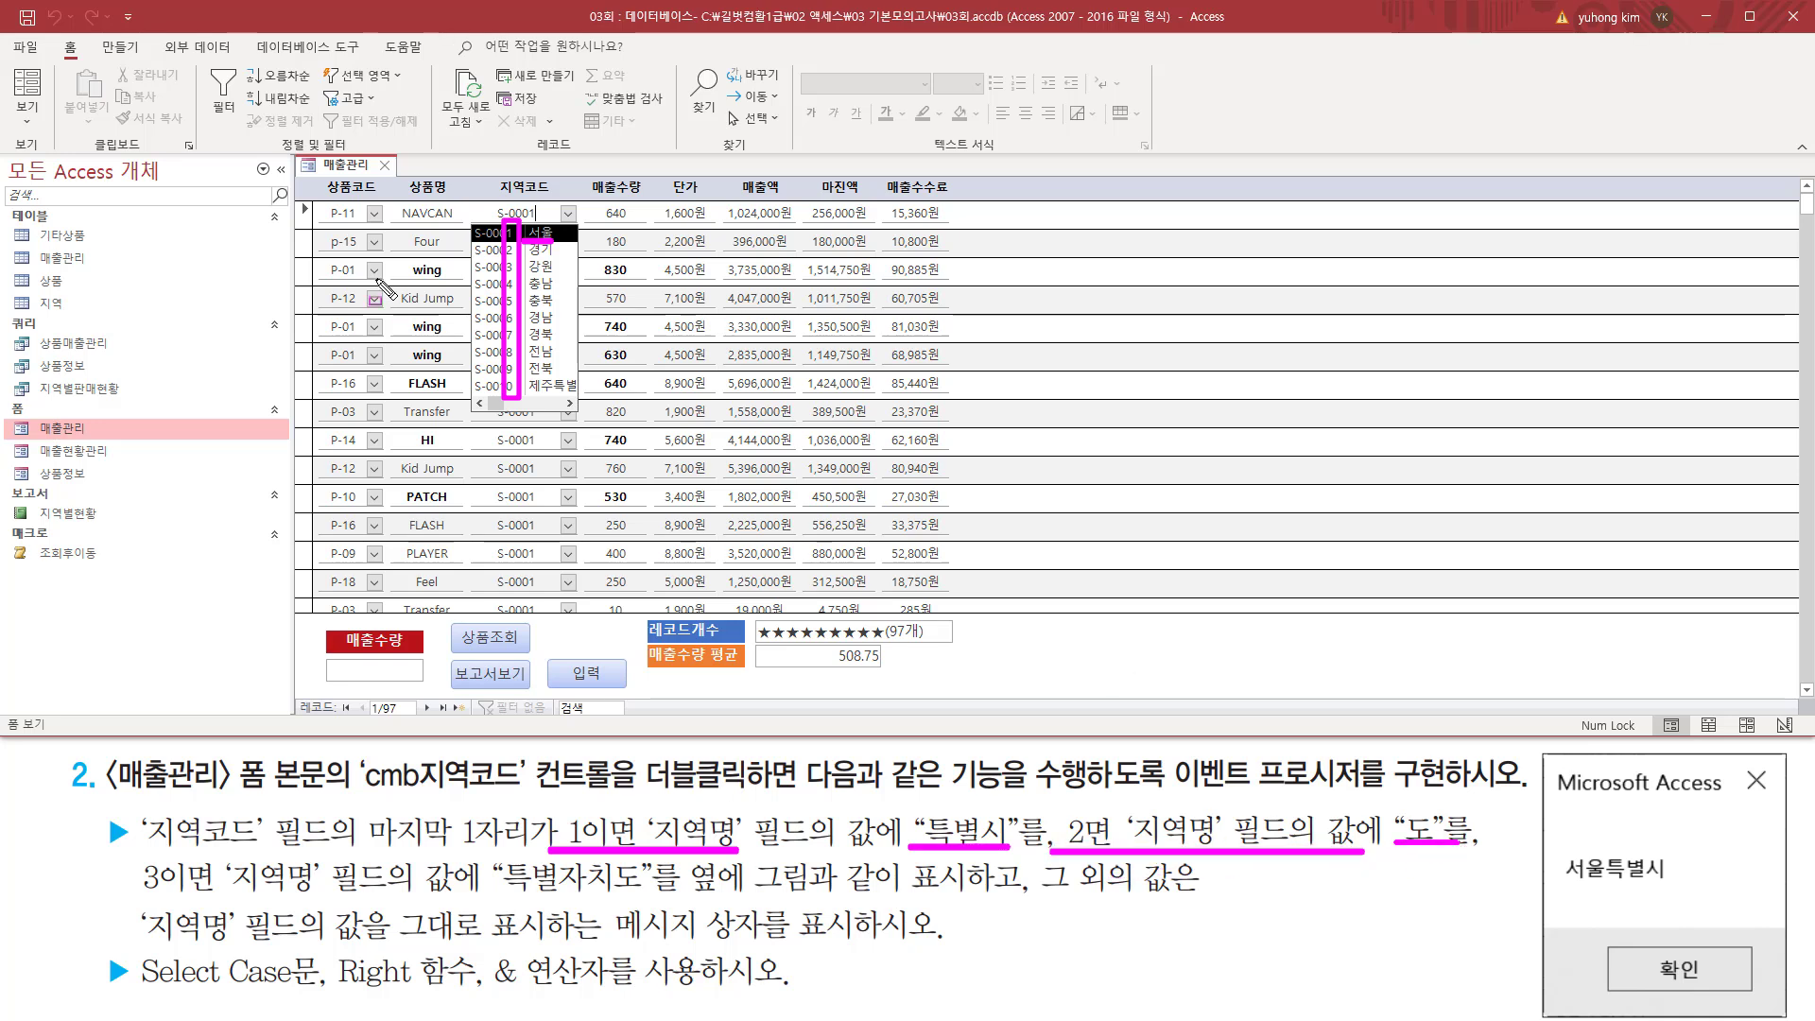
{"action": "left_click_drag", "start_coordinate": [525, 253], "coordinate": [546, 254]}
{"action": "left_click_drag", "start_coordinate": [130, 890], "coordinate": [645, 896]}
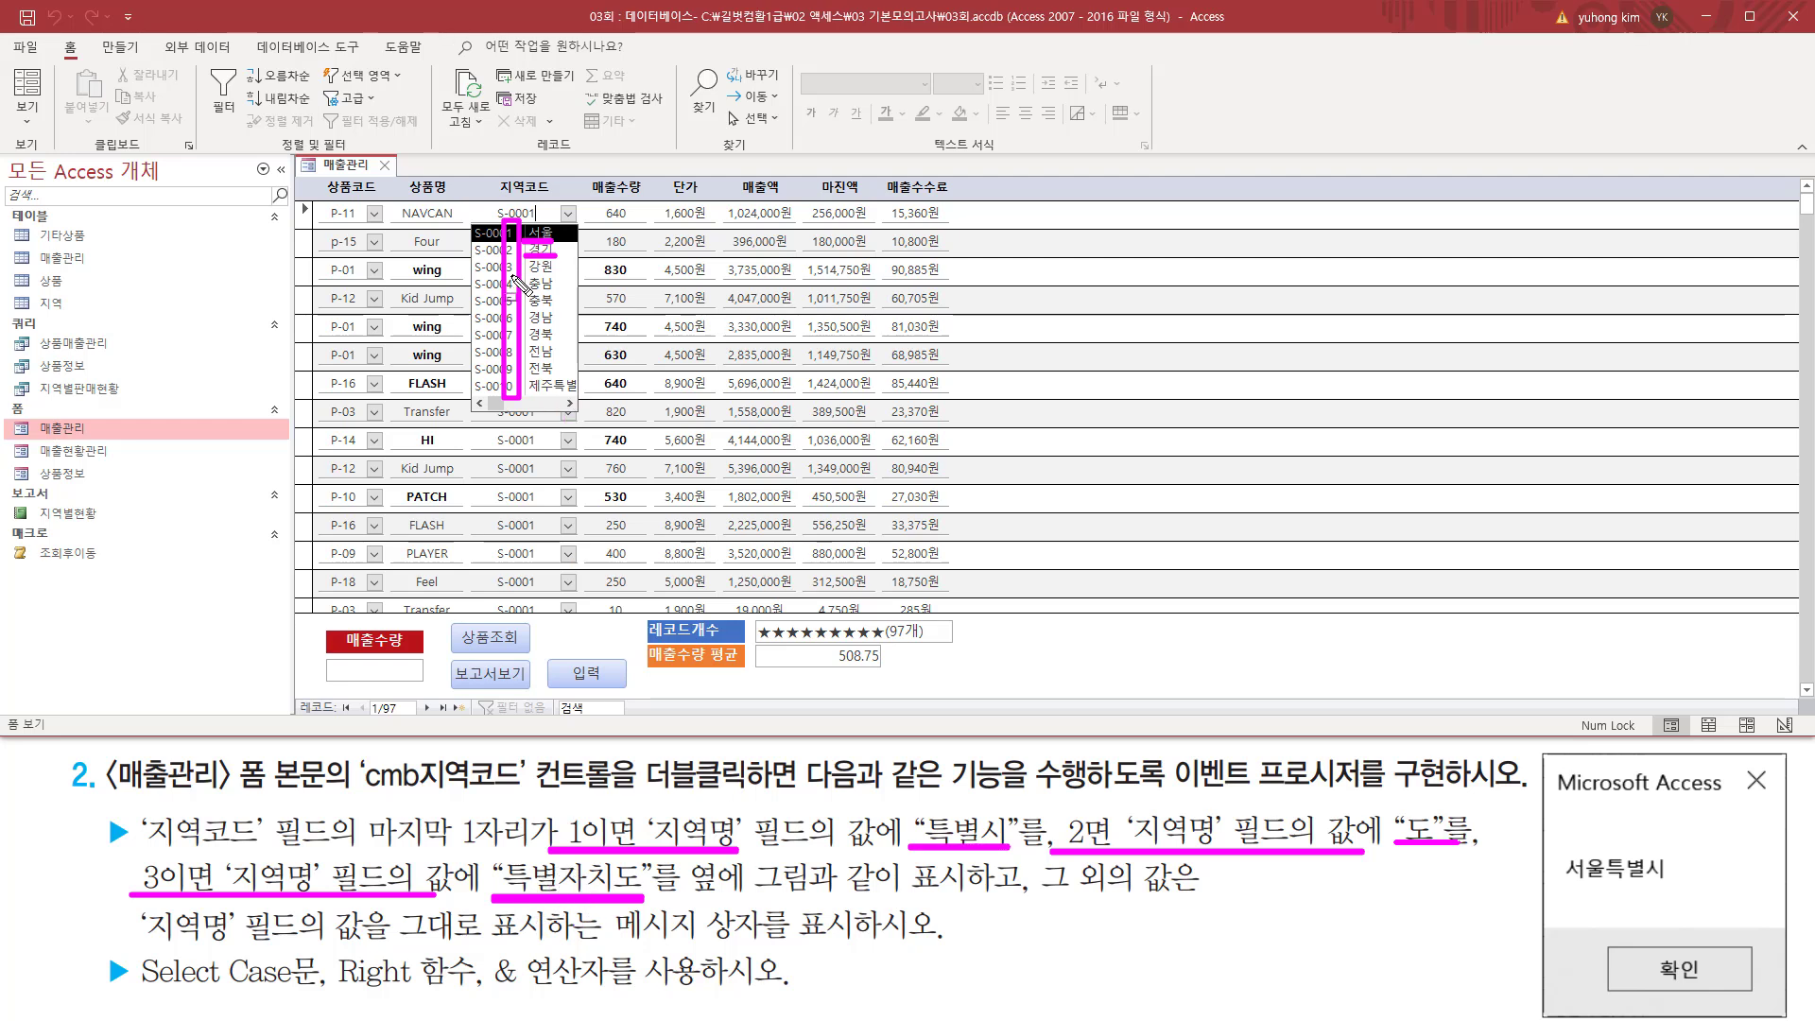
{"action": "left_click_drag", "start_coordinate": [523, 275], "coordinate": [558, 275]}
{"action": "left_click_drag", "start_coordinate": [1033, 898], "coordinate": [1197, 900]}
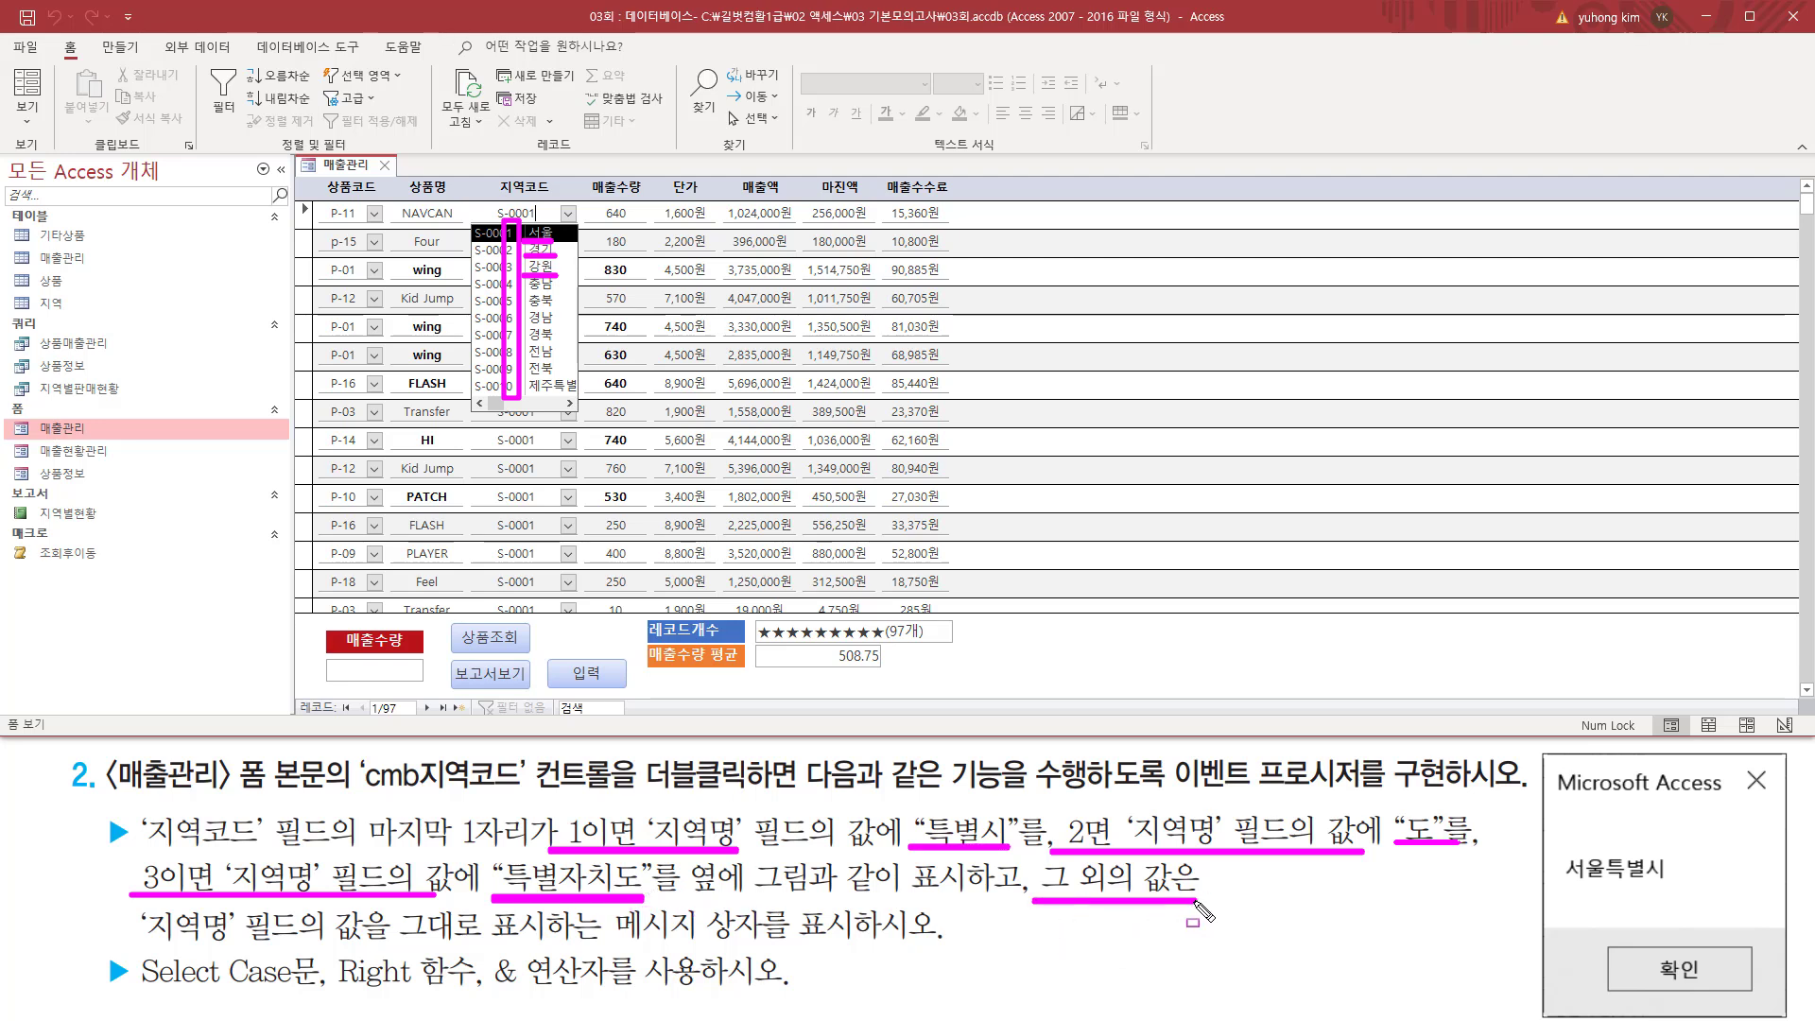
{"action": "left_click_drag", "start_coordinate": [135, 947], "coordinate": [854, 945]}
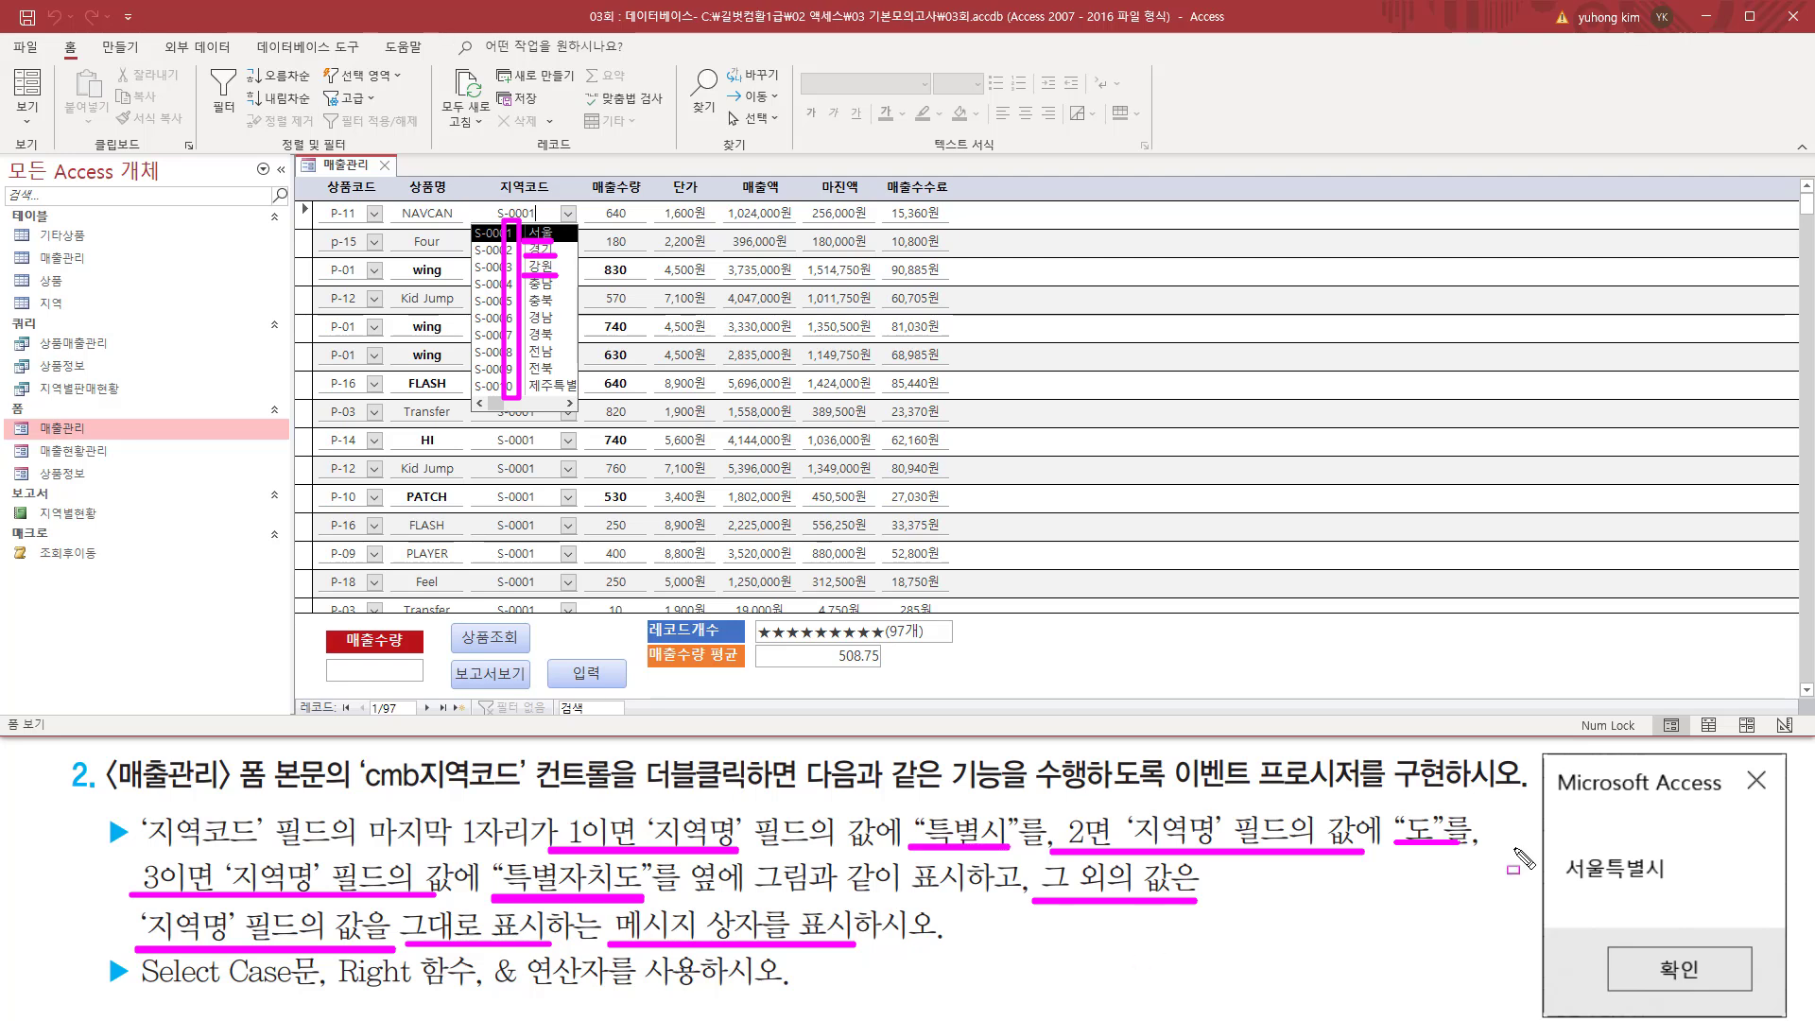
{"action": "left_click_drag", "start_coordinate": [1541, 753], "coordinate": [1789, 1016]}
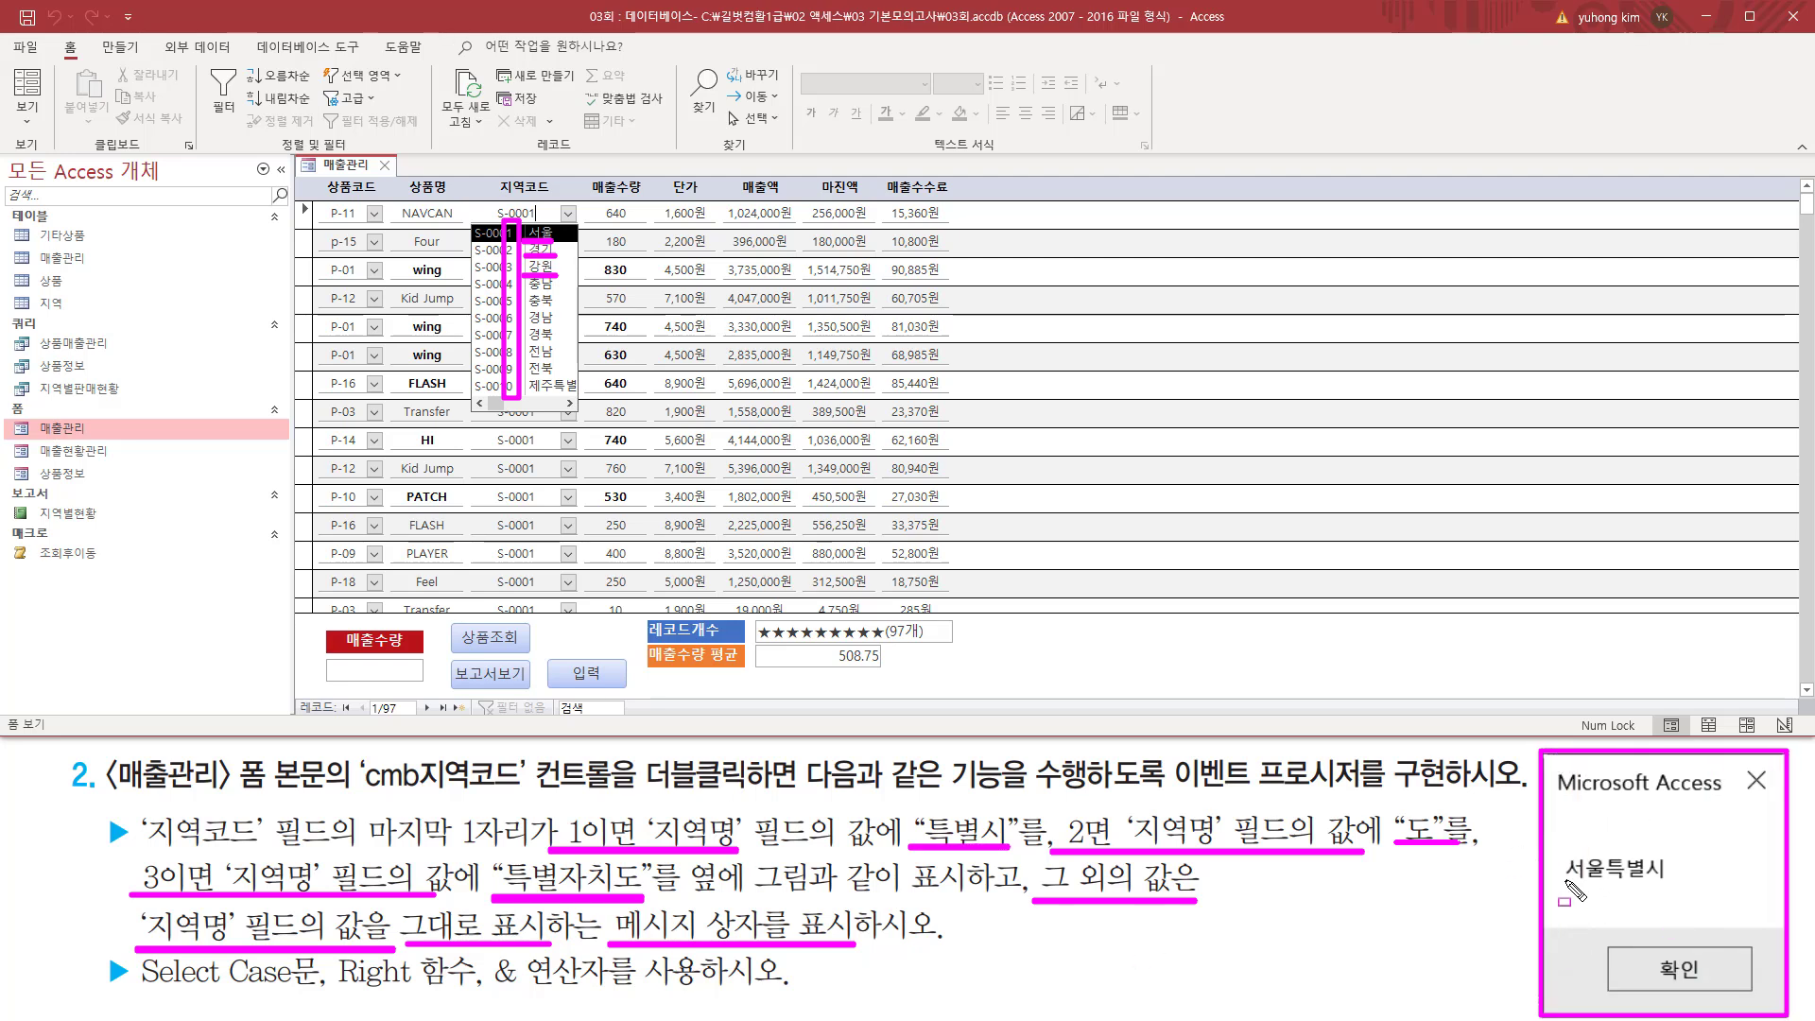
{"action": "left_click_drag", "start_coordinate": [1557, 882], "coordinate": [1604, 882]}
{"action": "mouse_move", "coordinate": [1569, 859]}
{"action": "left_mouse_down"}
{"action": "mouse_move", "coordinate": [1607, 849]}
{"action": "mouse_move", "coordinate": [1609, 885]}
{"action": "left_mouse_up"}
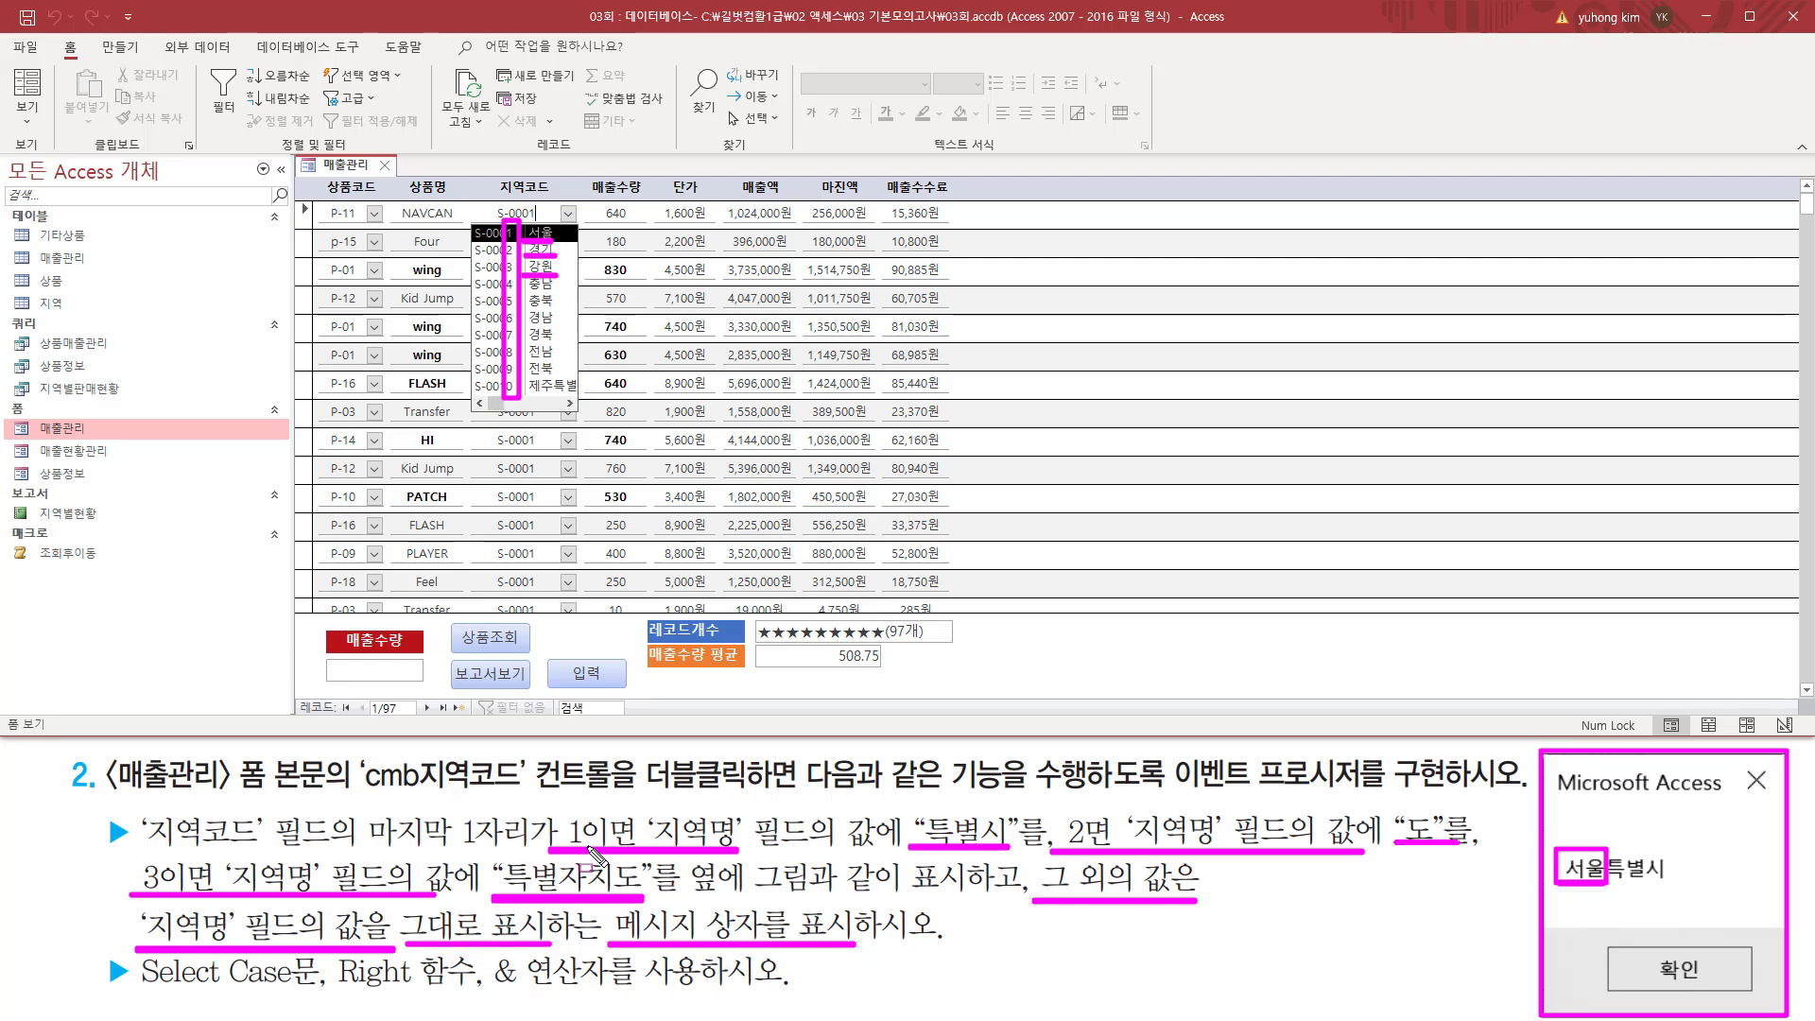
{"action": "left_click_drag", "start_coordinate": [915, 811], "coordinate": [1014, 854]}
{"action": "left_click_drag", "start_coordinate": [1390, 809], "coordinate": [1456, 857]}
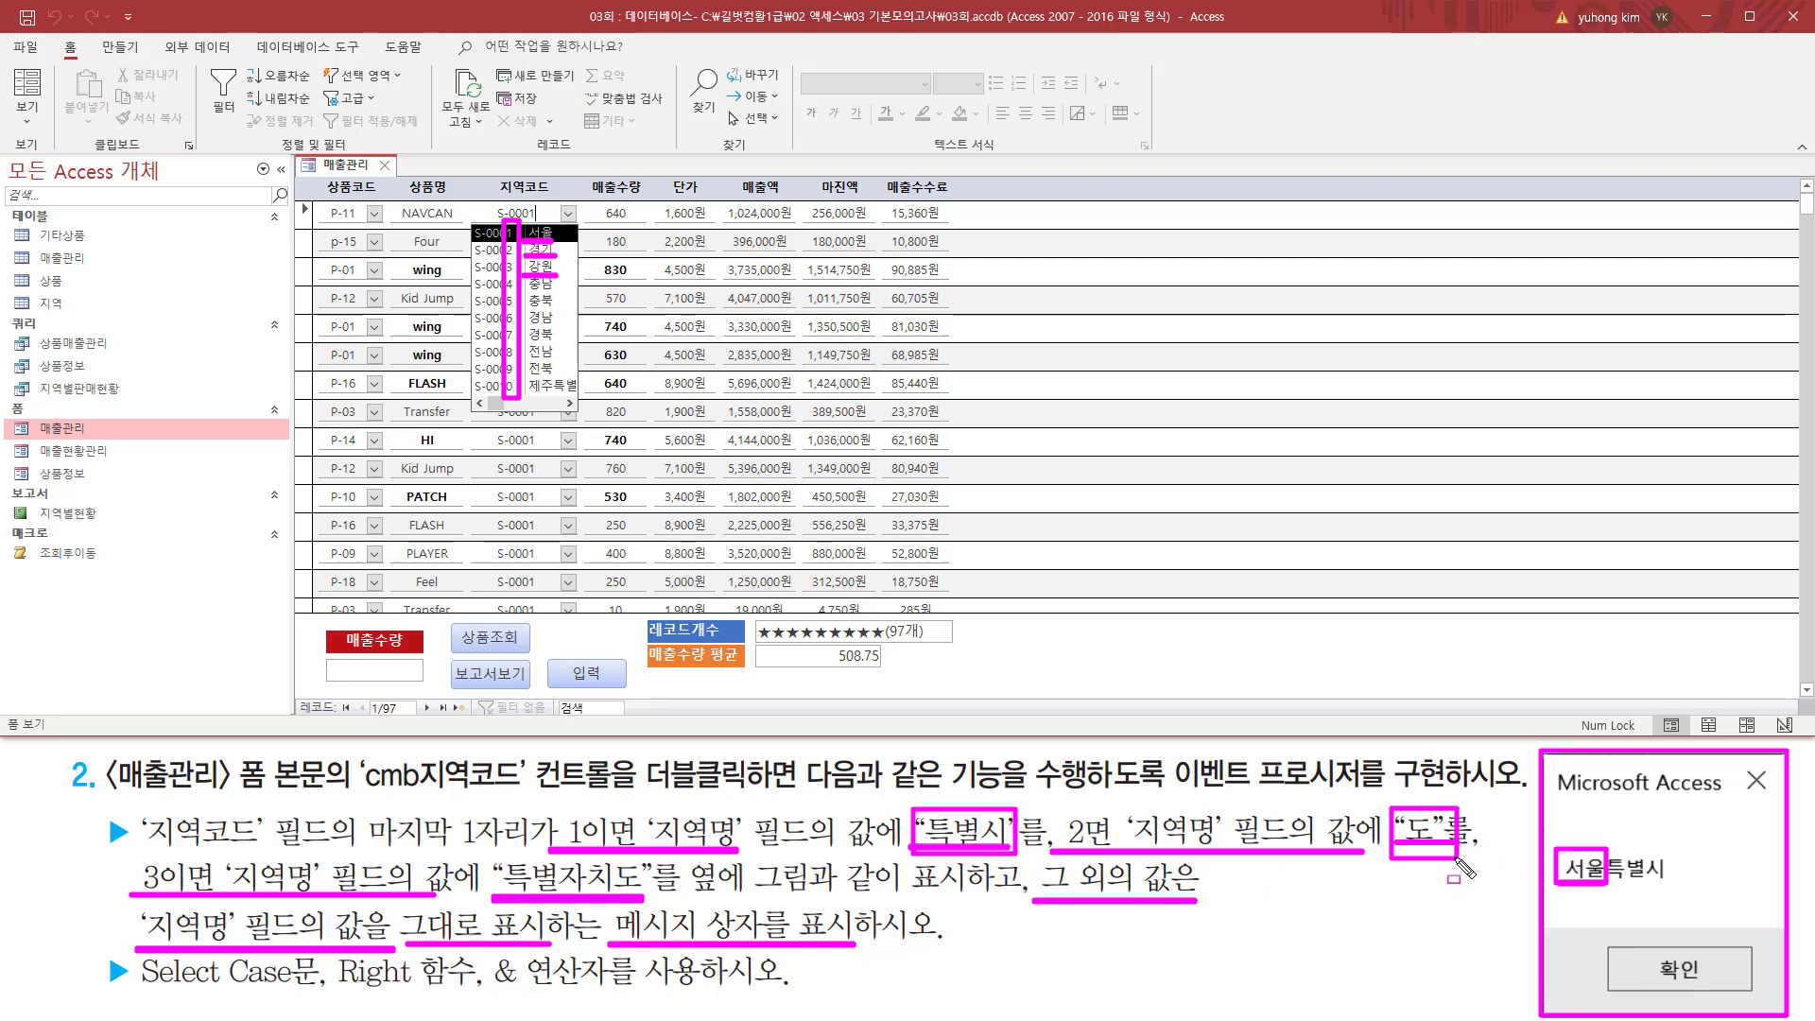
{"action": "mouse_move", "coordinate": [489, 858]}
{"action": "left_mouse_down"}
{"action": "mouse_move", "coordinate": [648, 910]}
{"action": "mouse_move", "coordinate": [647, 859]}
{"action": "left_mouse_up"}
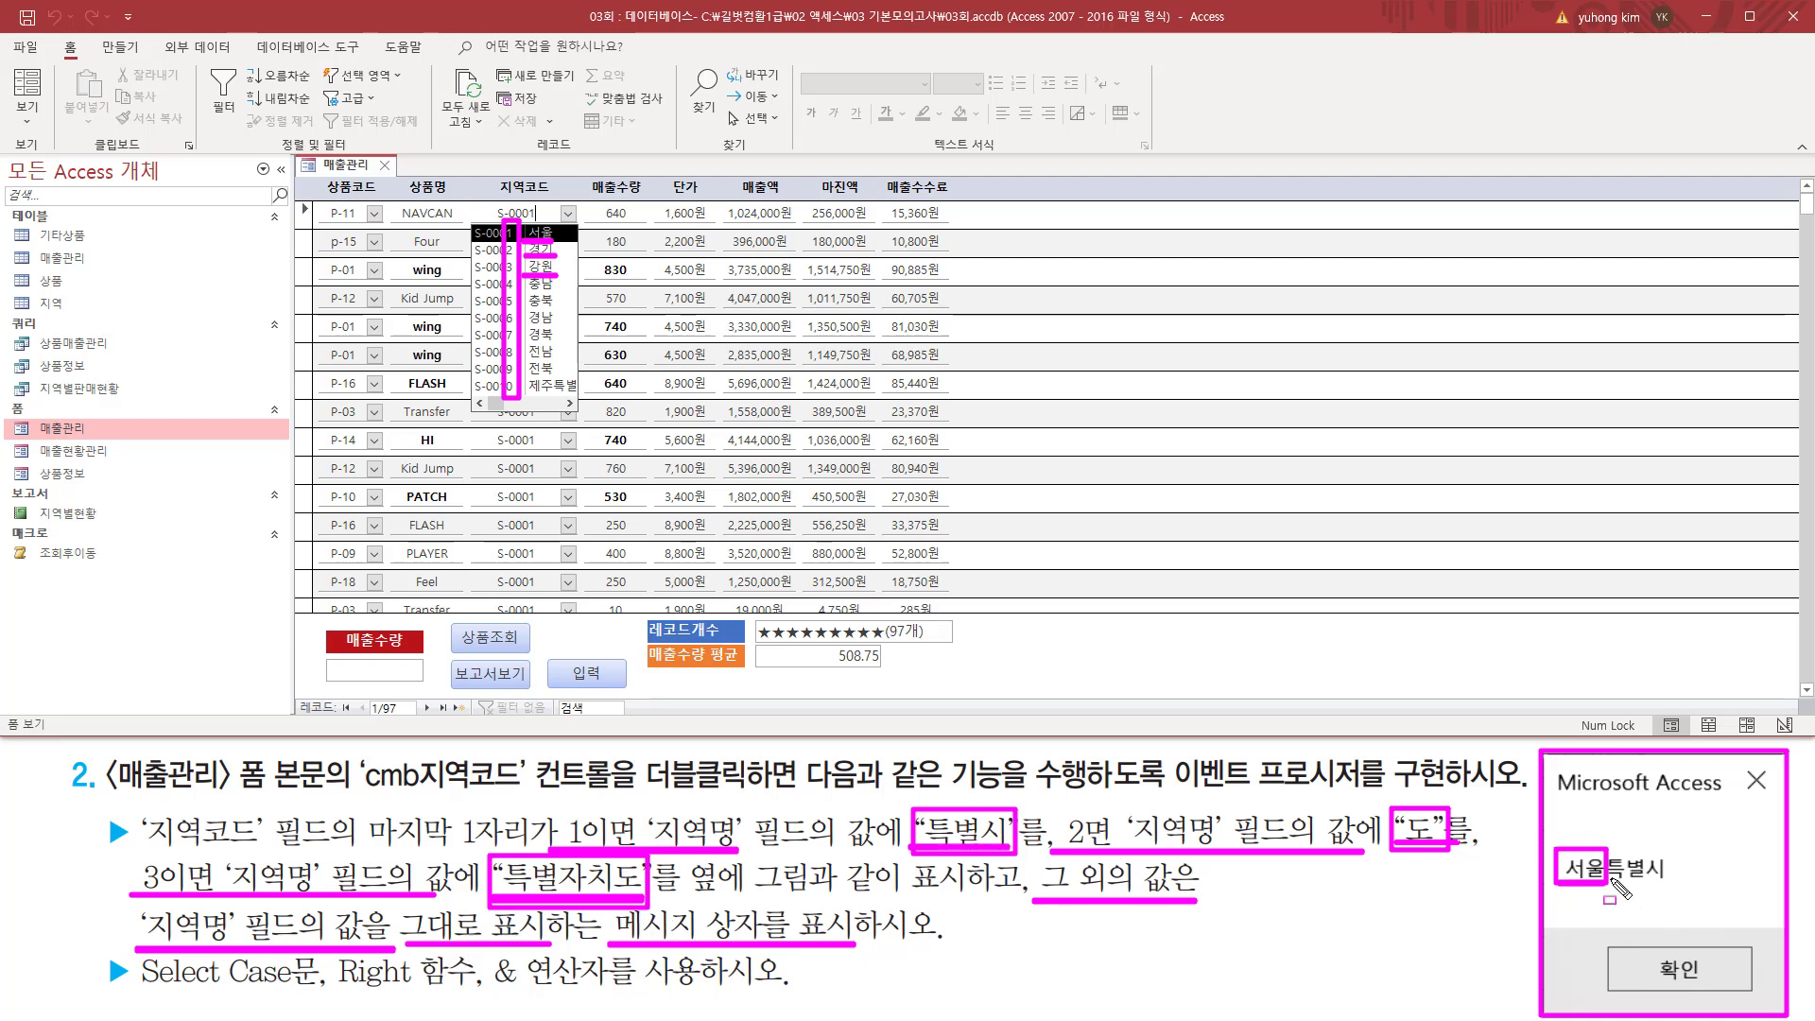
{"action": "left_click_drag", "start_coordinate": [1607, 883], "coordinate": [1664, 886]}
{"action": "left_click_drag", "start_coordinate": [1030, 915], "coordinate": [1182, 919]}
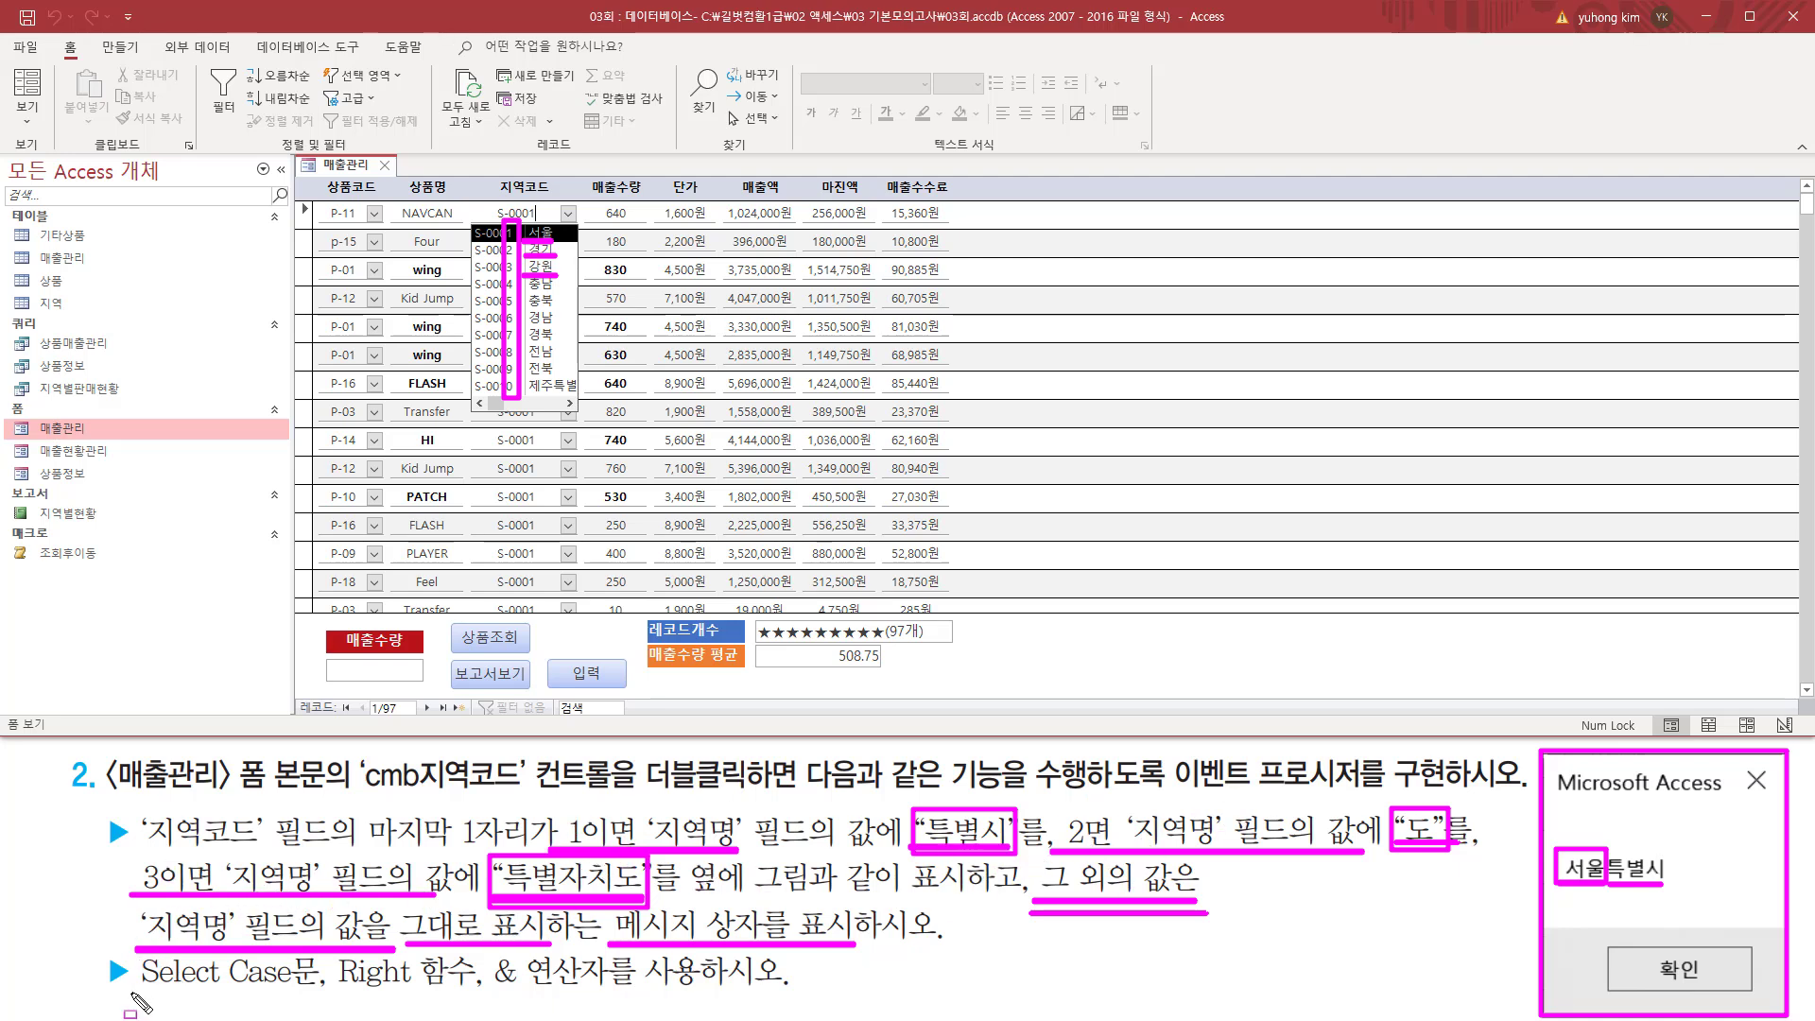
{"action": "left_click_drag", "start_coordinate": [129, 992], "coordinate": [309, 994]}
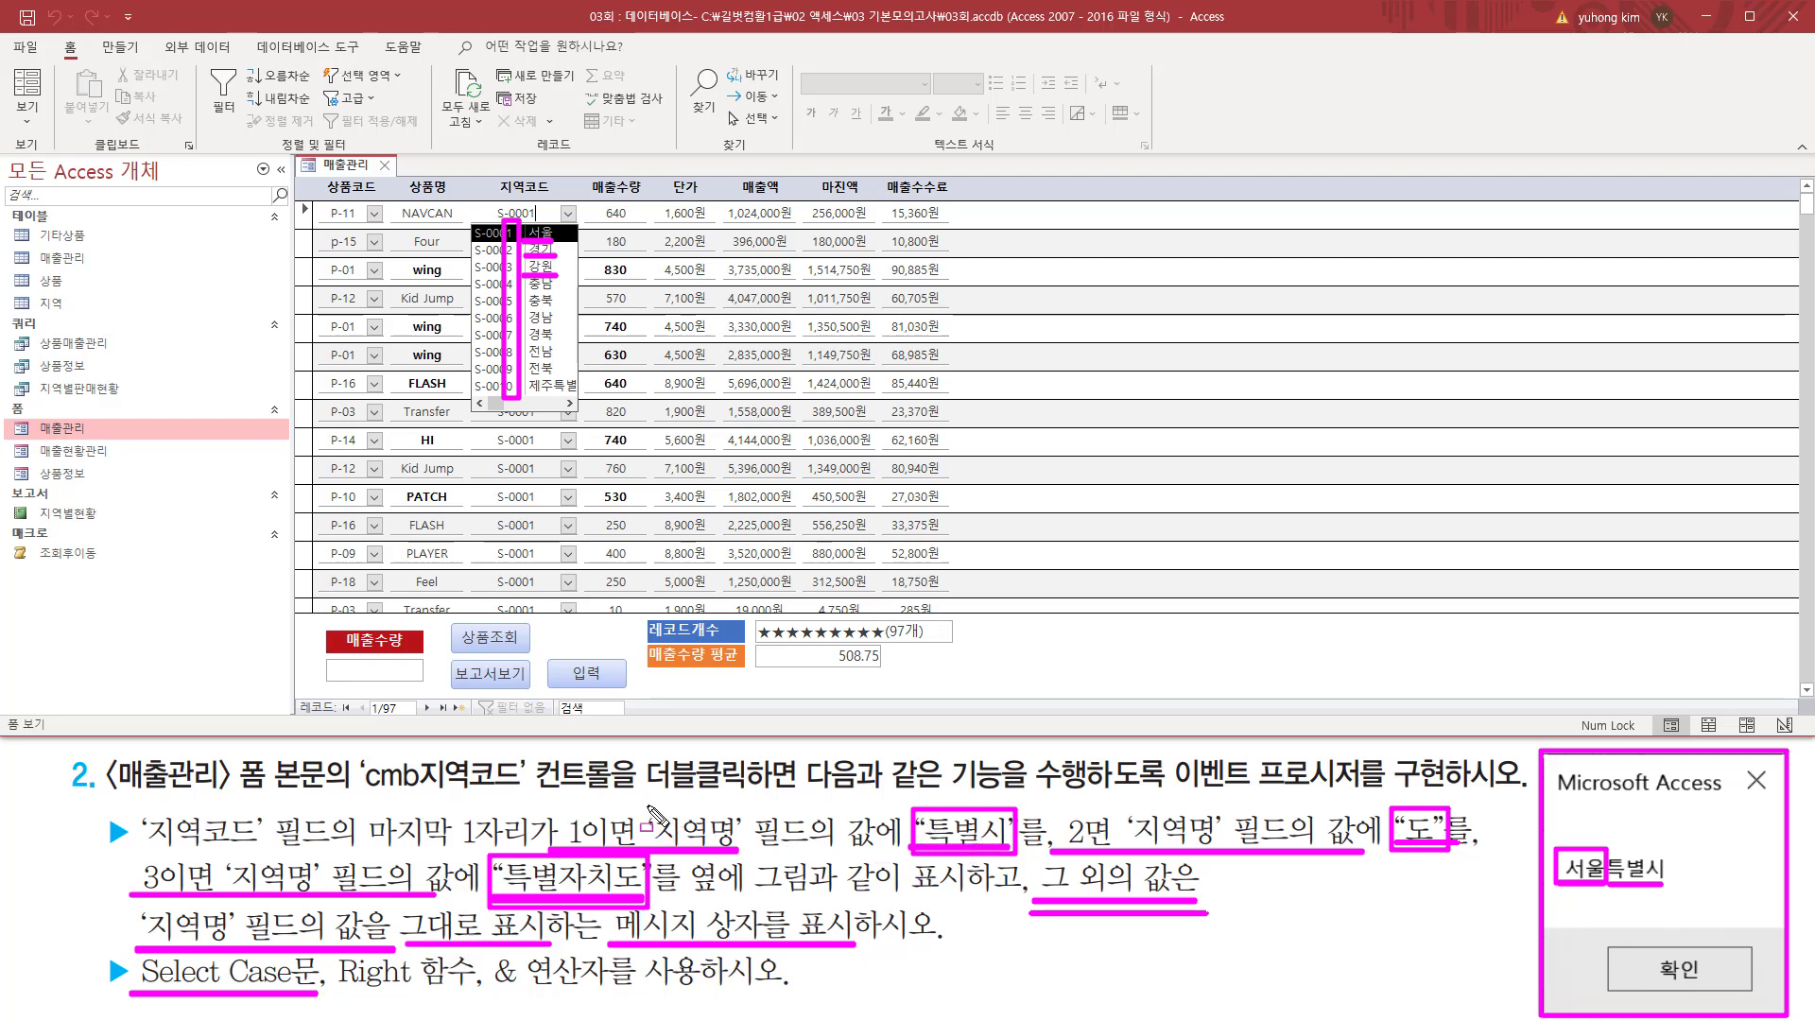
{"action": "mouse_move", "coordinate": [648, 807]}
{"action": "left_mouse_down"}
{"action": "mouse_move", "coordinate": [919, 885]}
{"action": "mouse_move", "coordinate": [879, 853]}
{"action": "left_mouse_up"}
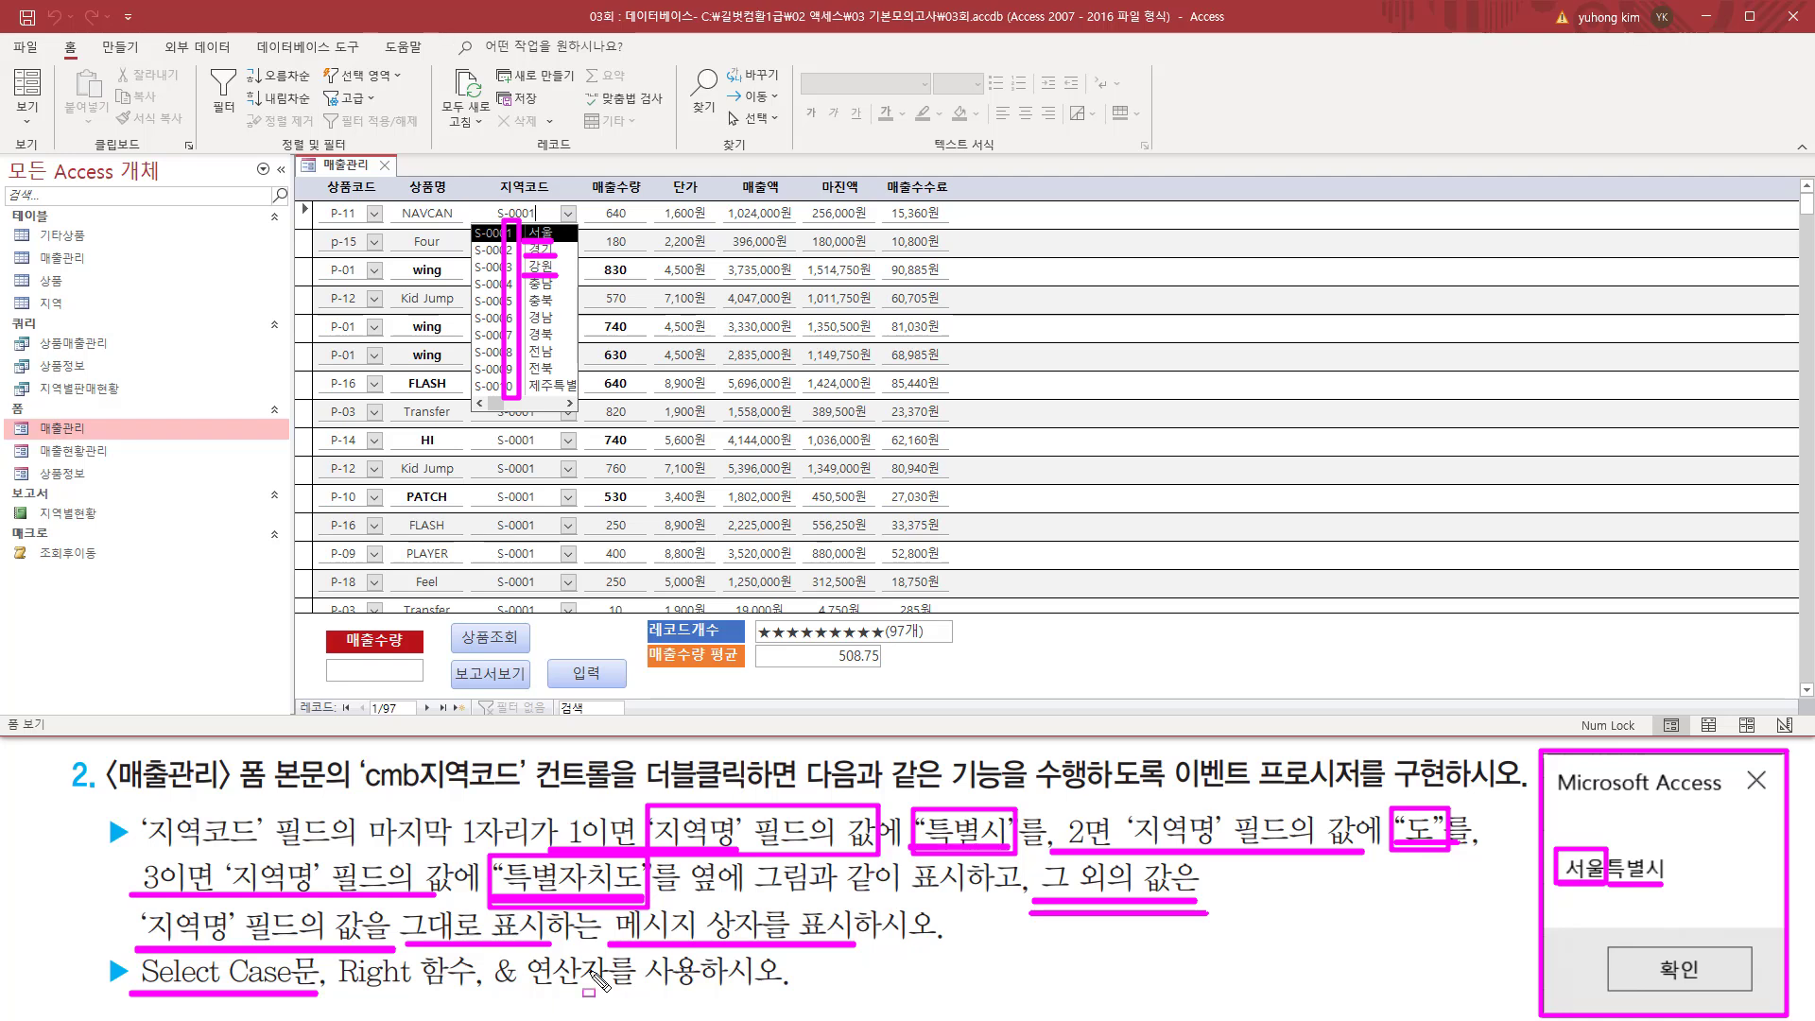
{"action": "left_click_drag", "start_coordinate": [485, 992], "coordinate": [608, 990]}
{"action": "mouse_move", "coordinate": [1609, 949]}
{"action": "left_mouse_down"}
{"action": "mouse_move", "coordinate": [1643, 993]}
{"action": "mouse_move", "coordinate": [1751, 992]}
{"action": "left_mouse_up"}
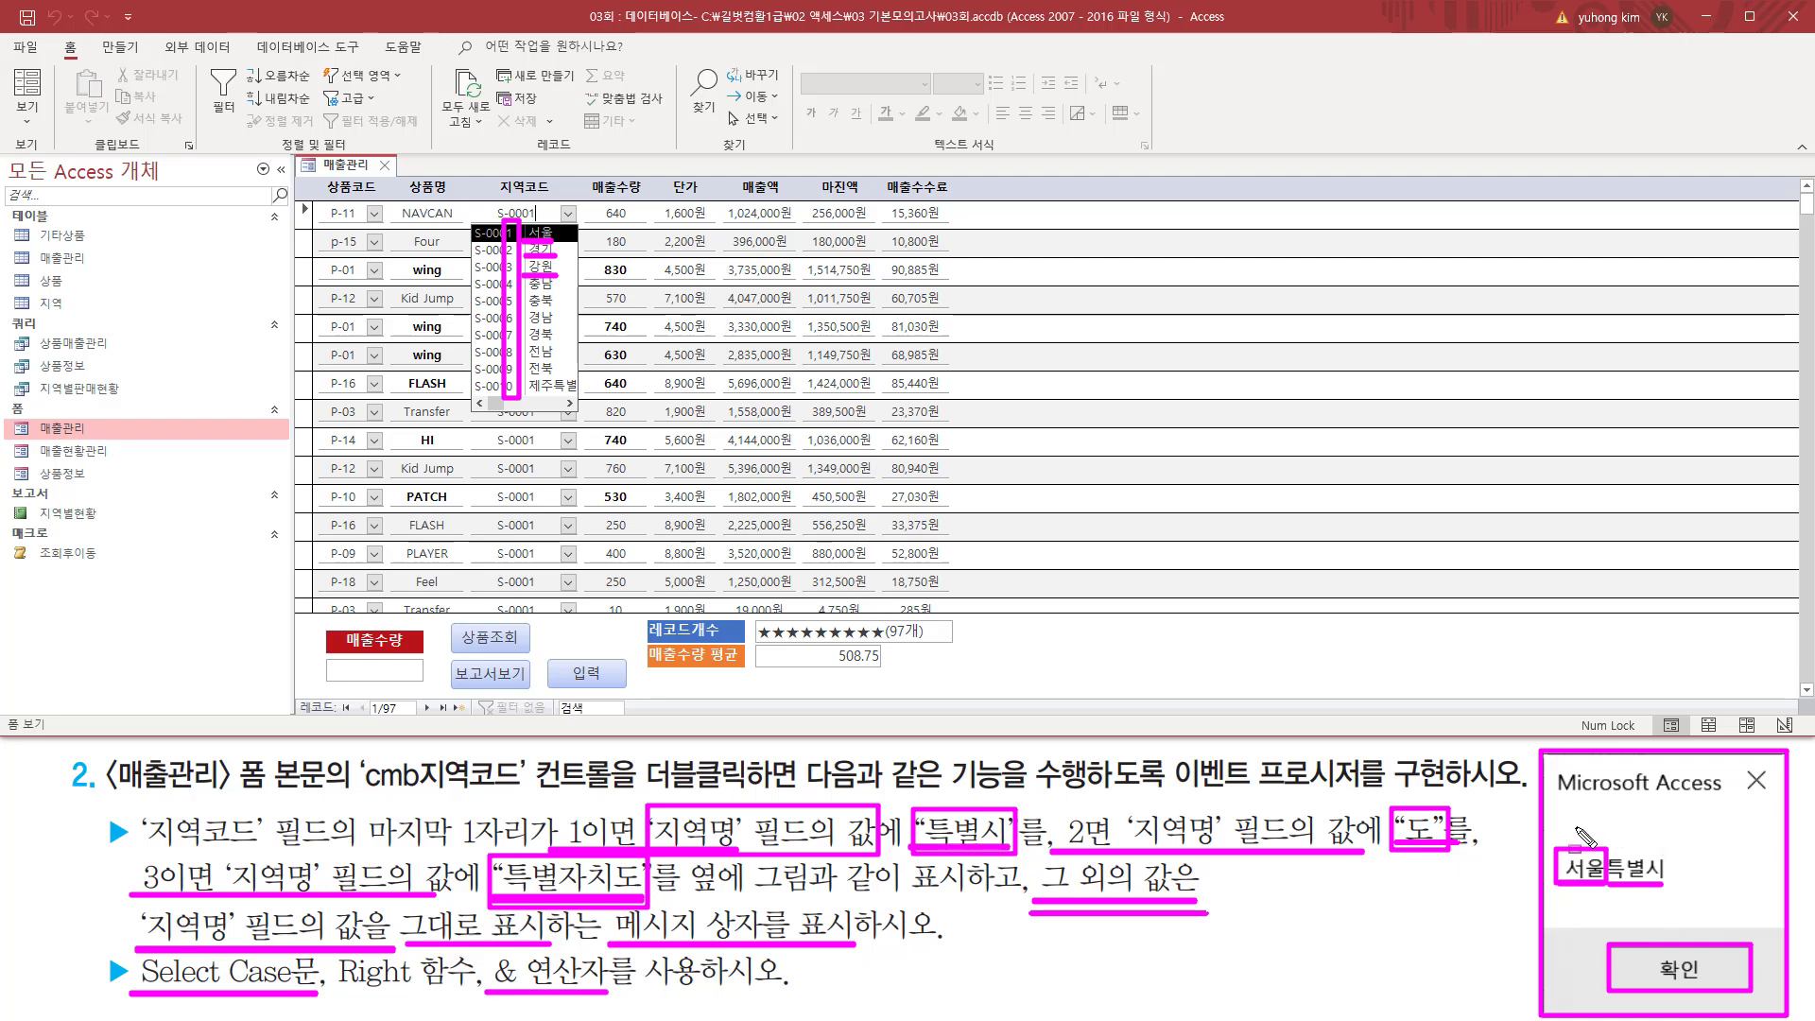
{"action": "left_click_drag", "start_coordinate": [1555, 804], "coordinate": [1726, 803]}
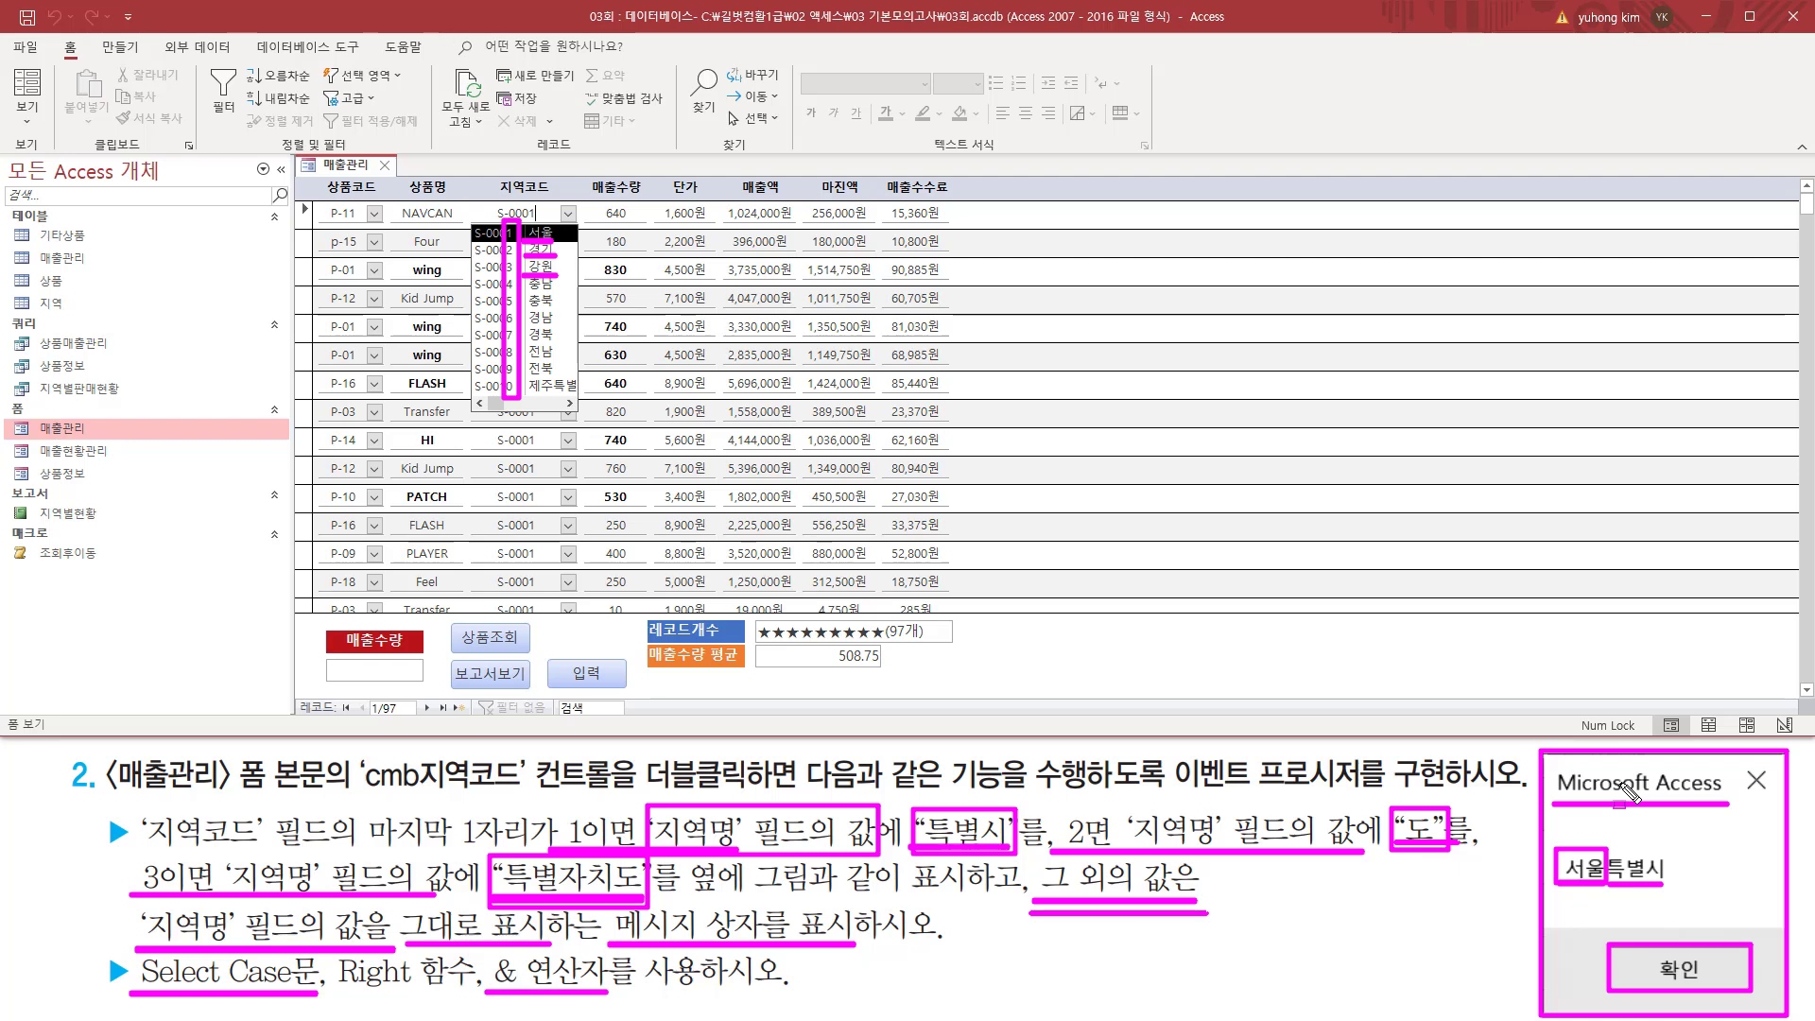
{"action": "key", "text": "Escape"}
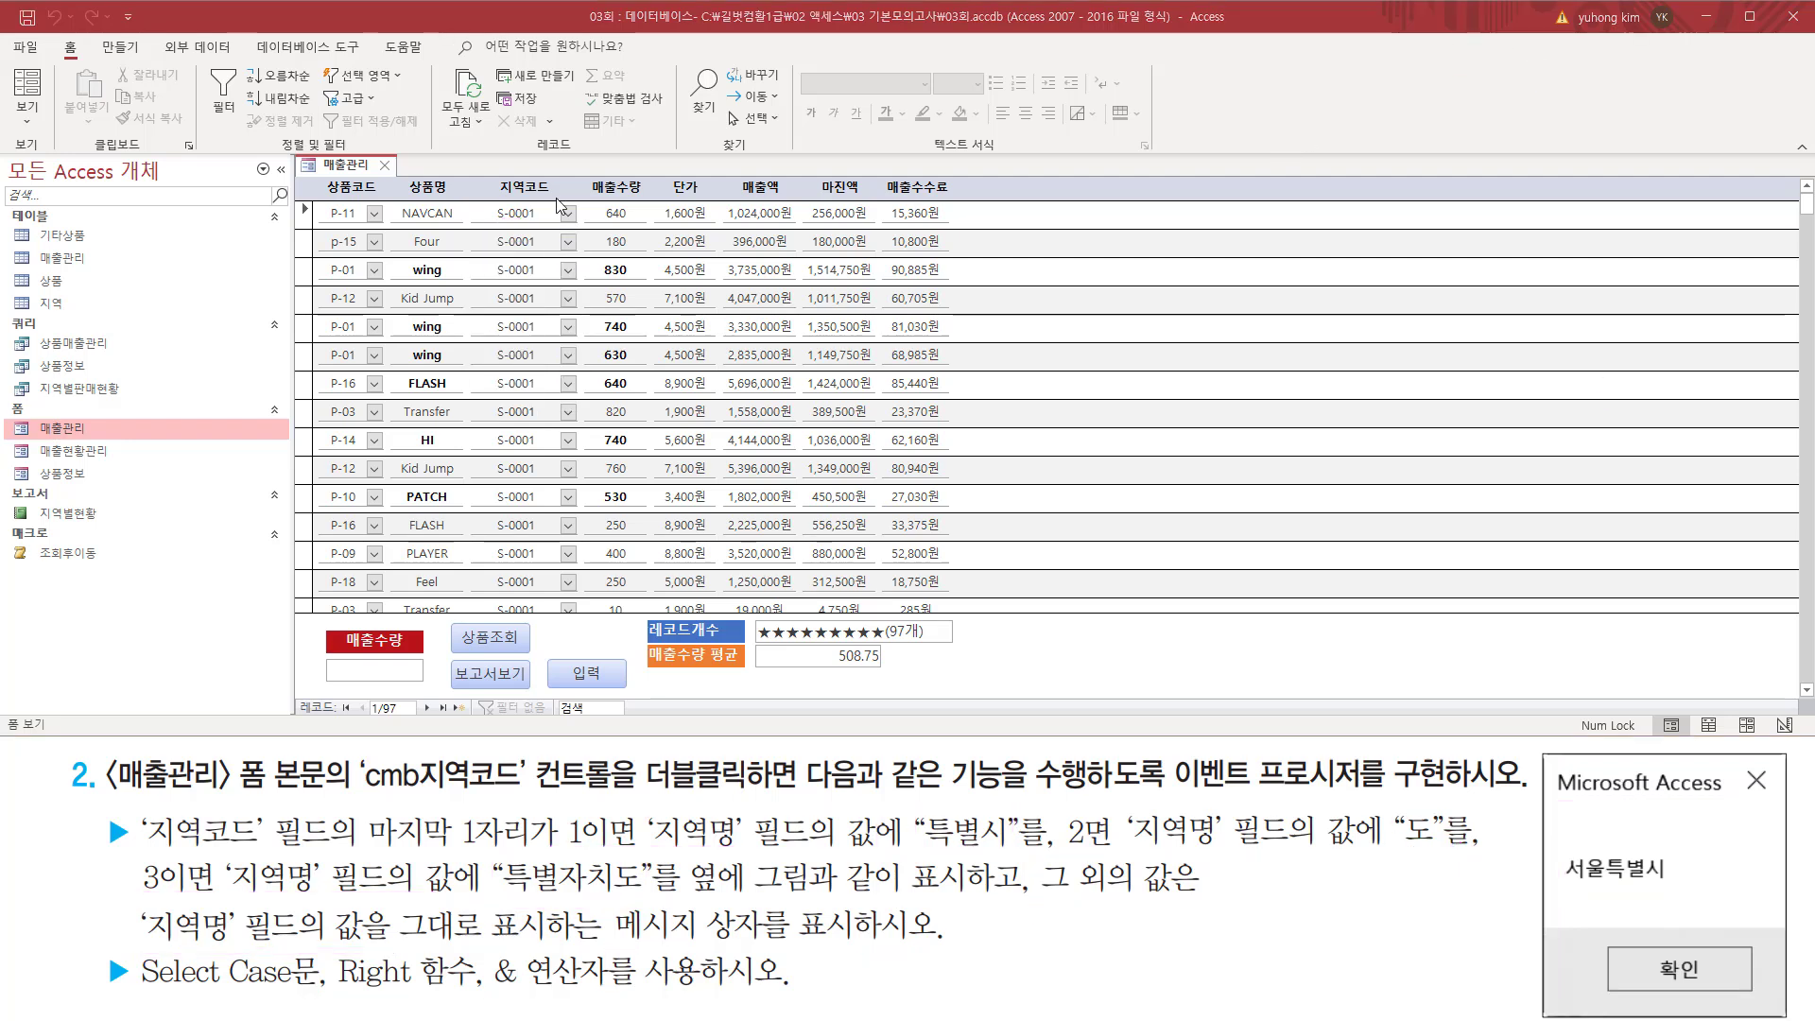
Step: Switch the 매출관리 form to Design view and display the properties of the cmb지역코드 combo box in the detail section
{"action": "right_click", "coordinate": [351, 170]}
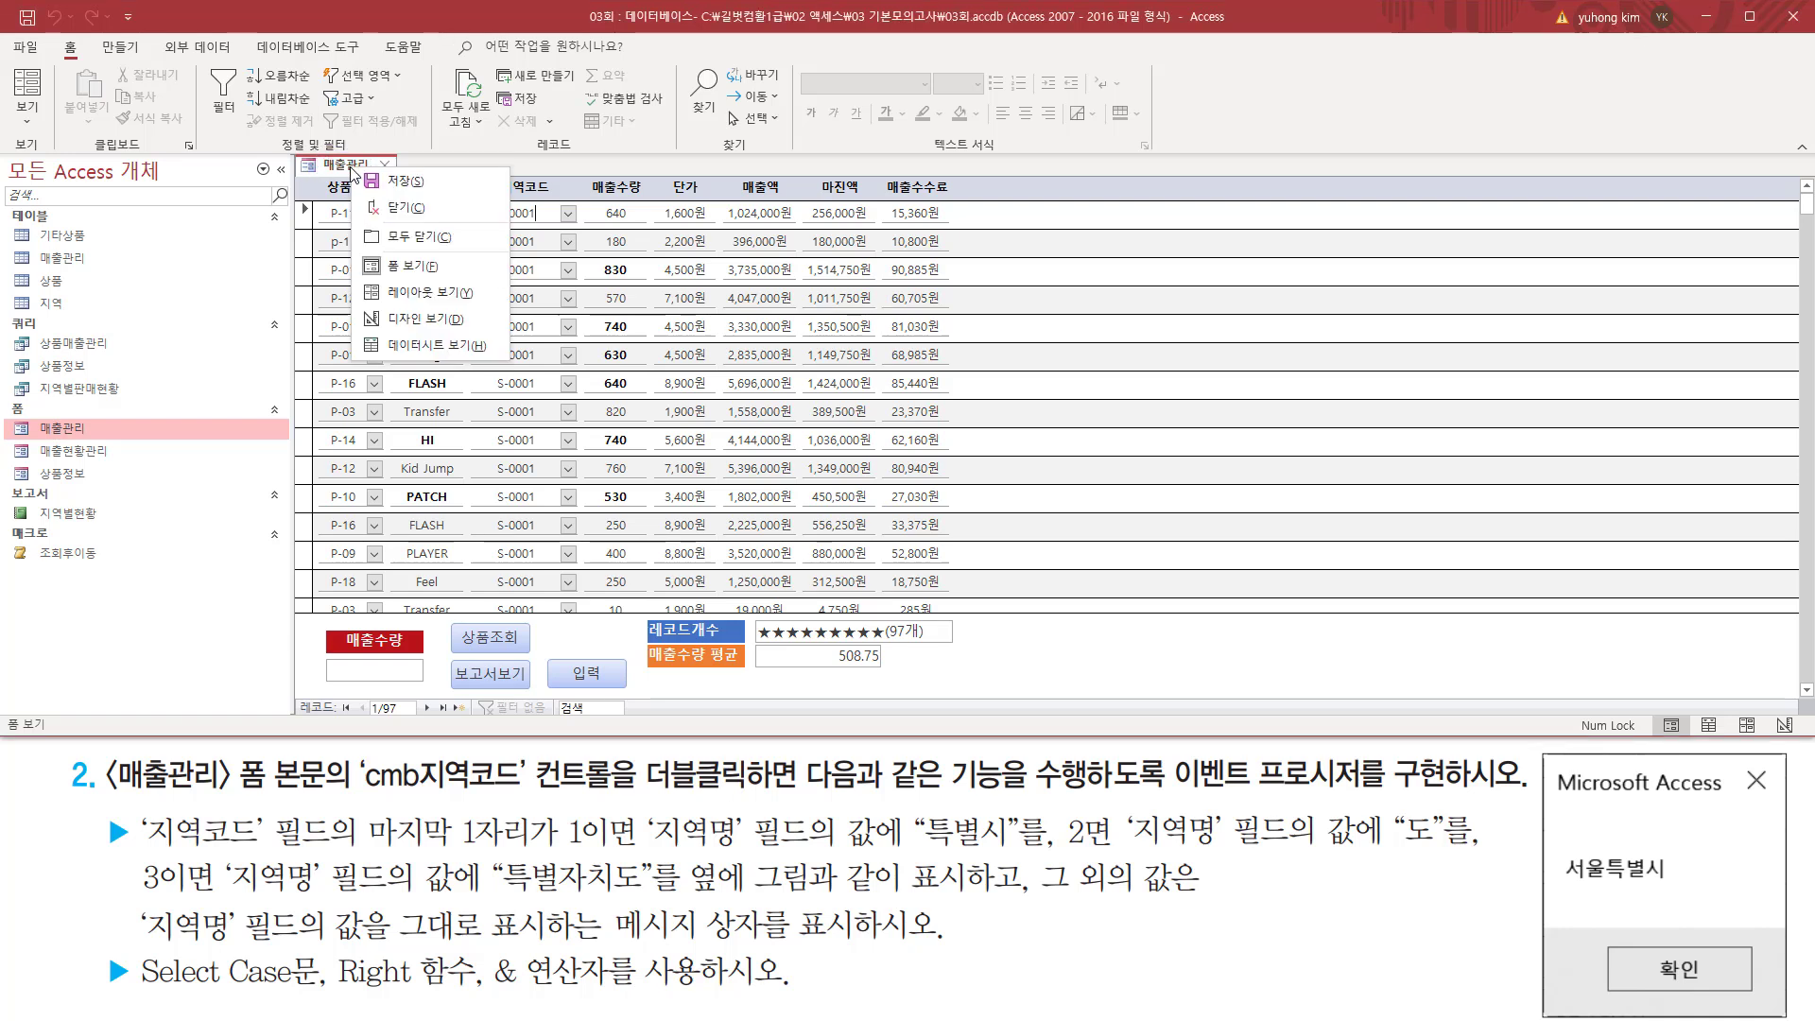
{"action": "left_click", "coordinate": [402, 319]}
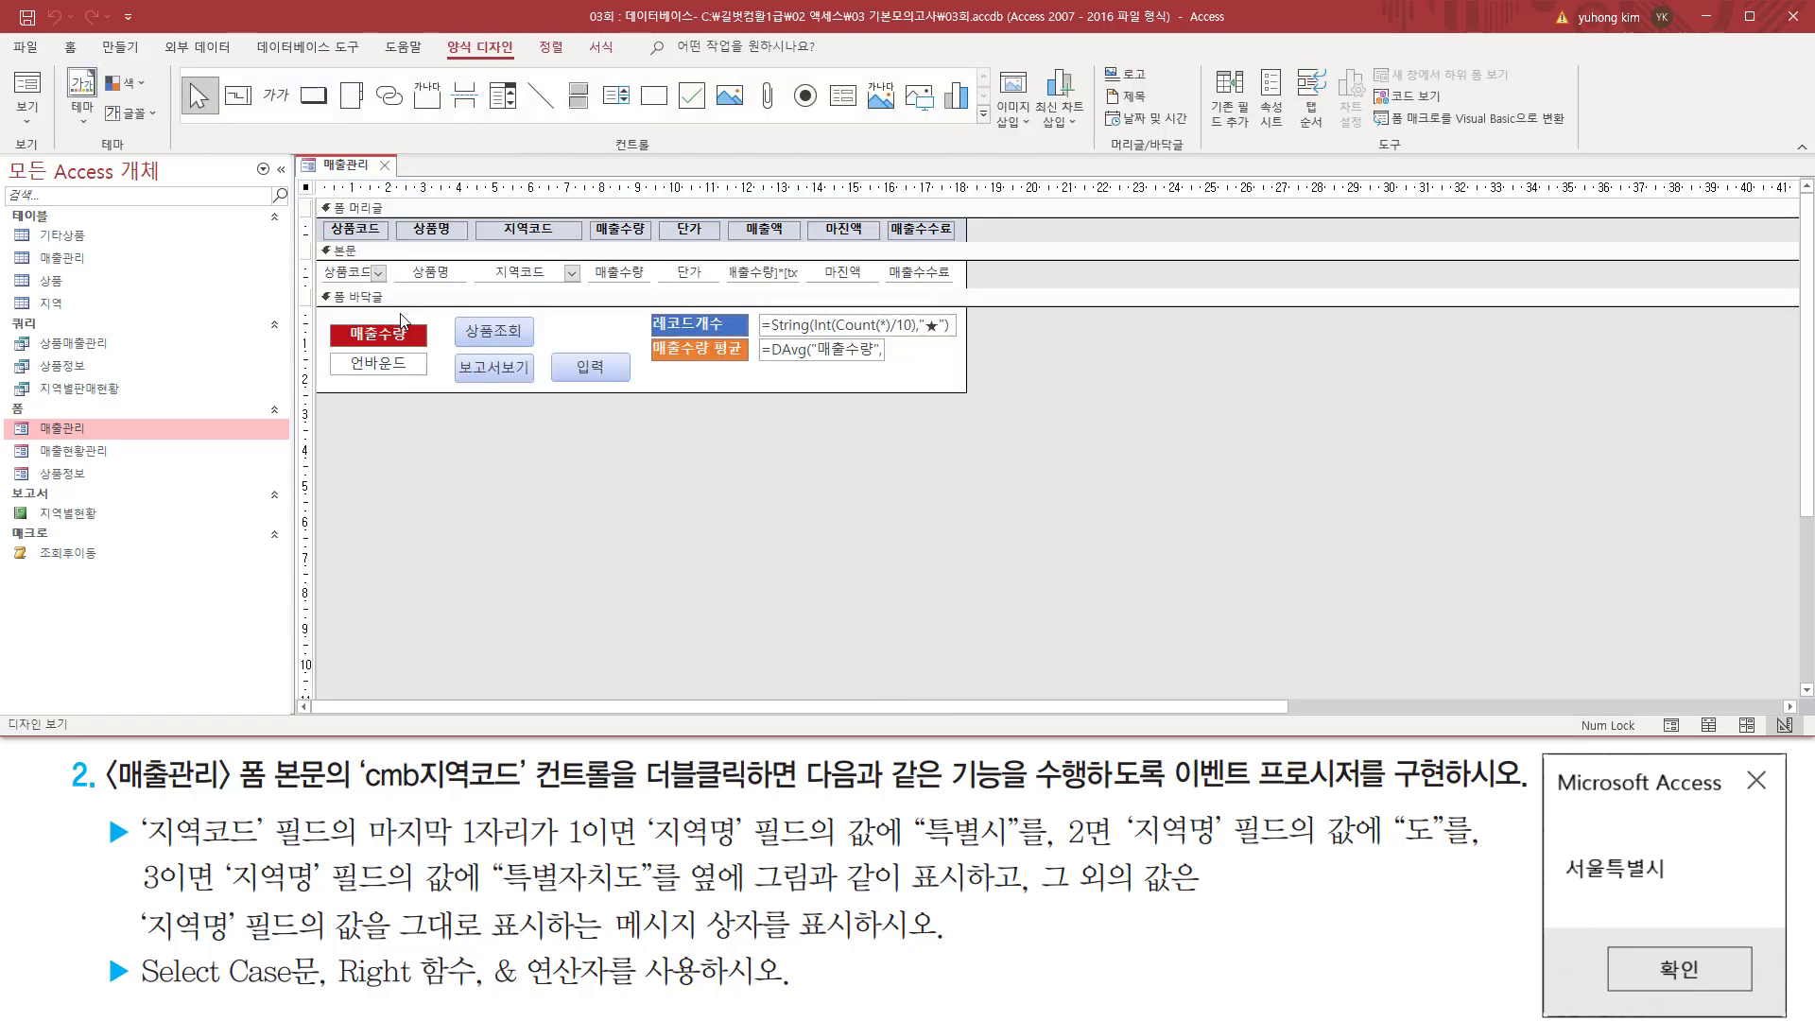
{"action": "left_click", "coordinate": [573, 281]}
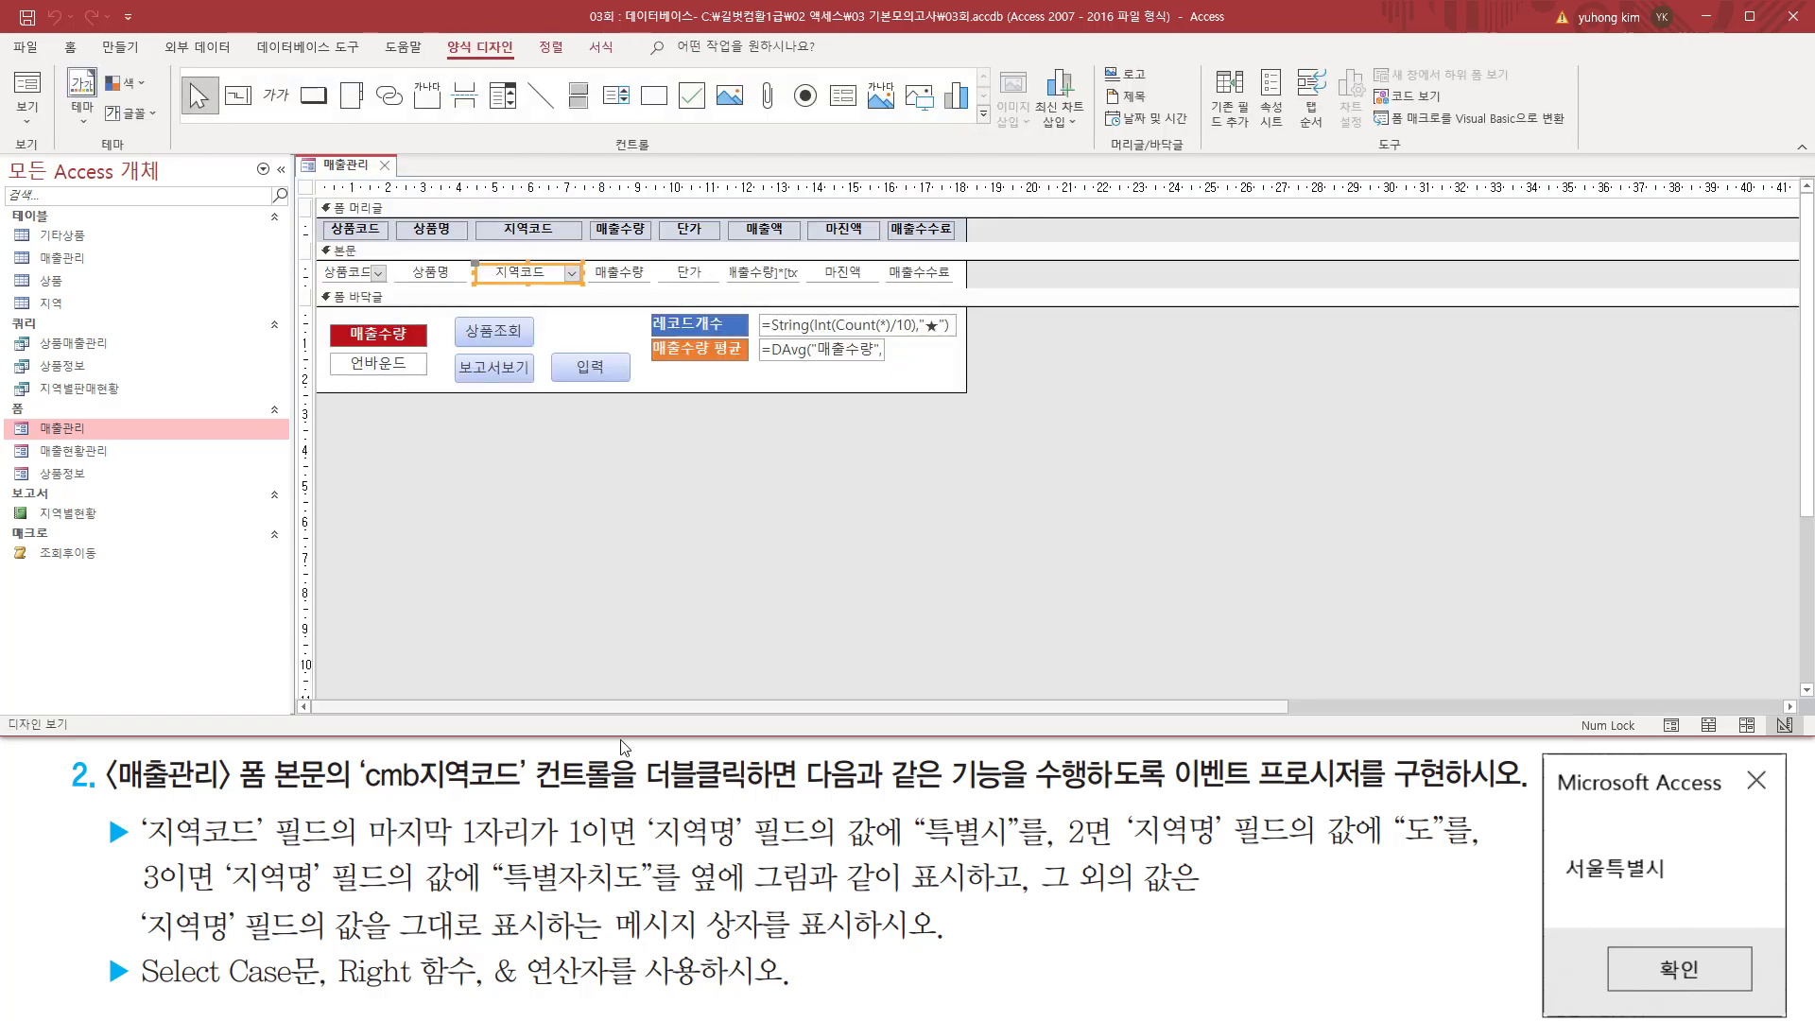
{"action": "left_click_drag", "start_coordinate": [359, 794], "coordinate": [501, 795]}
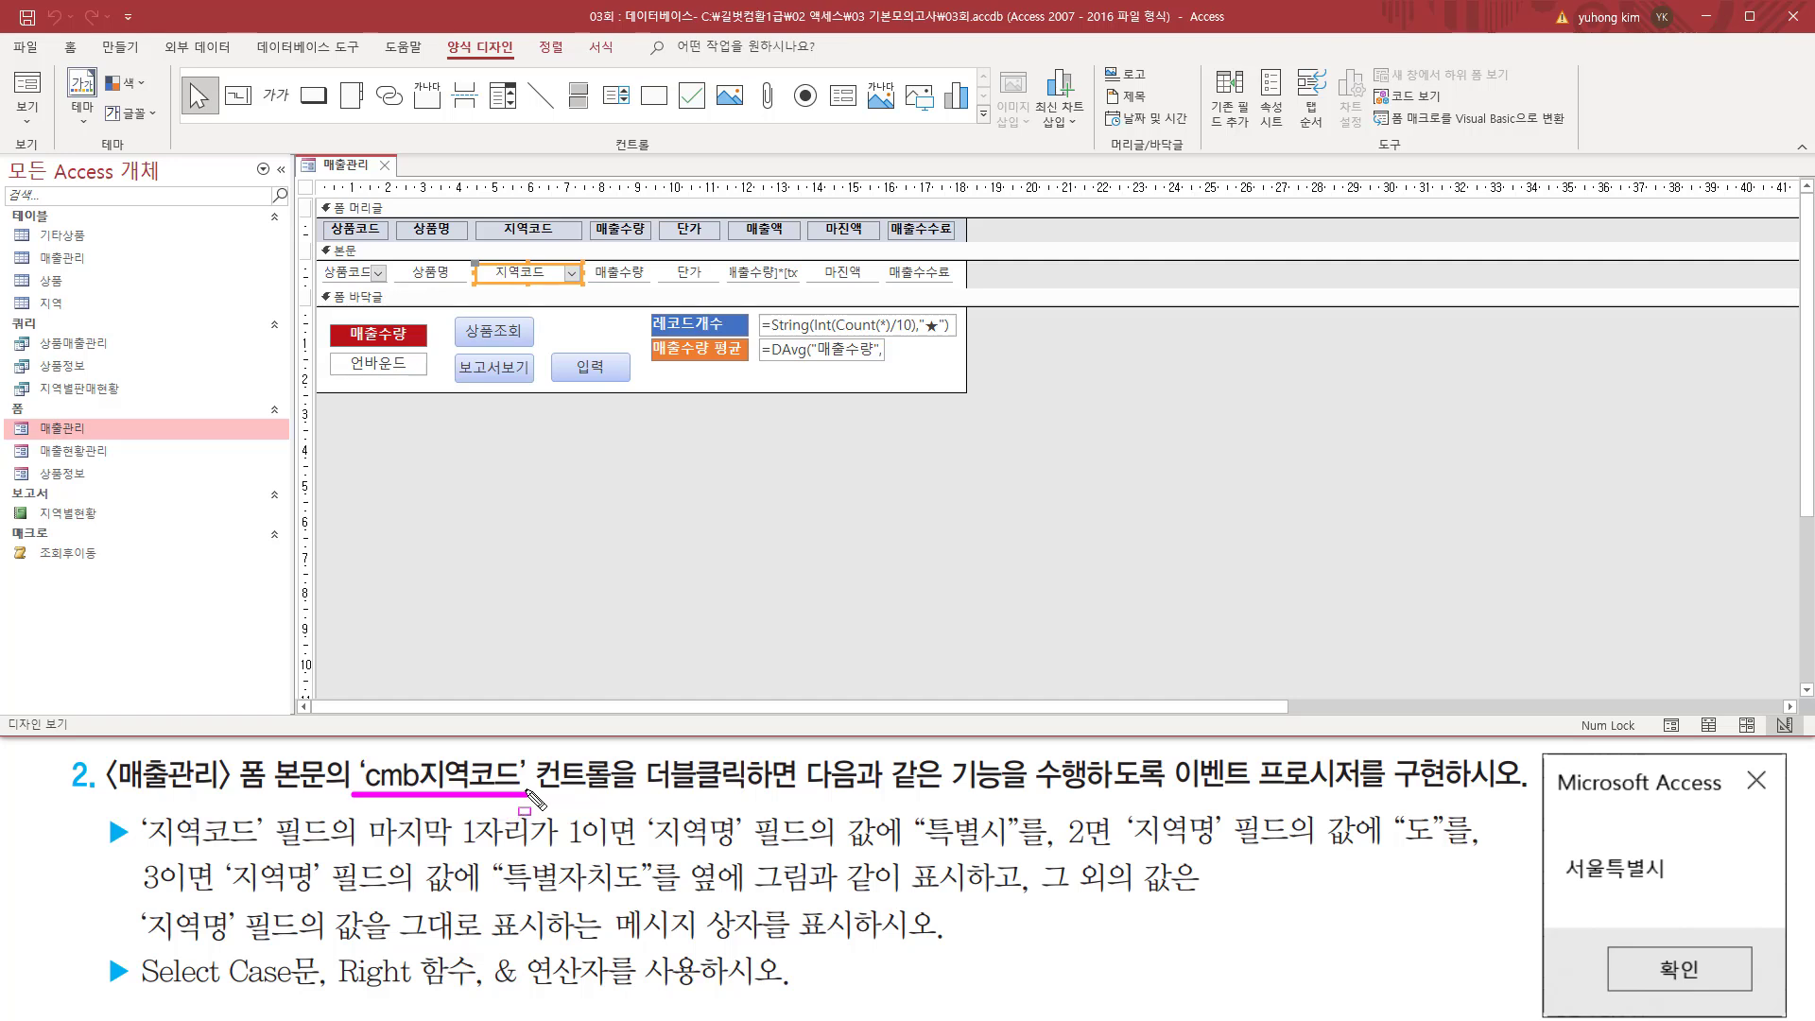
{"action": "mouse_move", "coordinate": [353, 796]}
{"action": "left_mouse_down"}
{"action": "mouse_move", "coordinate": [526, 753]}
{"action": "mouse_move", "coordinate": [758, 790]}
{"action": "left_mouse_up"}
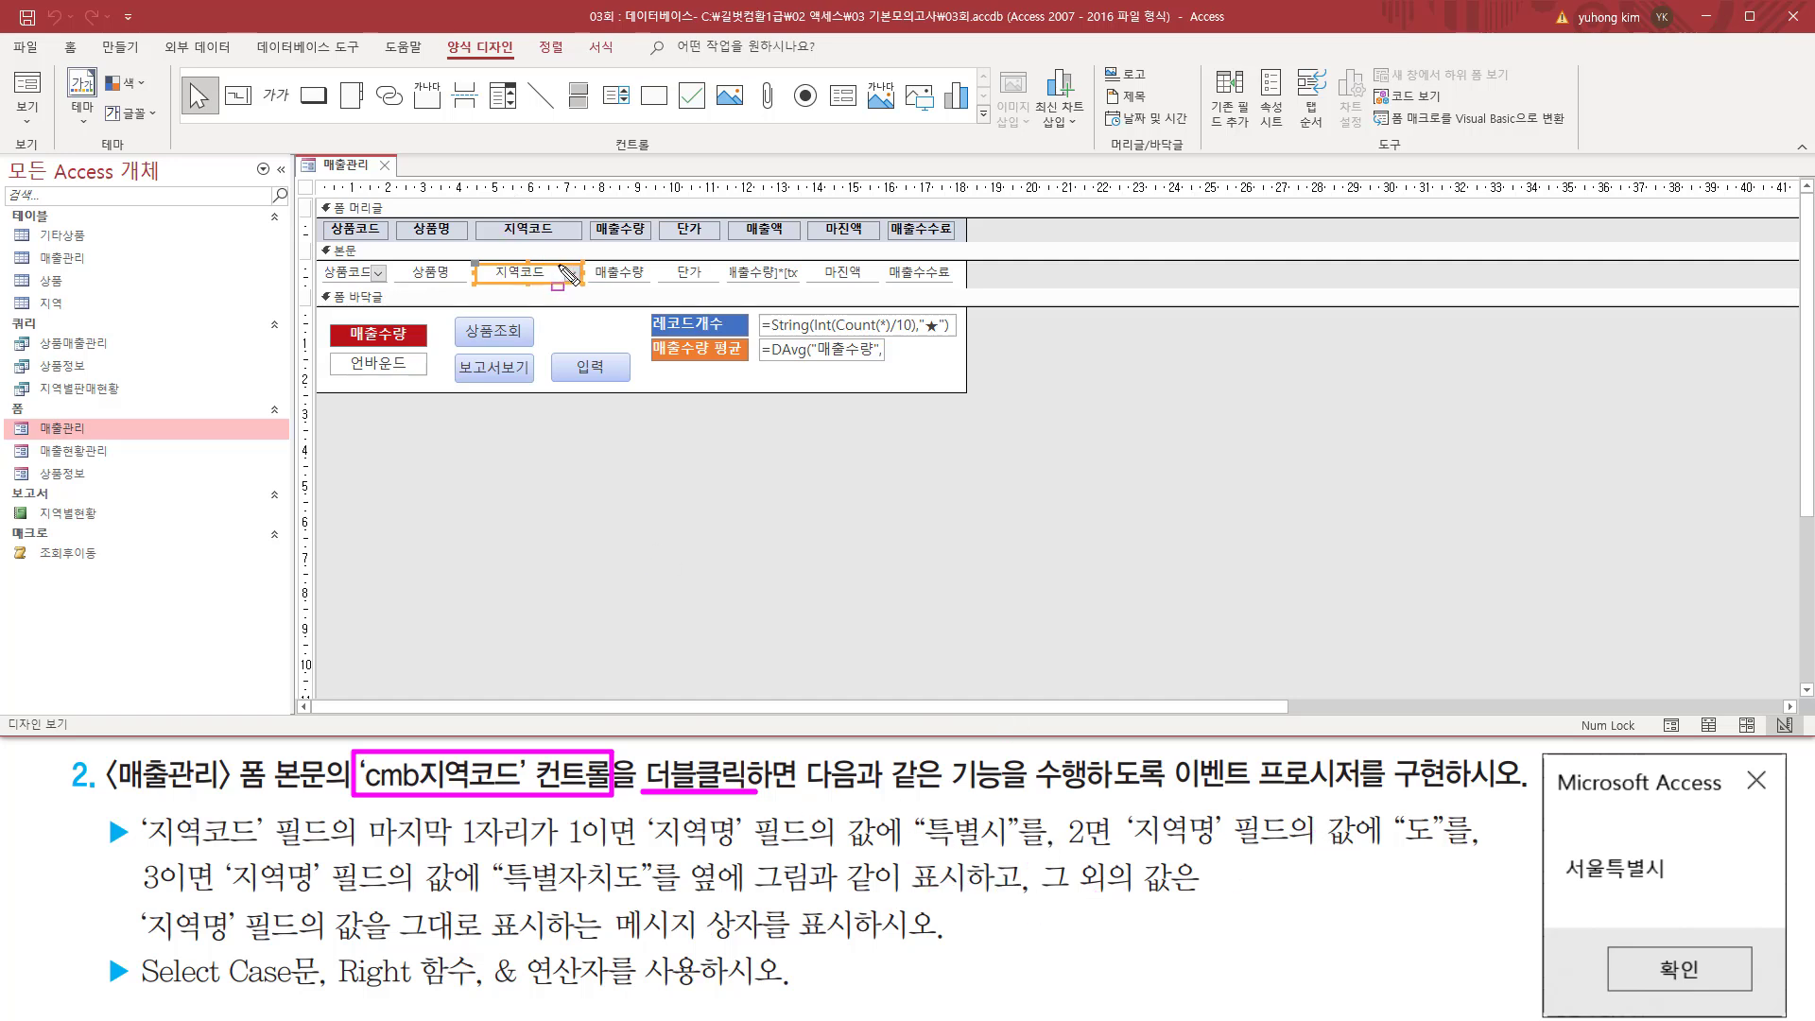
{"action": "left_click_drag", "start_coordinate": [463, 257], "coordinate": [593, 293]}
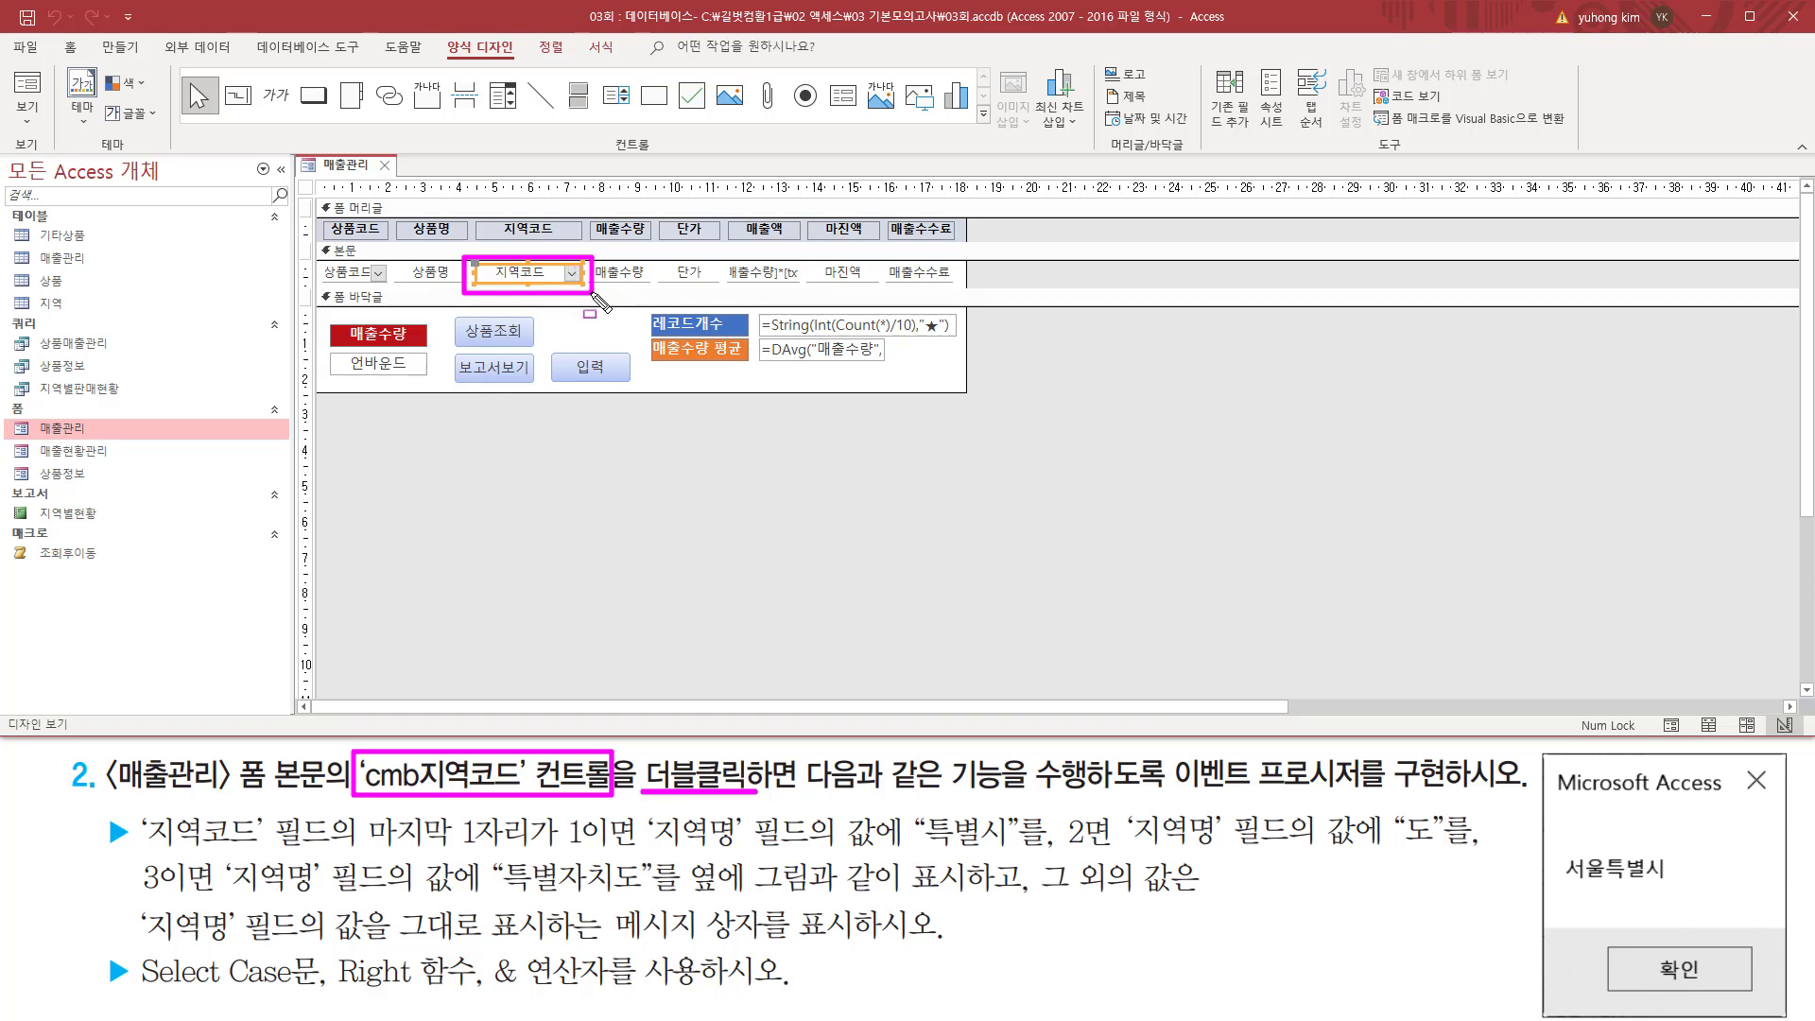
{"action": "key", "text": "Escape"}
{"action": "double_click", "coordinate": [549, 269]}
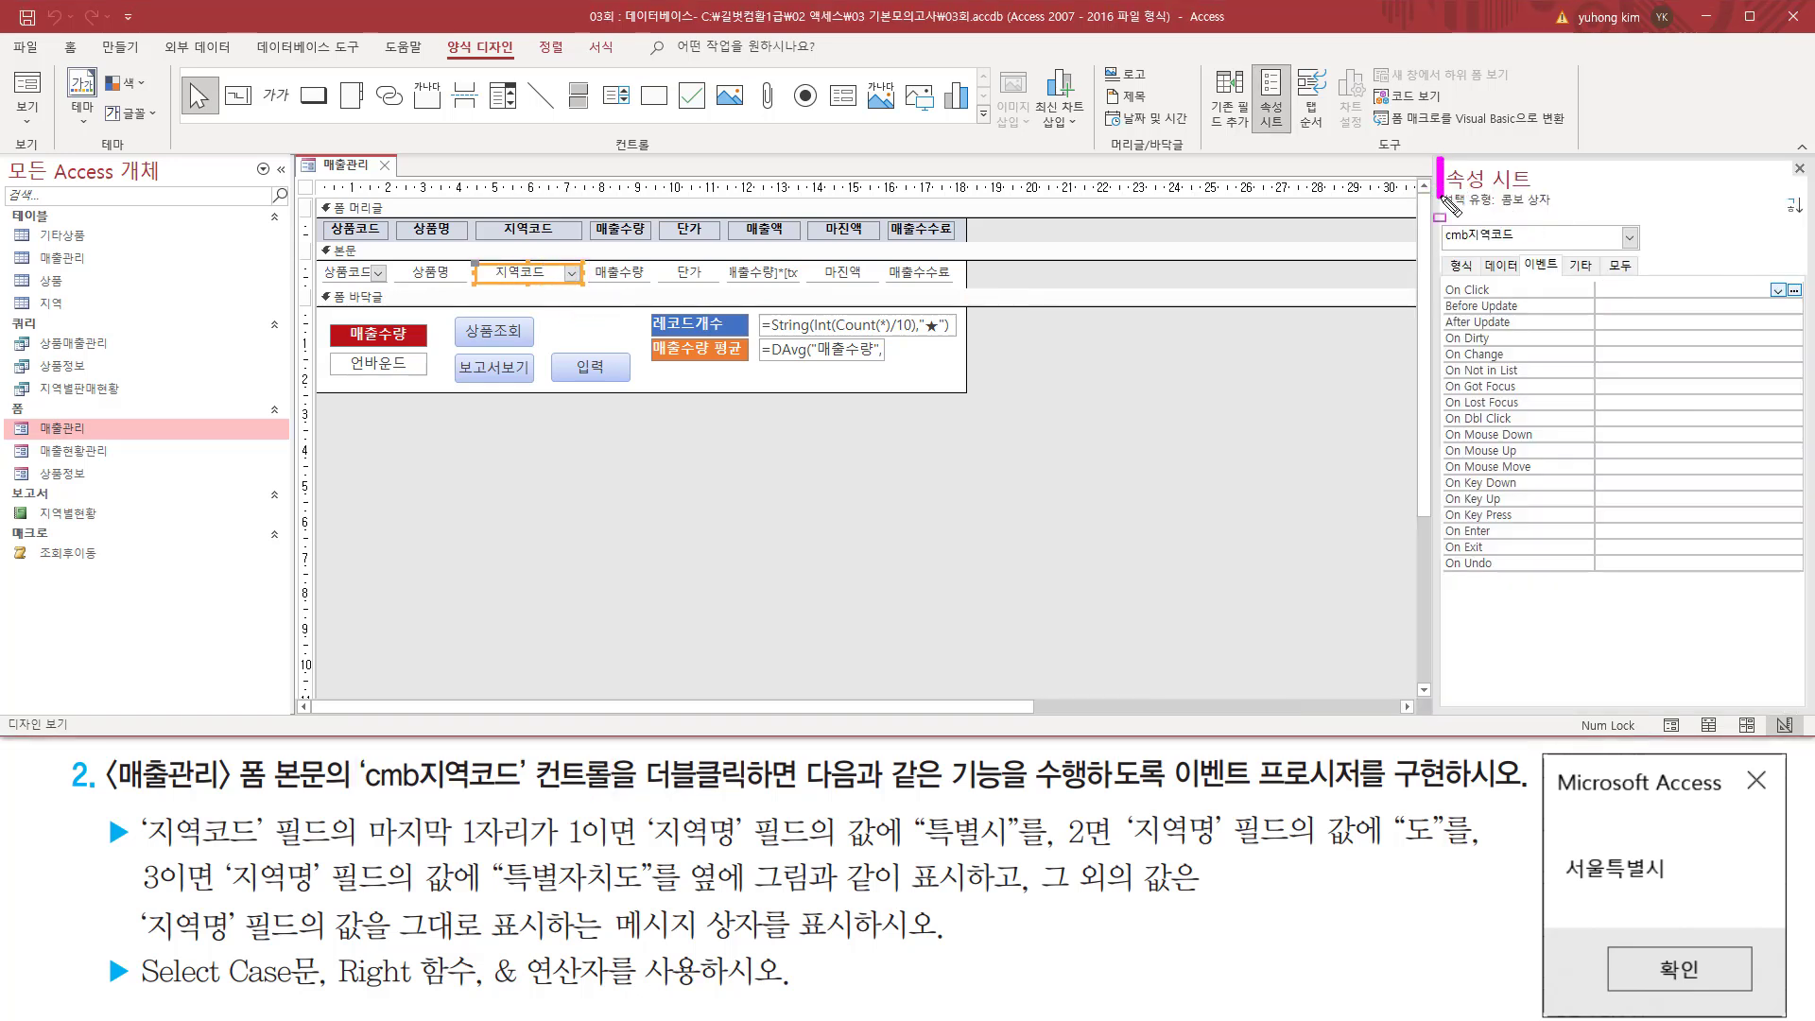
{"action": "left_click_drag", "start_coordinate": [1438, 159], "coordinate": [1544, 192]}
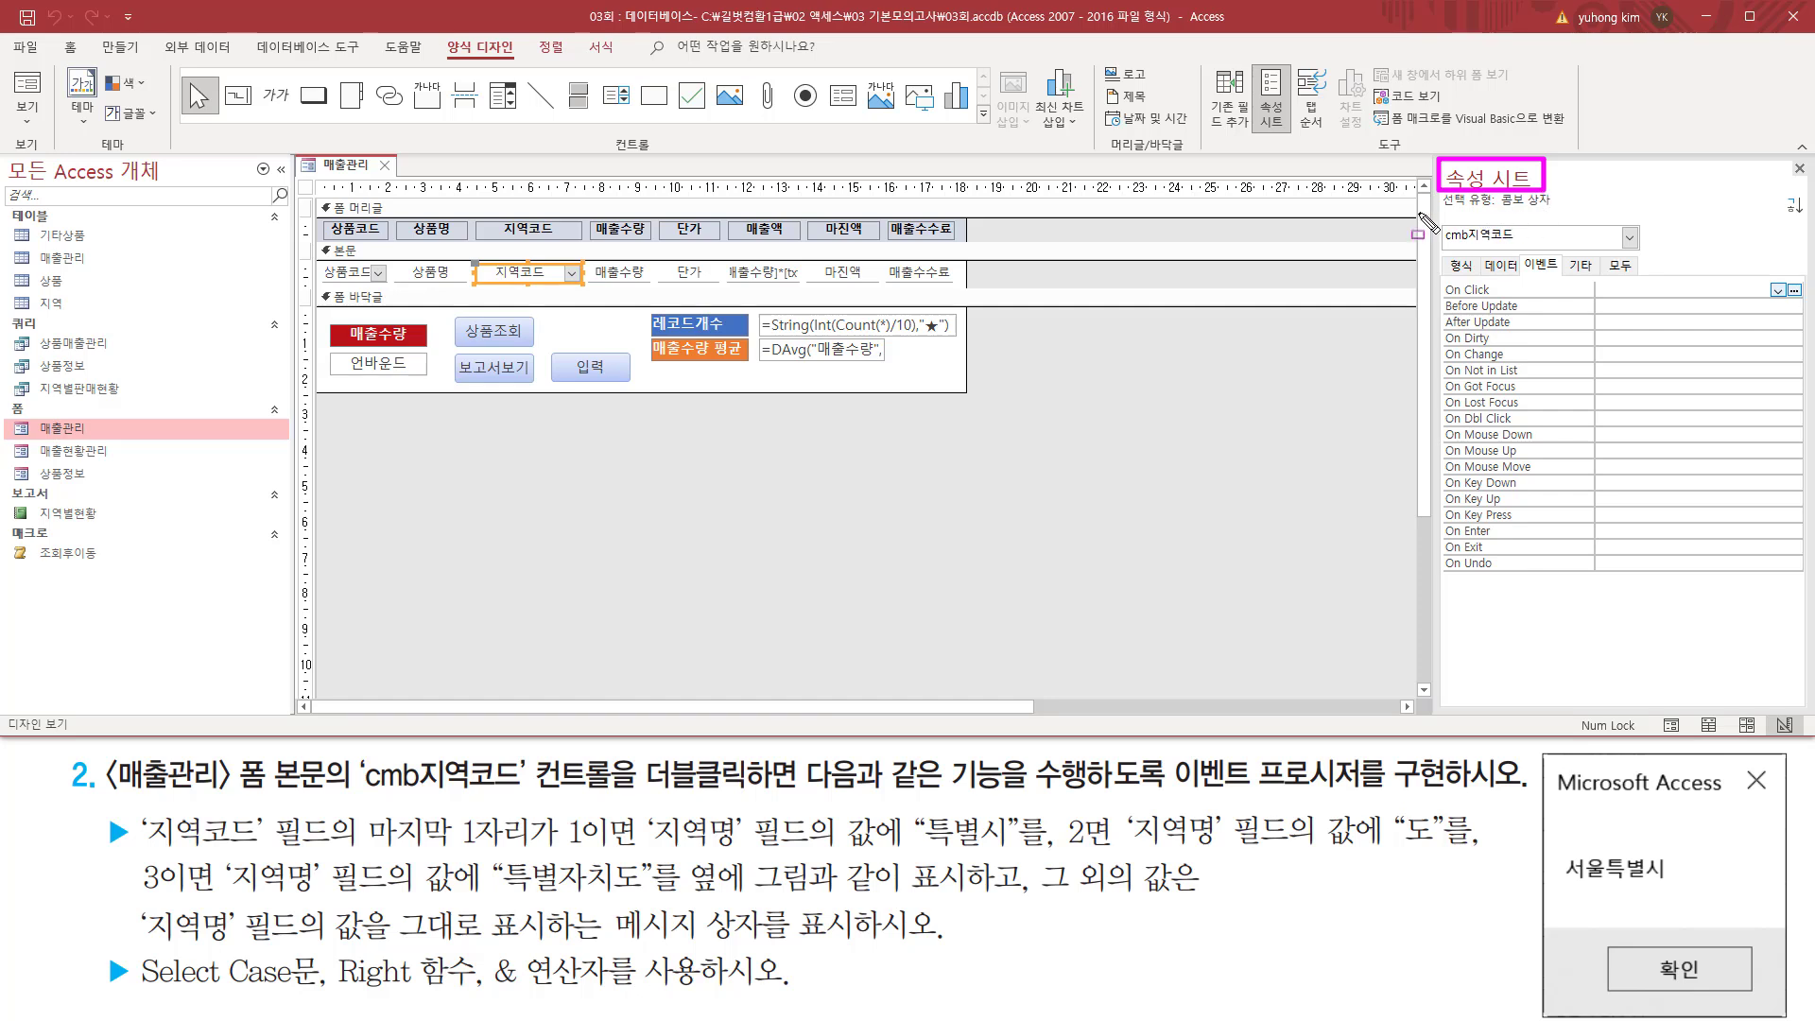
{"action": "left_click_drag", "start_coordinate": [469, 251], "coordinate": [586, 292]}
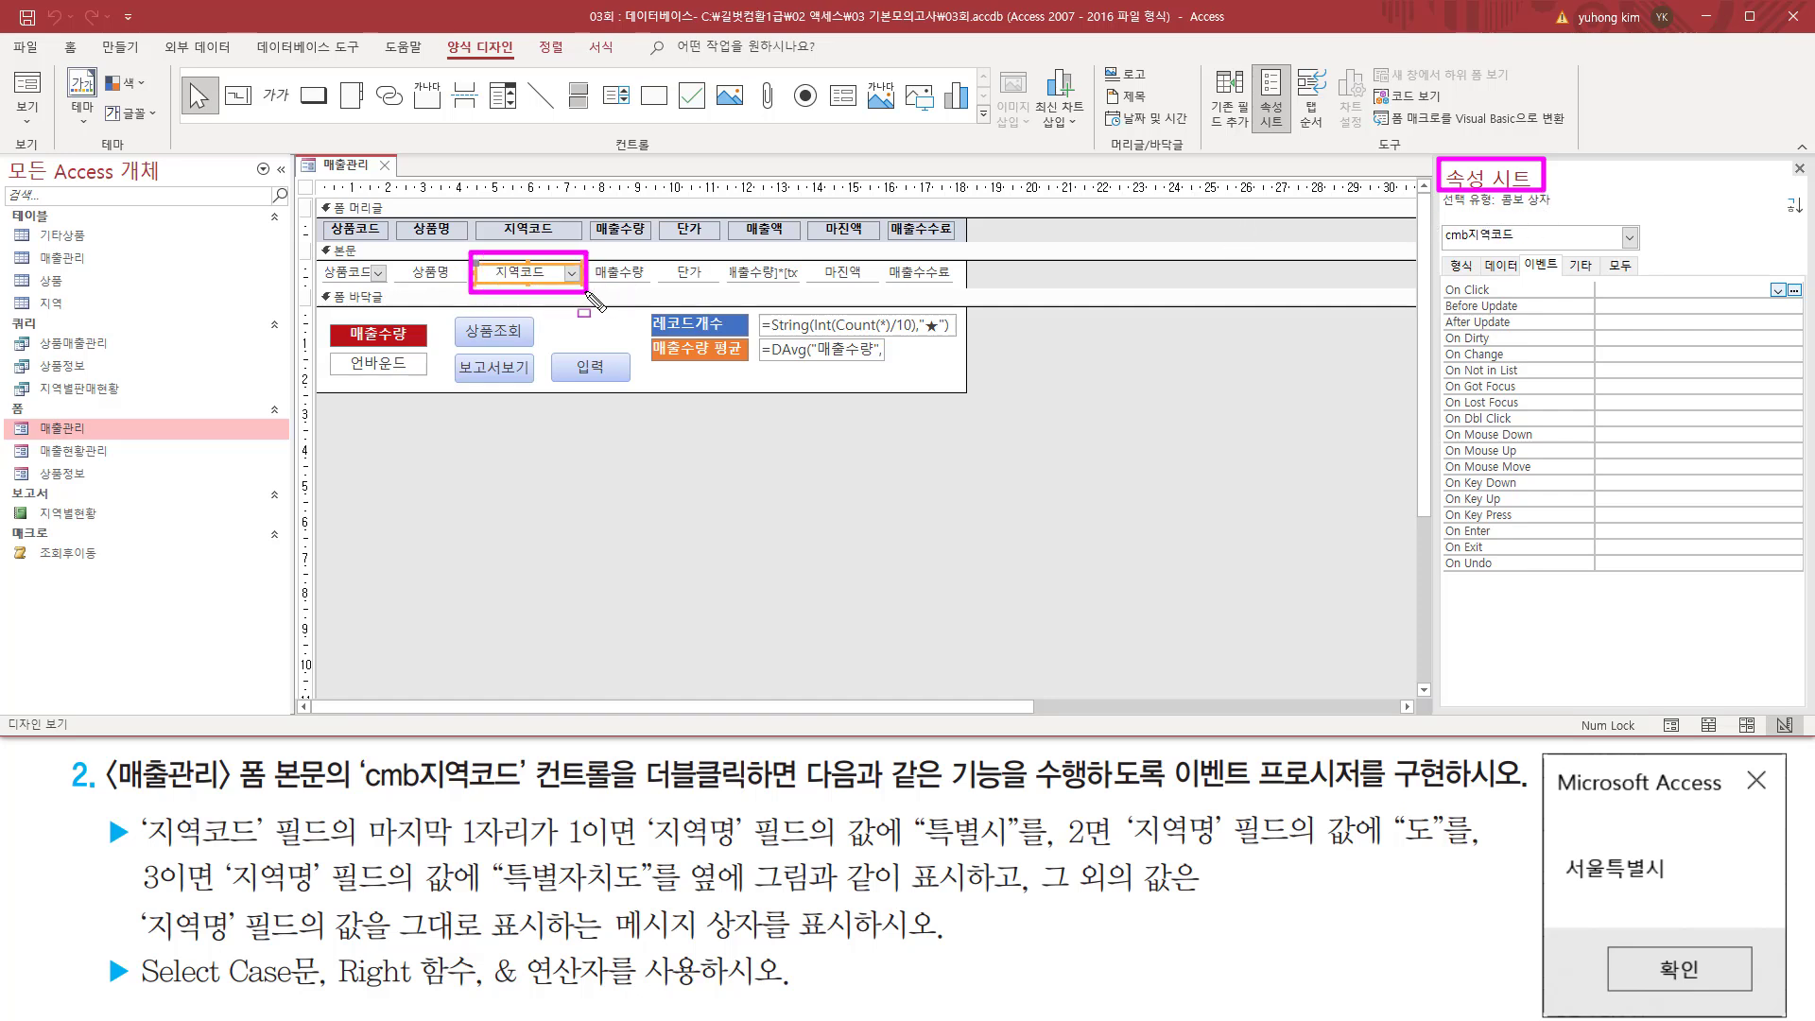
{"action": "left_click_drag", "start_coordinate": [1441, 208], "coordinate": [1559, 206]}
{"action": "left_click_drag", "start_coordinate": [1433, 246], "coordinate": [1523, 245]}
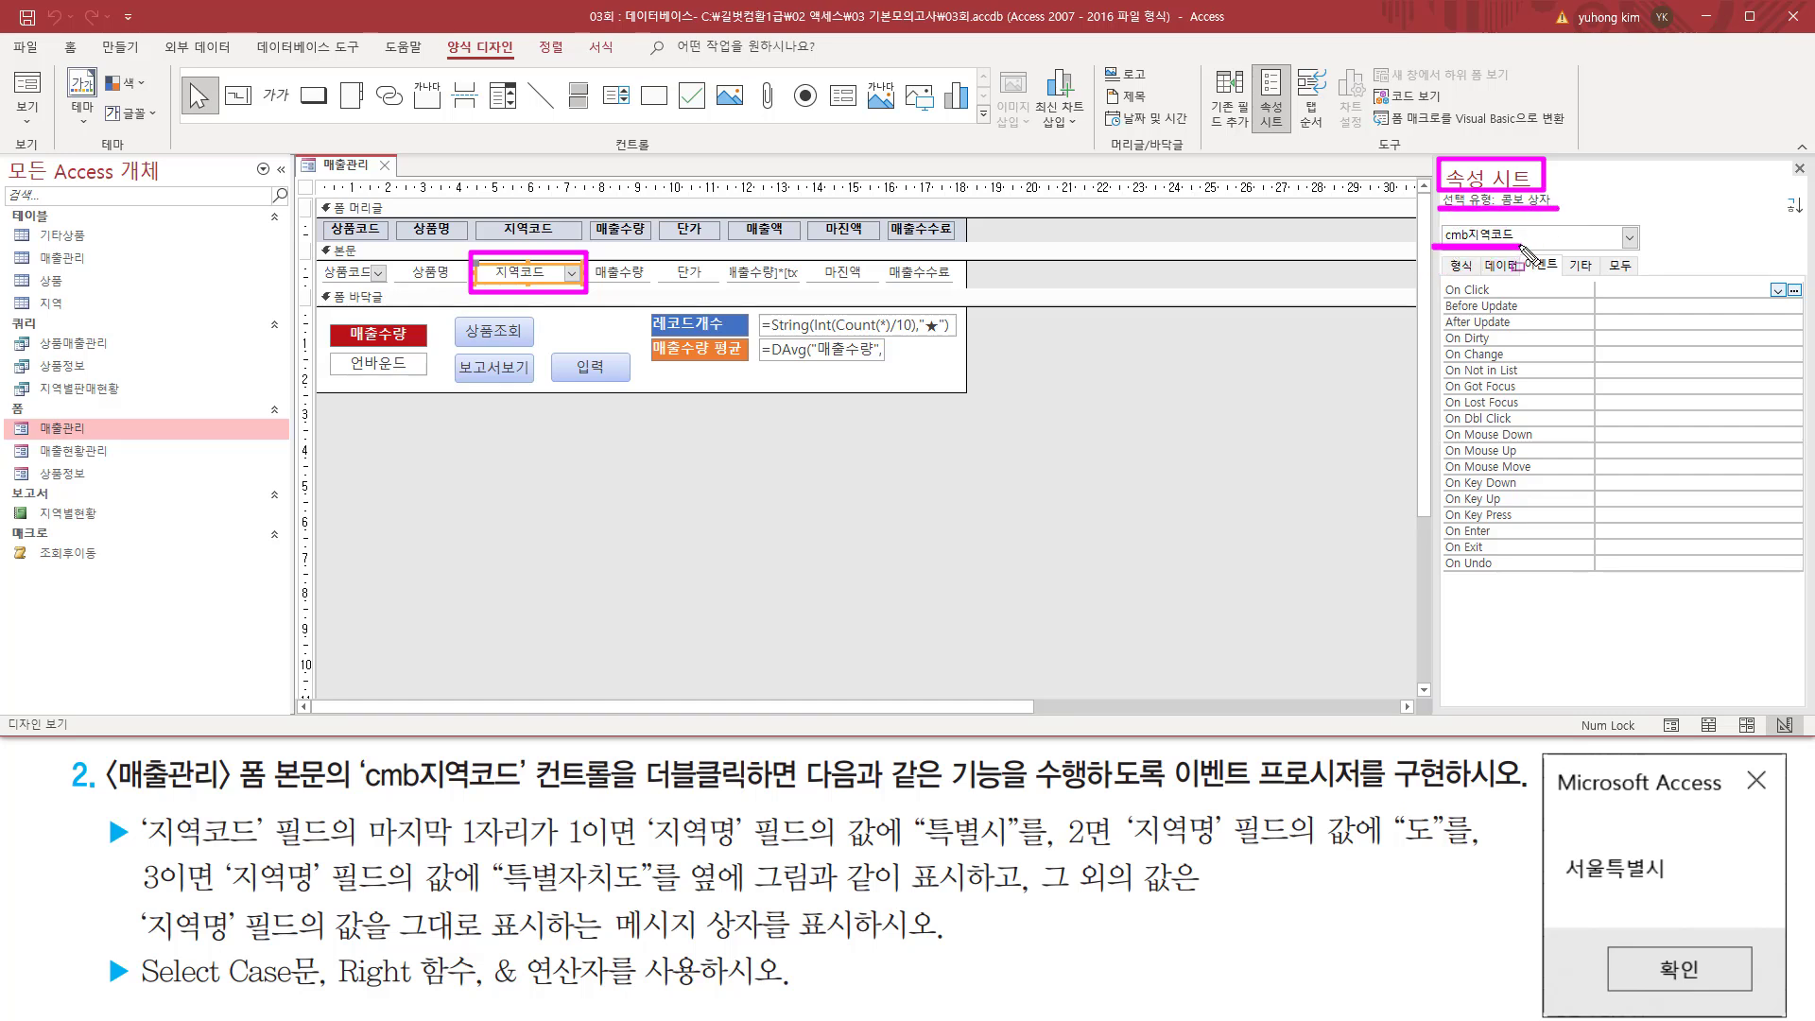
{"action": "left_click_drag", "start_coordinate": [1520, 274], "coordinate": [1558, 274]}
{"action": "left_click_drag", "start_coordinate": [642, 792], "coordinate": [747, 792]}
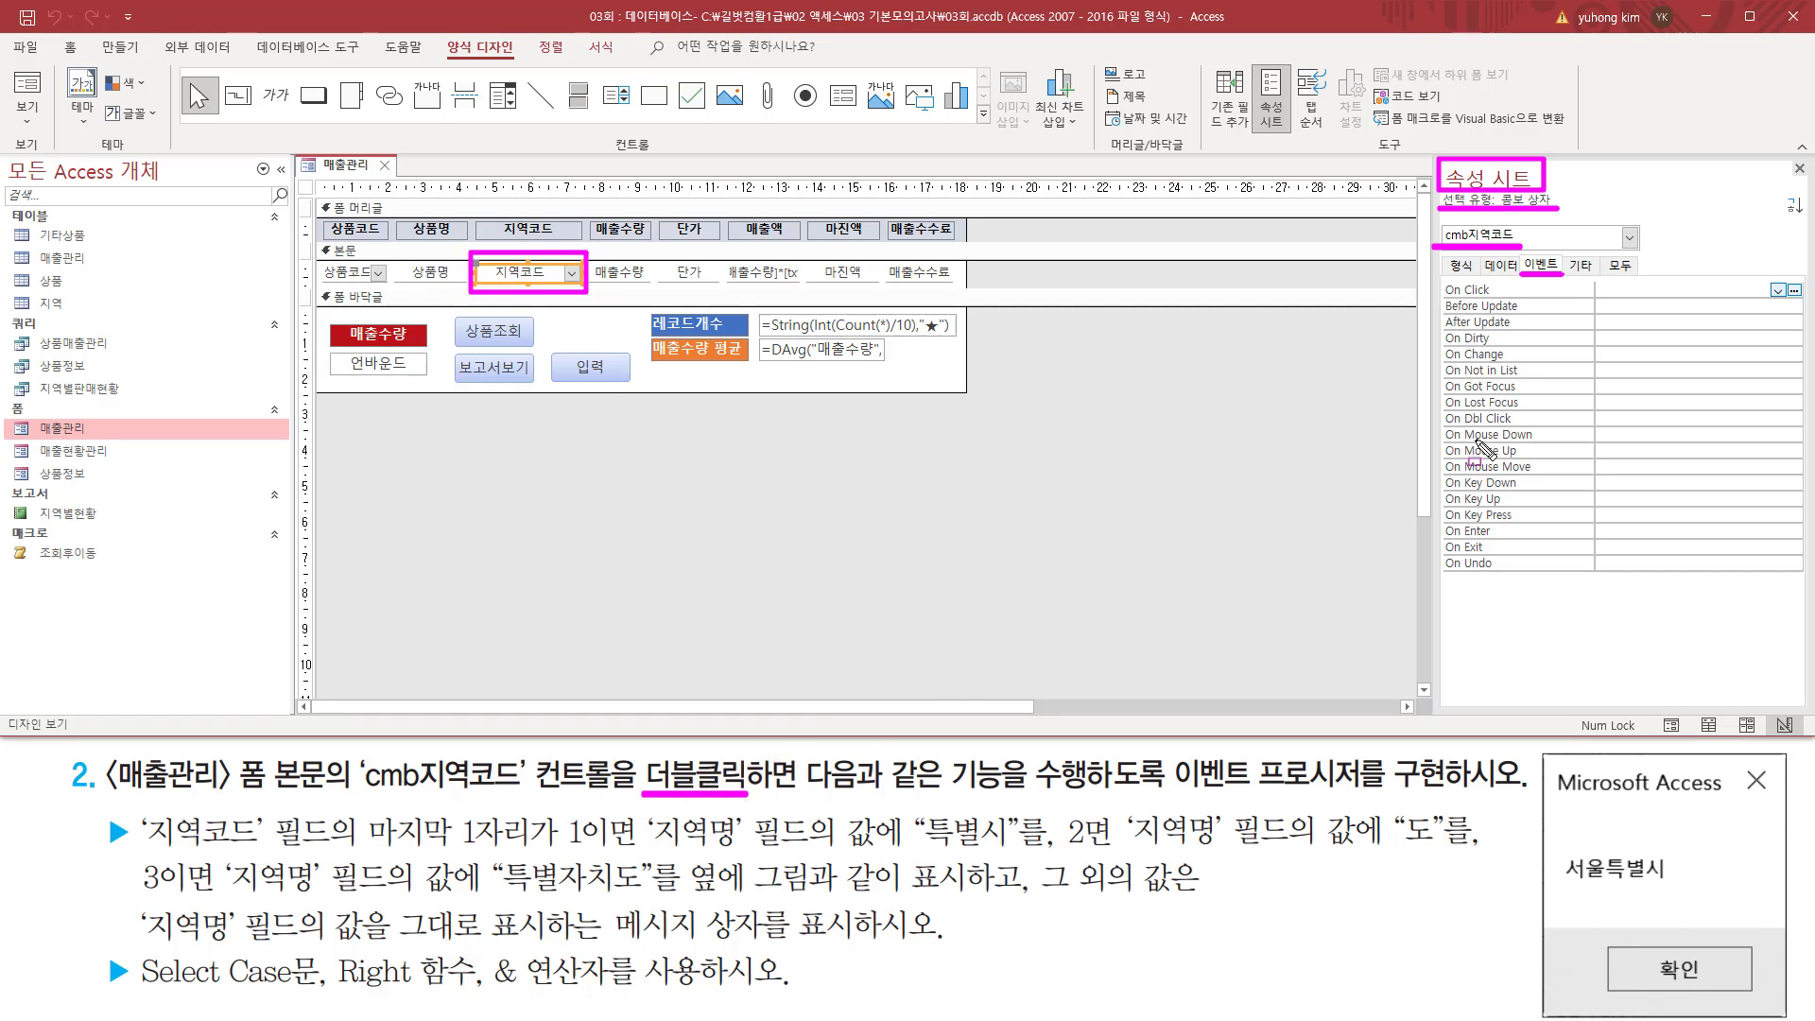
{"action": "mouse_move", "coordinate": [1441, 407]}
{"action": "left_mouse_down"}
{"action": "mouse_move", "coordinate": [1493, 437]}
{"action": "mouse_move", "coordinate": [1643, 430]}
{"action": "left_mouse_up"}
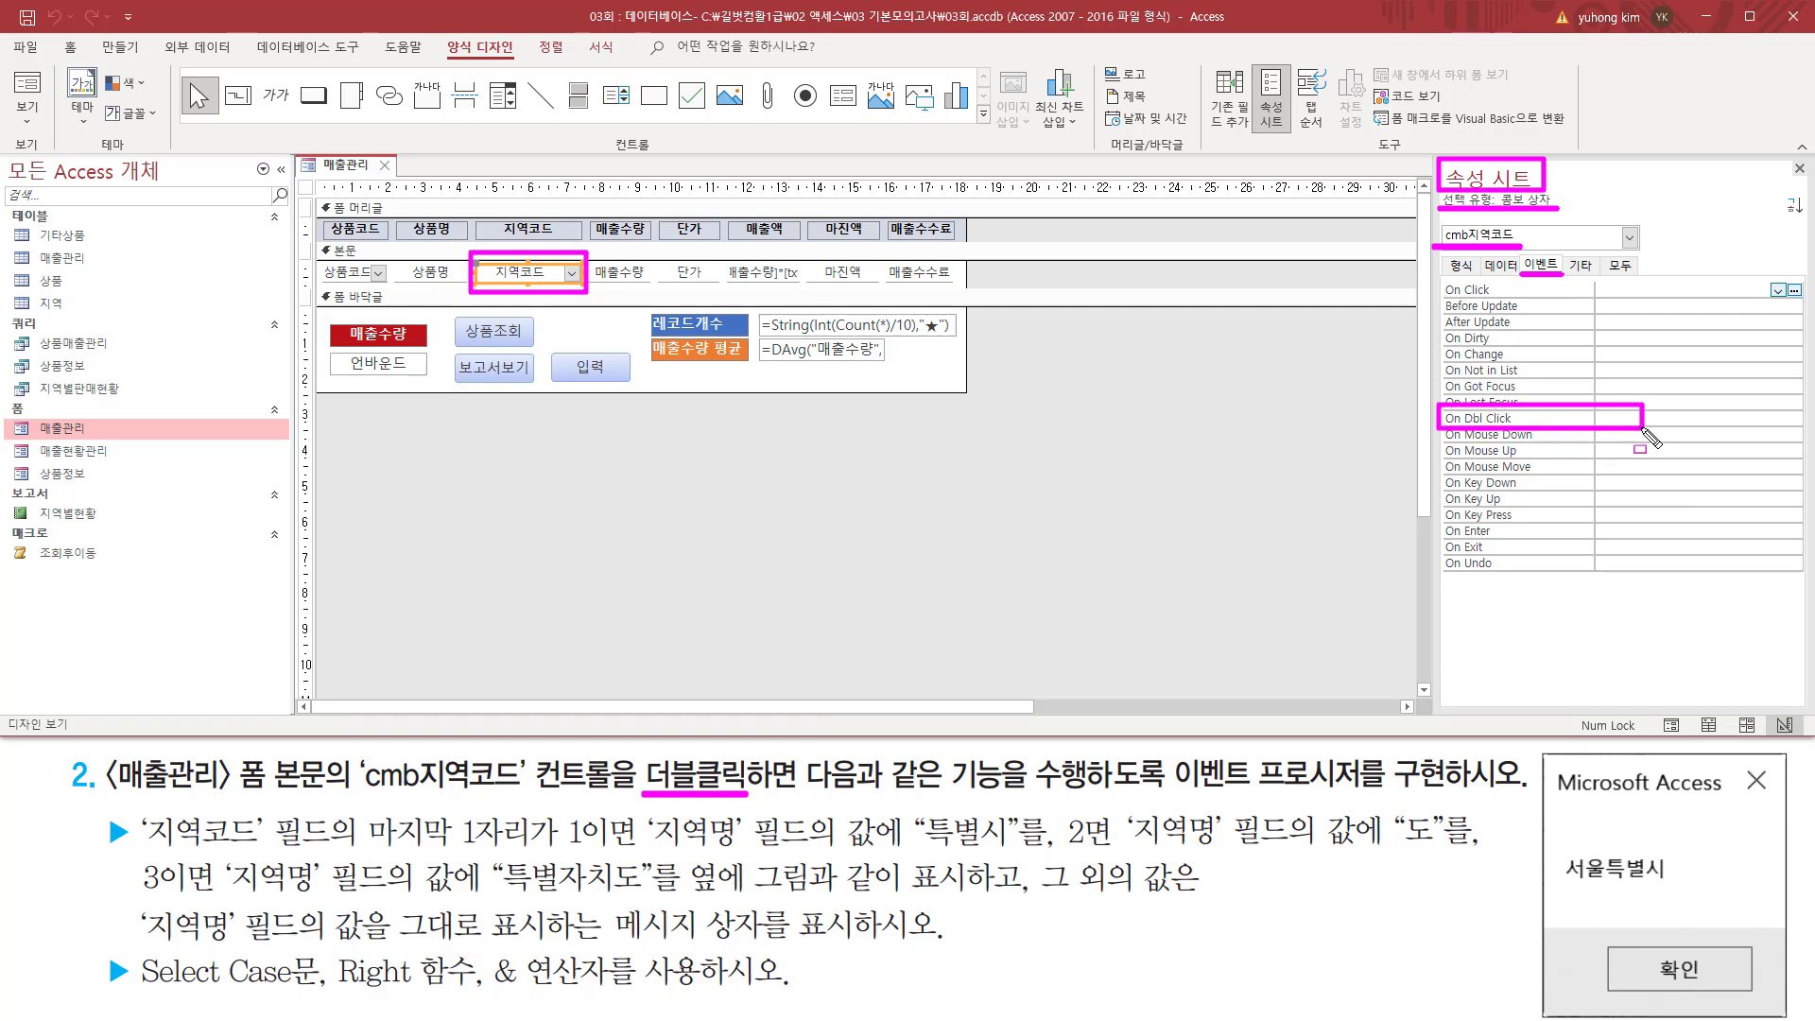
Step: Create an event procedure for the combo box's On Dbl Click event with the code builder (코드 작성기)
{"action": "left_click", "coordinate": [1618, 419]}
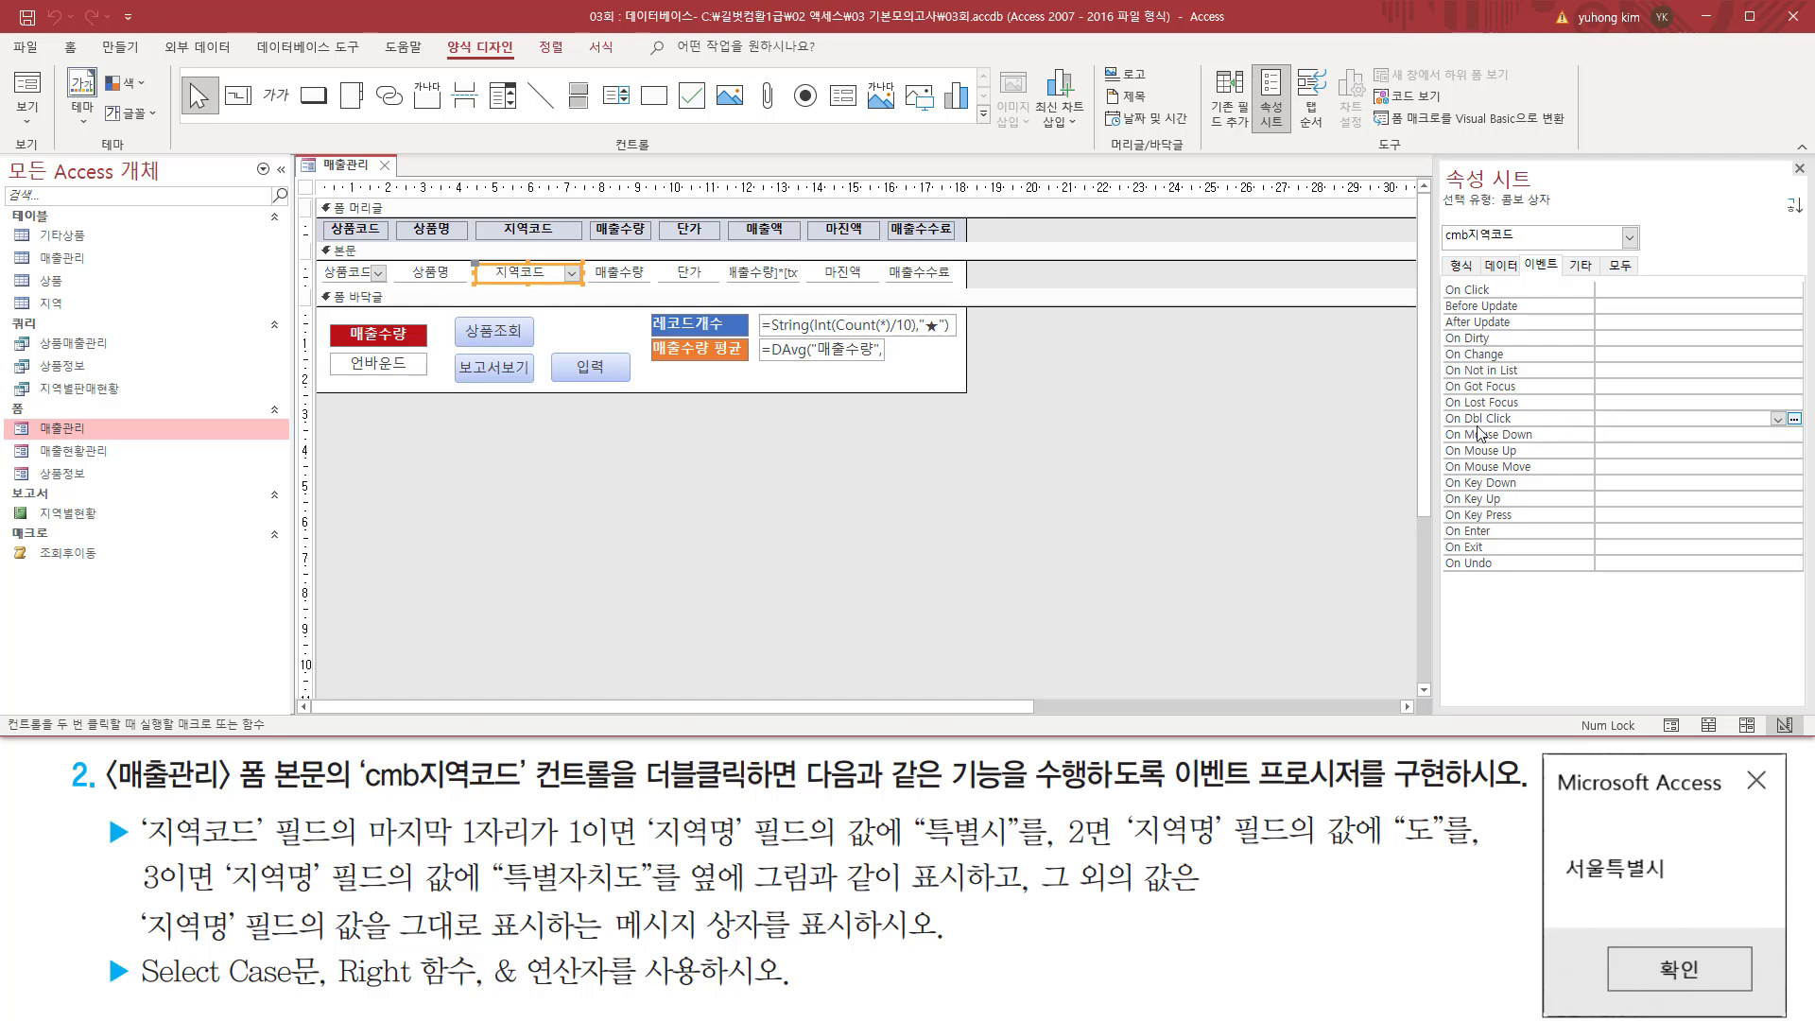
{"action": "left_click_drag", "start_coordinate": [1444, 429], "coordinate": [1804, 434]}
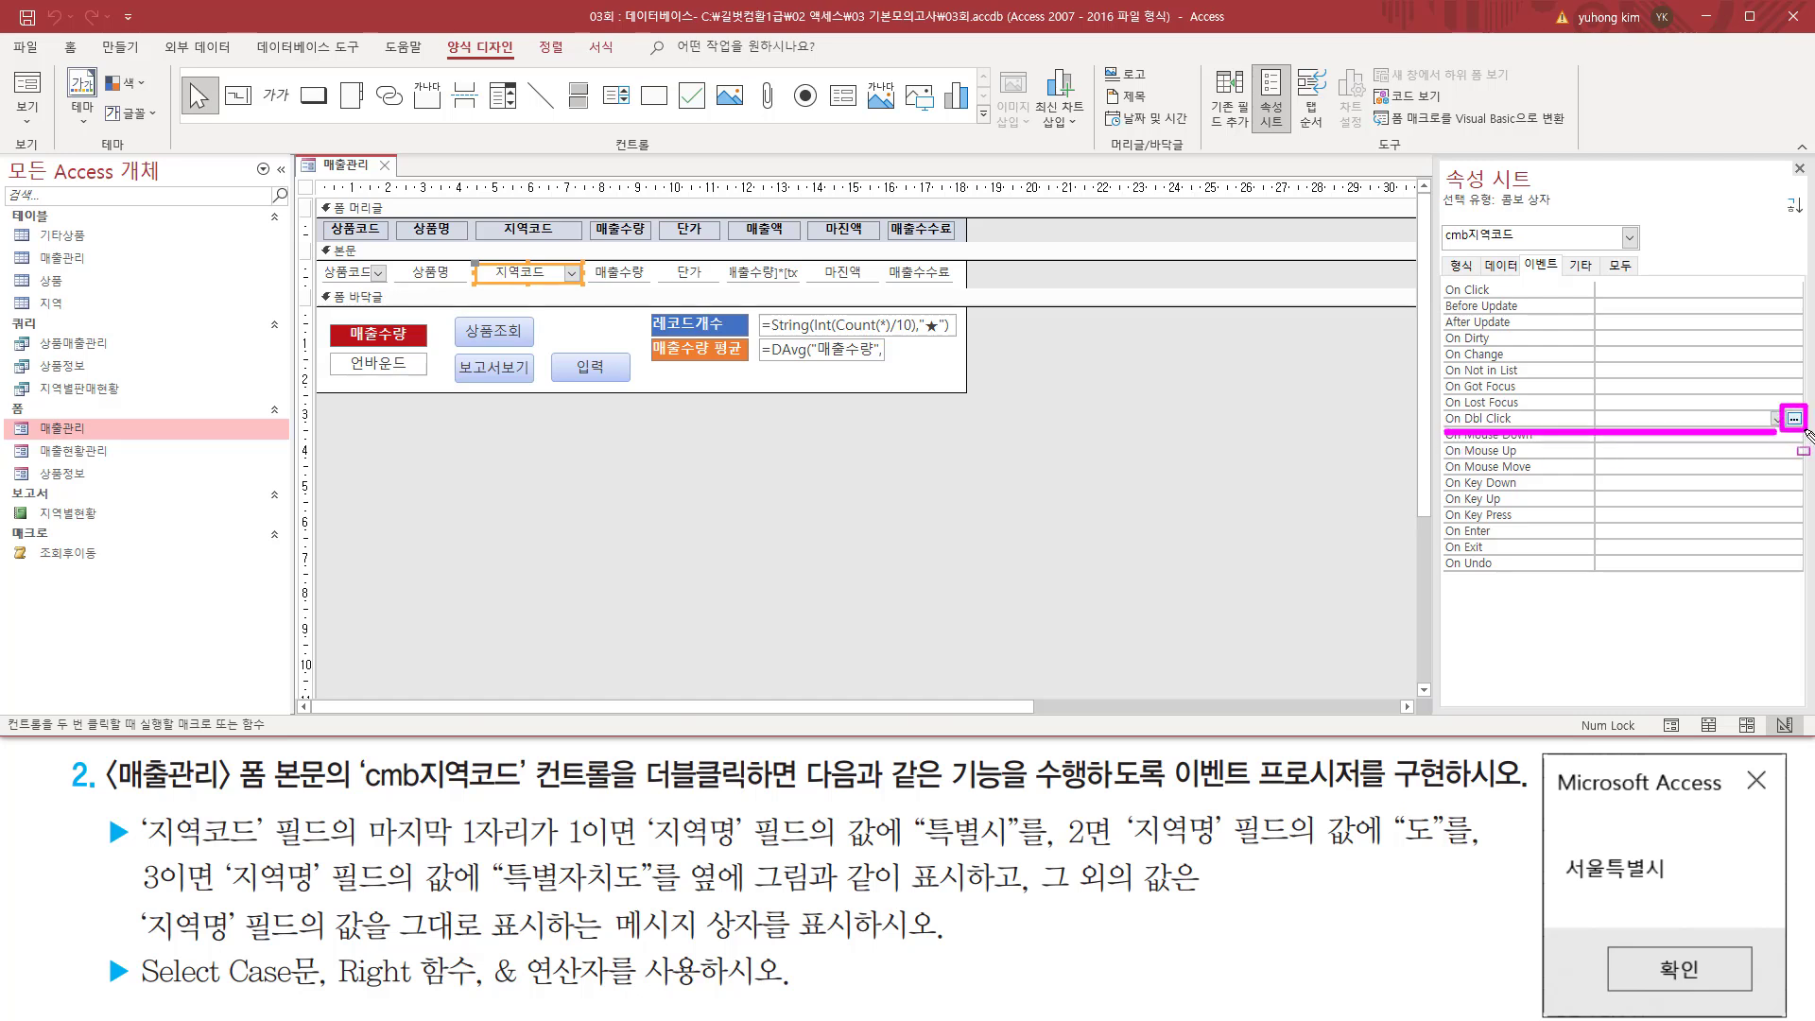
{"action": "key", "text": "Escape"}
{"action": "left_click", "coordinate": [1793, 419]}
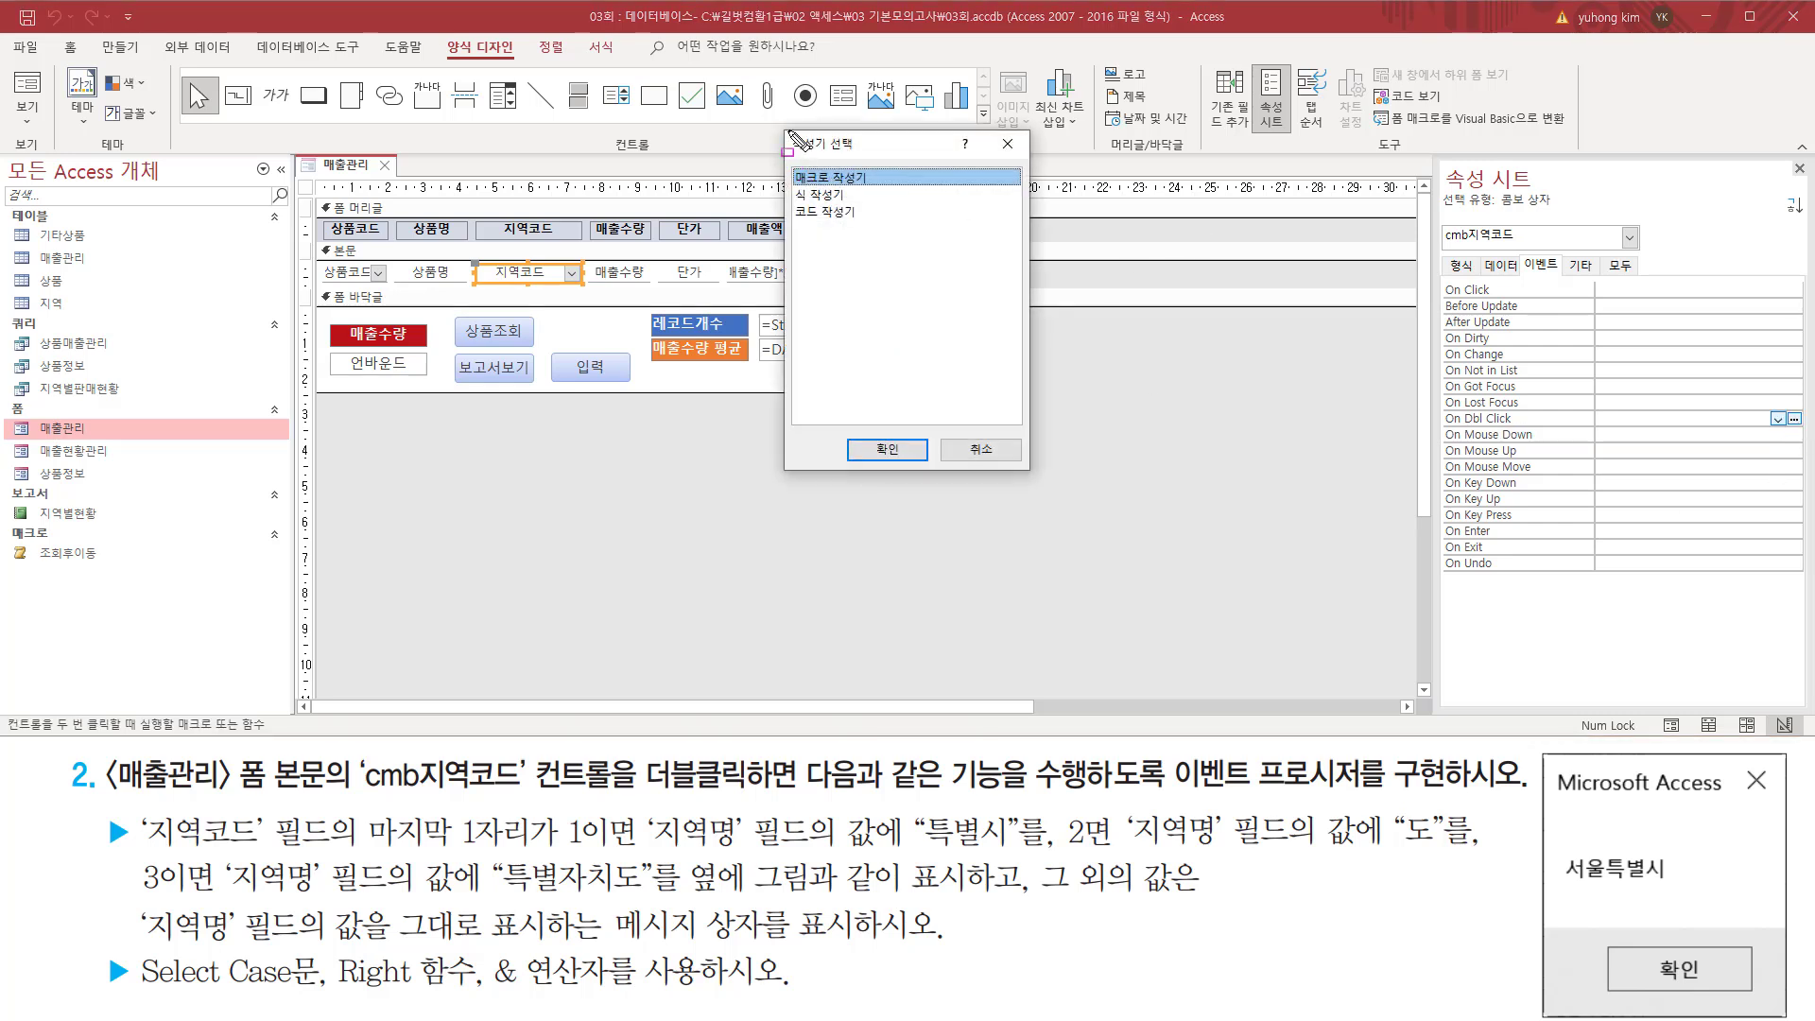
{"action": "mouse_move", "coordinate": [784, 137]}
{"action": "left_mouse_down"}
{"action": "mouse_move", "coordinate": [992, 442]}
{"action": "mouse_move", "coordinate": [1032, 471]}
{"action": "left_mouse_up"}
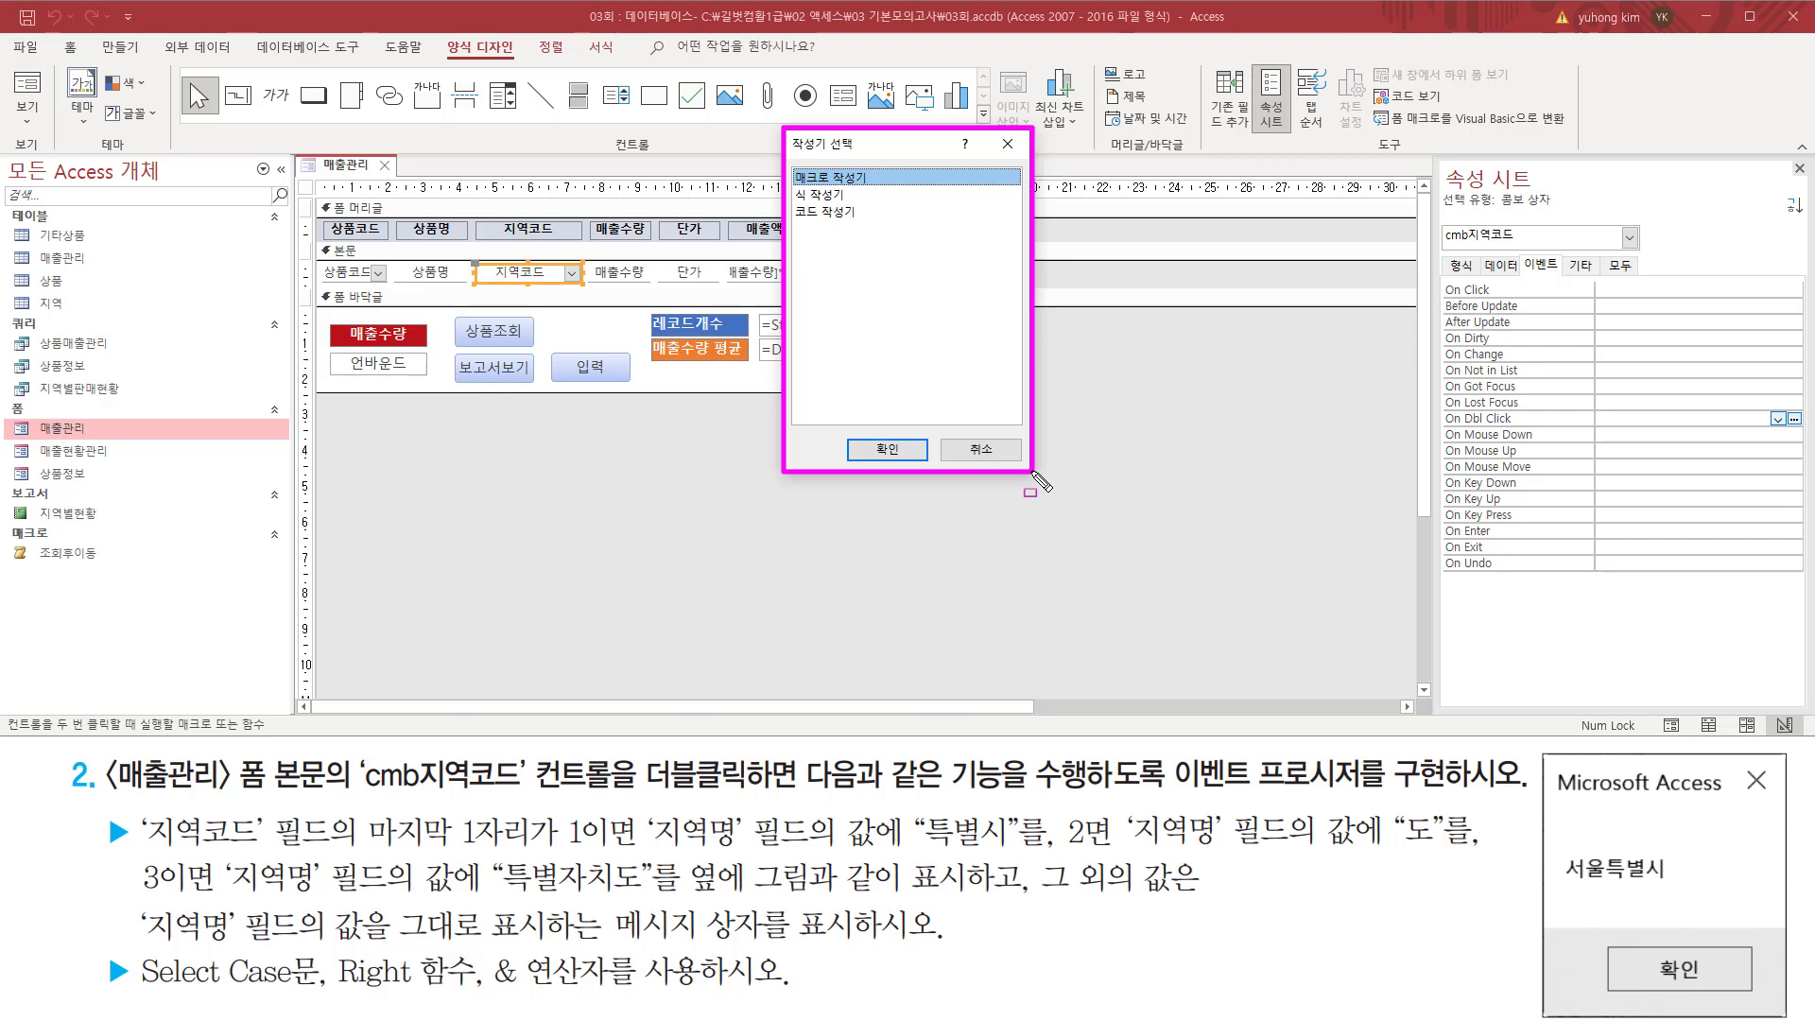
{"action": "left_click_drag", "start_coordinate": [1172, 794], "coordinate": [1370, 794]}
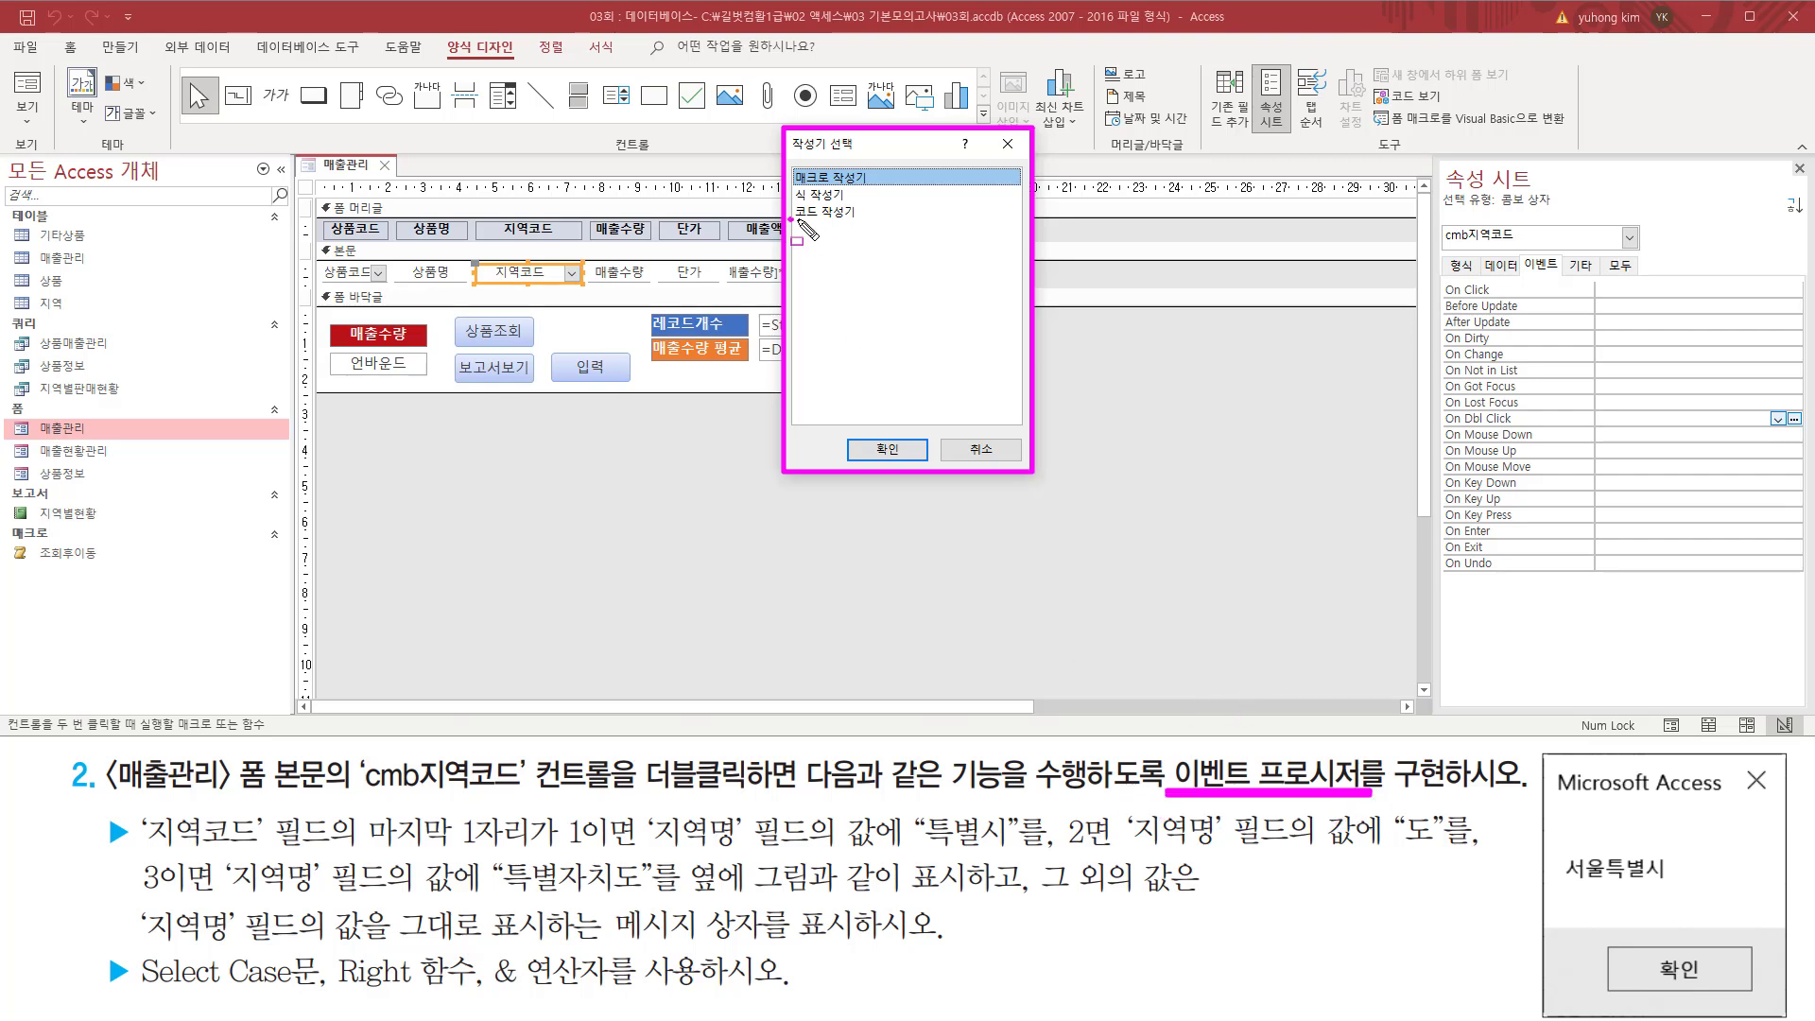
{"action": "left_click_drag", "start_coordinate": [790, 219], "coordinate": [861, 205]}
{"action": "key", "text": "Escape"}
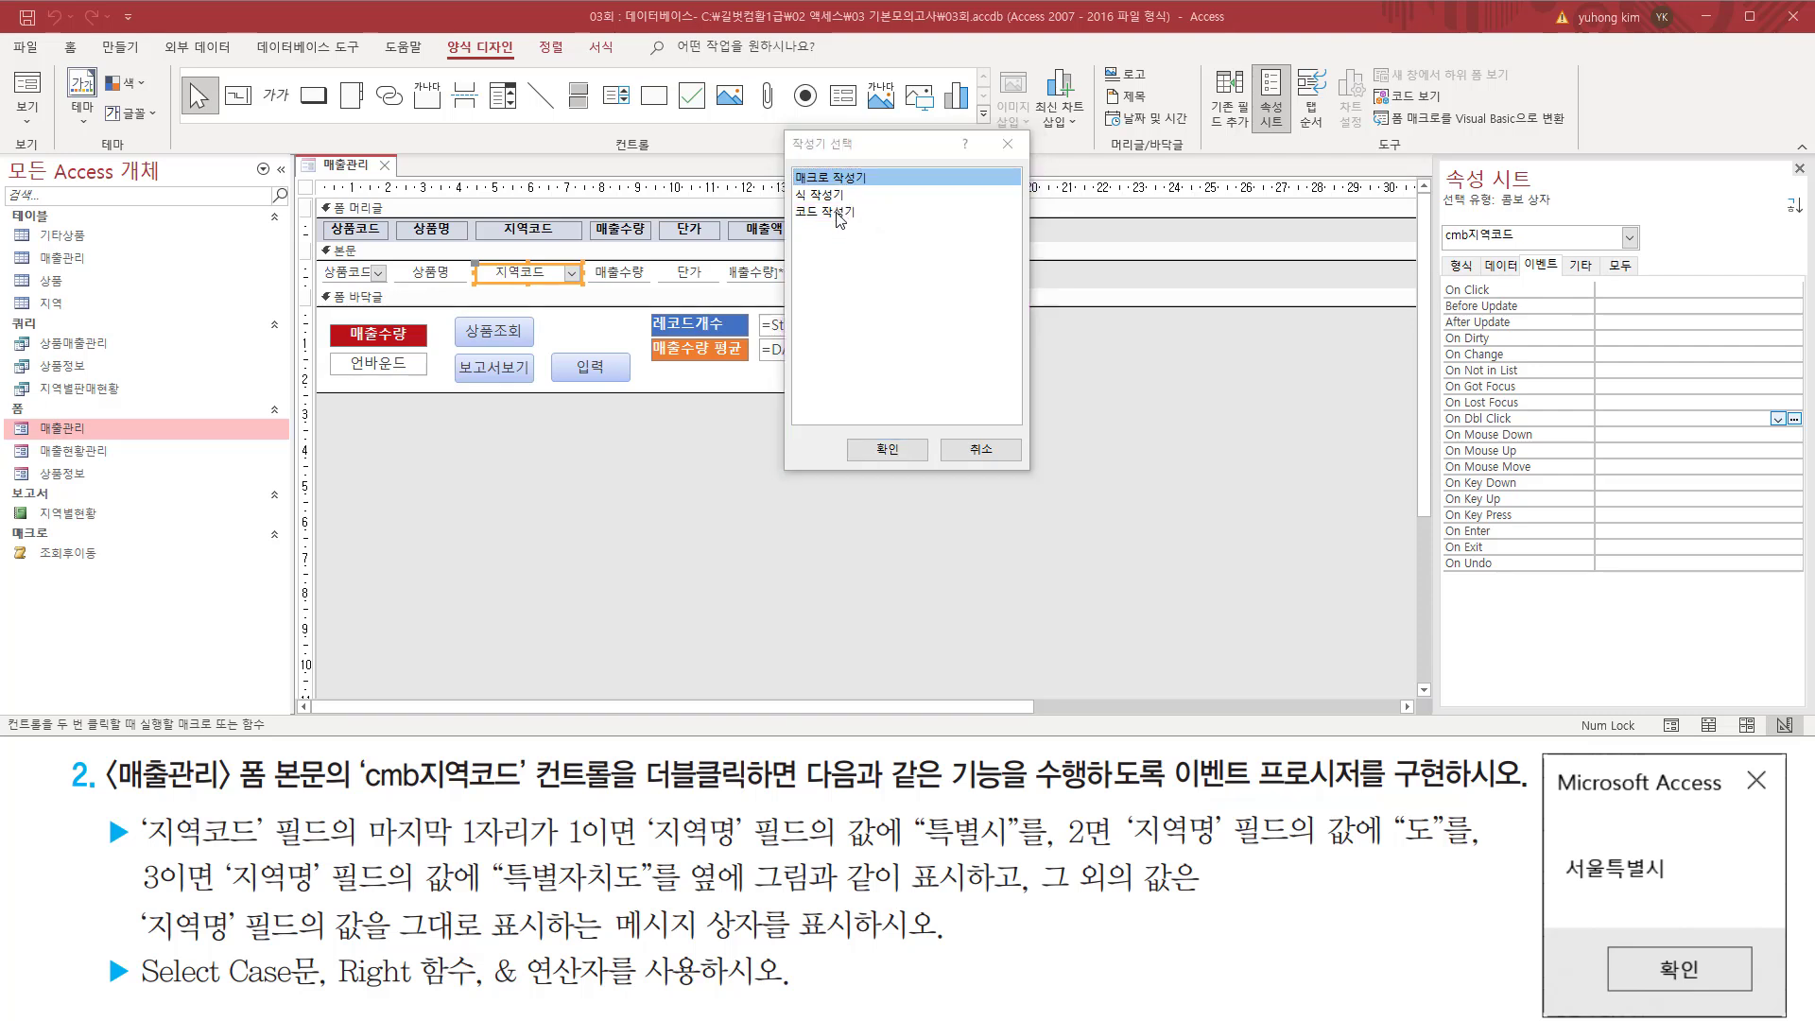
{"action": "left_click", "coordinate": [835, 213]}
{"action": "left_click_drag", "start_coordinate": [846, 433], "coordinate": [926, 463]}
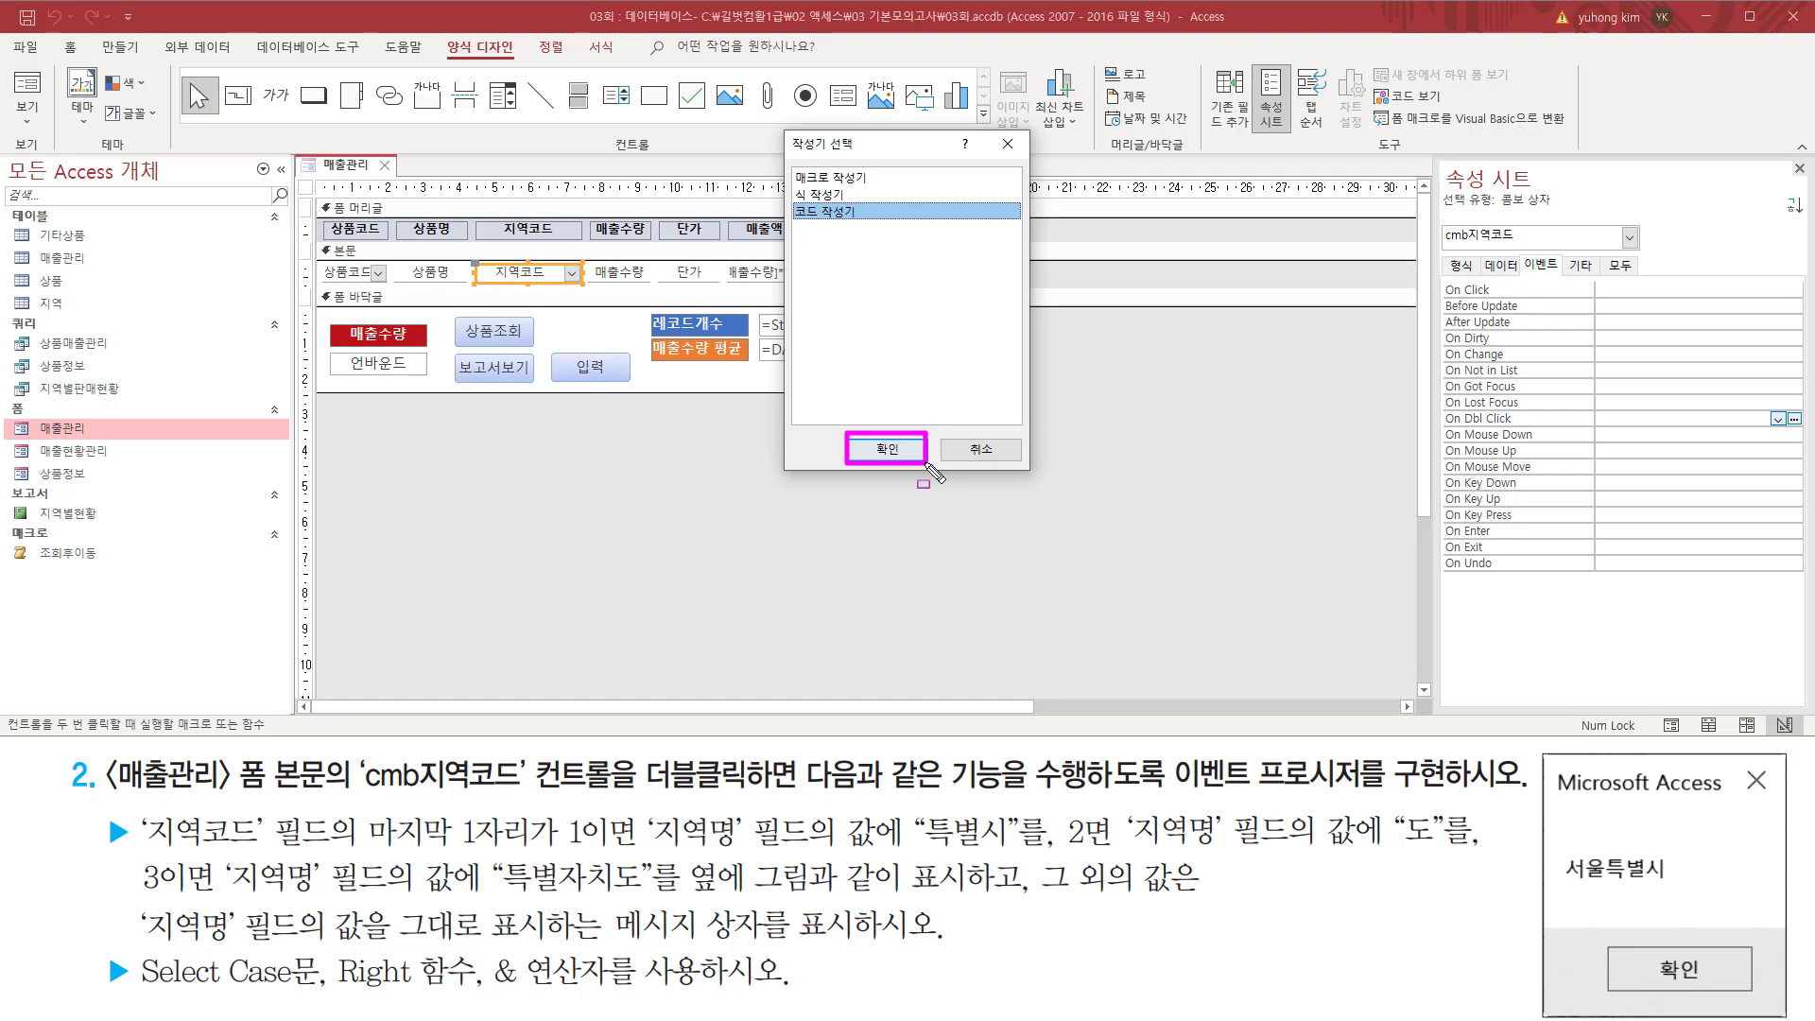
{"action": "key", "text": "Escape"}
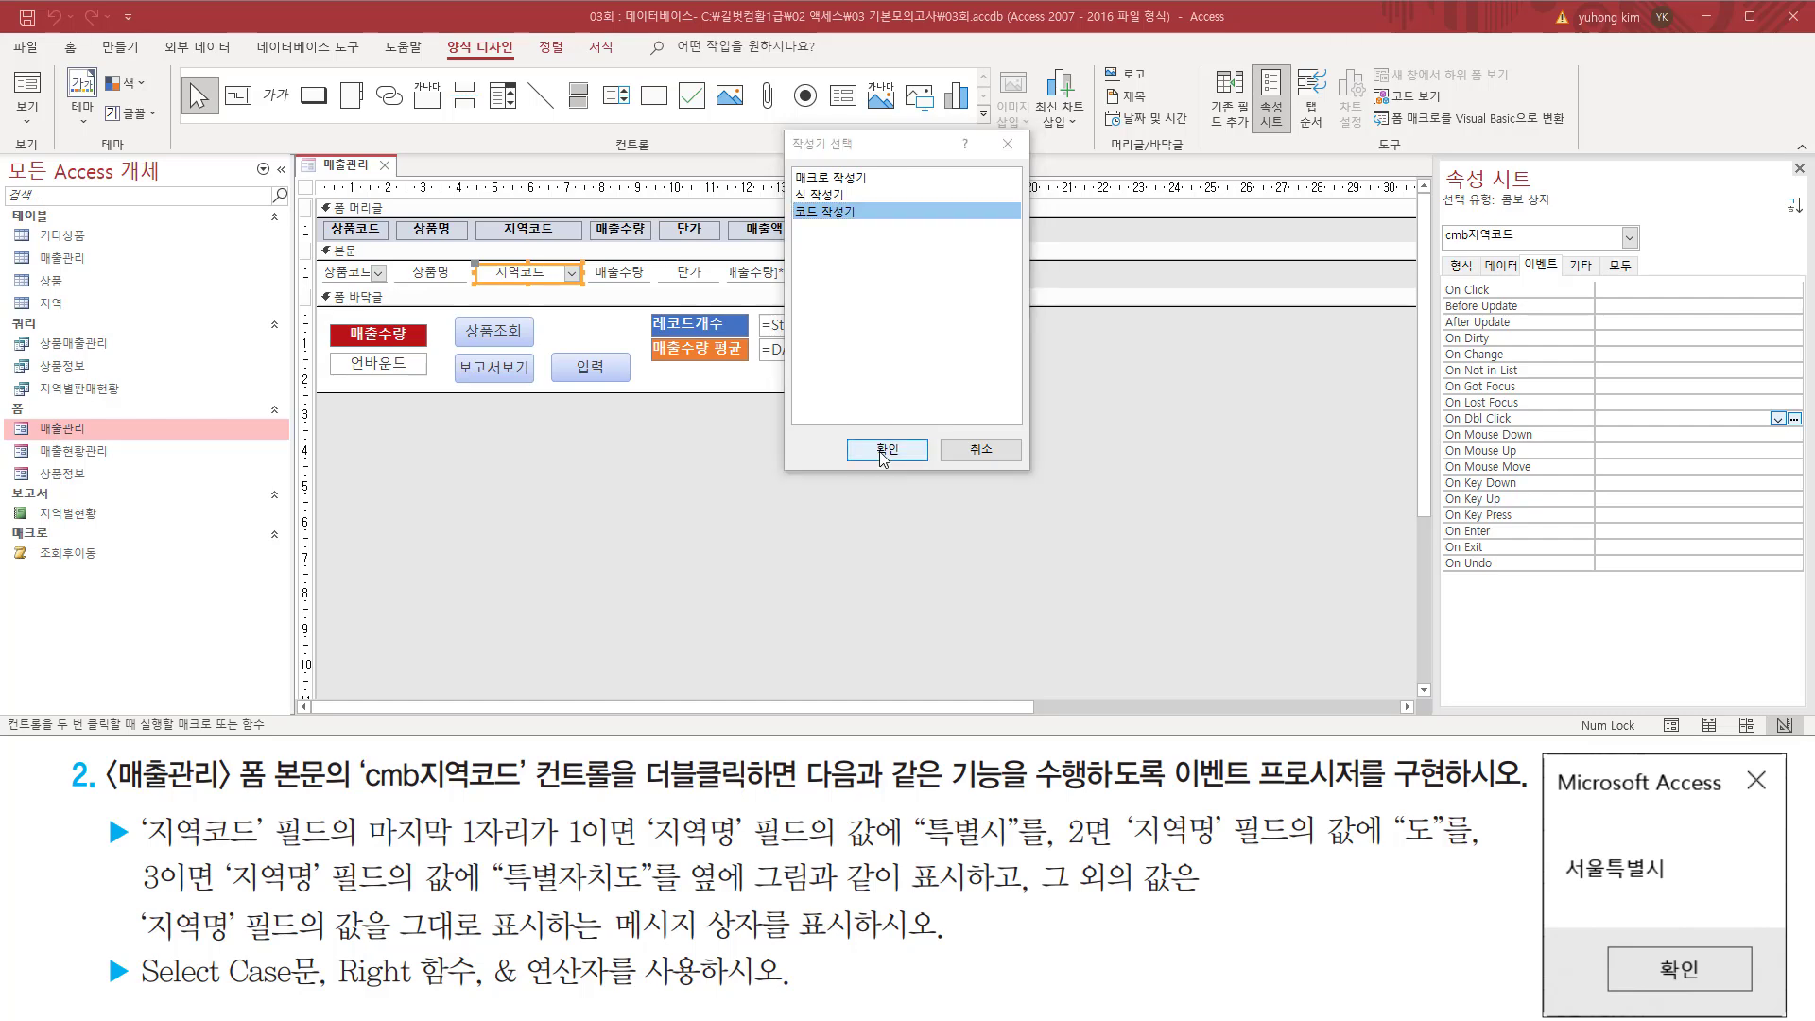
{"action": "left_click", "coordinate": [886, 450]}
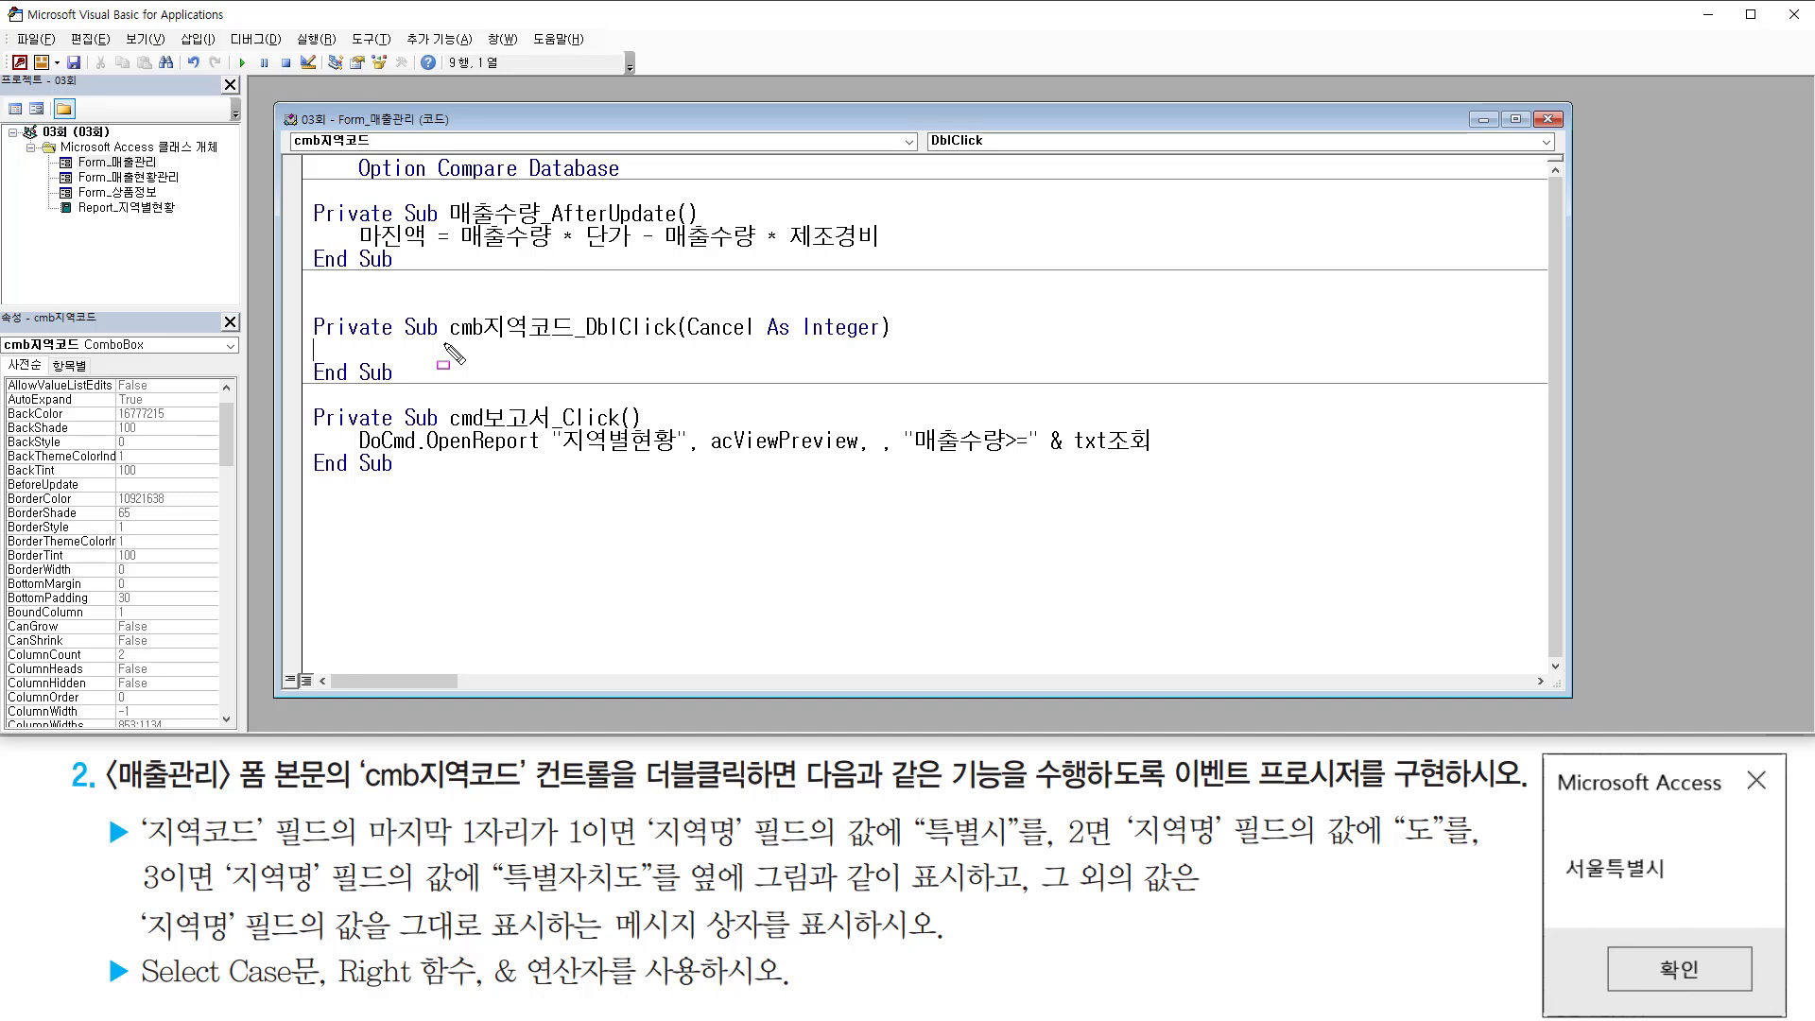
{"action": "left_click_drag", "start_coordinate": [442, 342], "coordinate": [571, 343]}
{"action": "mouse_move", "coordinate": [581, 305]}
{"action": "left_mouse_down"}
{"action": "mouse_move", "coordinate": [635, 342]}
{"action": "mouse_move", "coordinate": [682, 338]}
{"action": "left_mouse_up"}
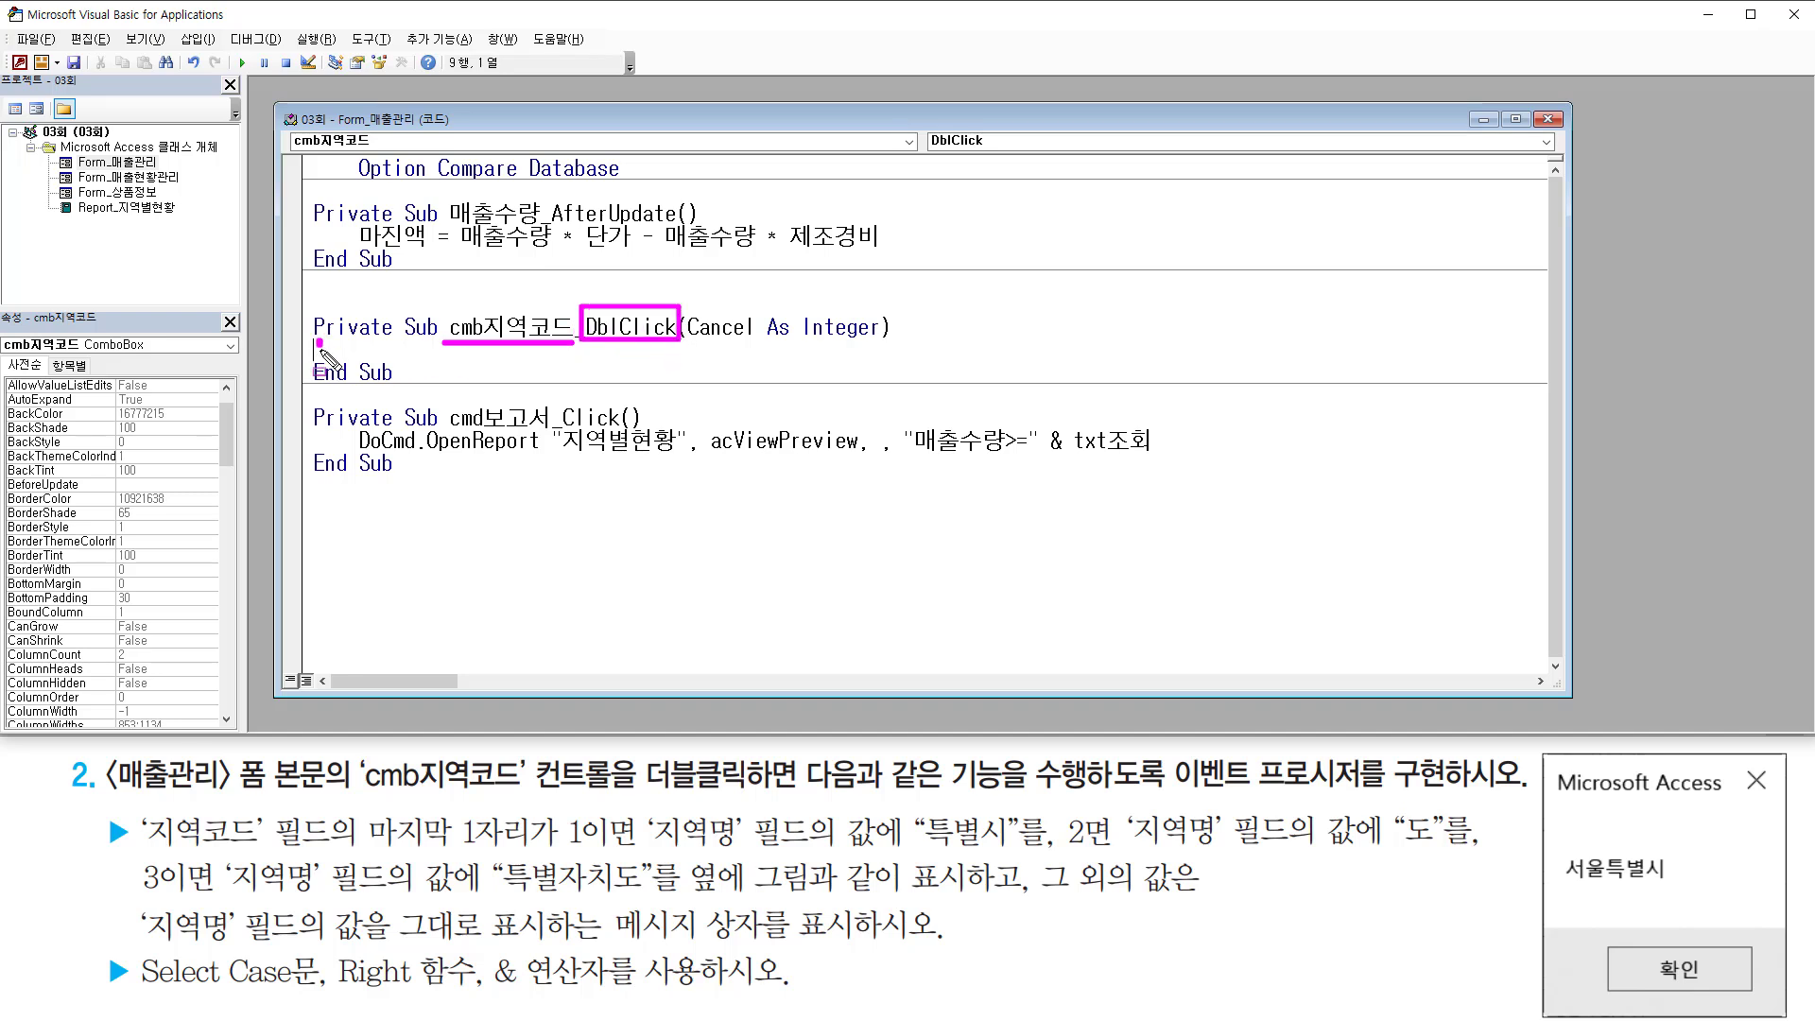
{"action": "mouse_move", "coordinate": [322, 351]}
{"action": "left_mouse_down"}
{"action": "mouse_move", "coordinate": [423, 370]}
{"action": "mouse_move", "coordinate": [403, 380]}
{"action": "left_mouse_up"}
{"action": "key", "text": "Escape"}
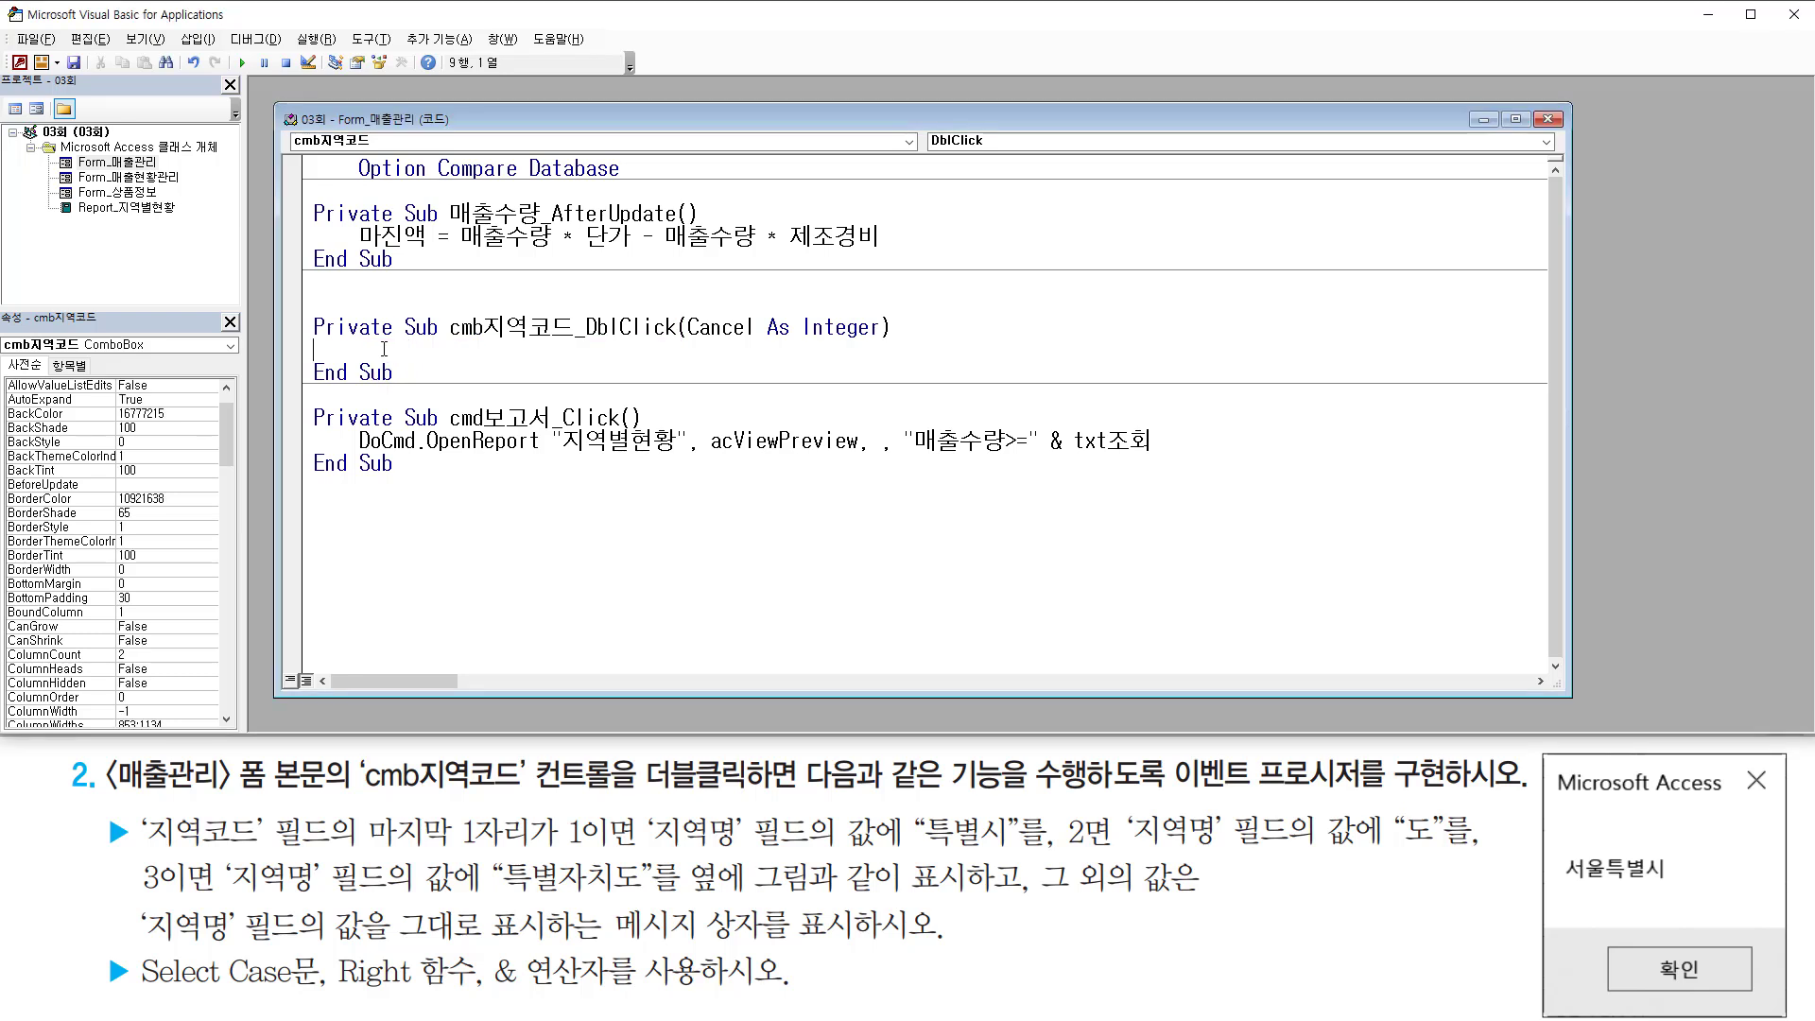
Step: Insert four blank lines inside the cmb지역코드_DblClick procedure to make room for its code
{"action": "key", "text": "Return"}
{"action": "key", "text": "Return"}
{"action": "key", "text": "Return"}
{"action": "key", "text": "Return"}
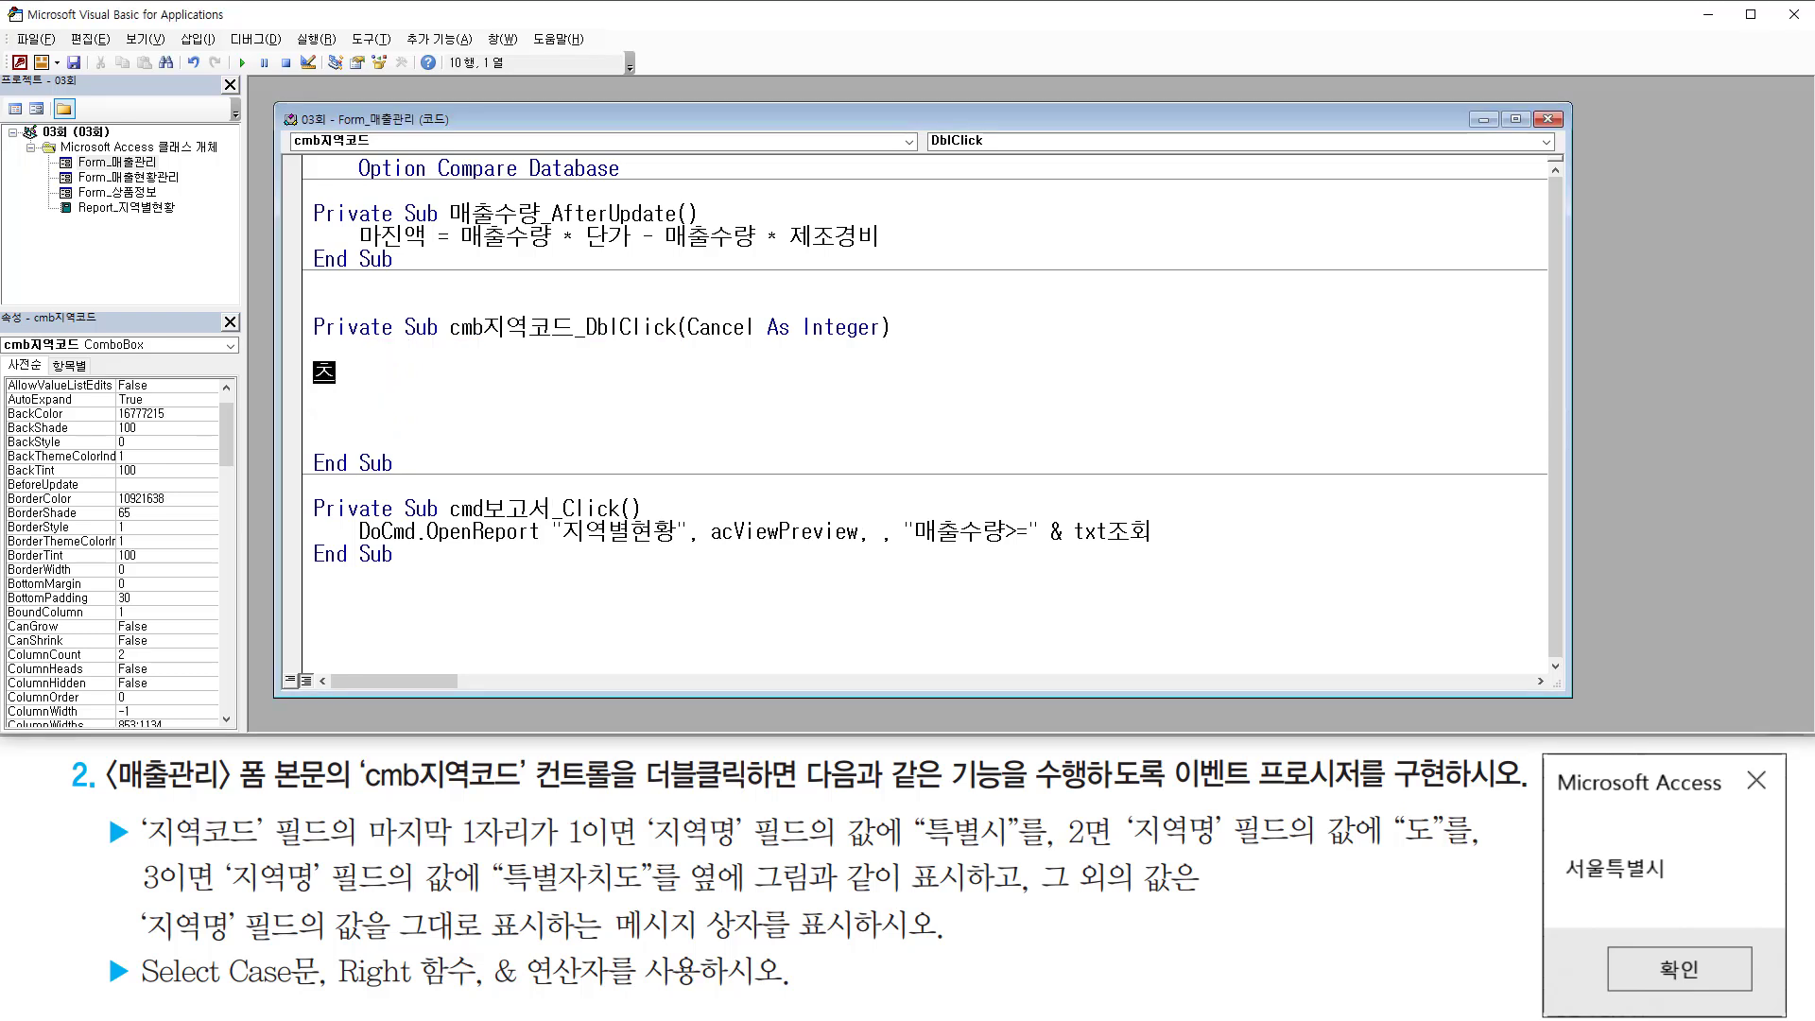
Step: Write the expression right( cmb지역코드, 1 ) inside the cmb지역코드_DblClick procedure, with extra blank lines below it
{"action": "key", "text": "BackSpace"}
{"action": "type", "text": "cmb"}
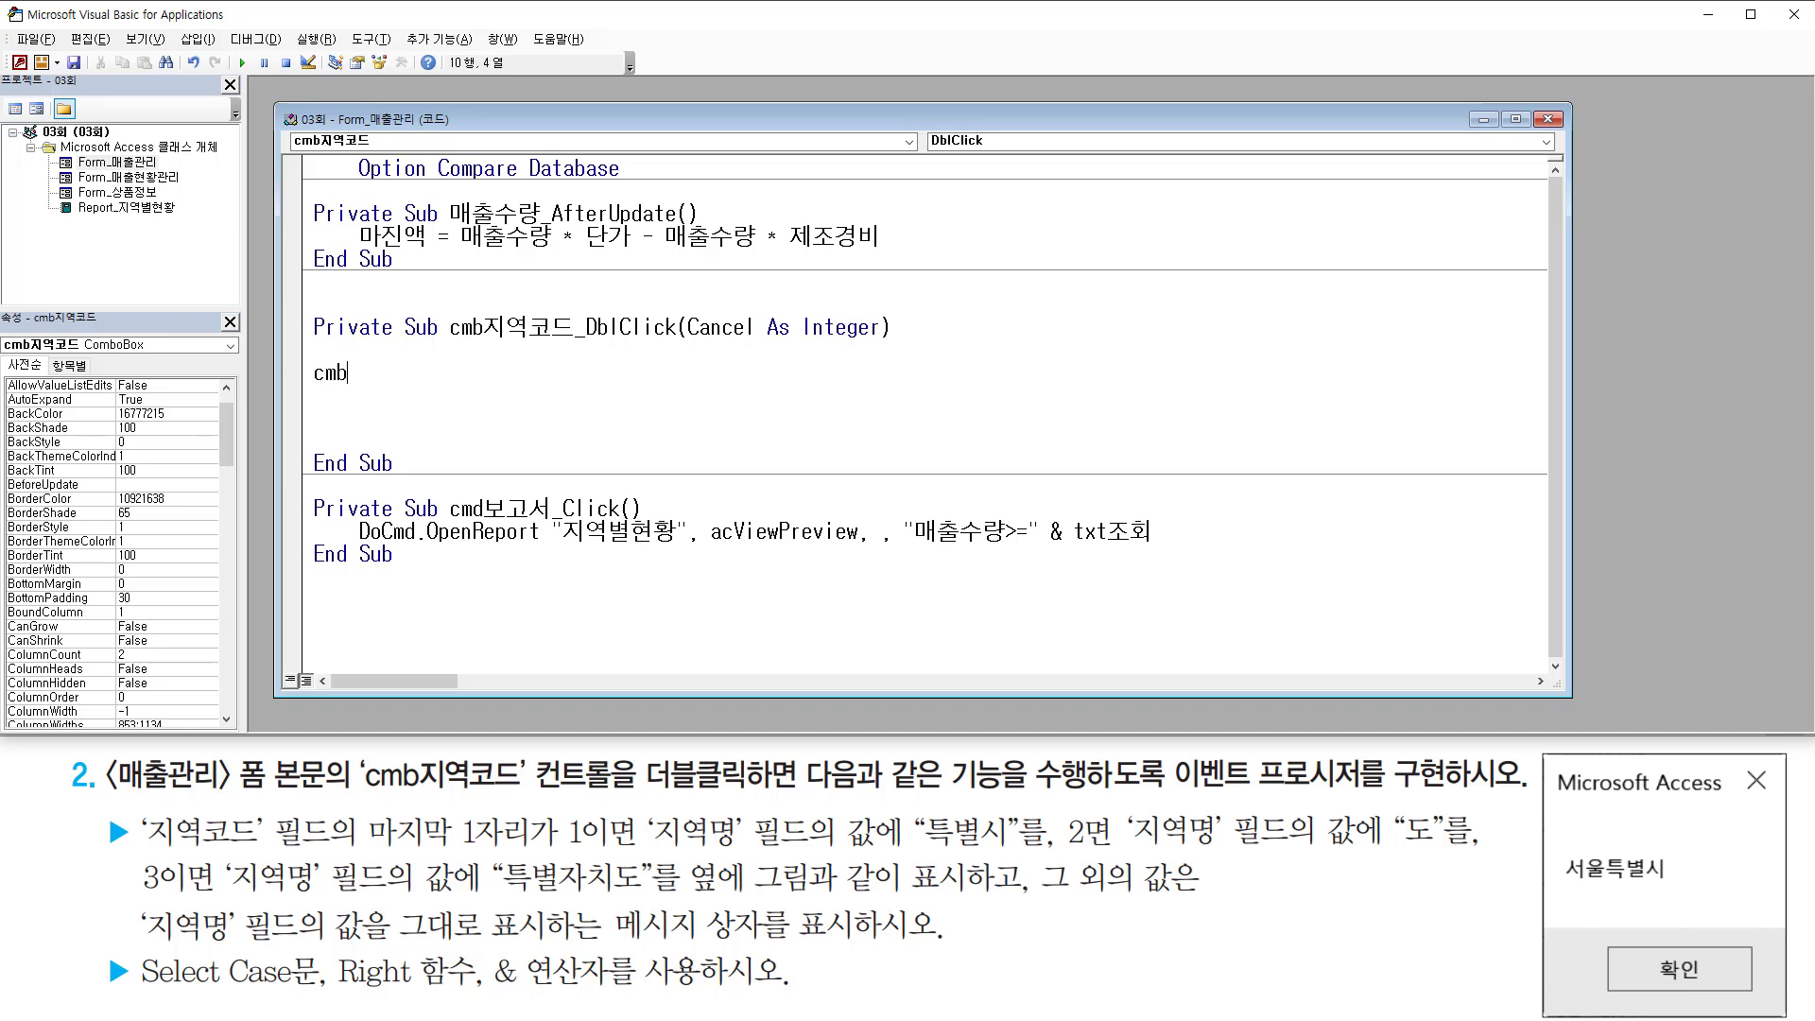
{"action": "type", "text": "지역코드"}
{"action": "key", "text": "Home"}
{"action": "type", "text": "right("}
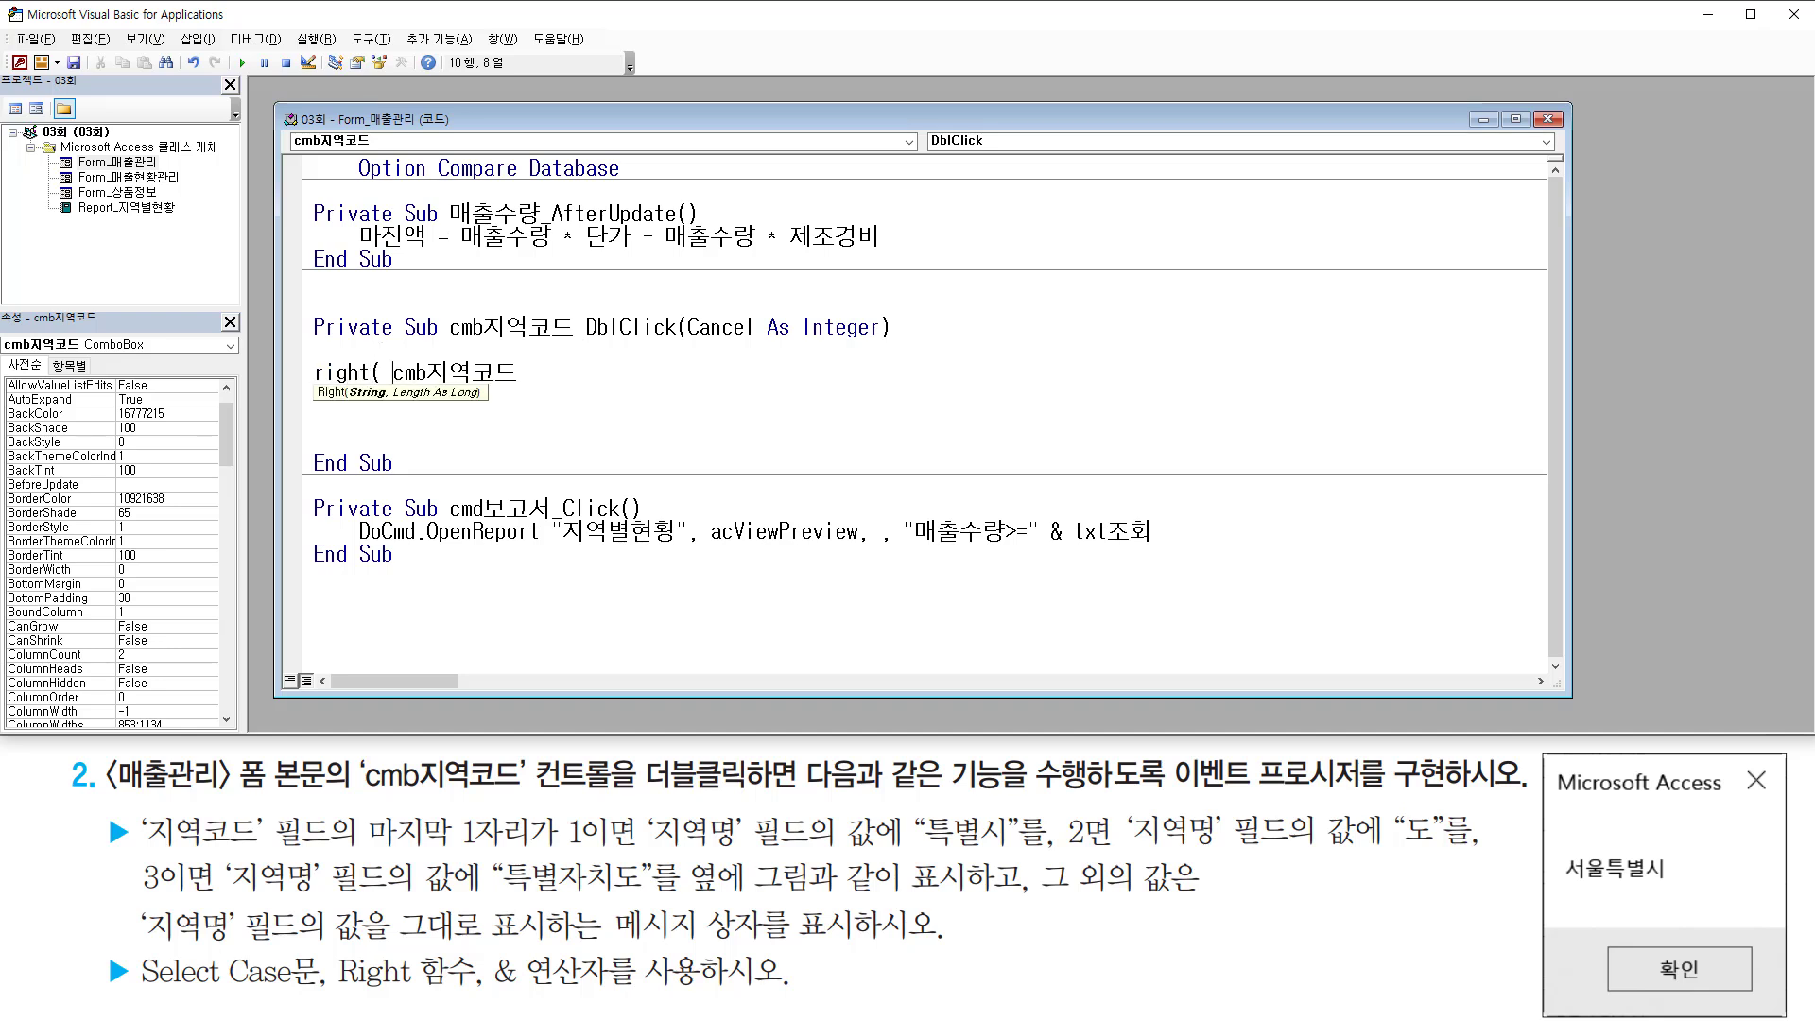
{"action": "key", "text": "shift+End"}
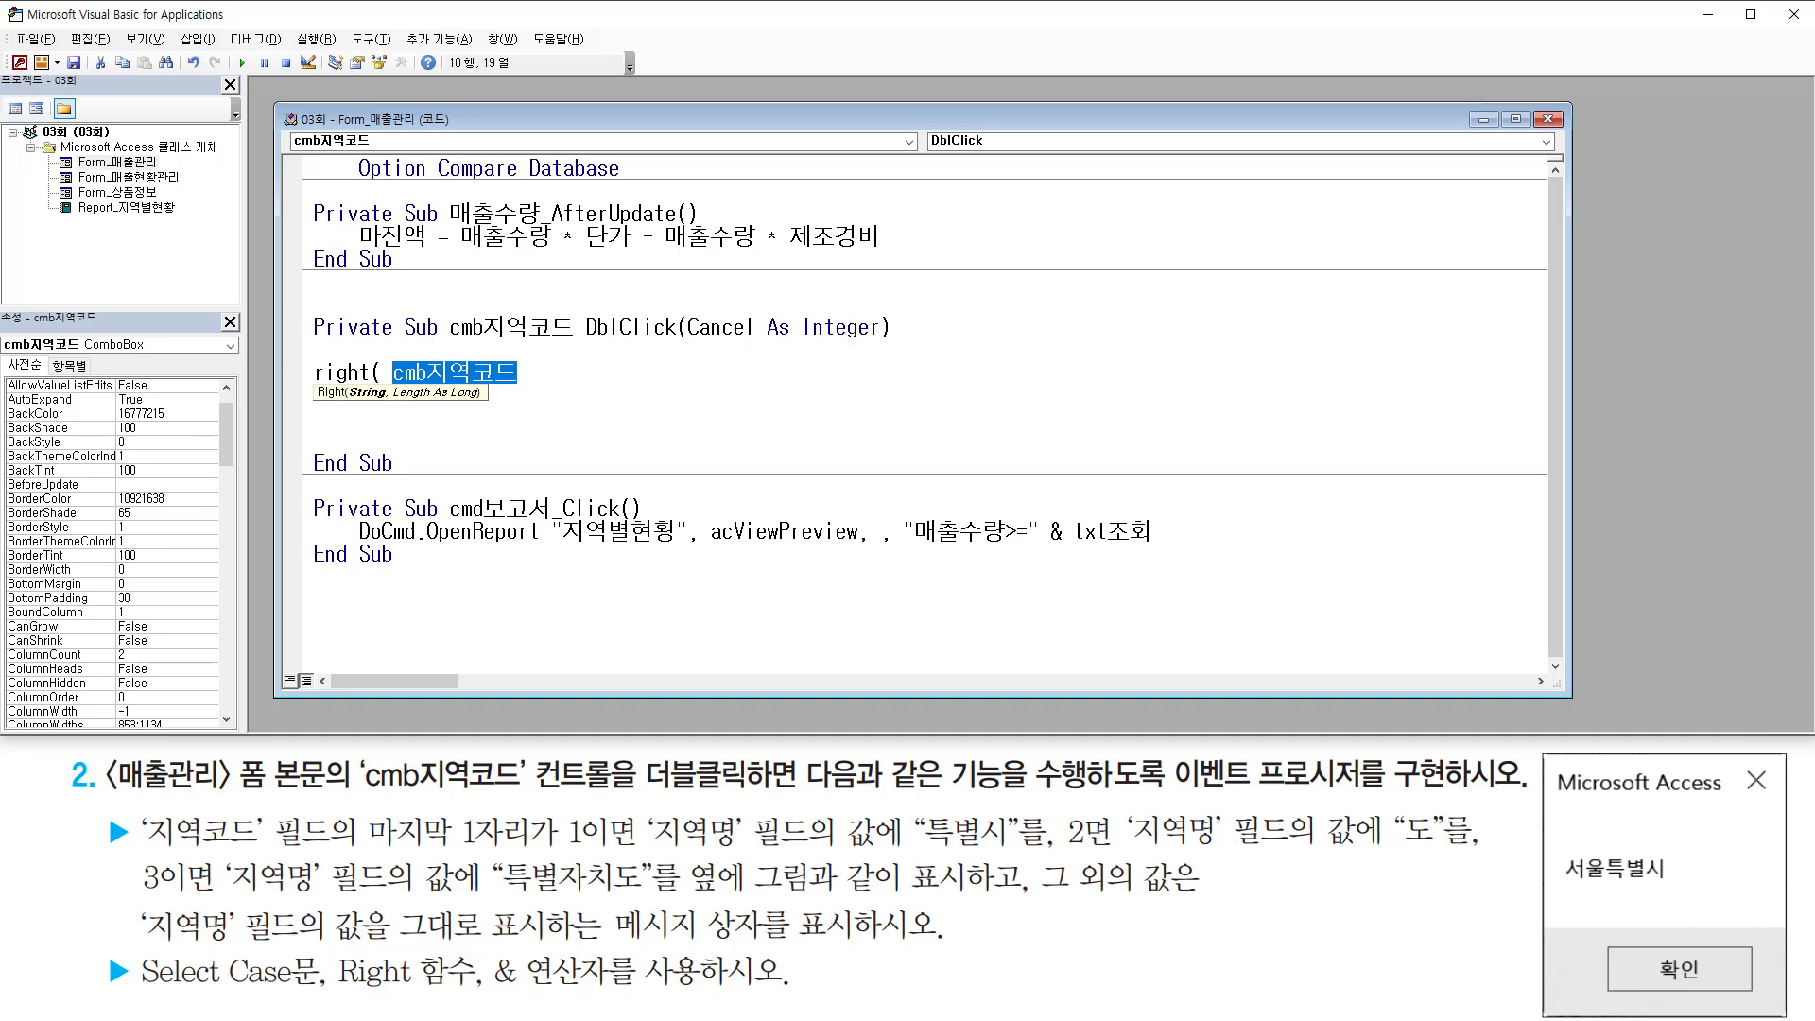
{"action": "key", "text": "End"}
{"action": "type", "text": ","}
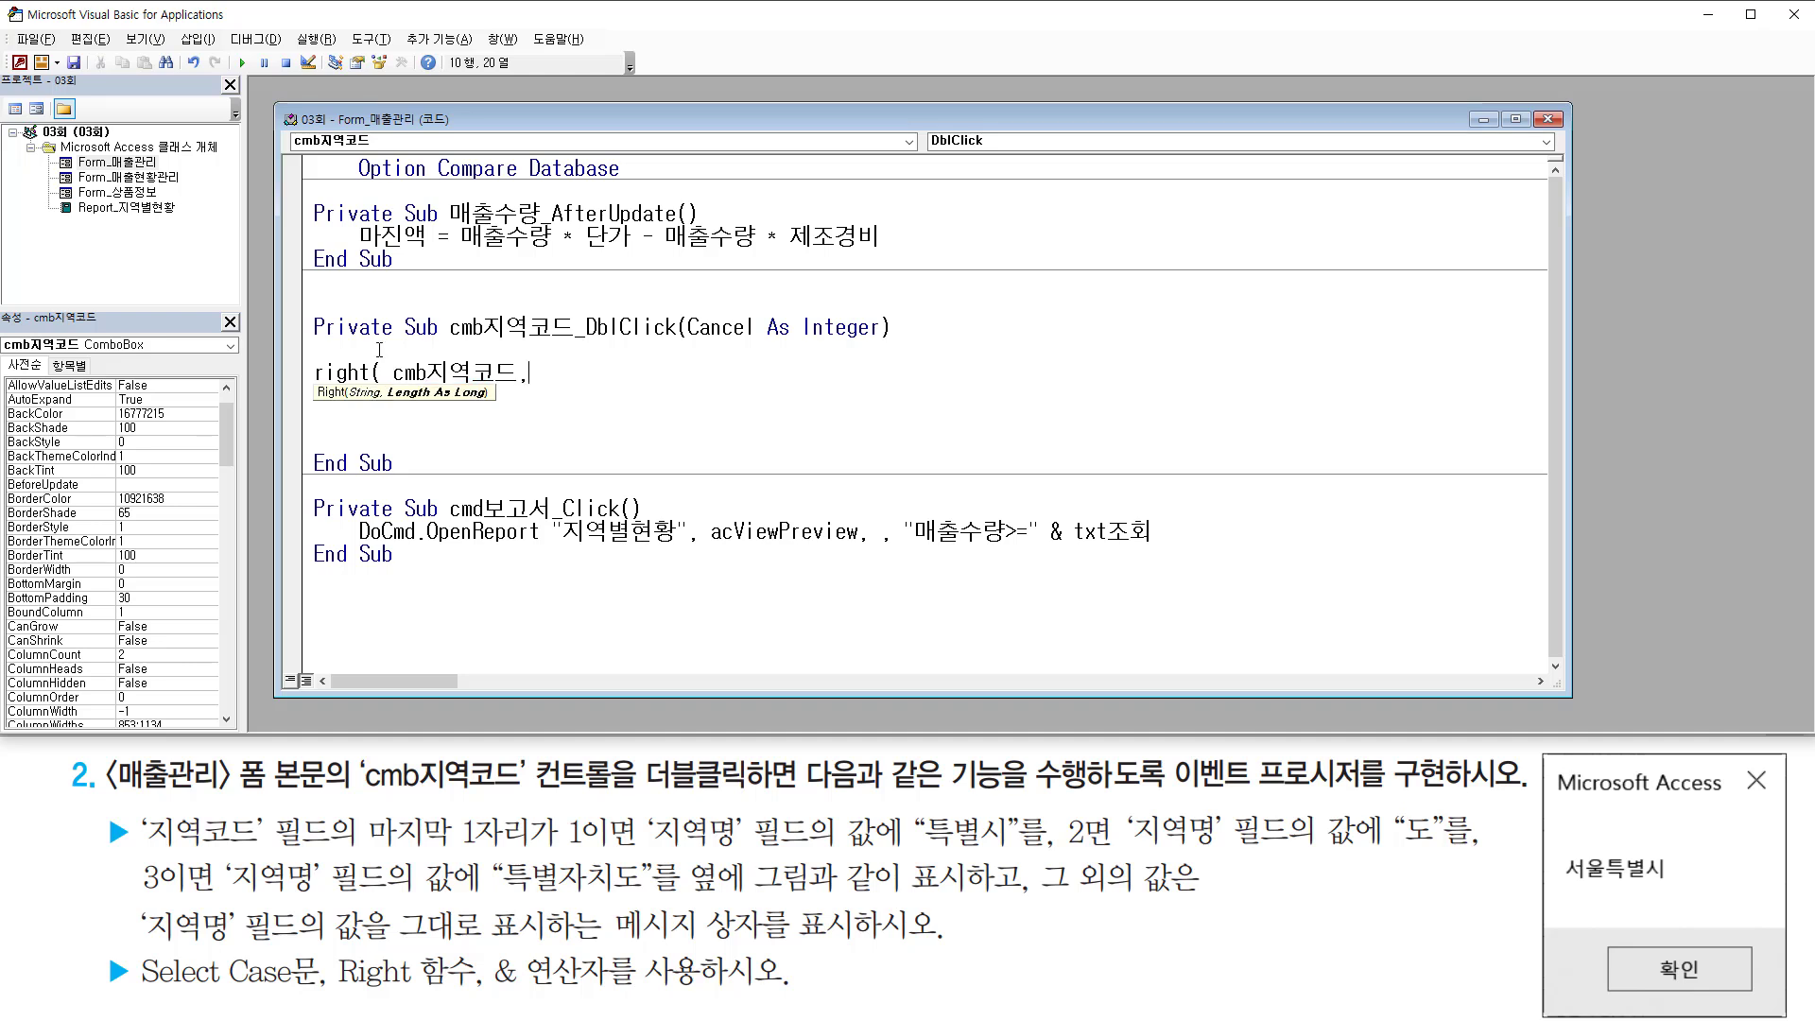
{"action": "type", "text": " 1 )"}
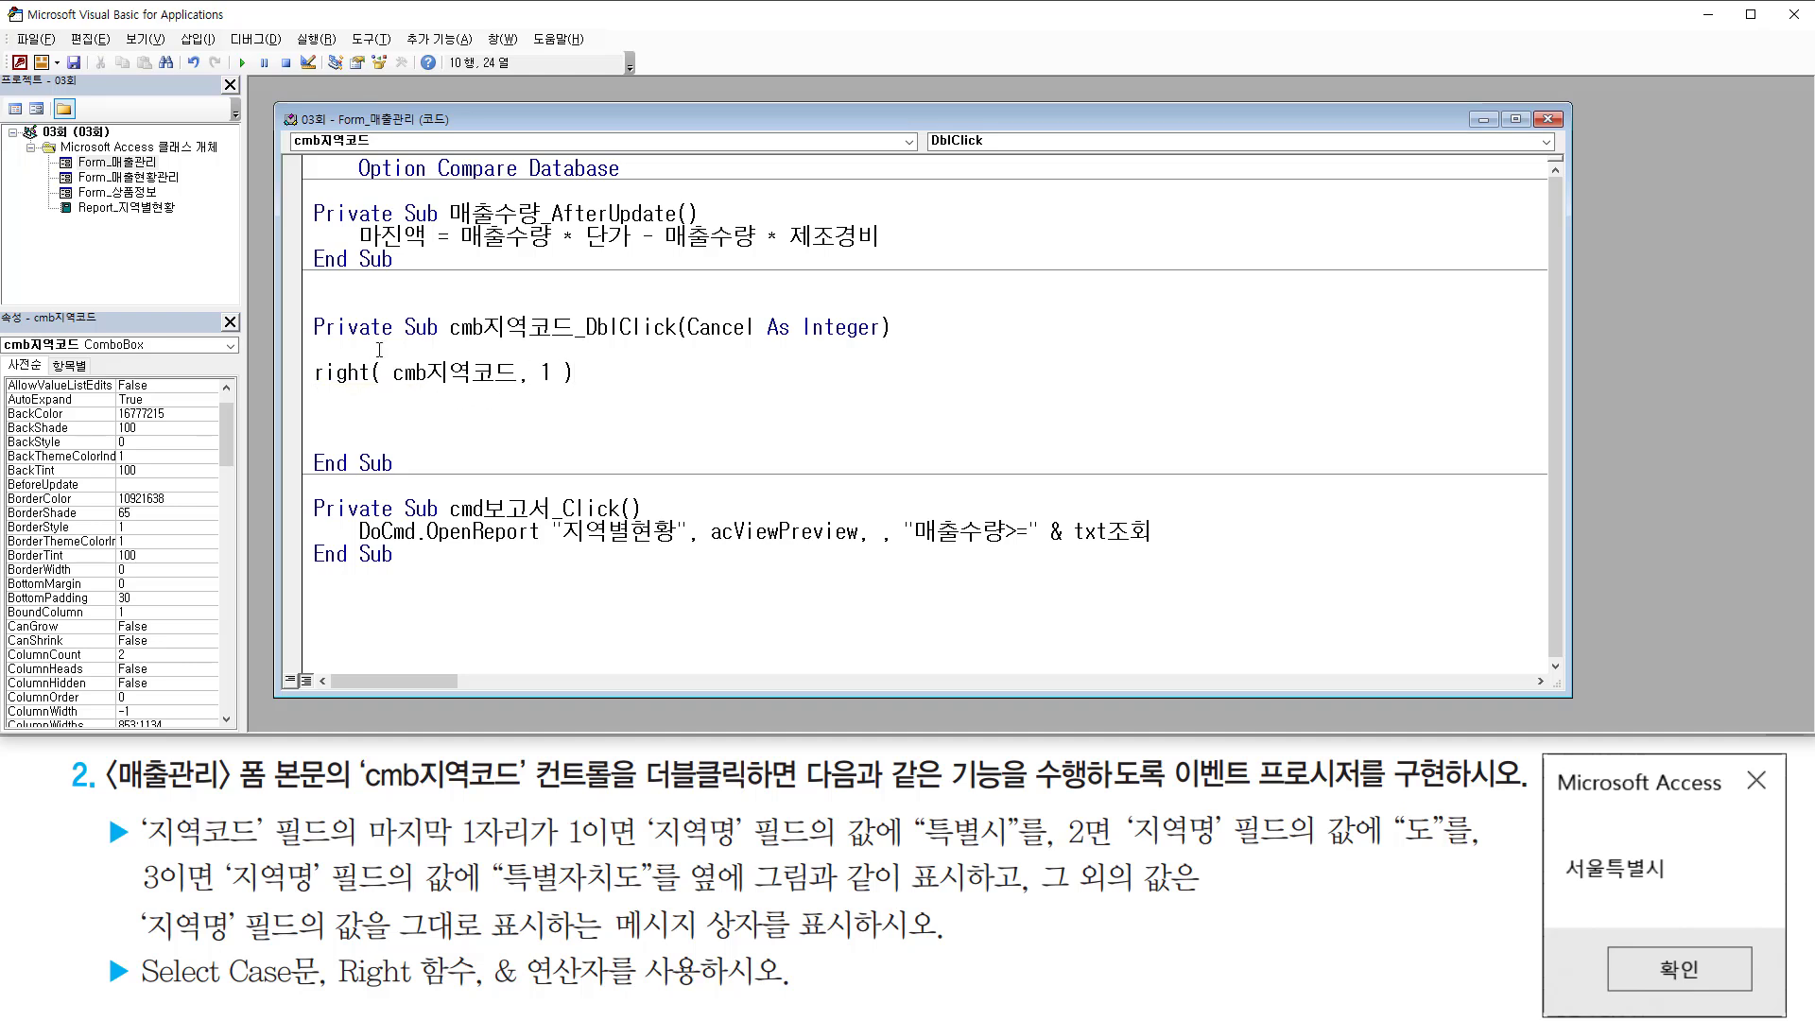
{"action": "key", "text": "Return"}
{"action": "key", "text": "Return"}
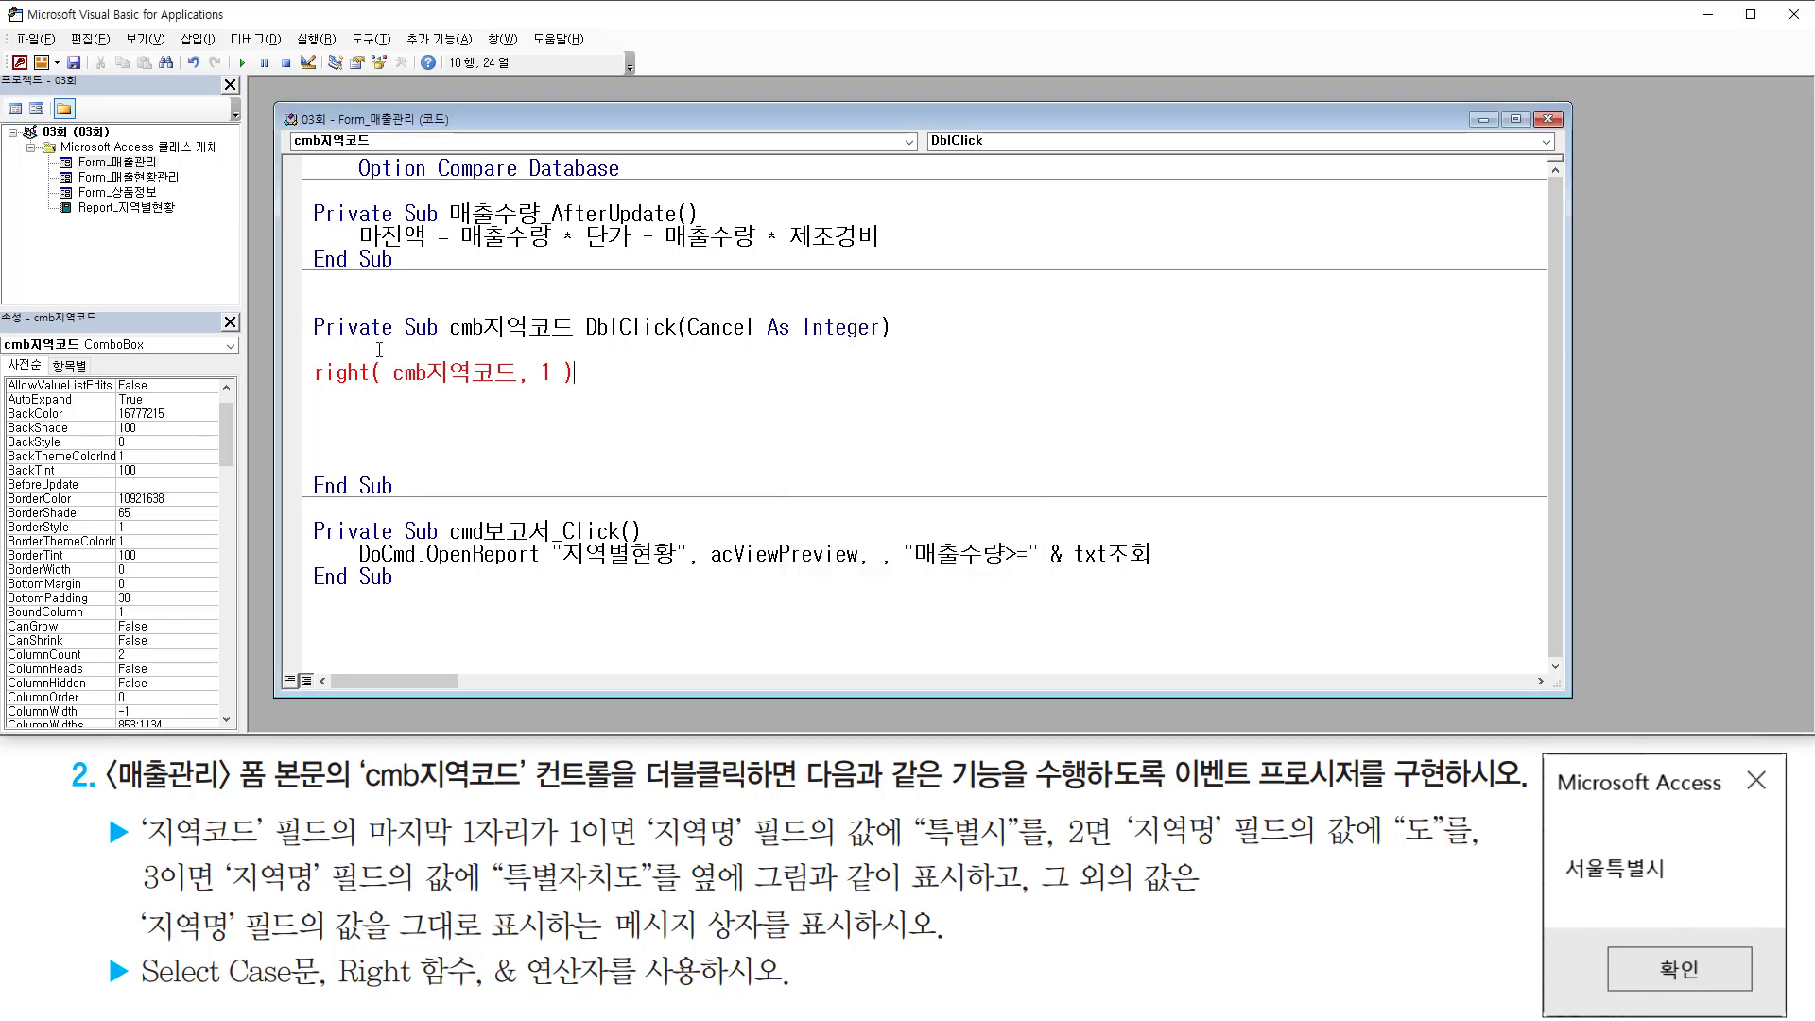
Step: Put select case in front of the Right expression and leave a blank line below the statement
{"action": "key", "text": "shift+Home"}
{"action": "key", "text": "Home"}
{"action": "type", "text": "s"}
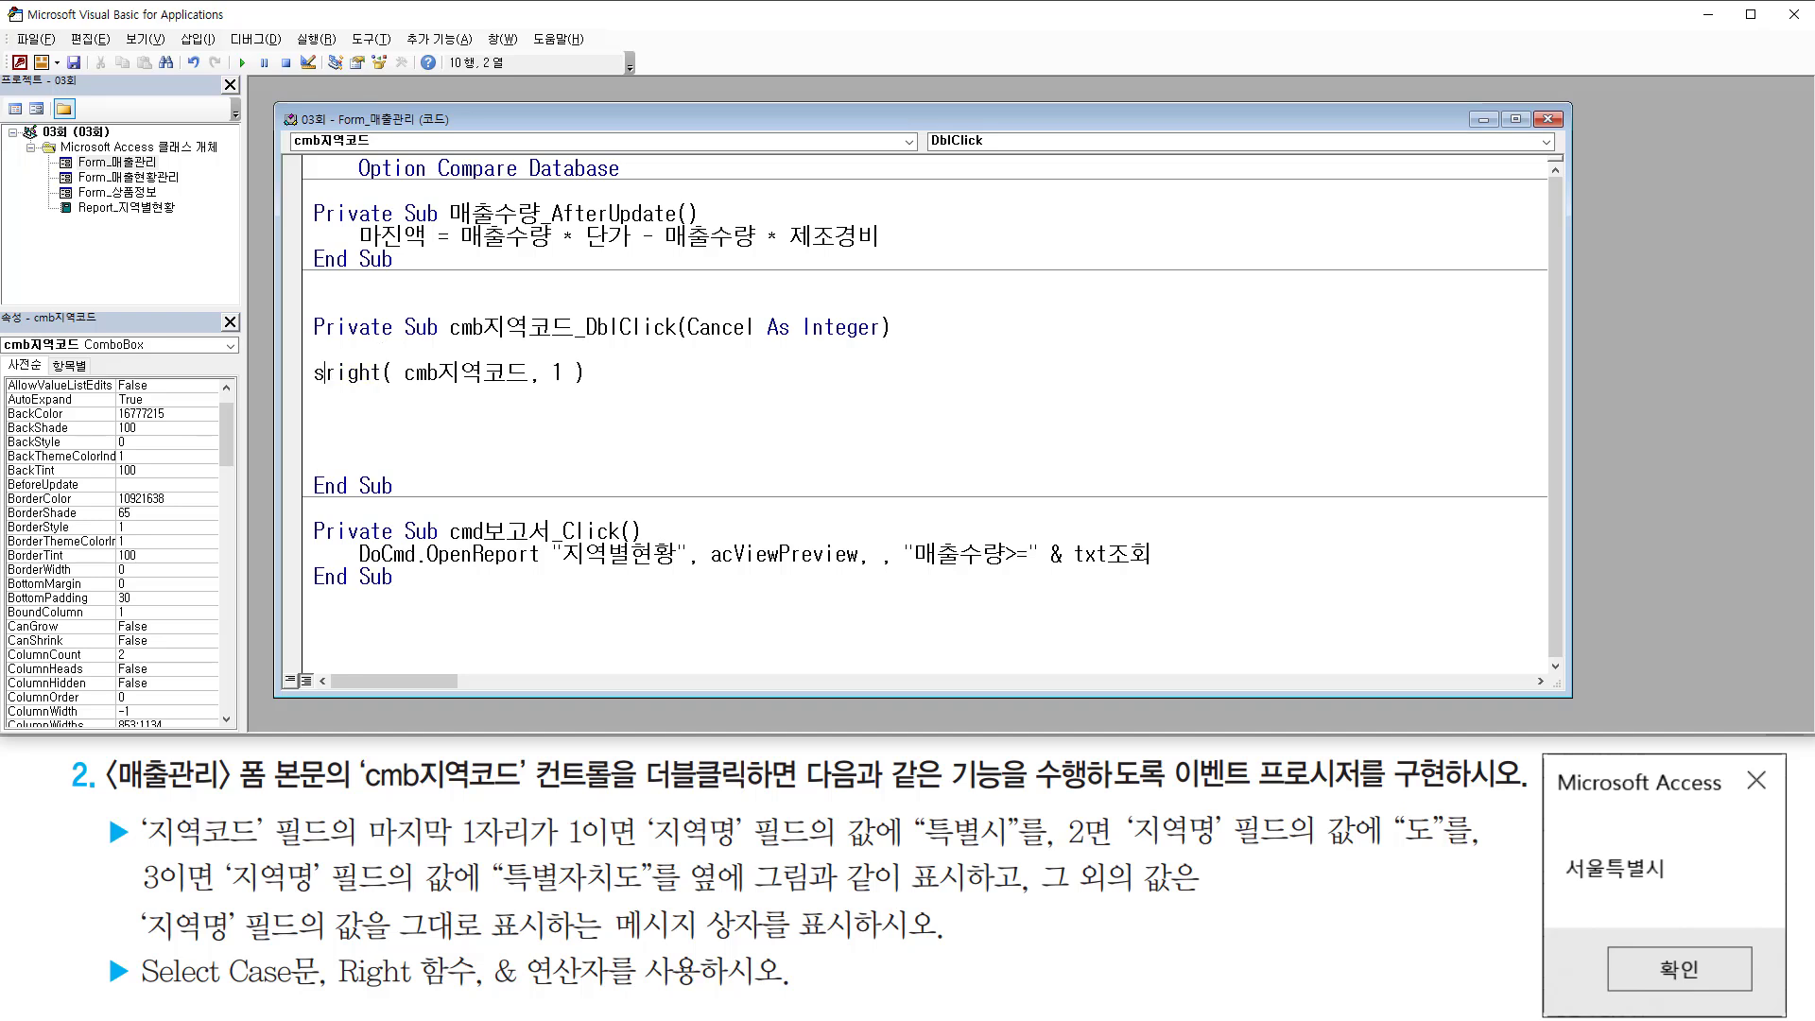
{"action": "type", "text": "elect"}
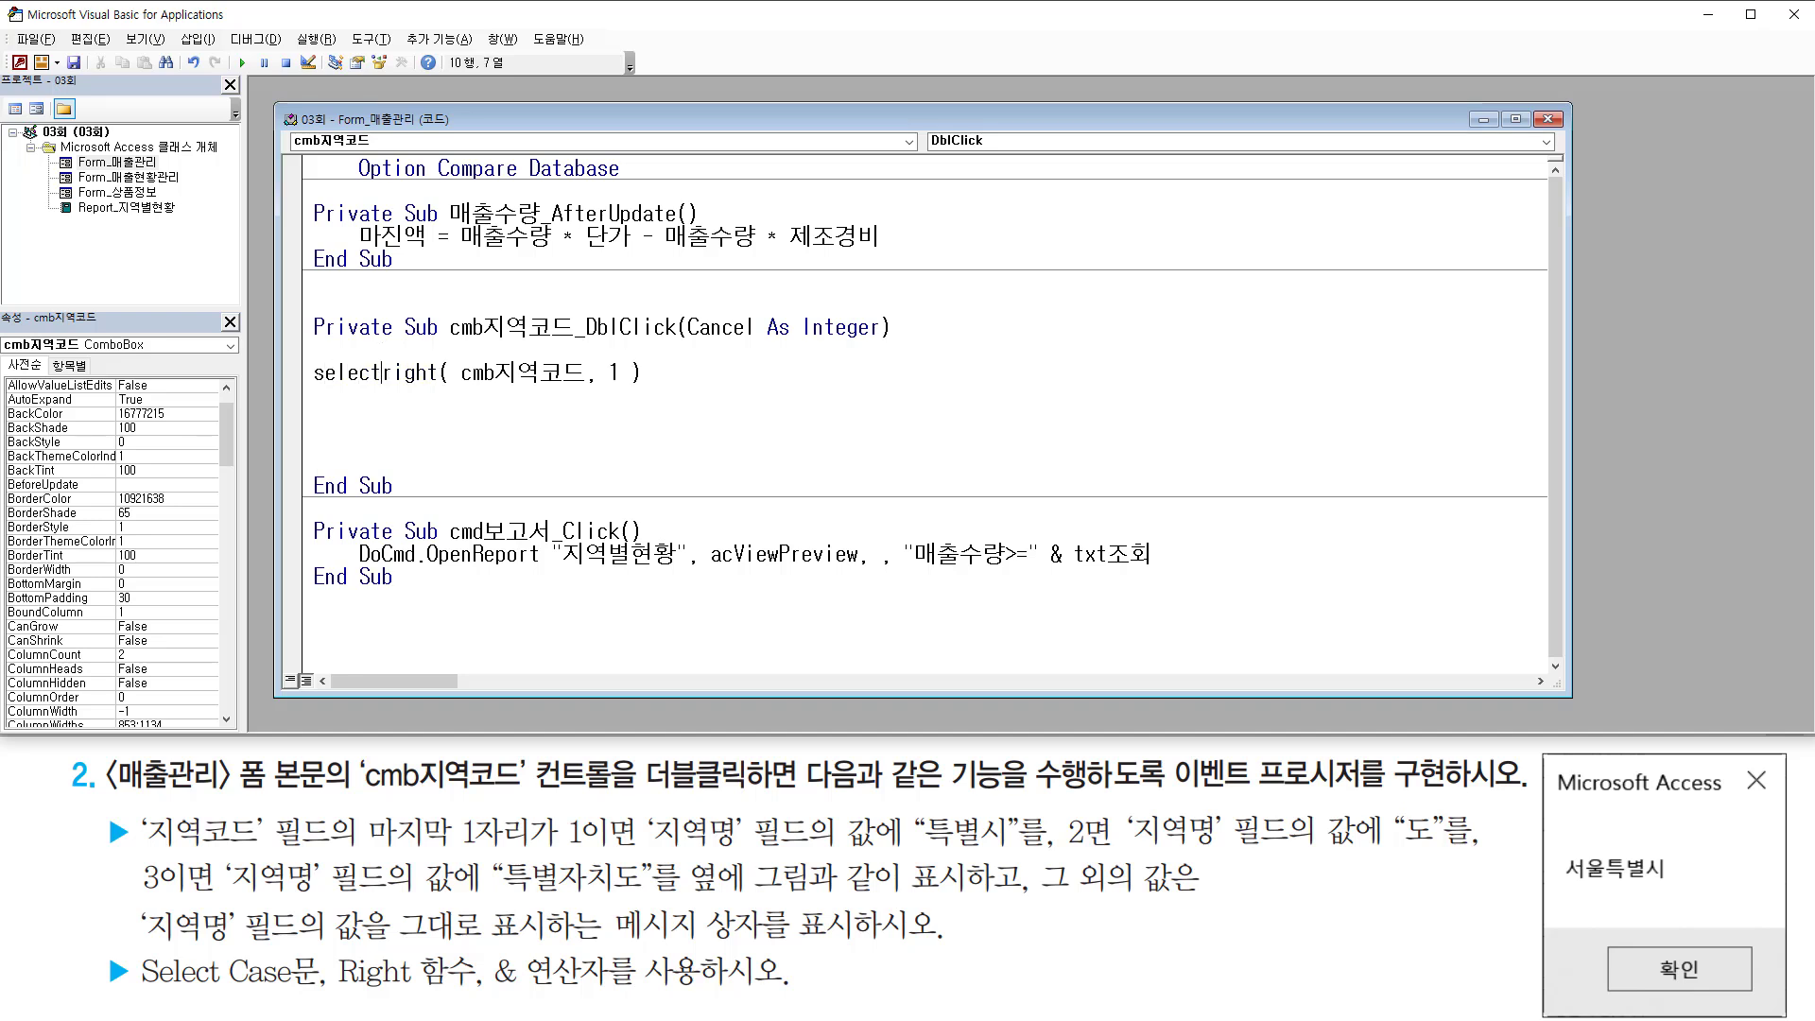
{"action": "type", "text": " case"}
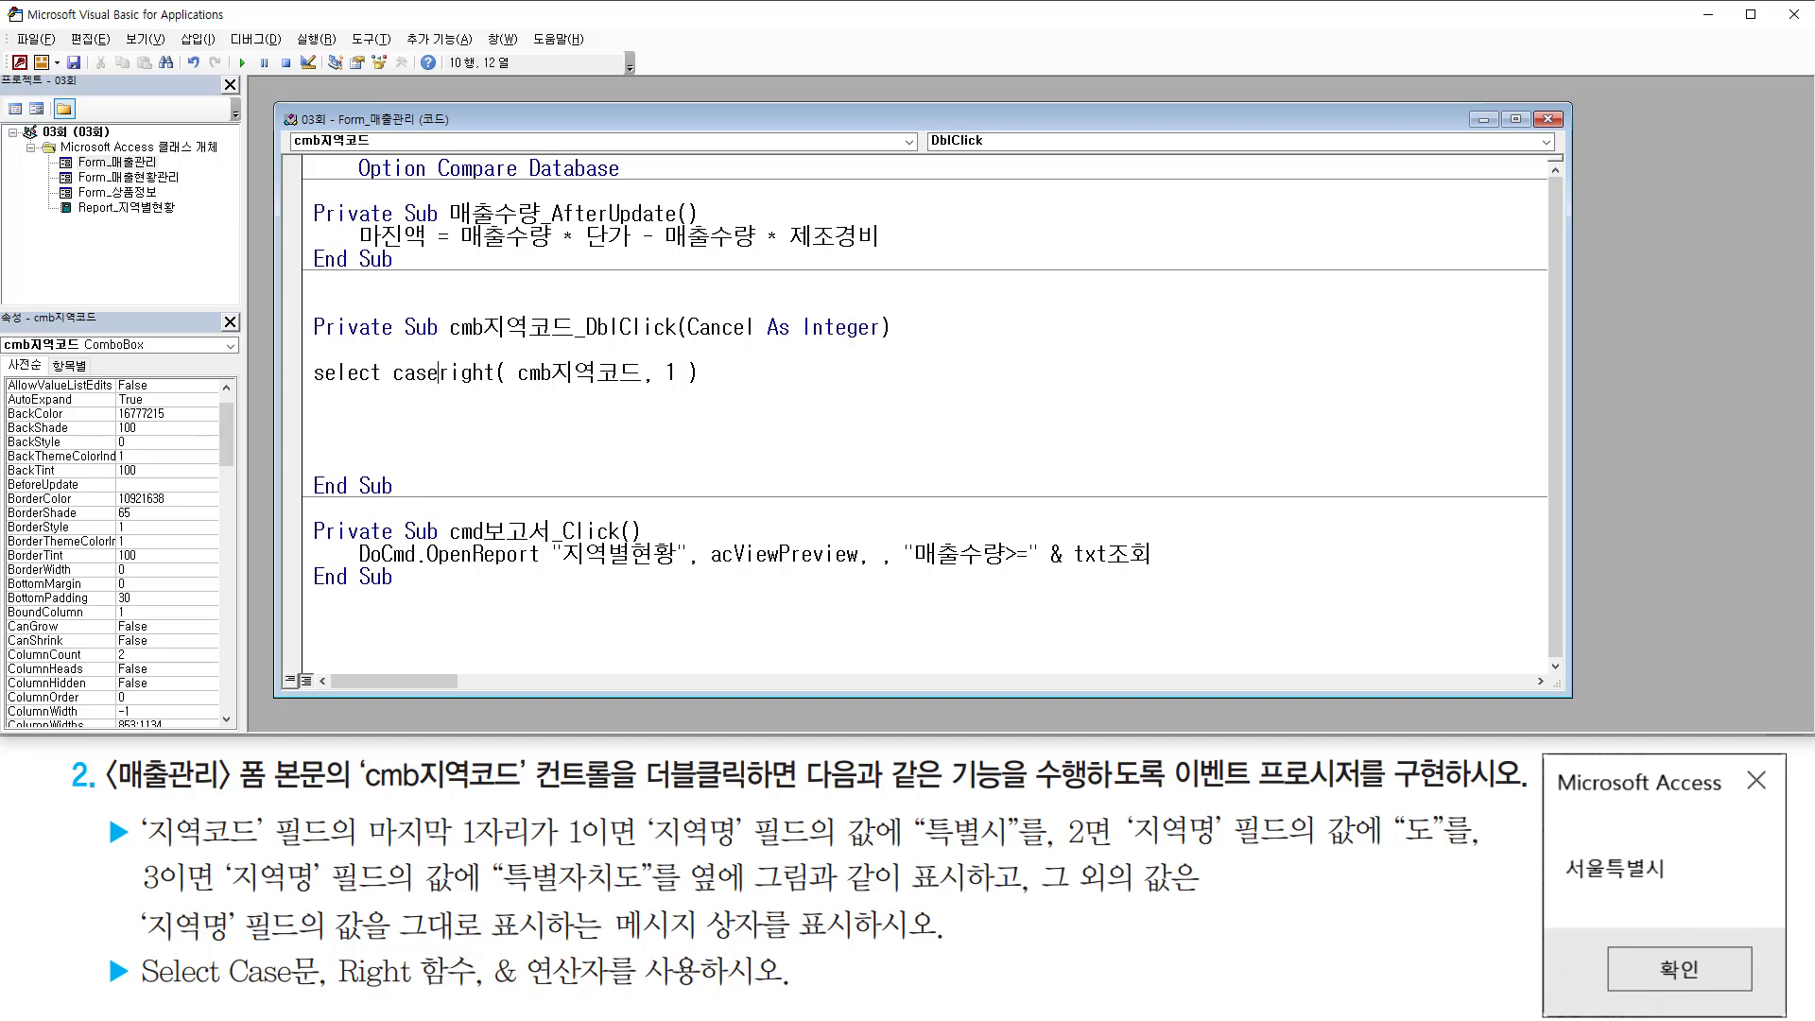
{"action": "key", "text": "shift+End"}
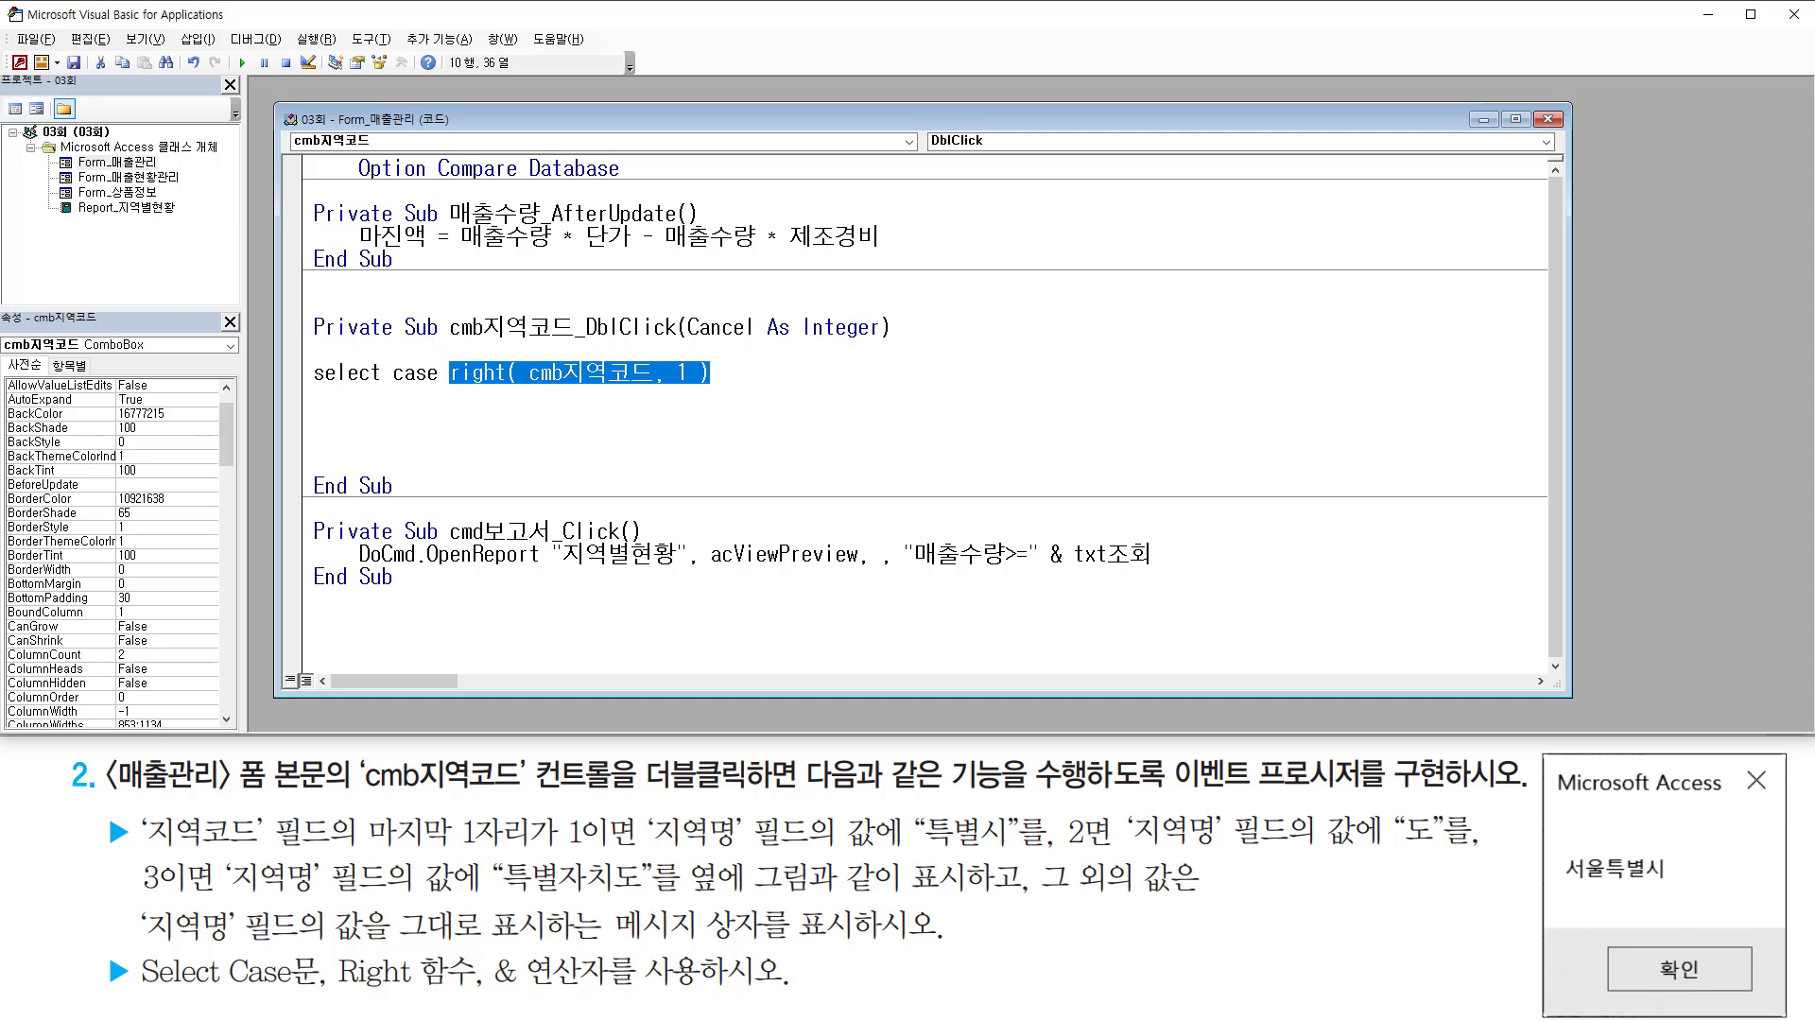
{"action": "key", "text": "End"}
{"action": "key", "text": "Return"}
{"action": "key", "text": "Return"}
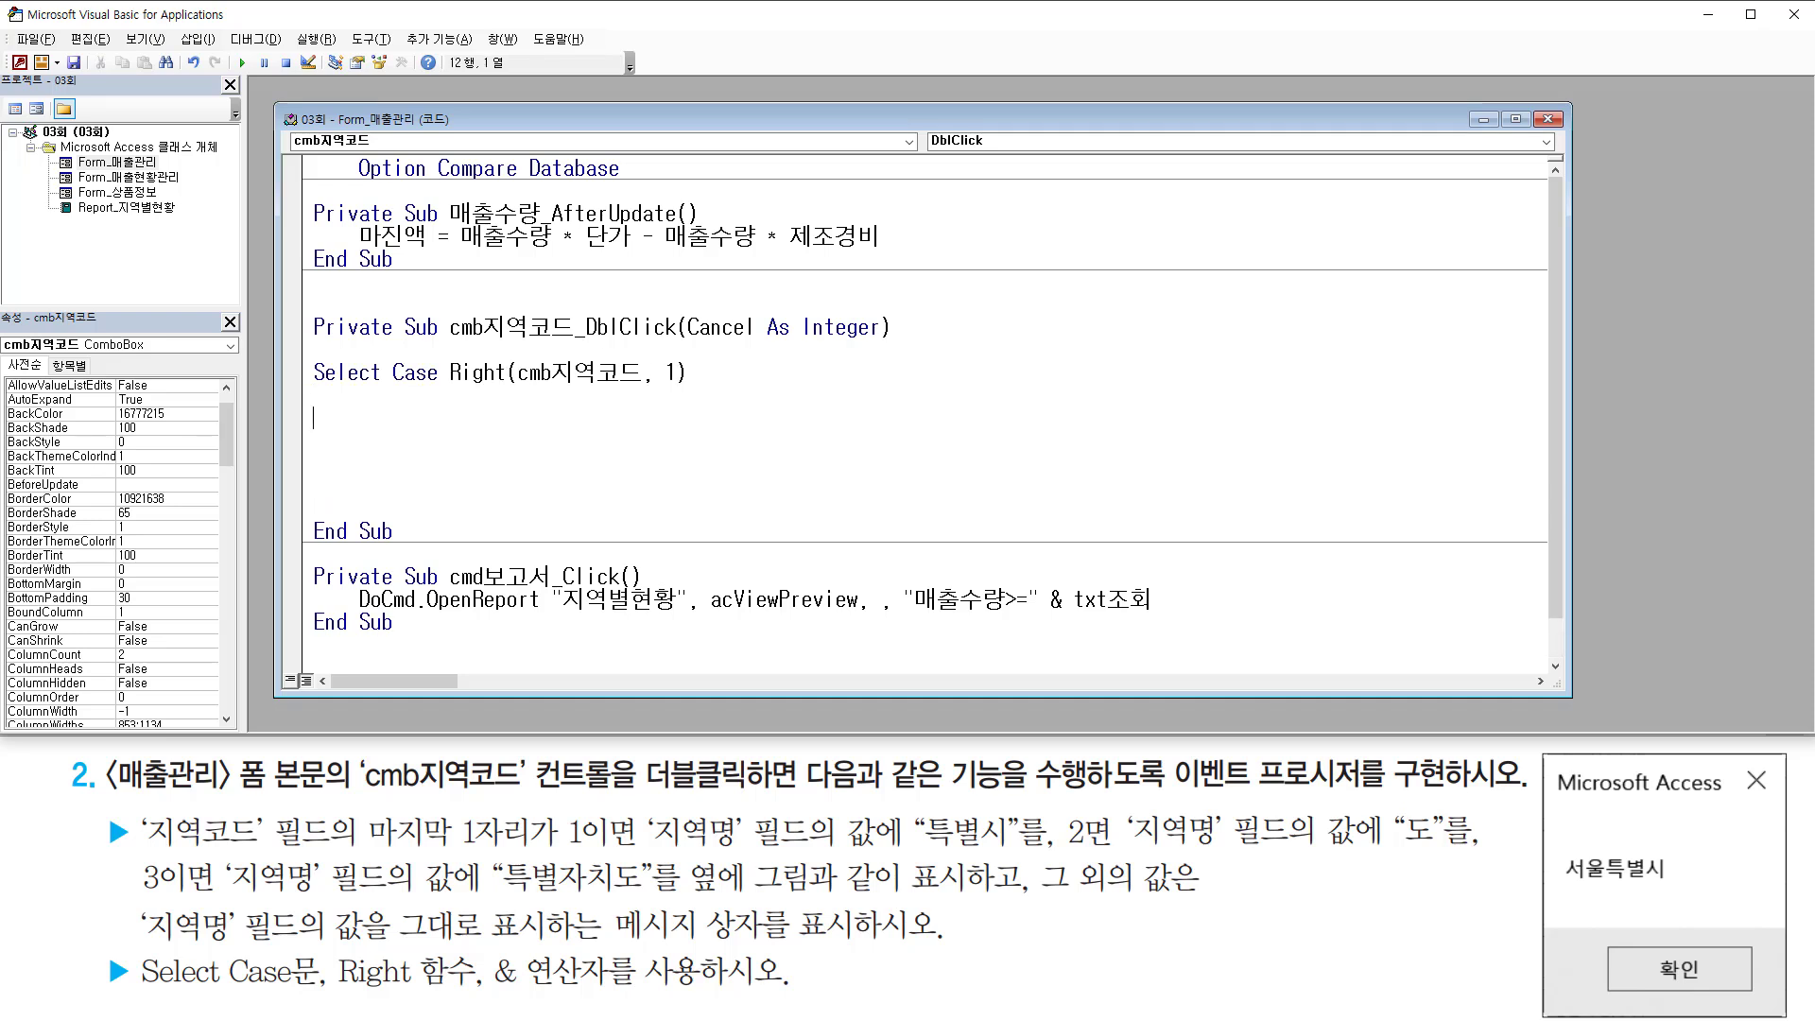
Step: Add an indented Case 1 branch below the Select Case statement
{"action": "type", "text": "case"}
{"action": "key", "text": "Tab"}
{"action": "key", "text": "End"}
{"action": "type", "text": "1"}
{"action": "key", "text": "Return"}
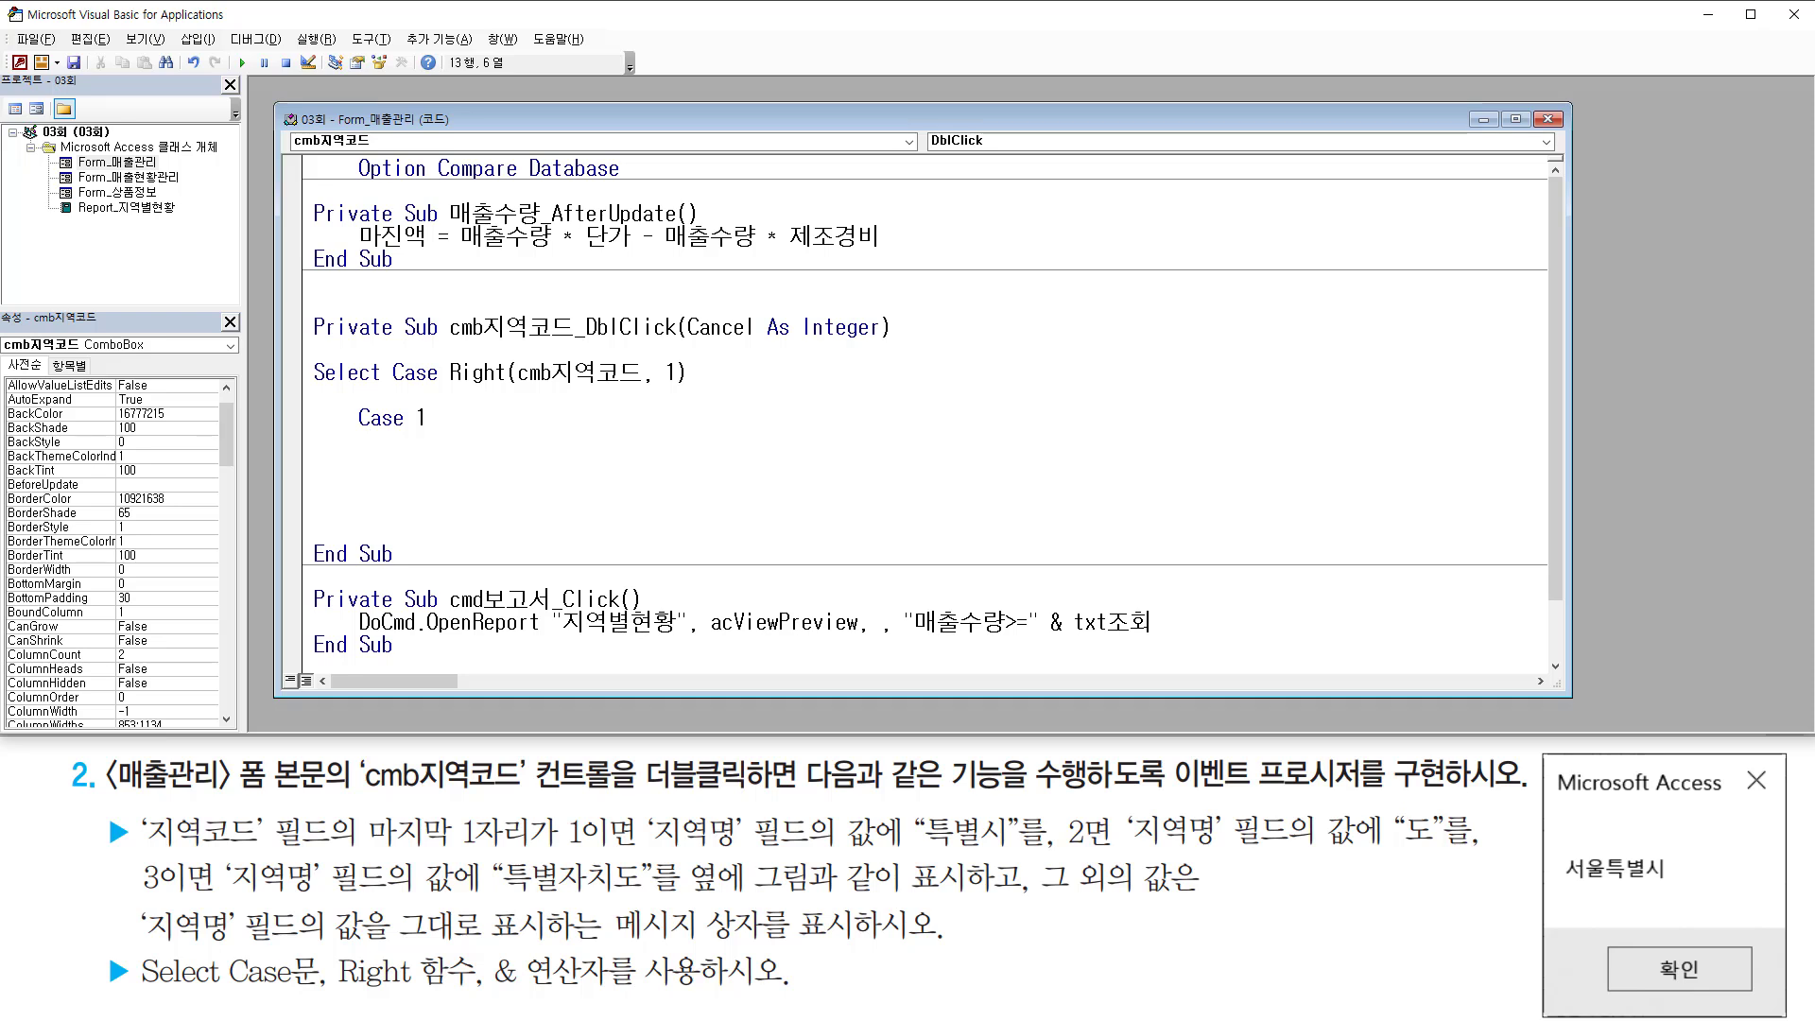
{"action": "left_click_drag", "start_coordinate": [441, 388], "coordinate": [688, 388]}
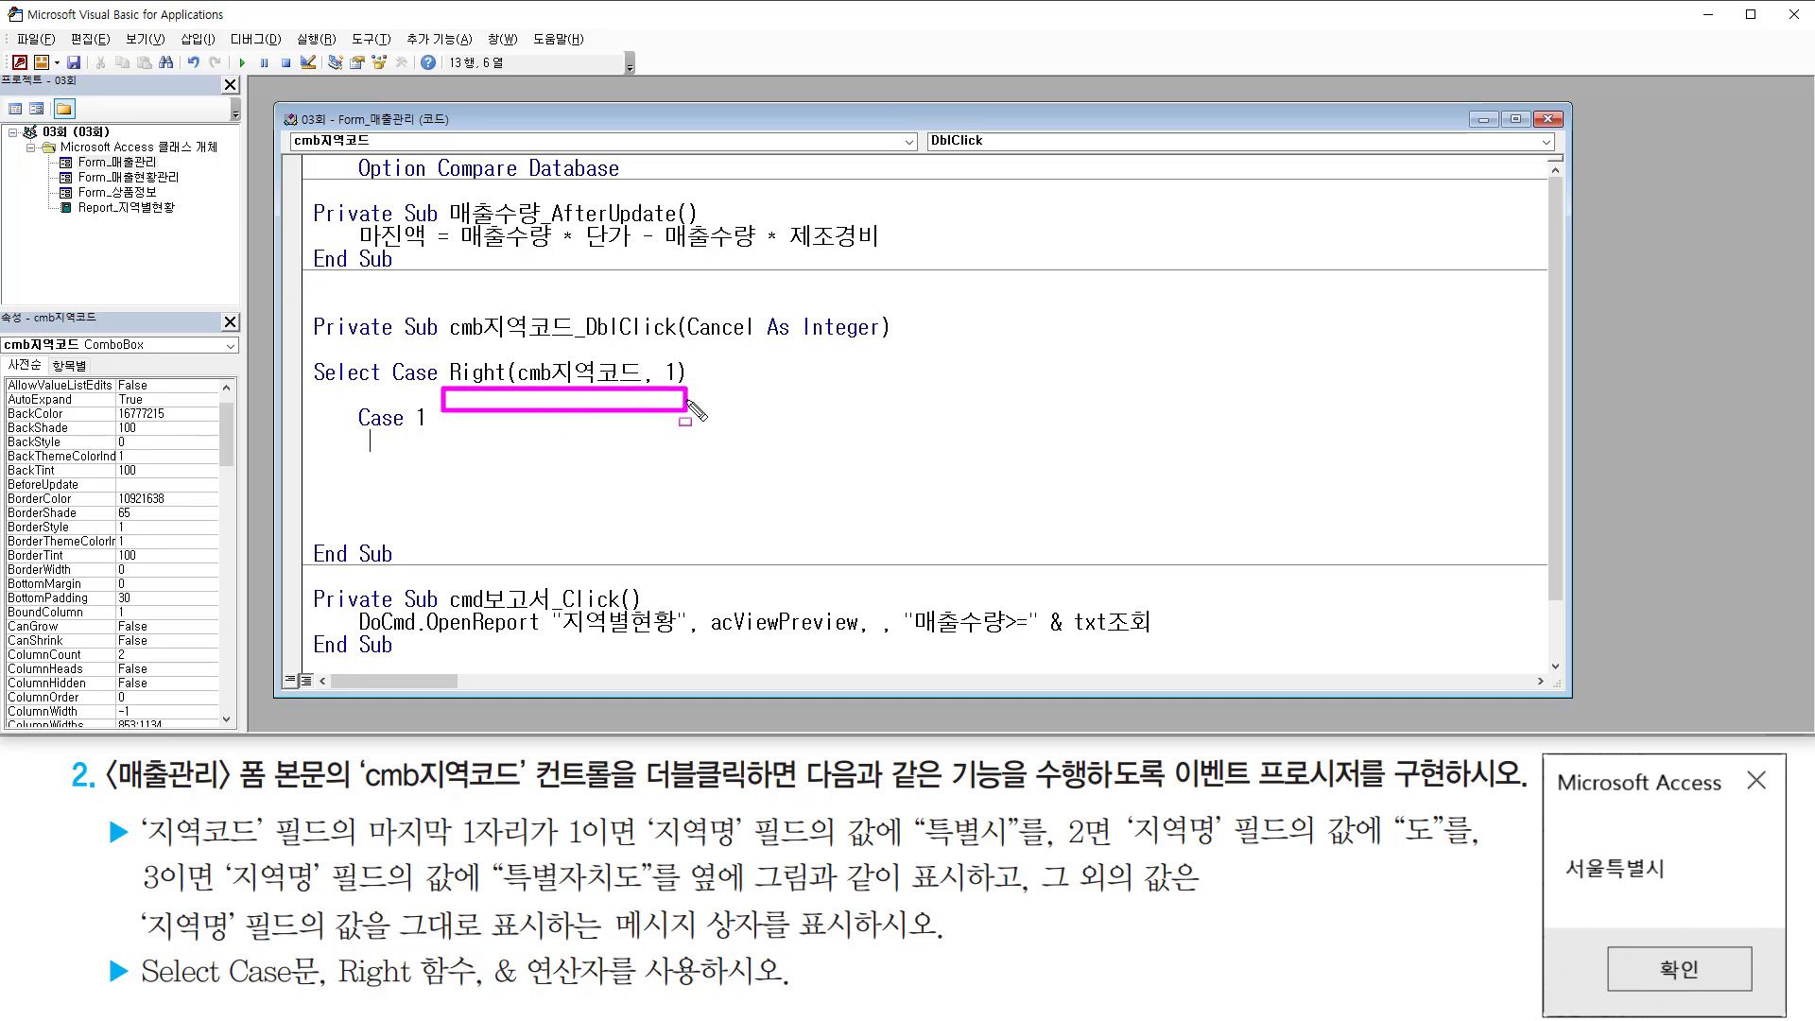
{"action": "key", "text": "Escape"}
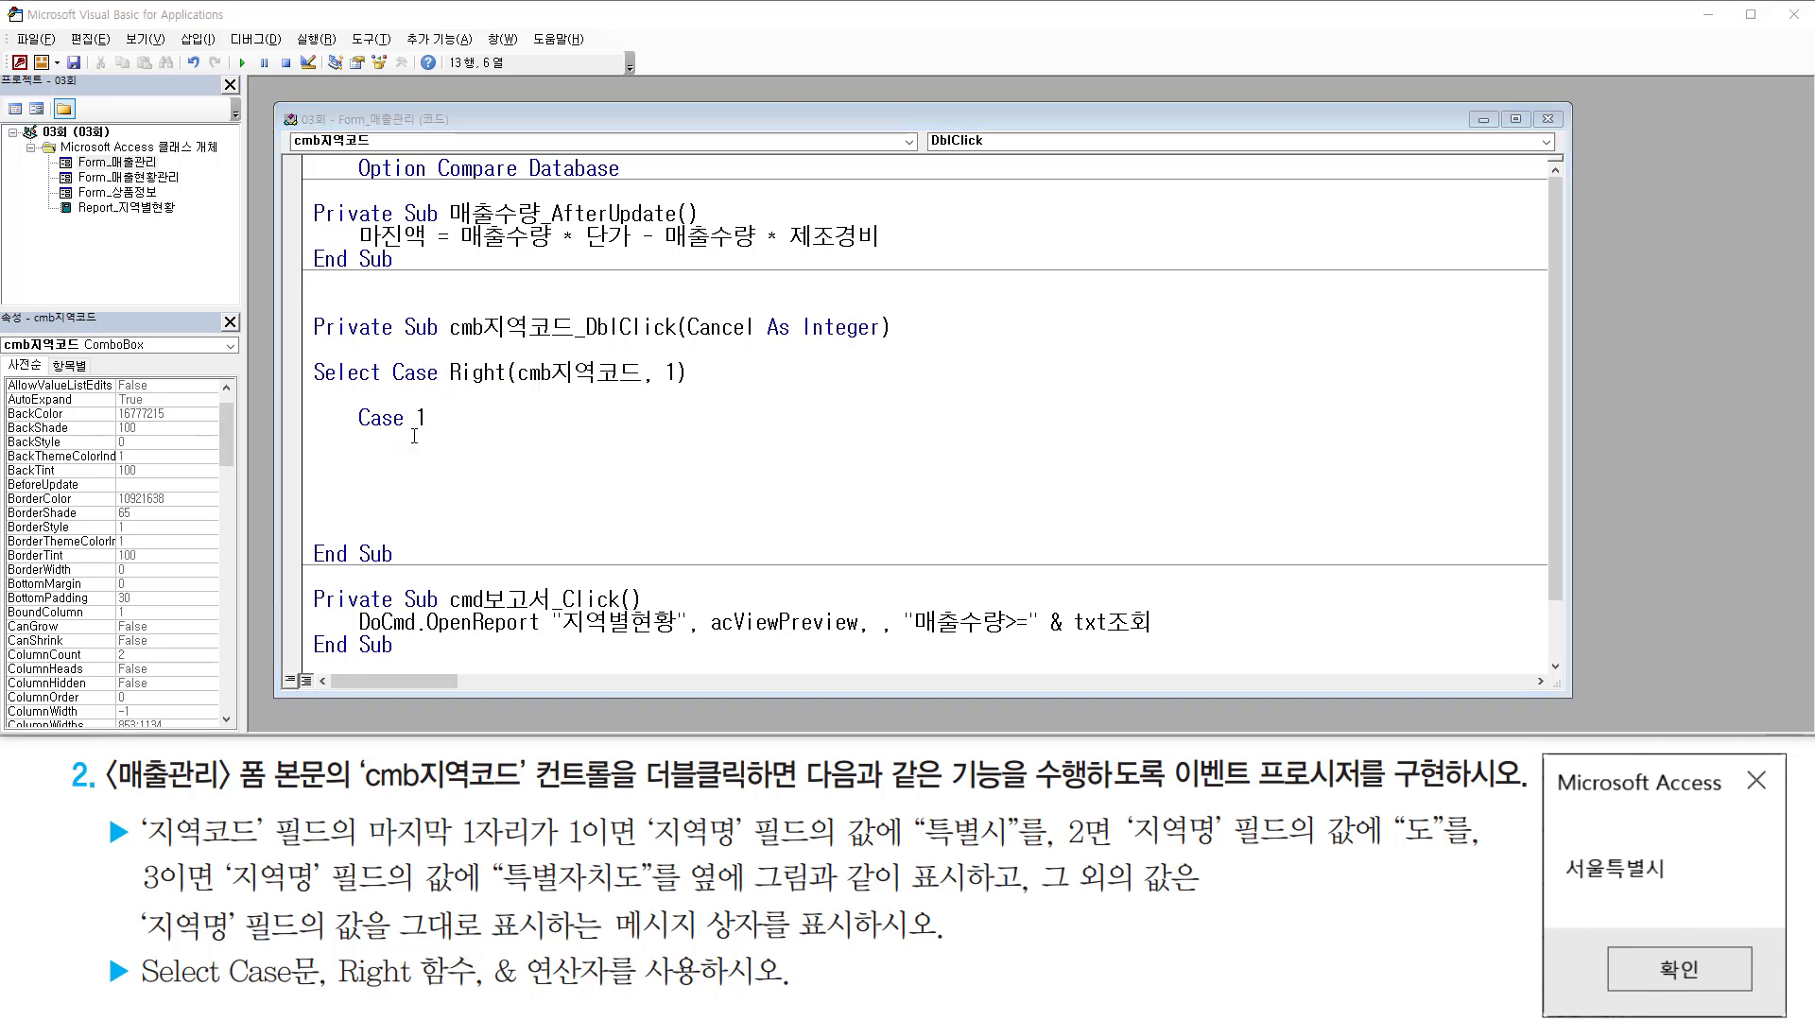
Step: Under Case 1, add an indented msgbox statement that shows [지역명] & "특별시"
{"action": "key", "text": "Tab"}
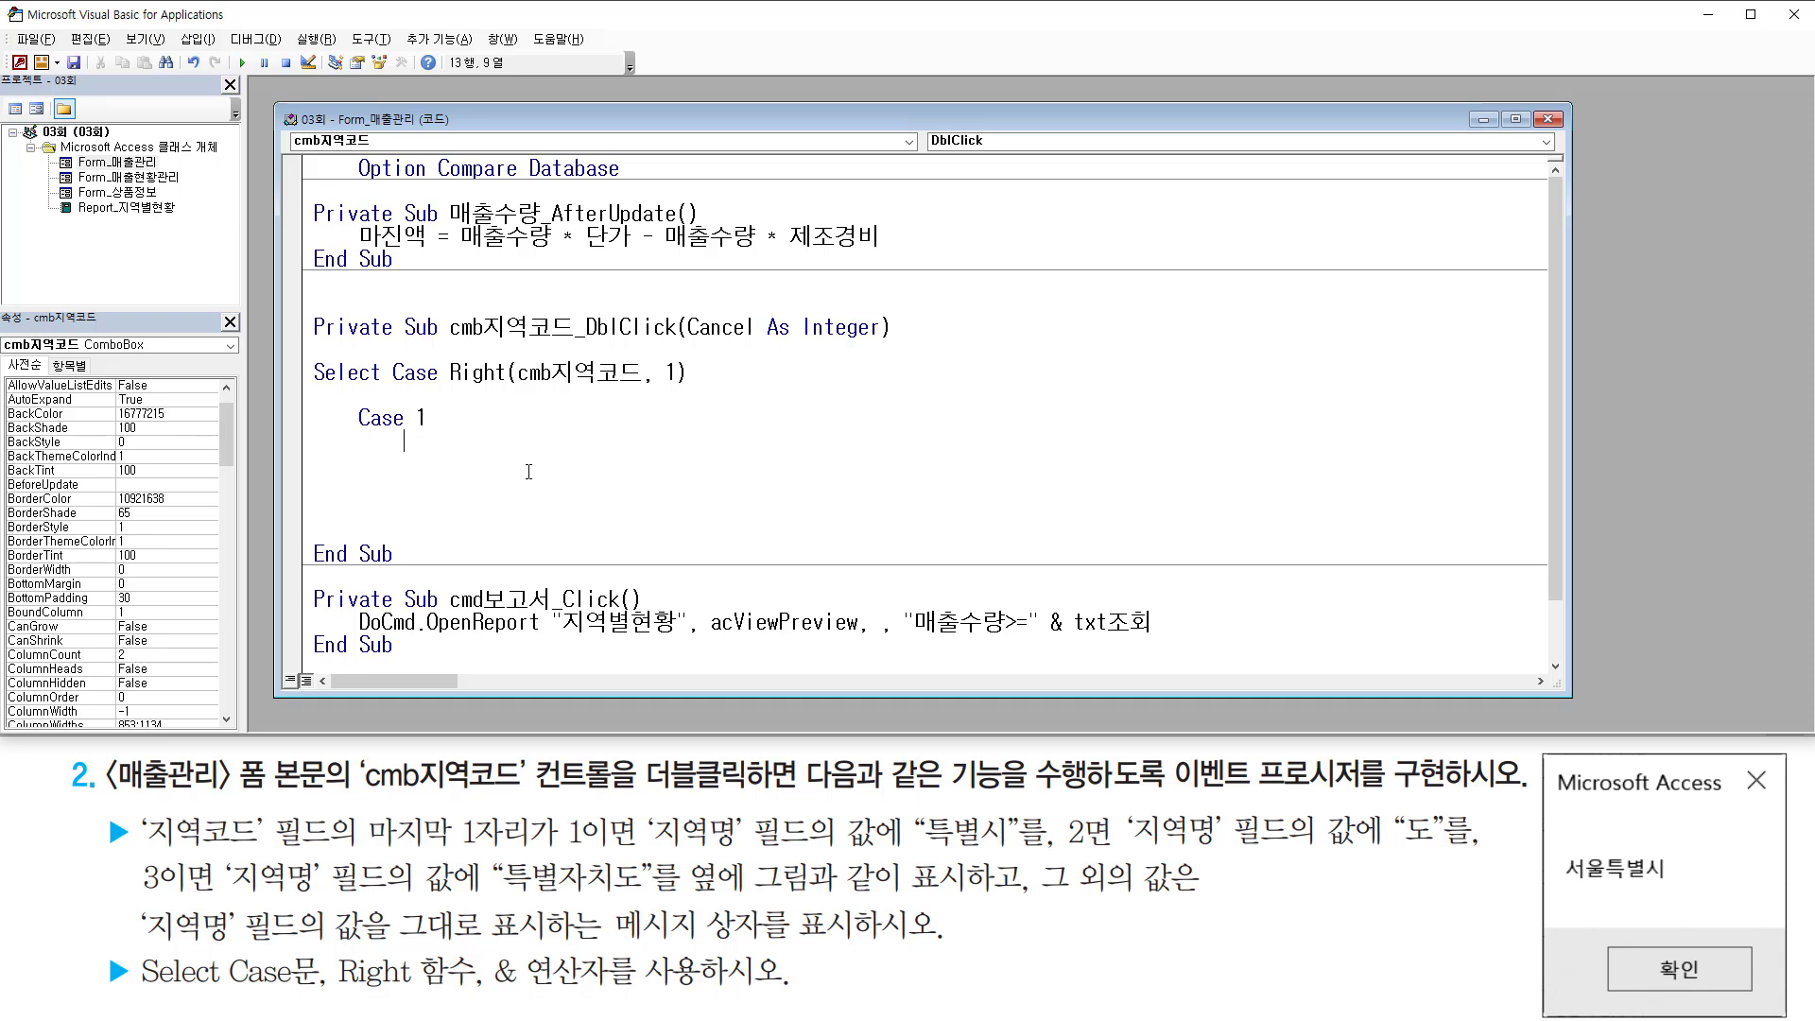
{"action": "type", "text": "msgbox"}
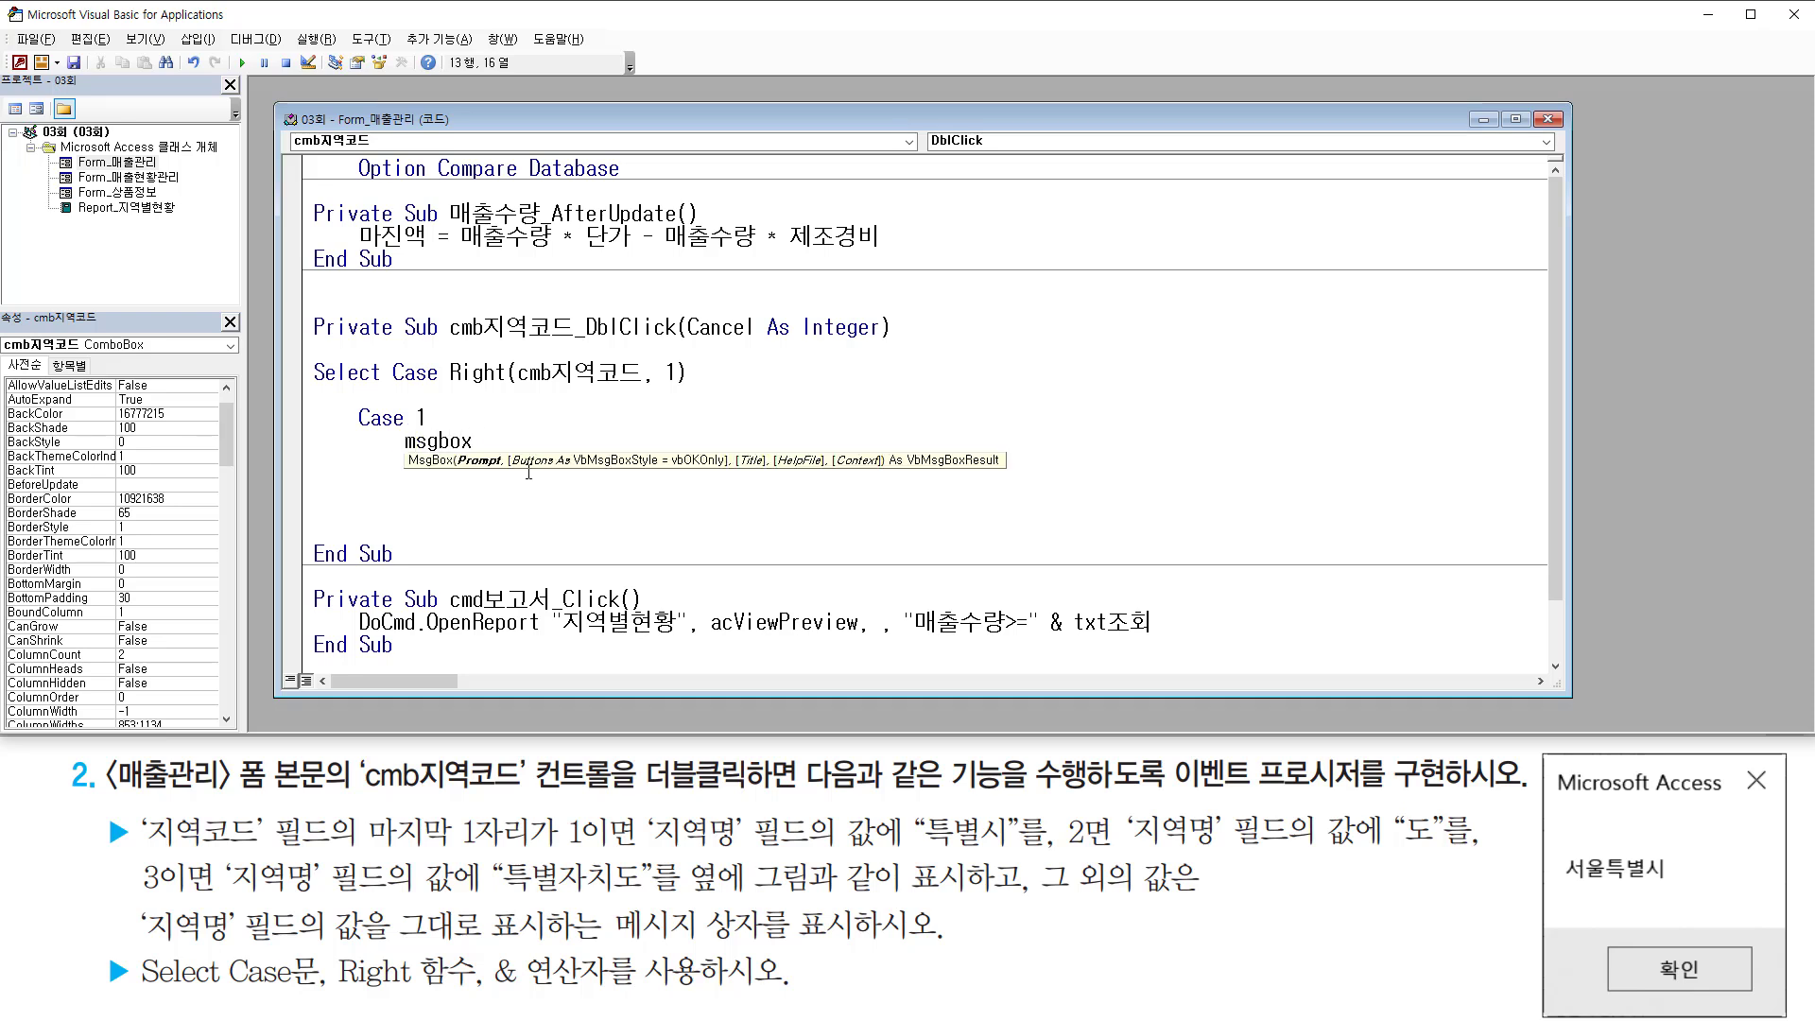
{"action": "left_click_drag", "start_coordinate": [650, 845], "coordinate": [815, 847]}
{"action": "left_click_drag", "start_coordinate": [908, 809], "coordinate": [1023, 847]}
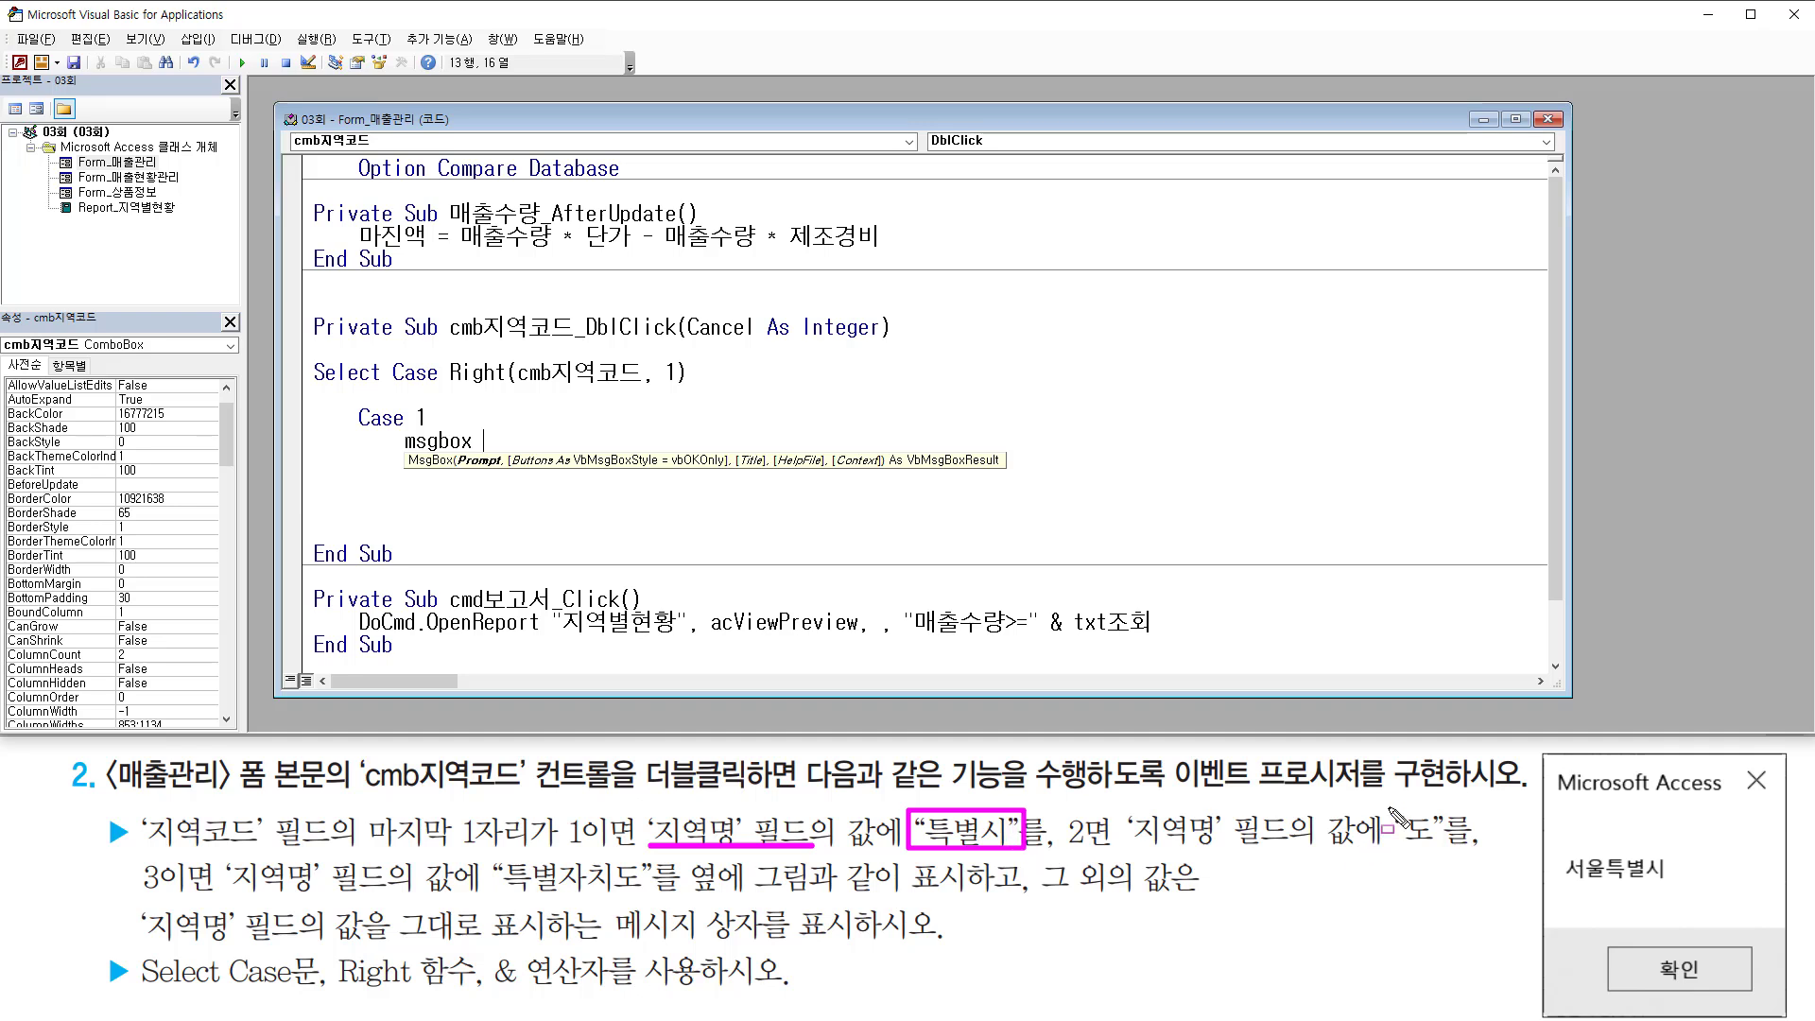
{"action": "left_click_drag", "start_coordinate": [1388, 803], "coordinate": [1438, 848]}
{"action": "mouse_move", "coordinate": [489, 856]}
{"action": "left_mouse_down"}
{"action": "mouse_move", "coordinate": [493, 885]}
{"action": "mouse_move", "coordinate": [653, 894]}
{"action": "left_mouse_up"}
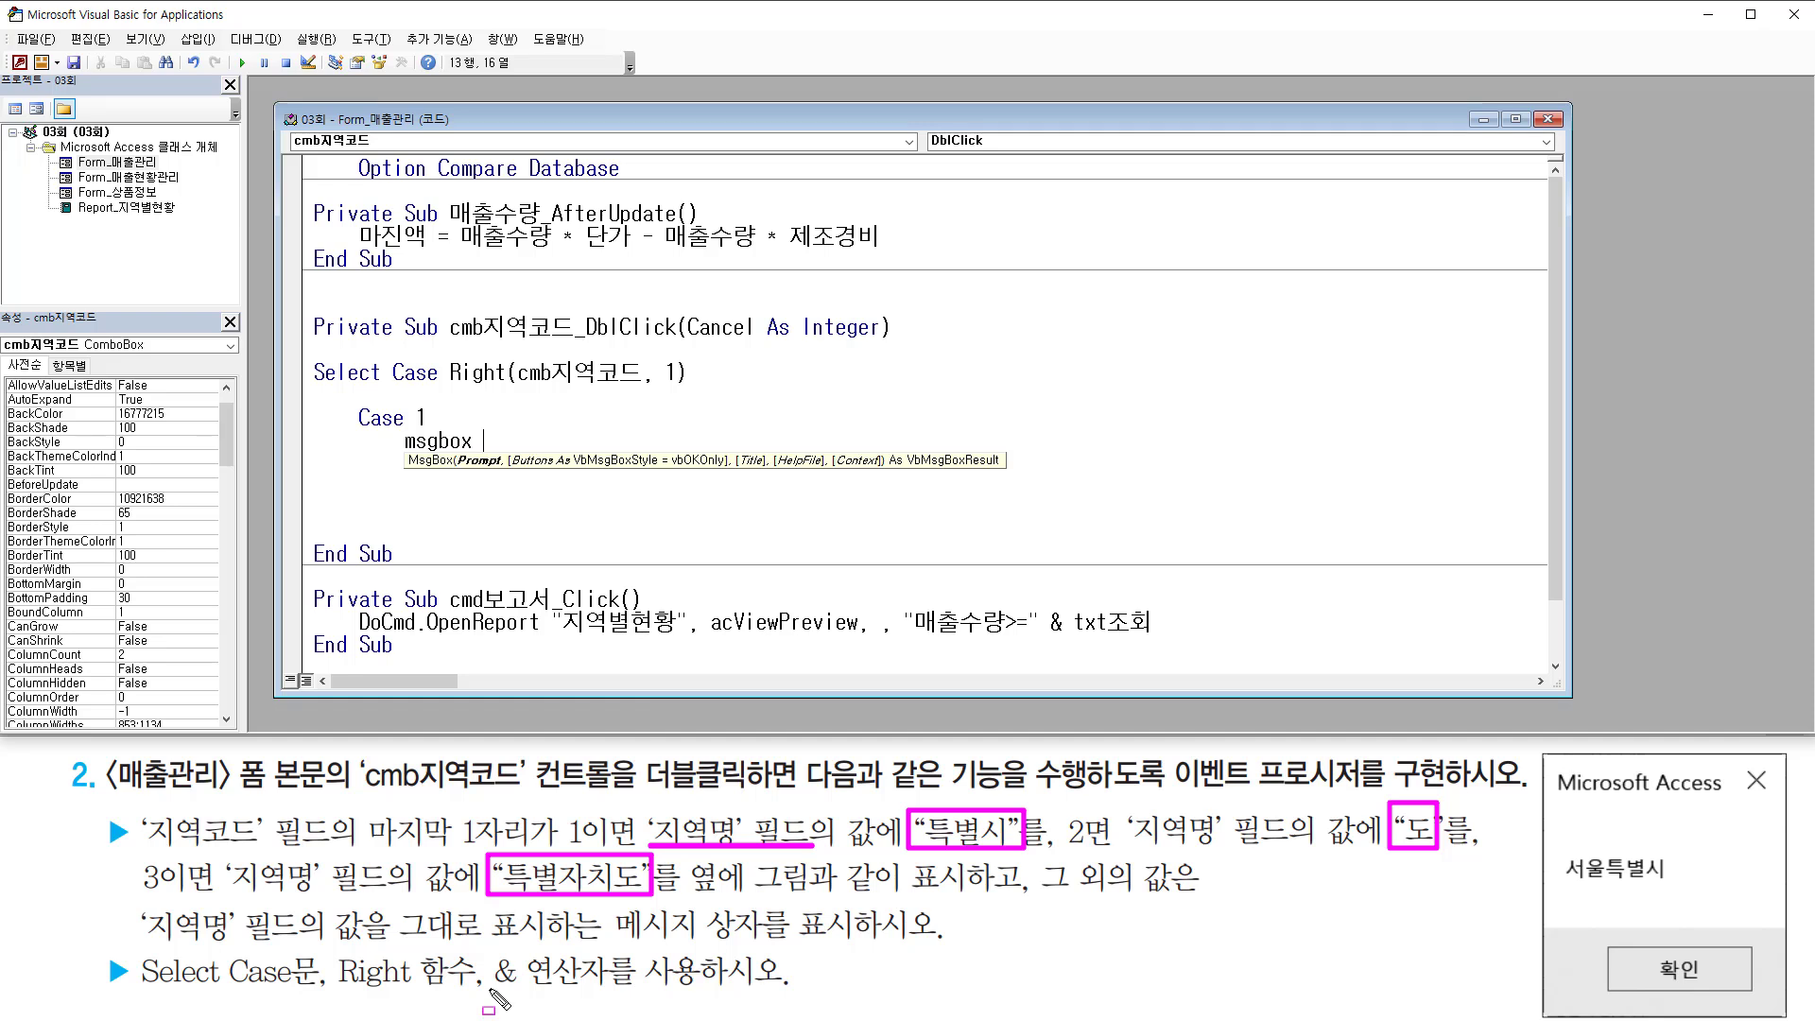
{"action": "key", "text": "Escape"}
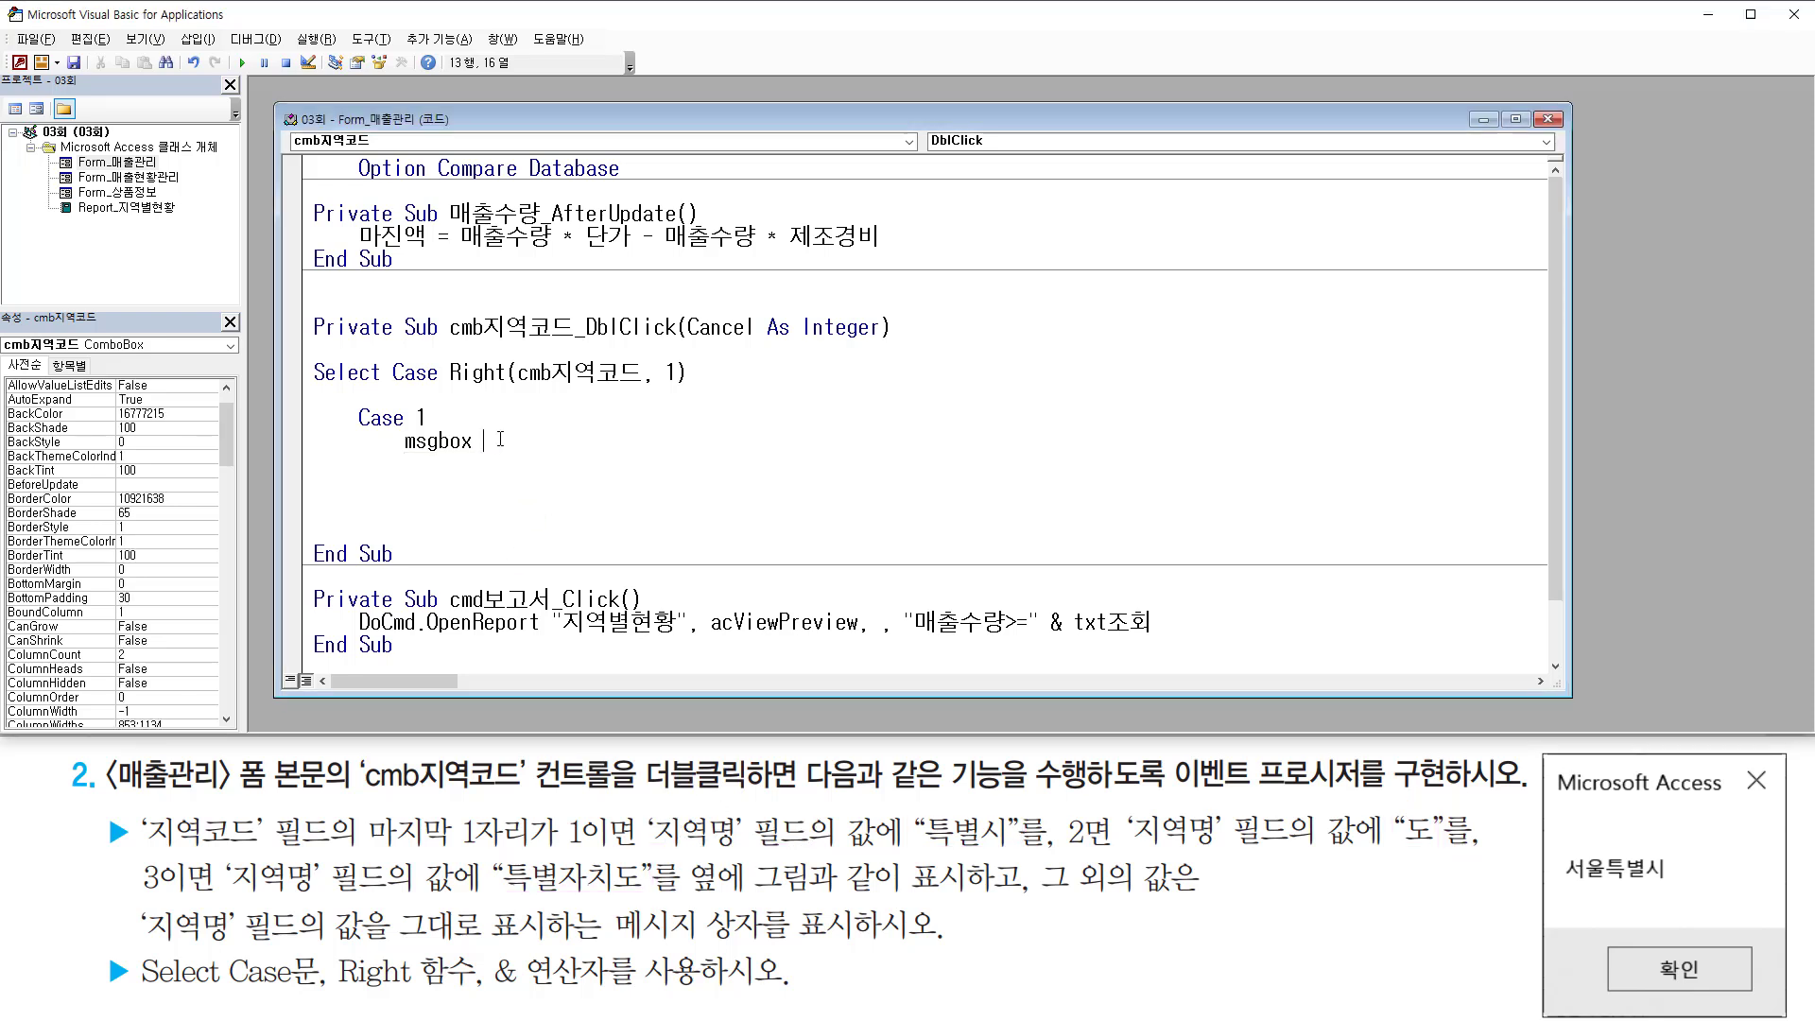
{"action": "type", "text": "[wl"}
{"action": "key", "text": "BackSpace"}
{"action": "key", "text": "BackSpace"}
{"action": "type", "text": "지역명] &"}
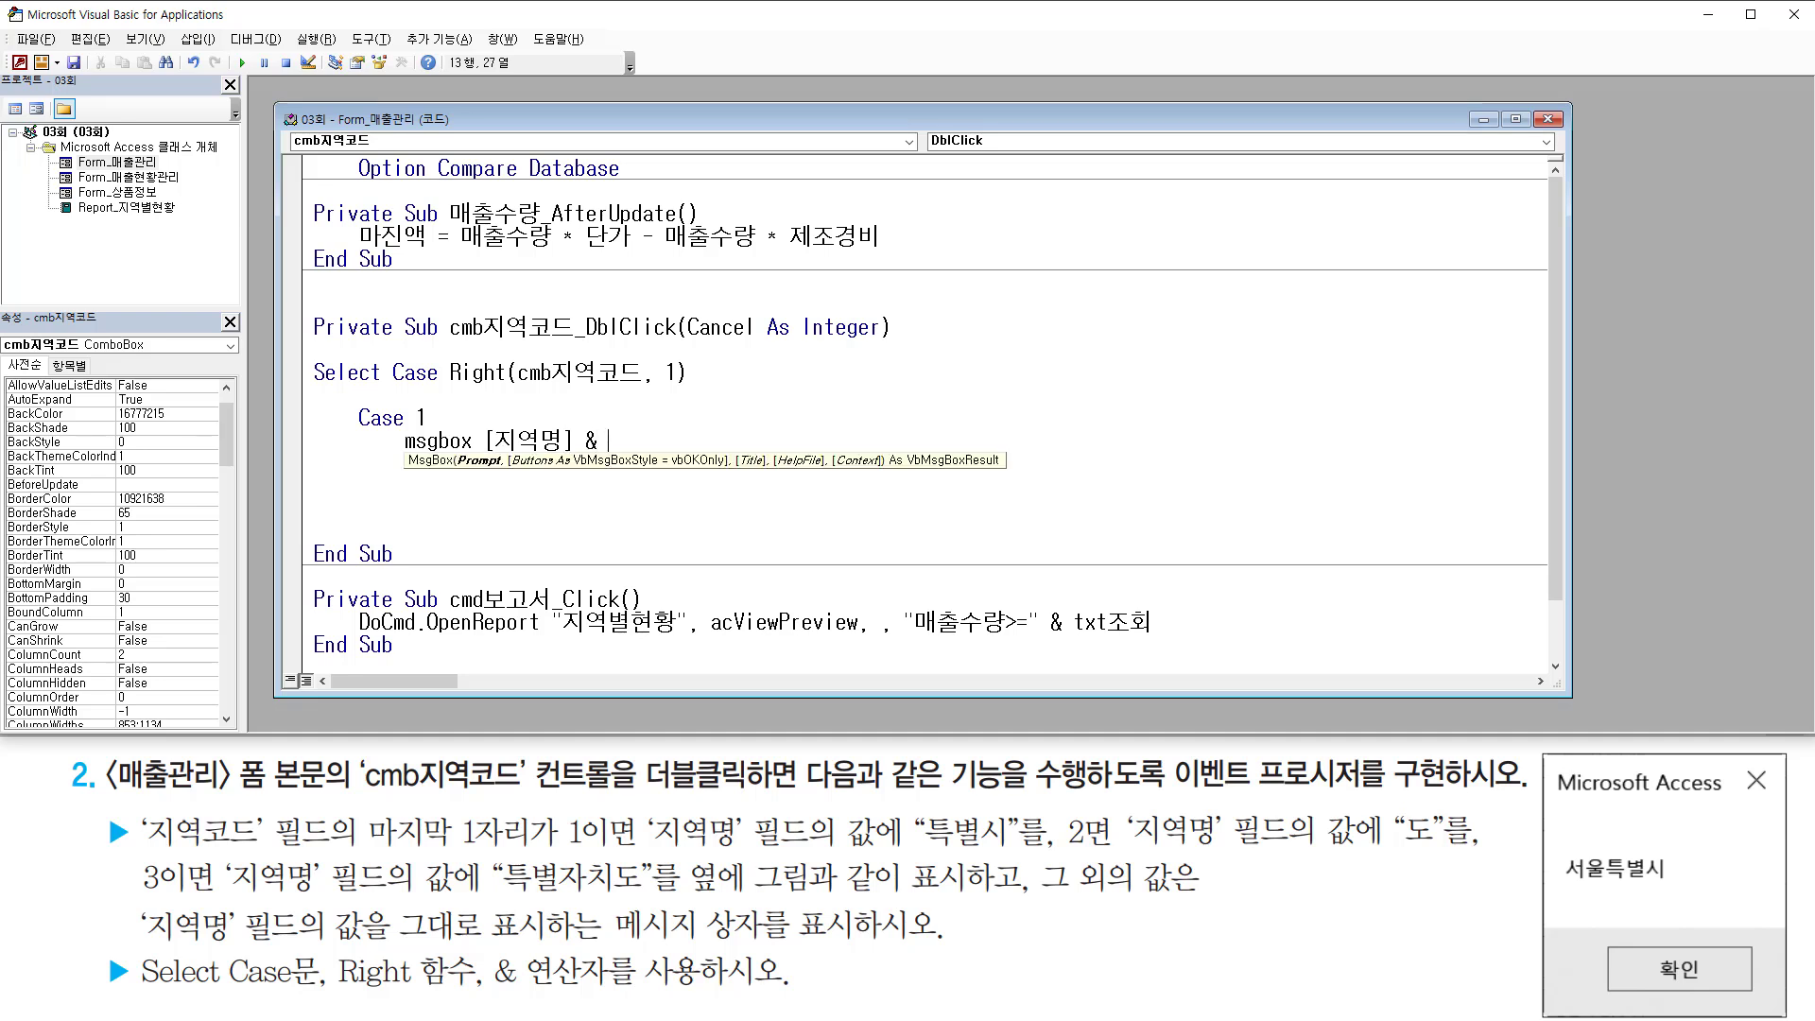
{"action": "type", "text": " \"특별시"}
Step: Duplicate the two-line Case 1 block three times below the original, separated by blank lines
{"action": "key", "text": "shift+Home"}
{"action": "key", "text": "shift+Up"}
{"action": "key", "text": "shift+Home"}
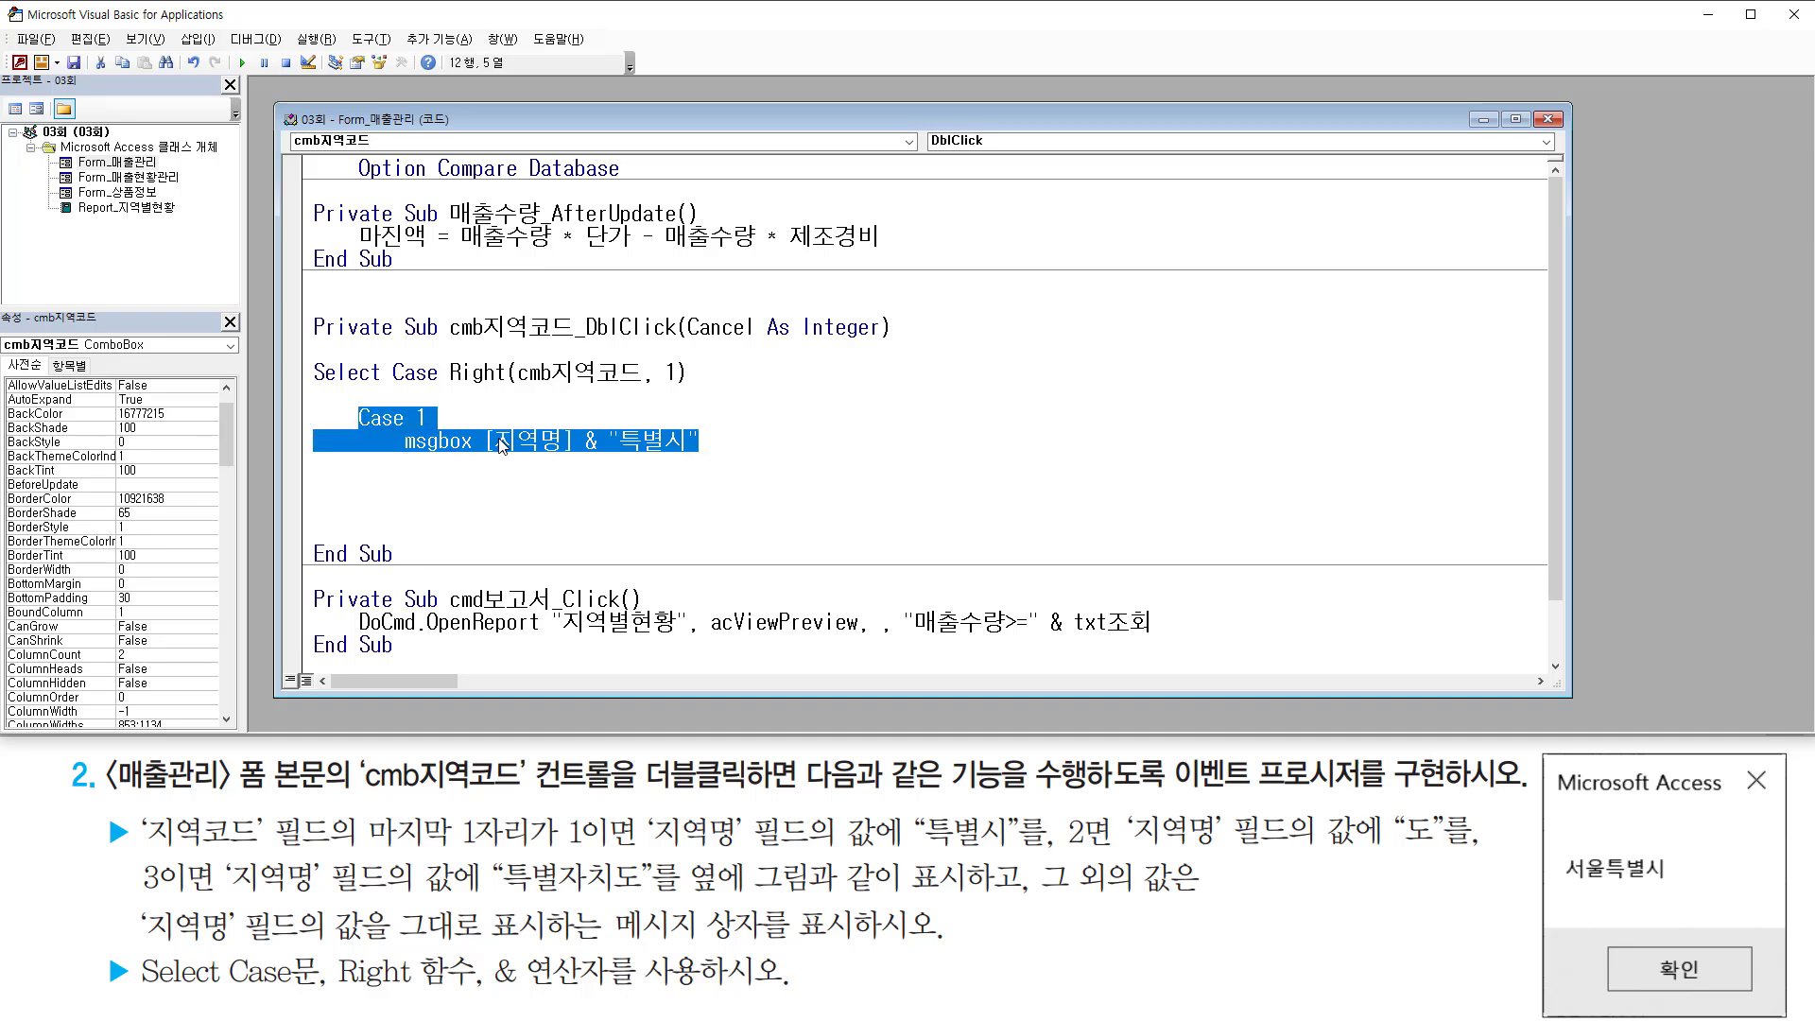
{"action": "key", "text": "shift+Home"}
{"action": "key", "text": "ctrl+c"}
{"action": "key", "text": "ctrl+v"}
{"action": "key", "text": "Return"}
{"action": "key", "text": "ctrl+v"}
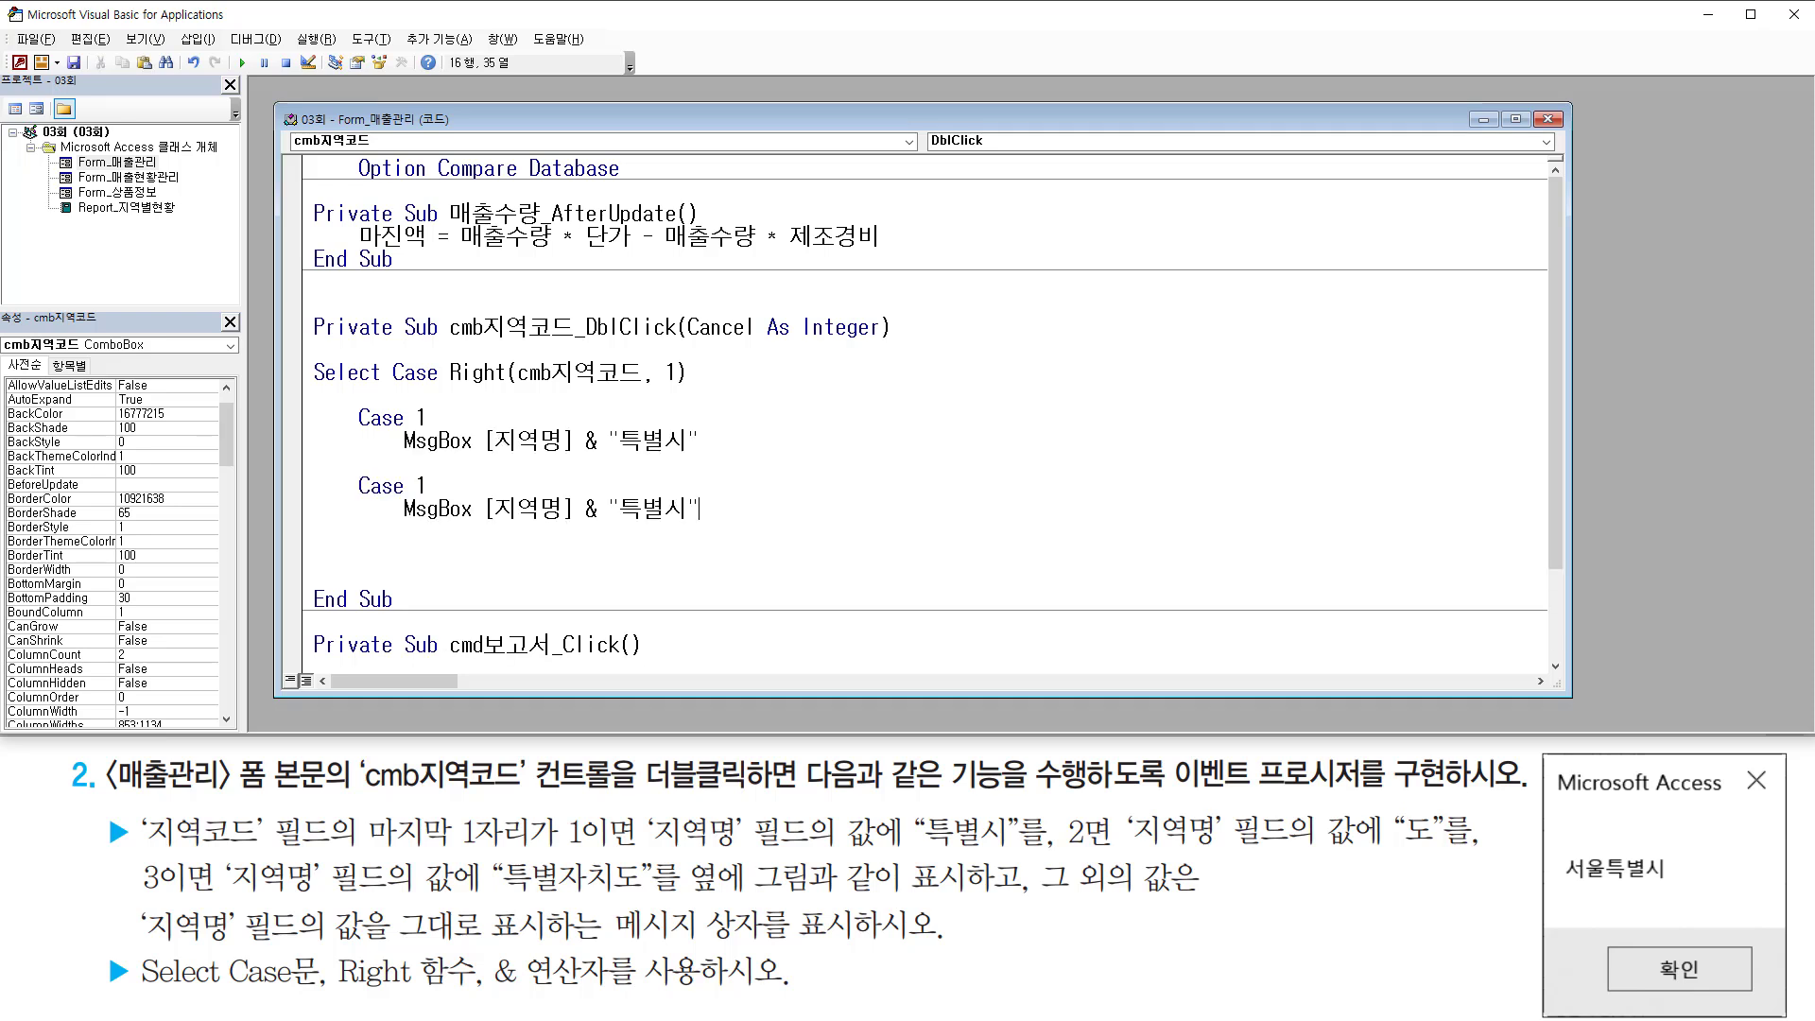
{"action": "key", "text": "Return"}
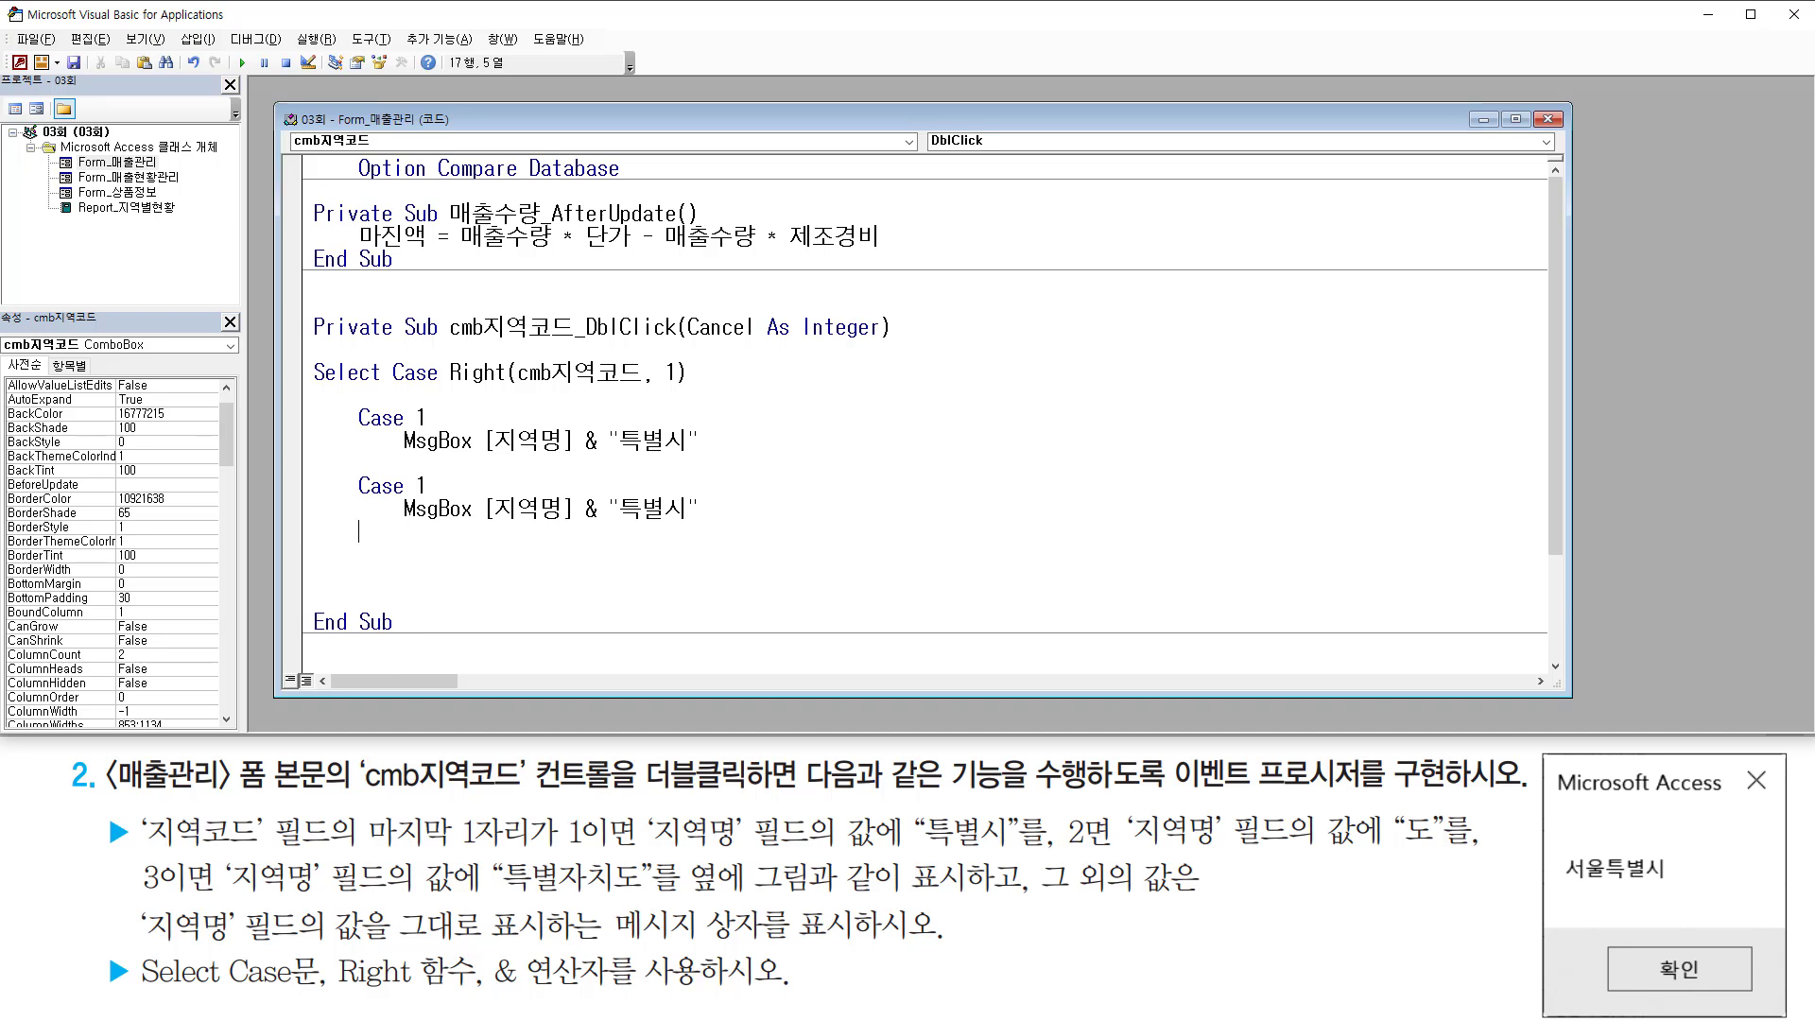
{"action": "key", "text": "ctrl+v"}
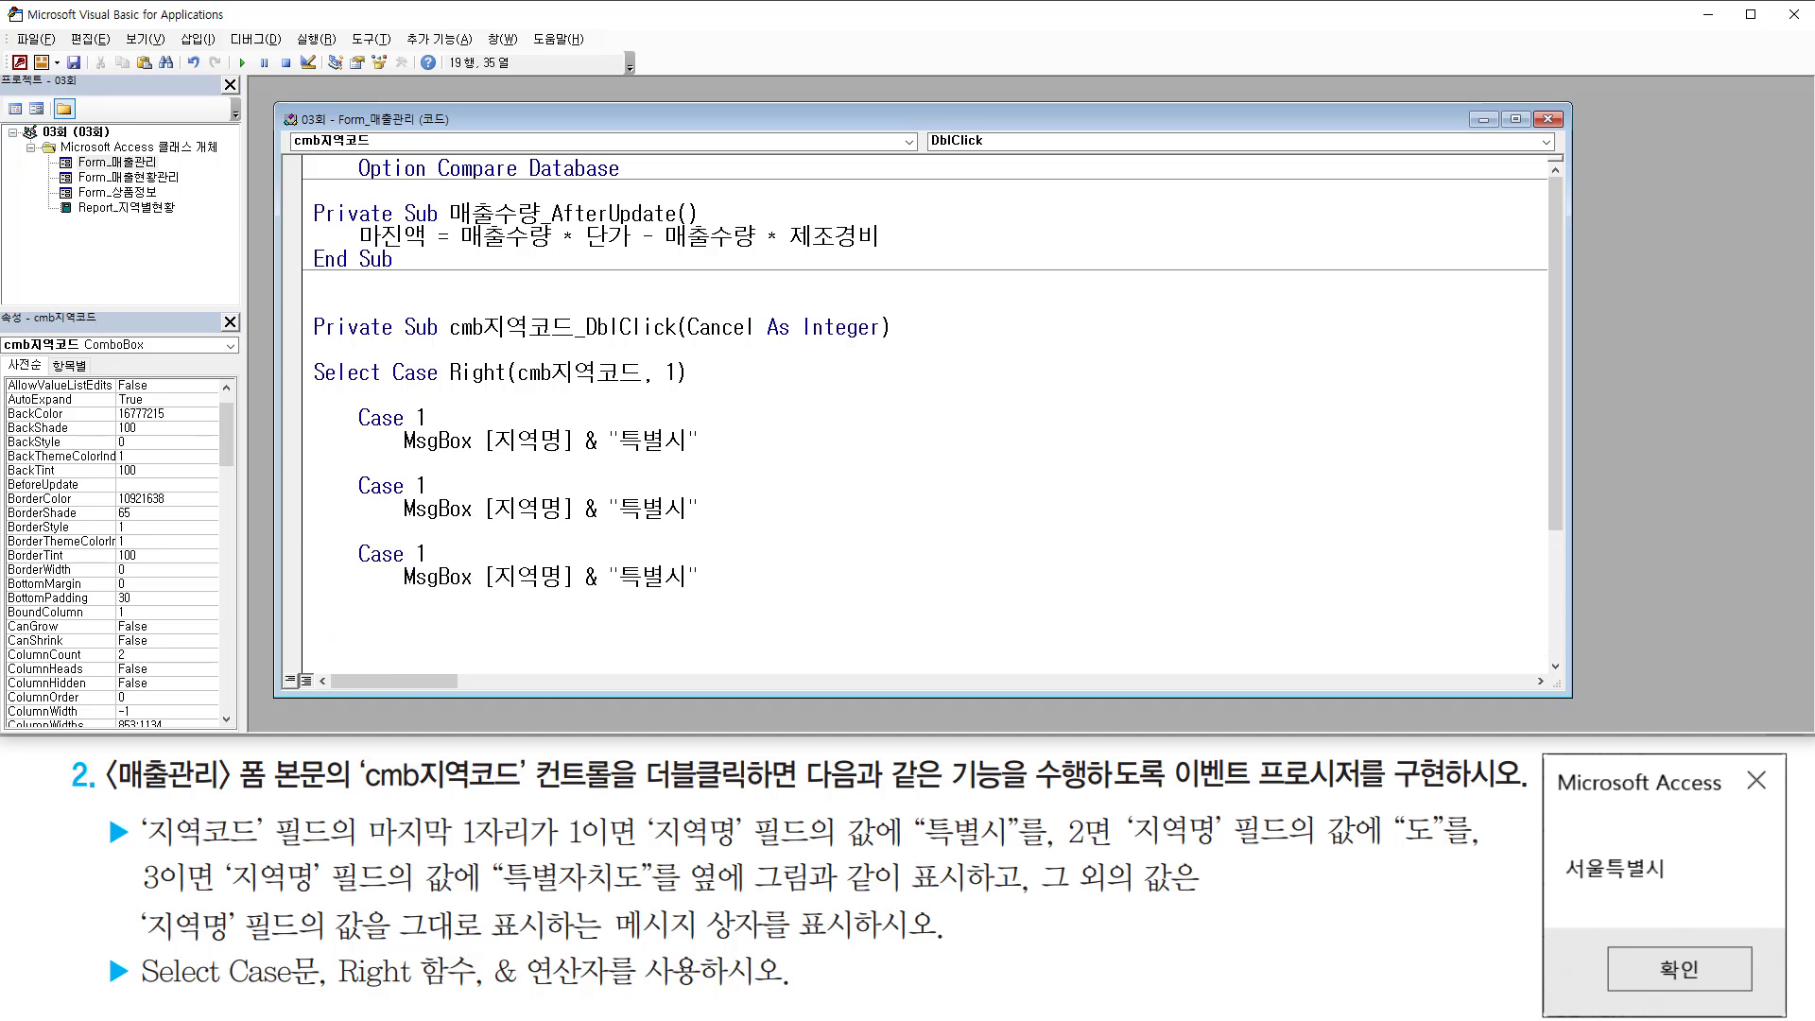
{"action": "key", "text": "Return"}
{"action": "key", "text": "Return"}
{"action": "key", "text": "BackSpace"}
{"action": "key", "text": "ctrl+v"}
Step: Set the second branch's case value to 2 and the third branch's to 3
{"action": "key", "text": "Up"}
{"action": "key", "text": "Up"}
{"action": "key", "text": "Up"}
{"action": "key", "text": "Up"}
{"action": "key", "text": "Up"}
{"action": "key", "text": "Up"}
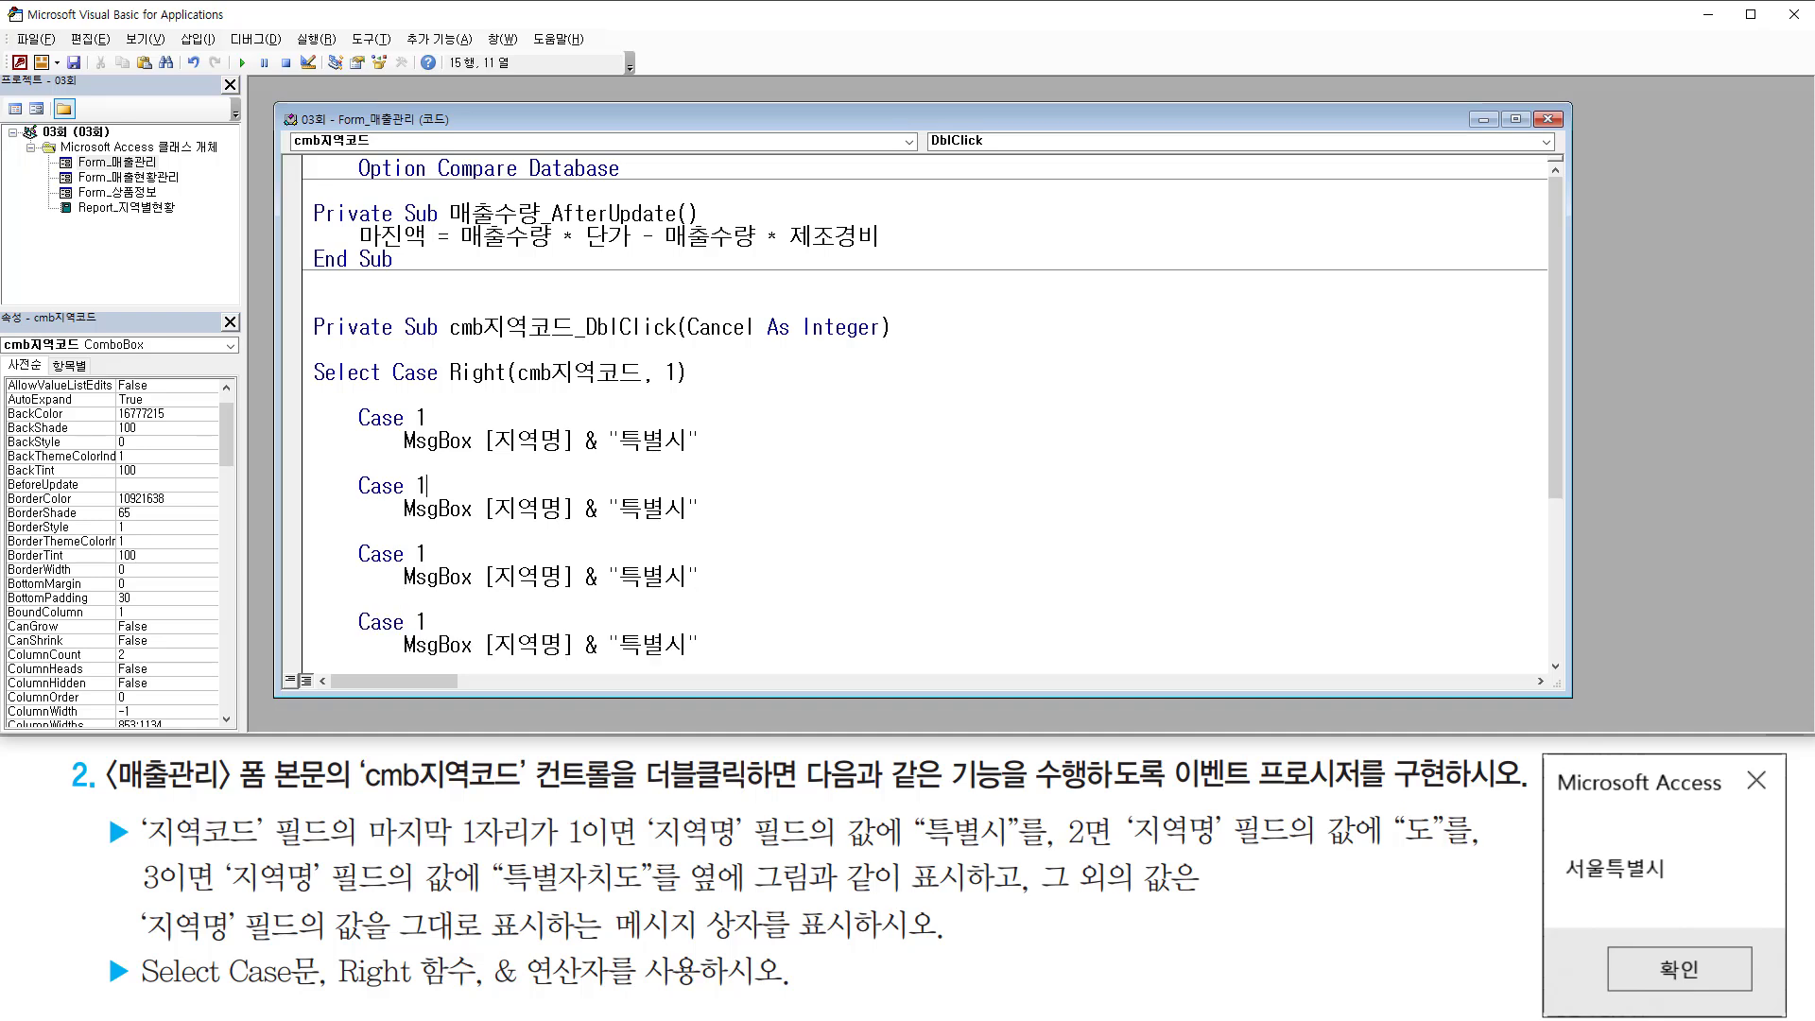
{"action": "key", "text": "BackSpace"}
{"action": "type", "text": "2"}
{"action": "left_click_drag", "start_coordinate": [440, 386], "coordinate": [689, 386]}
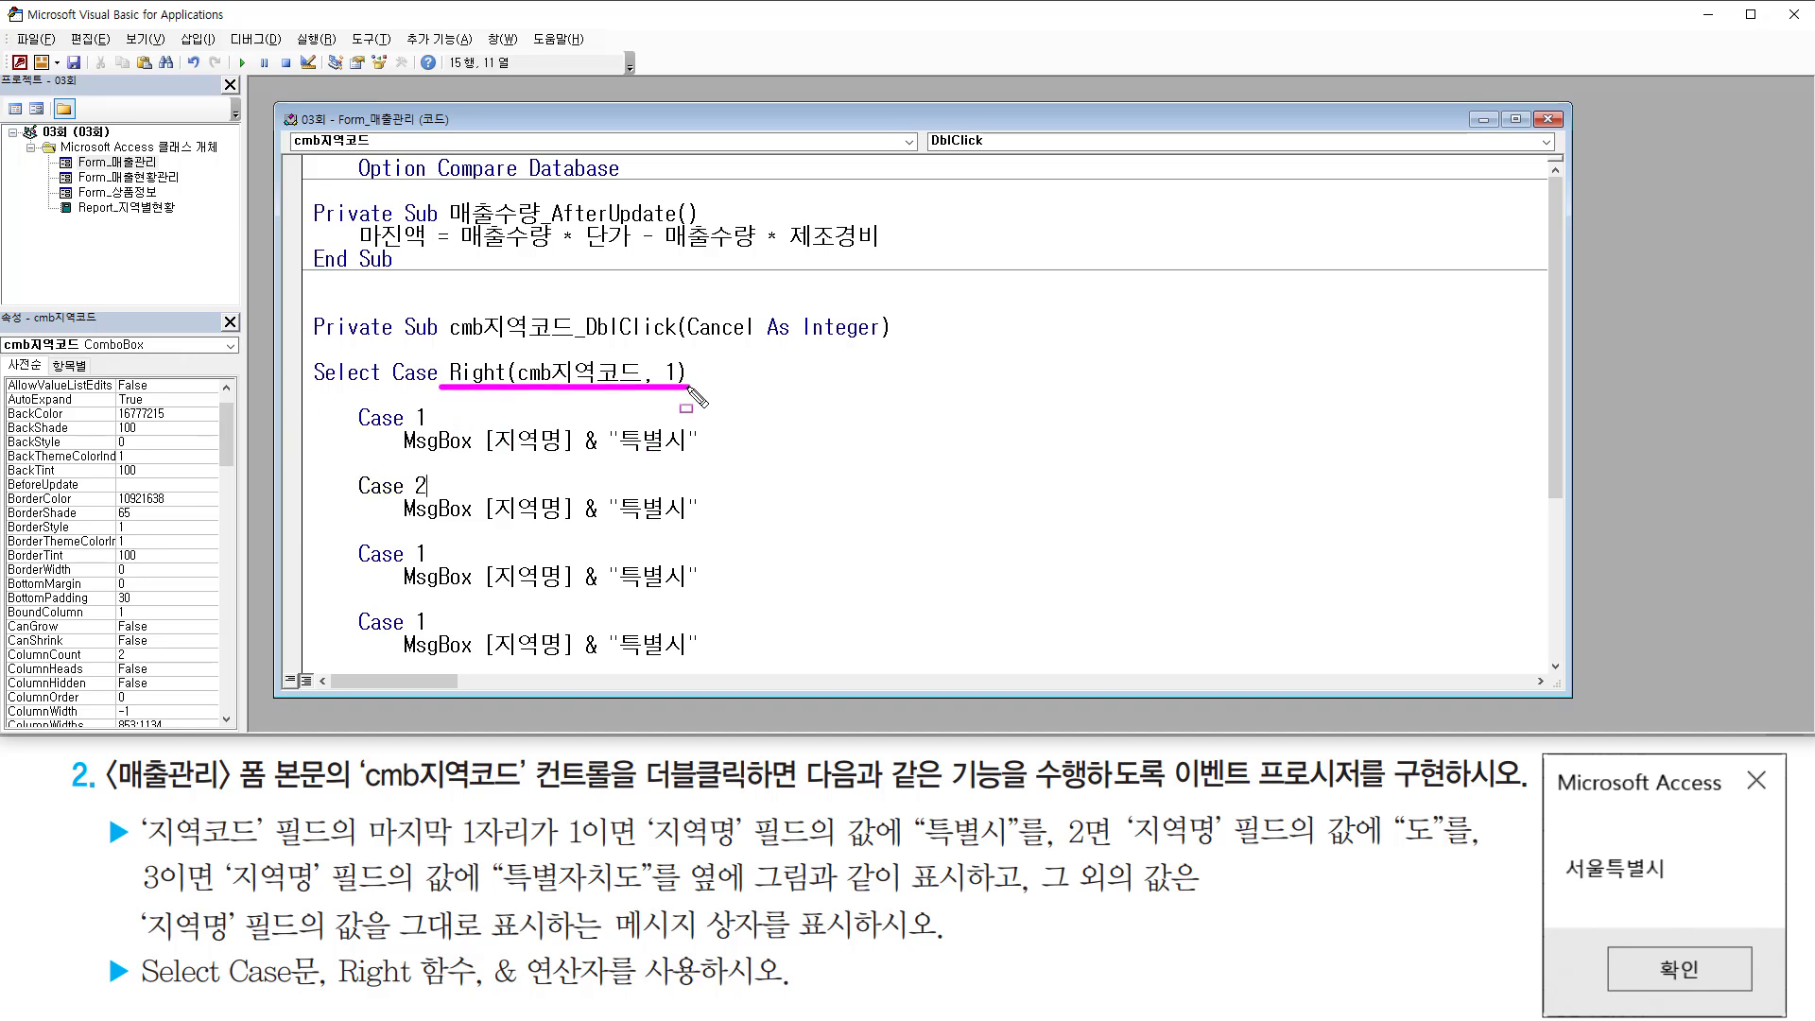
{"action": "left_click_drag", "start_coordinate": [410, 497], "coordinate": [436, 495]}
{"action": "key", "text": "Escape"}
{"action": "left_click", "coordinate": [420, 559]}
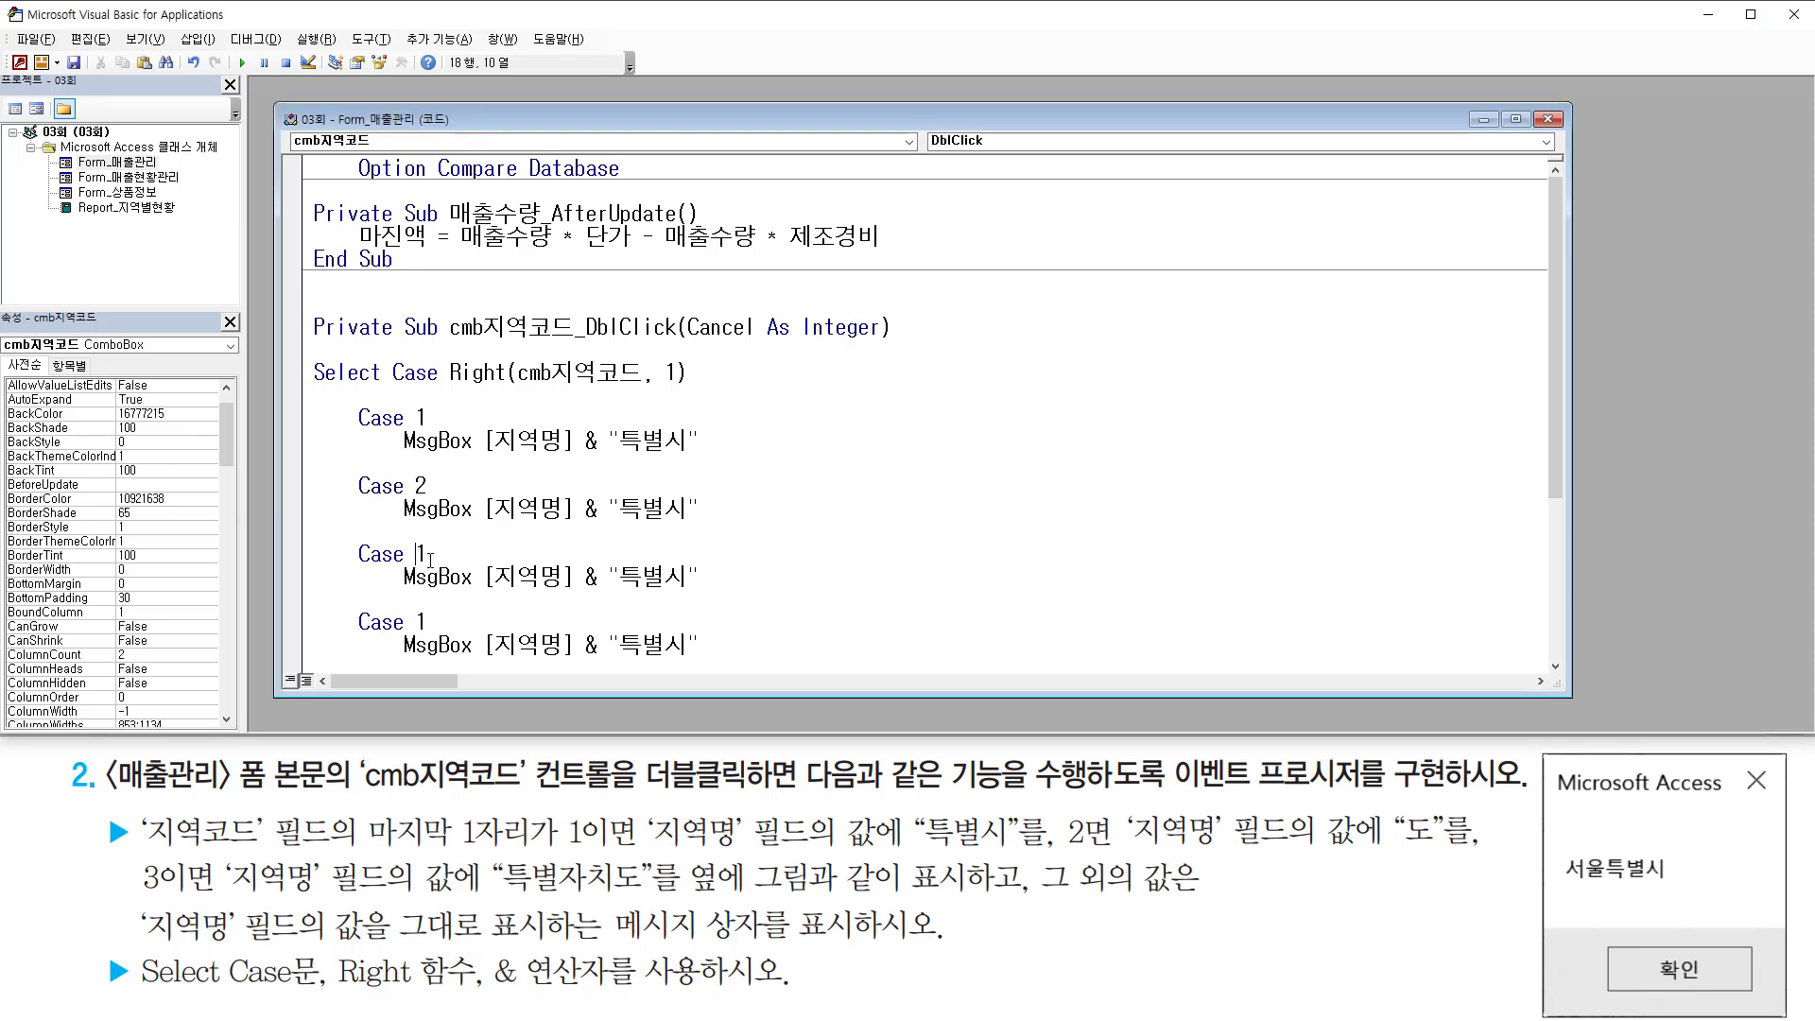
{"action": "key", "text": "Delete"}
{"action": "type", "text": "3"}
Step: Replace the message text in the Case 2 branch with "도"
{"action": "key", "text": "Up"}
{"action": "key", "text": "Up"}
{"action": "left_click_drag", "start_coordinate": [619, 508], "coordinate": [665, 509]}
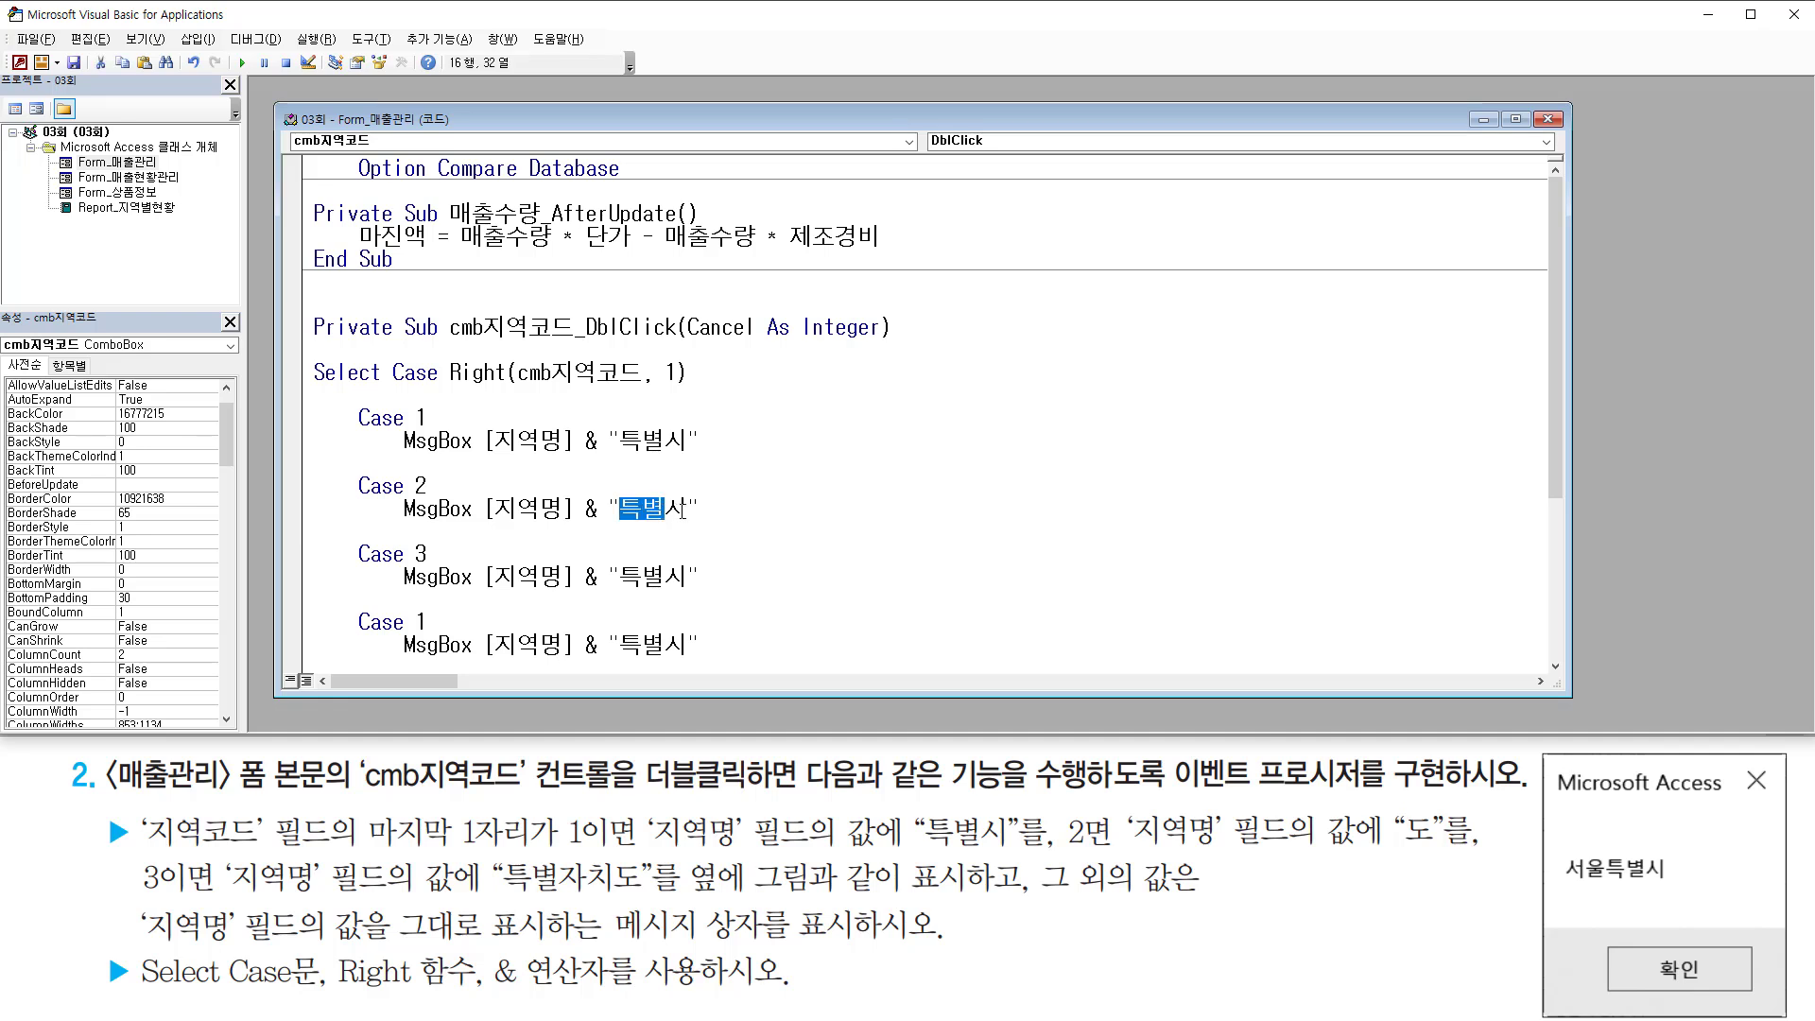
{"action": "key", "text": "Delete"}
{"action": "key", "text": "Delete"}
{"action": "type", "text": "도"}
Step: Change the message text in the Case 3 branch to "특별자치도"
{"action": "key", "text": "Down"}
{"action": "key", "text": "Down"}
{"action": "key", "text": "Down"}
{"action": "key", "text": "Right"}
{"action": "type", "text": "자치도"}
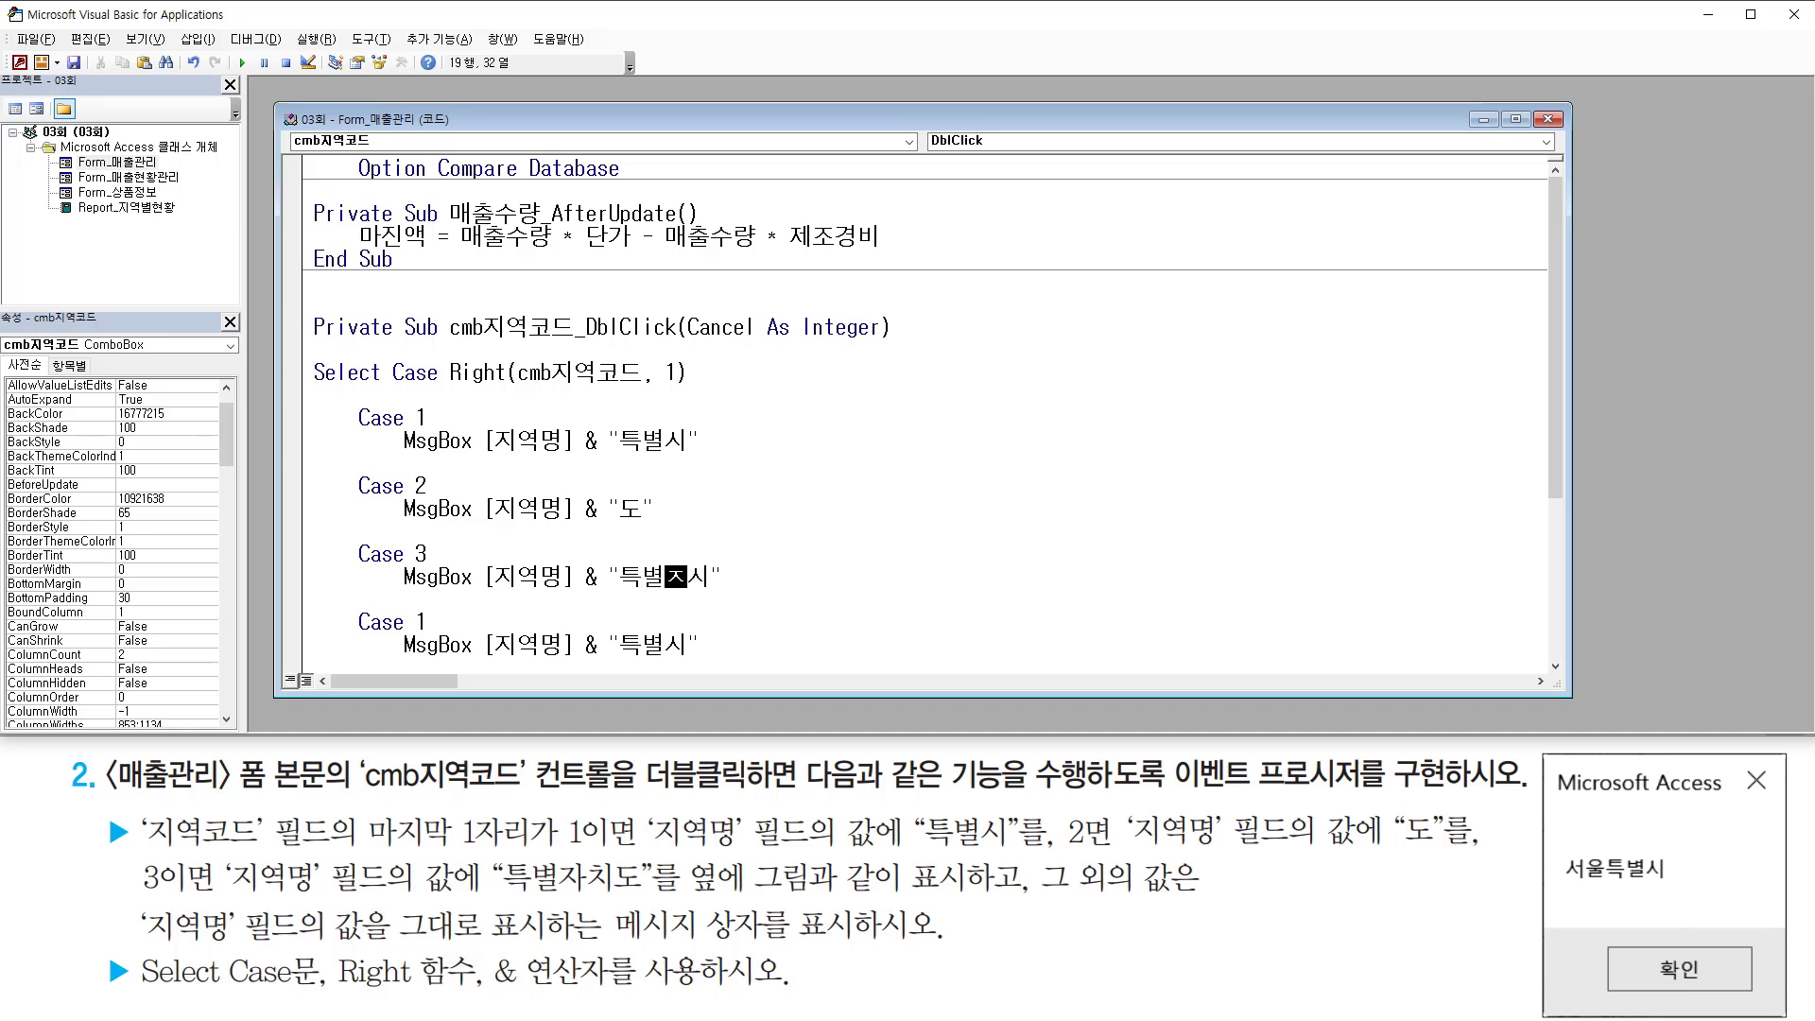
{"action": "key", "text": "Delete"}
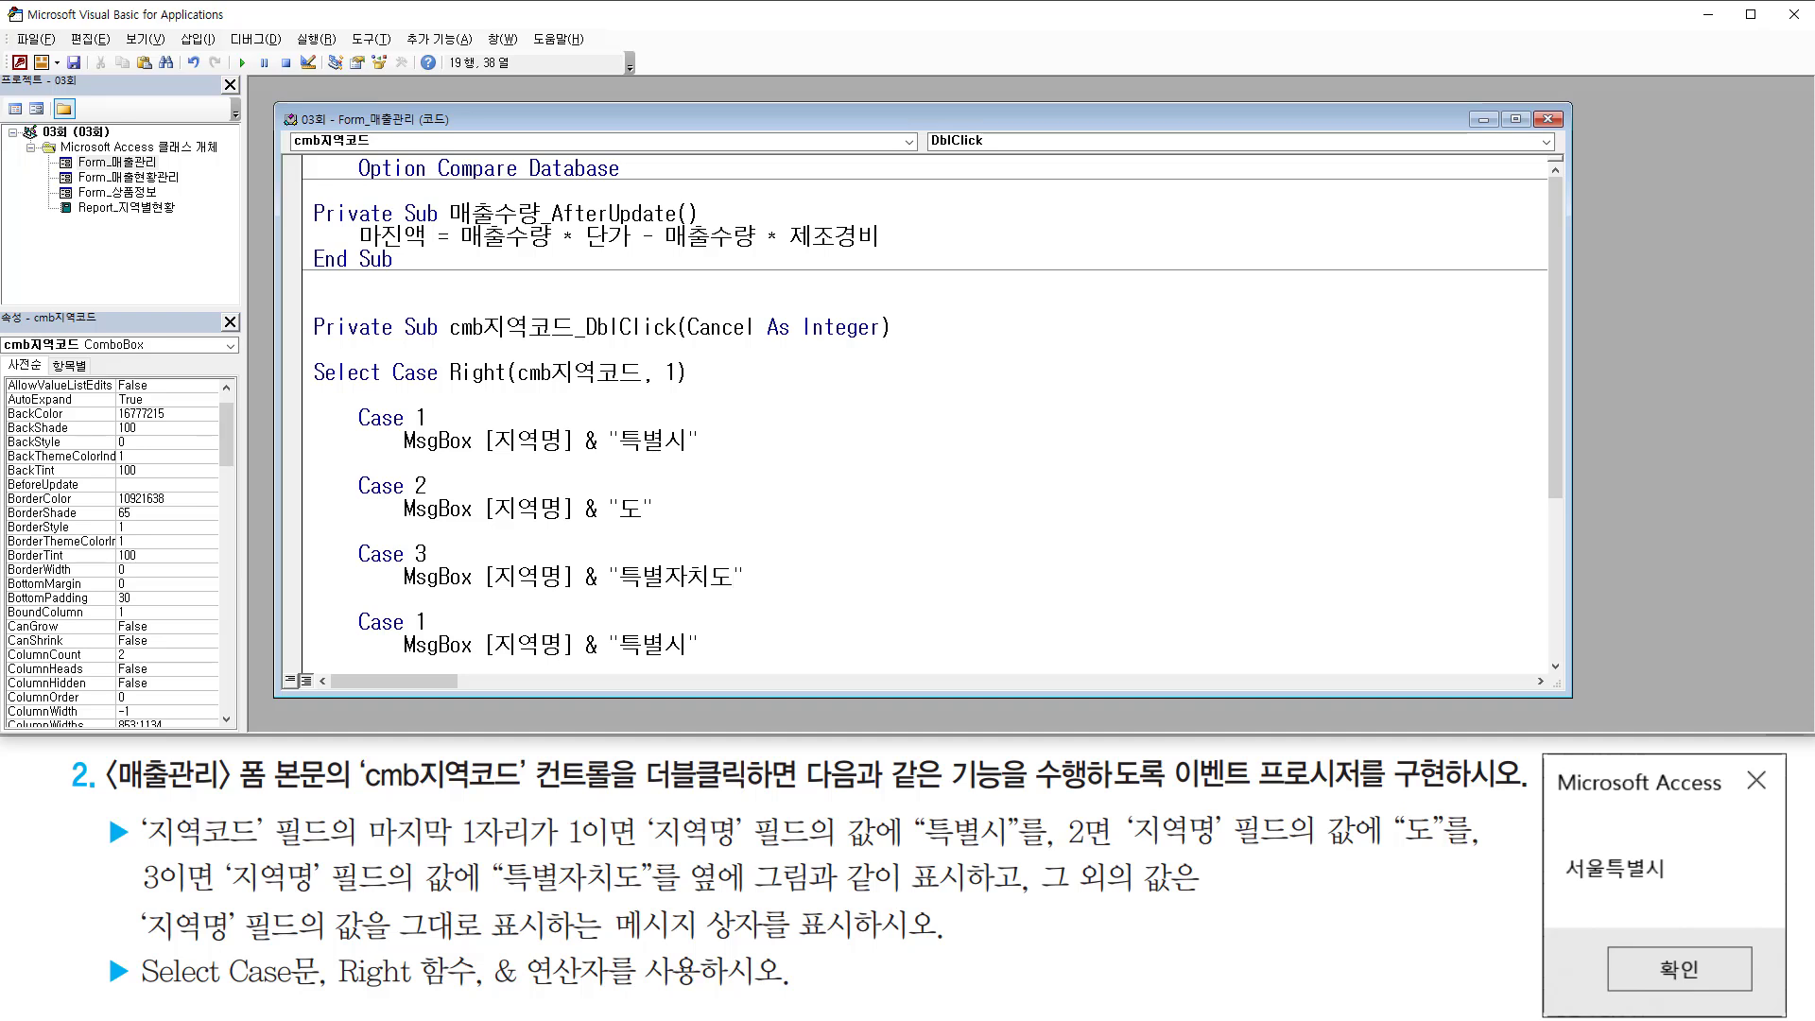
Step: Change the fourth branch to Case Else and remove & "특별시" from its message so that only [지역명] remains
{"action": "key", "text": "ctrl+2"}
{"action": "mouse_move", "coordinate": [349, 396]}
{"action": "left_mouse_down"}
{"action": "mouse_move", "coordinate": [539, 598]}
{"action": "mouse_move", "coordinate": [754, 599]}
{"action": "left_mouse_up"}
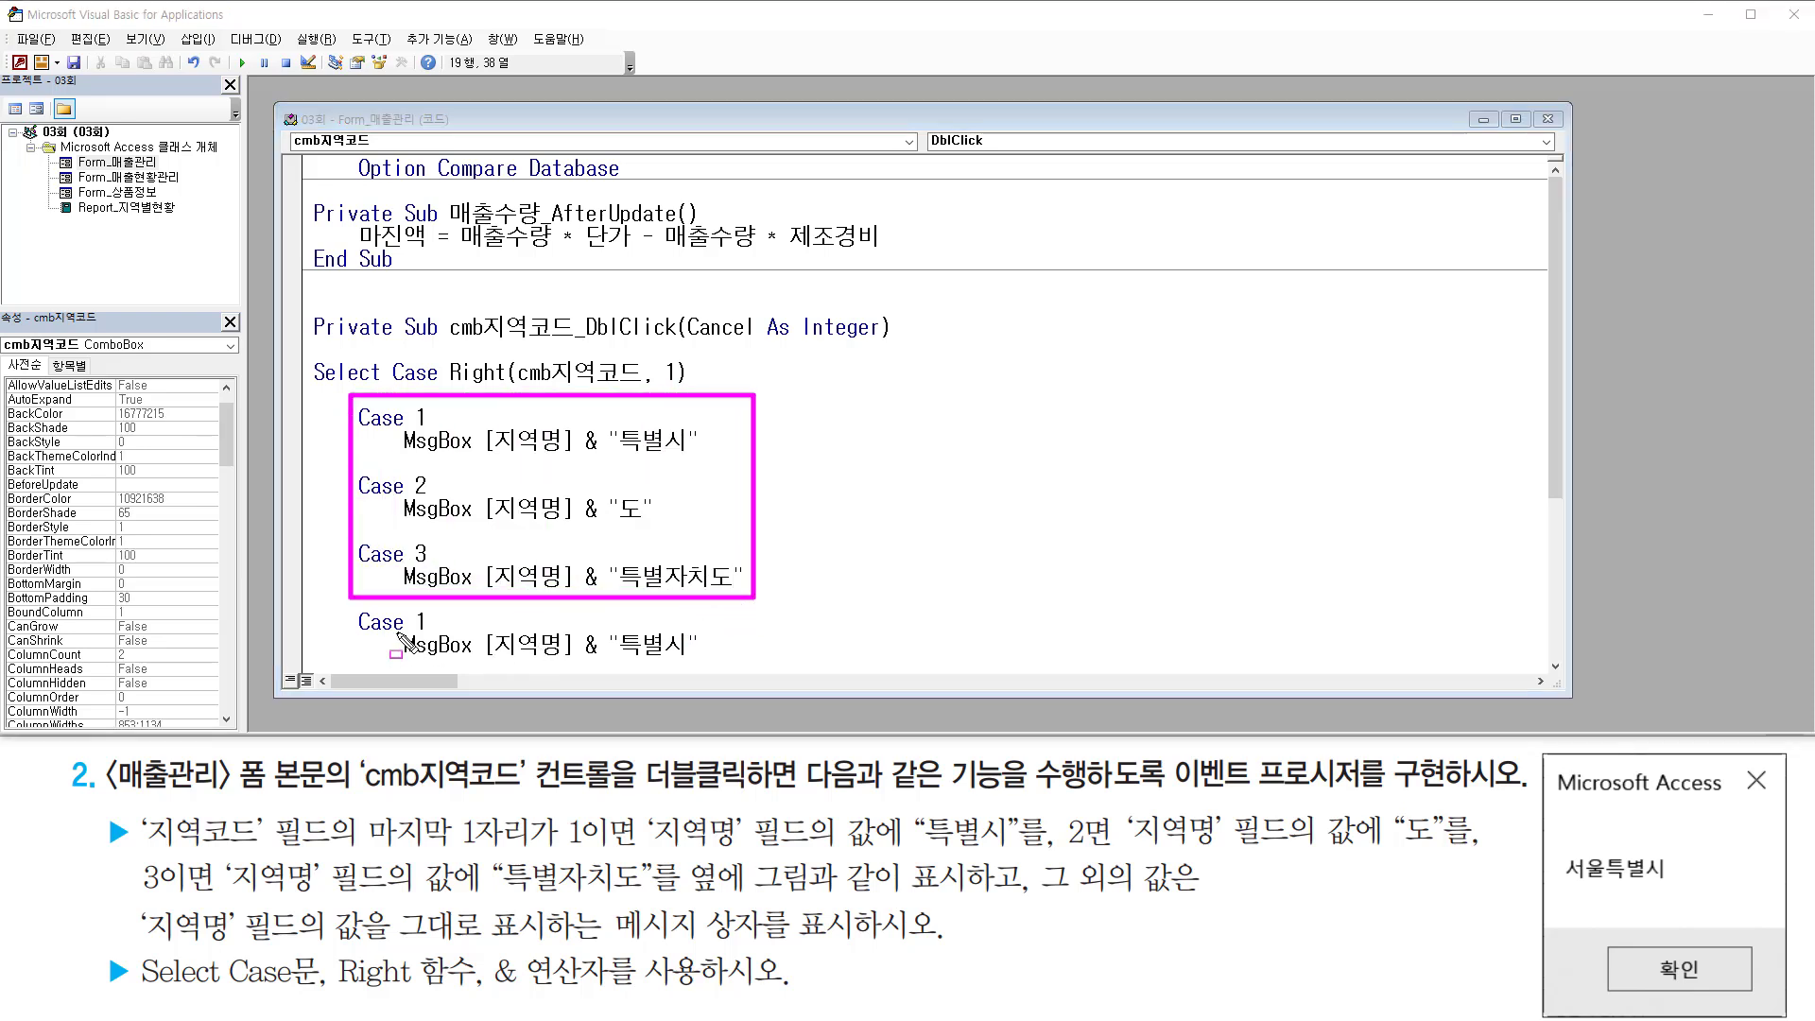
{"action": "left_click_drag", "start_coordinate": [407, 631], "coordinate": [428, 620]}
{"action": "key", "text": "Escape"}
{"action": "type", "text": "else"}
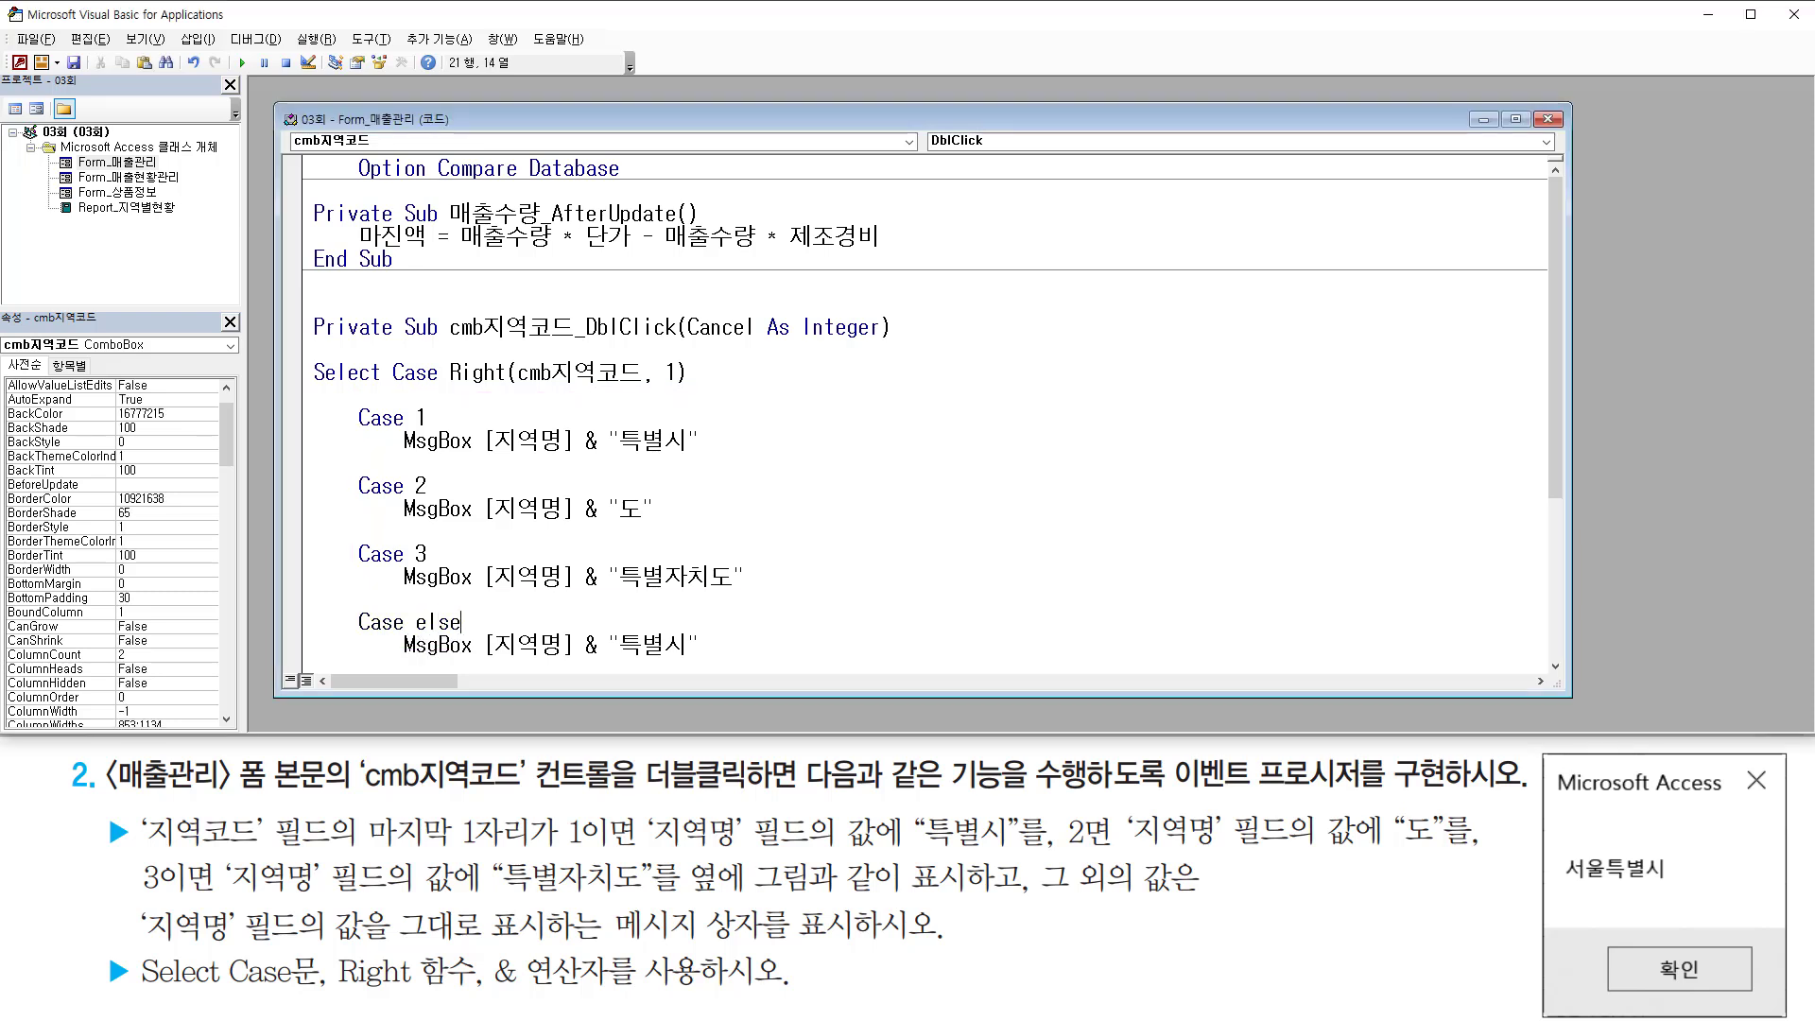
{"action": "key", "text": "Down"}
{"action": "key", "text": "Right"}
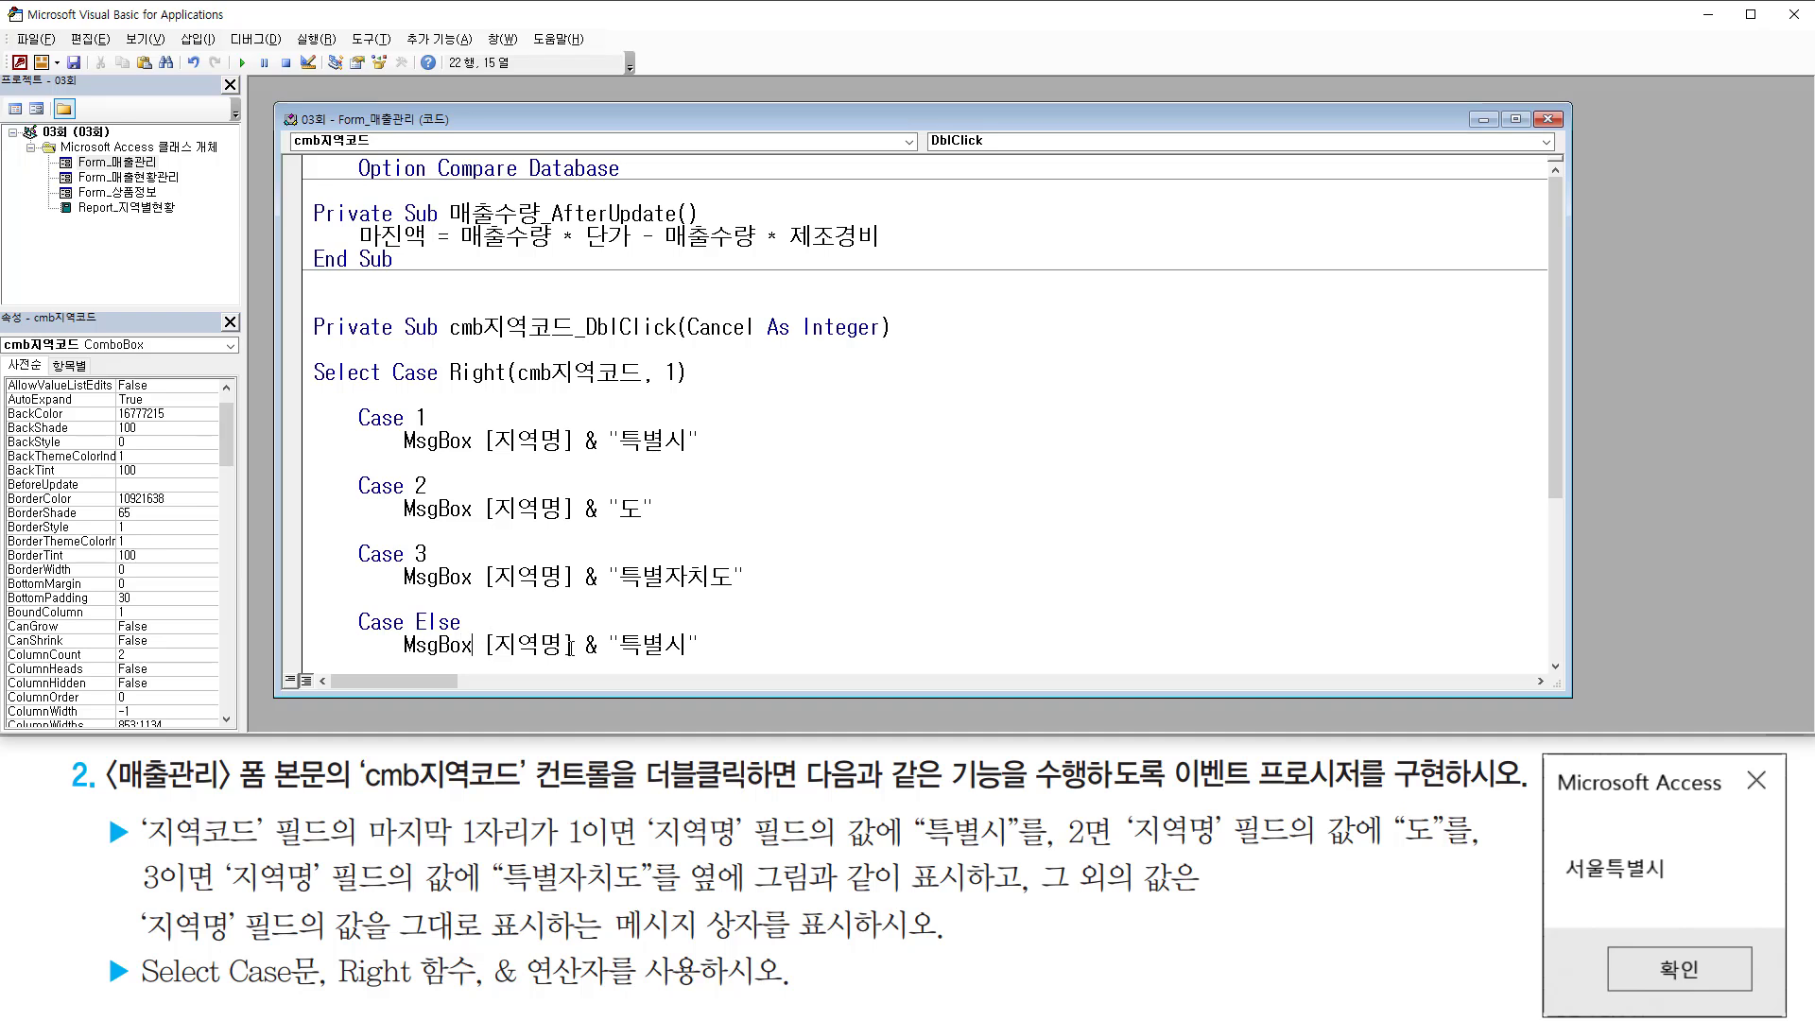
{"action": "left_click_drag", "start_coordinate": [570, 646], "coordinate": [700, 647]}
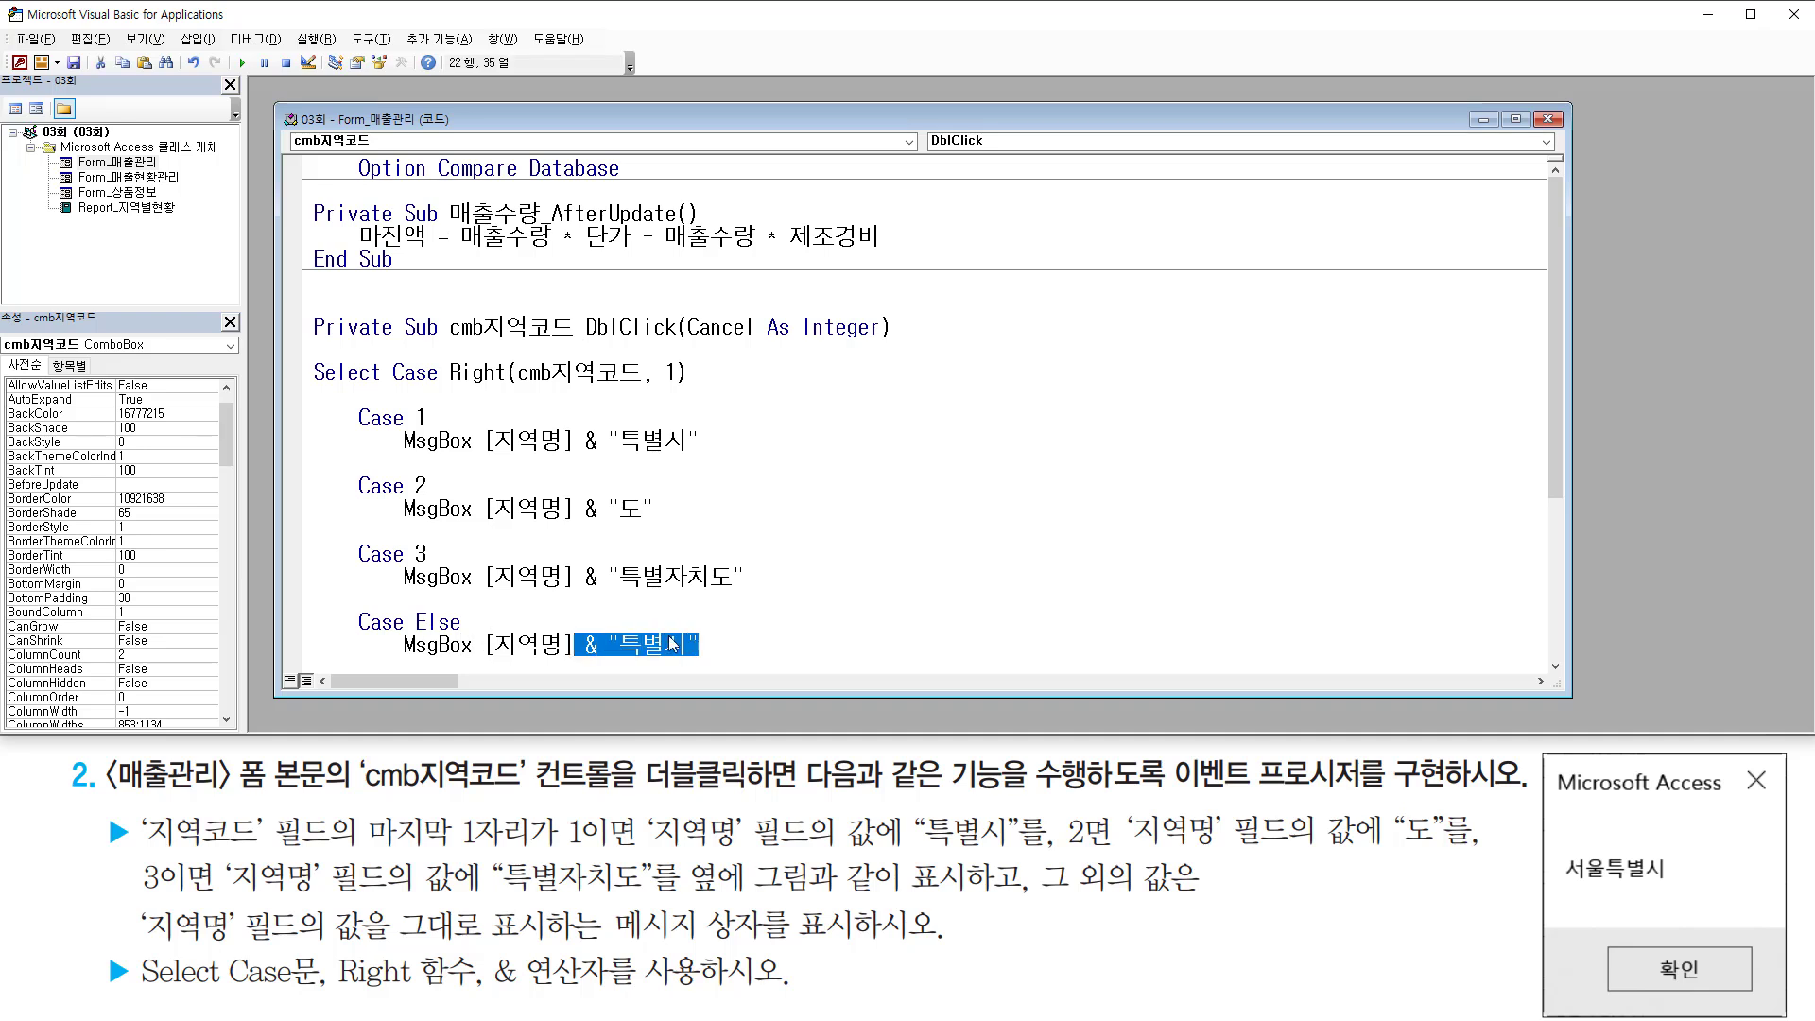
{"action": "key", "text": "Delete"}
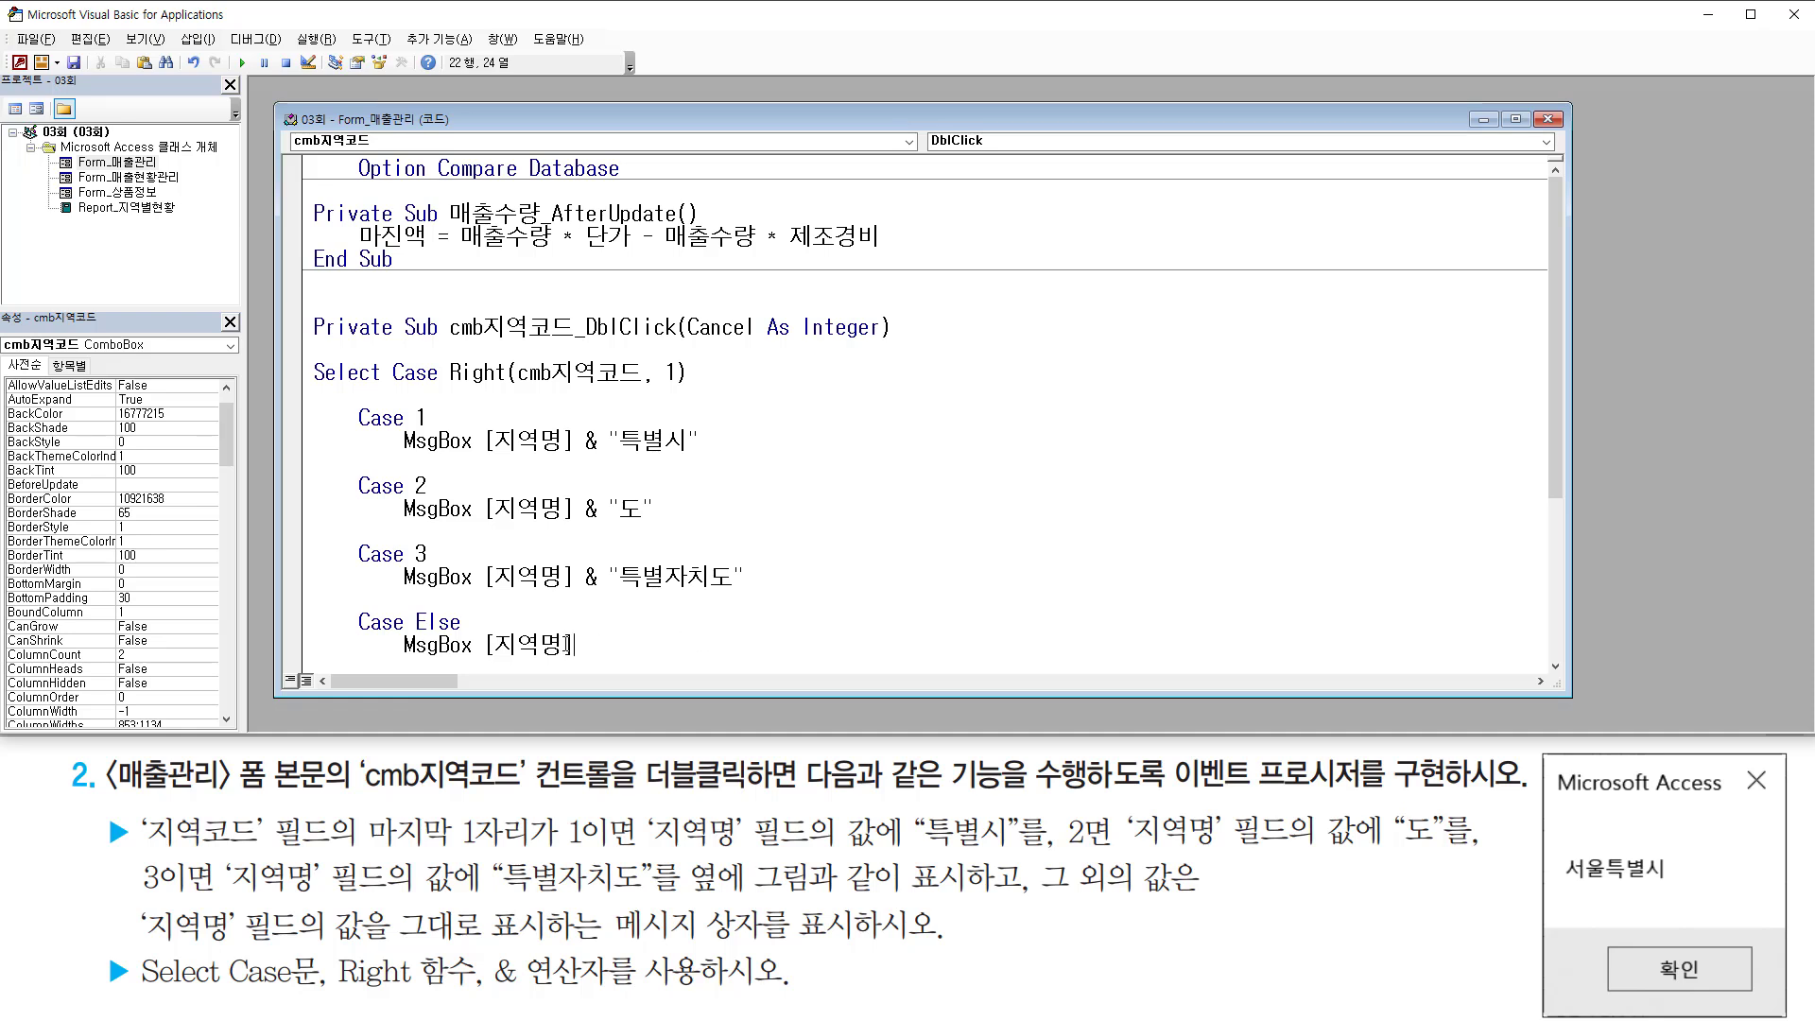
Step: Close the Select Case block with End Select, leaving a blank line after the Case Else message
{"action": "key", "text": "Return"}
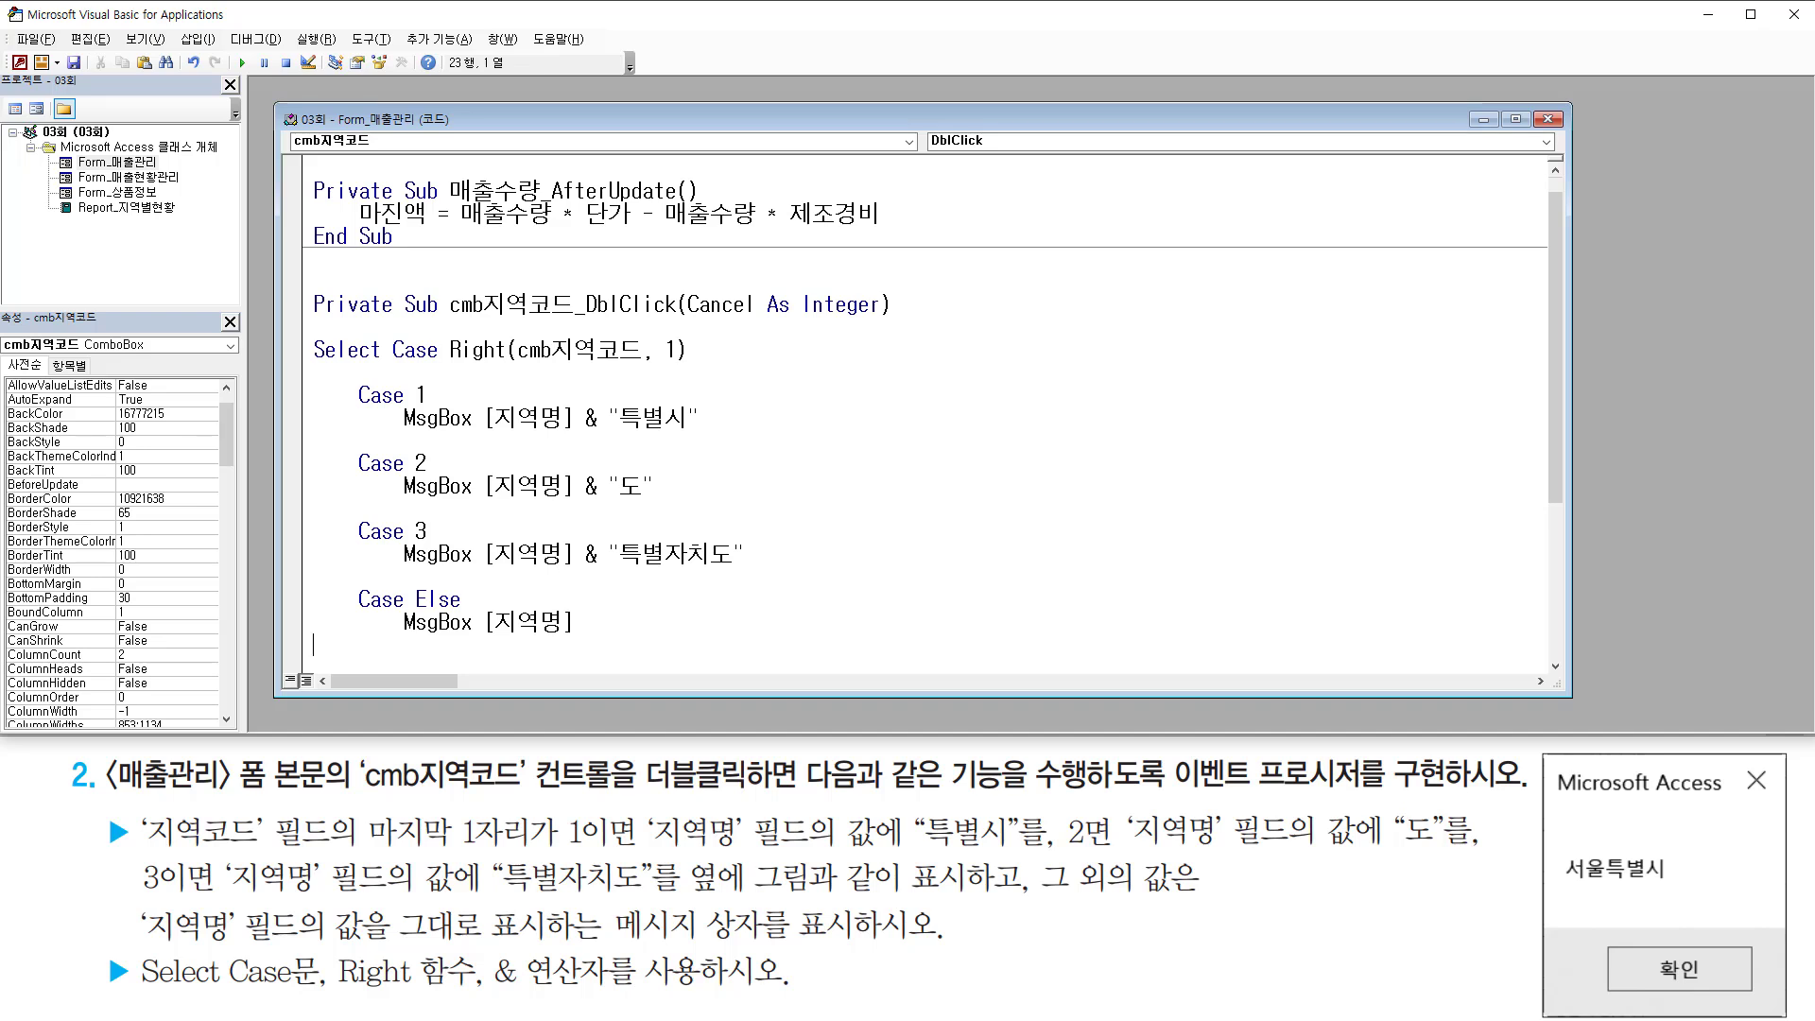
{"action": "key", "text": "Return"}
{"action": "type", "text": "en"}
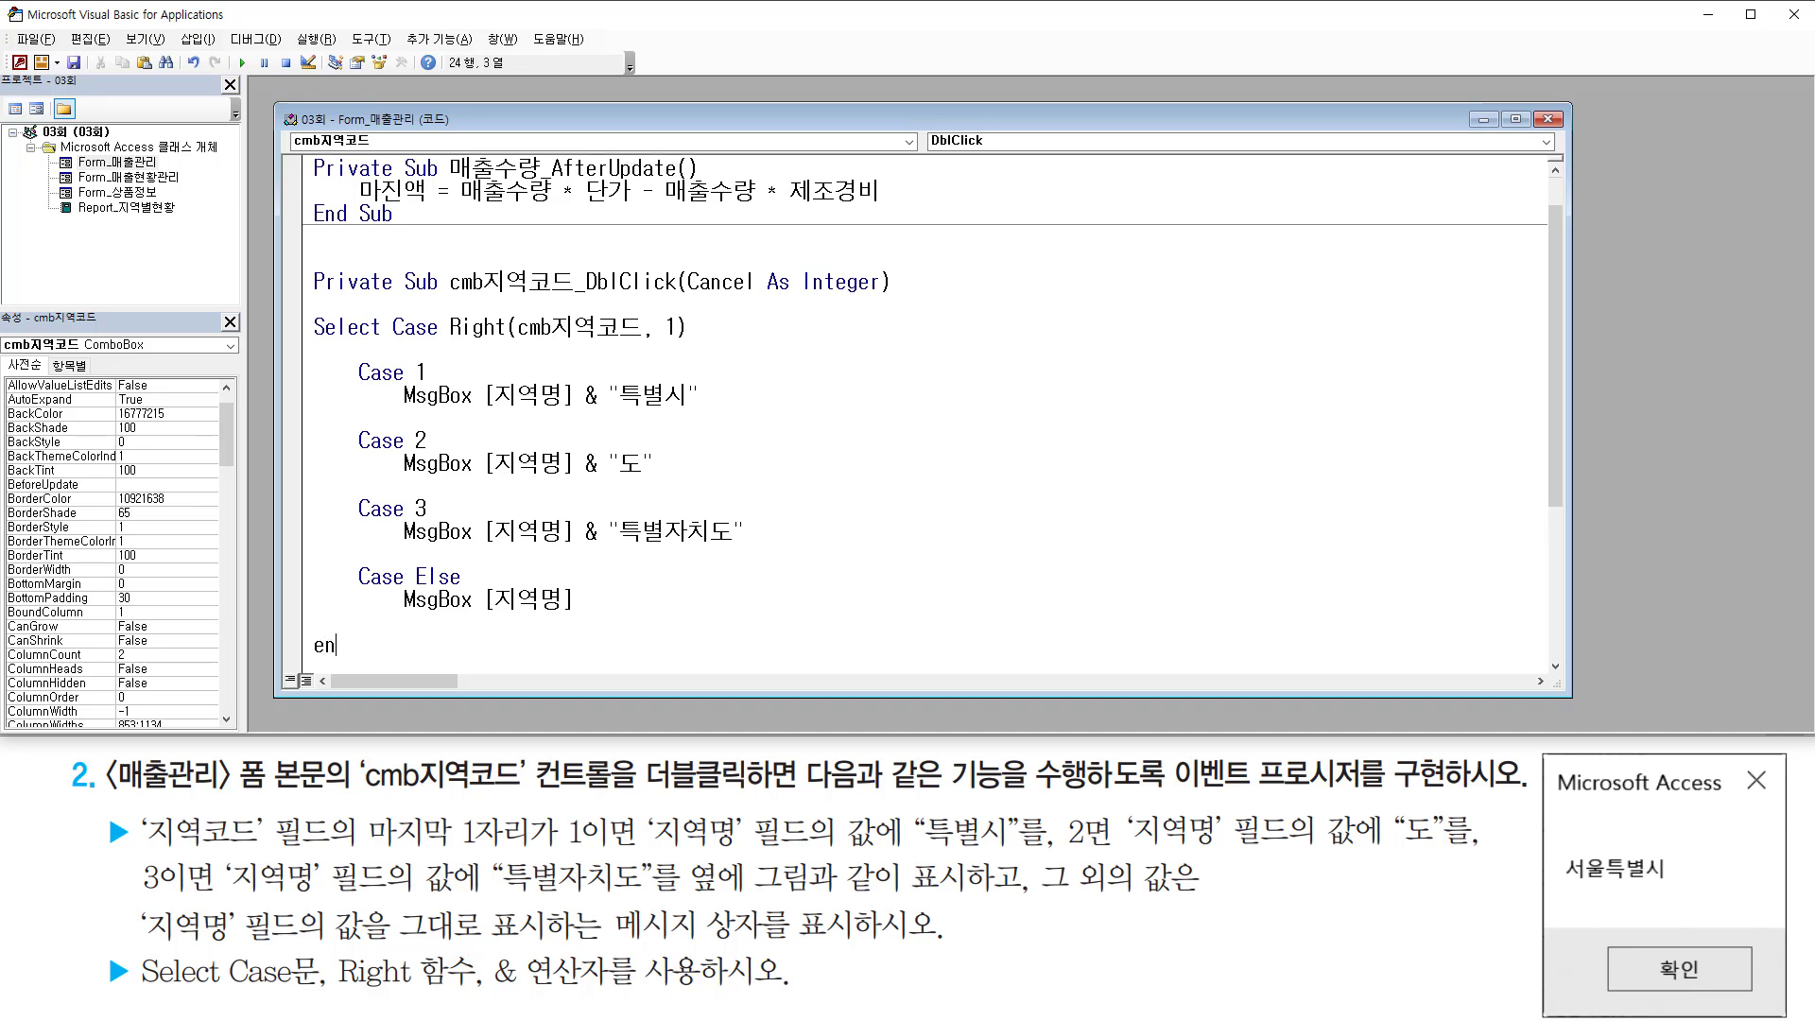
{"action": "type", "text": "d select"}
{"action": "key", "text": "Up"}
{"action": "mouse_move", "coordinate": [304, 304]}
{"action": "left_mouse_down"}
{"action": "mouse_move", "coordinate": [659, 668]}
{"action": "mouse_move", "coordinate": [766, 673]}
{"action": "left_mouse_up"}
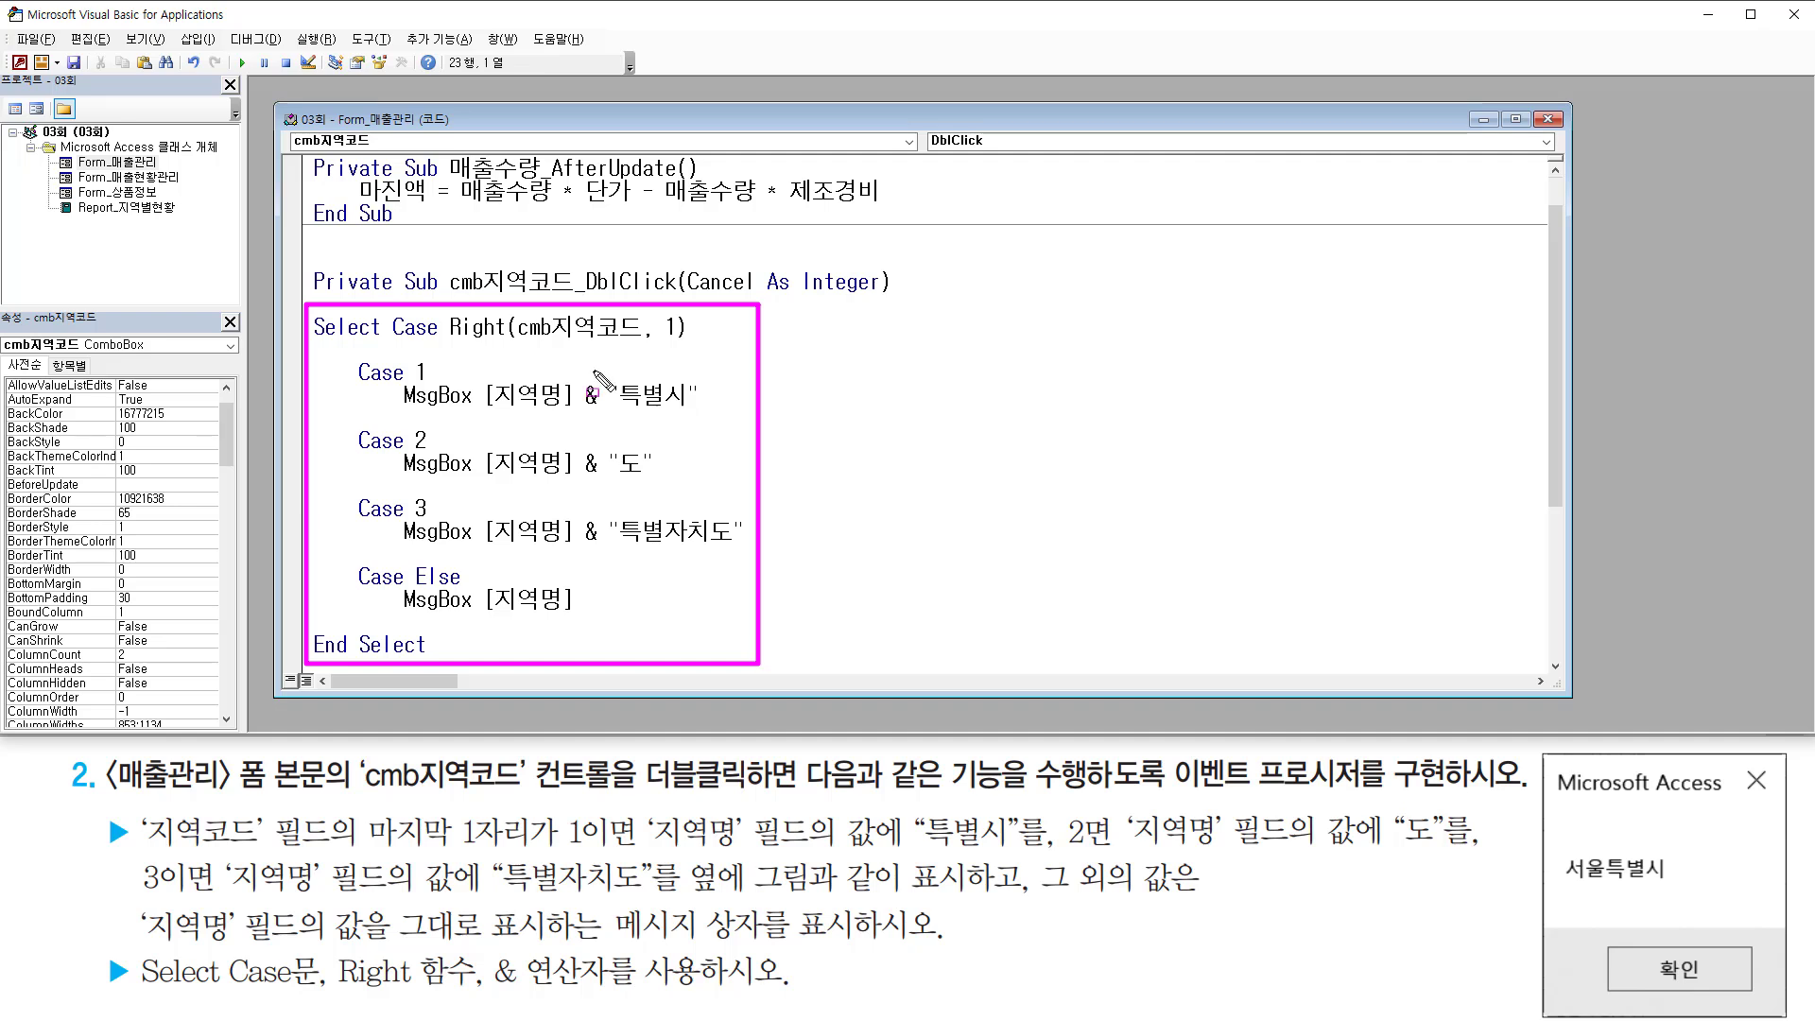
{"action": "key", "text": "Escape"}
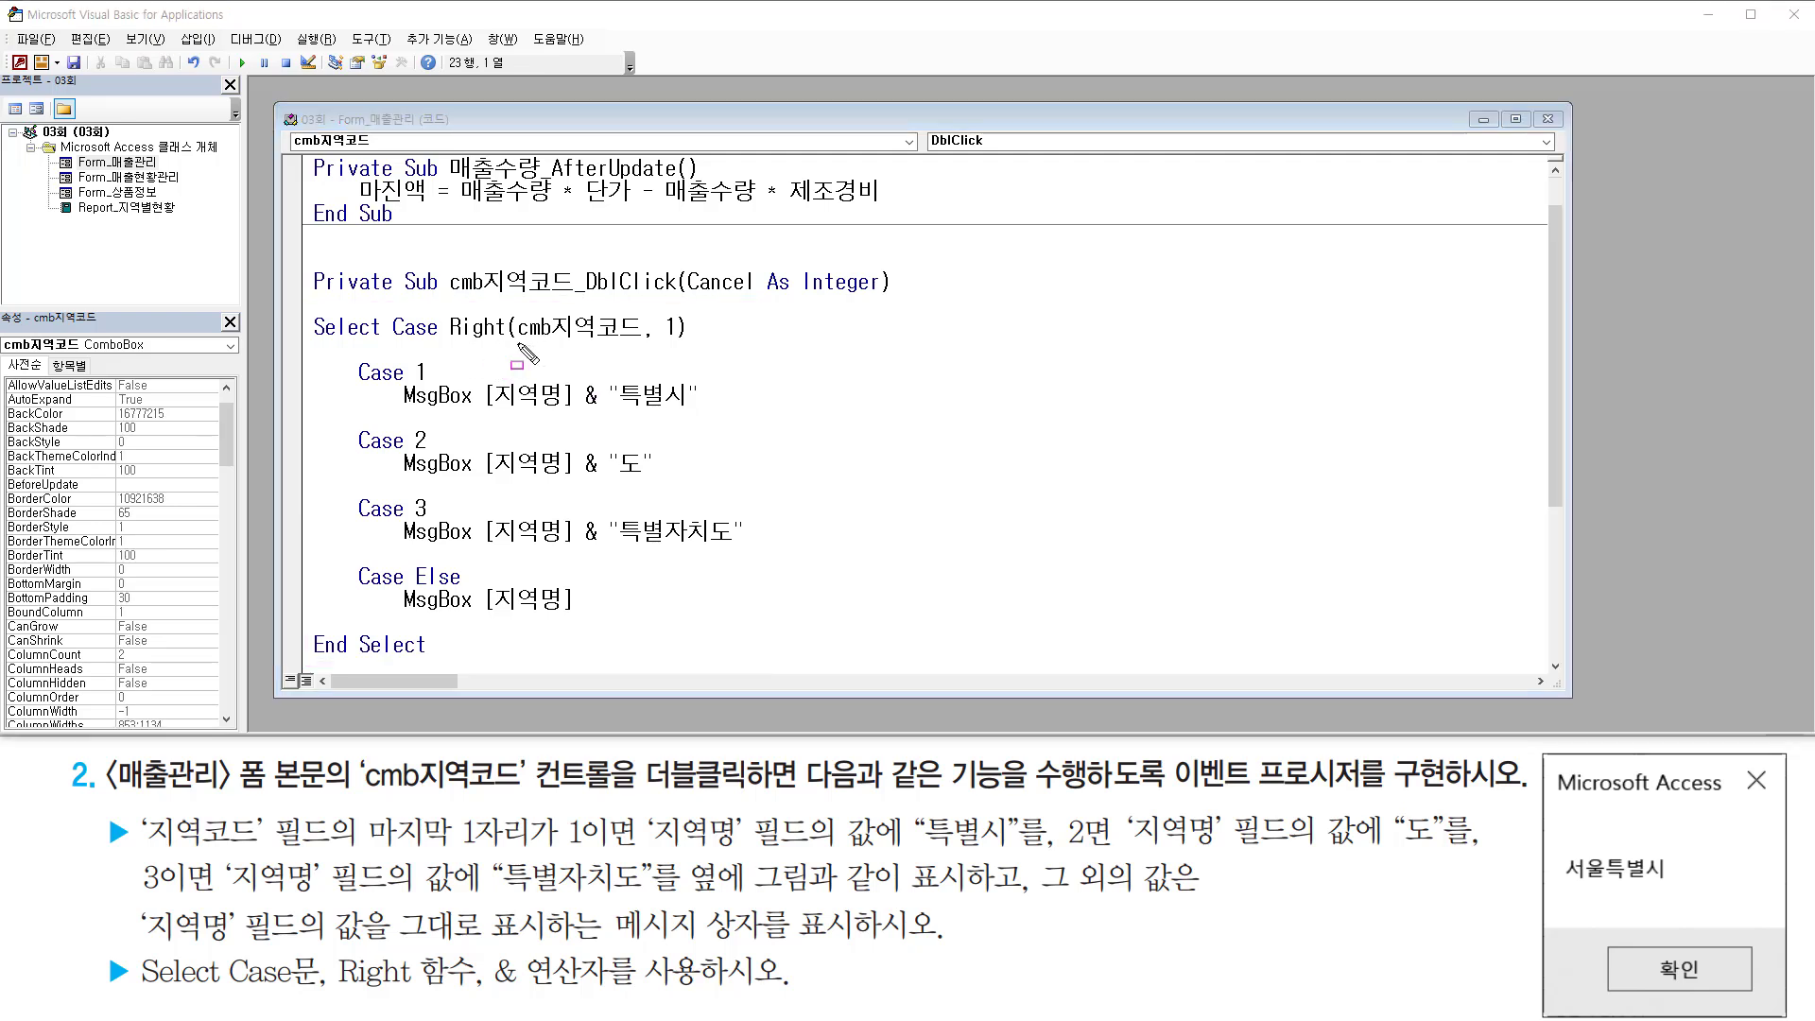
{"action": "left_click_drag", "start_coordinate": [518, 343], "coordinate": [682, 345]}
{"action": "mouse_move", "coordinate": [442, 303]}
{"action": "left_mouse_down"}
{"action": "mouse_move", "coordinate": [468, 371]}
{"action": "mouse_move", "coordinate": [695, 353]}
{"action": "left_mouse_up"}
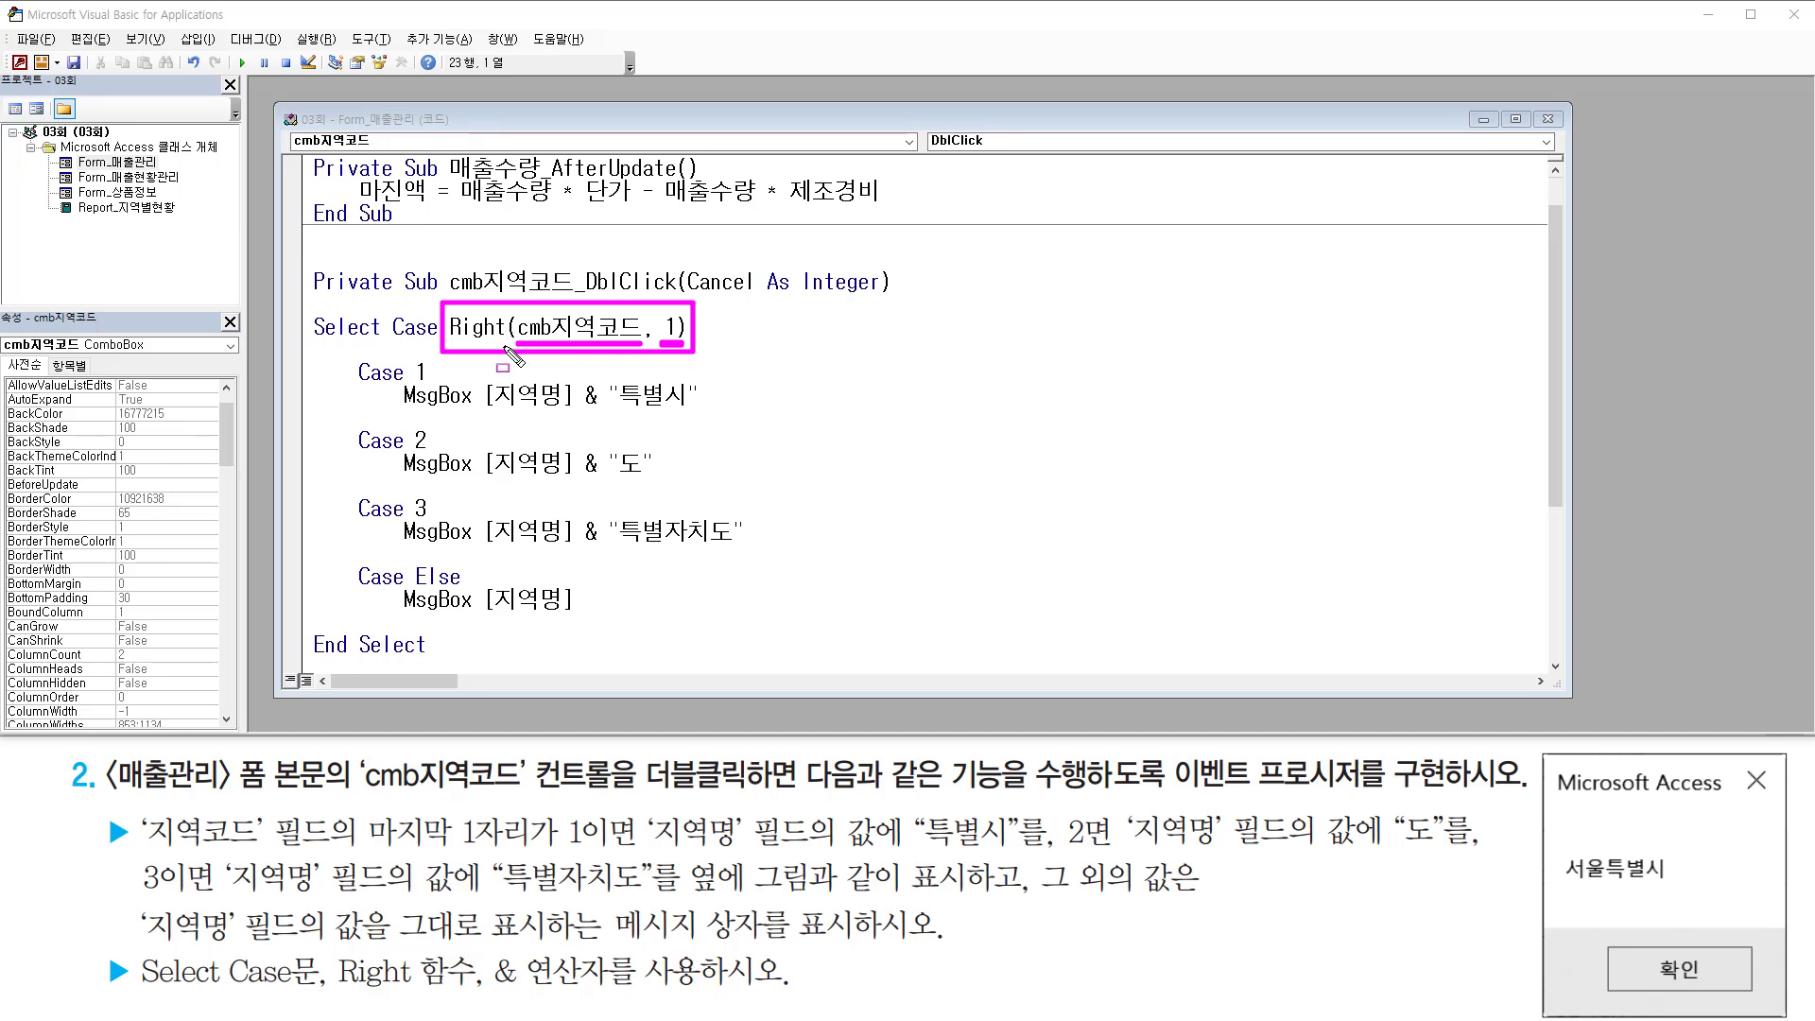
{"action": "left_click_drag", "start_coordinate": [407, 382], "coordinate": [437, 383]}
{"action": "left_click_drag", "start_coordinate": [403, 451], "coordinate": [435, 450]}
{"action": "left_click_drag", "start_coordinate": [405, 519], "coordinate": [435, 519]}
{"action": "key", "text": "Escape"}
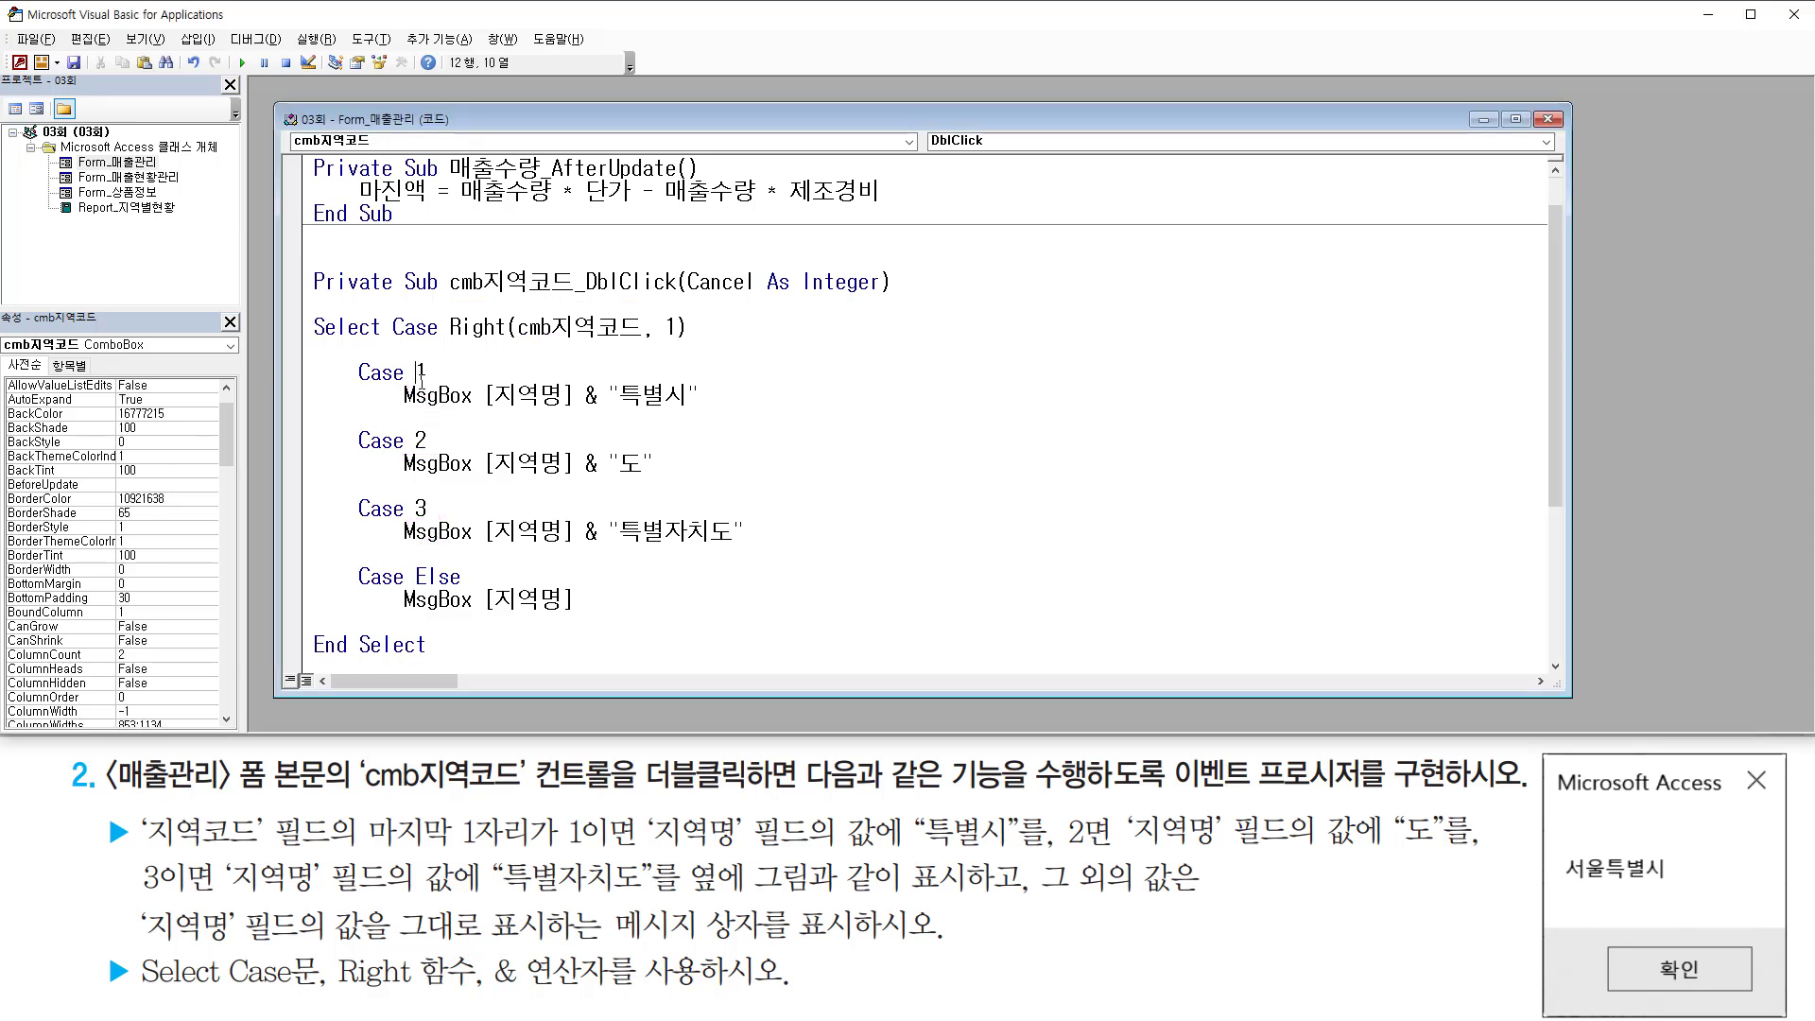
Step: Enclose the case values 1, 2 and 3 in double quotation marks so they are compared as text
{"action": "type", "text": "\""}
{"action": "key", "text": "End"}
{"action": "type", "text": "\""}
{"action": "left_click", "coordinate": [416, 440]}
{"action": "type", "text": "\""}
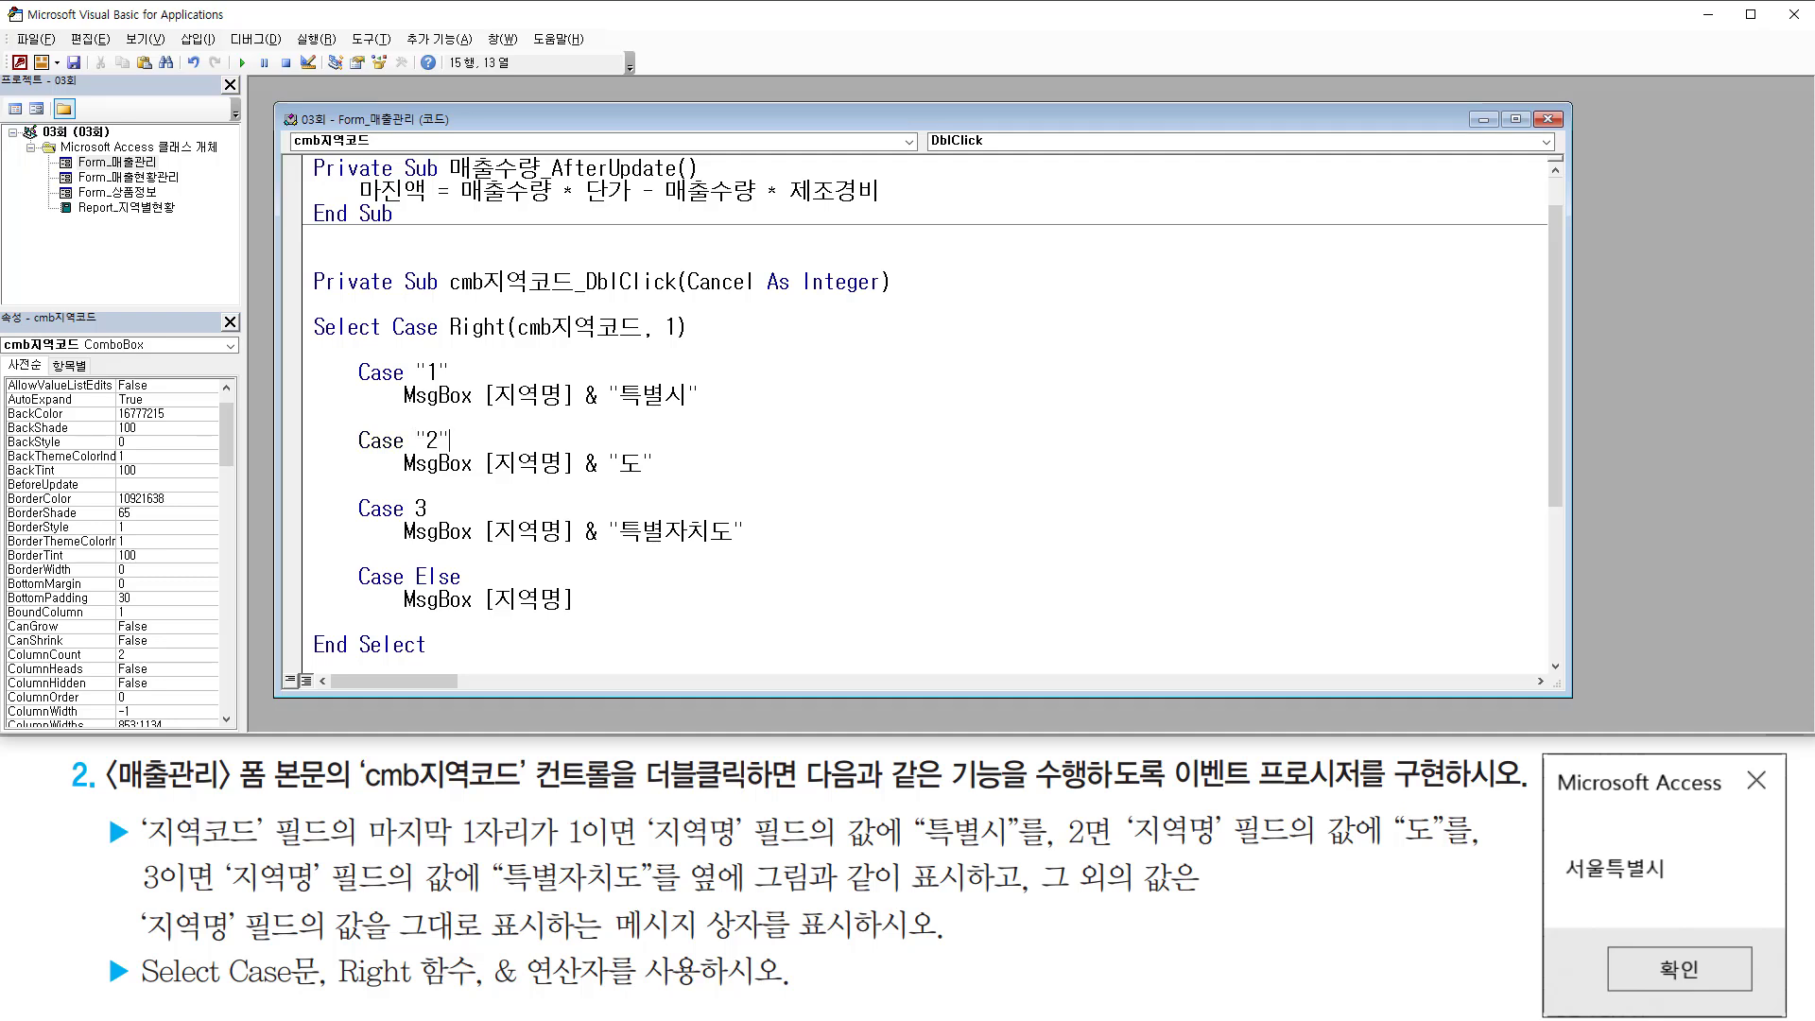
{"action": "key", "text": "Down"}
{"action": "key", "text": "Down"}
{"action": "key", "text": "Down"}
{"action": "type", "text": "\""}
{"action": "key", "text": "End"}
{"action": "mouse_move", "coordinate": [436, 344]}
{"action": "left_mouse_down"}
{"action": "mouse_move", "coordinate": [687, 344]}
{"action": "mouse_move", "coordinate": [699, 312]}
{"action": "left_mouse_up"}
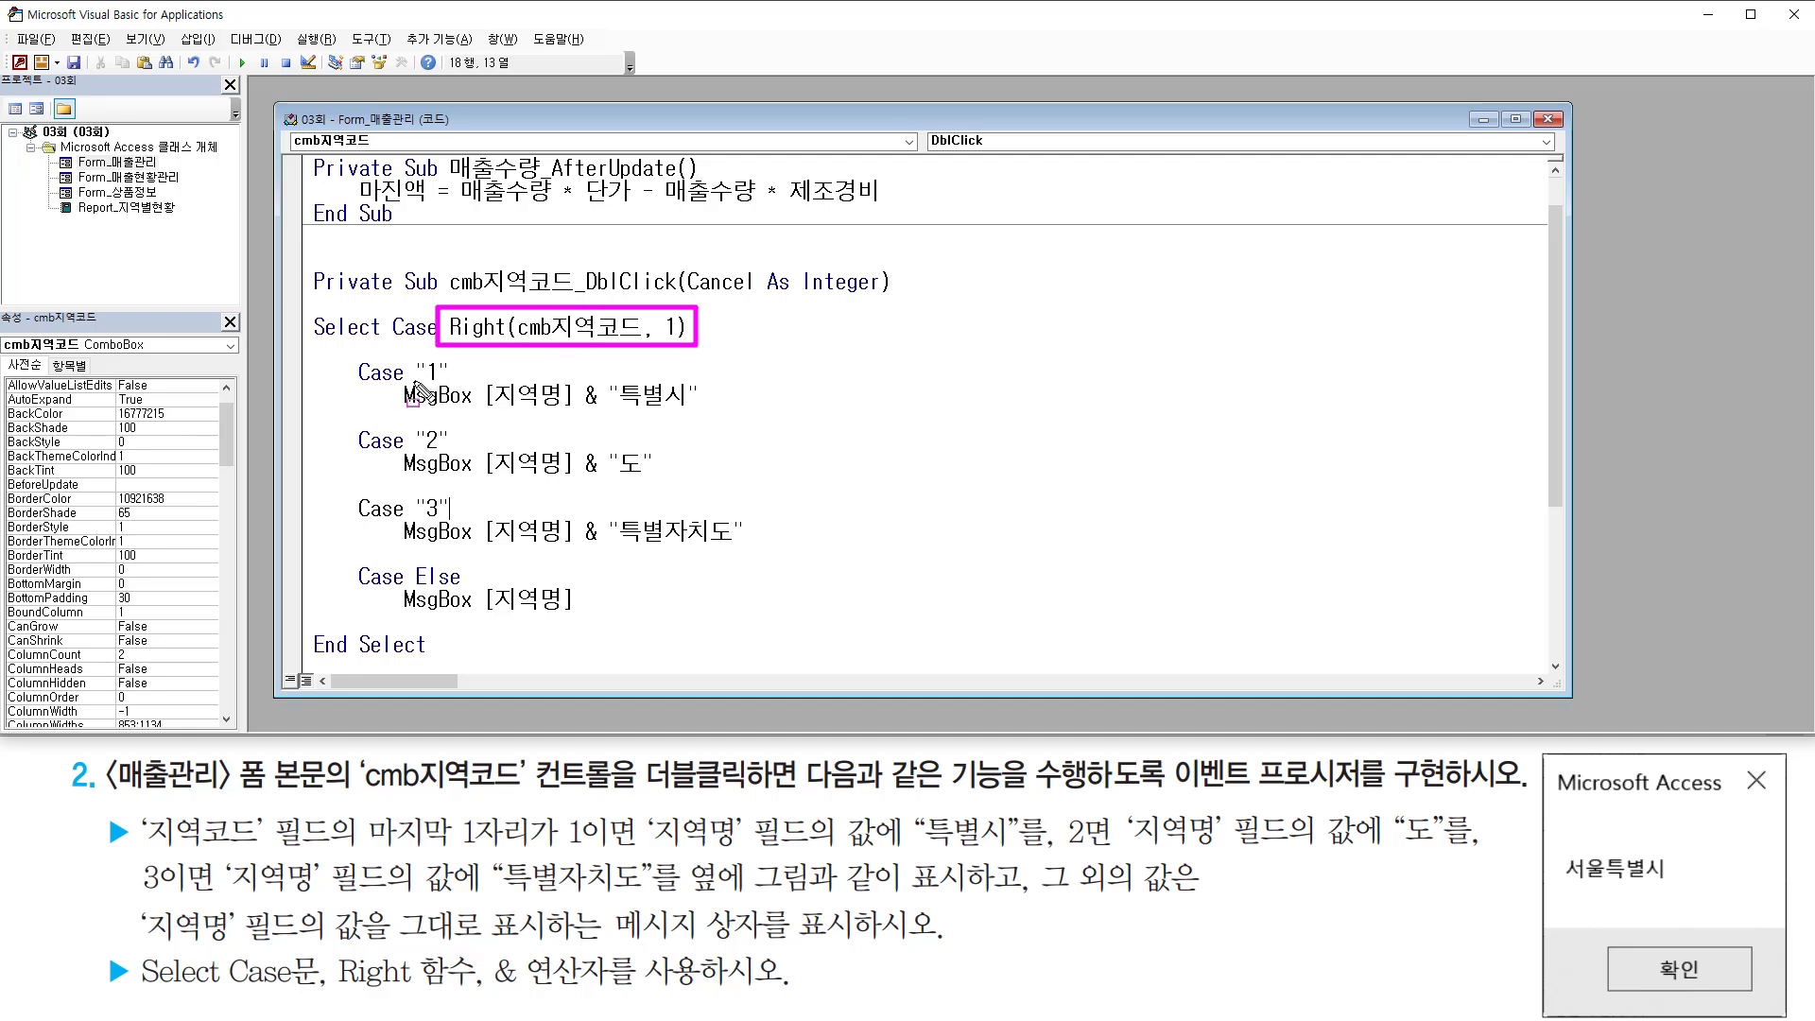
{"action": "left_click_drag", "start_coordinate": [411, 382], "coordinate": [455, 382]}
{"action": "left_click_drag", "start_coordinate": [407, 452], "coordinate": [453, 453]}
{"action": "left_click_drag", "start_coordinate": [406, 519], "coordinate": [455, 519]}
{"action": "key", "text": "Escape"}
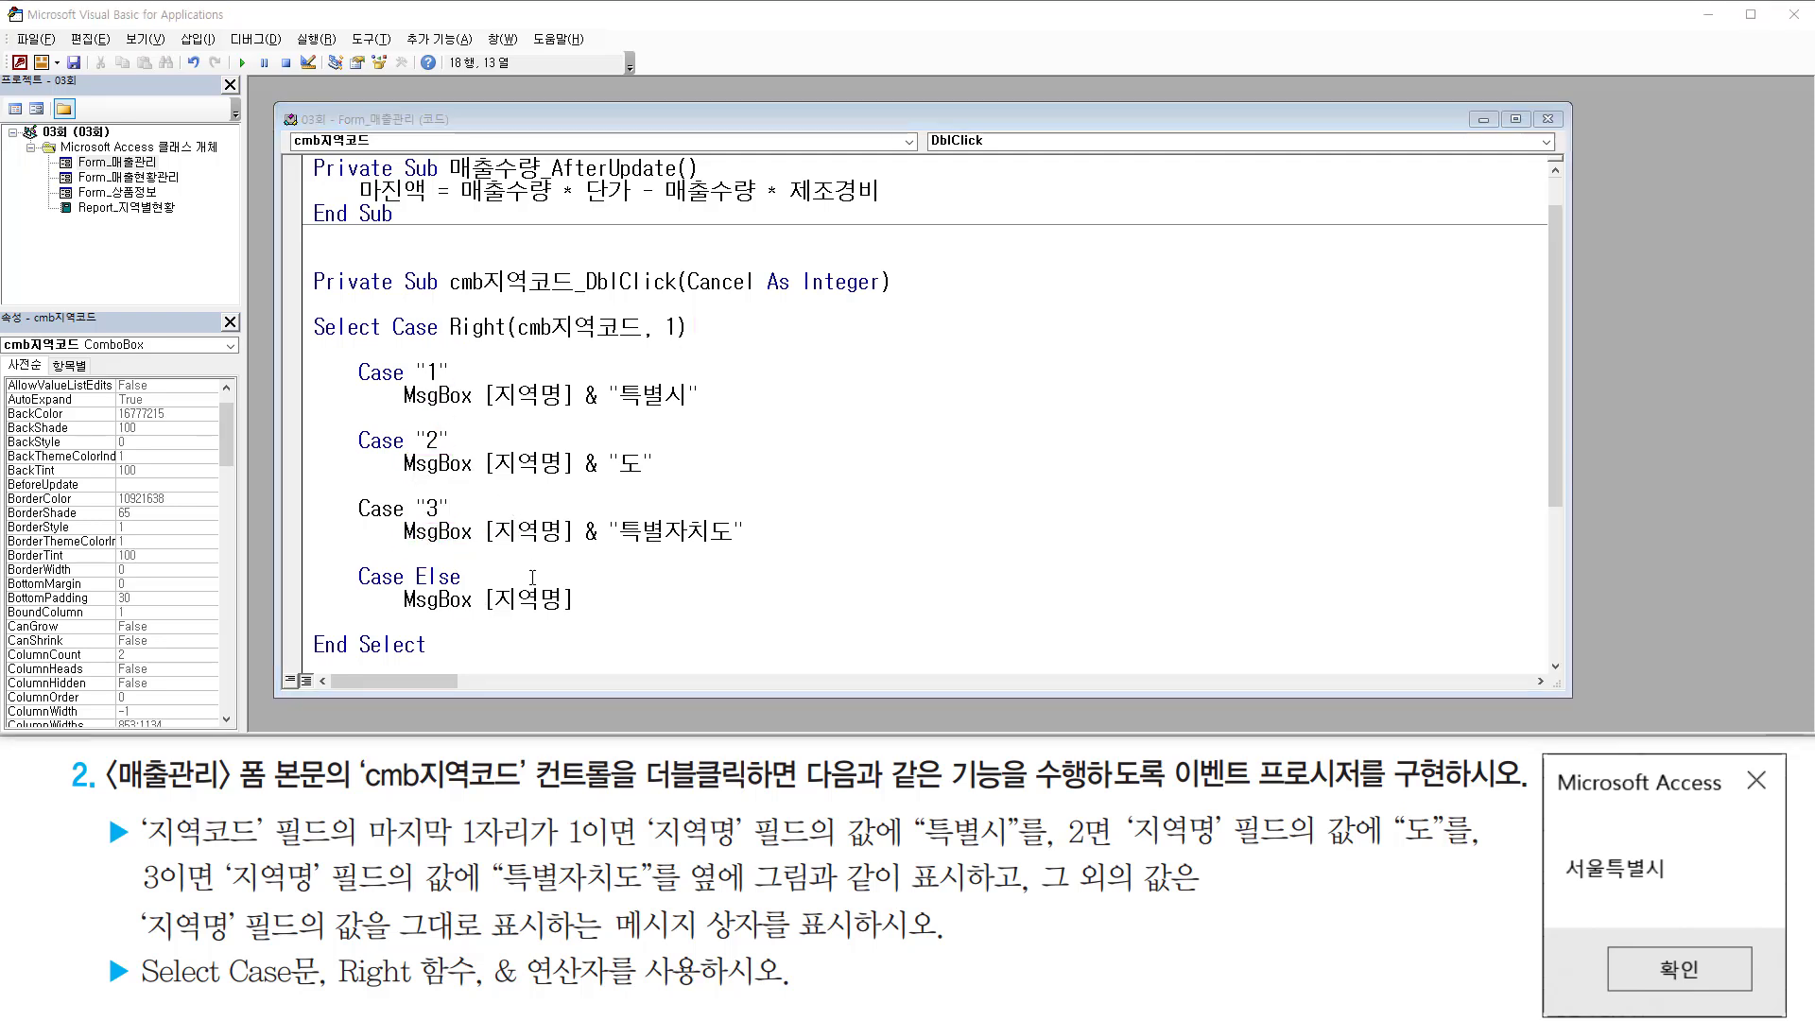
Step: Return to Access from the code editor and show the 매출관리 form in Form view
{"action": "left_click", "coordinate": [534, 583]}
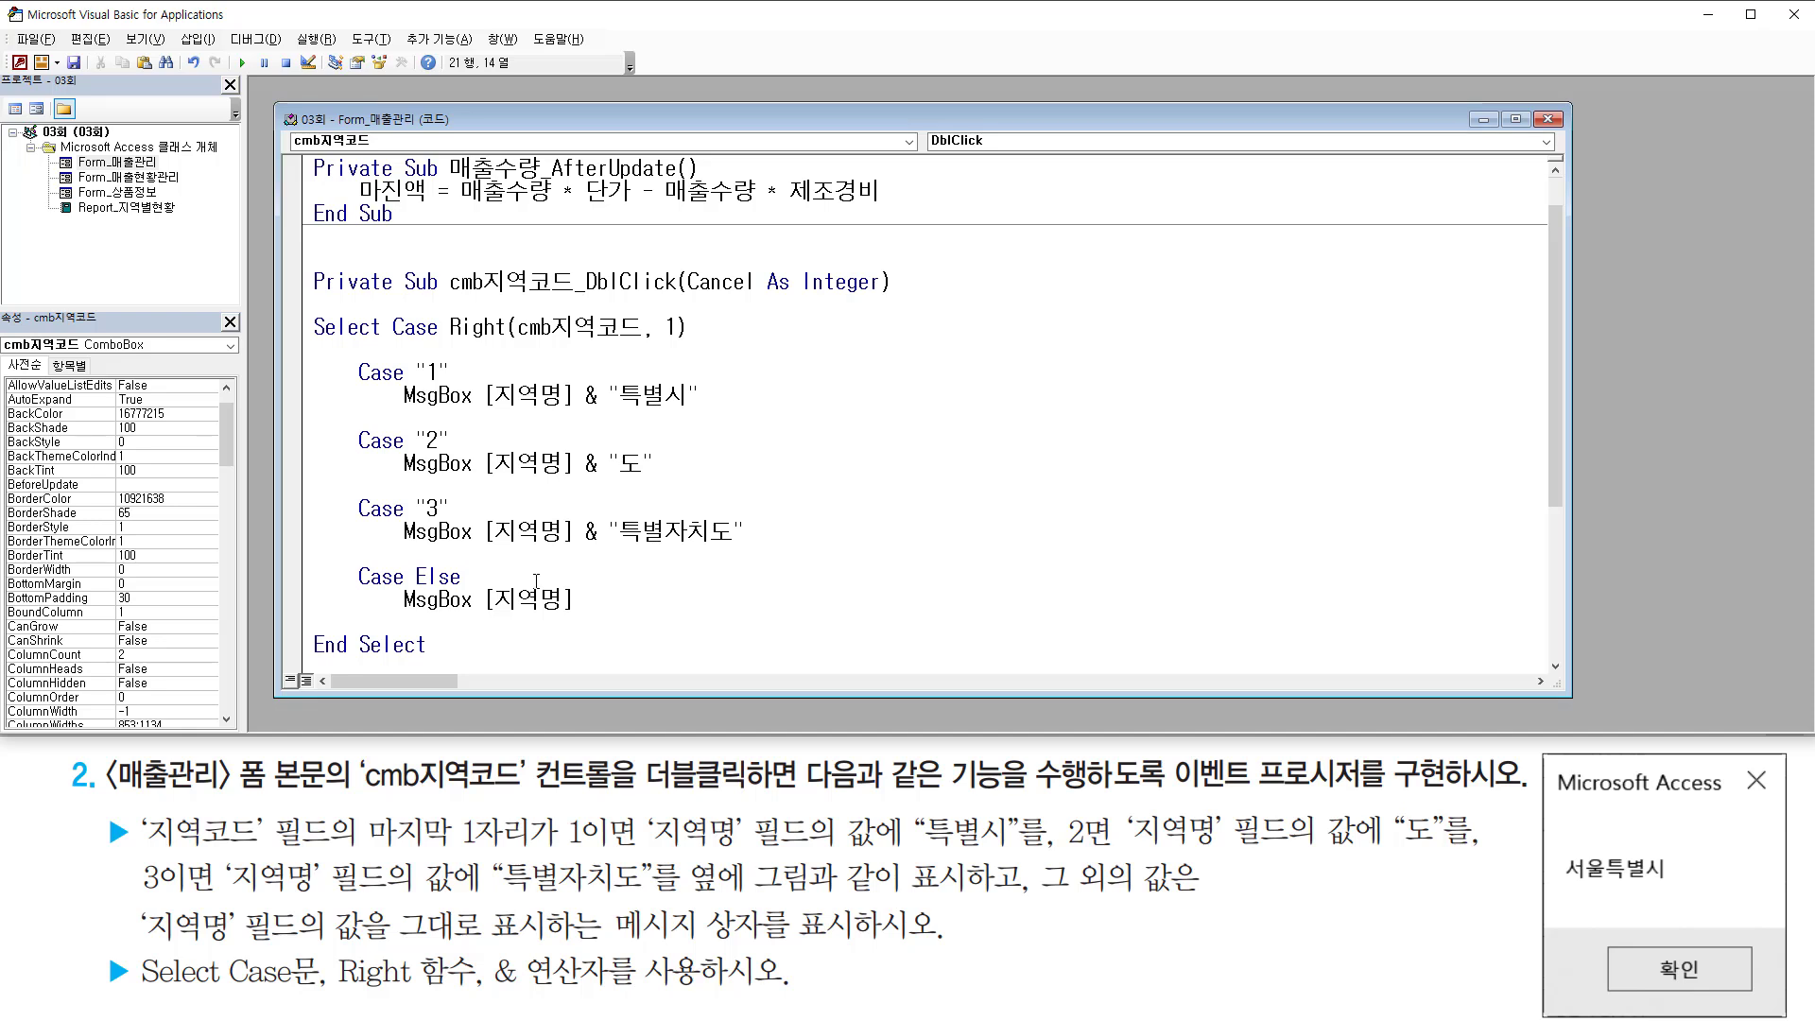
{"action": "left_click", "coordinate": [18, 63]}
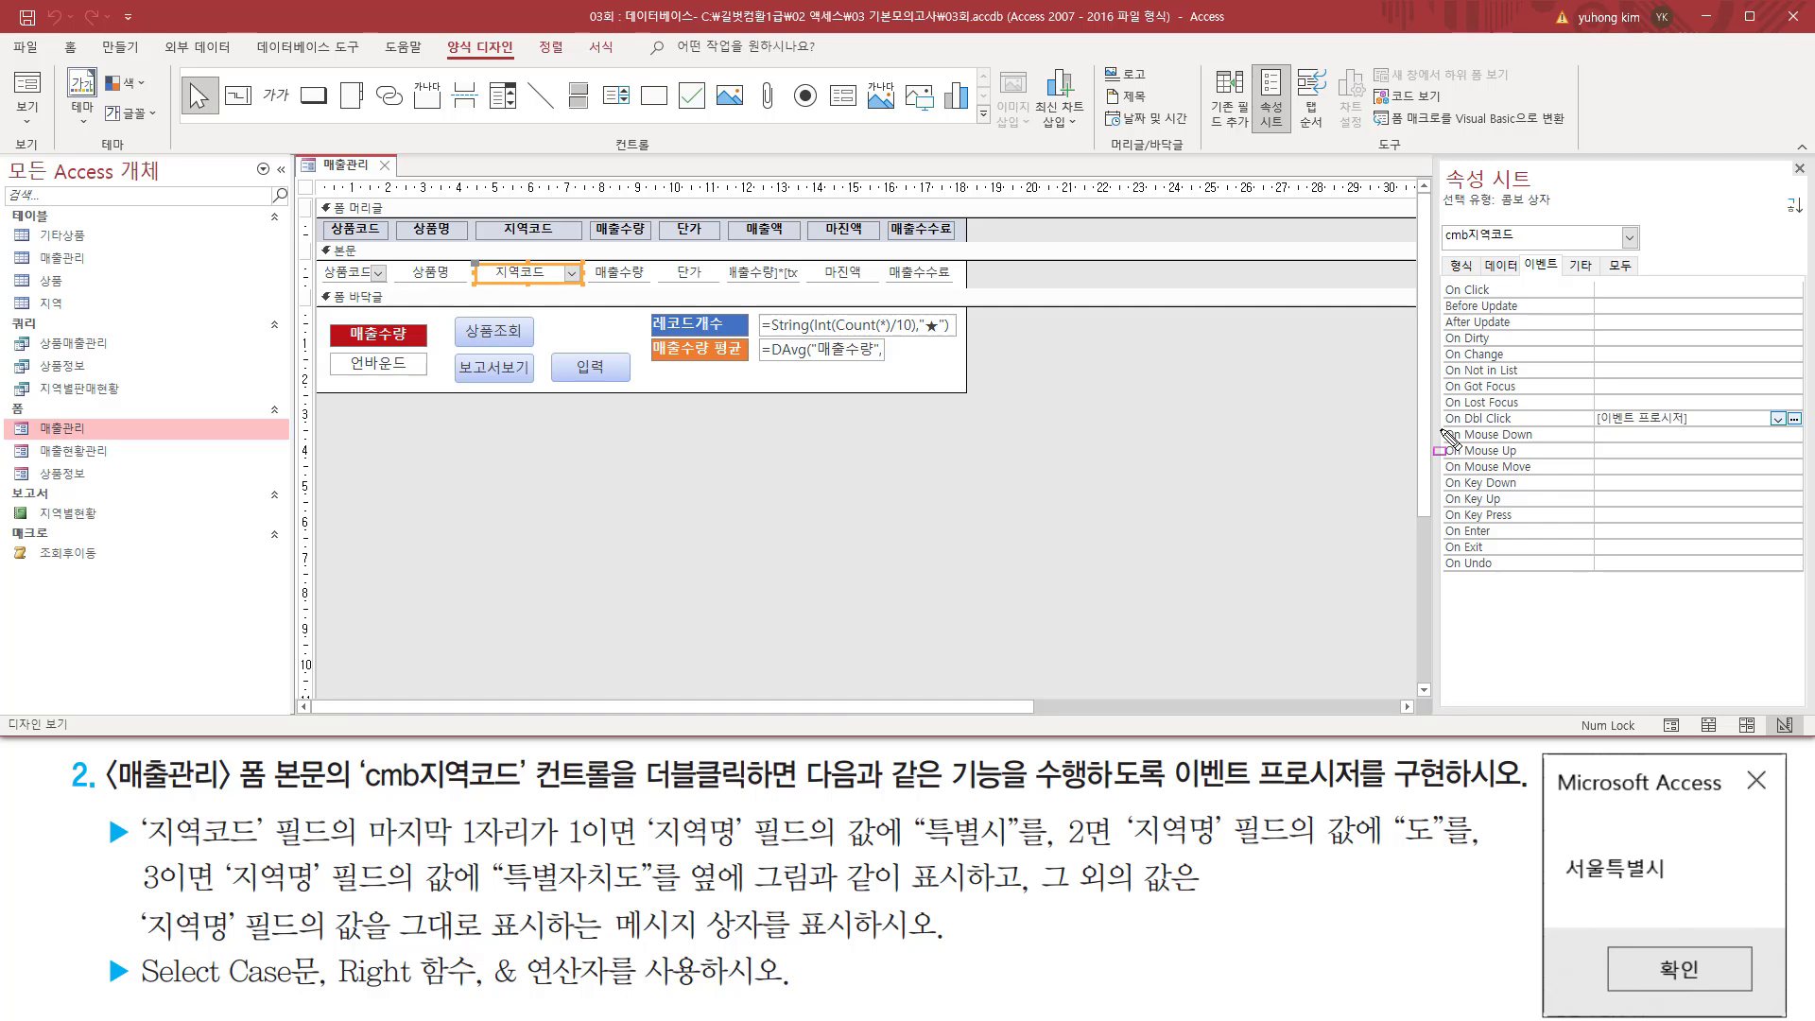
{"action": "left_click_drag", "start_coordinate": [1440, 409], "coordinate": [1727, 428]}
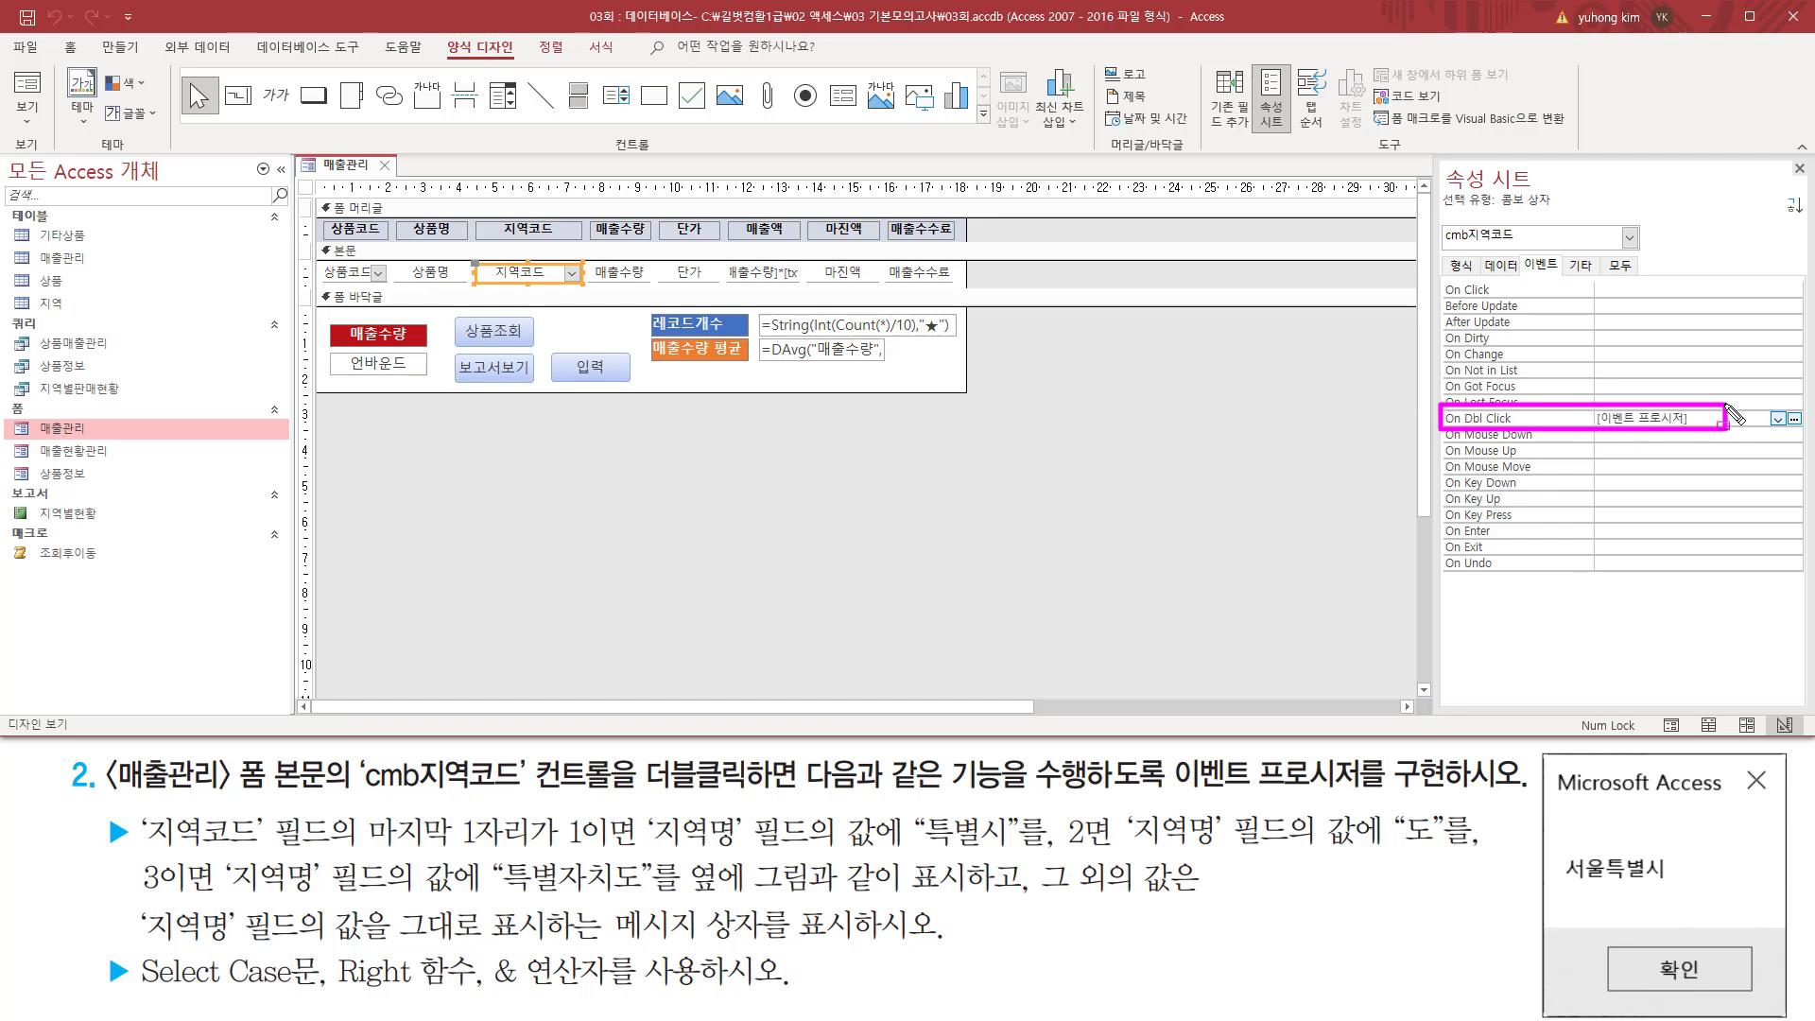
{"action": "key", "text": "Escape"}
{"action": "left_click", "coordinate": [480, 499]}
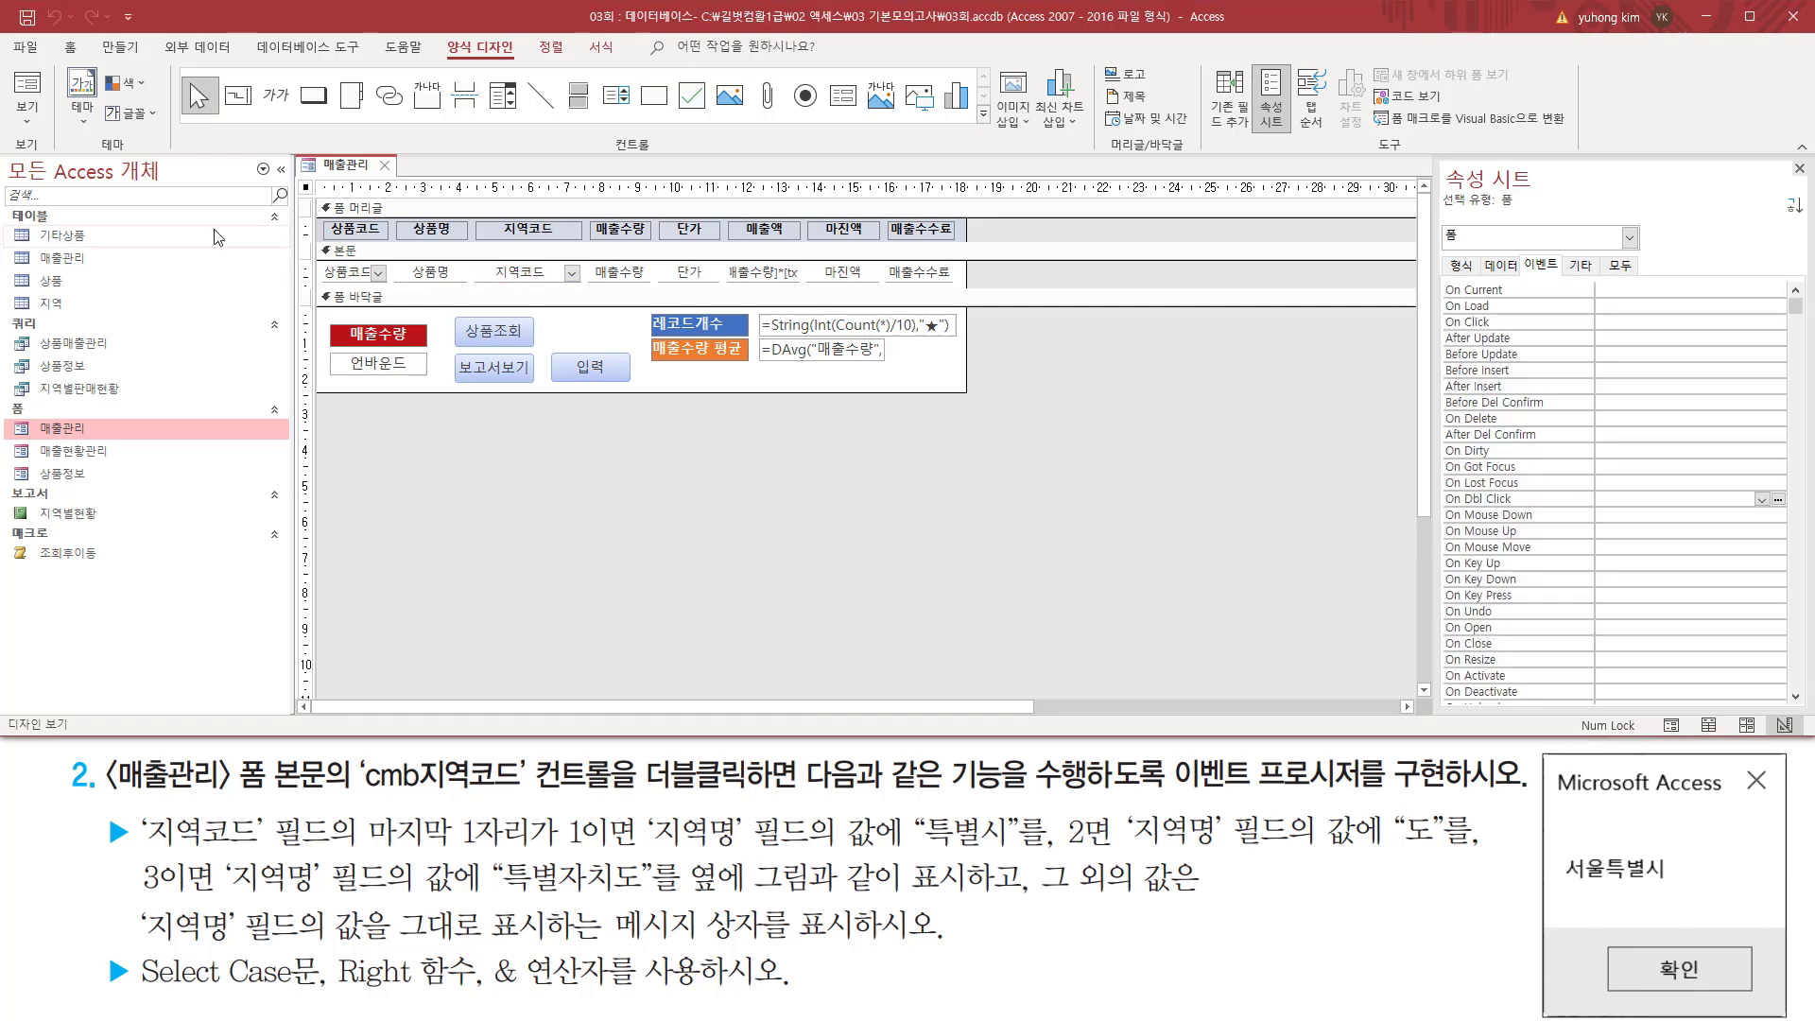
{"action": "right_click", "coordinate": [332, 165]}
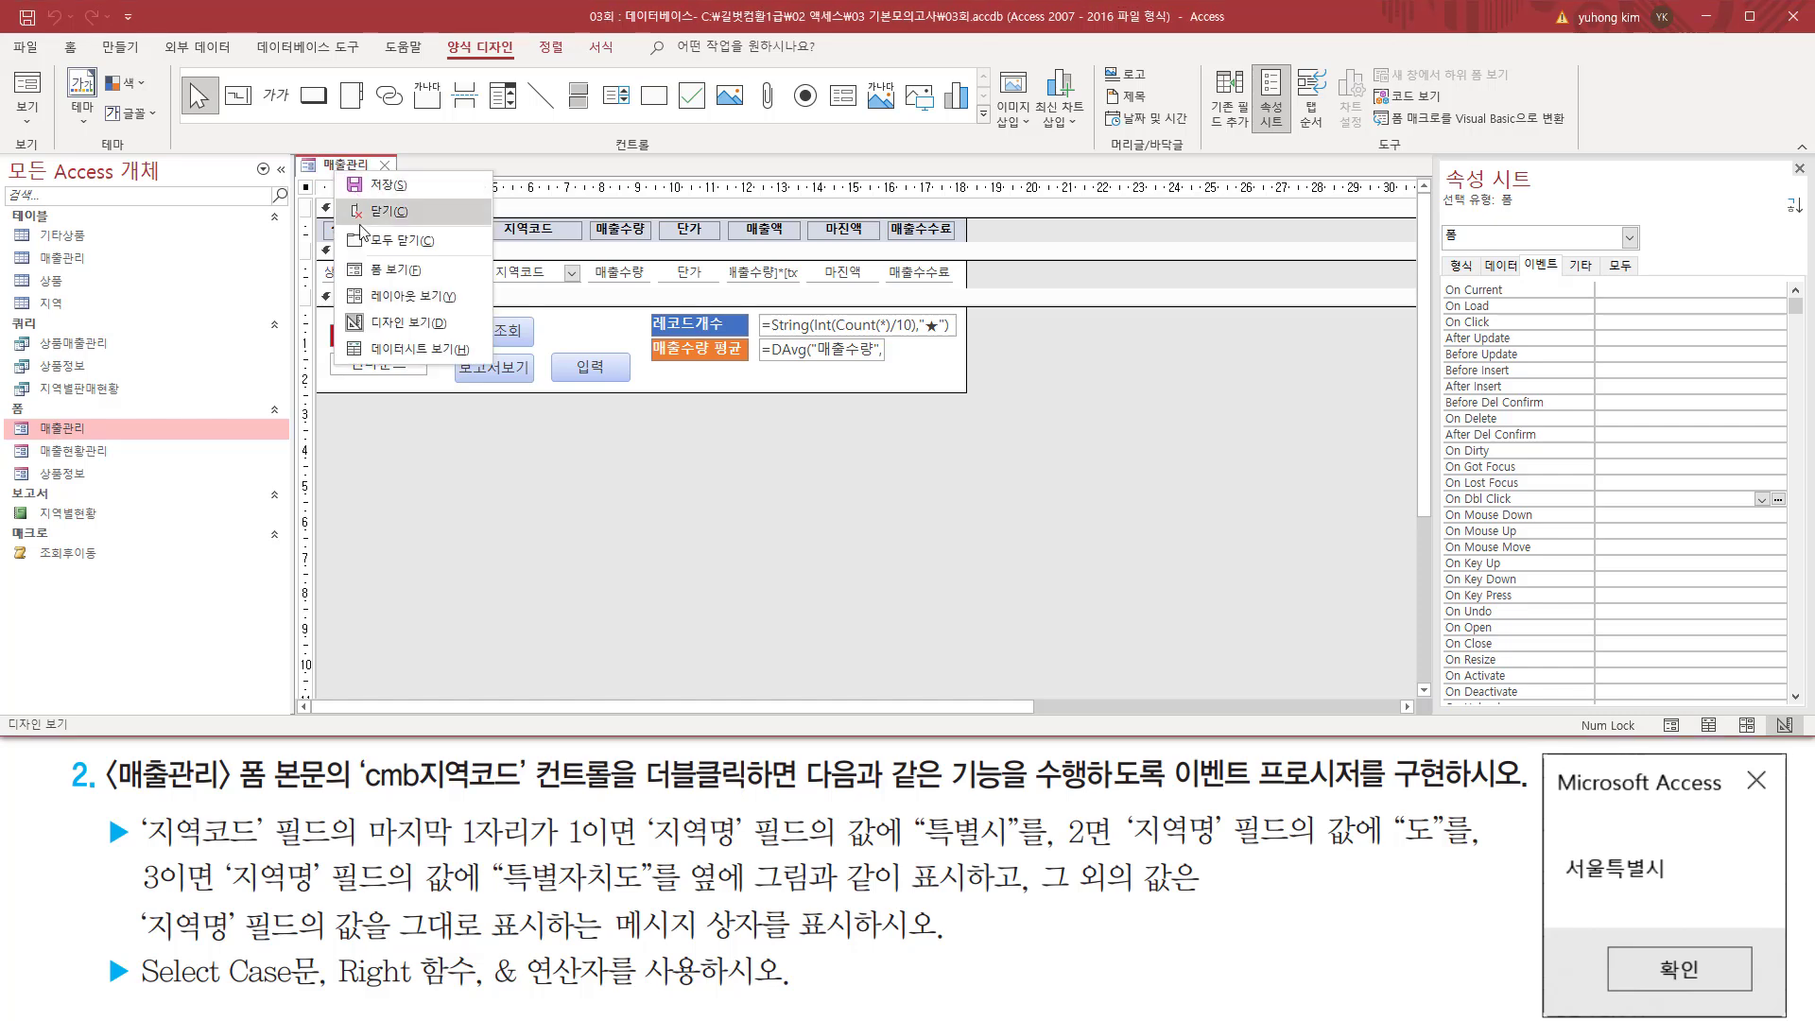
{"action": "left_click", "coordinate": [392, 271]}
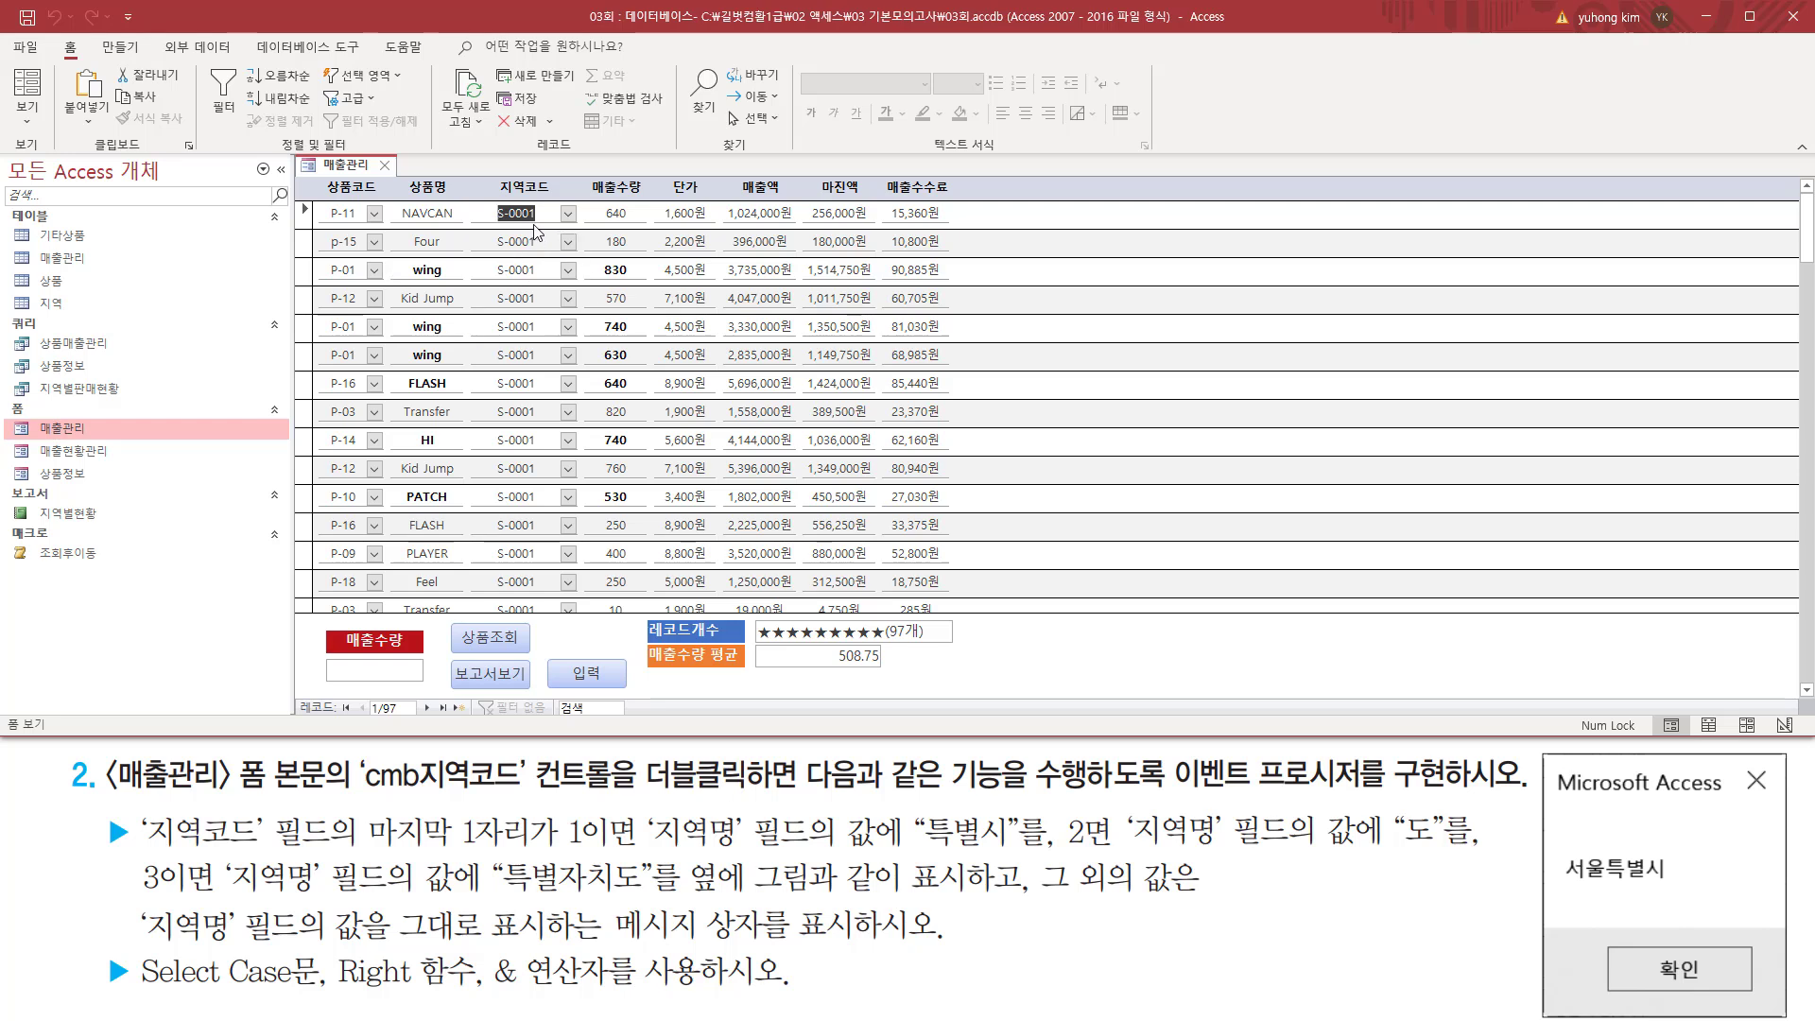
Step: Trigger the On Dbl Click event on an S-0001 지역코드 value to test the Case "1" branch
{"action": "mouse_move", "coordinate": [492, 200]}
{"action": "left_mouse_down"}
{"action": "mouse_move", "coordinate": [546, 401]}
{"action": "mouse_move", "coordinate": [551, 613]}
{"action": "left_mouse_up"}
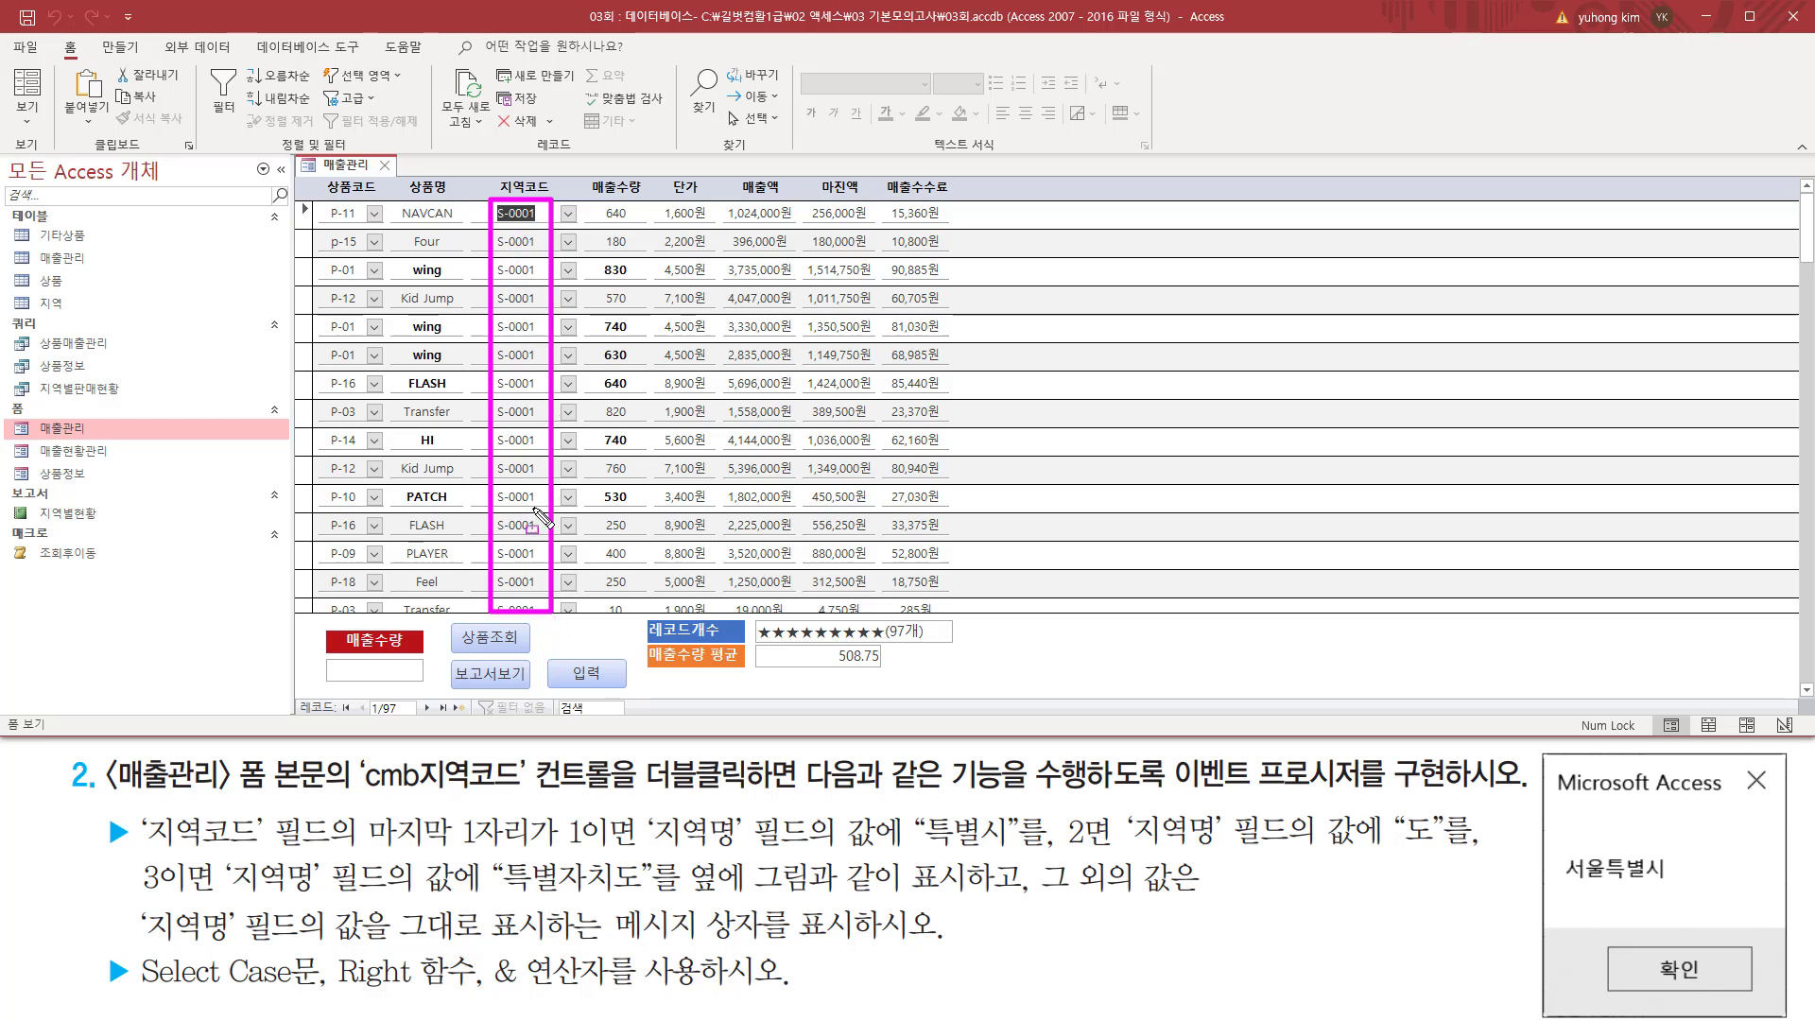
{"action": "key", "text": "Escape"}
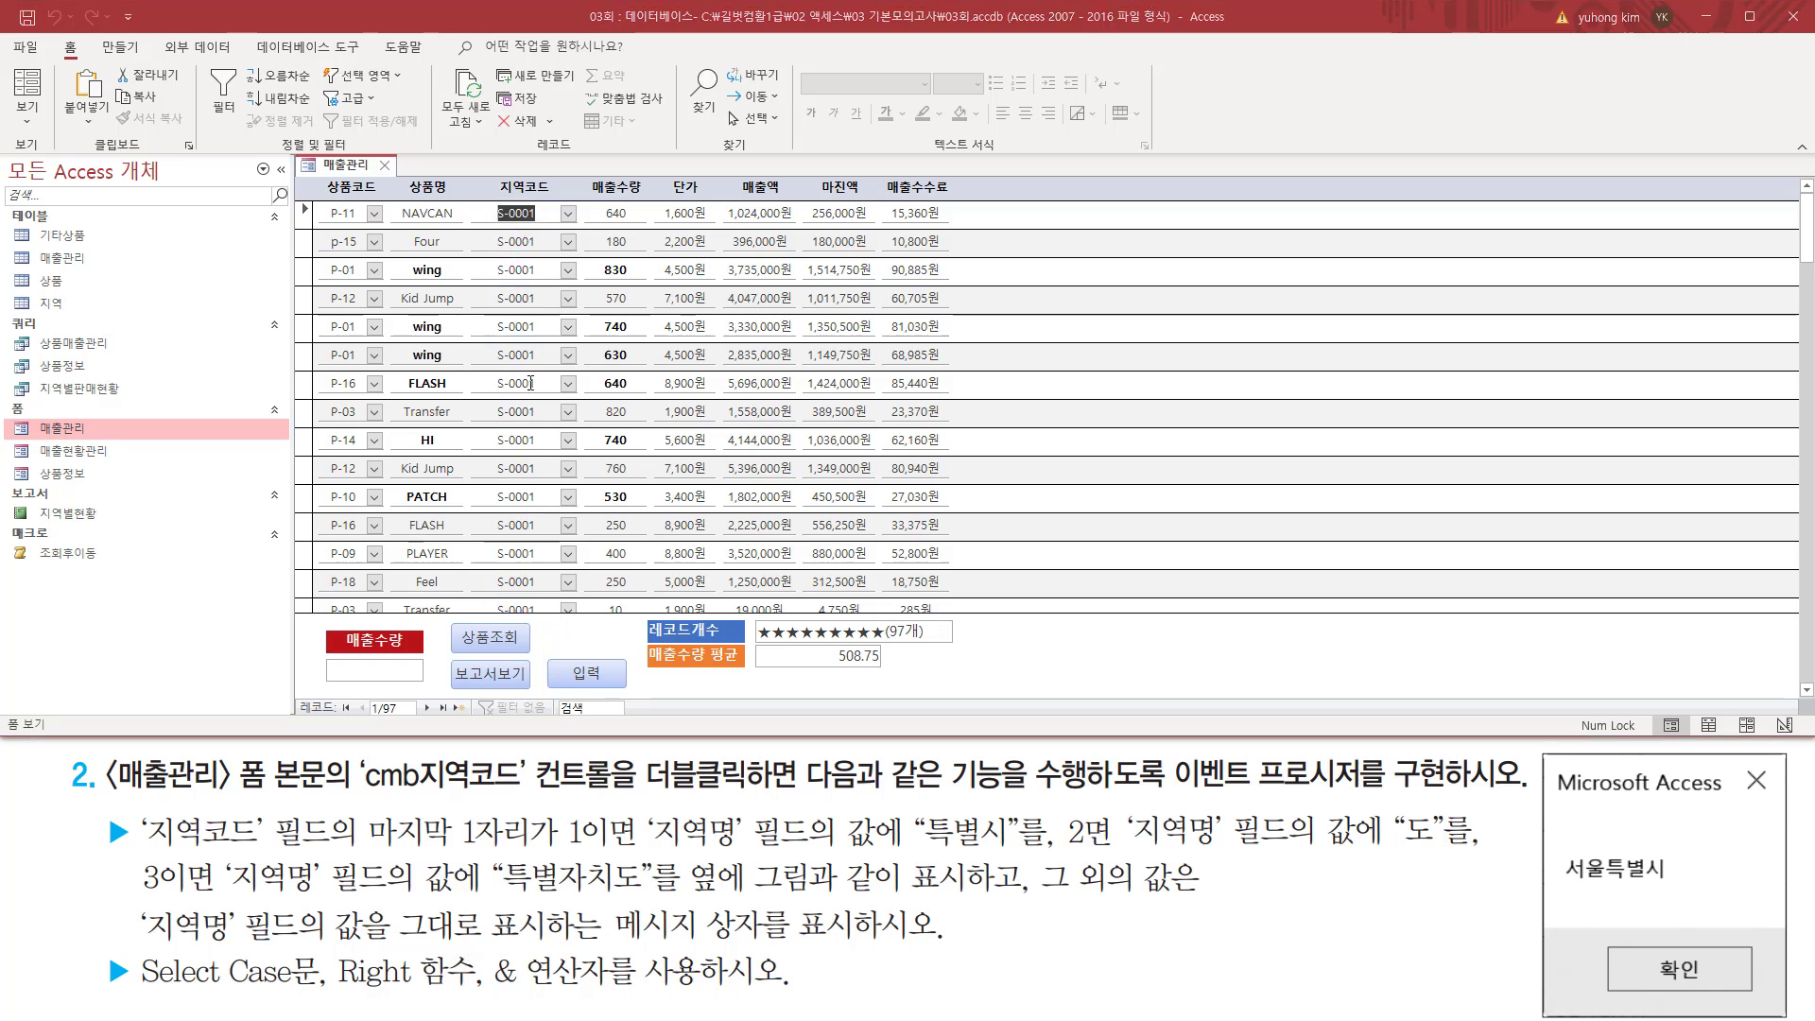
{"action": "double_click", "coordinate": [535, 412]}
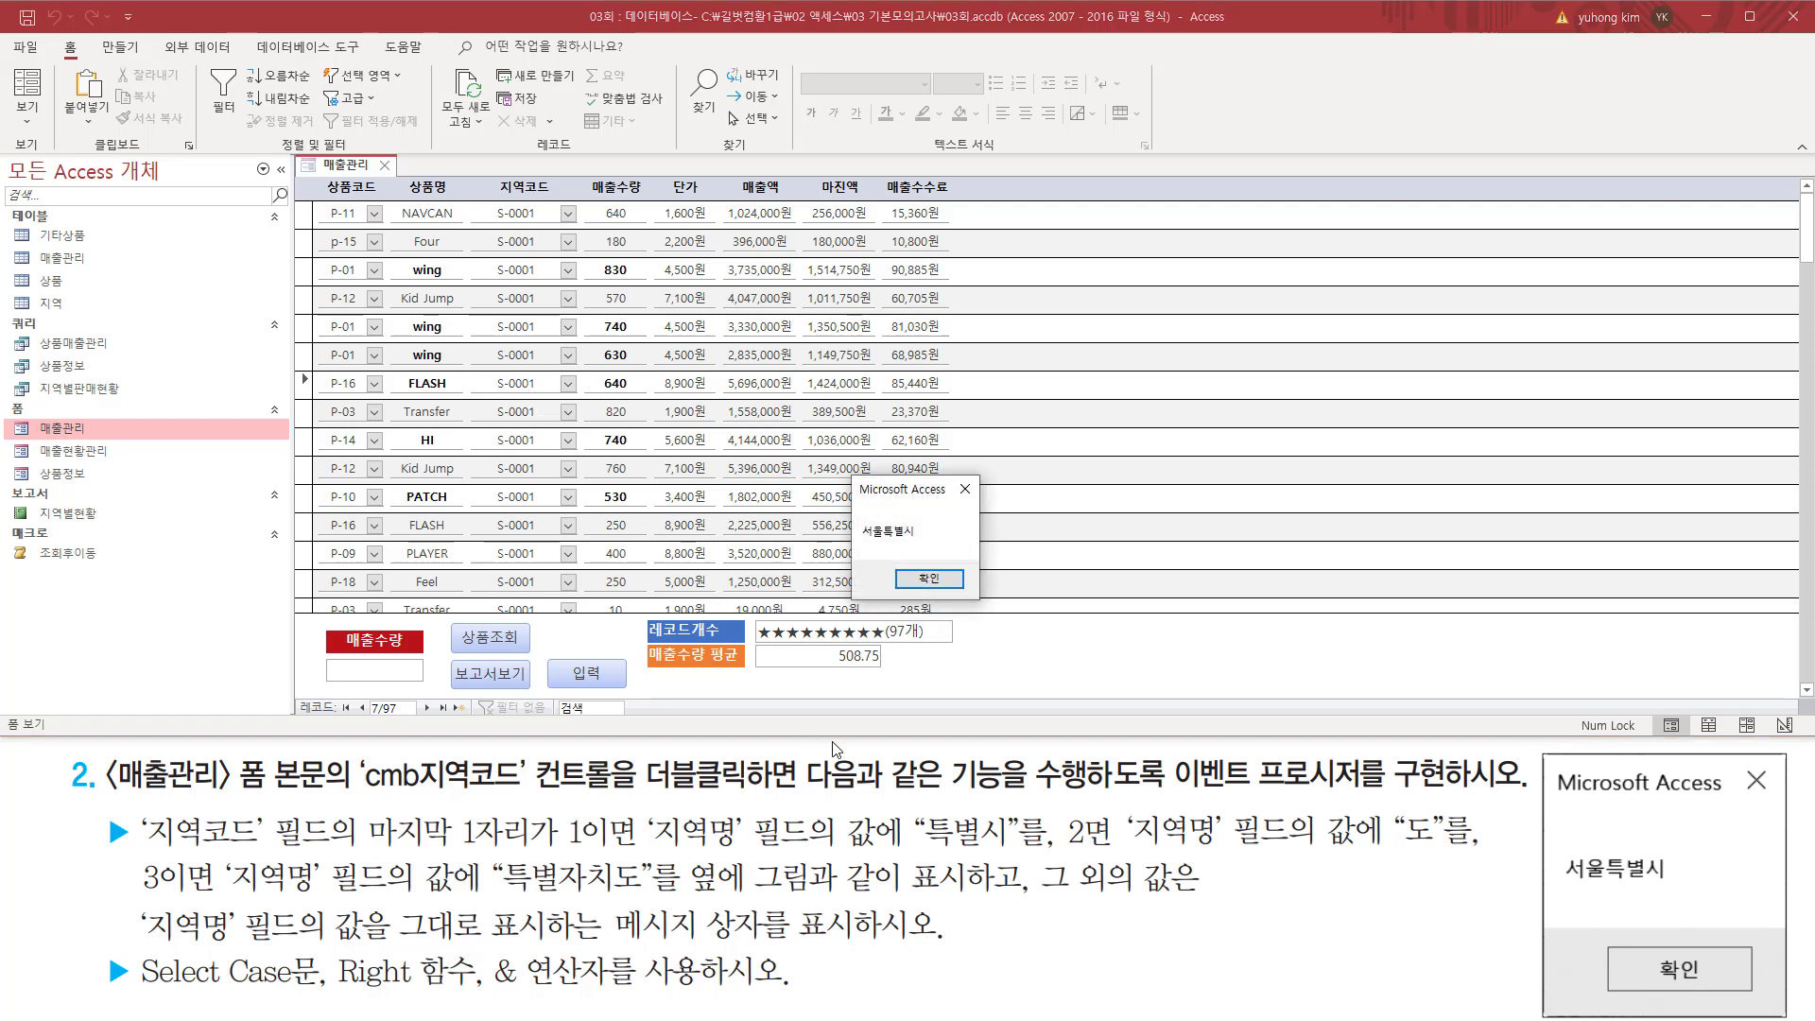
{"action": "key", "text": "ctrl+2"}
{"action": "left_click_drag", "start_coordinate": [861, 546], "coordinate": [921, 543]}
{"action": "mouse_move", "coordinate": [854, 479]}
{"action": "left_mouse_down"}
{"action": "mouse_move", "coordinate": [1016, 632]}
{"action": "mouse_move", "coordinate": [990, 610]}
{"action": "left_mouse_up"}
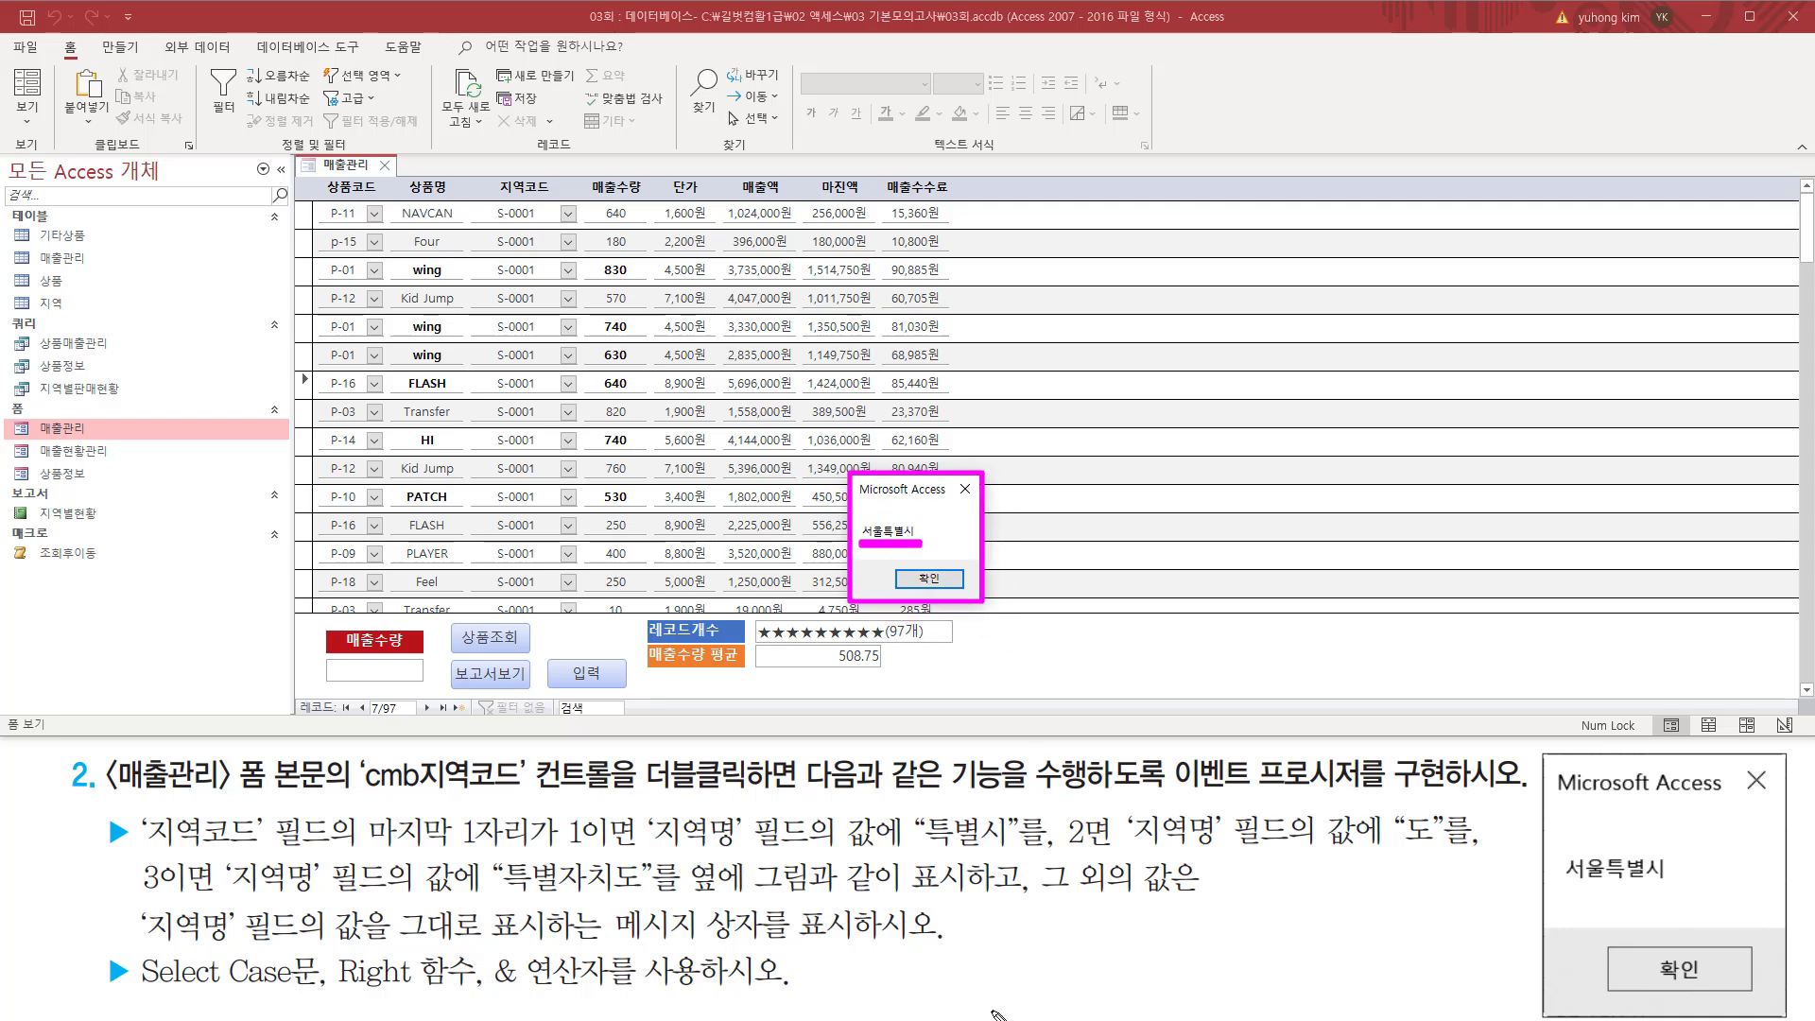
{"action": "left_click_drag", "start_coordinate": [557, 808], "coordinate": [638, 851]}
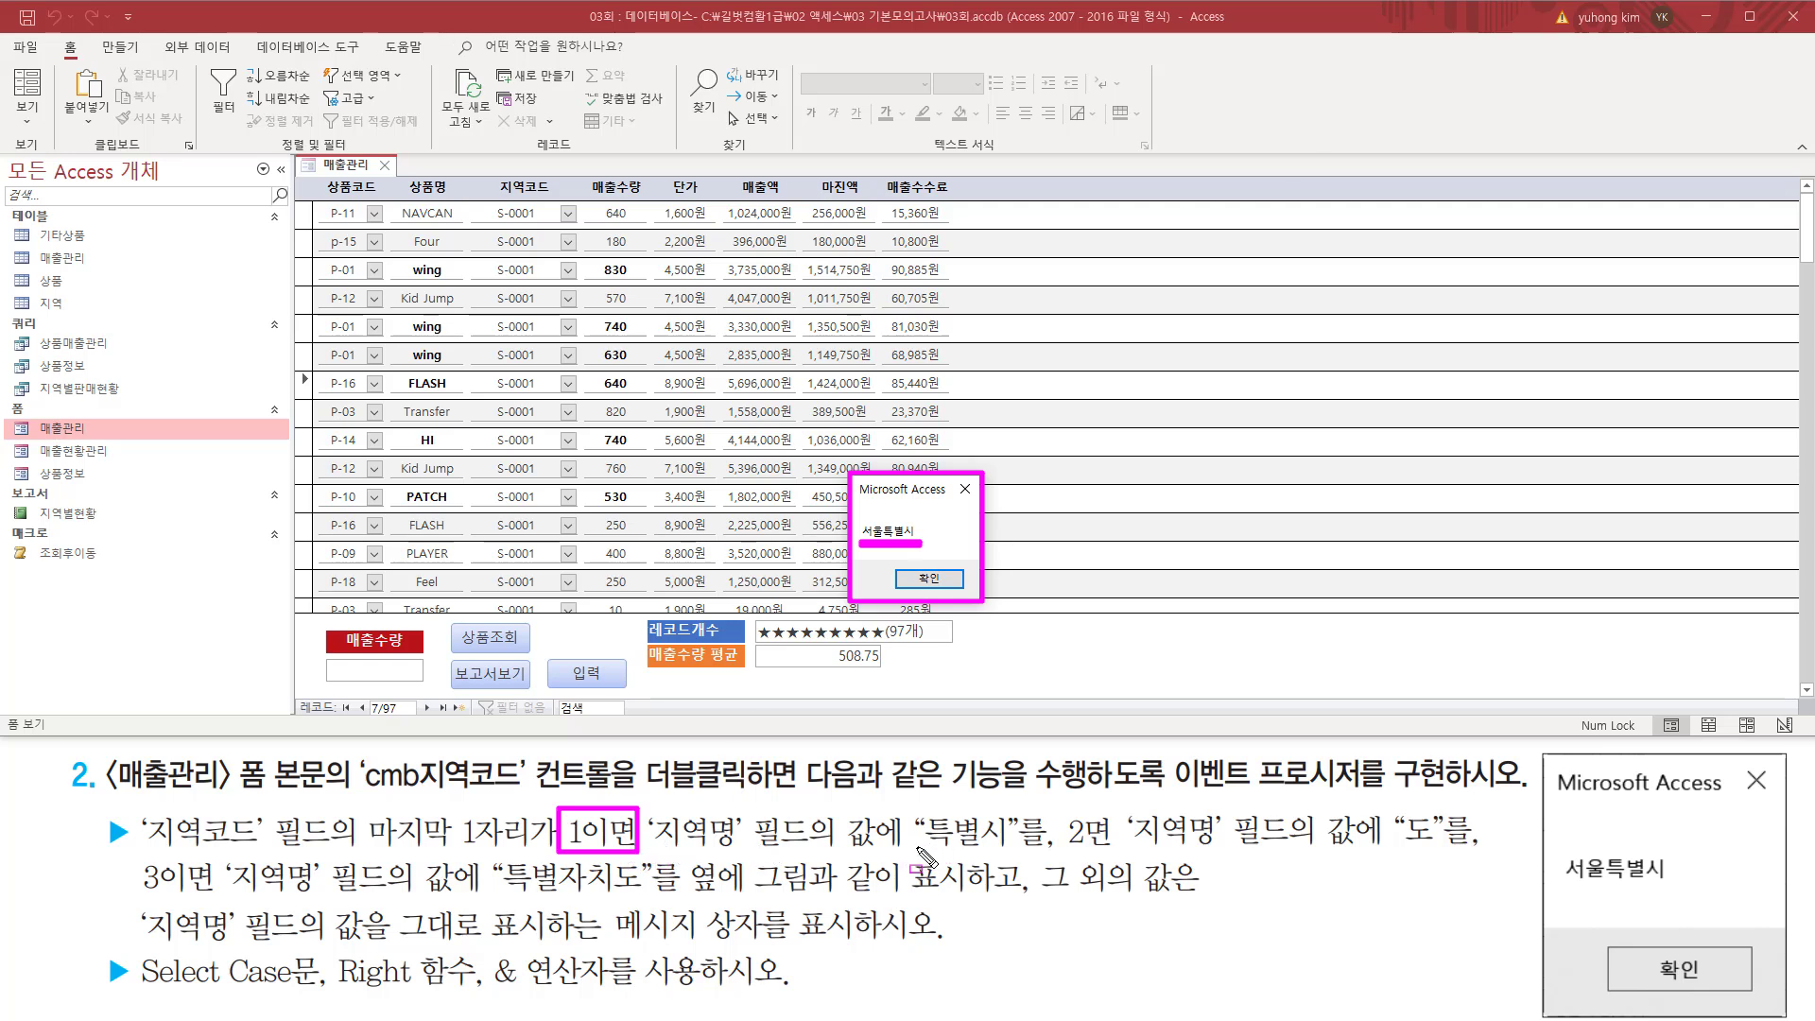
{"action": "left_click_drag", "start_coordinate": [915, 848], "coordinate": [1010, 851]}
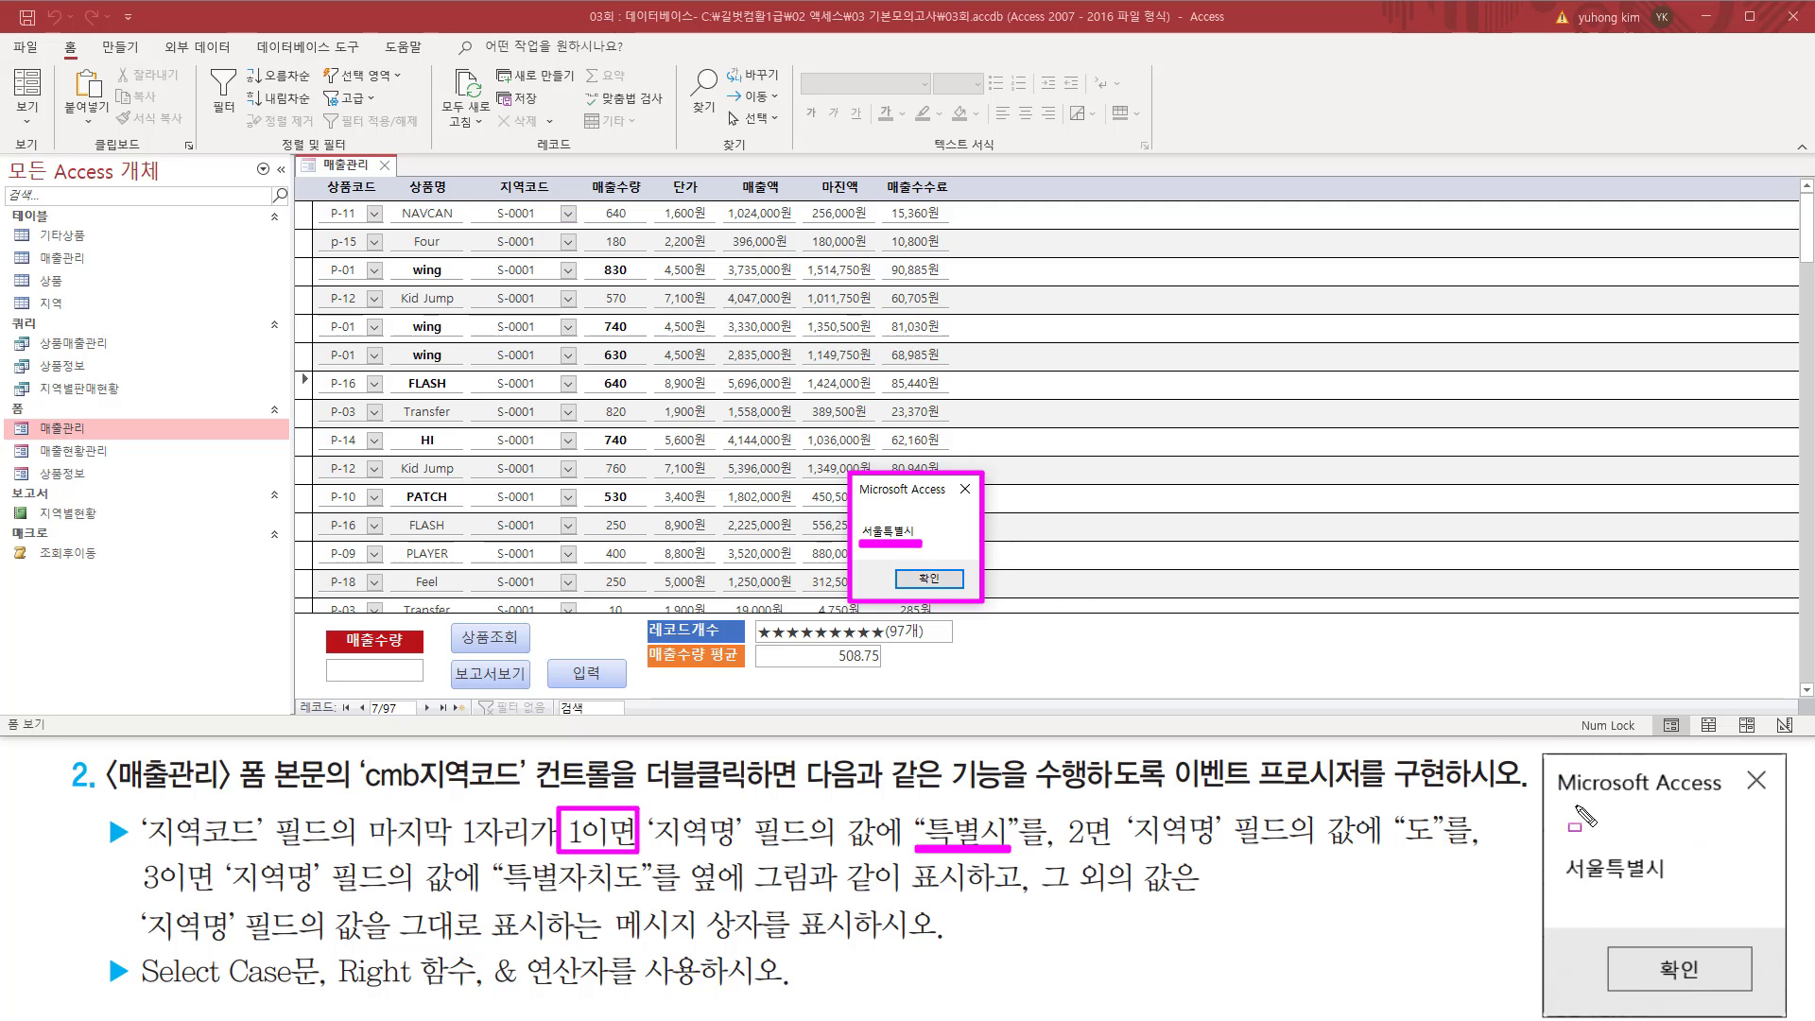
{"action": "left_click_drag", "start_coordinate": [1557, 801], "coordinate": [1728, 801]}
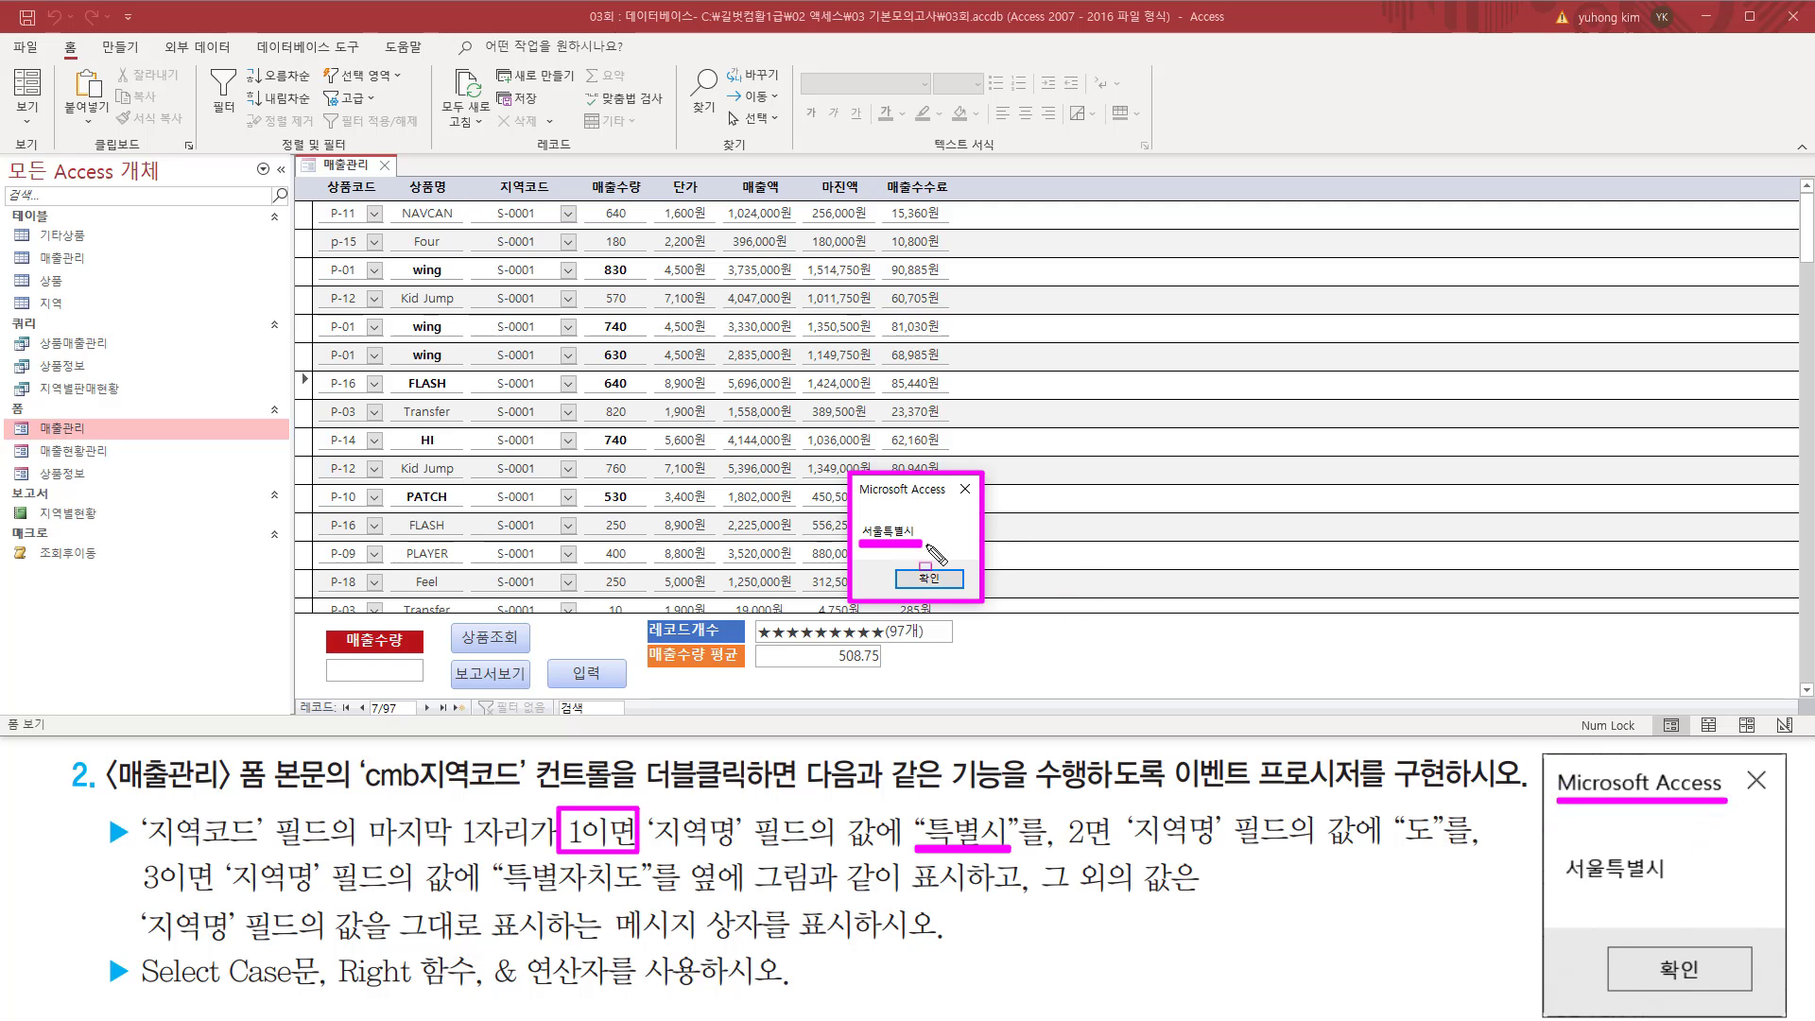
{"action": "left_click_drag", "start_coordinate": [858, 499], "coordinate": [938, 501]}
{"action": "left_click_drag", "start_coordinate": [894, 567], "coordinate": [965, 588]}
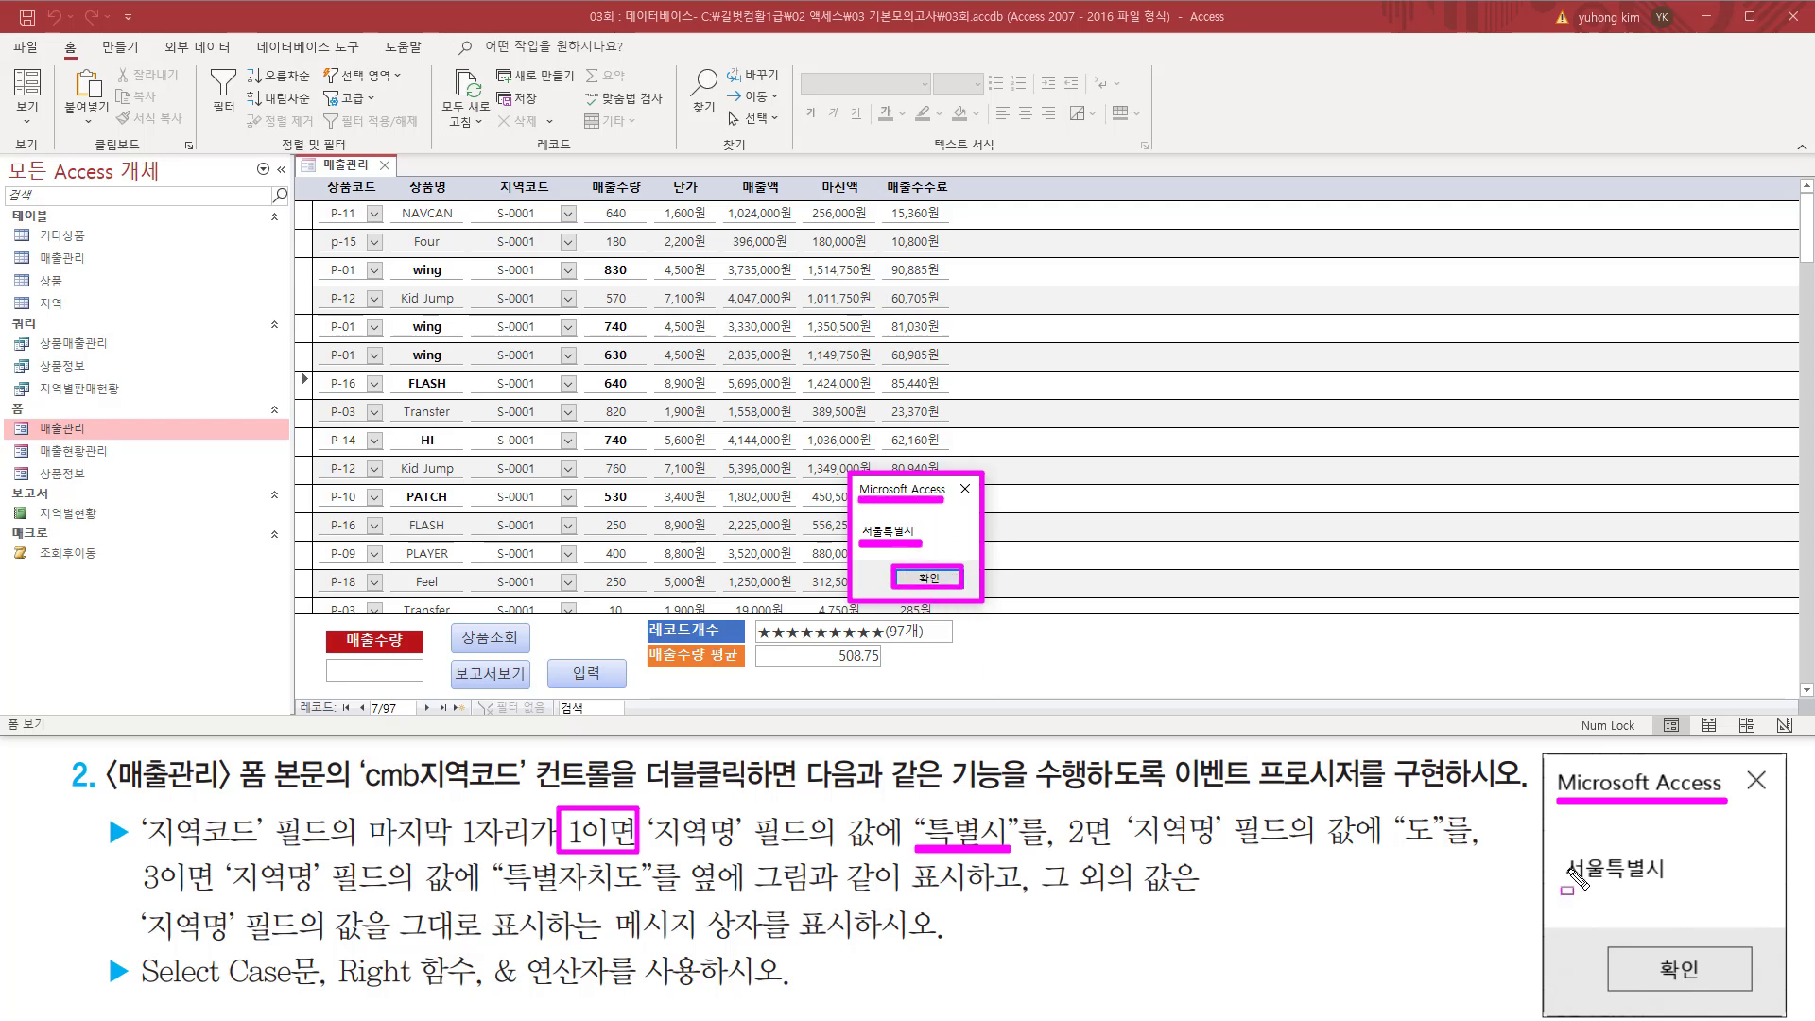
{"action": "left_click_drag", "start_coordinate": [1604, 951], "coordinate": [1761, 996]}
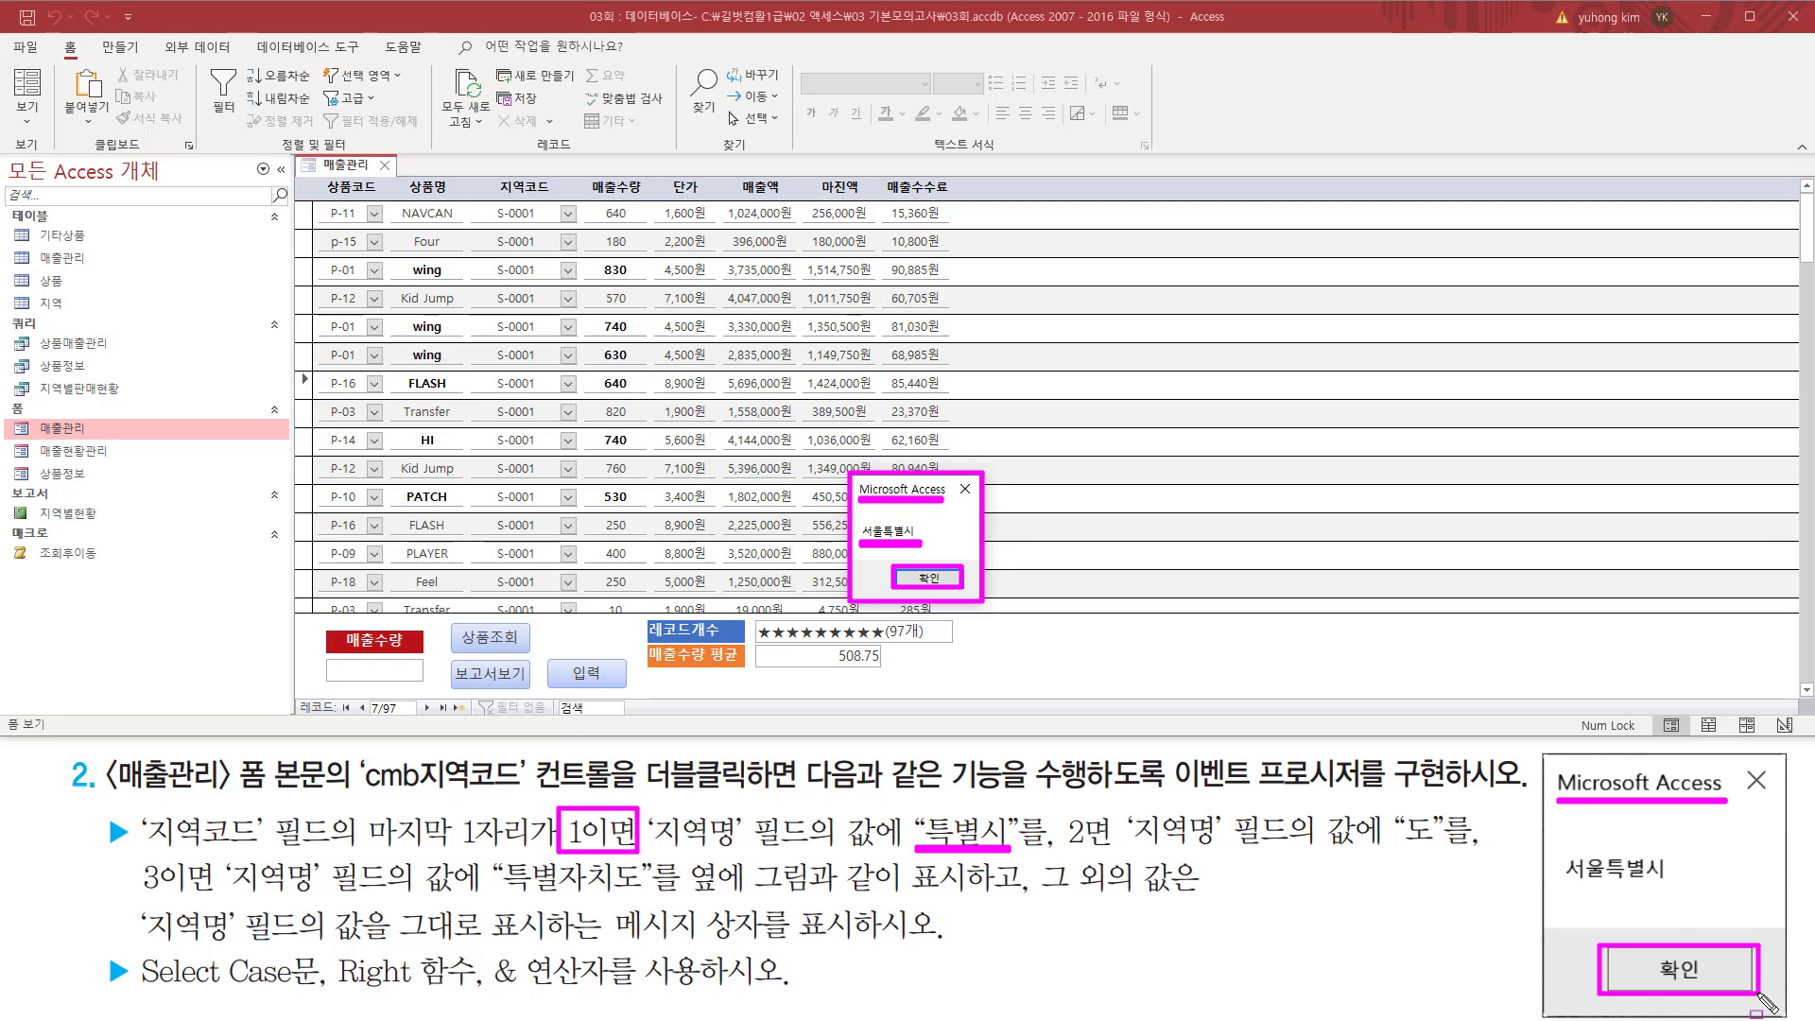
{"action": "left_click_drag", "start_coordinate": [1626, 954], "coordinate": [1638, 962]}
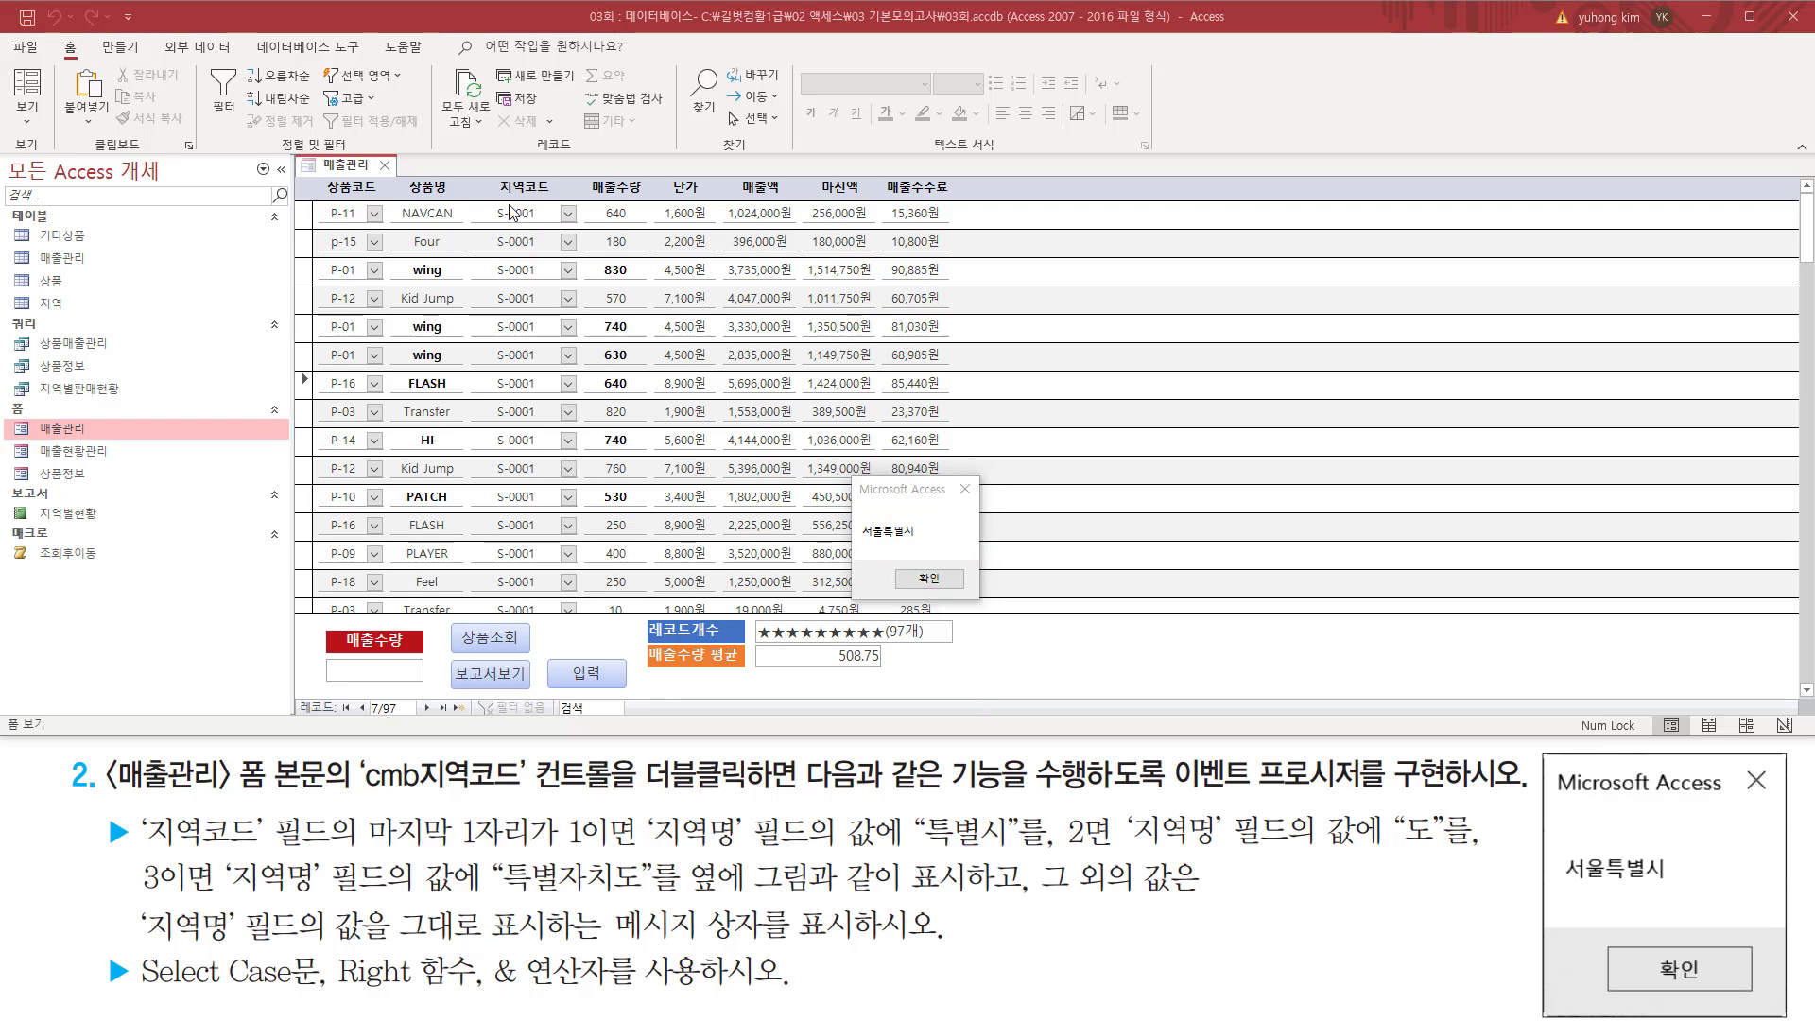
{"action": "mouse_move", "coordinate": [492, 201]}
{"action": "left_mouse_down"}
{"action": "mouse_move", "coordinate": [493, 430]}
{"action": "mouse_move", "coordinate": [530, 613]}
{"action": "mouse_move", "coordinate": [547, 600]}
{"action": "mouse_move", "coordinate": [537, 201]}
{"action": "left_mouse_up"}
Step: Dismiss the open message box, then test the On Dbl Click event on an S-0002 지역코드 value and close its message
{"action": "scroll", "coordinate": [553, 492], "scroll_direction": "down", "scroll_amount": 5}
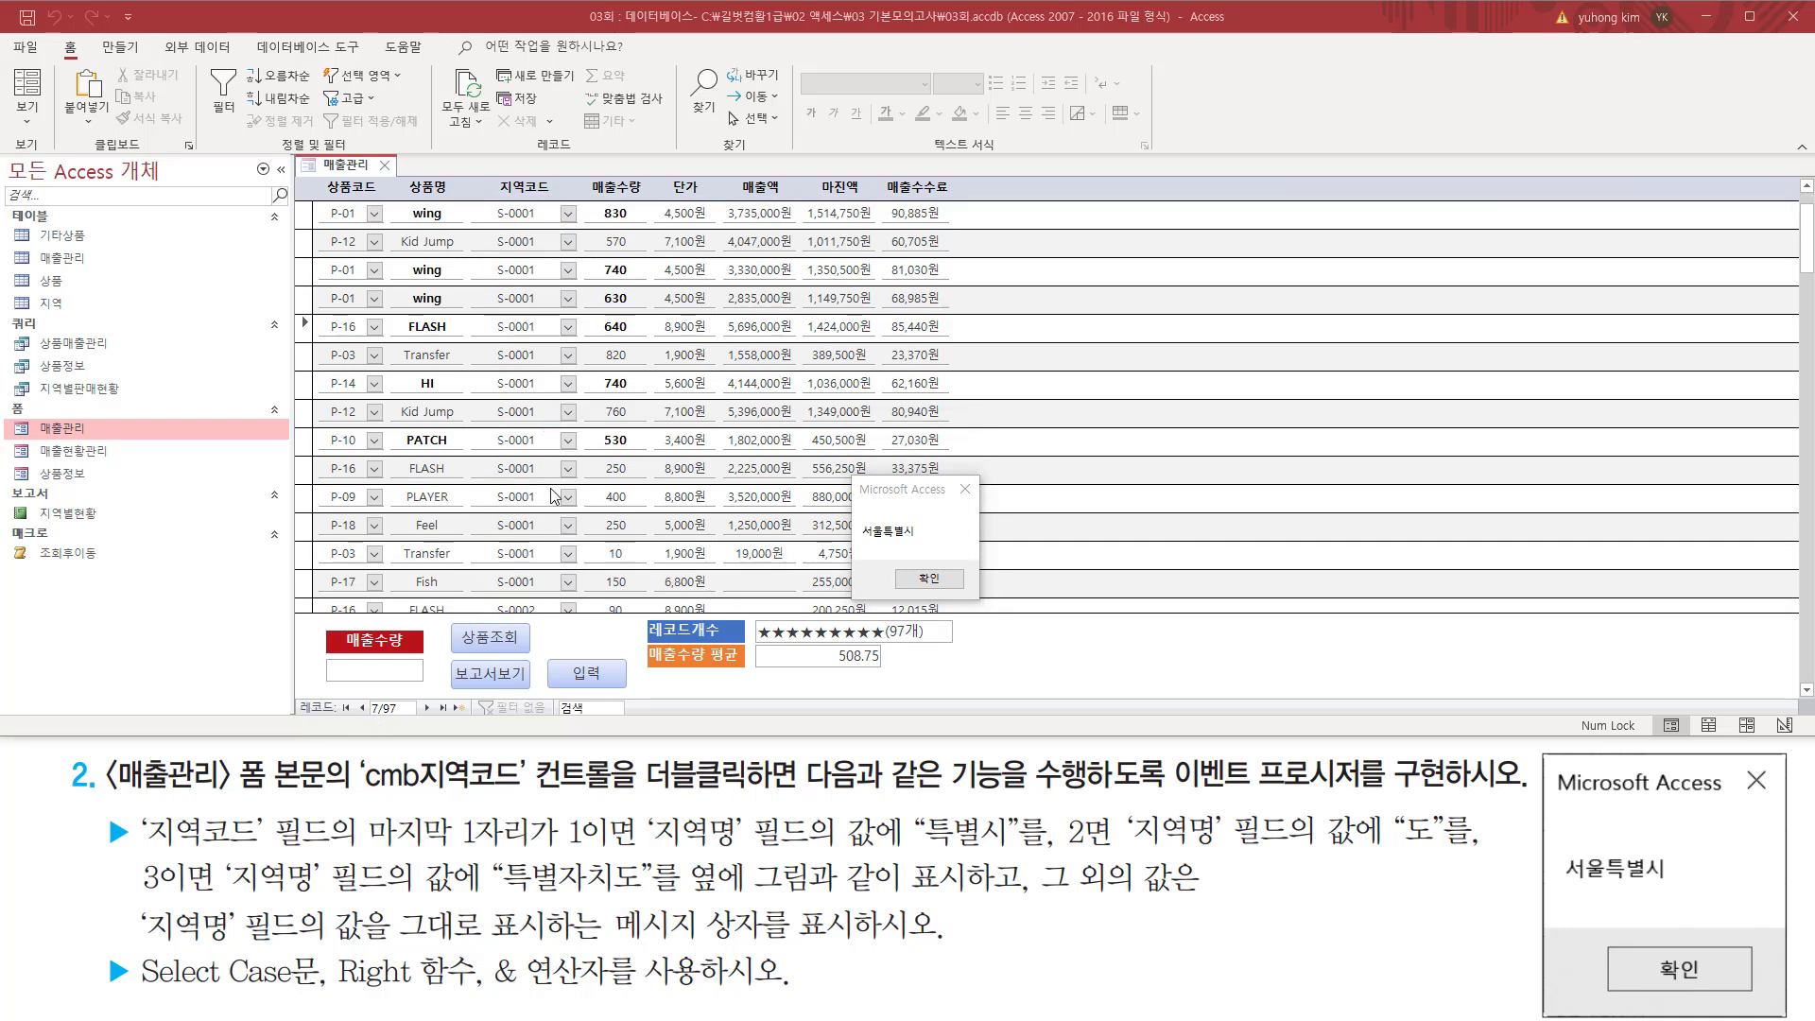
{"action": "left_click", "coordinate": [537, 357]}
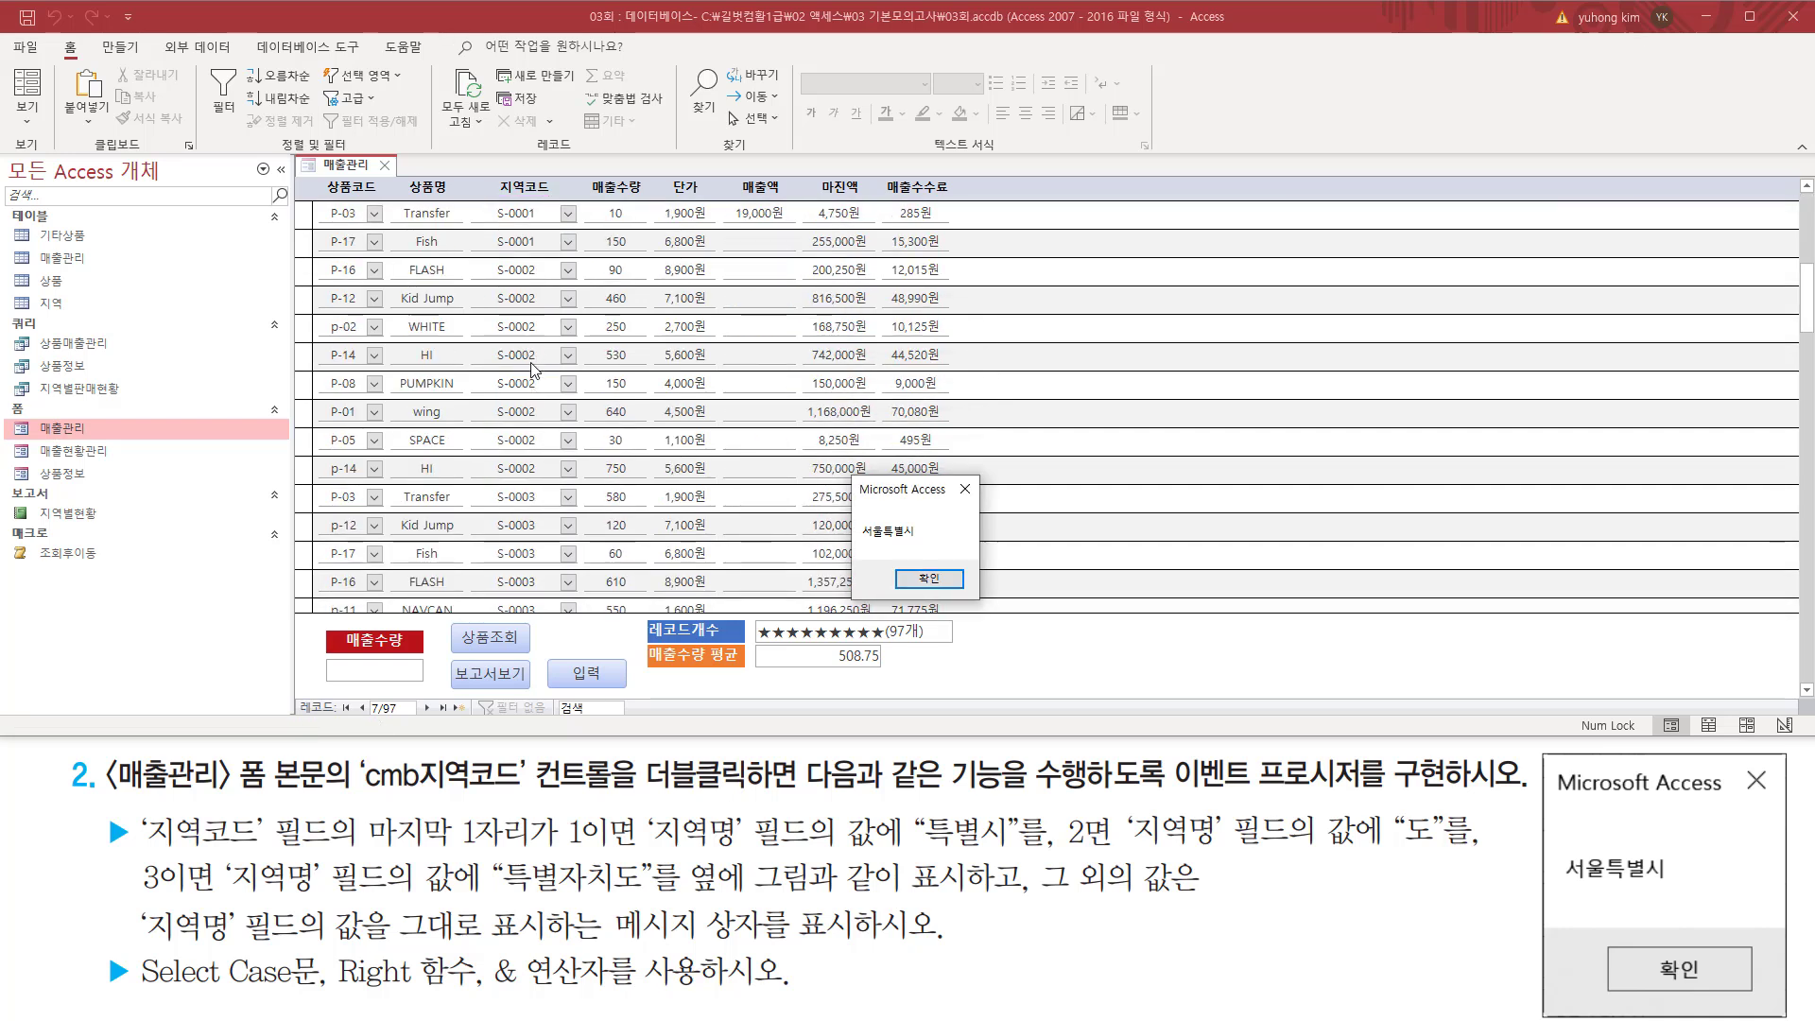
{"action": "left_click_drag", "start_coordinate": [487, 366], "coordinate": [553, 366]}
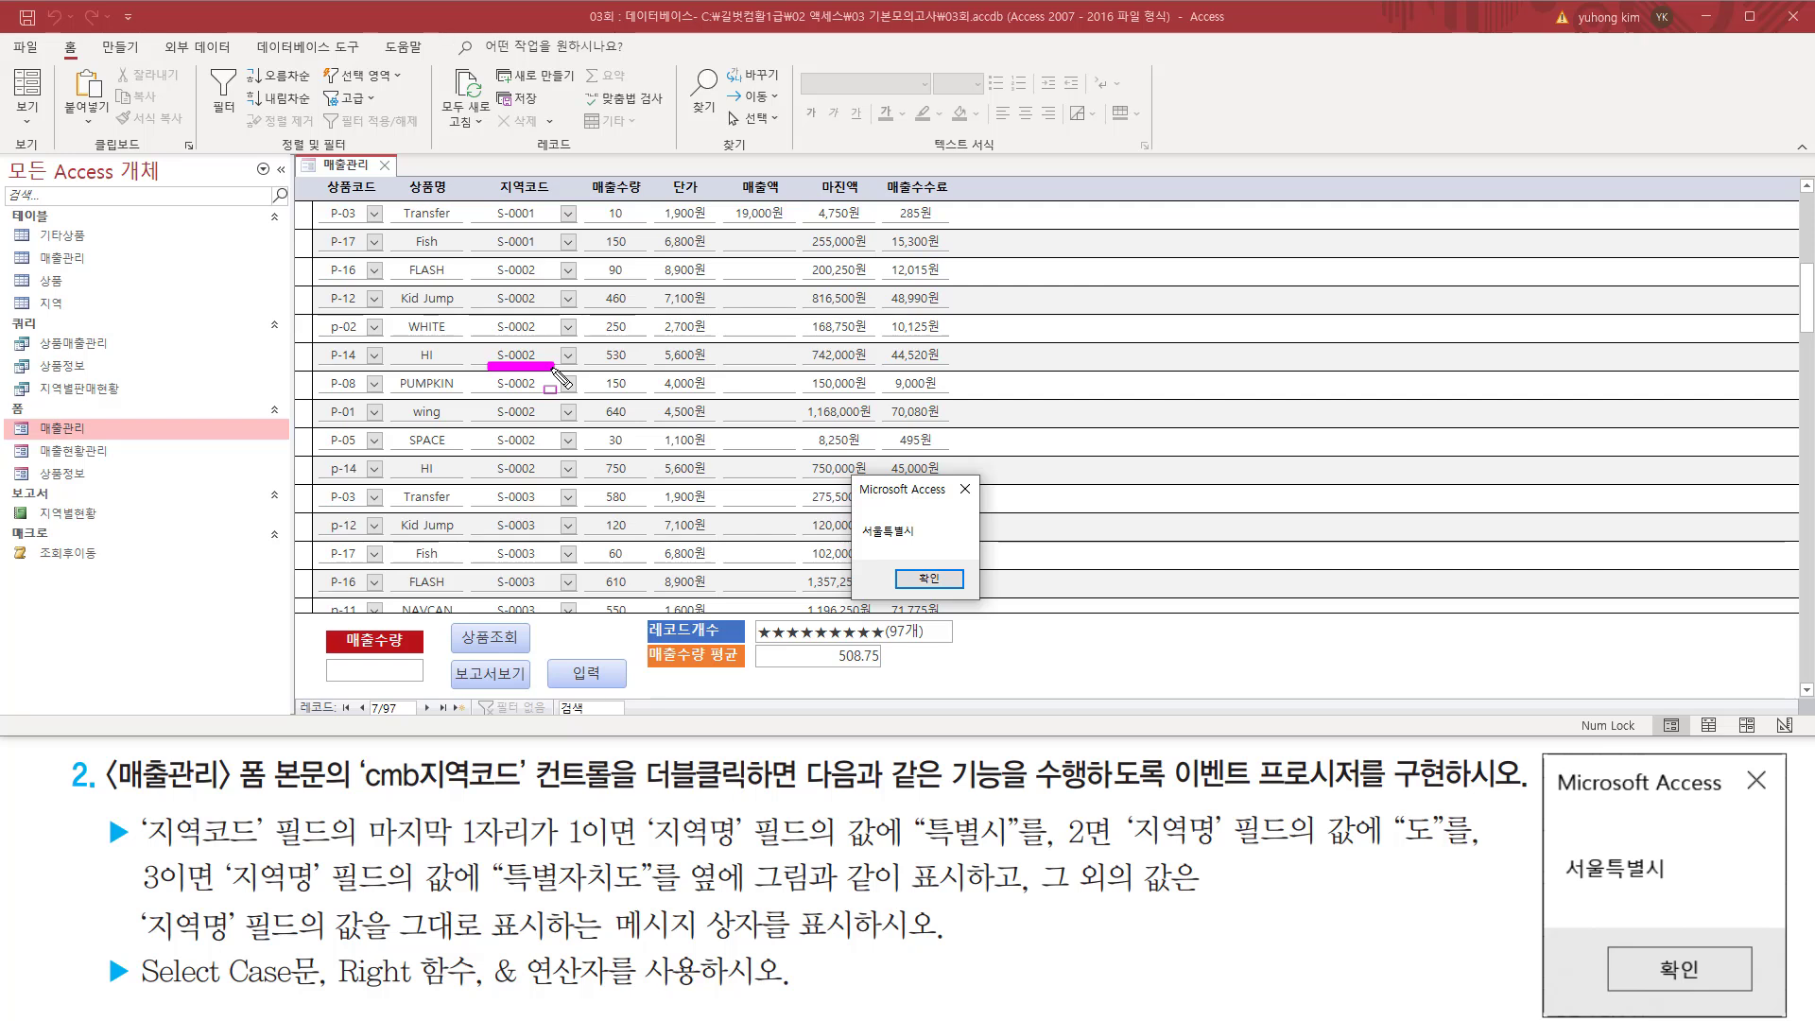
{"action": "key", "text": "Escape"}
{"action": "left_click", "coordinate": [928, 578]}
{"action": "left_click", "coordinate": [927, 576]}
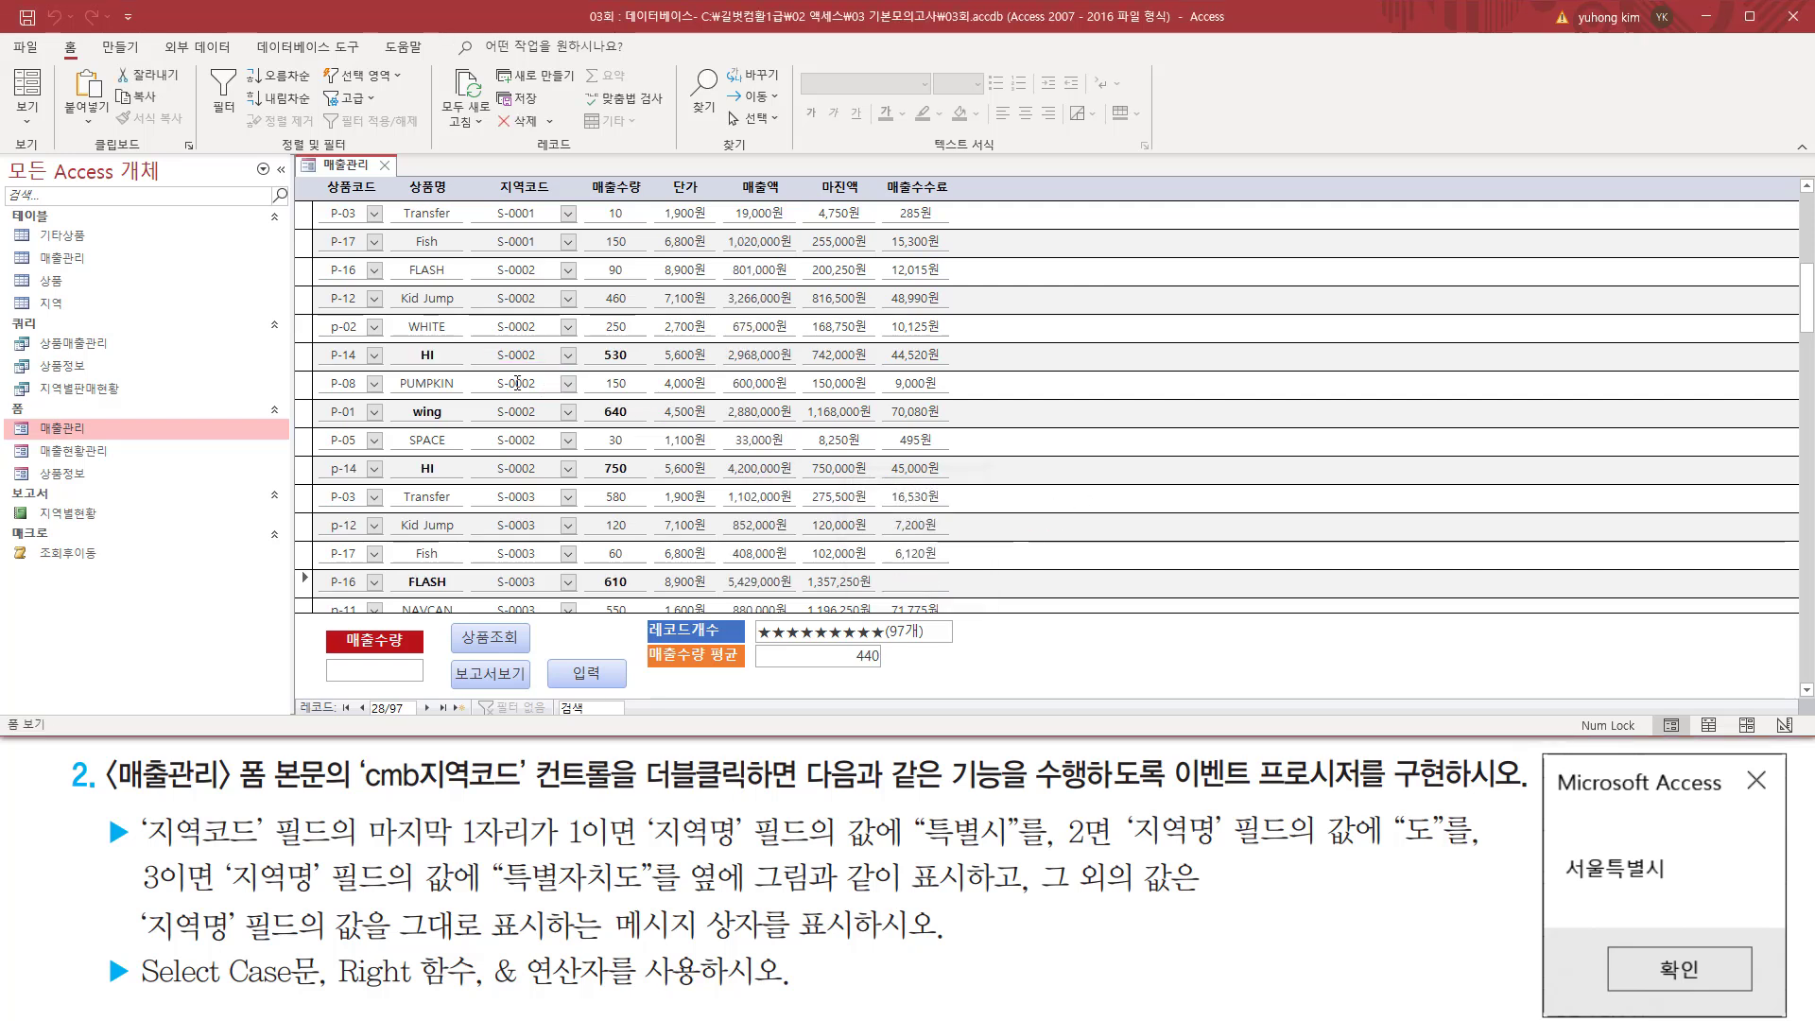
{"action": "double_click", "coordinate": [534, 355]}
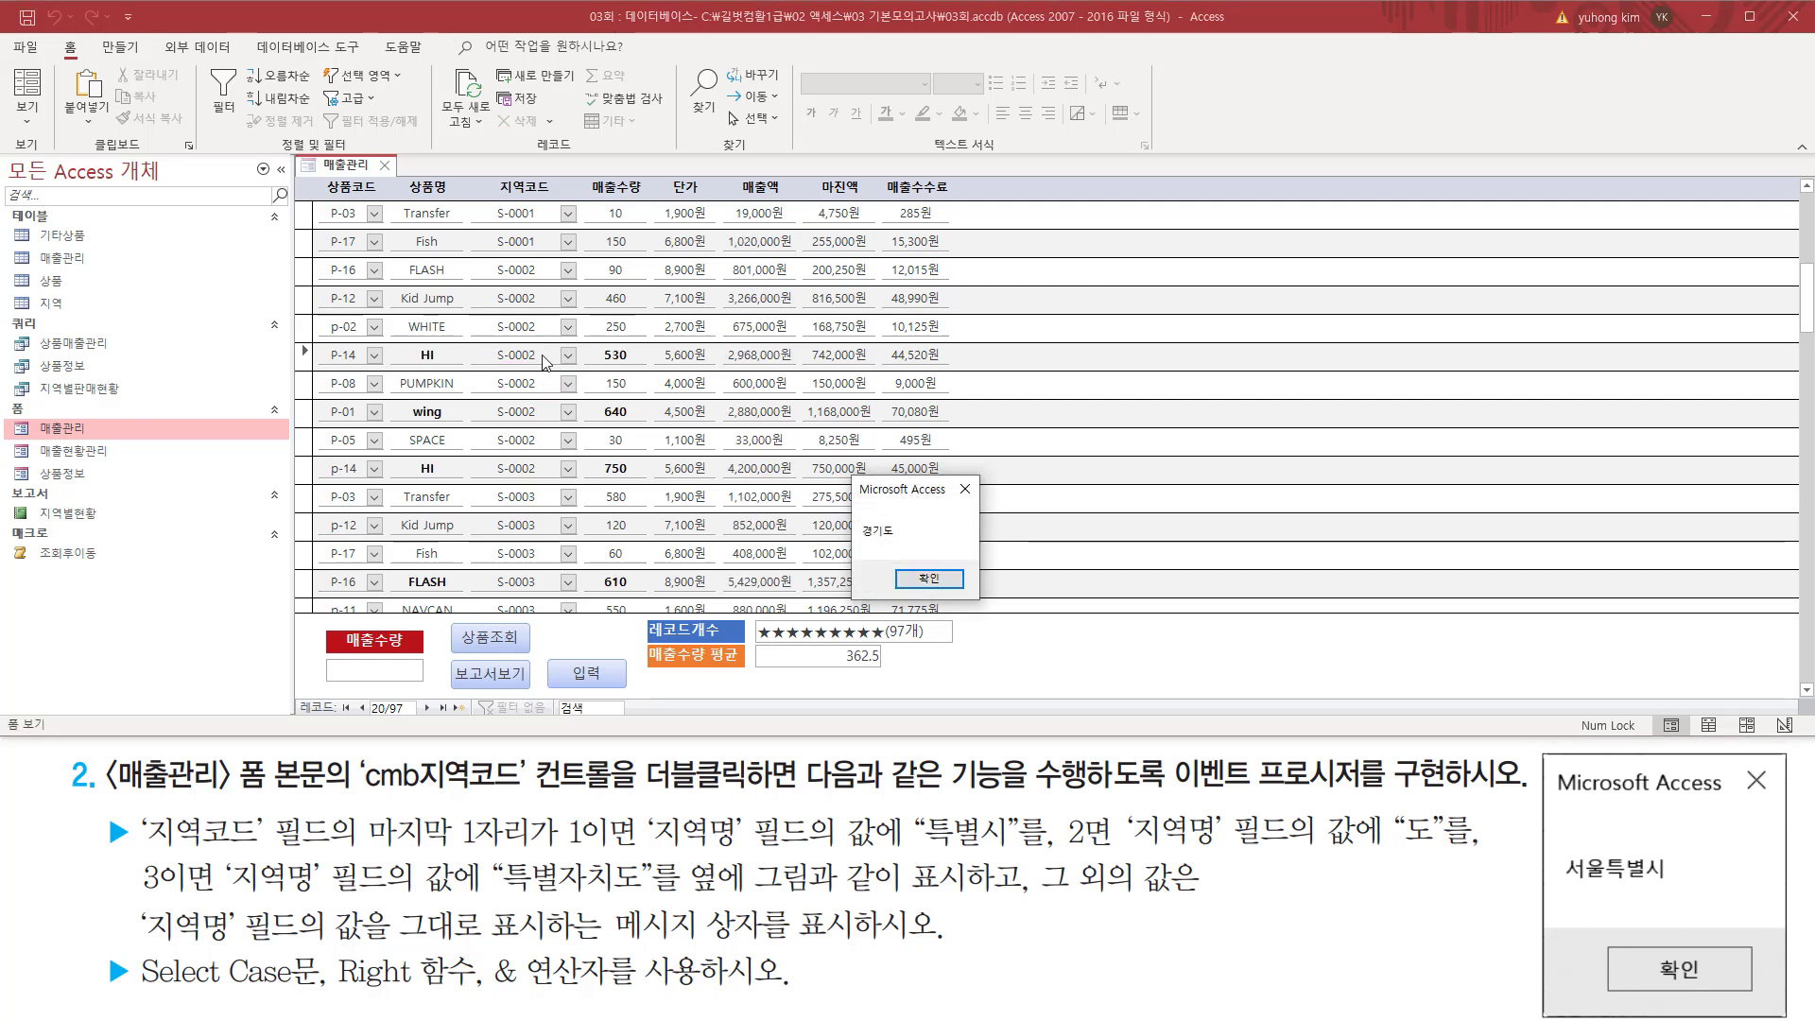
{"action": "left_click_drag", "start_coordinate": [860, 542], "coordinate": [902, 542]}
{"action": "left_click_drag", "start_coordinate": [902, 568], "coordinate": [962, 588]}
{"action": "key", "text": "Escape"}
{"action": "left_click", "coordinate": [928, 578]}
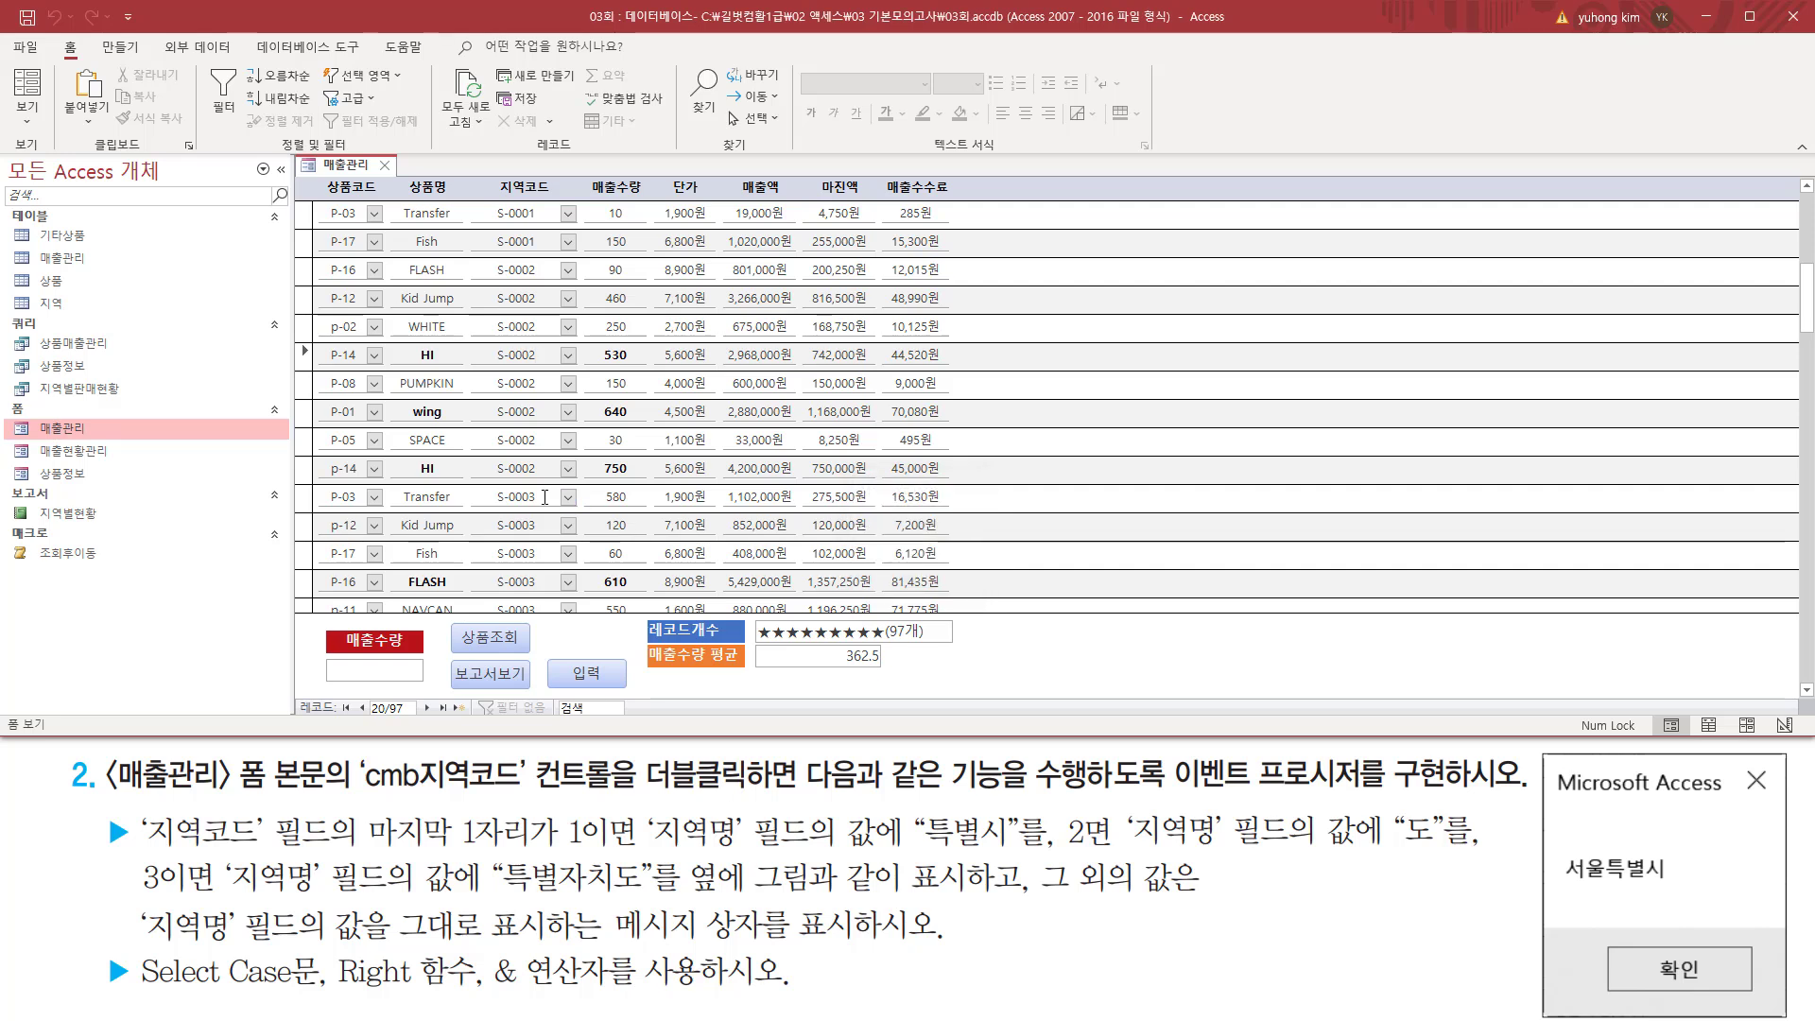
Step: Test the On Dbl Click event on an S-0003 지역코드 value and dismiss its message box
{"action": "left_click_drag", "start_coordinate": [494, 508], "coordinate": [555, 508]}
{"action": "key", "text": "Escape"}
{"action": "double_click", "coordinate": [544, 498]}
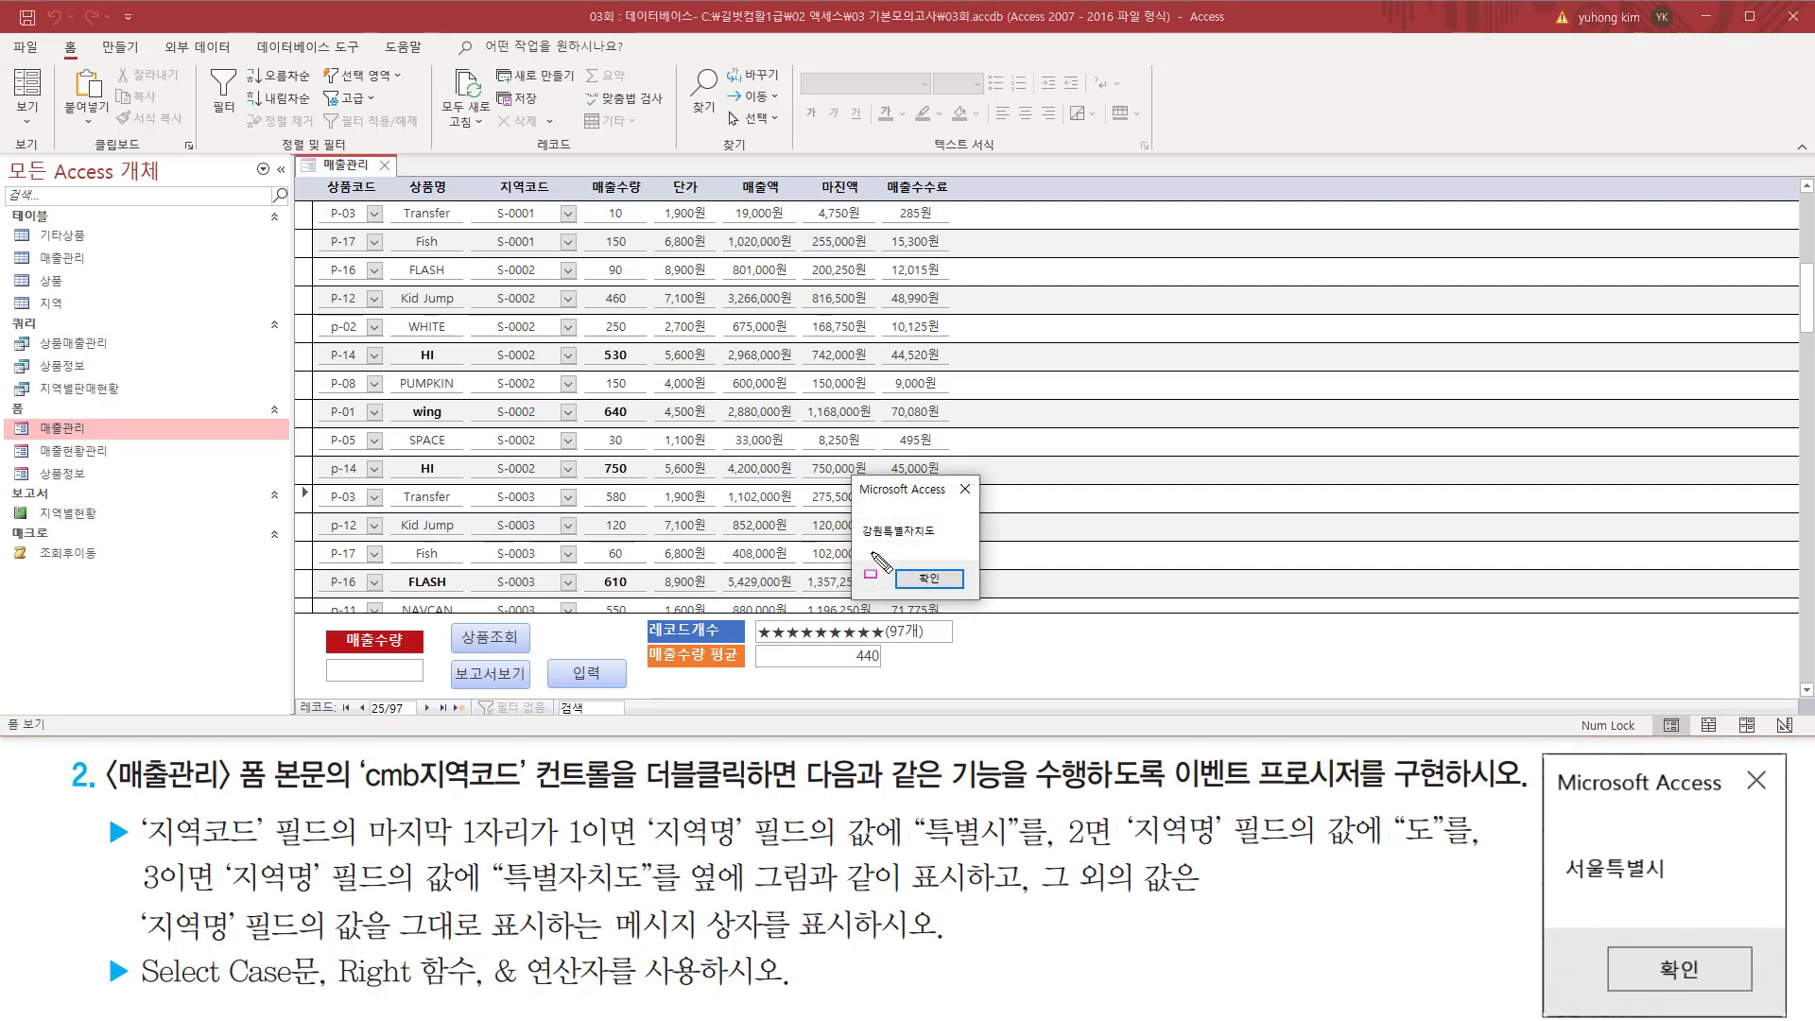
{"action": "left_click_drag", "start_coordinate": [857, 545], "coordinate": [942, 546]}
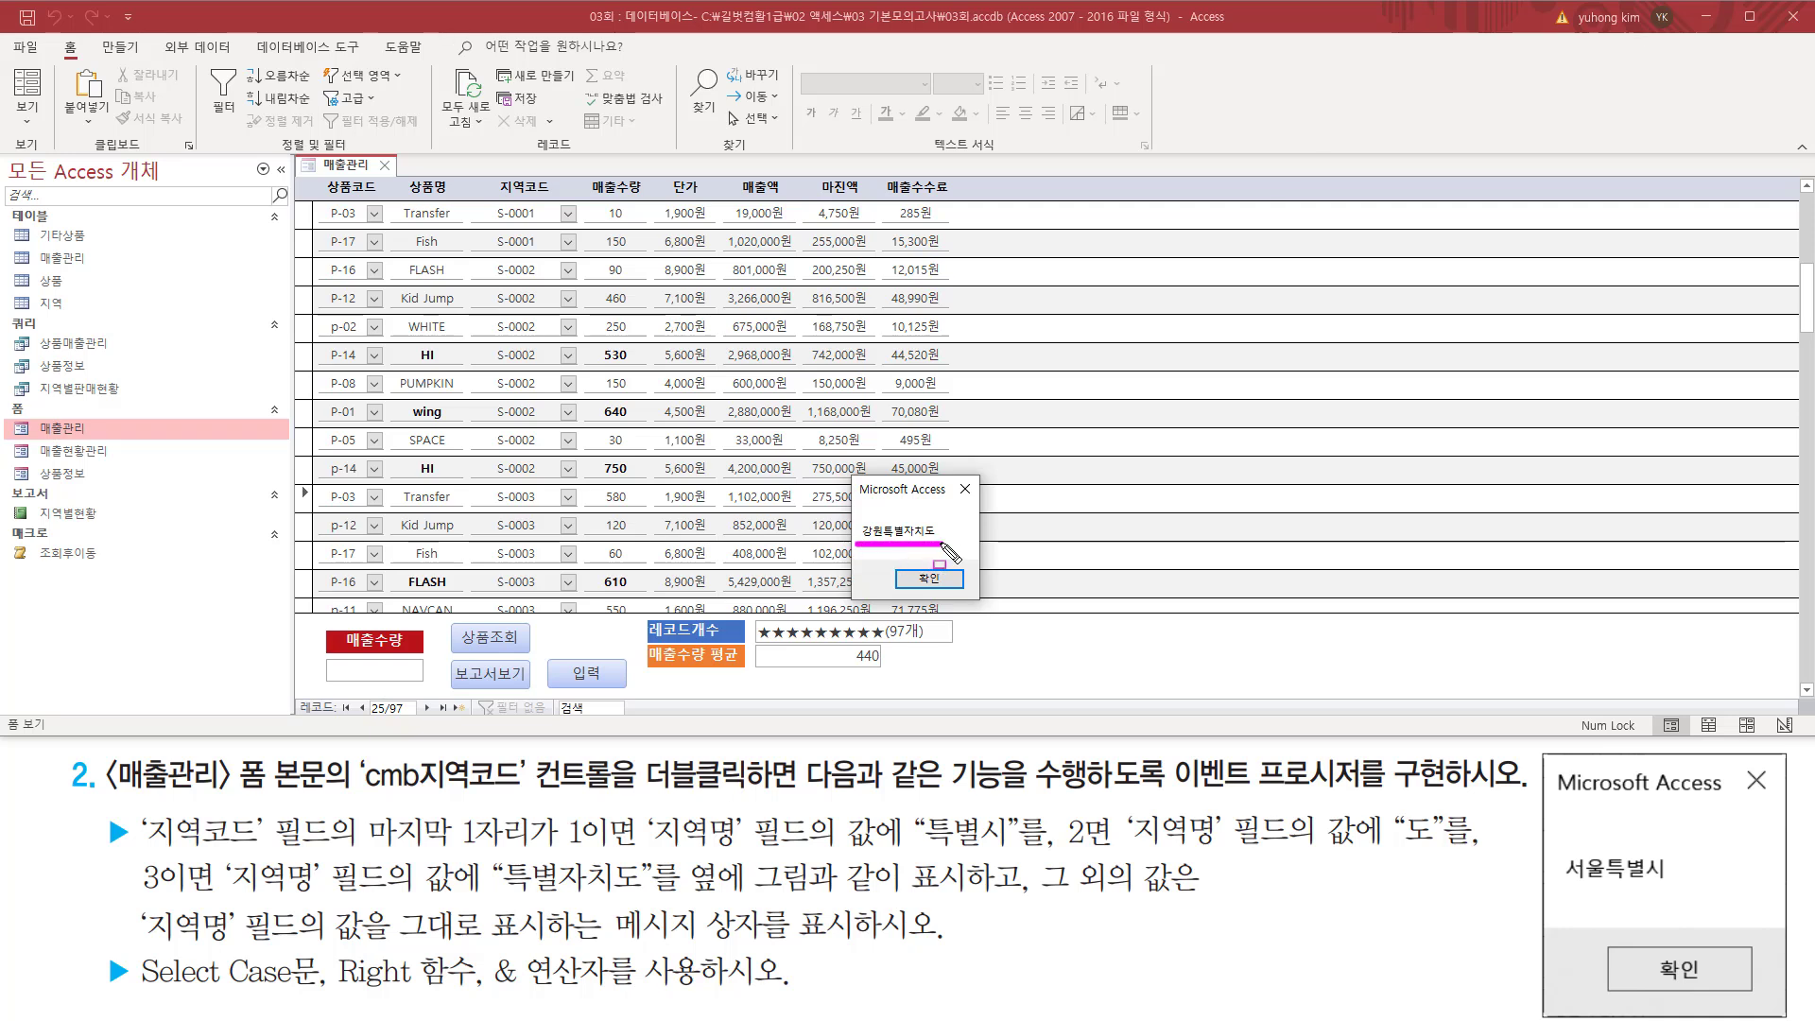
{"action": "left_click_drag", "start_coordinate": [496, 894], "coordinate": [652, 894]}
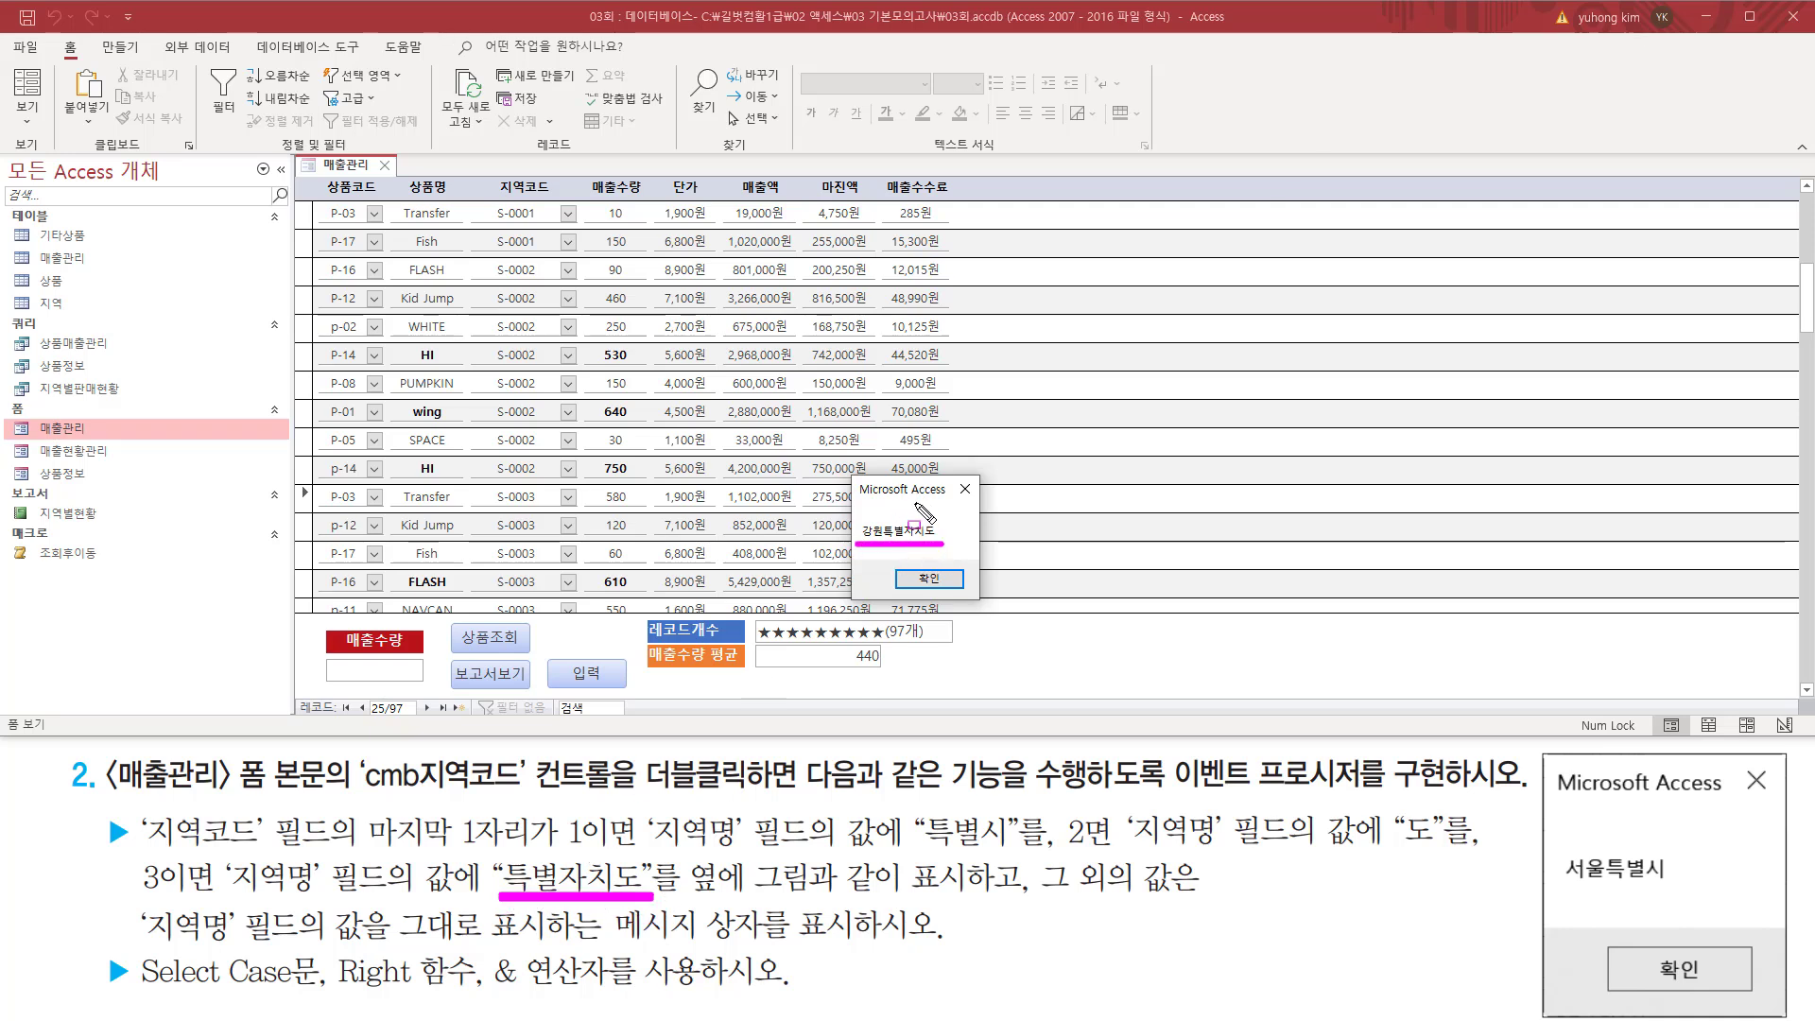
{"action": "left_click", "coordinate": [929, 580]}
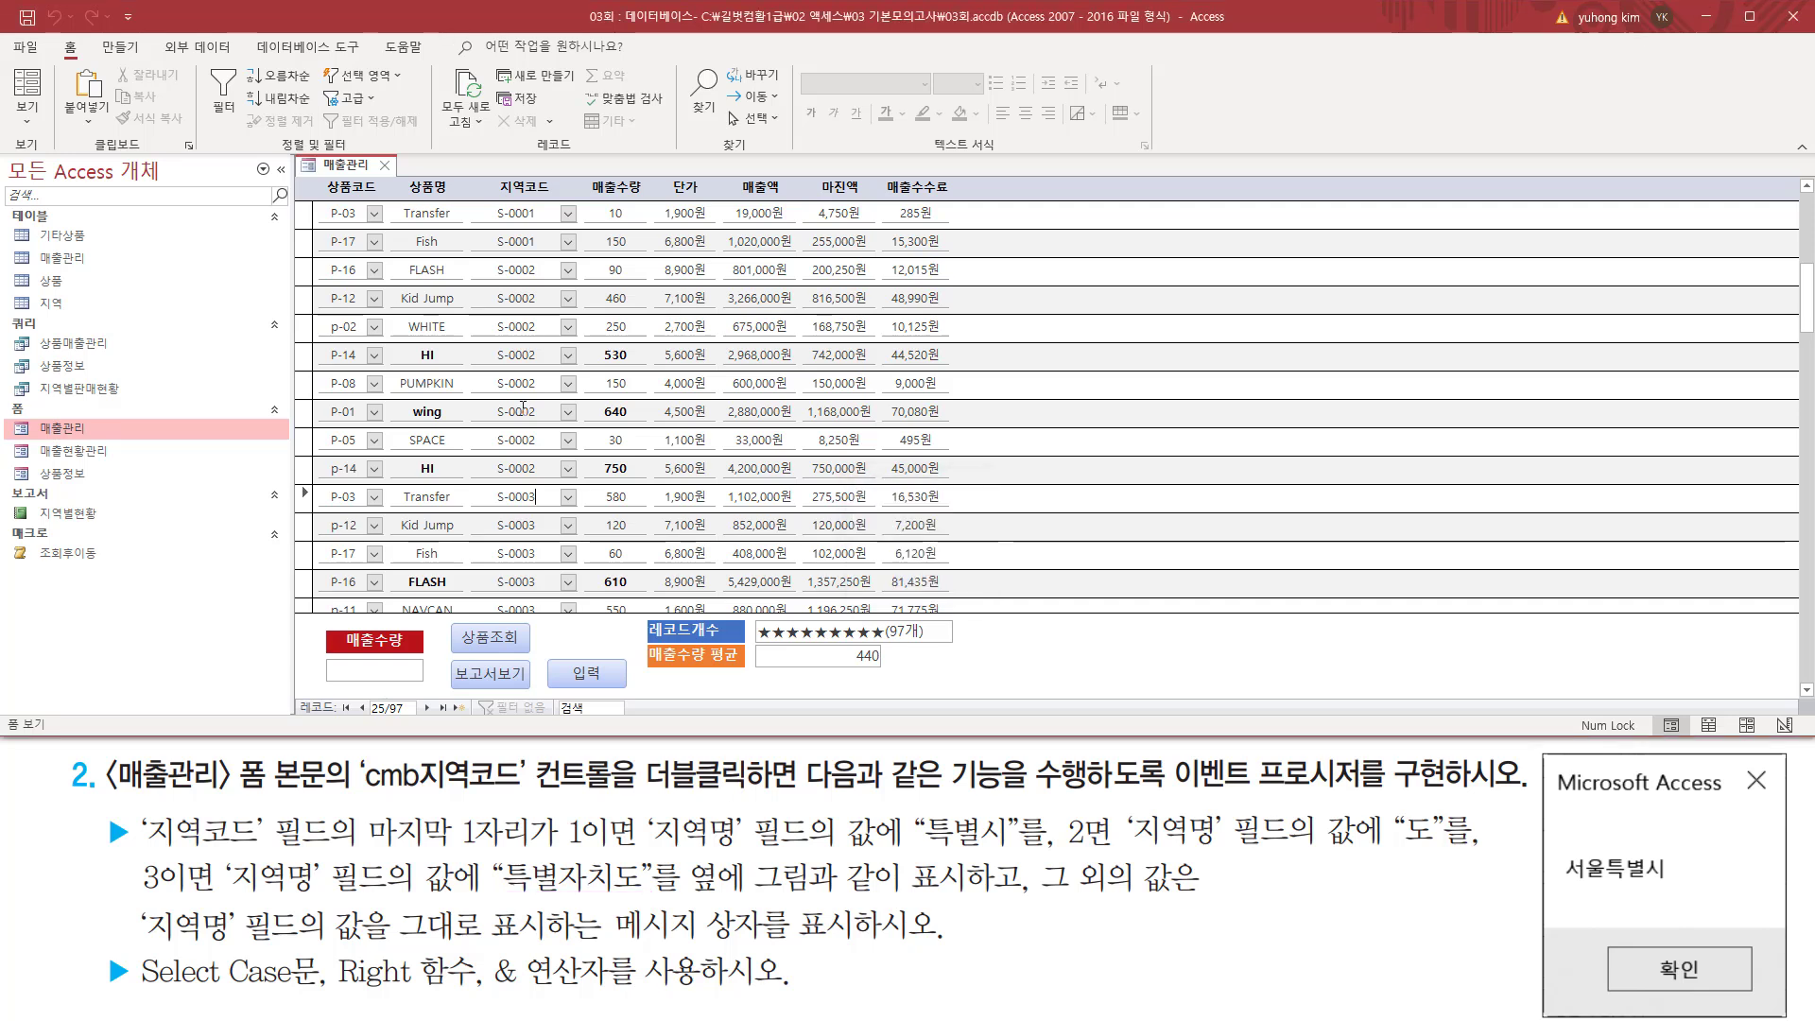
Step: Test the On Dbl Click event on an S-0004 지역코드 value and dismiss its message box
{"action": "scroll", "coordinate": [535, 463], "scroll_direction": "down", "scroll_amount": 4}
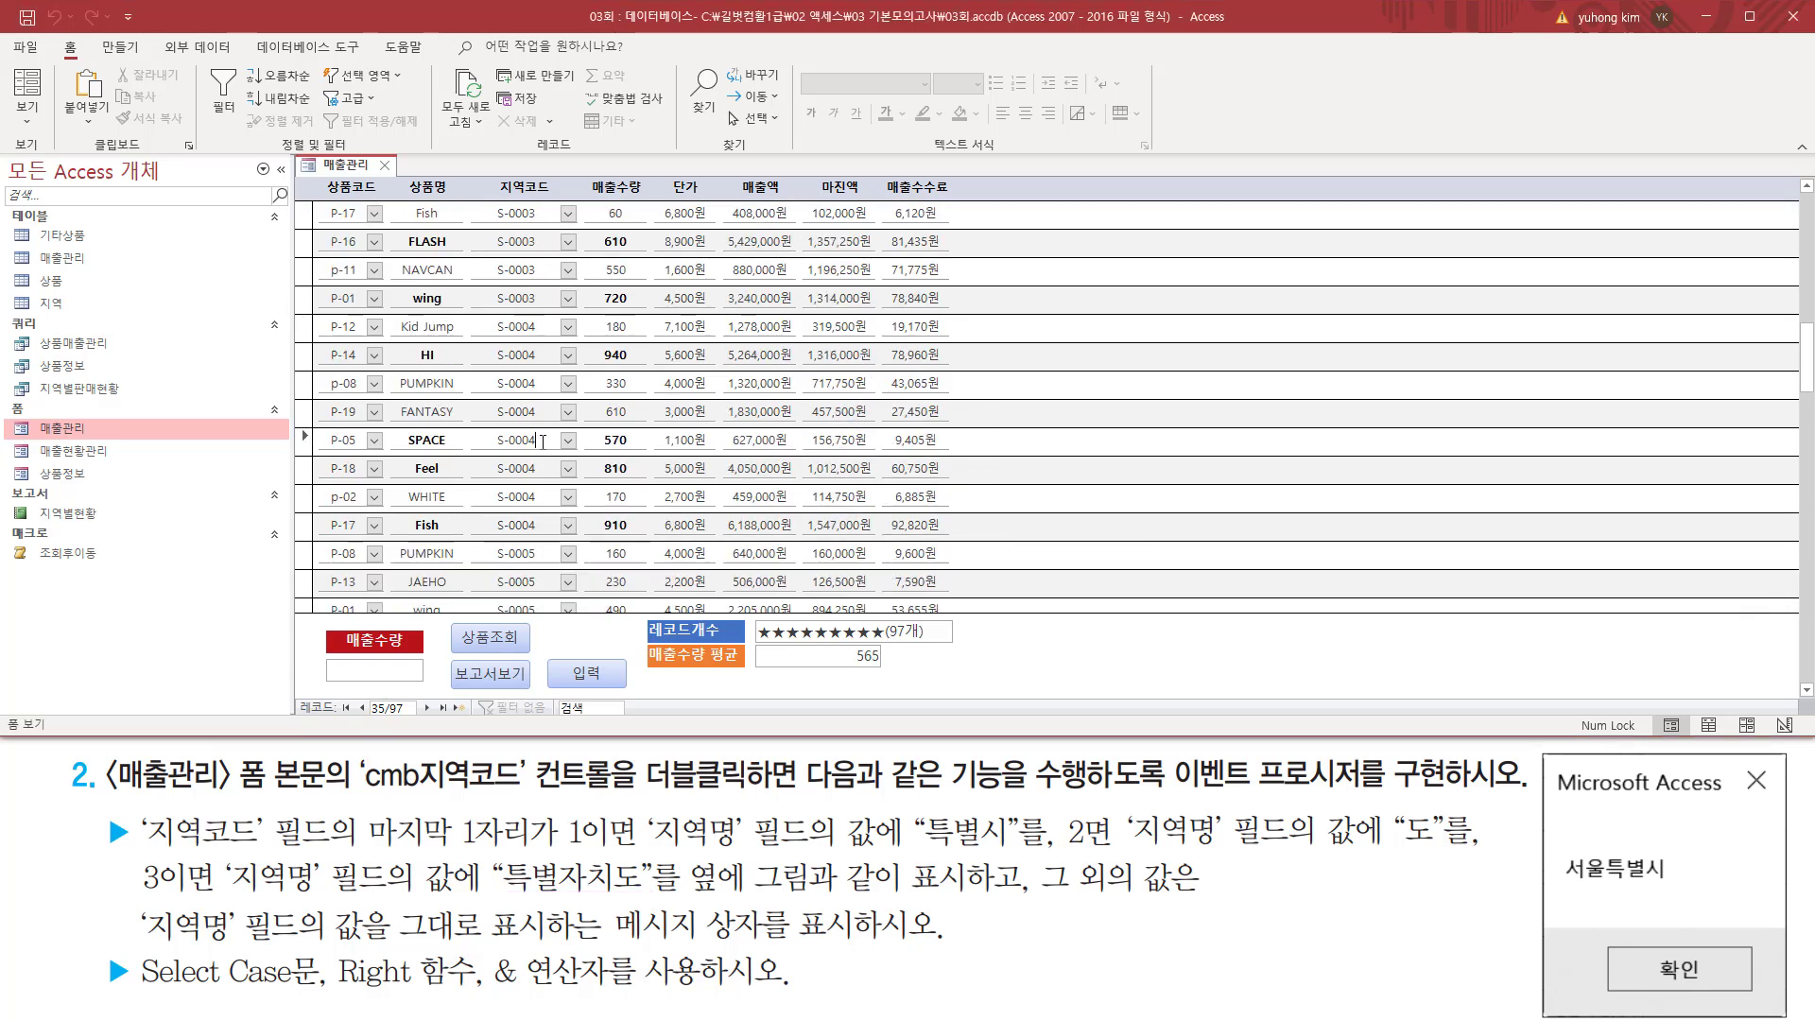
{"action": "left_click_drag", "start_coordinate": [492, 450], "coordinate": [548, 450]}
{"action": "key", "text": "Escape"}
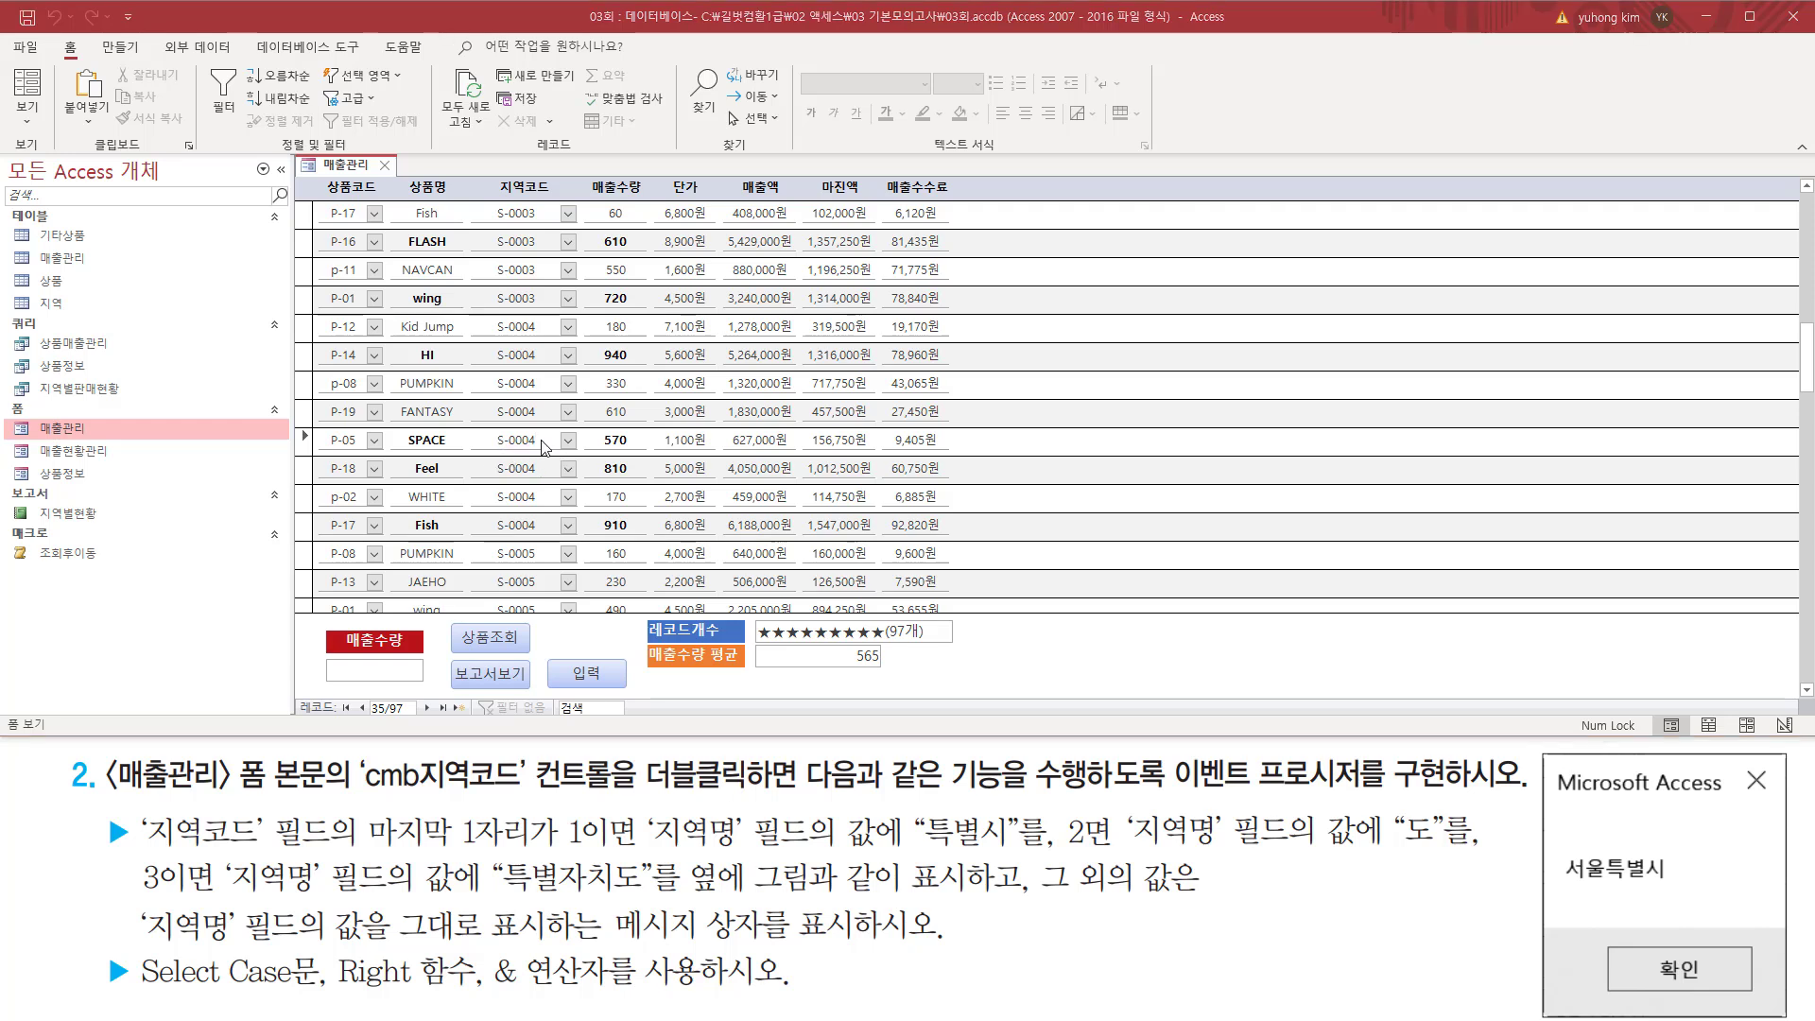
{"action": "double_click", "coordinate": [546, 448]}
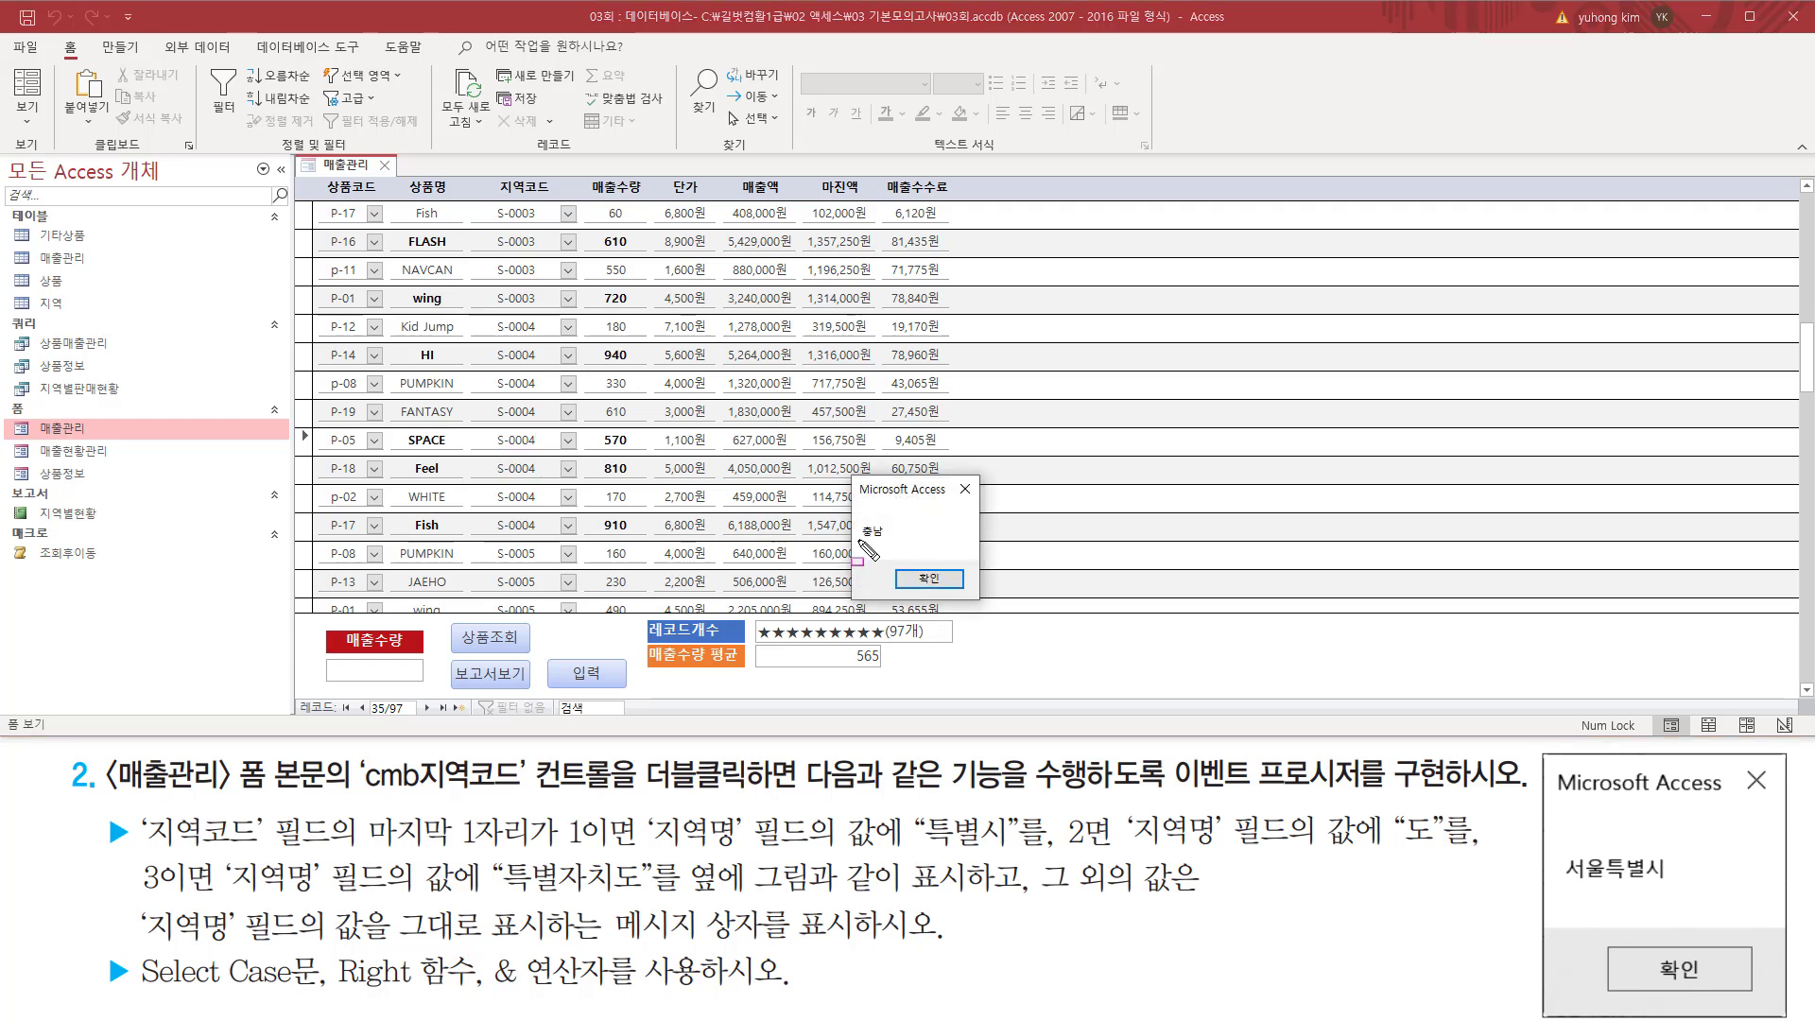
{"action": "left_click_drag", "start_coordinate": [860, 541], "coordinate": [888, 540]}
{"action": "key", "text": "Escape"}
{"action": "left_click", "coordinate": [924, 583]}
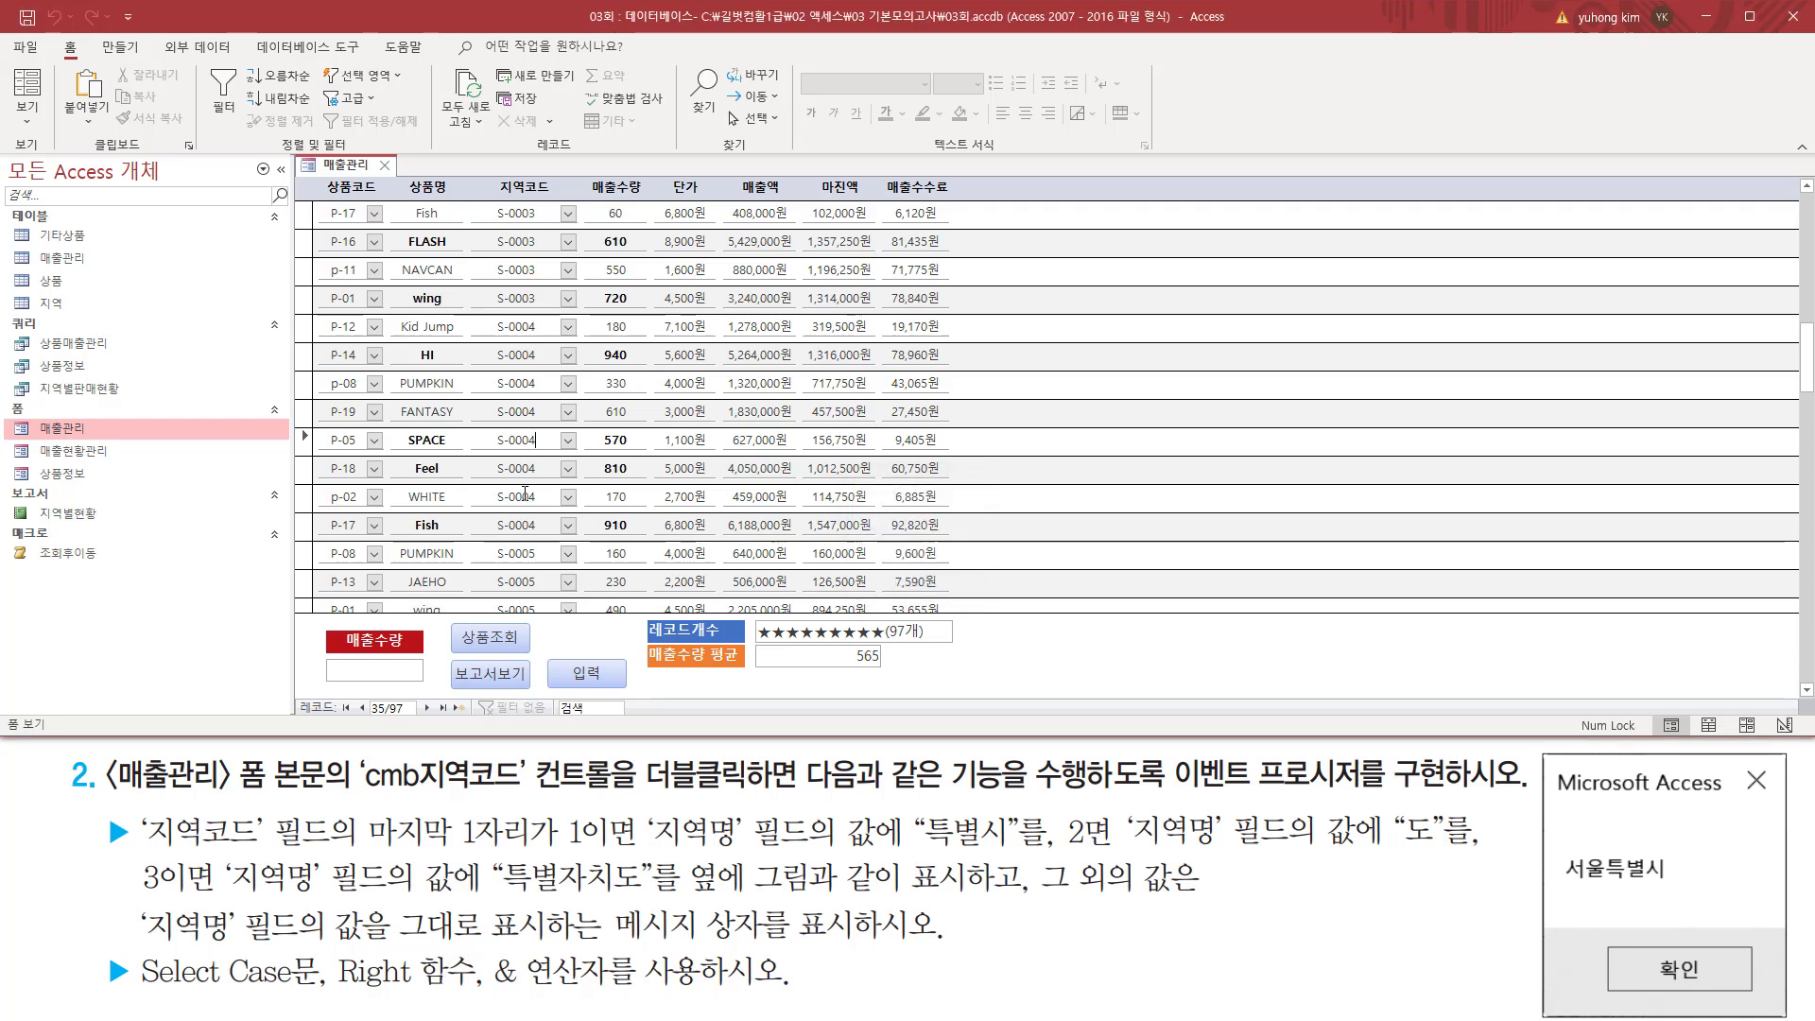
Step: Test the On Dbl Click event on an S-0005 지역코드 value and dismiss its message box
{"action": "scroll", "coordinate": [525, 493], "scroll_direction": "down", "scroll_amount": 2}
{"action": "left_click", "coordinate": [547, 503]}
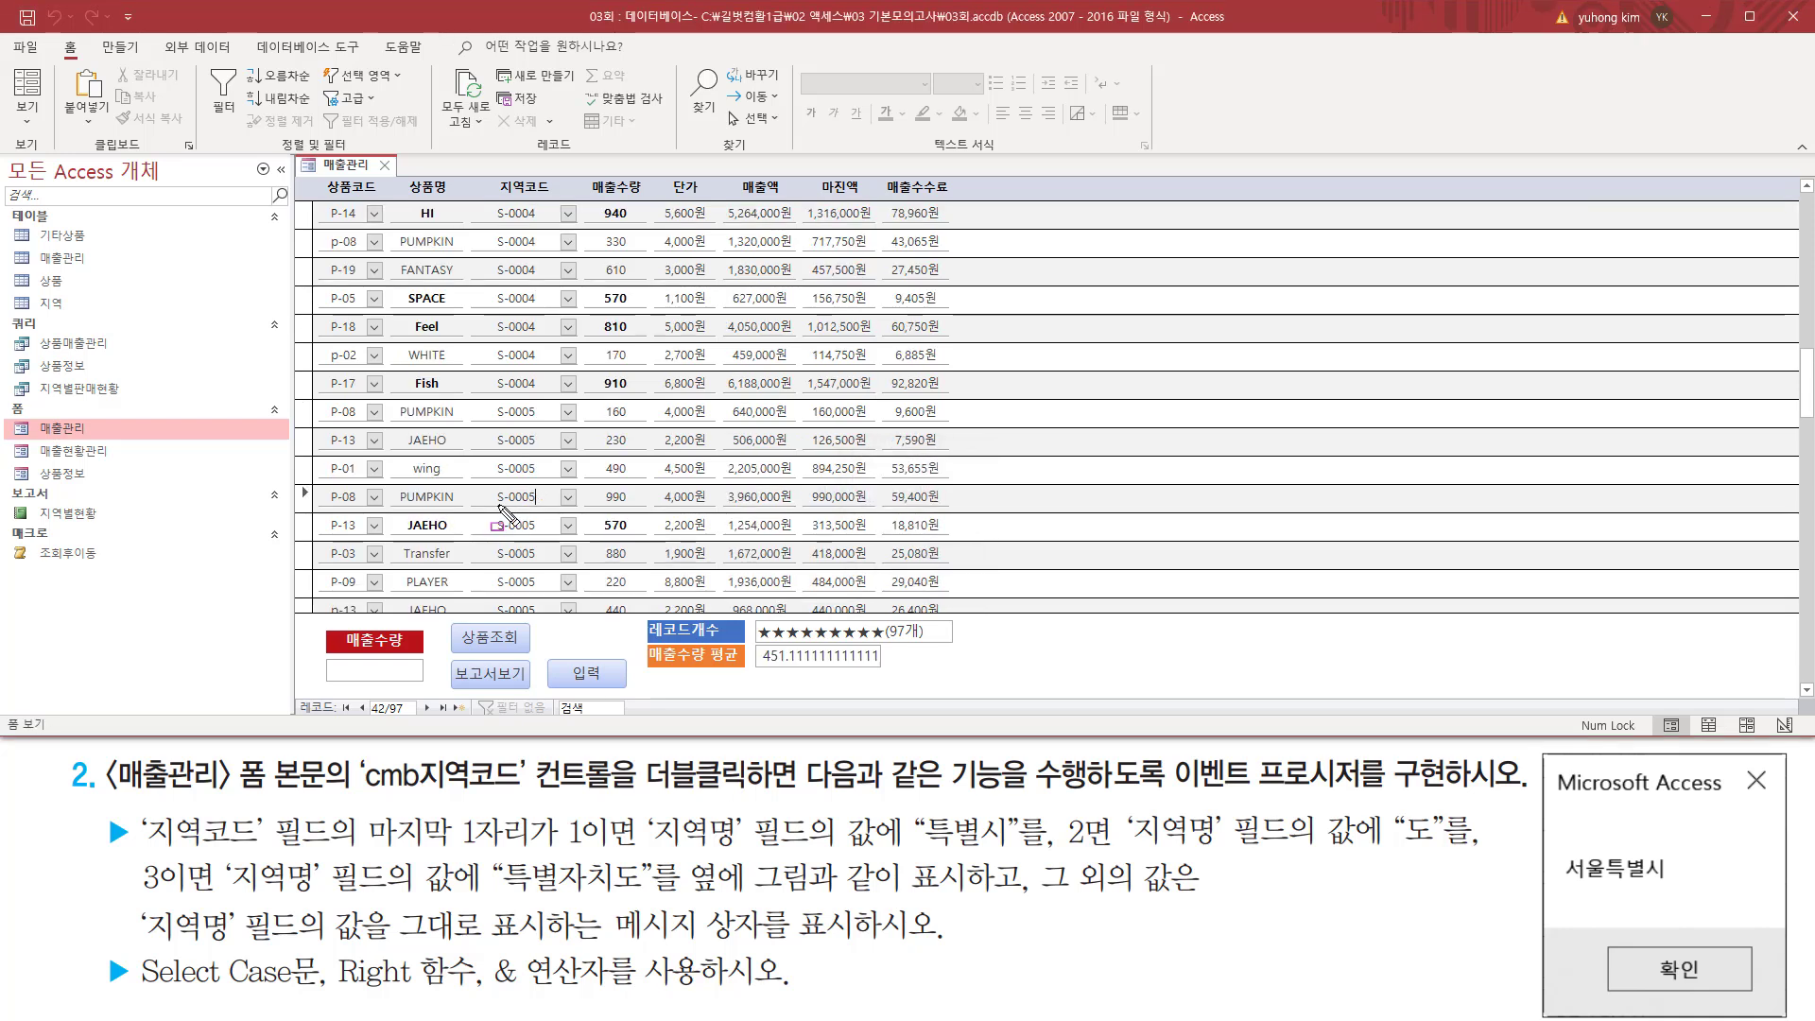
{"action": "double_click", "coordinate": [546, 503]}
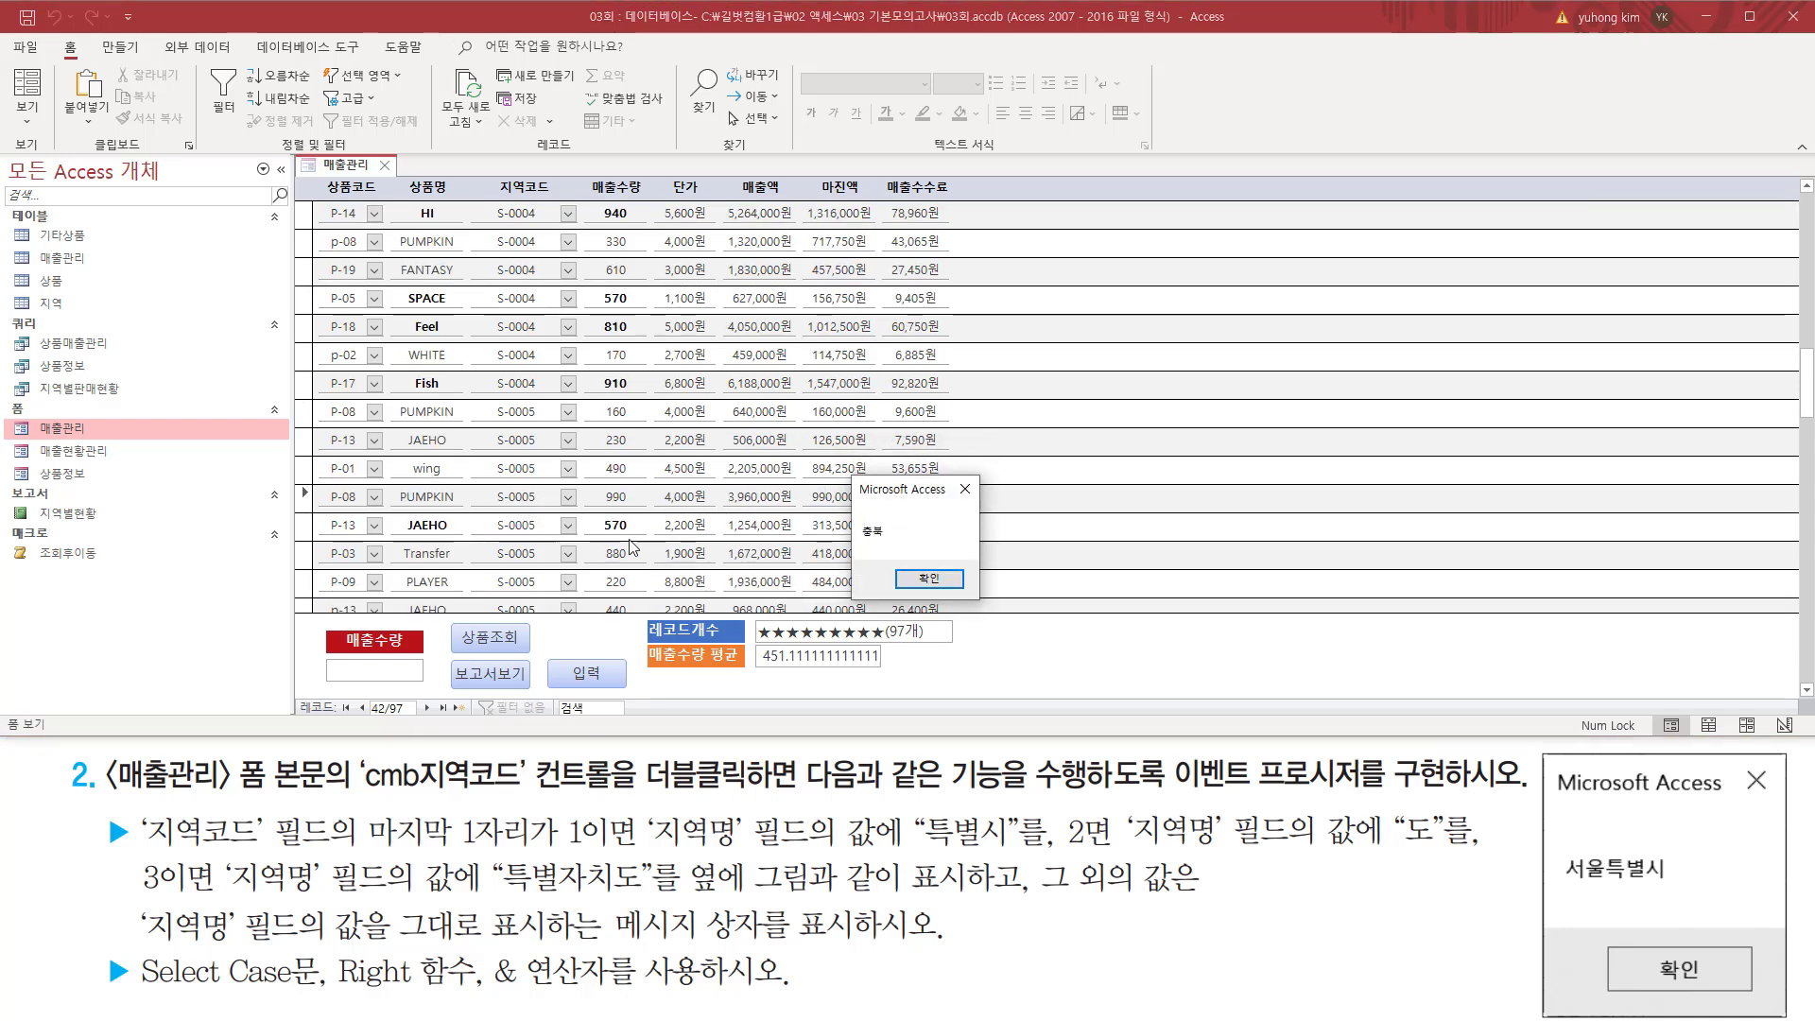
{"action": "left_click_drag", "start_coordinate": [854, 540], "coordinate": [884, 540]}
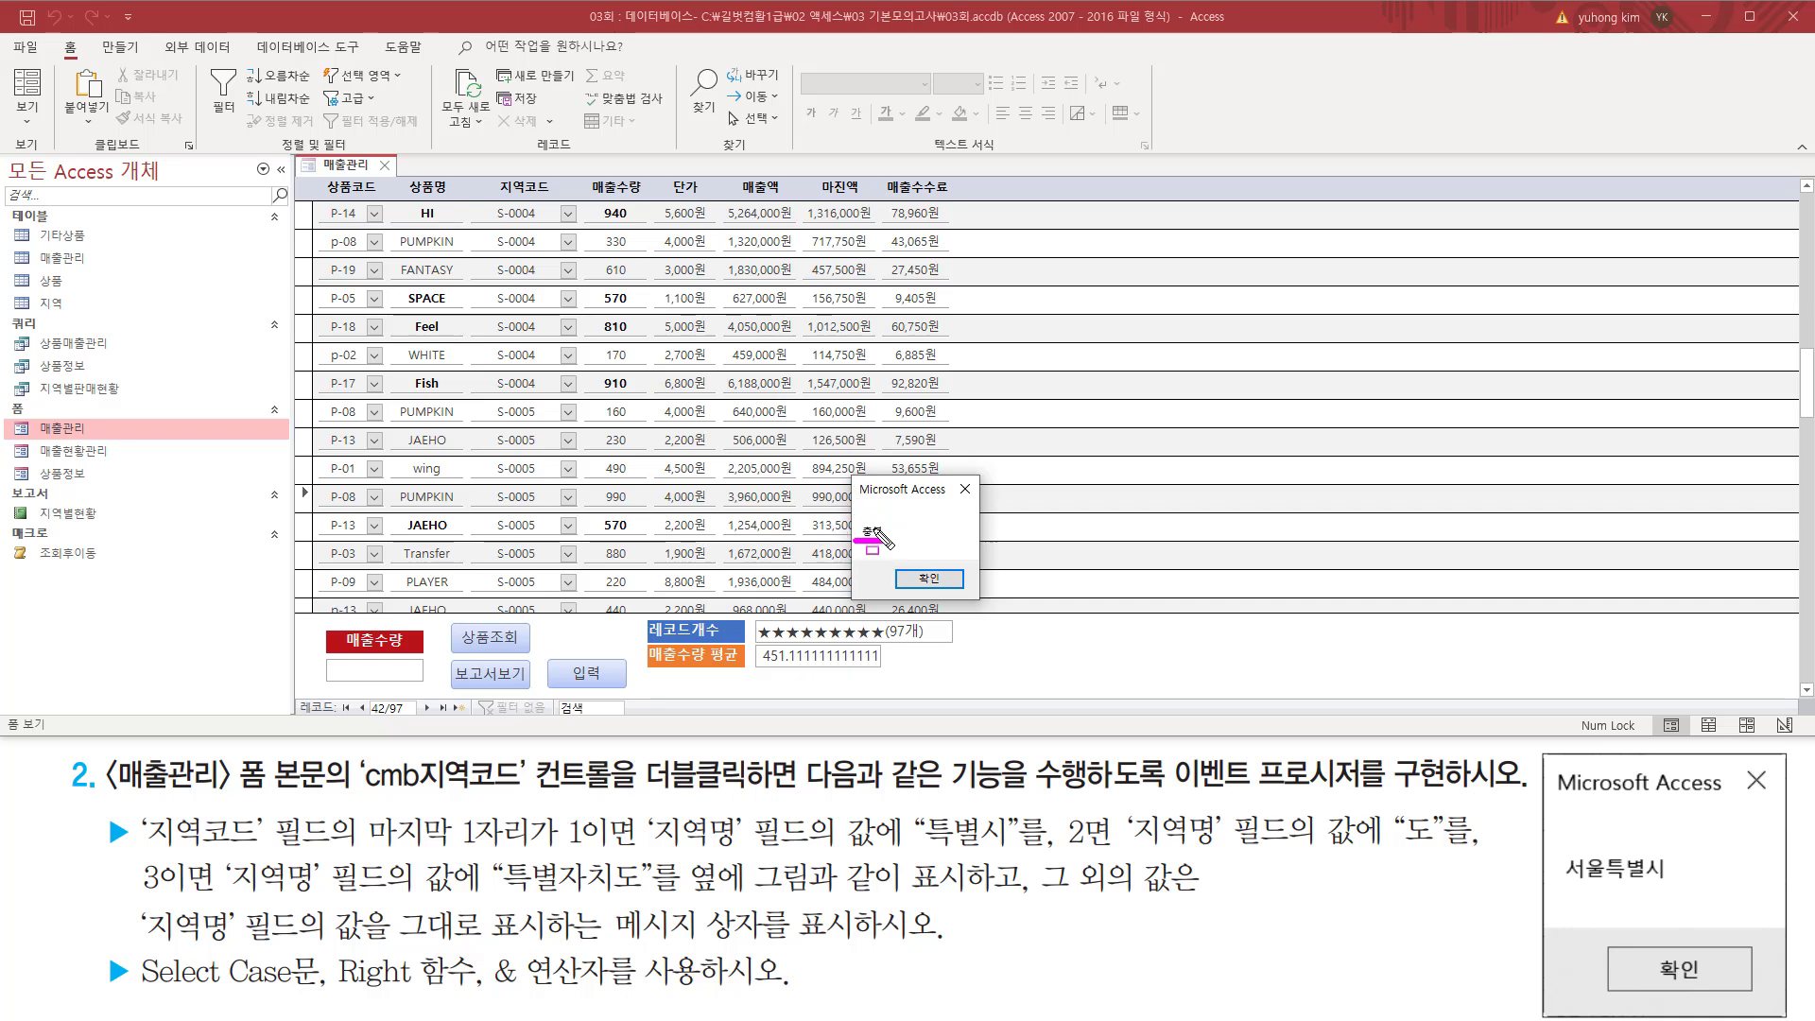
{"action": "left_click", "coordinate": [928, 579]}
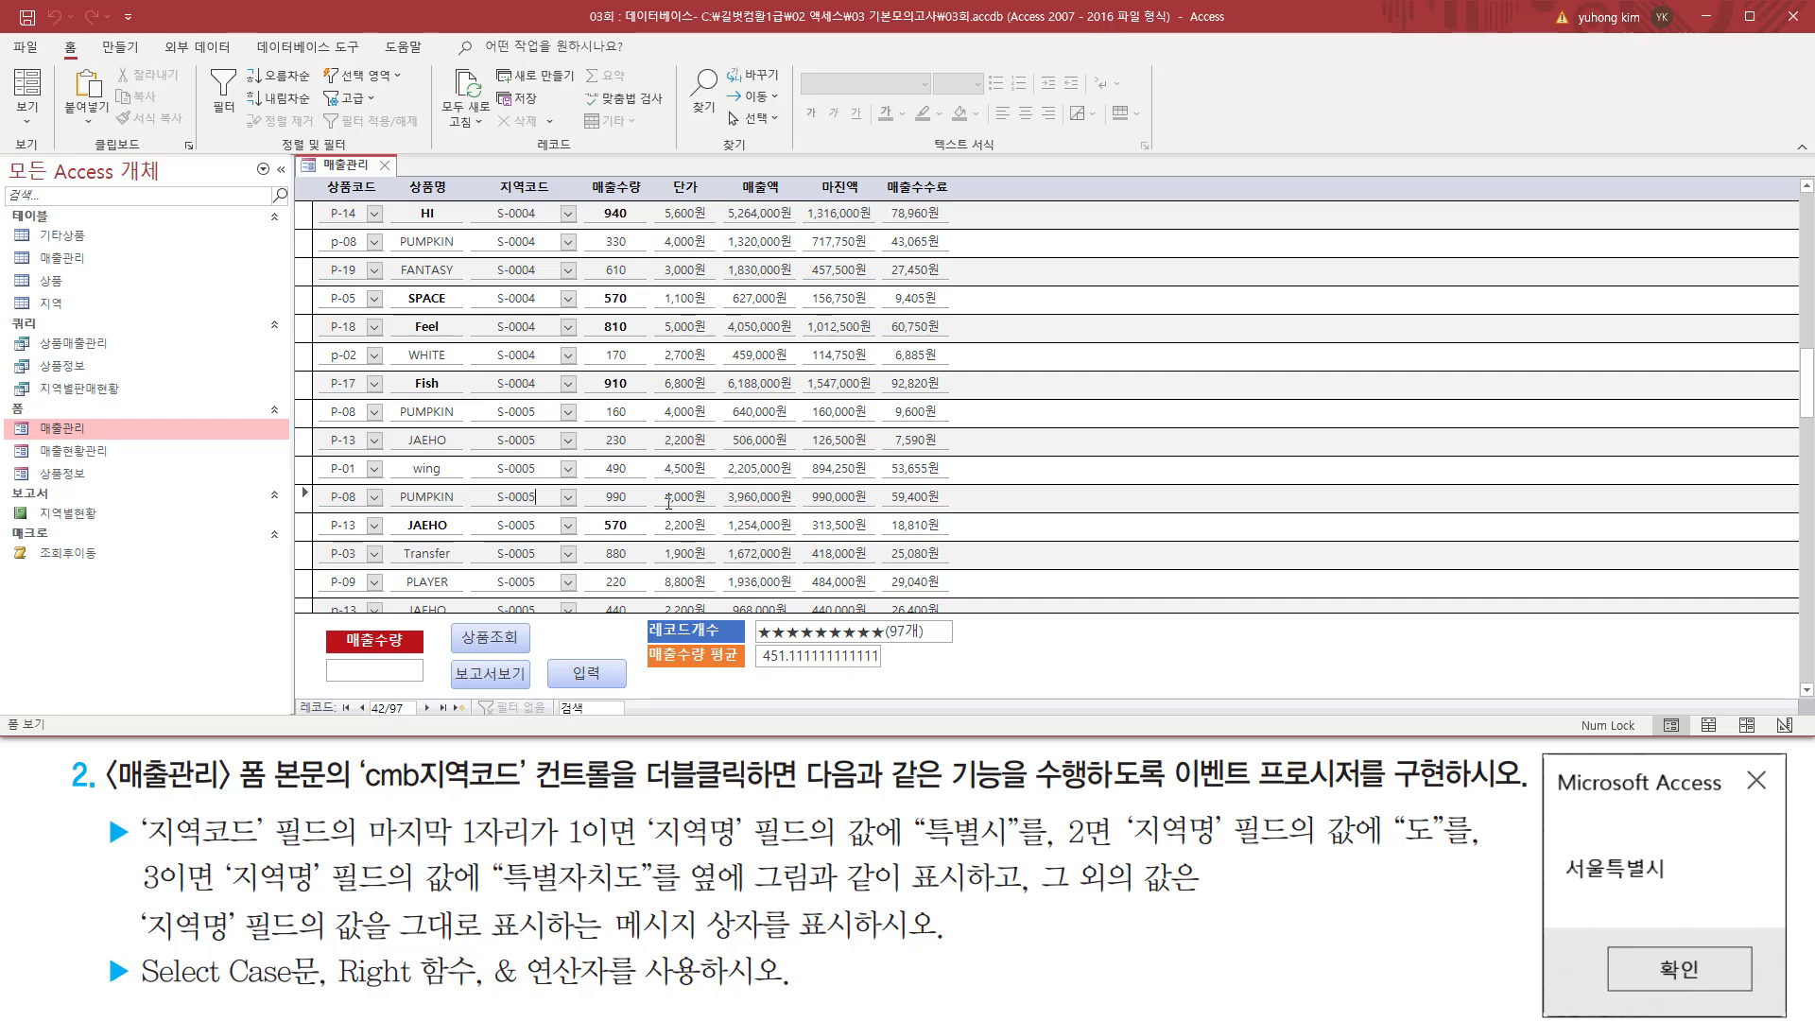
Step: Close the 매출관리 form and save its design changes
{"action": "scroll", "coordinate": [668, 503], "scroll_direction": "up", "scroll_amount": 10}
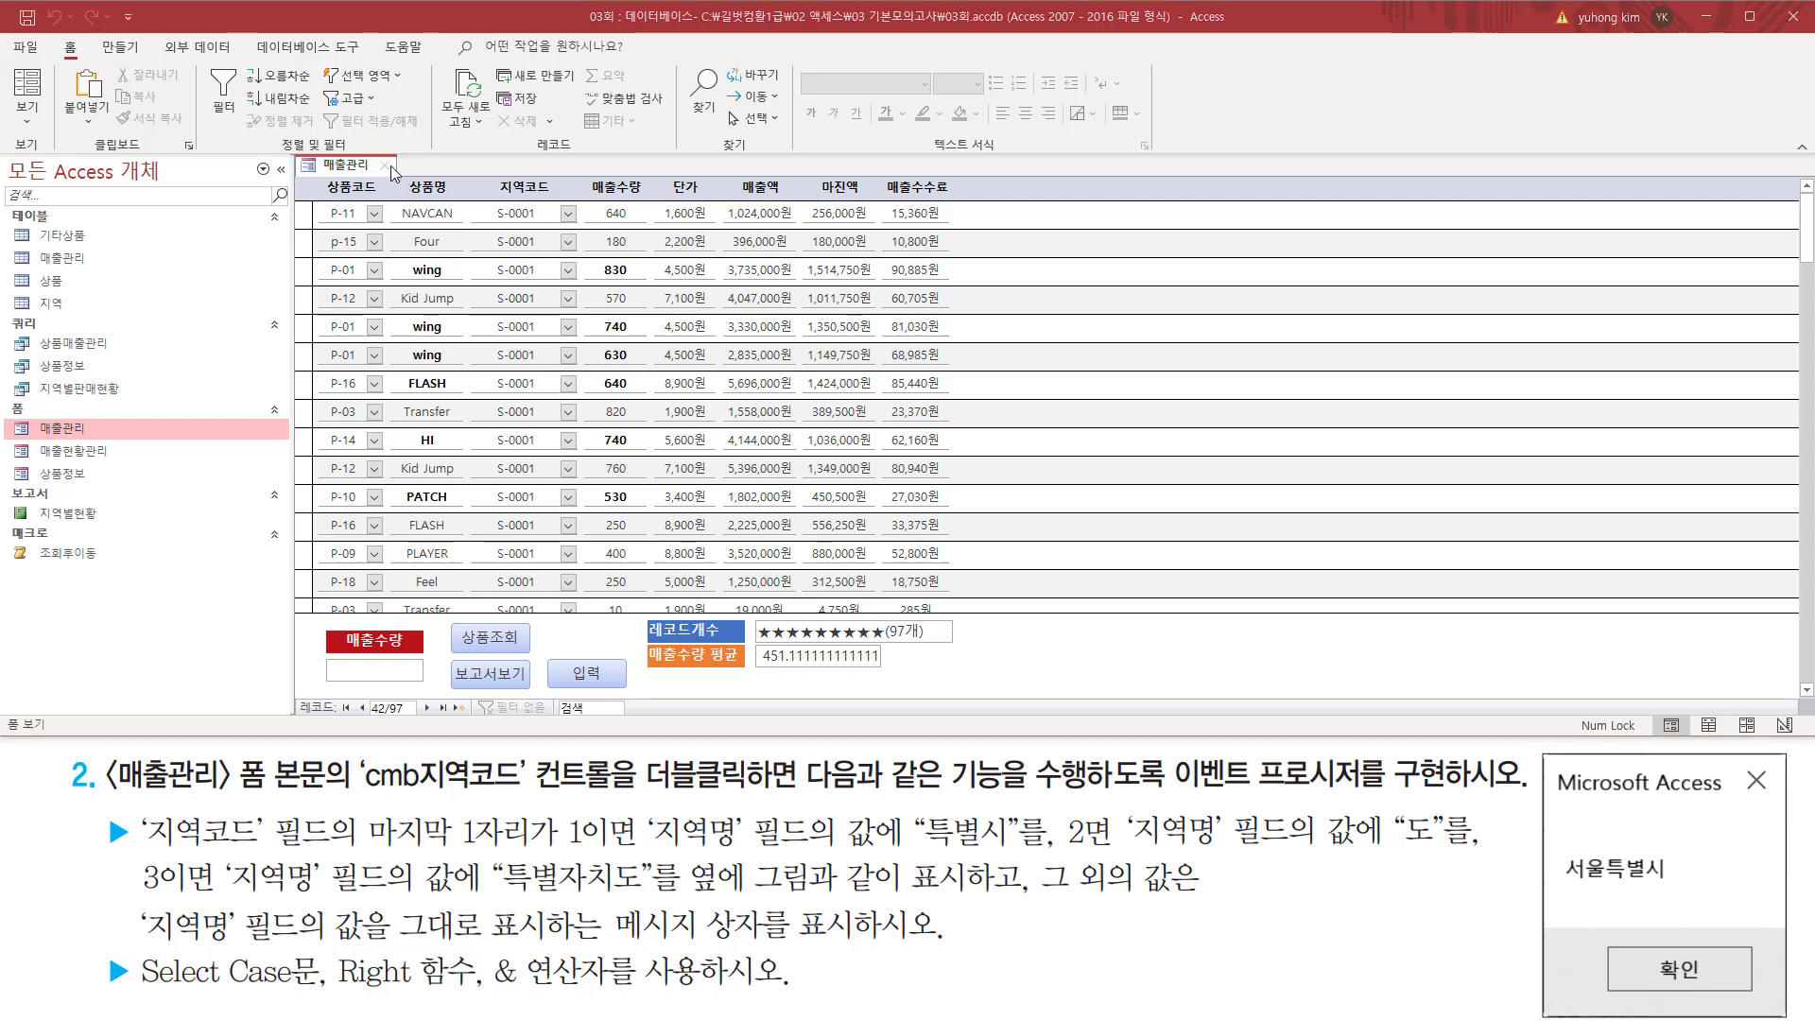
{"action": "left_click", "coordinate": [385, 164]}
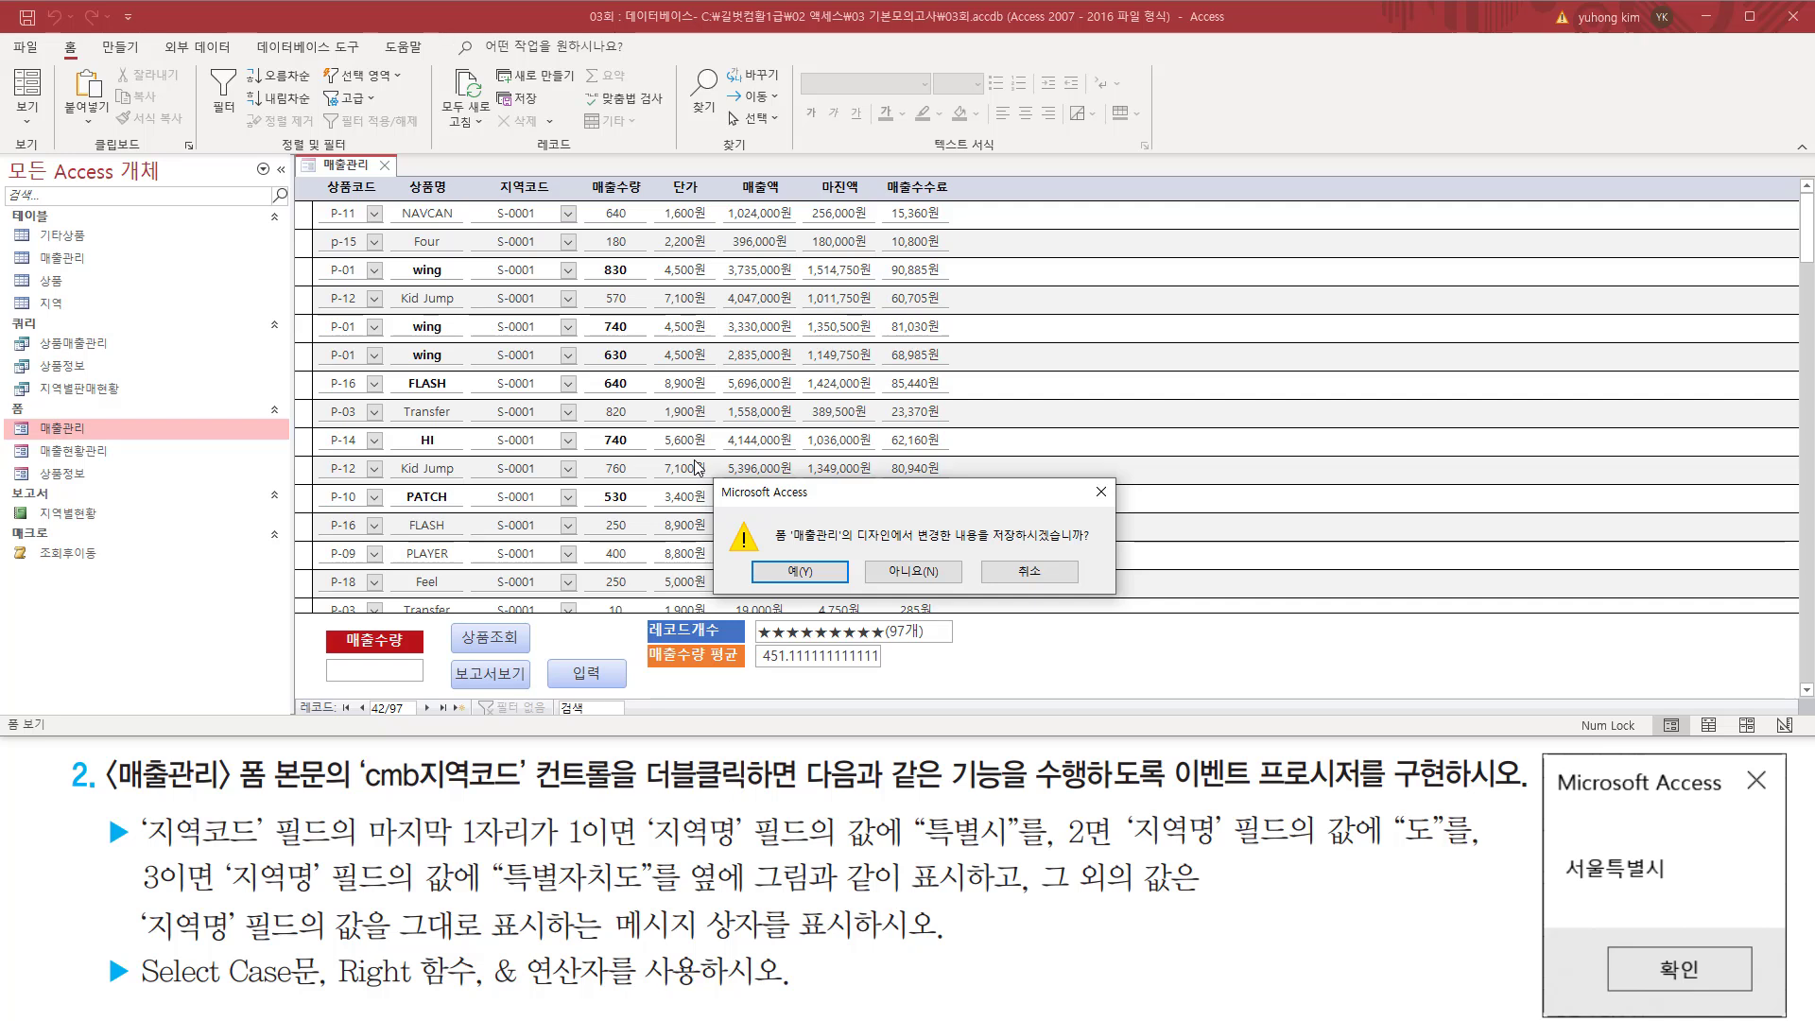
{"action": "left_click_drag", "start_coordinate": [985, 545], "coordinate": [1091, 546]}
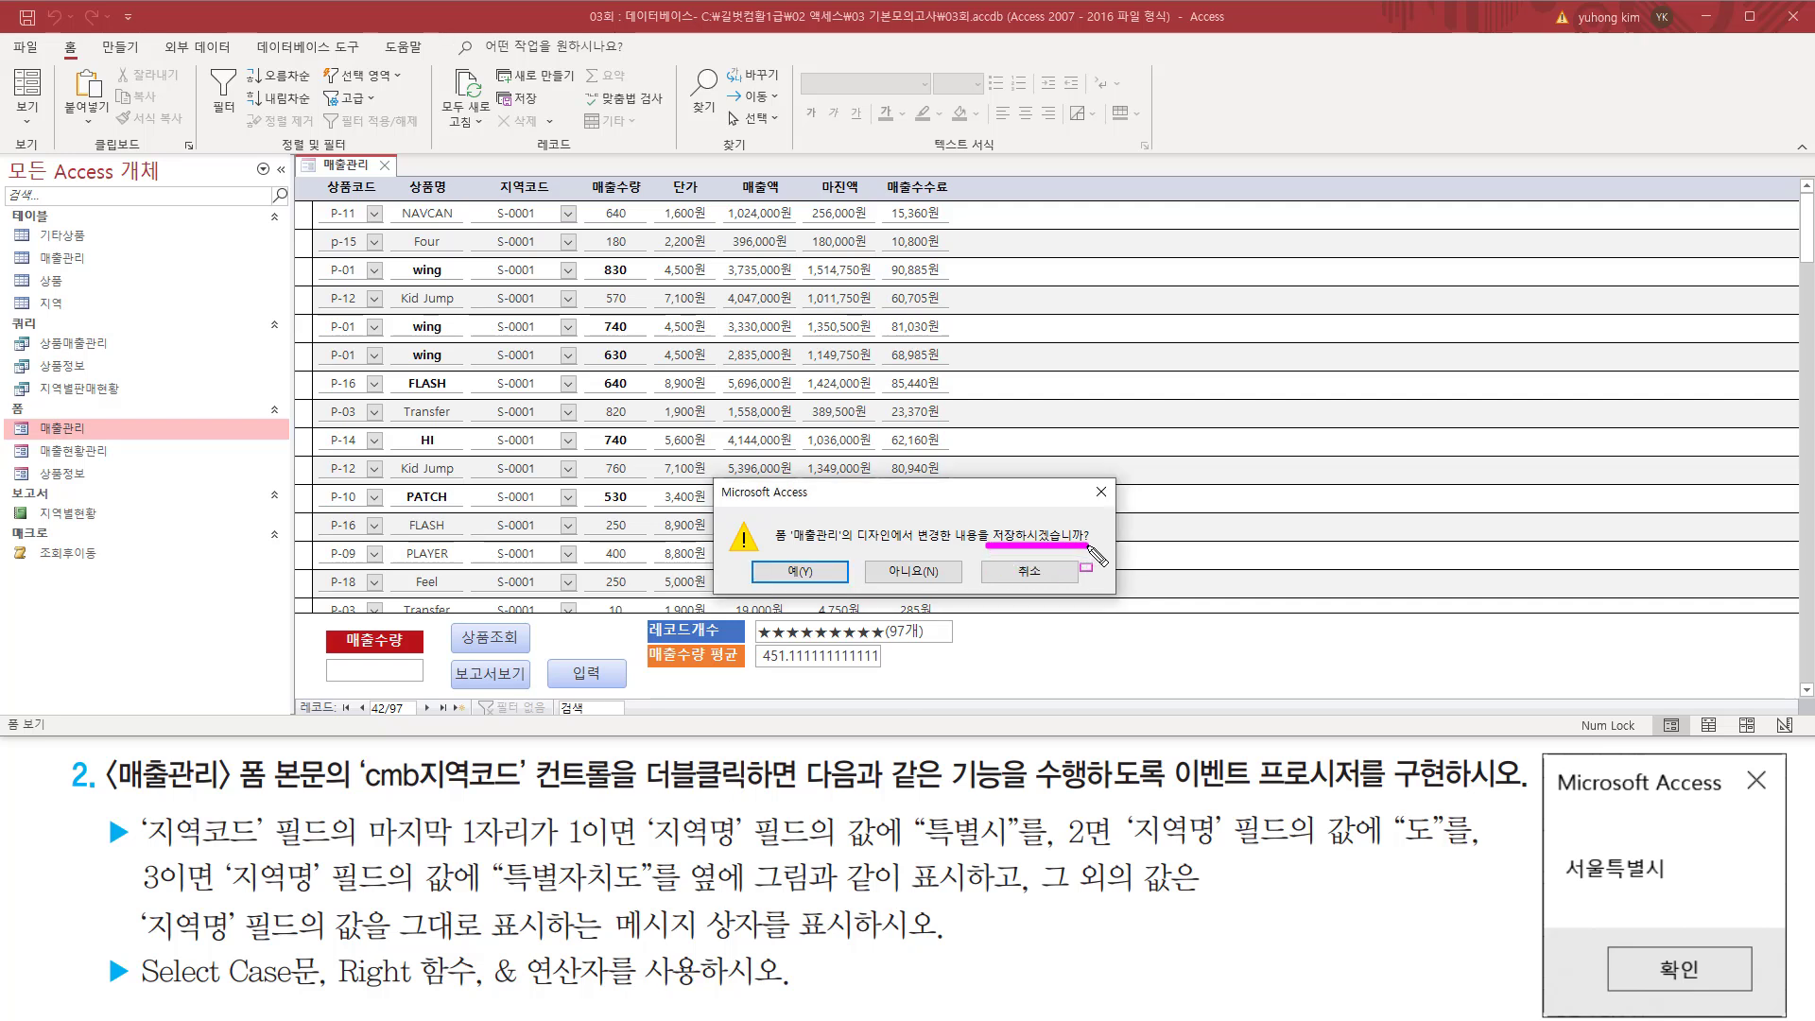
{"action": "left_click_drag", "start_coordinate": [774, 557], "coordinate": [827, 583]}
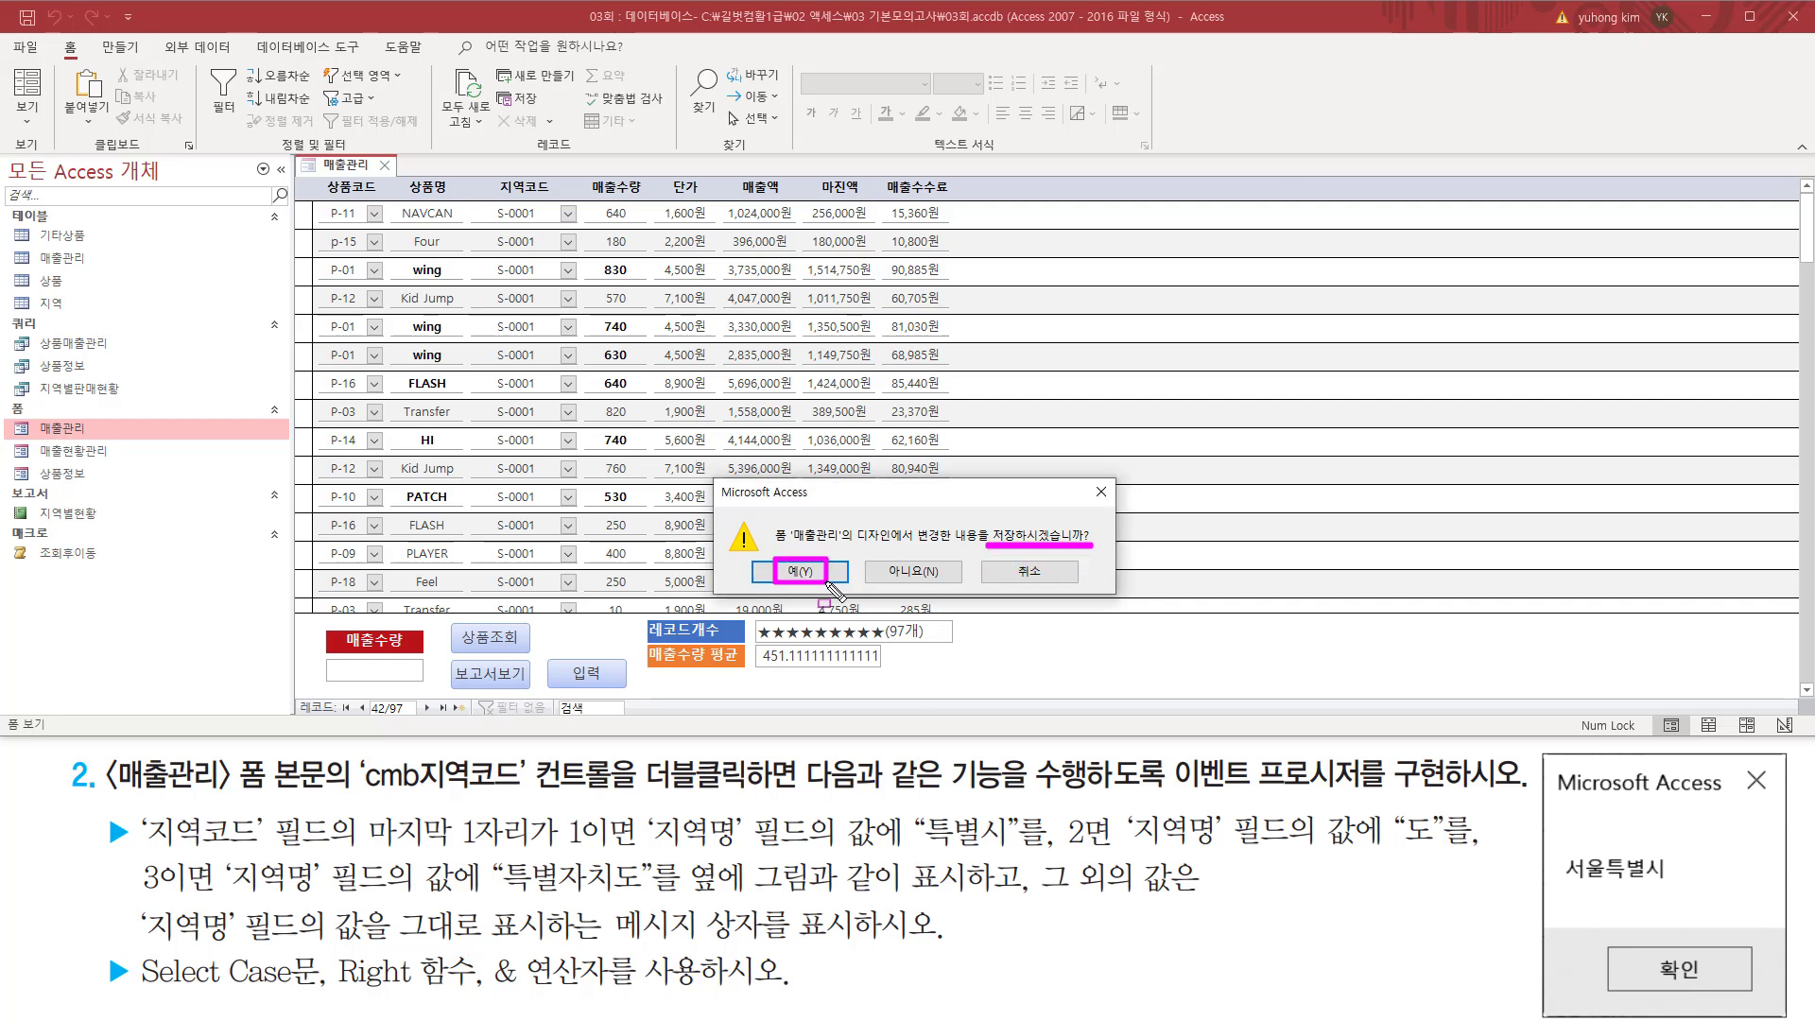
{"action": "key", "text": "Escape"}
{"action": "left_click", "coordinate": [810, 576]}
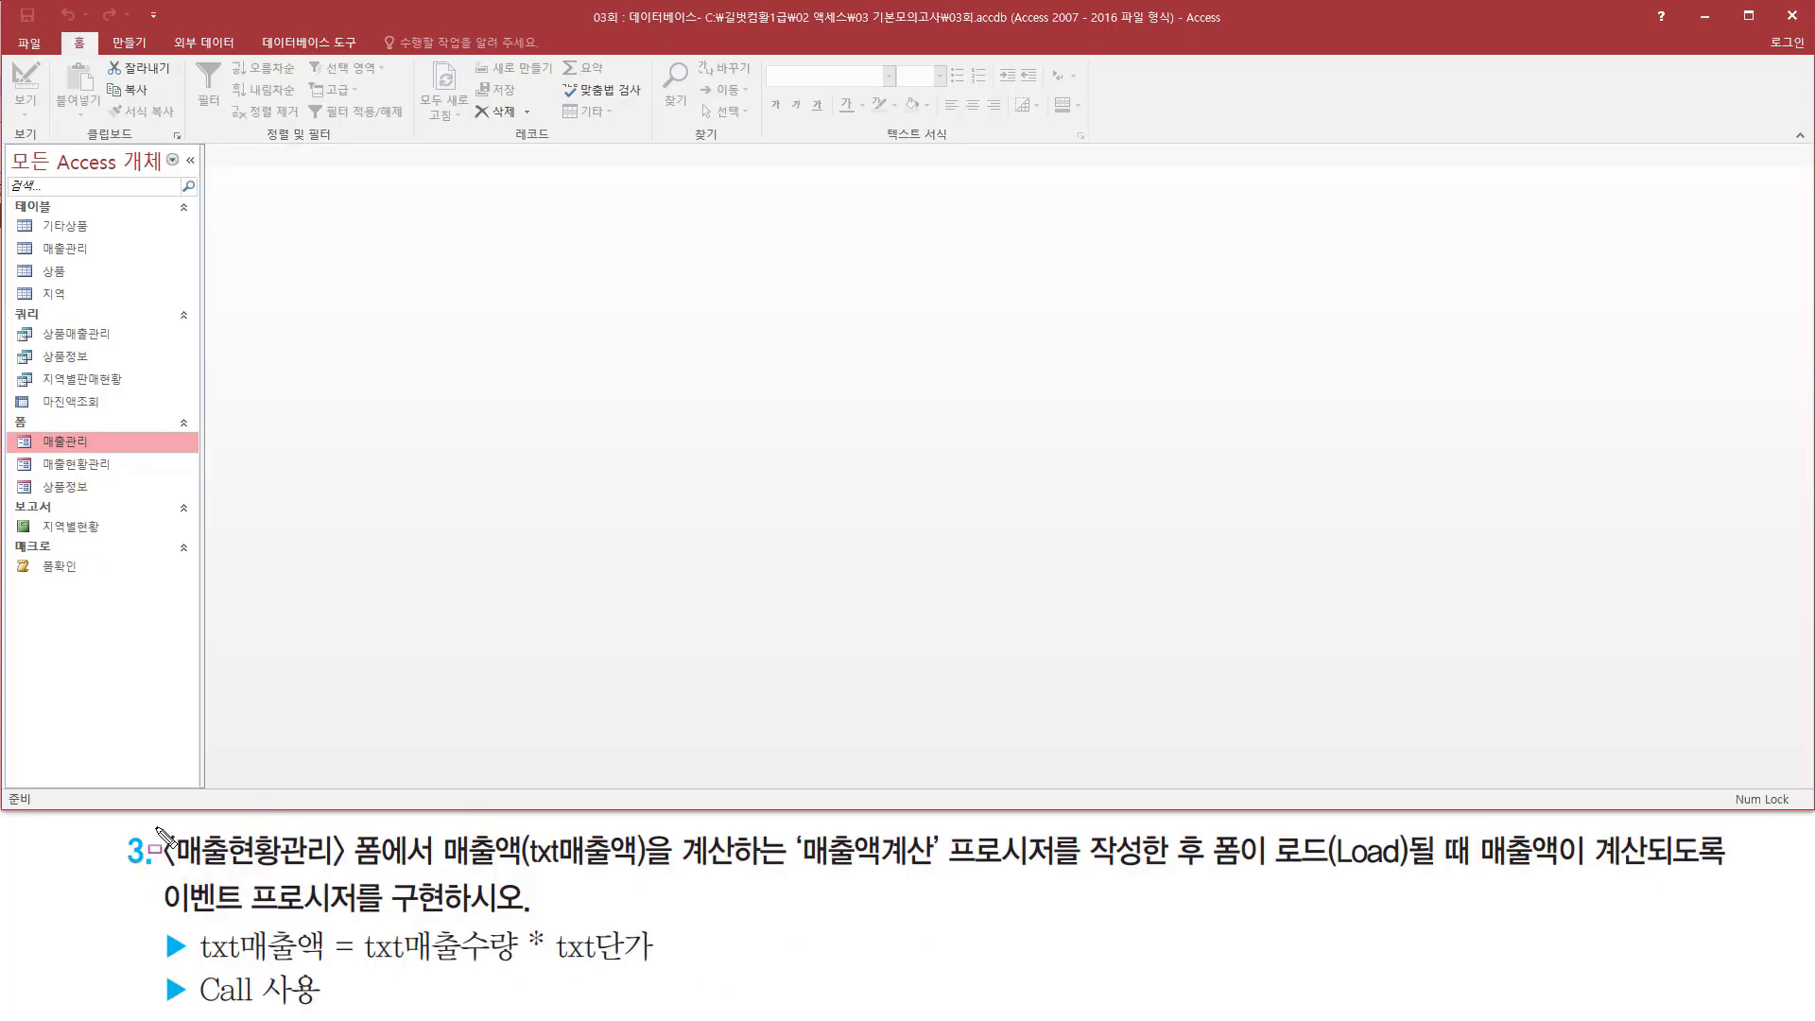
Step: Open the 매출현황관리 form in Form view
{"action": "mouse_move", "coordinate": [160, 831]}
{"action": "left_mouse_down"}
{"action": "mouse_move", "coordinate": [186, 865]}
{"action": "mouse_move", "coordinate": [394, 880]}
{"action": "left_mouse_up"}
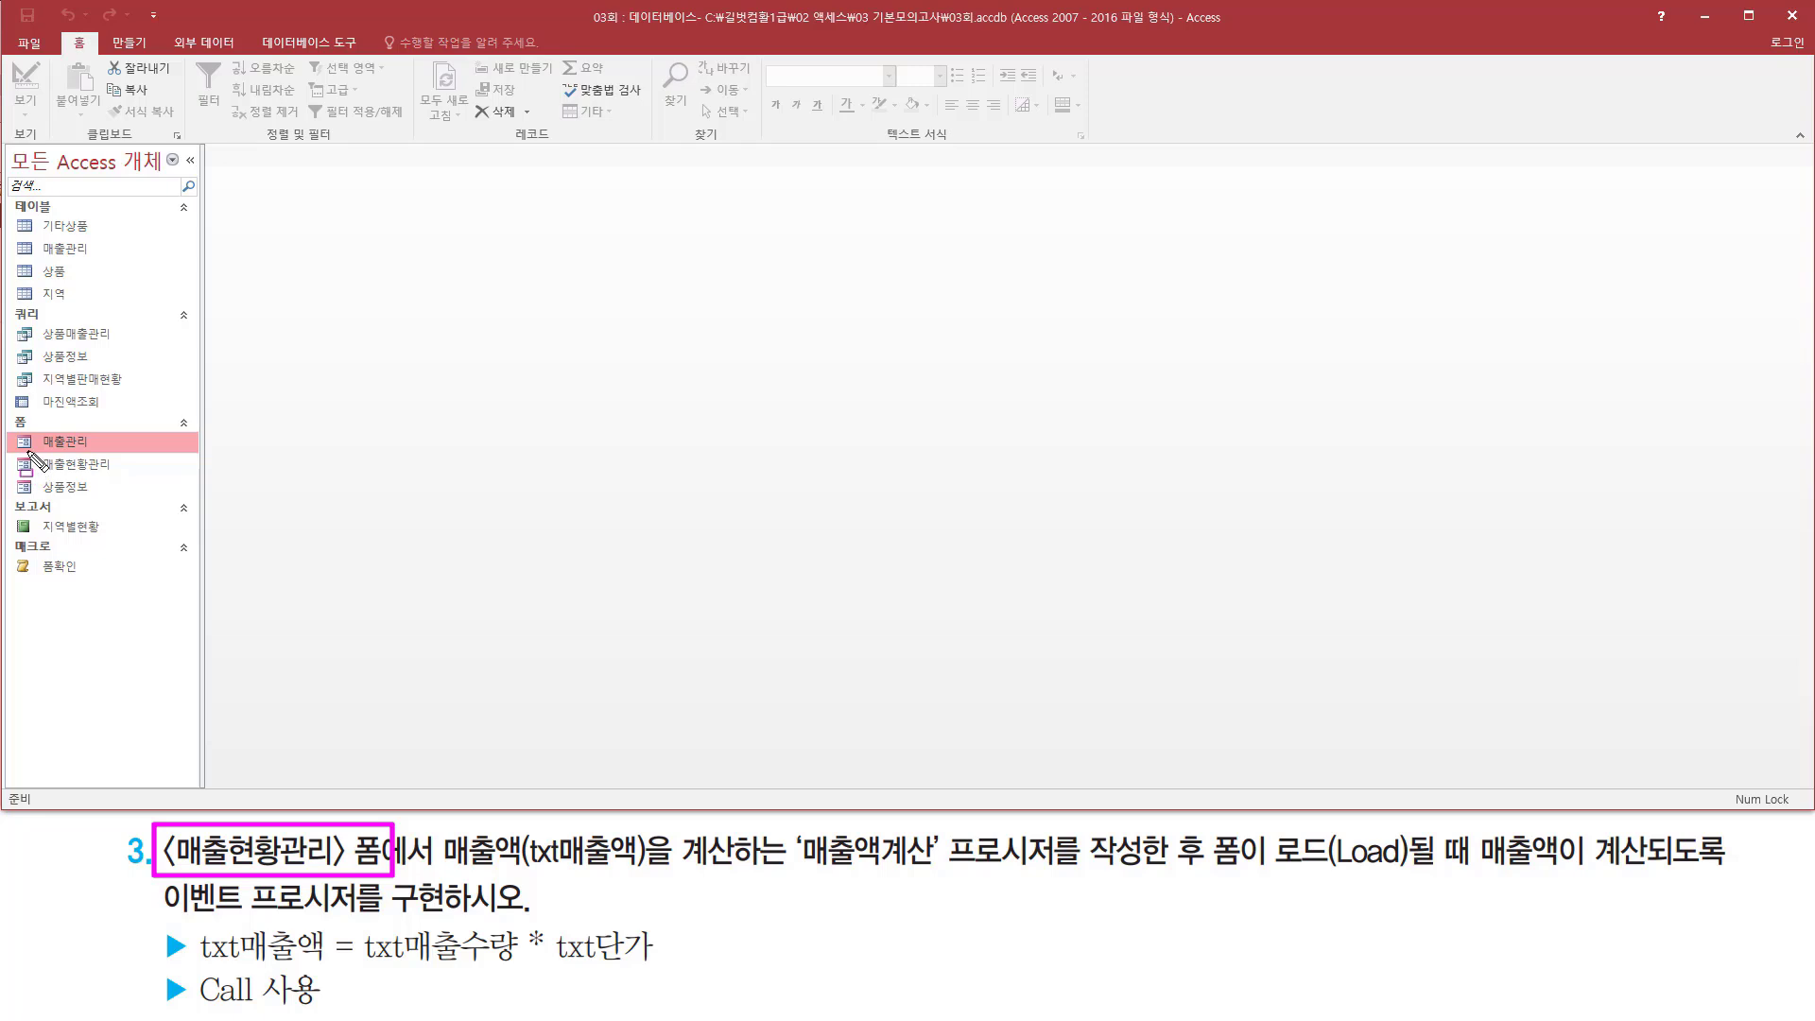
{"action": "left_click_drag", "start_coordinate": [26, 451], "coordinate": [132, 477]}
{"action": "key", "text": "Escape"}
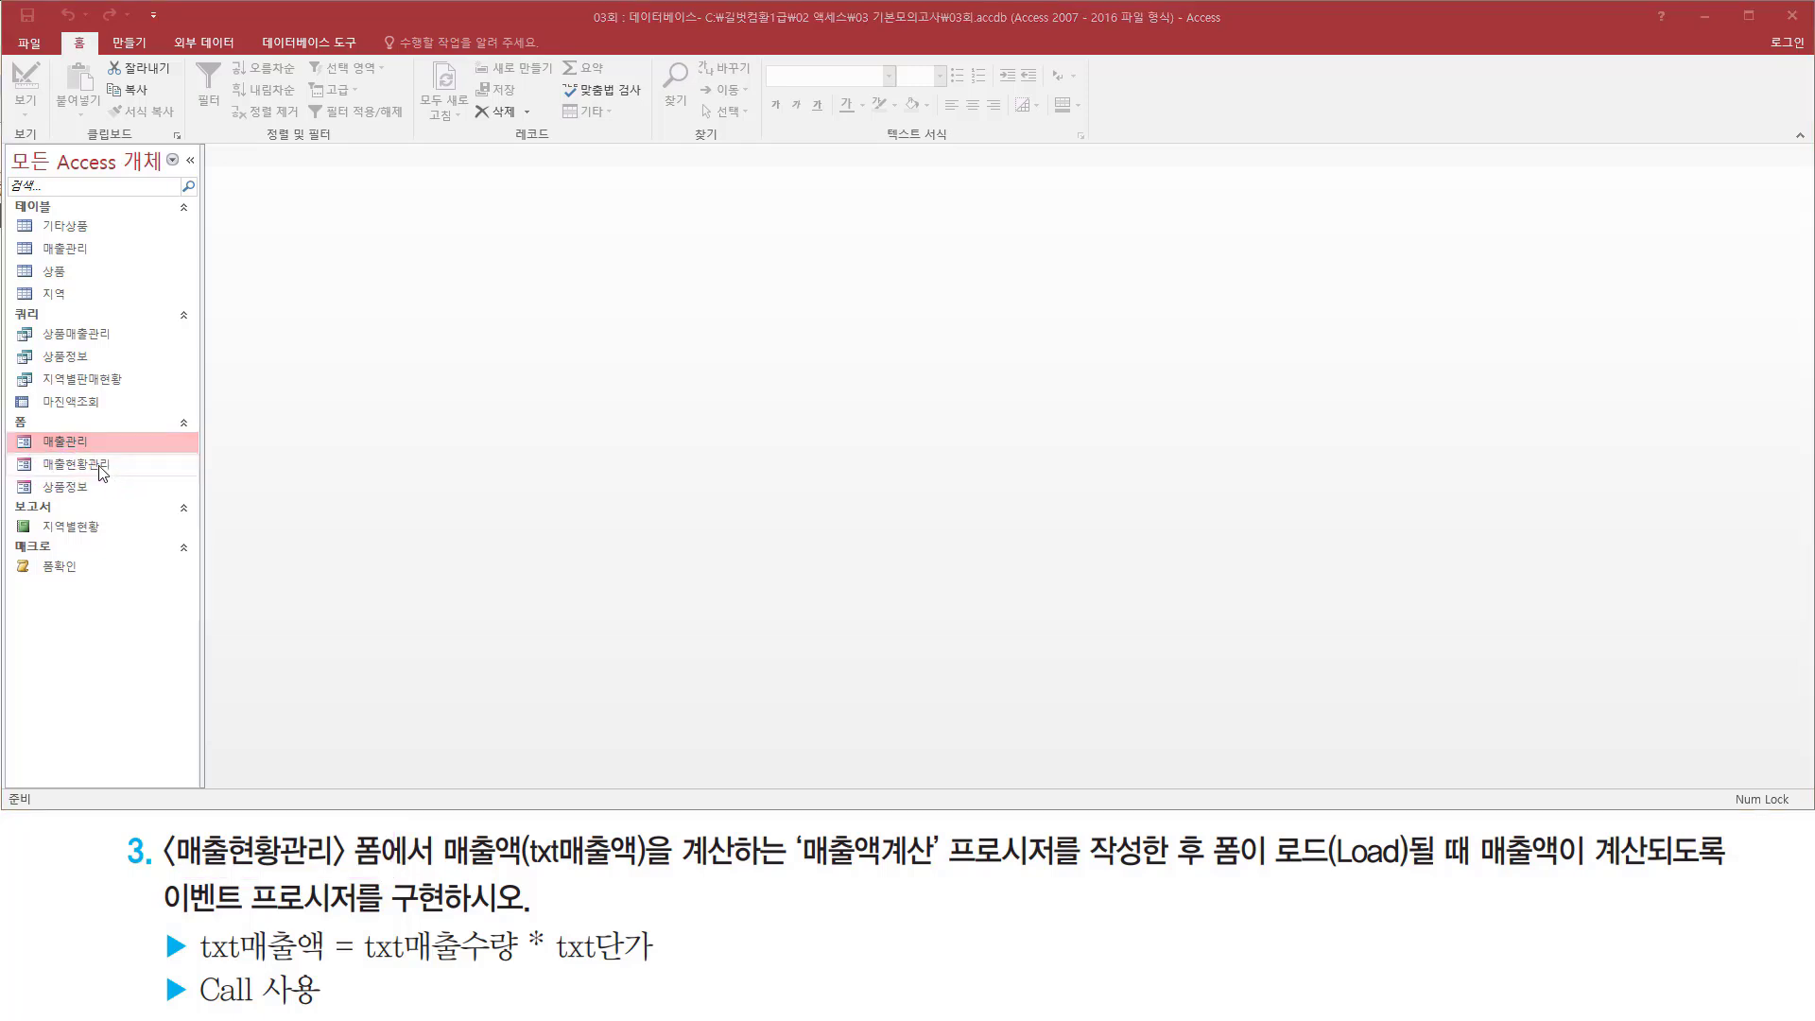
{"action": "left_click", "coordinate": [98, 465]}
{"action": "double_click", "coordinate": [98, 465]}
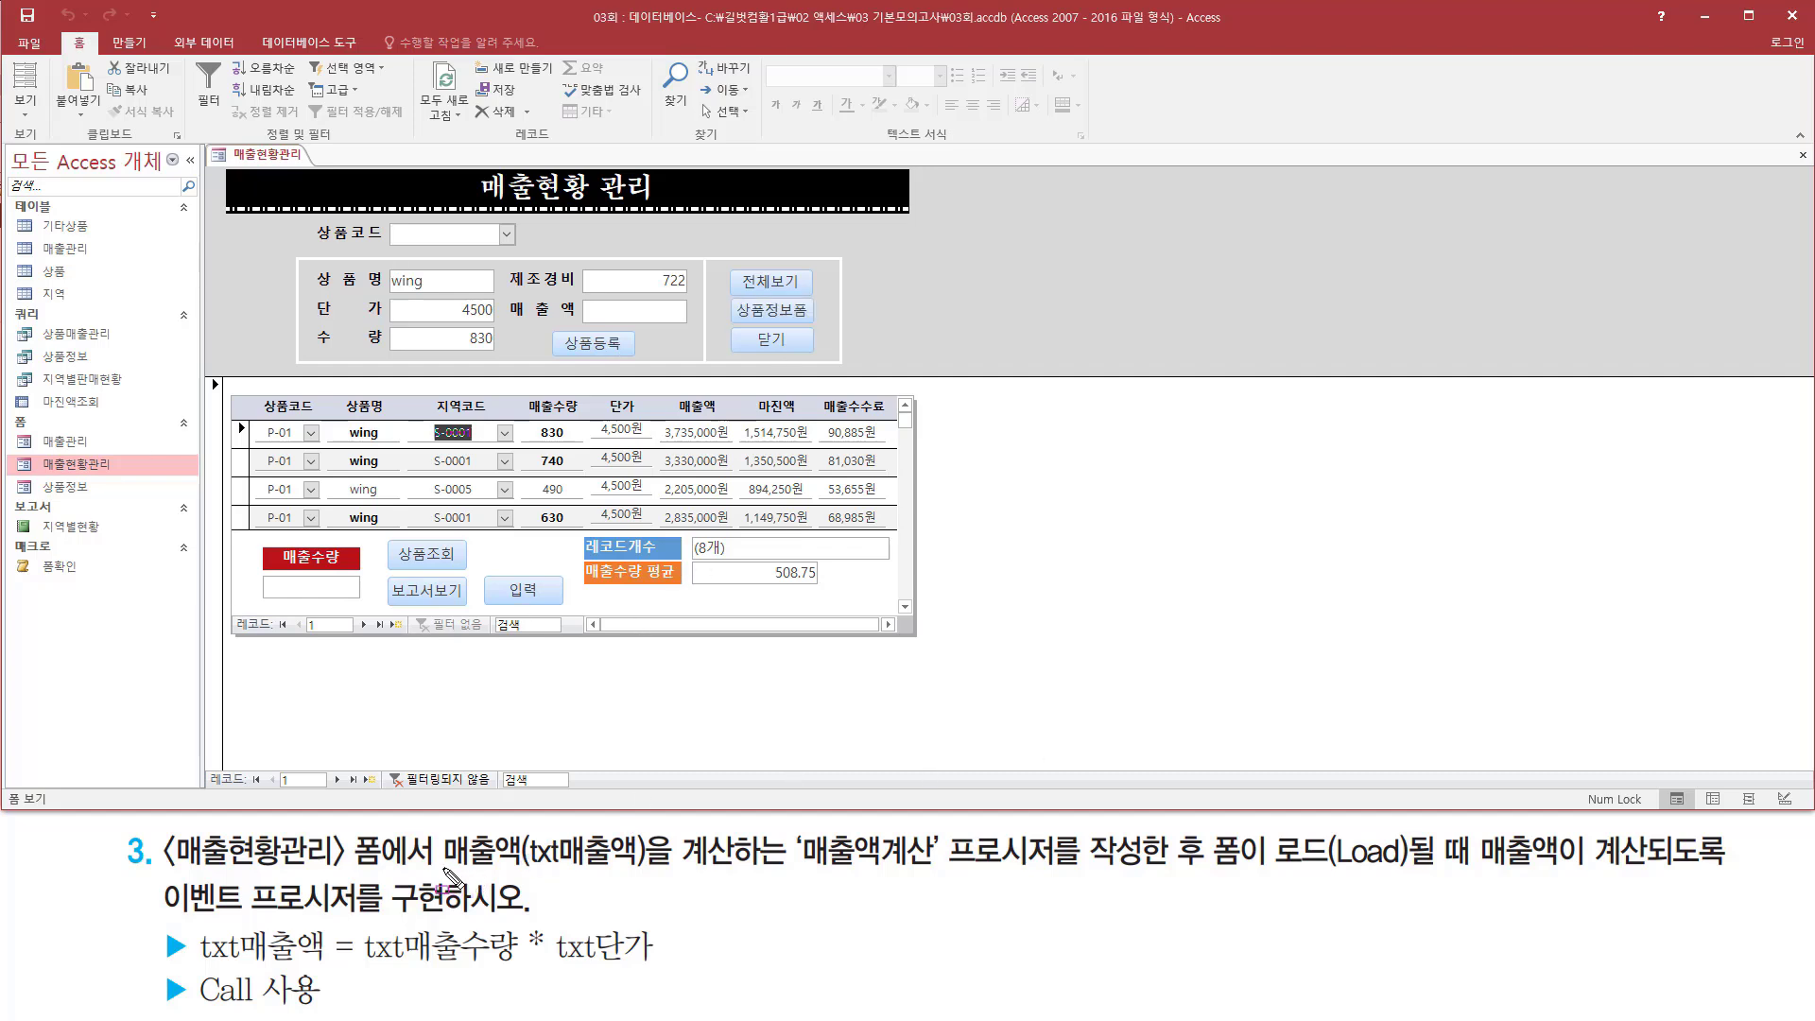
Step: Examine the 매출액 field on the 매출현황관리 form against the requirements for the 매출액계산 procedure and the Load event
{"action": "mouse_move", "coordinate": [445, 869]}
{"action": "left_mouse_down"}
{"action": "mouse_move", "coordinate": [1477, 893]}
{"action": "mouse_move", "coordinate": [1740, 878]}
{"action": "left_mouse_up"}
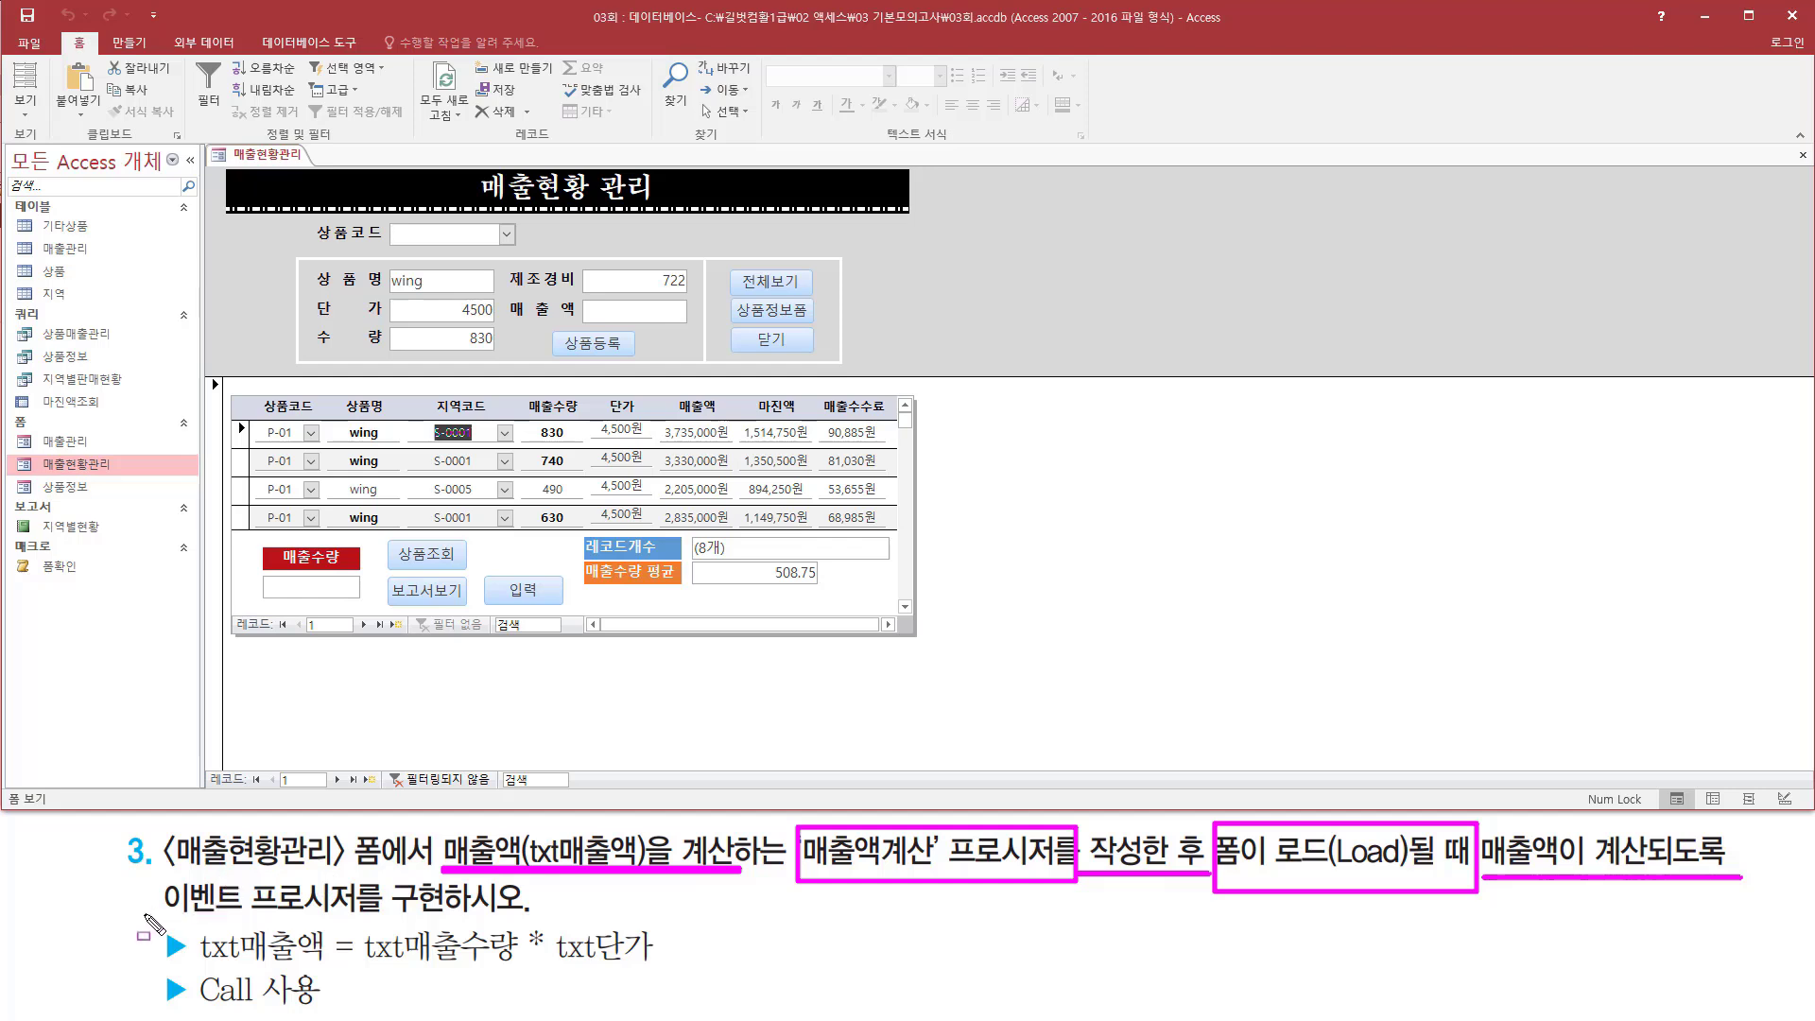
{"action": "left_click_drag", "start_coordinate": [143, 914], "coordinate": [586, 915]}
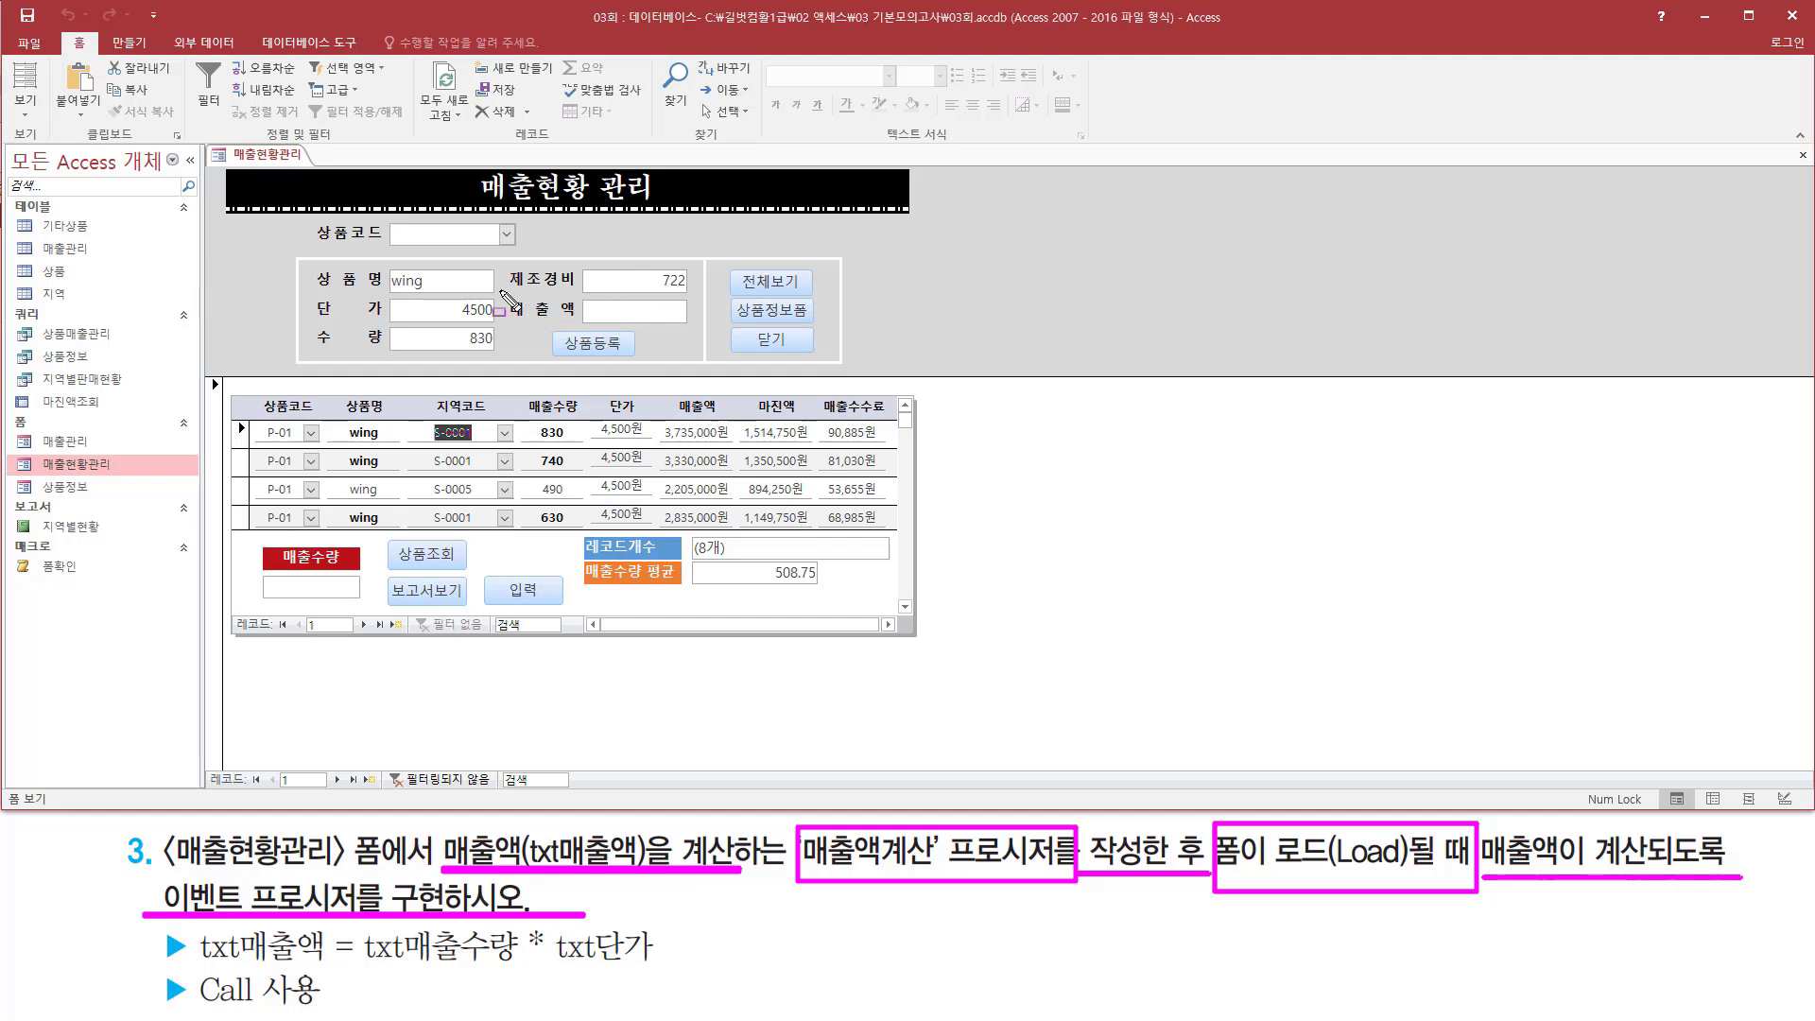
{"action": "left_click_drag", "start_coordinate": [499, 290], "coordinate": [694, 332]}
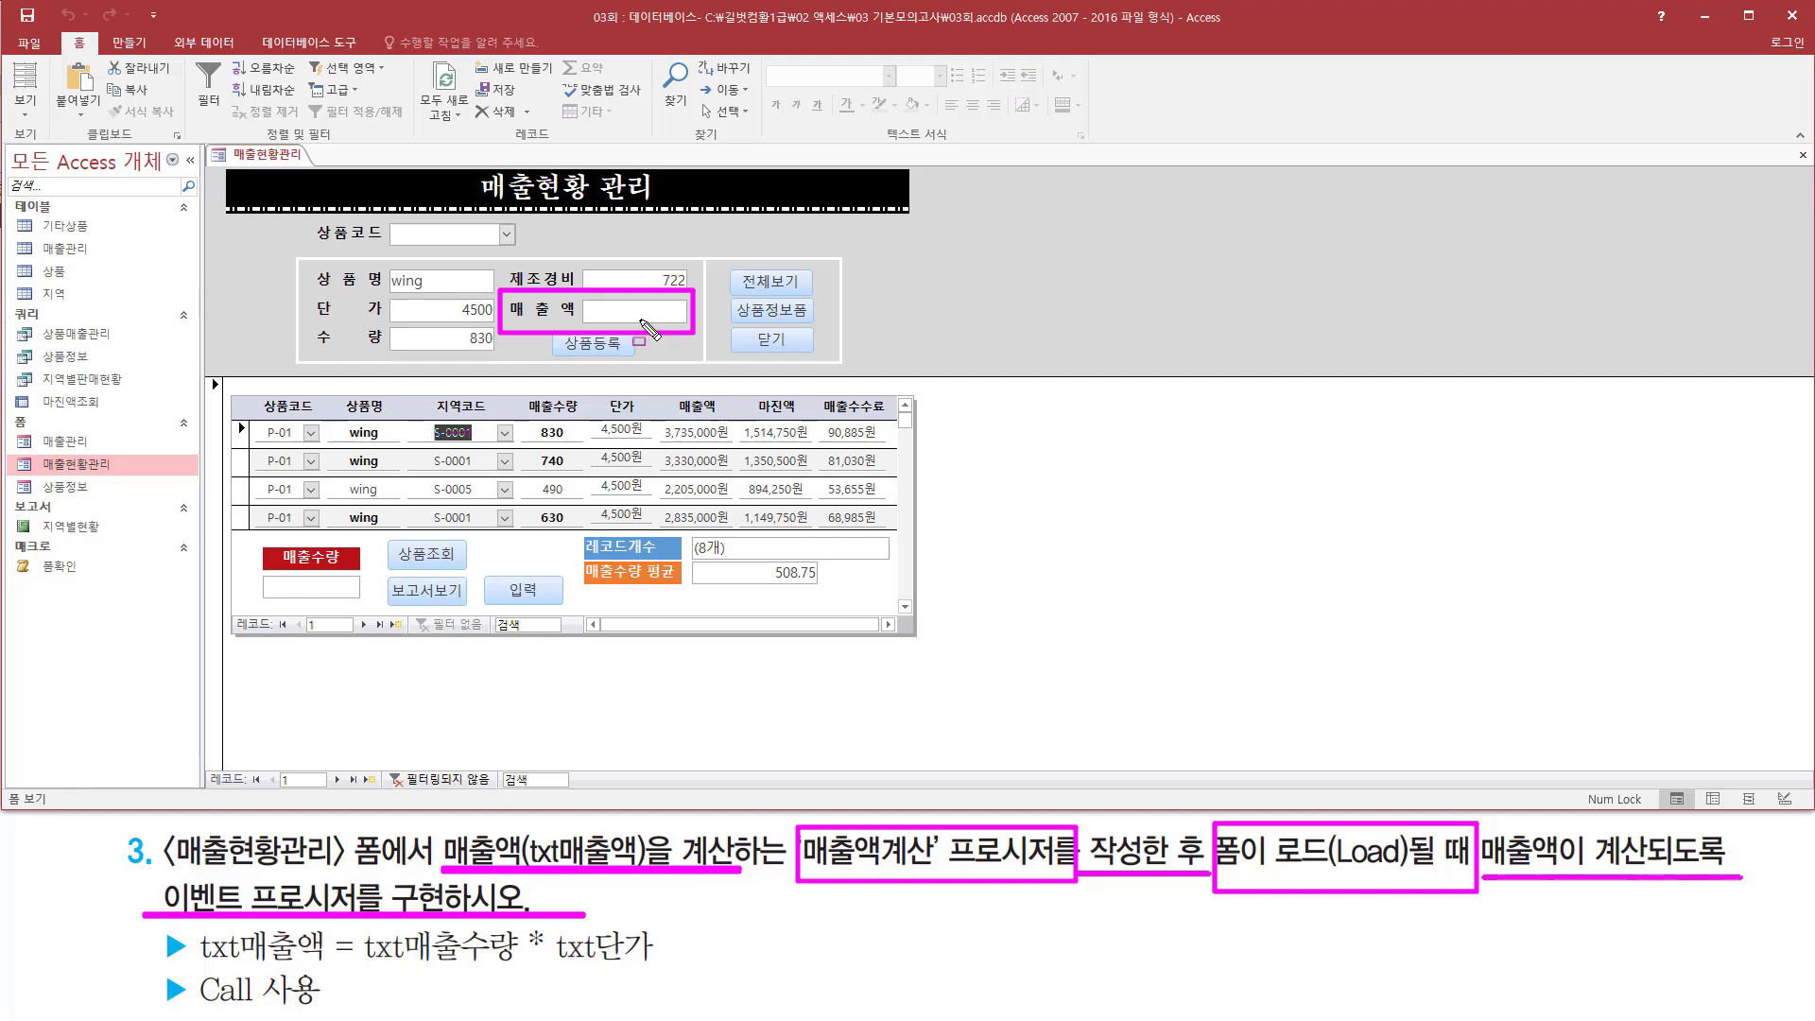
{"action": "left_click_drag", "start_coordinate": [584, 322], "coordinate": [673, 322]}
{"action": "left_click_drag", "start_coordinate": [796, 895], "coordinate": [1092, 896]}
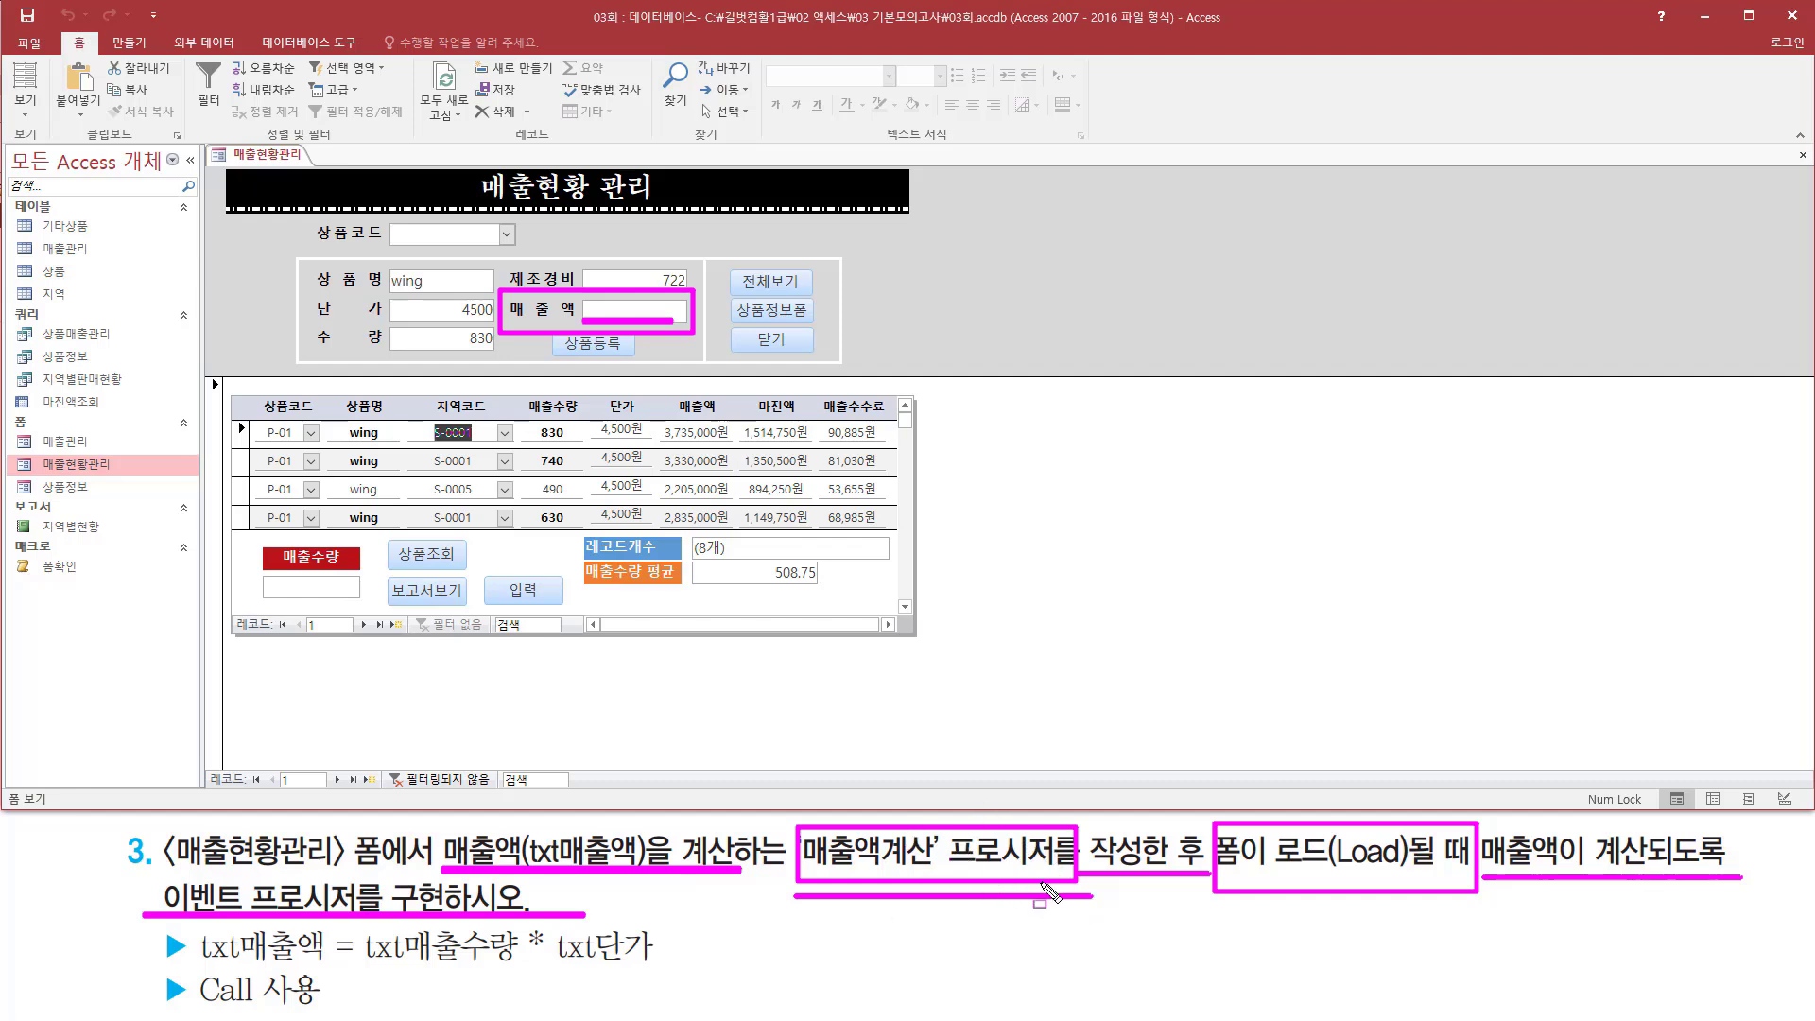
{"action": "left_click_drag", "start_coordinate": [1223, 874], "coordinate": [1415, 875]}
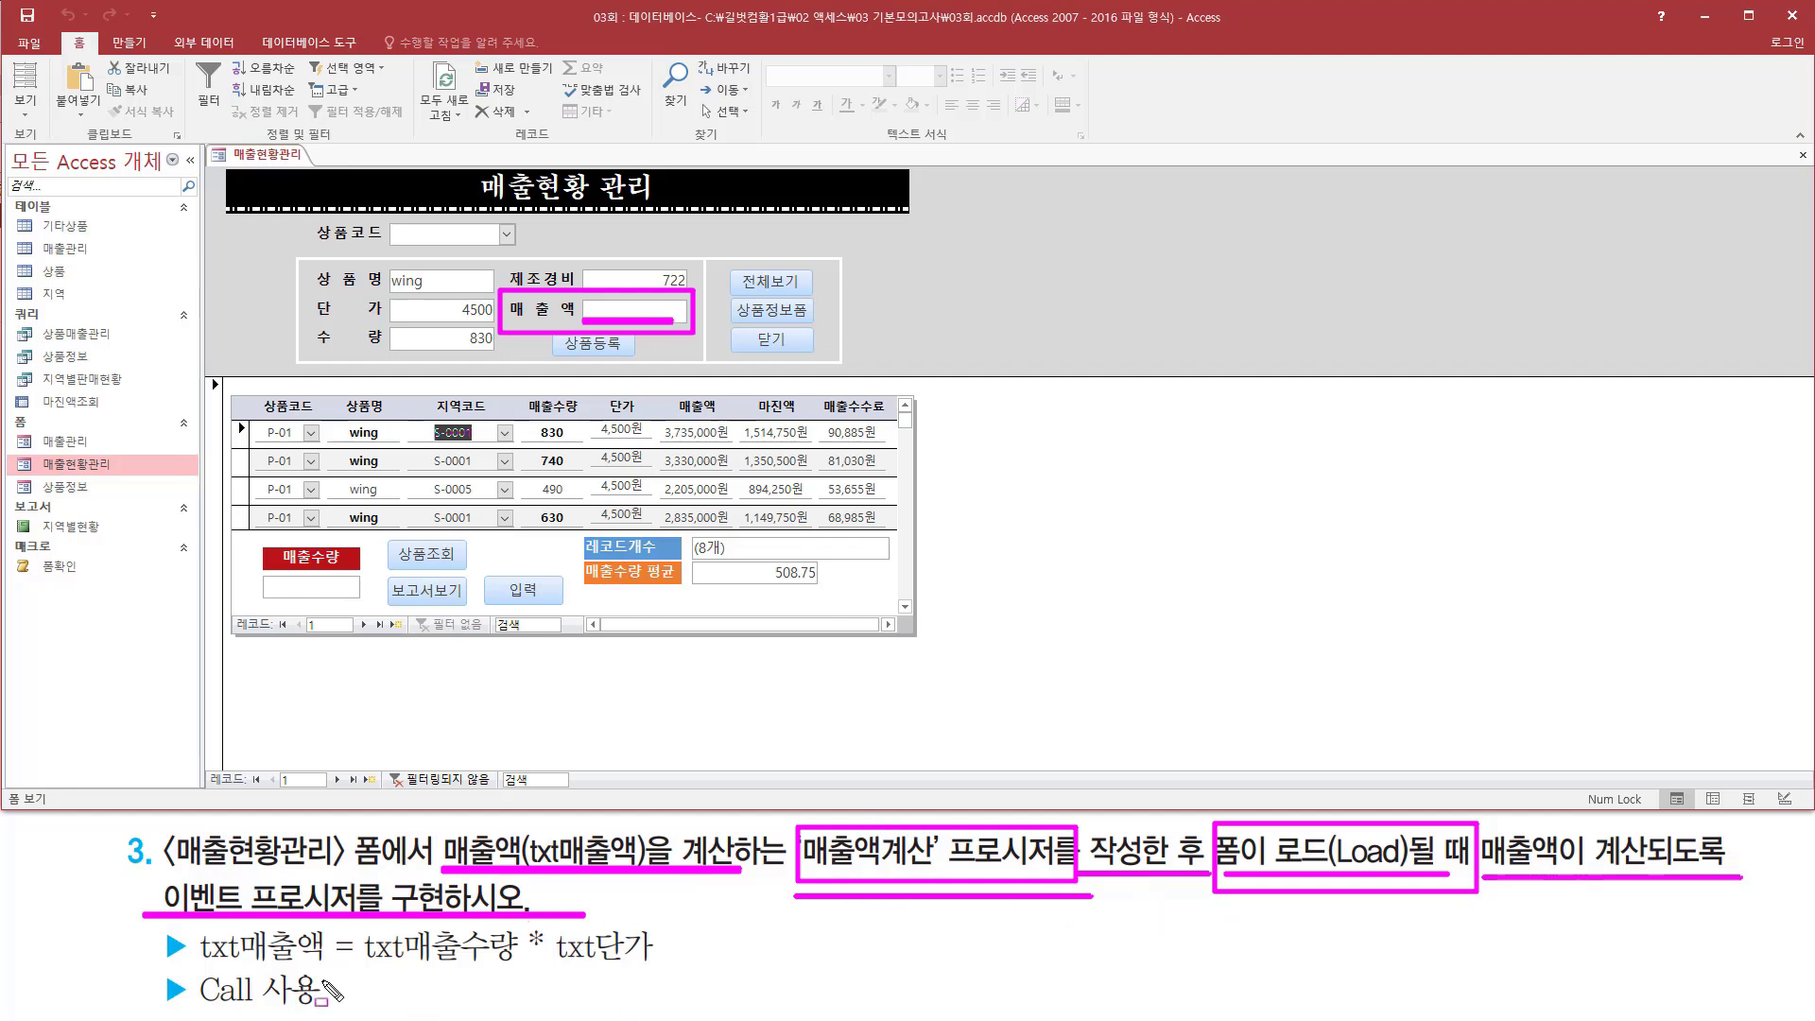
{"action": "left_click_drag", "start_coordinate": [362, 975], "coordinate": [683, 972]}
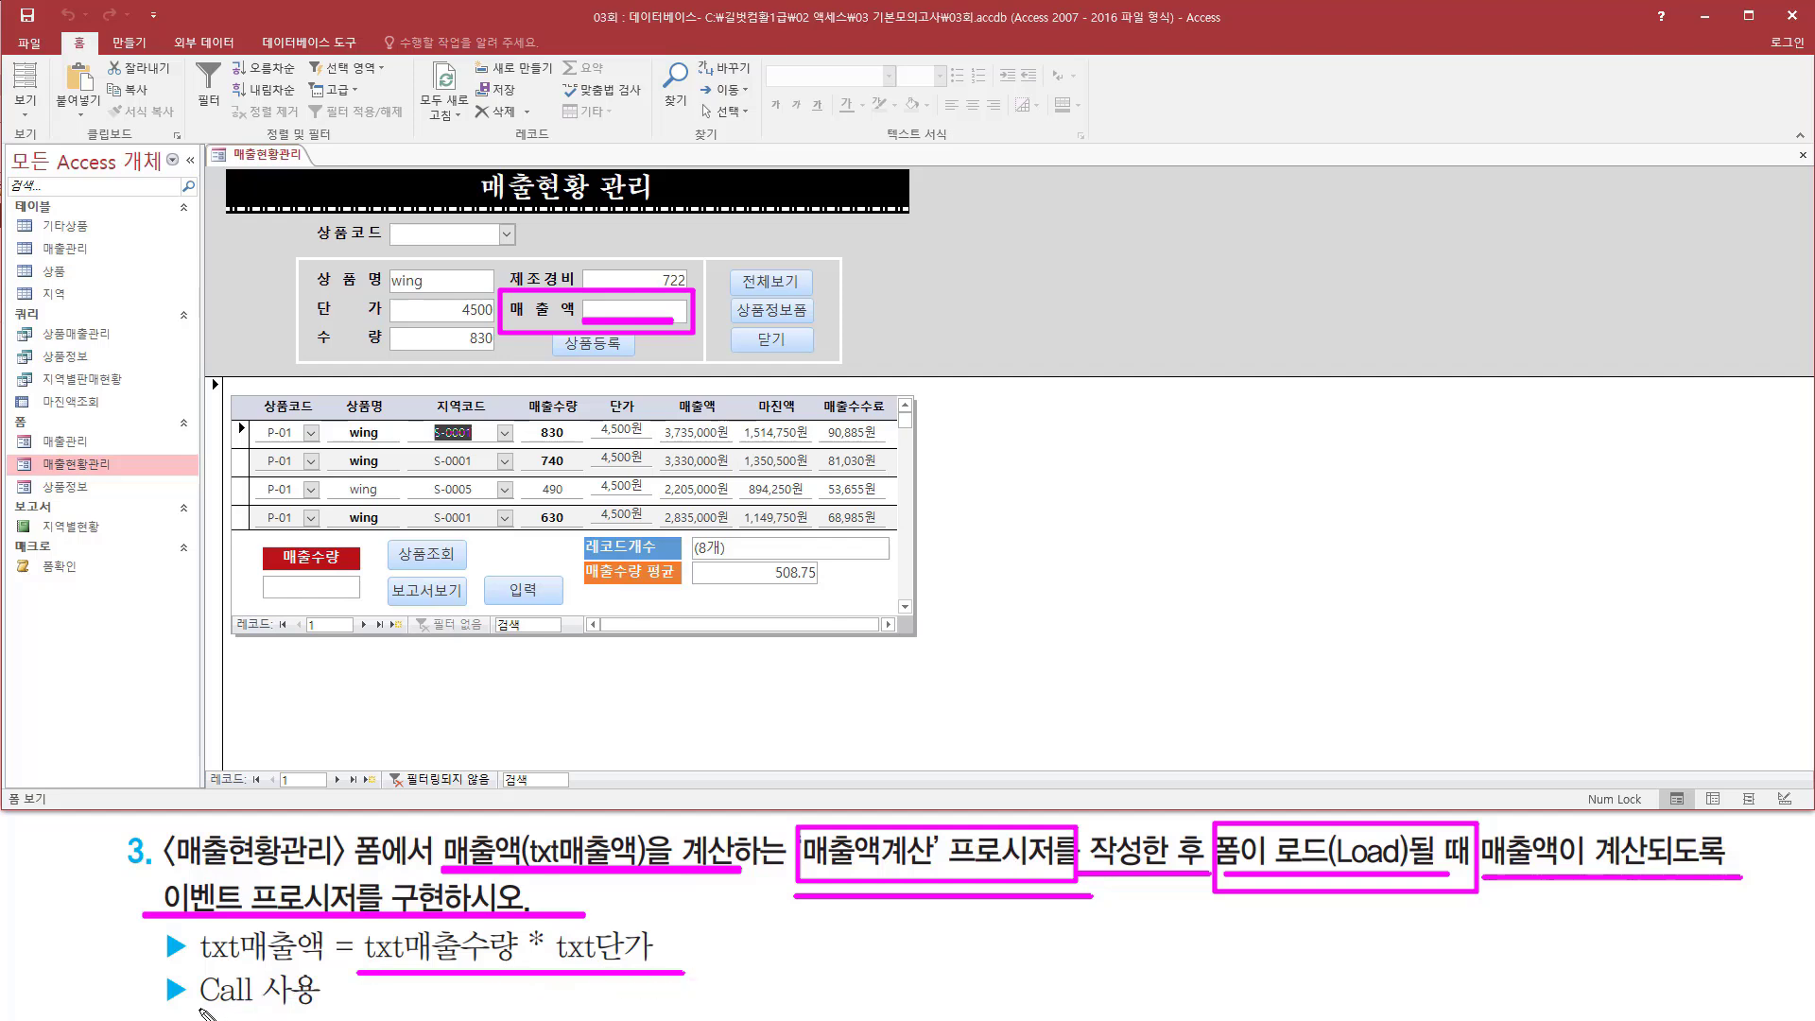
{"action": "left_click_drag", "start_coordinate": [202, 1012], "coordinate": [336, 1014]}
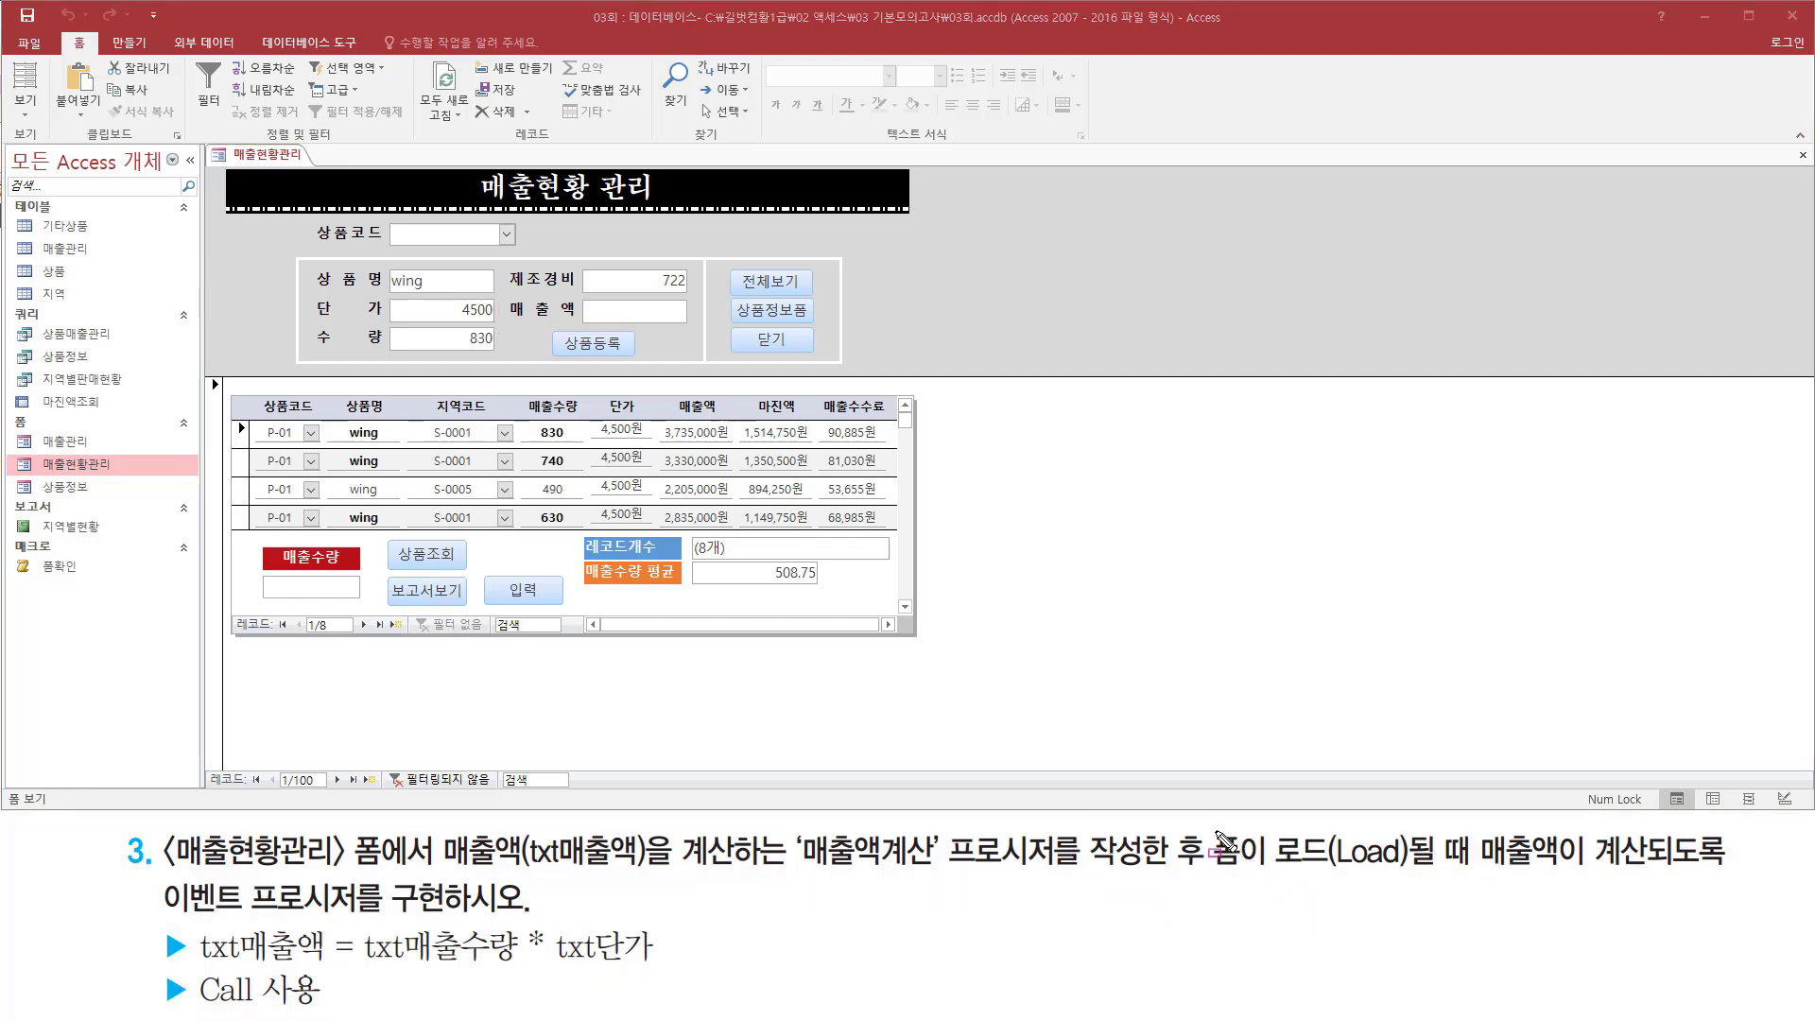
{"action": "mouse_move", "coordinate": [1208, 828]}
{"action": "left_mouse_down"}
{"action": "mouse_move", "coordinate": [1430, 901]}
{"action": "mouse_move", "coordinate": [1417, 885]}
{"action": "mouse_move", "coordinate": [1663, 875]}
{"action": "left_mouse_up"}
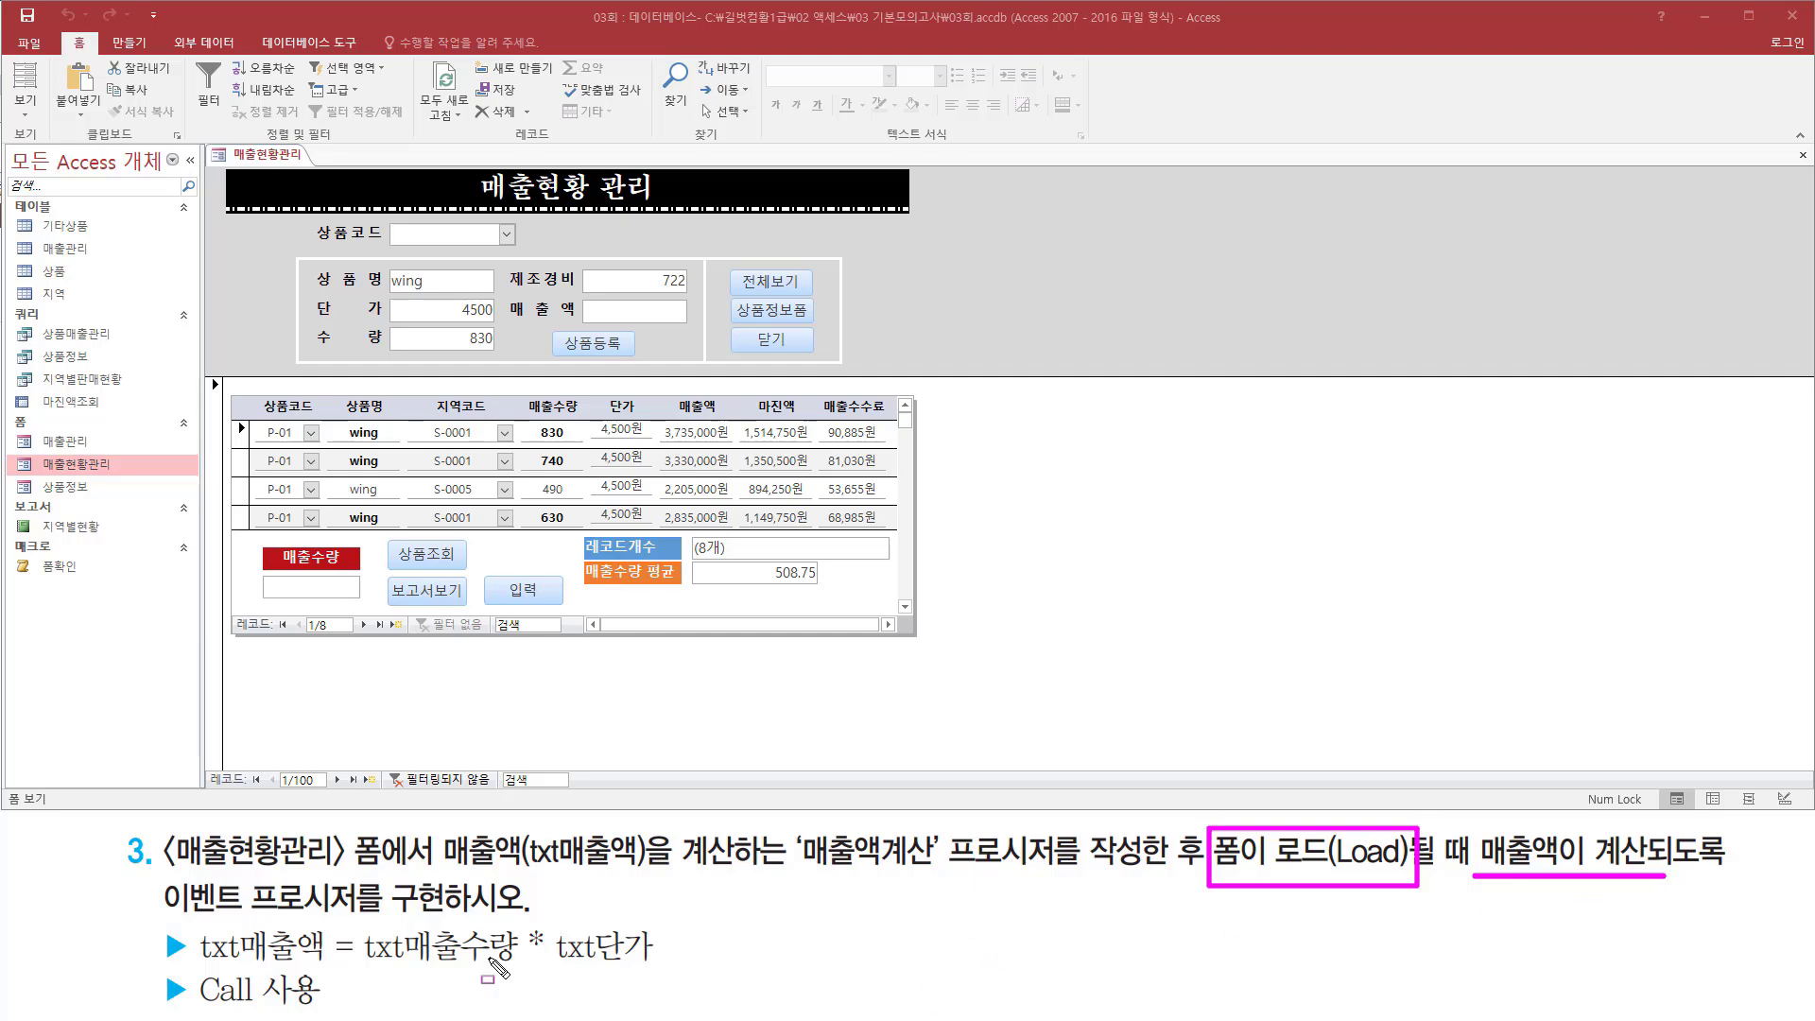
{"action": "key", "text": "Escape"}
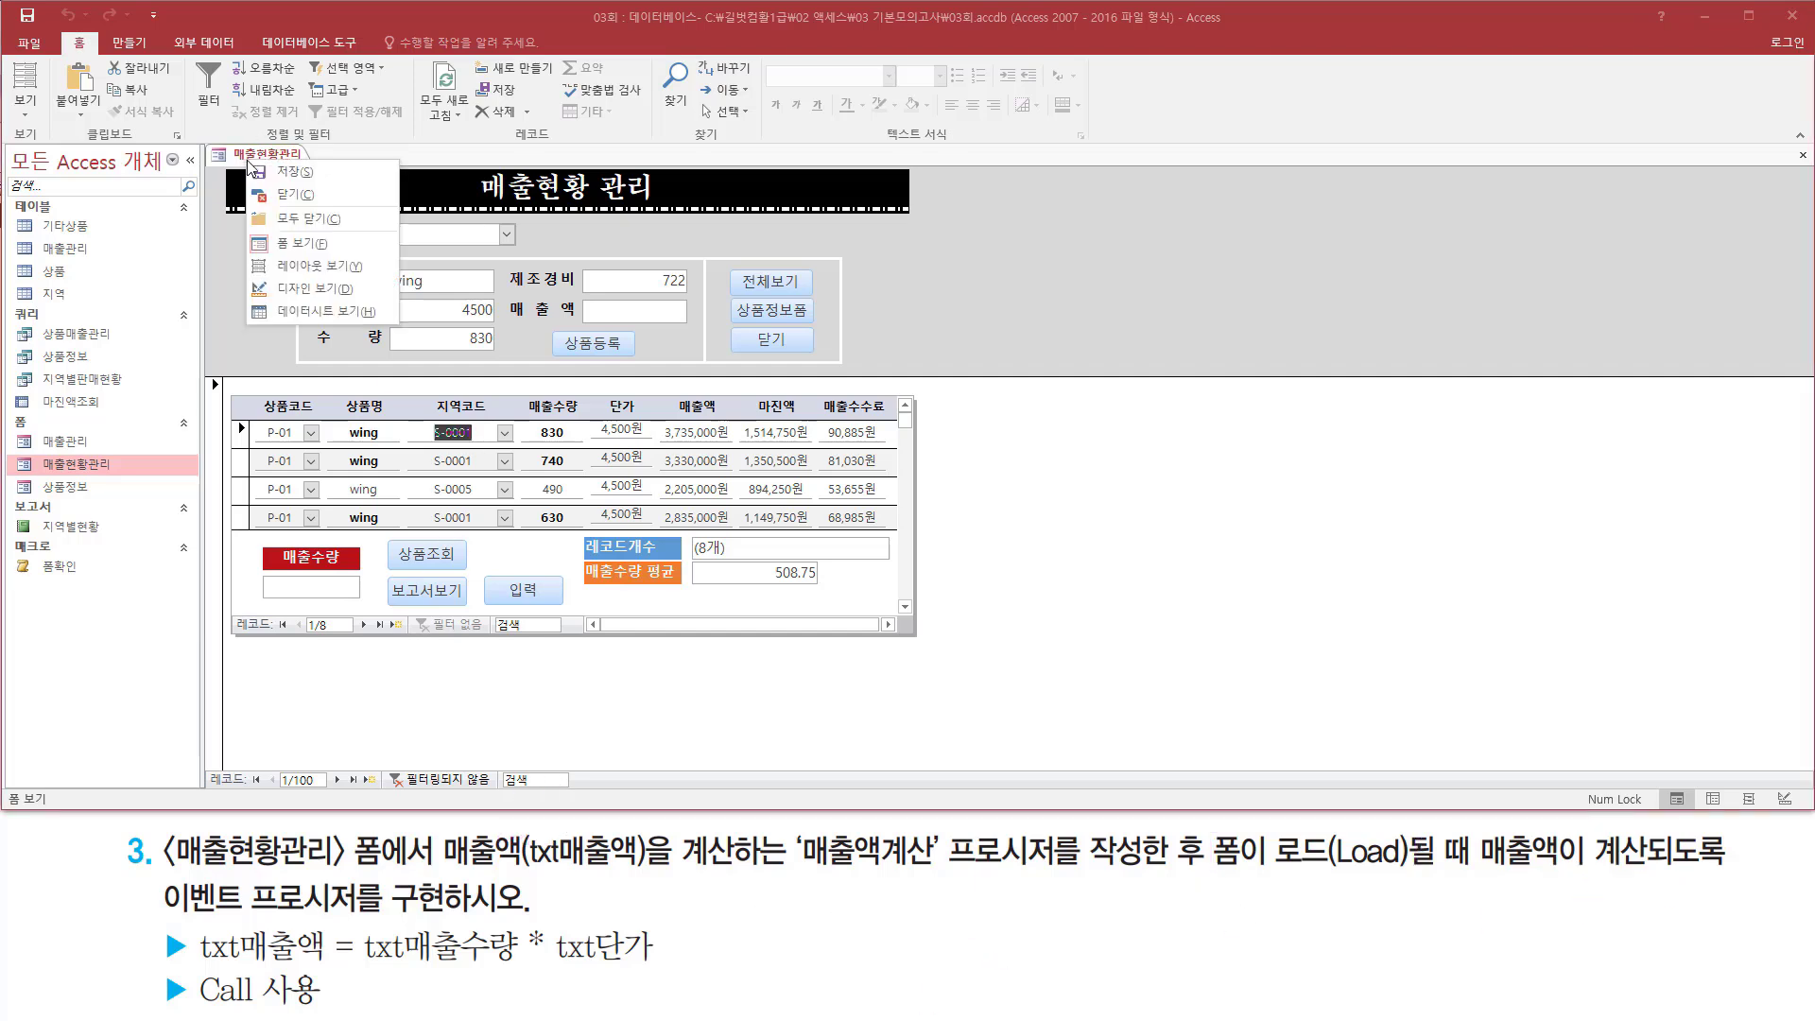
Step: Switch the 매출현황관리 form to Design view and select the whole form
{"action": "right_click", "coordinate": [249, 157]}
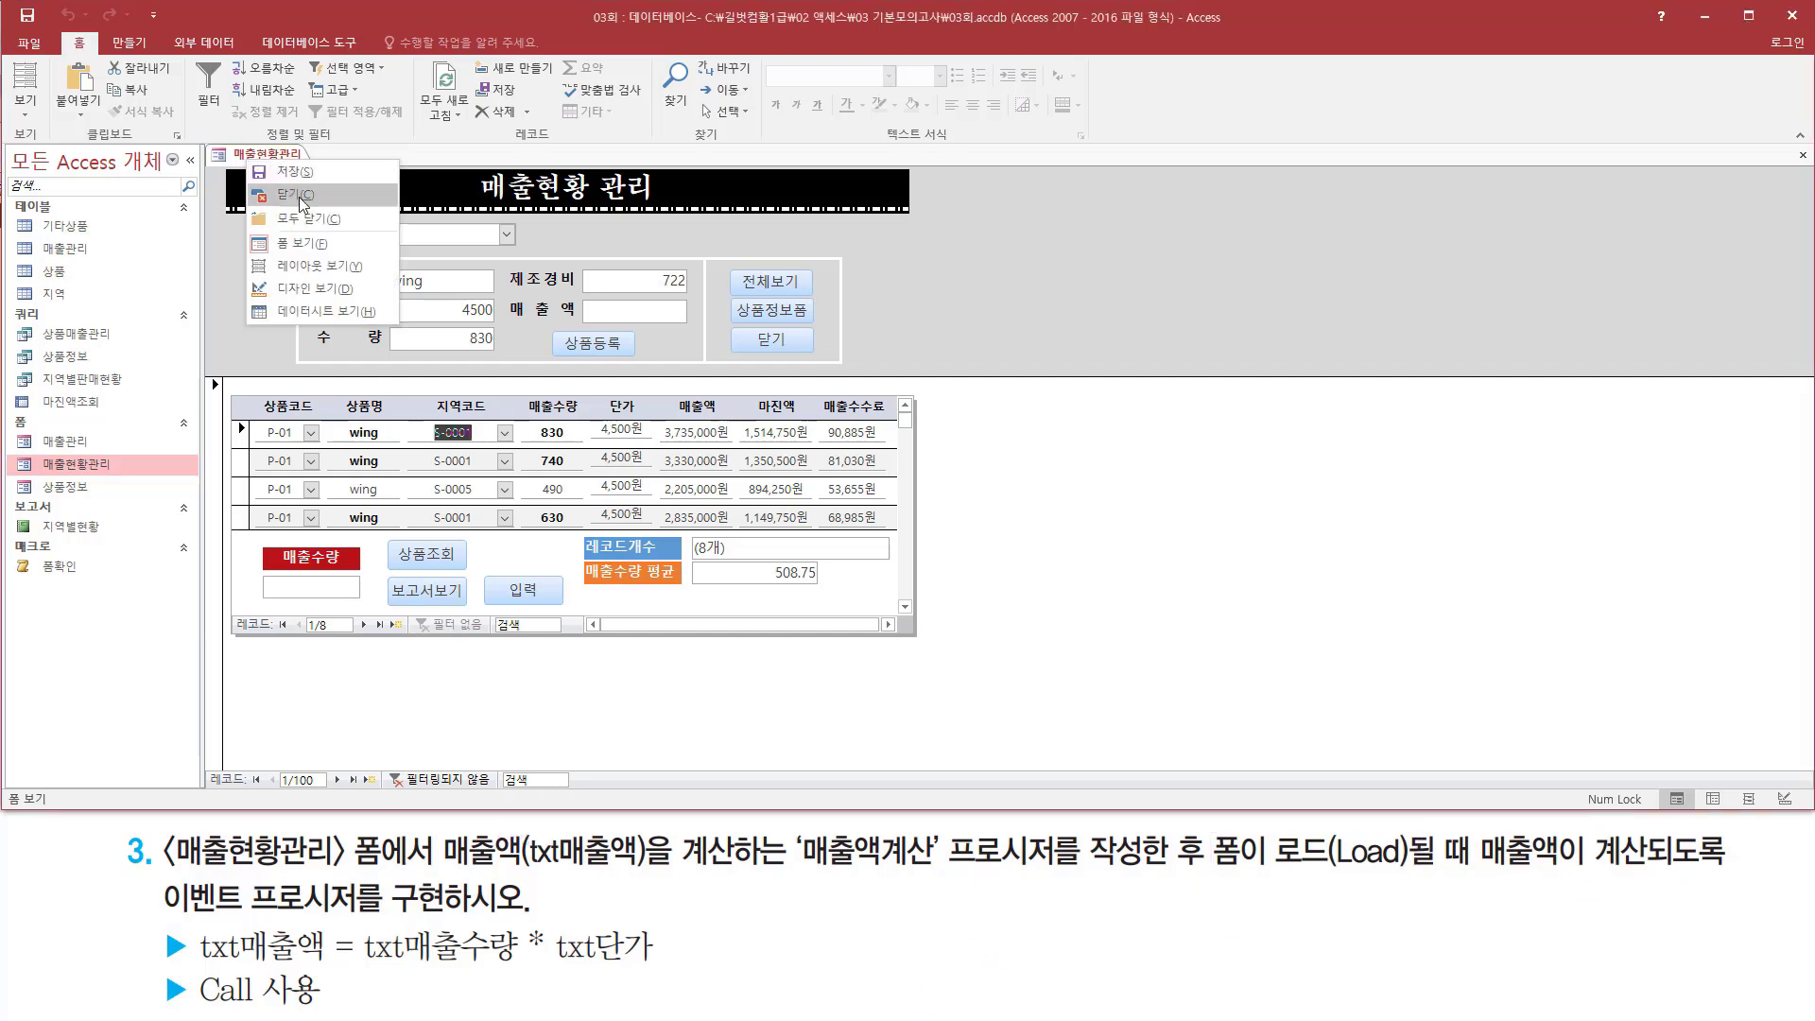
{"action": "left_click", "coordinate": [298, 289]}
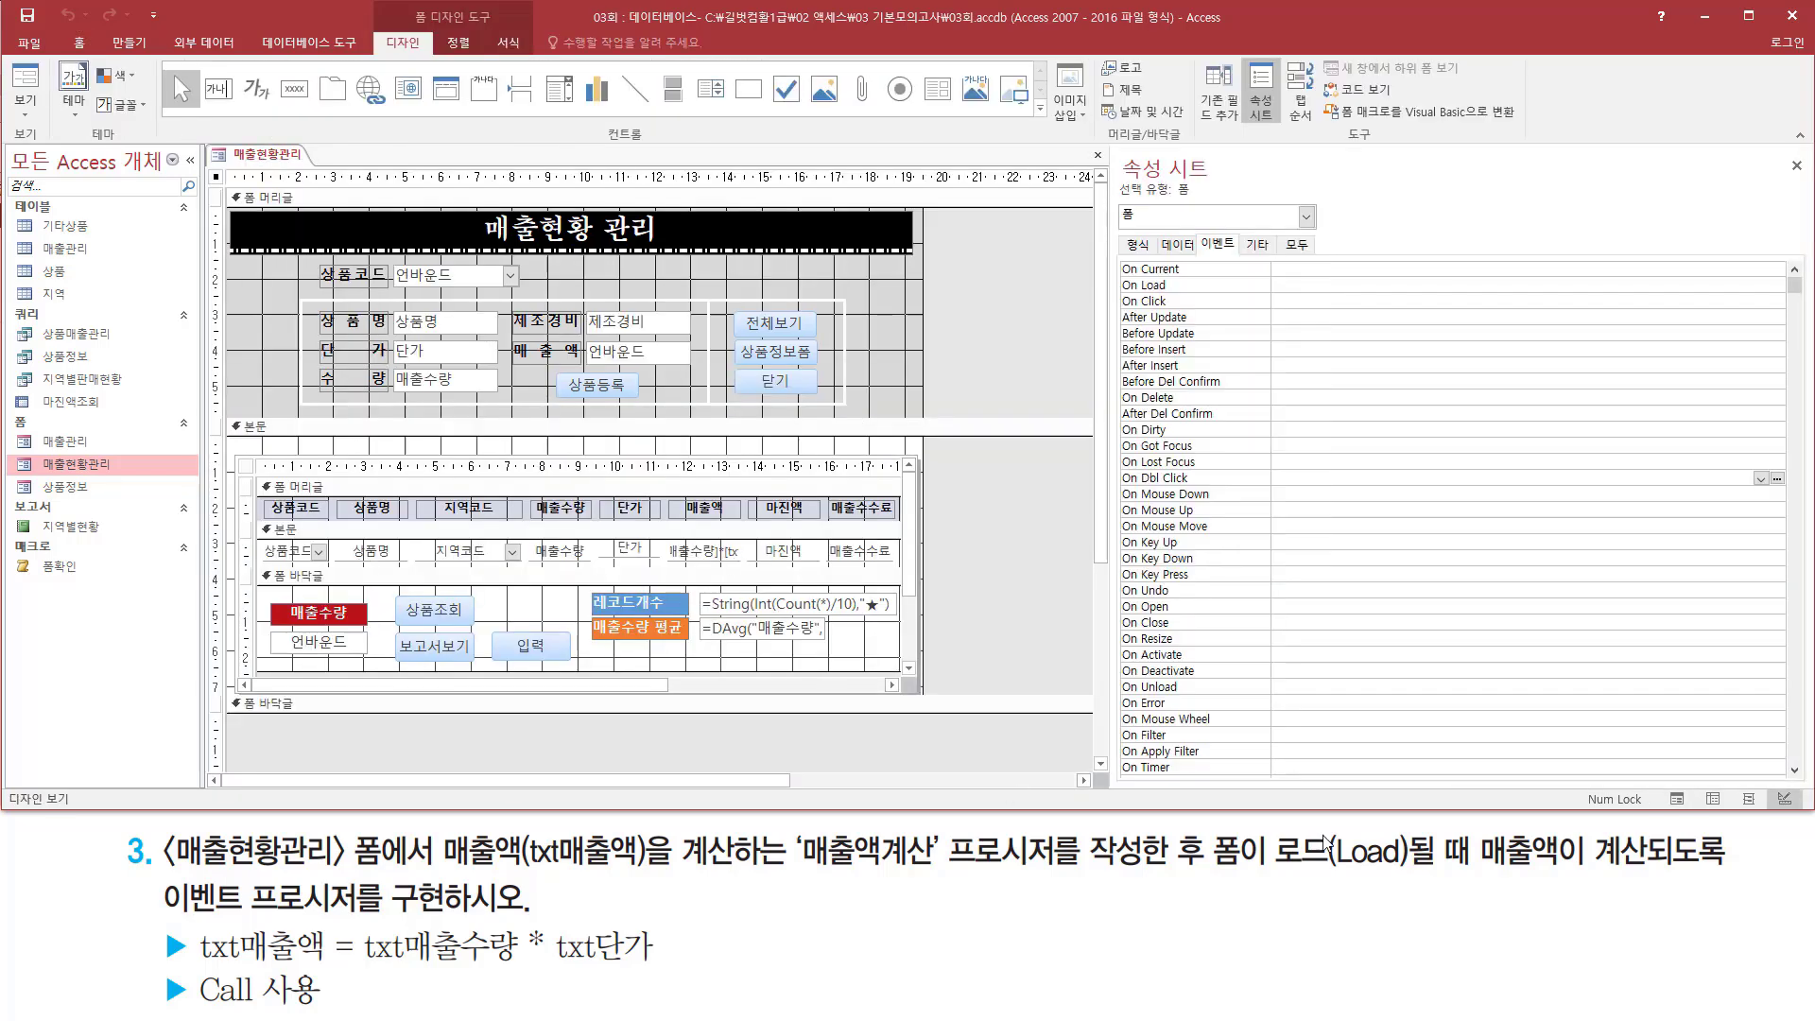
{"action": "left_click_drag", "start_coordinate": [1202, 872], "coordinate": [1401, 872]}
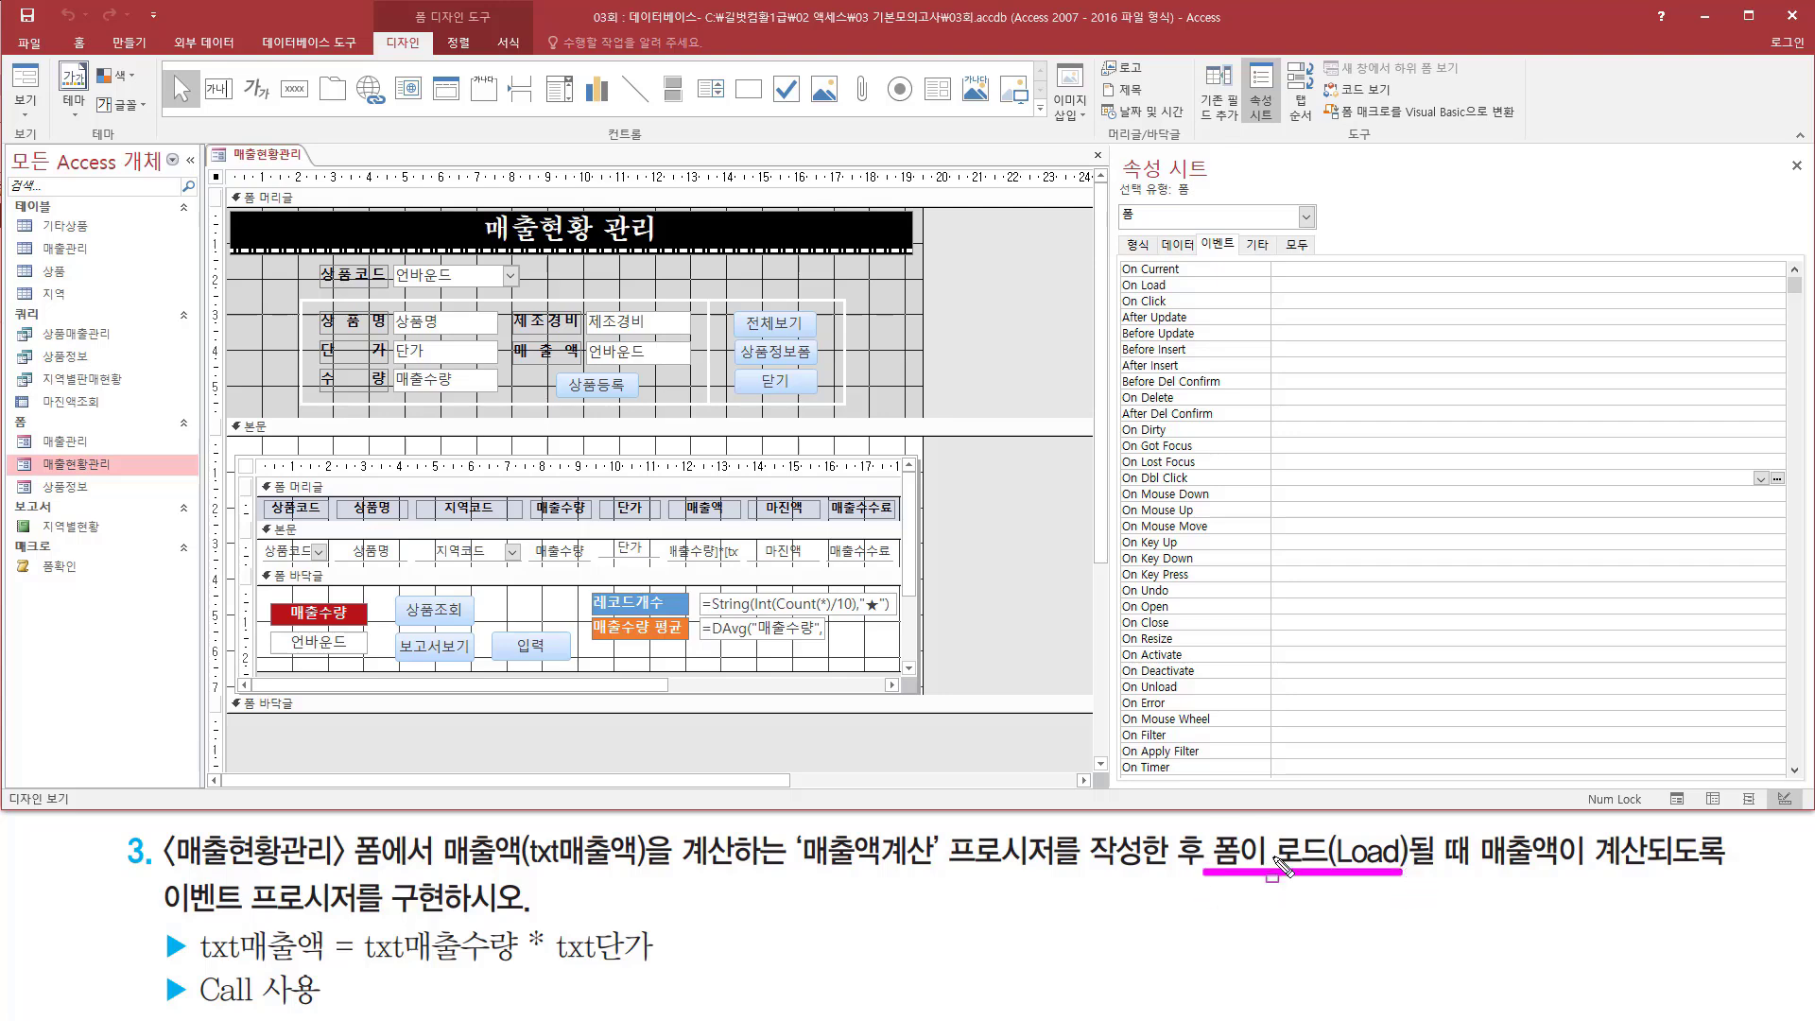
{"action": "key", "text": "Escape"}
{"action": "left_click_drag", "start_coordinate": [203, 167], "coordinate": [226, 190]}
{"action": "key", "text": "Escape"}
{"action": "left_click", "coordinate": [217, 179]}
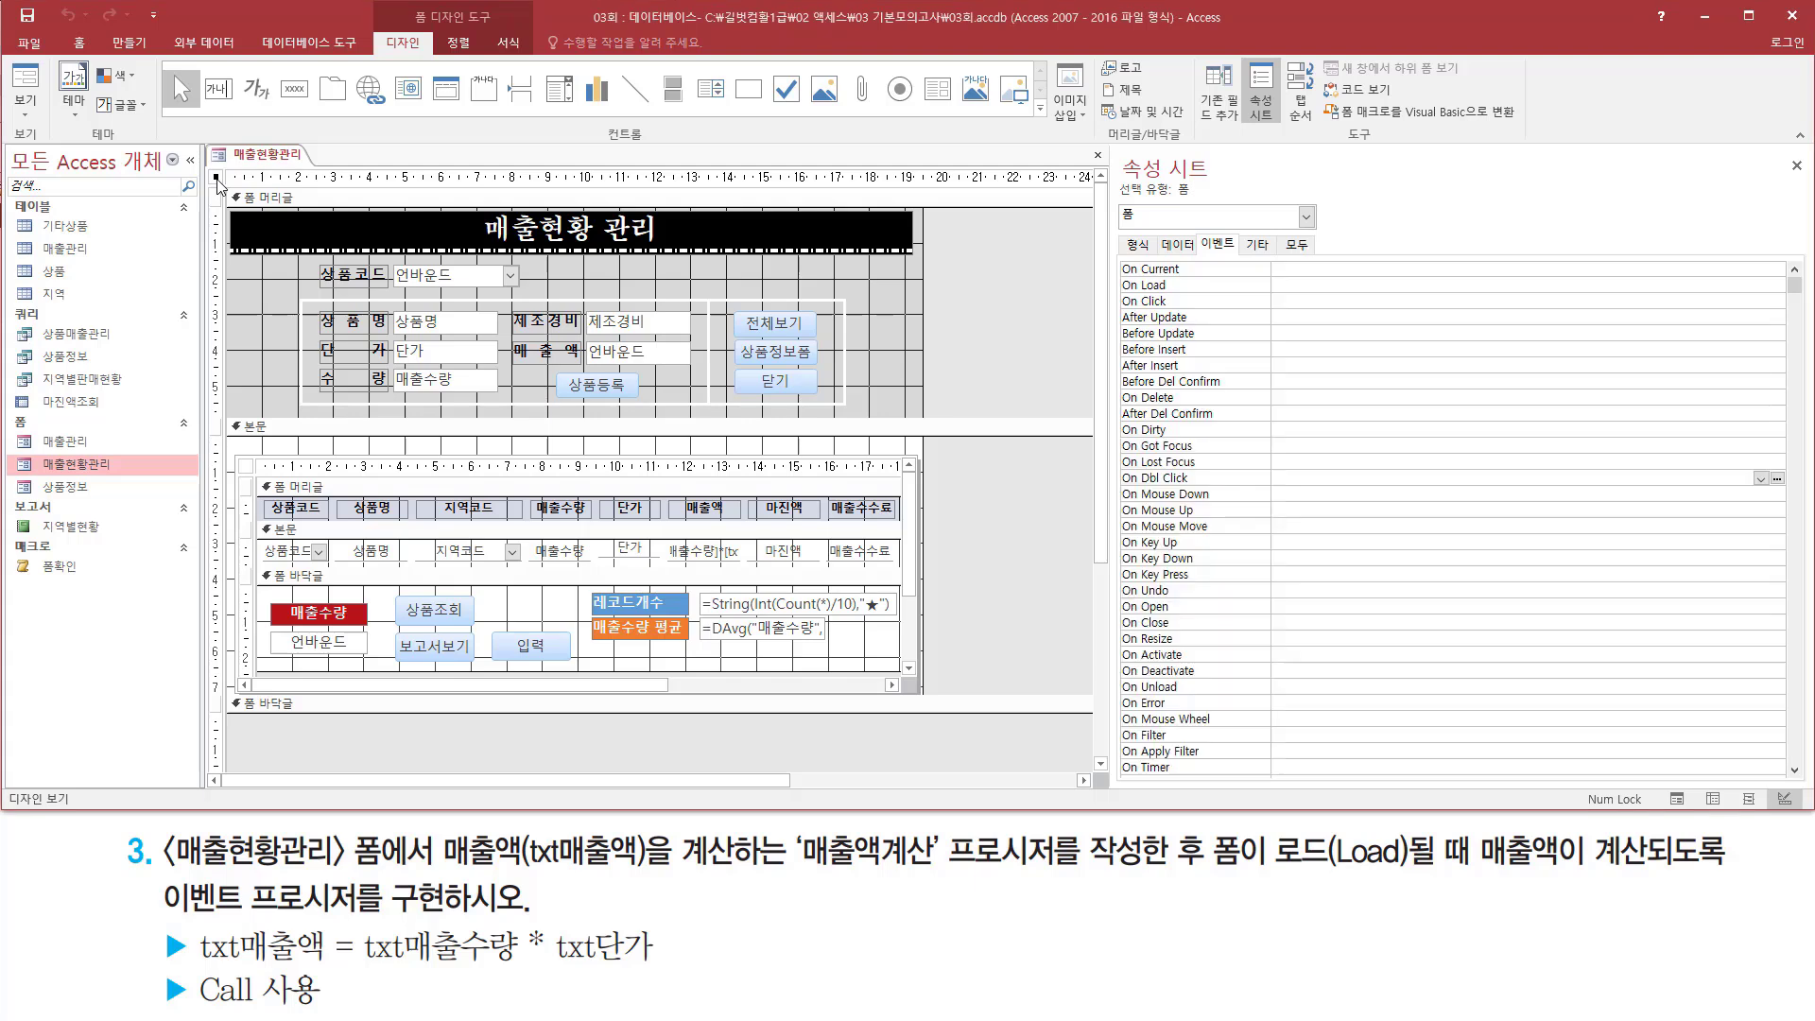
{"action": "key", "text": "ctrl+2"}
{"action": "mouse_move", "coordinate": [1110, 151]}
{"action": "left_mouse_down"}
{"action": "mouse_move", "coordinate": [1227, 201]}
{"action": "mouse_move", "coordinate": [1240, 256]}
{"action": "left_mouse_up"}
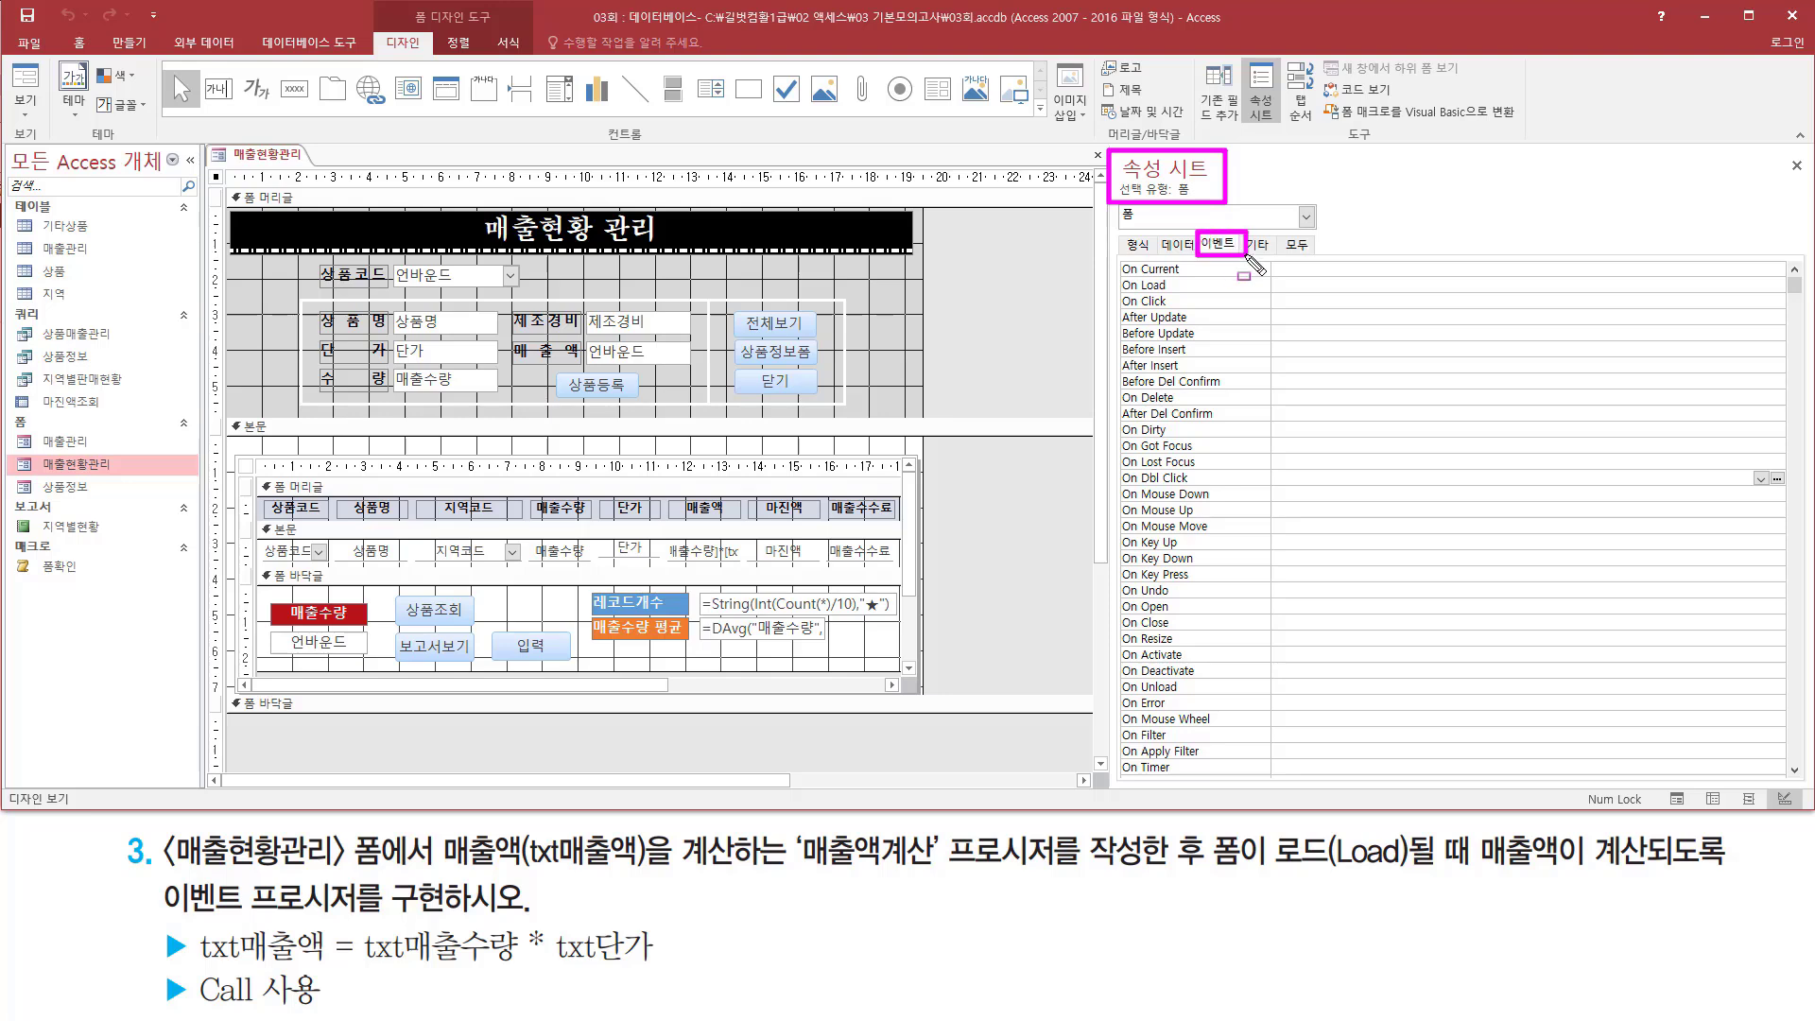
{"action": "left_click_drag", "start_coordinate": [1118, 295], "coordinate": [1193, 277]}
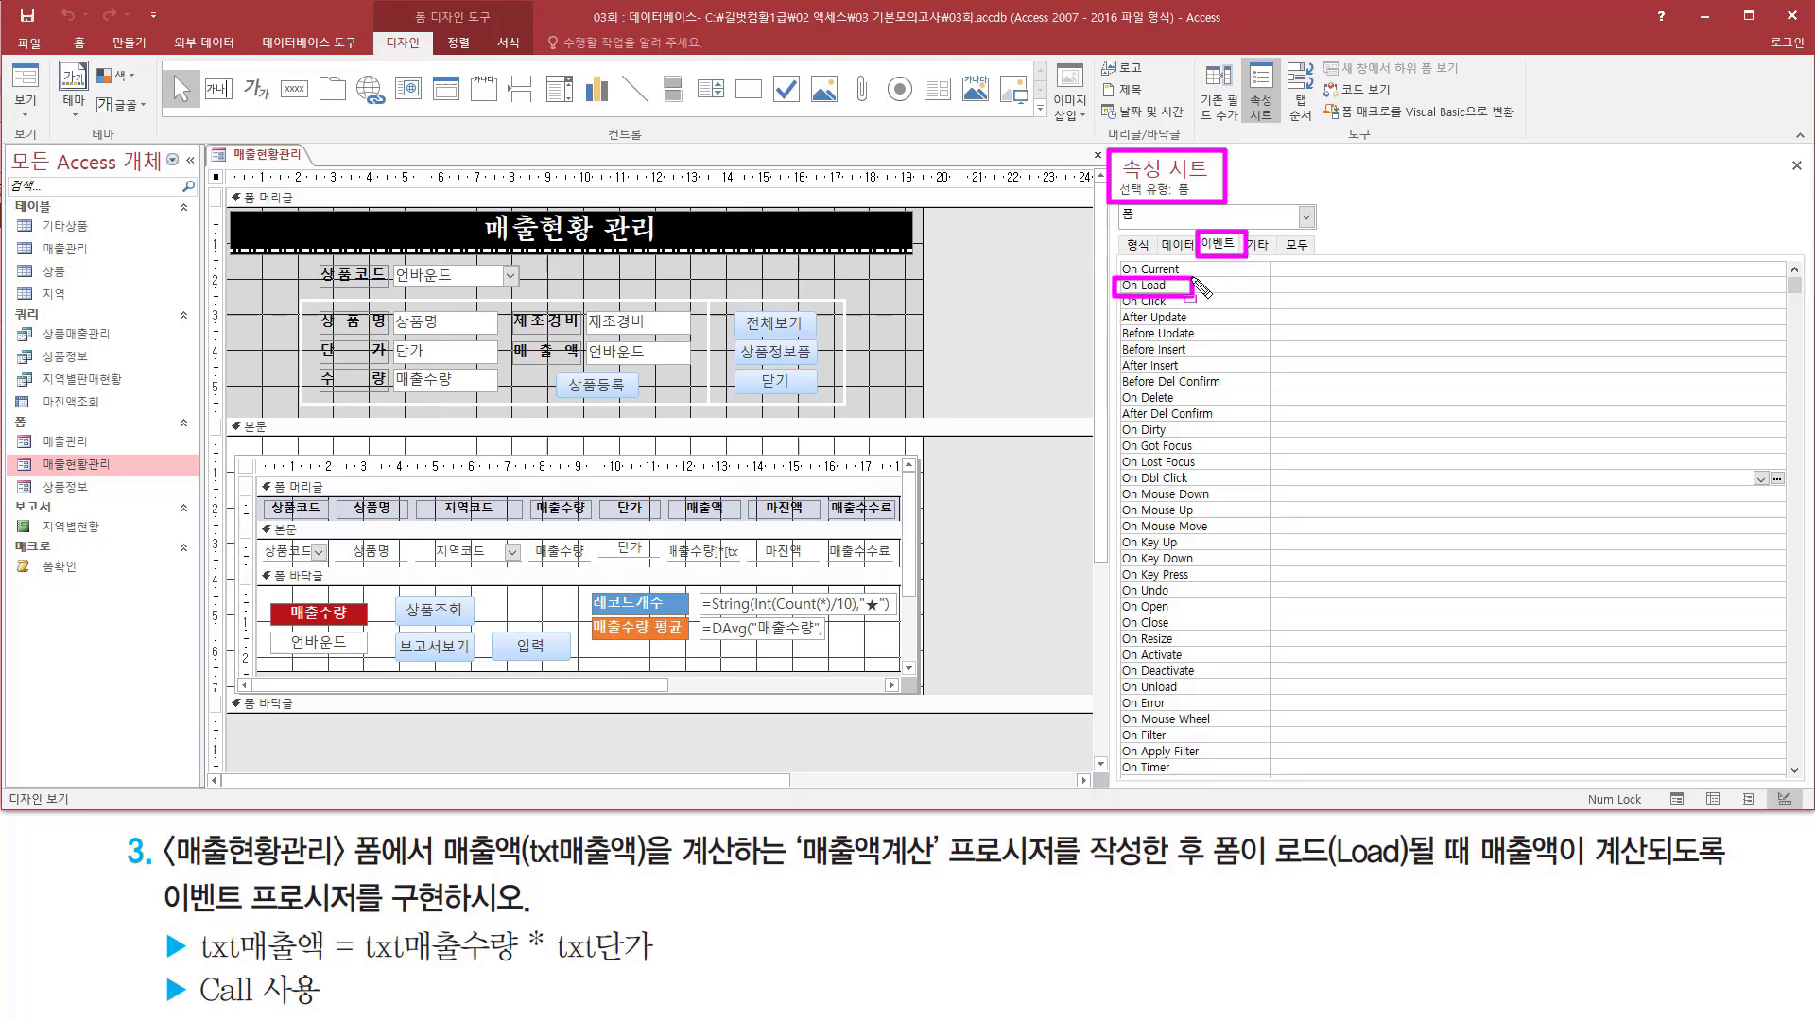
{"action": "left_click_drag", "start_coordinate": [1208, 874], "coordinate": [1446, 874]}
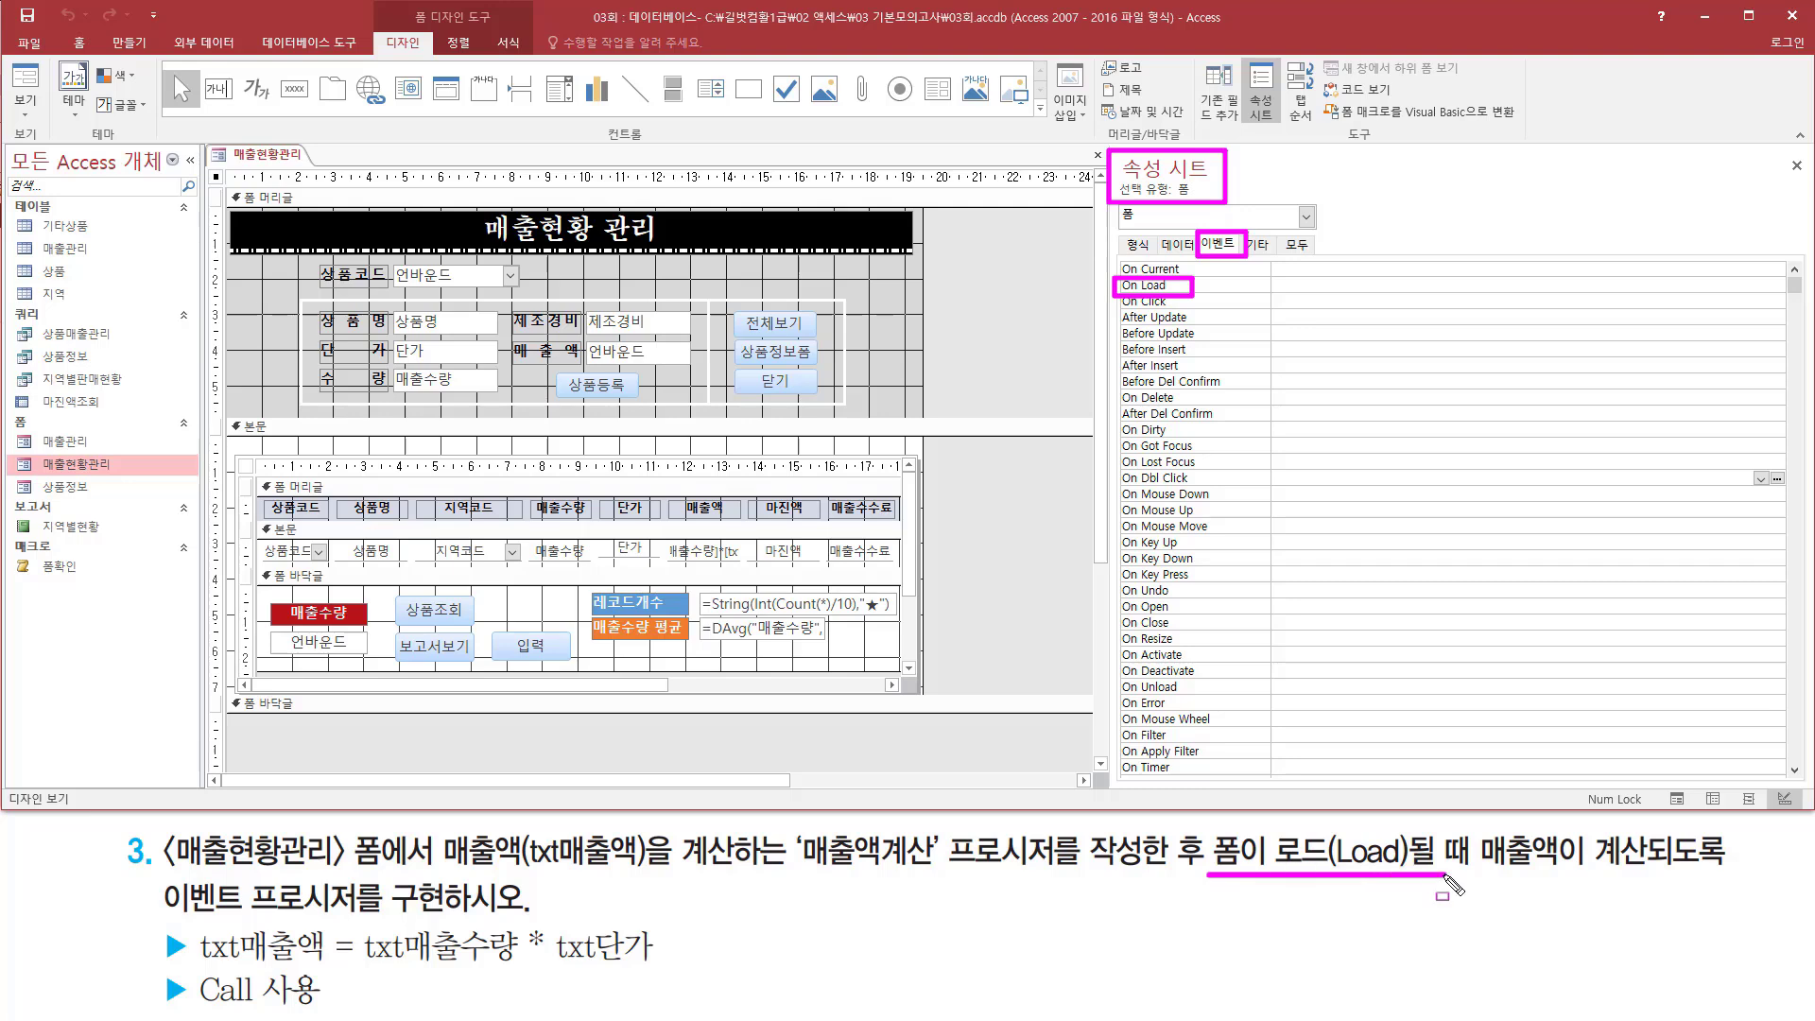
{"action": "left_click_drag", "start_coordinate": [1330, 832], "coordinate": [1411, 883]}
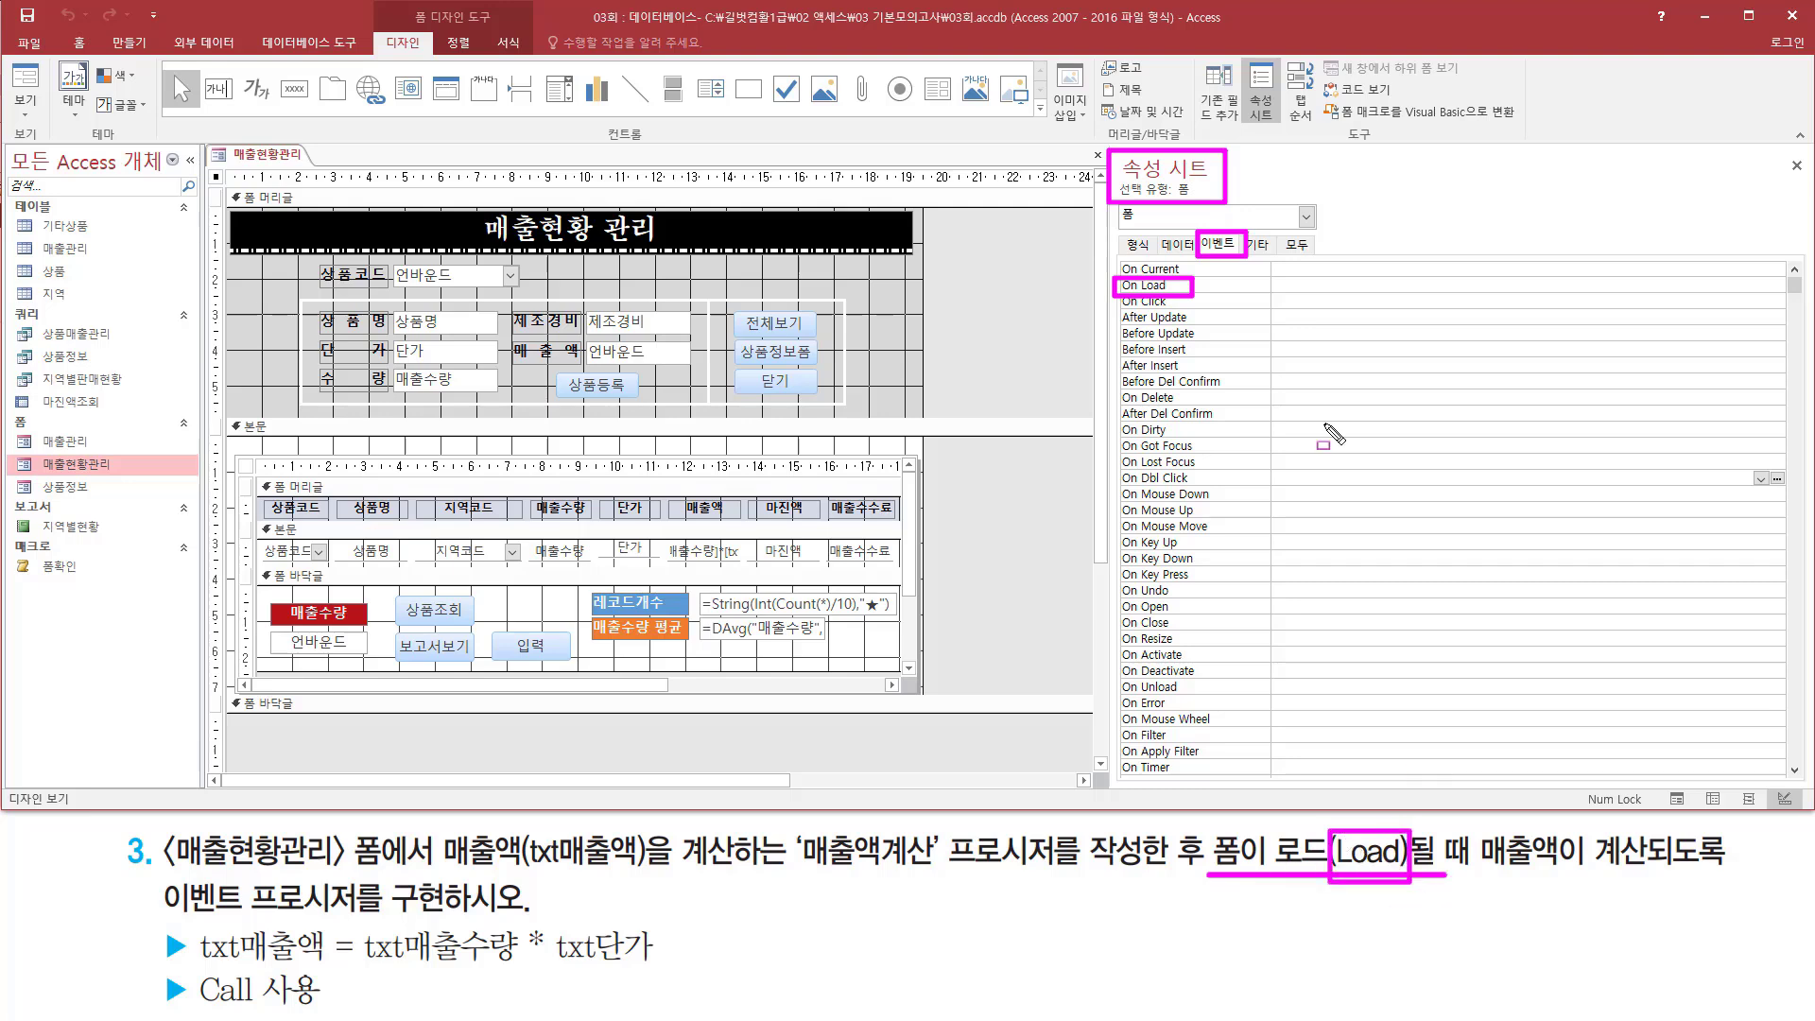
{"action": "key", "text": "Escape"}
Step: Create an event procedure for the 매출현황관리 form's On Load event with the Code Builder (코드 작성기)
{"action": "left_click", "coordinate": [1427, 284]}
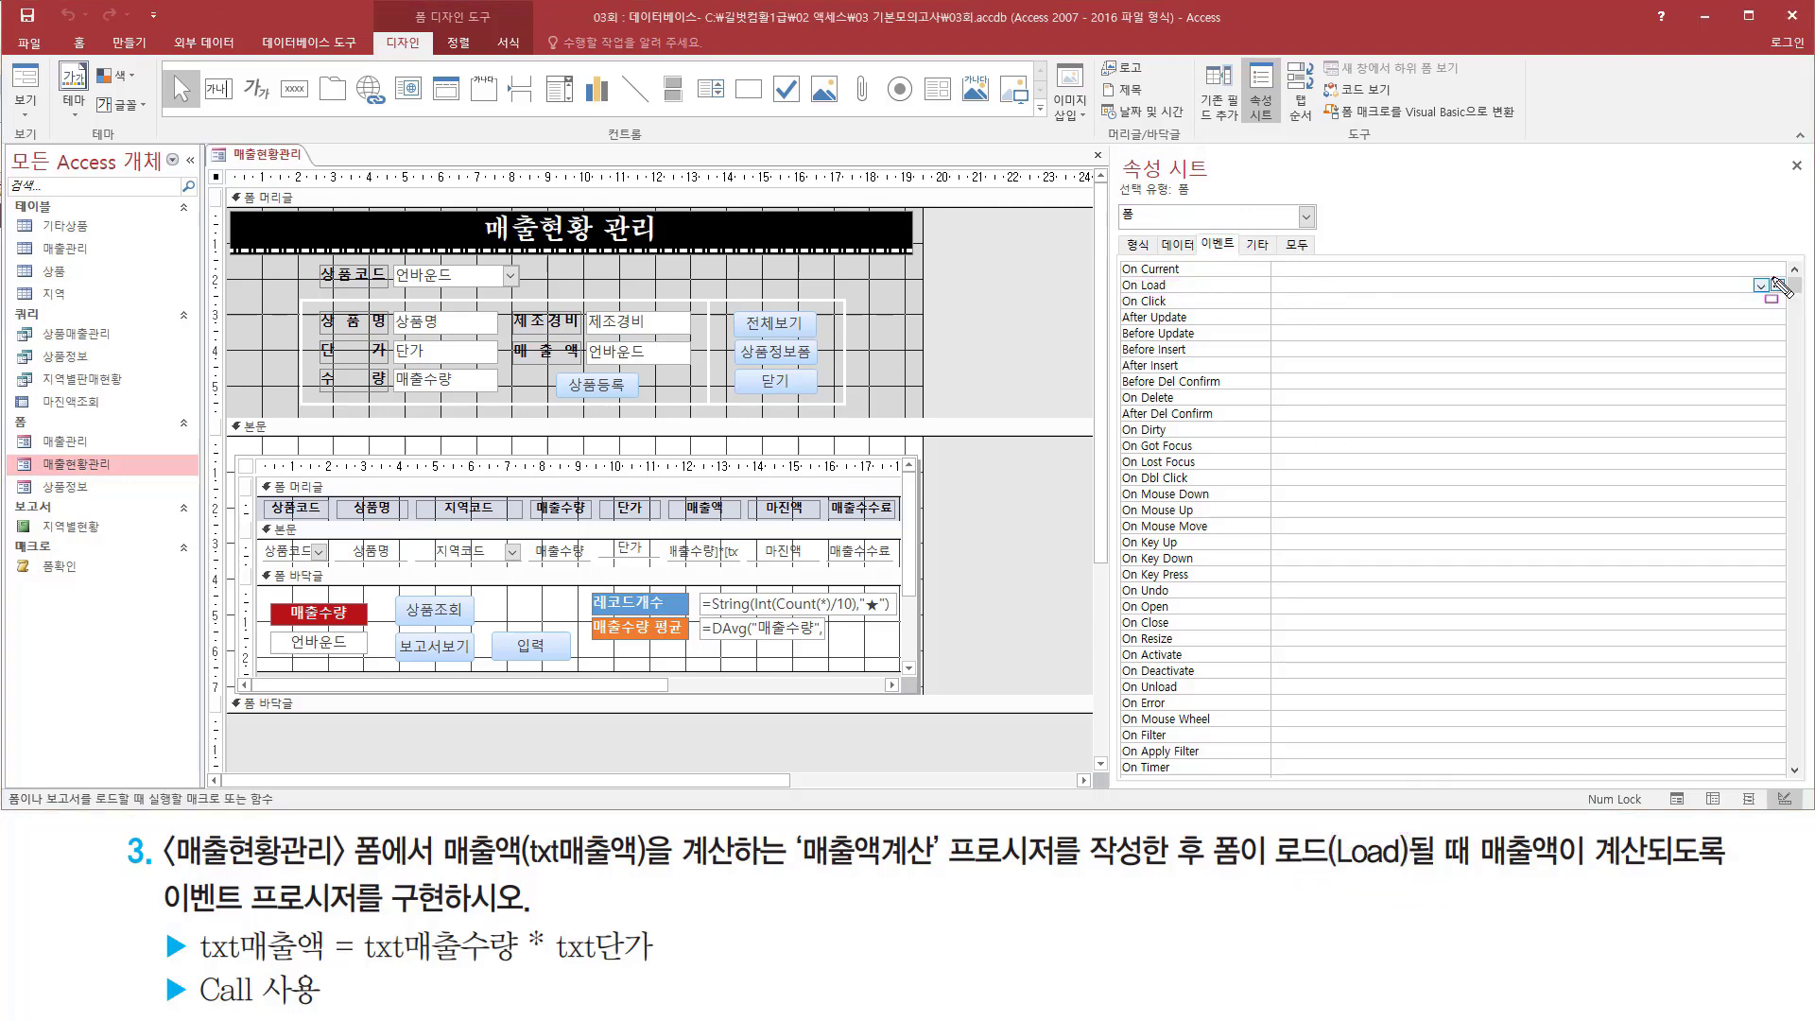
{"action": "key", "text": "ctrl+2"}
{"action": "left_click_drag", "start_coordinate": [1764, 273], "coordinate": [1793, 298]}
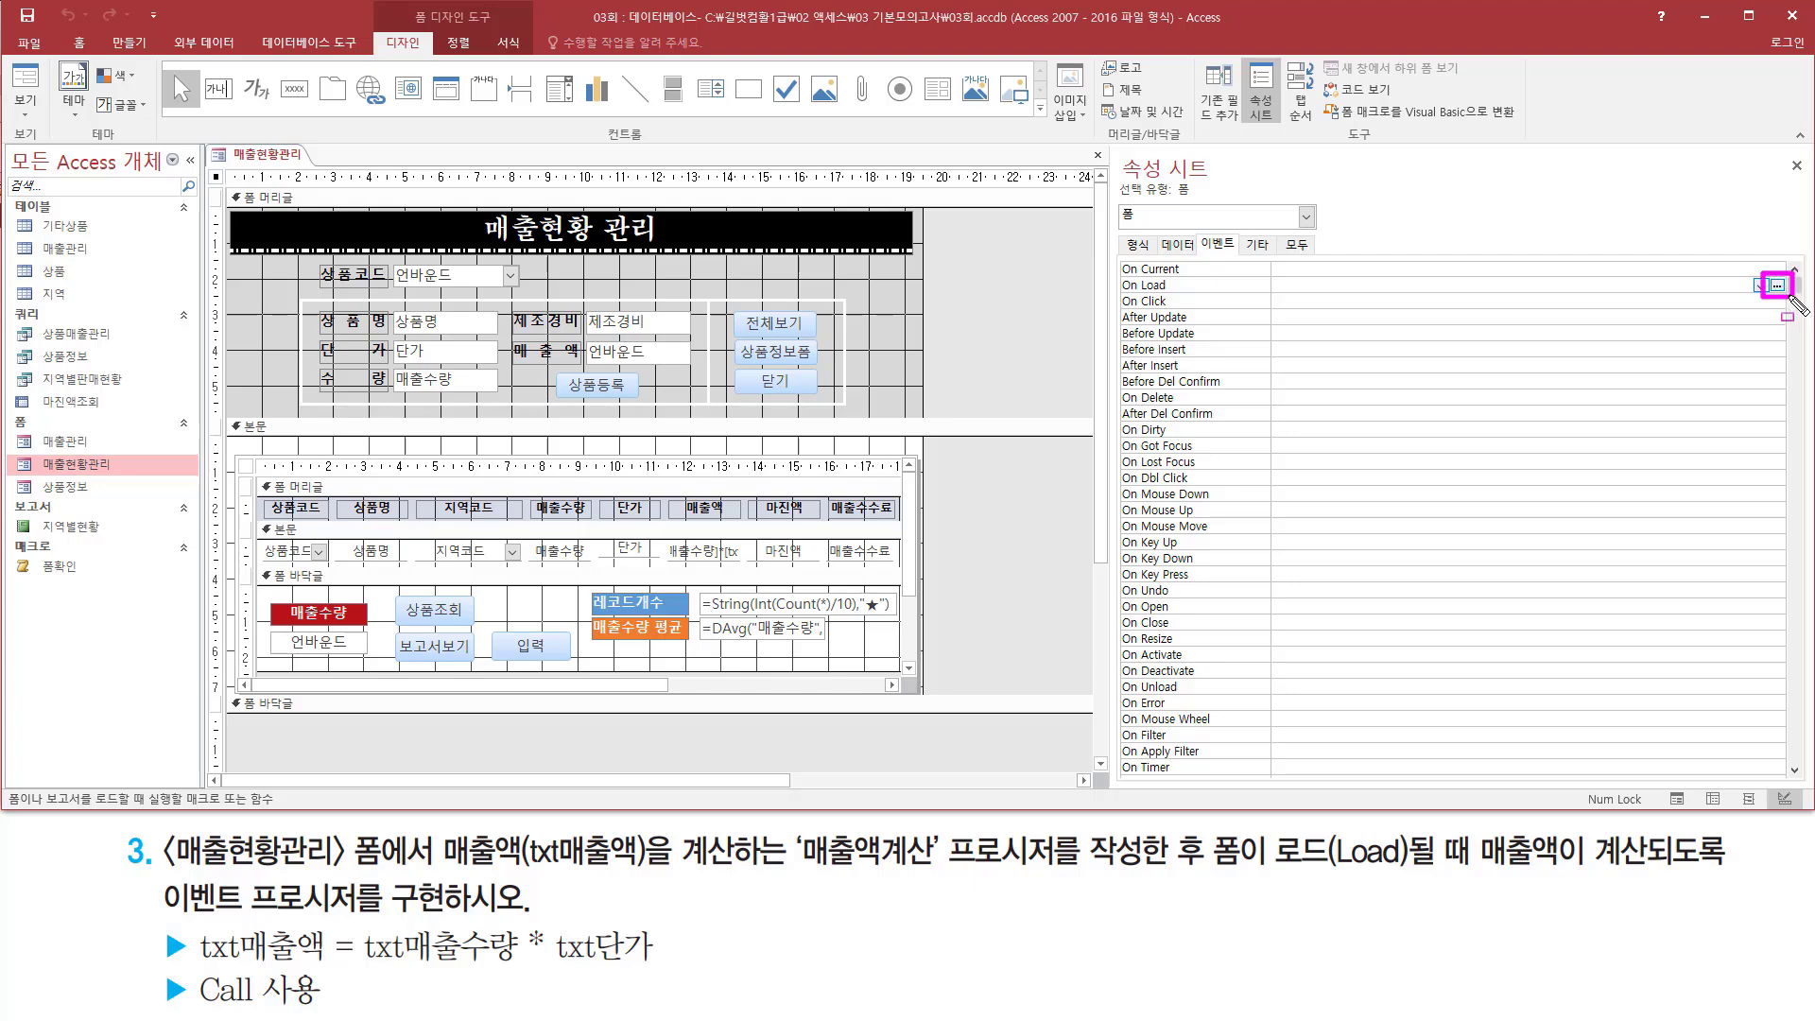
{"action": "key", "text": "Escape"}
{"action": "left_click", "coordinate": [1777, 284]}
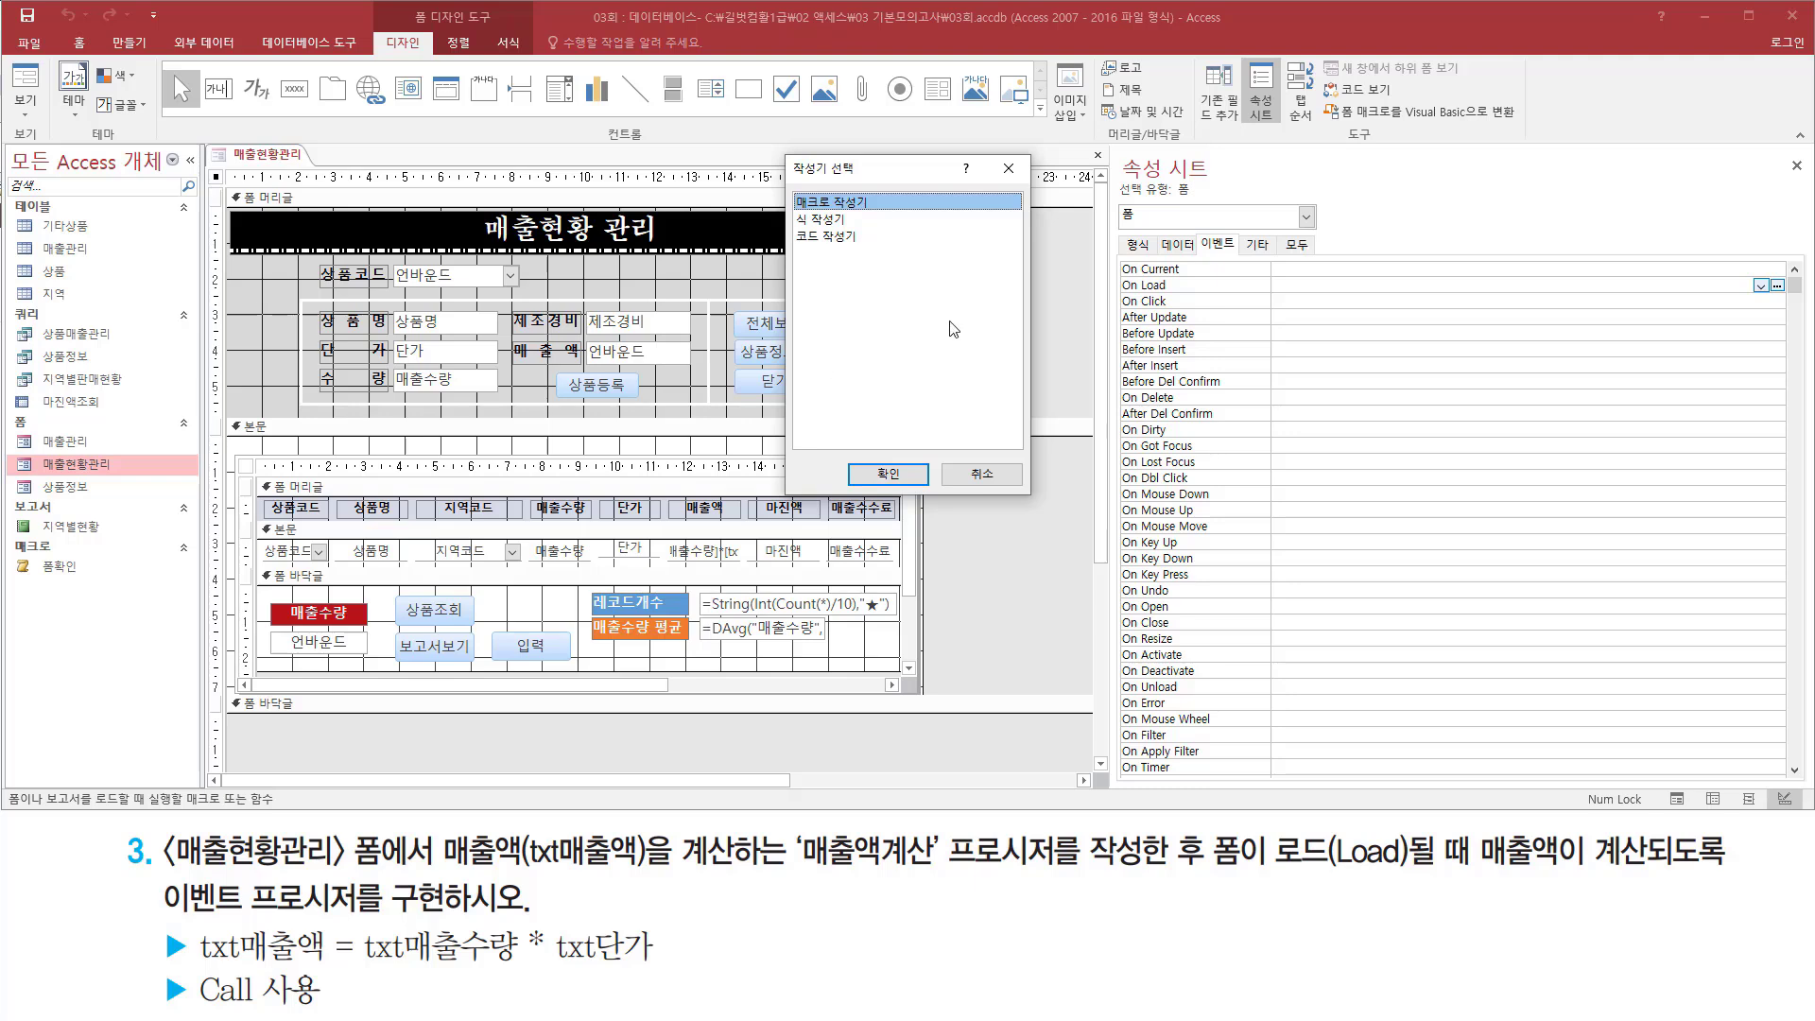
{"action": "left_click", "coordinate": [838, 238]}
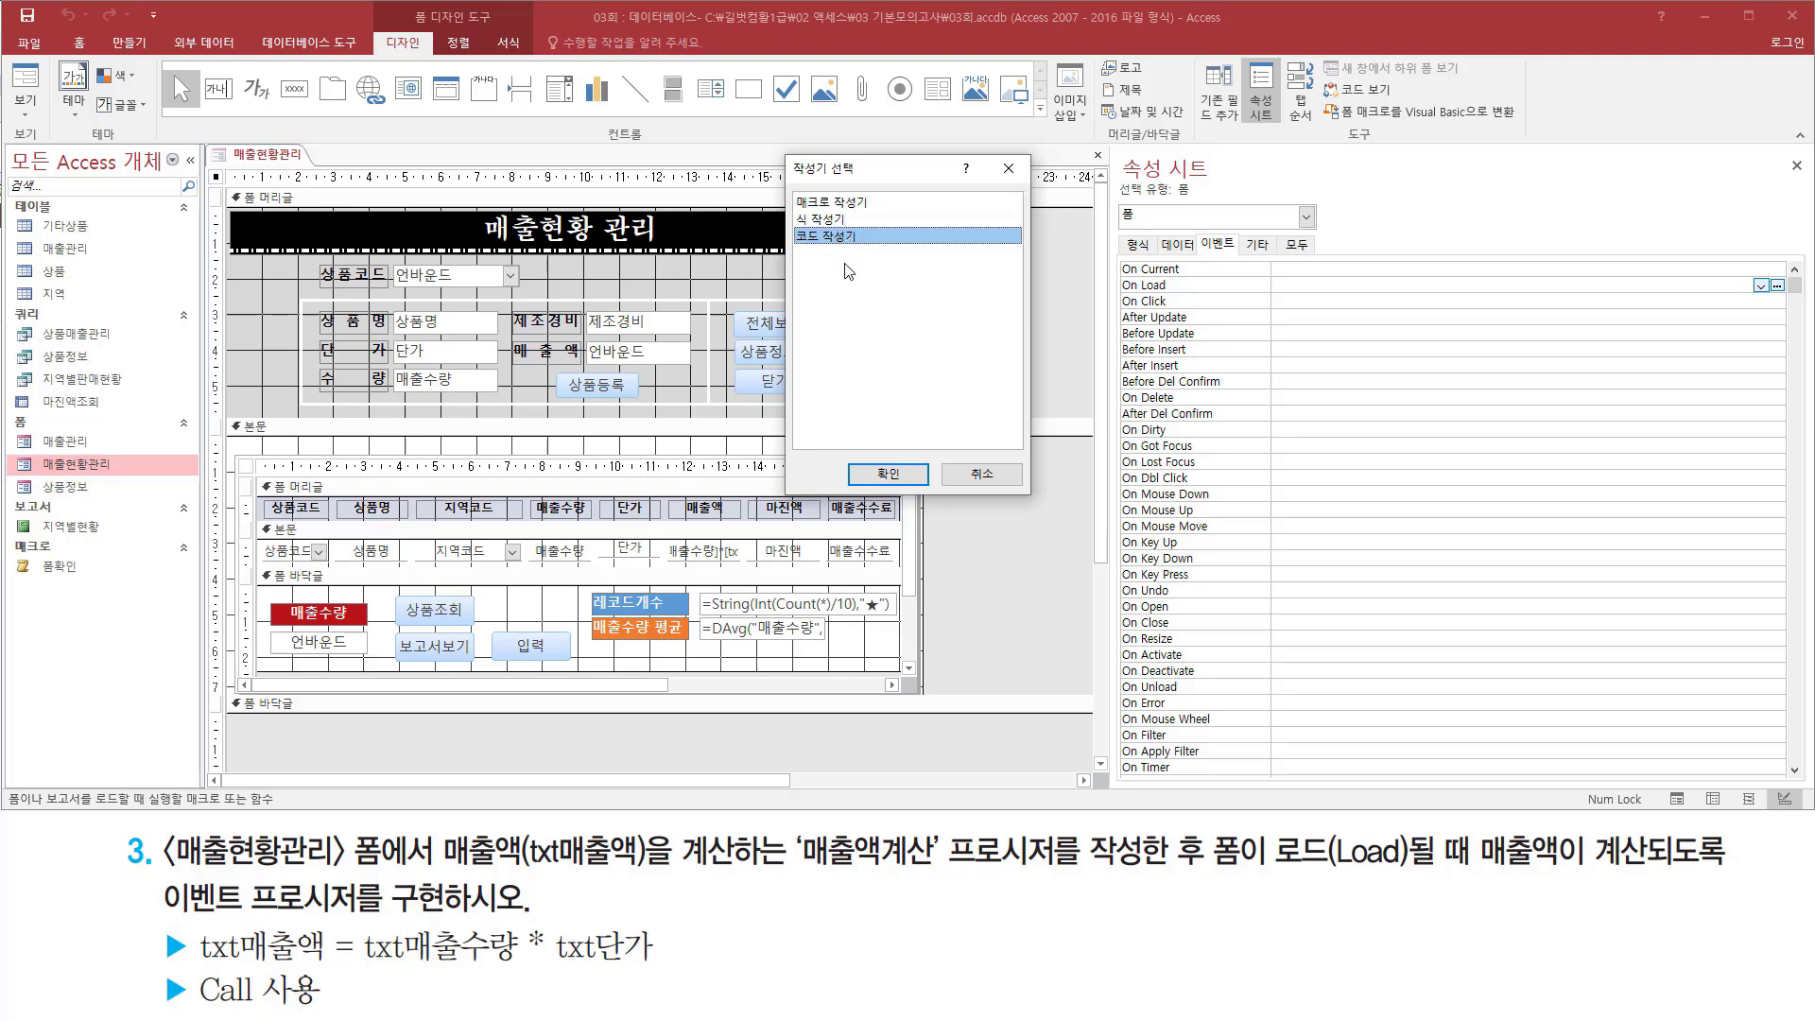
{"action": "left_click", "coordinate": [862, 475]}
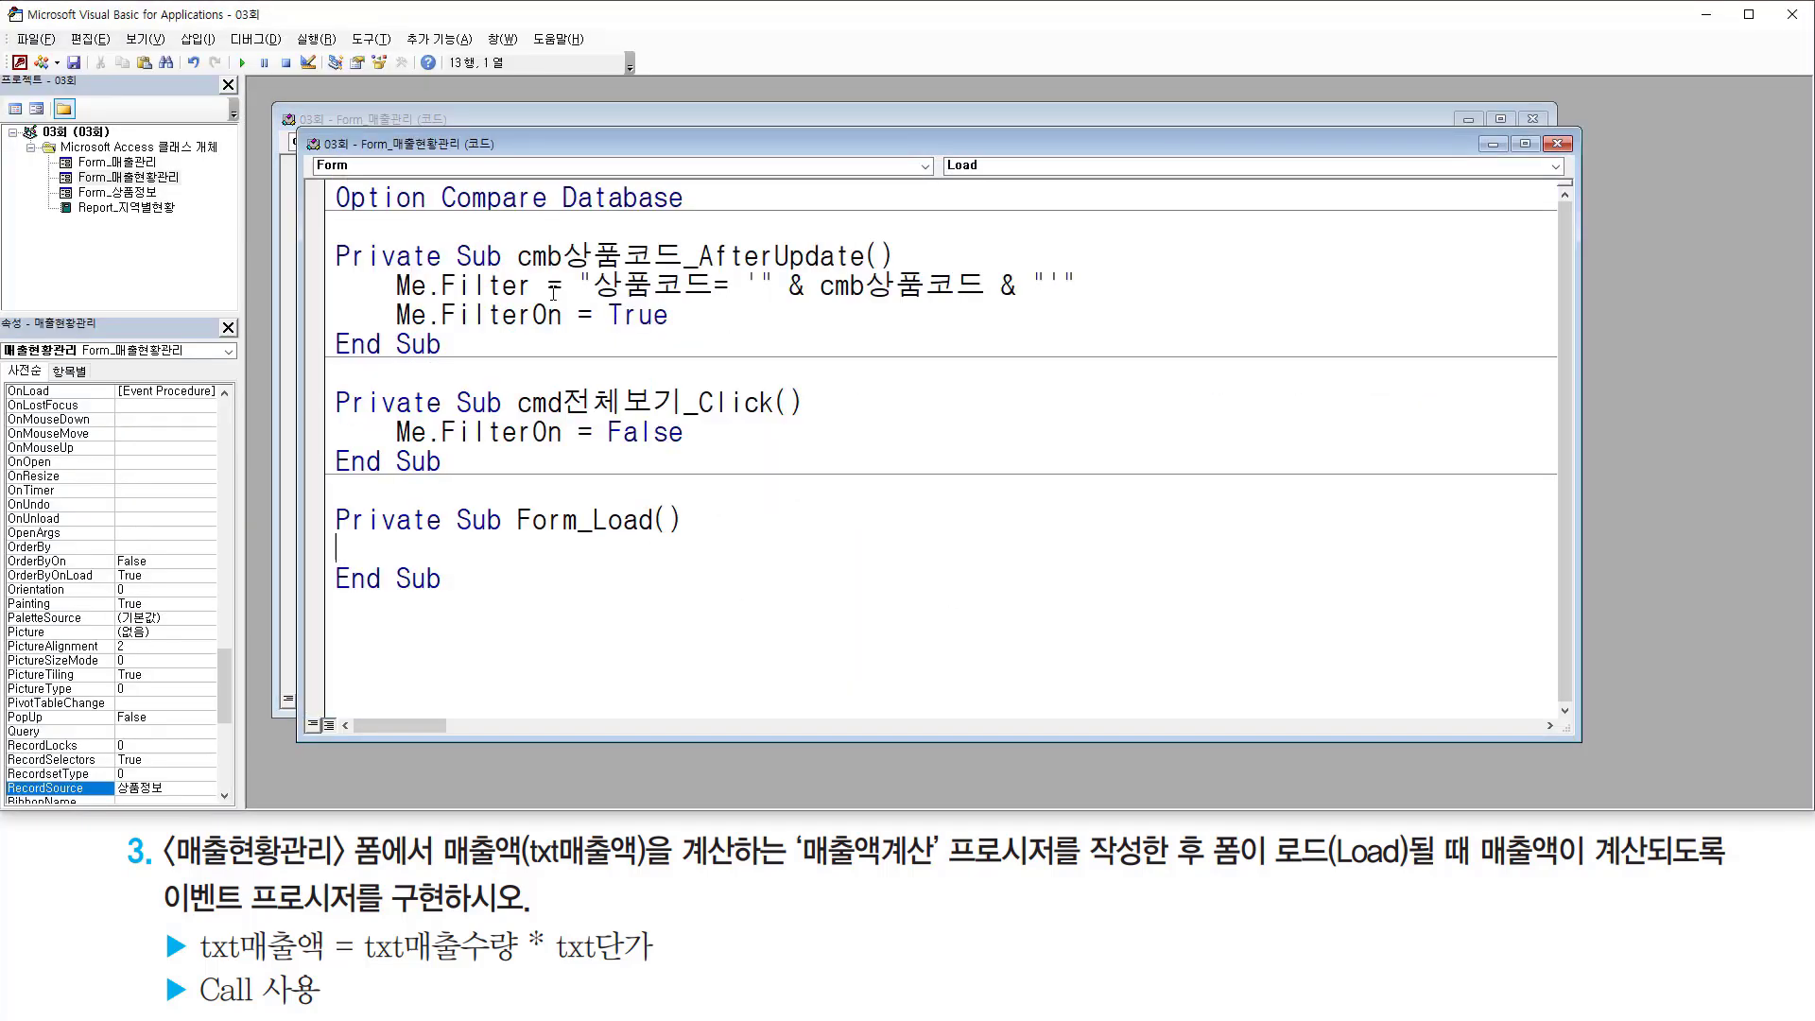
Step: Add the statement Call 매출액계산 to the Form_Load procedure, with blank lines around it
{"action": "left_click_drag", "start_coordinate": [515, 536], "coordinate": [692, 540]}
{"action": "key", "text": "Escape"}
{"action": "mouse_move", "coordinate": [792, 905]}
{"action": "left_mouse_down"}
{"action": "mouse_move", "coordinate": [950, 906]}
{"action": "mouse_move", "coordinate": [940, 830]}
{"action": "mouse_move", "coordinate": [1065, 866]}
{"action": "left_mouse_up"}
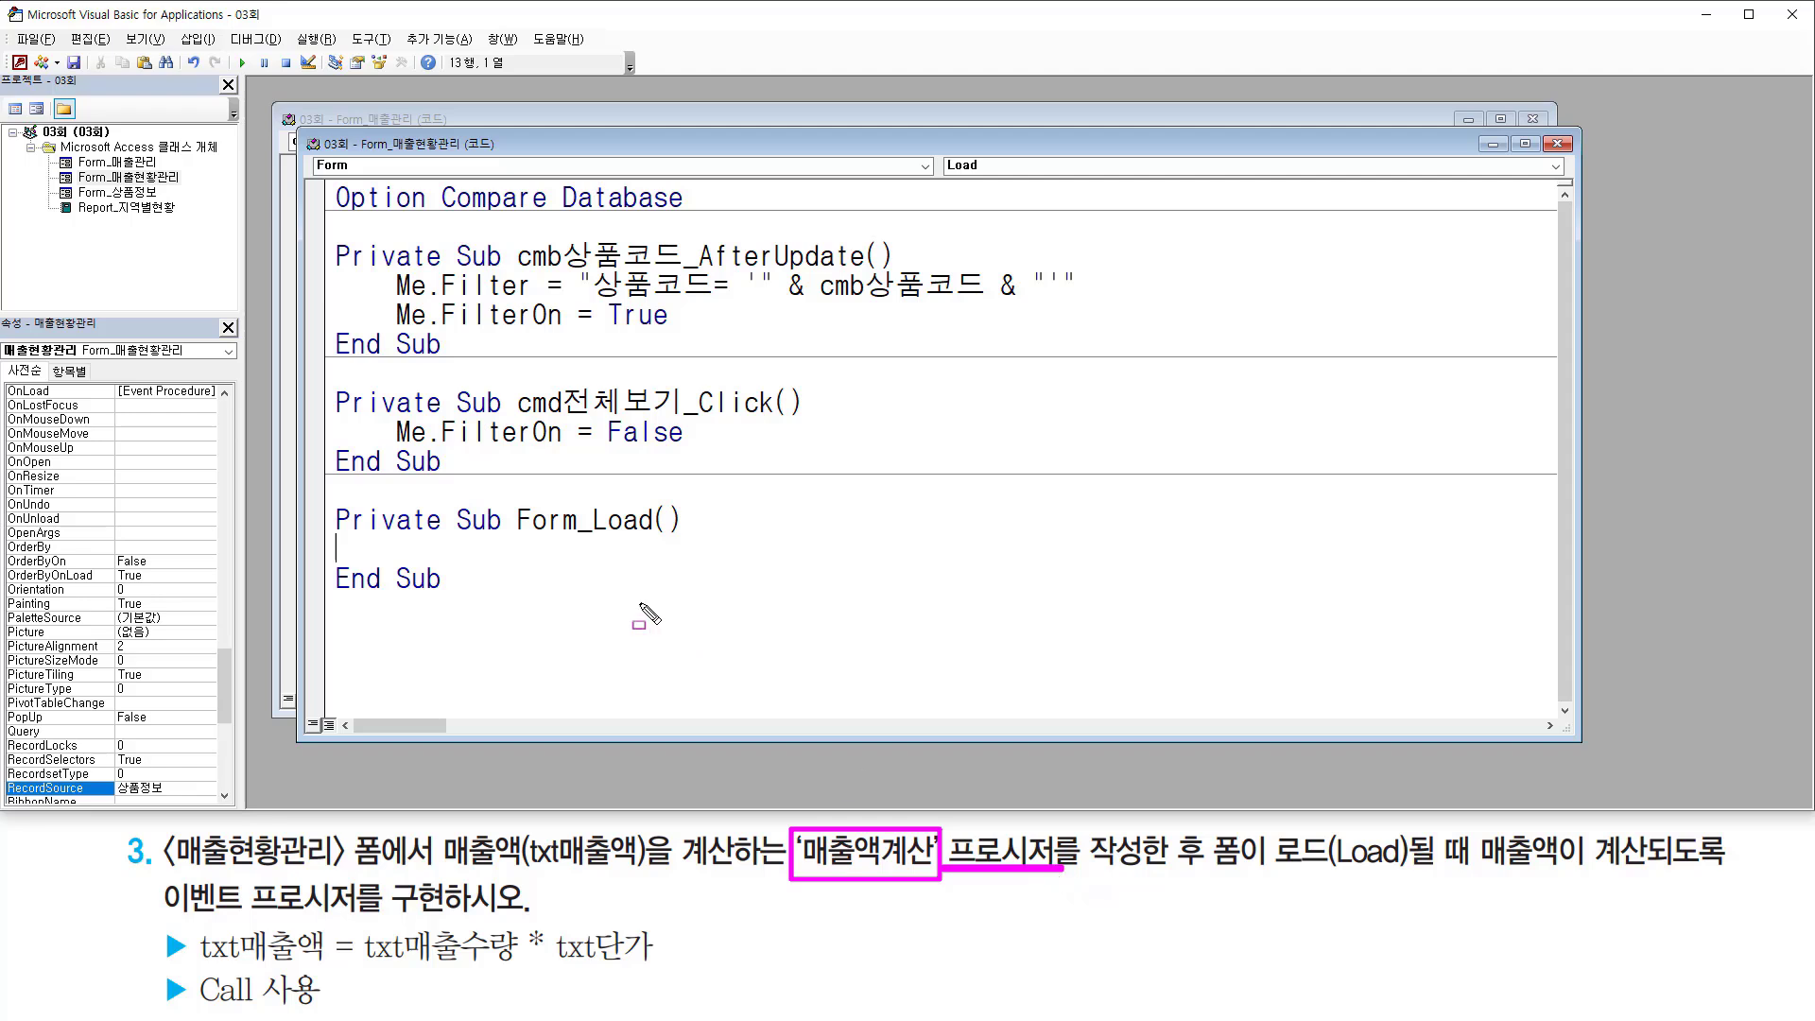
{"action": "key", "text": "Escape"}
{"action": "left_click", "coordinate": [506, 565]}
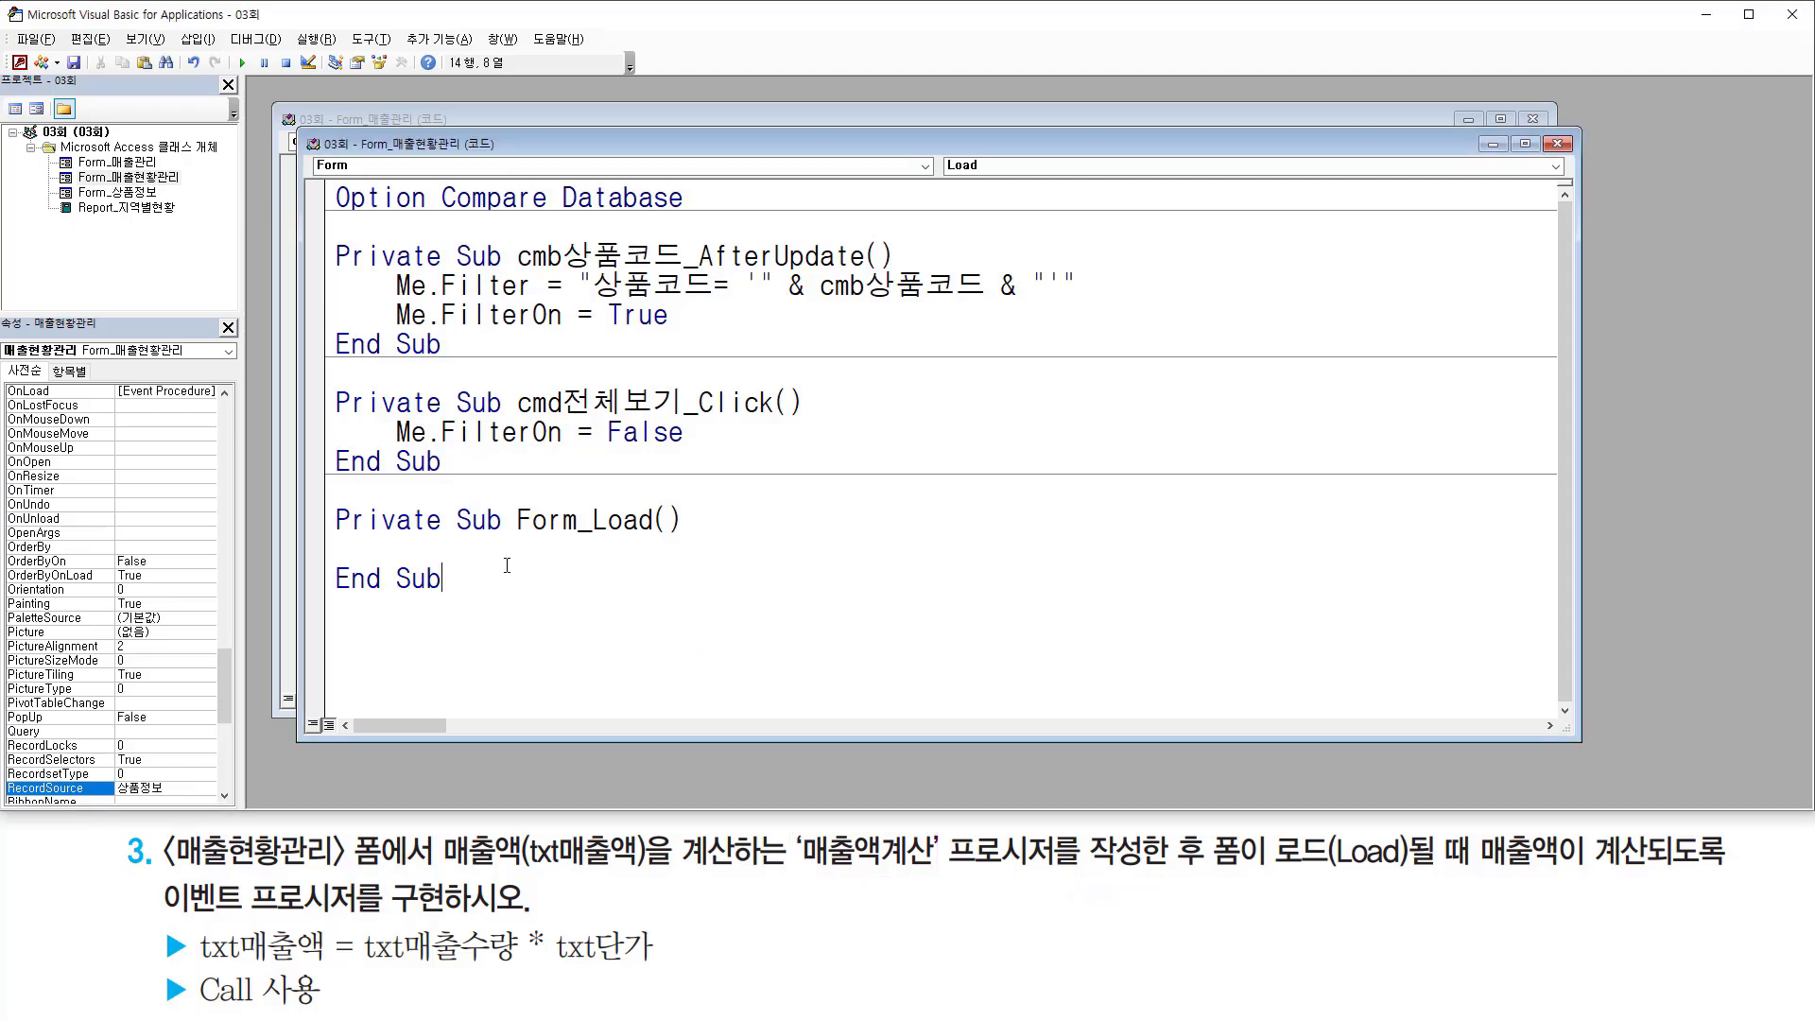
{"action": "key", "text": "Return"}
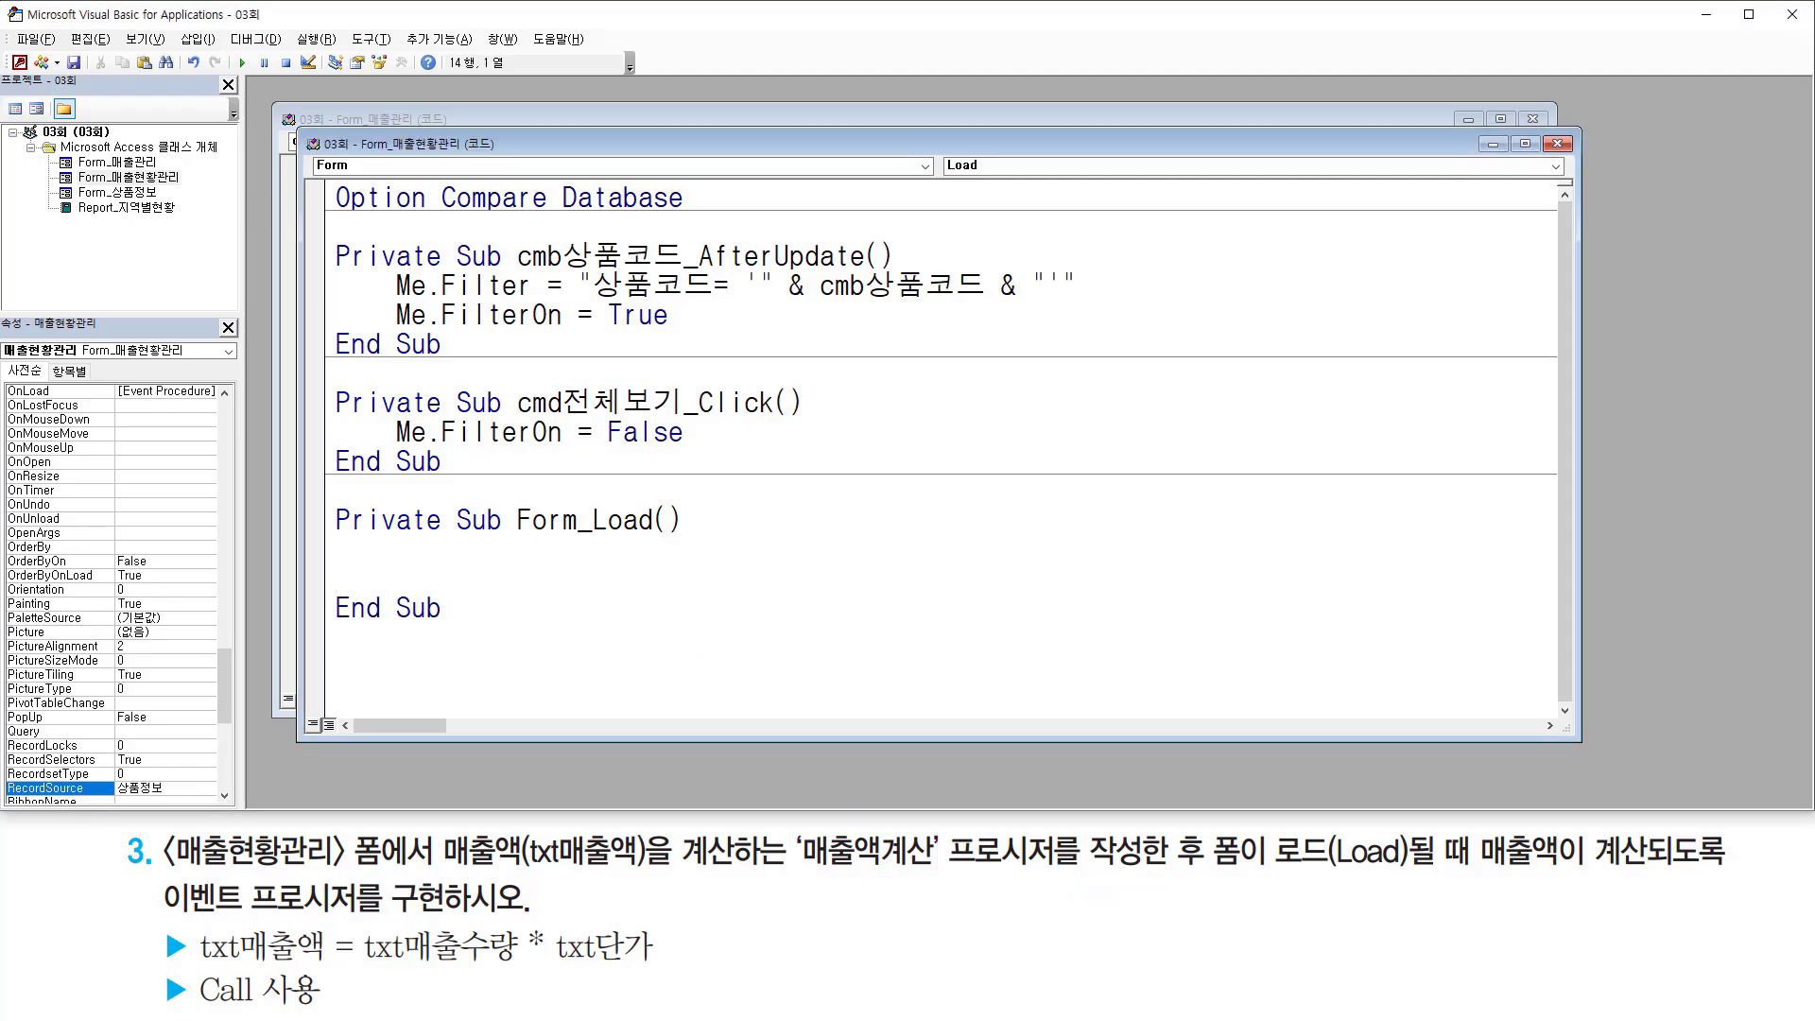
{"action": "type", "text": "call 매출액ㄱ"}
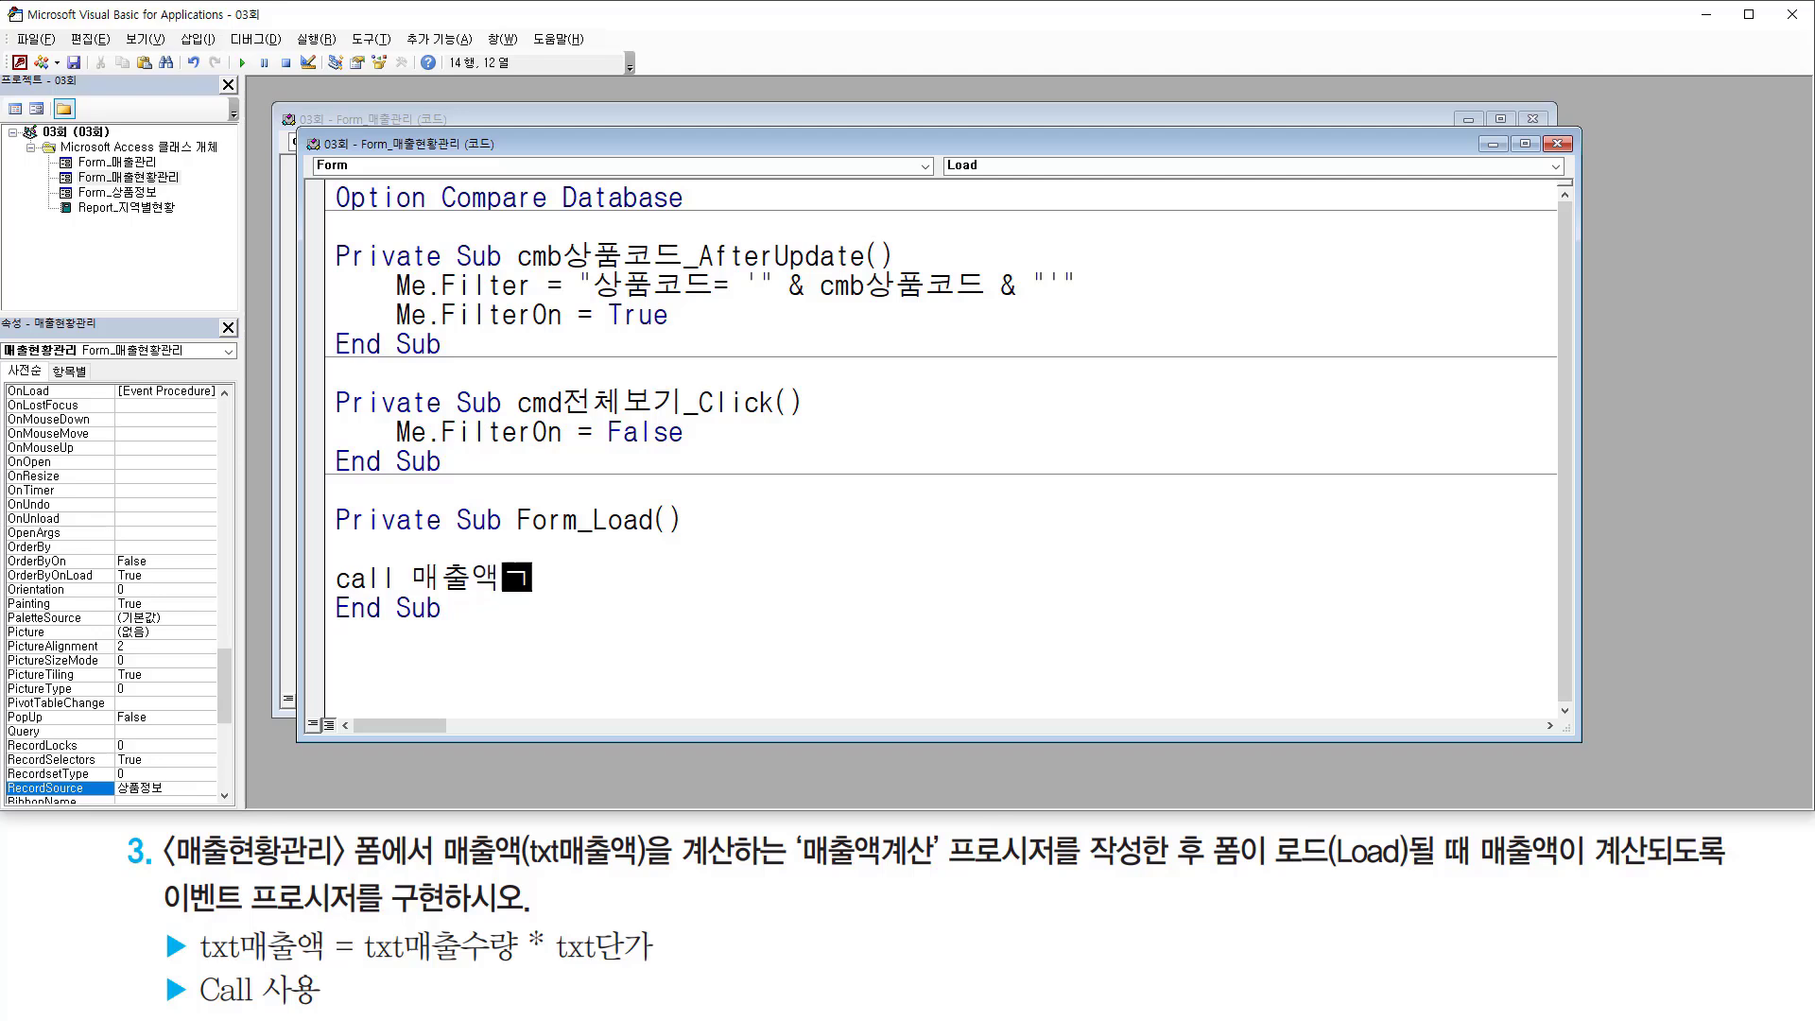
{"action": "type", "text": "계산"}
{"action": "key", "text": "Return"}
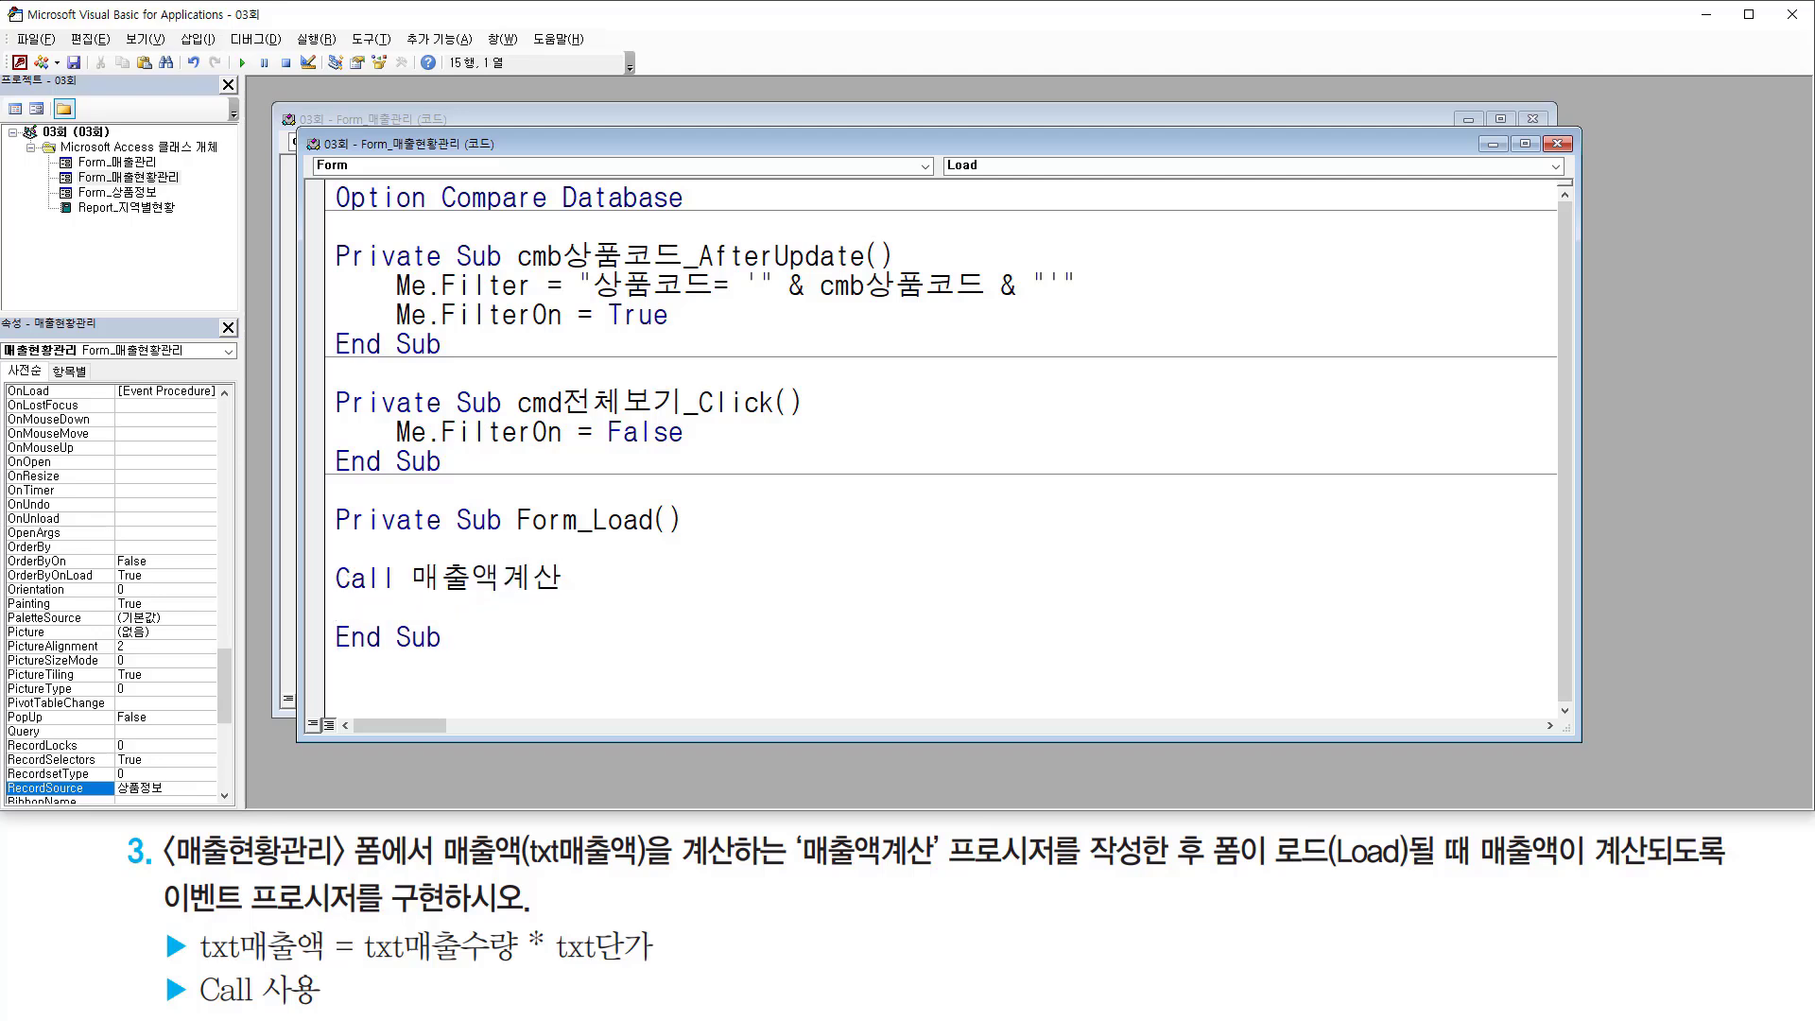
{"action": "mouse_move", "coordinate": [790, 879]}
{"action": "left_mouse_down"}
{"action": "mouse_move", "coordinate": [931, 879]}
{"action": "mouse_move", "coordinate": [965, 856]}
{"action": "mouse_move", "coordinate": [1155, 886]}
{"action": "left_mouse_up"}
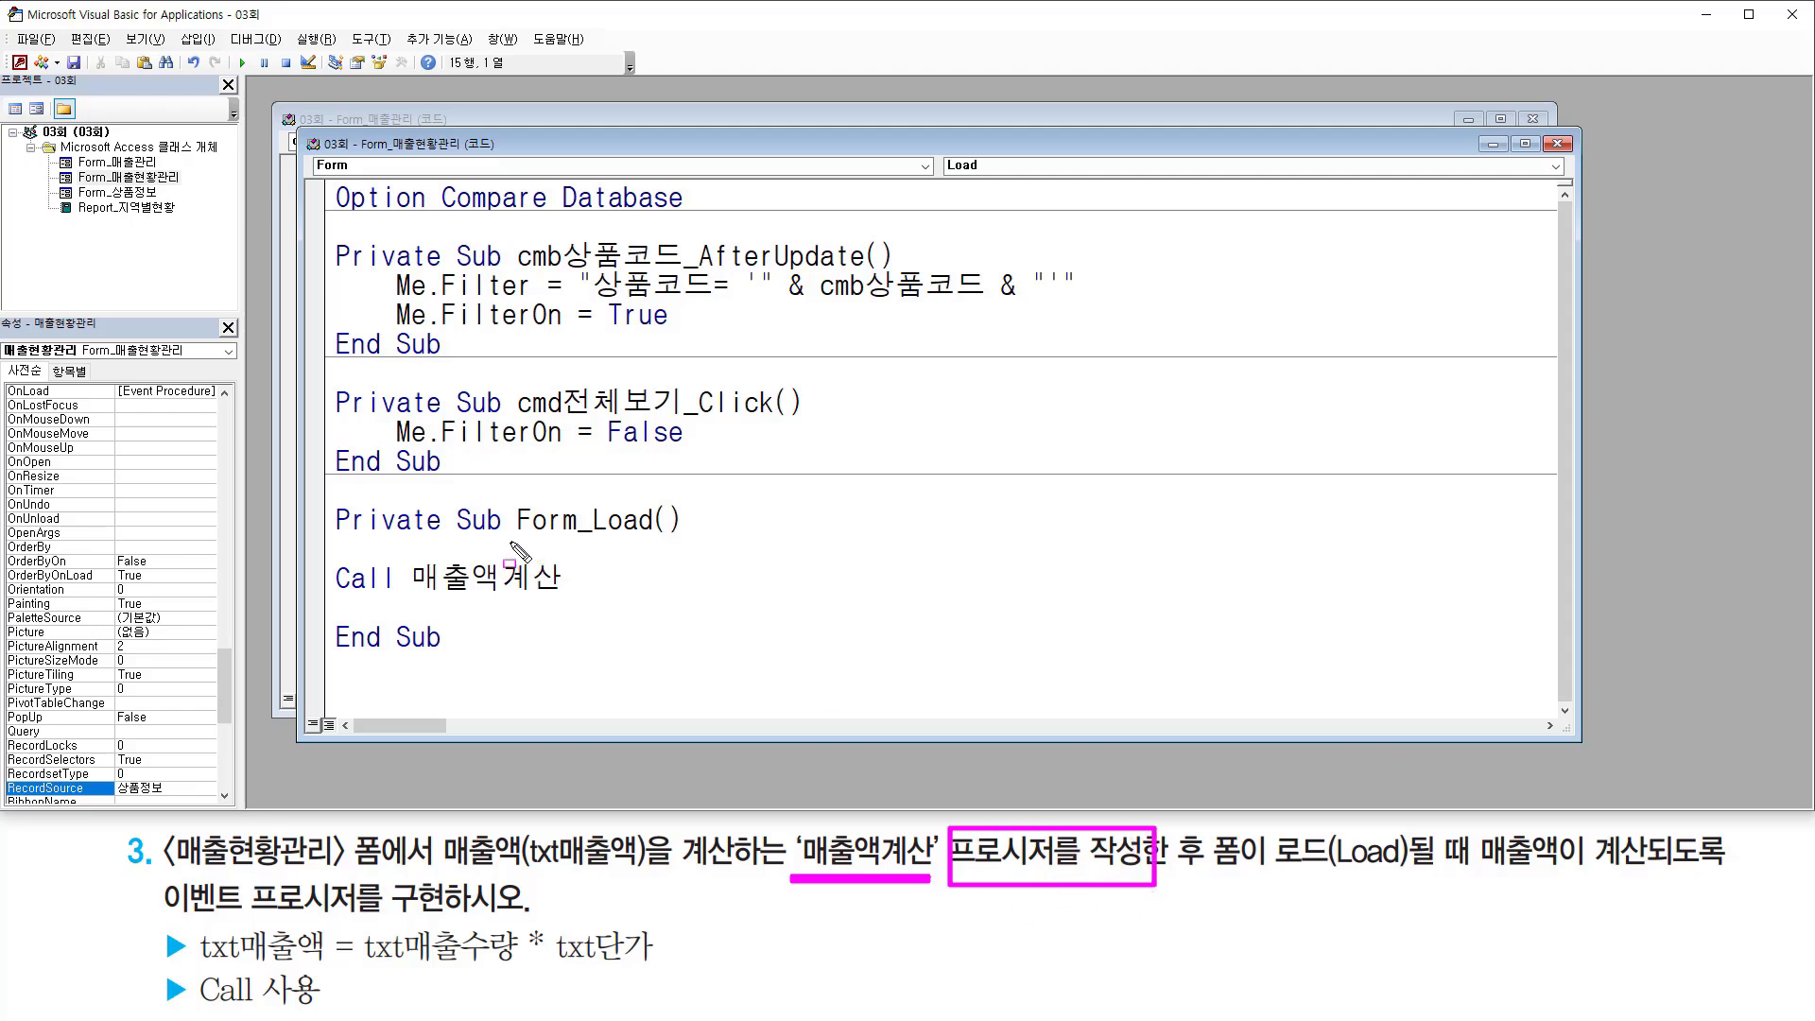
{"action": "left_click_drag", "start_coordinate": [509, 541], "coordinate": [690, 543]}
{"action": "left_click_drag", "start_coordinate": [411, 599], "coordinate": [573, 592]}
{"action": "left_click_drag", "start_coordinate": [325, 558], "coordinate": [404, 603]}
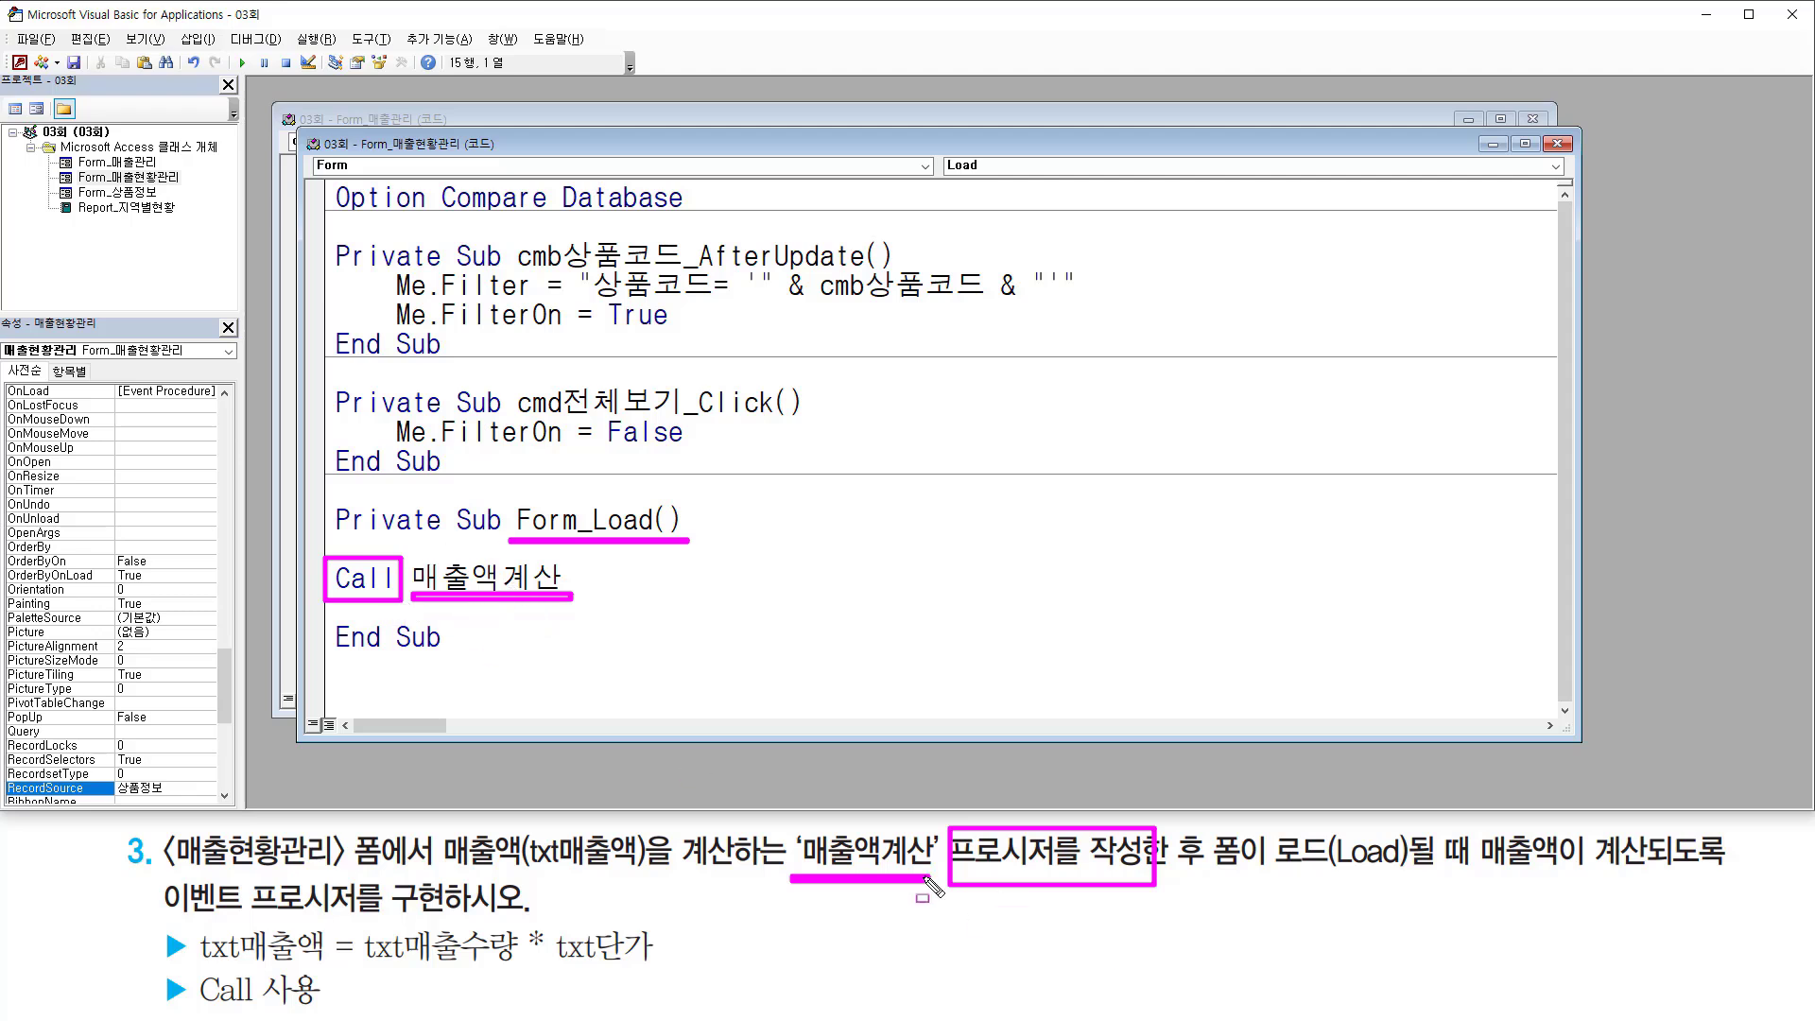
{"action": "key", "text": "e"}
{"action": "mouse_move", "coordinate": [791, 824]}
{"action": "left_mouse_down"}
{"action": "mouse_move", "coordinate": [956, 888]}
{"action": "mouse_move", "coordinate": [1085, 885]}
{"action": "left_mouse_up"}
{"action": "key", "text": "Escape"}
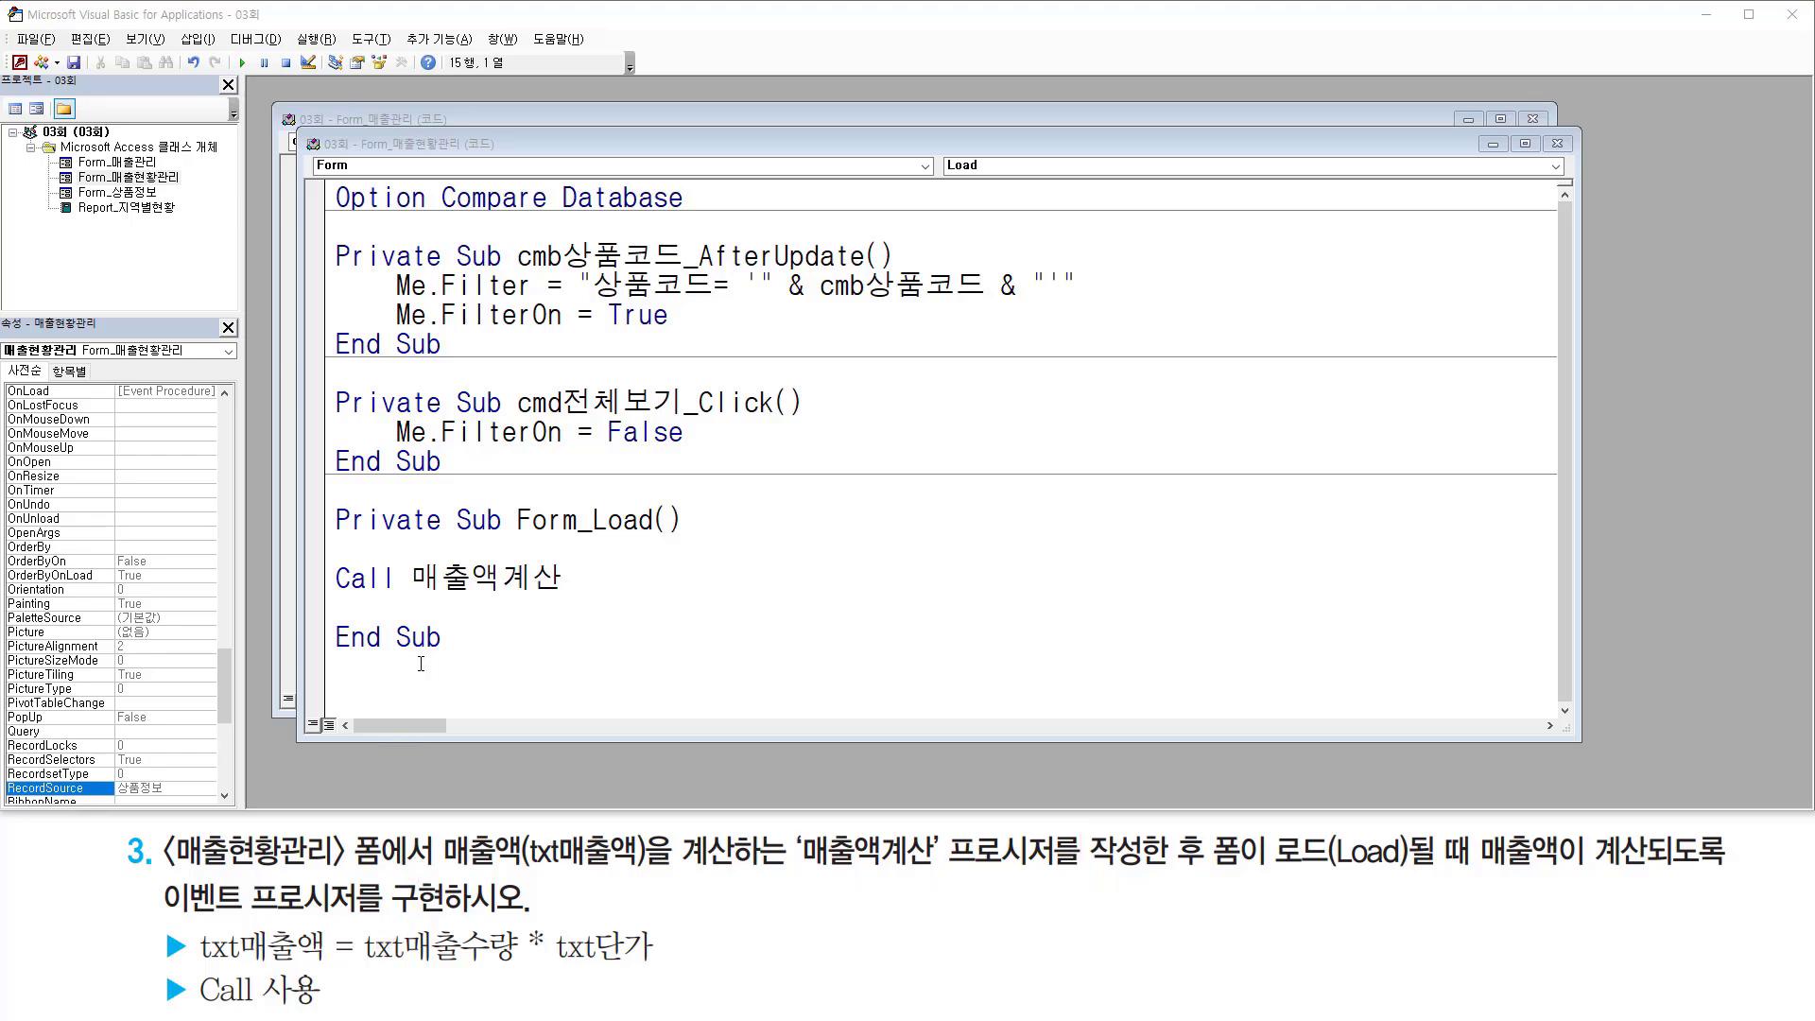
Step: Copy the Private Sub Form_Load() declaration line and paste it below the Form_Load procedure's End Sub
{"action": "left_click", "coordinate": [394, 679]}
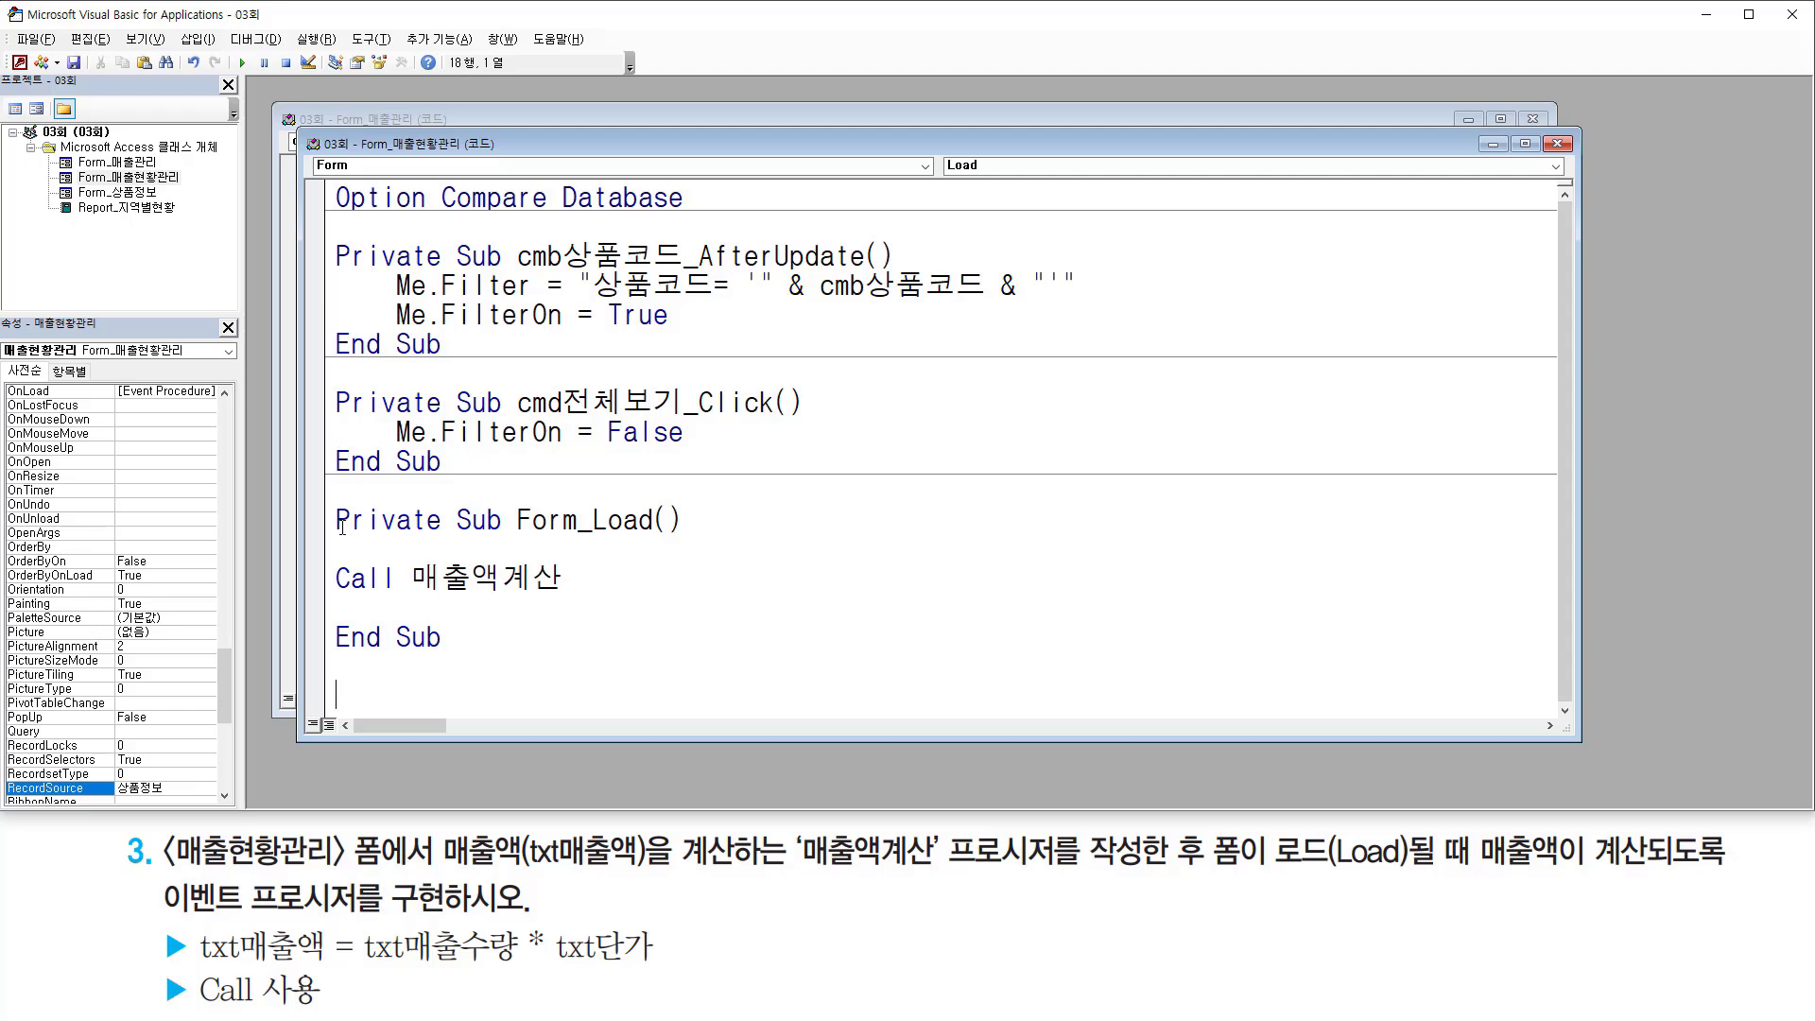
{"action": "left_click_drag", "start_coordinate": [338, 520], "coordinate": [762, 519]}
{"action": "key", "text": "ctrl+c"}
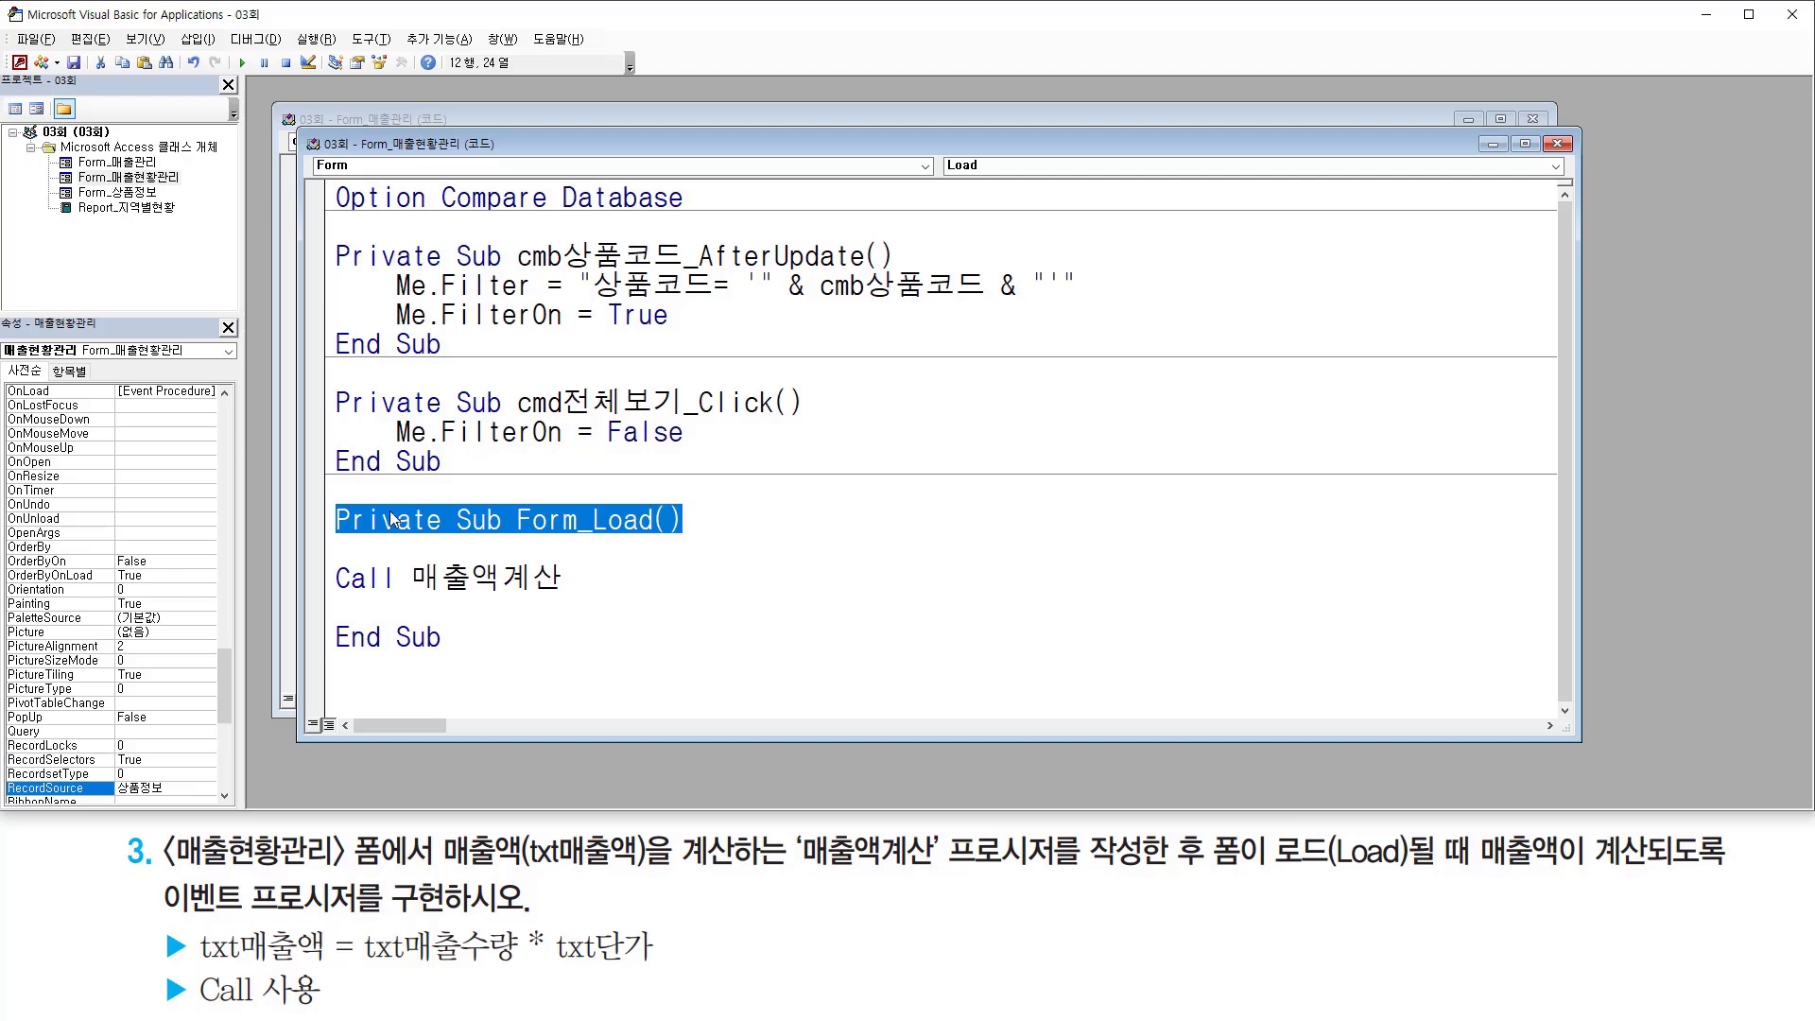
{"action": "left_click", "coordinate": [362, 684]}
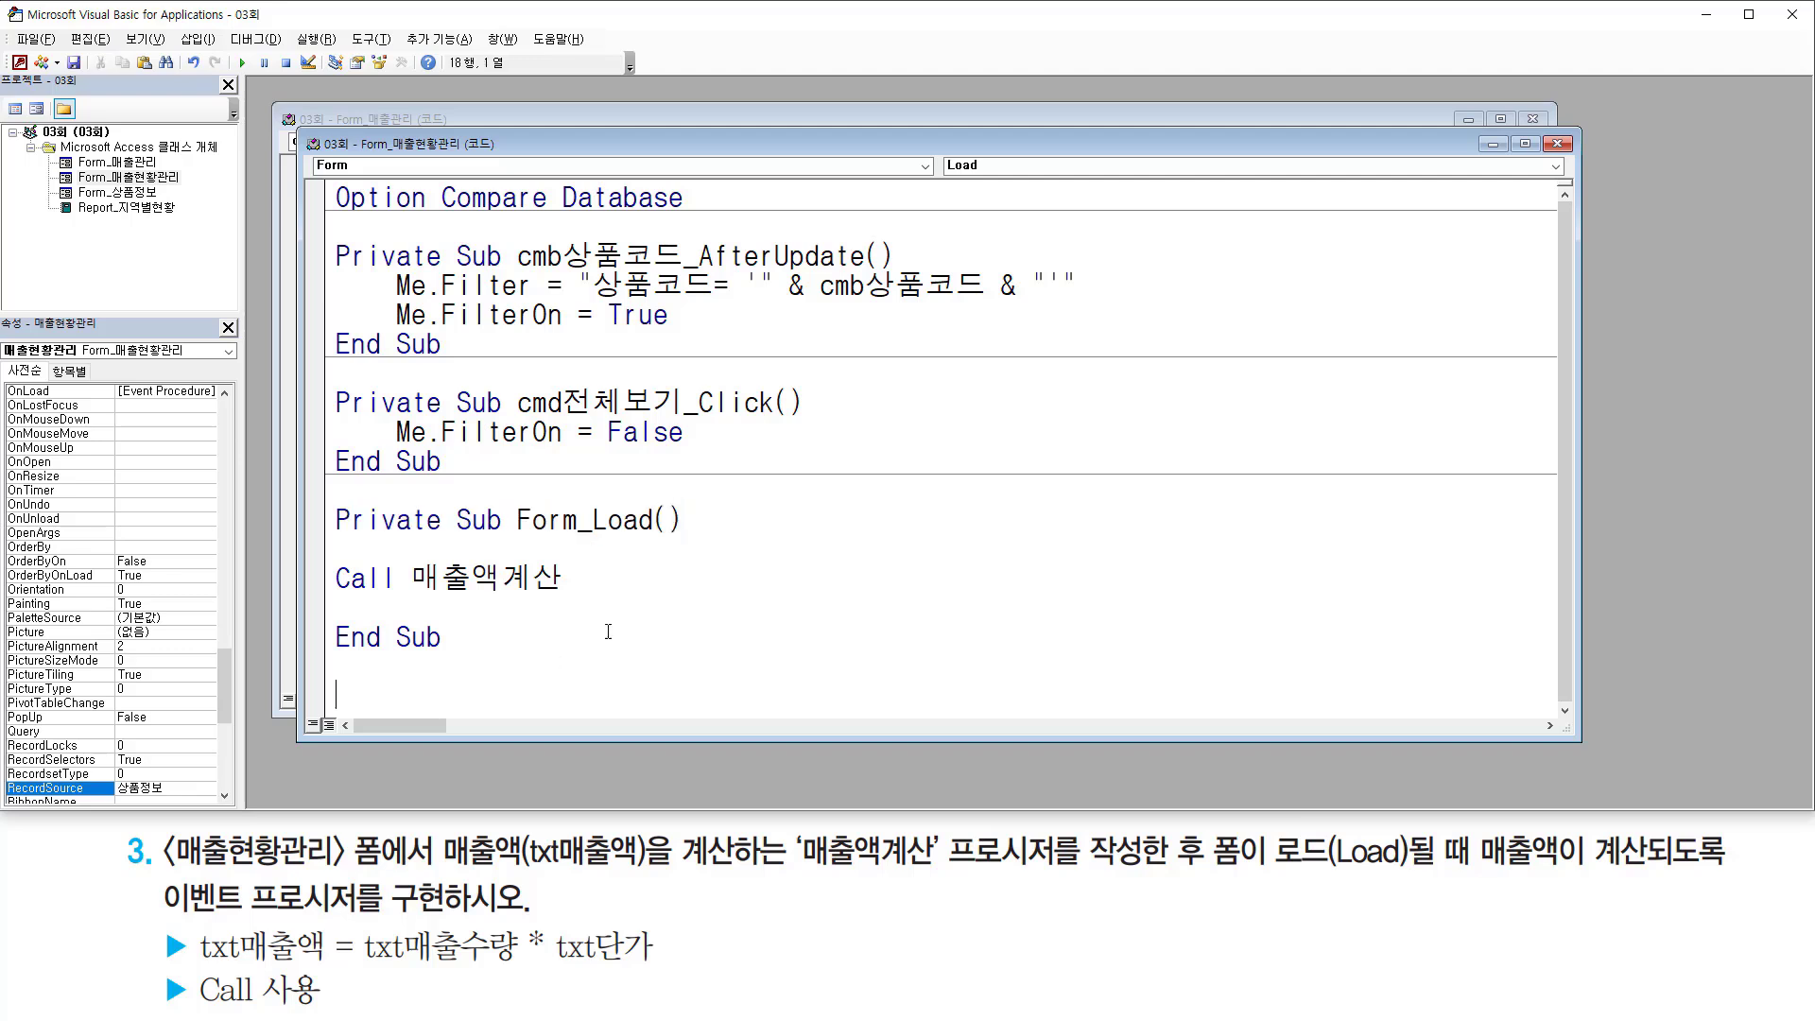
{"action": "key", "text": "ctrl+v"}
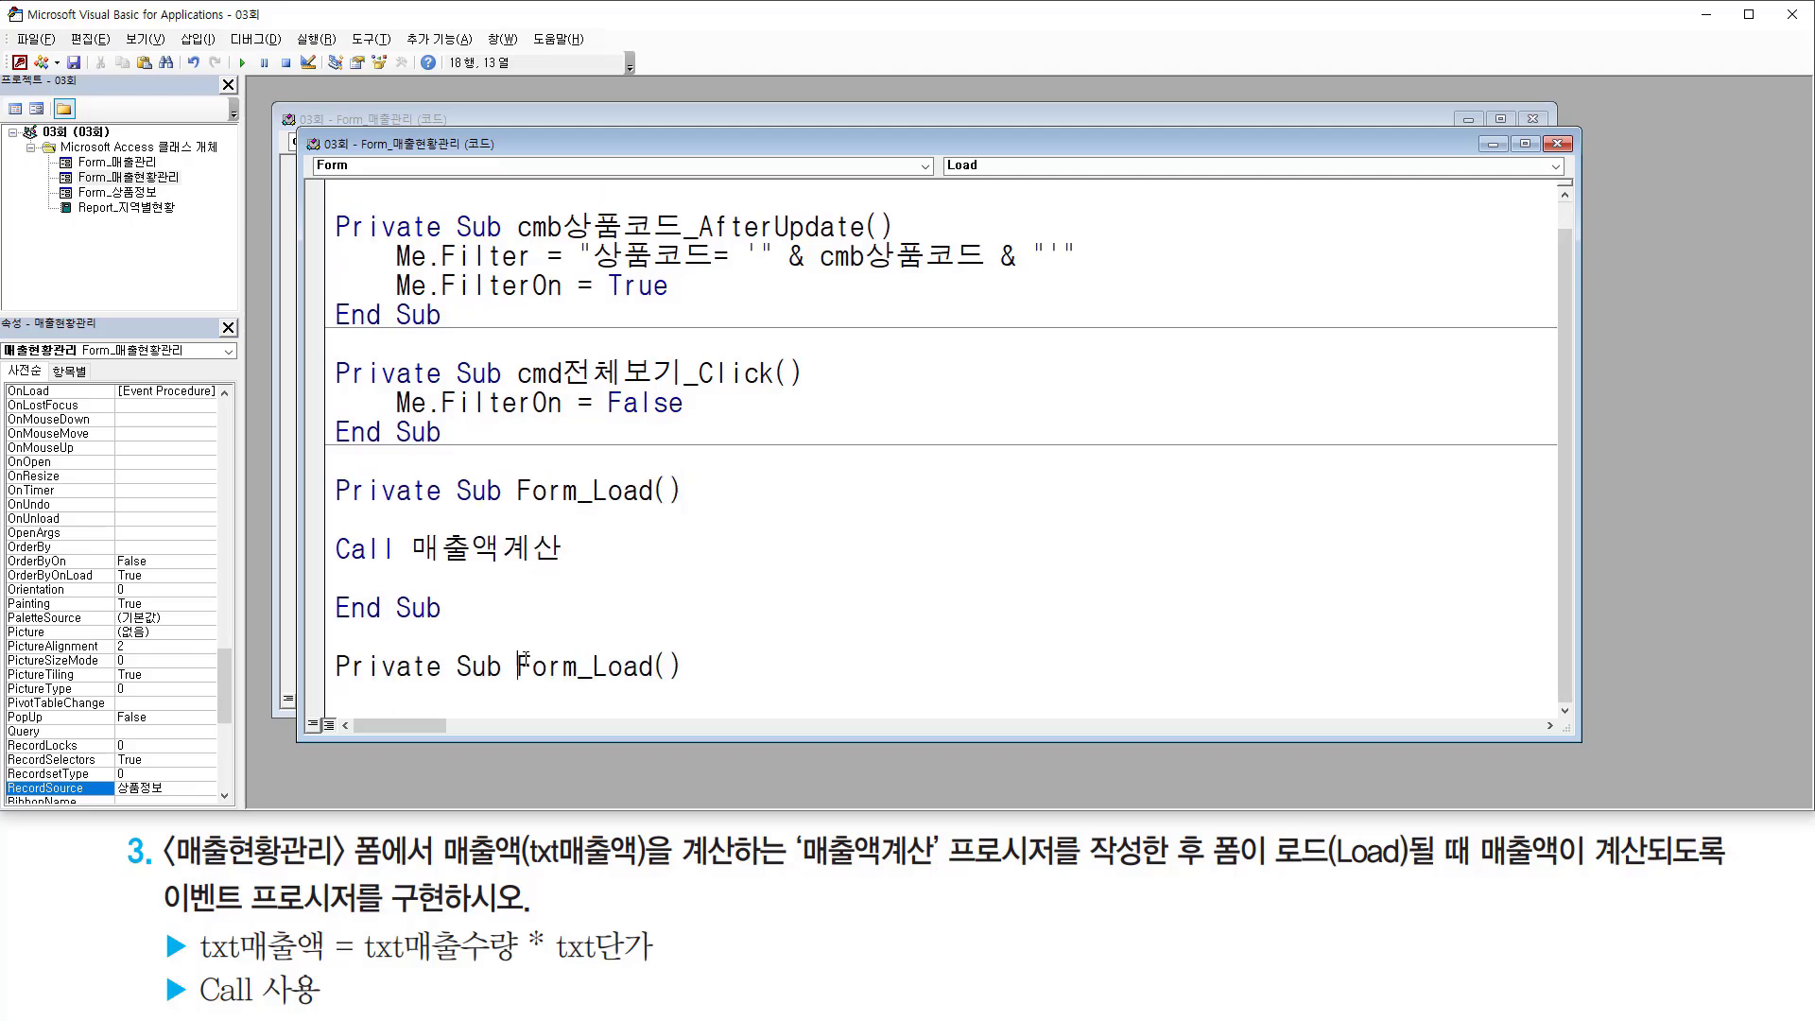
Step: Replace the procedure name in the pasted declaration with 매출액계산() to start a new private procedure
{"action": "key", "text": "shift+End"}
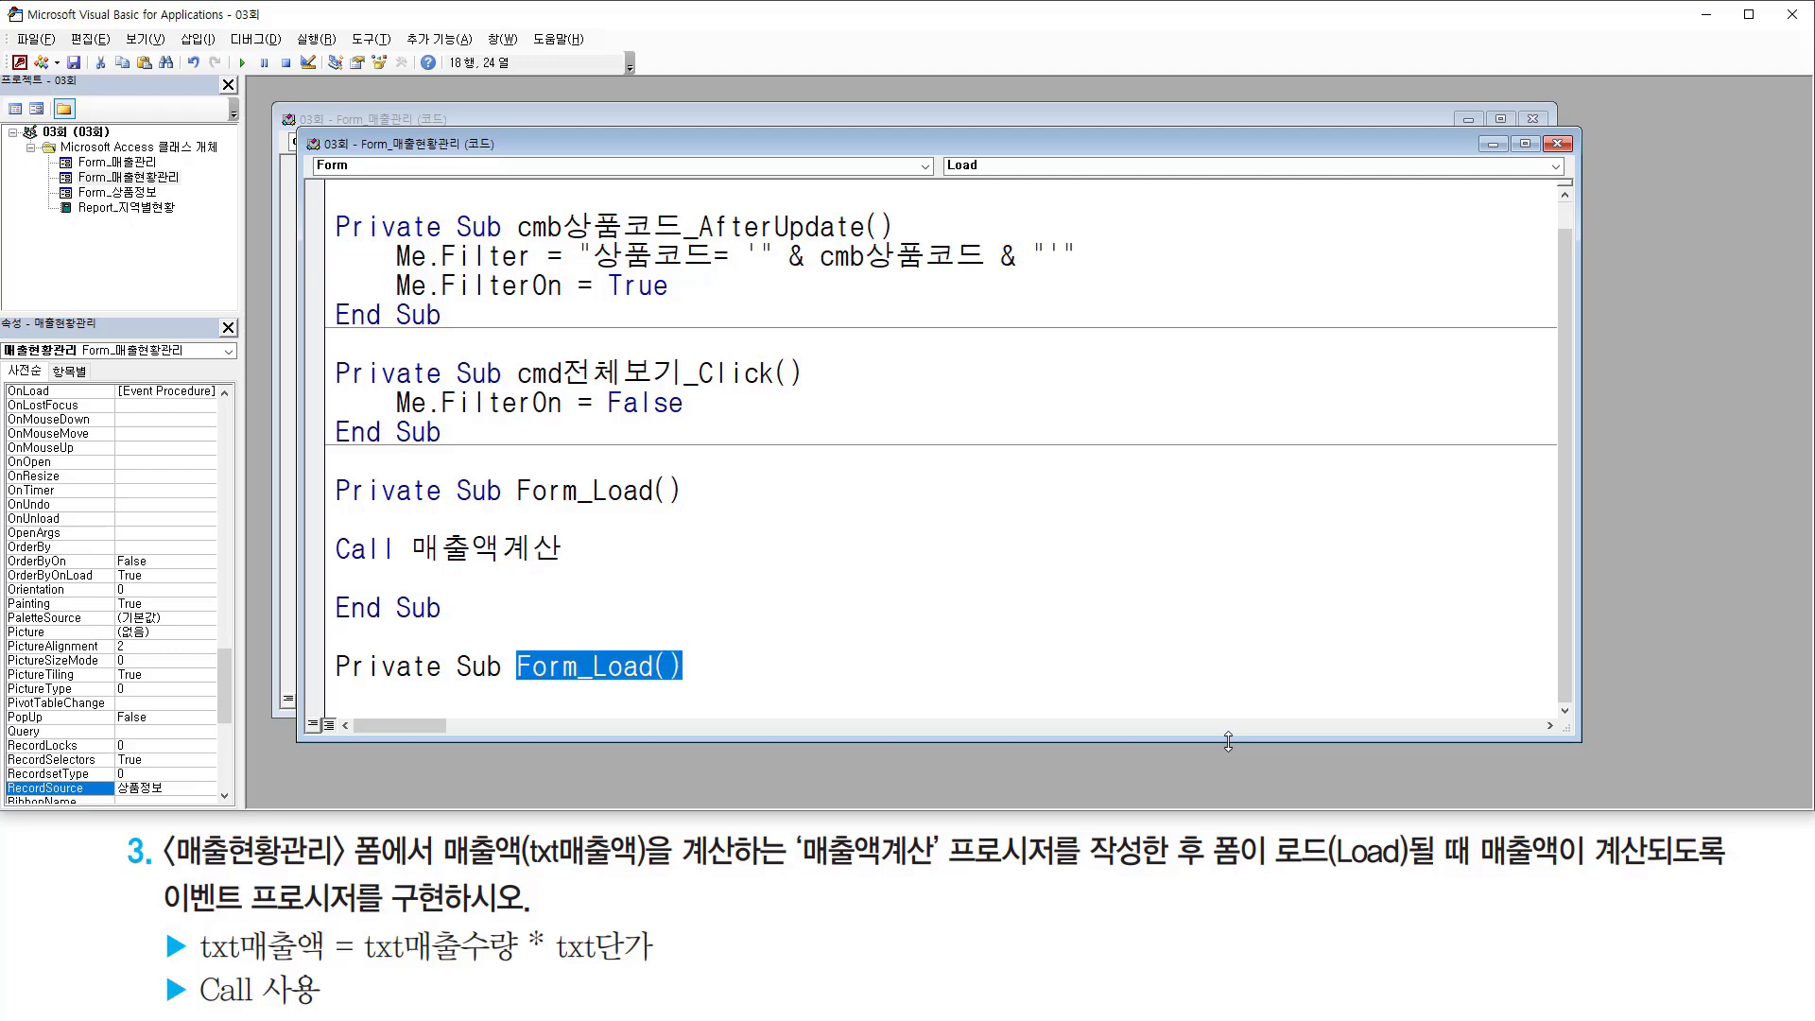
{"action": "key", "text": "Delete"}
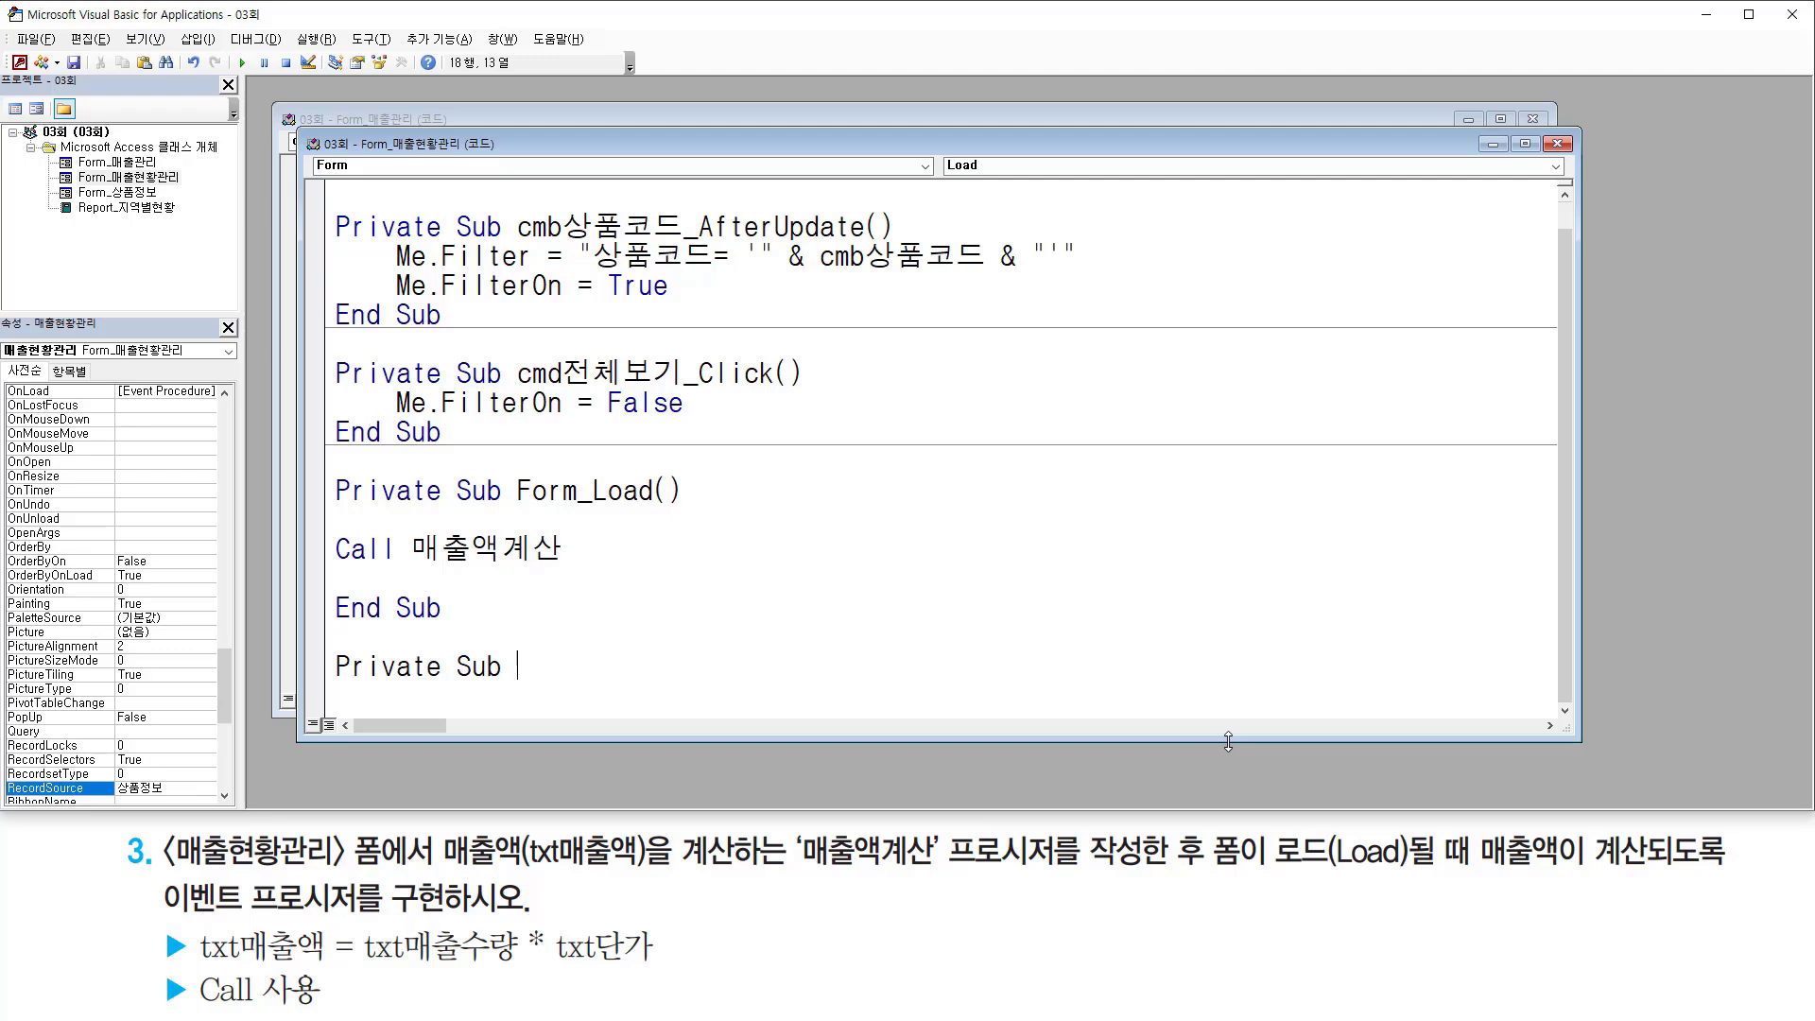
{"action": "type", "text": "ao"}
{"action": "key", "text": "BackSpace"}
{"action": "key", "text": "BackSpace"}
{"action": "key", "text": "Hangul"}
{"action": "type", "text": "매출액ㄱ"}
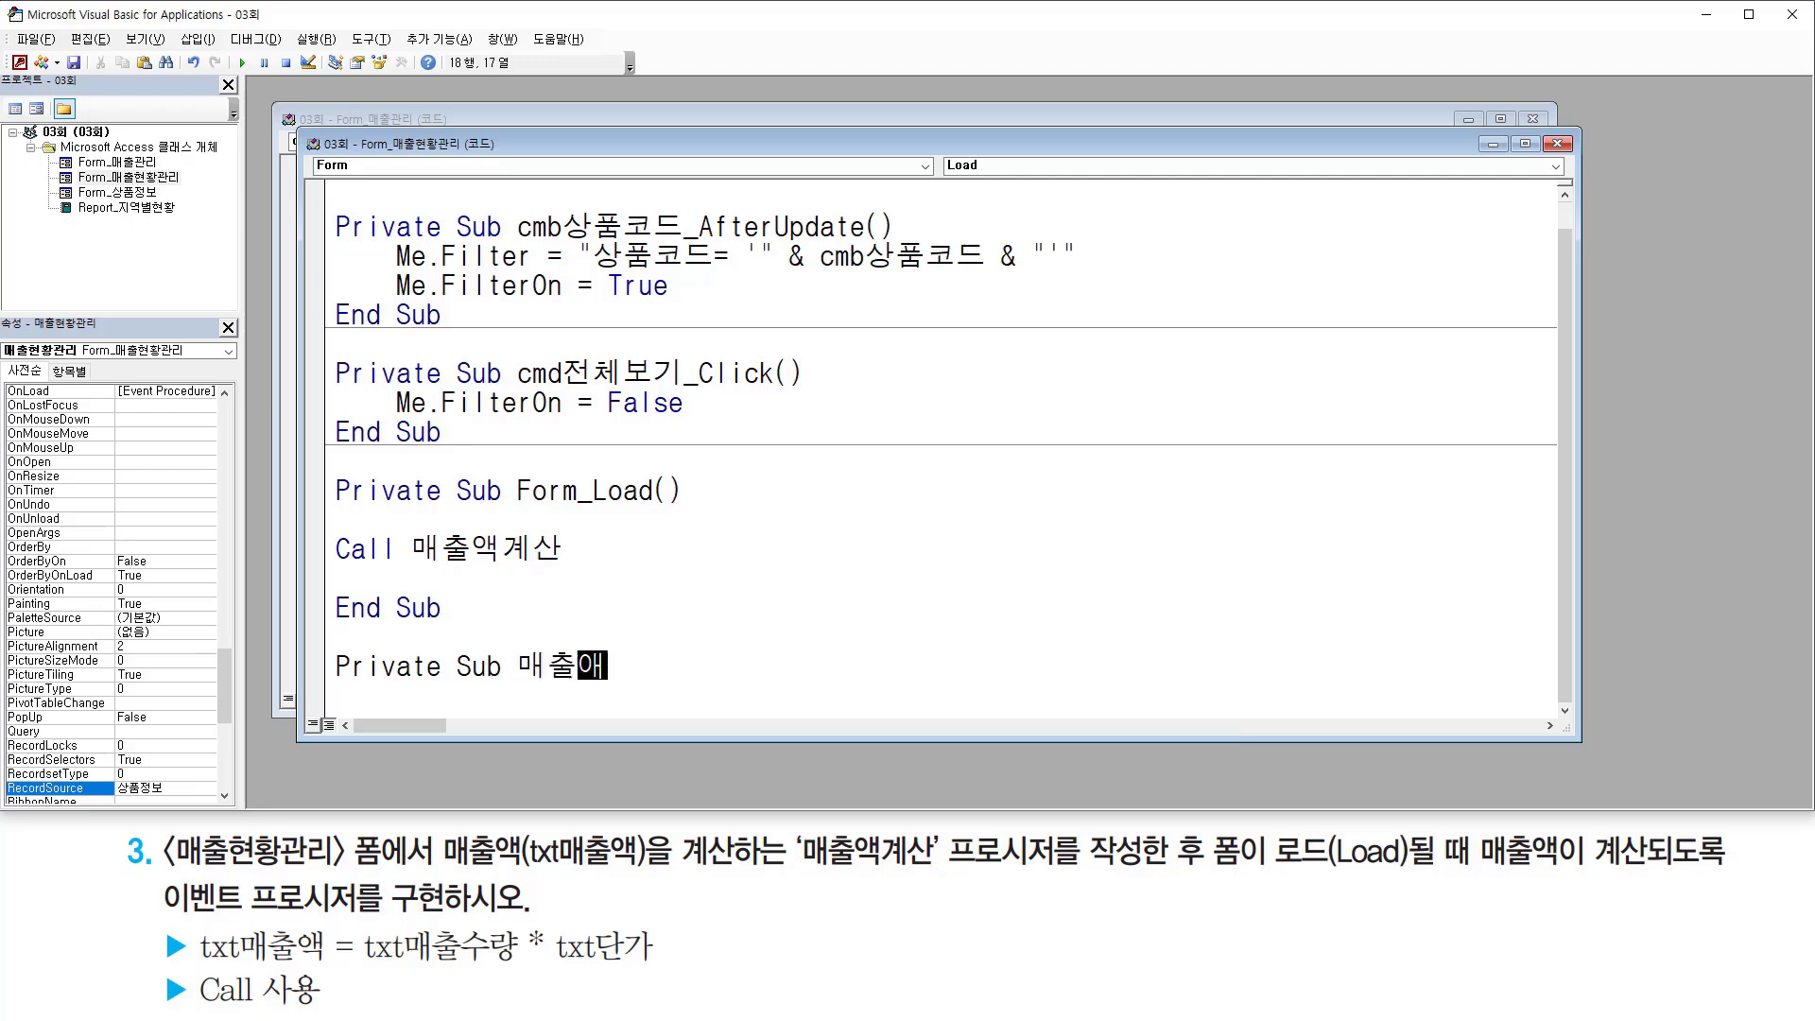
{"action": "type", "text": "계산("}
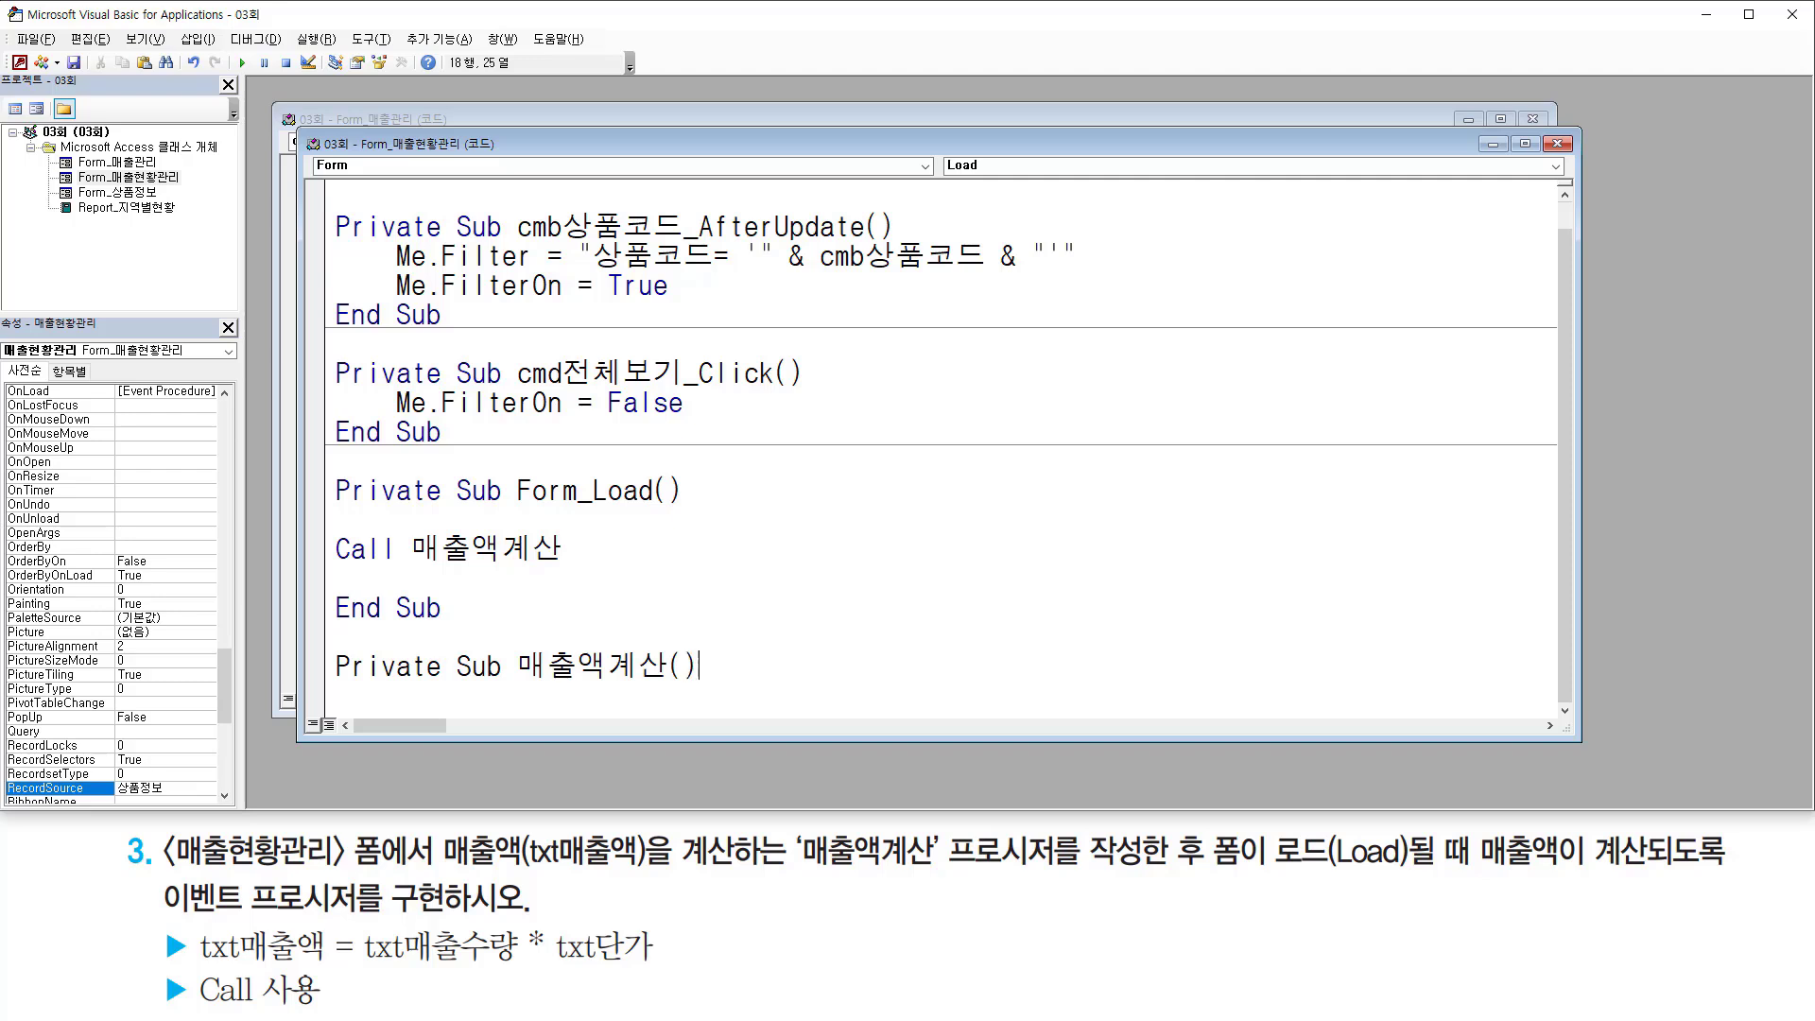
{"action": "key", "text": "Return"}
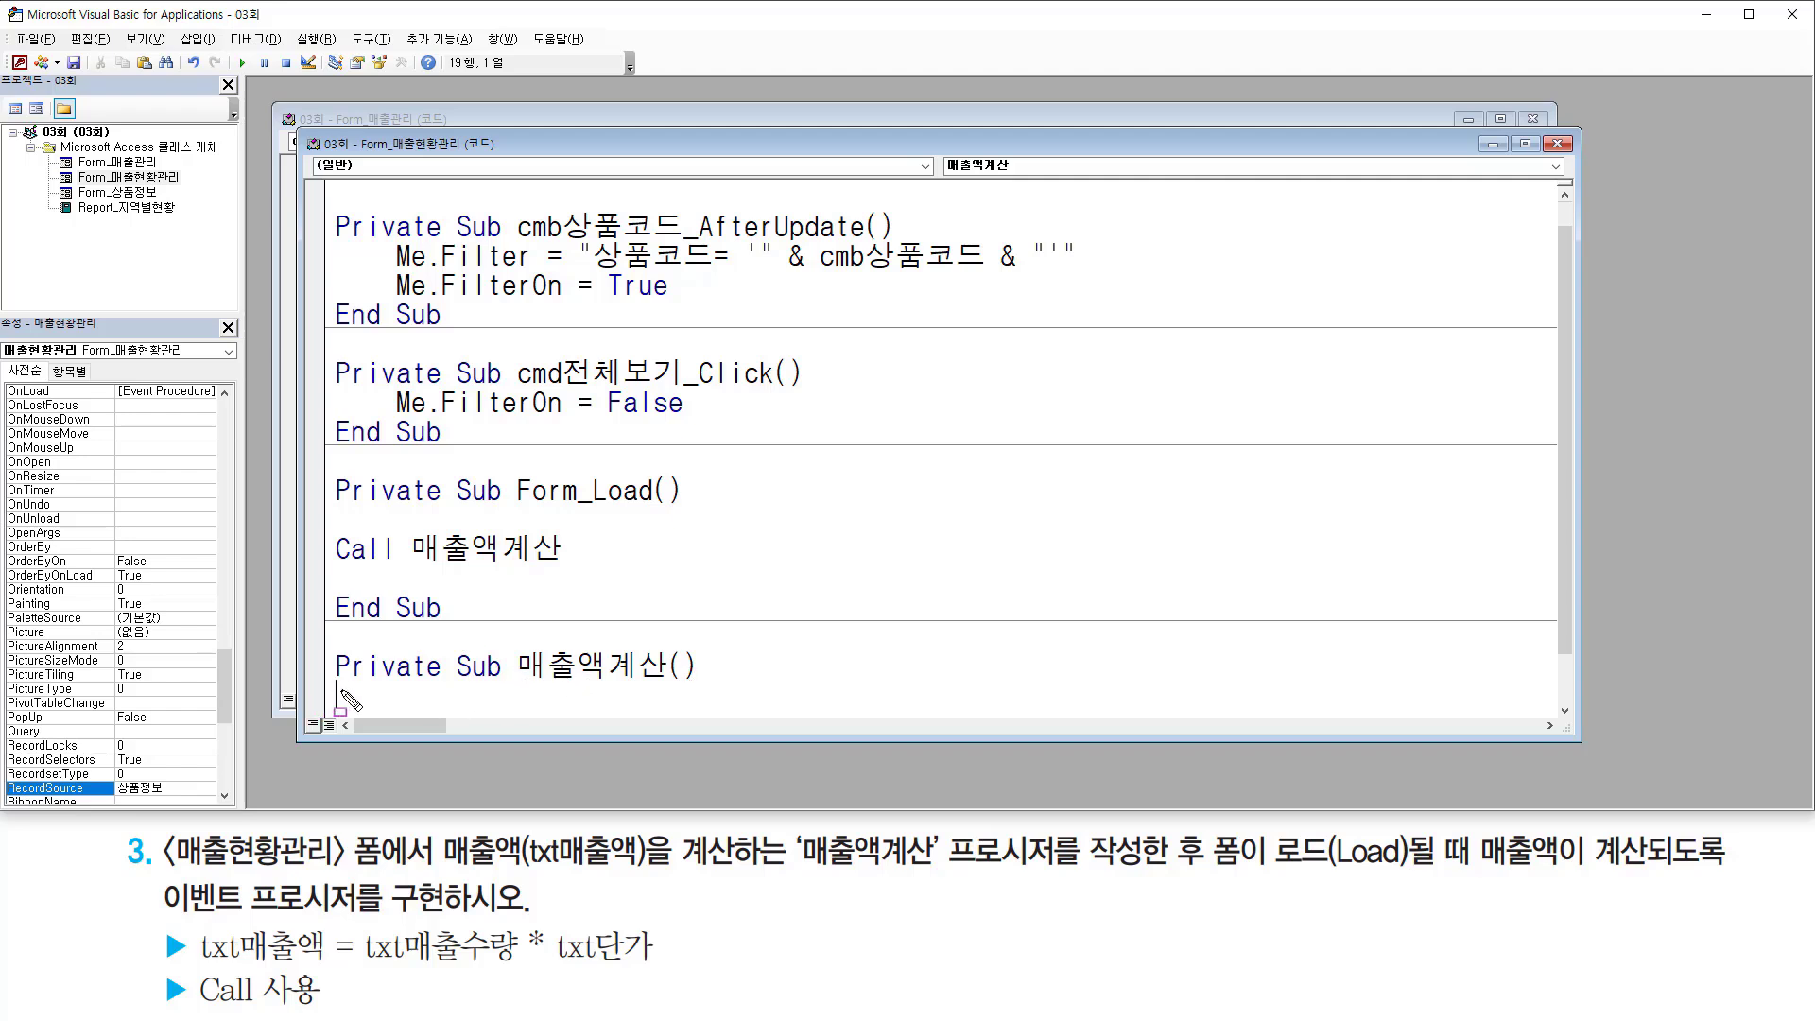
{"action": "left_click_drag", "start_coordinate": [336, 681], "coordinate": [720, 682]}
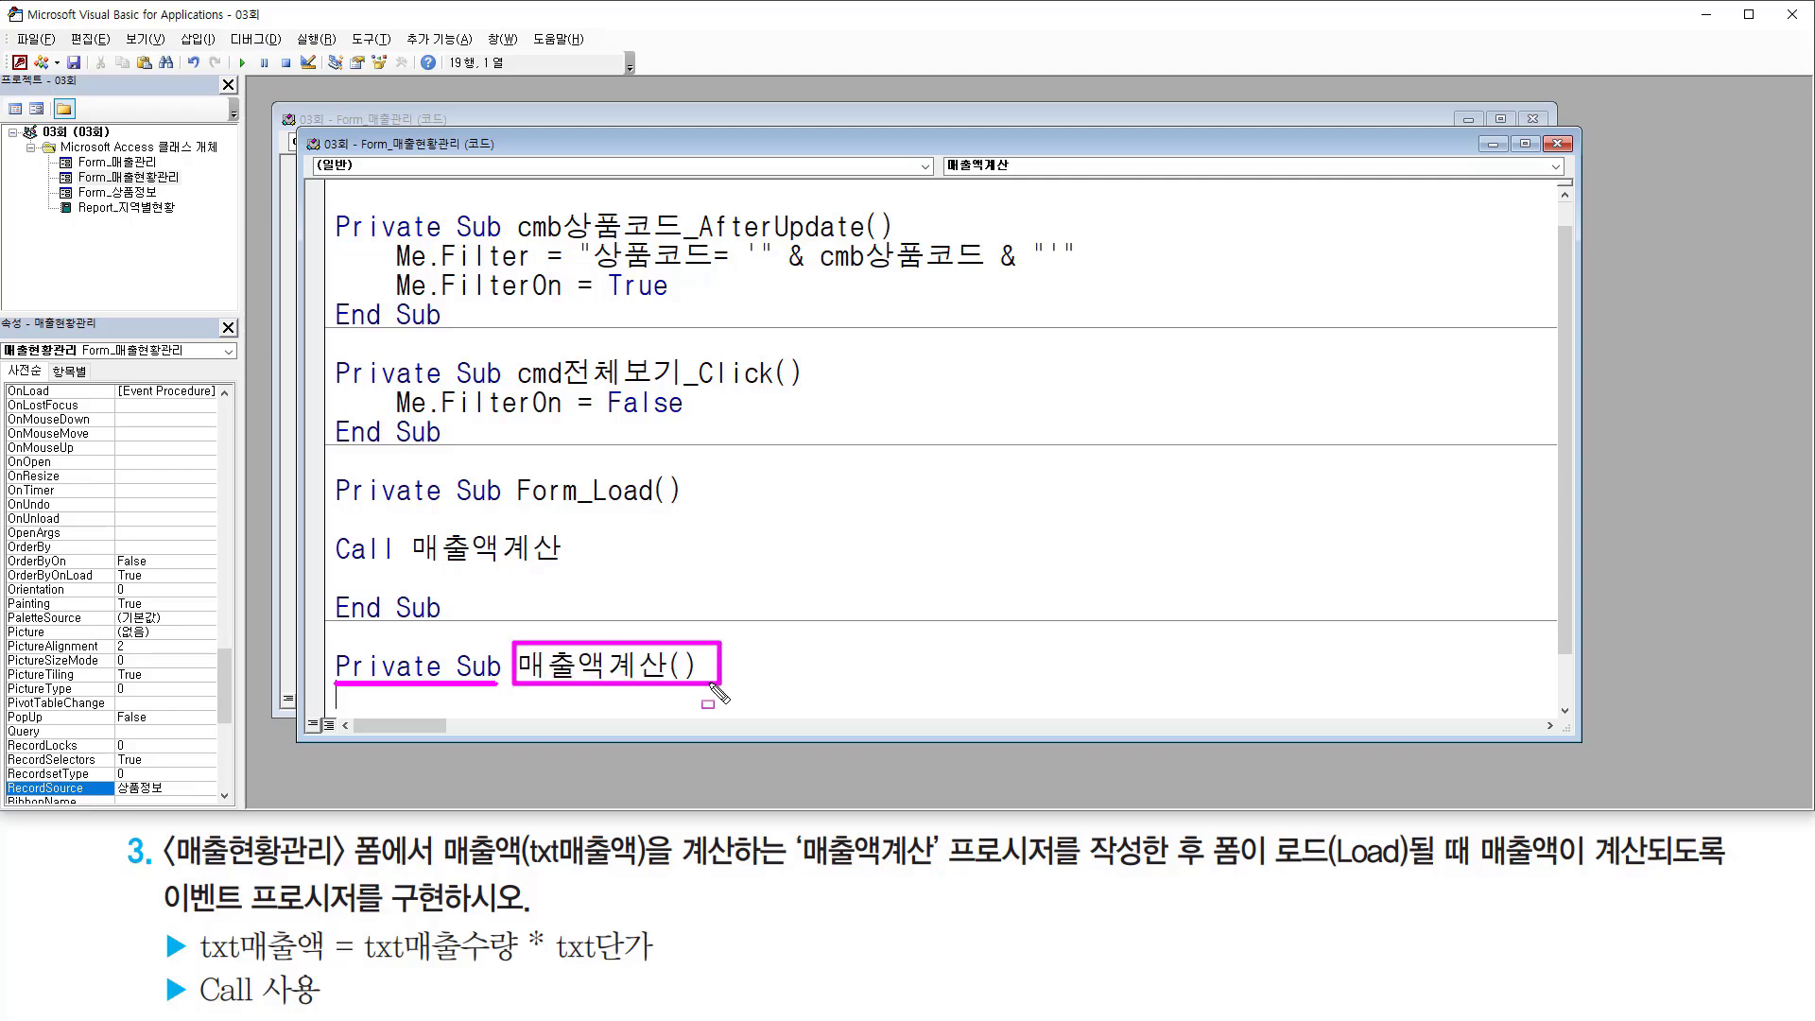
{"action": "key", "text": "Escape"}
Step: Add the statement txt매출액 = txt매출수량 * txt단가 to the 매출액계산 procedure, with blank lines around it
{"action": "scroll", "coordinate": [480, 678], "scroll_direction": "down", "scroll_amount": 1}
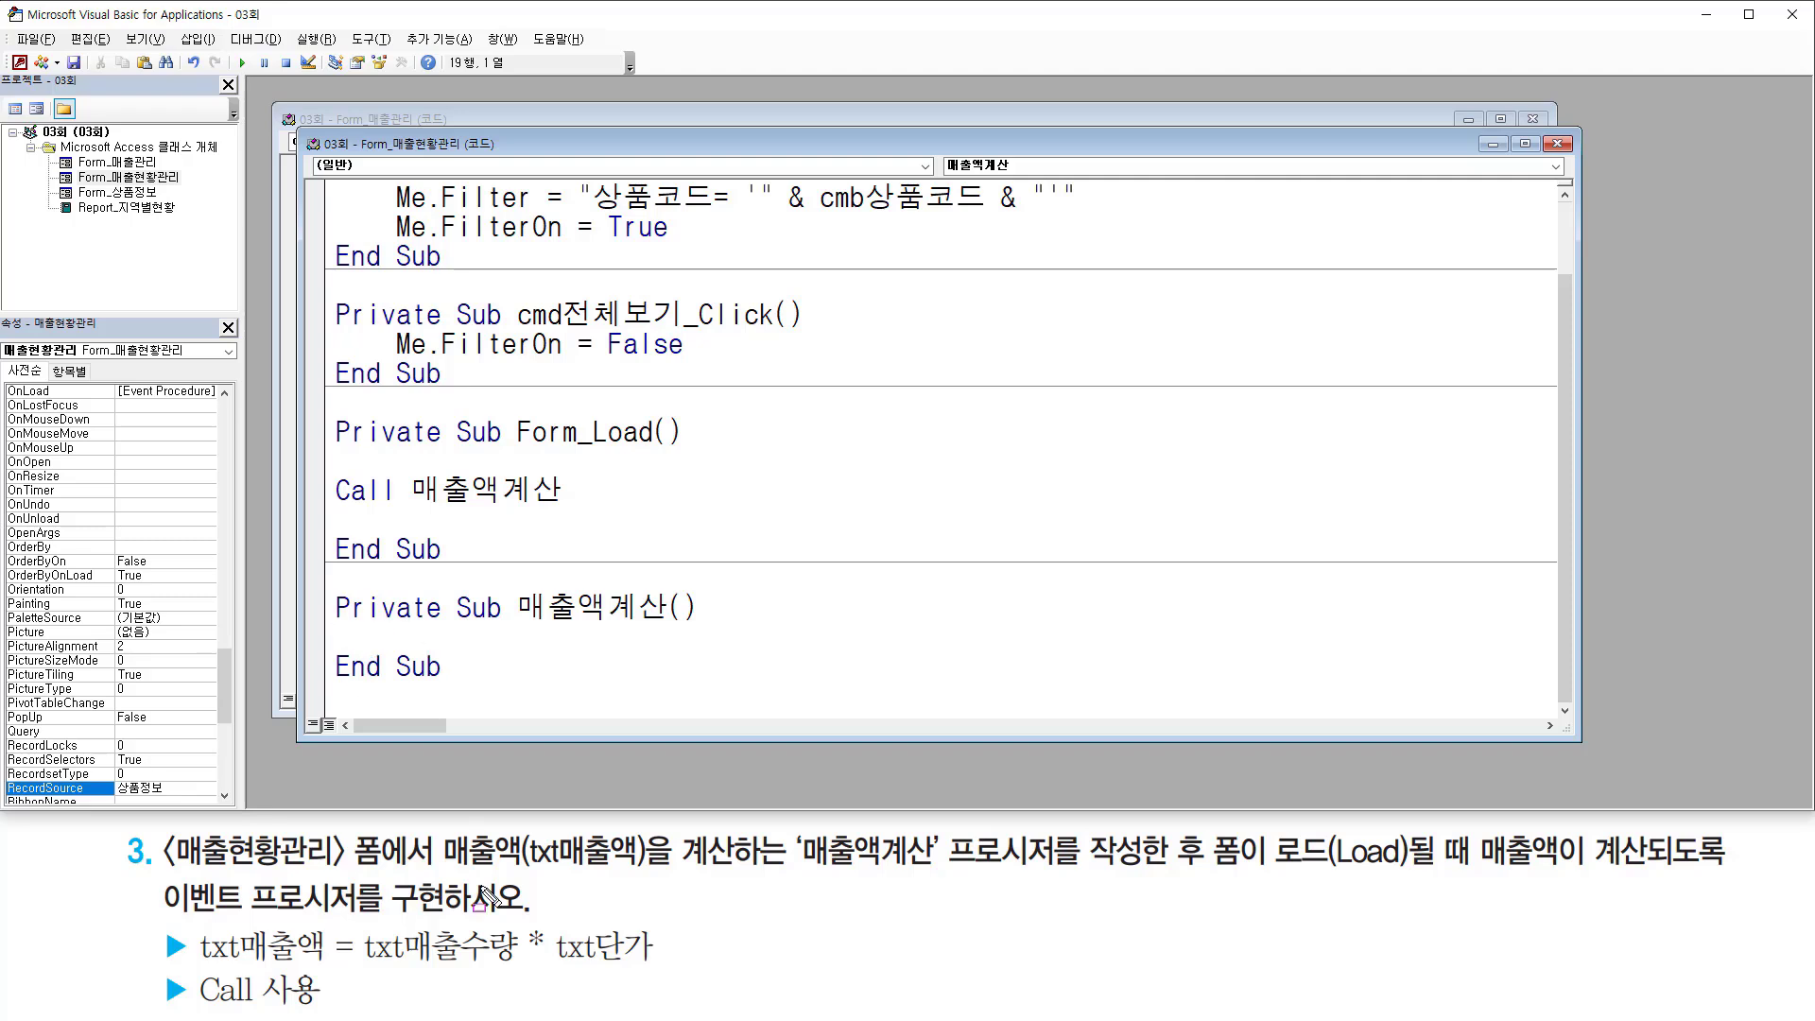
{"action": "left_click_drag", "start_coordinate": [195, 971], "coordinate": [659, 971]}
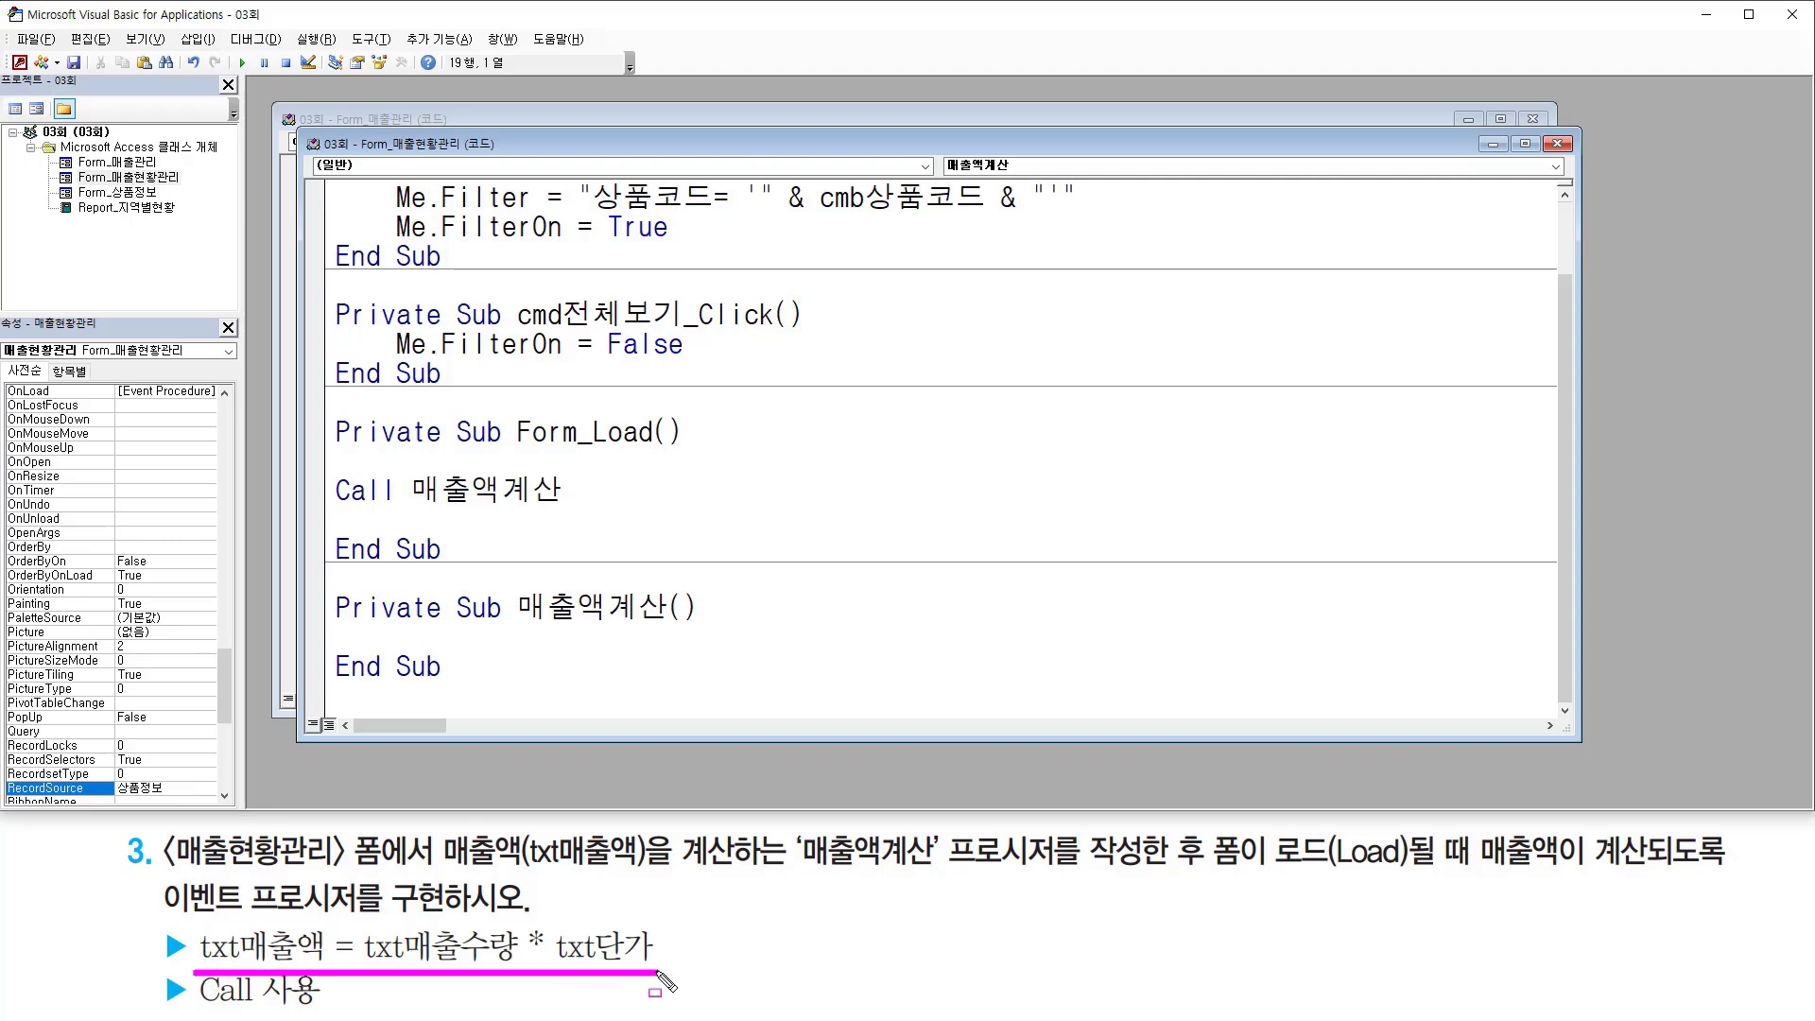
{"action": "key", "text": "Escape"}
{"action": "type", "text": "ㅅ"}
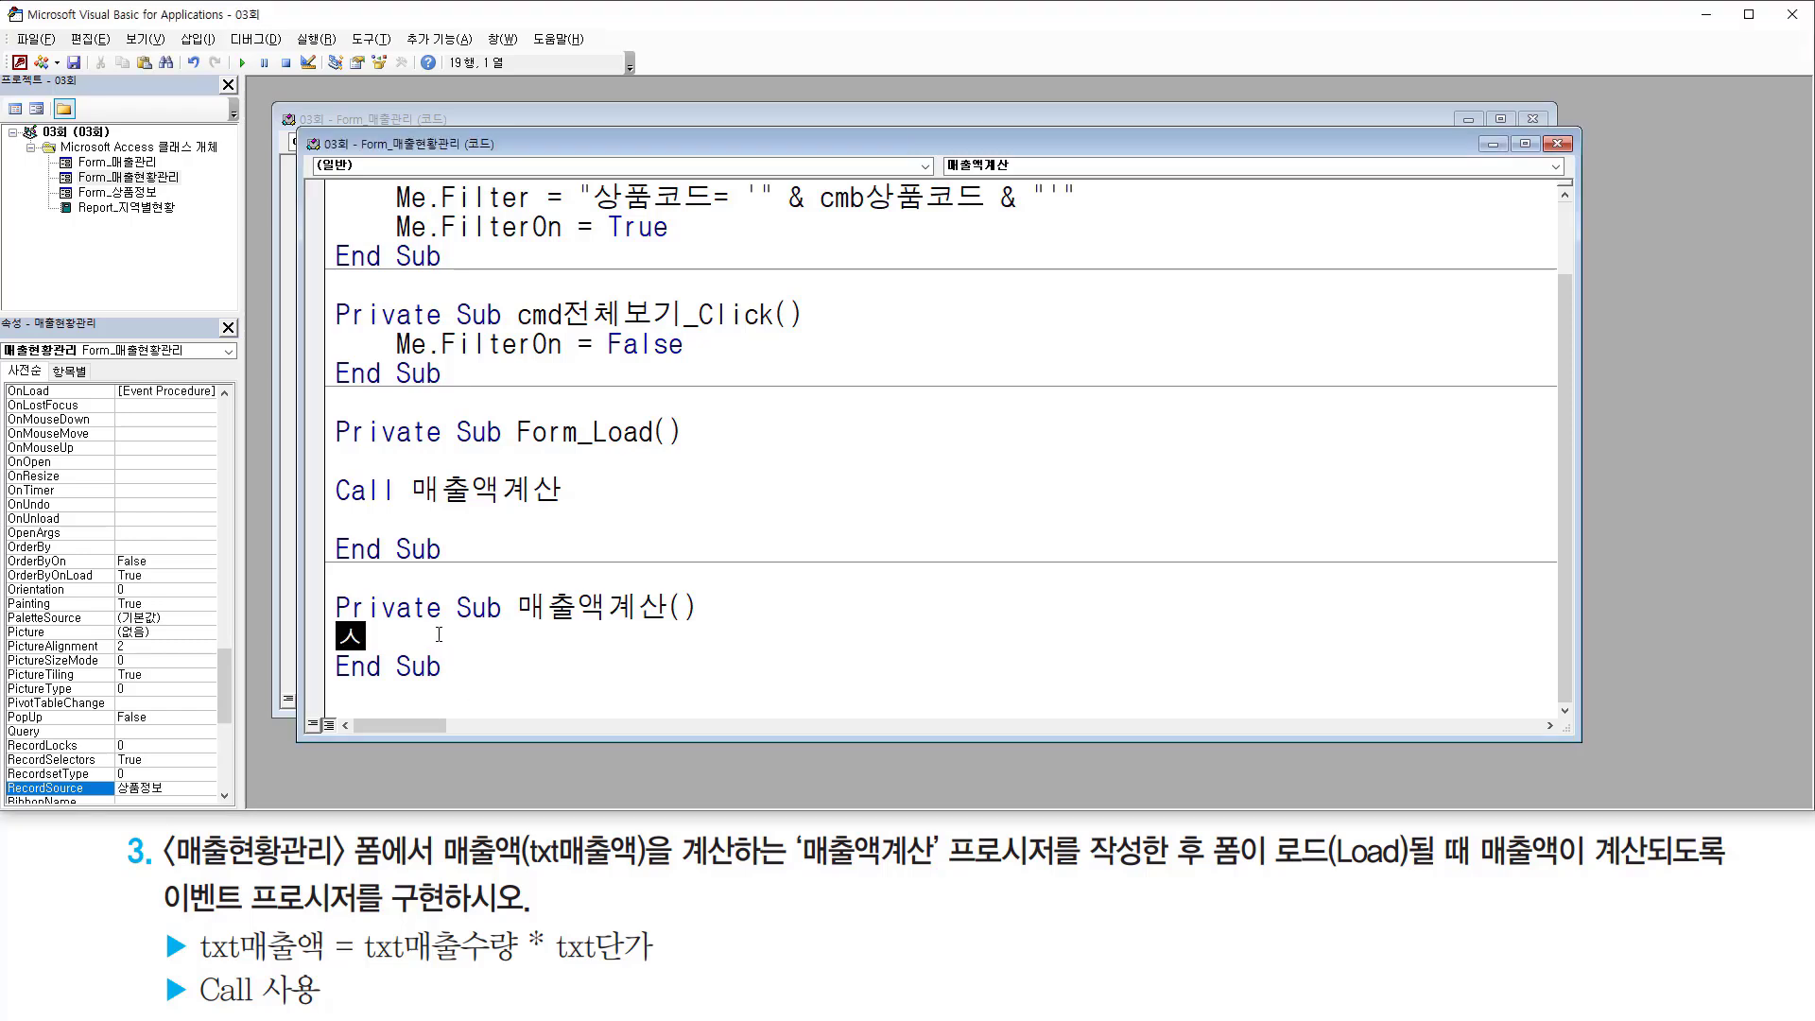
{"action": "type", "text": "xt매"}
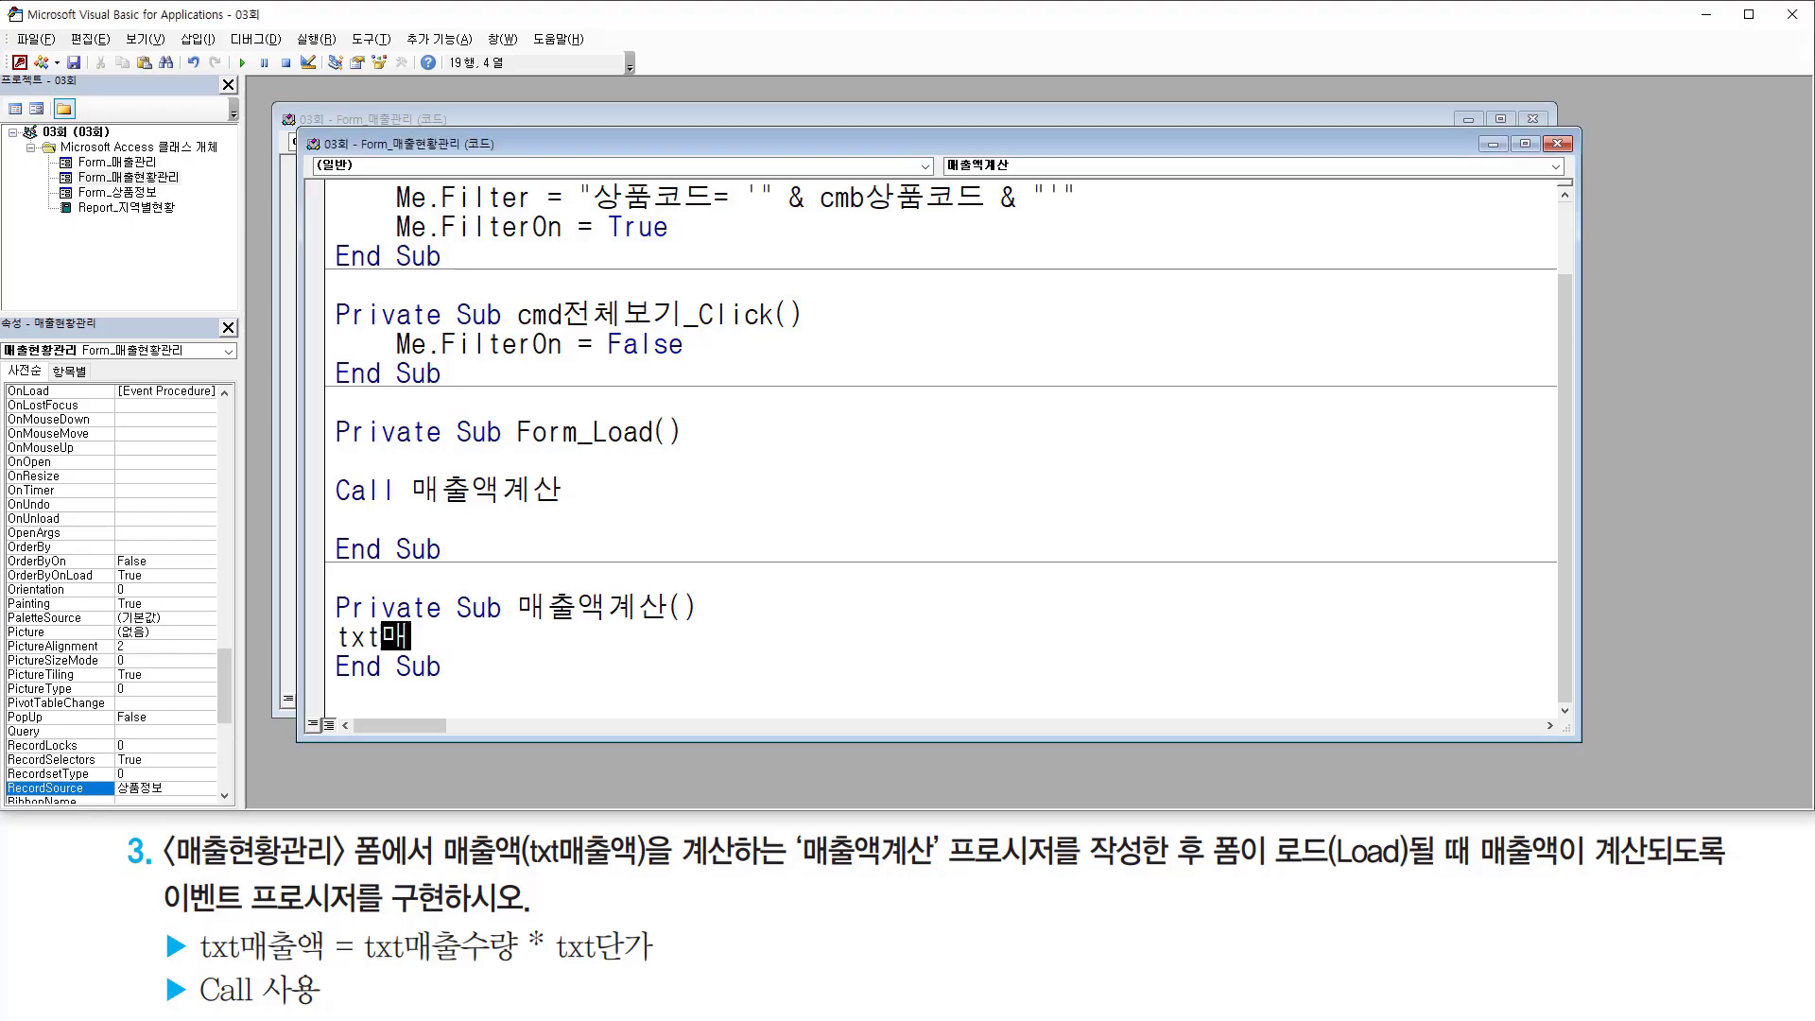
{"action": "type", "text": "출액"}
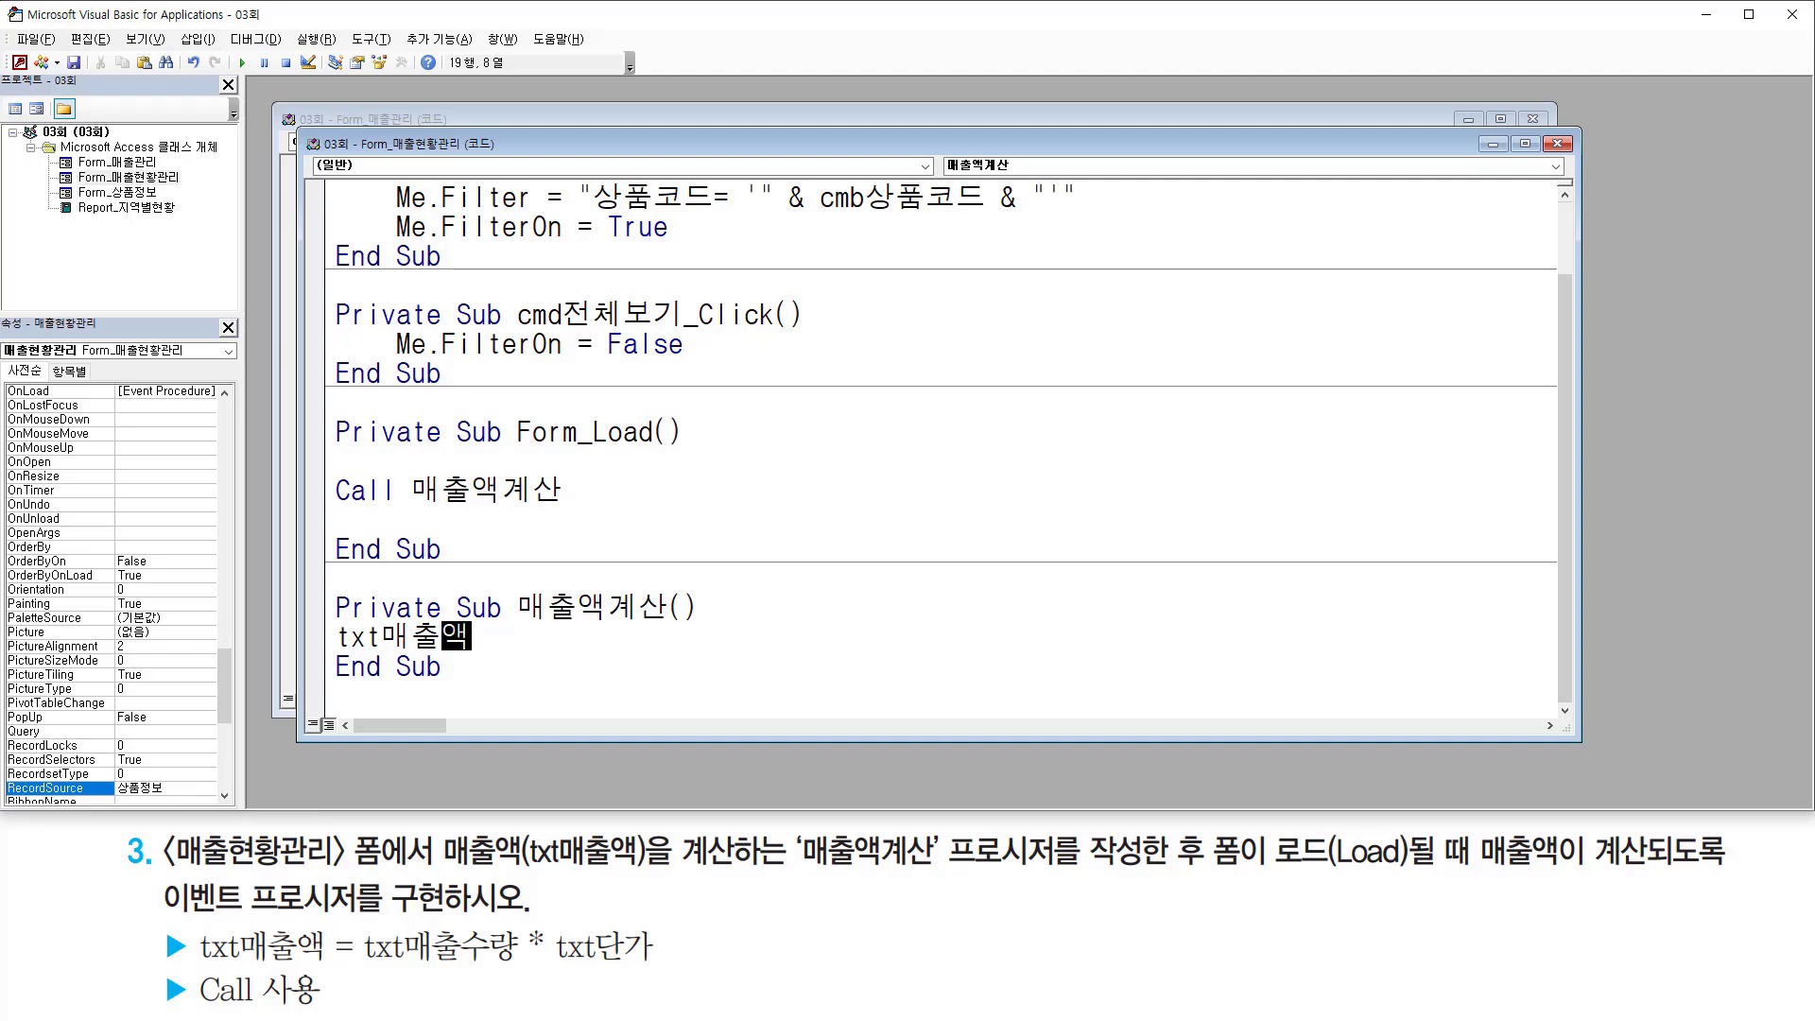
{"action": "type", "text": " = txt매출수"}
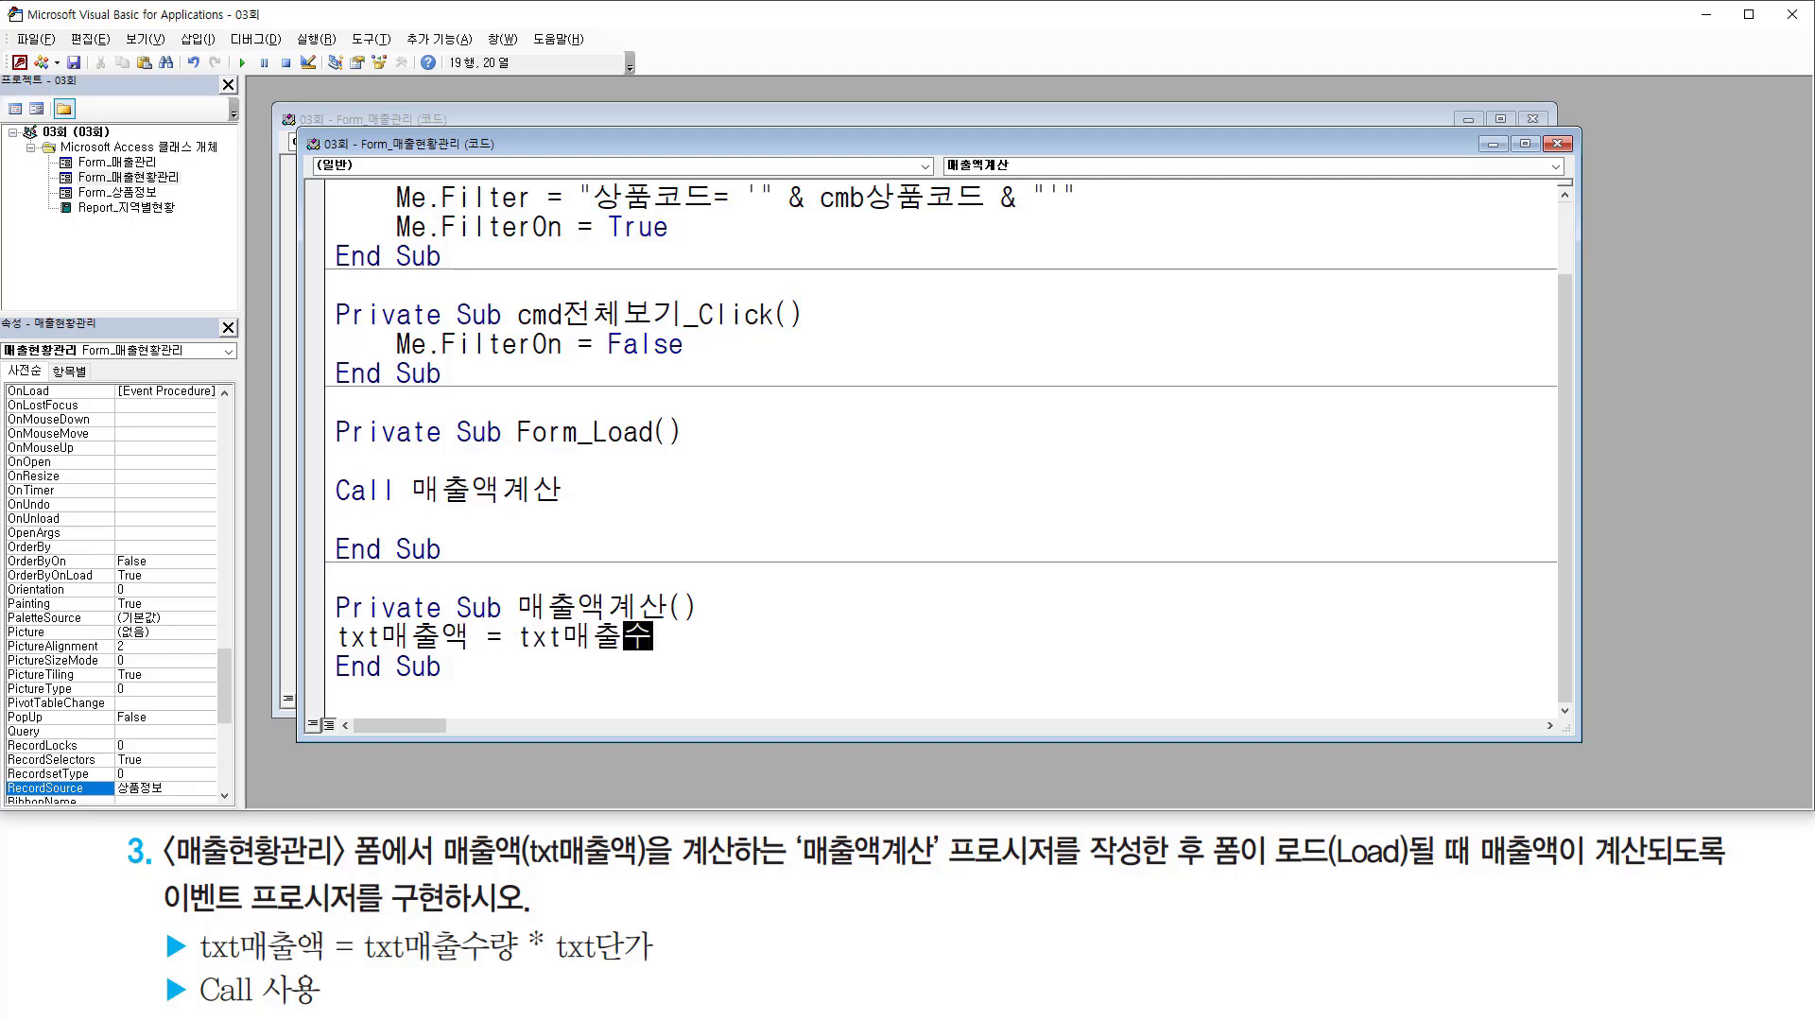
{"action": "type", "text": "량*txt단가"}
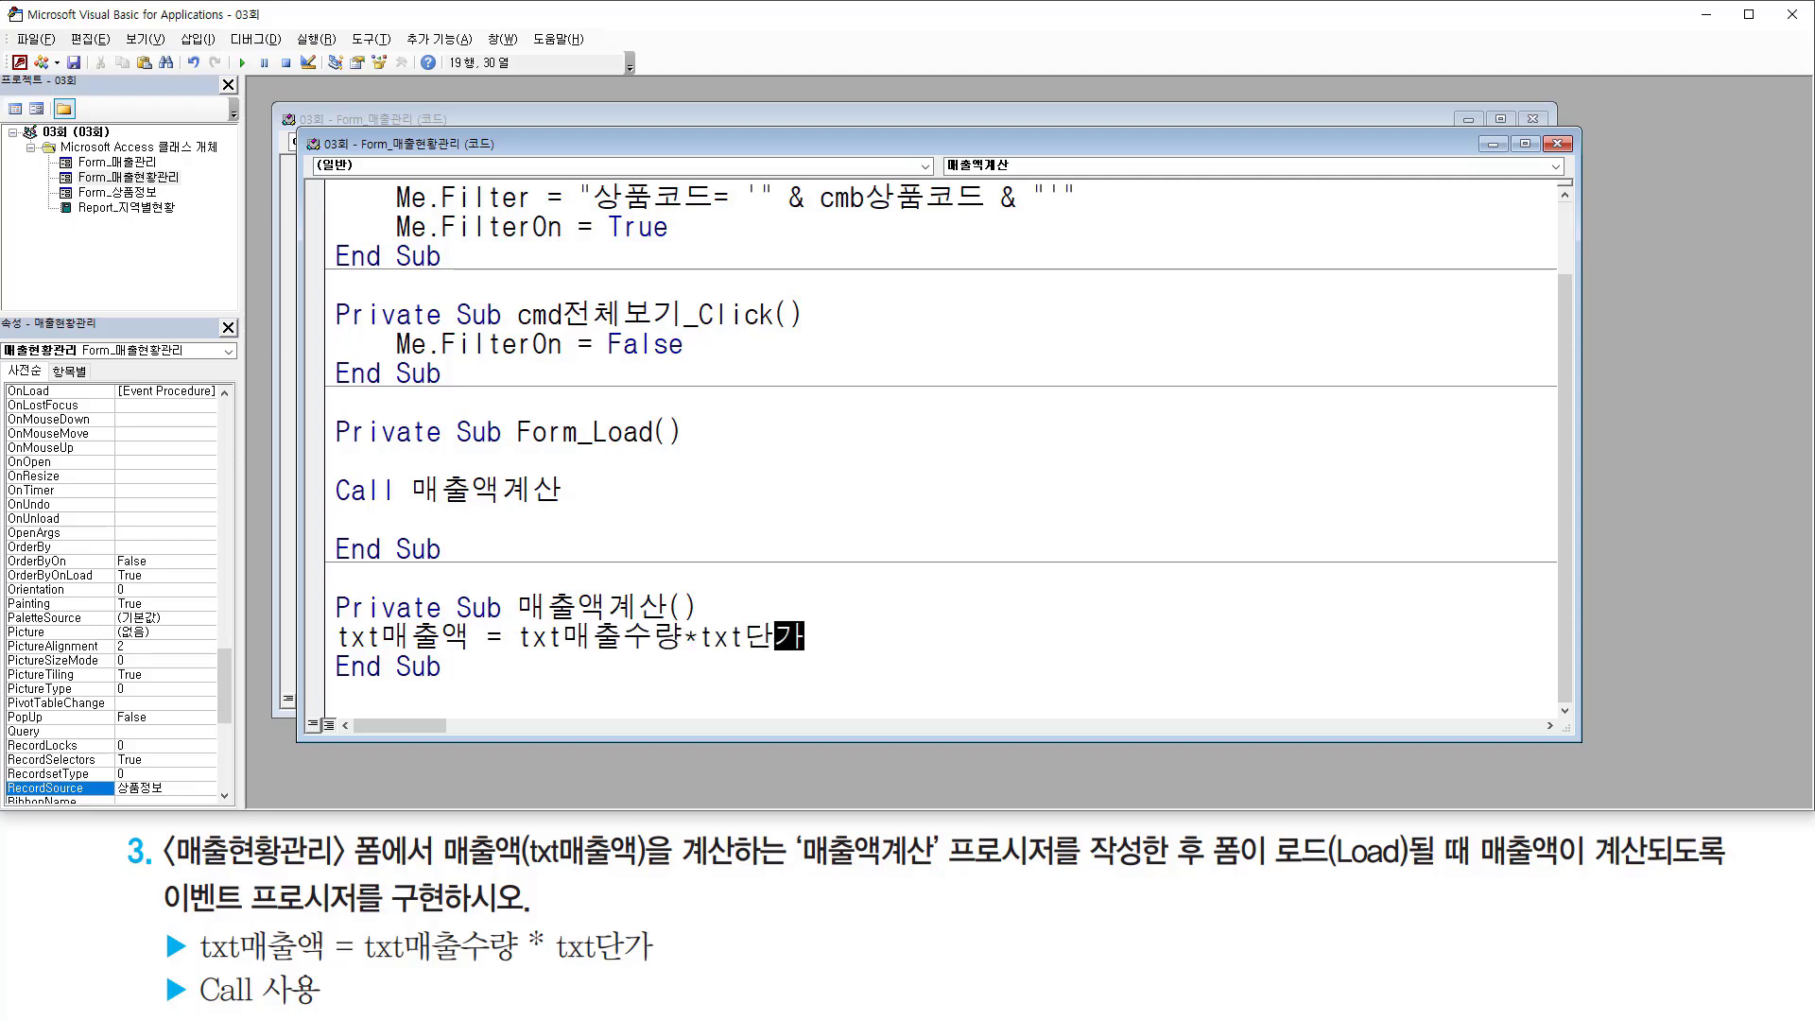
{"action": "key", "text": "Return"}
{"action": "key", "text": "Up"}
{"action": "key", "text": "Return"}
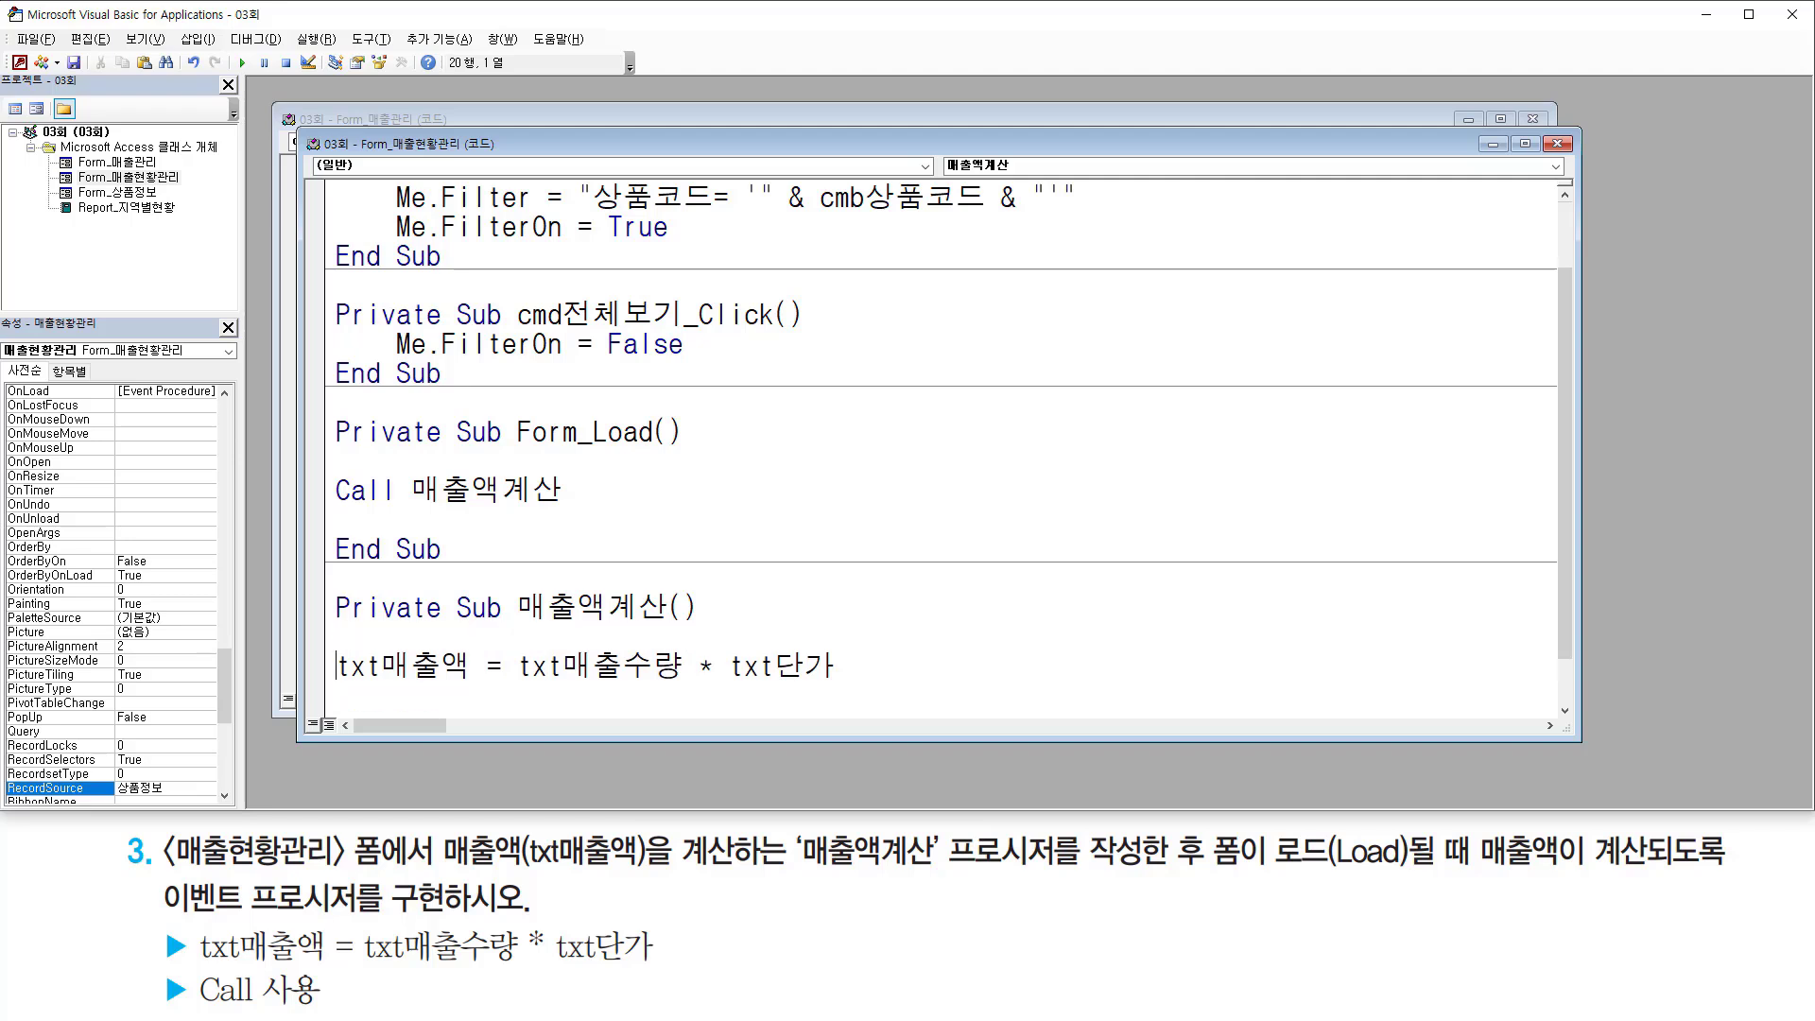
Step: Review the 매출액계산 procedure and the statement that calls it in the Form_Load procedure
{"action": "scroll", "coordinate": [939, 443], "scroll_direction": "down", "scroll_amount": 1}
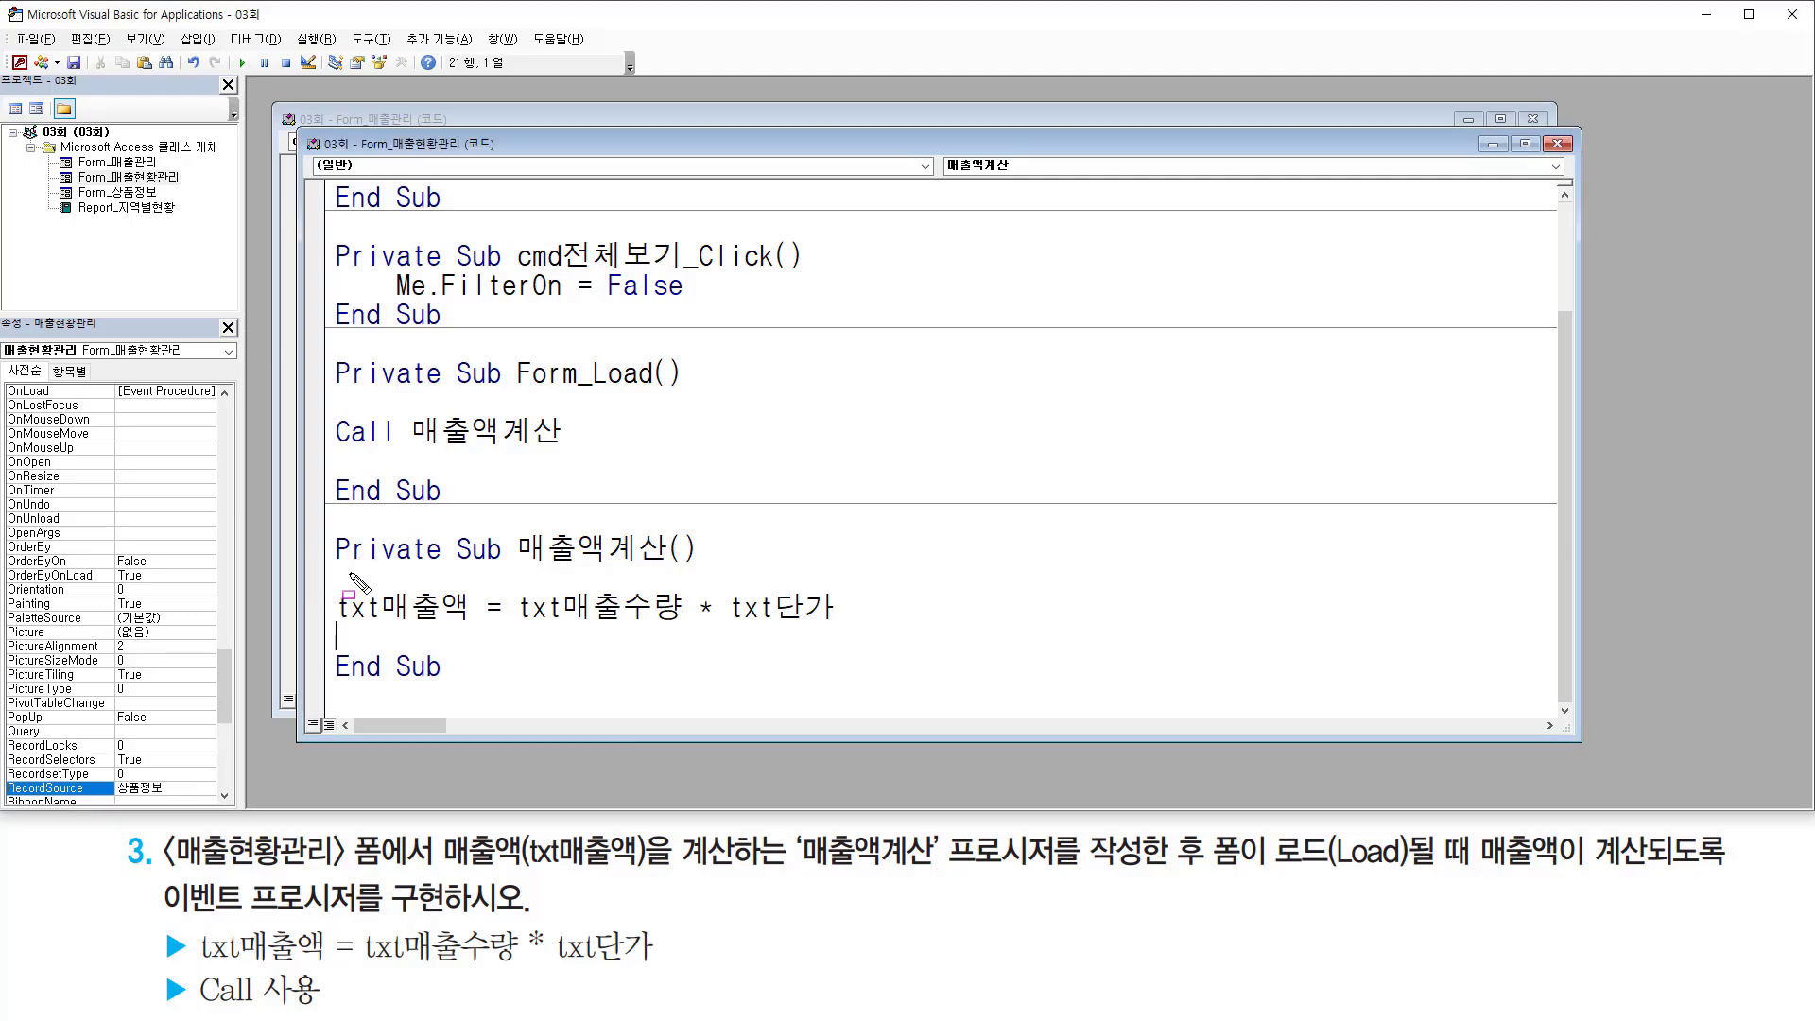
{"action": "mouse_move", "coordinate": [329, 526]}
{"action": "left_mouse_down"}
{"action": "mouse_move", "coordinate": [391, 559]}
{"action": "mouse_move", "coordinate": [695, 564]}
{"action": "left_mouse_up"}
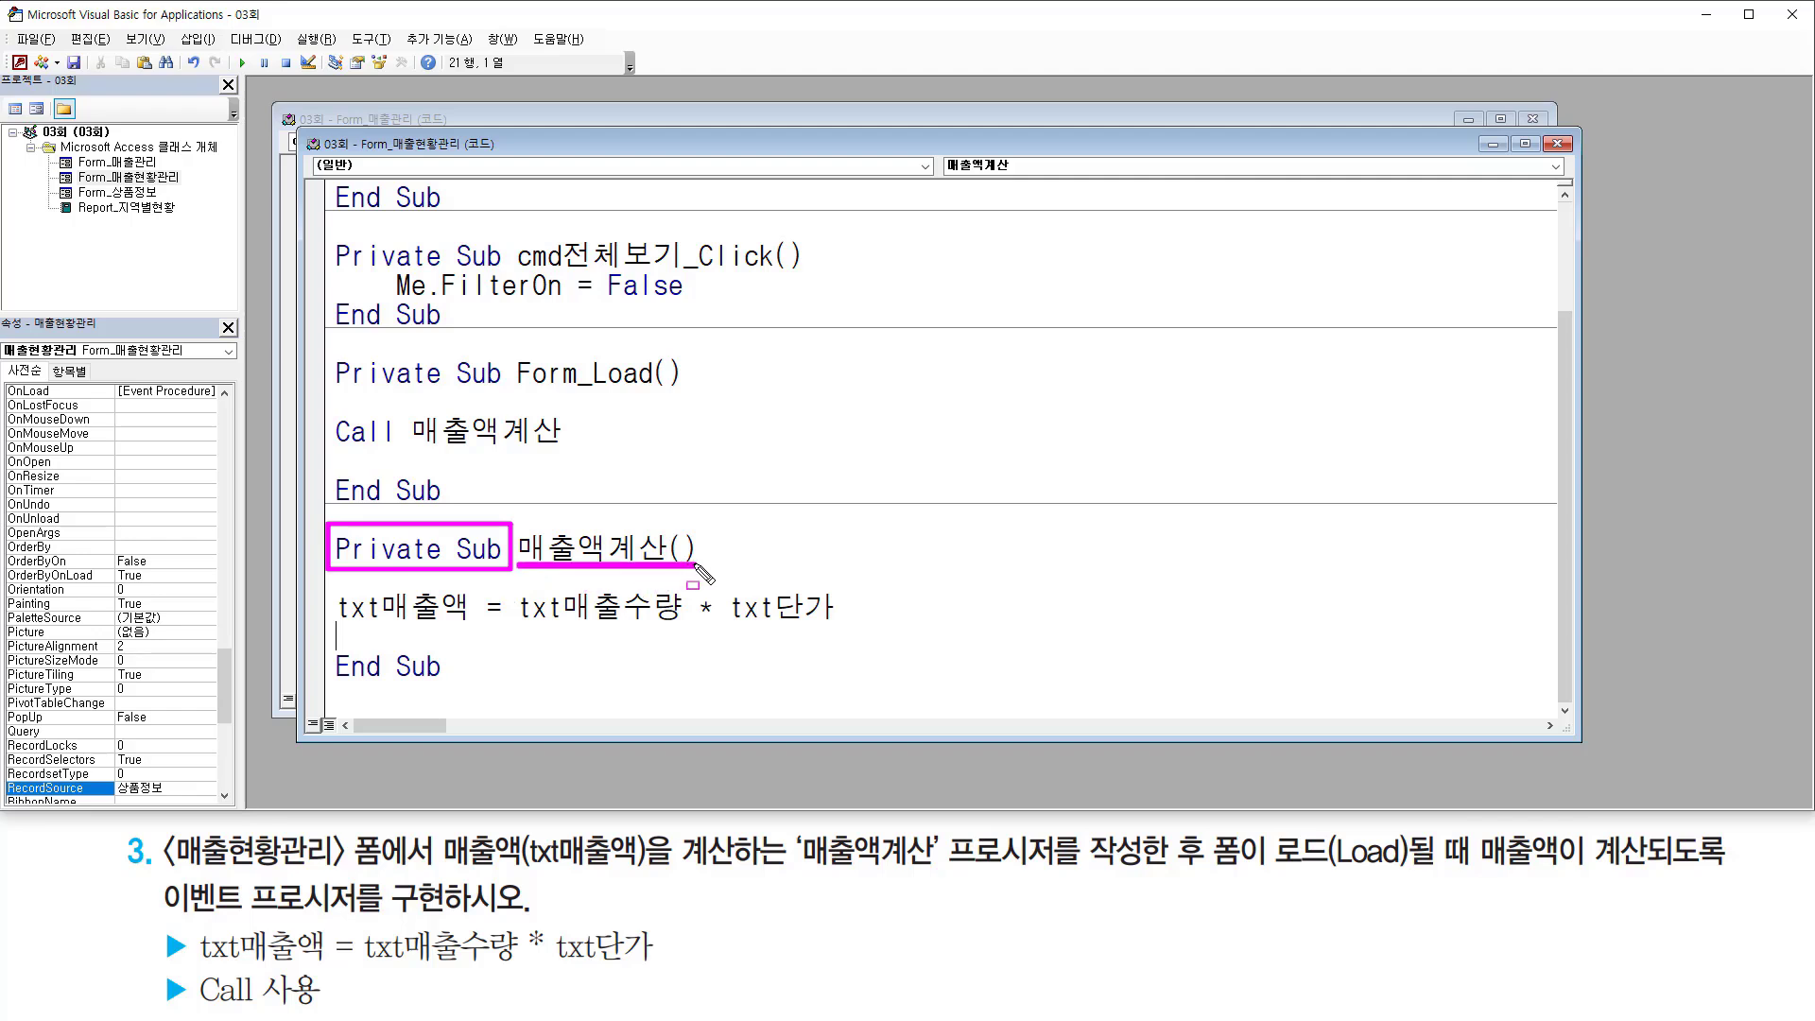
{"action": "left_click_drag", "start_coordinate": [331, 584], "coordinate": [867, 629]}
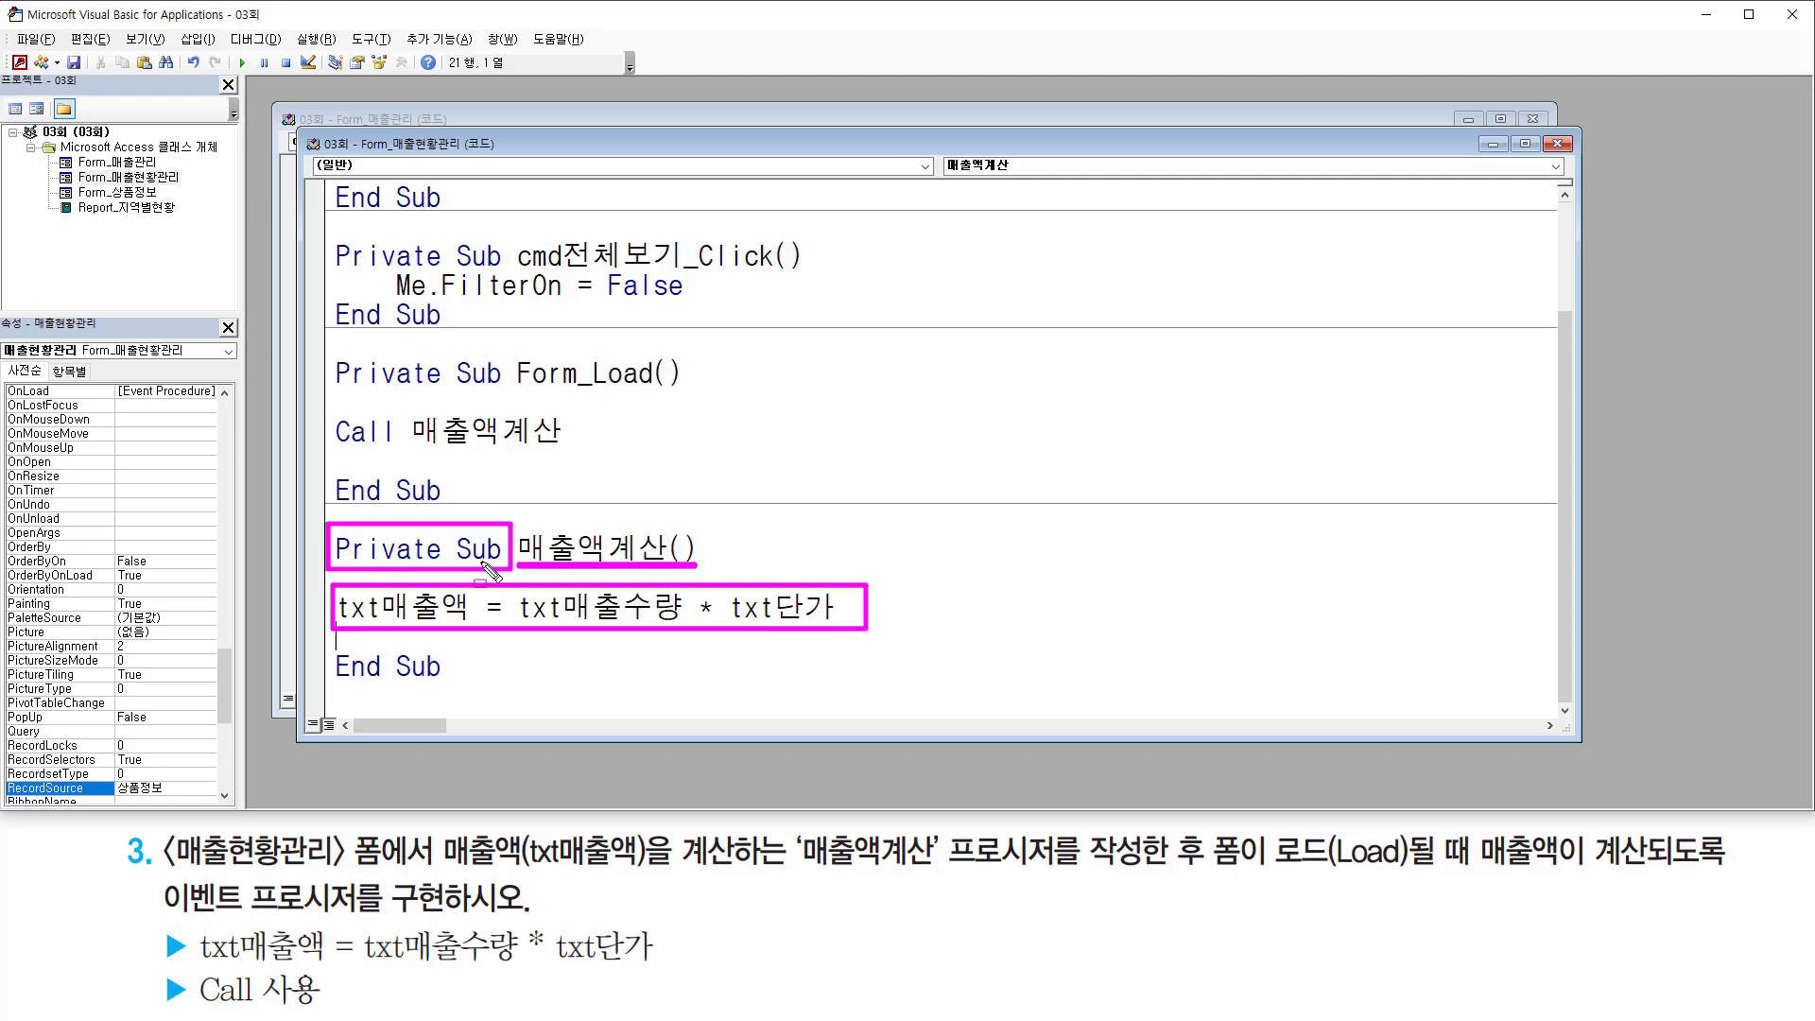
{"action": "key", "text": "Escape"}
{"action": "mouse_move", "coordinate": [332, 523]}
{"action": "left_mouse_down"}
{"action": "mouse_move", "coordinate": [340, 620]}
{"action": "mouse_move", "coordinate": [857, 688]}
{"action": "left_mouse_up"}
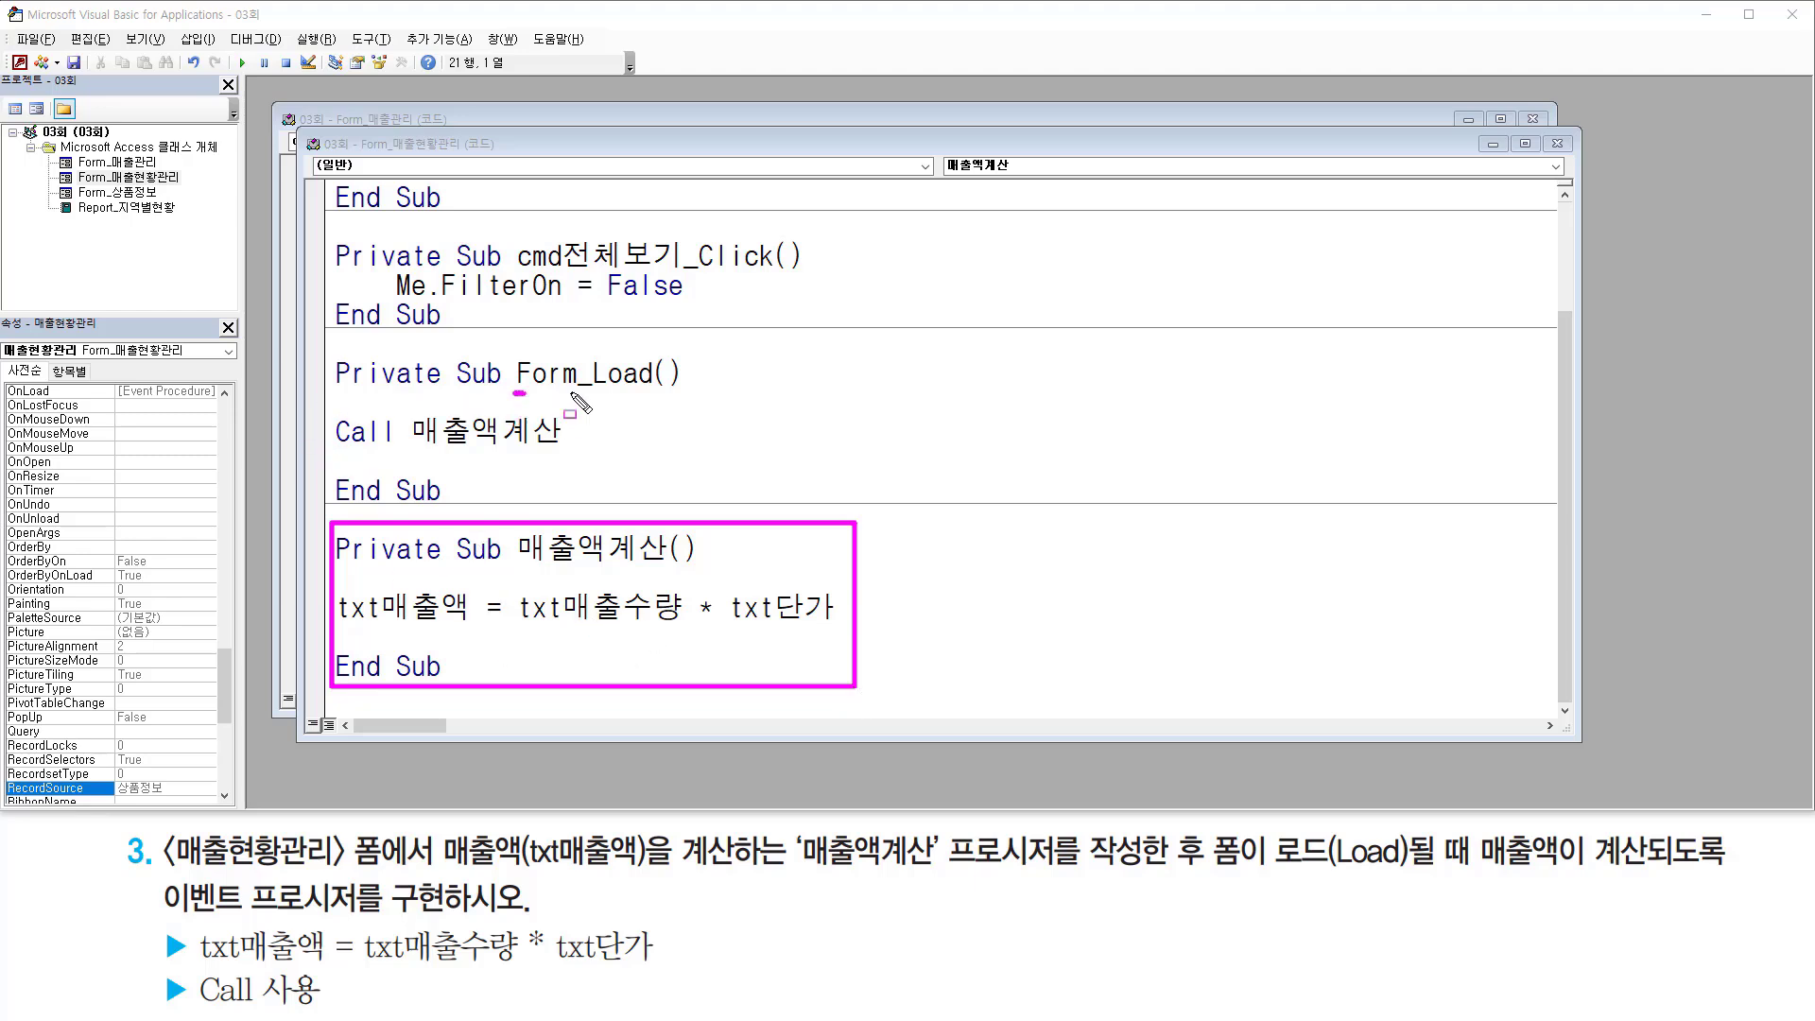
{"action": "left_click_drag", "start_coordinate": [517, 392], "coordinate": [675, 391]}
{"action": "left_click_drag", "start_coordinate": [413, 453], "coordinate": [562, 453]}
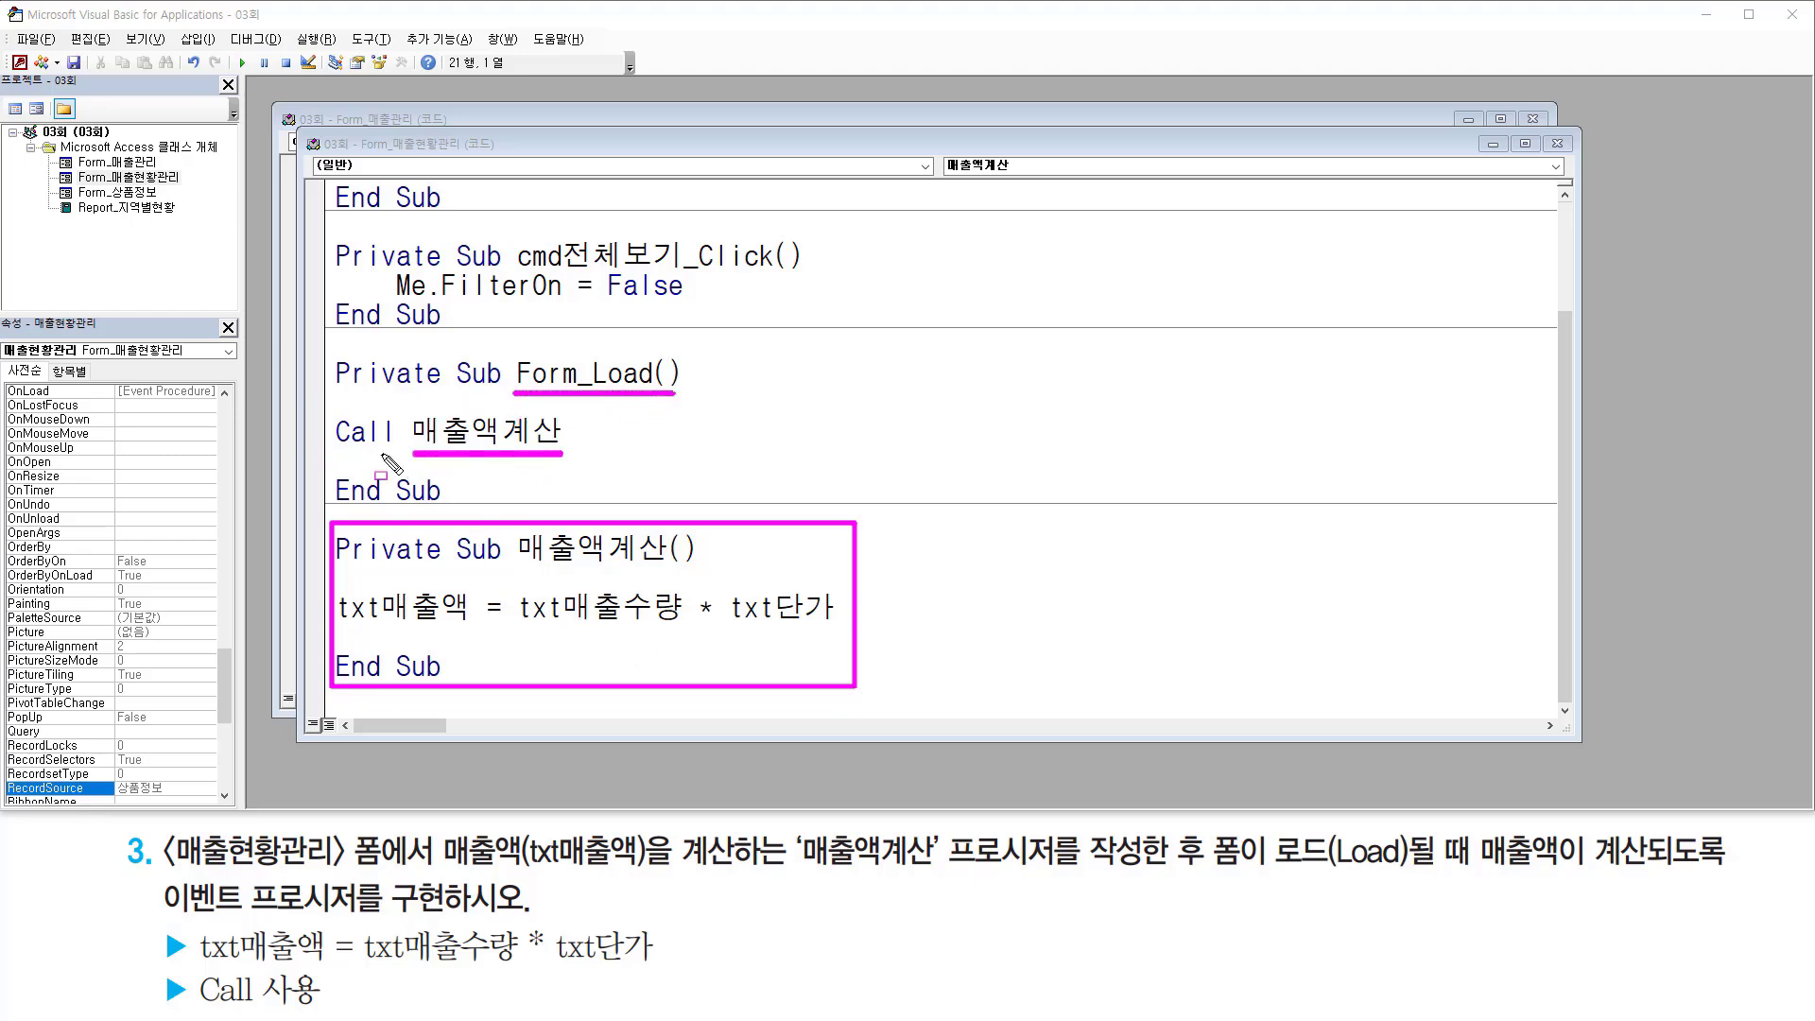
{"action": "mouse_move", "coordinate": [323, 406]}
{"action": "left_mouse_down"}
{"action": "mouse_move", "coordinate": [326, 450]}
{"action": "mouse_move", "coordinate": [402, 456]}
{"action": "left_mouse_up"}
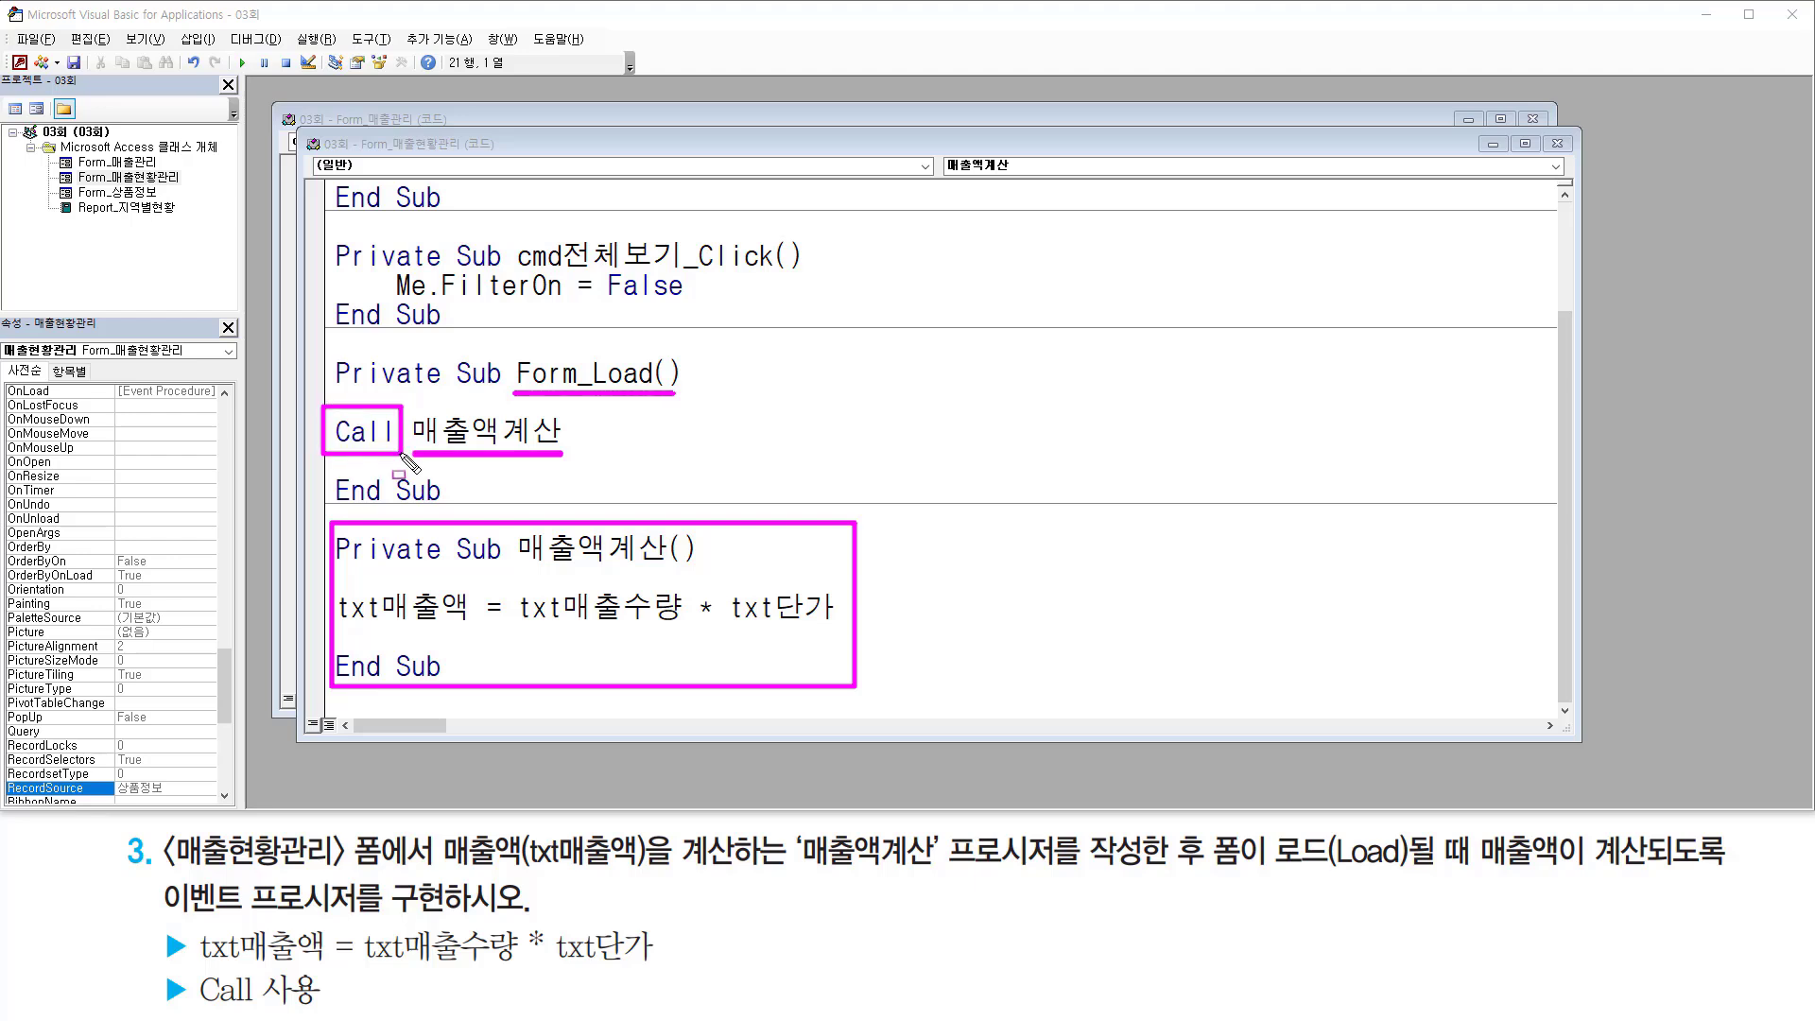
{"action": "key", "text": "Escape"}
{"action": "left_click", "coordinate": [558, 453]}
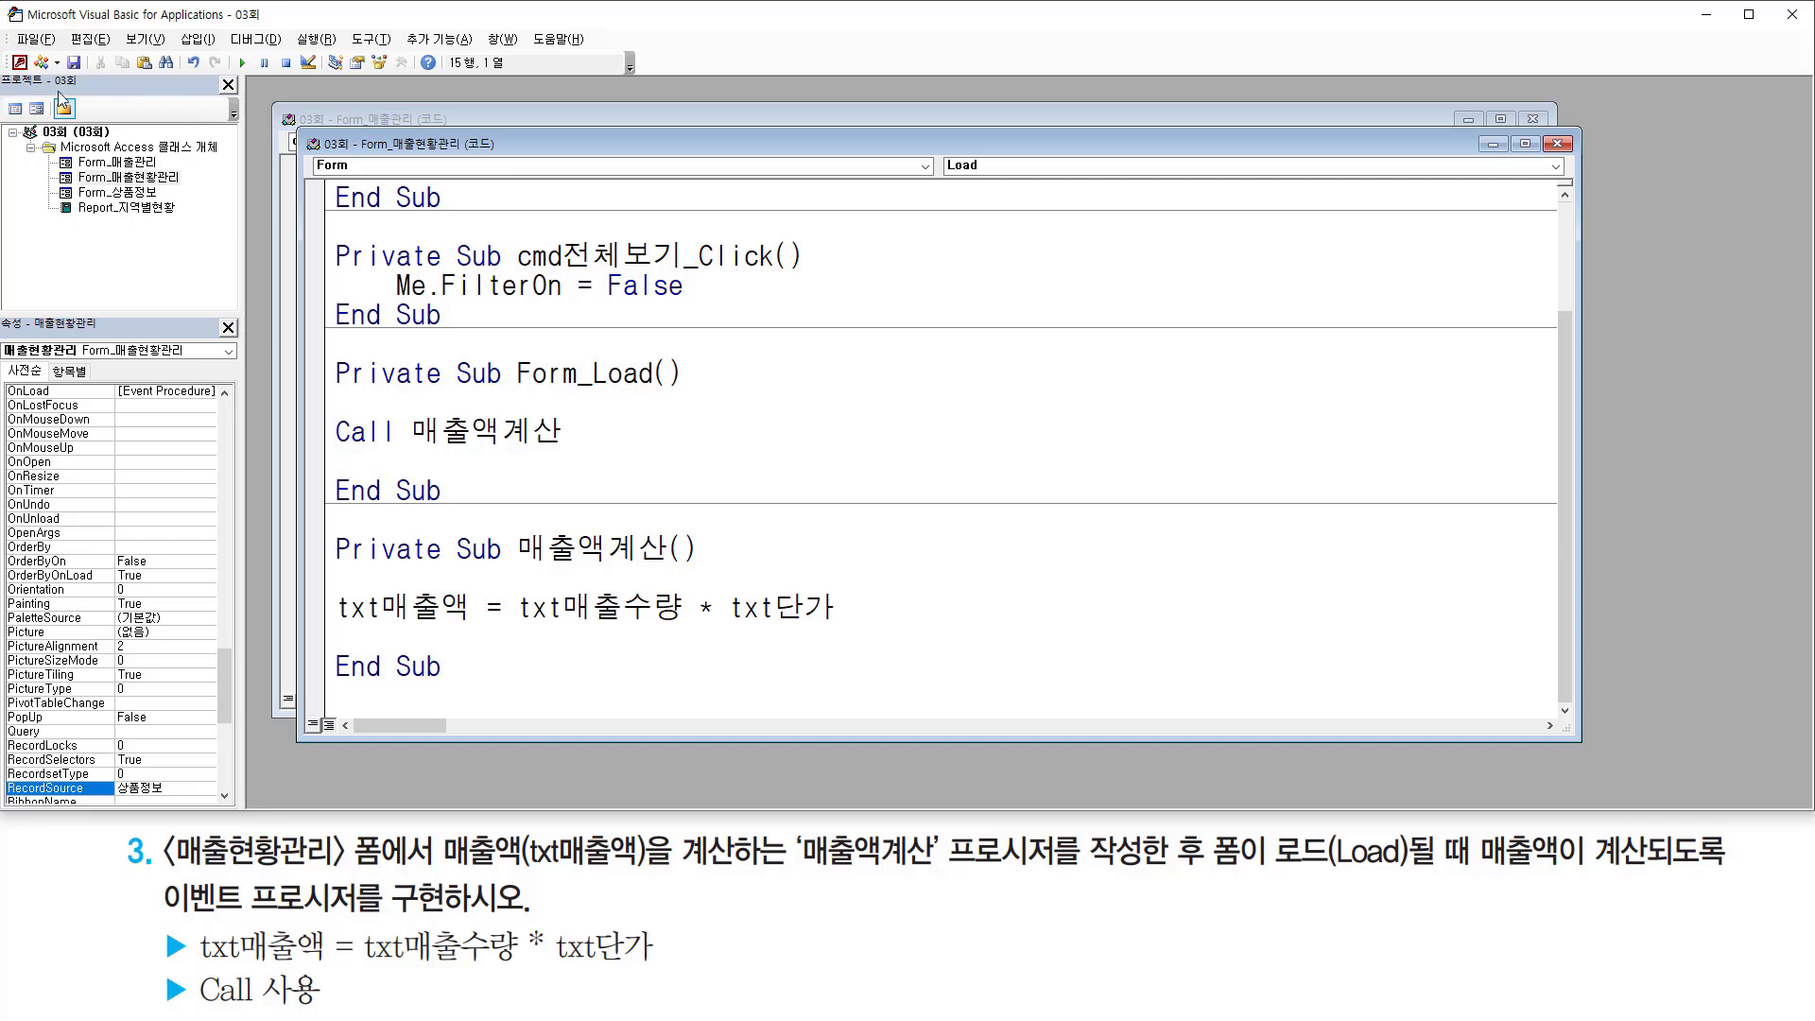
Step: Switch from the Visual Basic editor back to Microsoft Access, where the 매출현황관리 form is open in design
{"action": "mouse_move", "coordinate": [23, 42]}
{"action": "left_mouse_down"}
{"action": "mouse_move", "coordinate": [3, 62]}
{"action": "mouse_move", "coordinate": [43, 81]}
{"action": "left_mouse_up"}
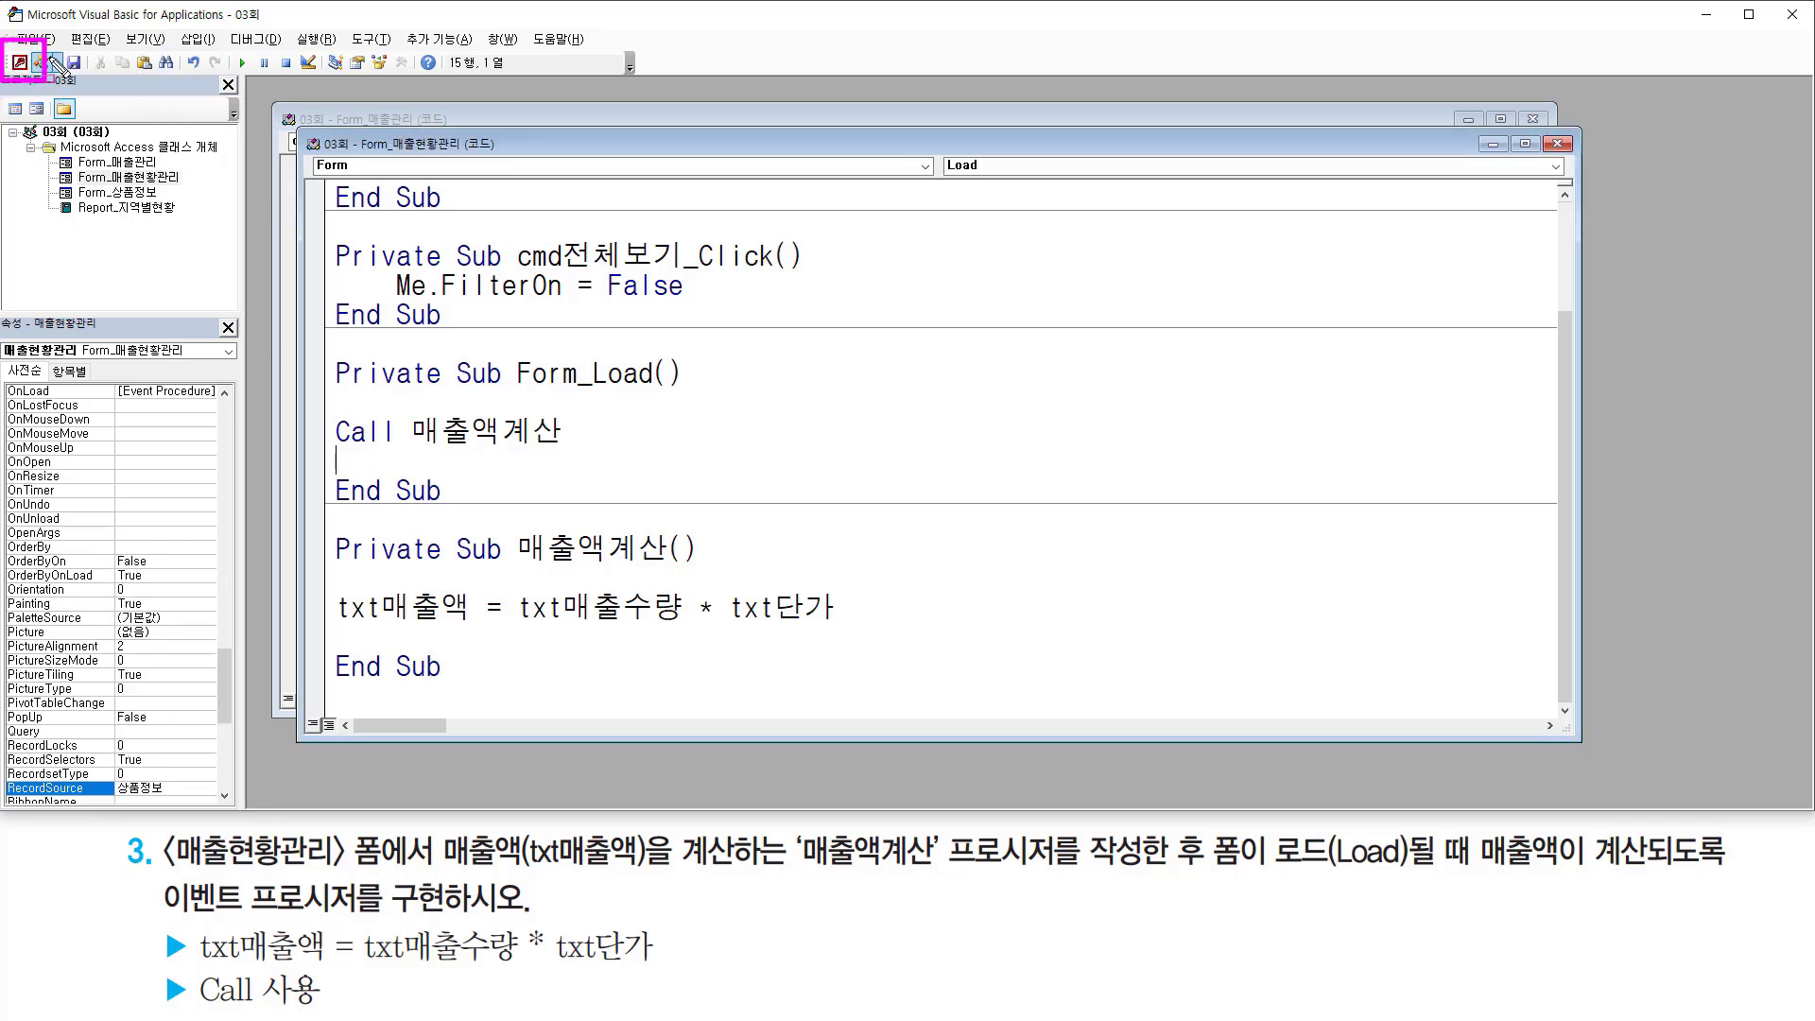
{"action": "key", "text": "Escape"}
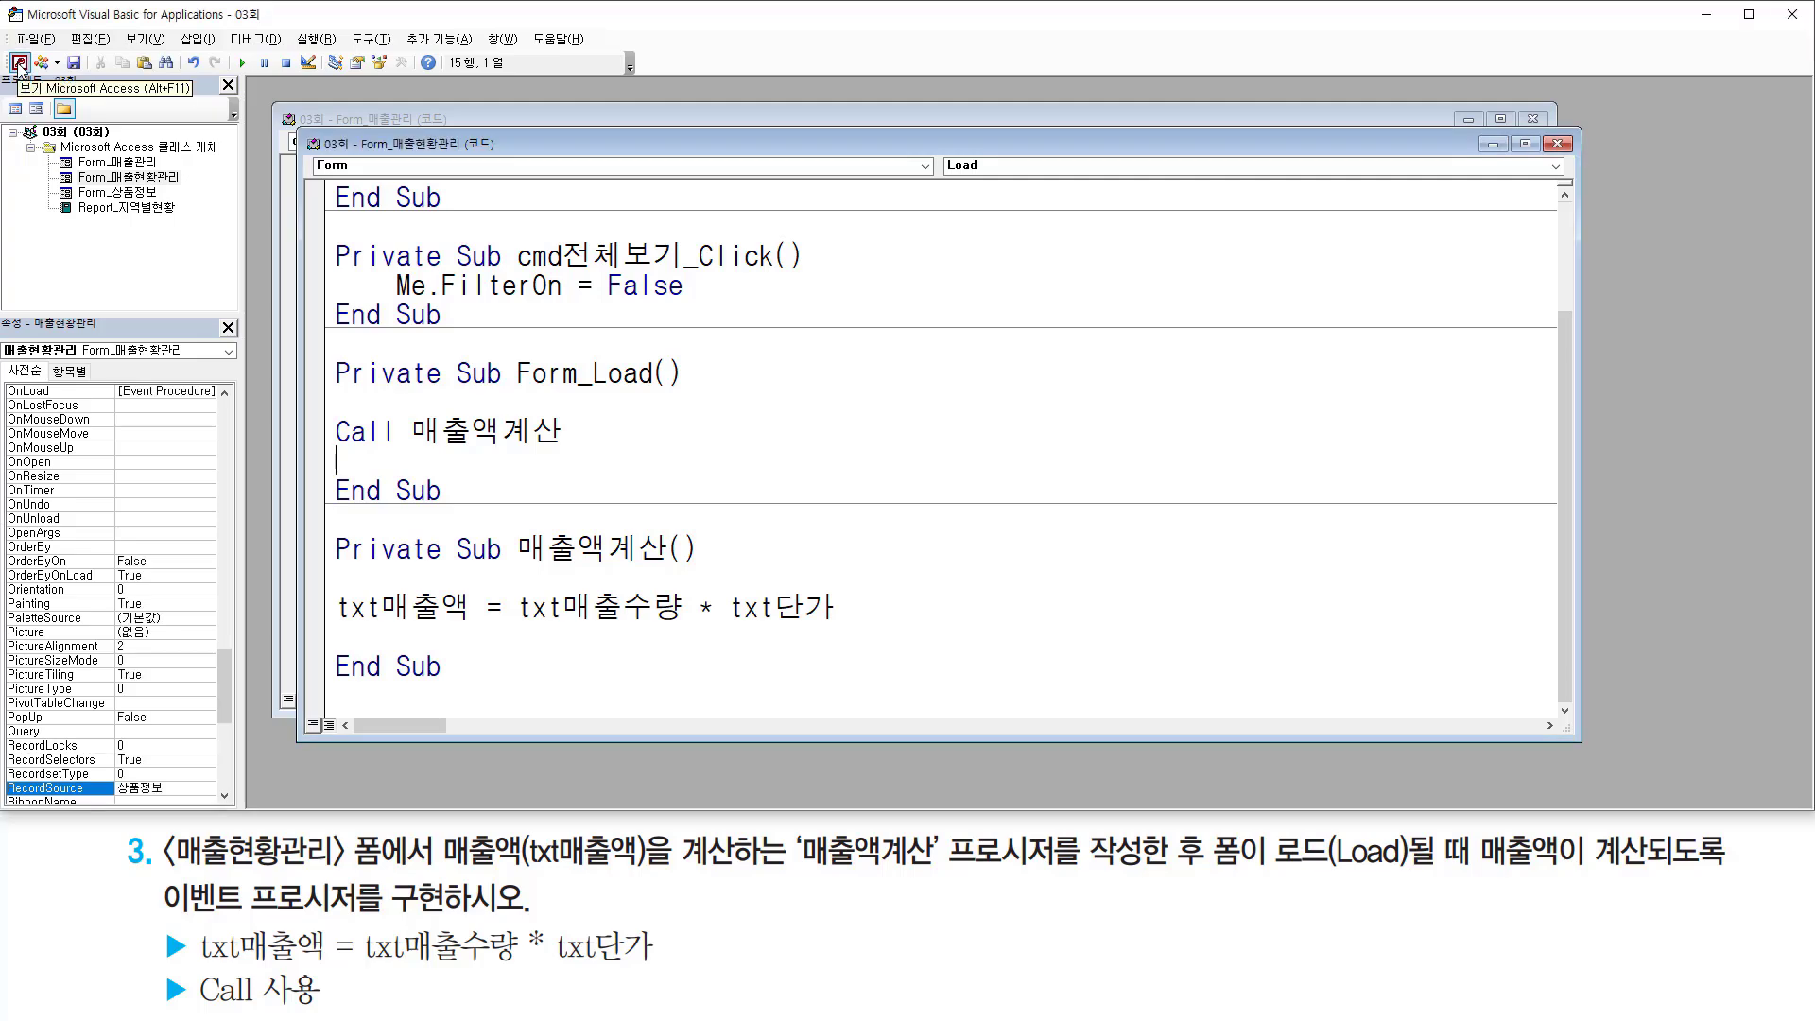
{"action": "left_click", "coordinate": [19, 63]}
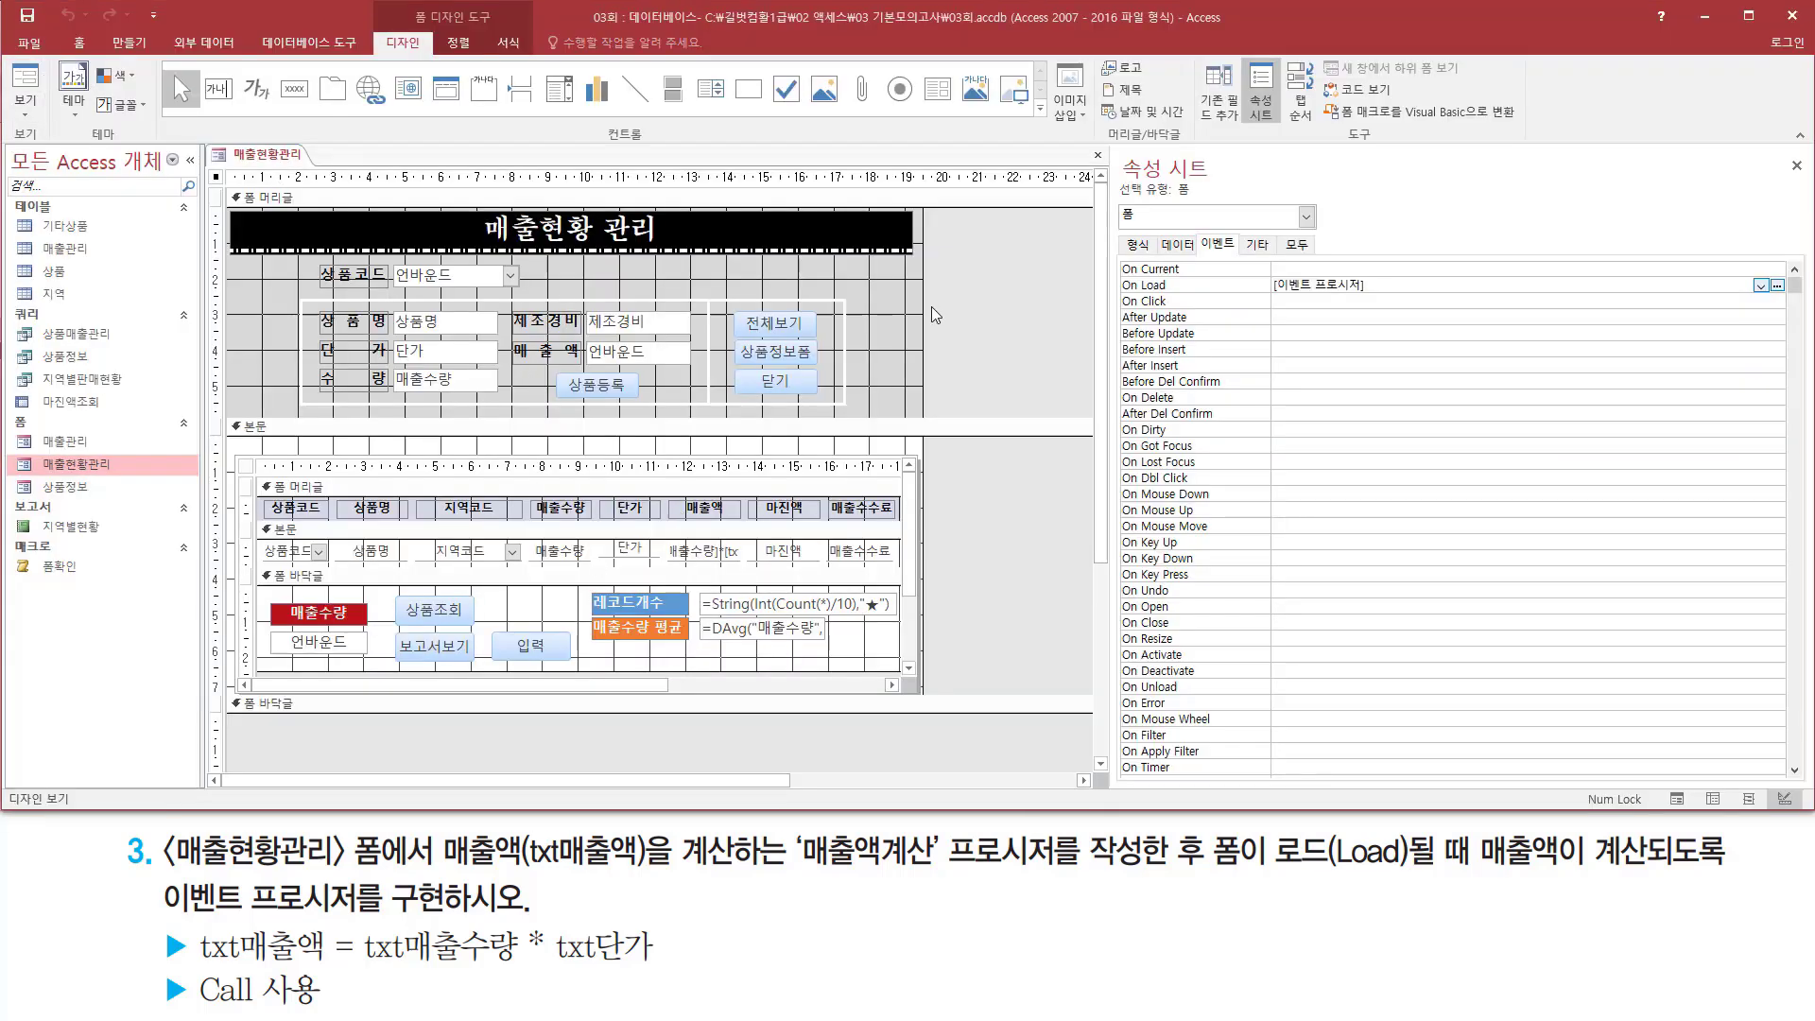
Step: Display the 매출현황관리 form in Form view and check the calculated value in the 매출액 field
{"action": "right_click", "coordinate": [968, 292]}
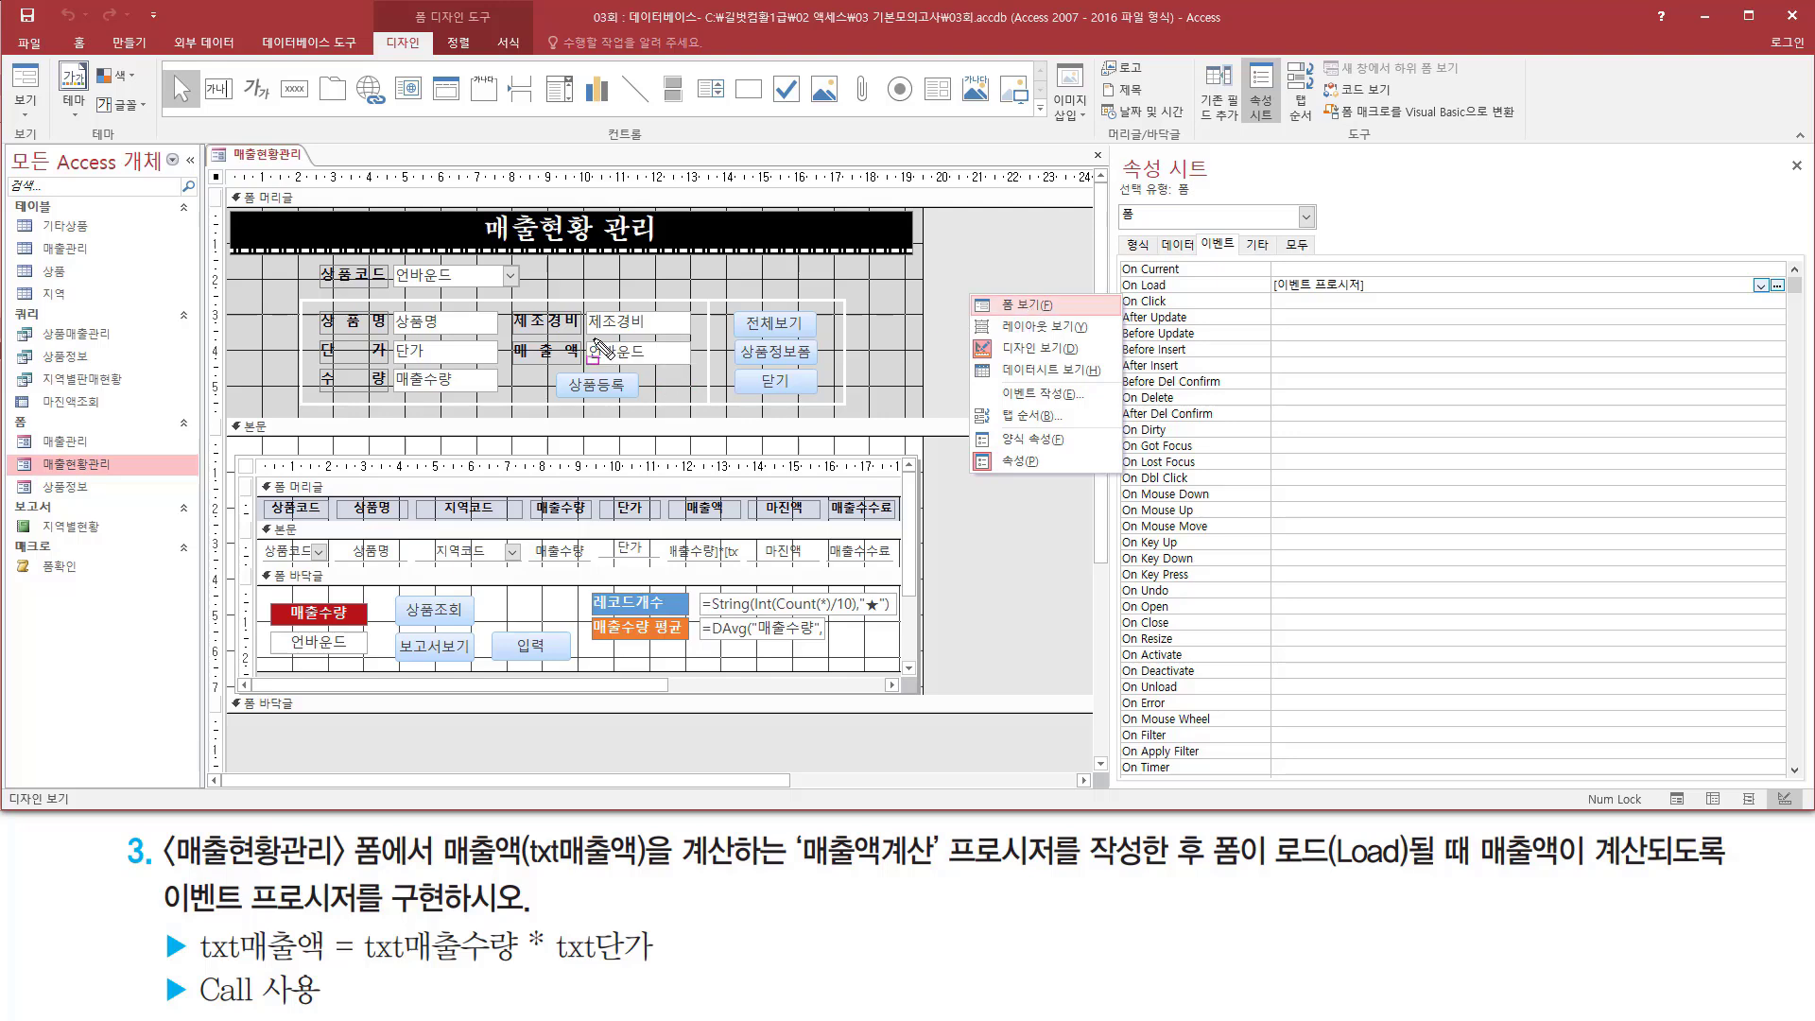
{"action": "left_click", "coordinate": [602, 352]}
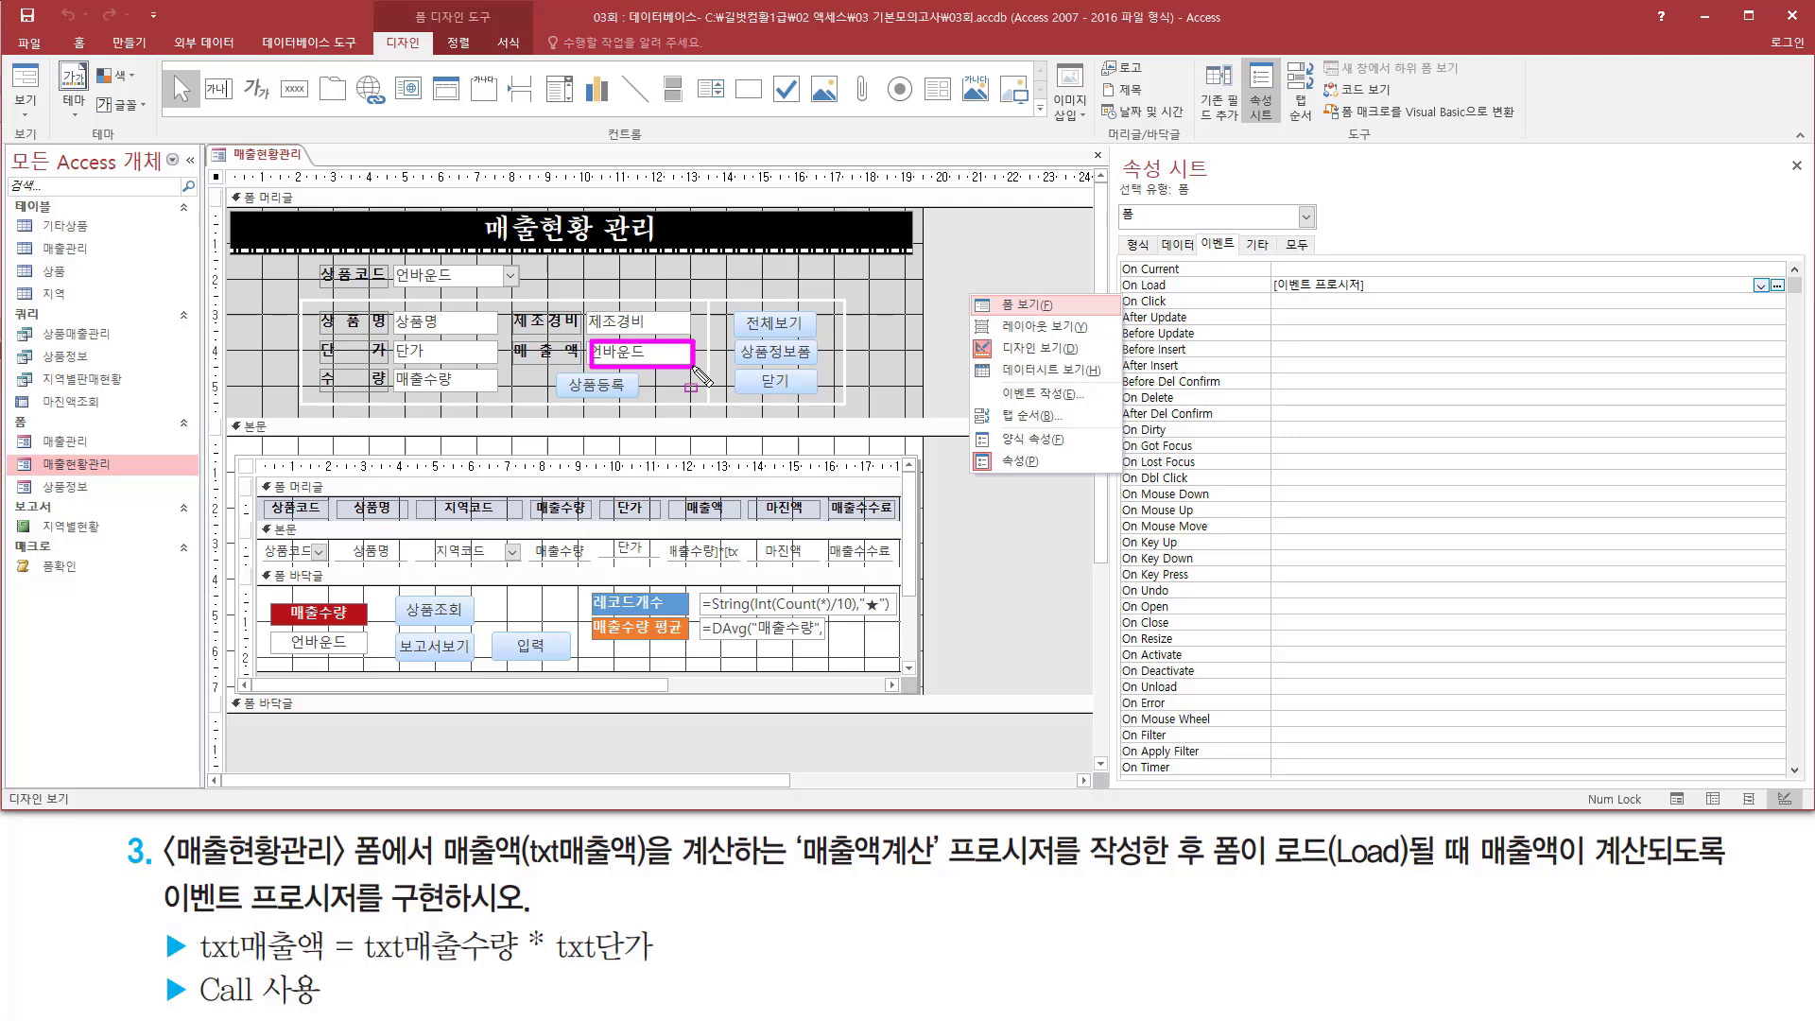
{"action": "left_click", "coordinate": [901, 326]}
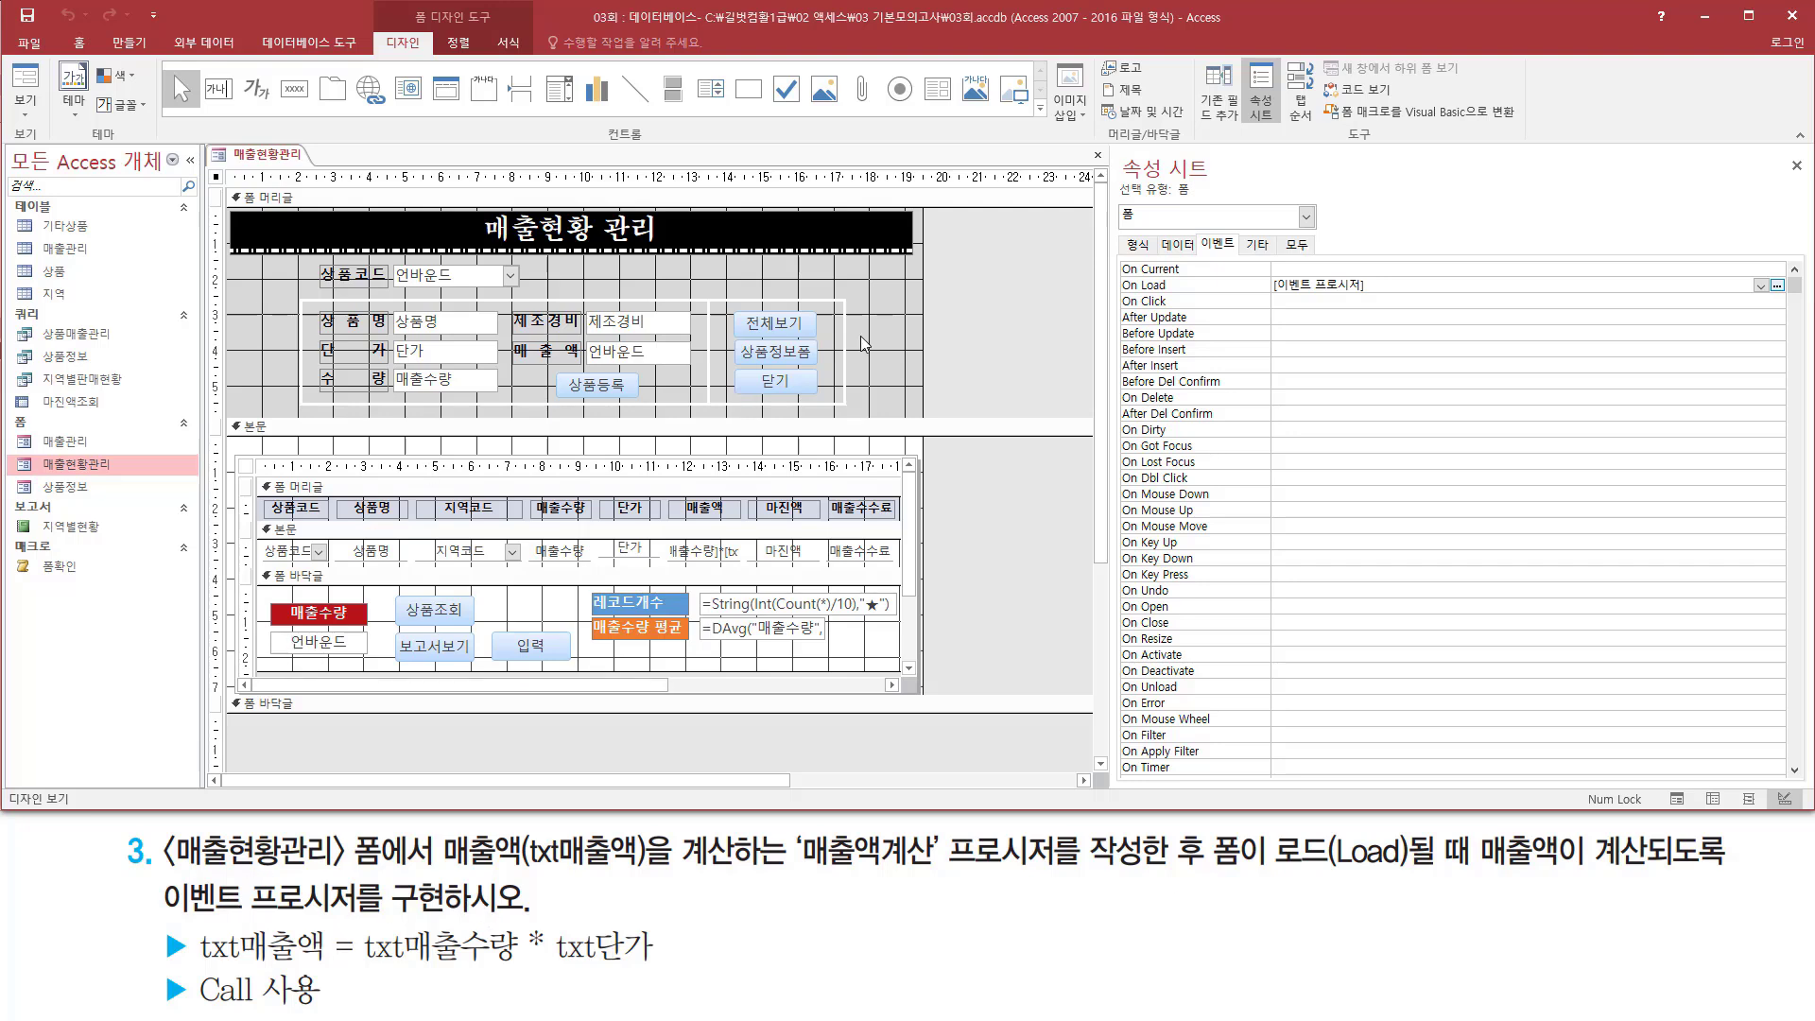
{"action": "right_click", "coordinate": [974, 267]}
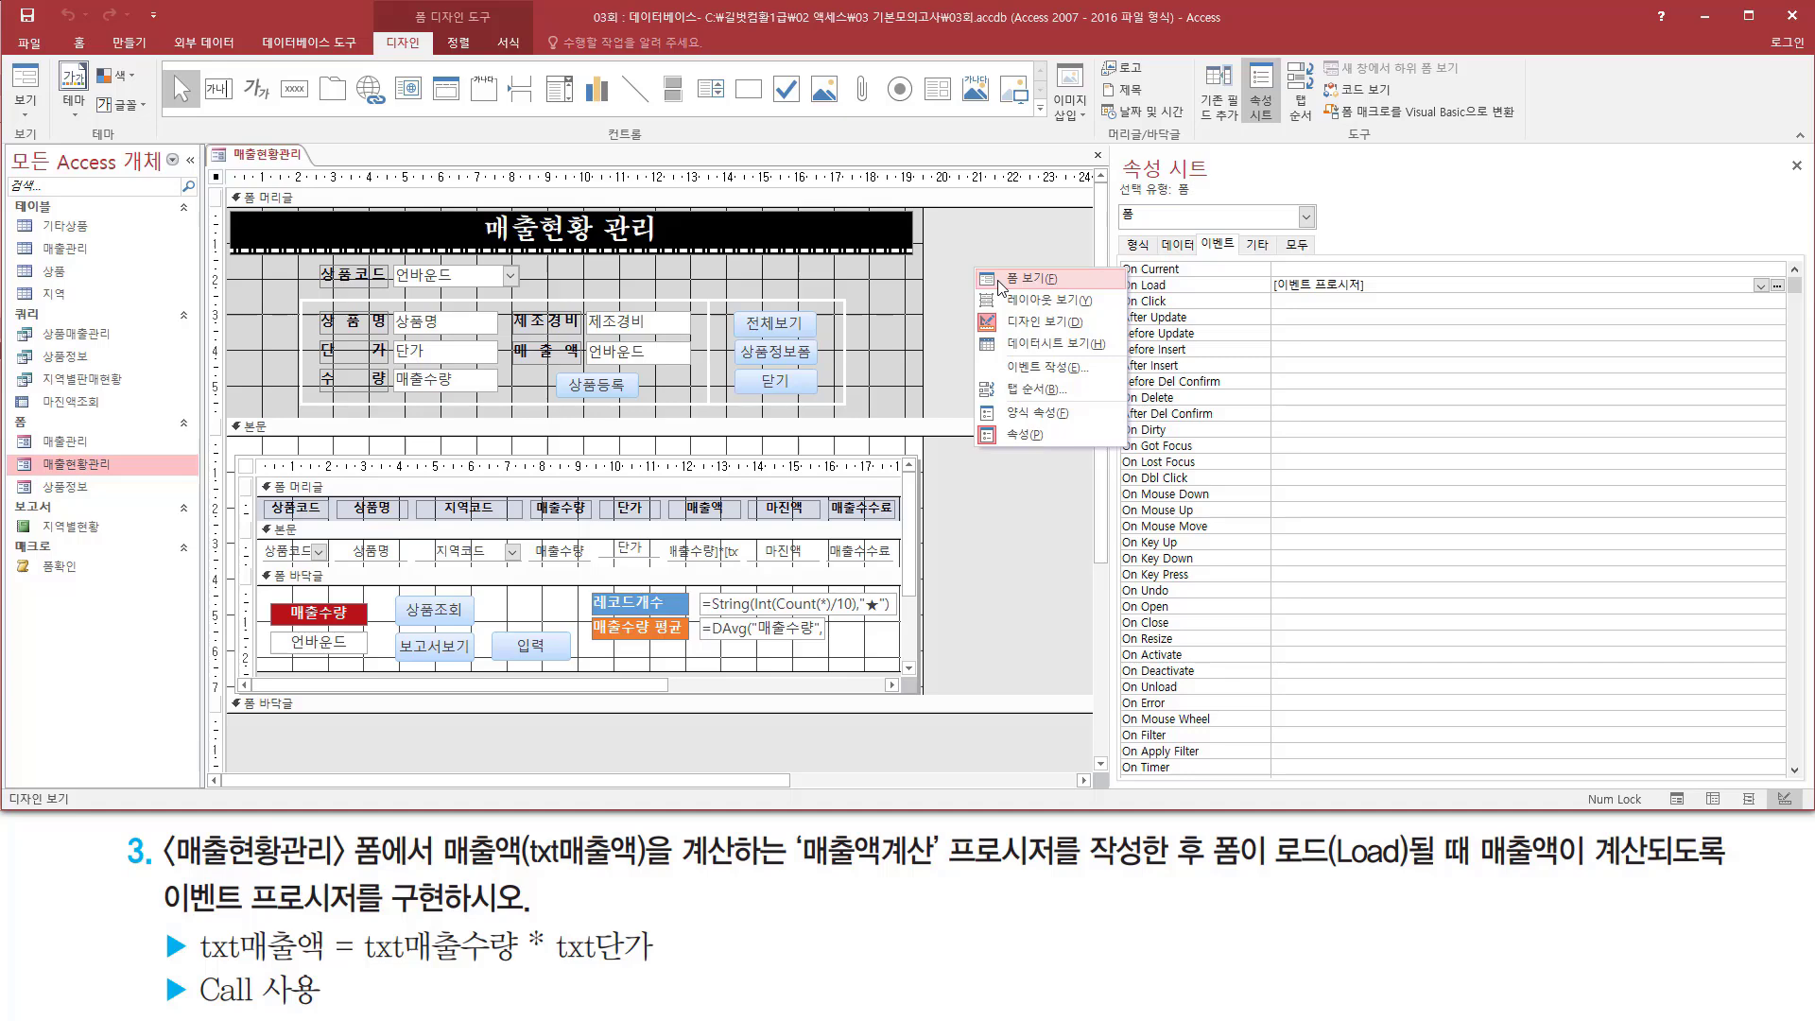
{"action": "left_click", "coordinate": [1026, 278]}
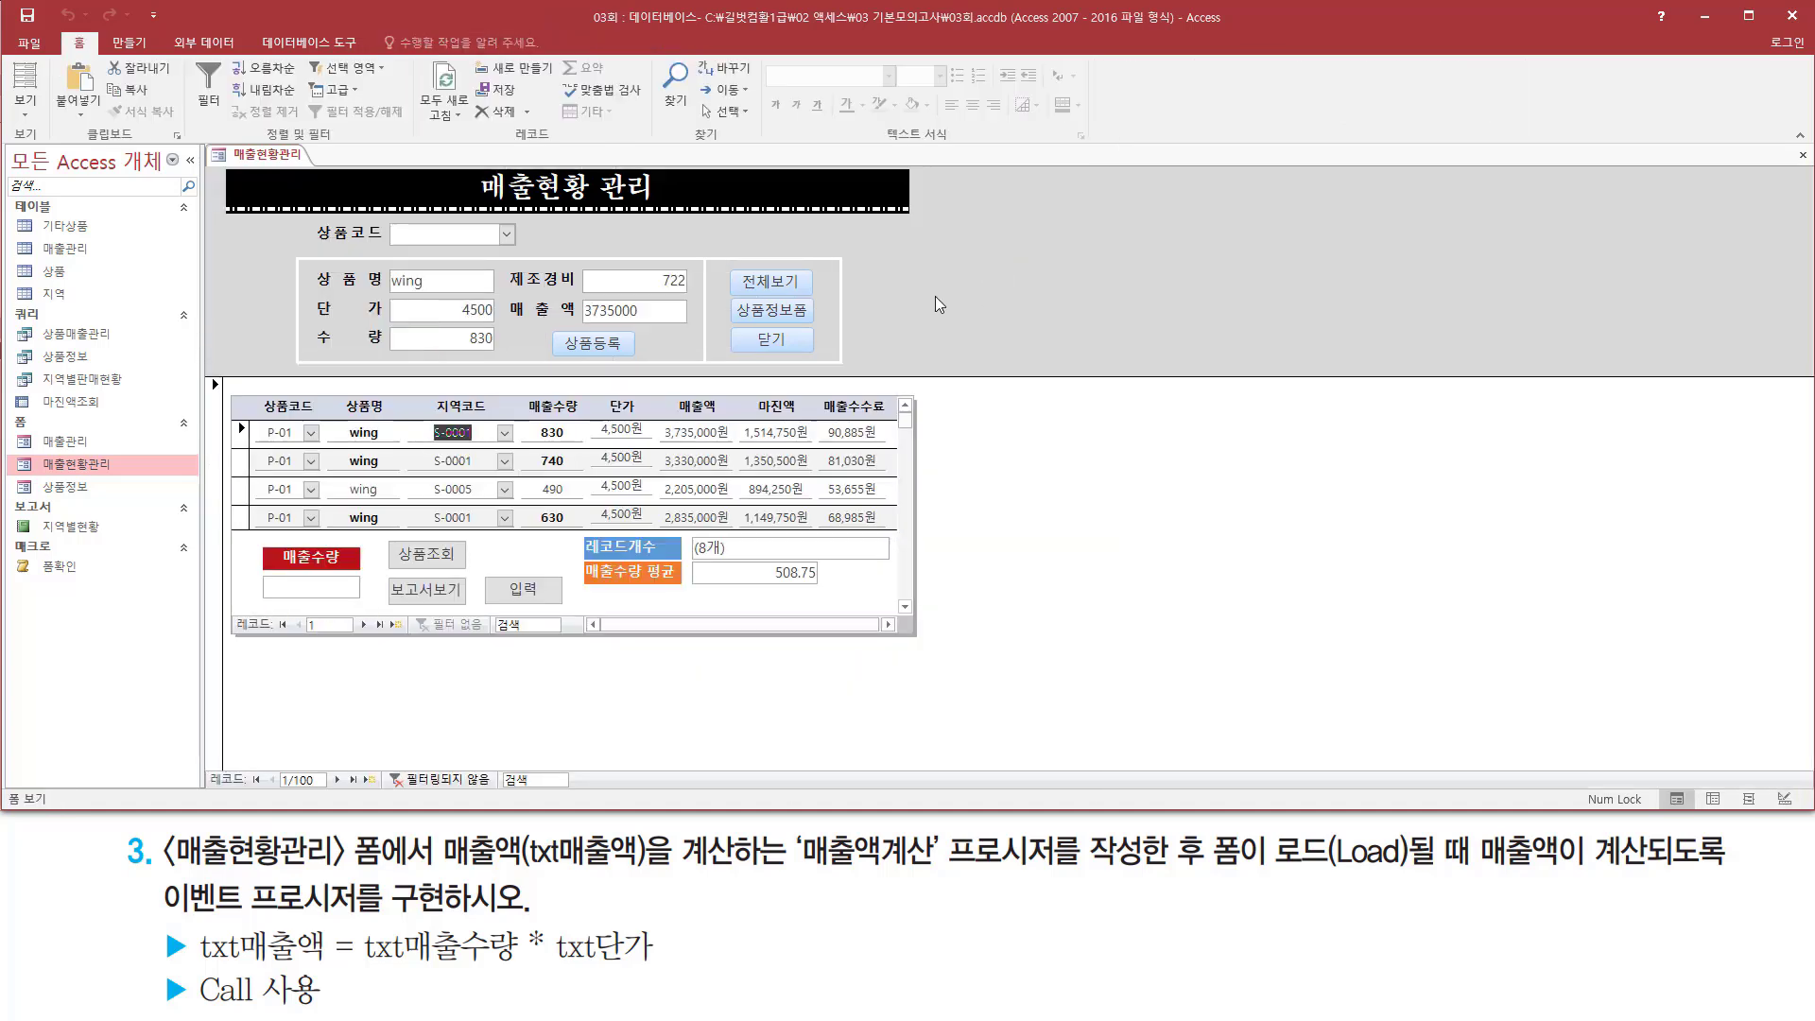
{"action": "left_click_drag", "start_coordinate": [504, 299], "coordinate": [687, 326]}
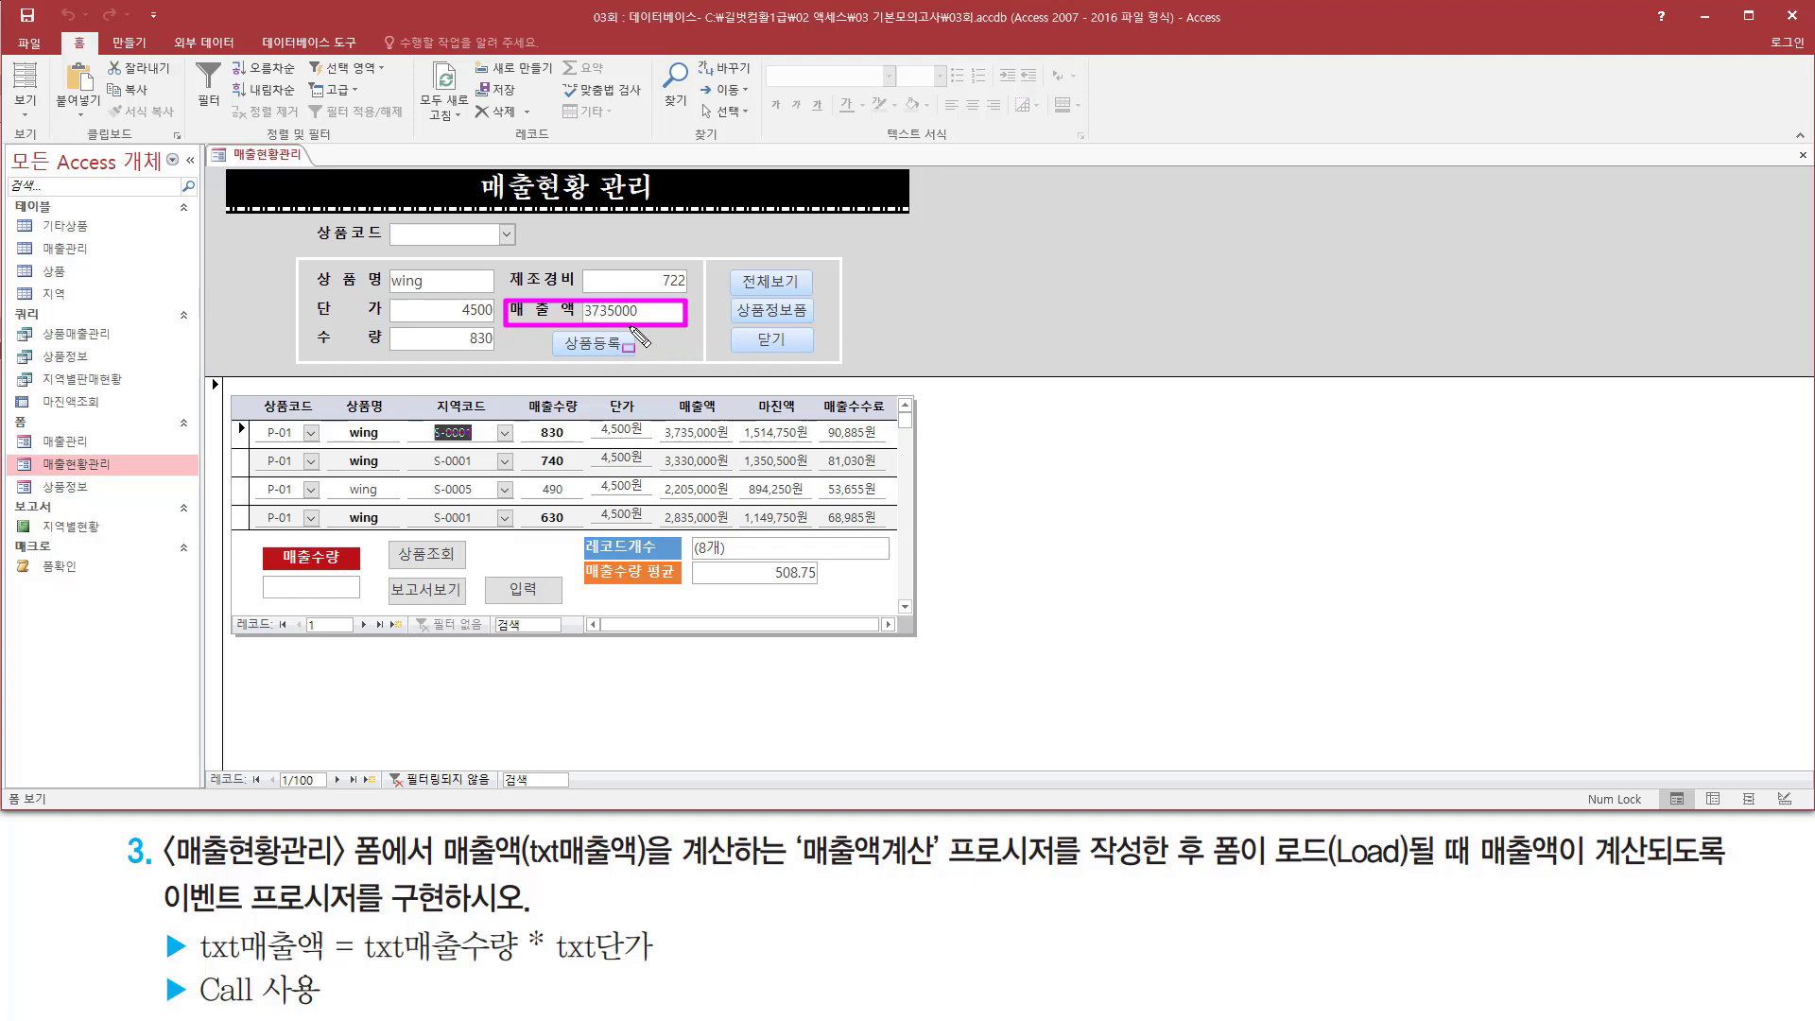
{"action": "key", "text": "Escape"}
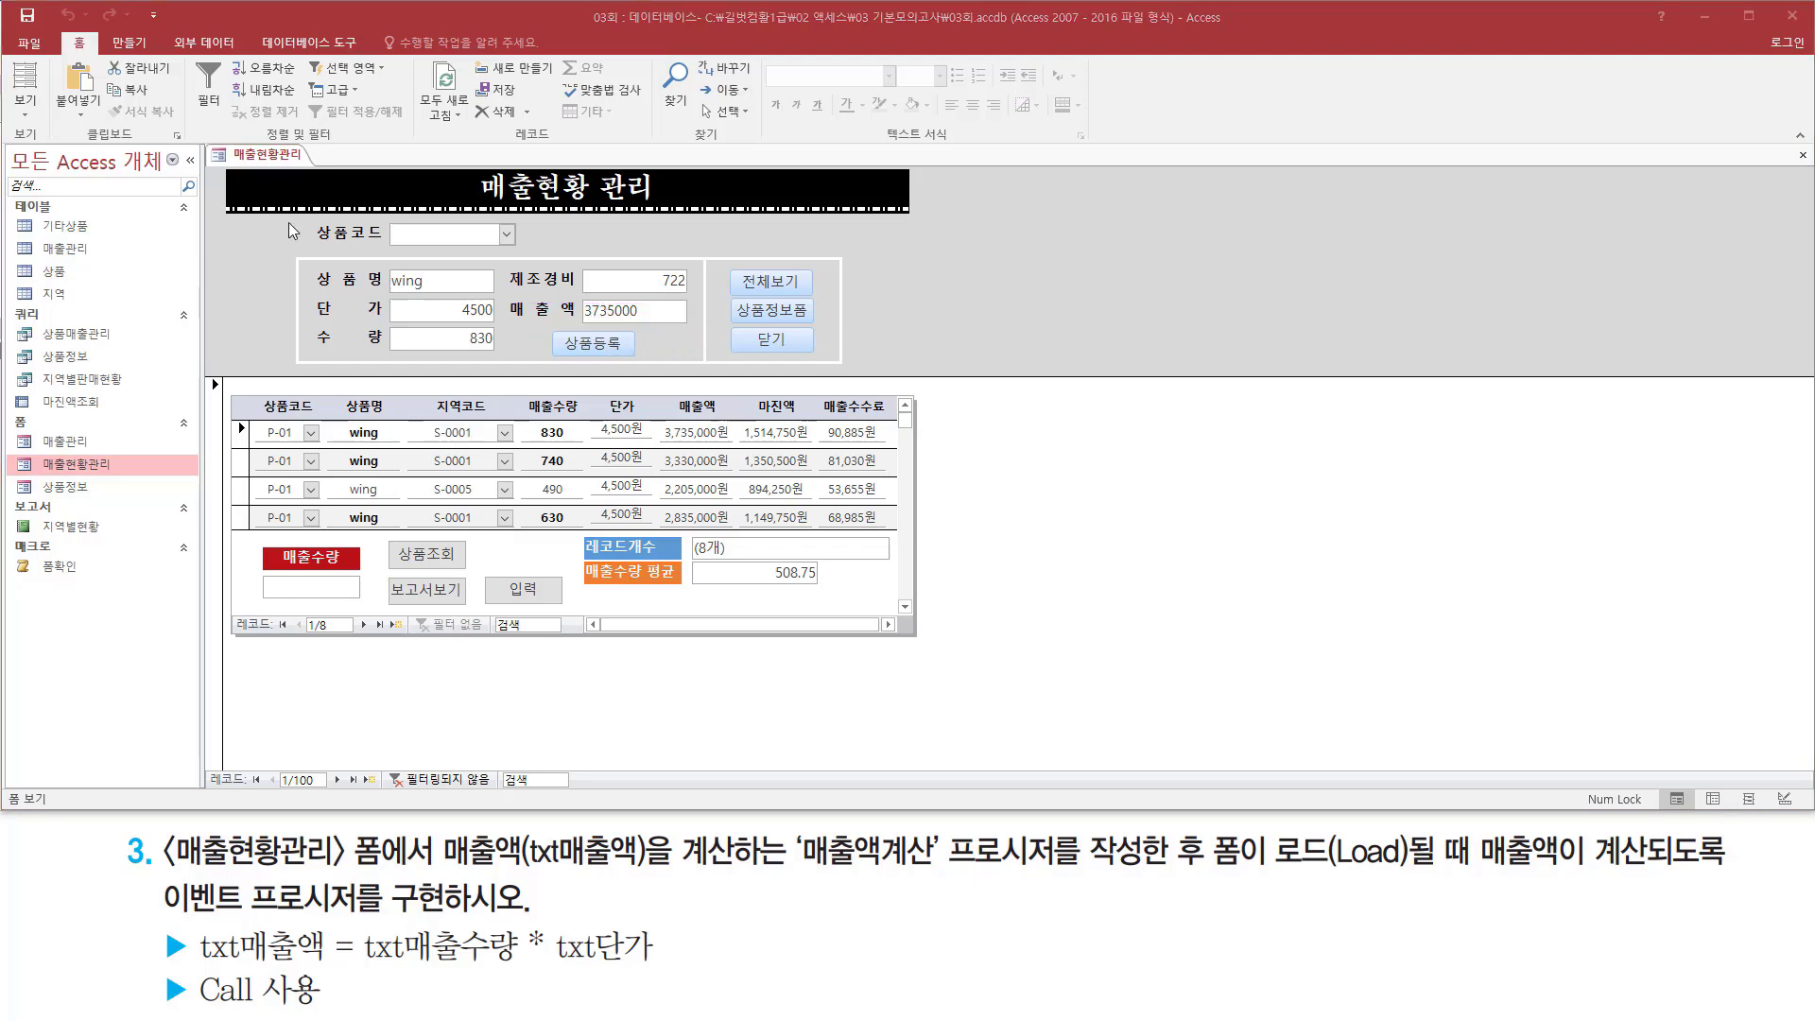
Step: Close the 매출현황관리 form and save its design changes
{"action": "right_click", "coordinate": [265, 159]}
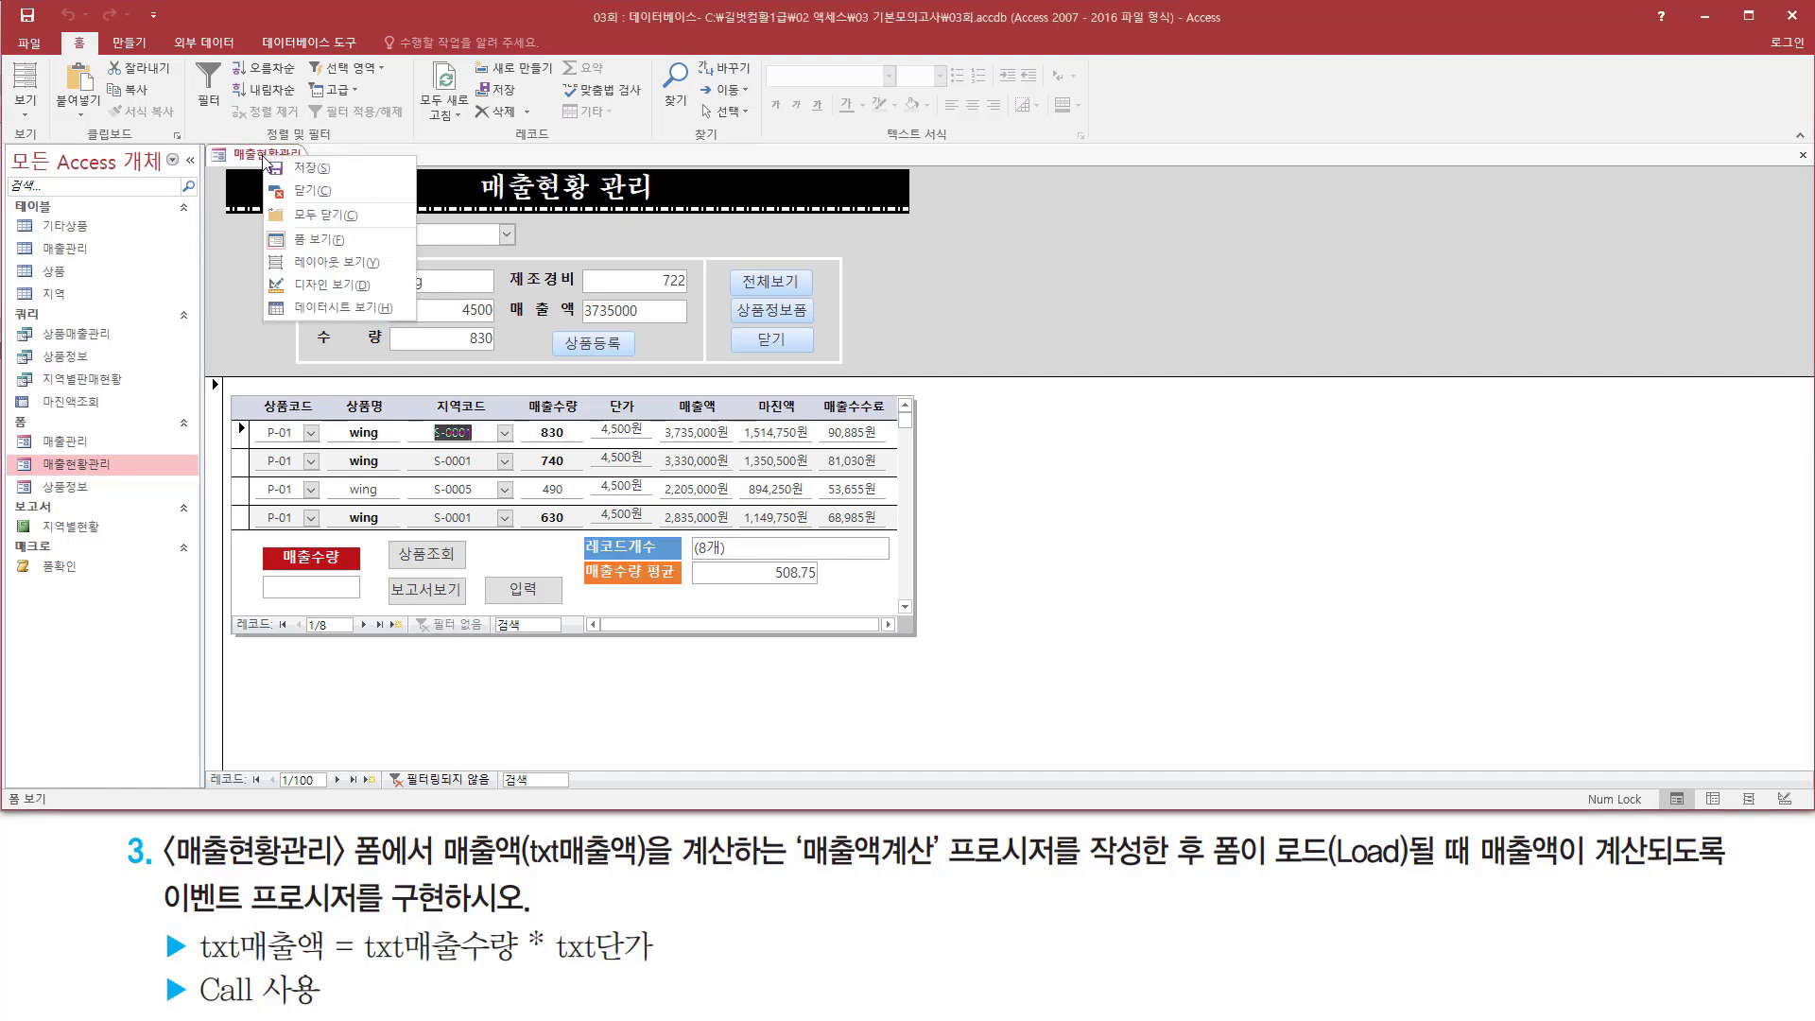
{"action": "left_click", "coordinate": [313, 191]}
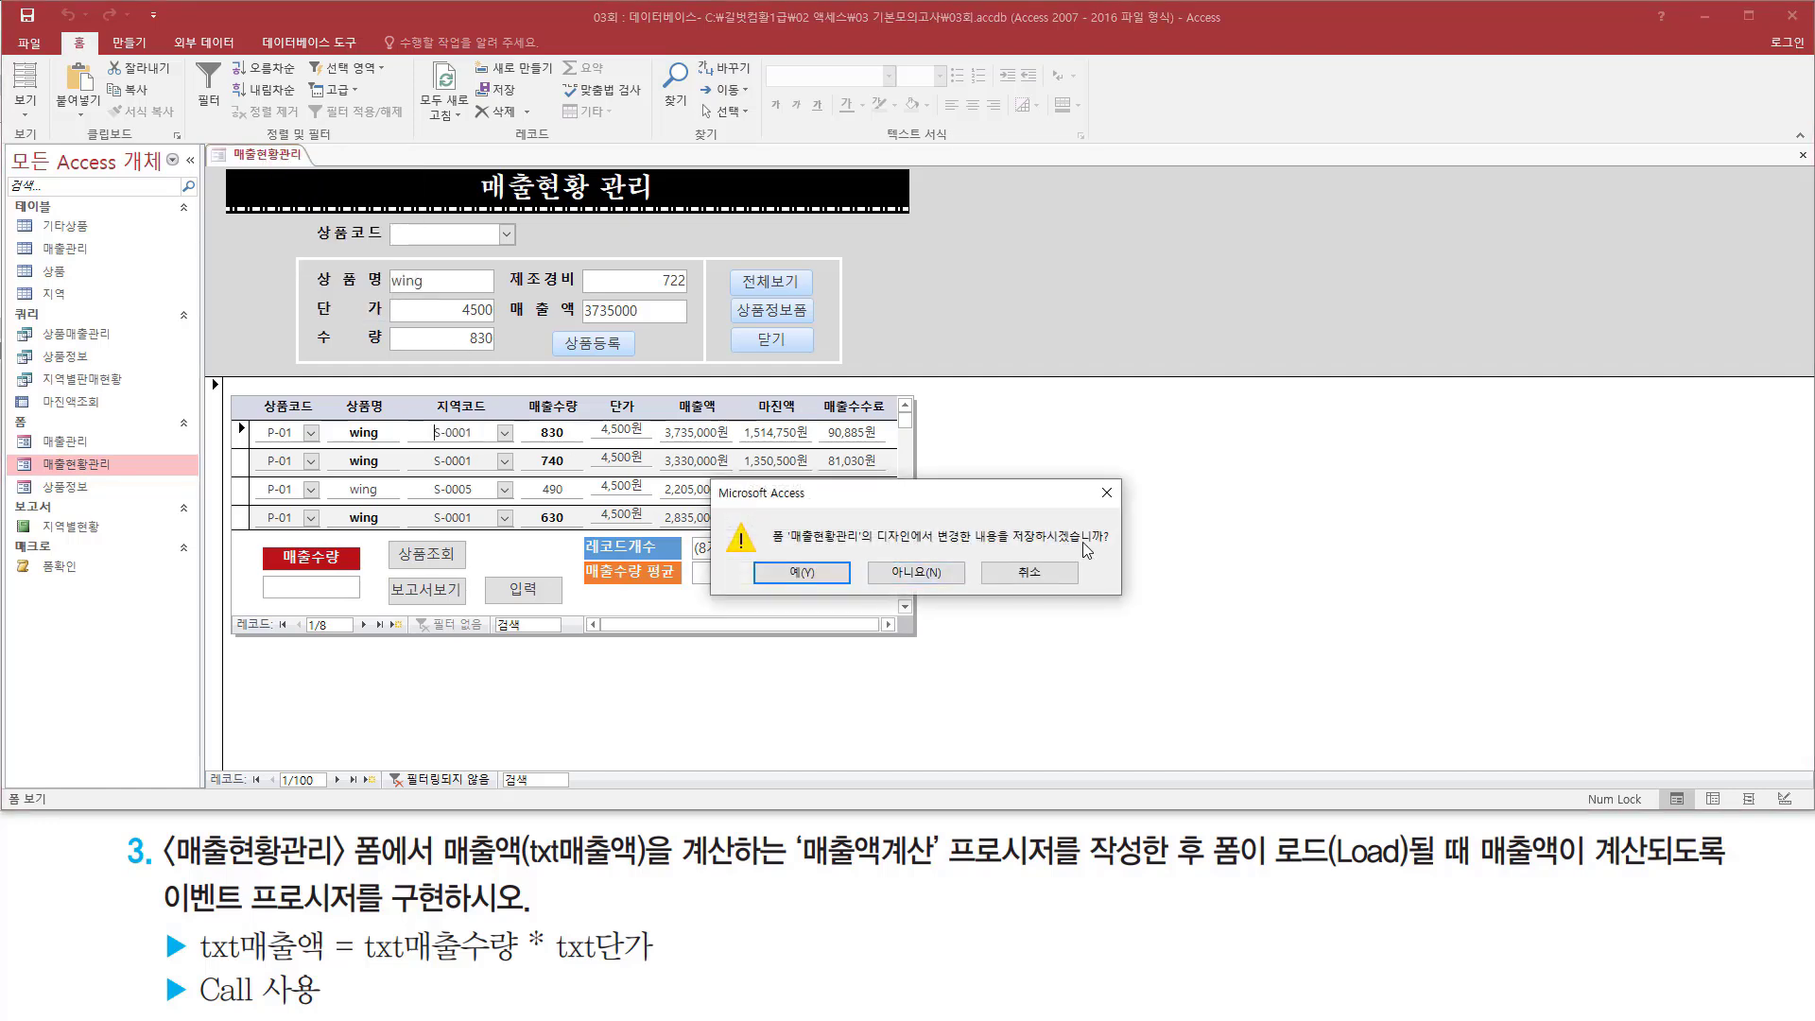
{"action": "left_click", "coordinate": [802, 573]}
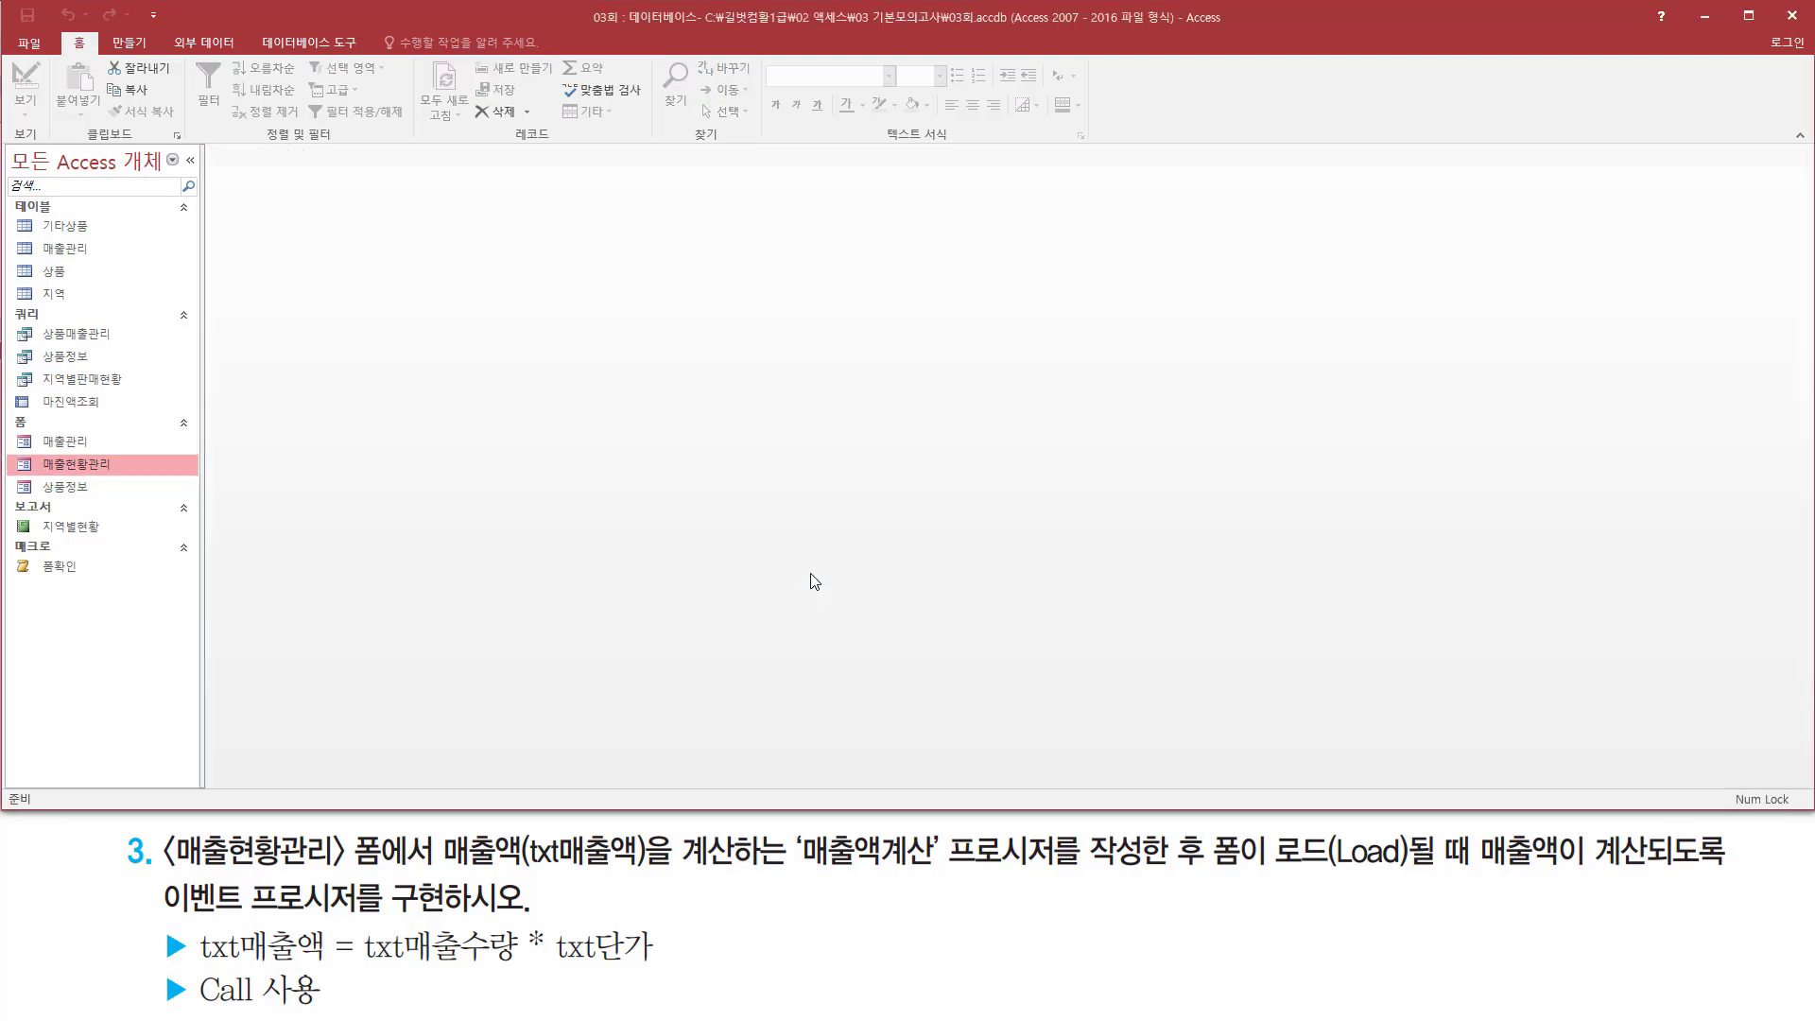